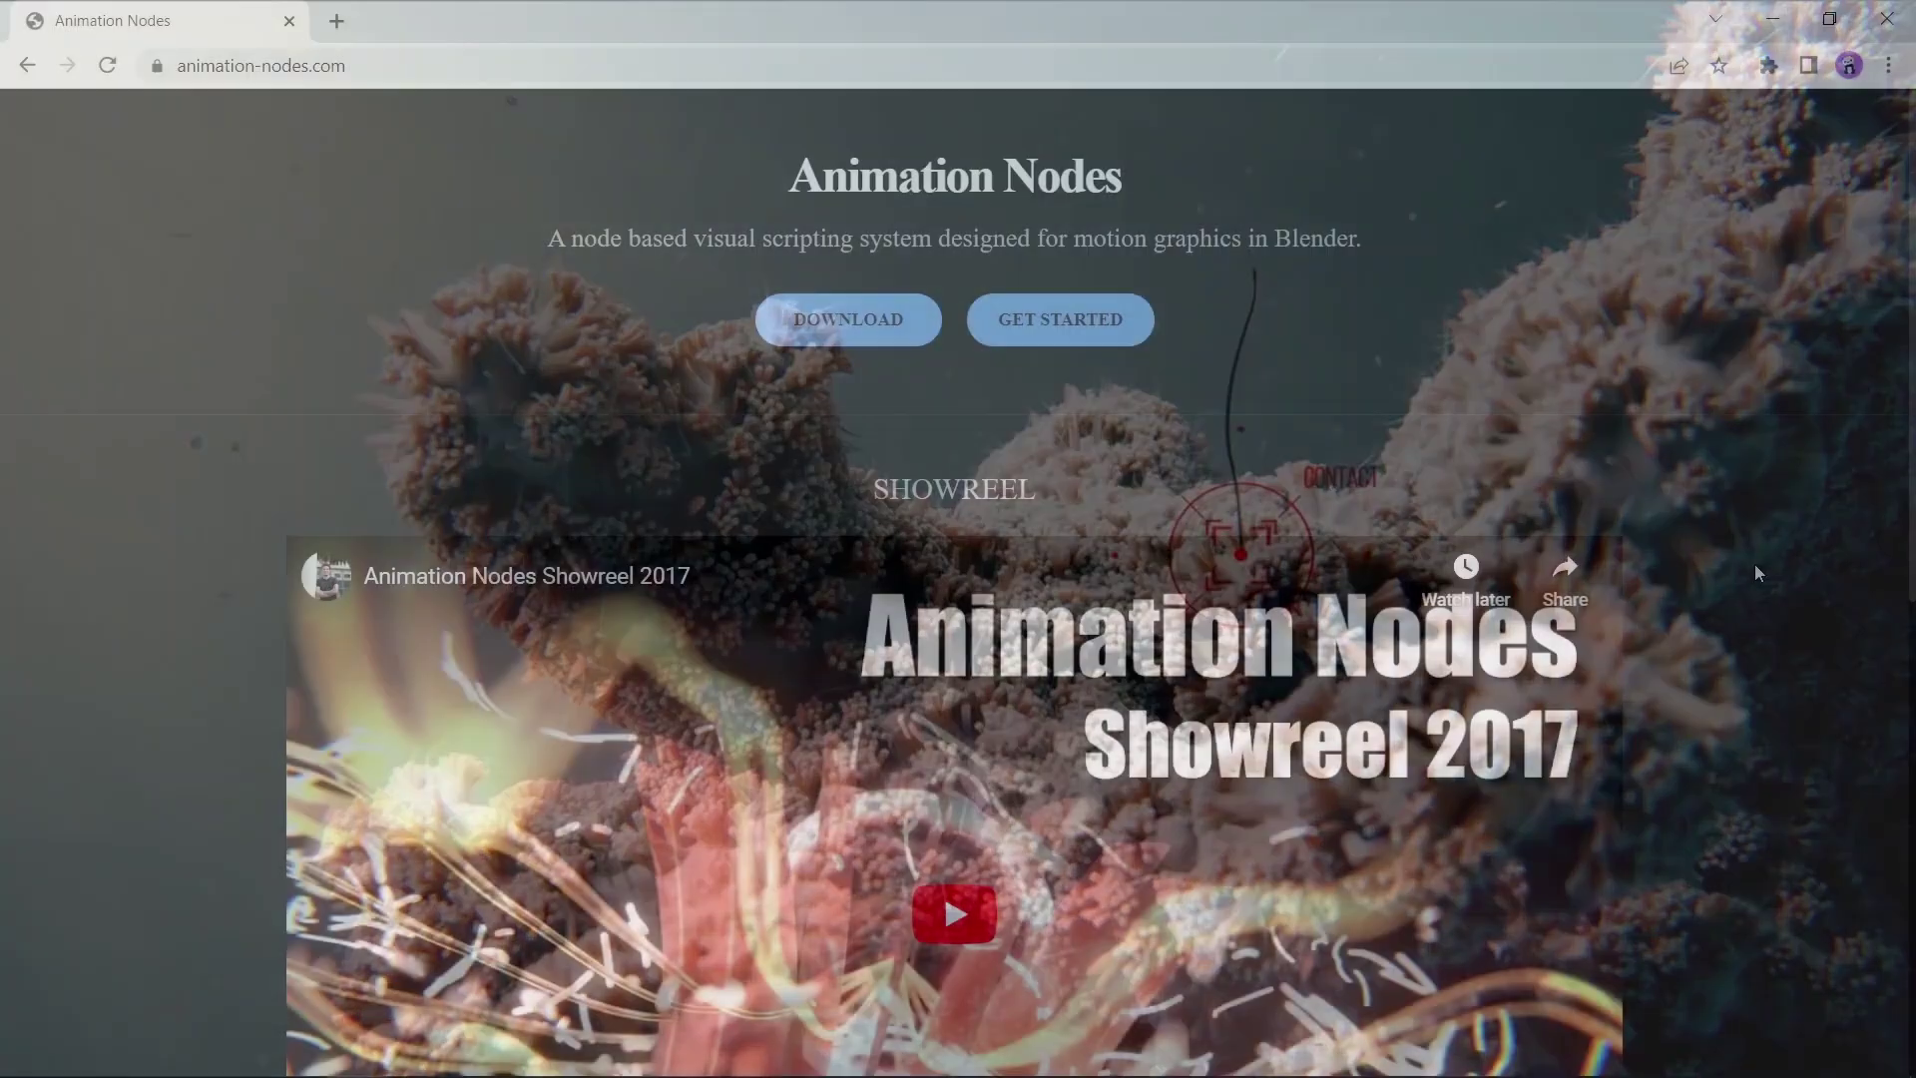
Scroll the Animation Nodes website down past the Showreel to the Download section
{"action": "scroll", "coordinate": [1756, 564], "scroll_direction": "down", "scroll_amount": 9}
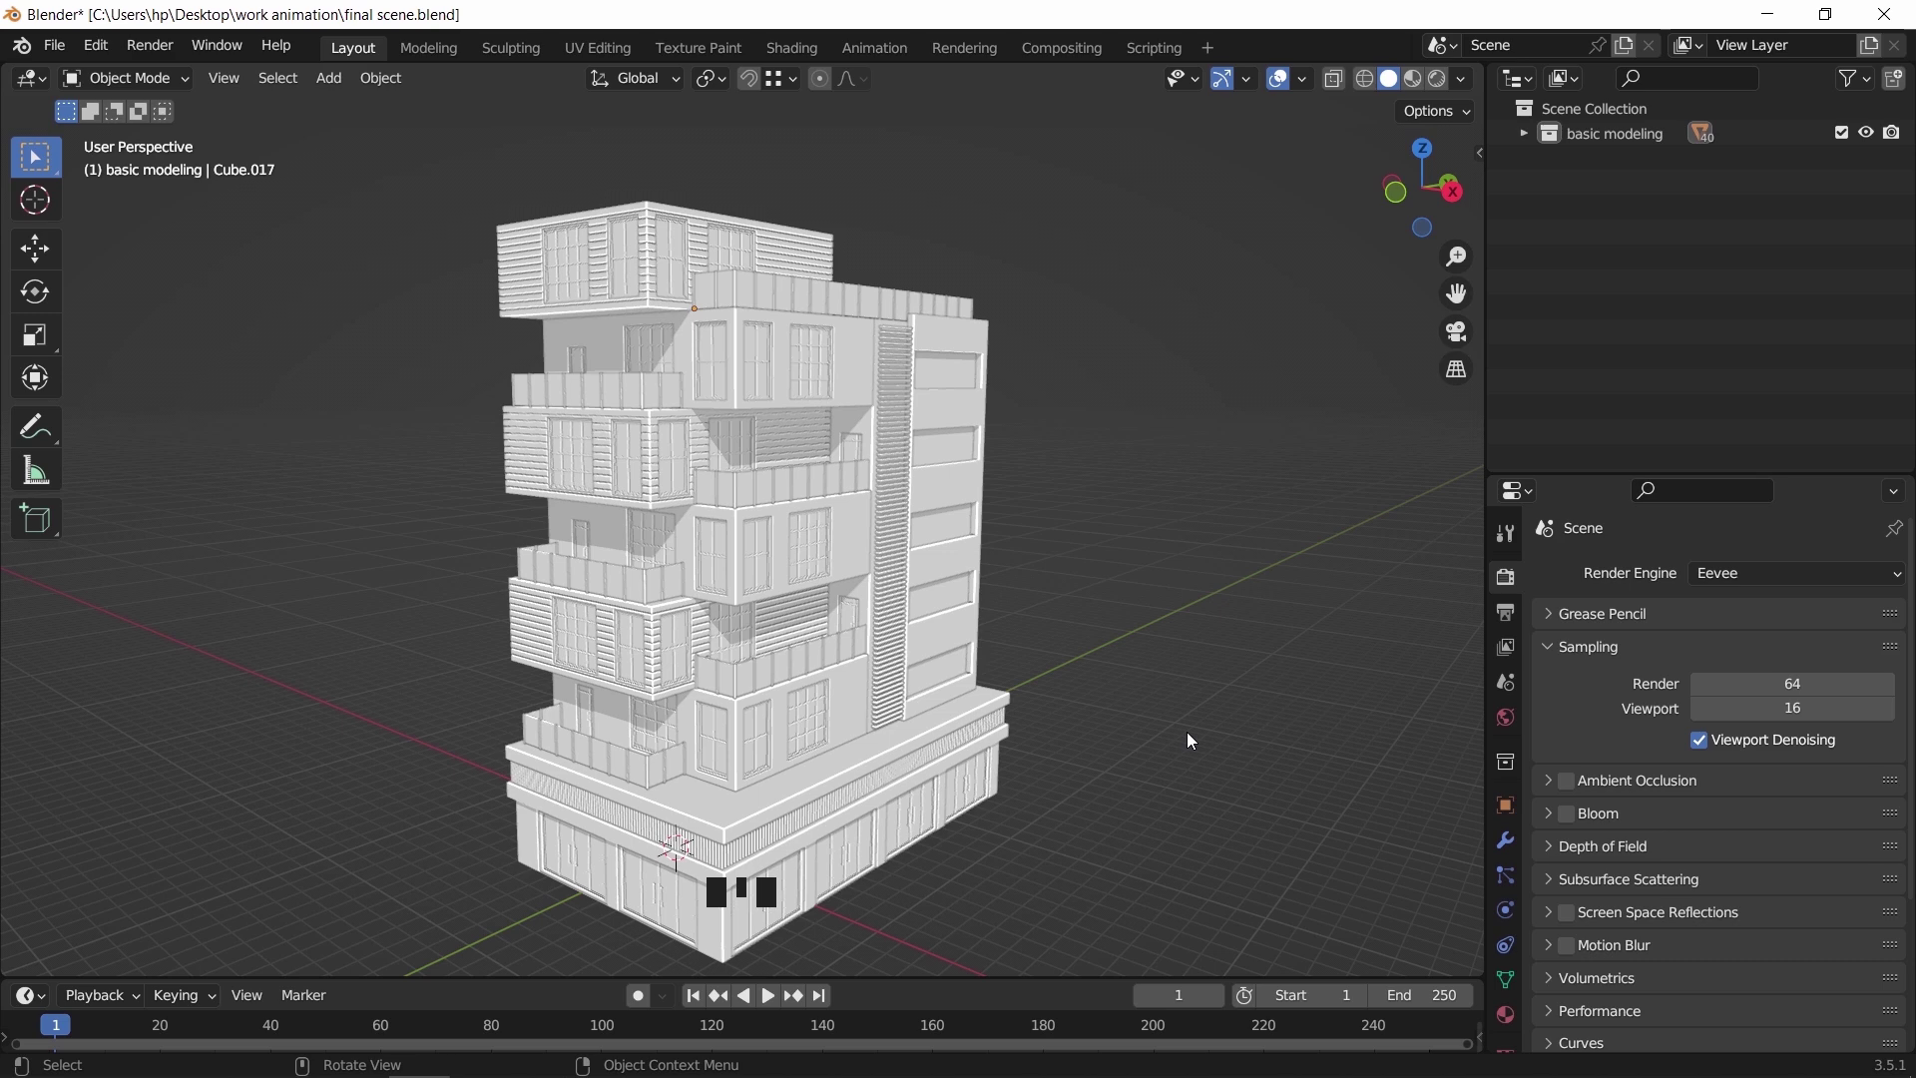
Expand 'basic modeling', select the louvre strip and show the AN sidebar tab with ID Keys
{"action": "left_click", "coordinate": [1570, 134]}
{"action": "left_click", "coordinate": [1524, 133]}
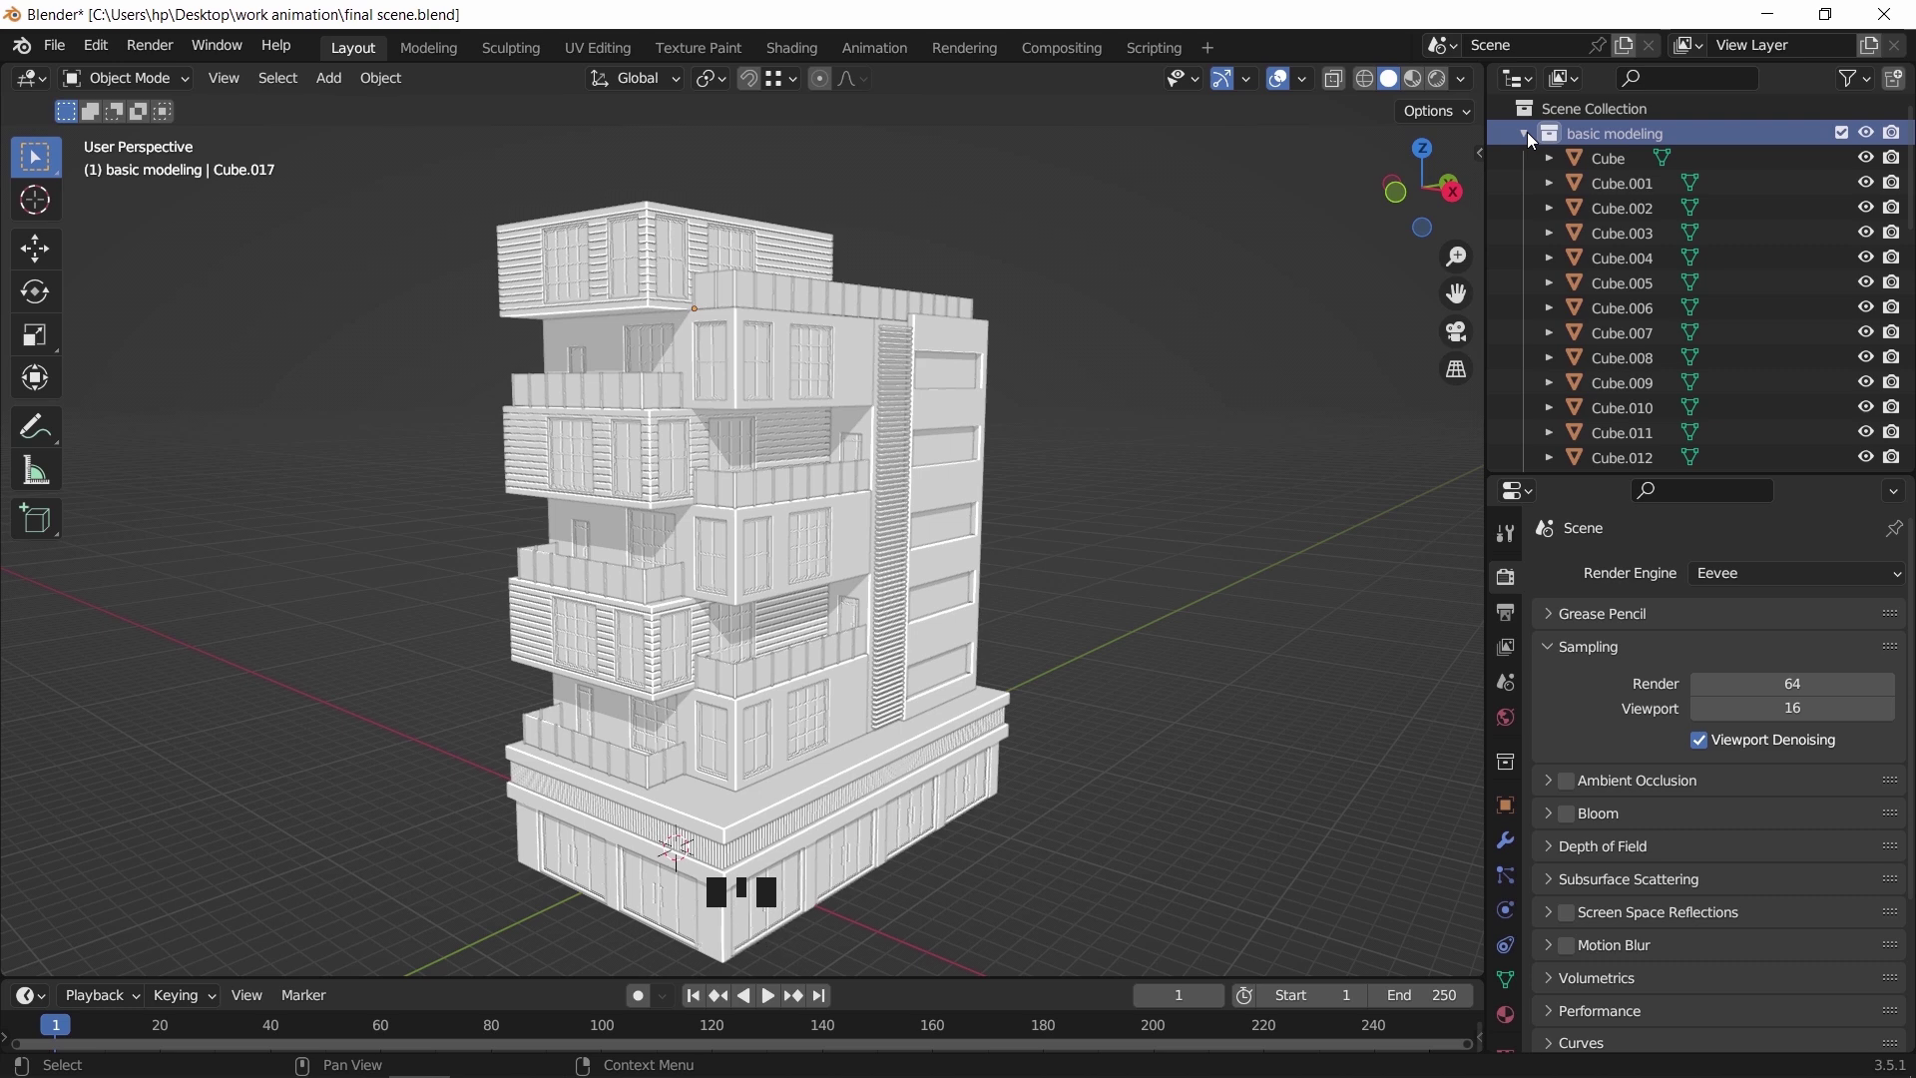
{"action": "left_click", "coordinate": [894, 488]}
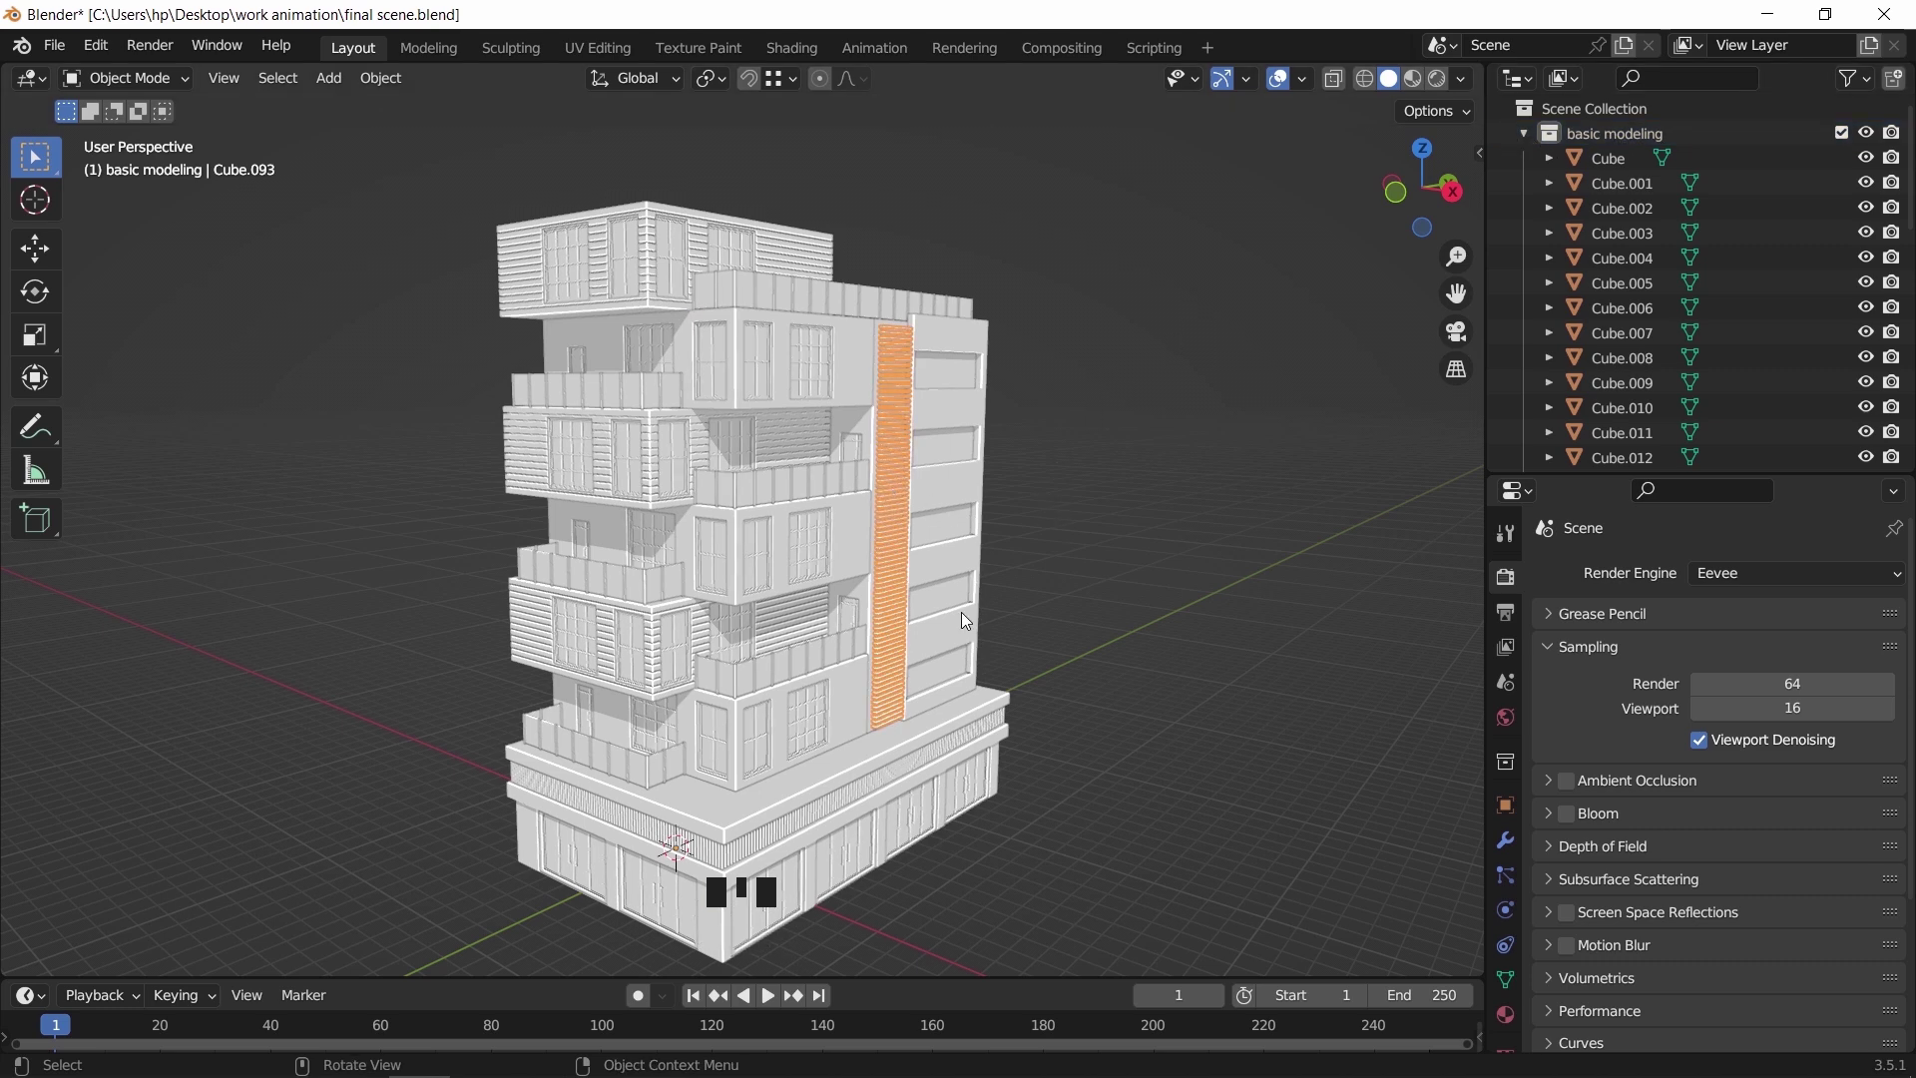
{"action": "key", "text": "n"}
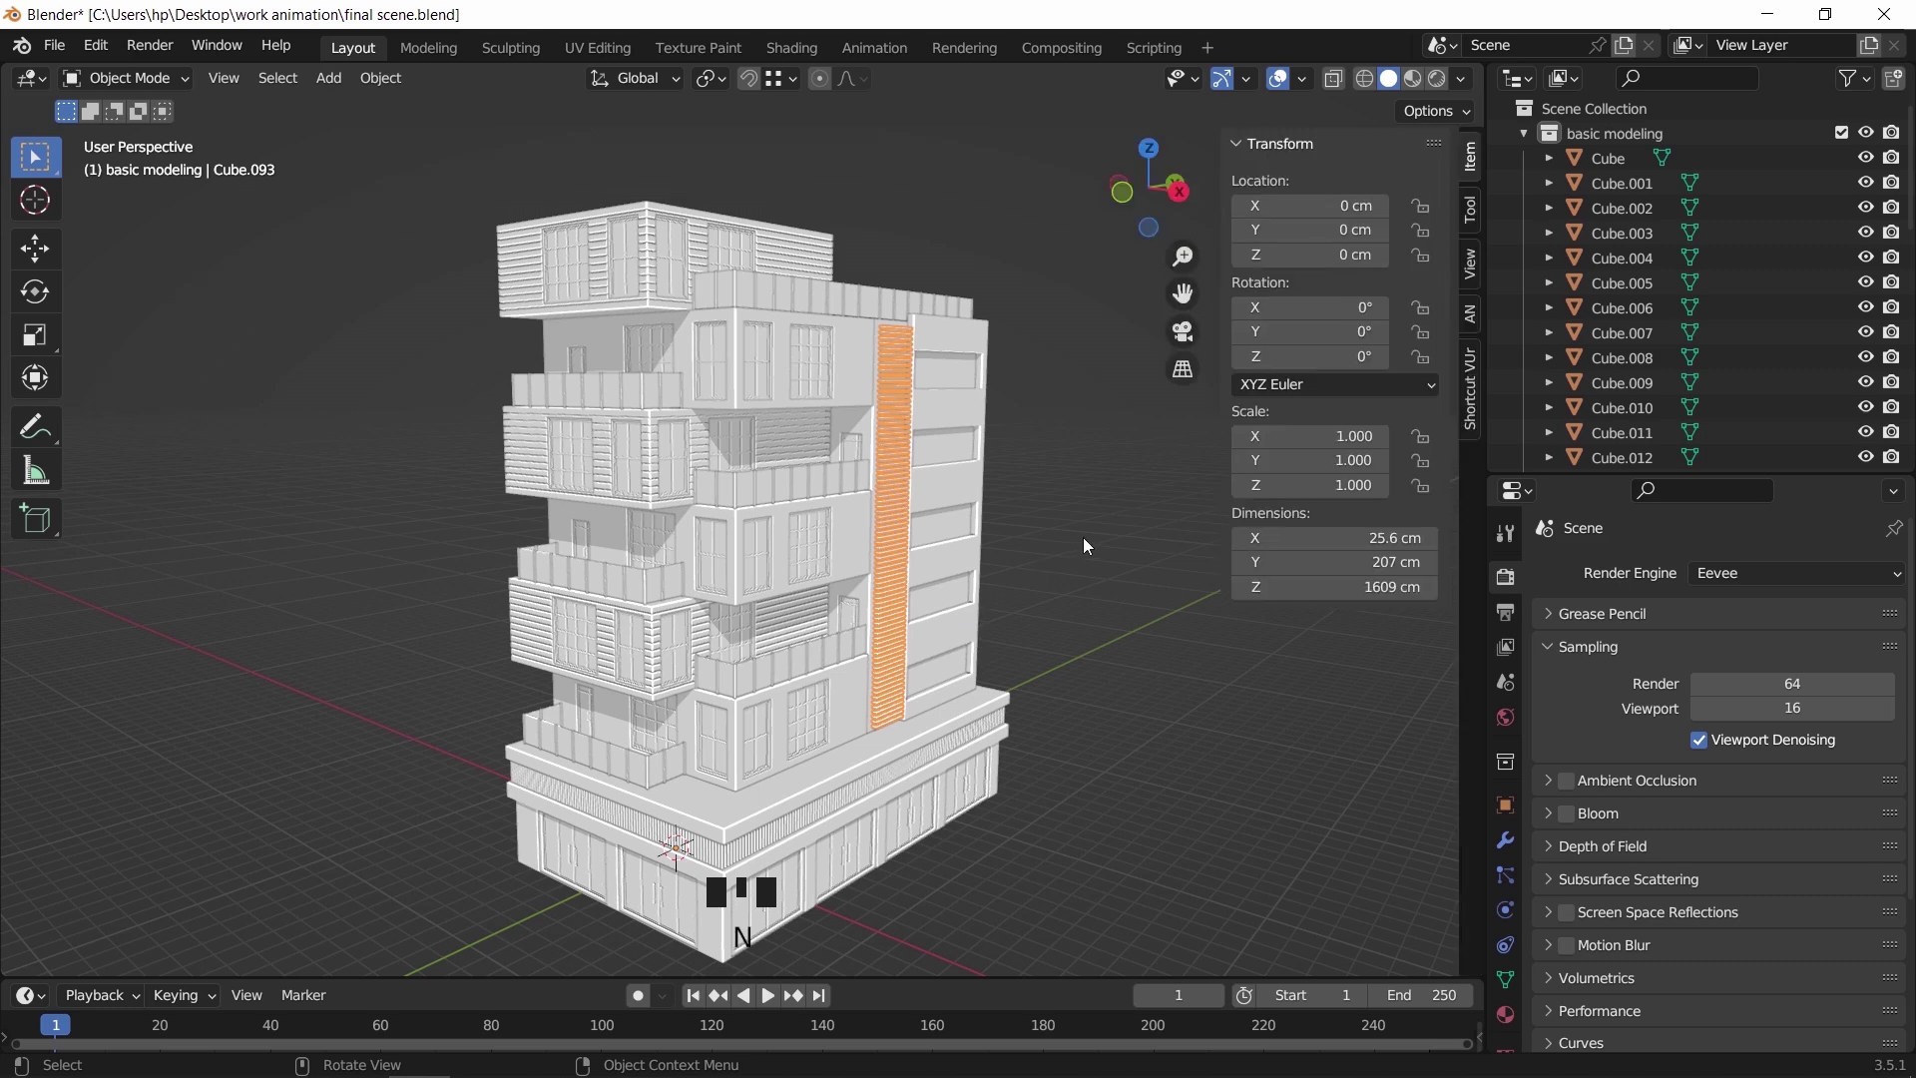
{"action": "left_click", "coordinate": [1471, 317]}
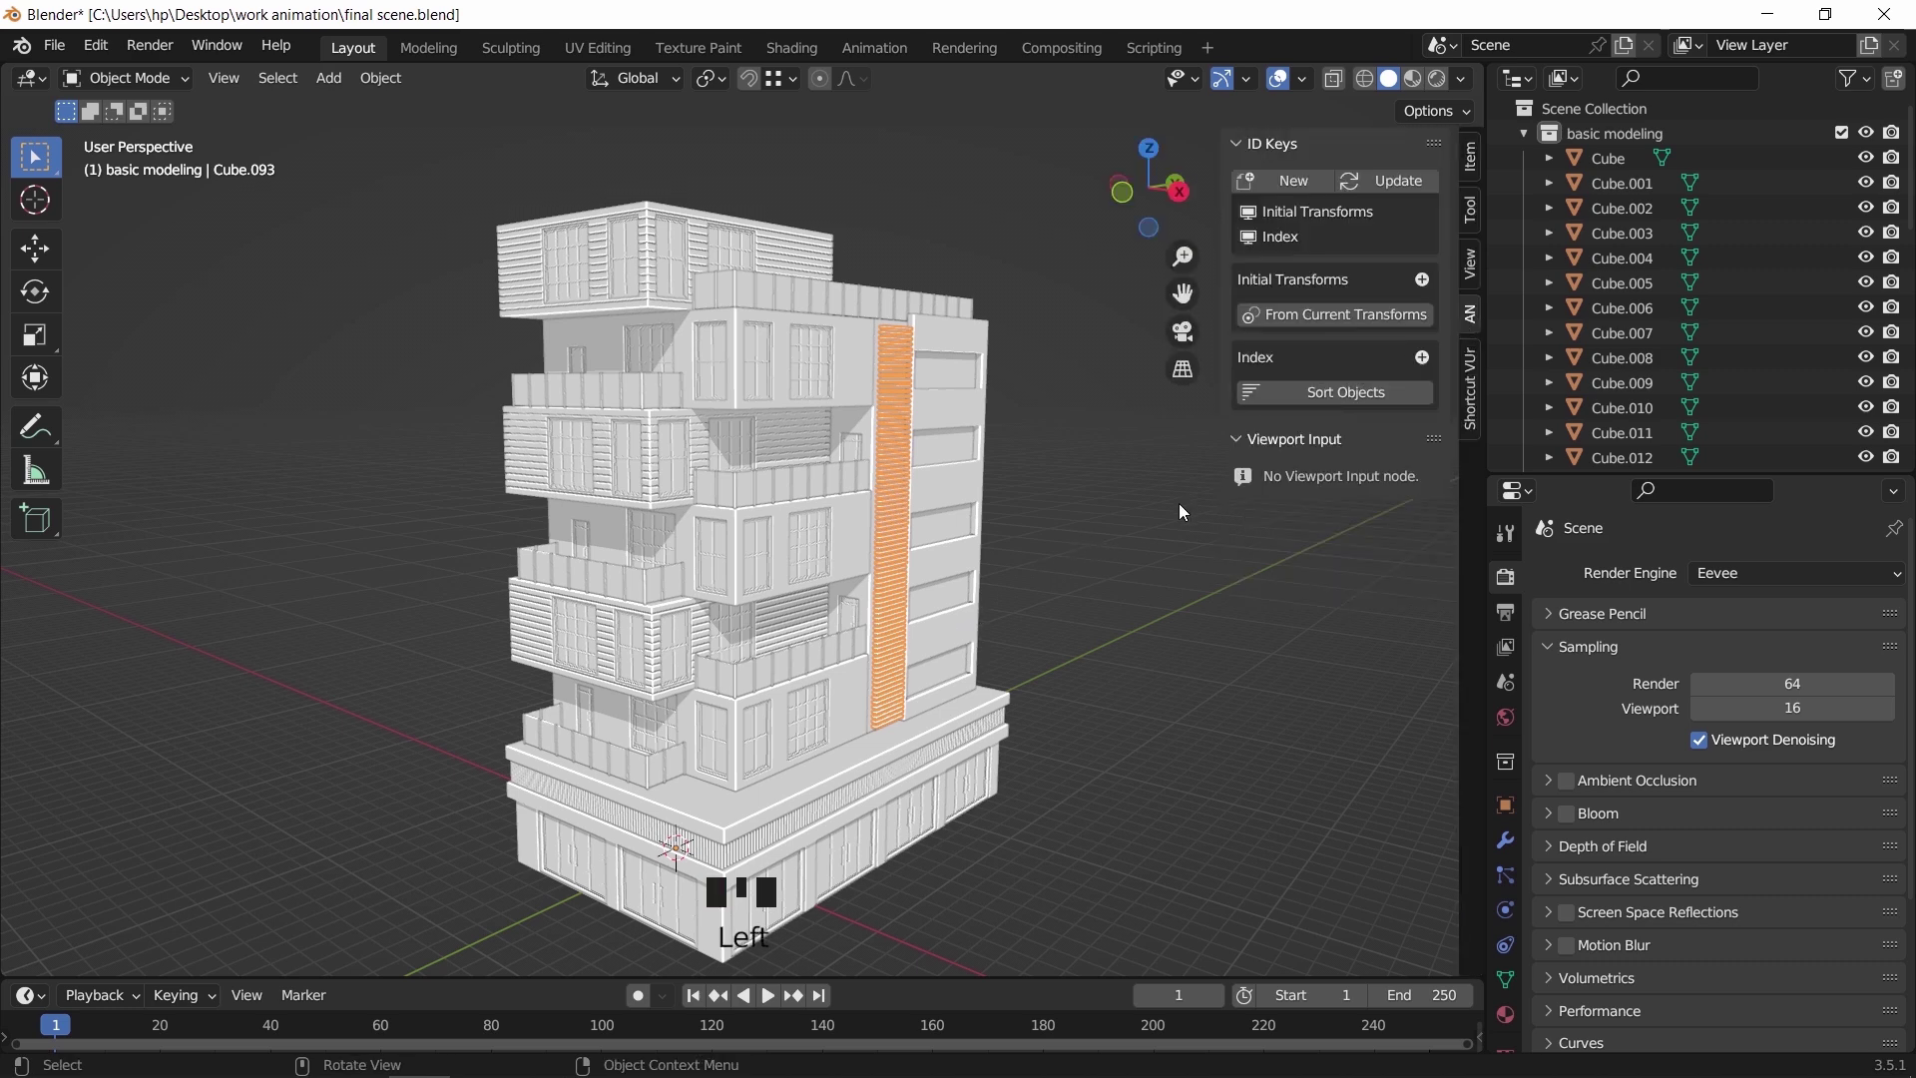
{"action": "left_click", "coordinate": [96, 45]}
{"action": "left_click", "coordinate": [190, 401]}
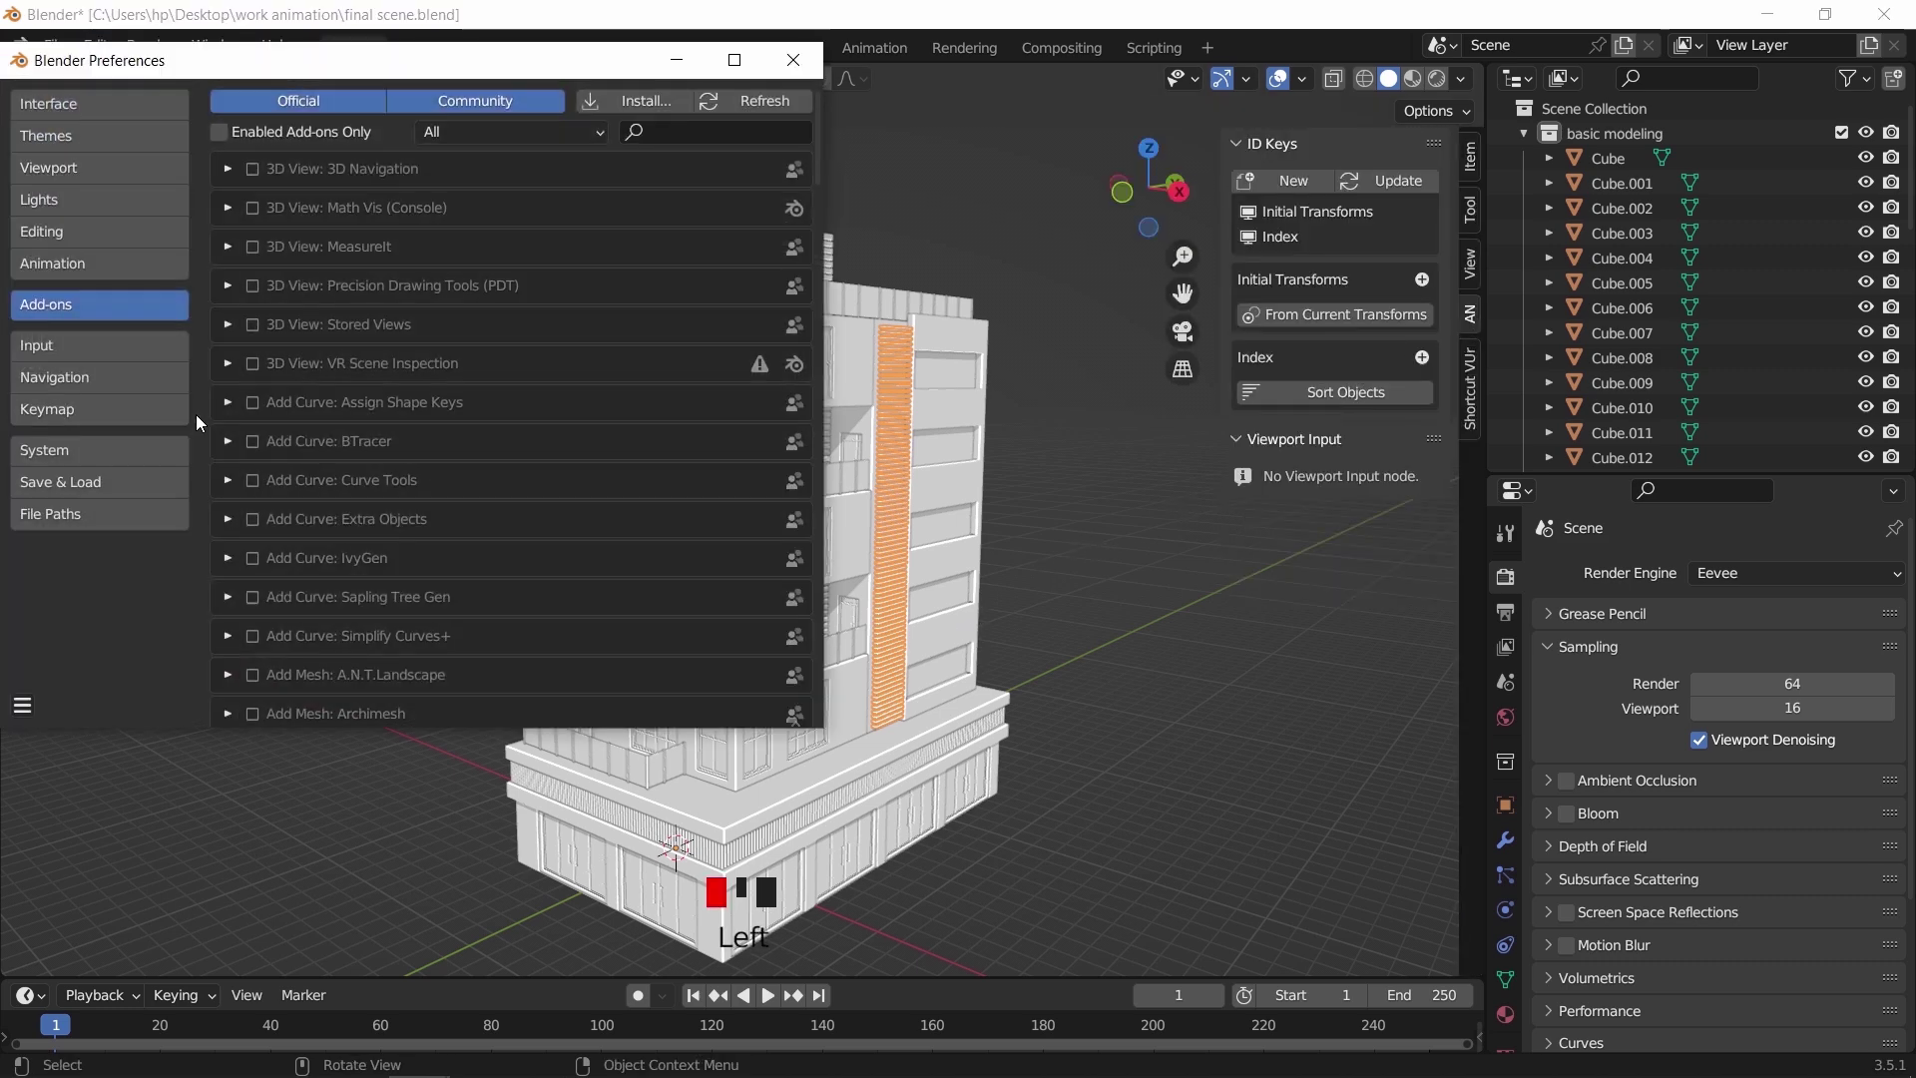
{"action": "left_click", "coordinate": [704, 138]}
{"action": "type", "text": "anima"}
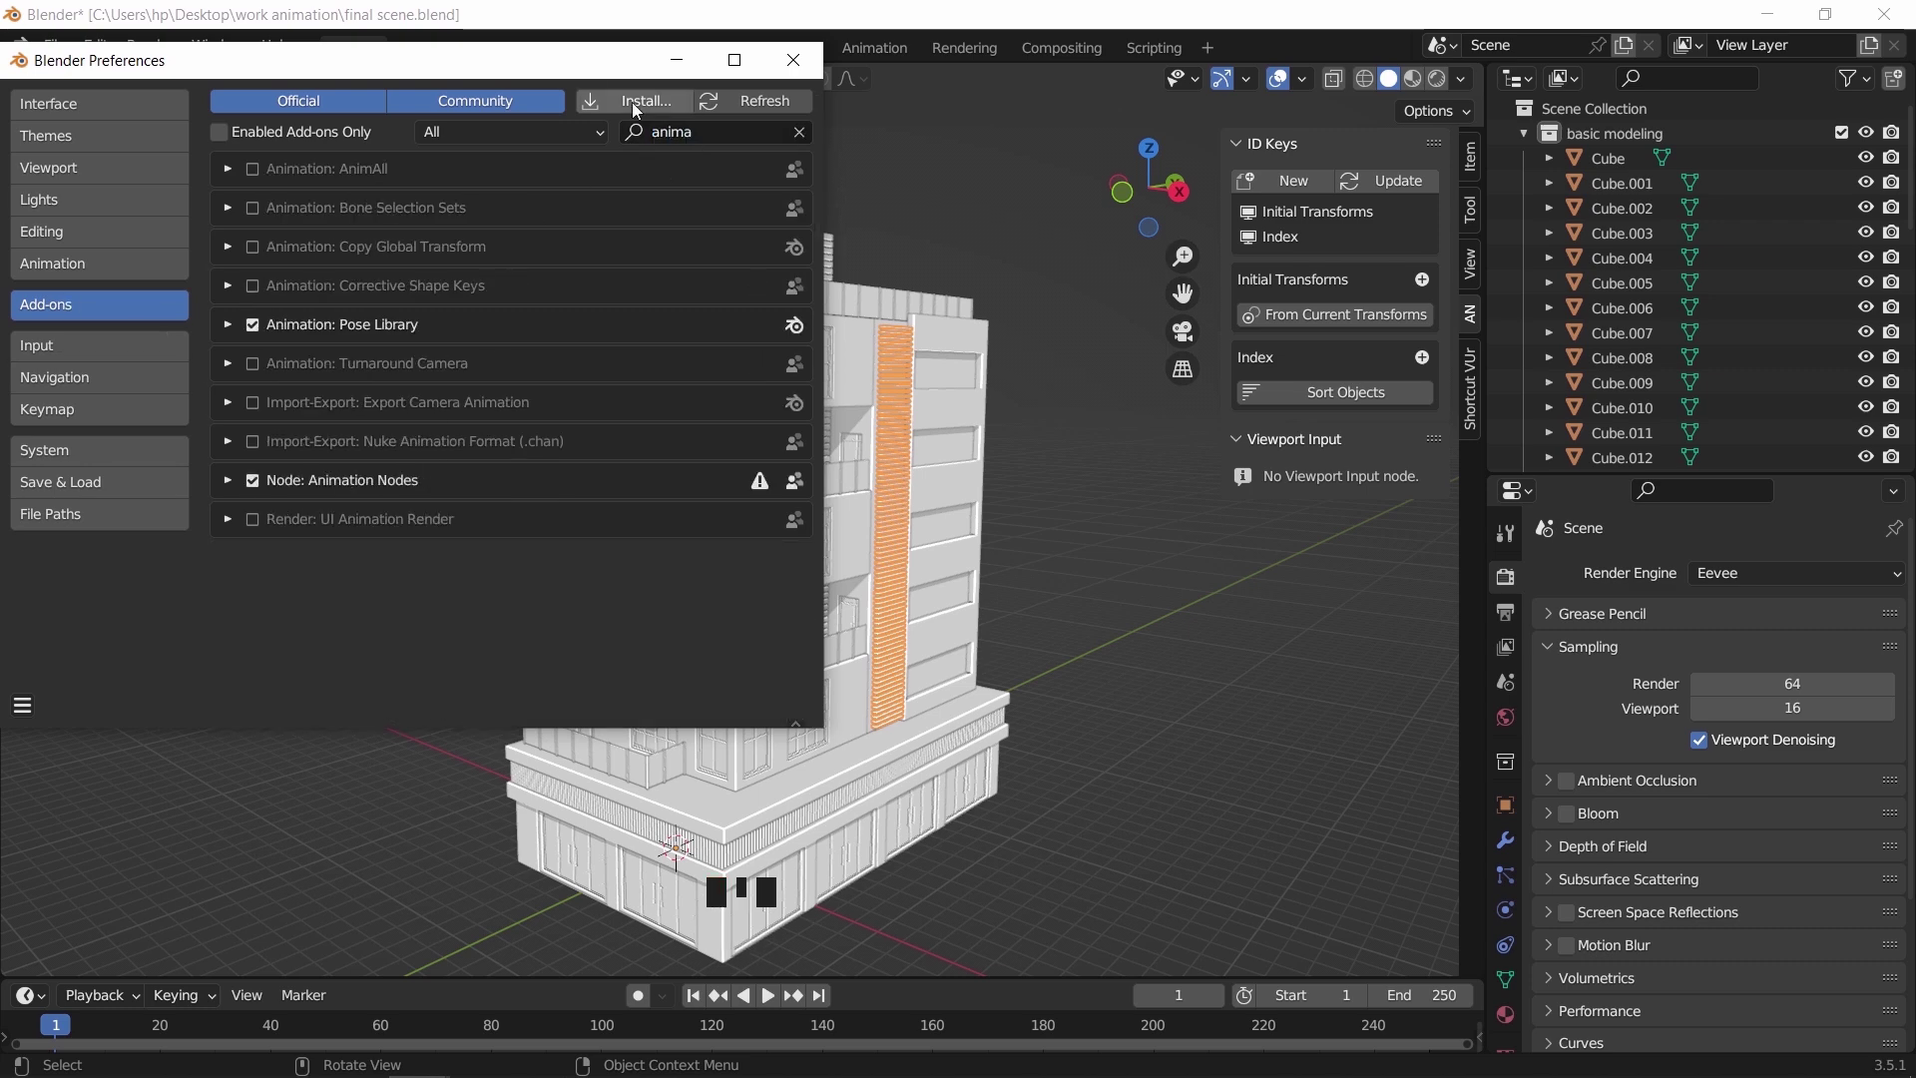
{"action": "left_click", "coordinate": [793, 60]}
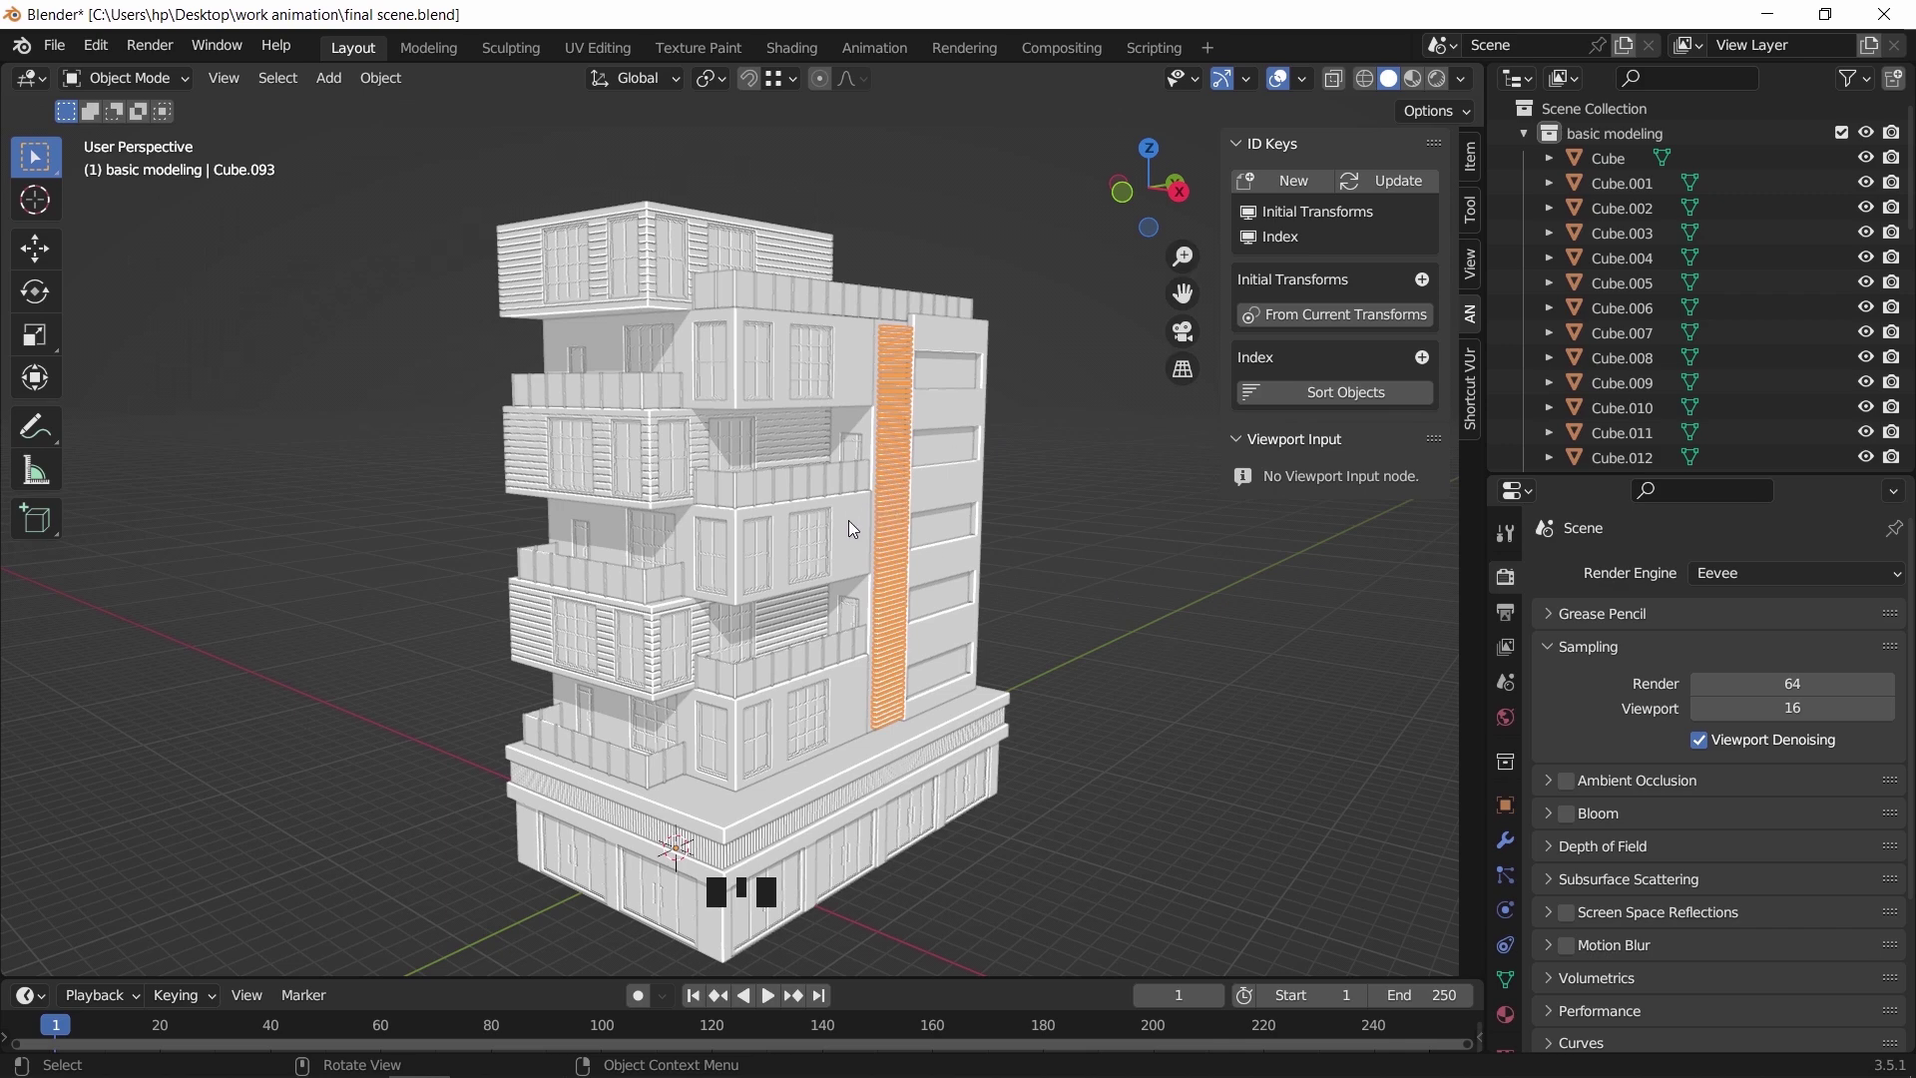
Select the tall louvre strip together with the base slat strip
{"action": "middle_click_drag", "start_coordinate": [848, 519], "coordinate": [787, 578]}
{"action": "scroll", "coordinate": [966, 408], "scroll_direction": "up", "scroll_amount": 3}
{"action": "middle_click_drag", "start_coordinate": [967, 407], "coordinate": [921, 475], "text": "shift"}
{"action": "left_click", "coordinate": [613, 475]}
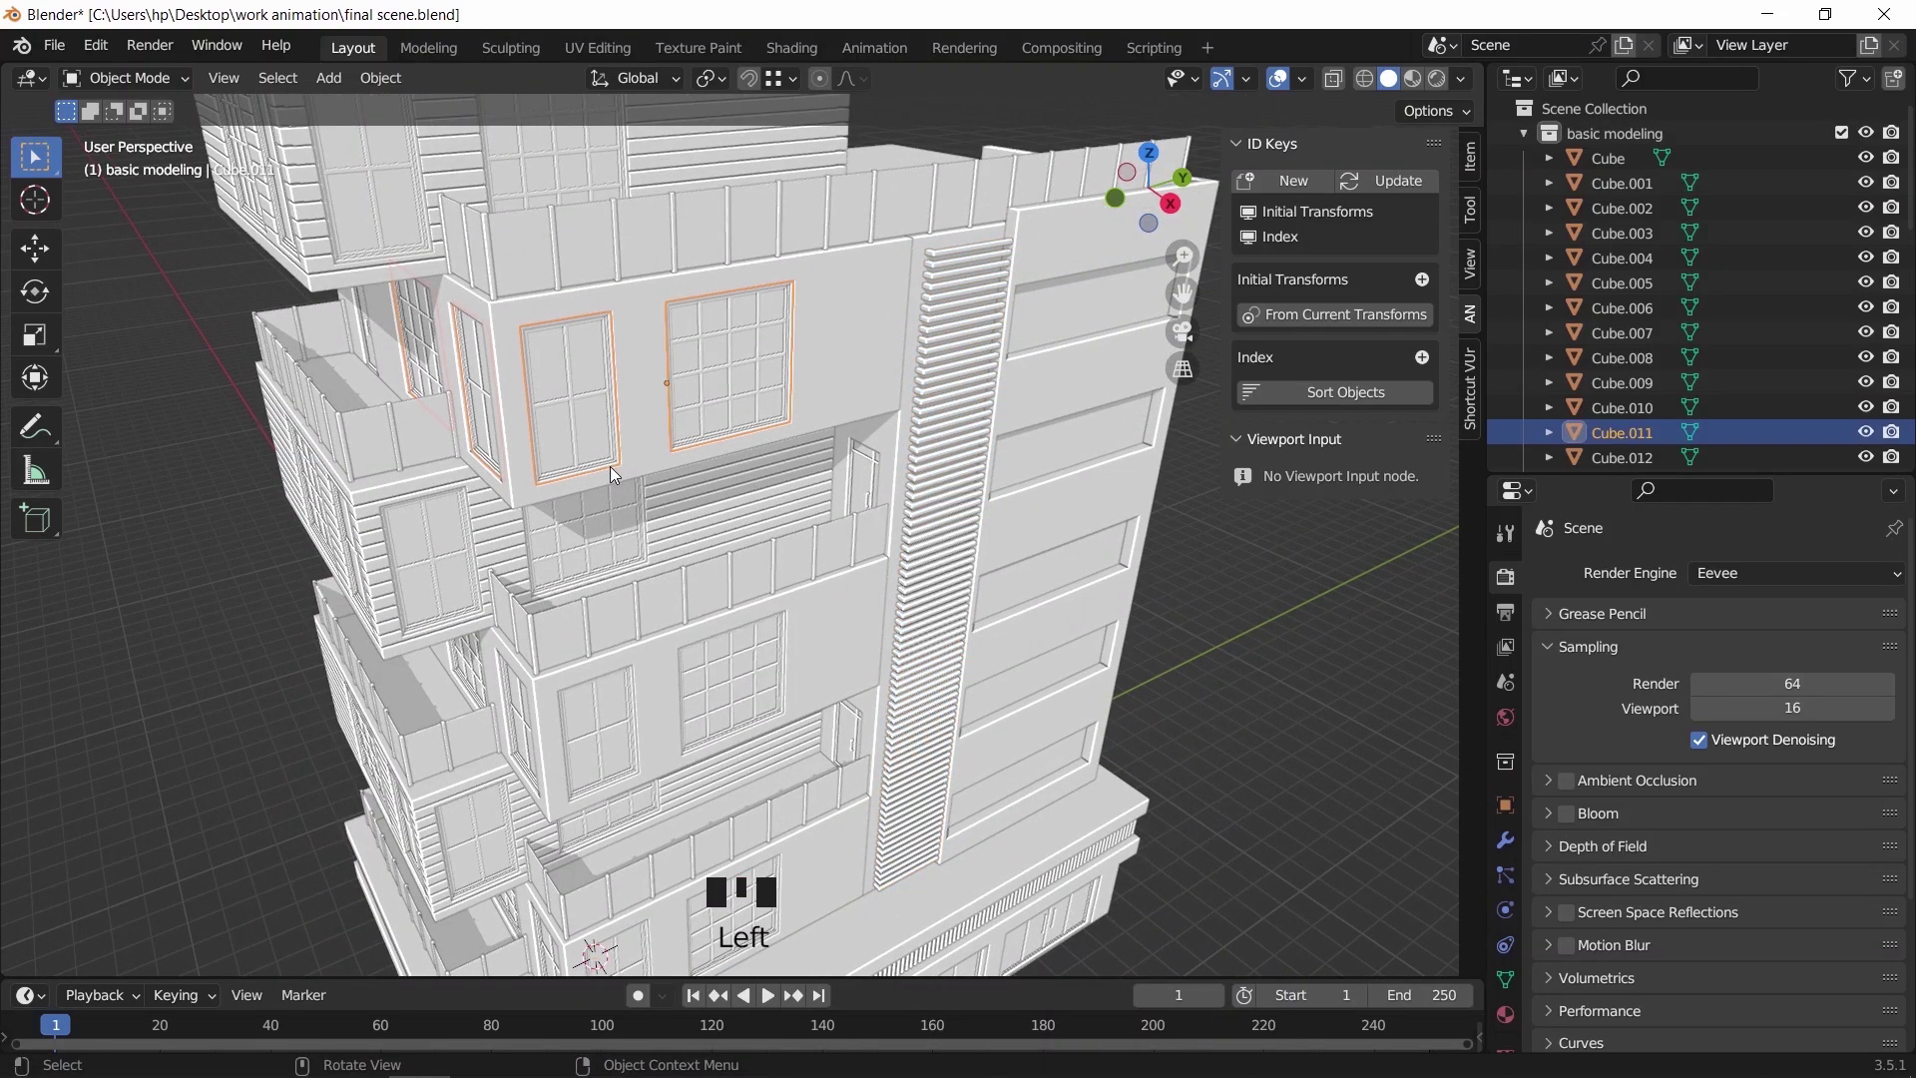
{"action": "middle_click_drag", "start_coordinate": [481, 507], "coordinate": [619, 464]}
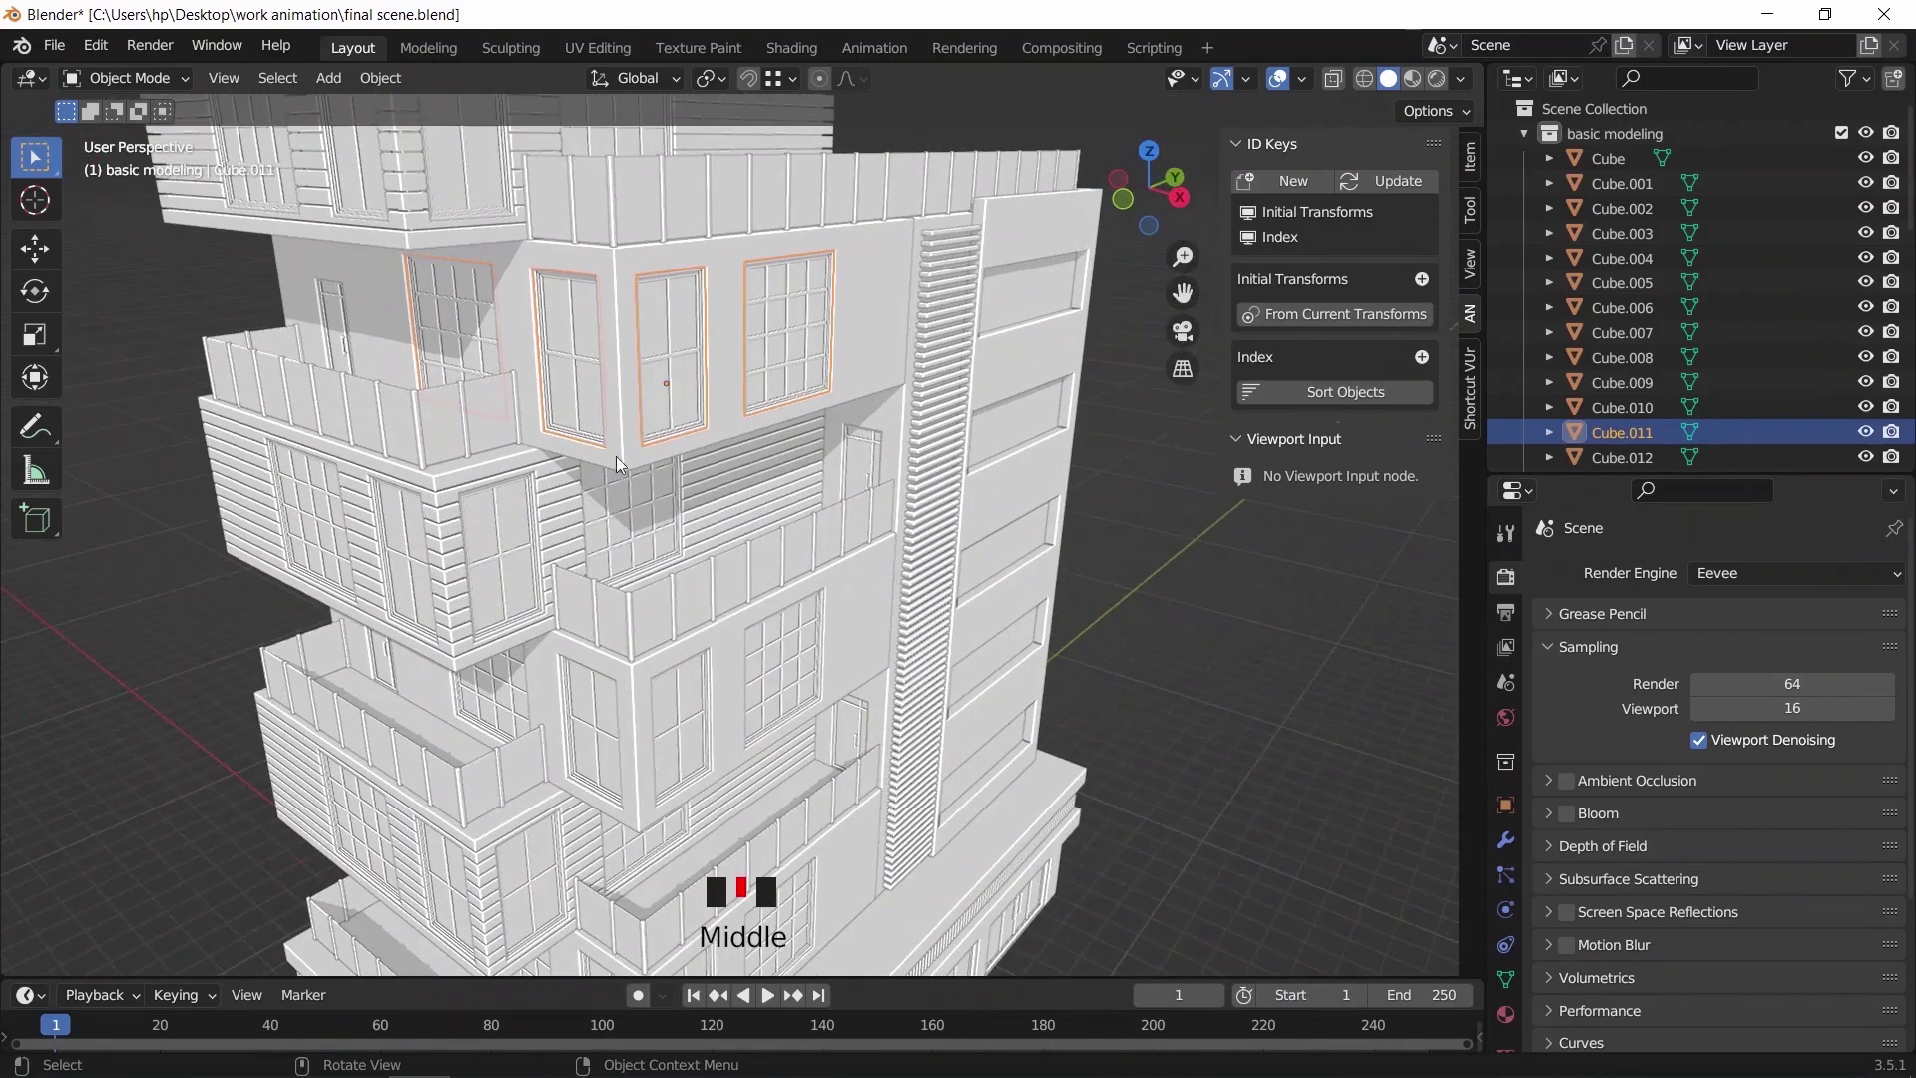
{"action": "scroll", "coordinate": [801, 465], "scroll_direction": "down", "scroll_amount": 1}
{"action": "scroll", "coordinate": [801, 465], "scroll_direction": "down", "scroll_amount": 1}
{"action": "left_click", "coordinate": [1523, 133]}
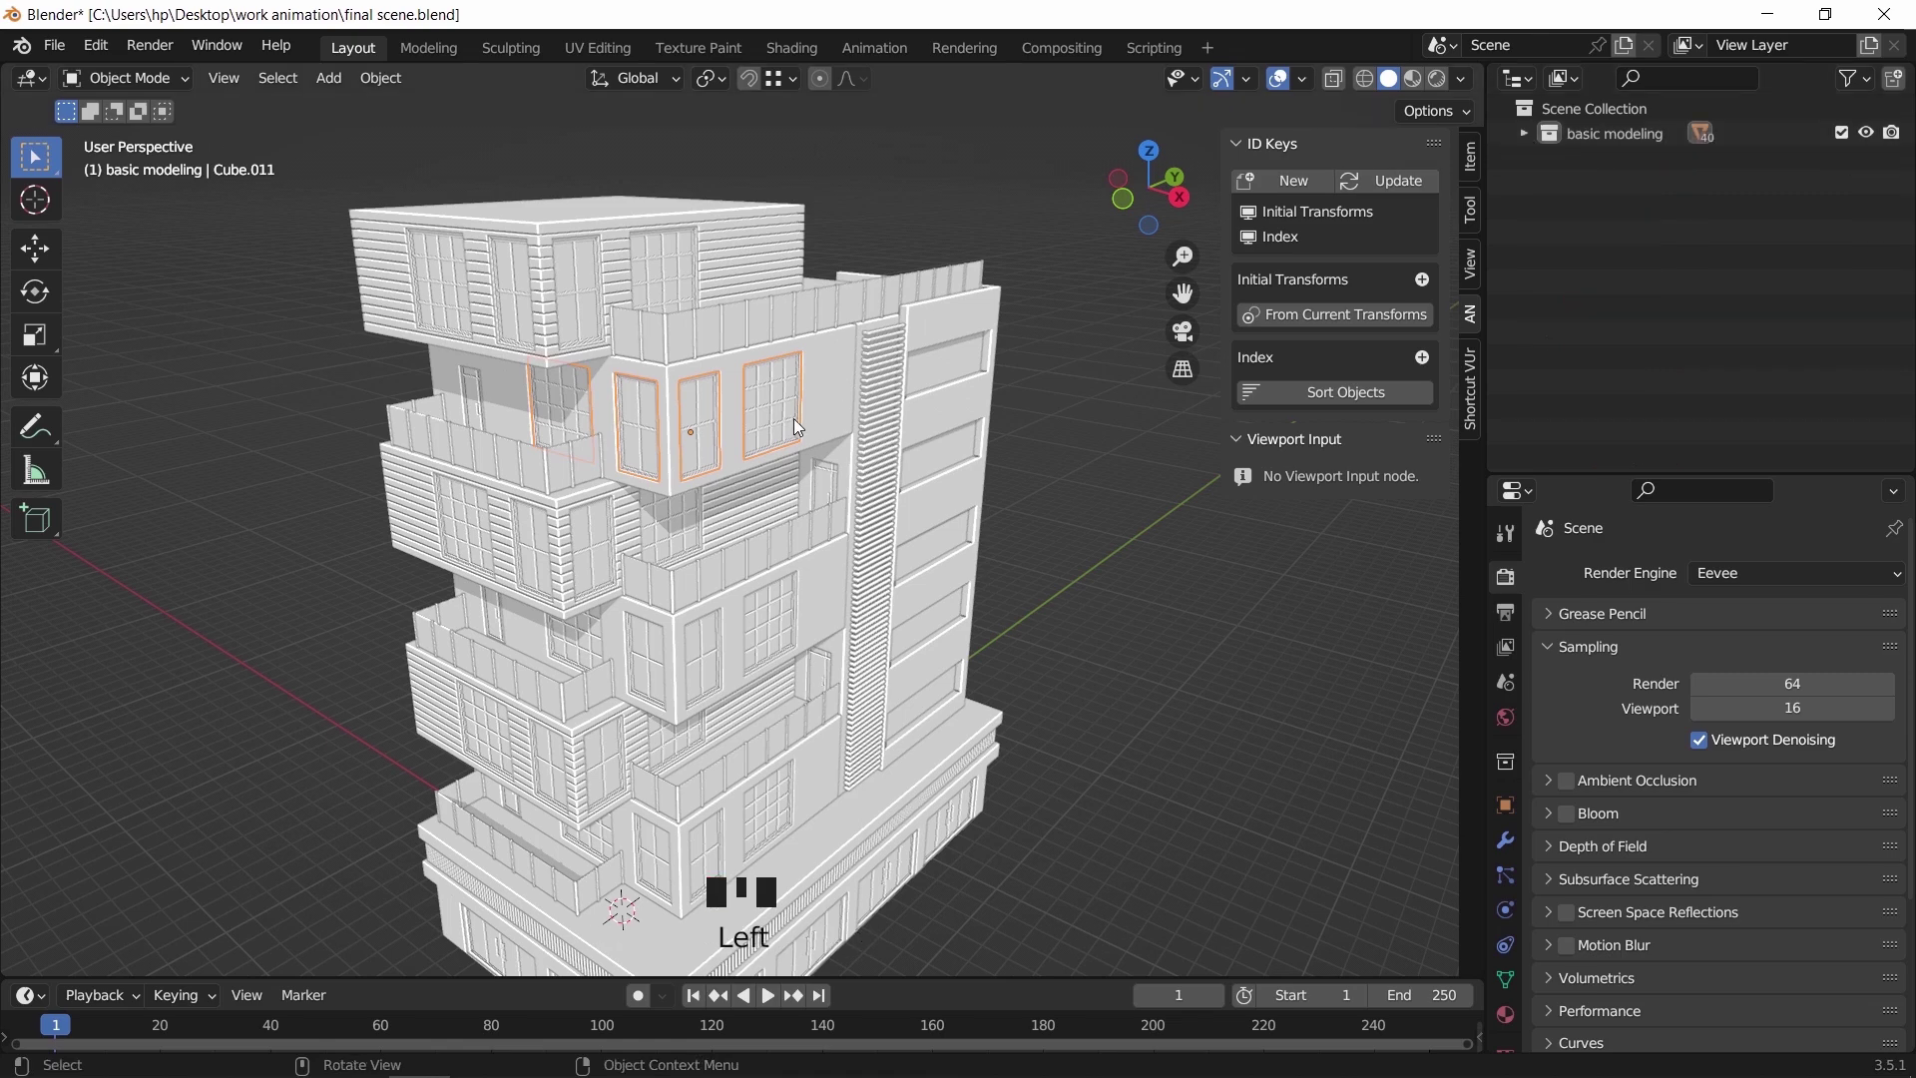
{"action": "mouse_move", "coordinate": [798, 429]}
{"action": "middle_mouse_down", "text": "shift"}
{"action": "mouse_move", "coordinate": [764, 534]}
{"action": "mouse_move", "coordinate": [779, 454]}
{"action": "middle_mouse_up", "text": "shift"}
{"action": "left_click", "coordinate": [898, 644]}
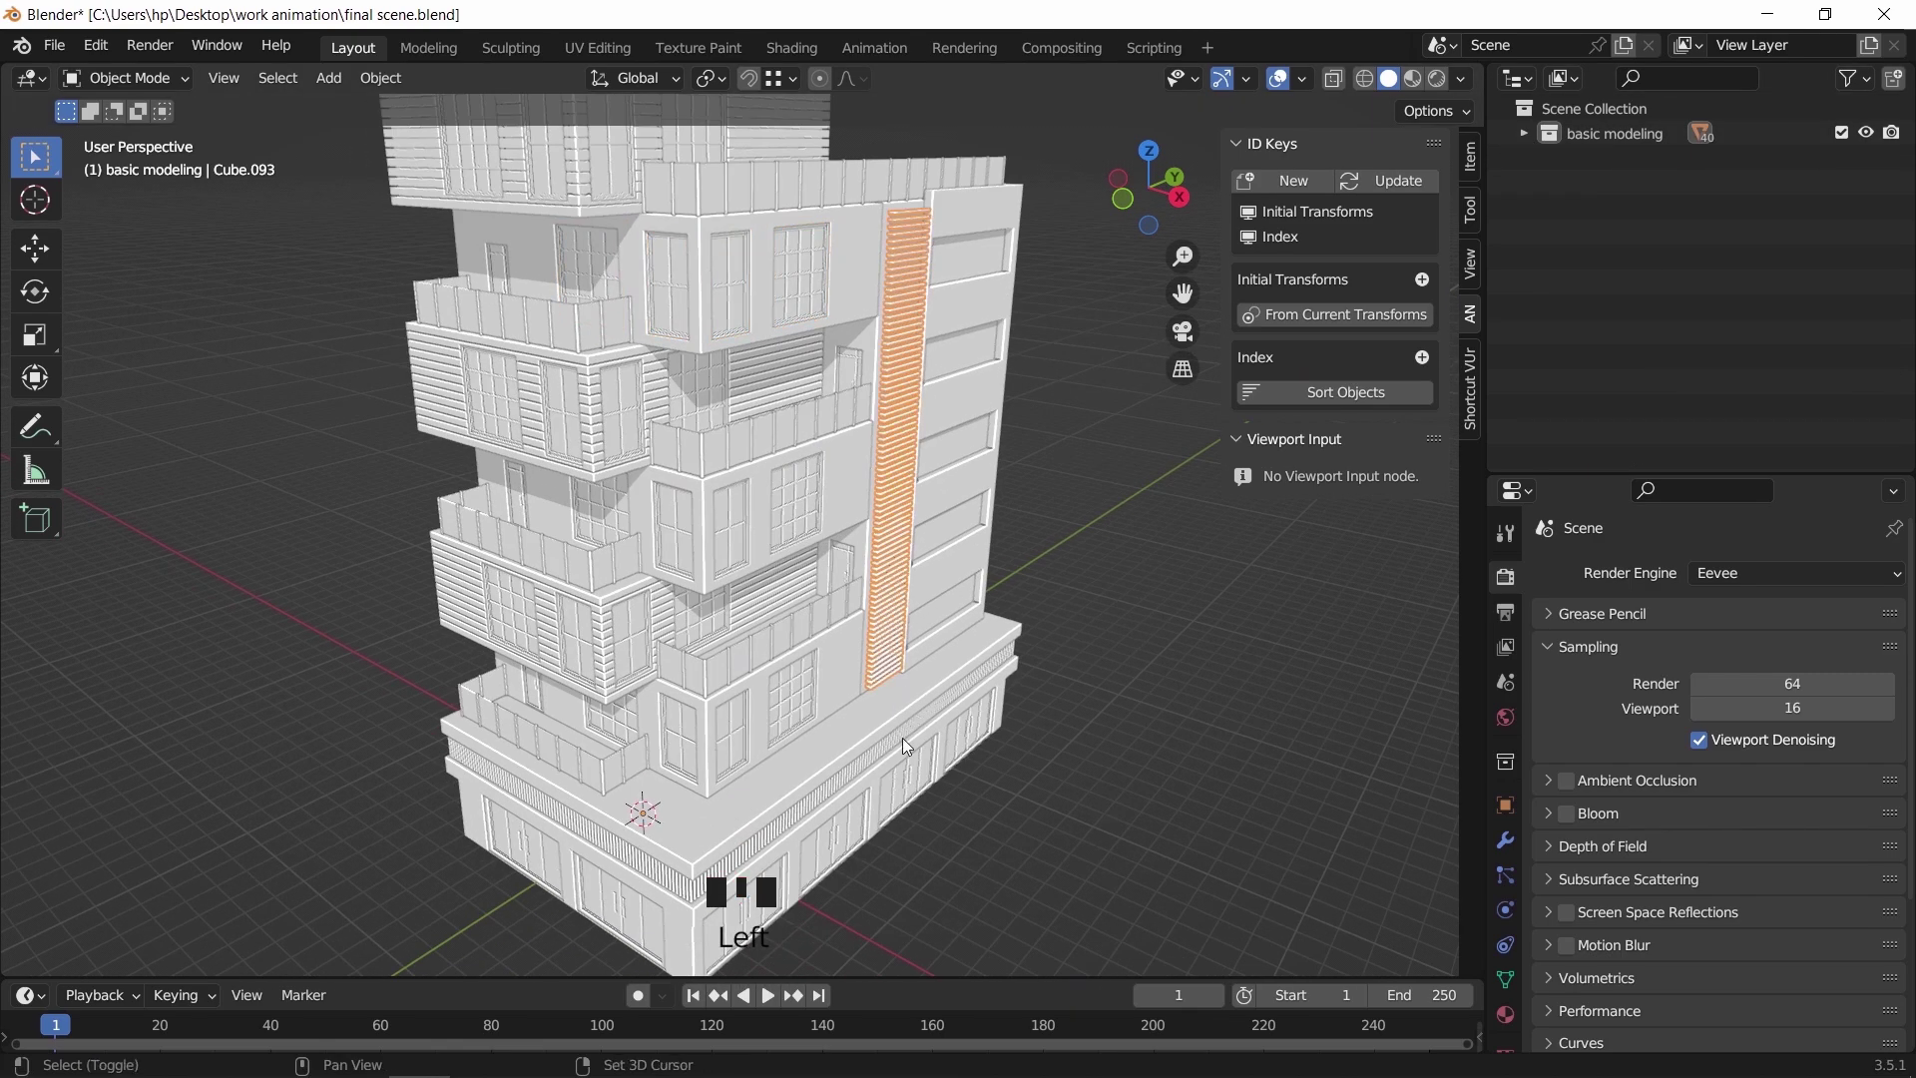
{"action": "mouse_move", "coordinate": [896, 747]}
{"action": "middle_mouse_down"}
{"action": "mouse_move", "coordinate": [869, 679]}
{"action": "mouse_move", "coordinate": [883, 758]}
{"action": "middle_mouse_up"}
{"action": "left_click", "coordinate": [888, 775], "text": "shift"}
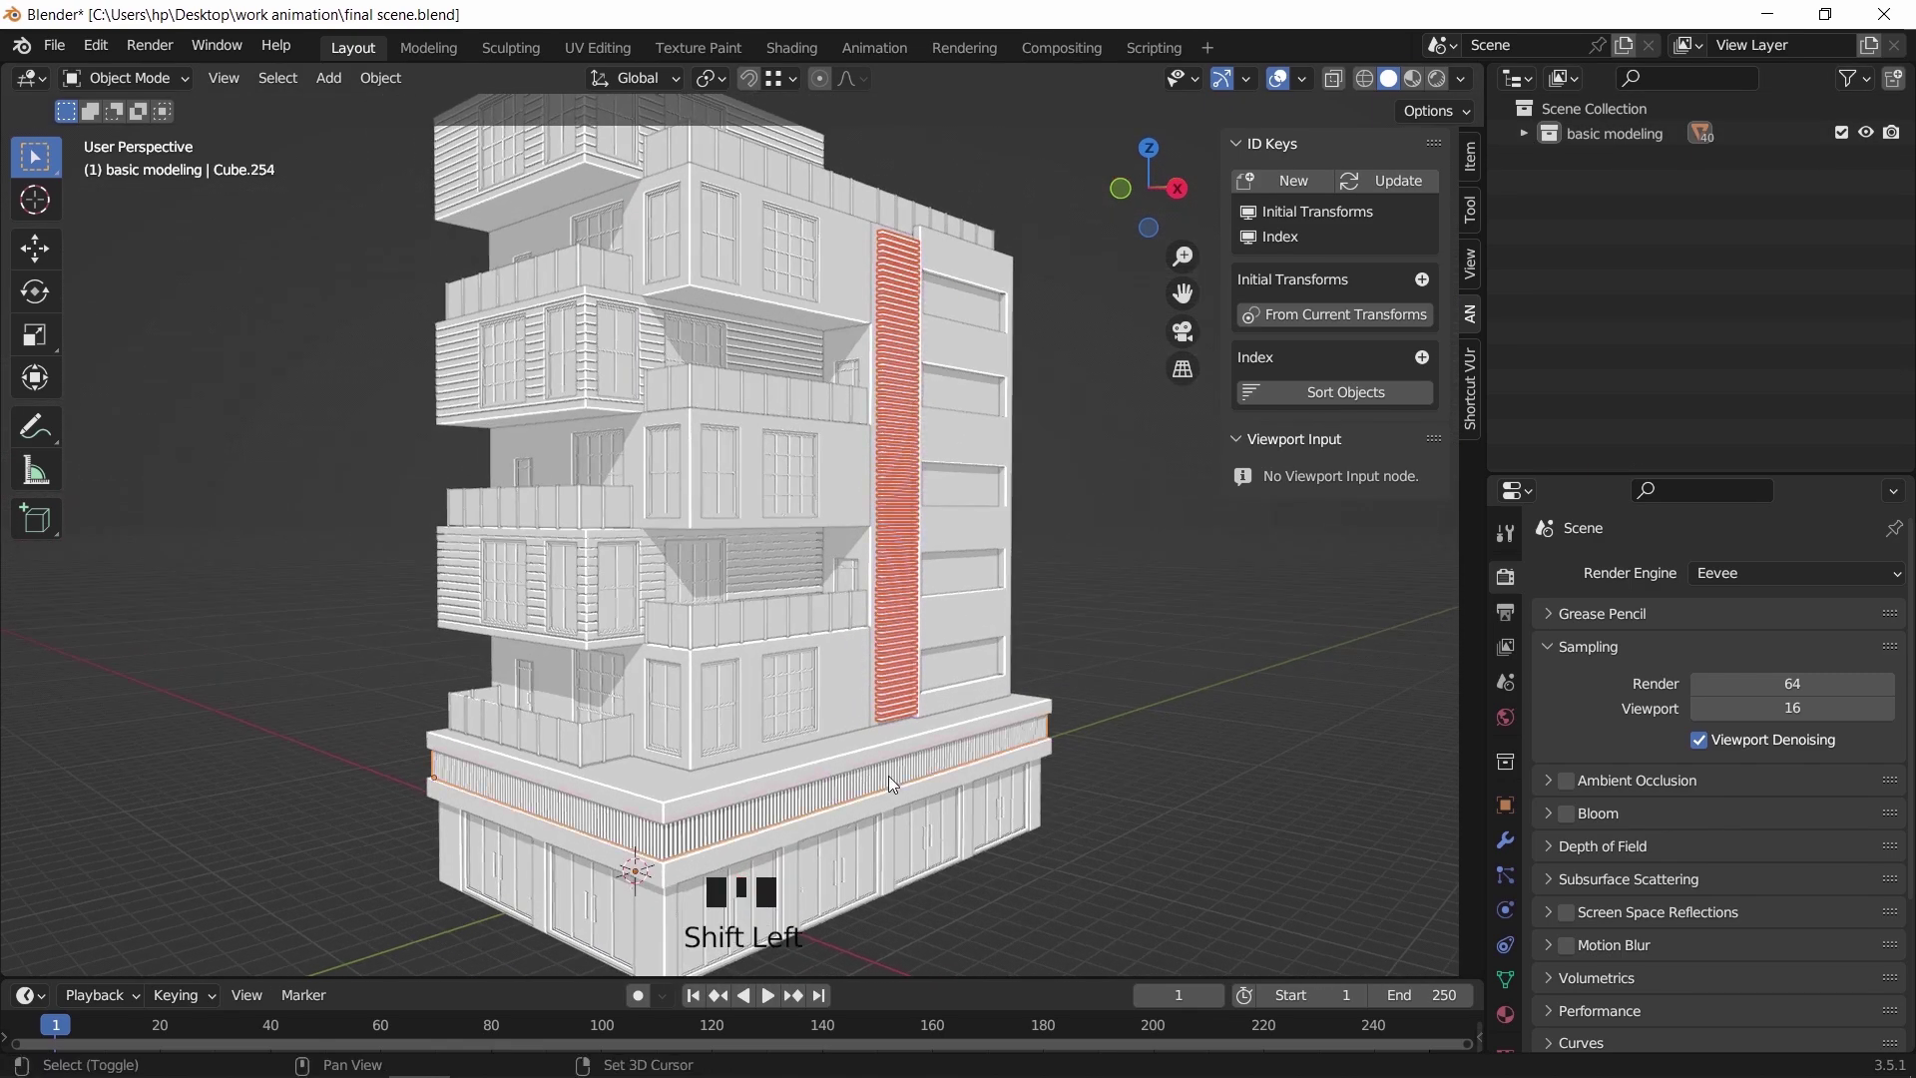
Hide all other objects and enter Edit Mode with the strips' whole mesh selected
{"action": "key", "text": "shift+h"}
{"action": "scroll", "coordinate": [829, 754], "scroll_direction": "up", "scroll_amount": 1}
{"action": "middle_click_drag", "start_coordinate": [830, 754], "coordinate": [850, 662], "text": "shift"}
{"action": "key", "text": "Tab"}
{"action": "key", "text": "a"}
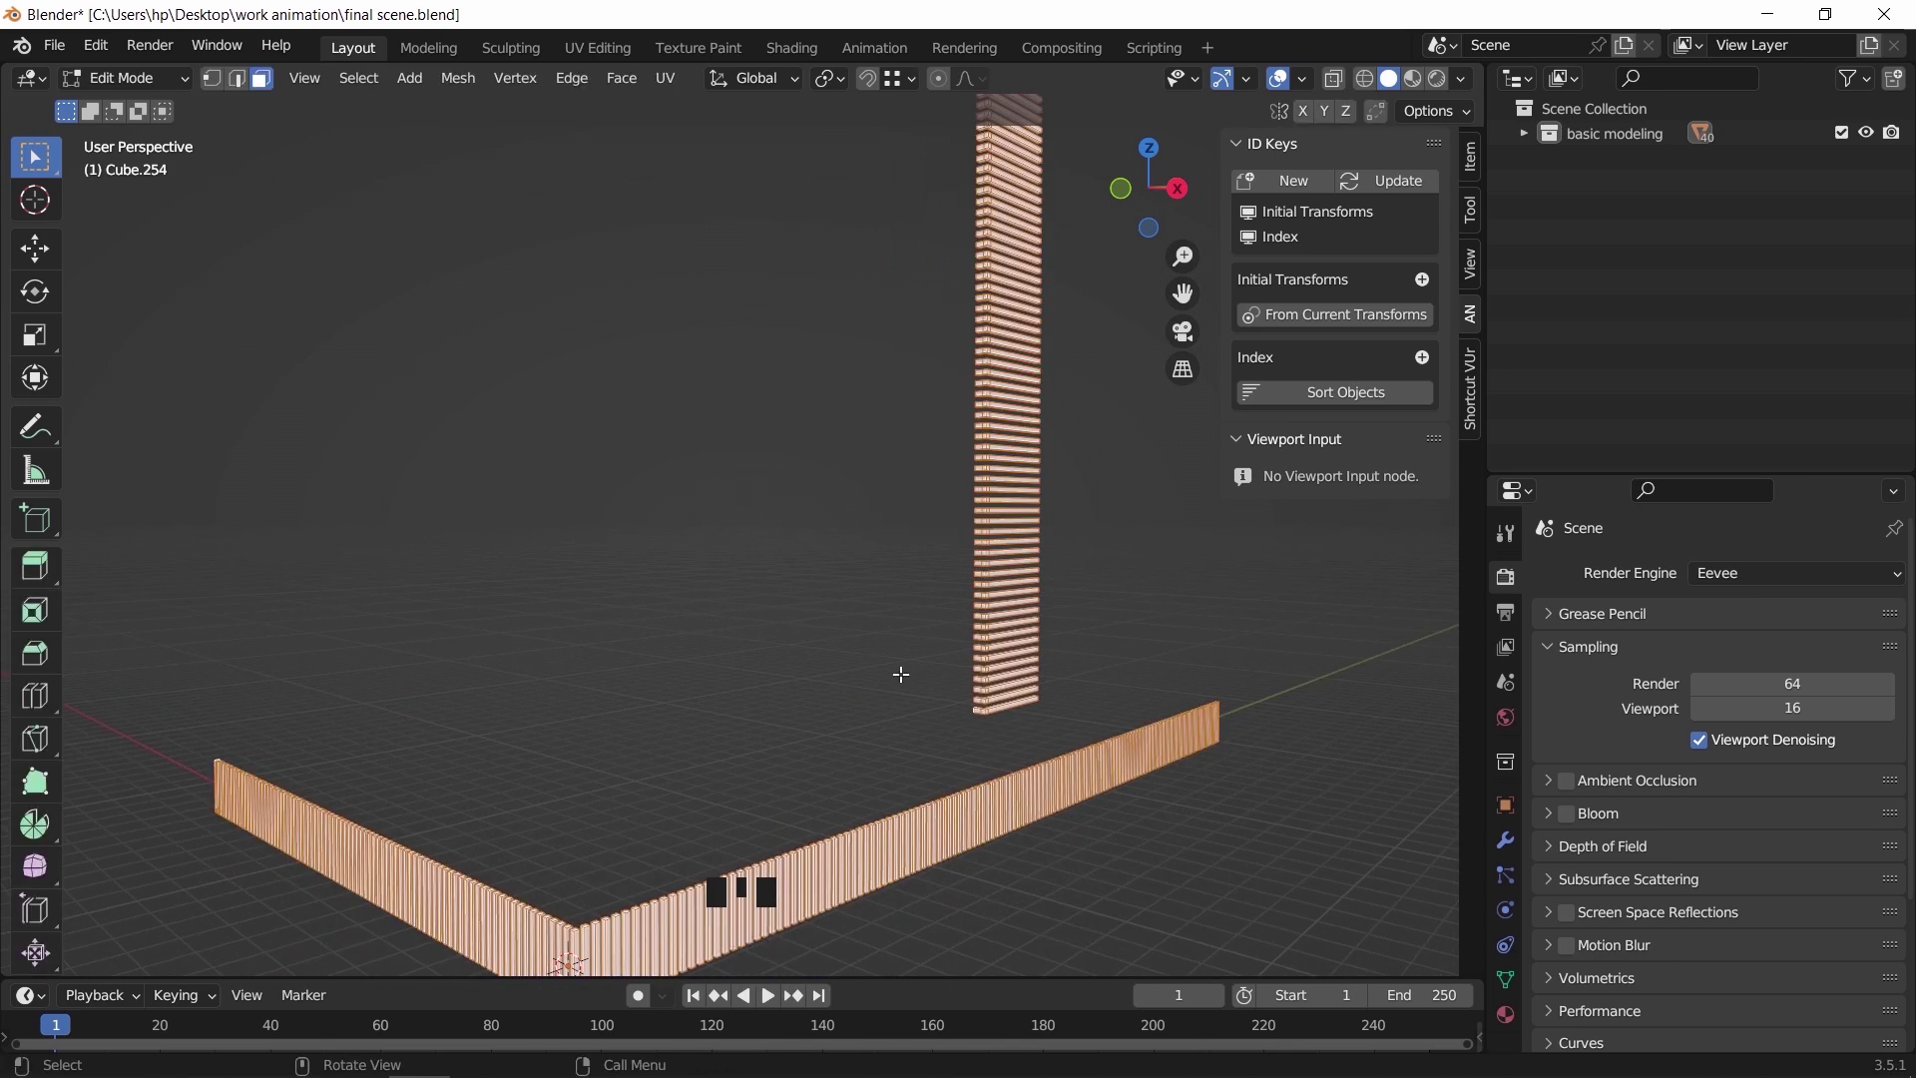
Separate the slat strips by loose parts into individual slat objects
{"action": "key", "text": "p"}
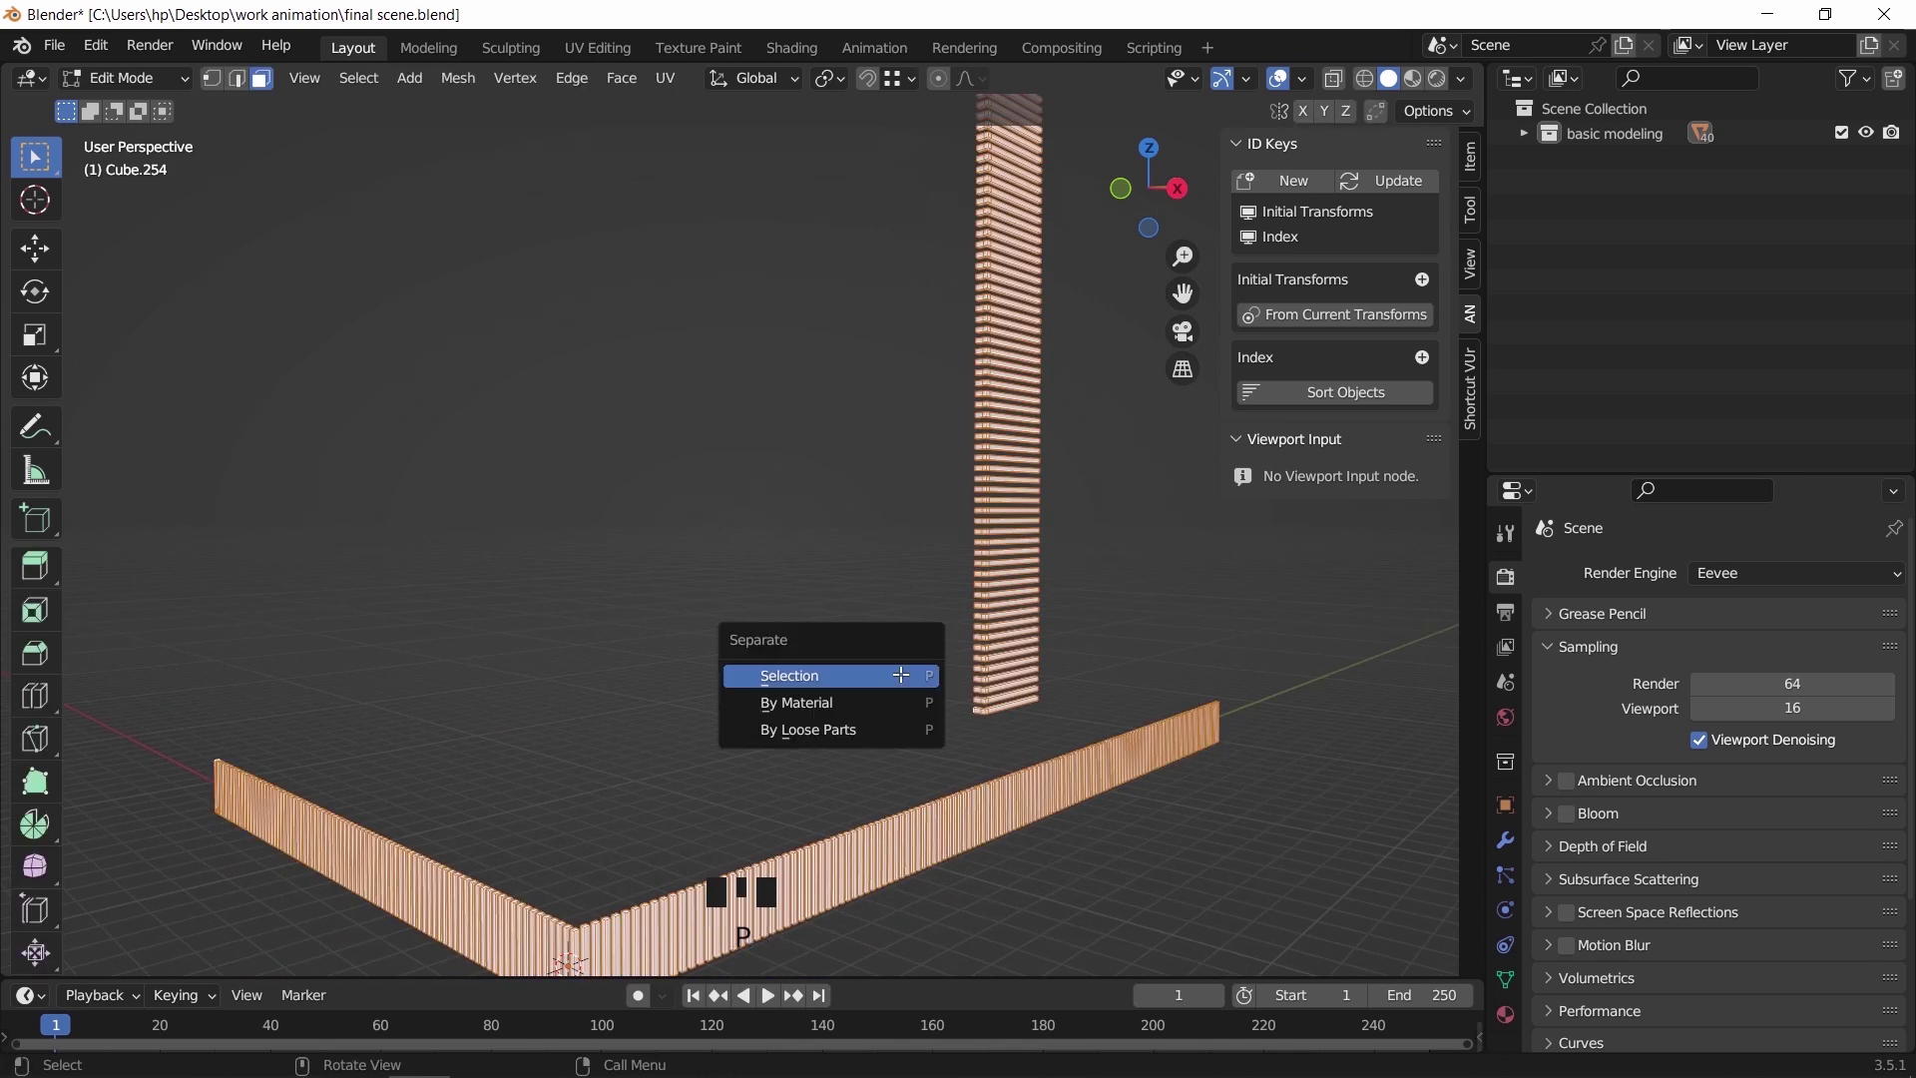
{"action": "left_click", "coordinate": [866, 738]}
{"action": "key", "text": "Tab"}
{"action": "left_click", "coordinate": [896, 688]}
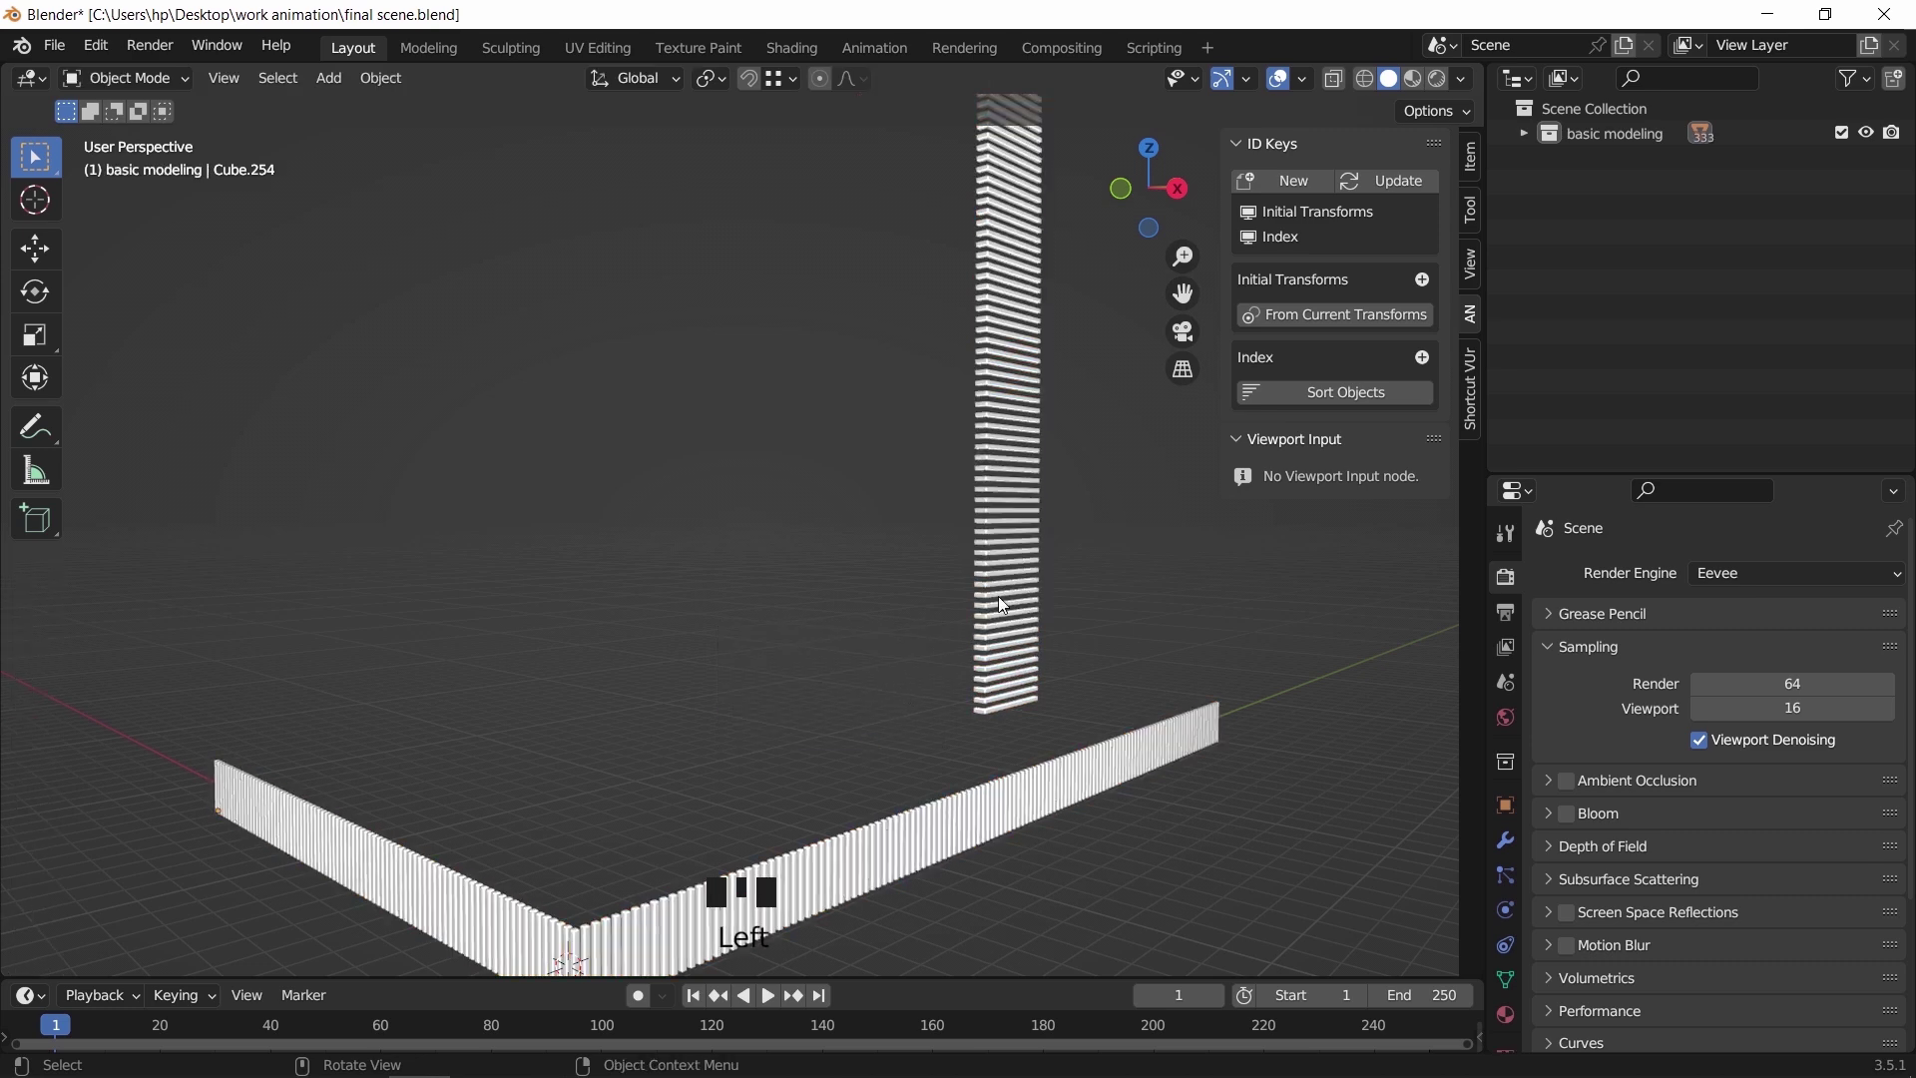
{"action": "left_click", "coordinate": [1001, 592]}
{"action": "scroll", "coordinate": [840, 639], "scroll_direction": "down", "scroll_amount": 2}
{"action": "middle_click_drag", "start_coordinate": [764, 756], "coordinate": [857, 680], "text": "shift"}
Apply all transforms to every slat and set origins to Center of Mass (Surface)
{"action": "key", "text": "a"}
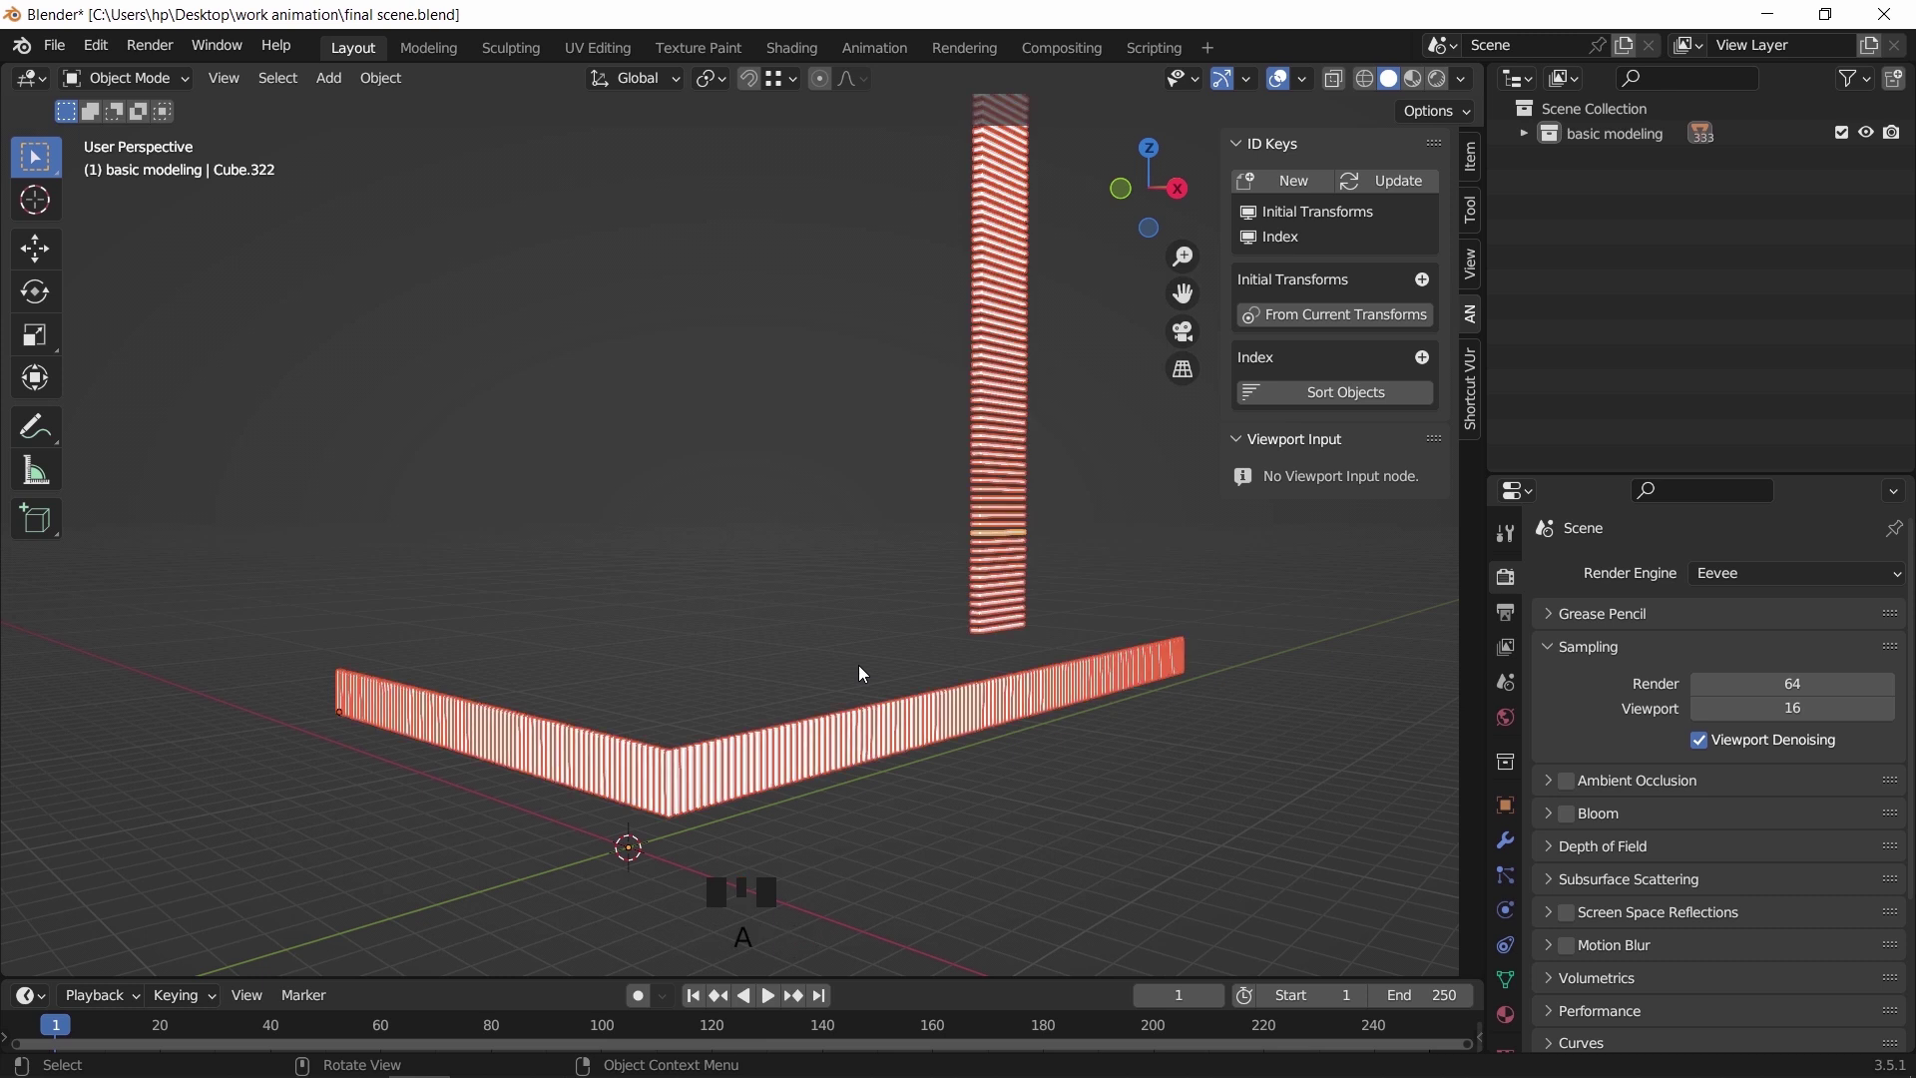
{"action": "key", "text": "ctrl+a"}
{"action": "left_click", "coordinate": [846, 732]}
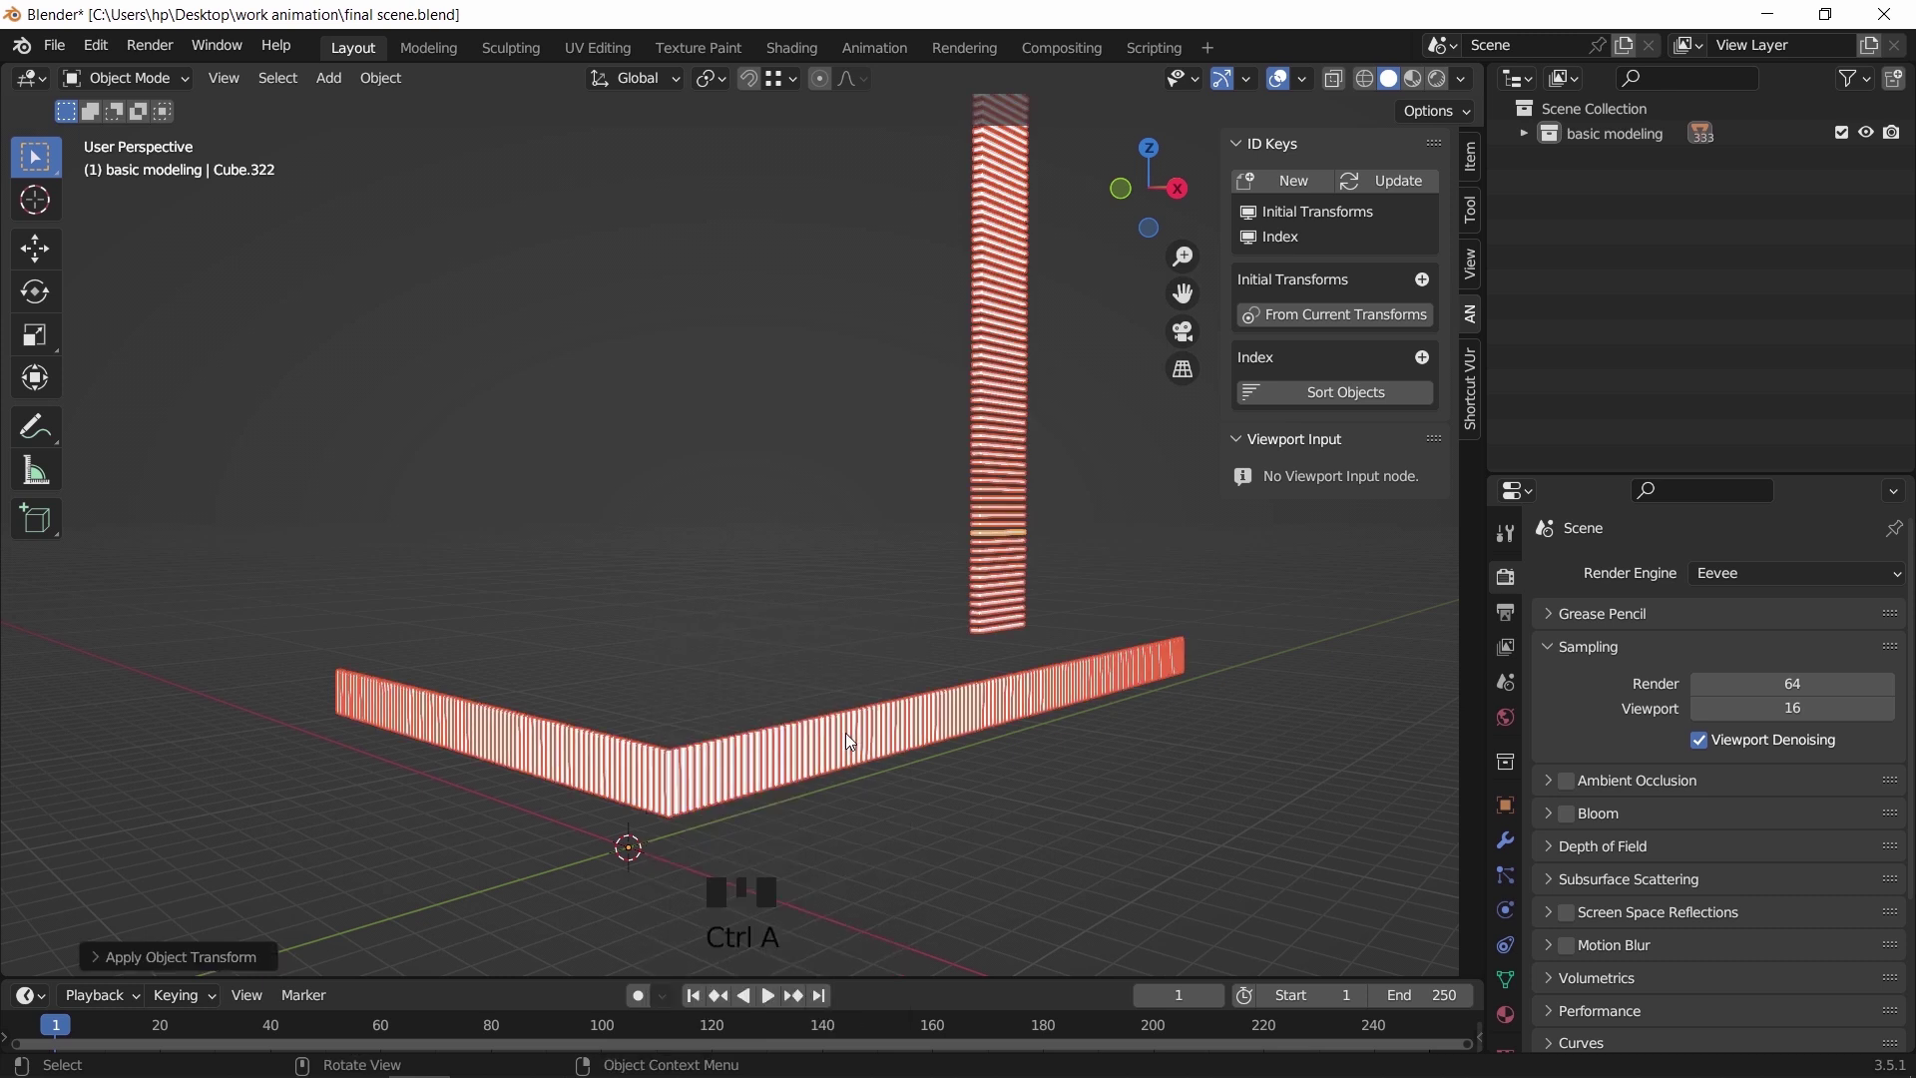
{"action": "left_click", "coordinate": [384, 79]}
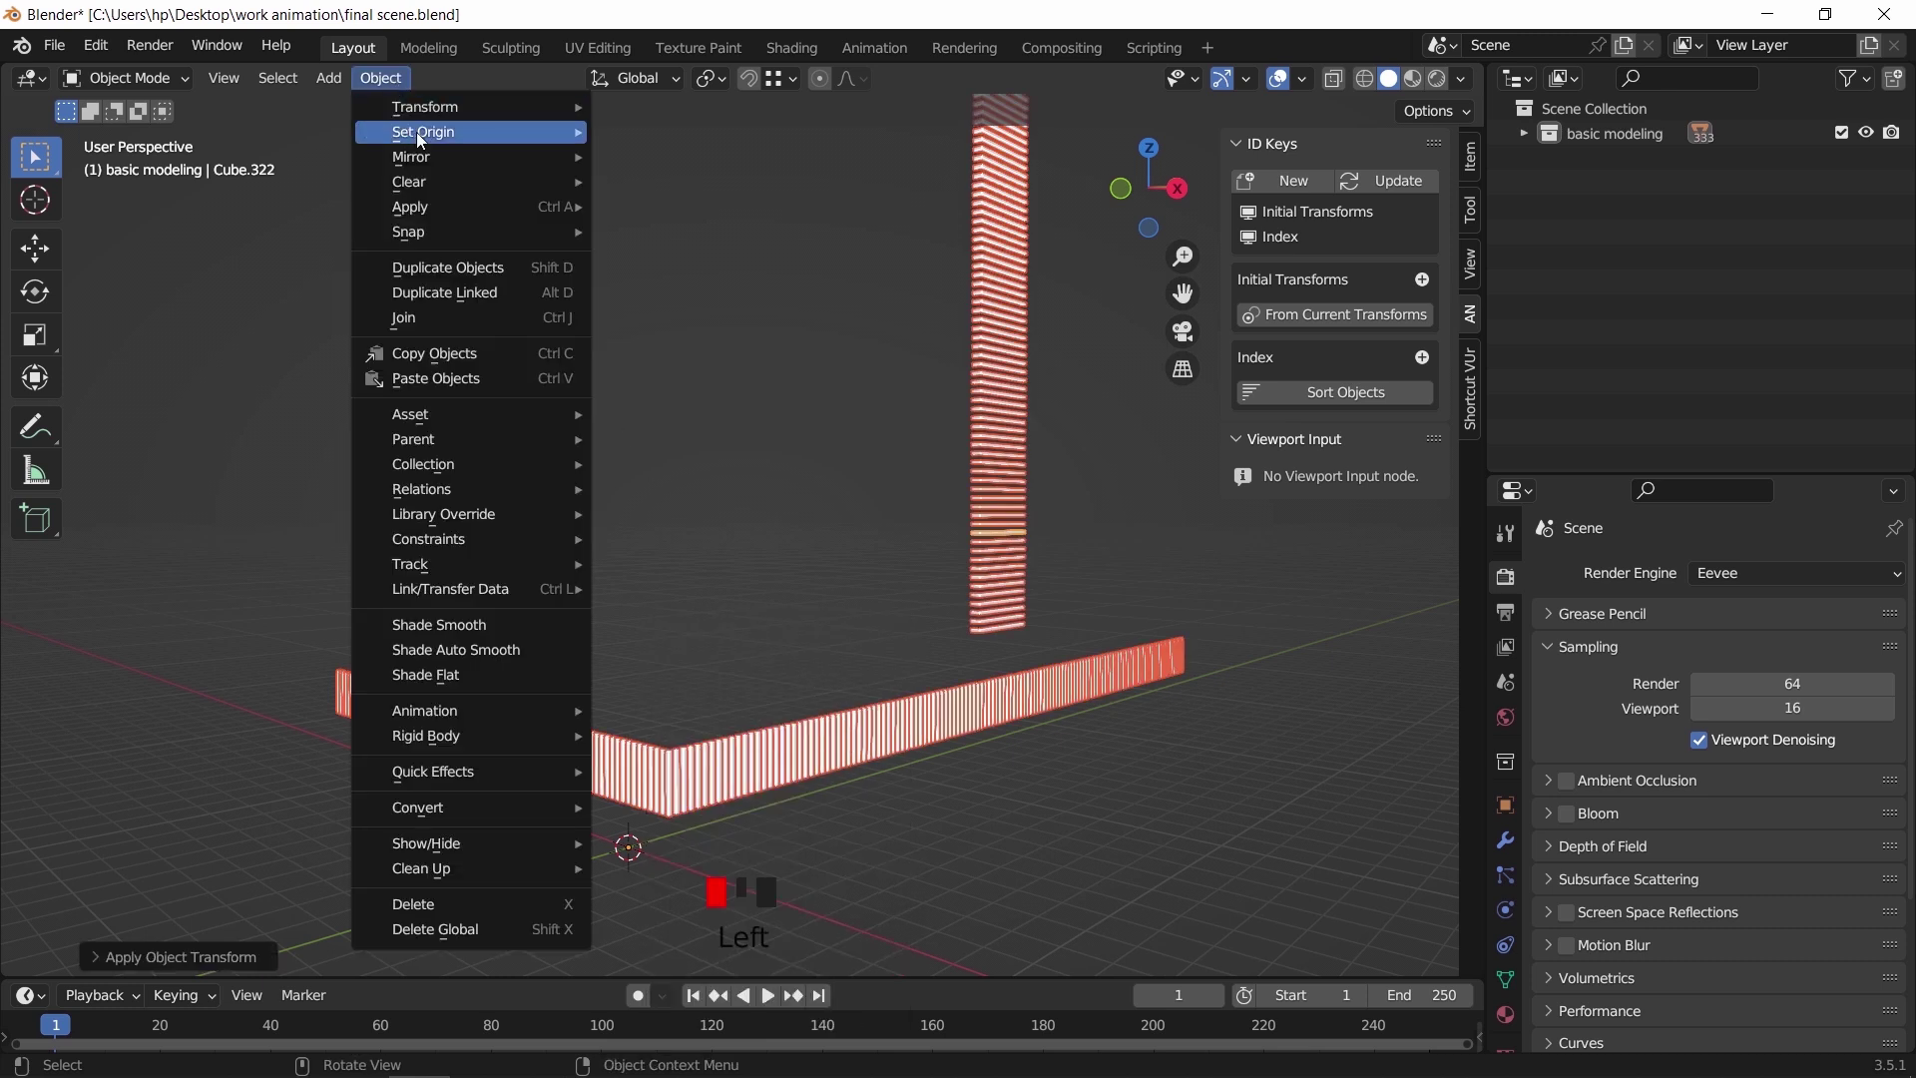
{"action": "mouse_move", "coordinate": [476, 140]}
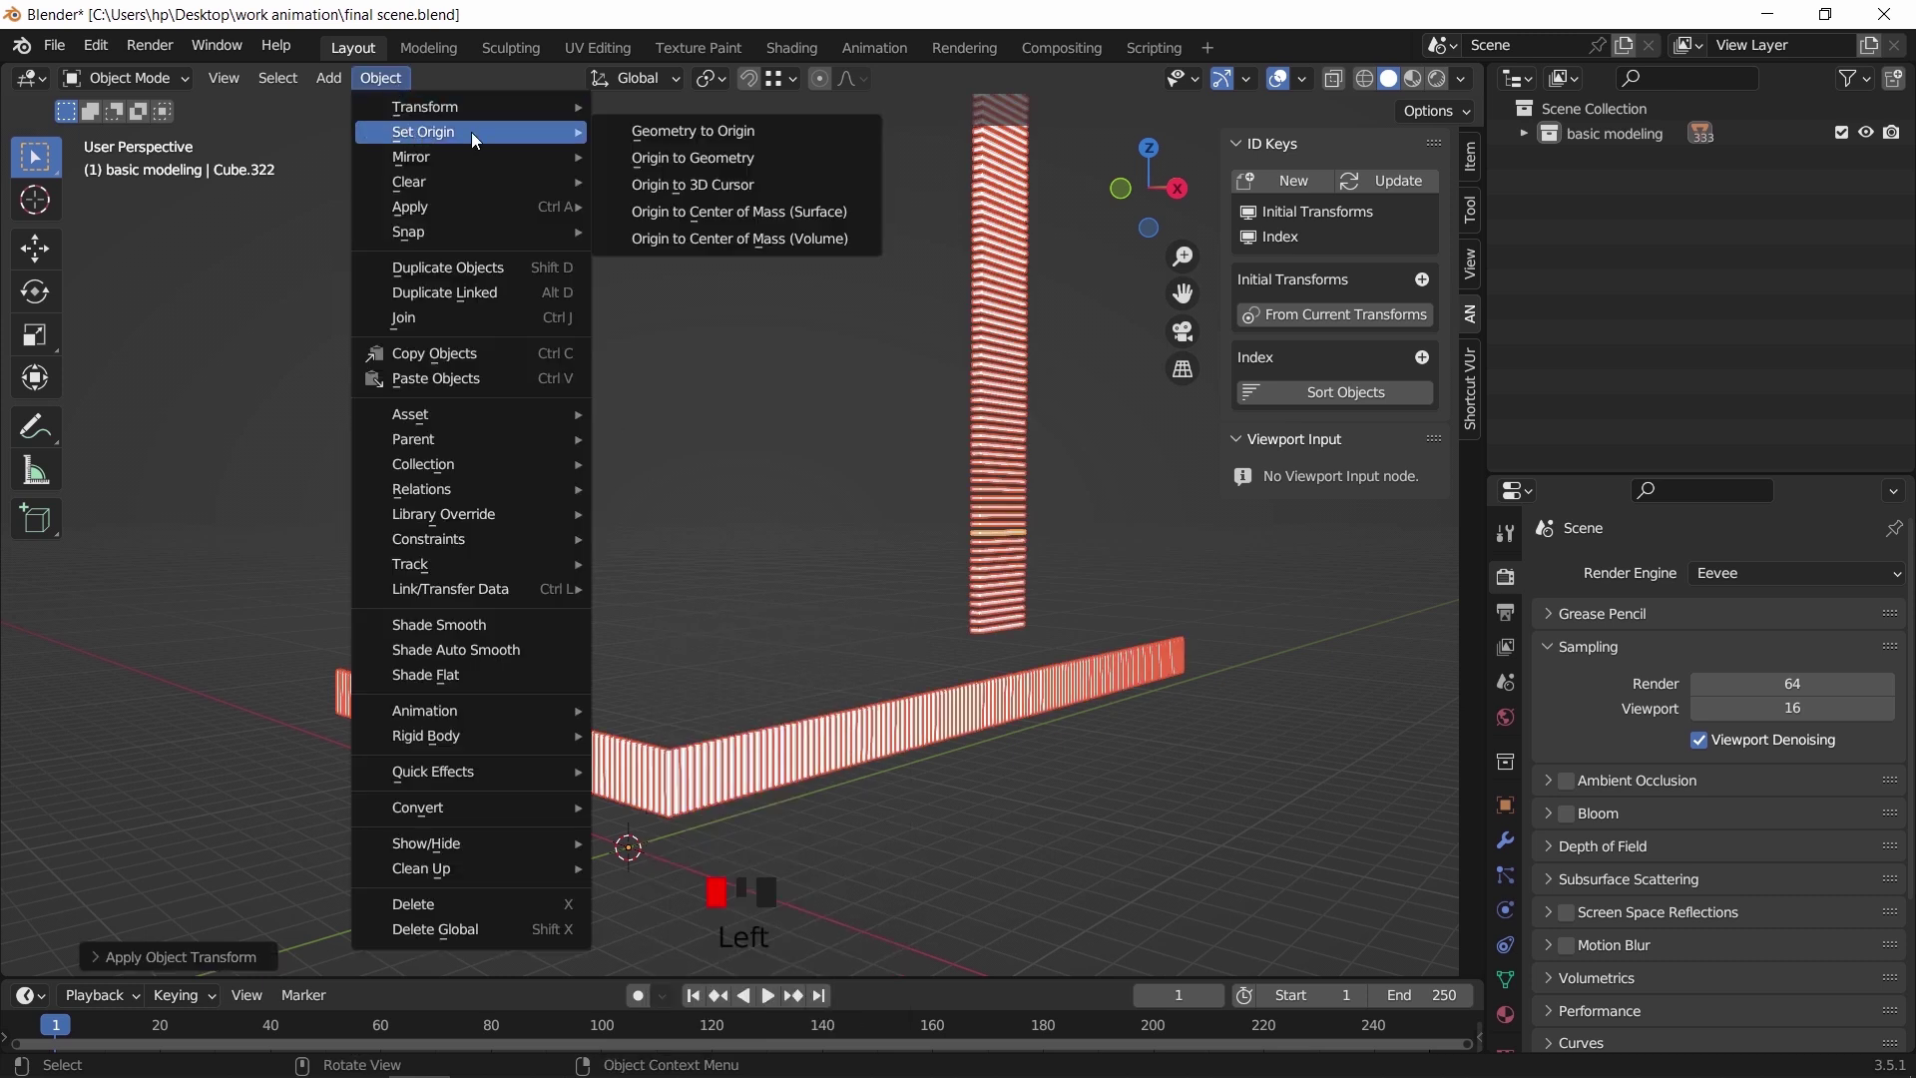
{"action": "left_click", "coordinate": [654, 211]}
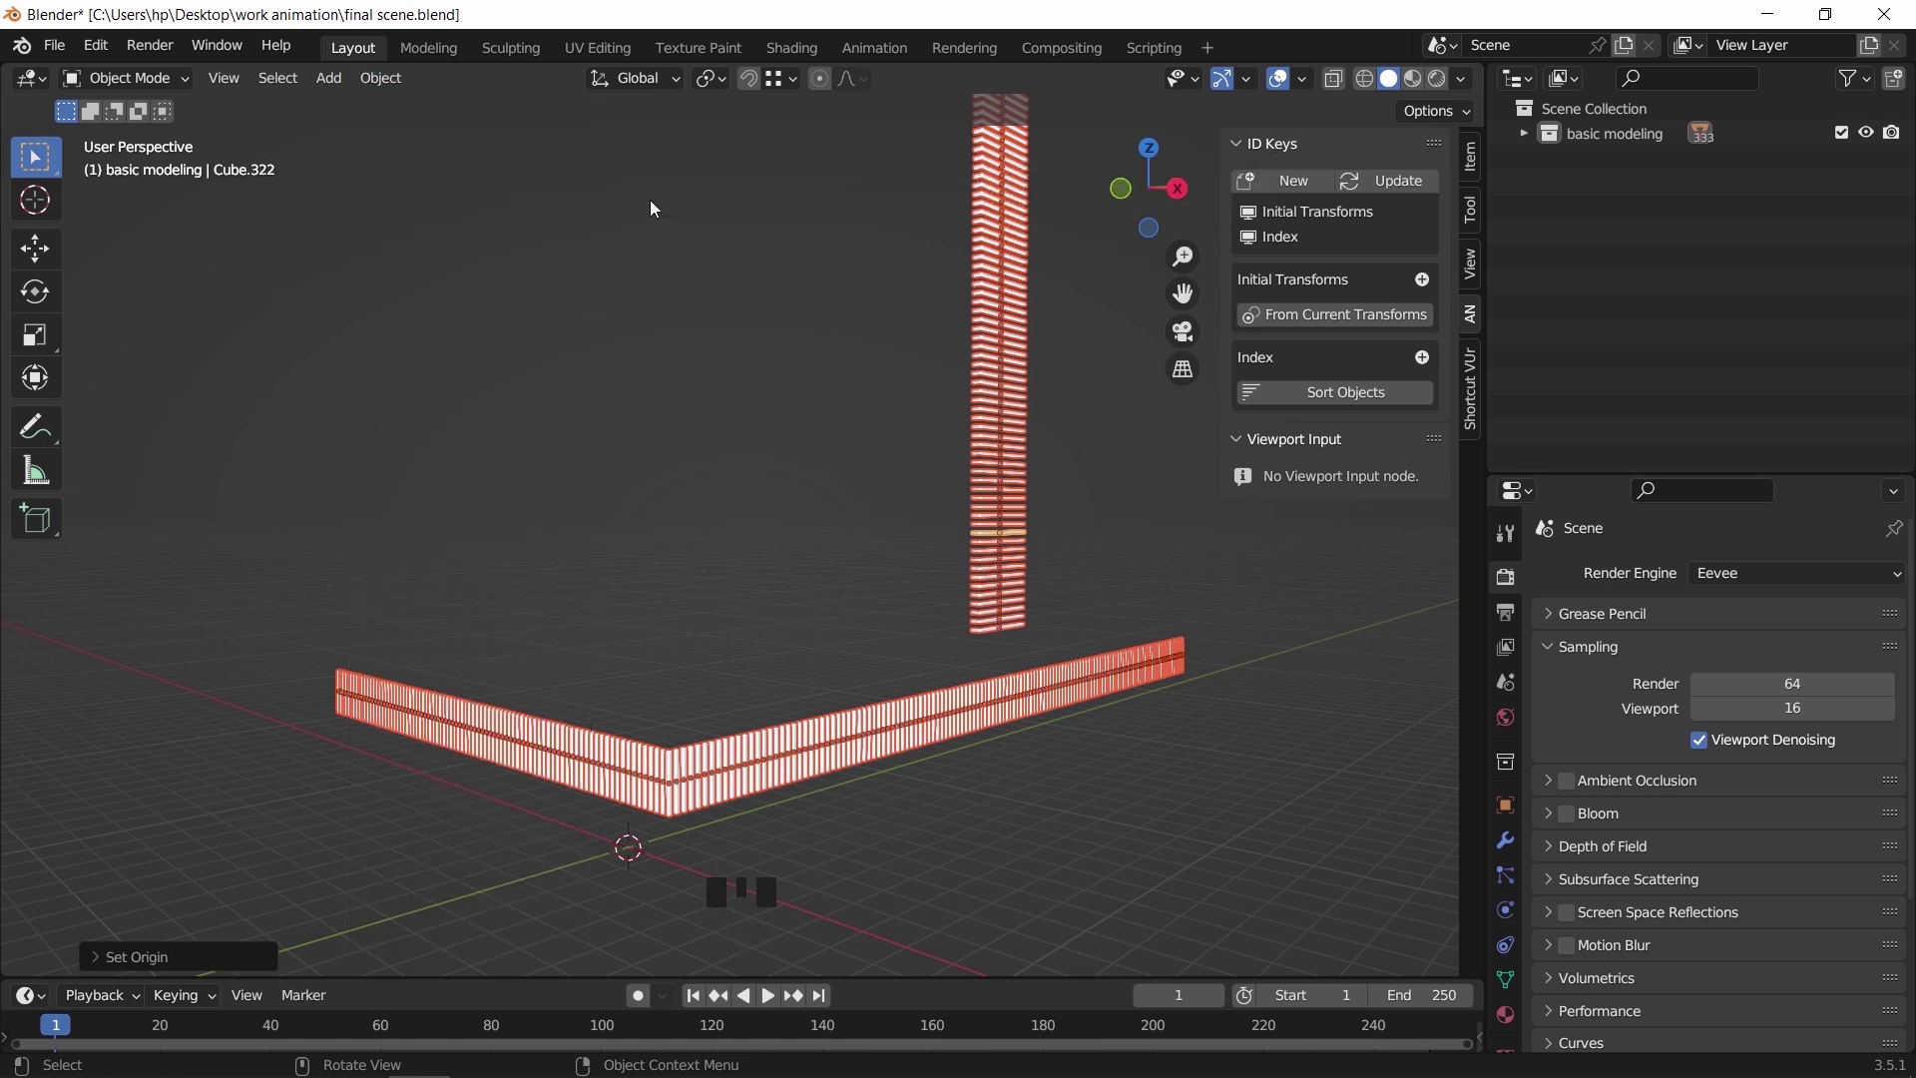
Move the slats into a new collection named 'Wood'
{"action": "right_click", "coordinate": [743, 347]}
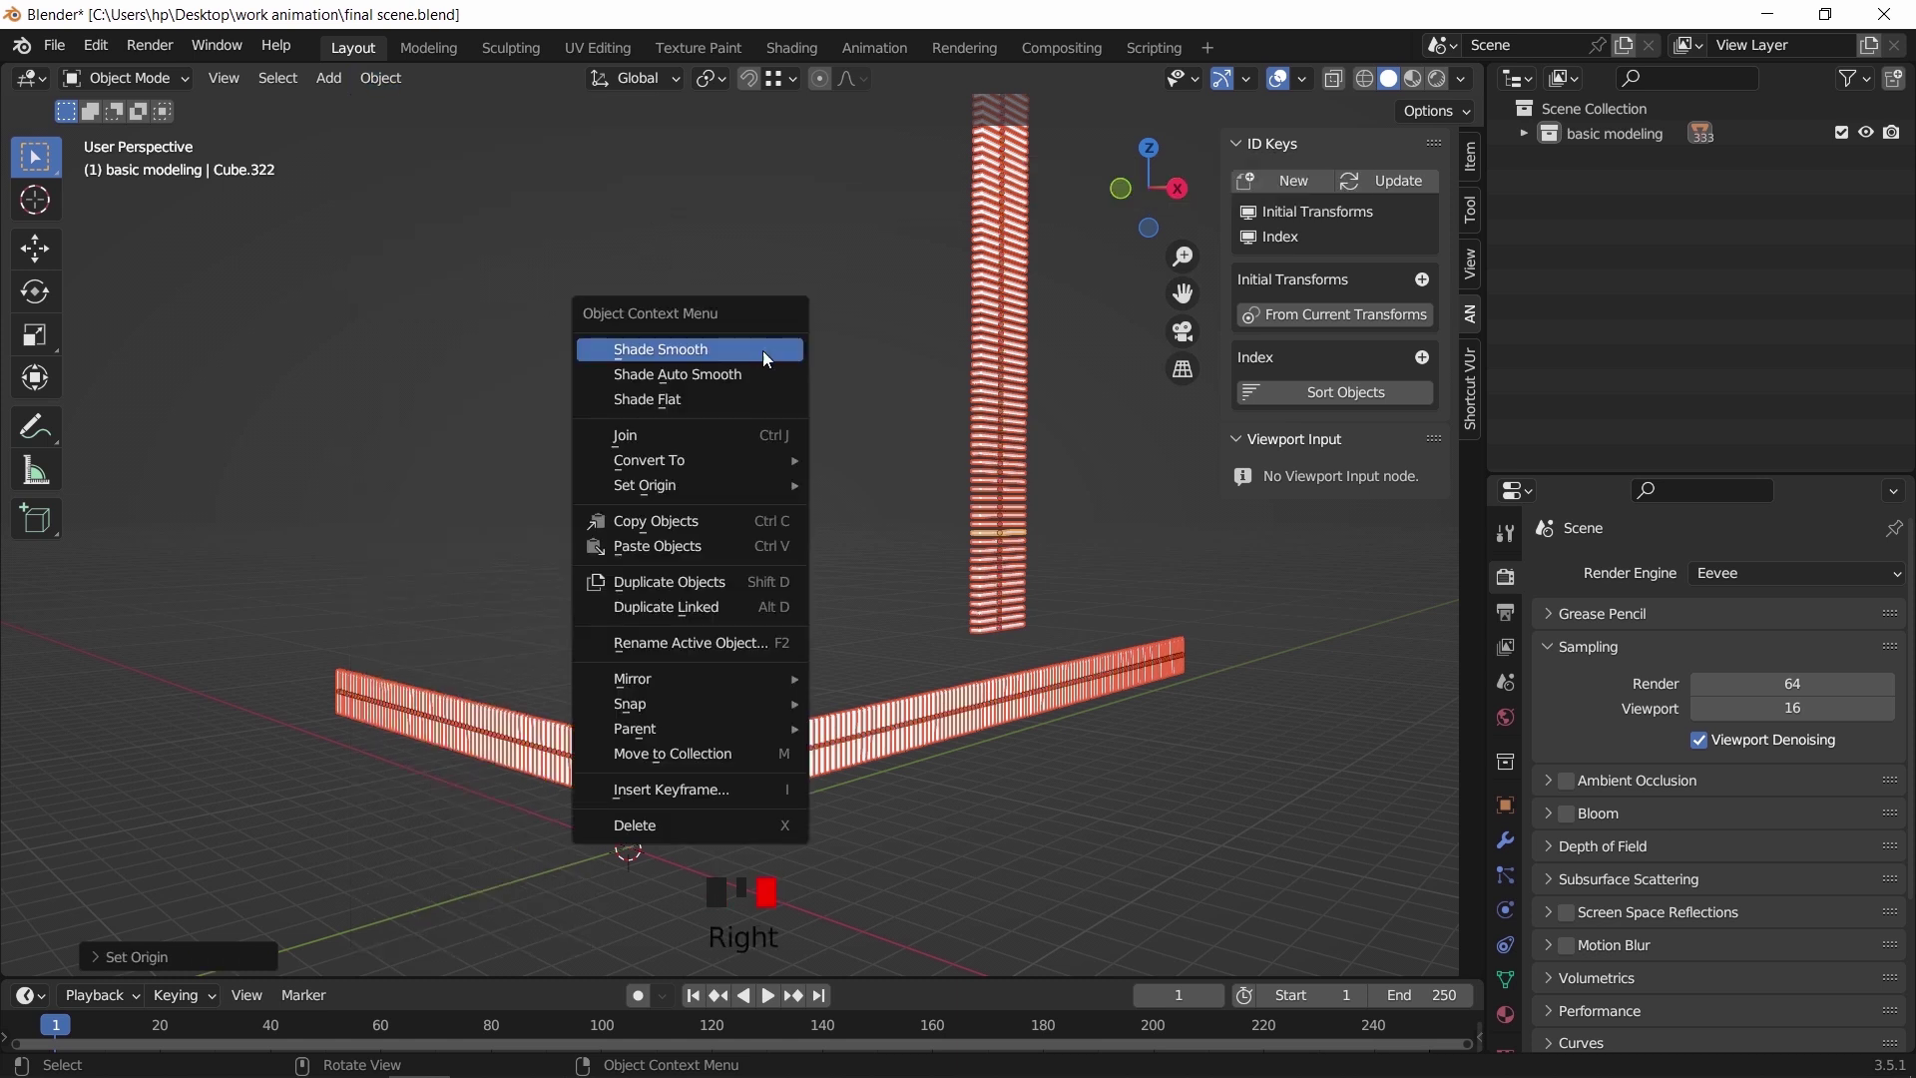
{"action": "left_click", "coordinate": [744, 750]}
{"action": "left_click", "coordinate": [744, 747]}
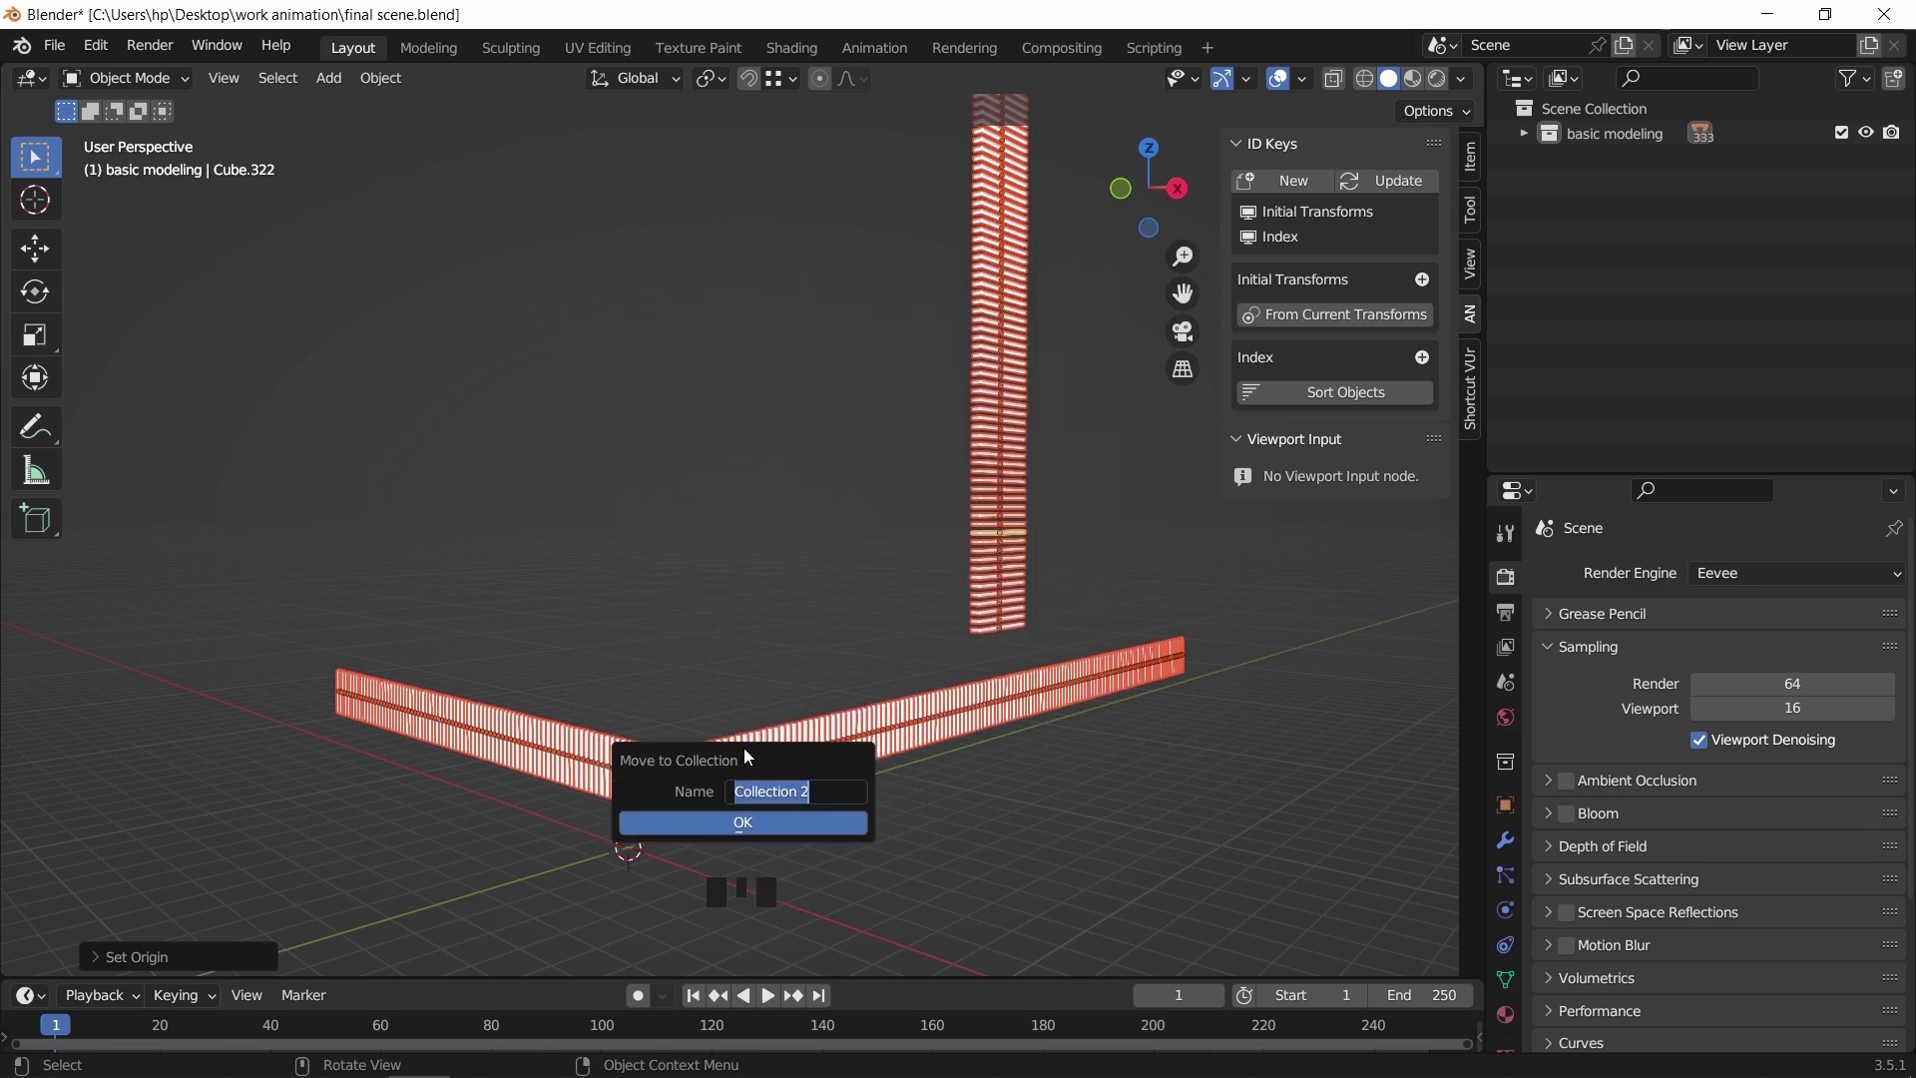
{"action": "type", "text": "Wood"}
{"action": "key", "text": "Return"}
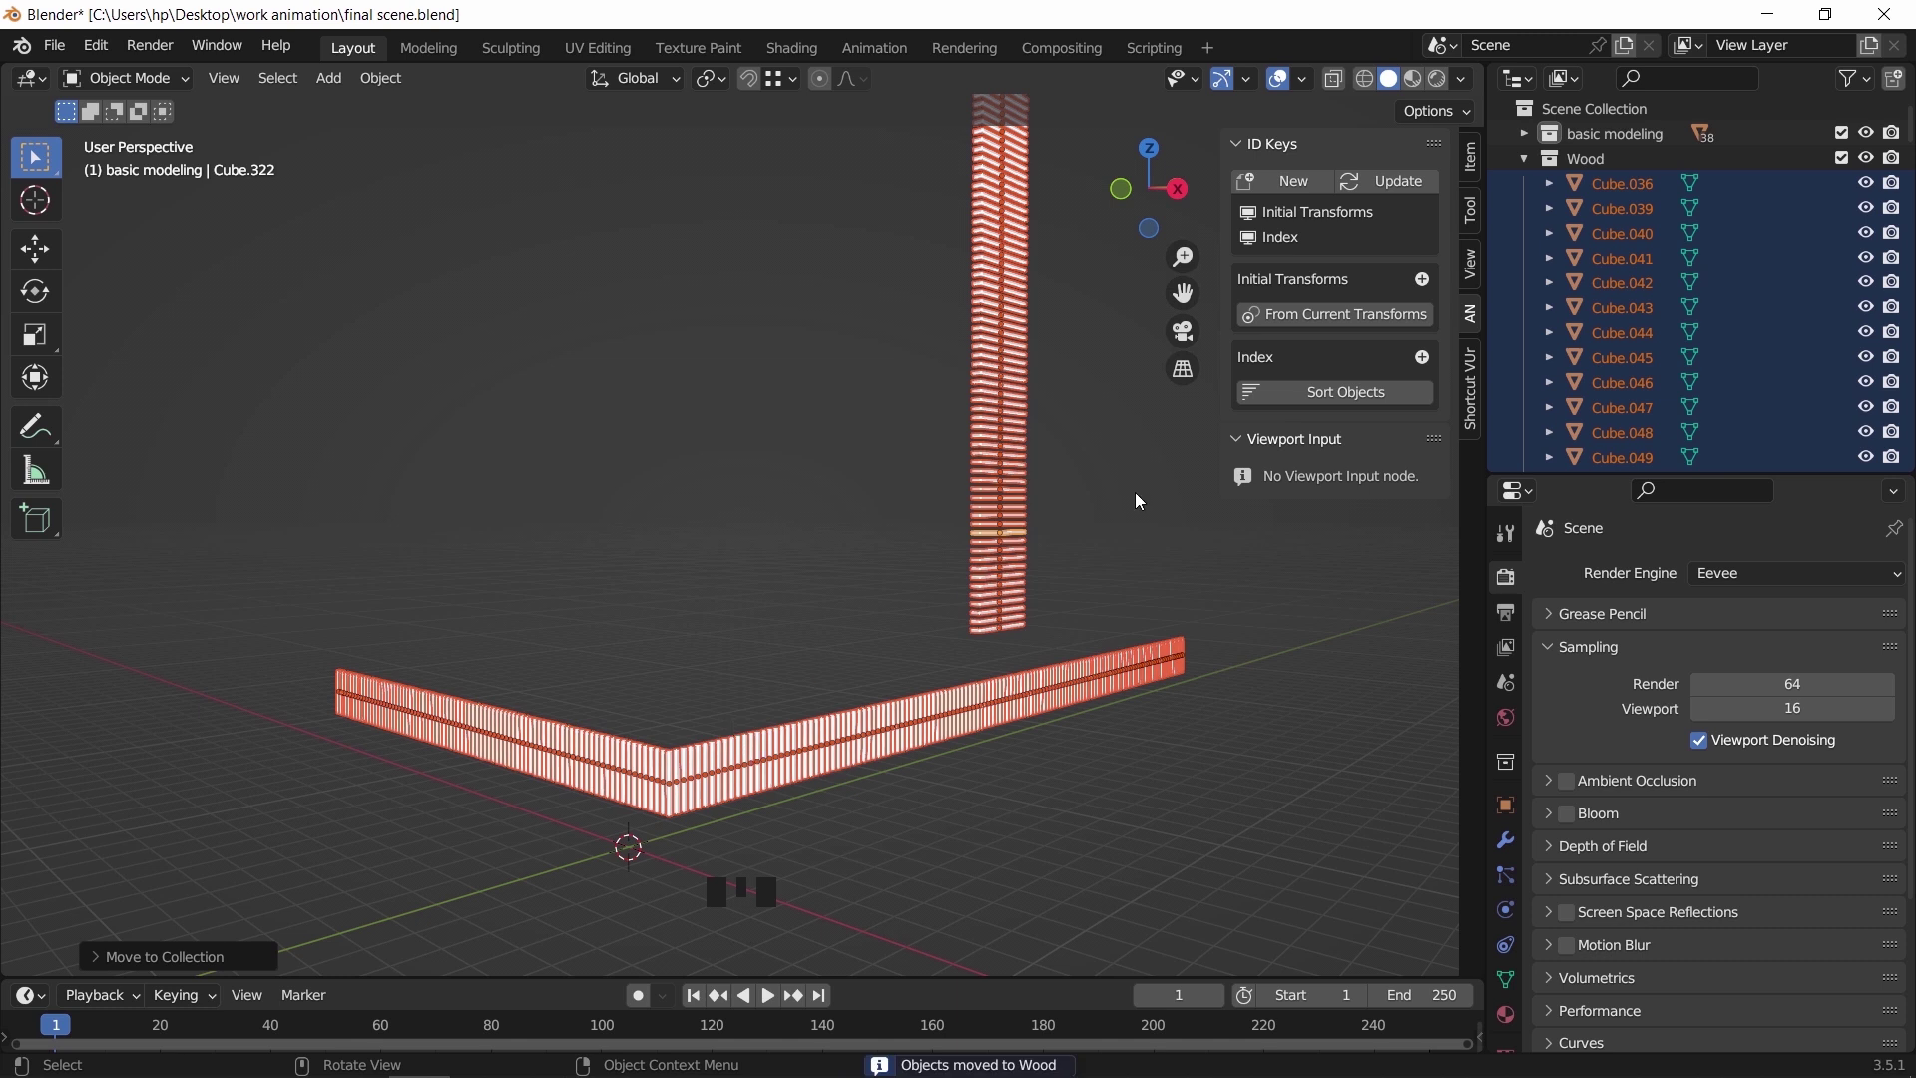
{"action": "left_click", "coordinate": [1524, 162]}
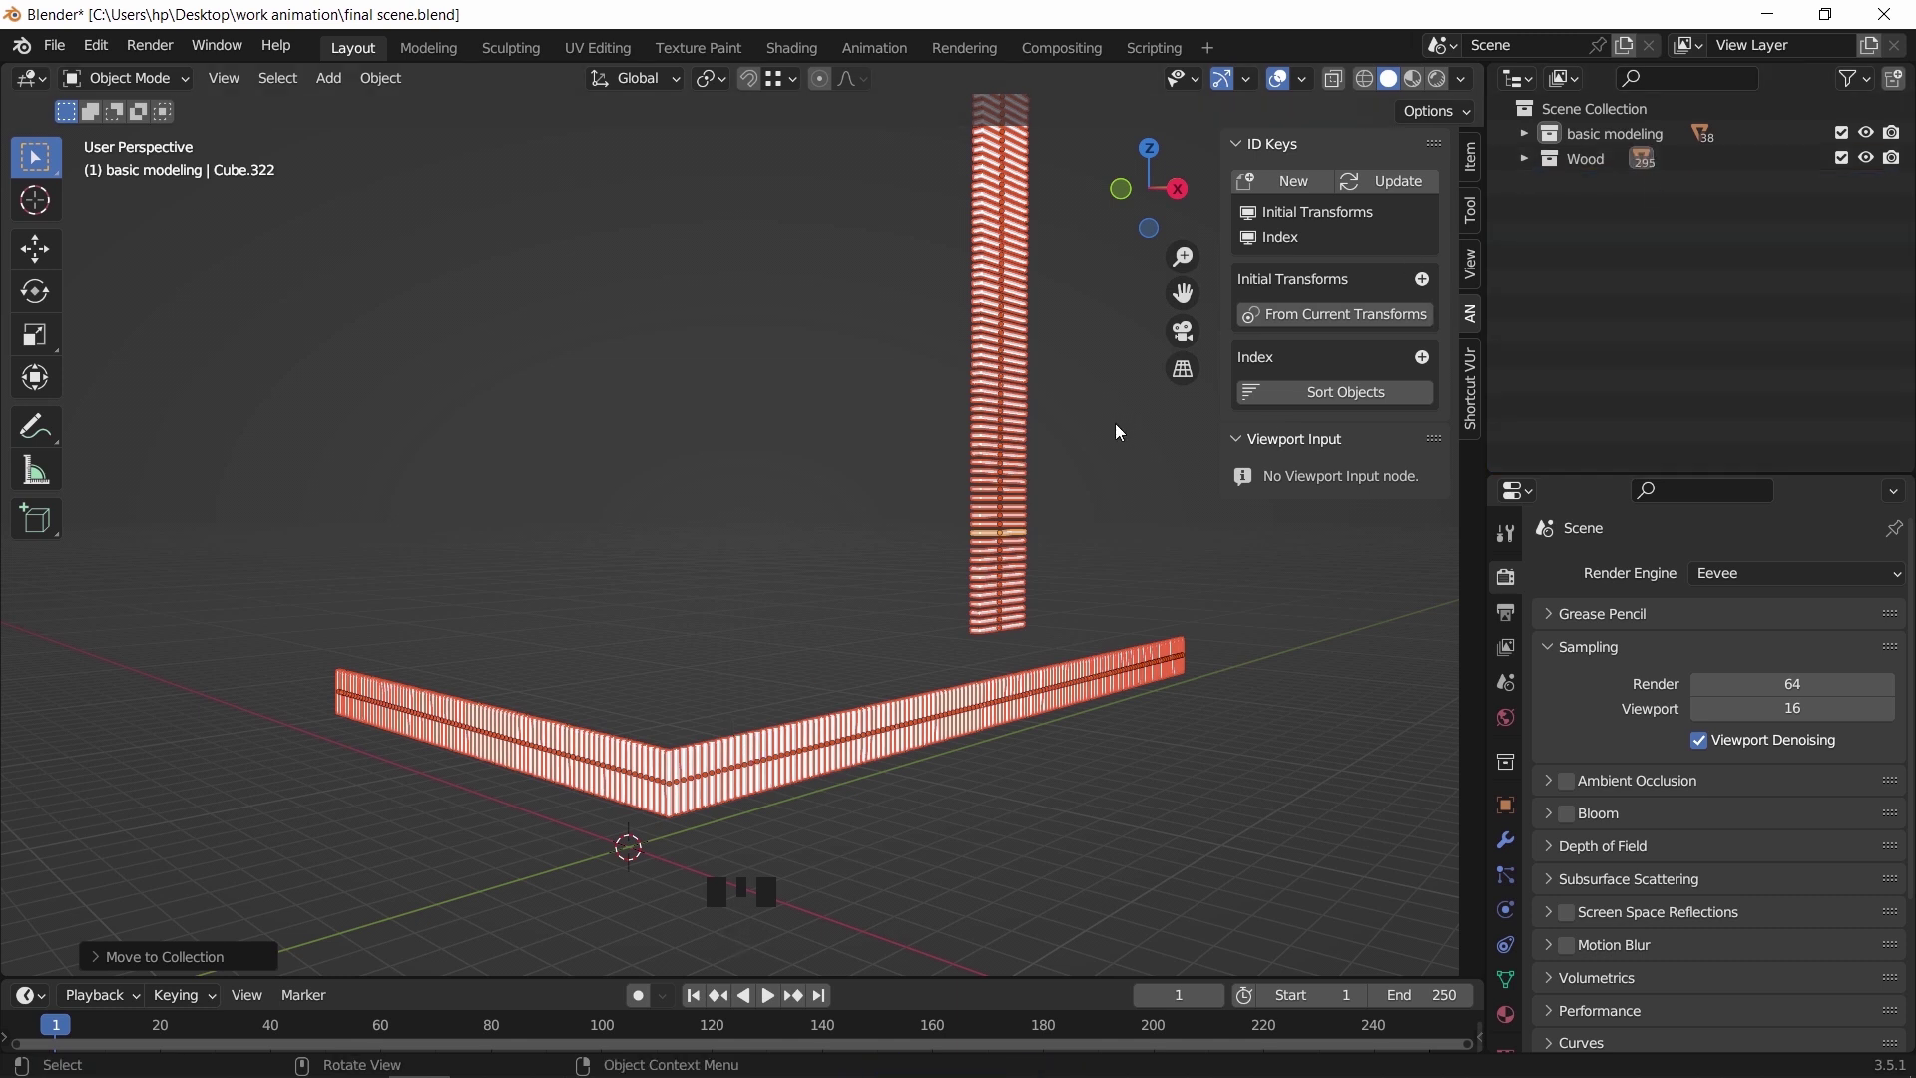
Unhide the building, select the window groups and ground-floor door, and hide everything else
{"action": "key", "text": "alt+h"}
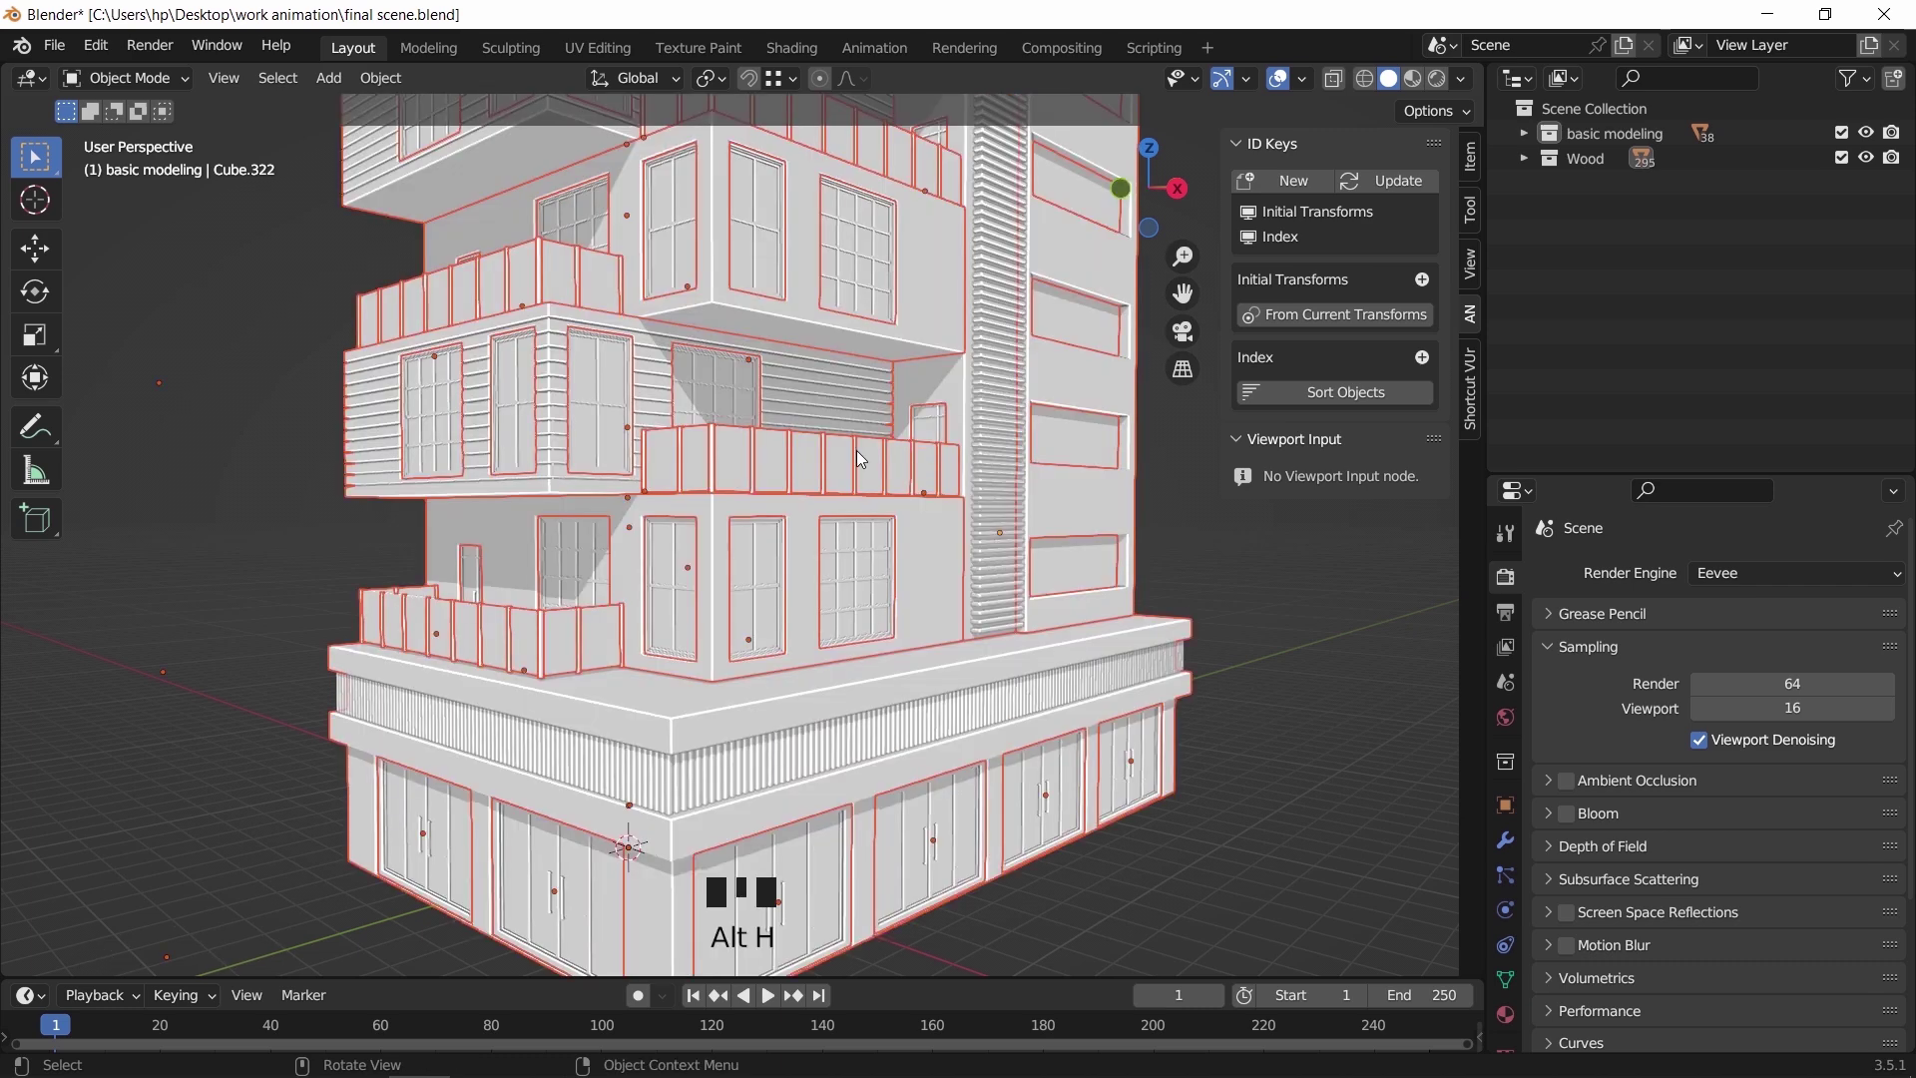
{"action": "left_click", "coordinate": [603, 387]}
{"action": "left_click", "coordinate": [751, 566], "text": "shift"}
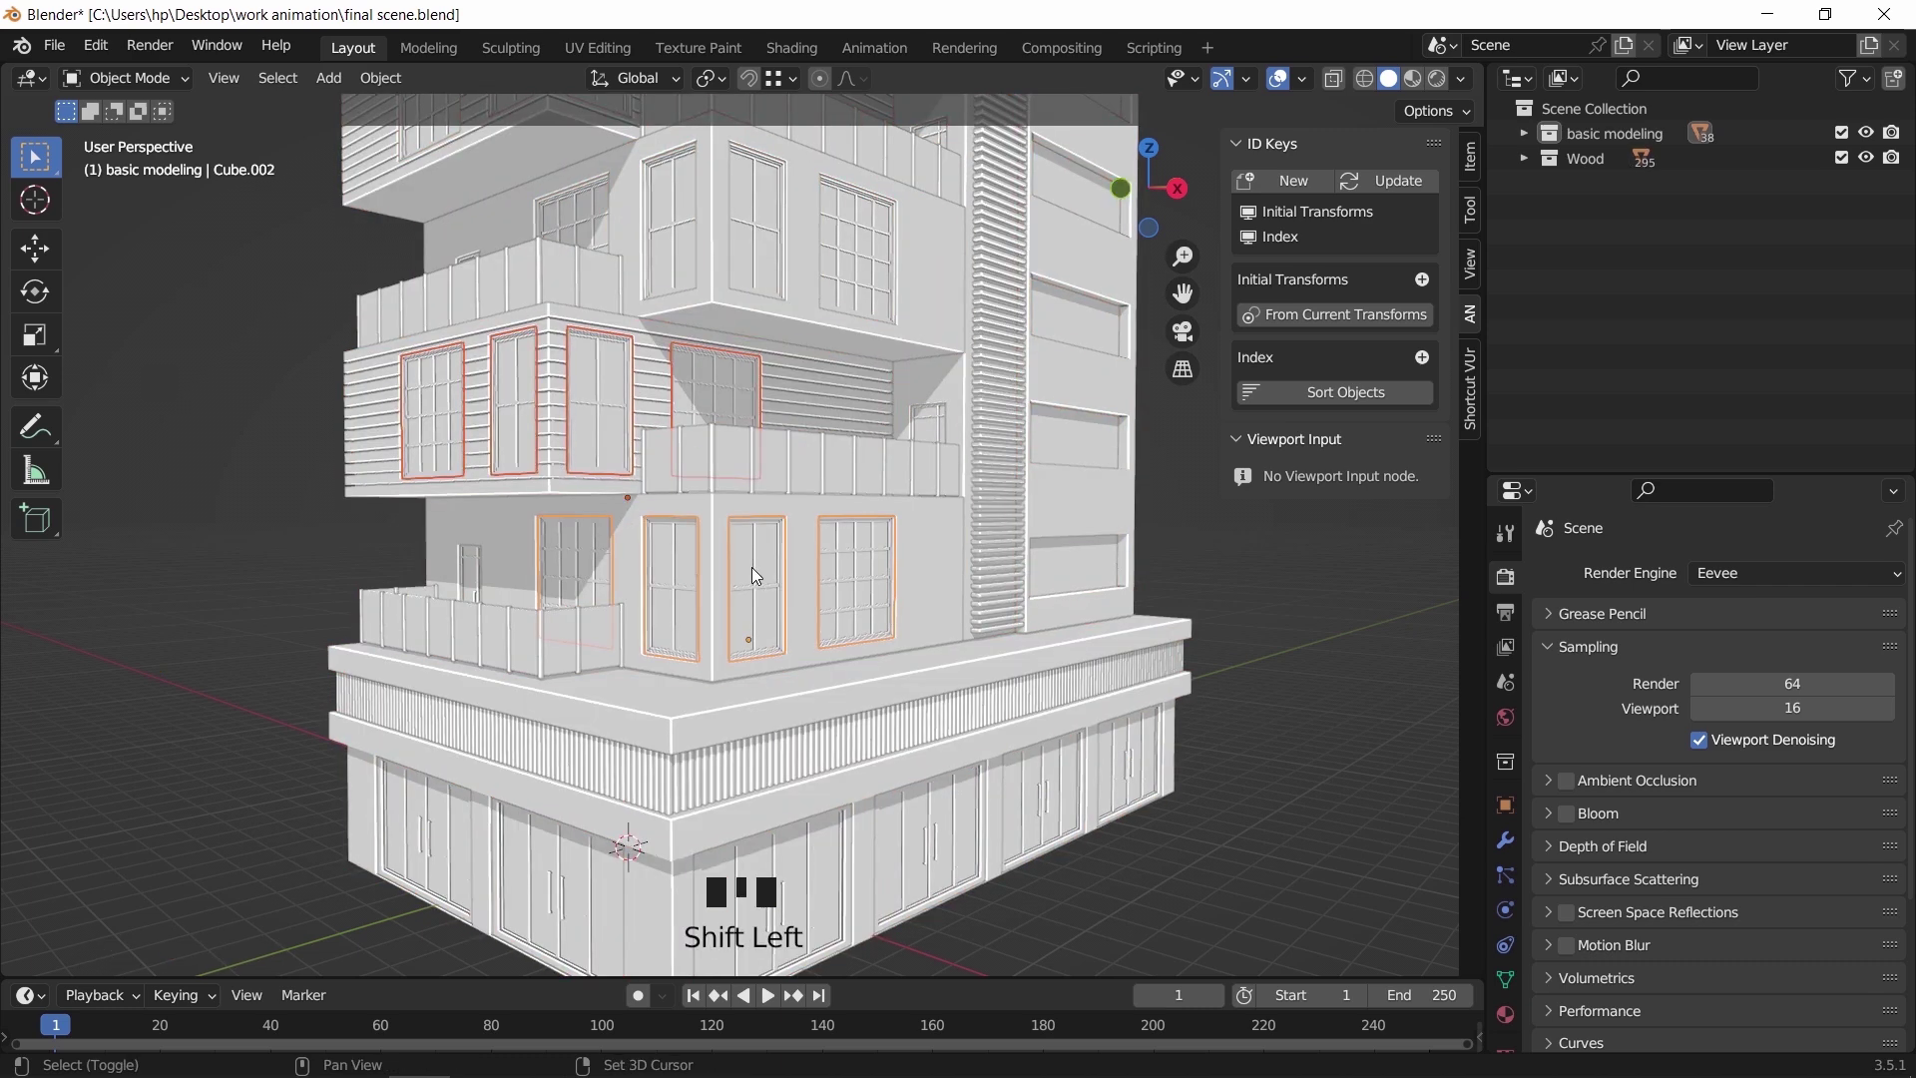
{"action": "middle_click_drag", "start_coordinate": [772, 836], "coordinate": [898, 698], "text": "shift"}
{"action": "left_click", "coordinate": [694, 399], "text": "shift"}
{"action": "left_click", "coordinate": [718, 328], "text": "shift"}
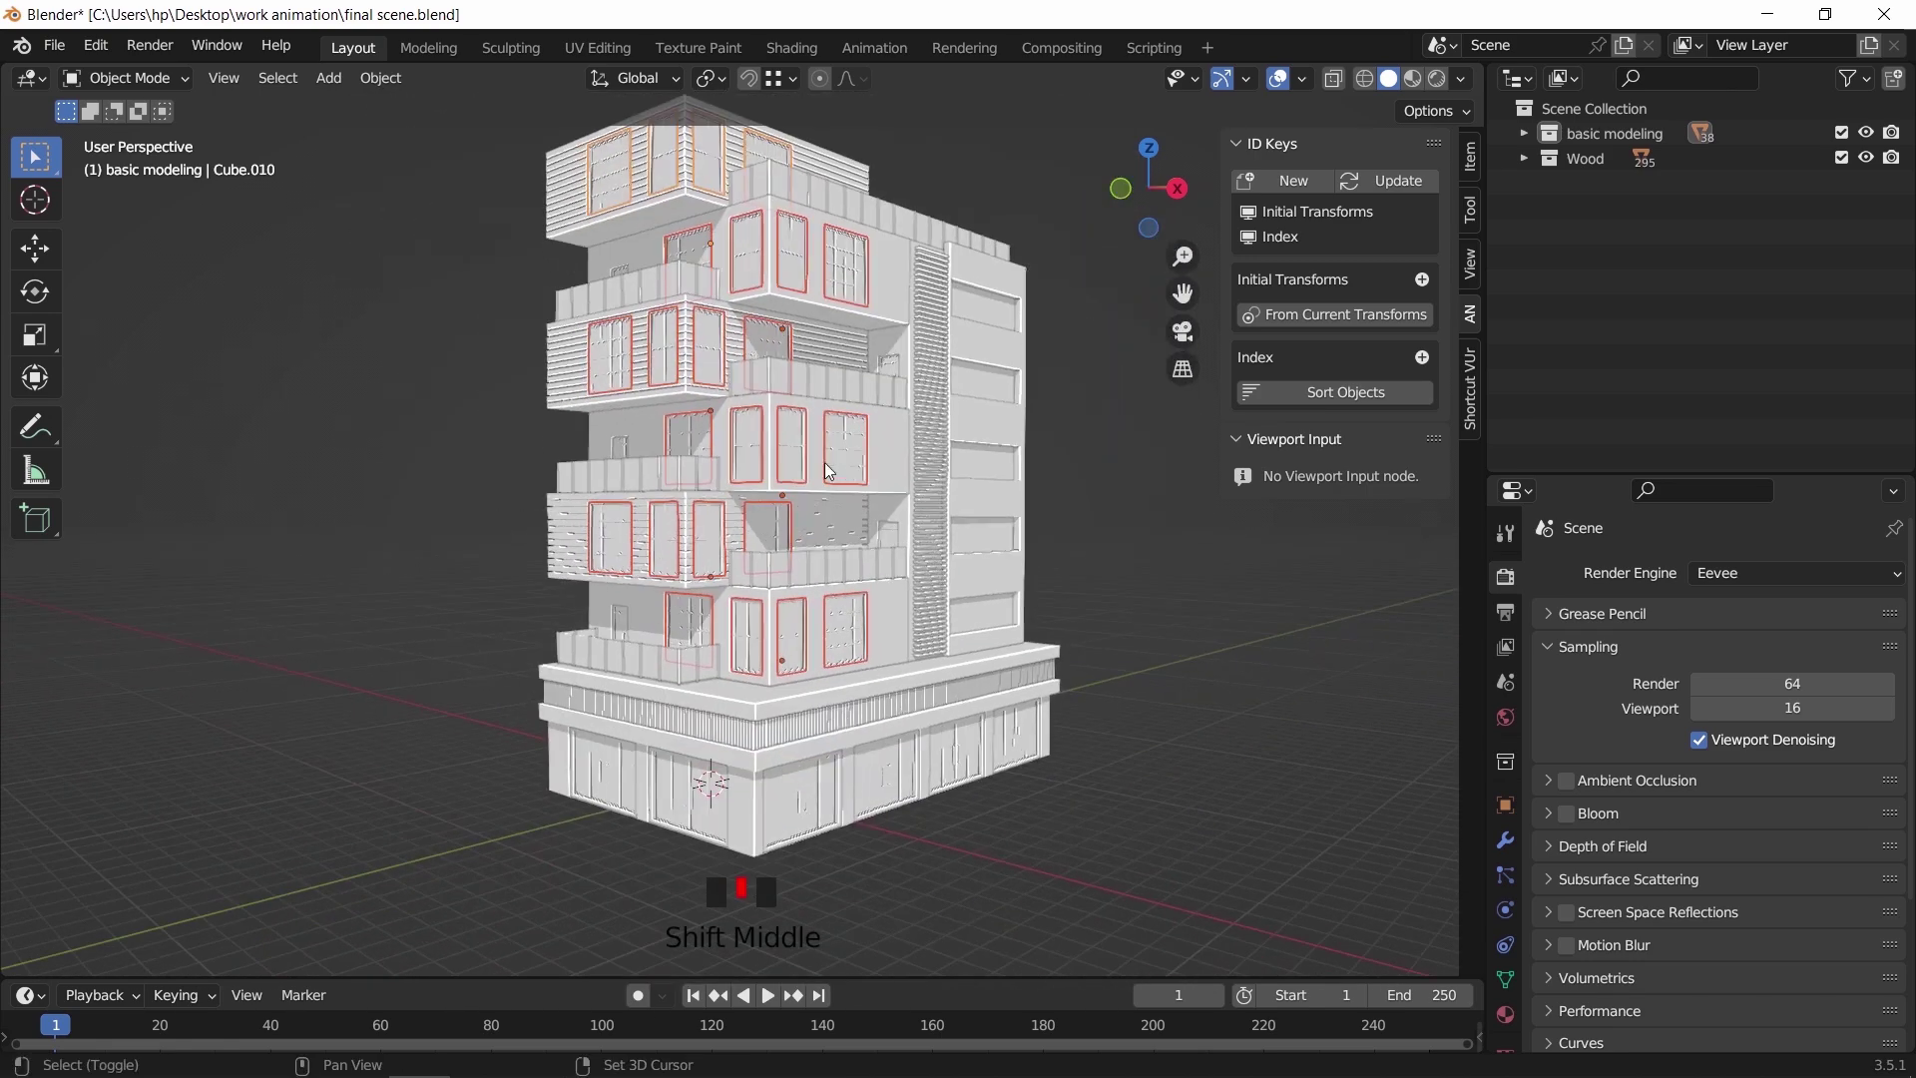
{"action": "left_click", "coordinate": [893, 788], "text": "shift"}
{"action": "middle_click_drag", "start_coordinate": [956, 828], "coordinate": [938, 643], "text": "shift"}
{"action": "key", "text": "shift+h"}
Separate the window meshes by loose parts into individual objects
{"action": "key", "text": "Tab"}
{"action": "key", "text": "a"}
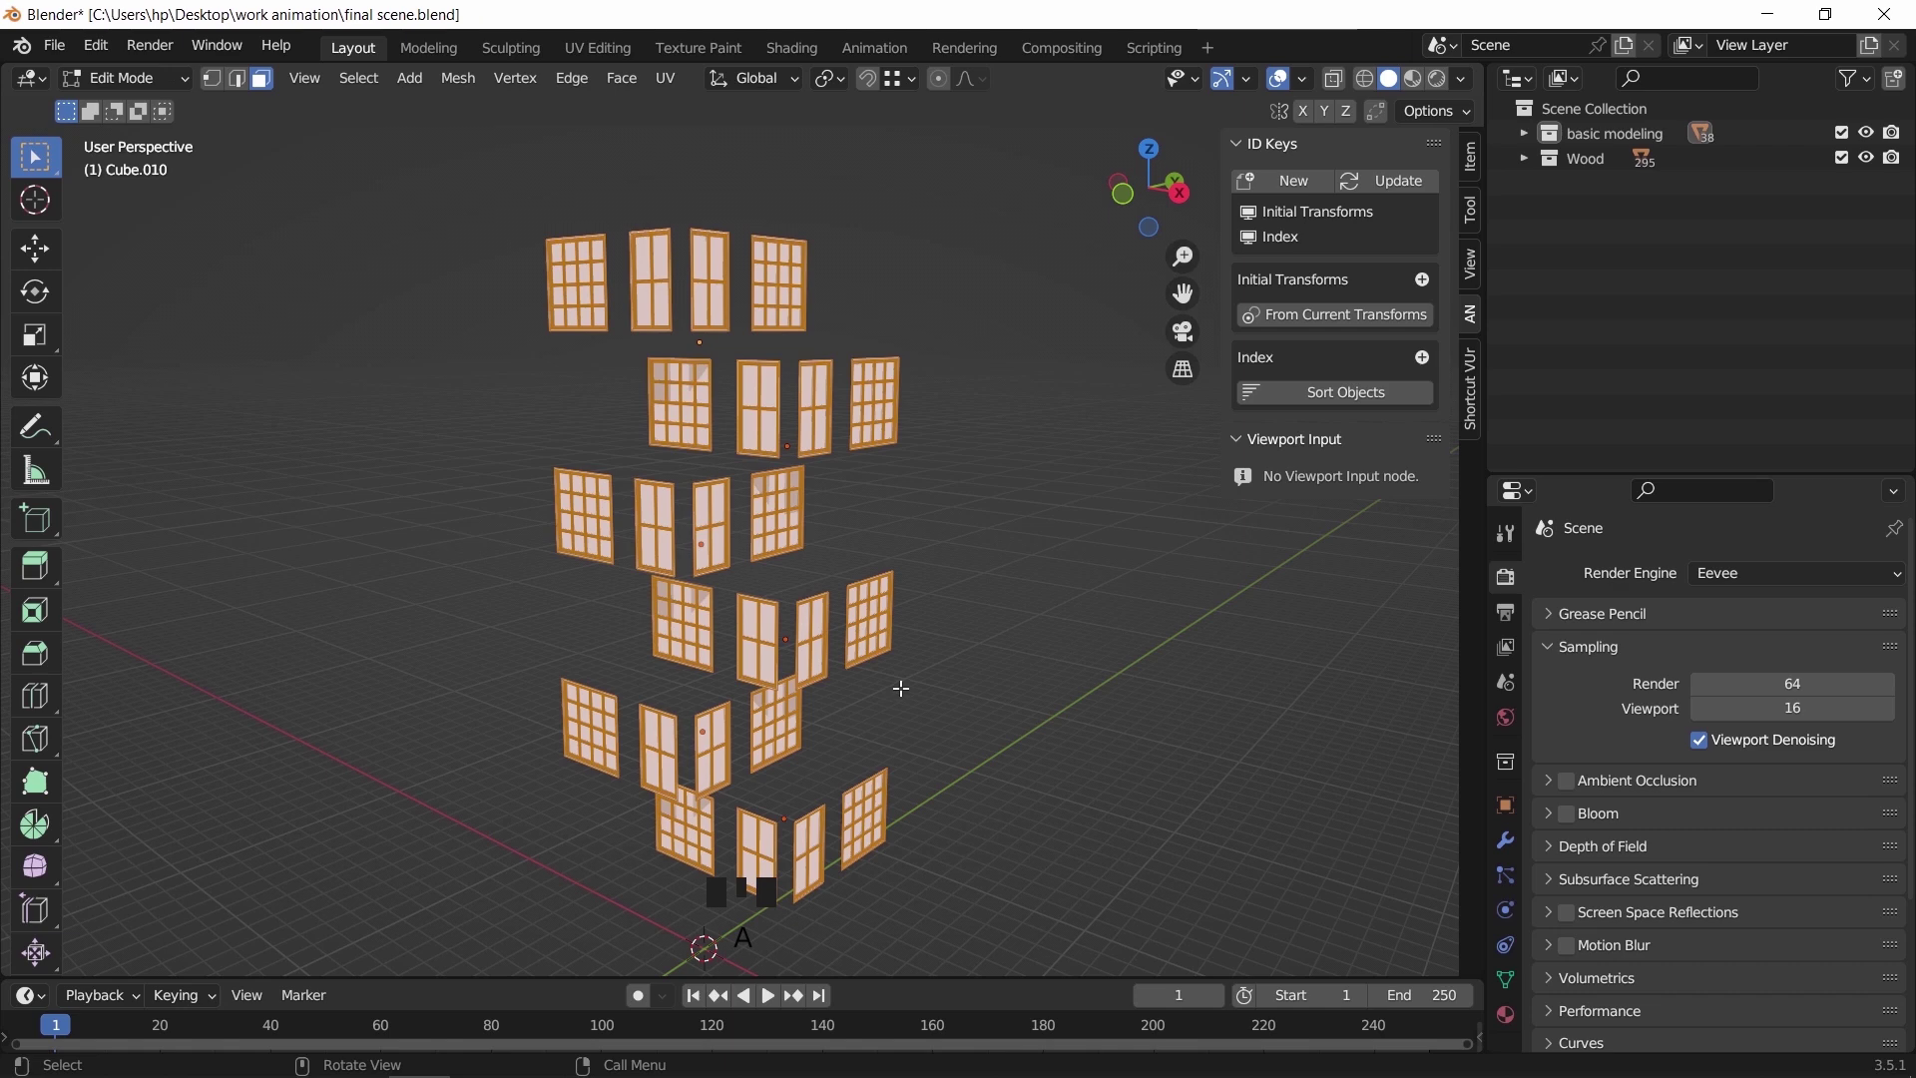
{"action": "key", "text": "p"}
{"action": "left_click", "coordinate": [946, 650]}
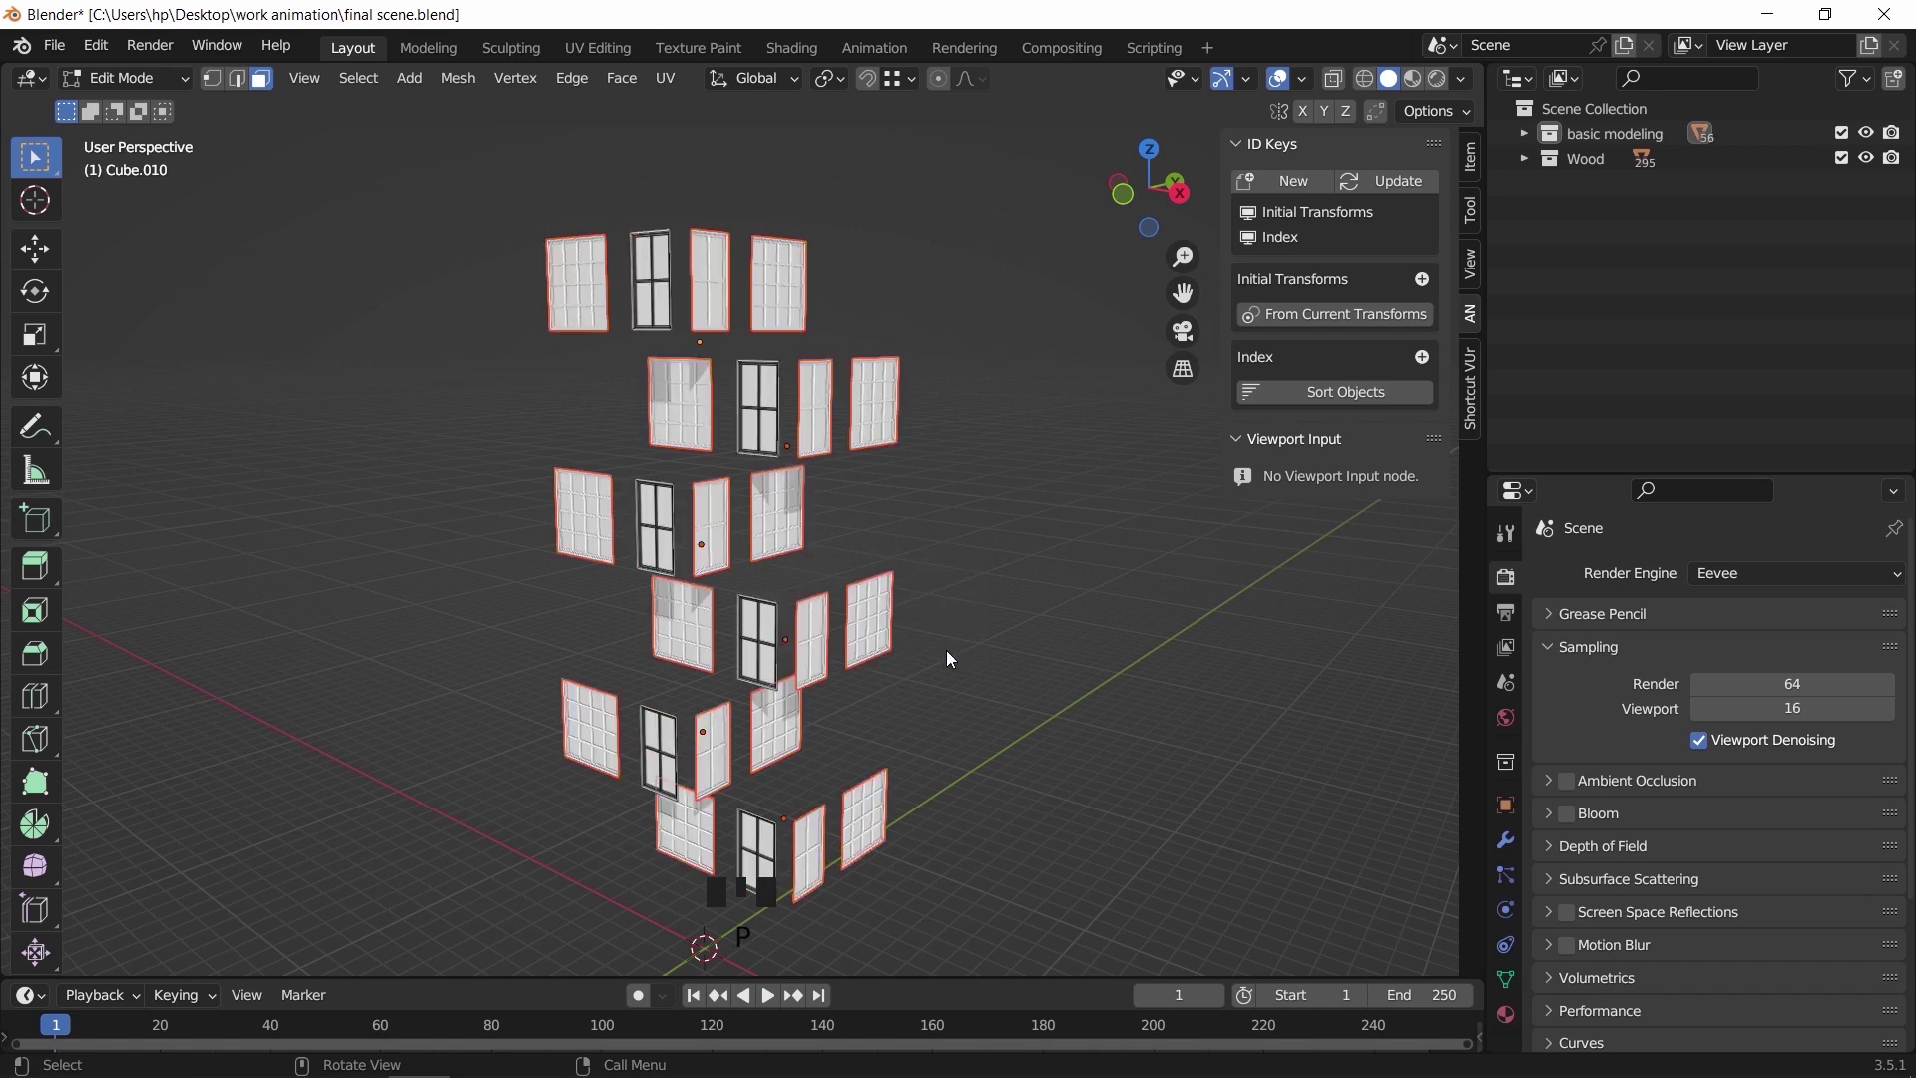
{"action": "key", "text": "Tab"}
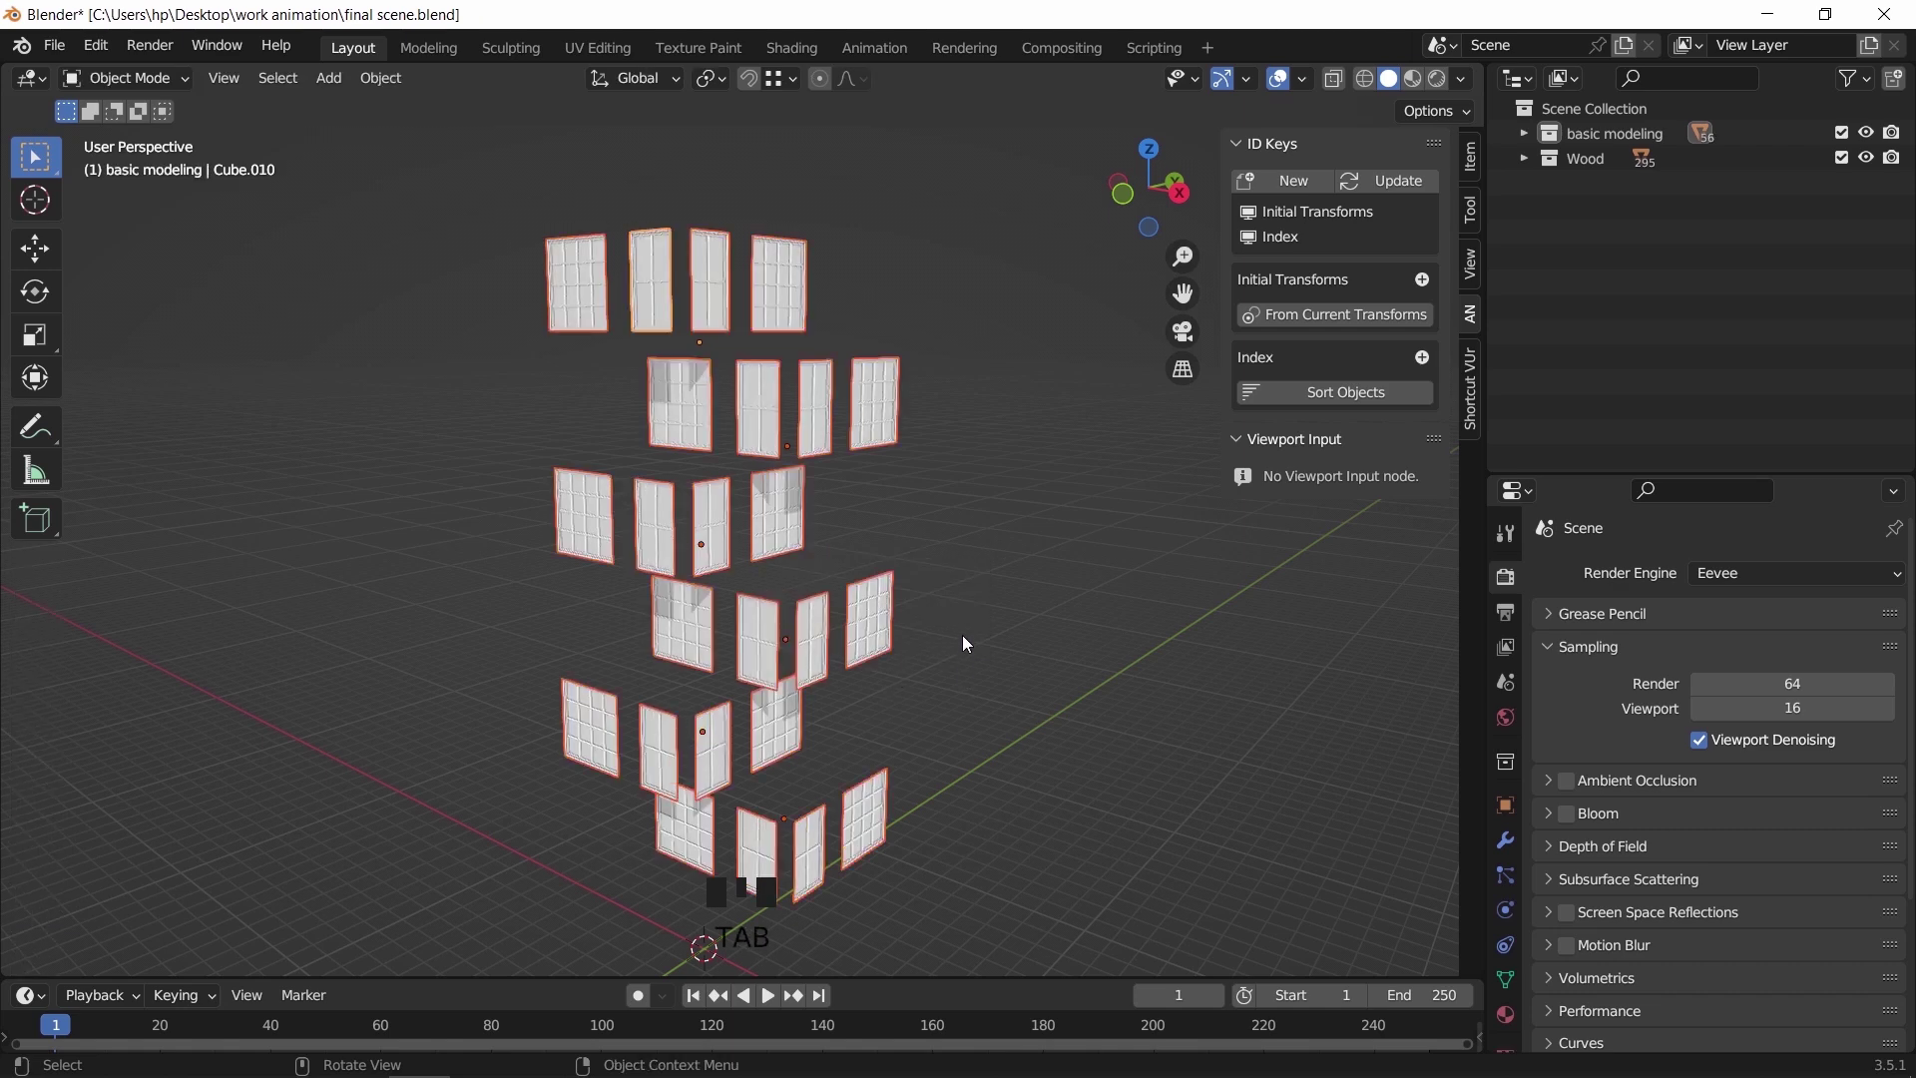
{"action": "key", "text": "shift+a"}
{"action": "key", "text": "Escape"}
Apply all transforms to the windows and set origins to Center of Mass (Surface)
{"action": "key", "text": "ctrl+a"}
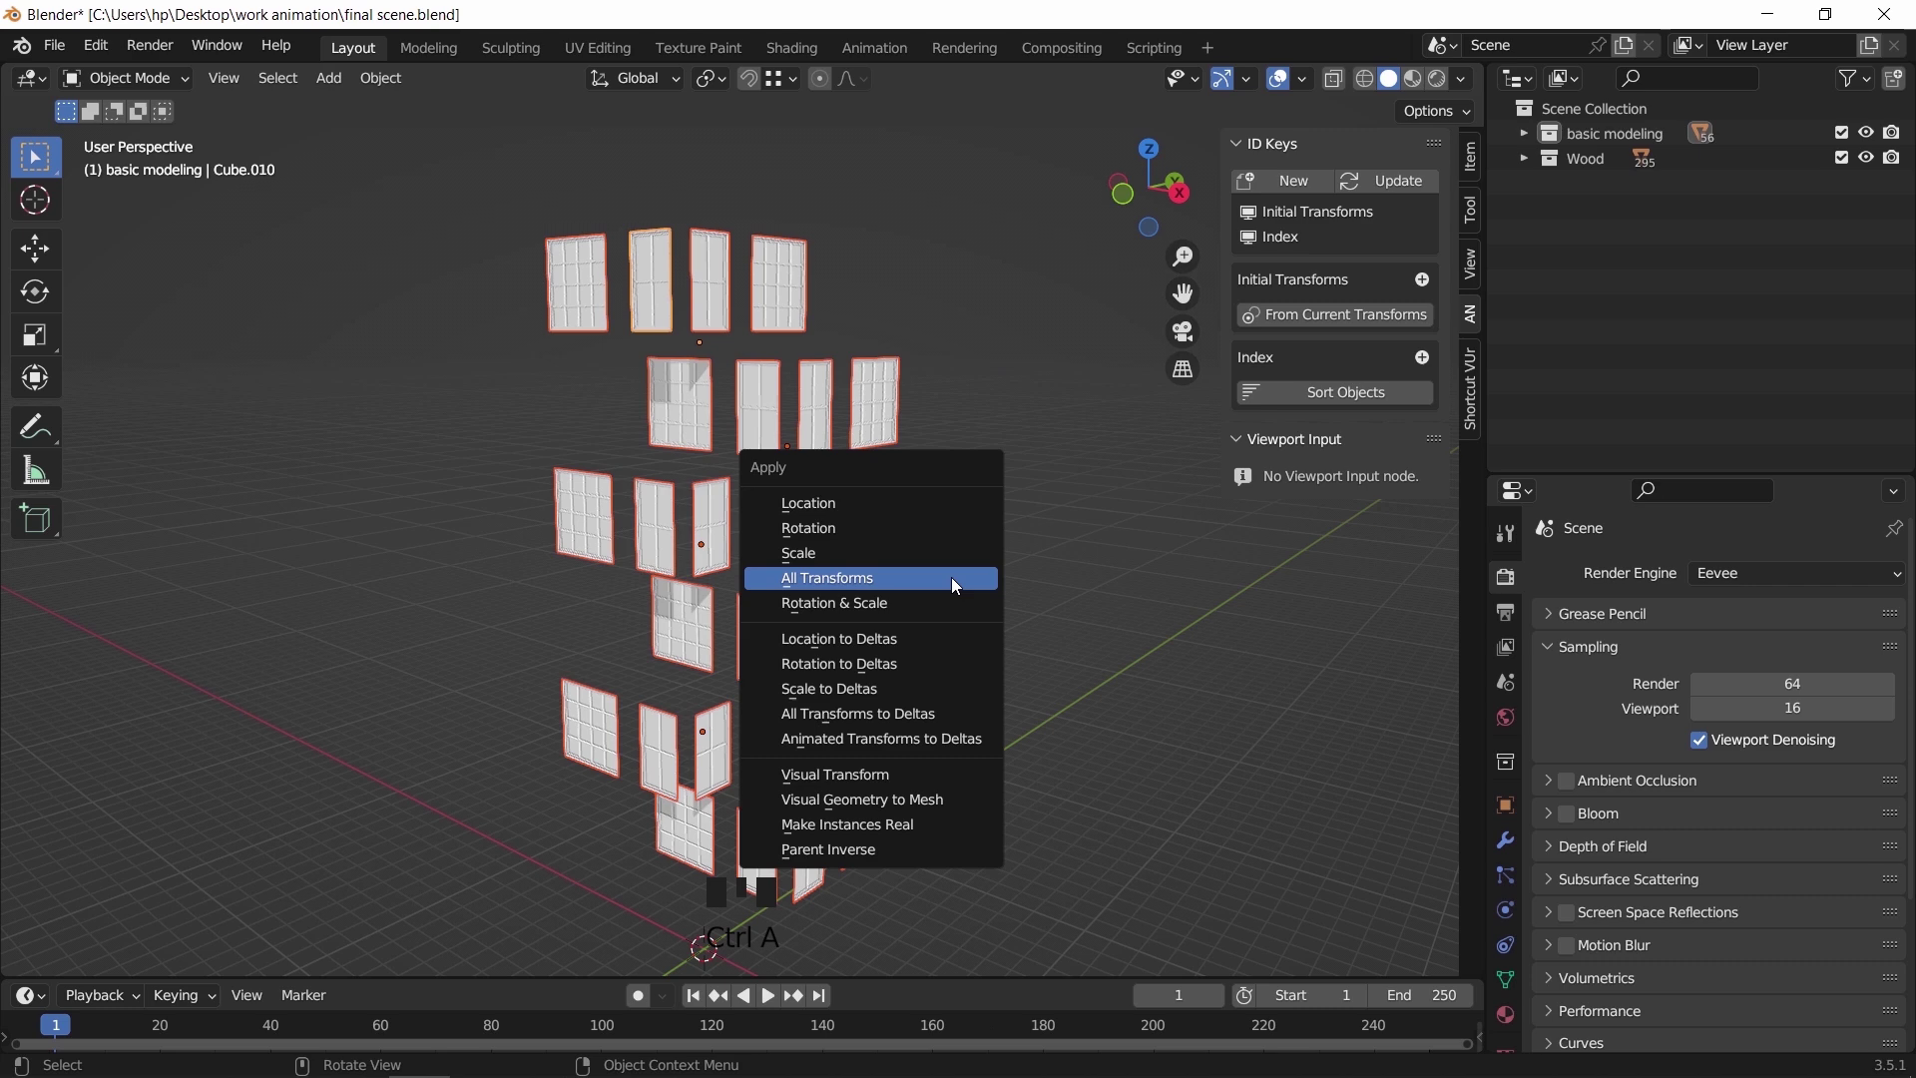
{"action": "left_click", "coordinate": [955, 586]}
{"action": "left_click", "coordinate": [385, 80]}
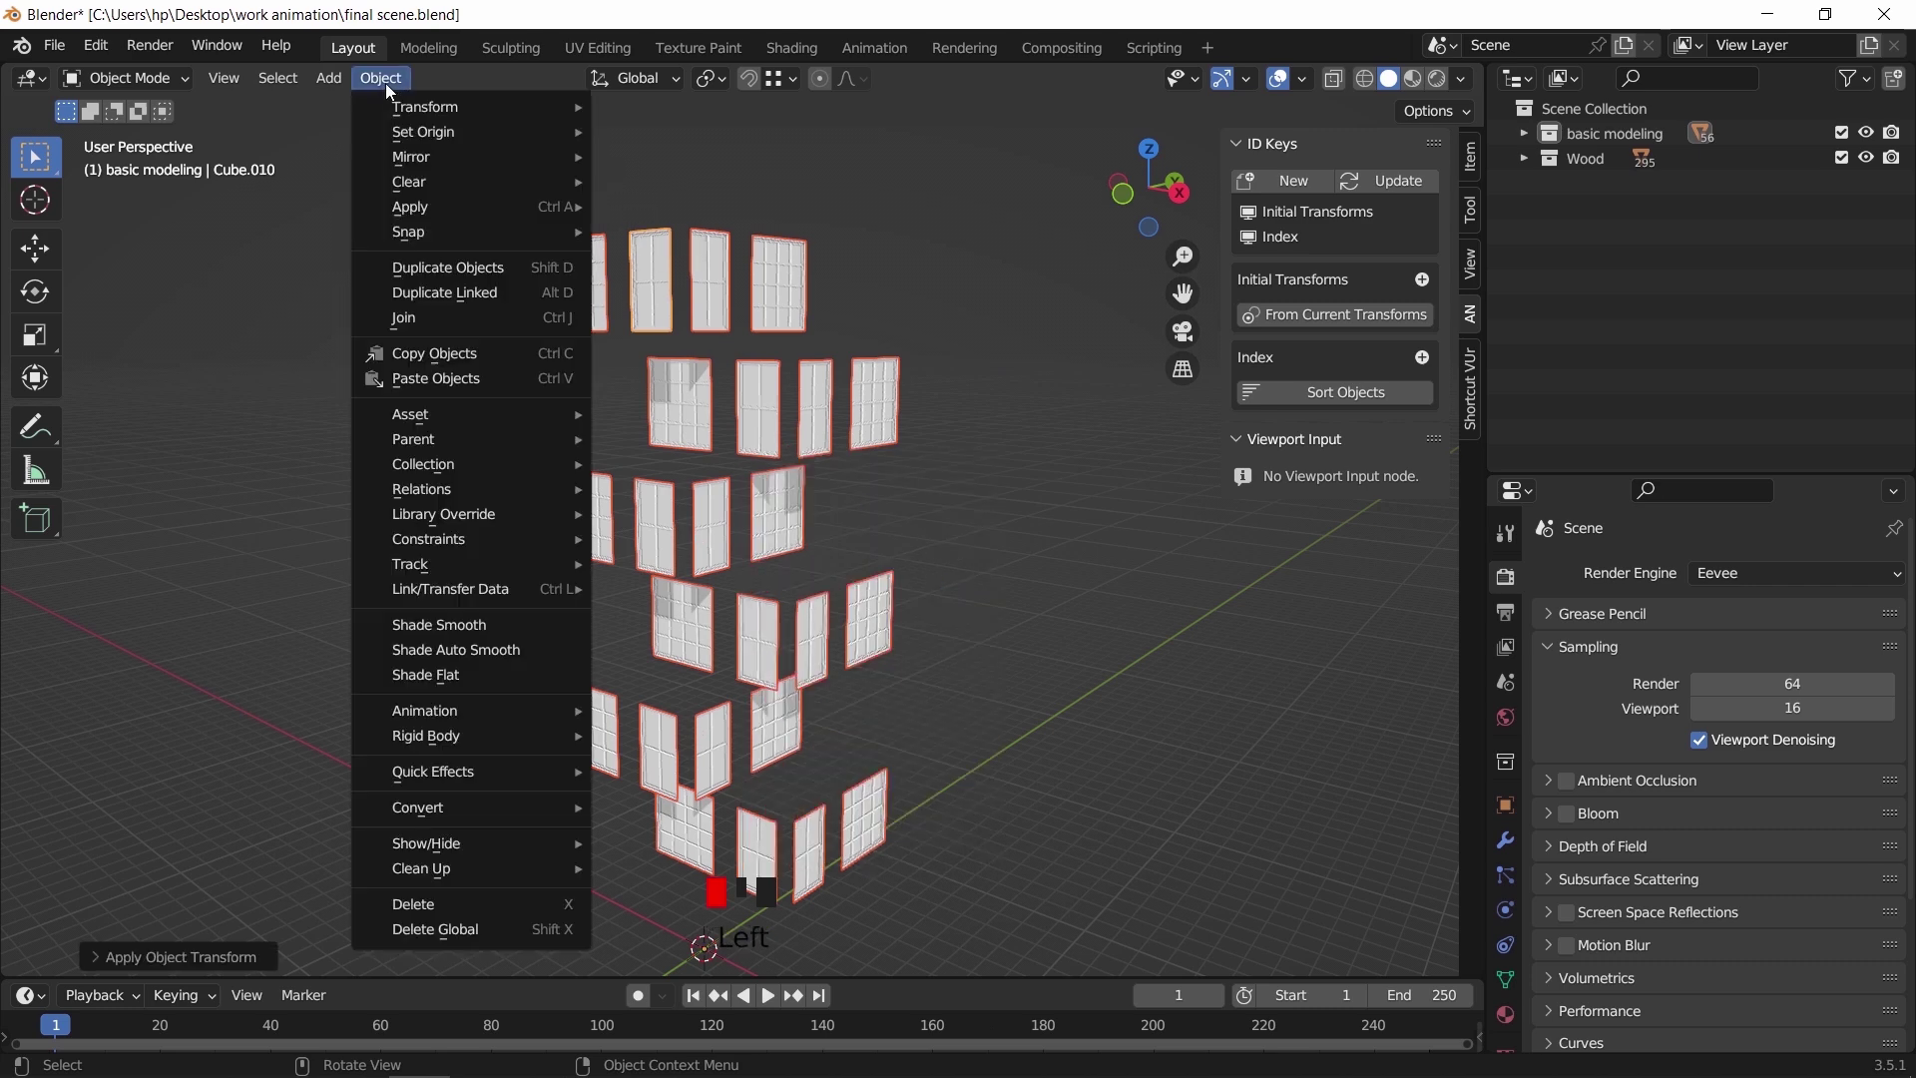
{"action": "mouse_move", "coordinate": [453, 136]}
{"action": "left_click", "coordinate": [665, 214]}
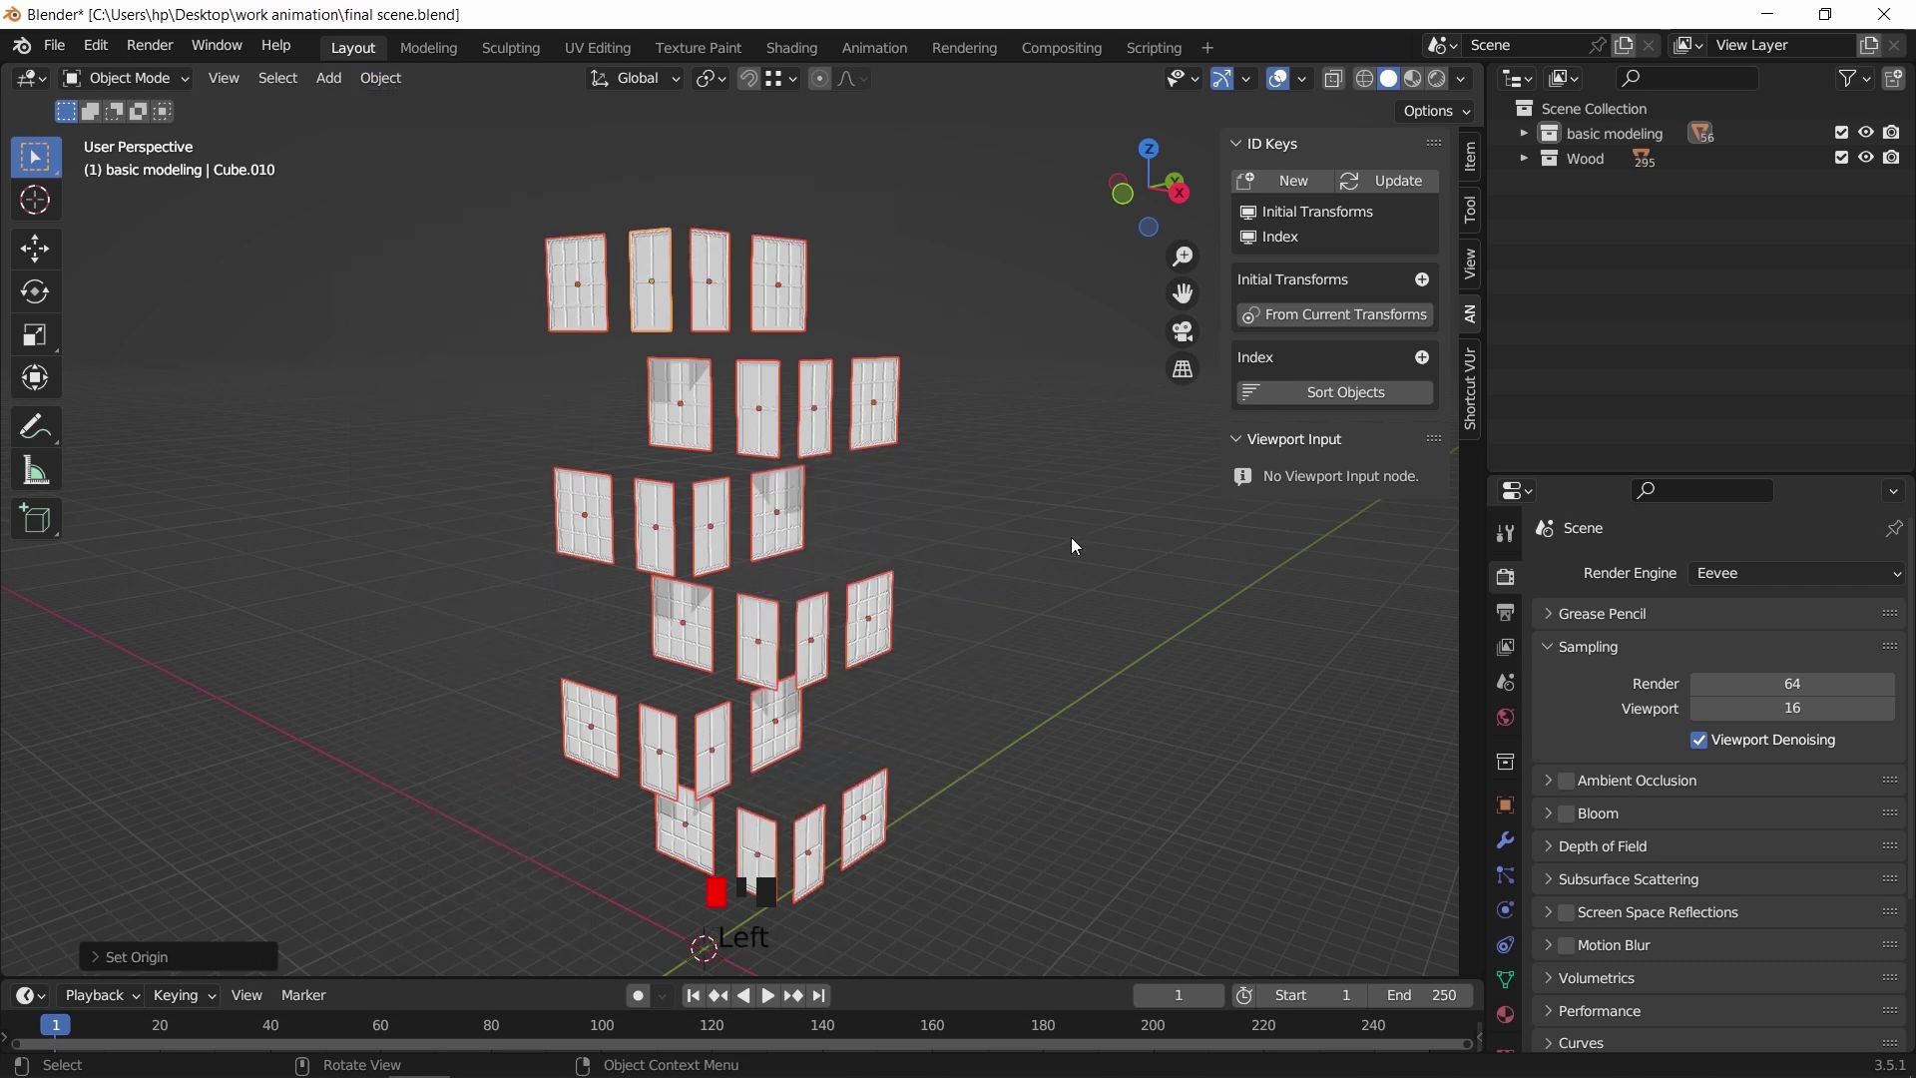
Box-select all window objects and move them into a new 'Windows' collection
{"action": "left_click", "coordinate": [1028, 547]}
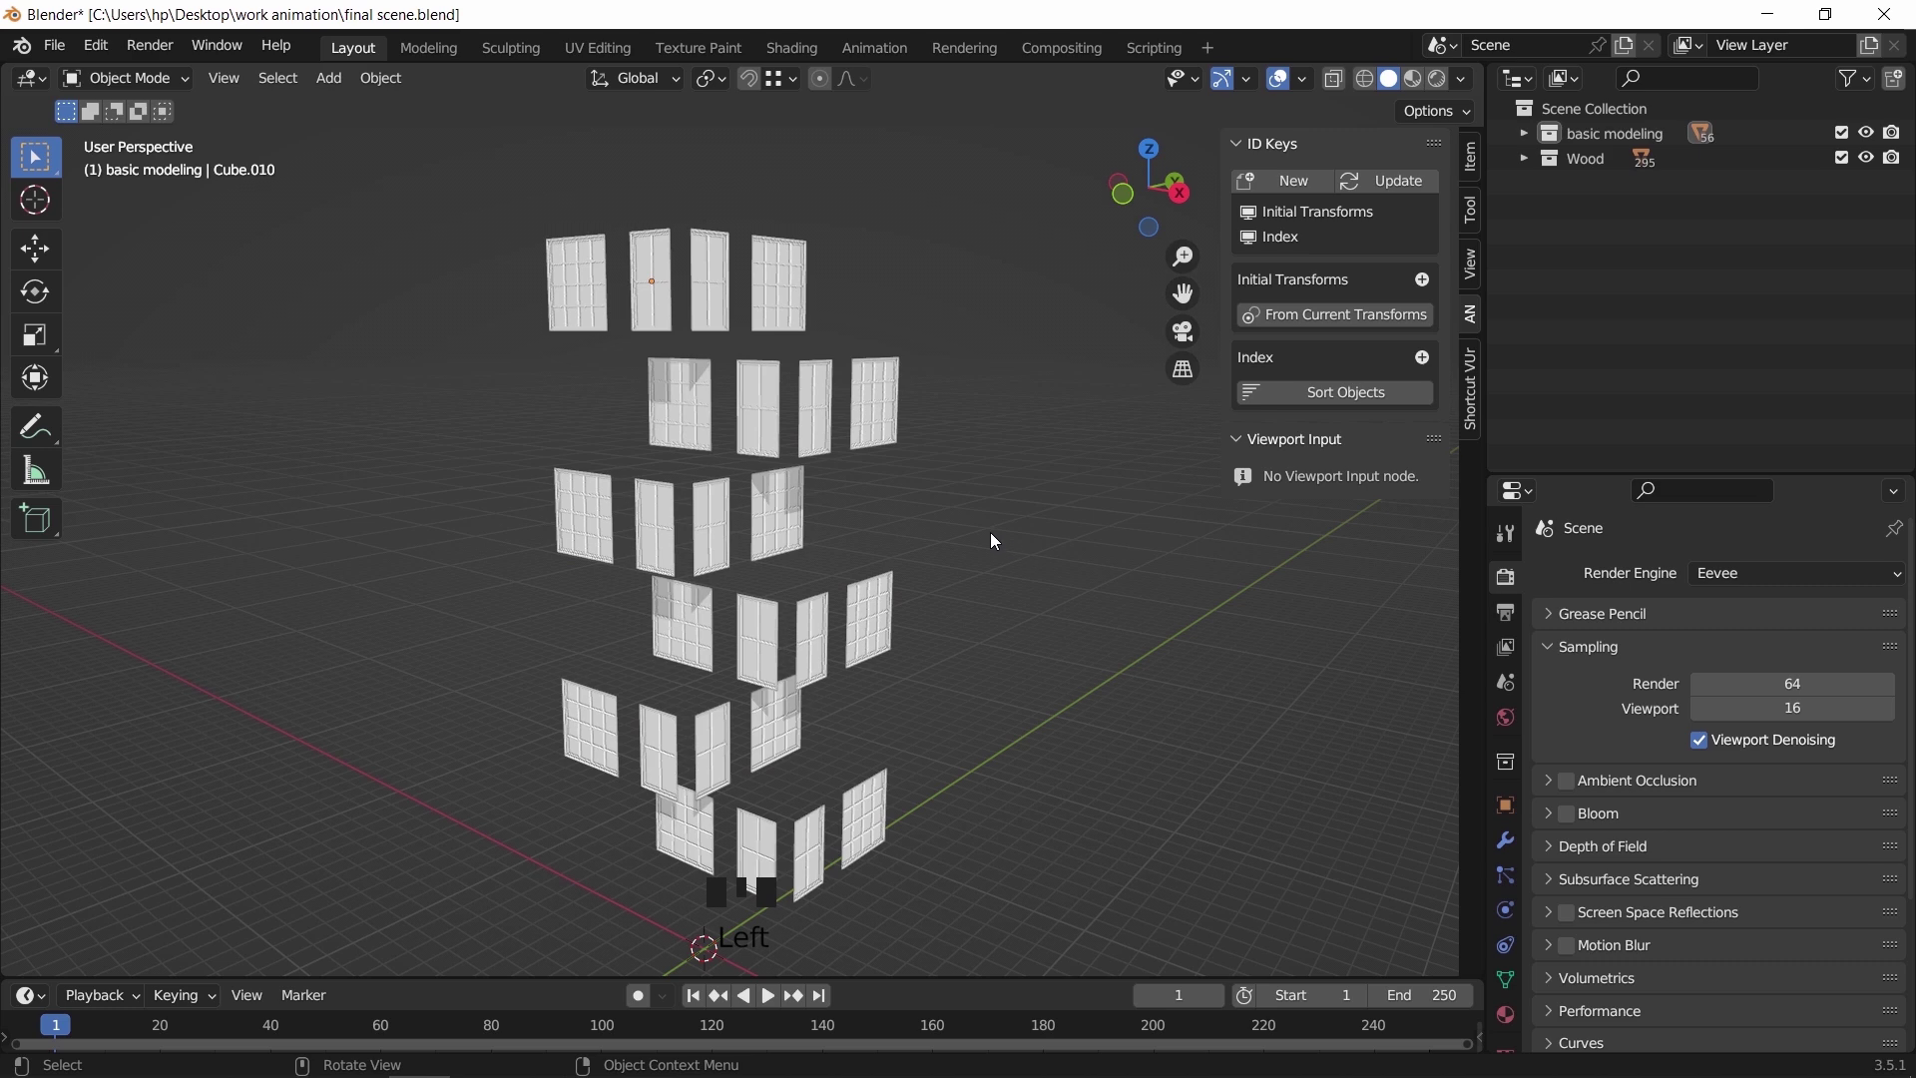
{"action": "left_click_drag", "start_coordinate": [977, 207], "coordinate": [585, 823]}
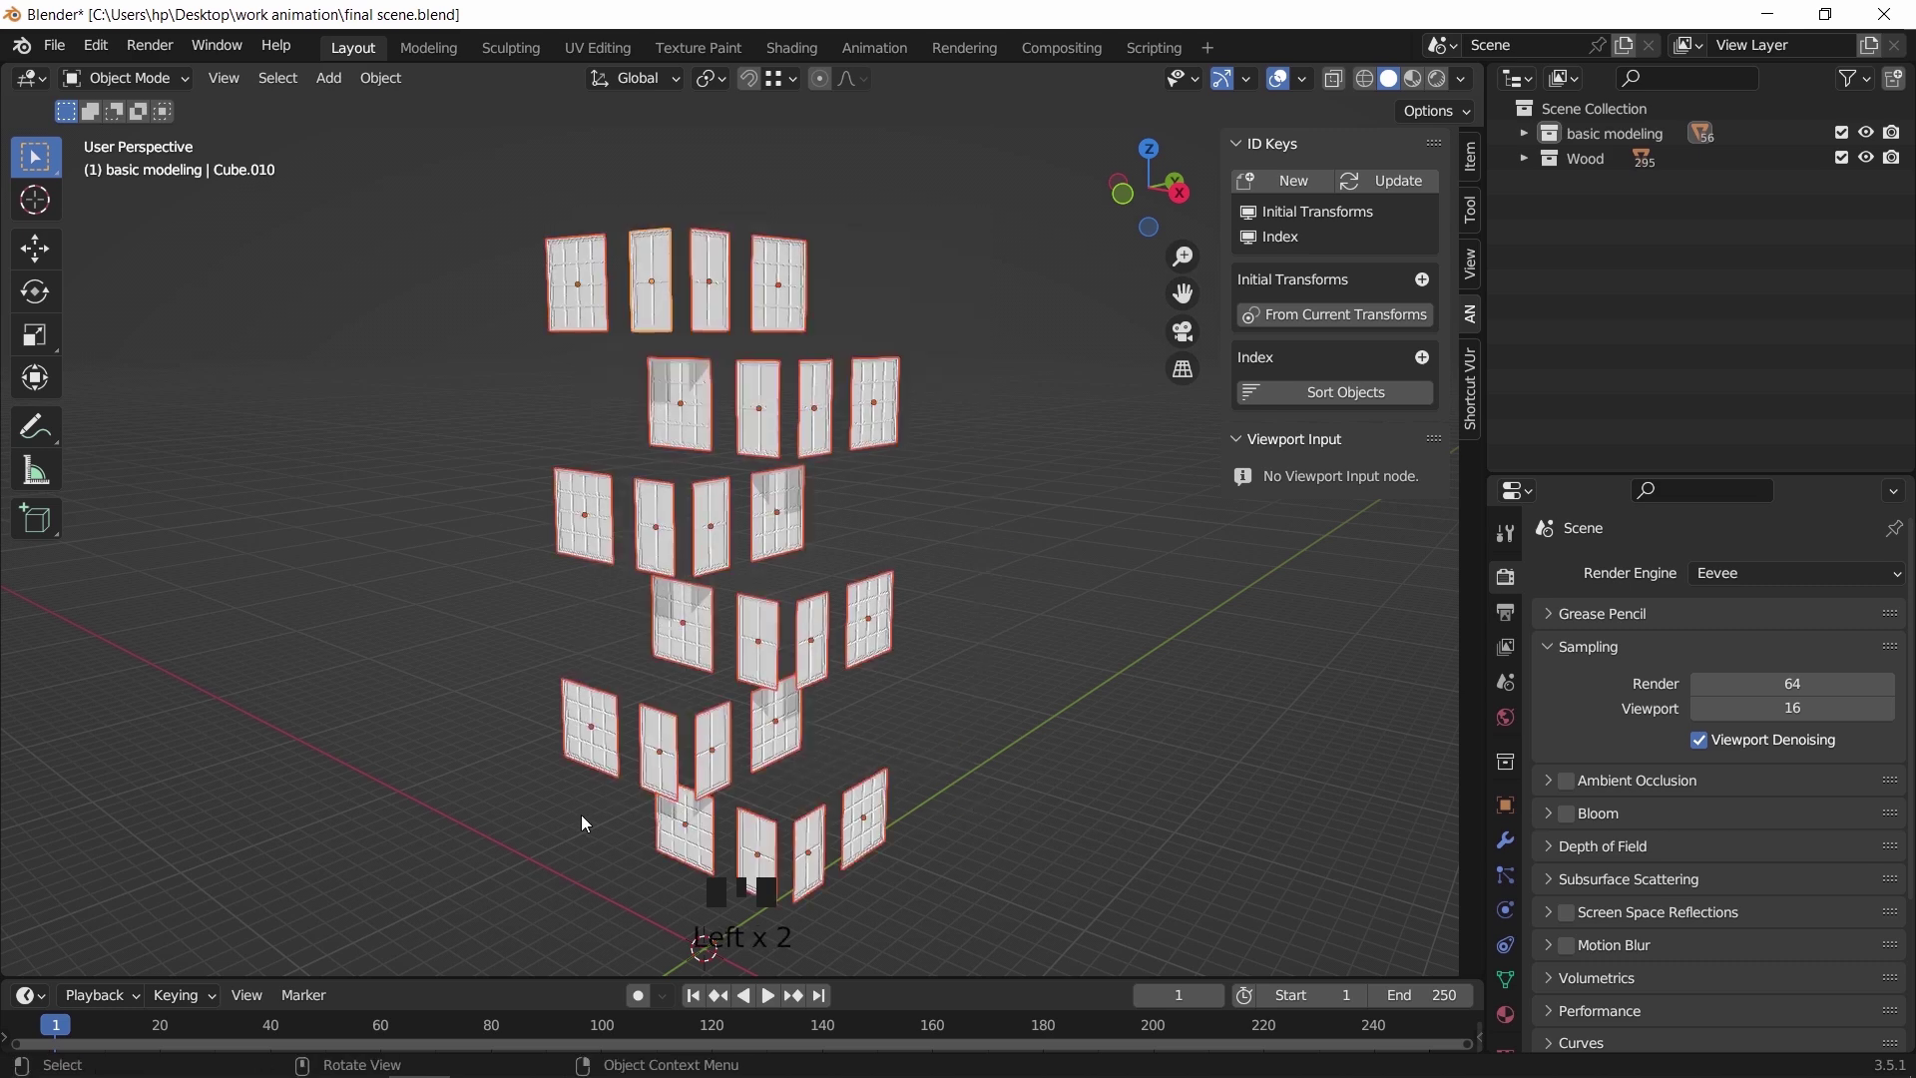
{"action": "right_click", "coordinate": [868, 545]}
{"action": "left_click", "coordinate": [868, 544]}
{"action": "left_click", "coordinate": [868, 545]}
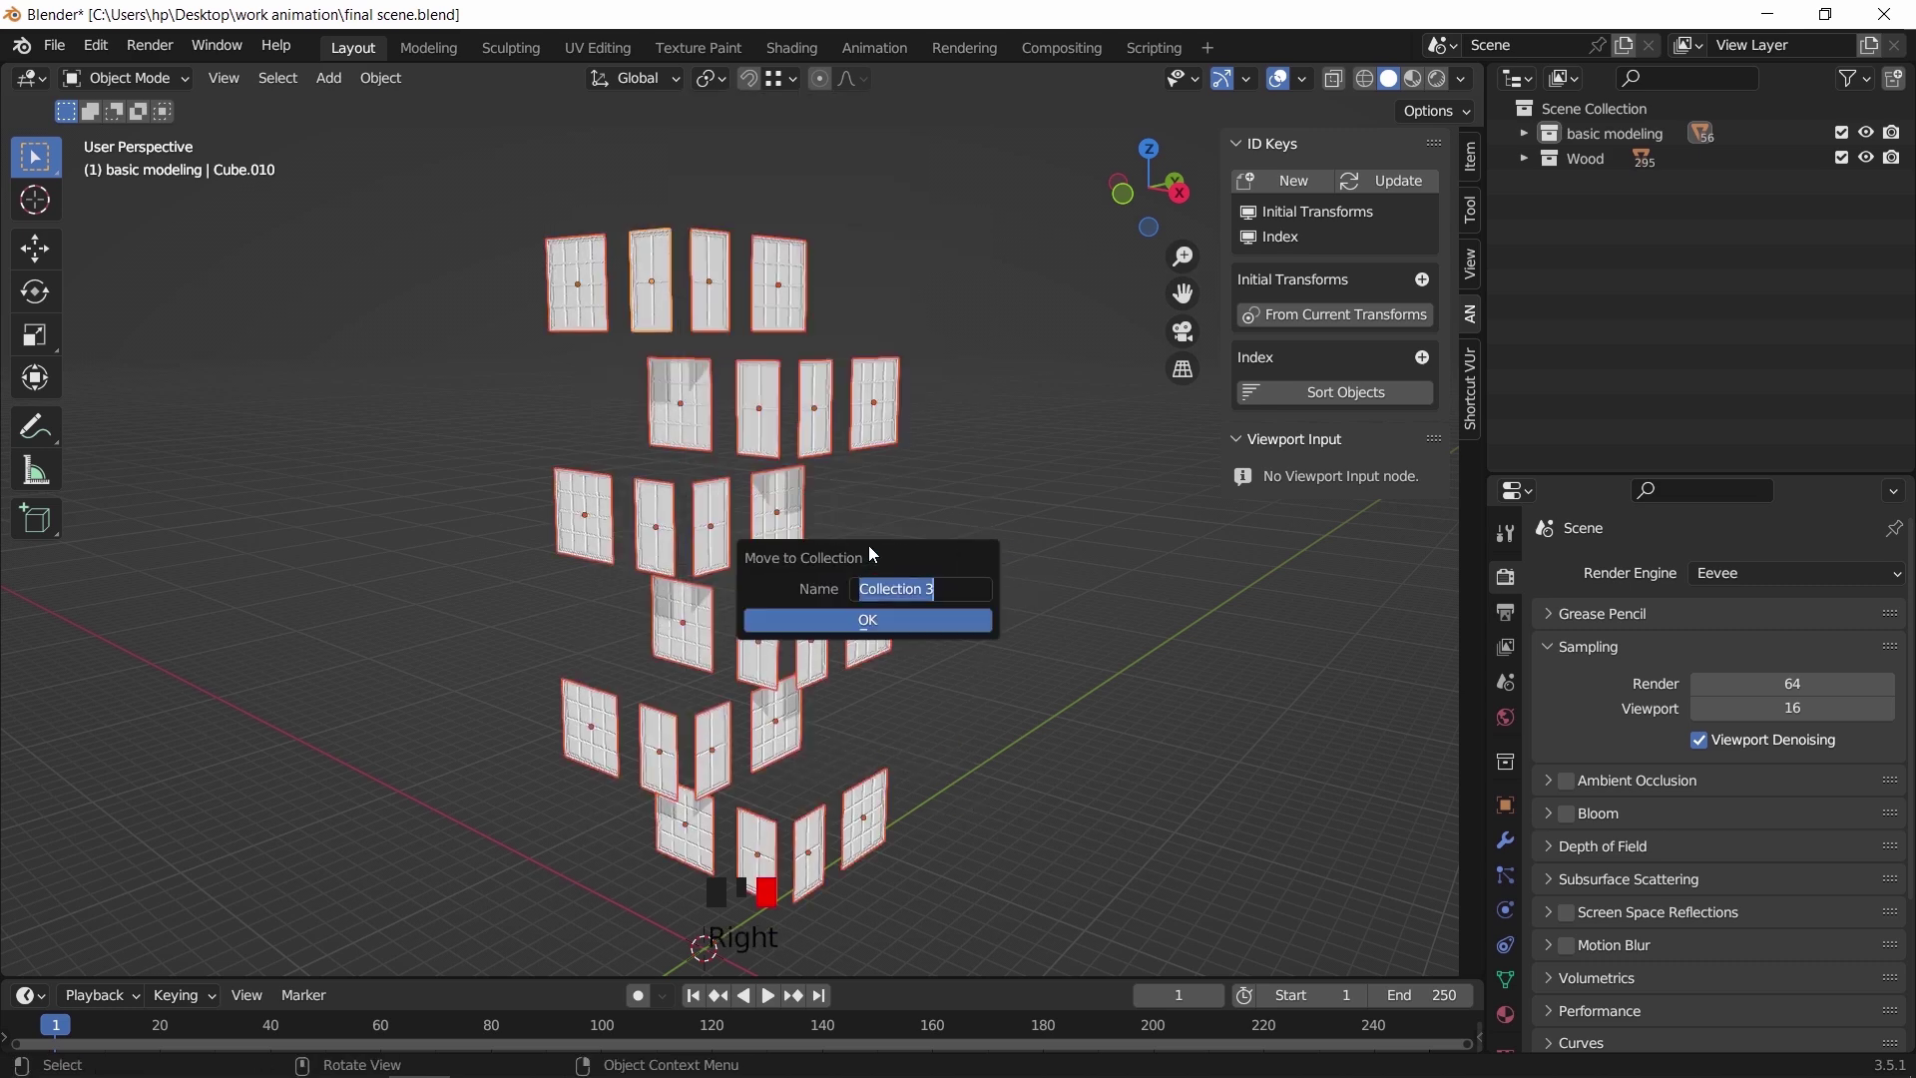
{"action": "type", "text": "Windows"}
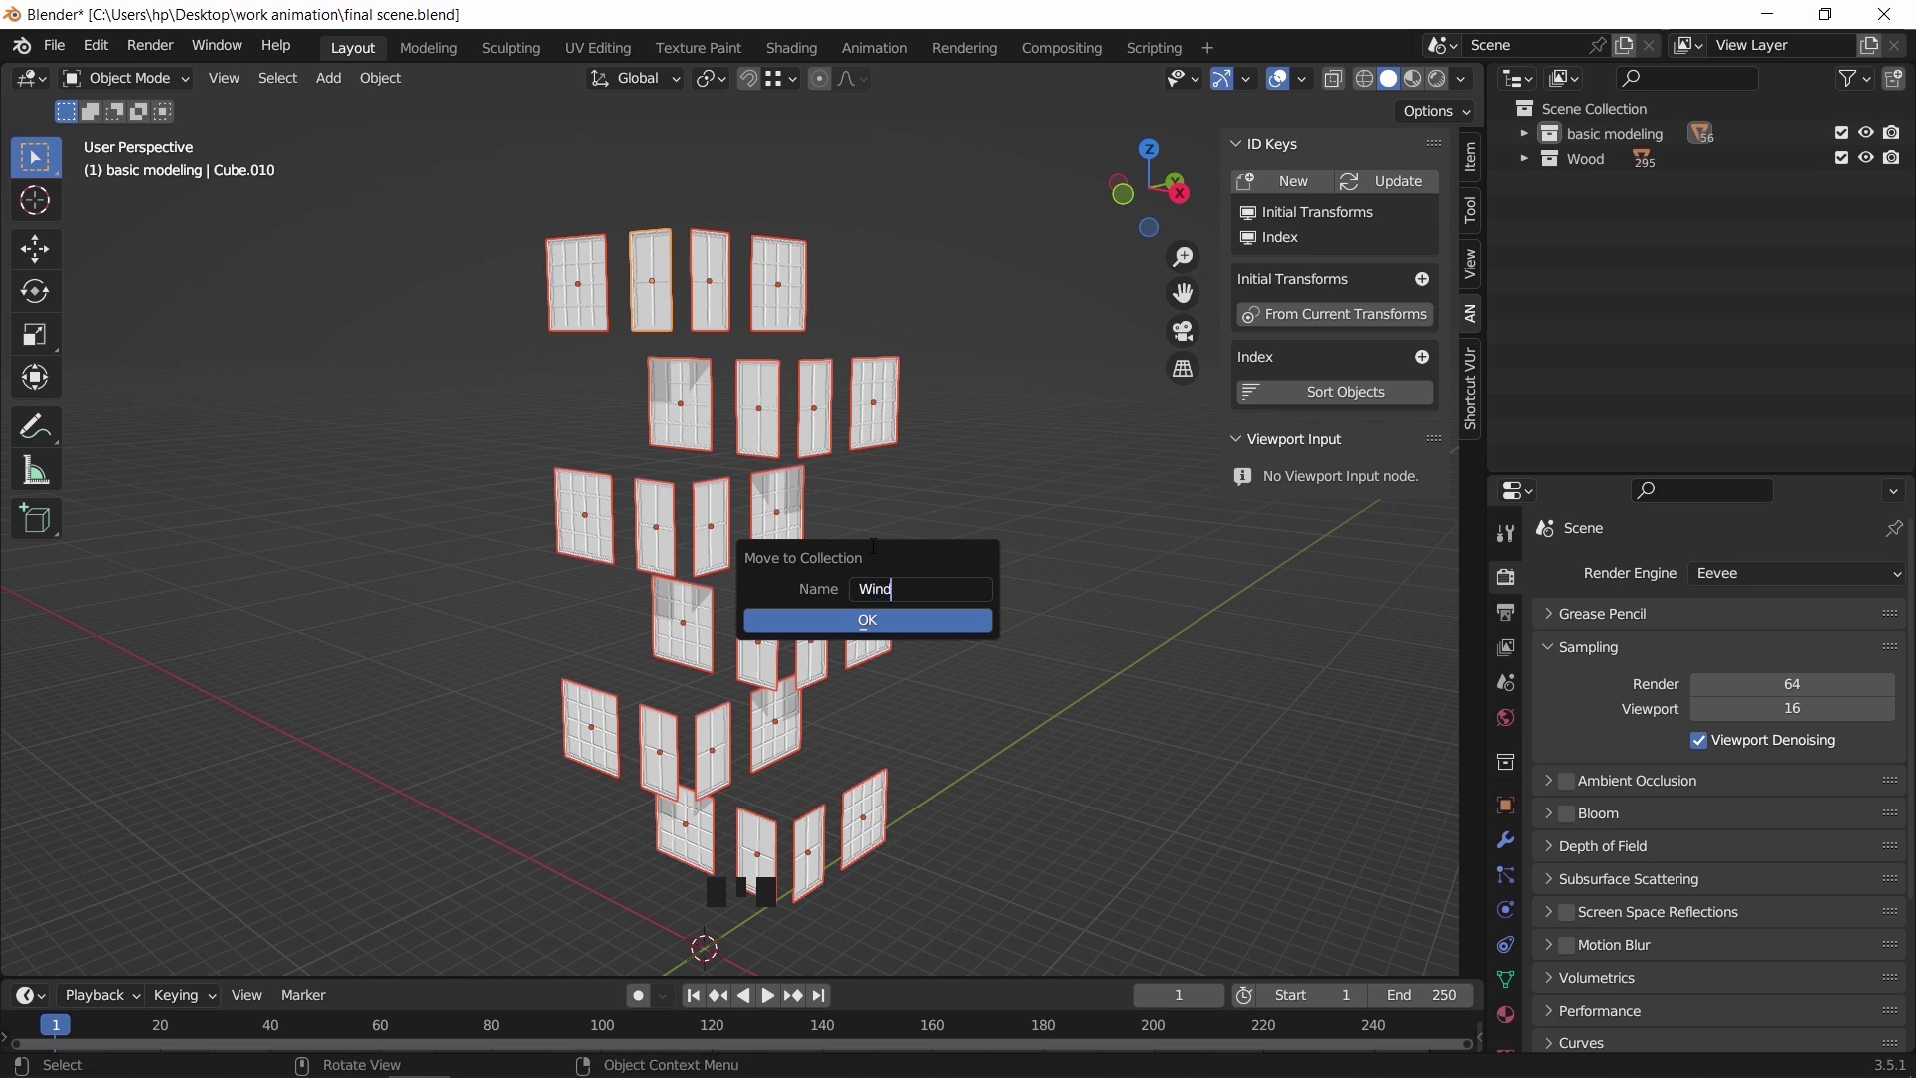
{"action": "left_click", "coordinate": [867, 619]}
{"action": "left_click", "coordinate": [867, 614]}
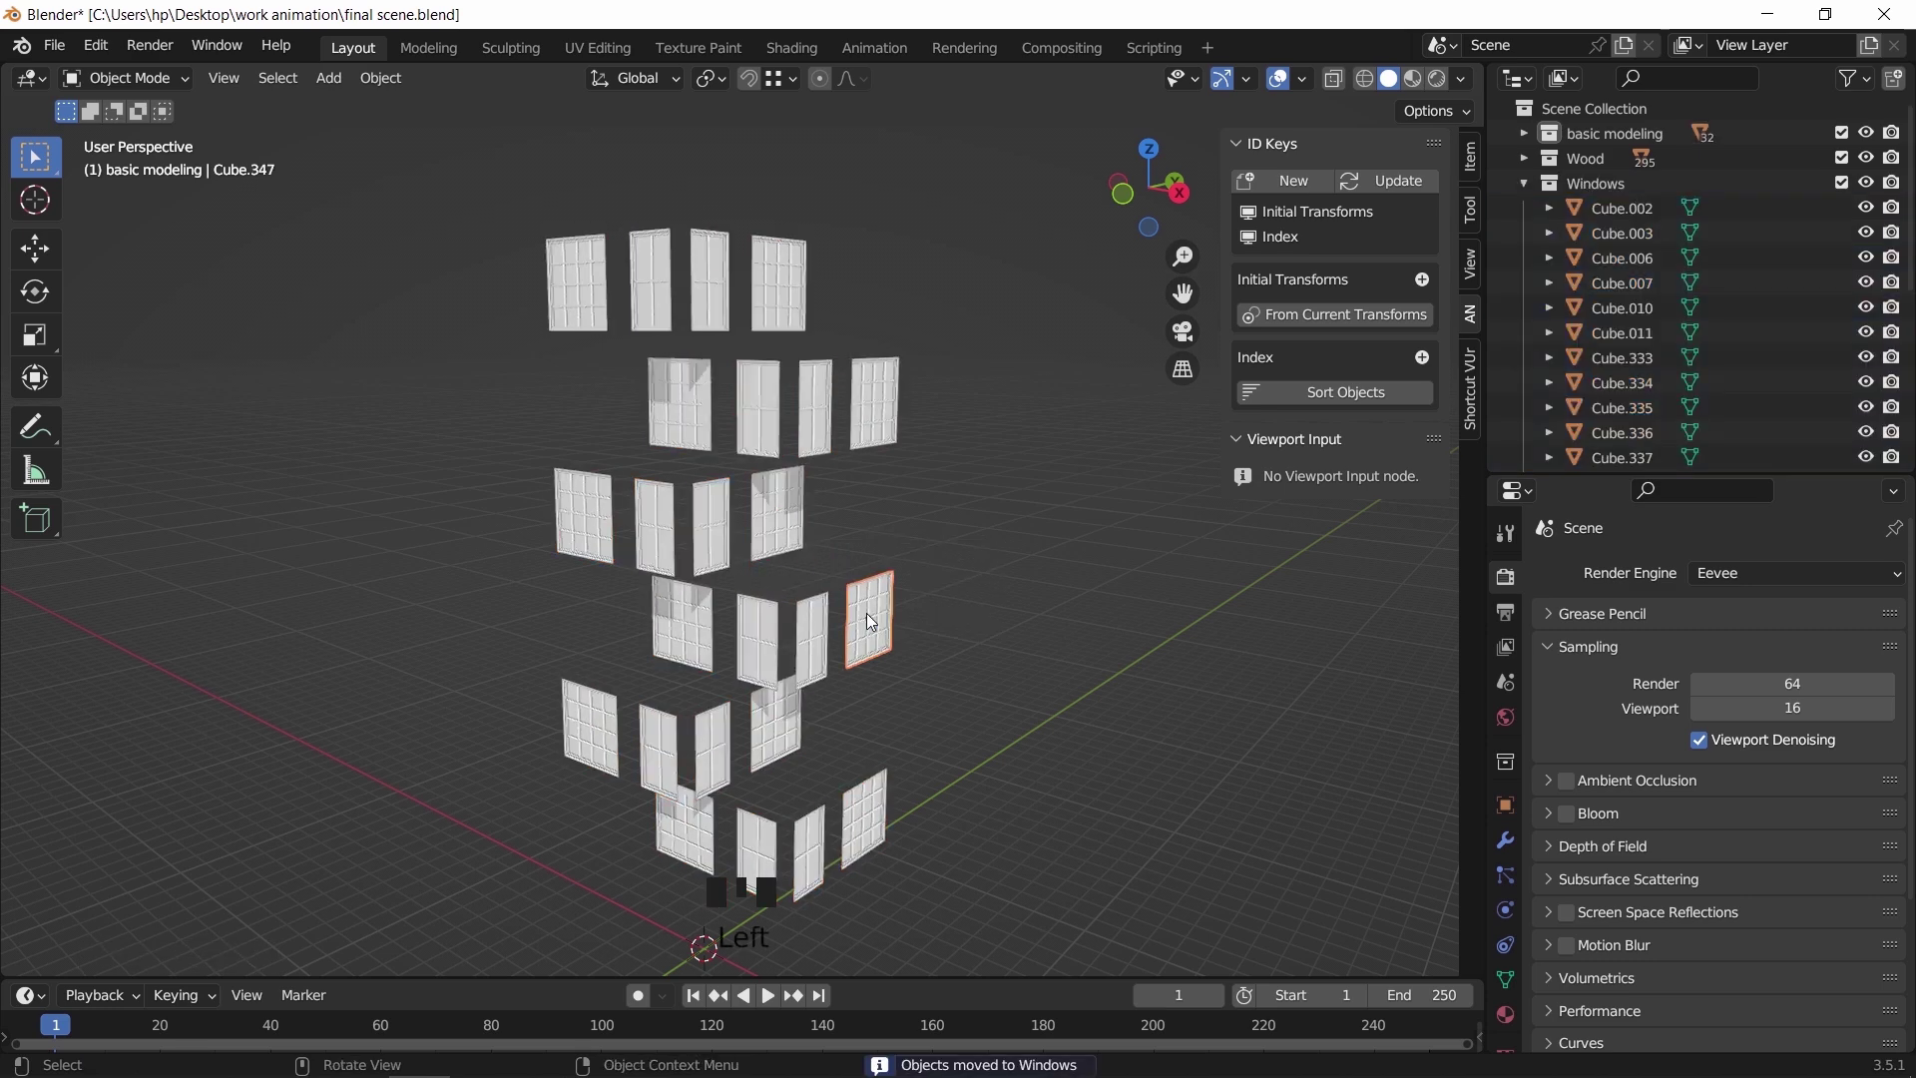
Unhide everything, clear the selection and hide the Windows collection
{"action": "key", "text": "alt+h"}
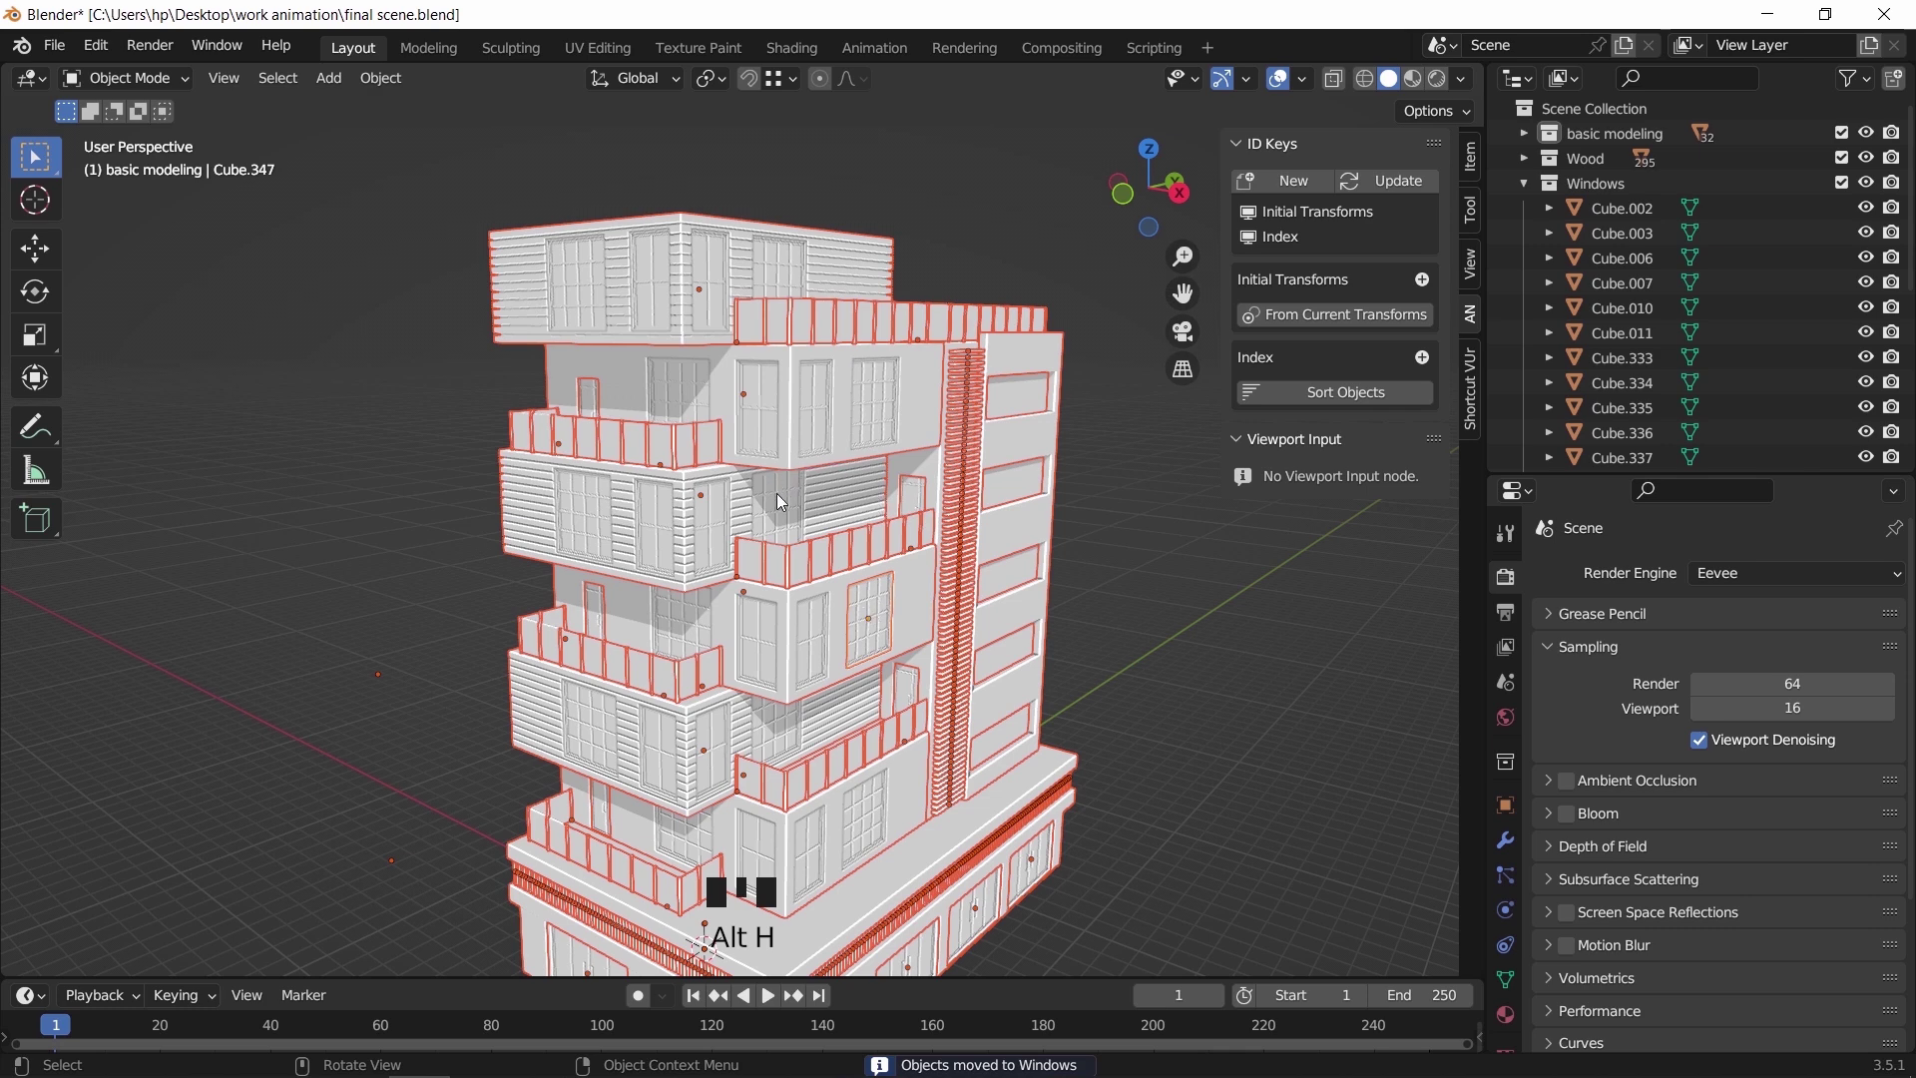
{"action": "left_click", "coordinate": [1181, 602]}
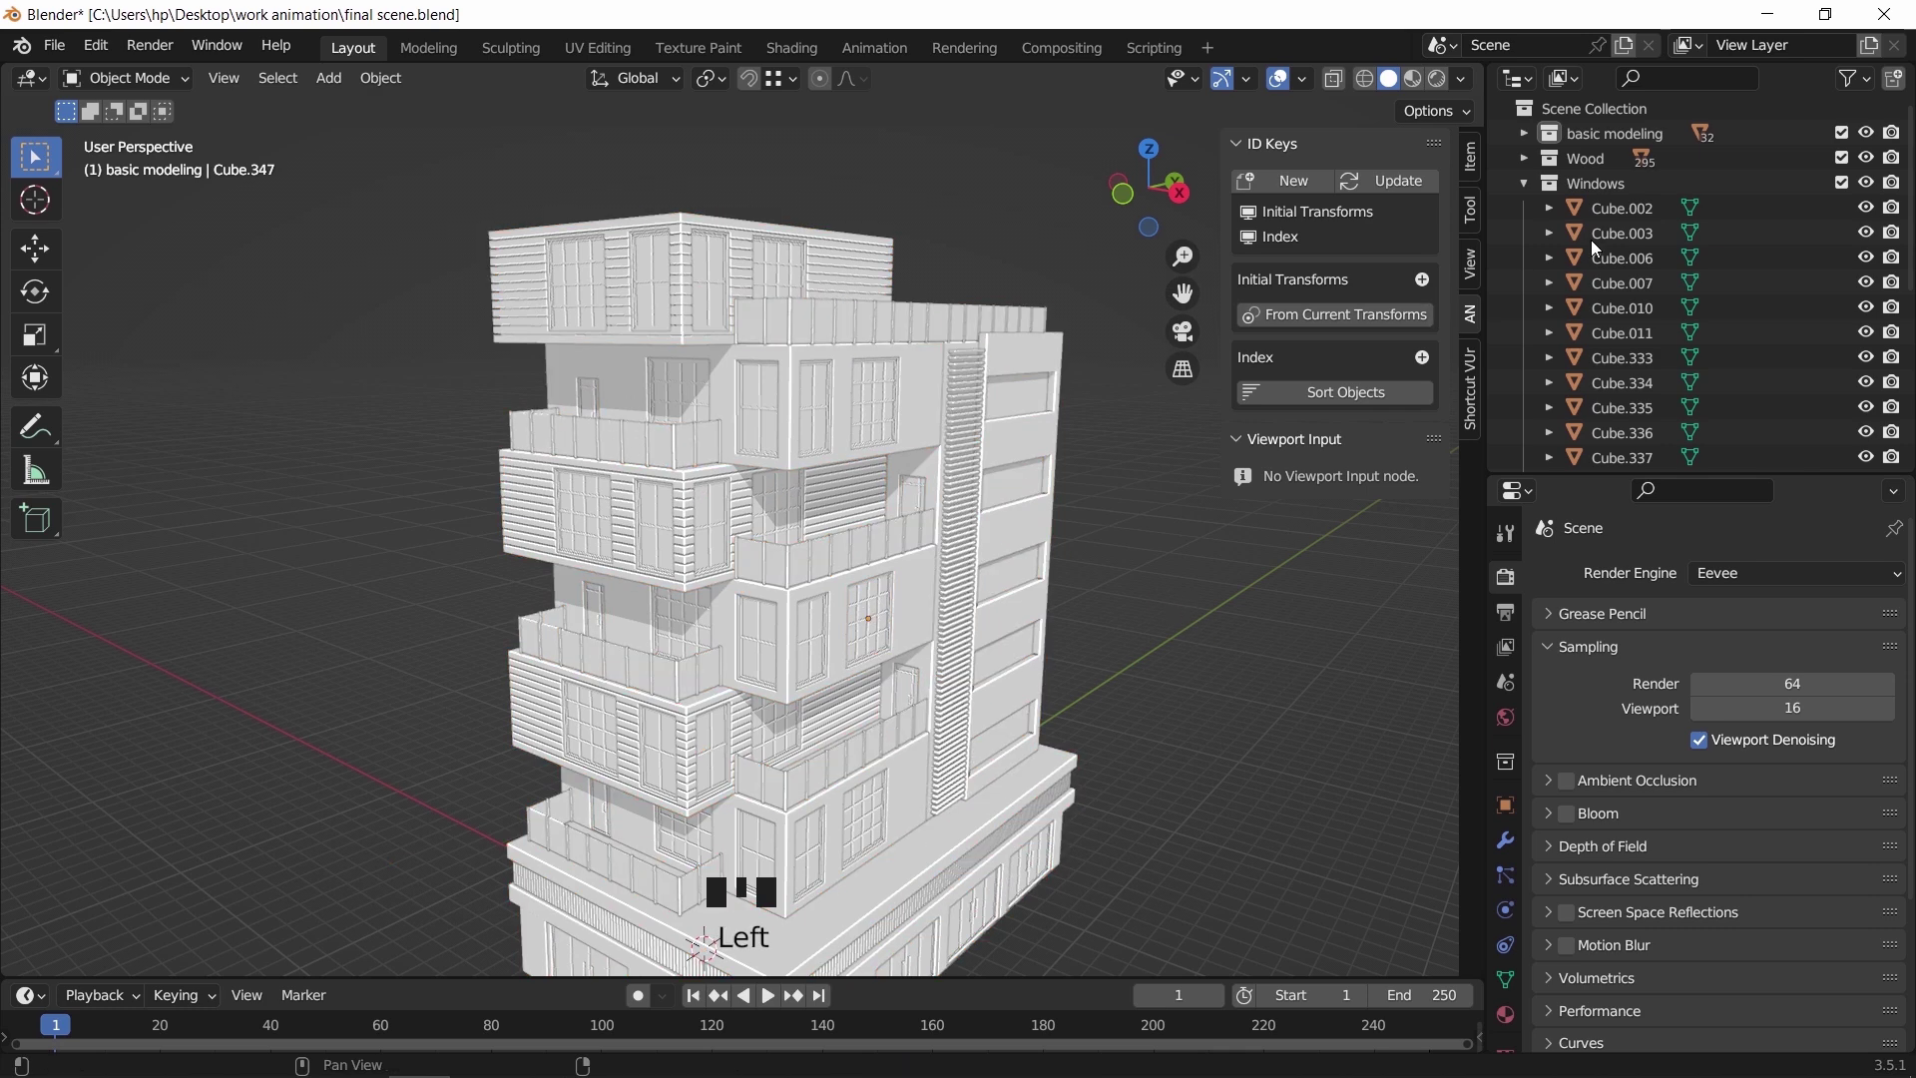
{"action": "left_click", "coordinate": [1866, 184]}
Move the five leftover windows and six ground-floor doors into the Windows collection
{"action": "left_click", "coordinate": [589, 405]}
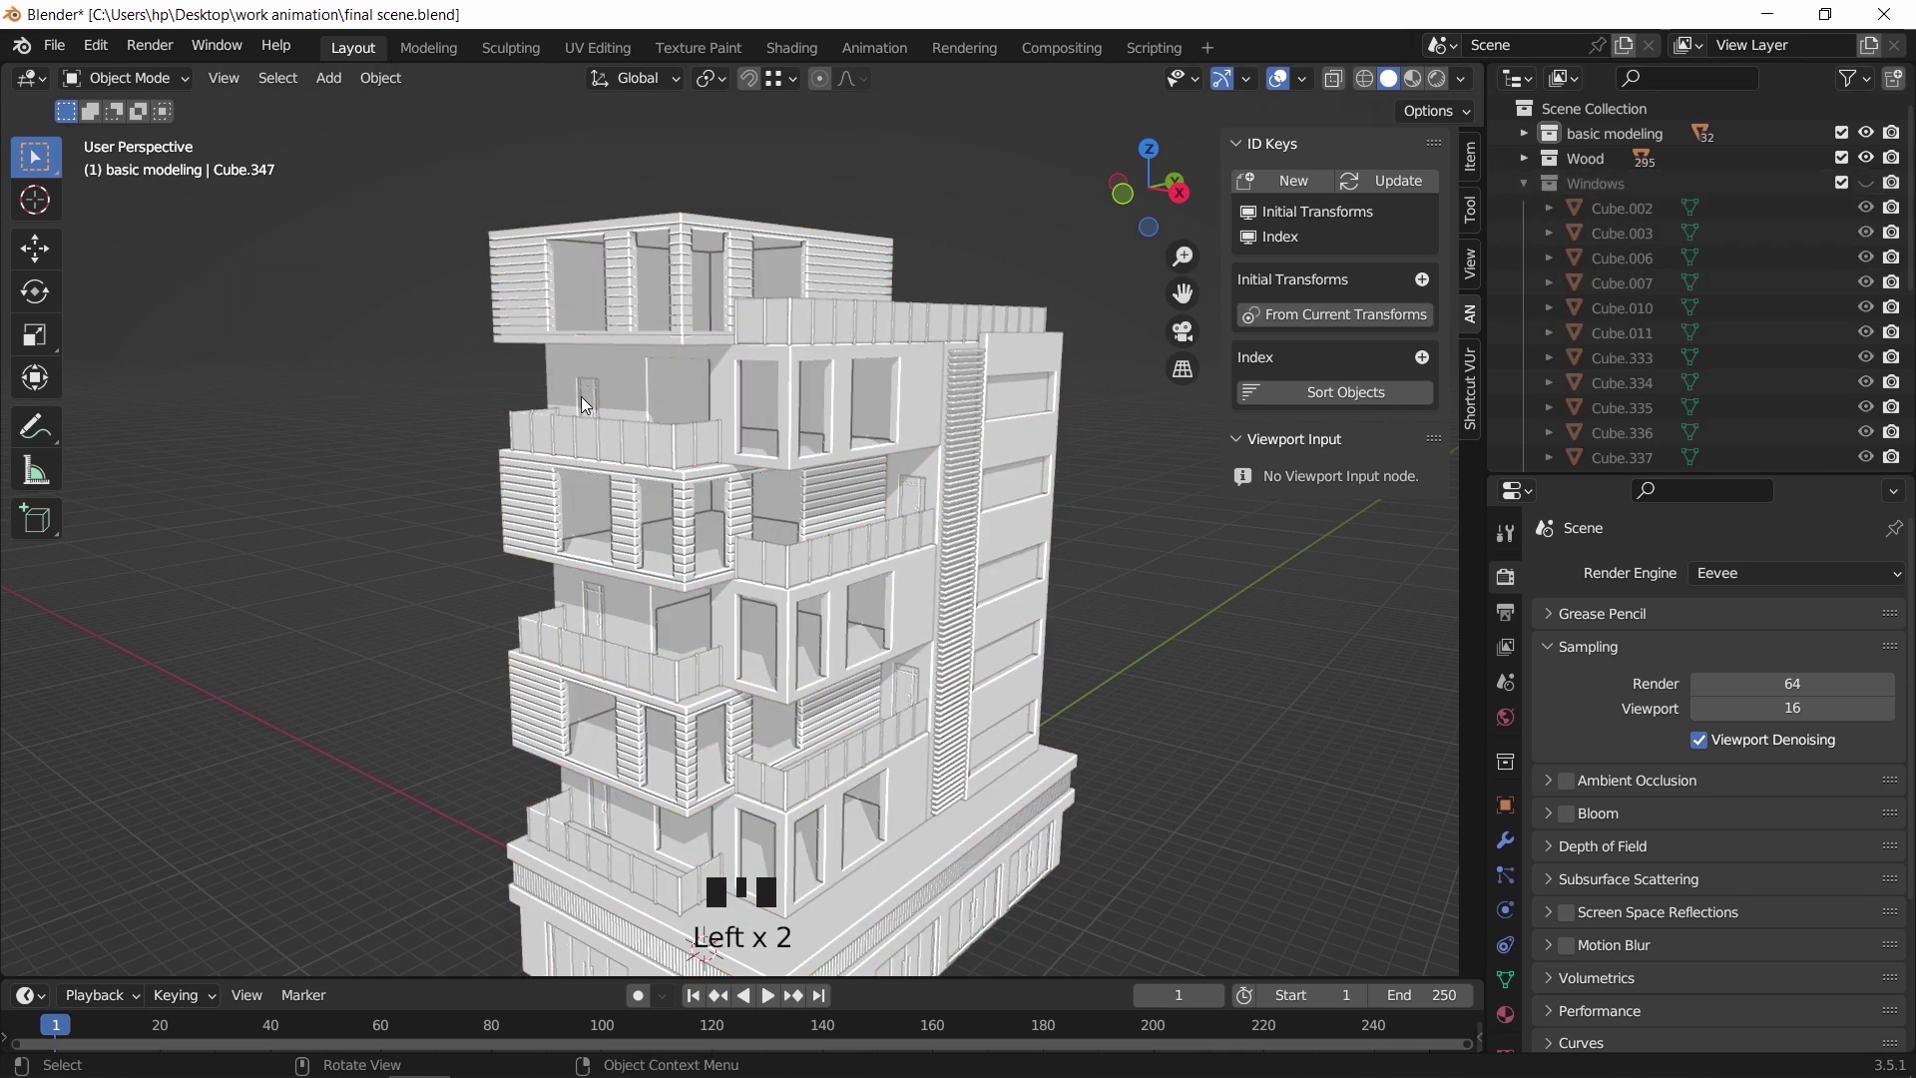
{"action": "left_click", "coordinate": [911, 499], "text": "shift"}
{"action": "left_click", "coordinate": [903, 685], "text": "shift"}
{"action": "left_click", "coordinate": [601, 608], "text": "shift"}
{"action": "middle_click_drag", "start_coordinate": [601, 609], "coordinate": [691, 165], "text": "shift"}
{"action": "left_click", "coordinate": [601, 631], "text": "shift"}
{"action": "left_click", "coordinate": [1012, 660], "text": "shift"}
{"action": "left_click", "coordinate": [798, 765], "text": "shift"}
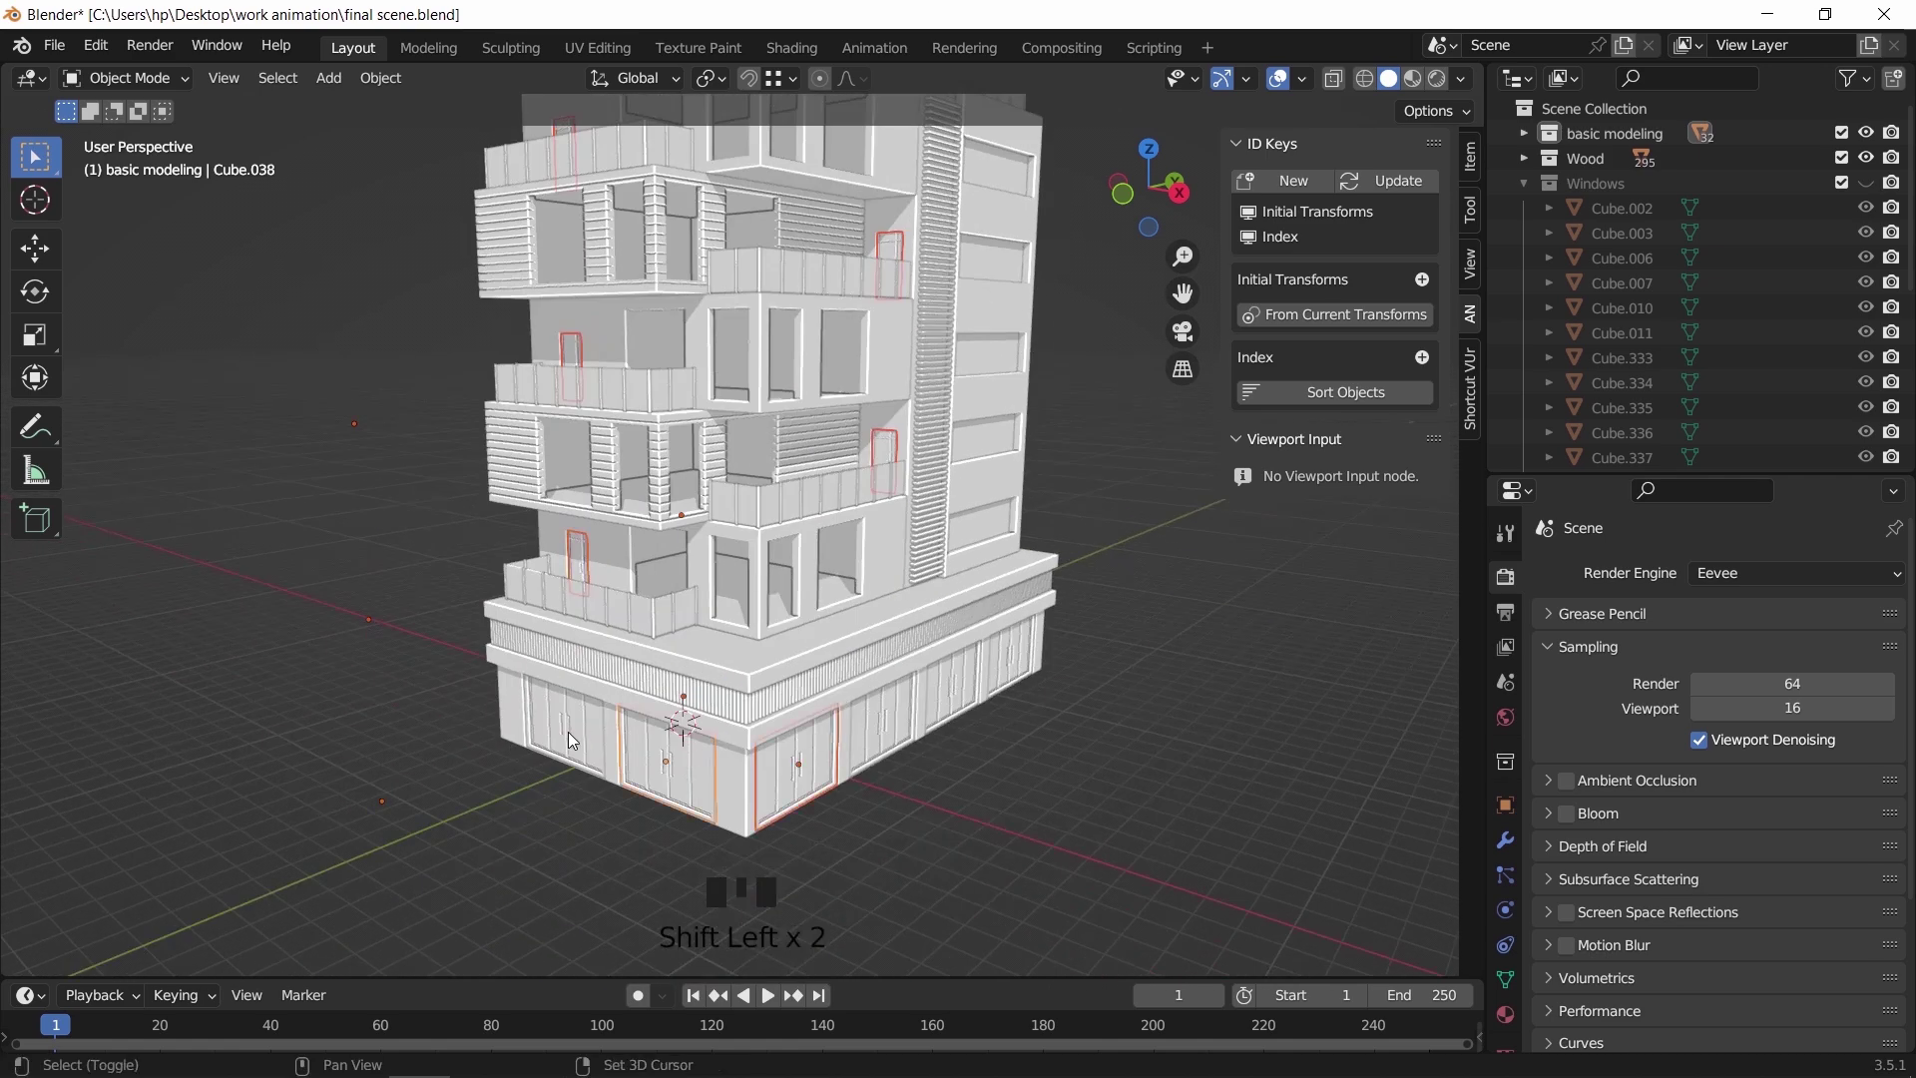
{"action": "left_click", "coordinate": [666, 761], "text": "shift"}
{"action": "left_click", "coordinate": [564, 723], "text": "shift"}
{"action": "left_click", "coordinate": [885, 718], "text": "shift"}
{"action": "left_click", "coordinate": [954, 686], "text": "shift"}
{"action": "middle_click_drag", "start_coordinate": [901, 448], "coordinate": [895, 528], "text": "shift"}
{"action": "right_click", "coordinate": [896, 529]}
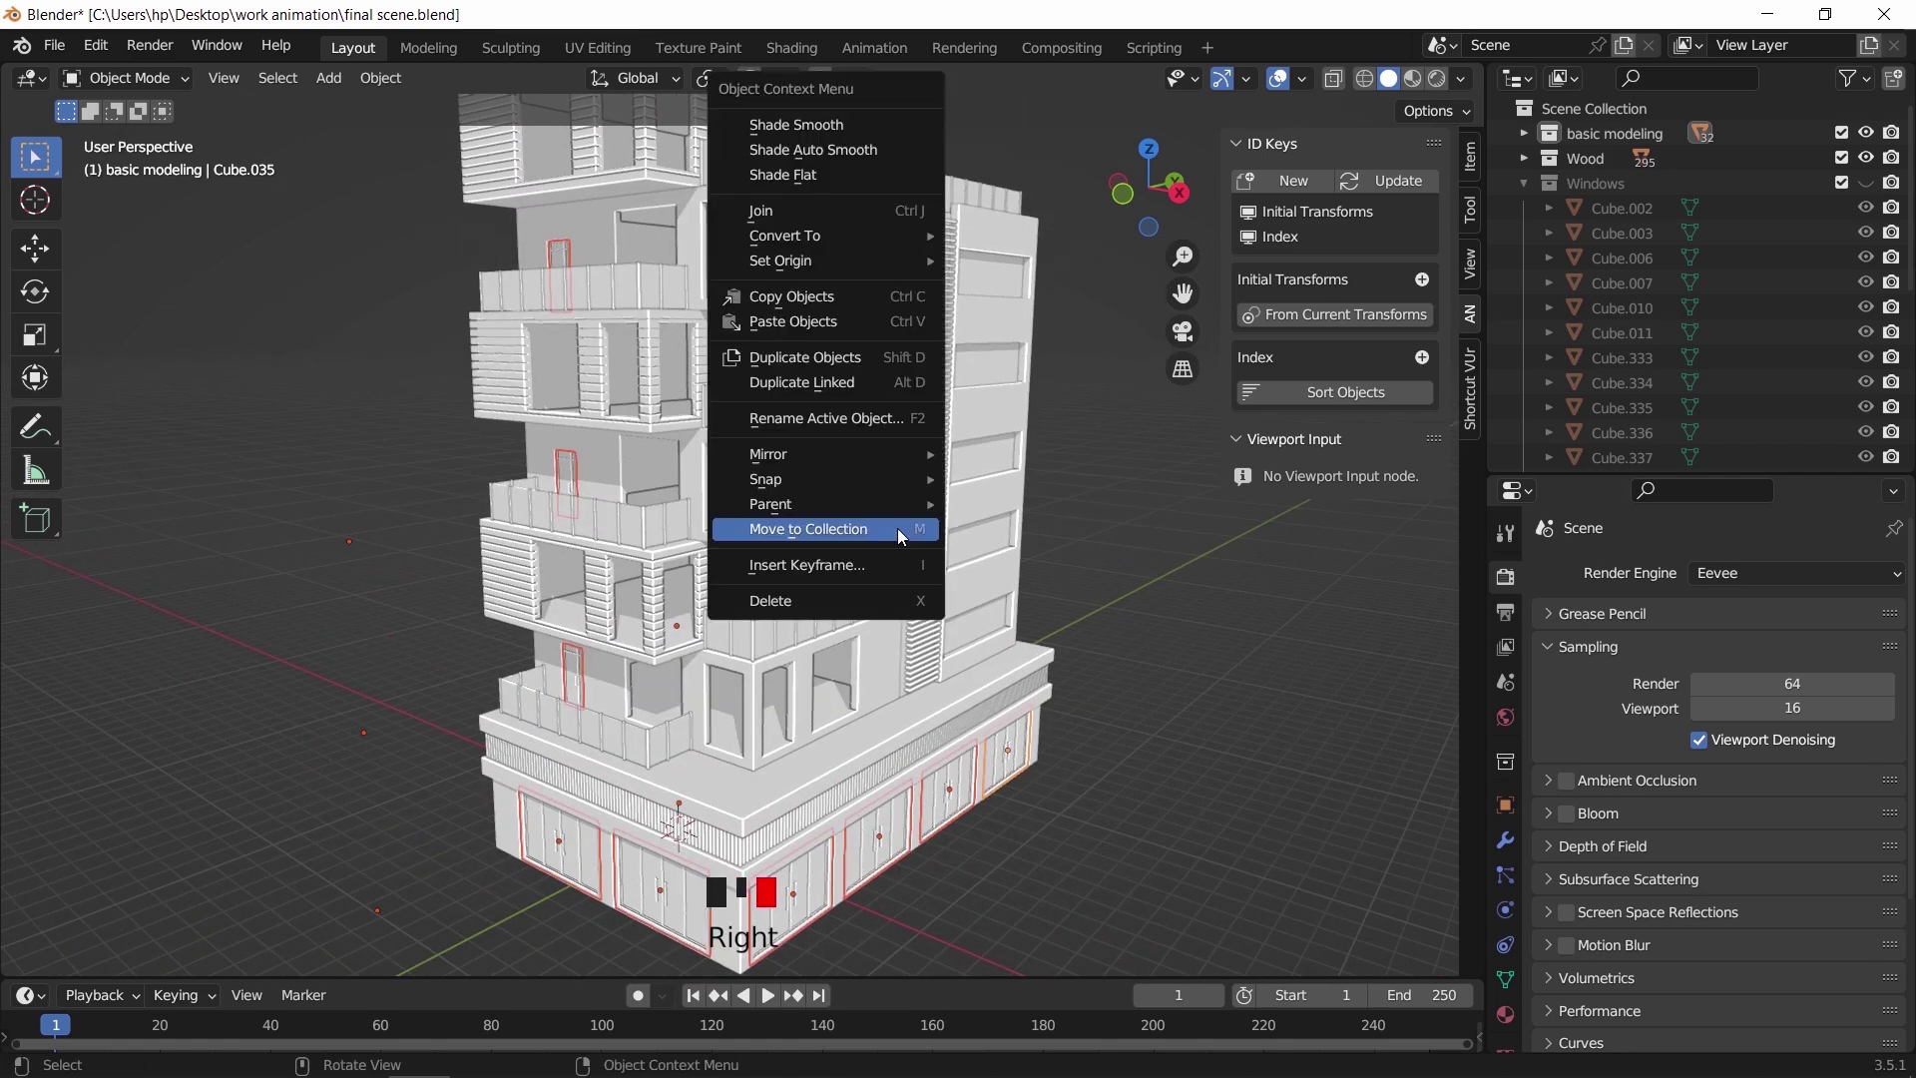
{"action": "left_click", "coordinate": [896, 529]}
{"action": "left_click", "coordinate": [874, 640]}
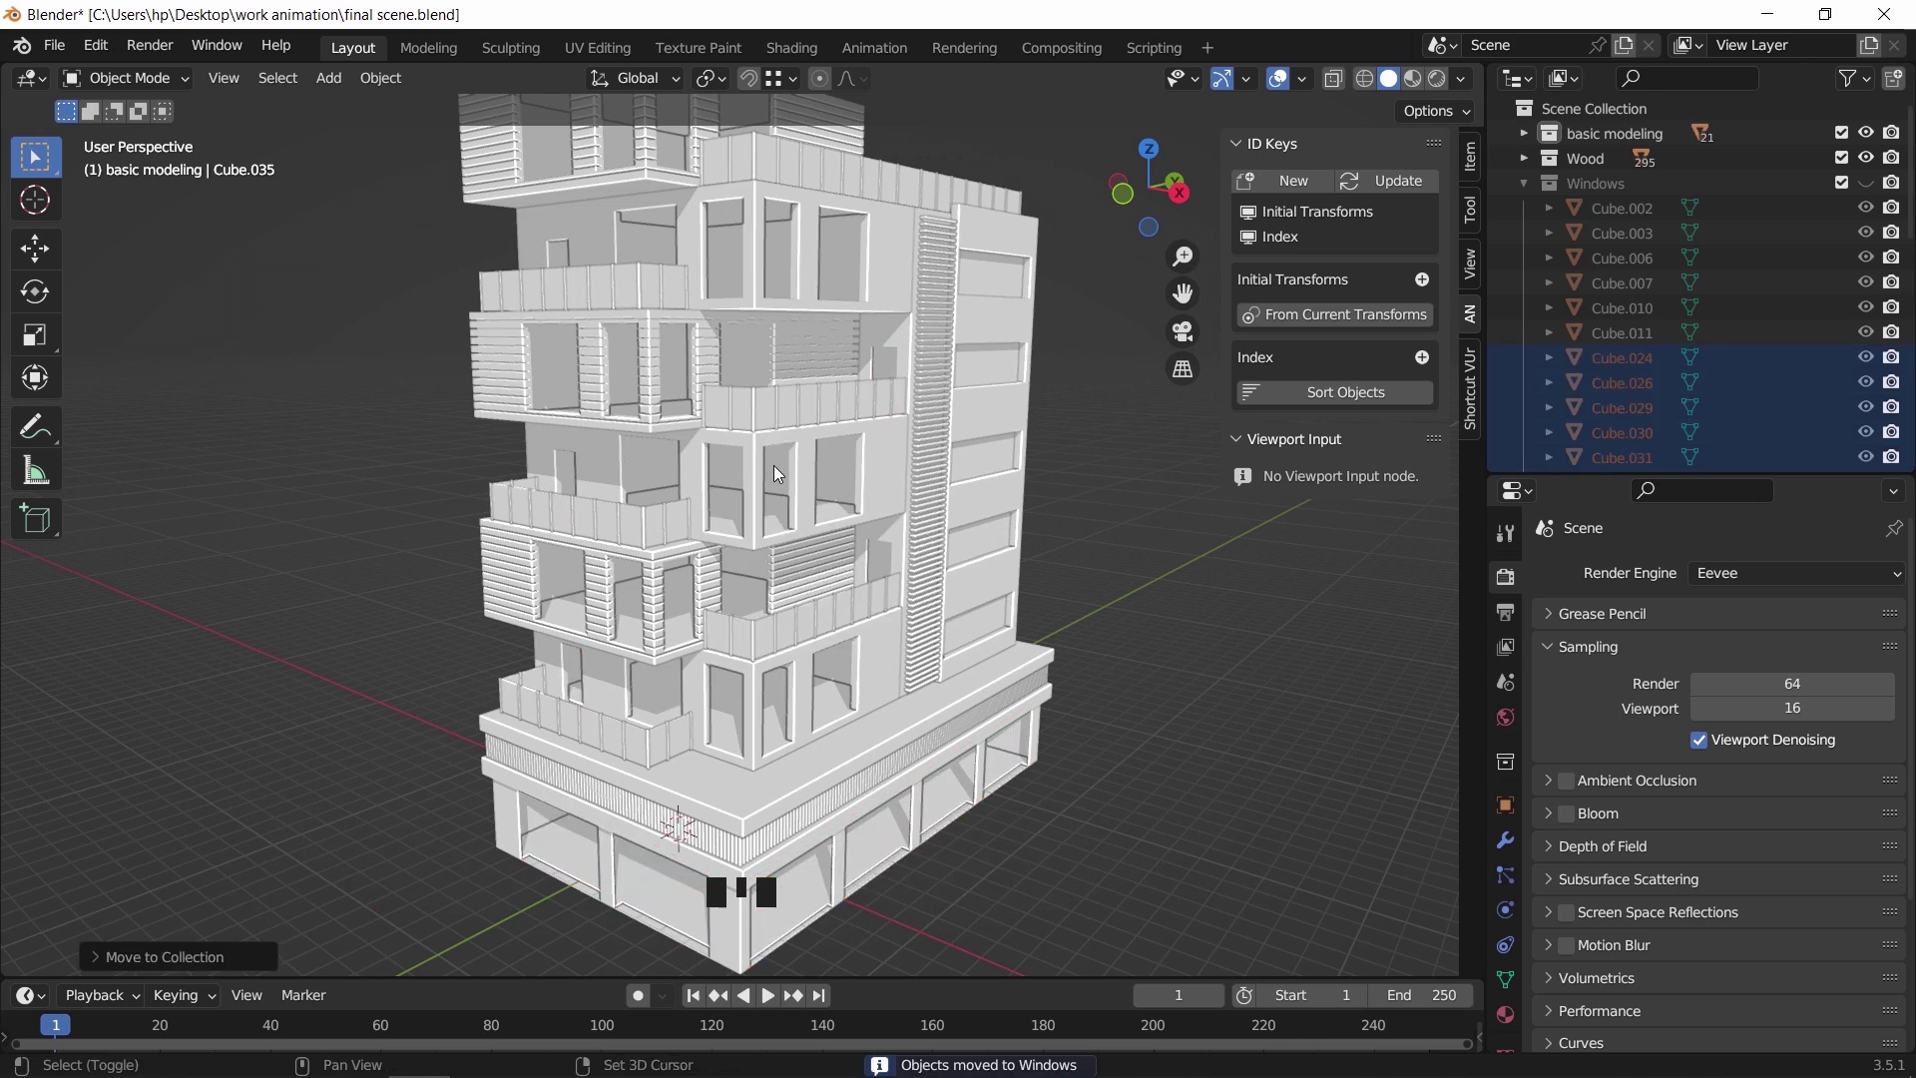
Hide the Wood collection and collapse the Windows list in the Outliner
{"action": "middle_click_drag", "start_coordinate": [774, 465], "coordinate": [778, 530], "text": "shift"}
{"action": "left_click", "coordinate": [1861, 158]}
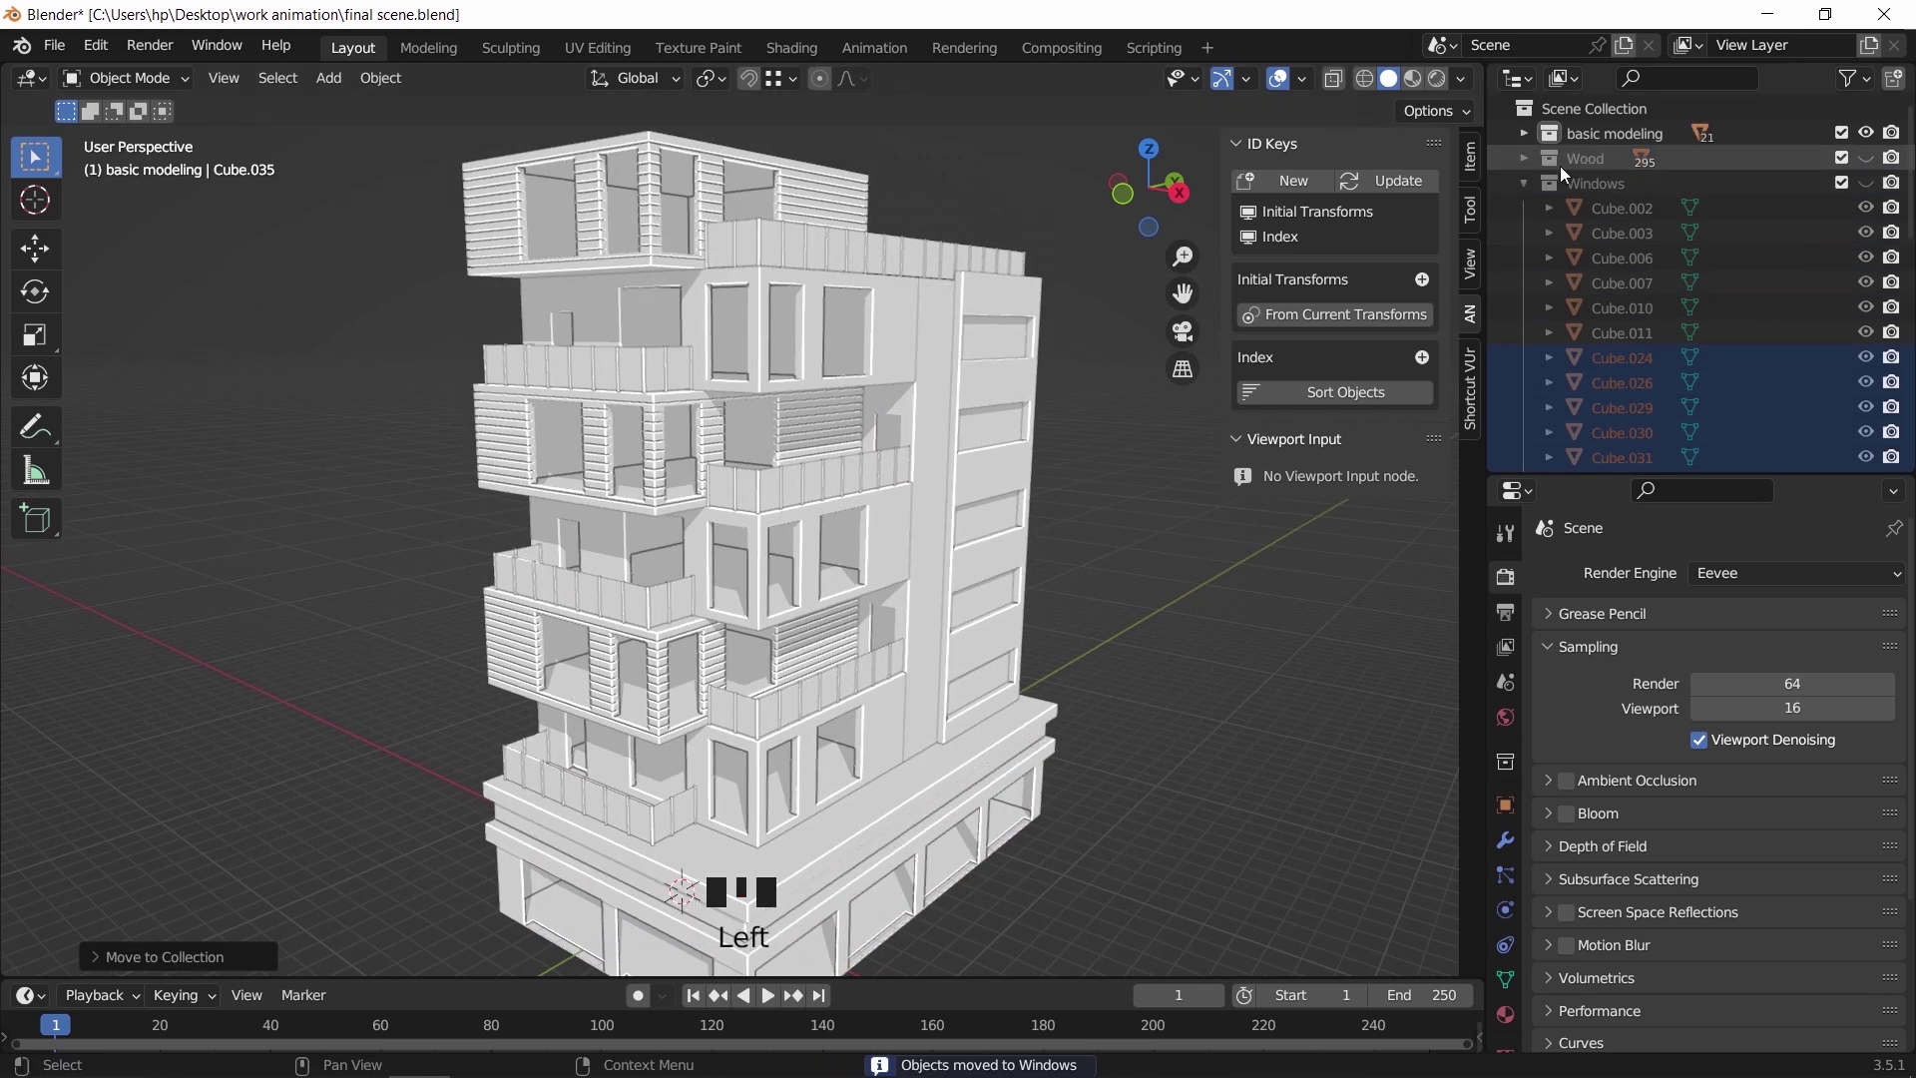
{"action": "left_click", "coordinate": [1523, 183]}
Select the rooftop railing and five balcony railings together
{"action": "scroll", "coordinate": [942, 546], "scroll_direction": "down", "scroll_amount": 2}
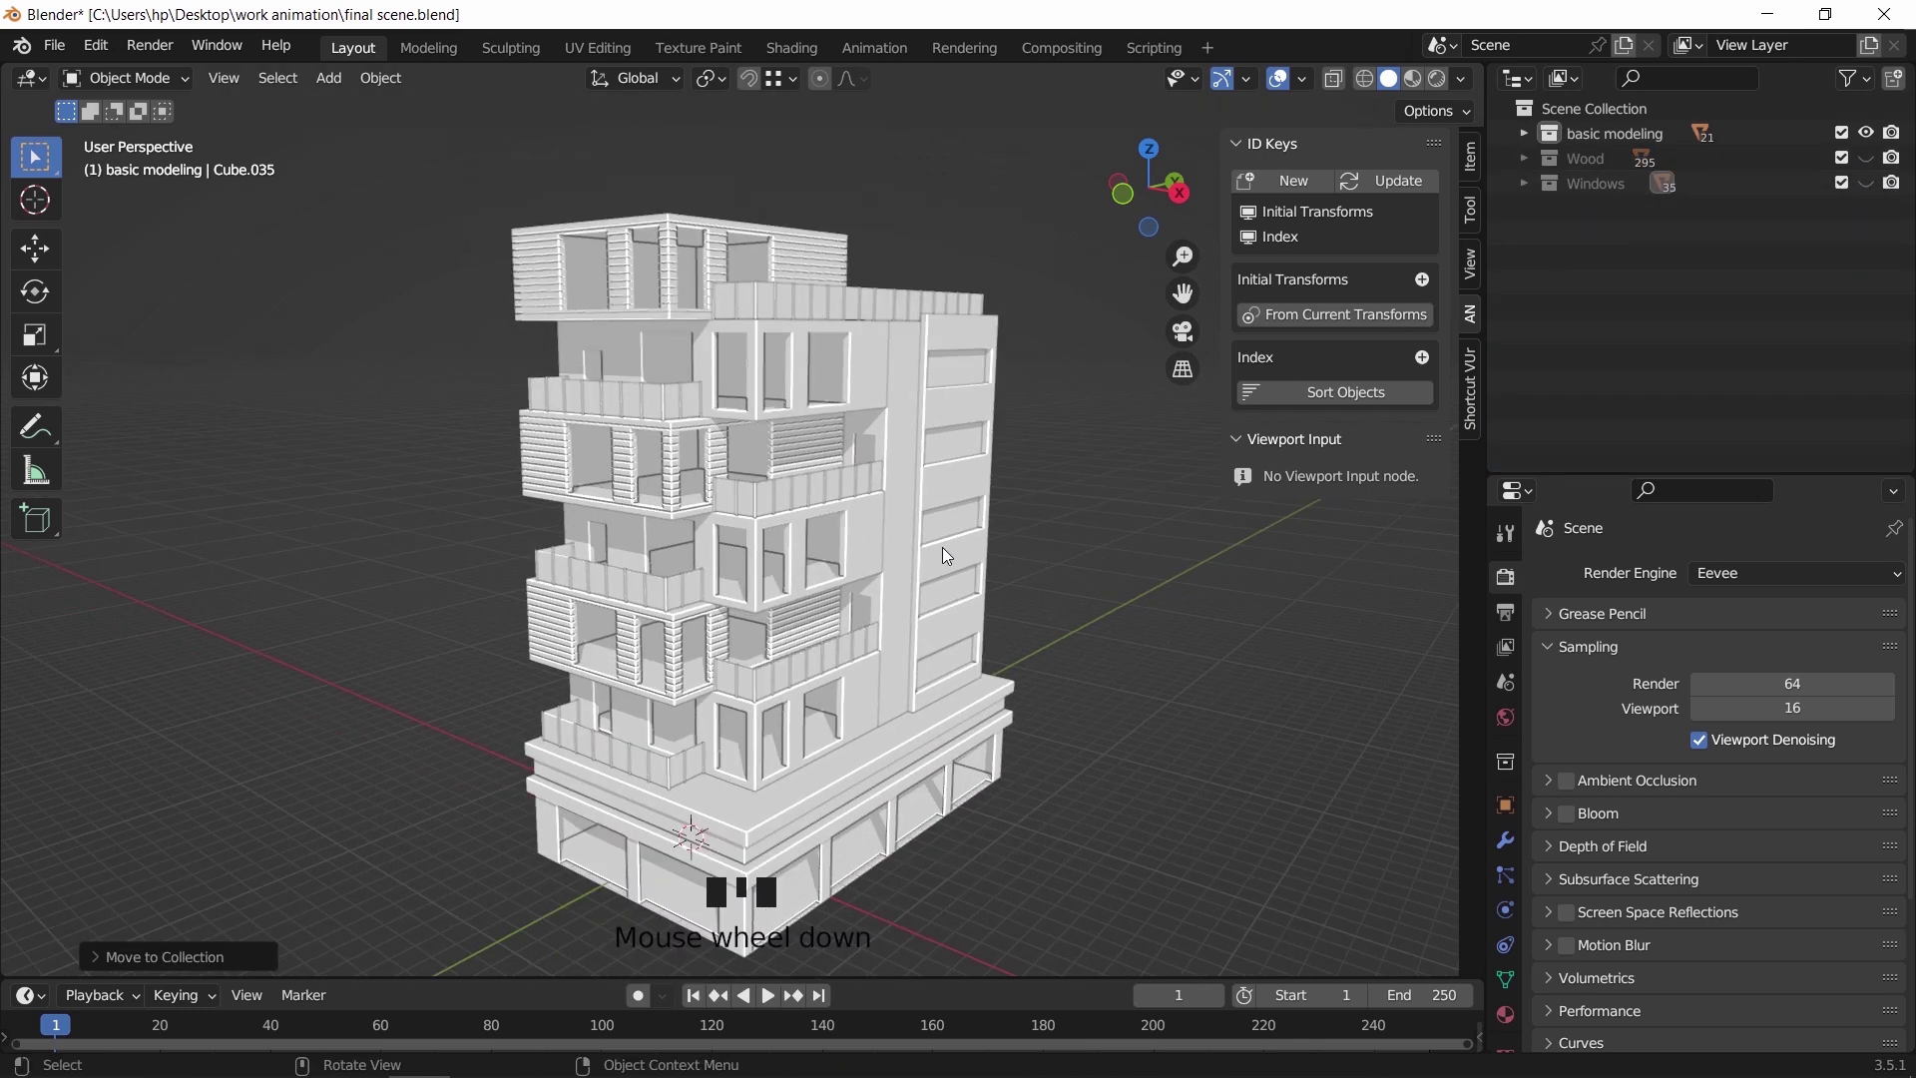
{"action": "middle_click_drag", "start_coordinate": [942, 547], "coordinate": [912, 445]}
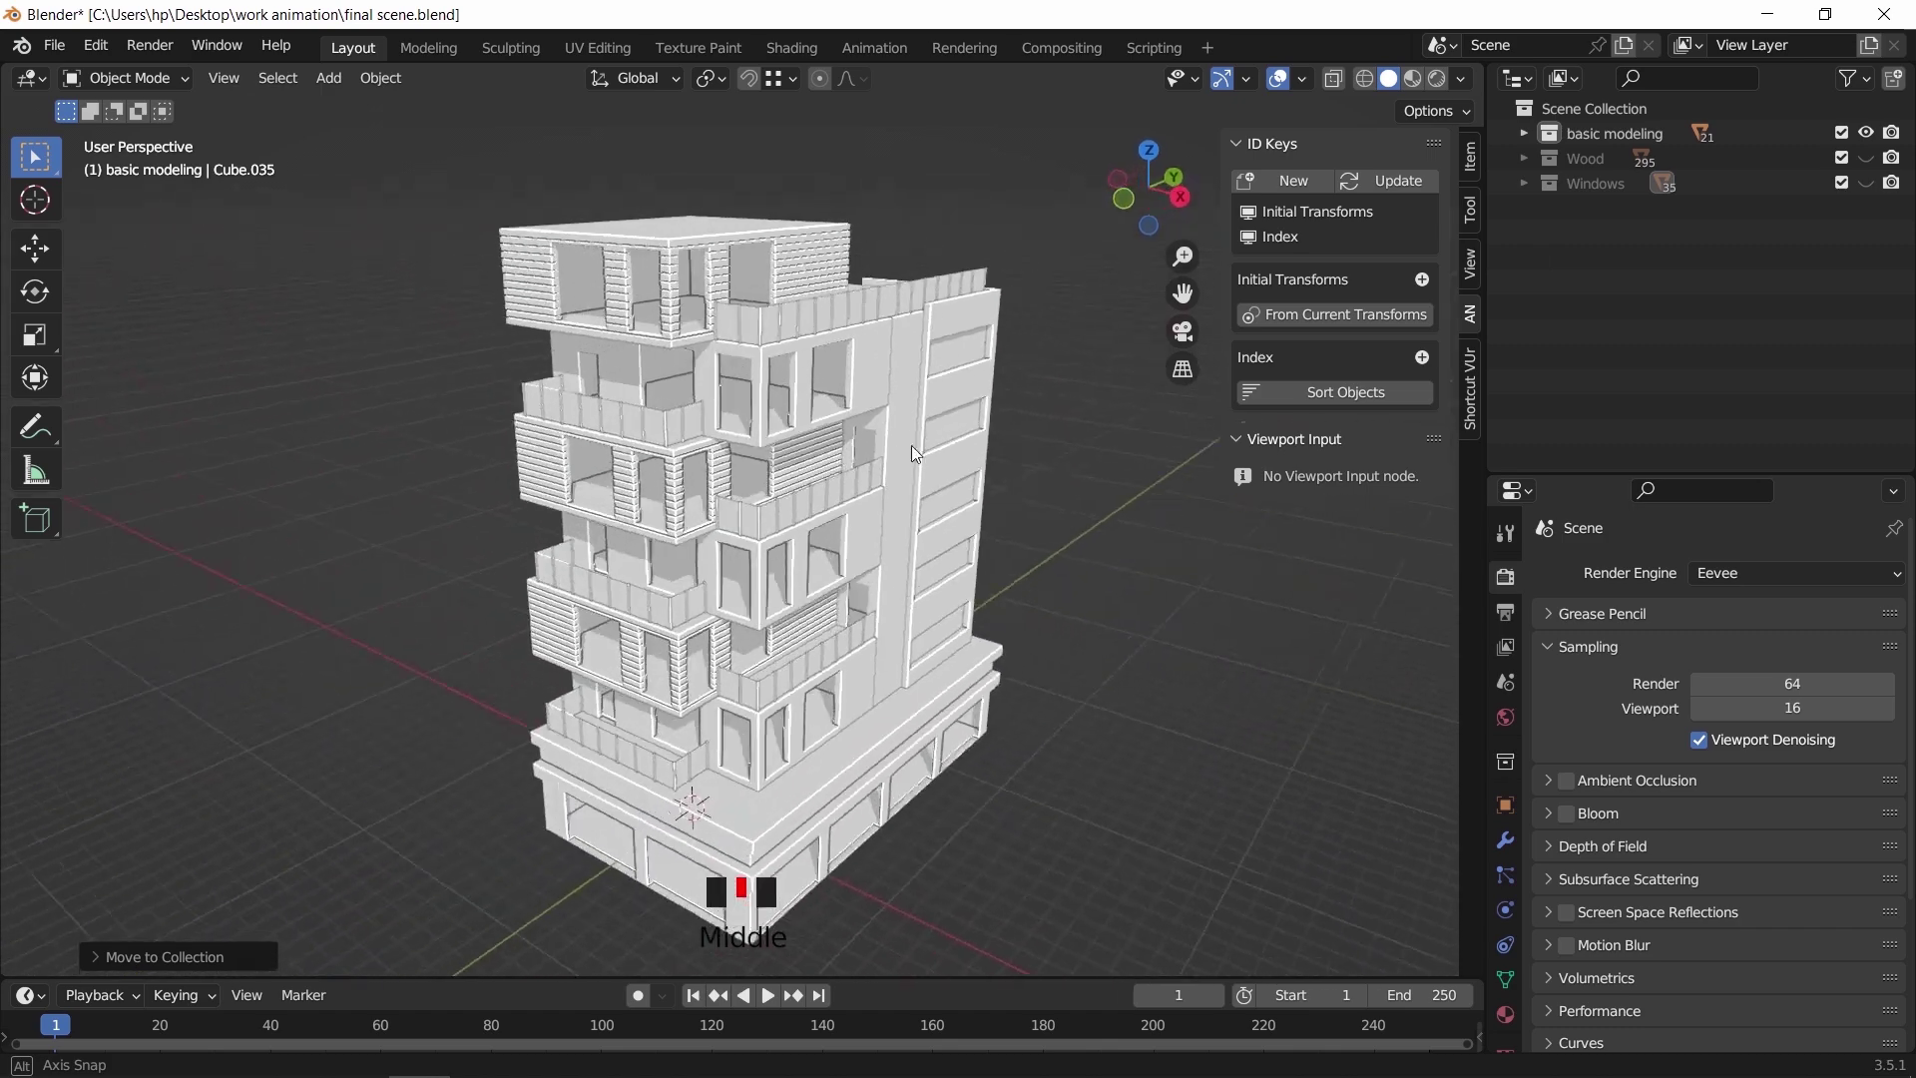
{"action": "scroll", "coordinate": [810, 263], "scroll_direction": "up", "scroll_amount": 4}
{"action": "left_click", "coordinate": [766, 353]}
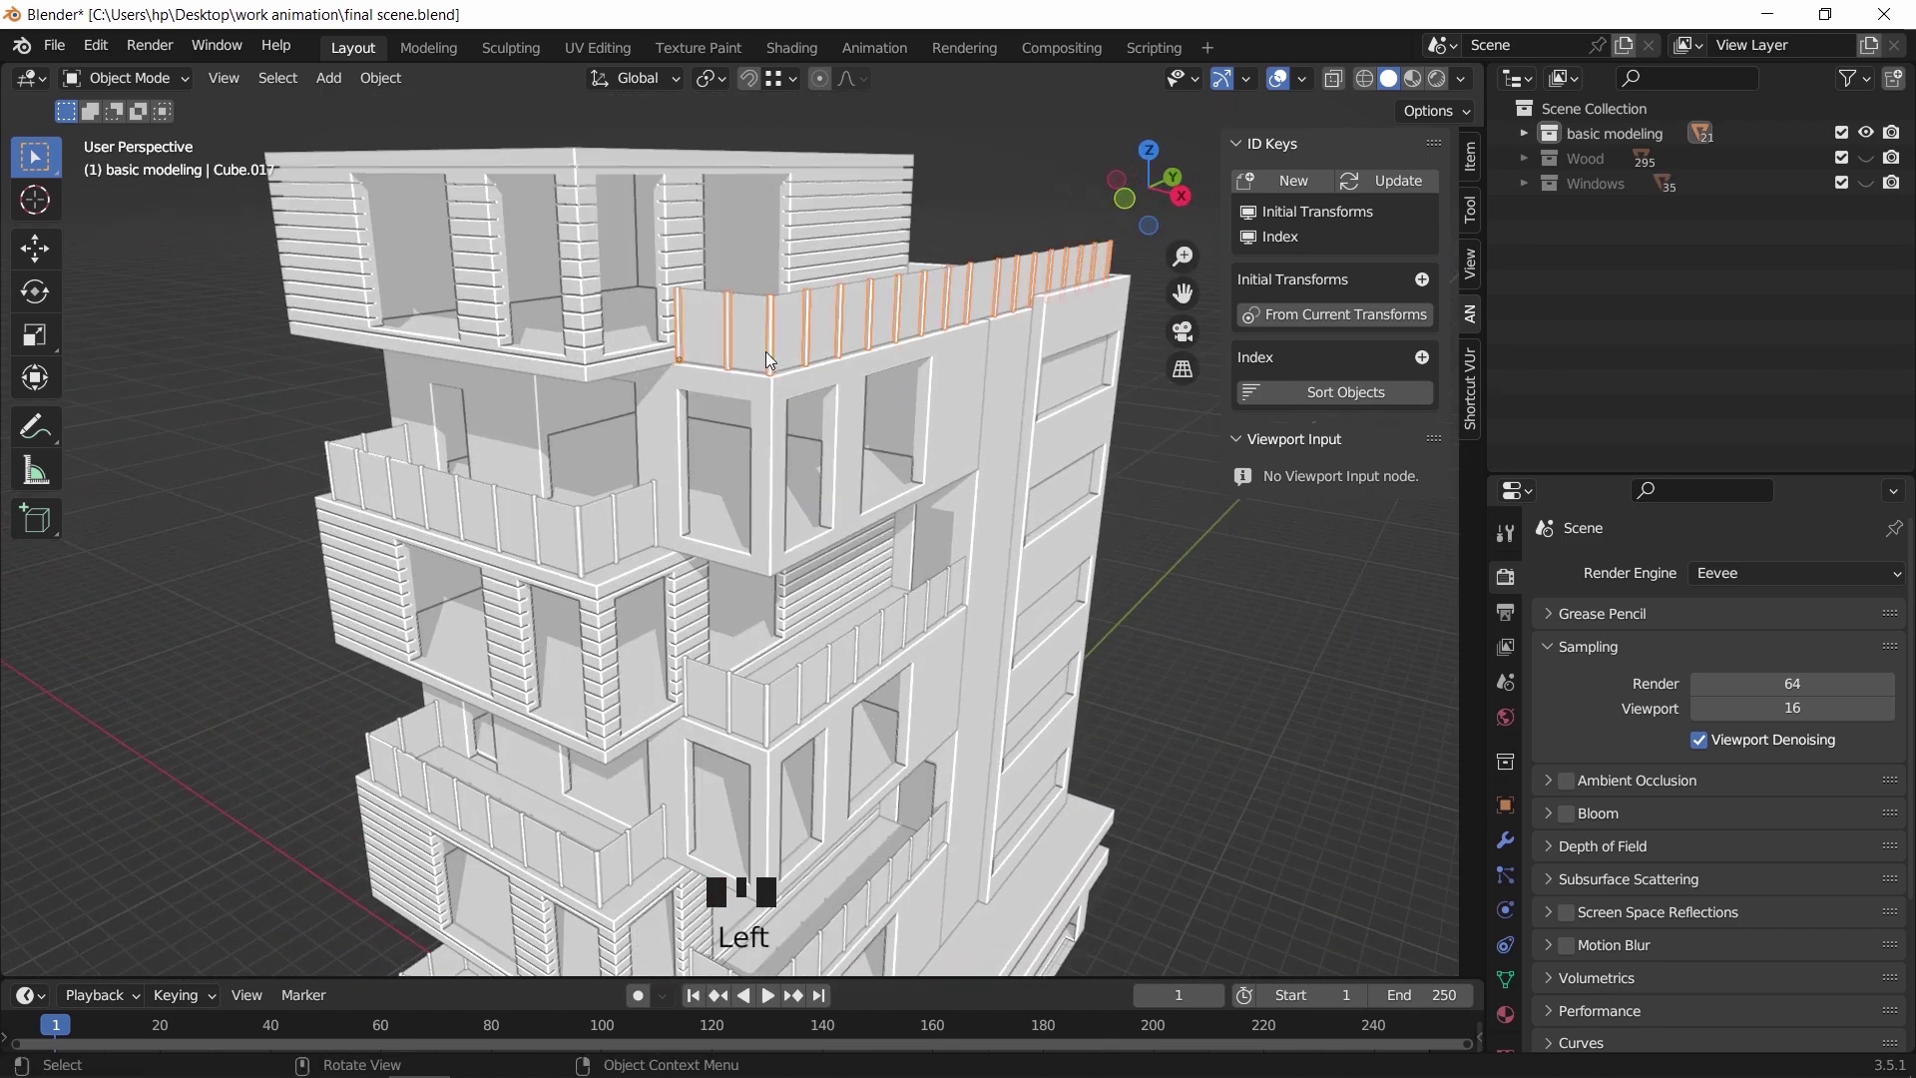
{"action": "left_click", "coordinate": [387, 489], "text": "shift"}
{"action": "middle_click_drag", "start_coordinate": [388, 489], "coordinate": [357, 334], "text": "shift"}
{"action": "left_click", "coordinate": [768, 474], "text": "shift"}
{"action": "left_click", "coordinate": [598, 693], "text": "shift"}
{"action": "left_click", "coordinate": [737, 807], "text": "shift"}
{"action": "middle_click_drag", "start_coordinate": [737, 807], "coordinate": [607, 704], "text": "shift"}
{"action": "left_click", "coordinate": [606, 704], "text": "shift"}
{"action": "scroll", "coordinate": [777, 623], "scroll_direction": "up", "scroll_amount": 2, "text": "shift"}
{"action": "scroll", "coordinate": [786, 539], "scroll_direction": "down", "scroll_amount": 3}
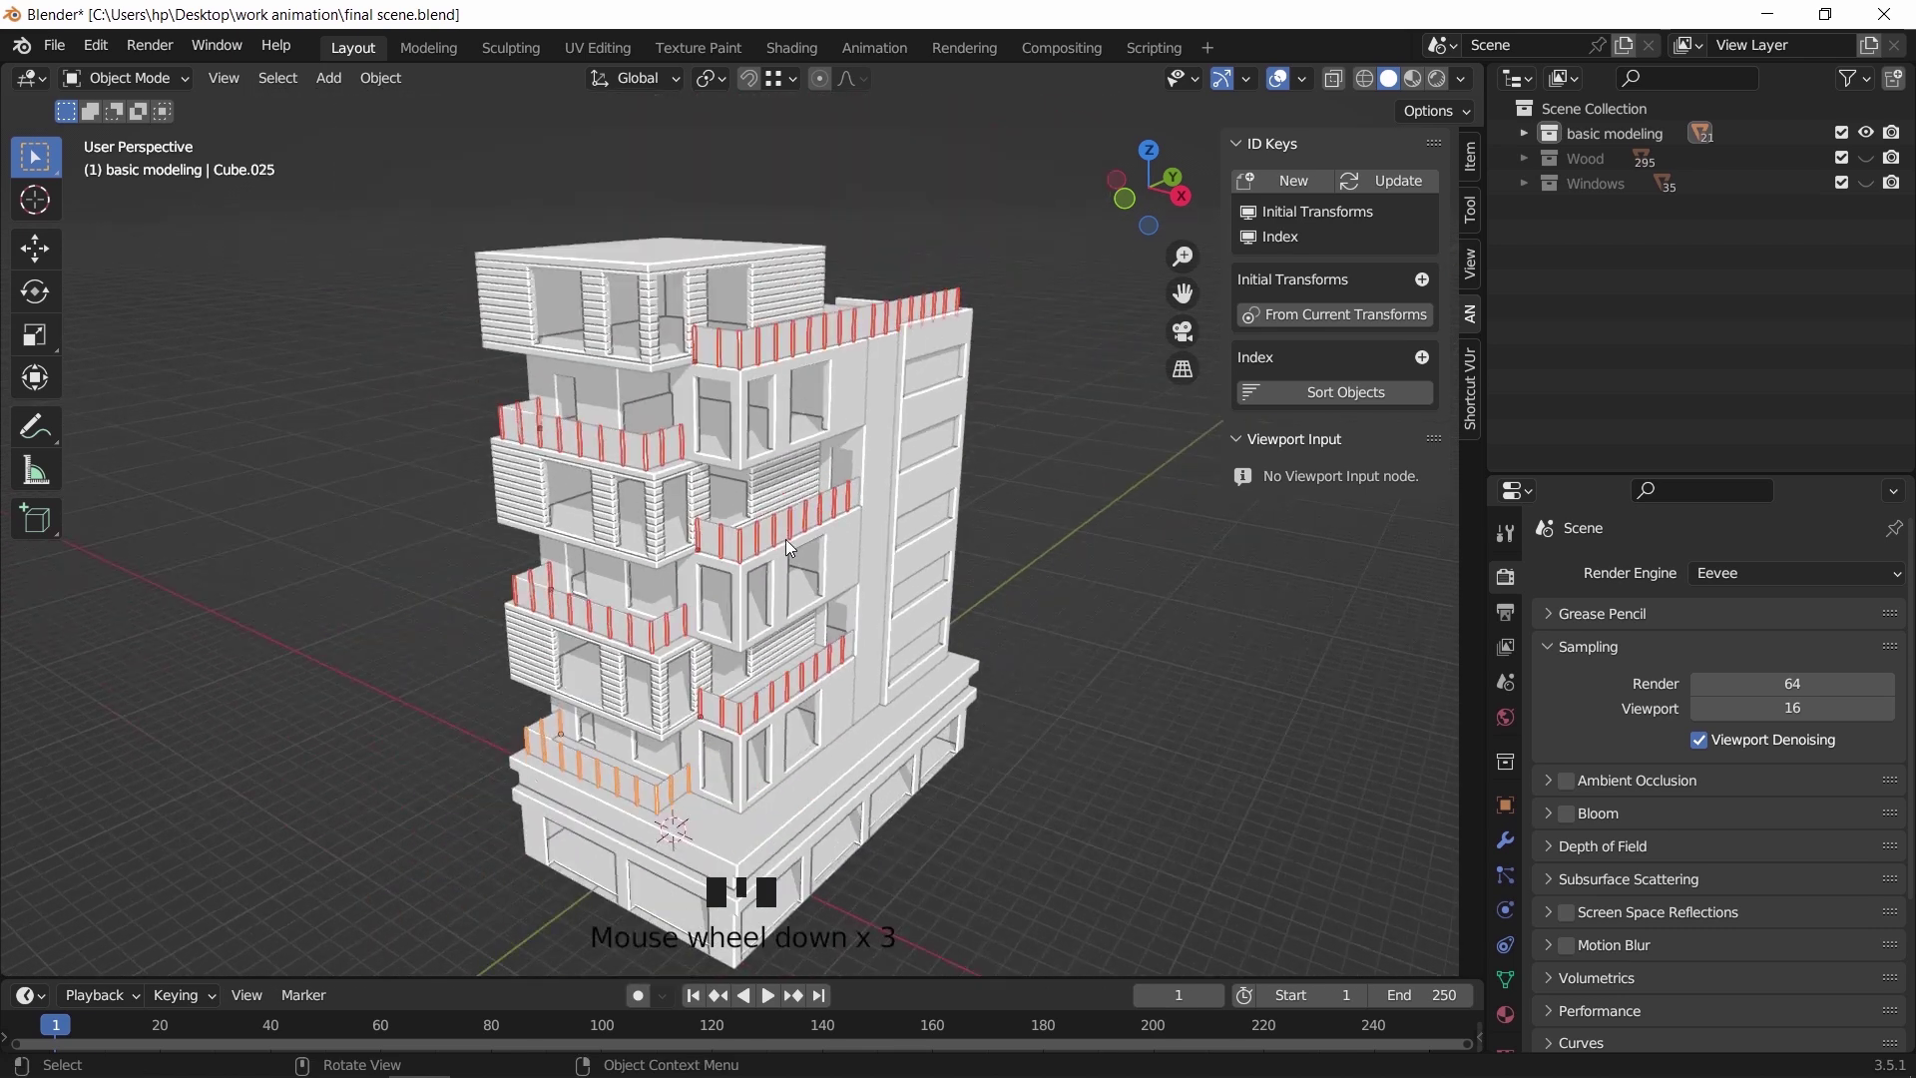
{"action": "scroll", "coordinate": [788, 538], "scroll_direction": "up", "scroll_amount": 1}
Isolate the railings and separate them by loose parts into individual bars
{"action": "key", "text": "Tab"}
{"action": "key", "text": "a"}
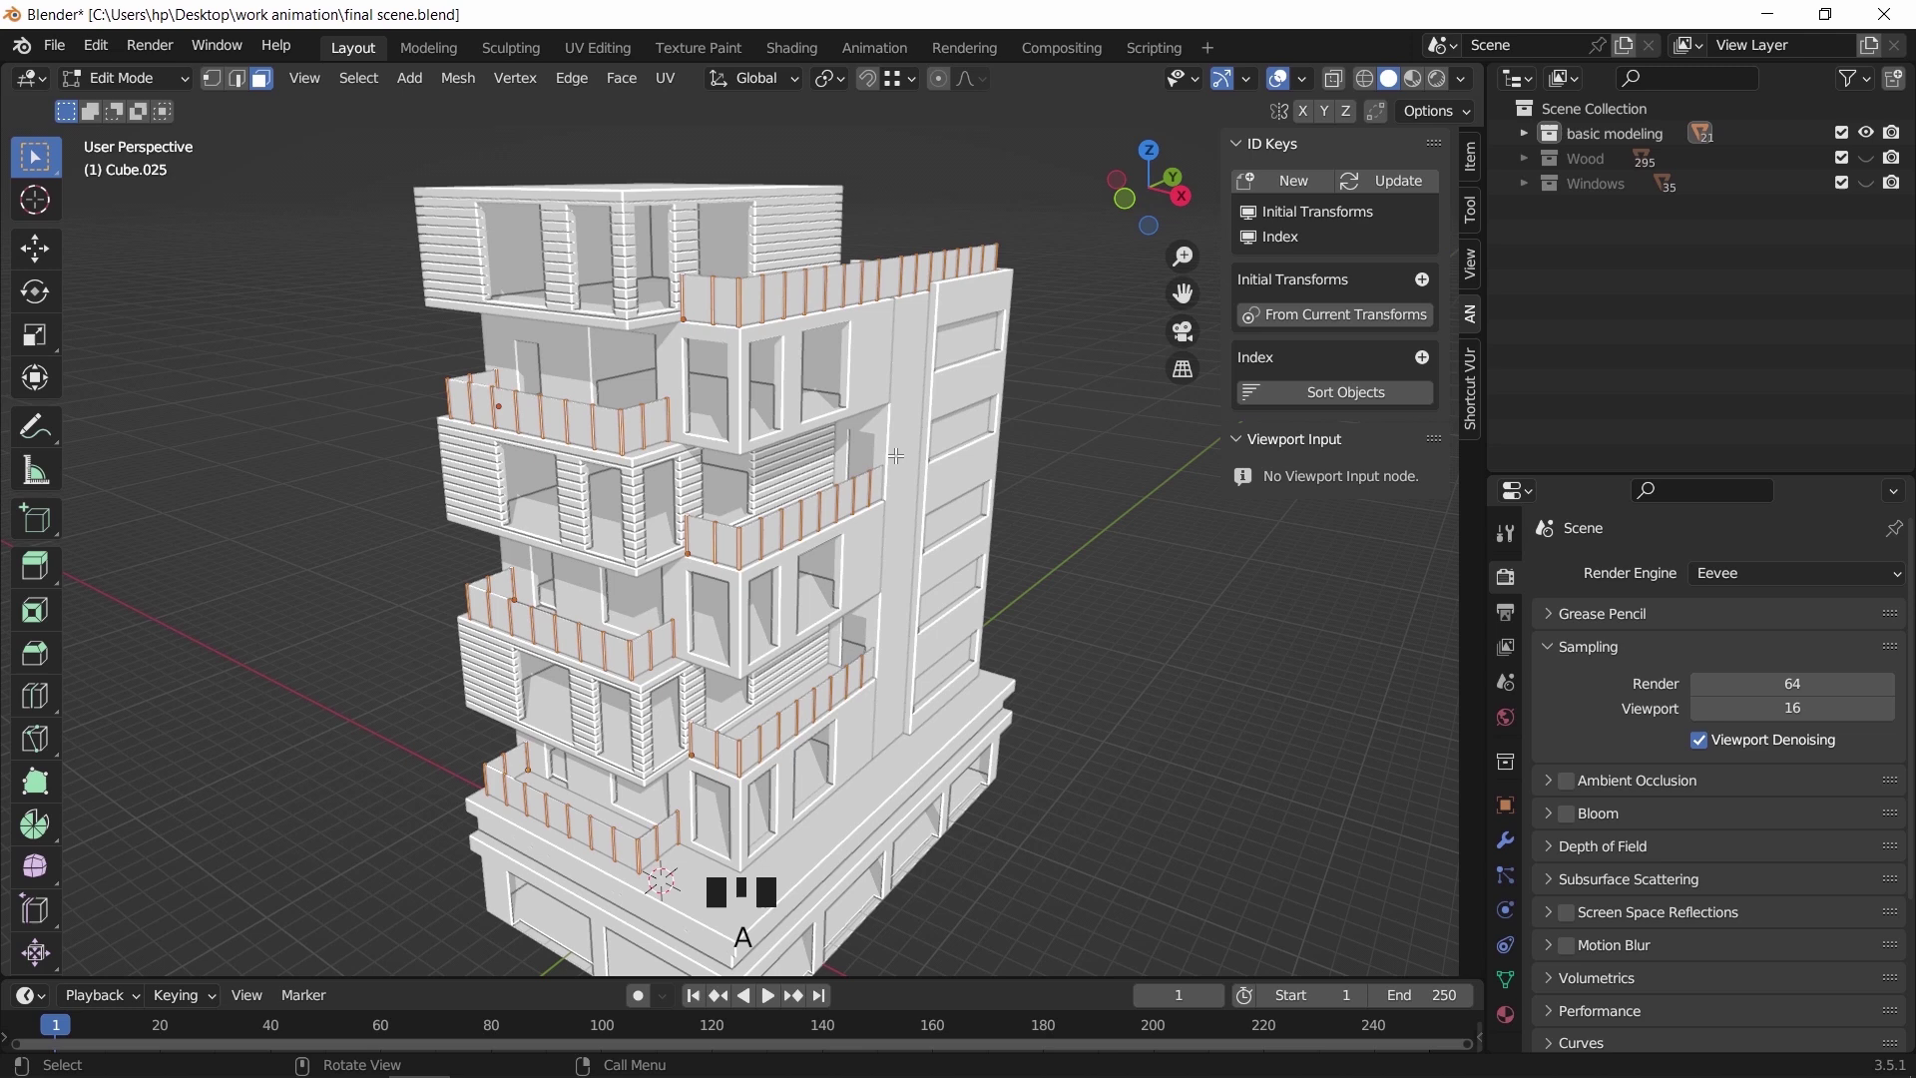
{"action": "key", "text": "Tab"}
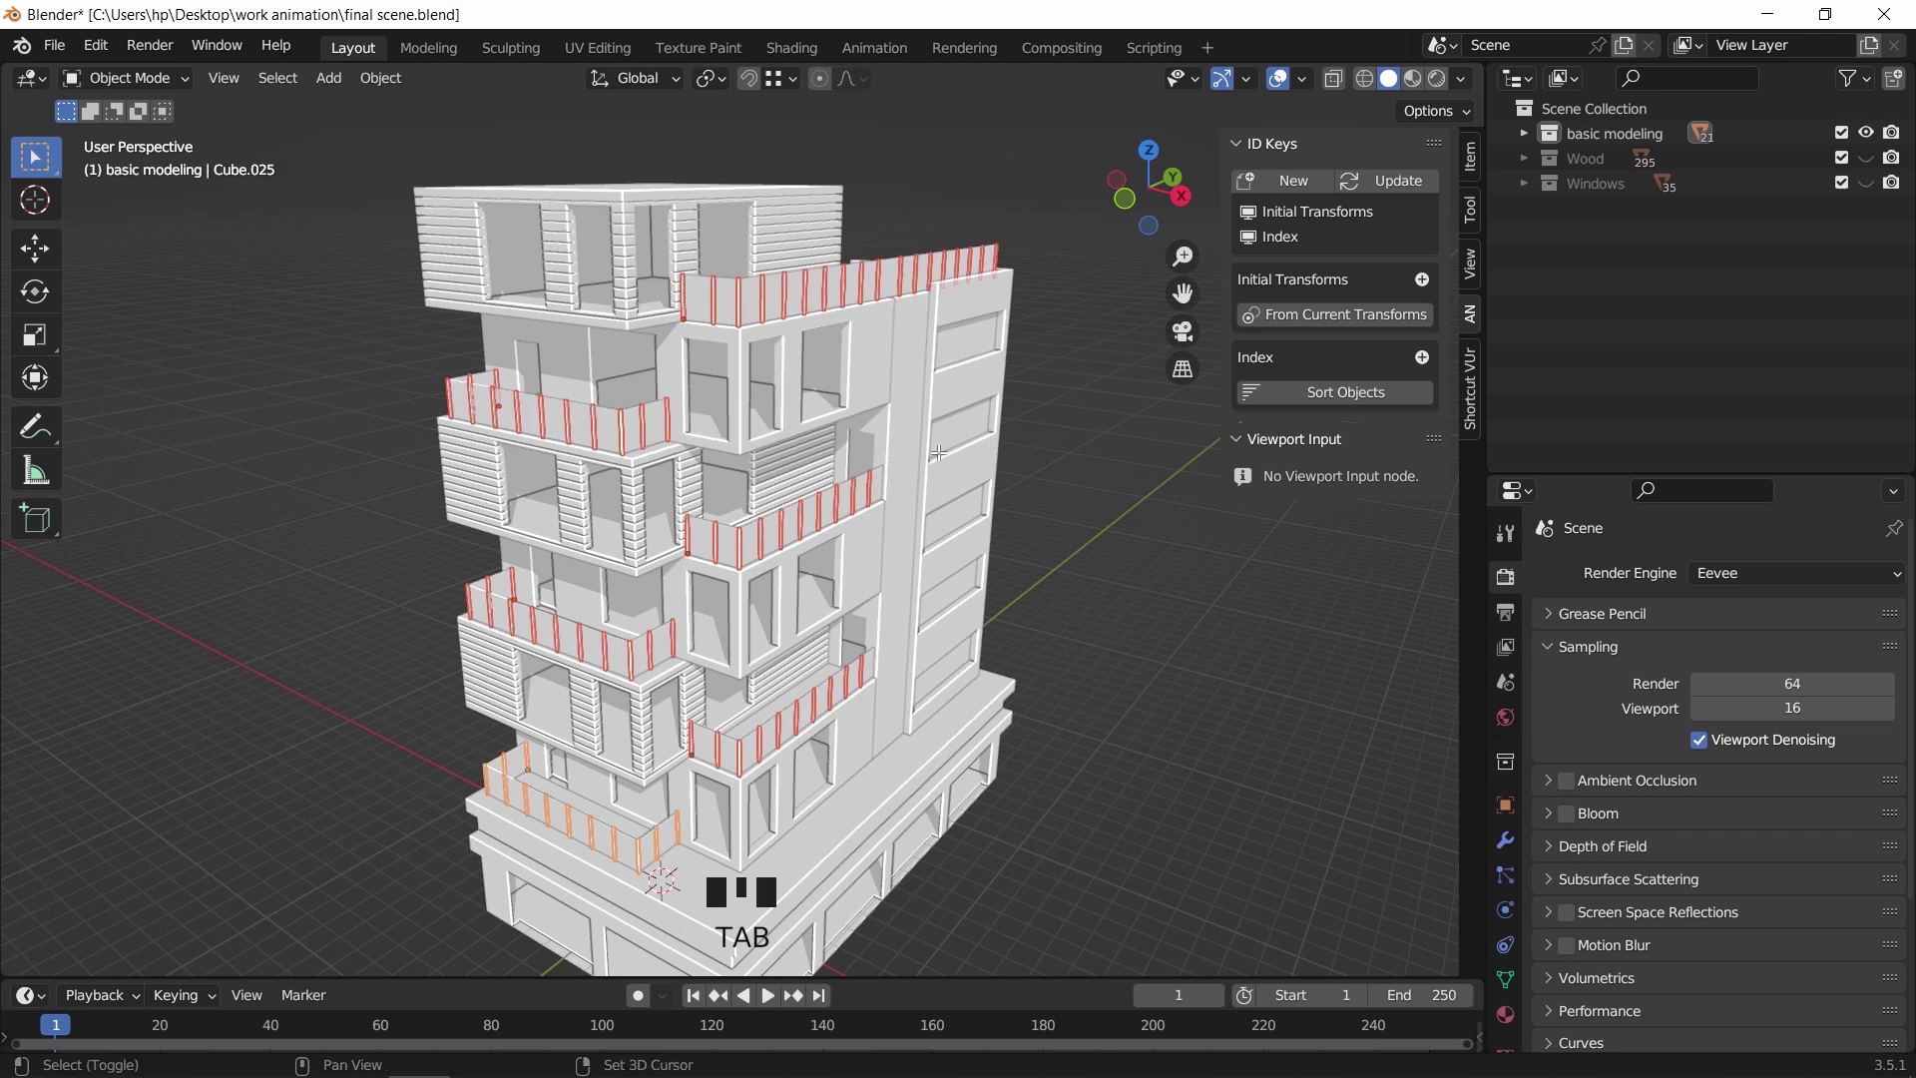
{"action": "key", "text": "shift+h"}
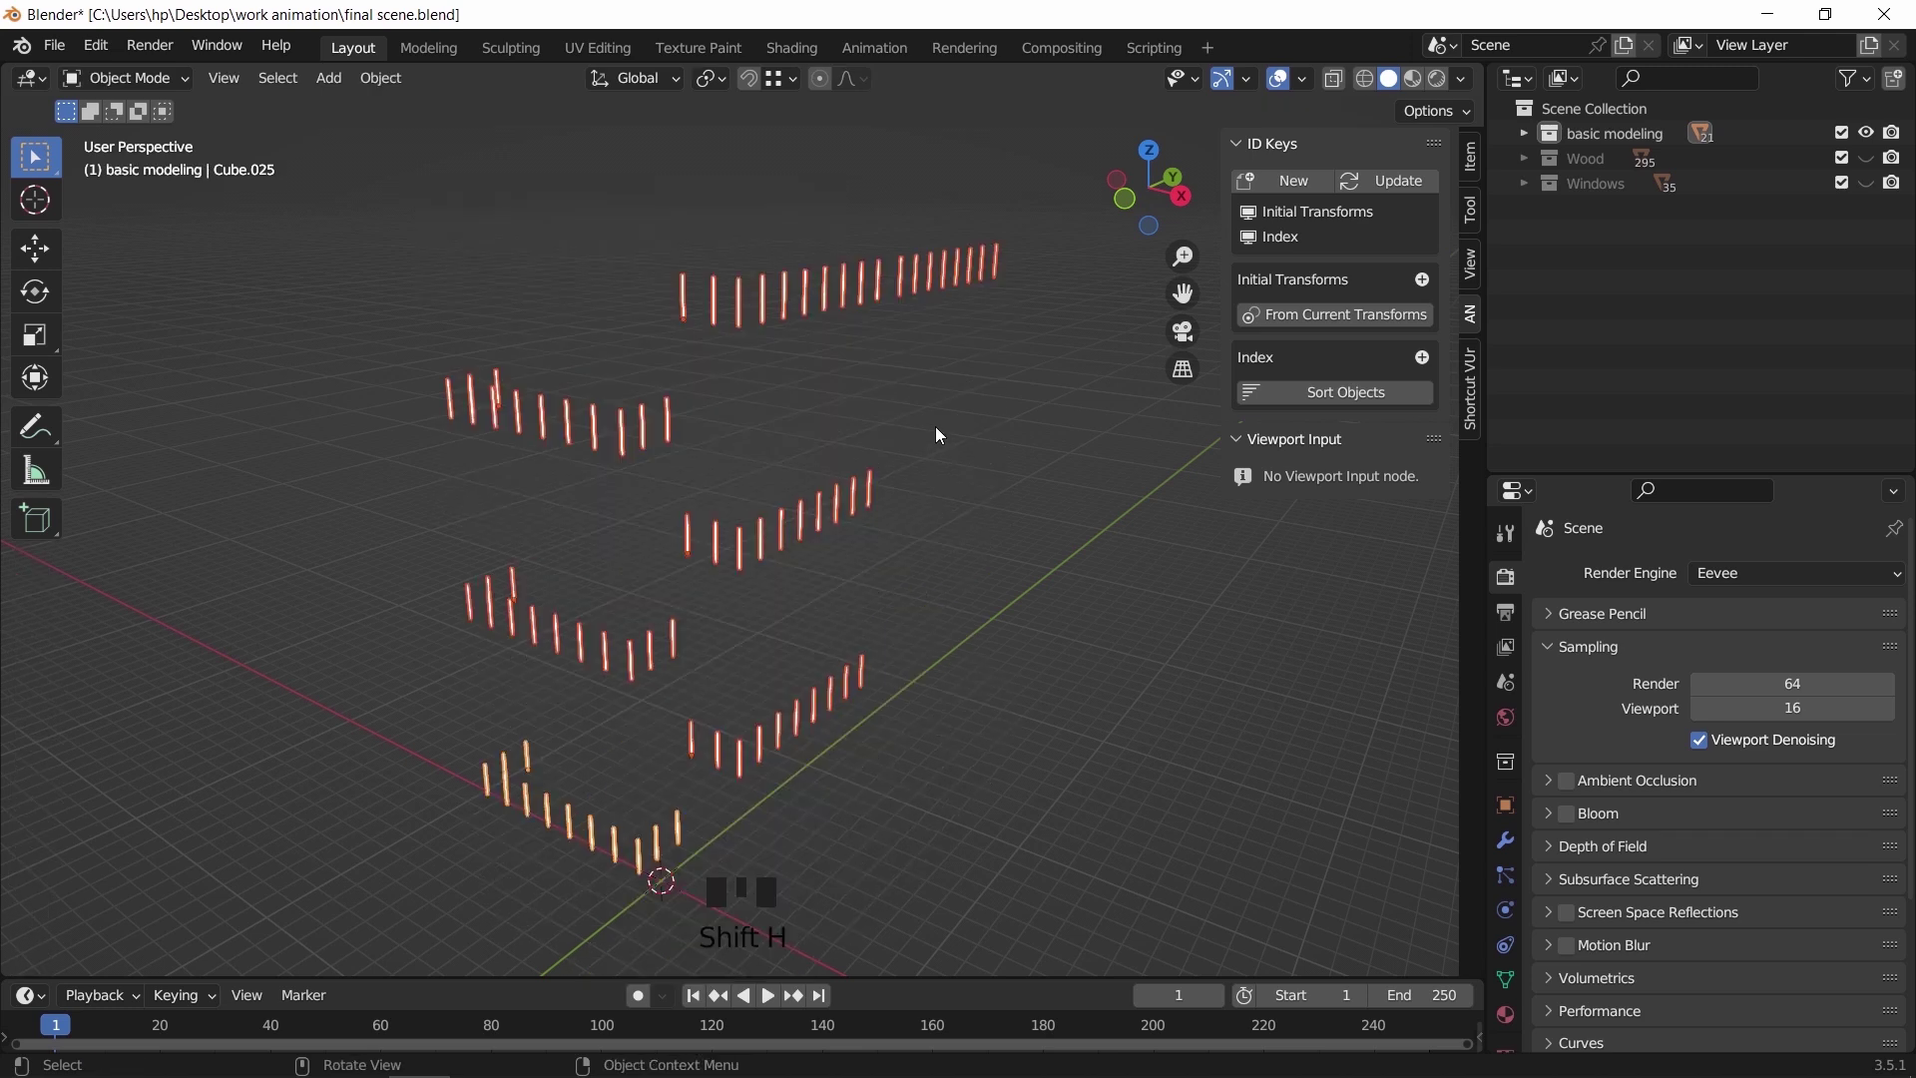
{"action": "key", "text": "Tab"}
{"action": "key", "text": "a"}
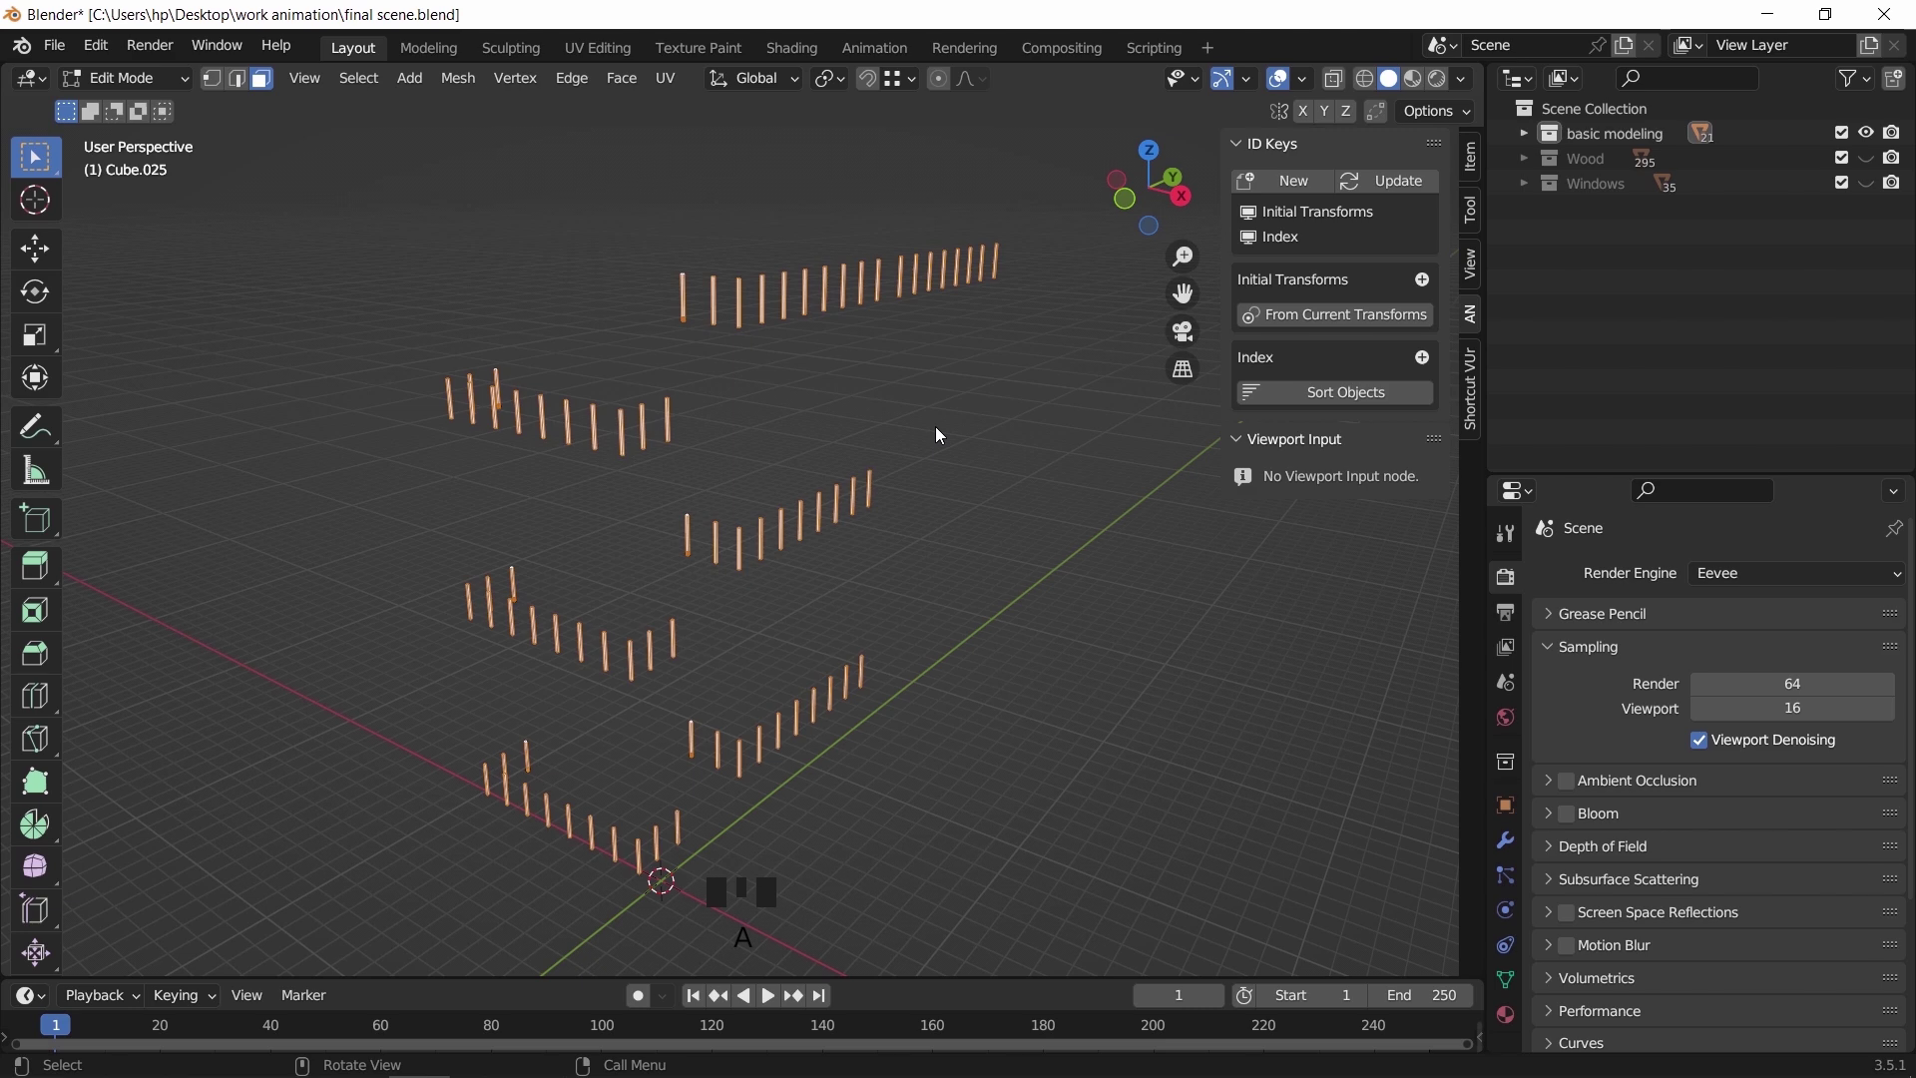
{"action": "key", "text": "p"}
{"action": "left_click", "coordinate": [936, 427]}
{"action": "key", "text": "Tab"}
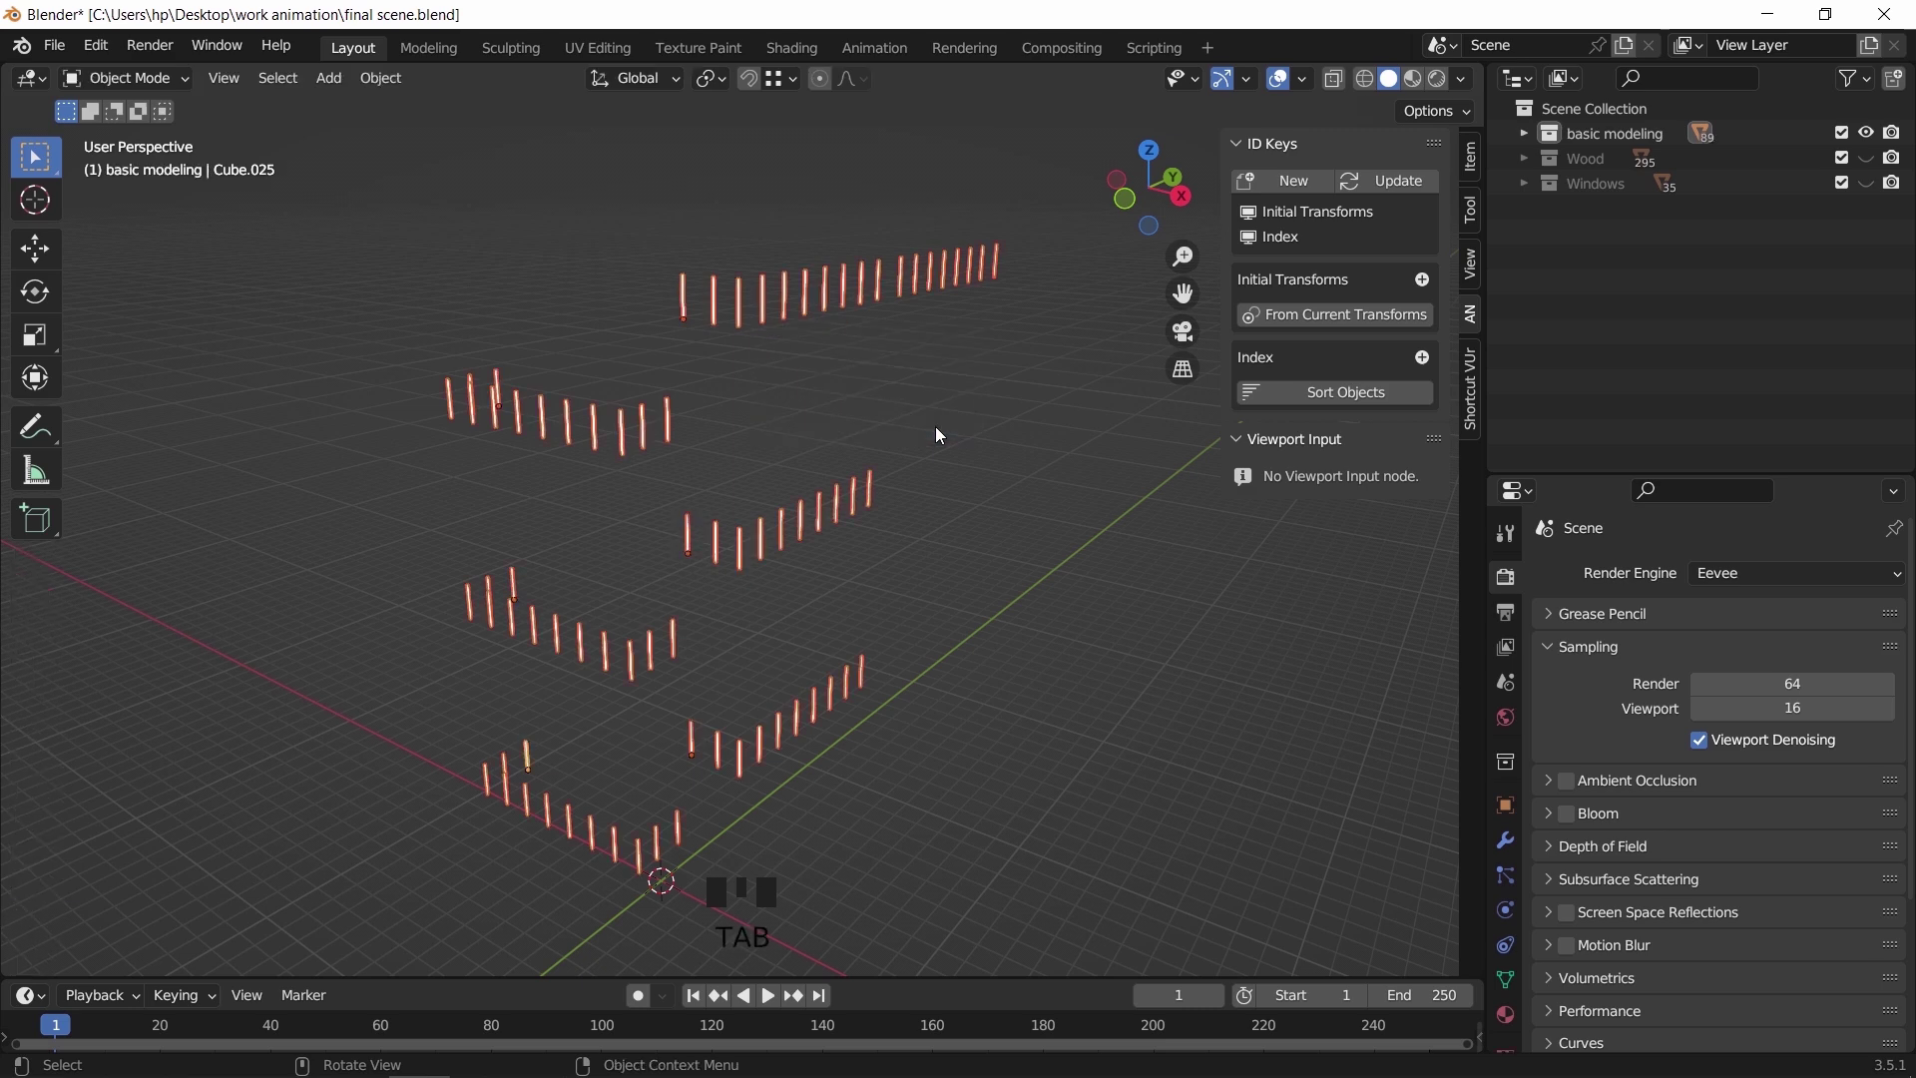
Apply all transforms to the railing bars and set origins to Center of Mass (Surface)
{"action": "key", "text": "ctrl+a"}
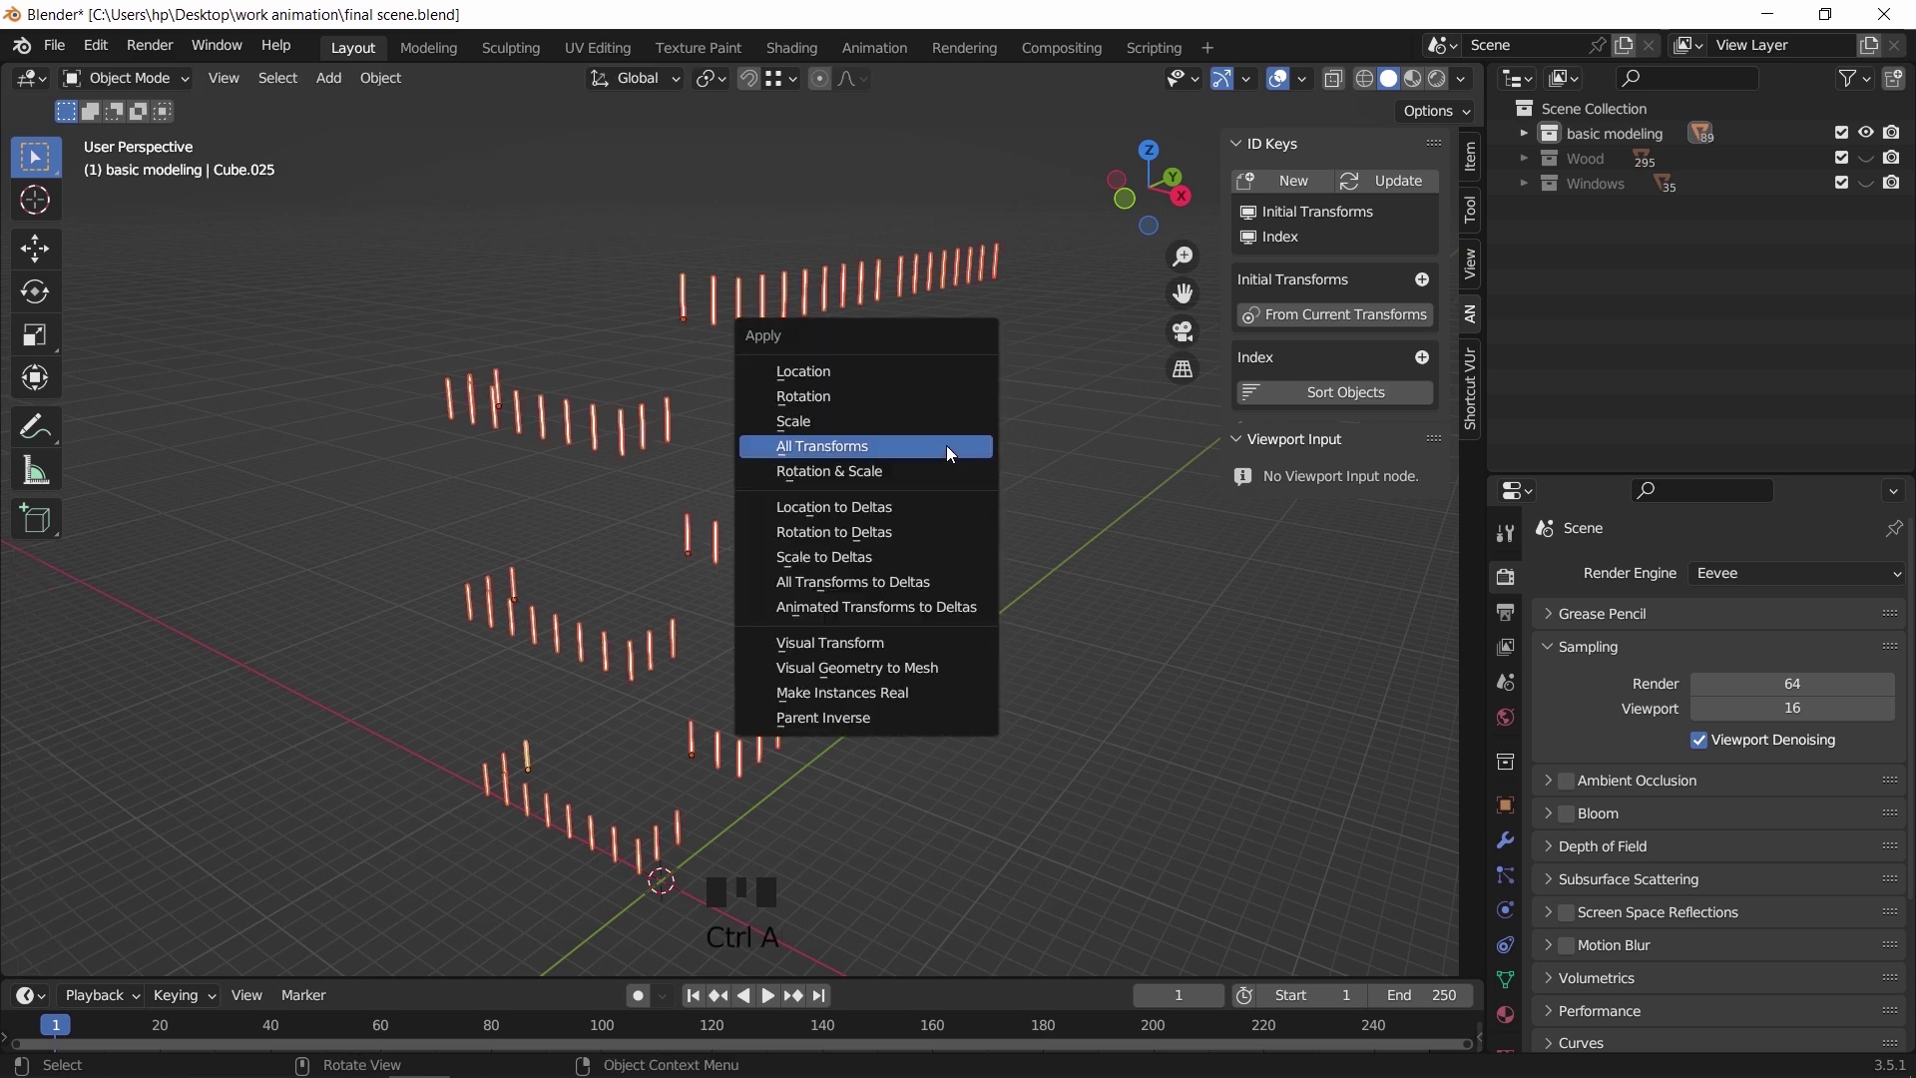
{"action": "left_click", "coordinate": [949, 454]}
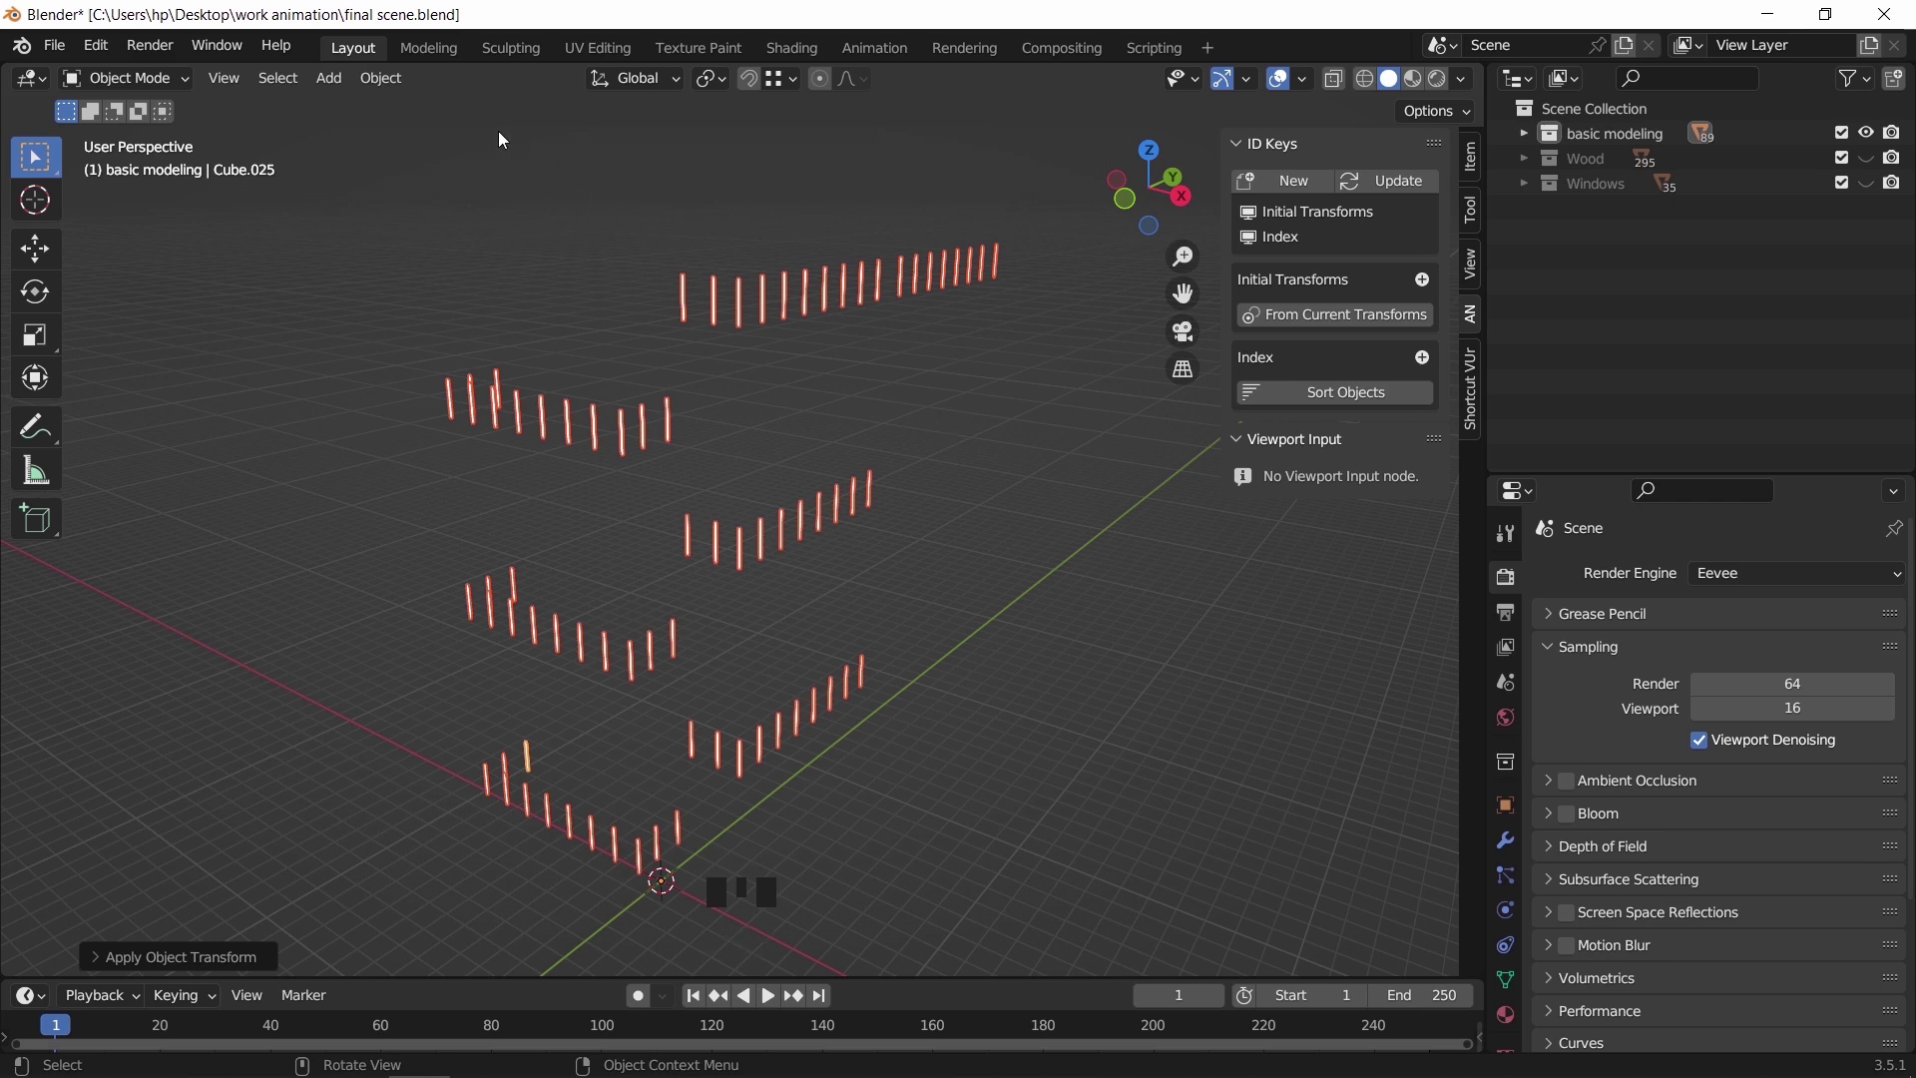
{"action": "left_click", "coordinate": [398, 79]}
{"action": "mouse_move", "coordinate": [465, 136]}
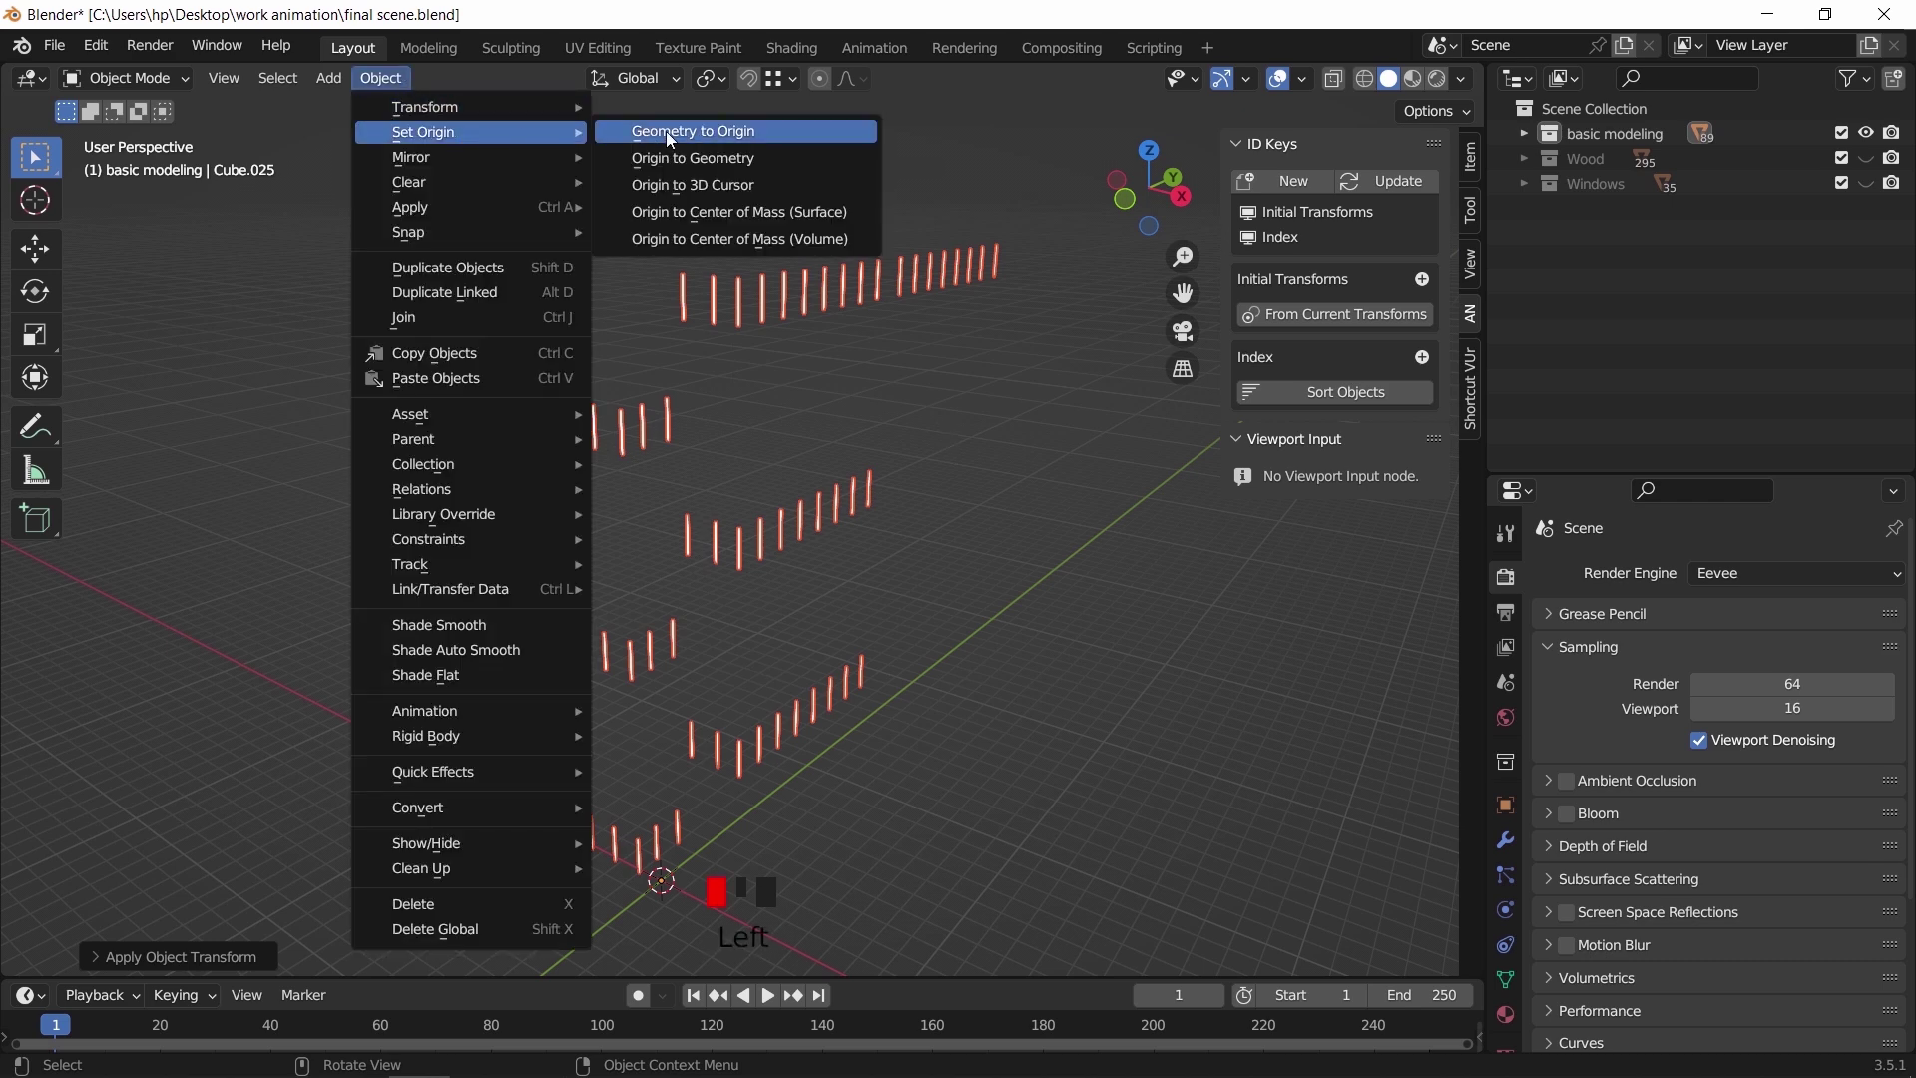
{"action": "left_click", "coordinate": [666, 211]}
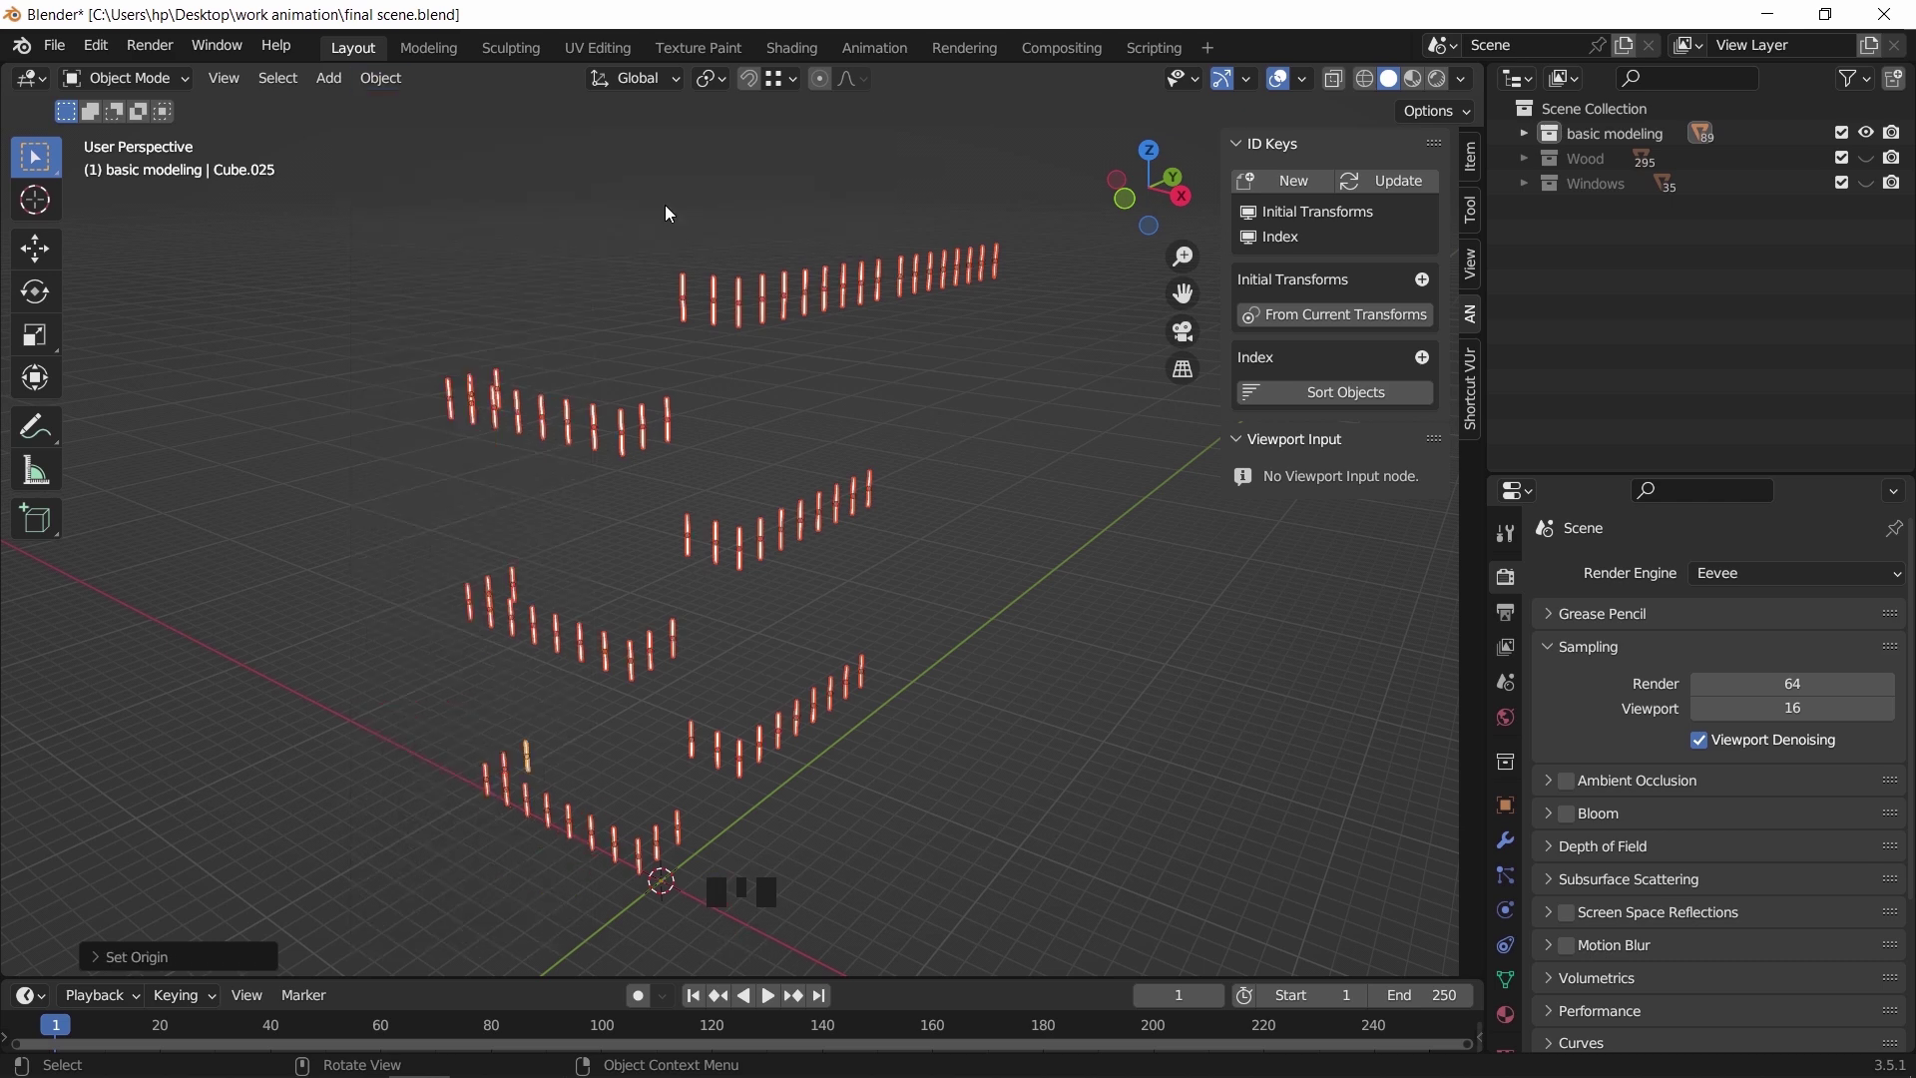
Move the railing bars into a new 'Rail' collection, then unhide the building and deselect
{"action": "right_click", "coordinate": [856, 373]}
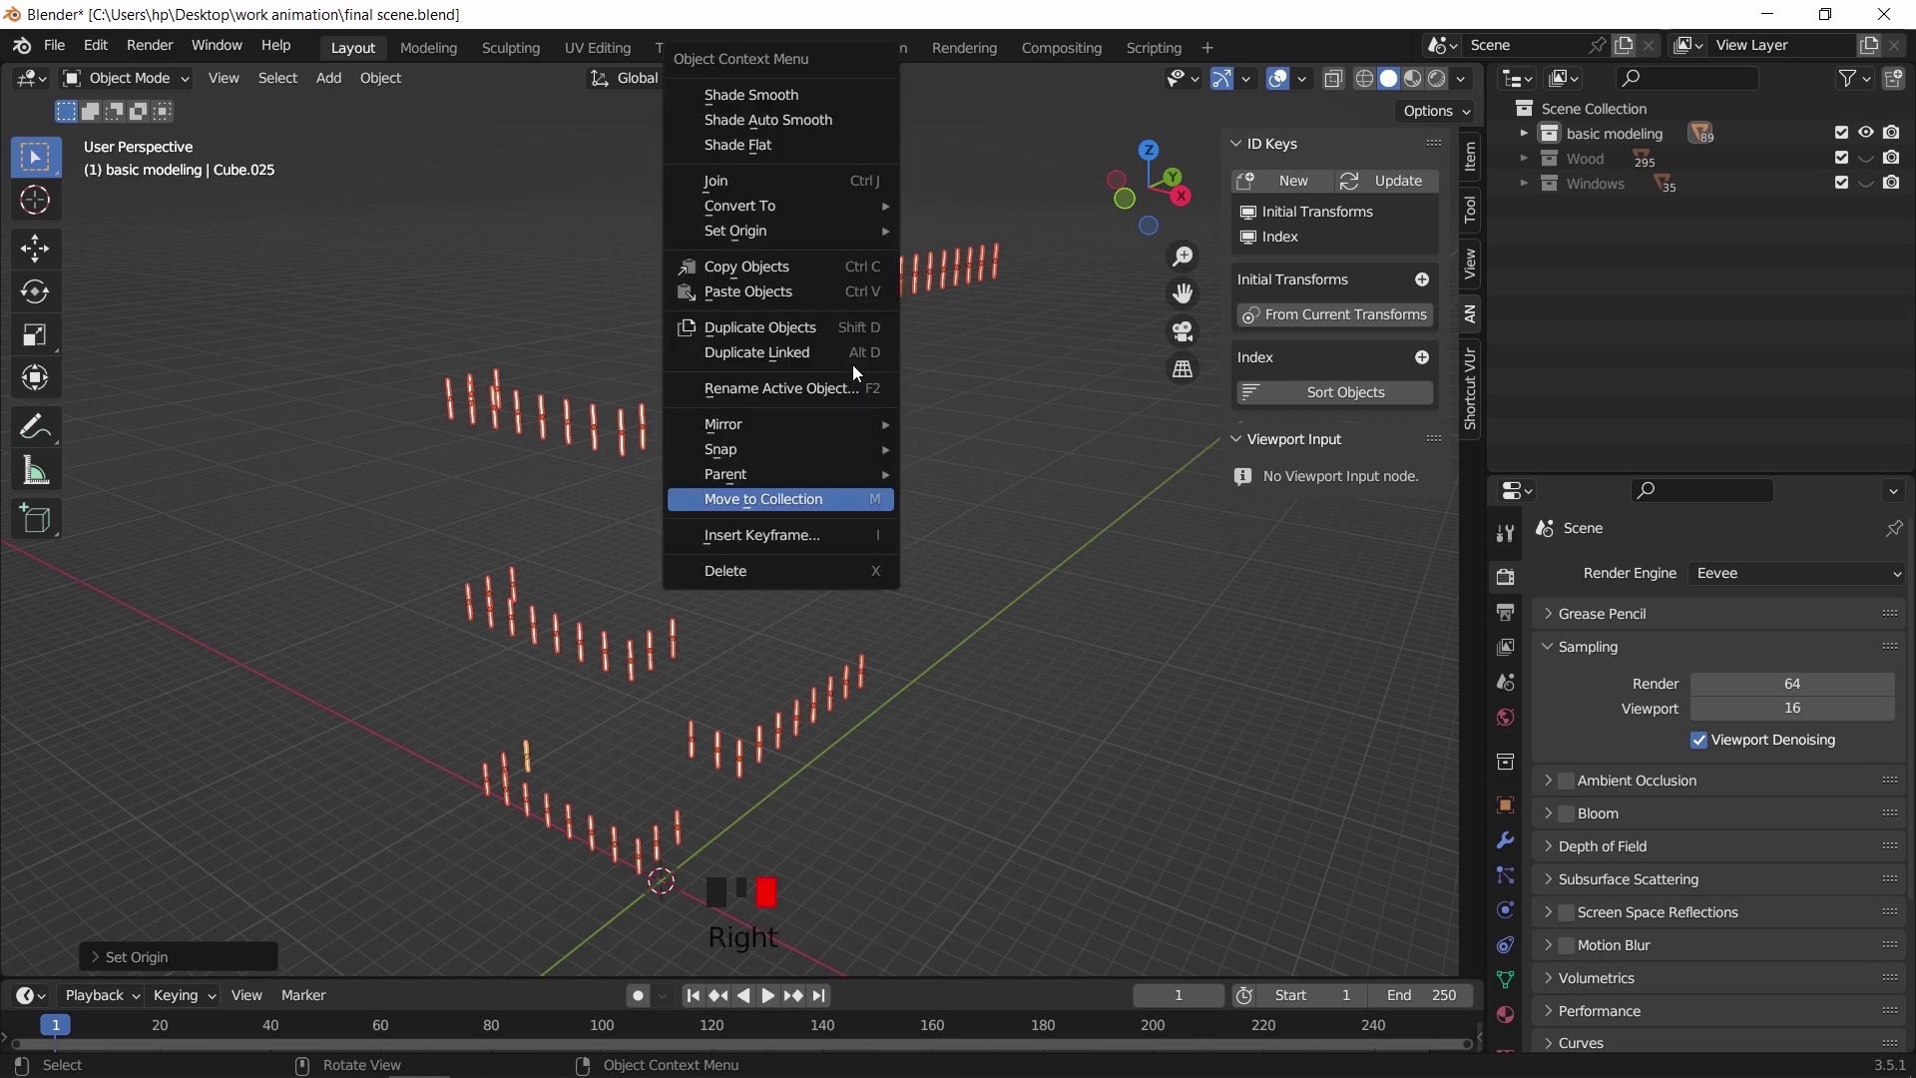
{"action": "left_click", "coordinate": [858, 497]}
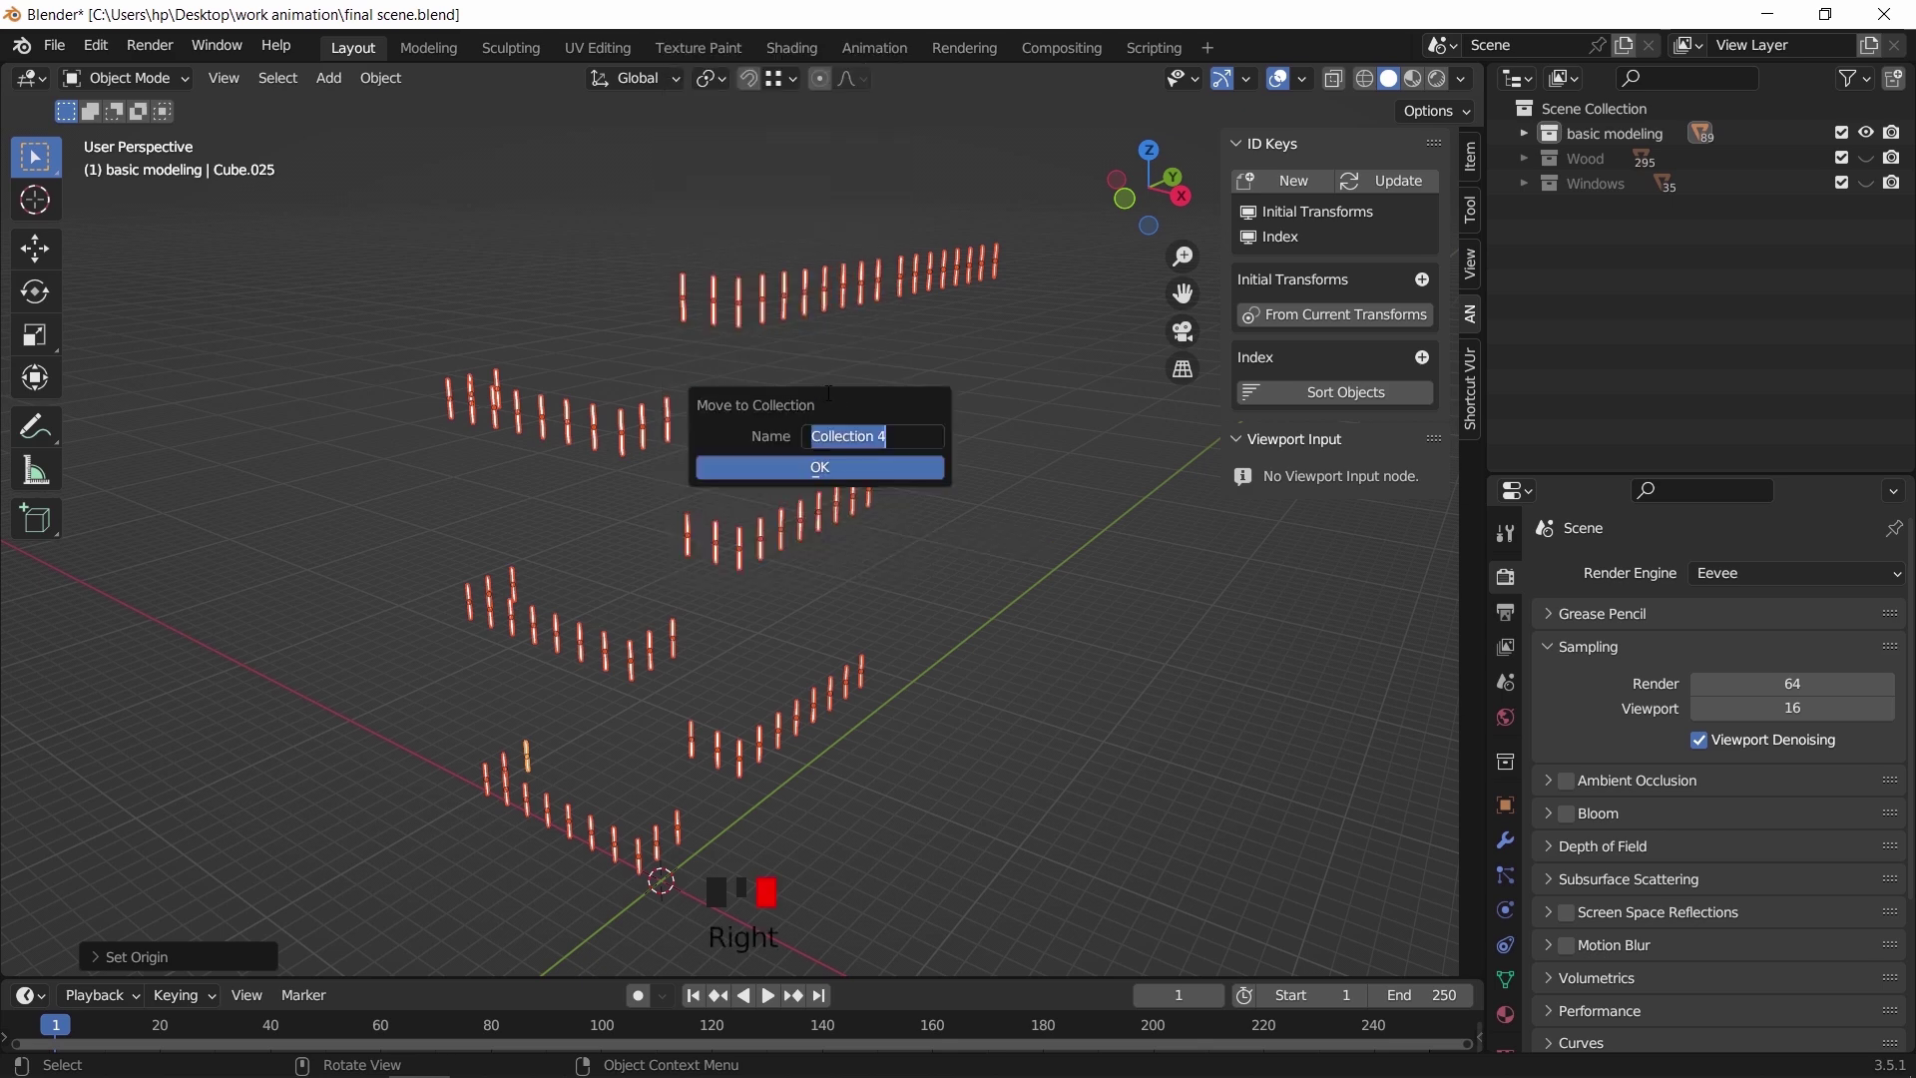
{"action": "type", "text": "Rail"}
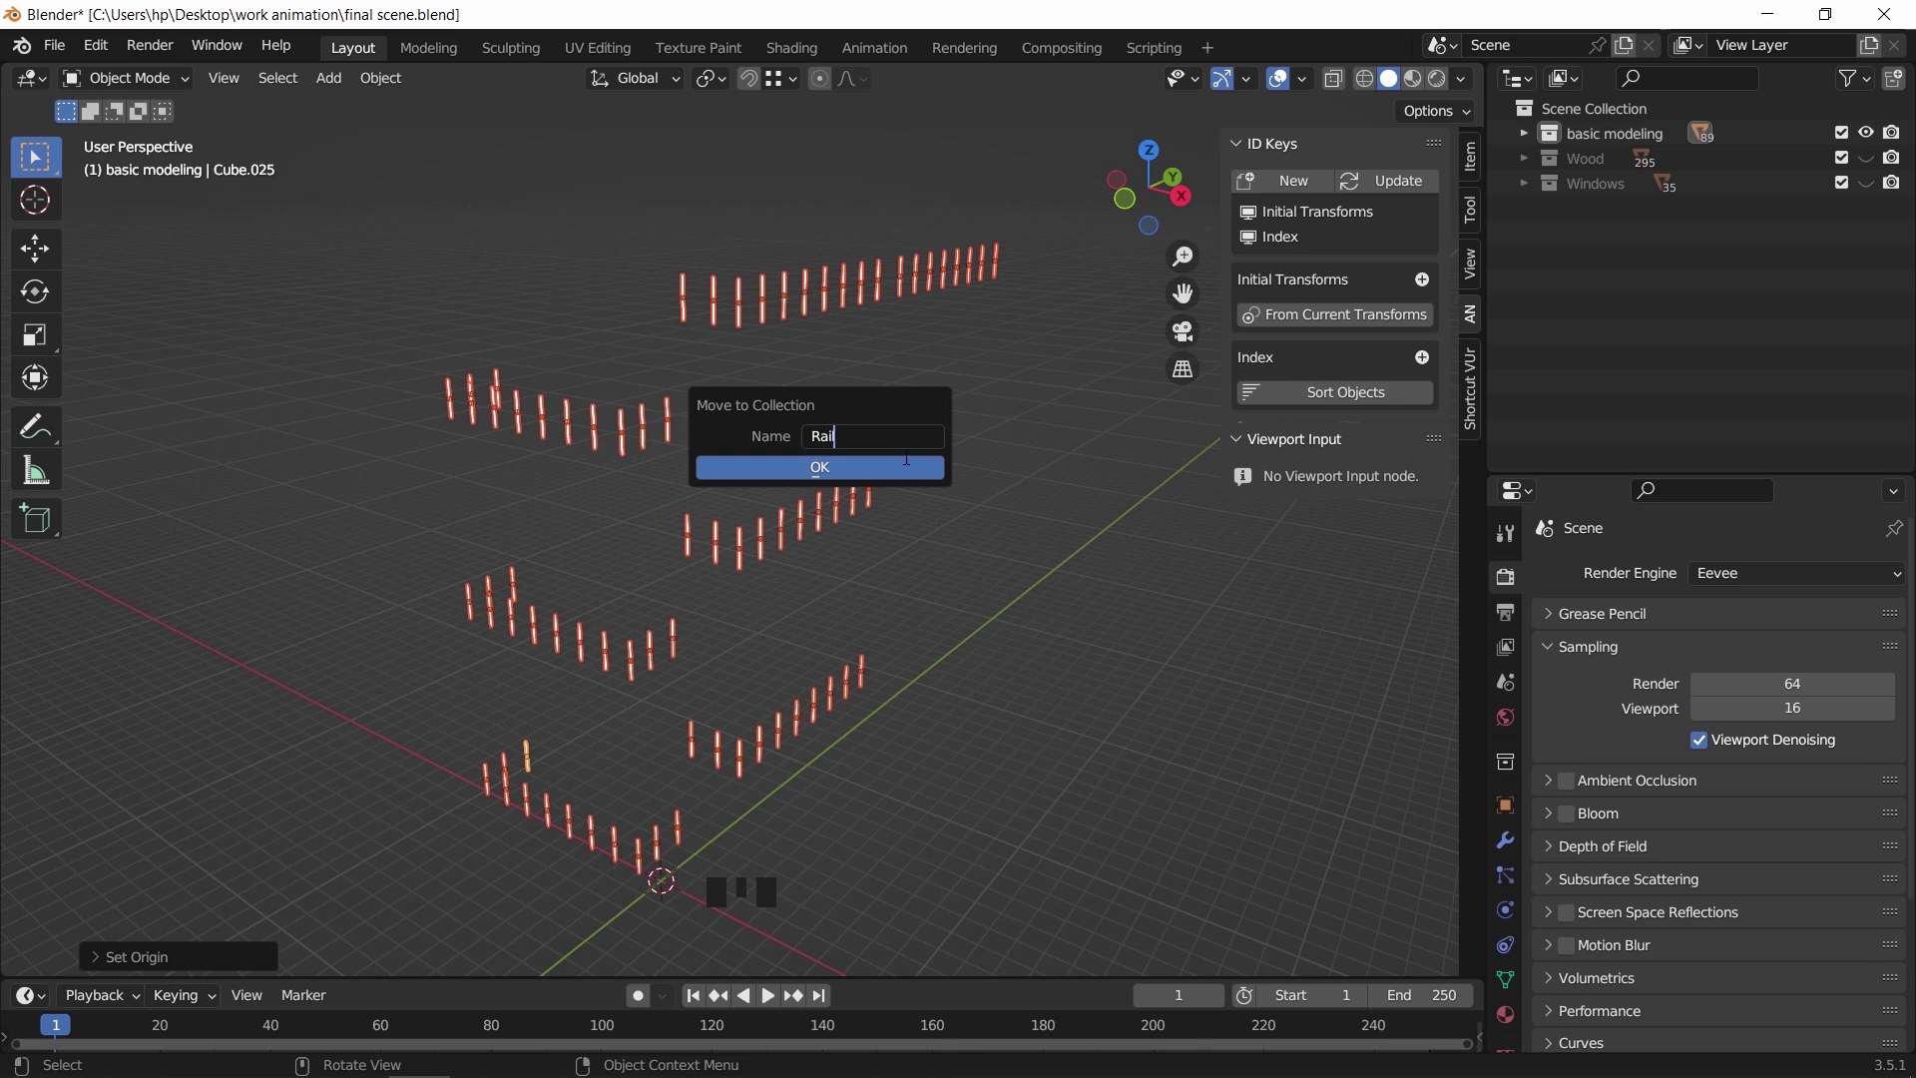
{"action": "left_click", "coordinate": [897, 468]}
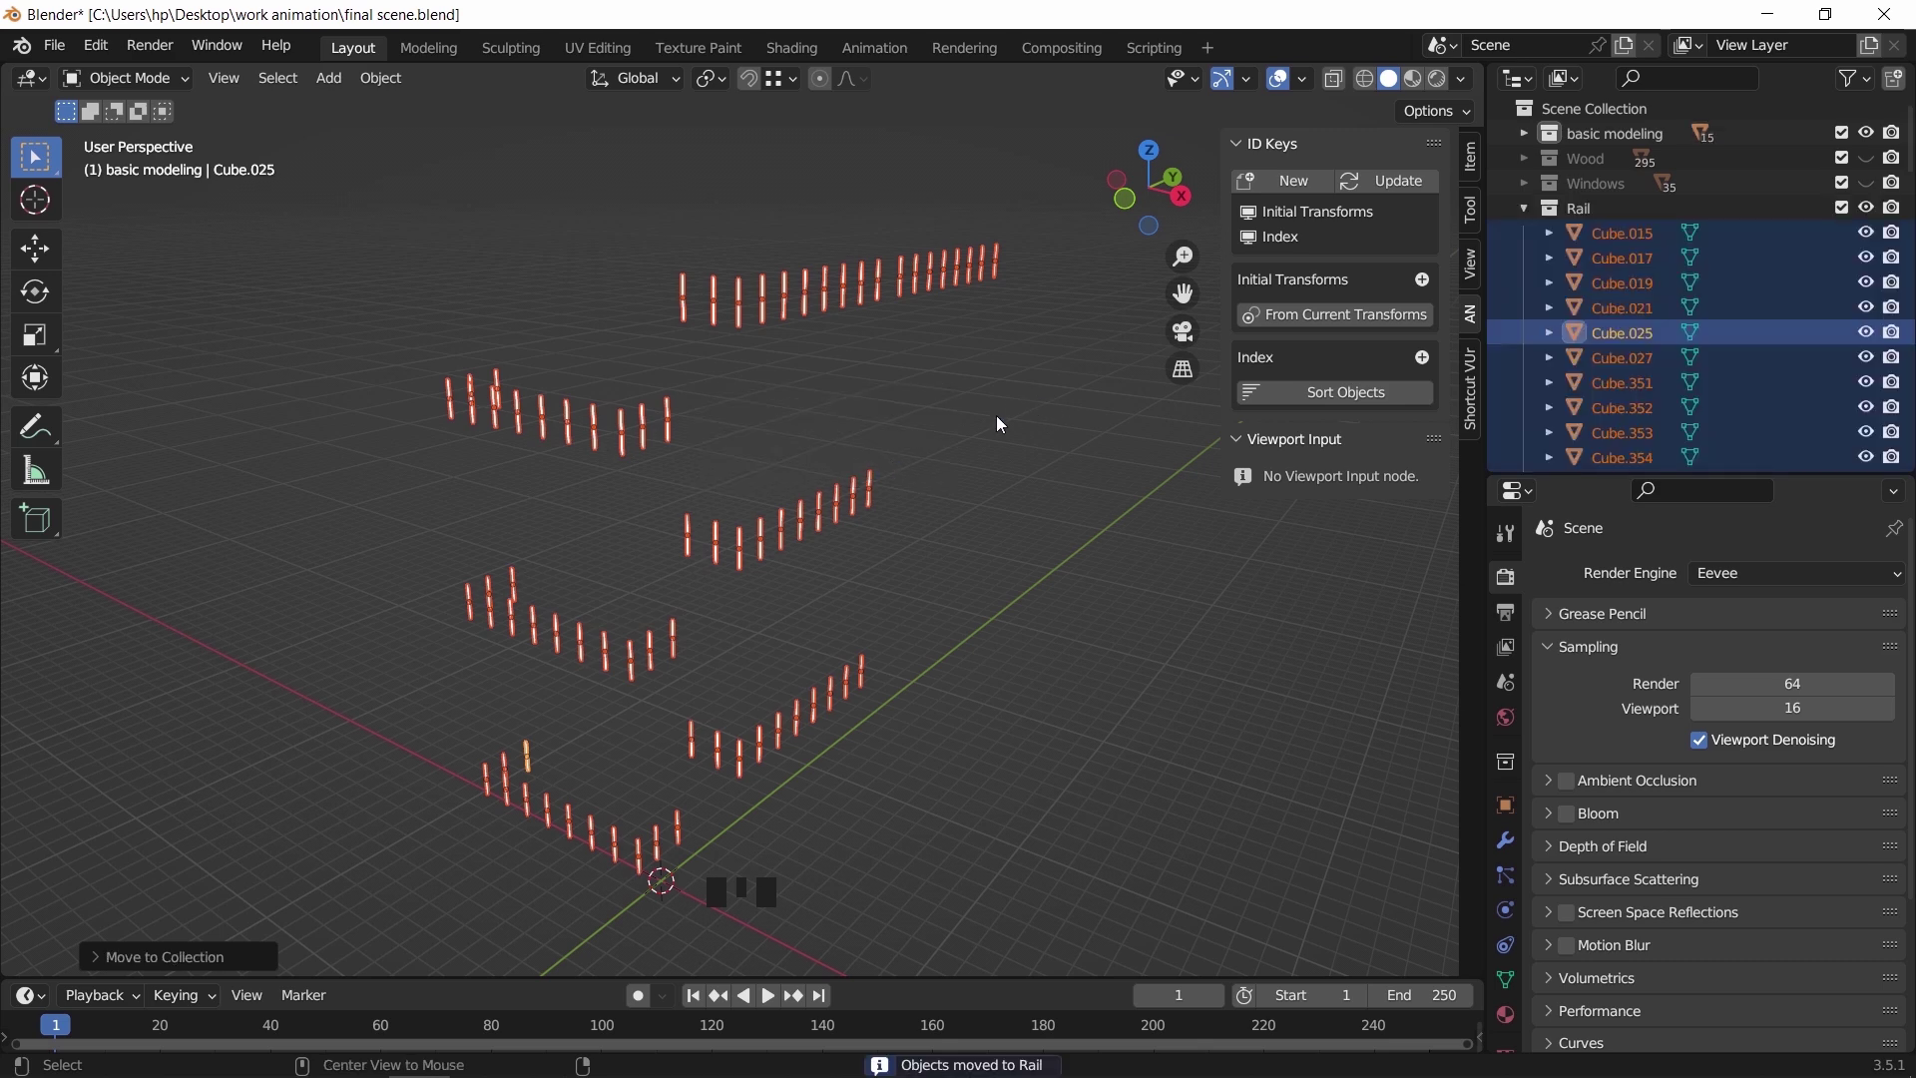
{"action": "key", "text": "alt+h"}
{"action": "left_click", "coordinate": [1115, 452]}
Select the building's right-side facade objects, from Cube.012 onward, checking them by hiding and revealing
{"action": "left_click", "coordinate": [976, 497]}
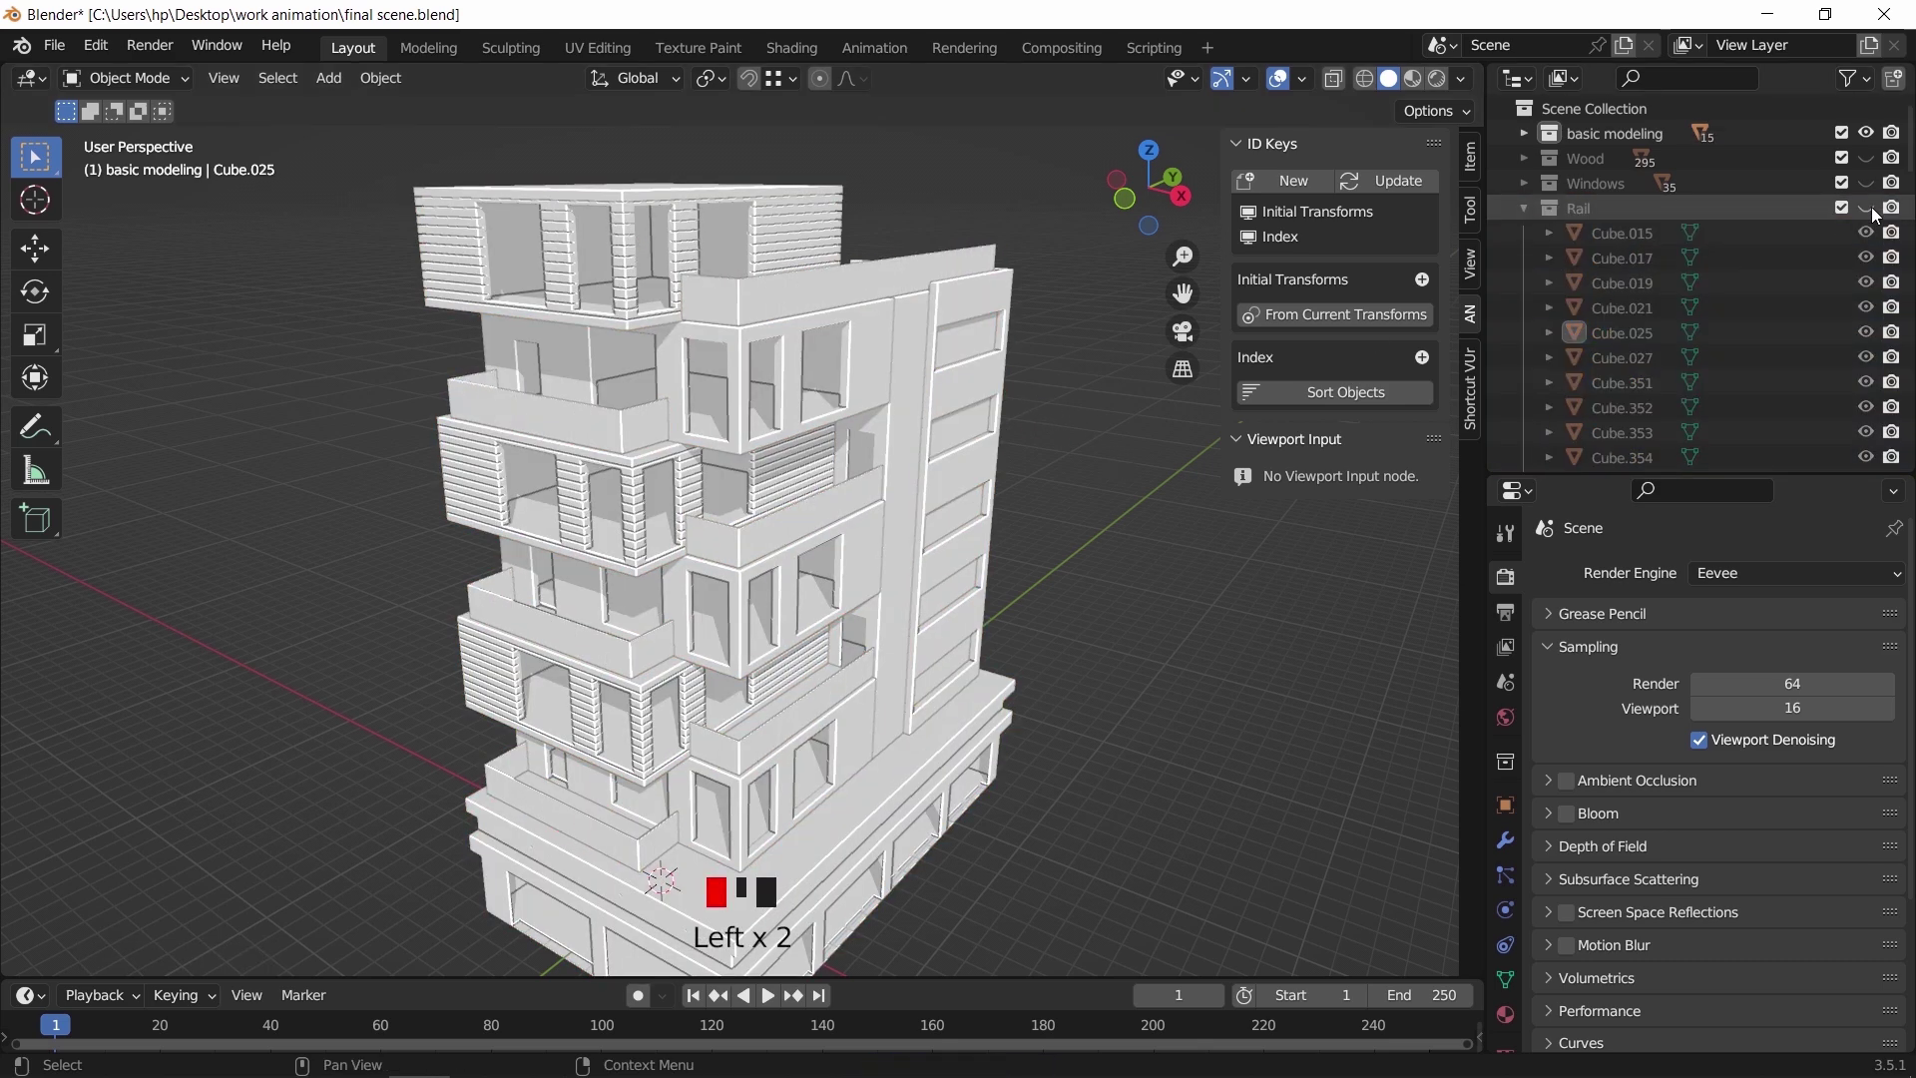
{"action": "scroll", "coordinate": [975, 497], "scroll_direction": "down", "scroll_amount": 2}
{"action": "middle_click_drag", "start_coordinate": [1115, 609], "coordinate": [970, 445]}
{"action": "scroll", "coordinate": [1024, 470], "scroll_direction": "up", "scroll_amount": 2}
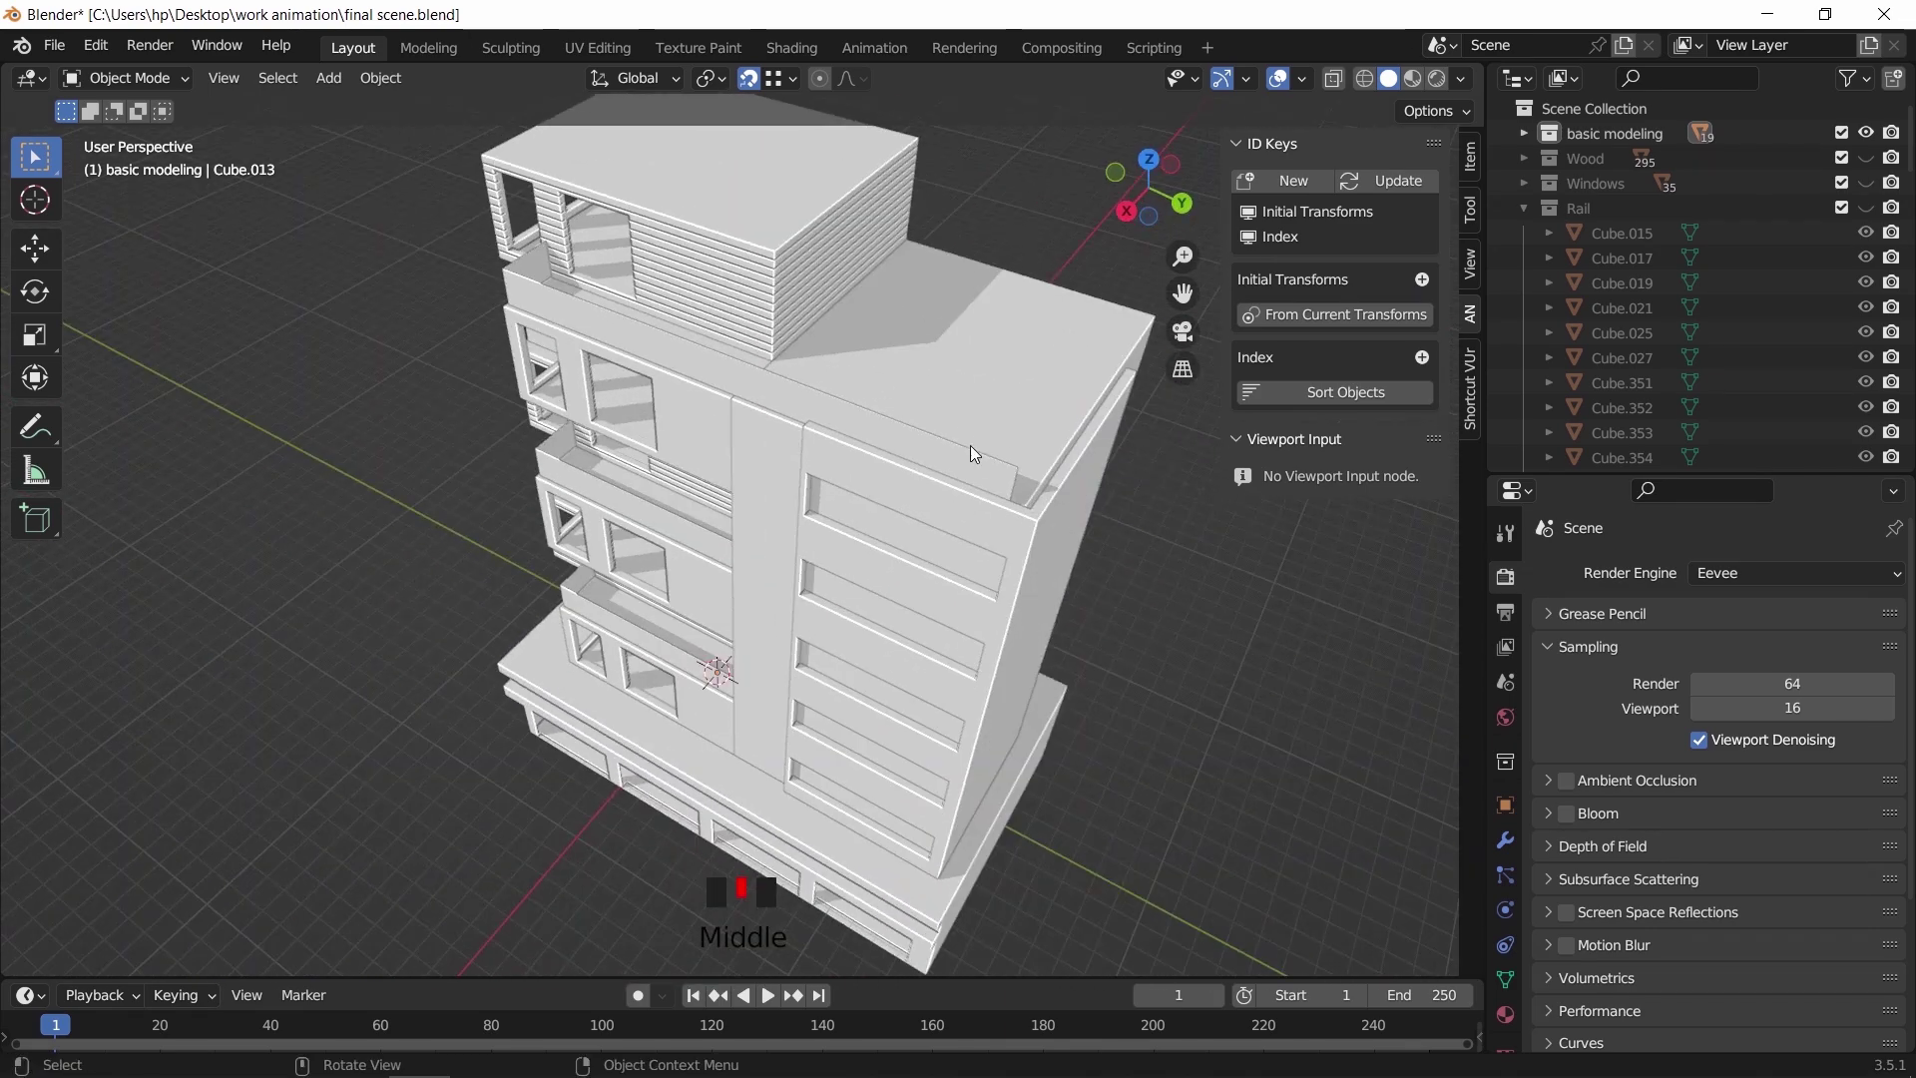
{"action": "left_click", "coordinate": [1051, 601]}
{"action": "left_click", "coordinate": [1052, 529]}
{"action": "middle_click_drag", "start_coordinate": [1051, 600], "coordinate": [924, 661]}
{"action": "key", "text": "h"}
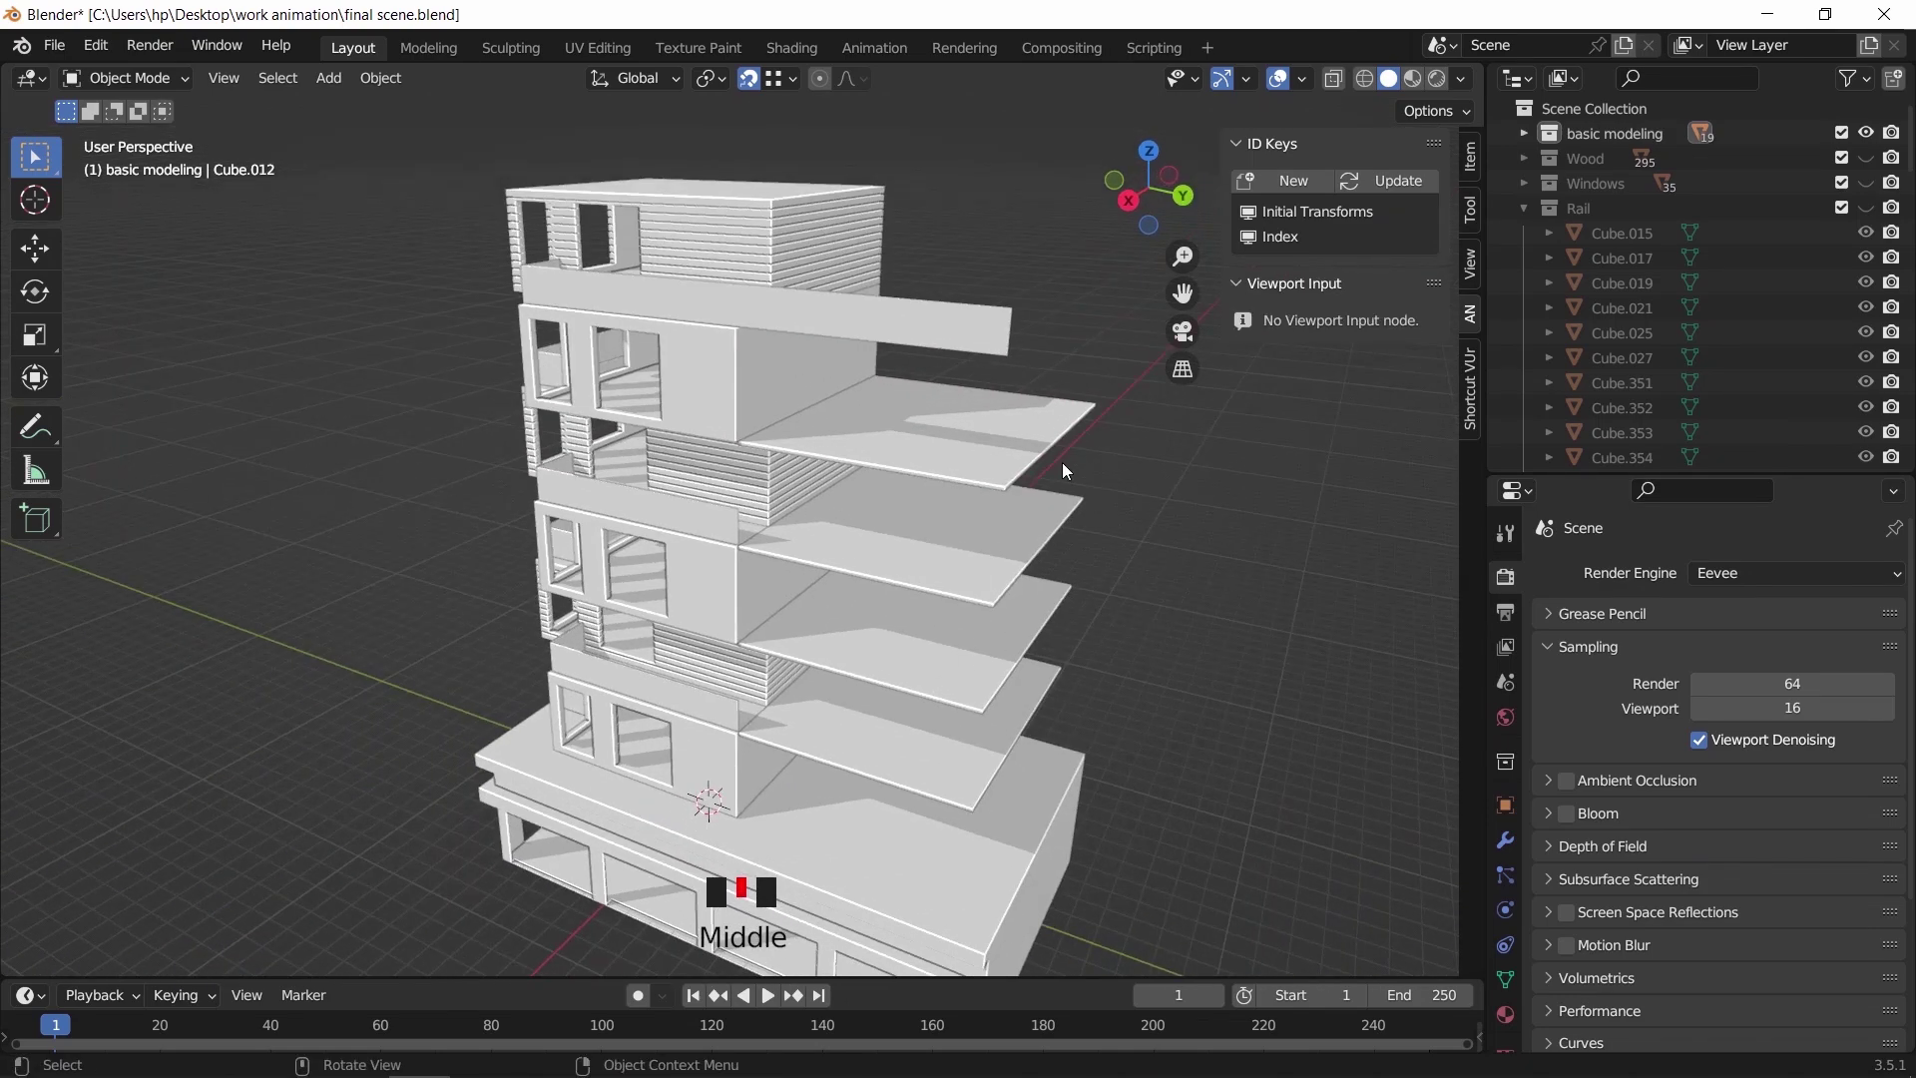
{"action": "scroll", "coordinate": [966, 559], "scroll_direction": "down", "scroll_amount": 2}
{"action": "middle_click_drag", "start_coordinate": [865, 599], "coordinate": [913, 433]}
{"action": "key", "text": "alt+h"}
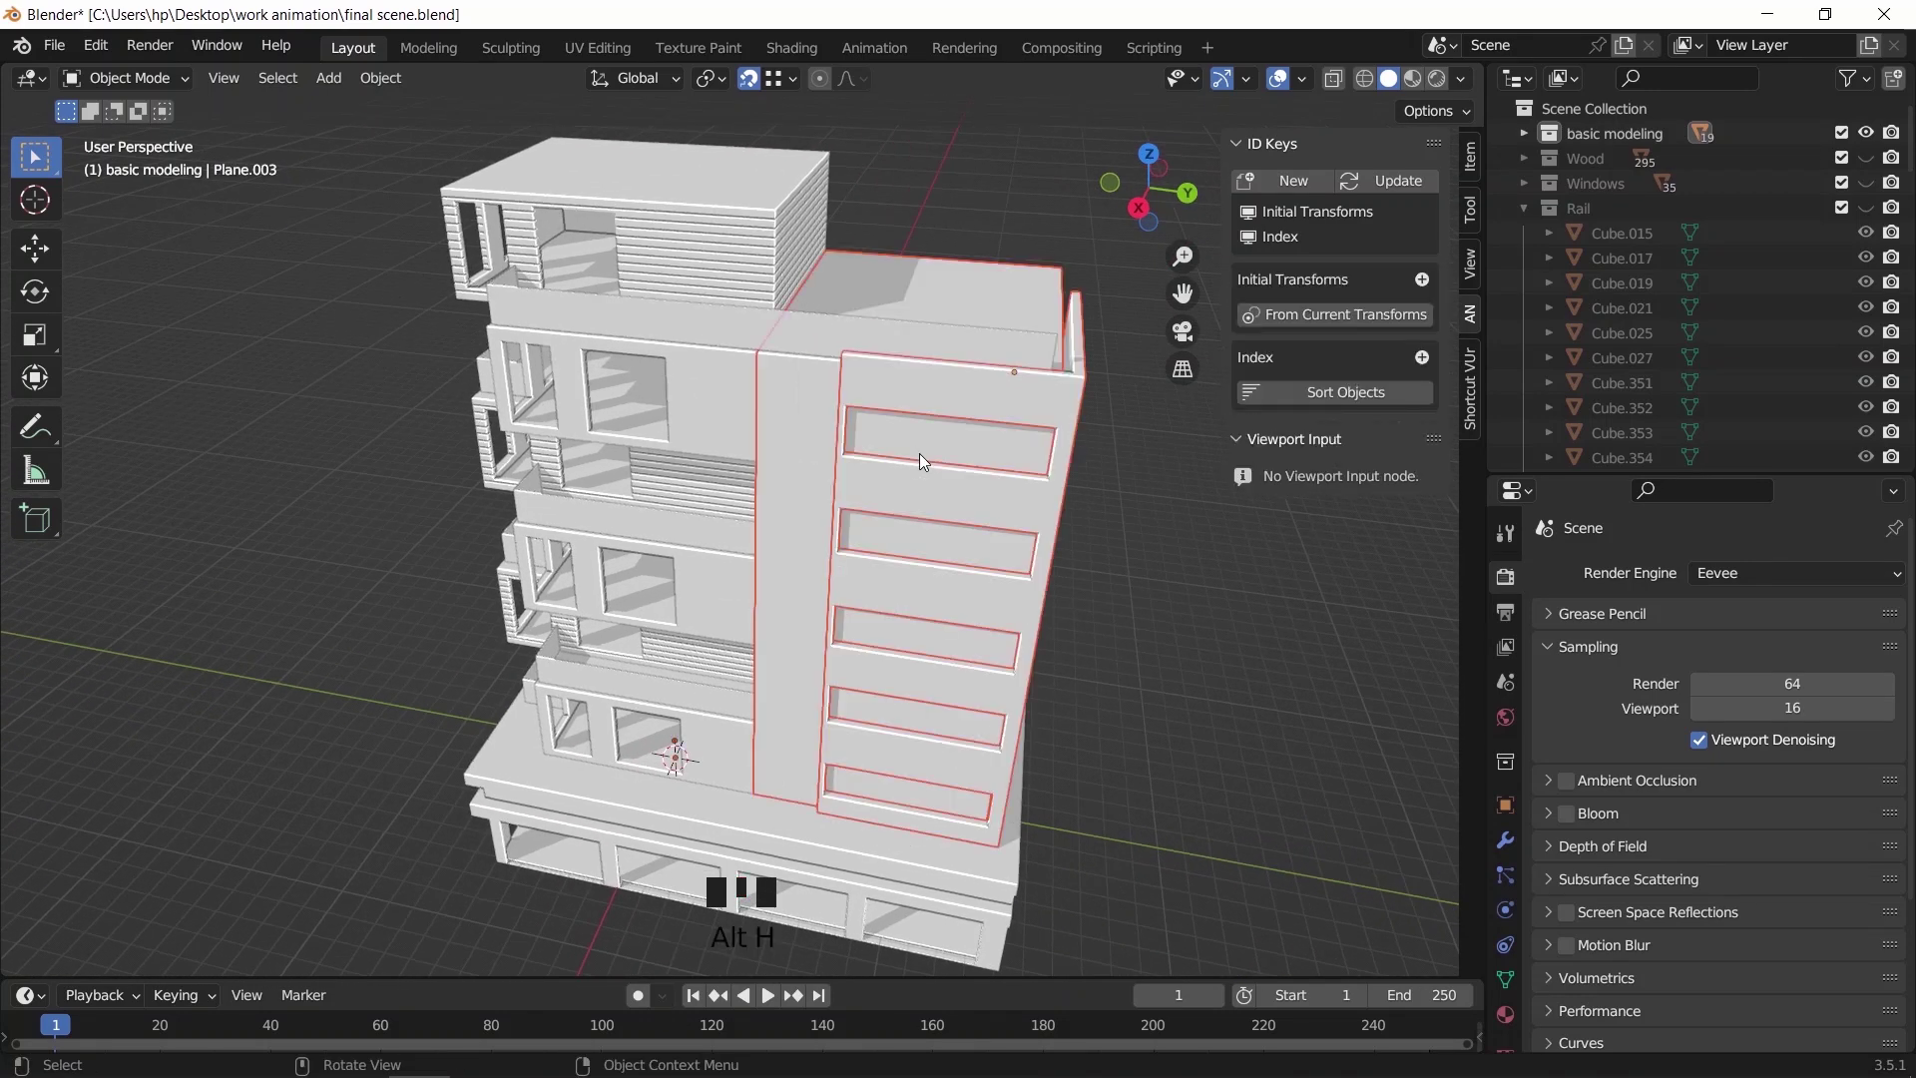
{"action": "scroll", "coordinate": [919, 453], "scroll_direction": "down", "scroll_amount": 2}
{"action": "key", "text": "g"}
{"action": "right_click", "coordinate": [1052, 618]}
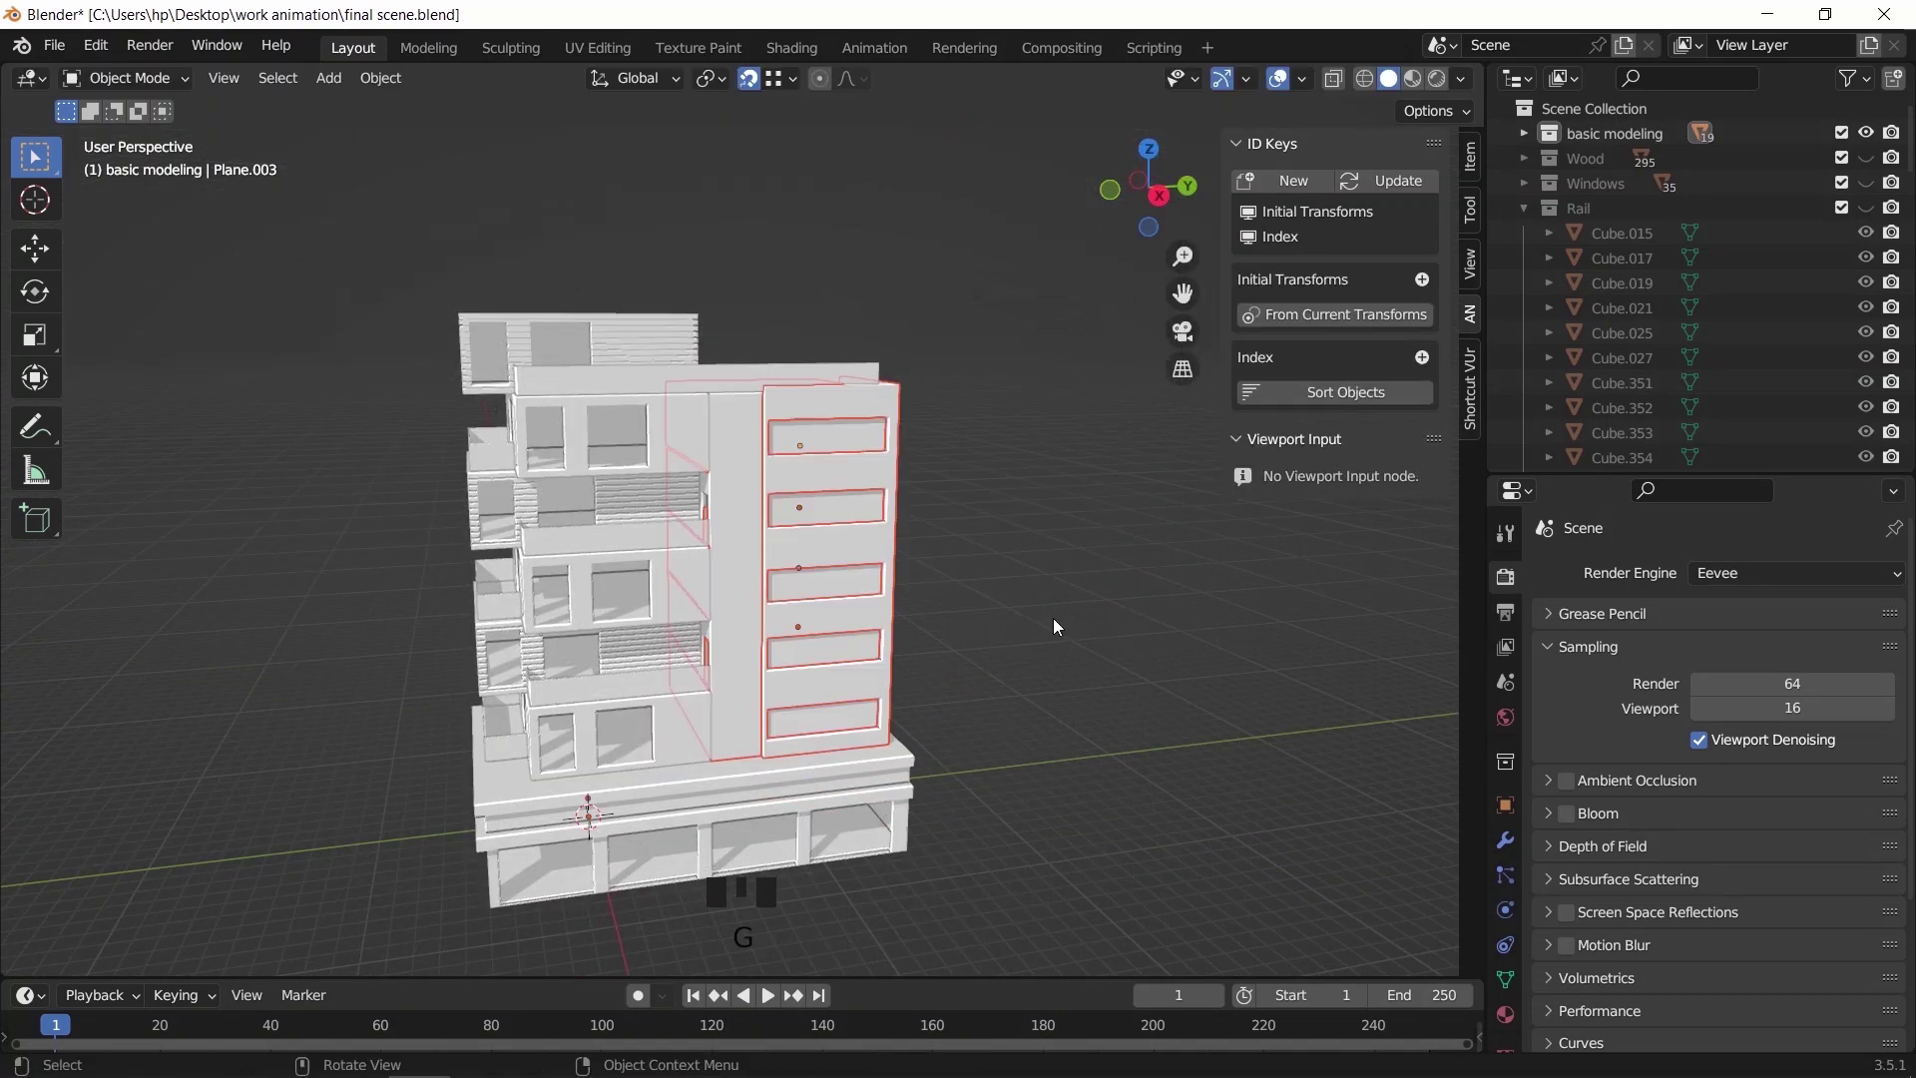
Move the selected facade objects into a new 'right part' collection and expand it in the Outliner
{"action": "right_click", "coordinate": [930, 479]}
{"action": "left_click", "coordinate": [931, 499]}
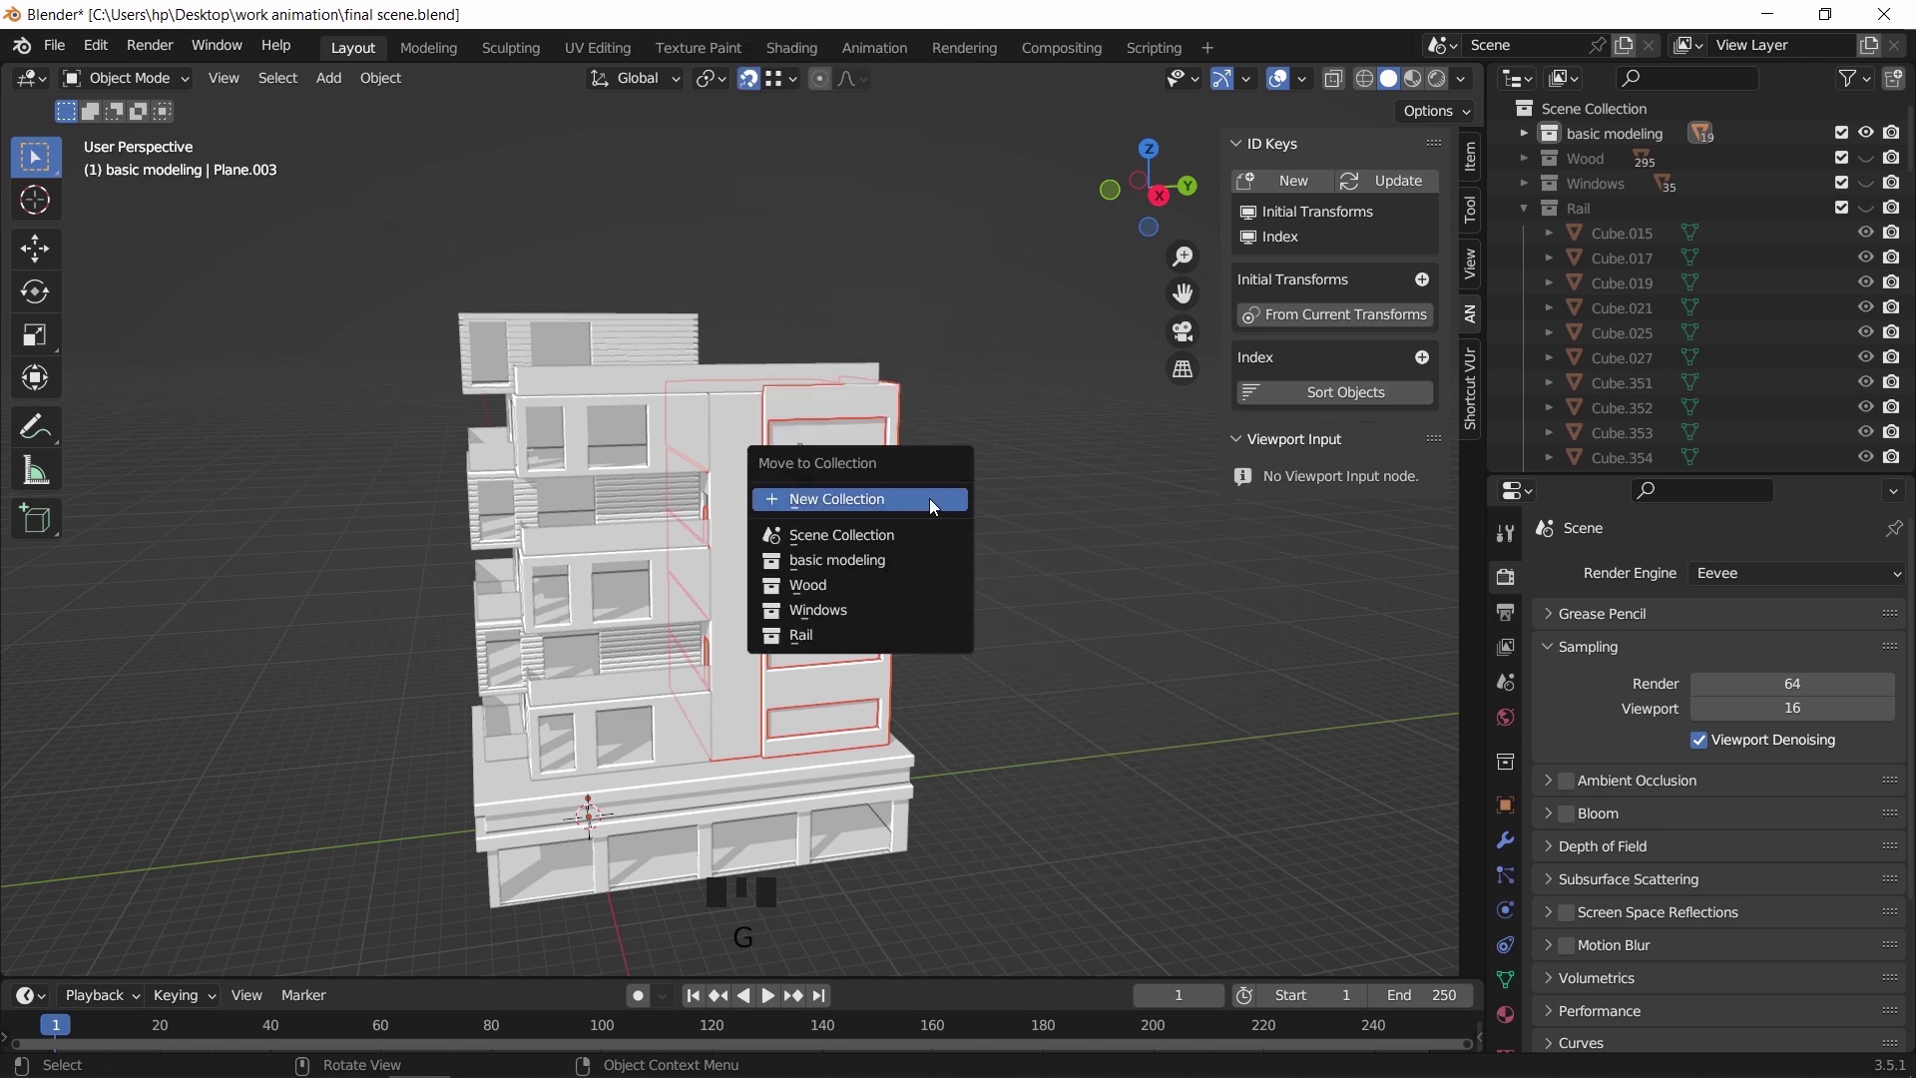
{"action": "left_click", "coordinate": [926, 499]}
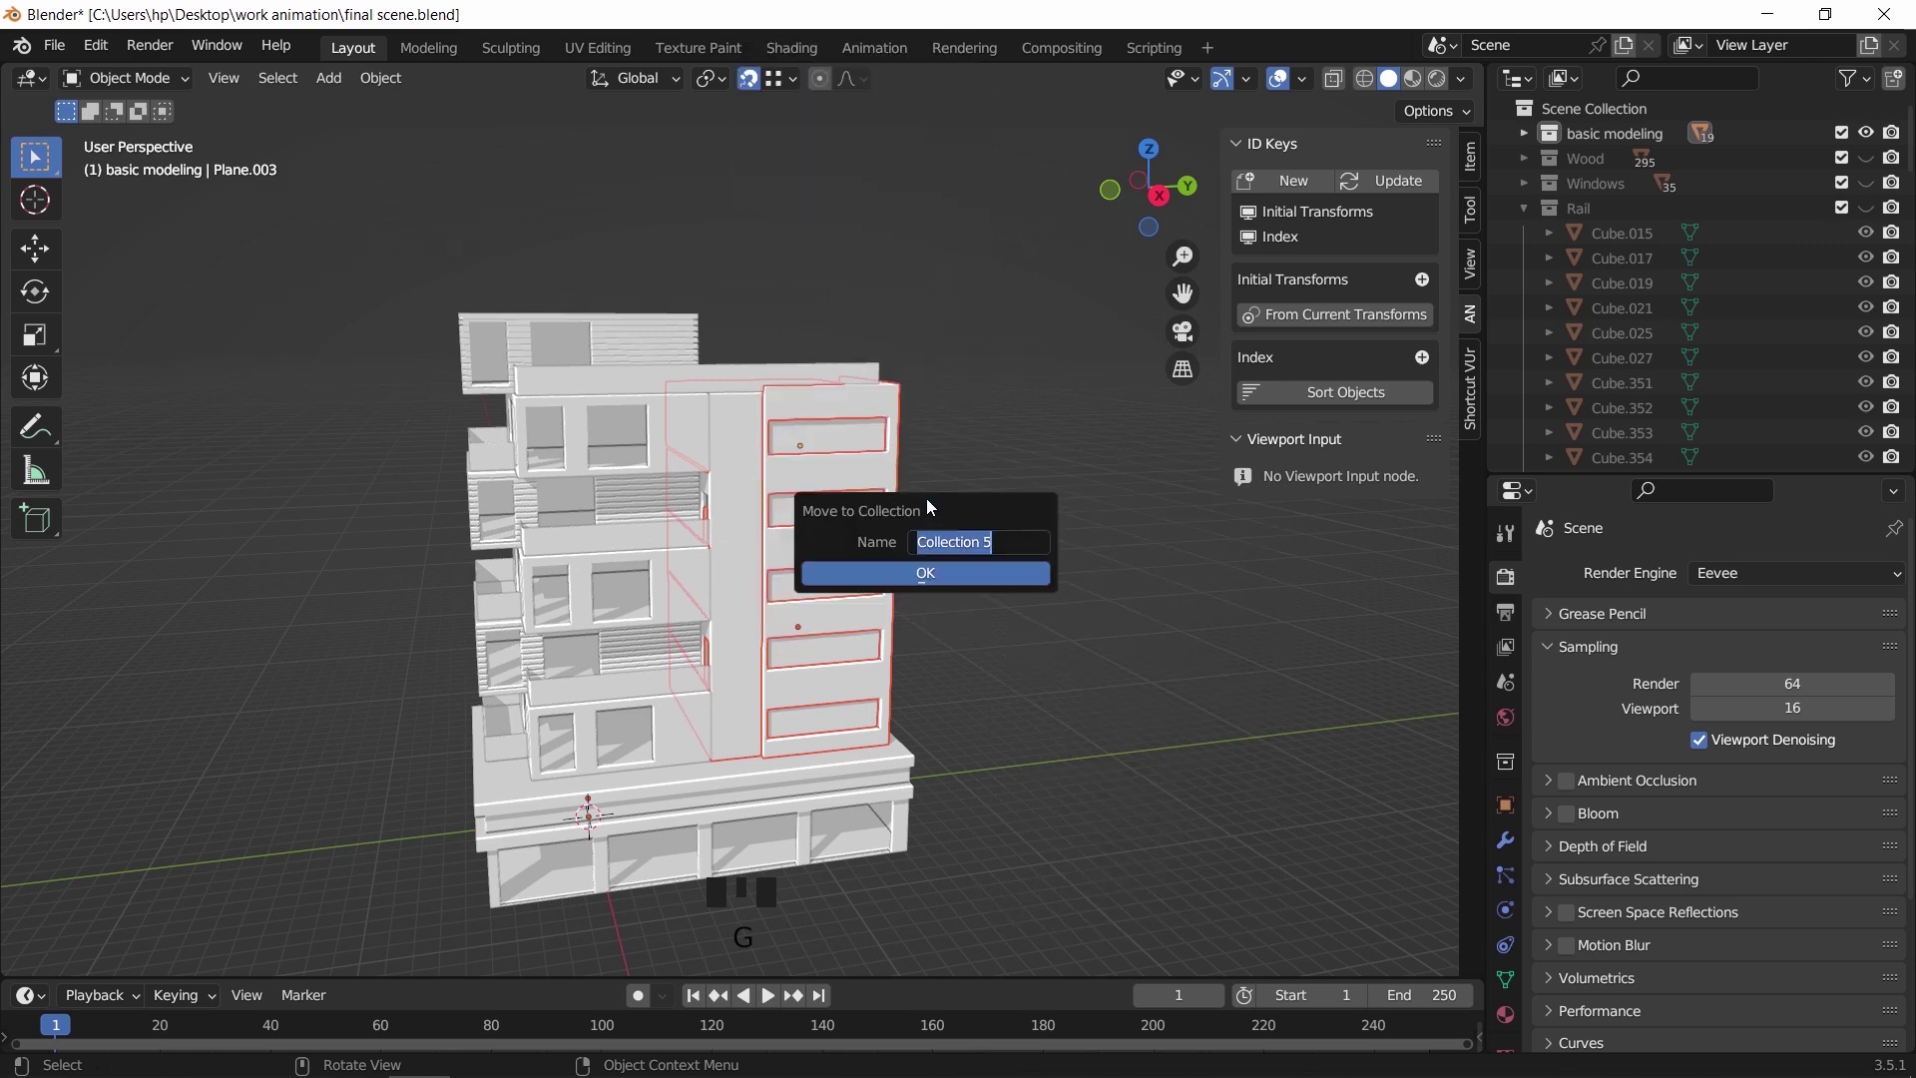
{"action": "type", "text": "right part"}
{"action": "left_click", "coordinate": [979, 565]}
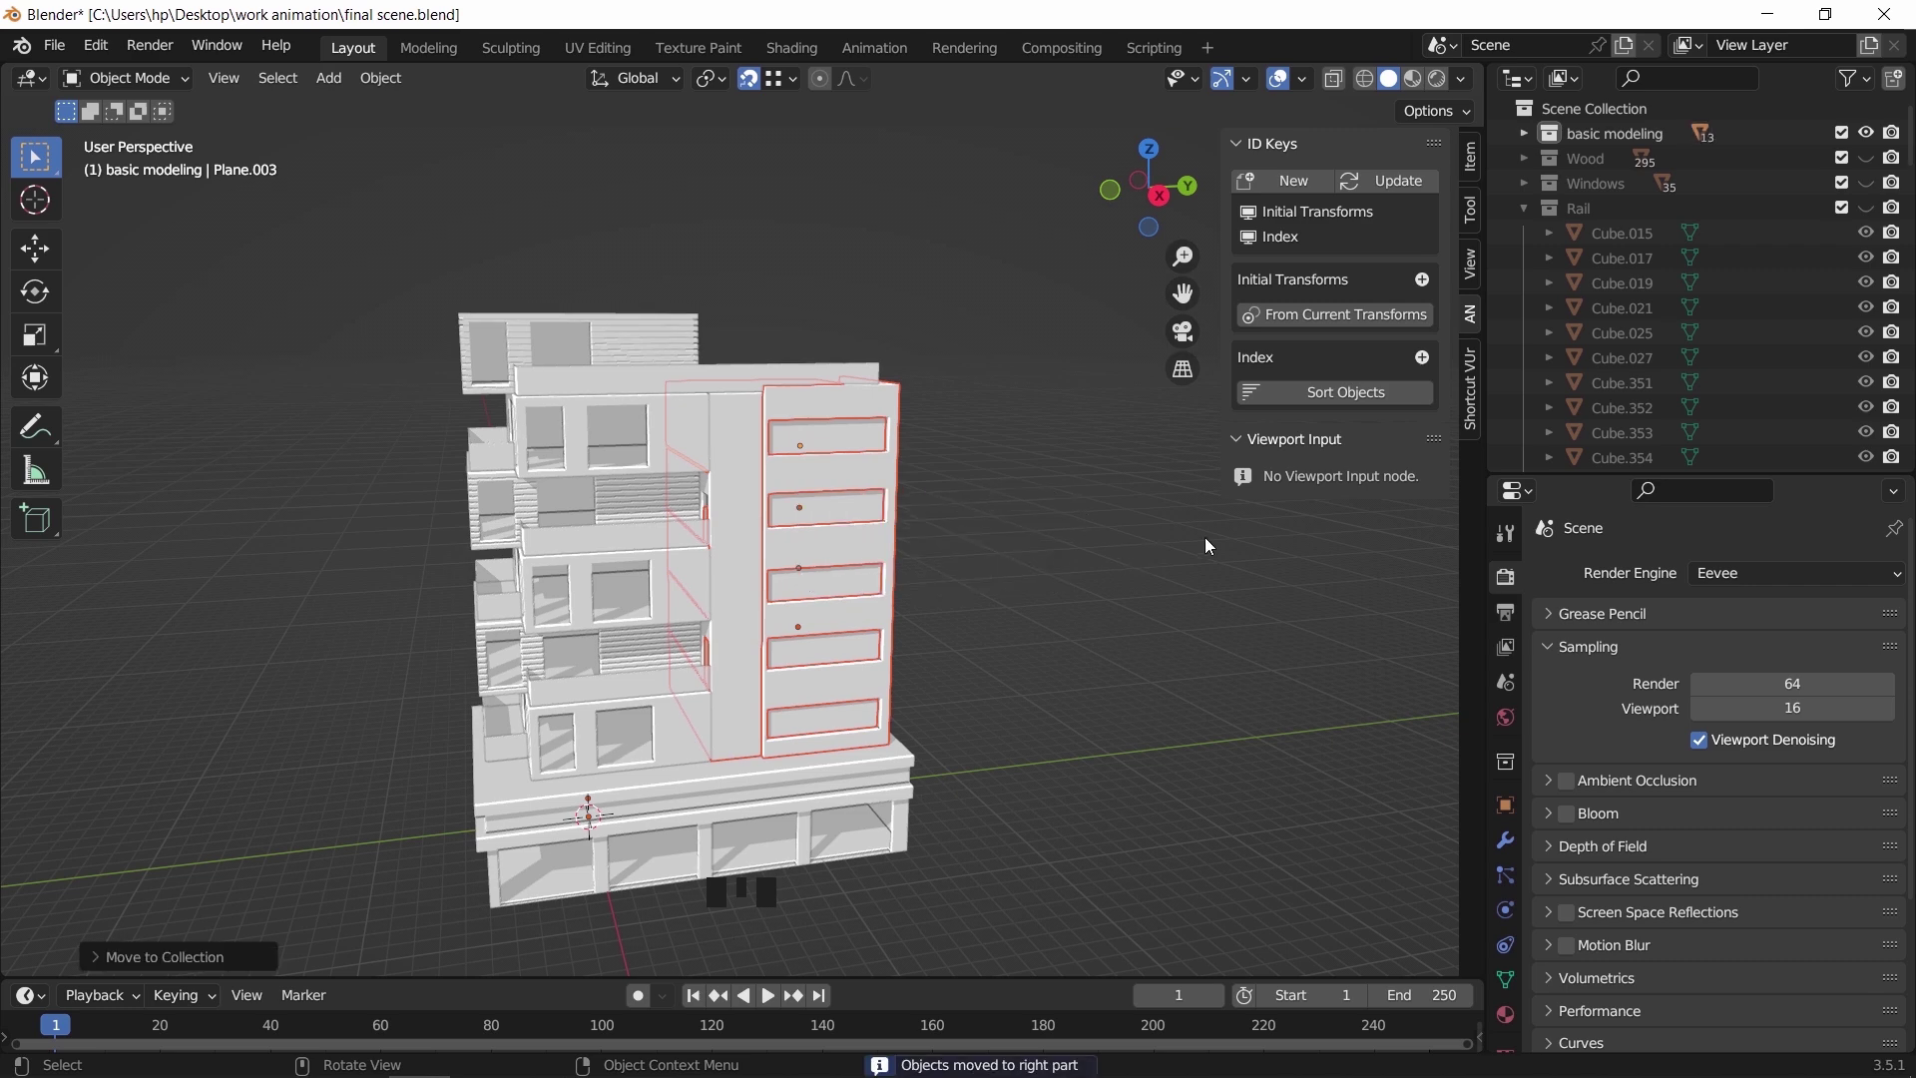
{"action": "left_click", "coordinate": [1524, 199]}
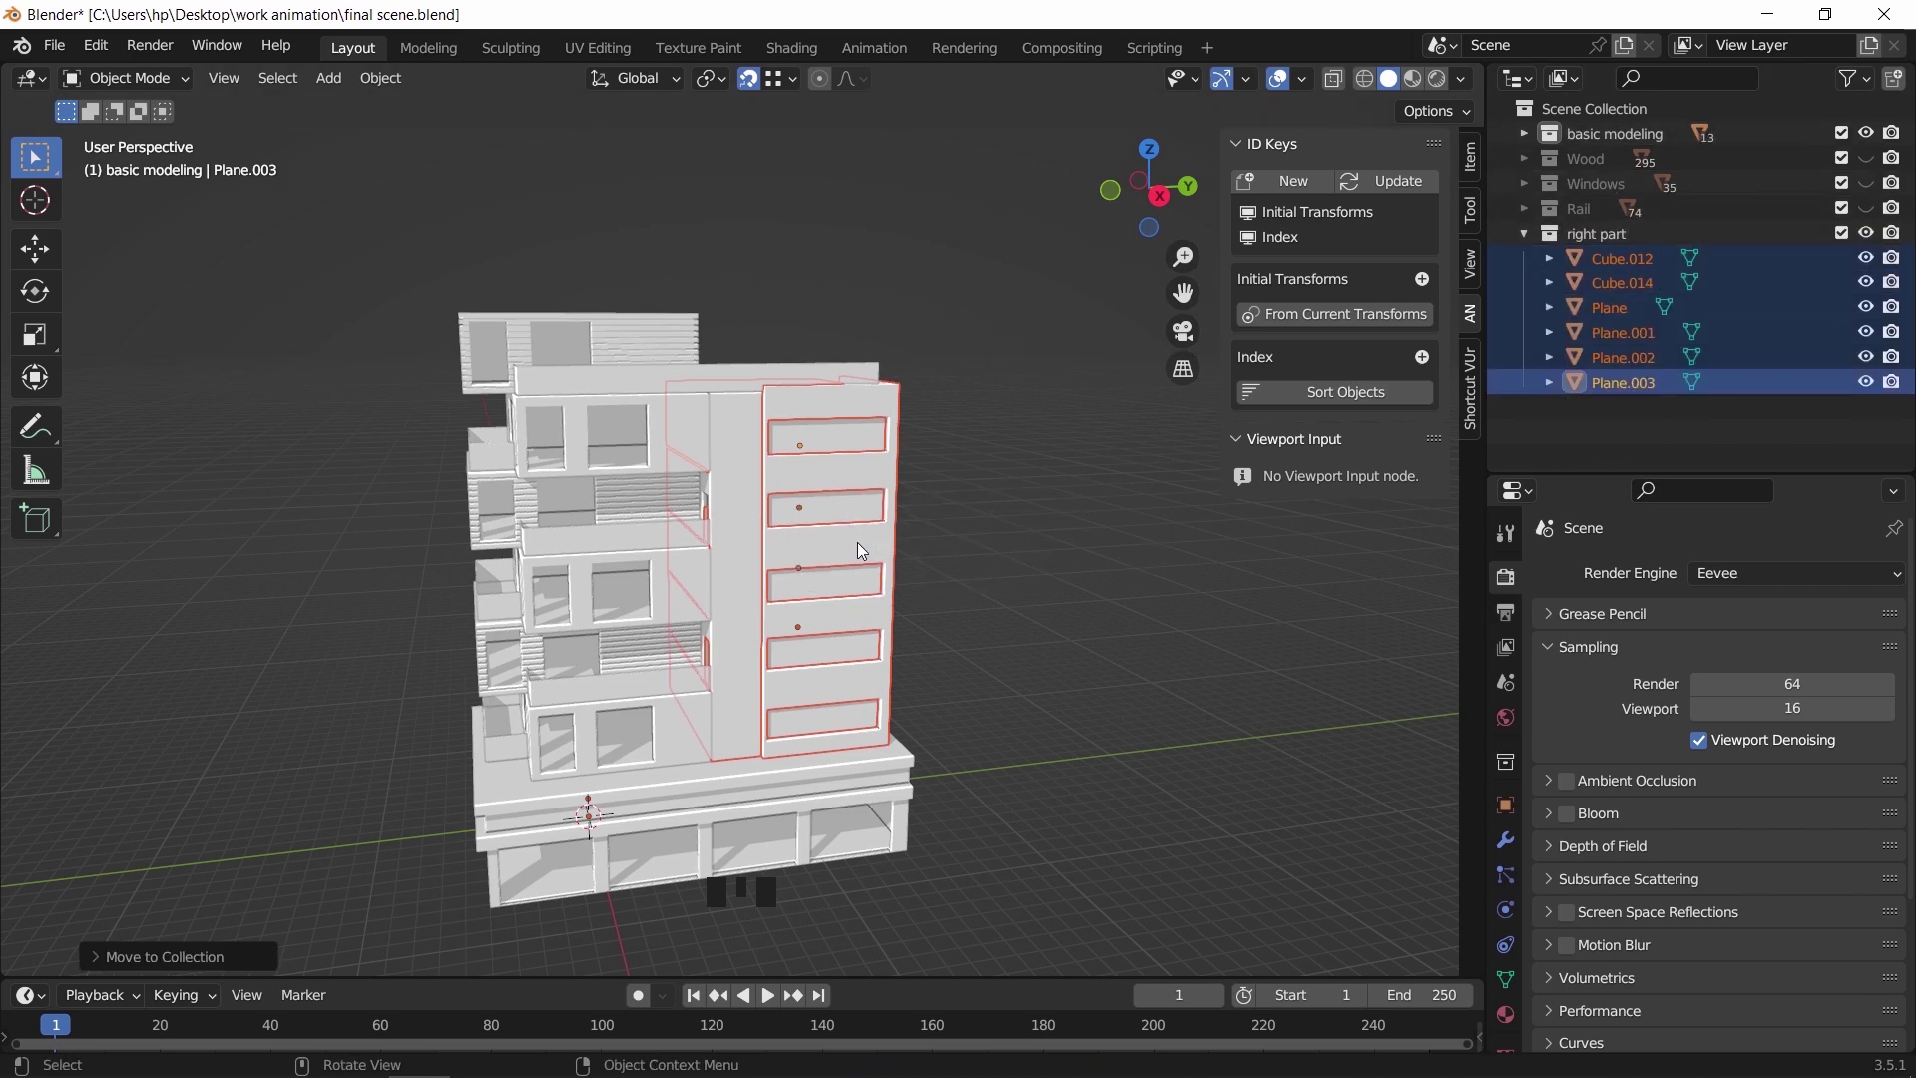
{"action": "middle_click_drag", "start_coordinate": [858, 542], "coordinate": [942, 559]}
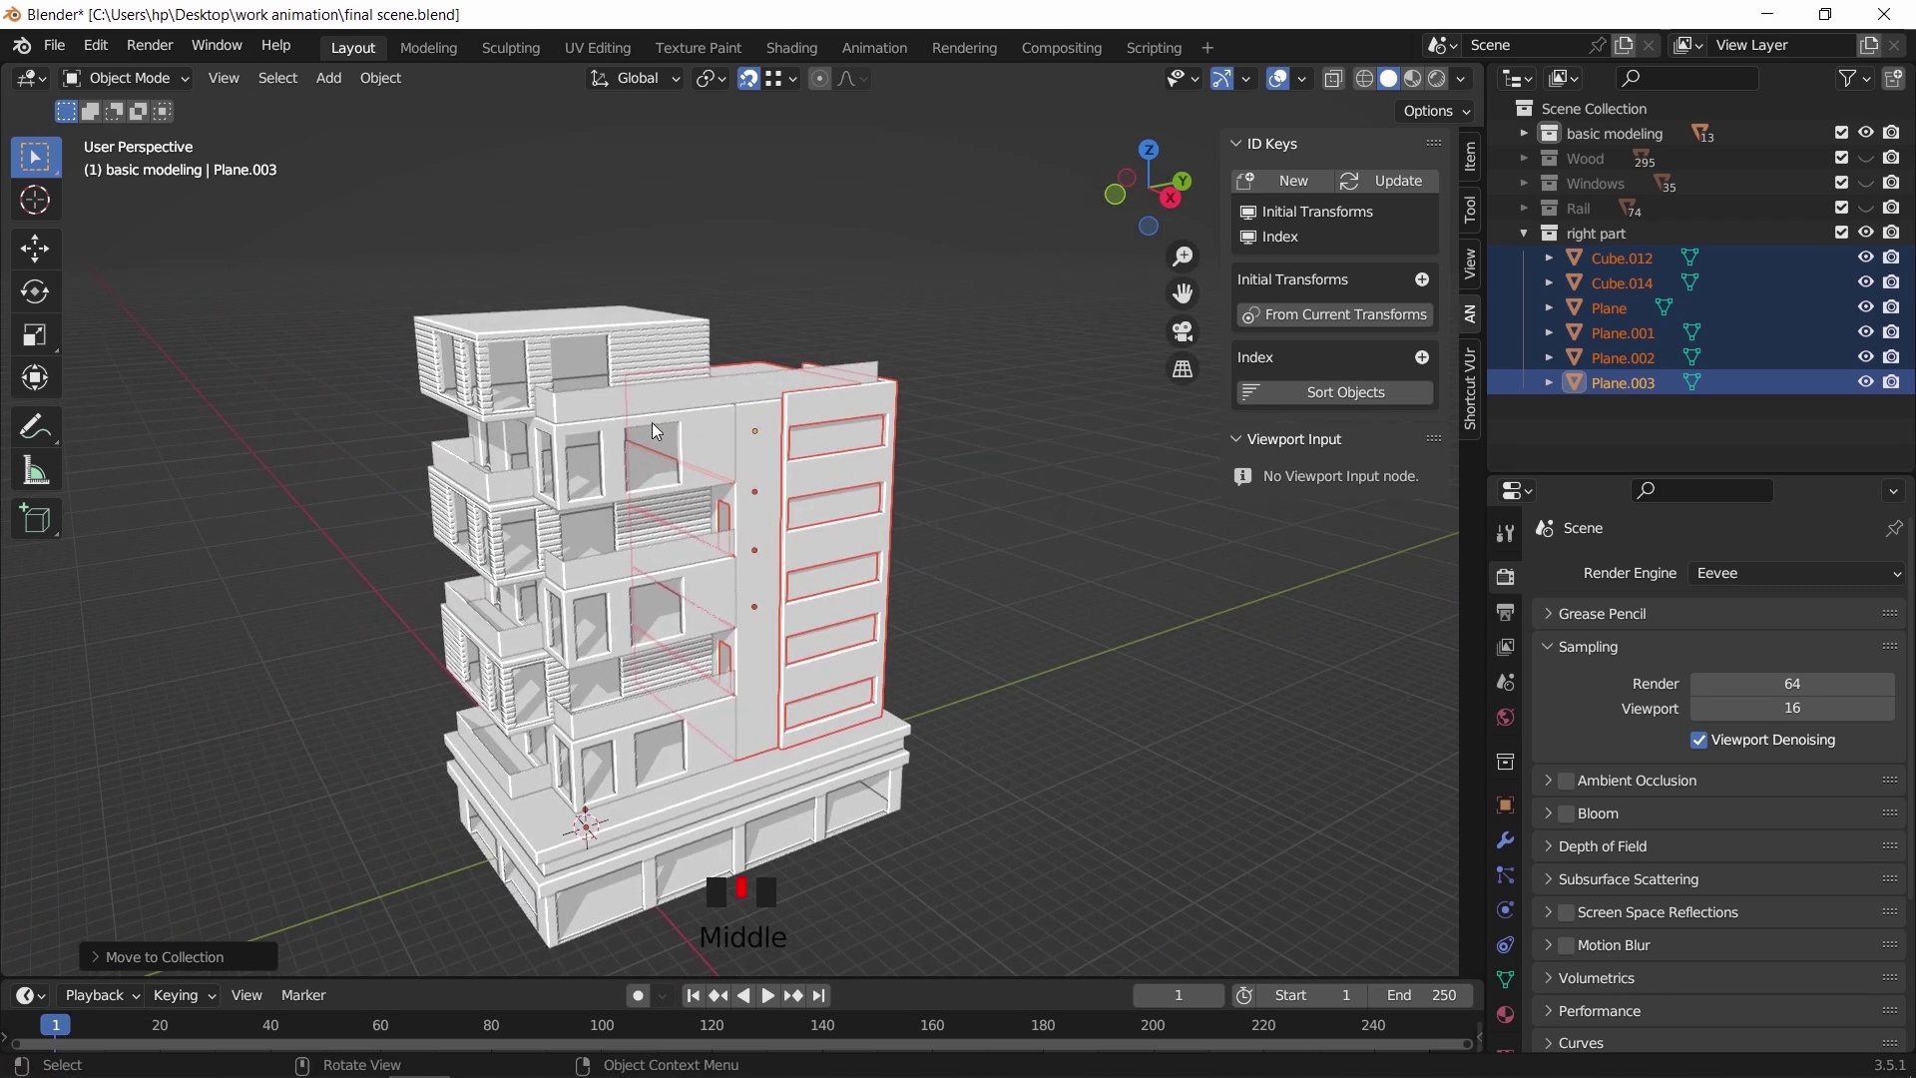
Select the six balcony glass pieces and move them into a new 'Balcony glass' collection
{"action": "middle_click_drag", "start_coordinate": [632, 377], "coordinate": [720, 354], "text": "shift"}
{"action": "left_click", "coordinate": [725, 349]}
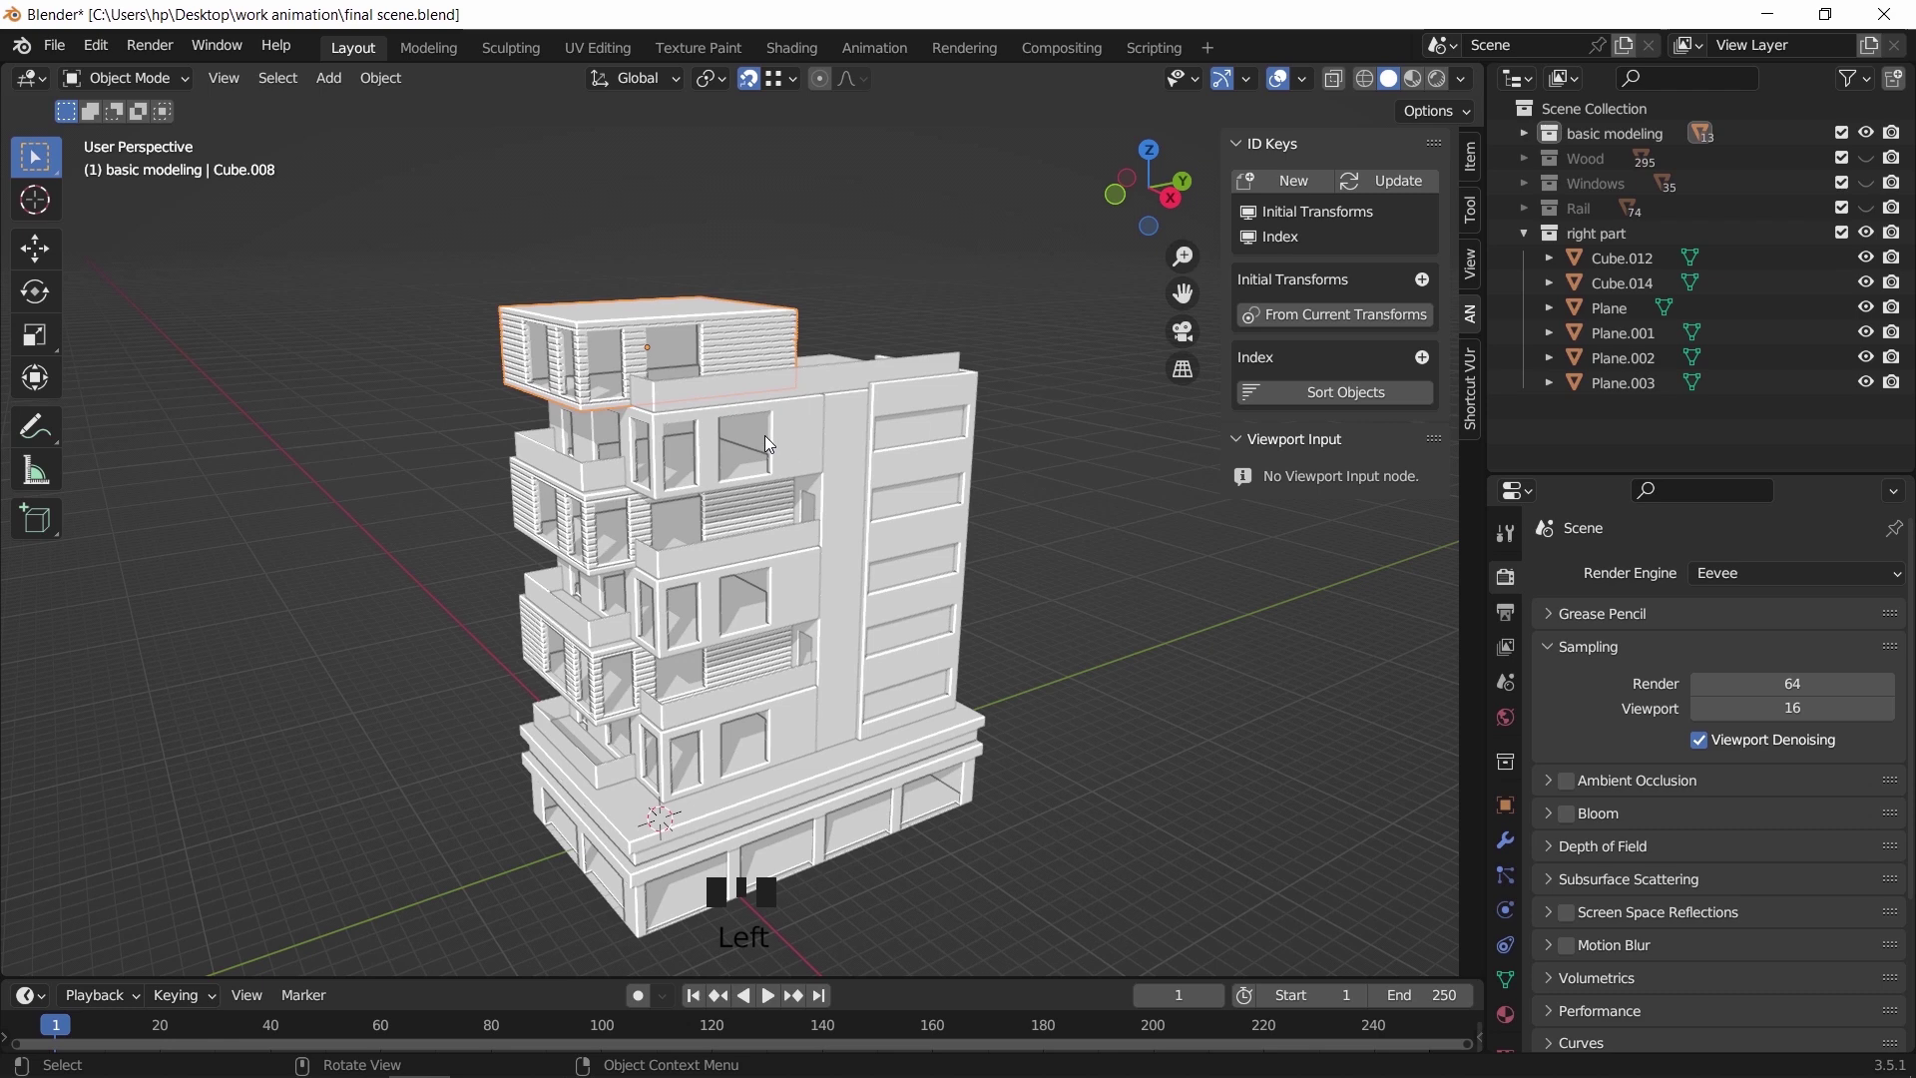
{"action": "left_click", "coordinate": [773, 389], "text": "shift"}
{"action": "left_click", "coordinate": [728, 541], "text": "shift"}
{"action": "left_click", "coordinate": [579, 609], "text": "shift"}
{"action": "left_click", "coordinate": [689, 673], "text": "shift"}
{"action": "left_click", "coordinate": [588, 755], "text": "shift"}
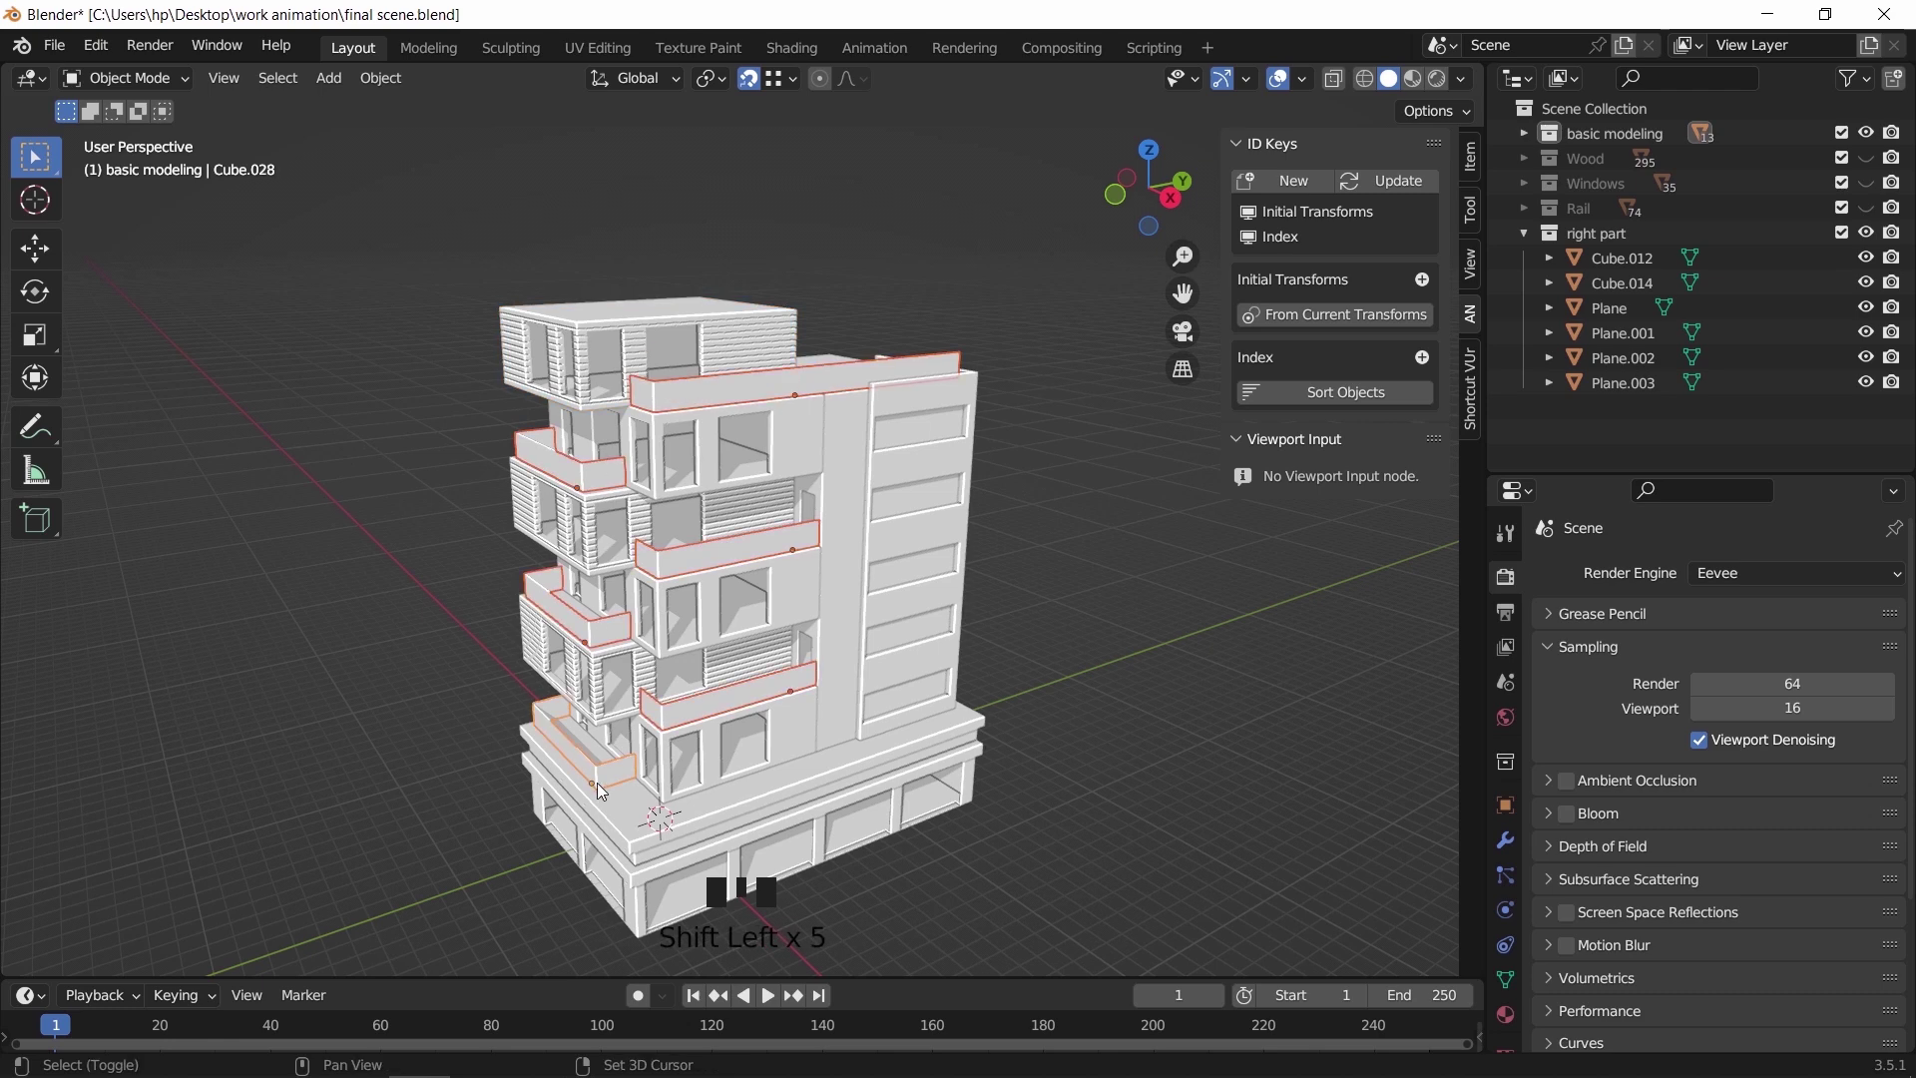
{"action": "right_click", "coordinate": [871, 497]}
{"action": "left_click", "coordinate": [864, 500]}
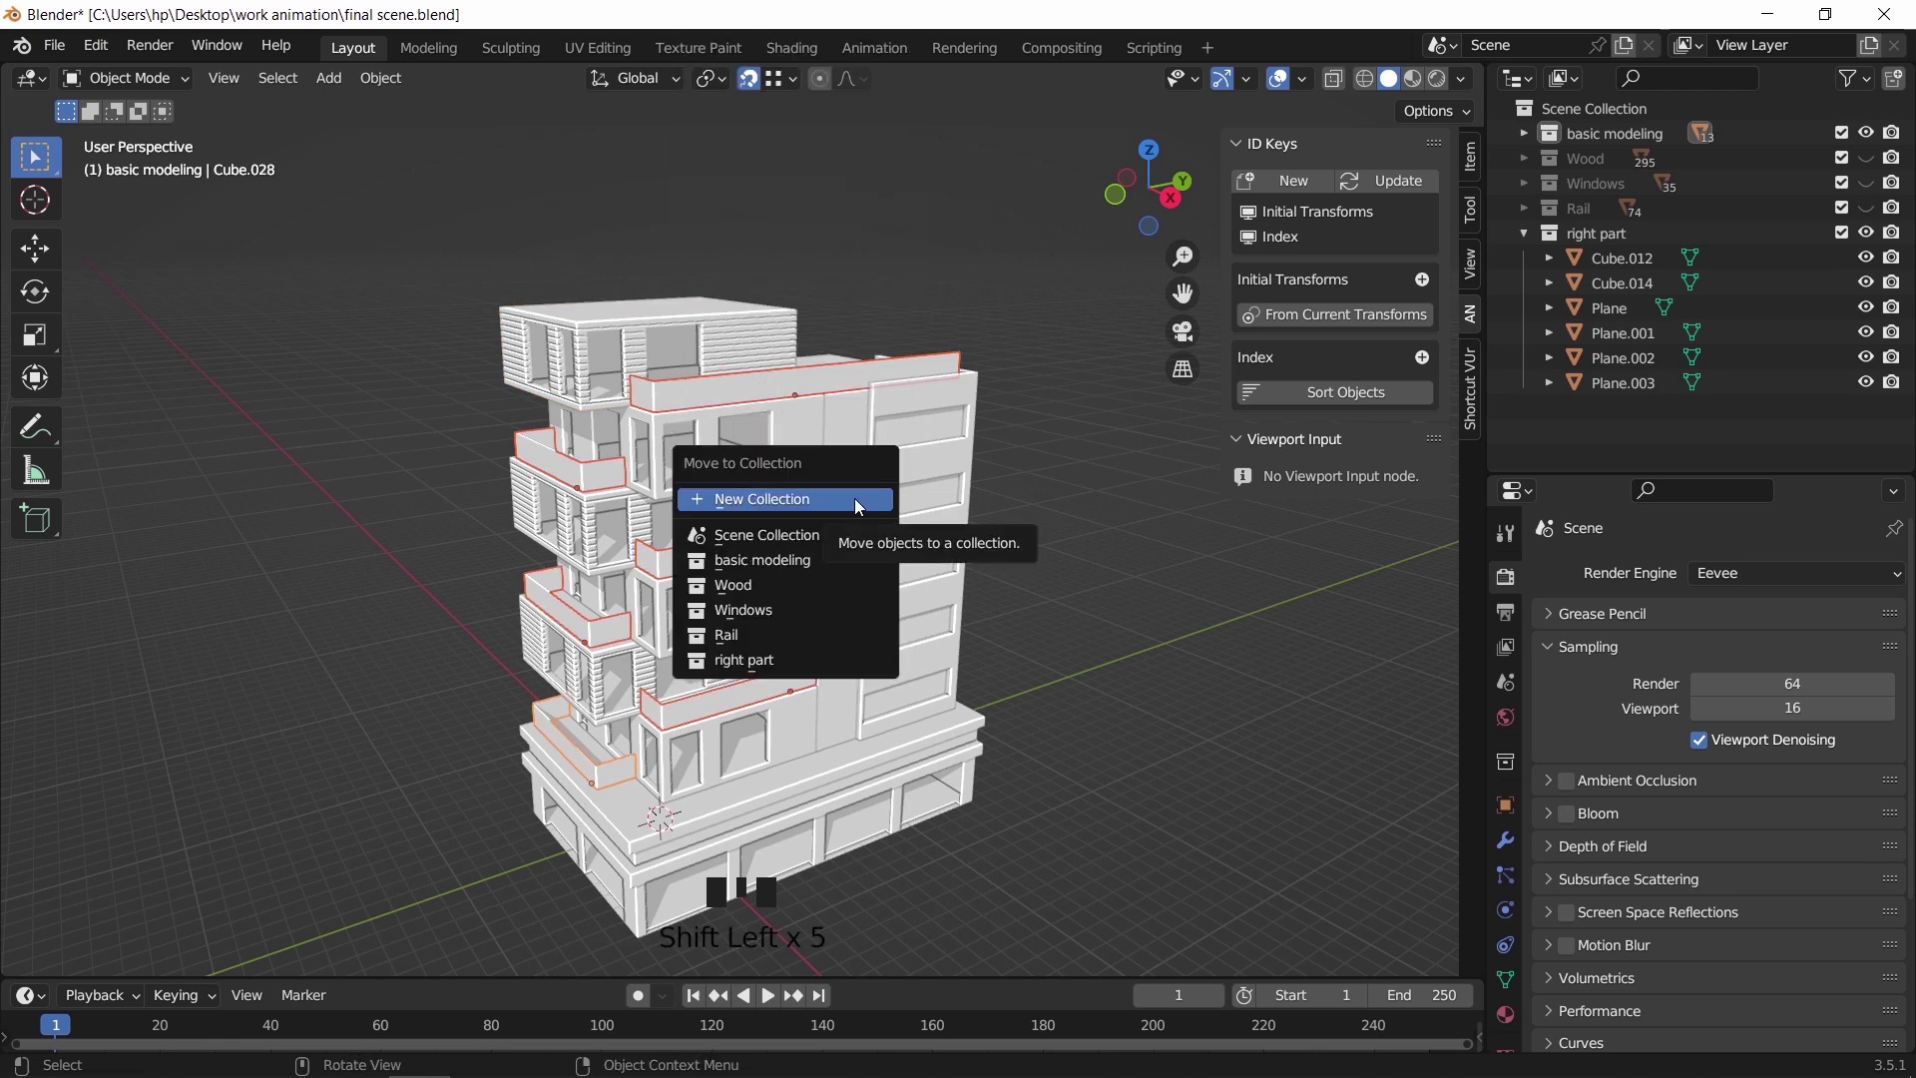
{"action": "left_click", "coordinate": [859, 507]}
{"action": "type", "text": "Balcony glass"}
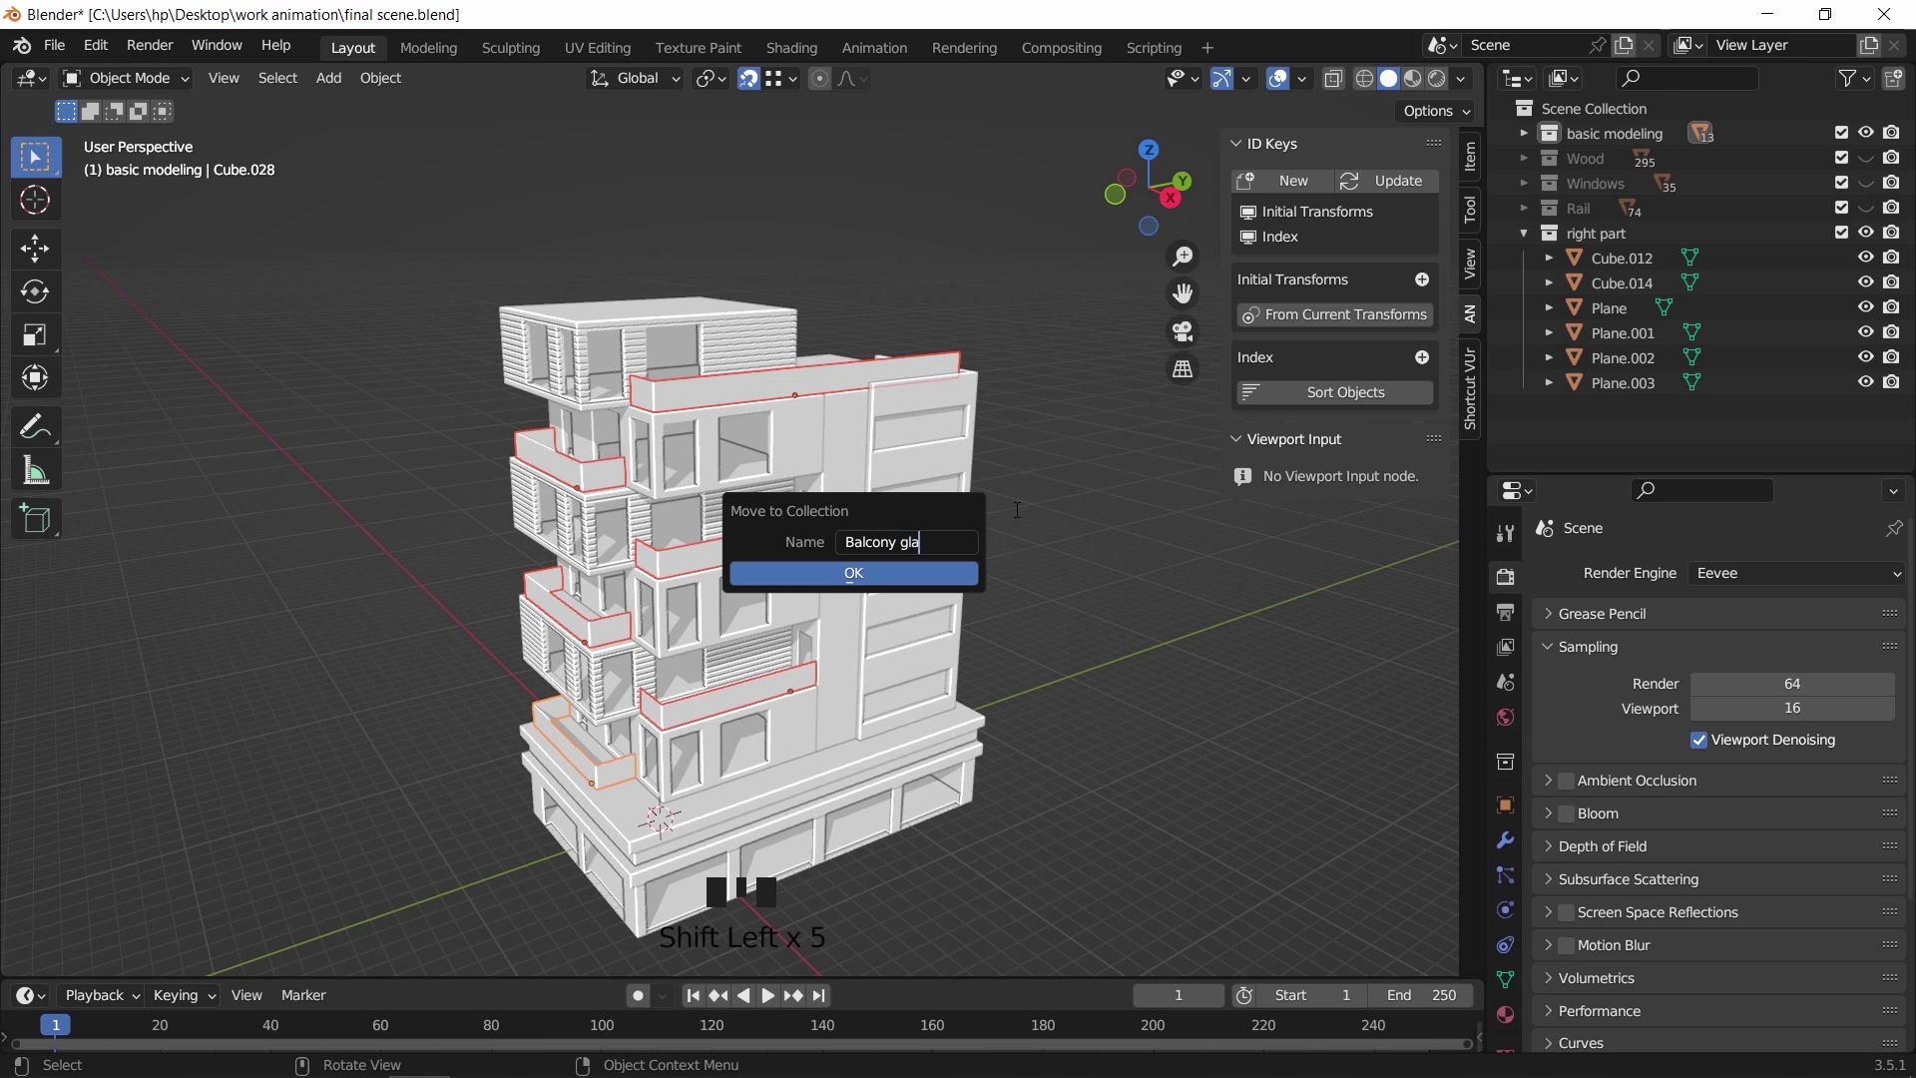
{"action": "left_click", "coordinate": [900, 575]}
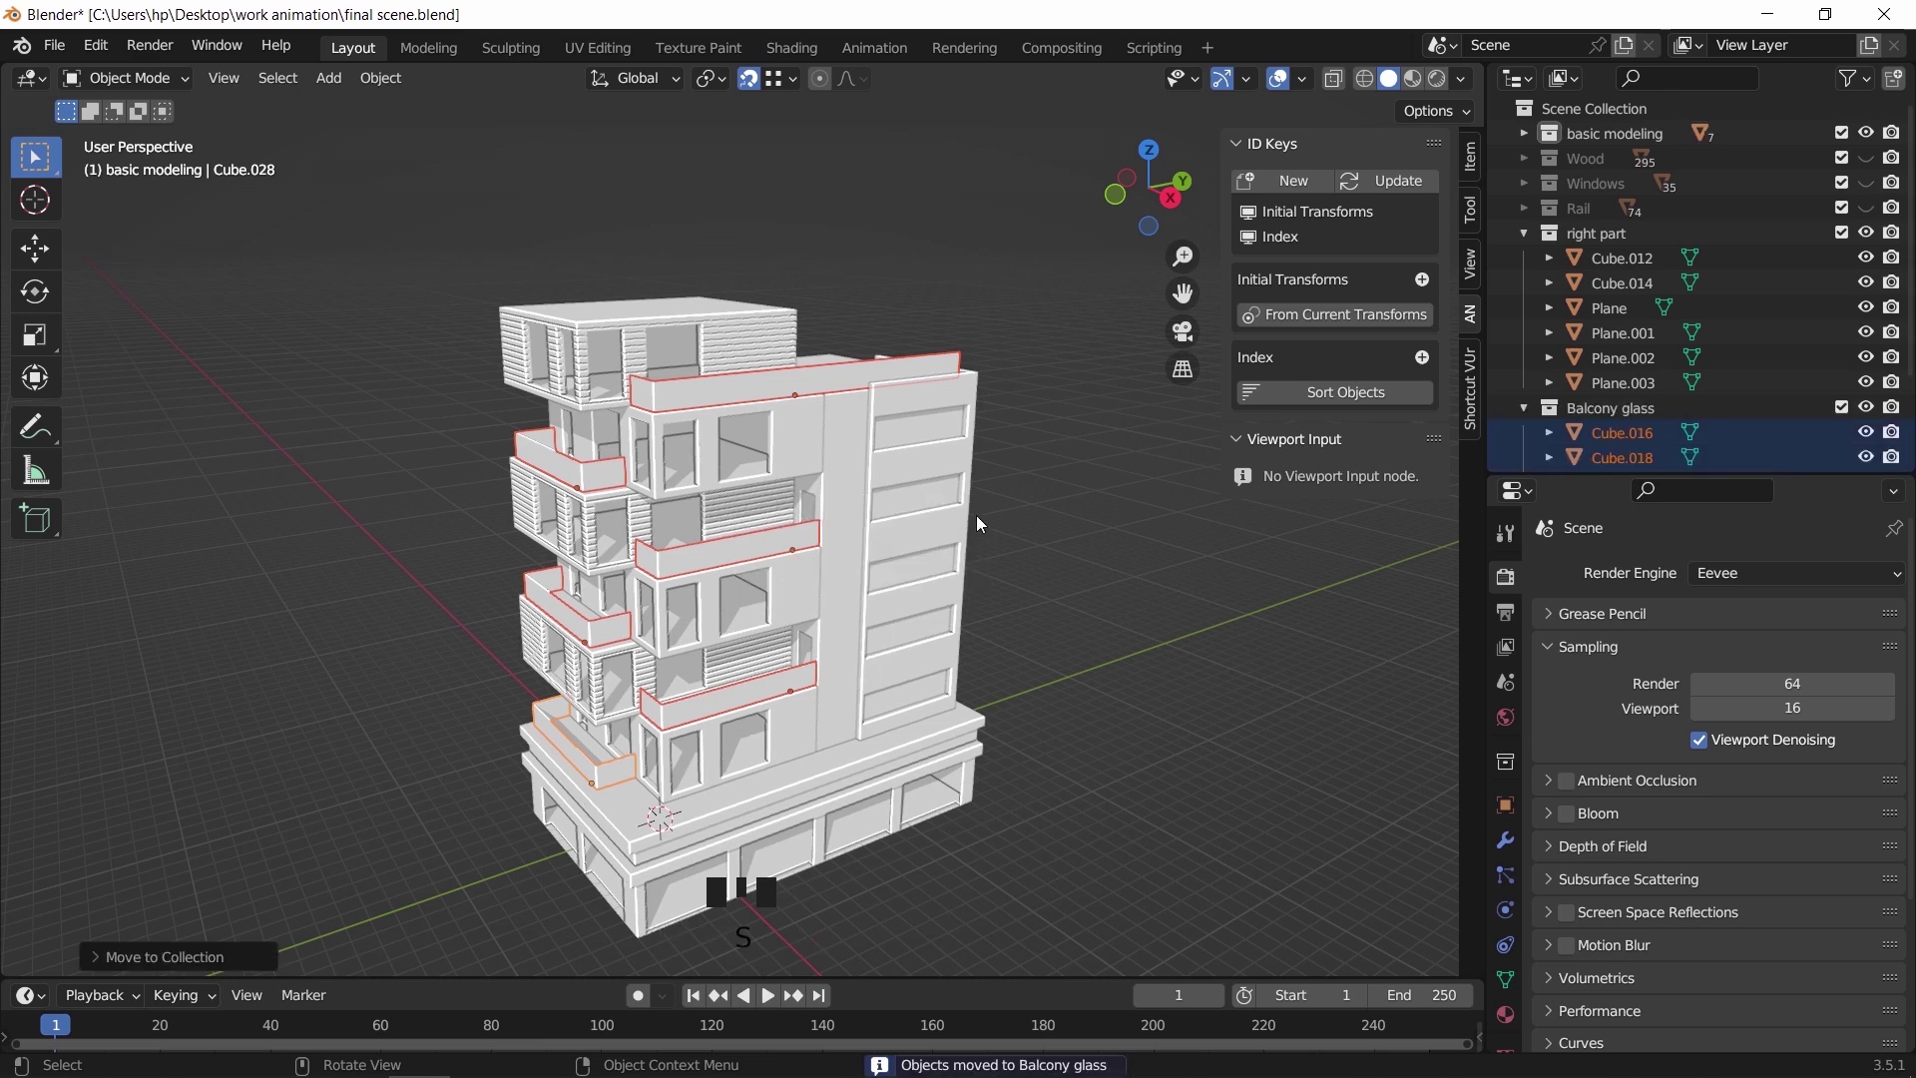
Apply all transforms to the balcony pieces and move their origins to their centres
{"action": "key", "text": "ctrl+a"}
{"action": "left_click", "coordinate": [956, 464]}
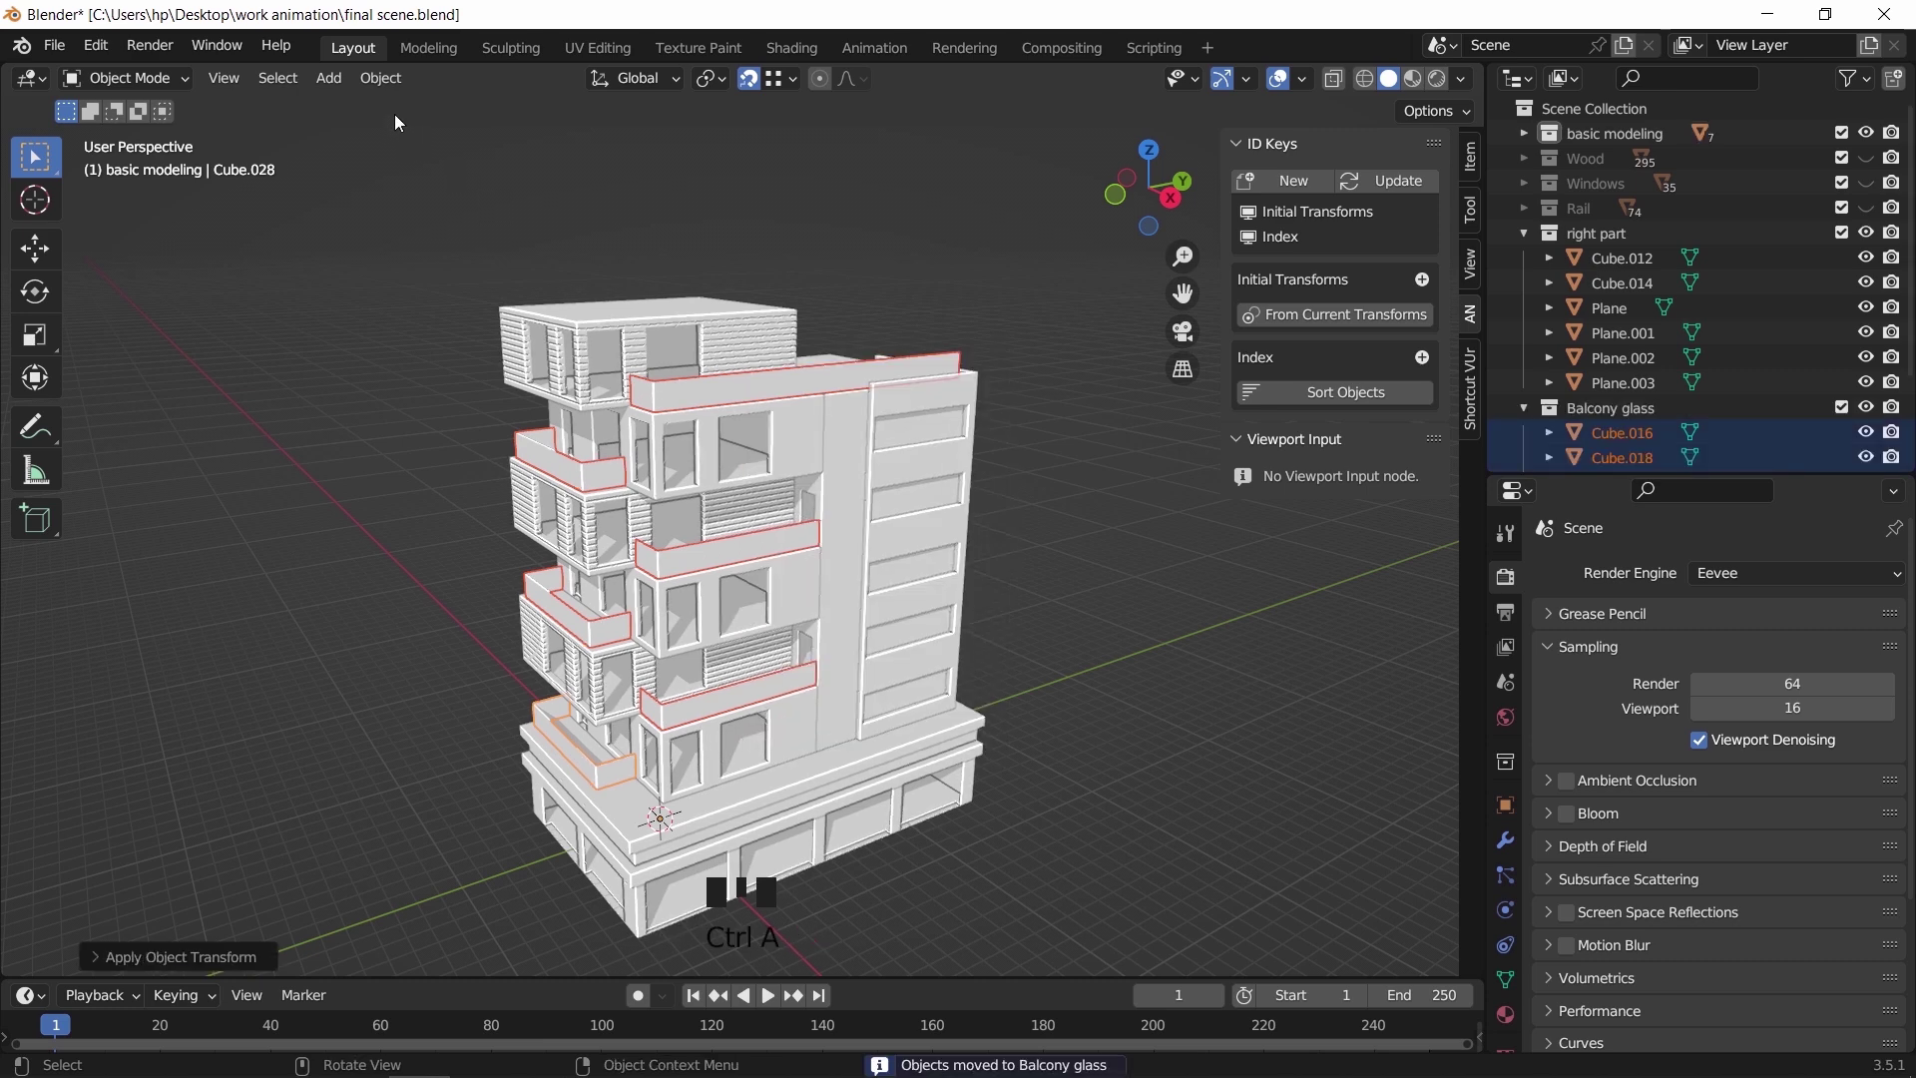
{"action": "left_click", "coordinate": [381, 78]}
{"action": "mouse_move", "coordinate": [405, 137]}
{"action": "left_click", "coordinate": [719, 204]}
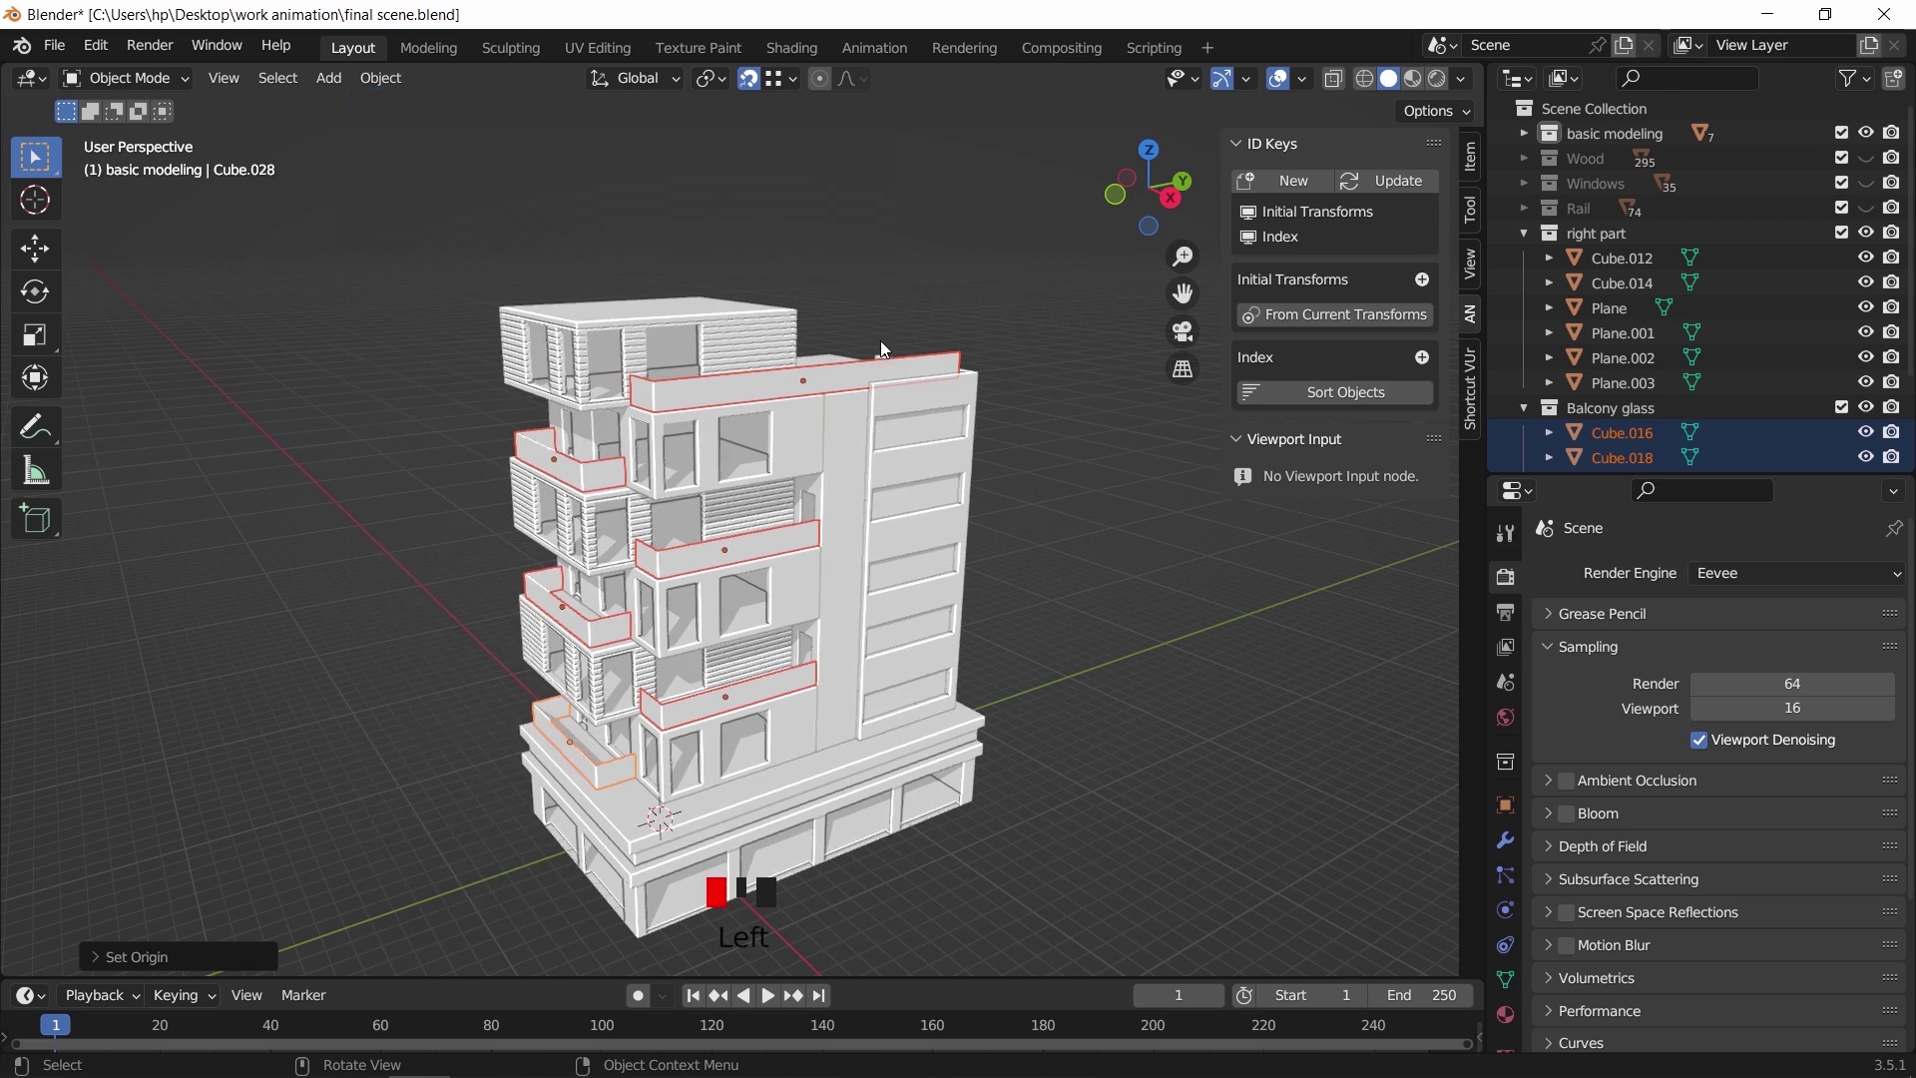
Select all right part objects, apply all transforms and set origins to surface centre of mass
{"action": "right_click", "coordinate": [1602, 239]}
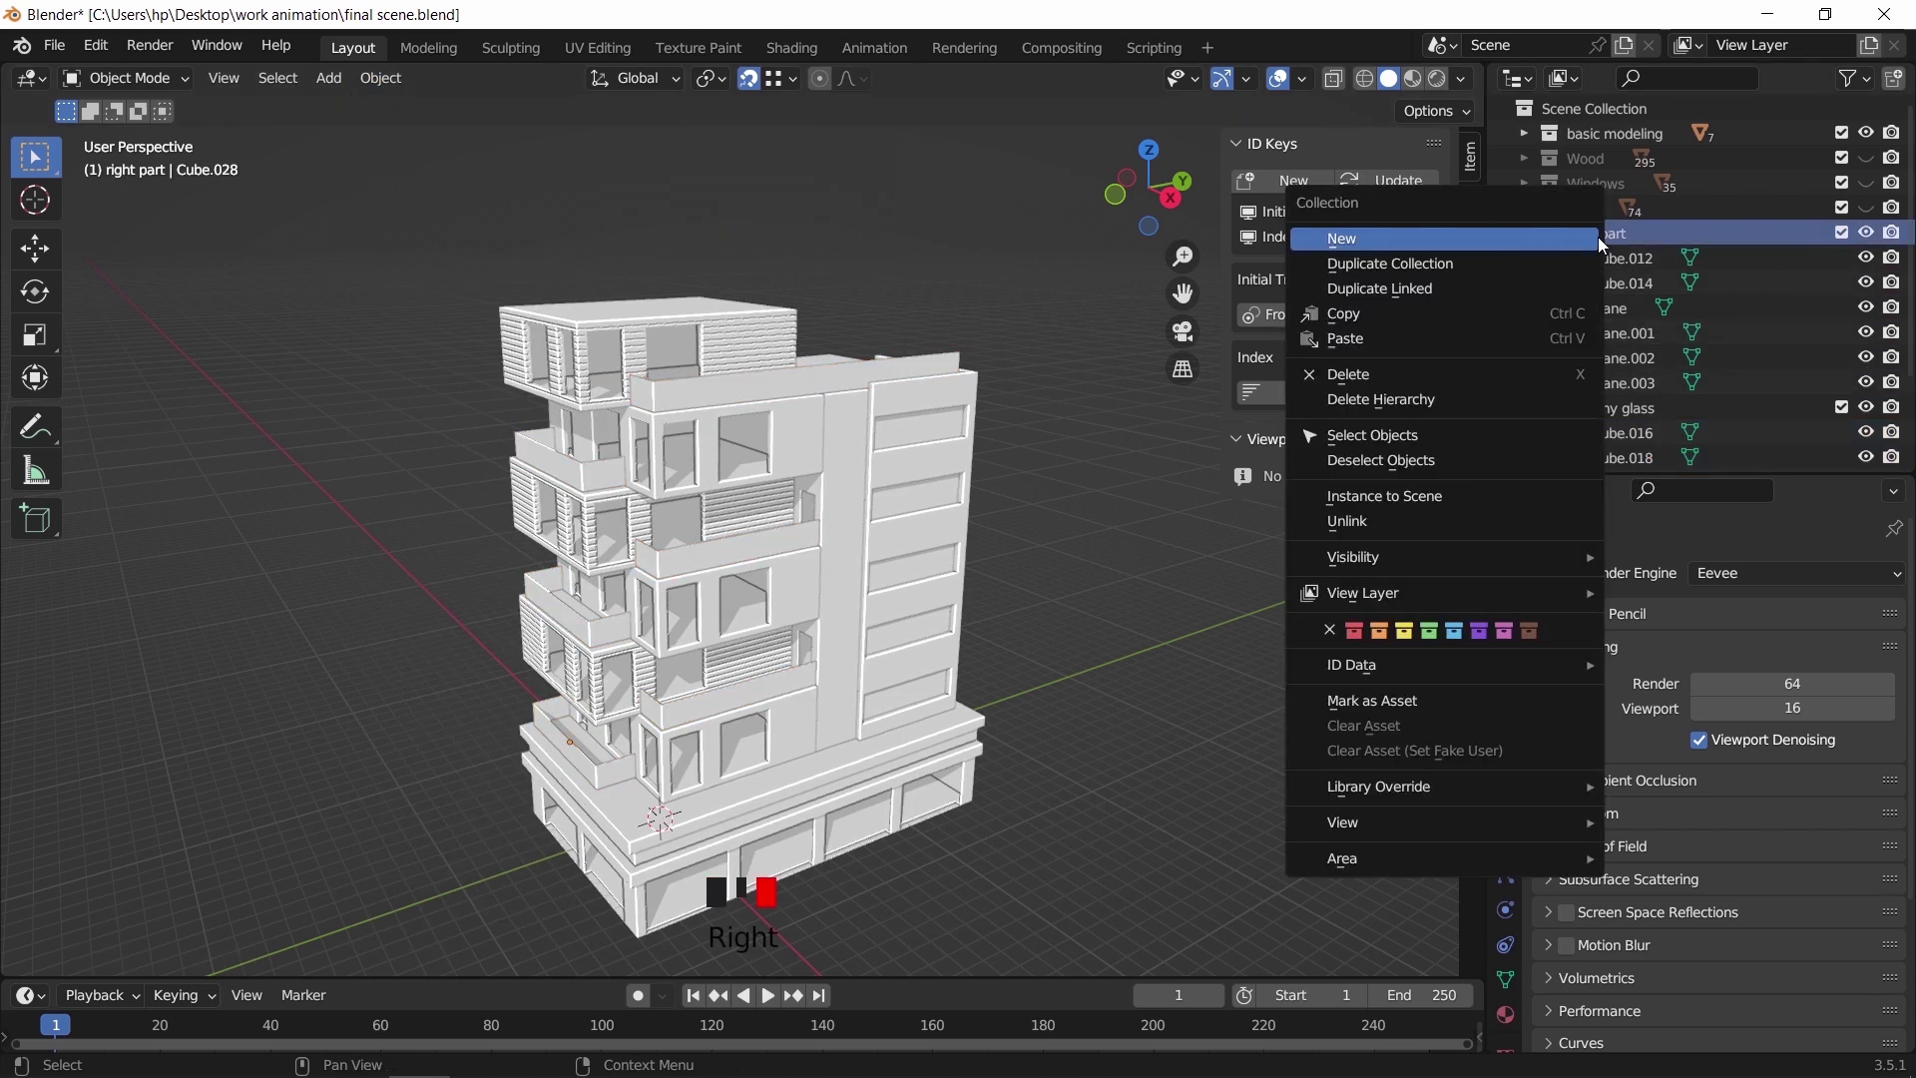
{"action": "left_click", "coordinate": [1372, 435]}
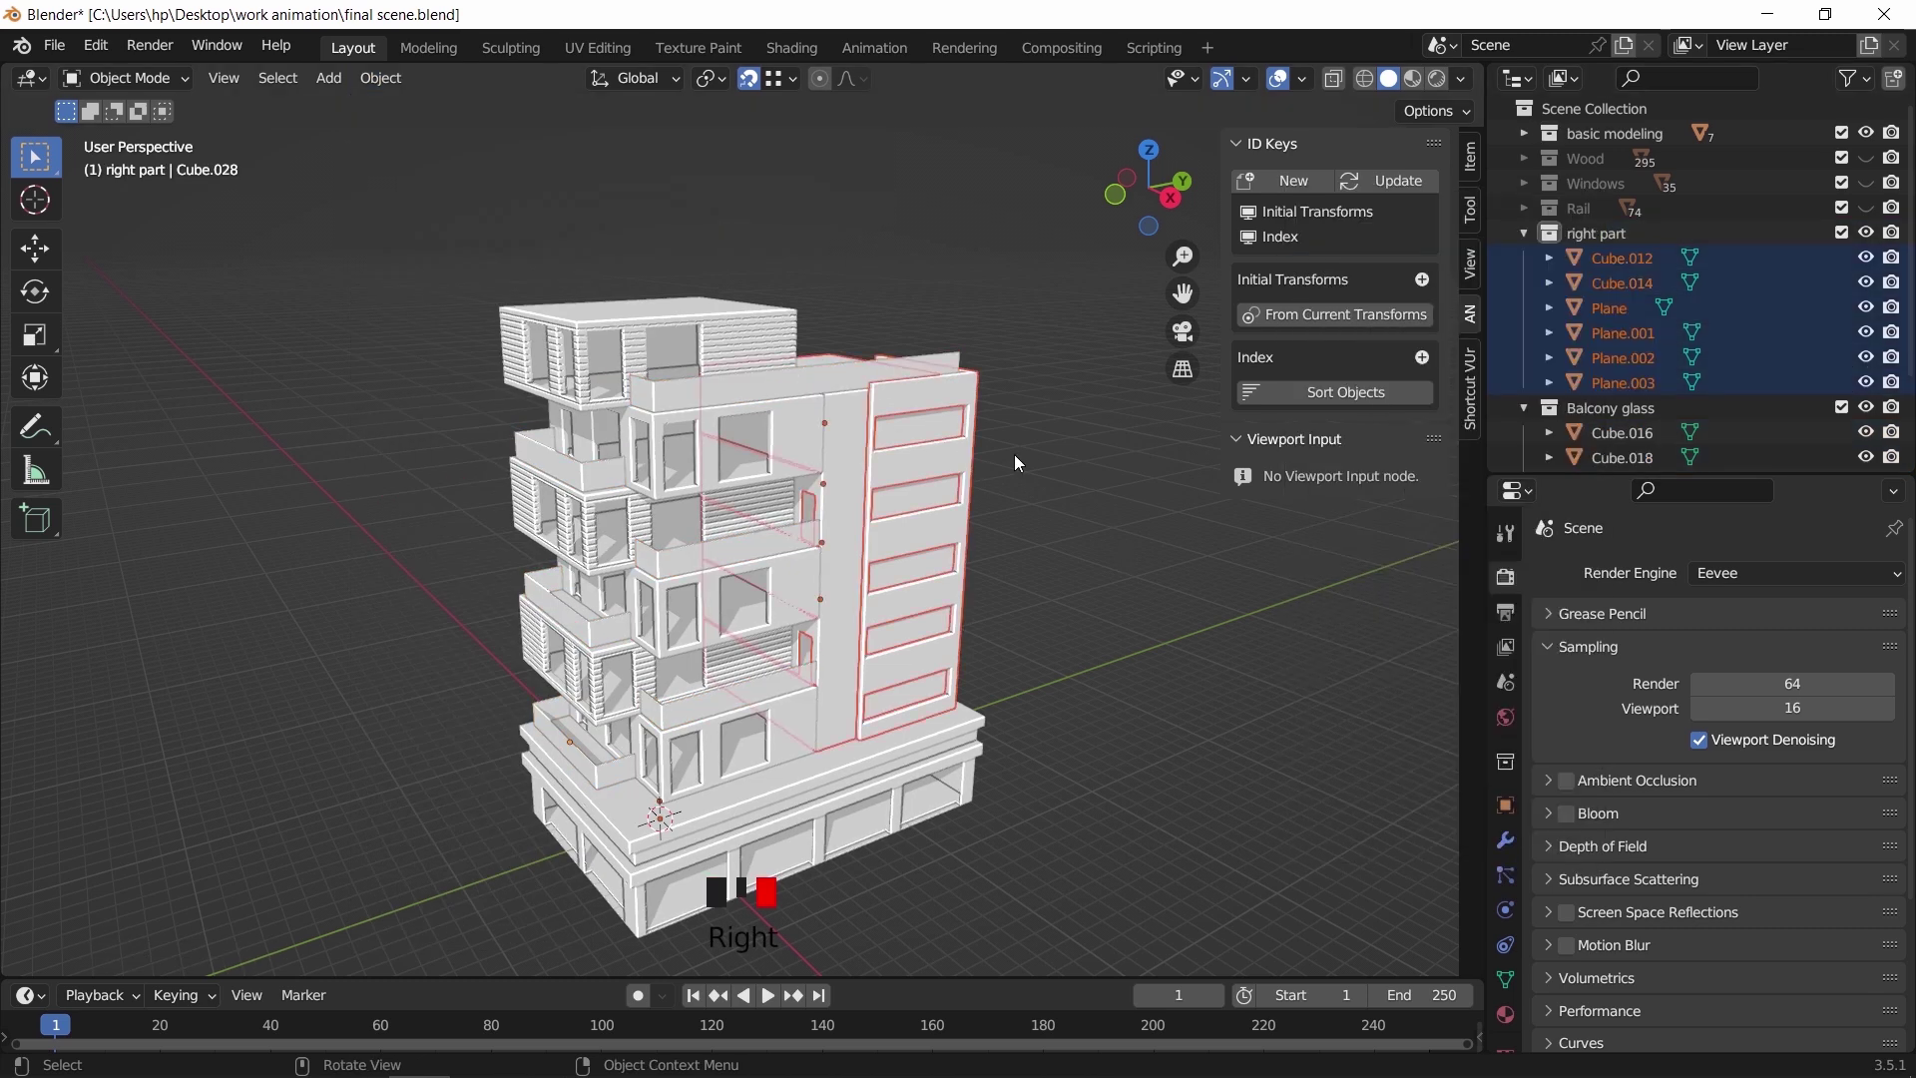
{"action": "key", "text": "ctrl+a"}
{"action": "left_click", "coordinate": [1013, 453]}
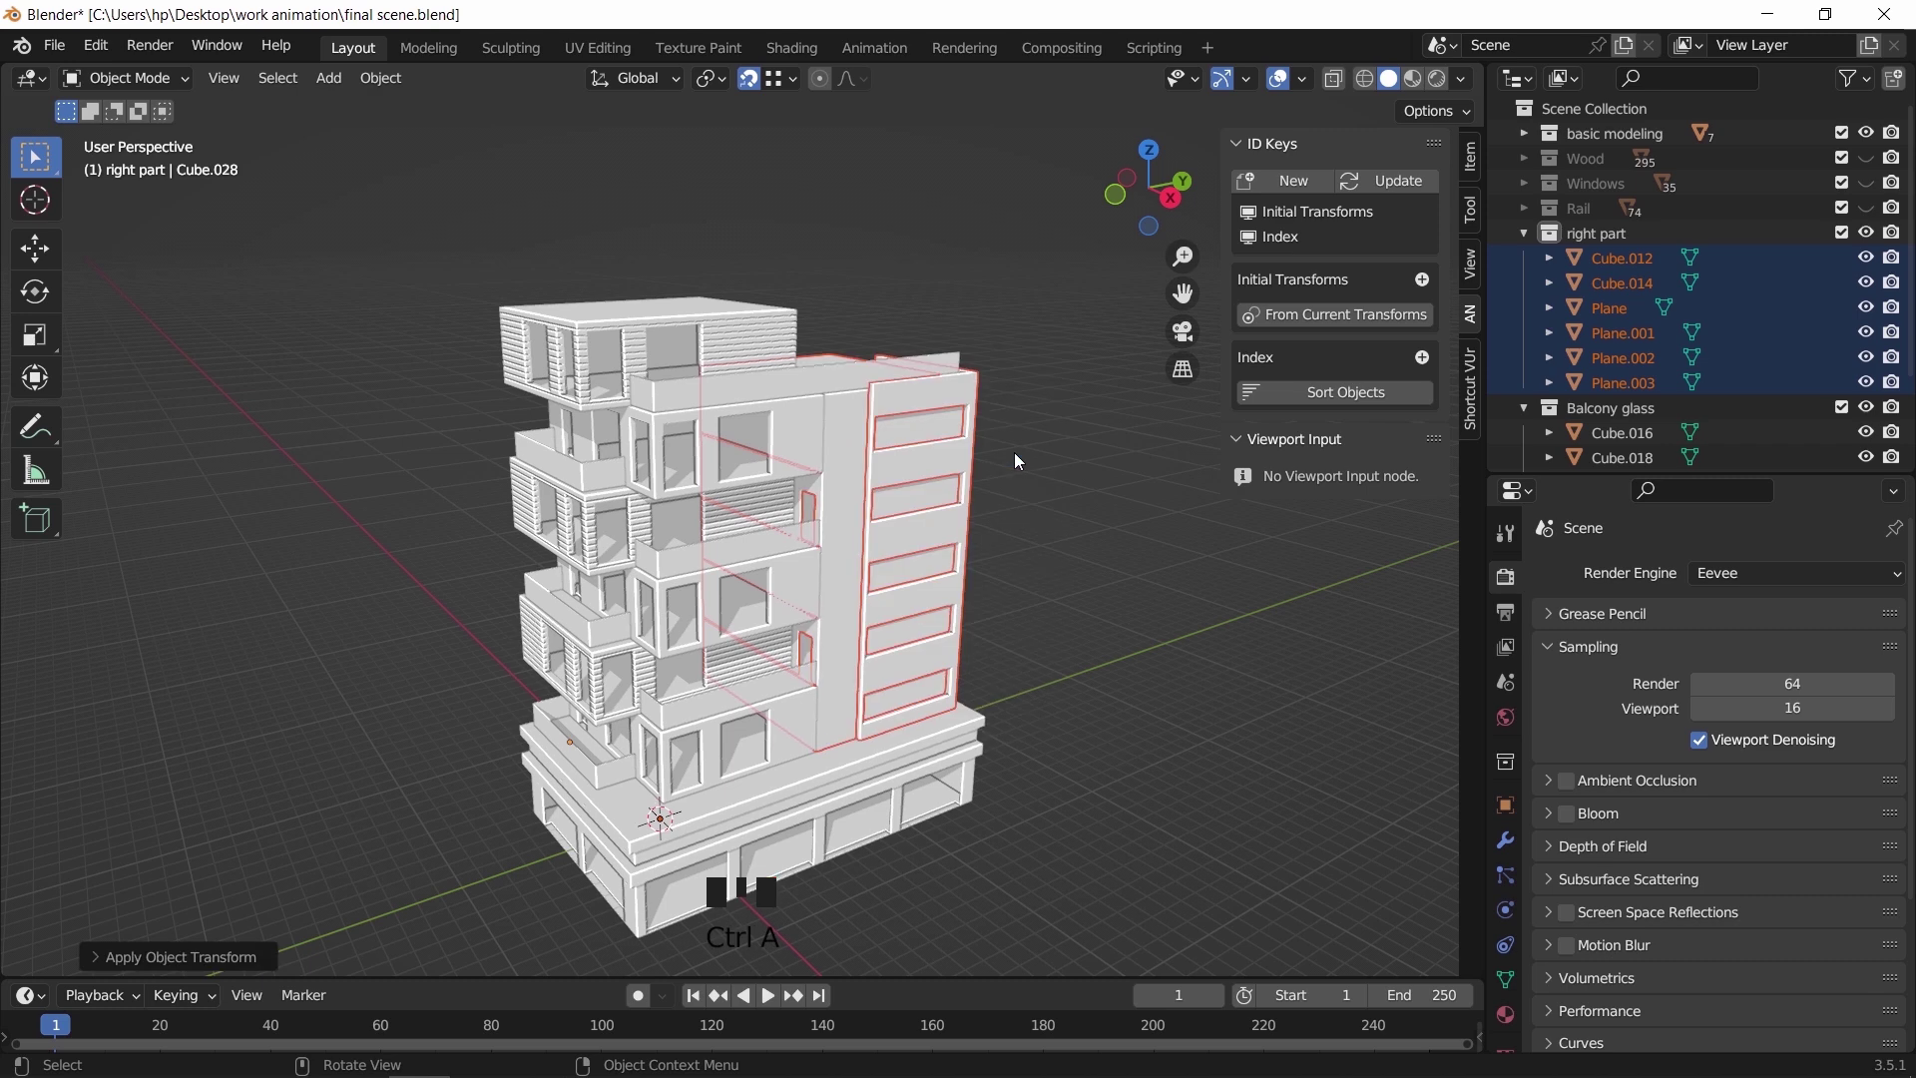
{"action": "left_click", "coordinate": [380, 79]}
{"action": "mouse_move", "coordinate": [429, 132]}
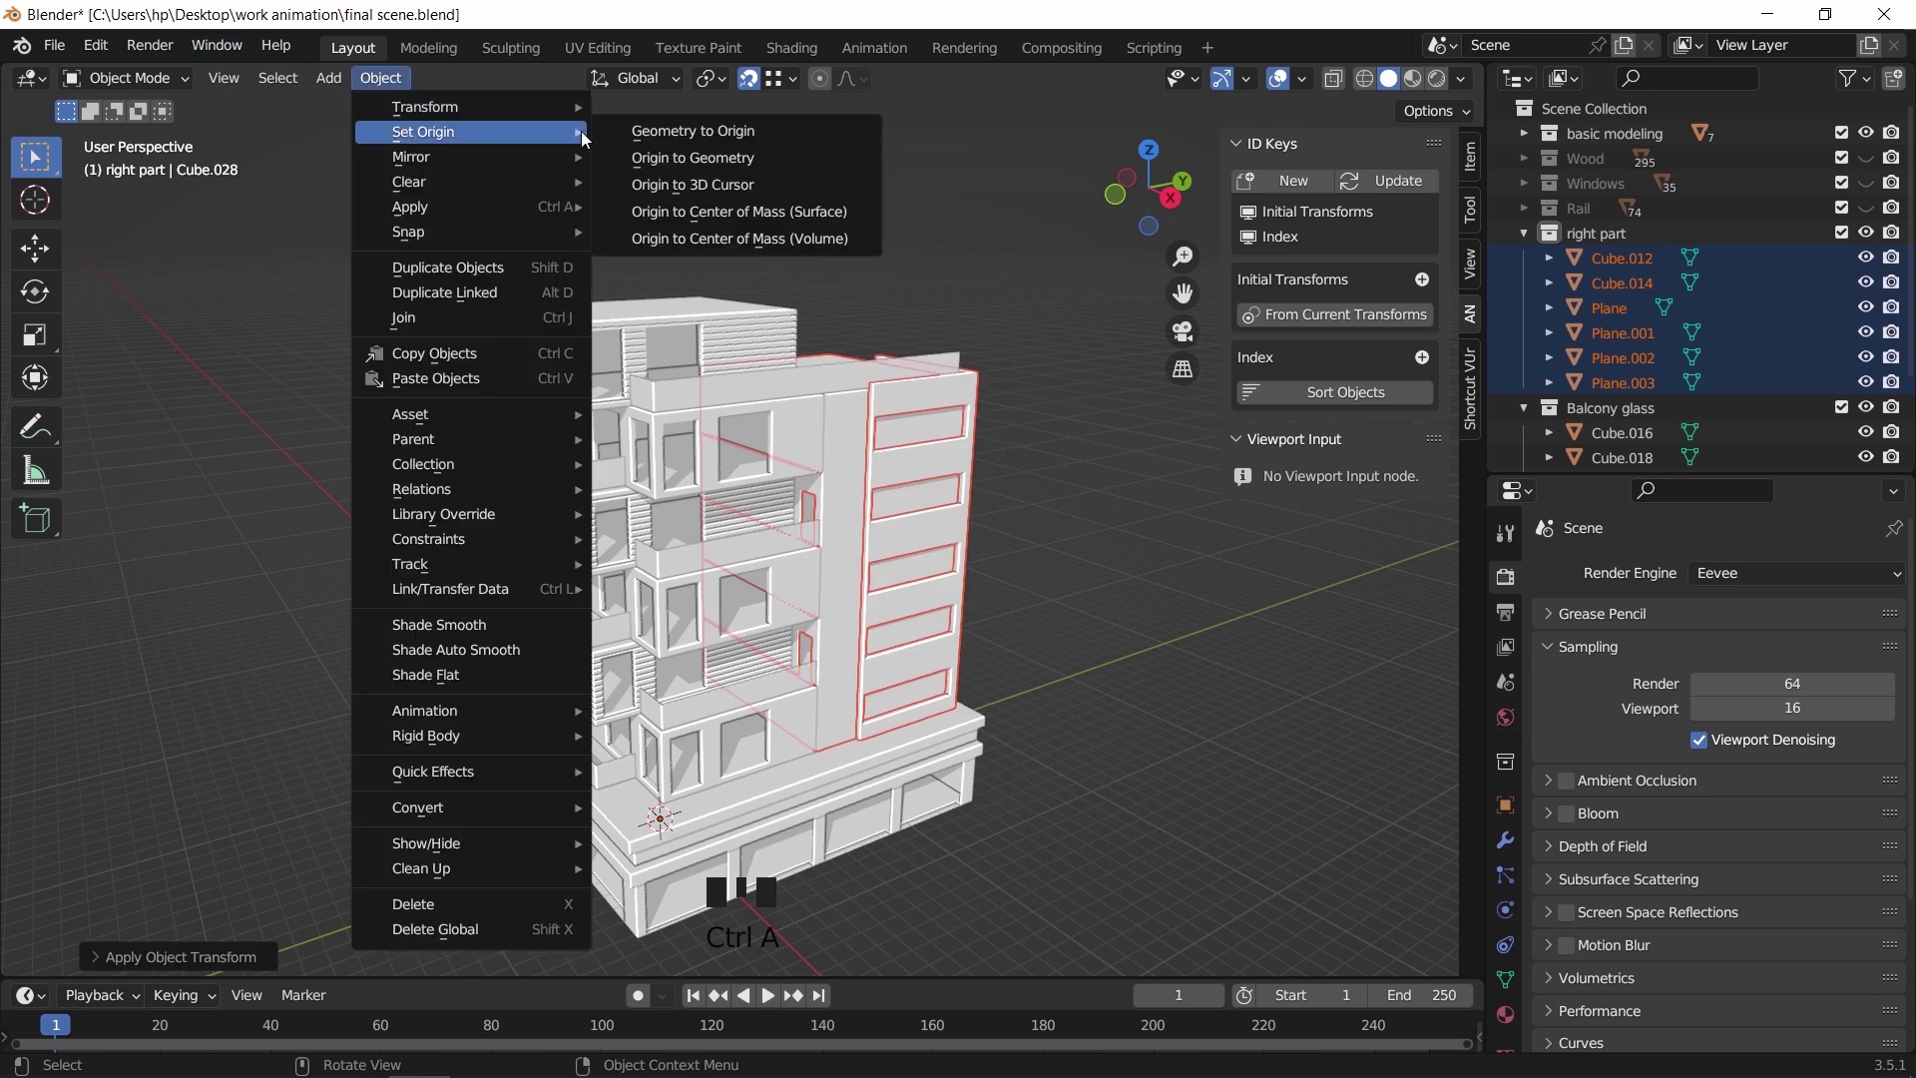
{"action": "left_click", "coordinate": [702, 210]}
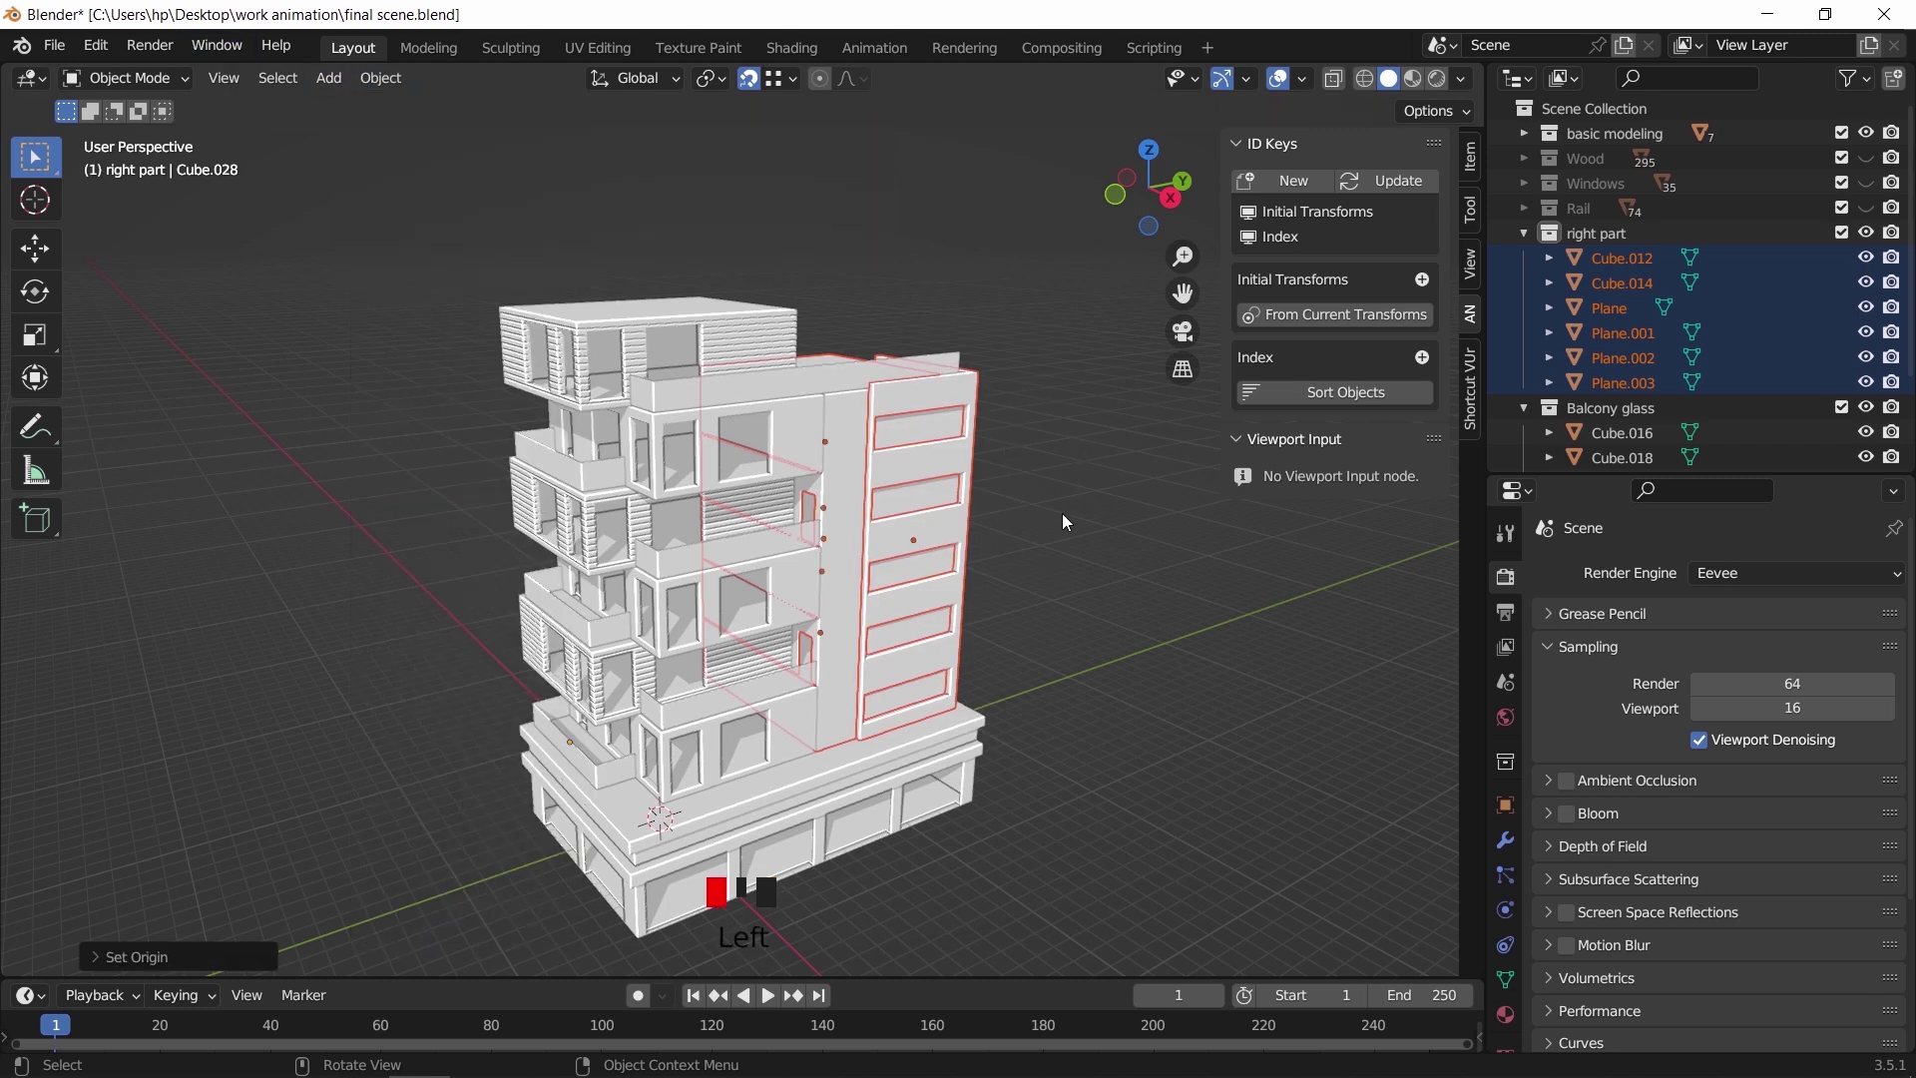
Hide the Balcony glass collection and reselect the right part collection
{"action": "left_click", "coordinate": [1062, 513]}
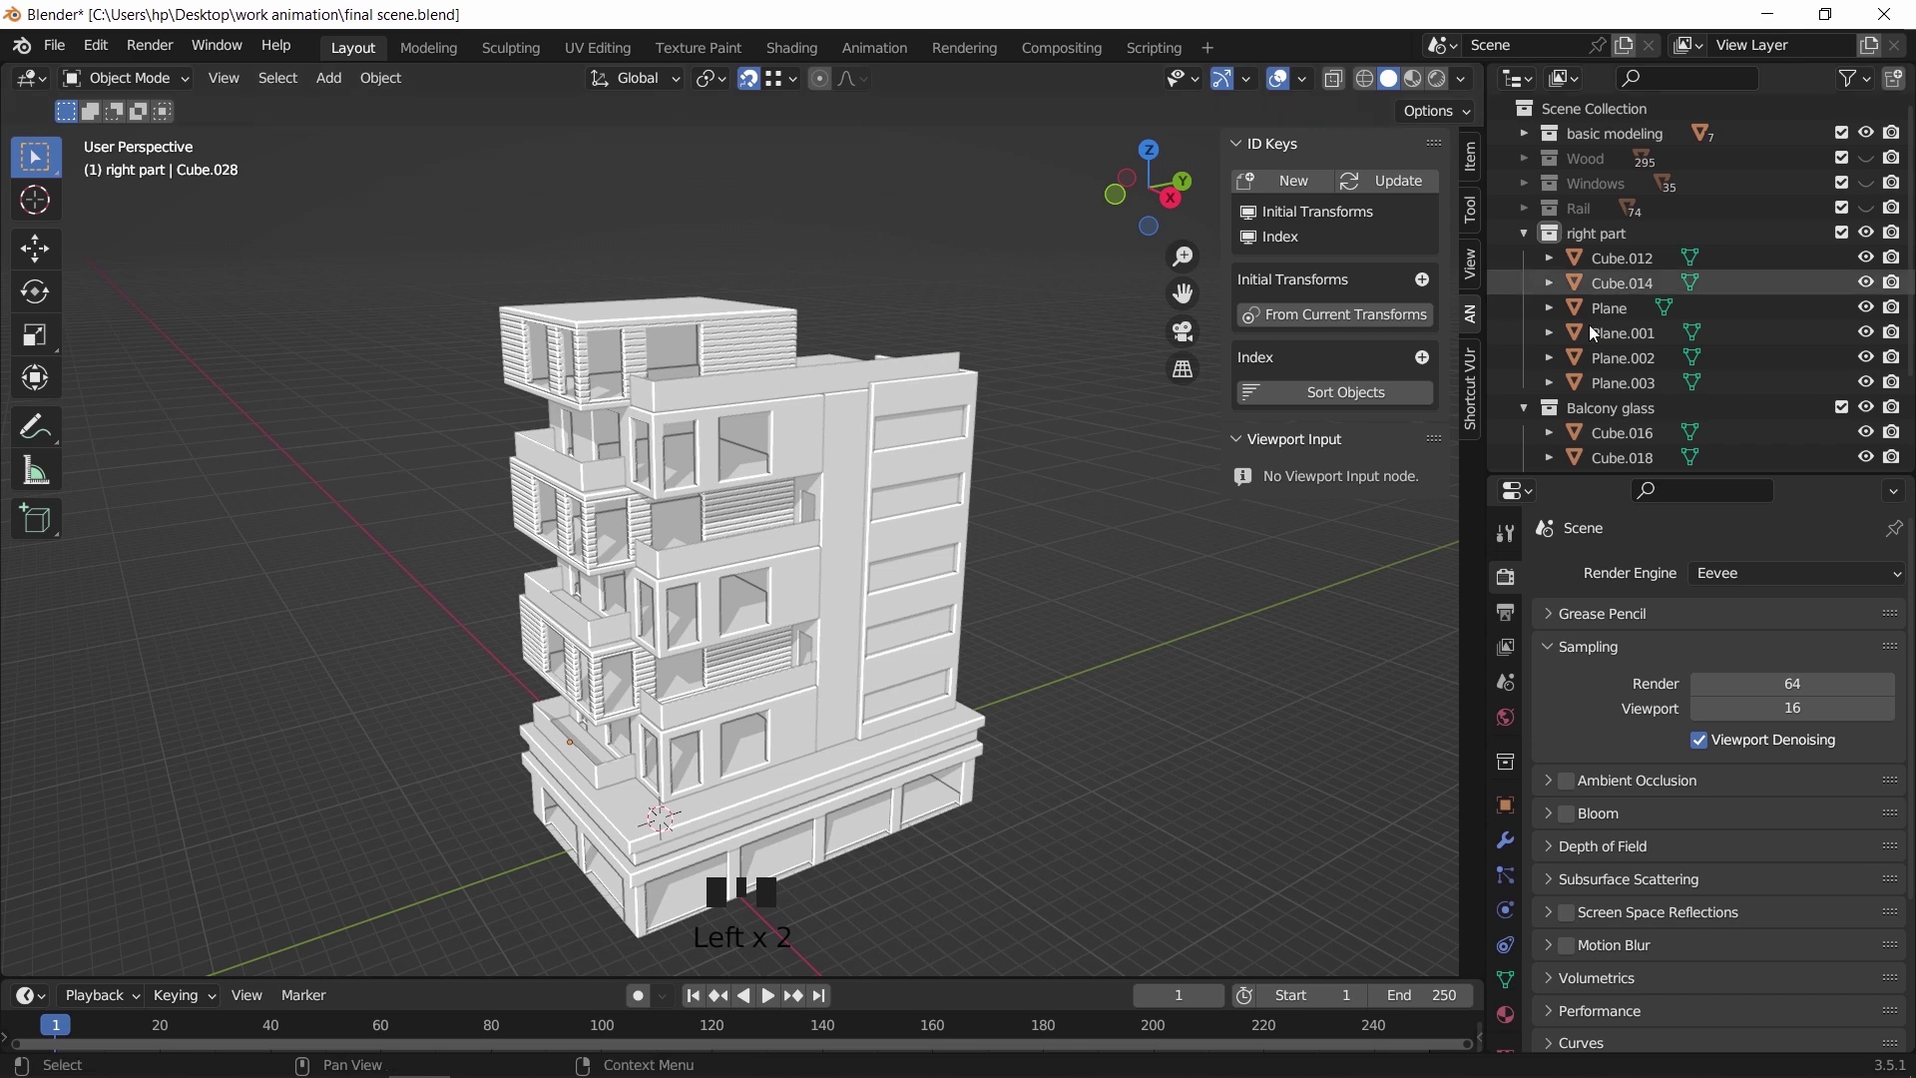
{"action": "left_click", "coordinate": [1864, 407]}
{"action": "left_click", "coordinate": [1623, 236]}
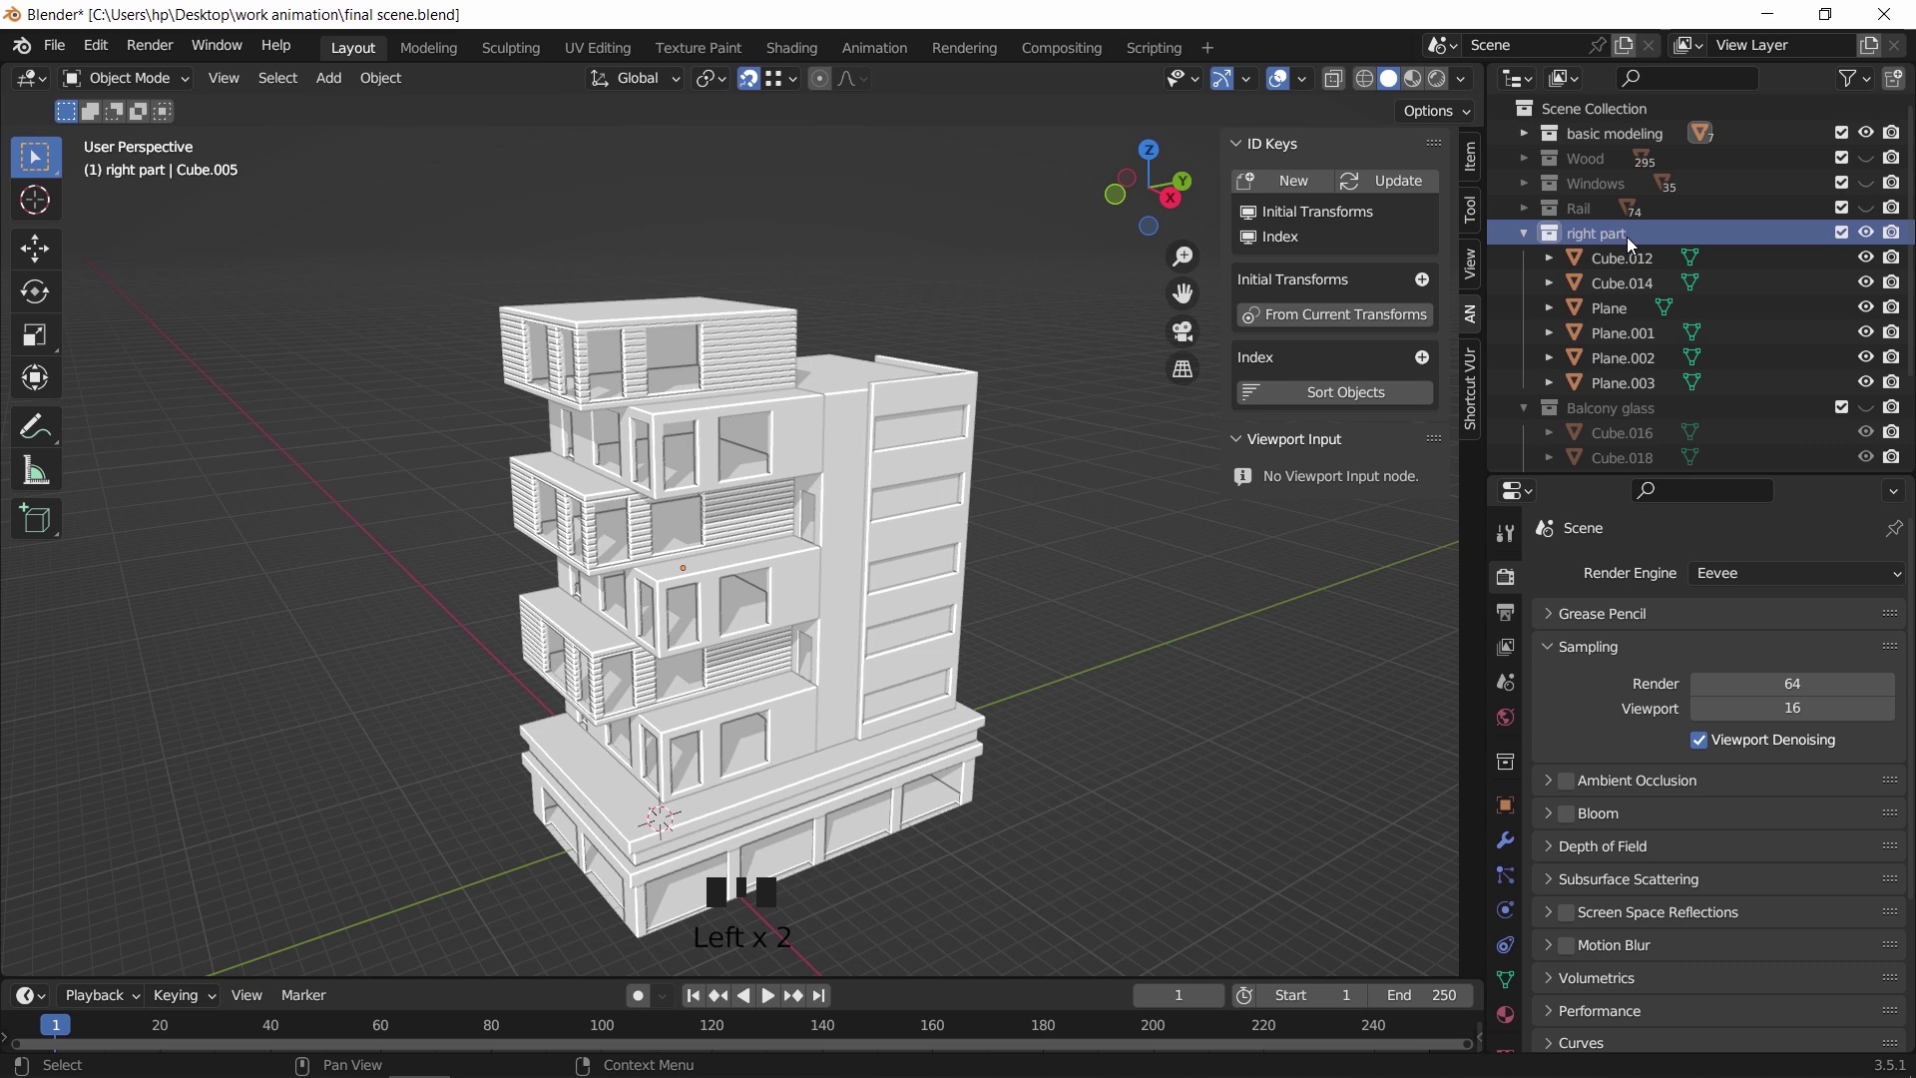
Select every right part object and create a new ID key named A
{"action": "right_click", "coordinate": [1626, 237]}
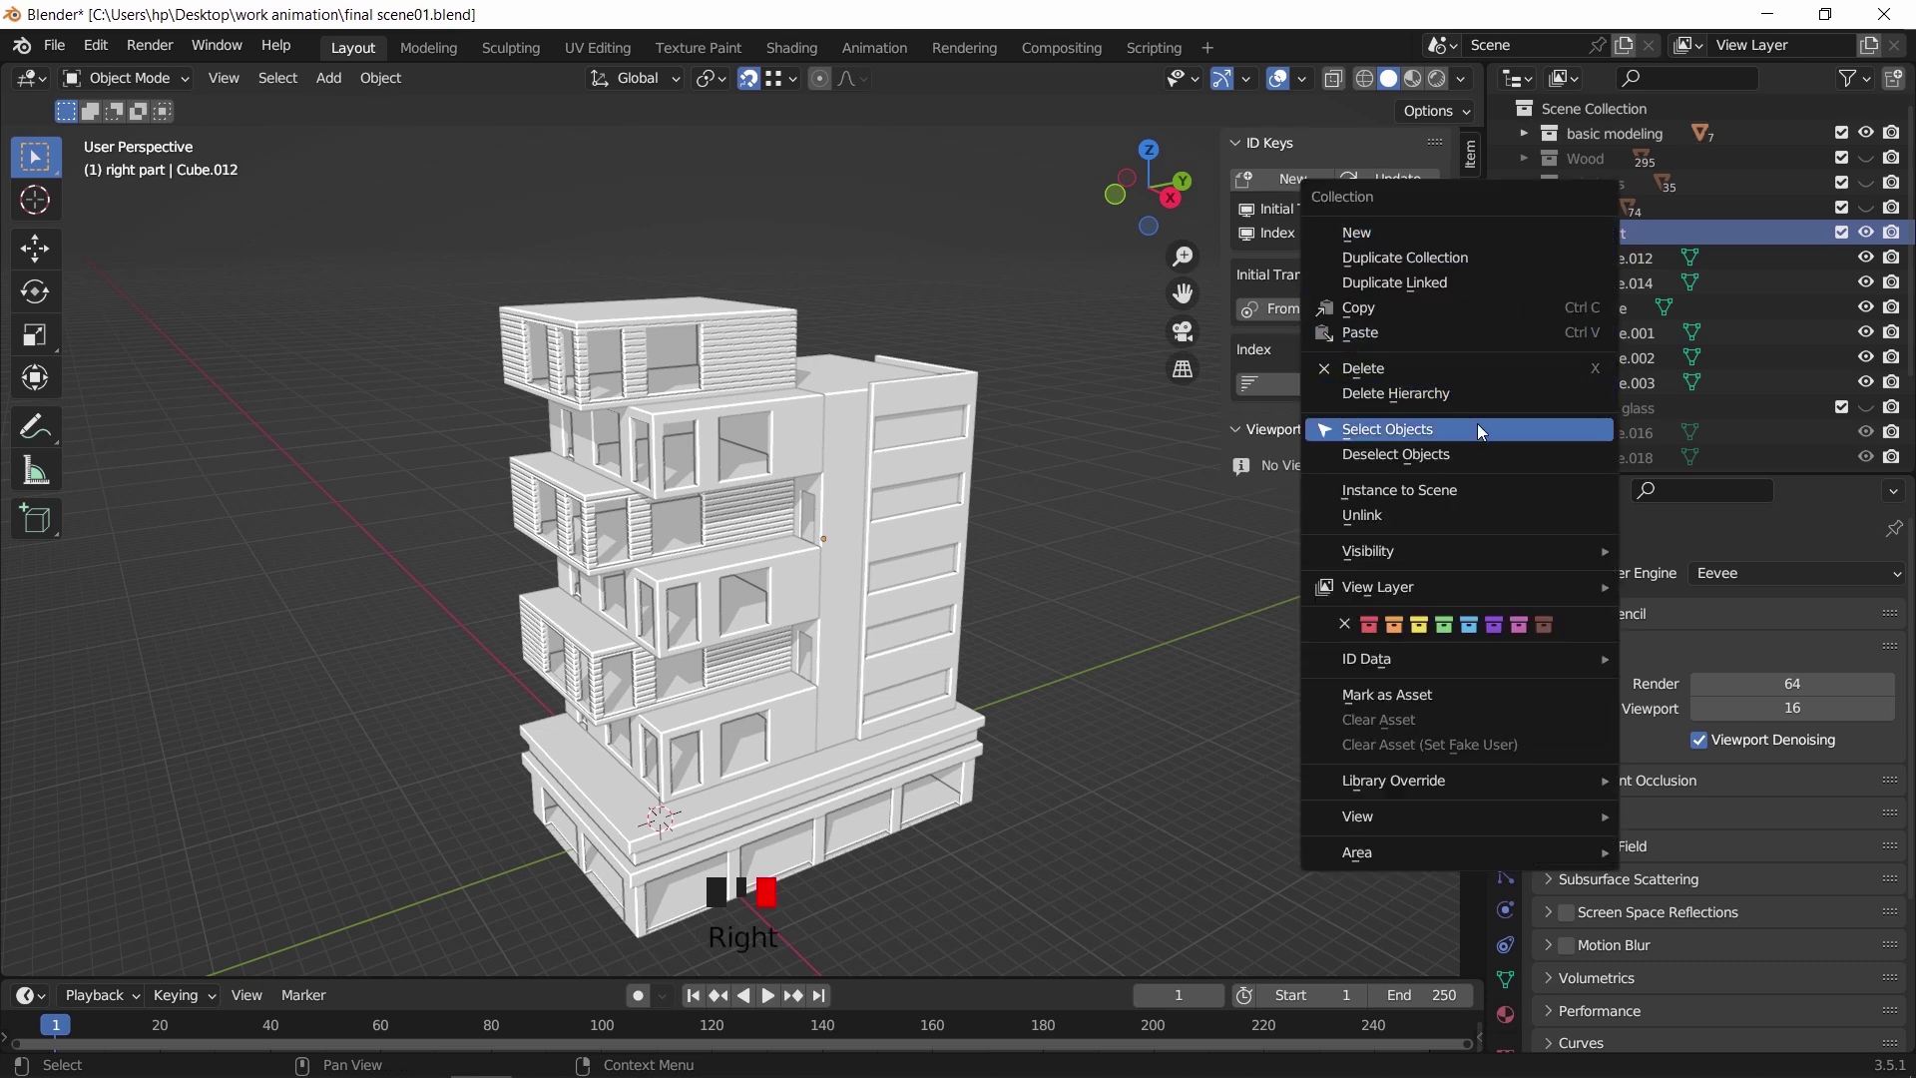
{"action": "left_click", "coordinate": [1476, 427]}
{"action": "left_click", "coordinate": [1311, 179]}
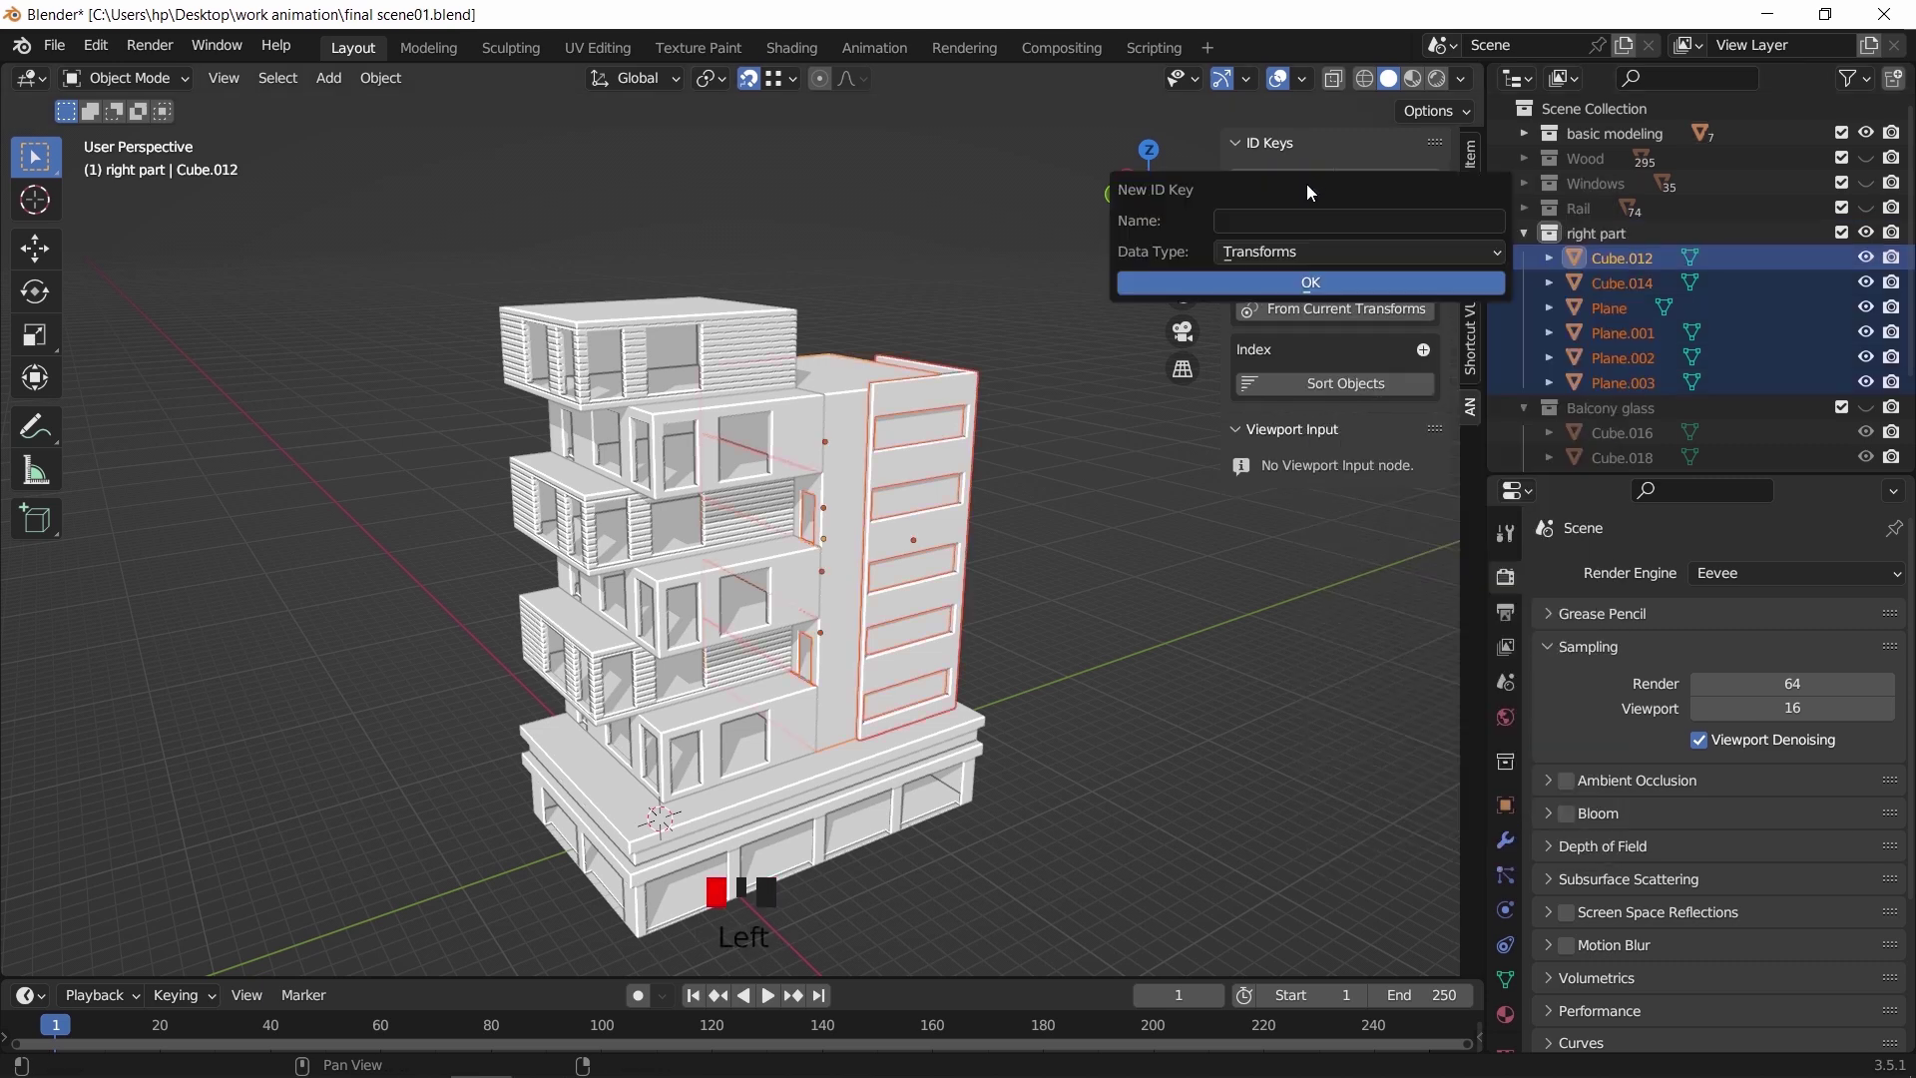
{"action": "type", "text": "A"}
{"action": "left_click", "coordinate": [1313, 283]}
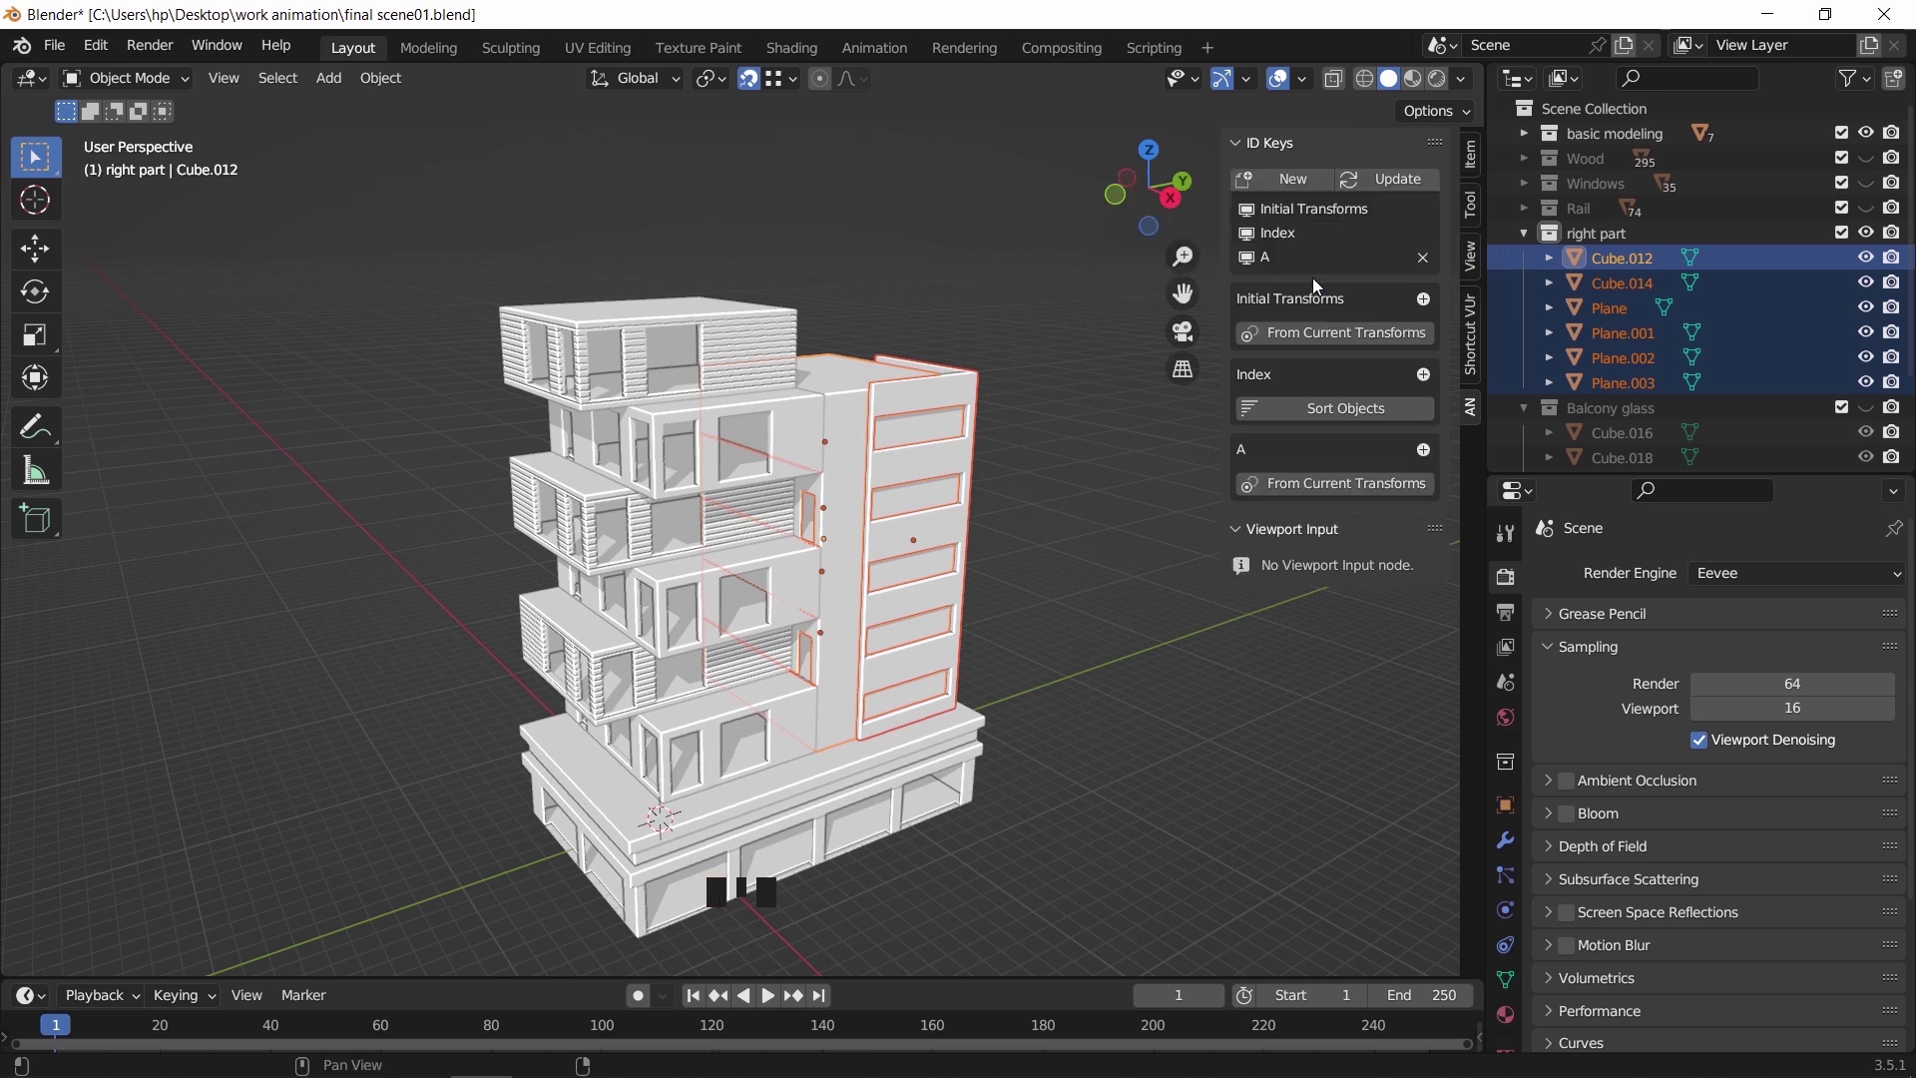
Collapse the Initial Transforms and Index keys and store current transforms in ID key A
{"action": "left_click", "coordinate": [1247, 211]}
{"action": "left_click", "coordinate": [1247, 233]}
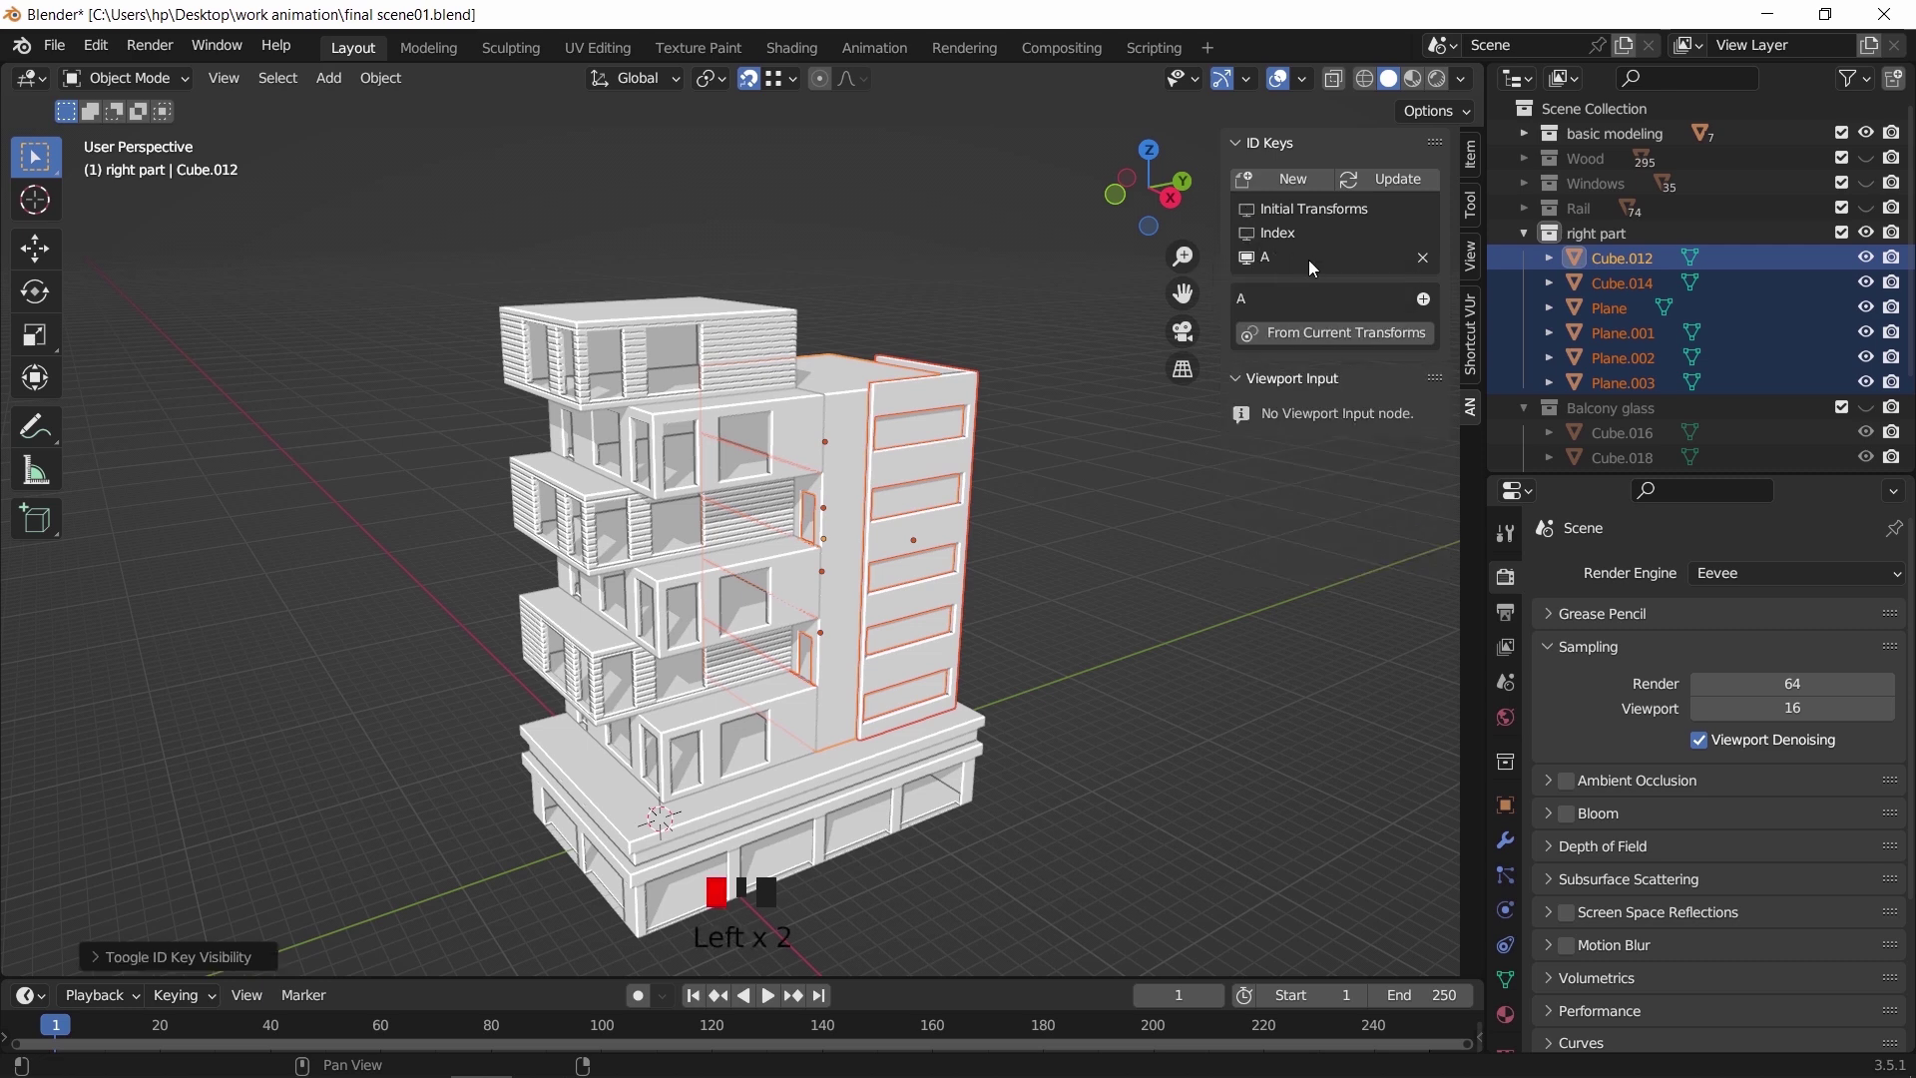
{"action": "left_click", "coordinate": [1331, 330]}
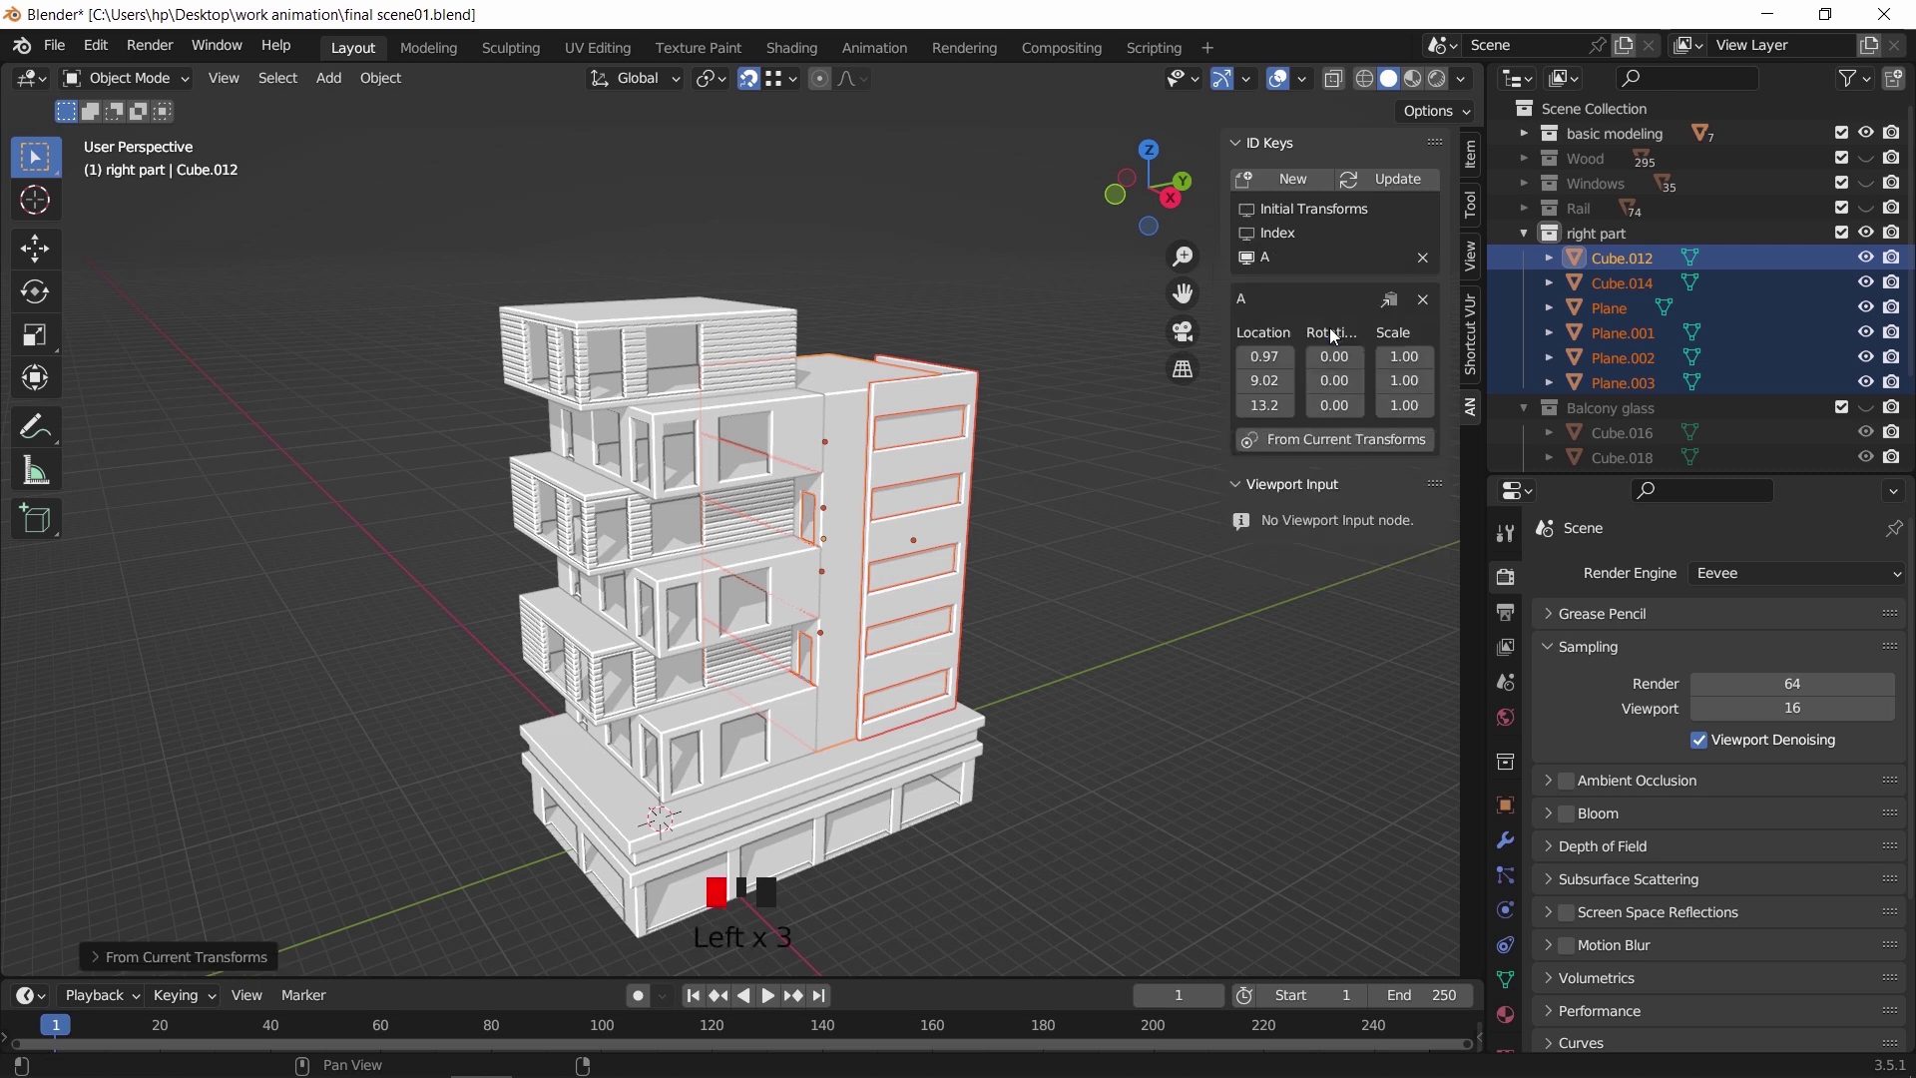
{"action": "left_click", "coordinate": [1353, 445]}
{"action": "left_click", "coordinate": [1353, 445]}
{"action": "left_click", "coordinate": [1353, 445]}
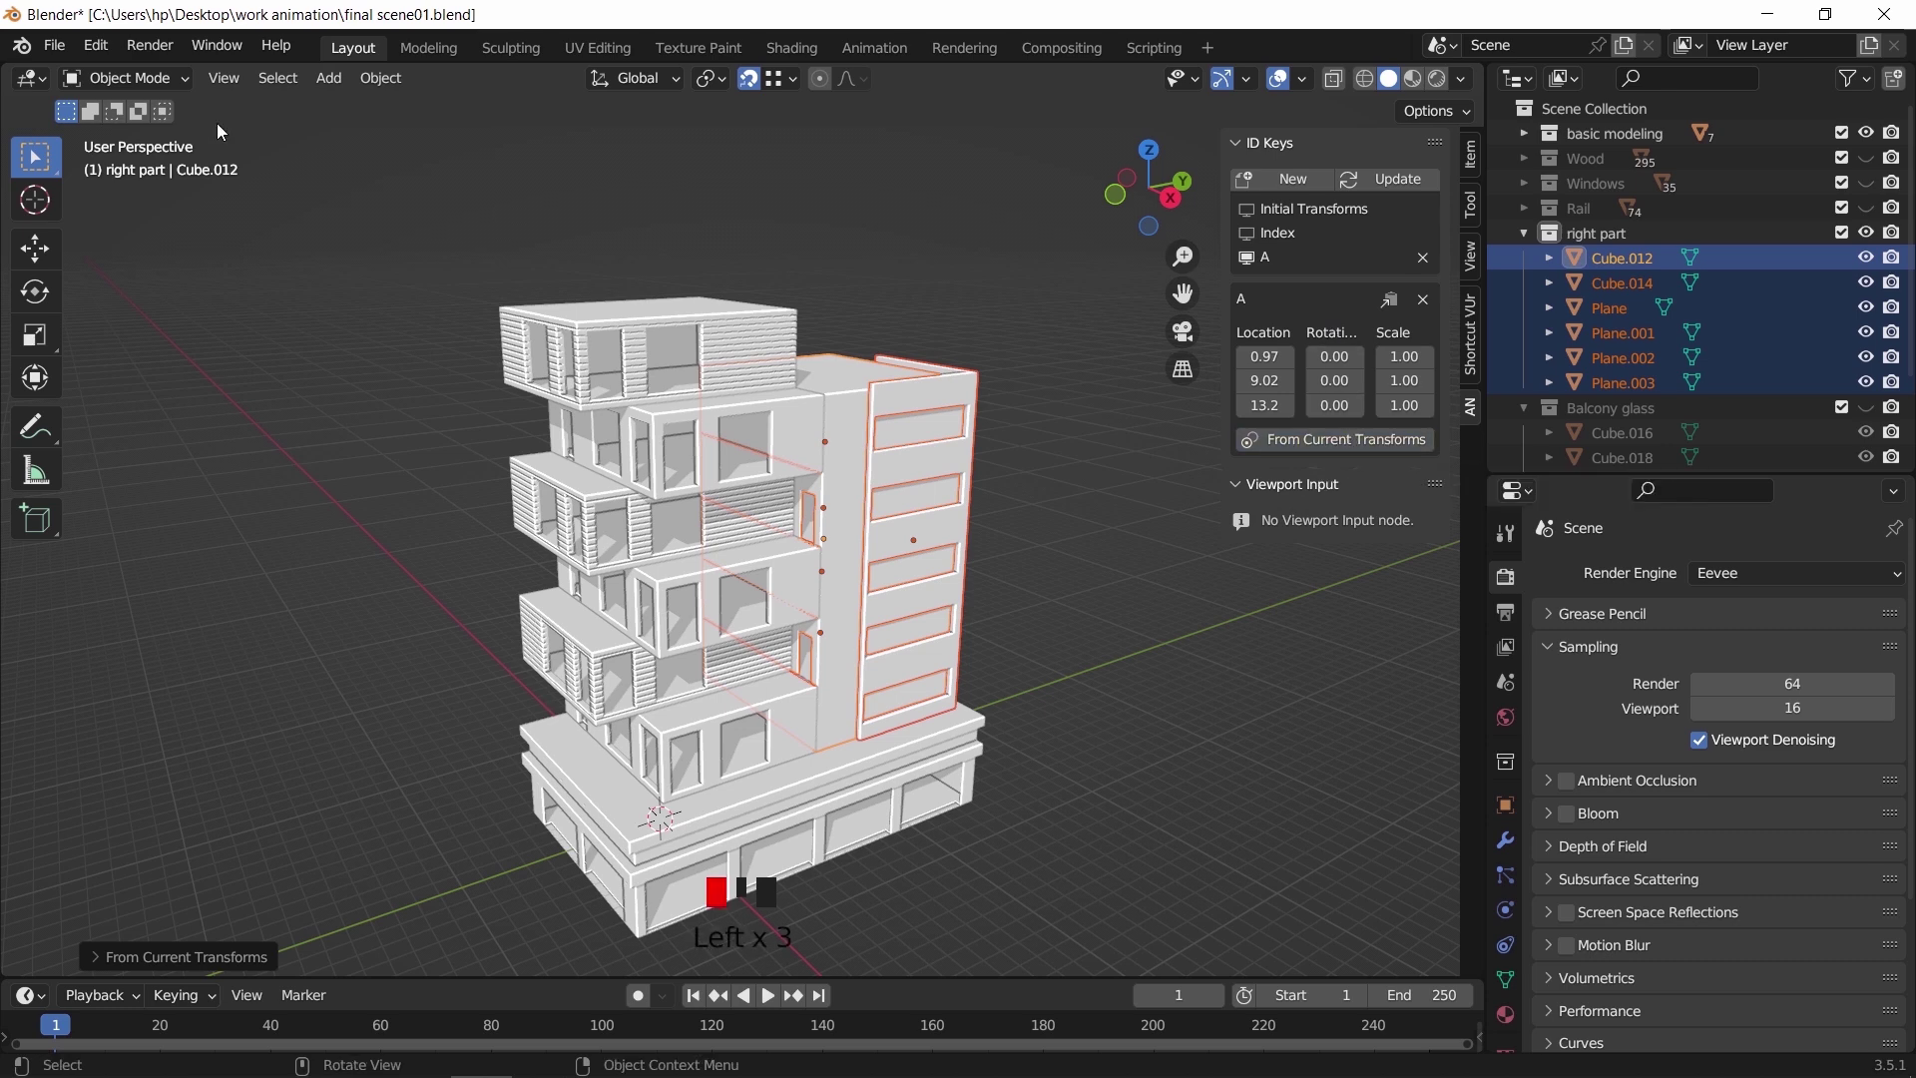
Split the viewport in half and turn the left area into an Animation Nodes editor
{"action": "left_click_drag", "start_coordinate": [4, 67], "coordinate": [72, 120]}
{"action": "left_click_drag", "start_coordinate": [212, 110], "coordinate": [684, 119]}
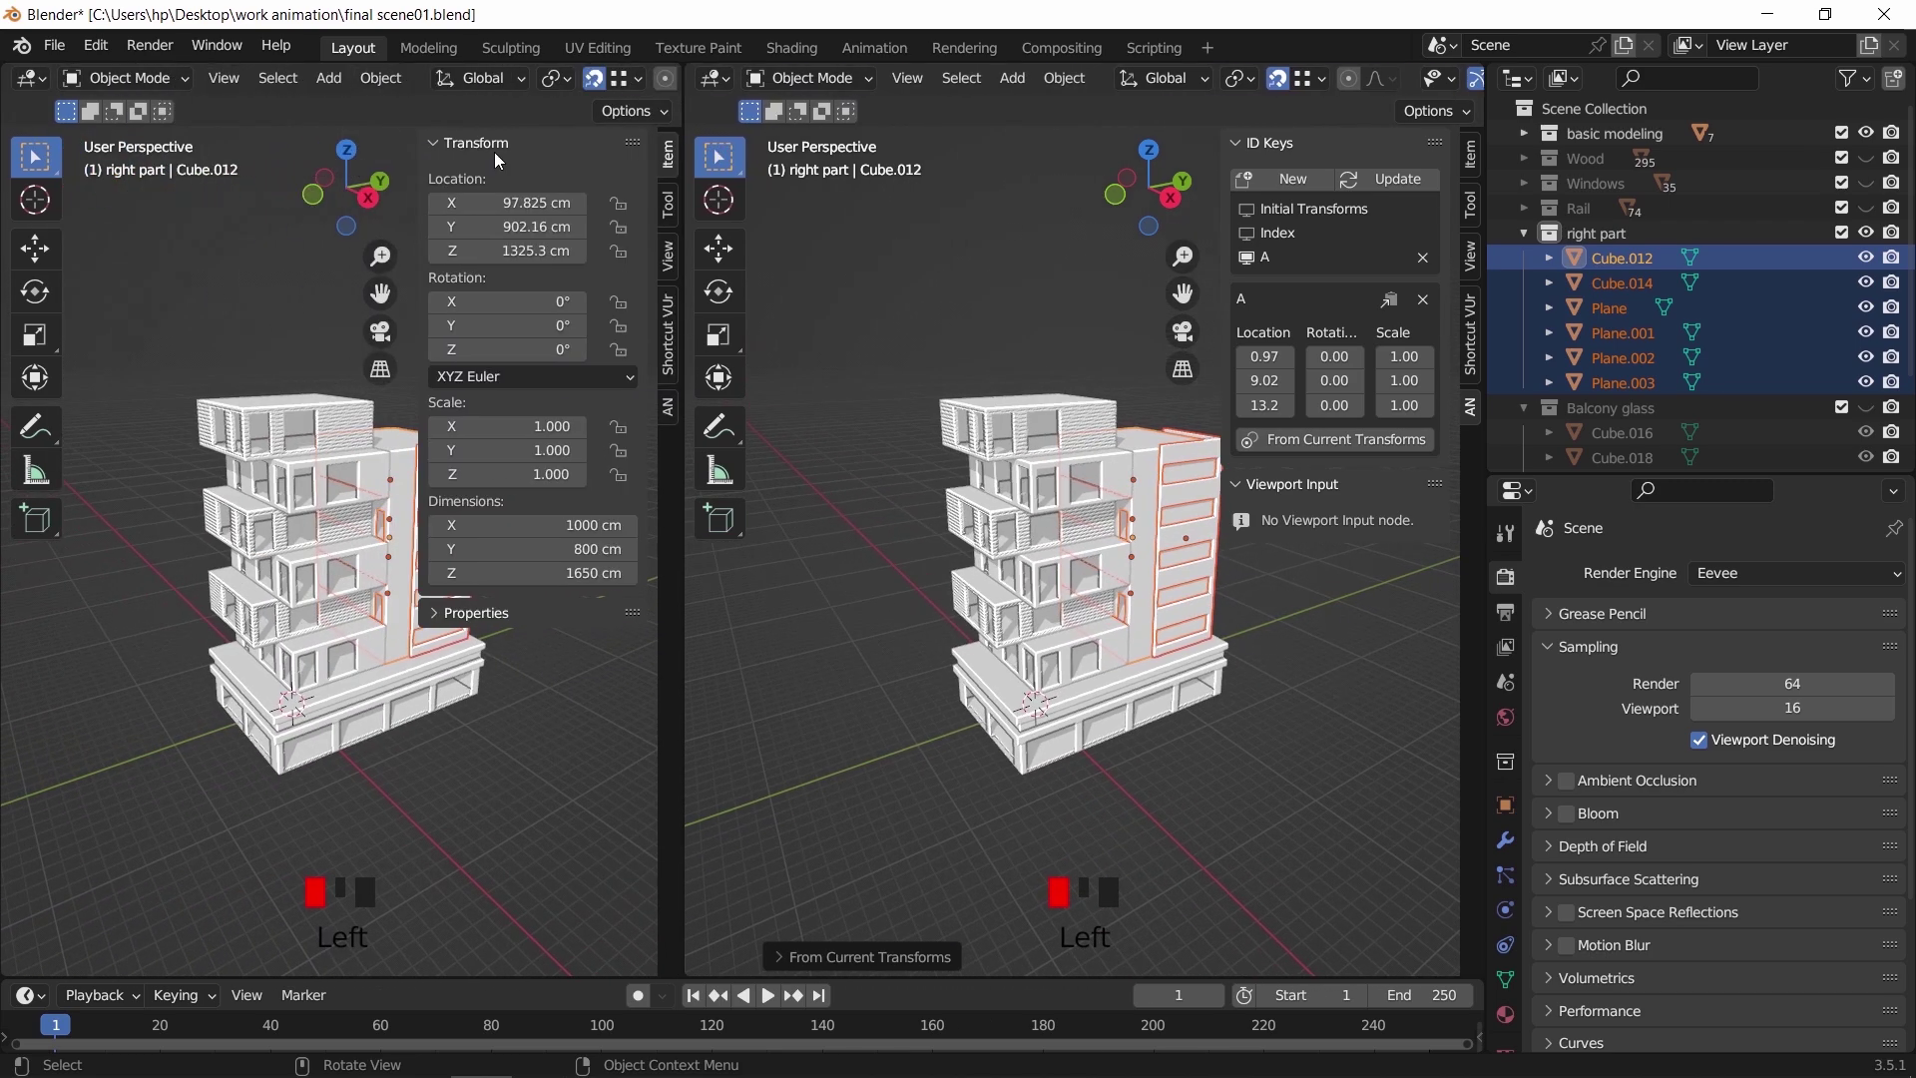
{"action": "left_click", "coordinate": [38, 80]}
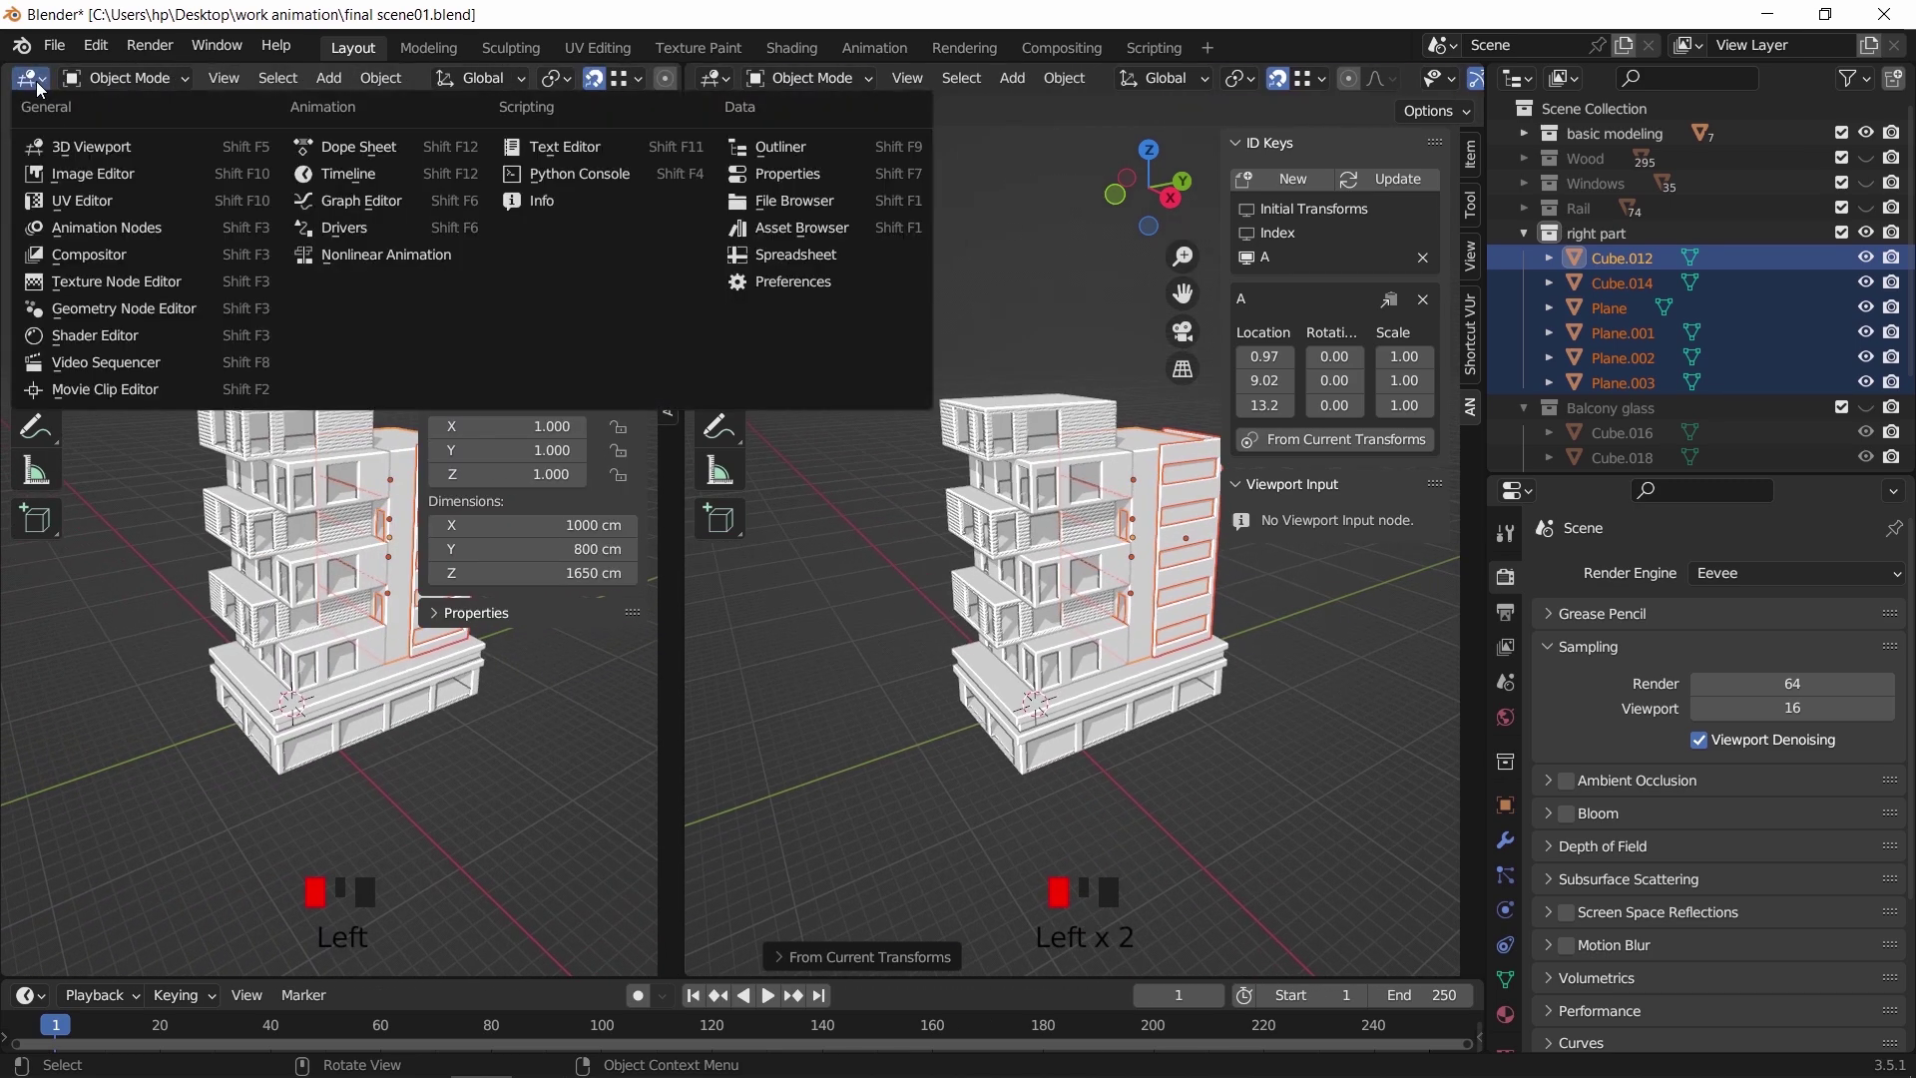
{"action": "left_click", "coordinate": [195, 226]}
{"action": "key", "text": "n"}
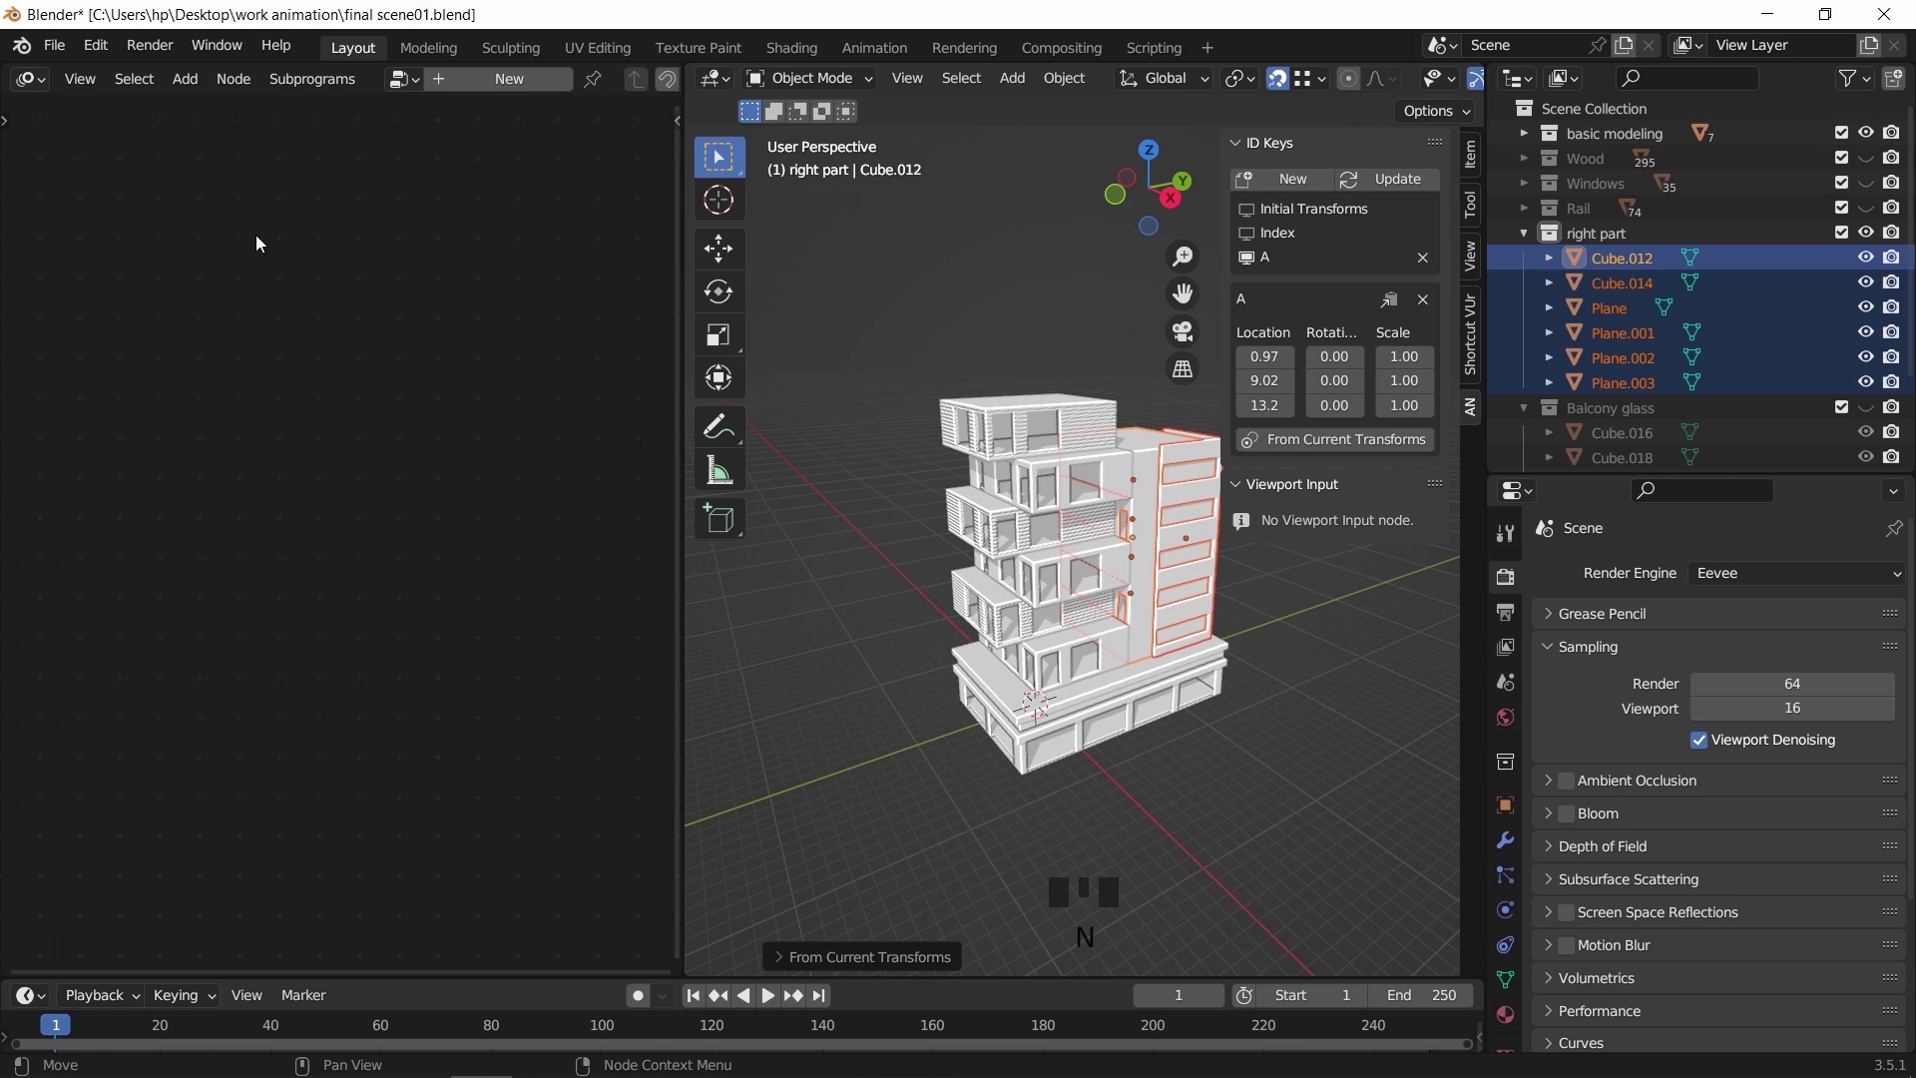
Create a new Animation Nodes node tree and add a Collection Info node
{"action": "left_click", "coordinate": [505, 78]}
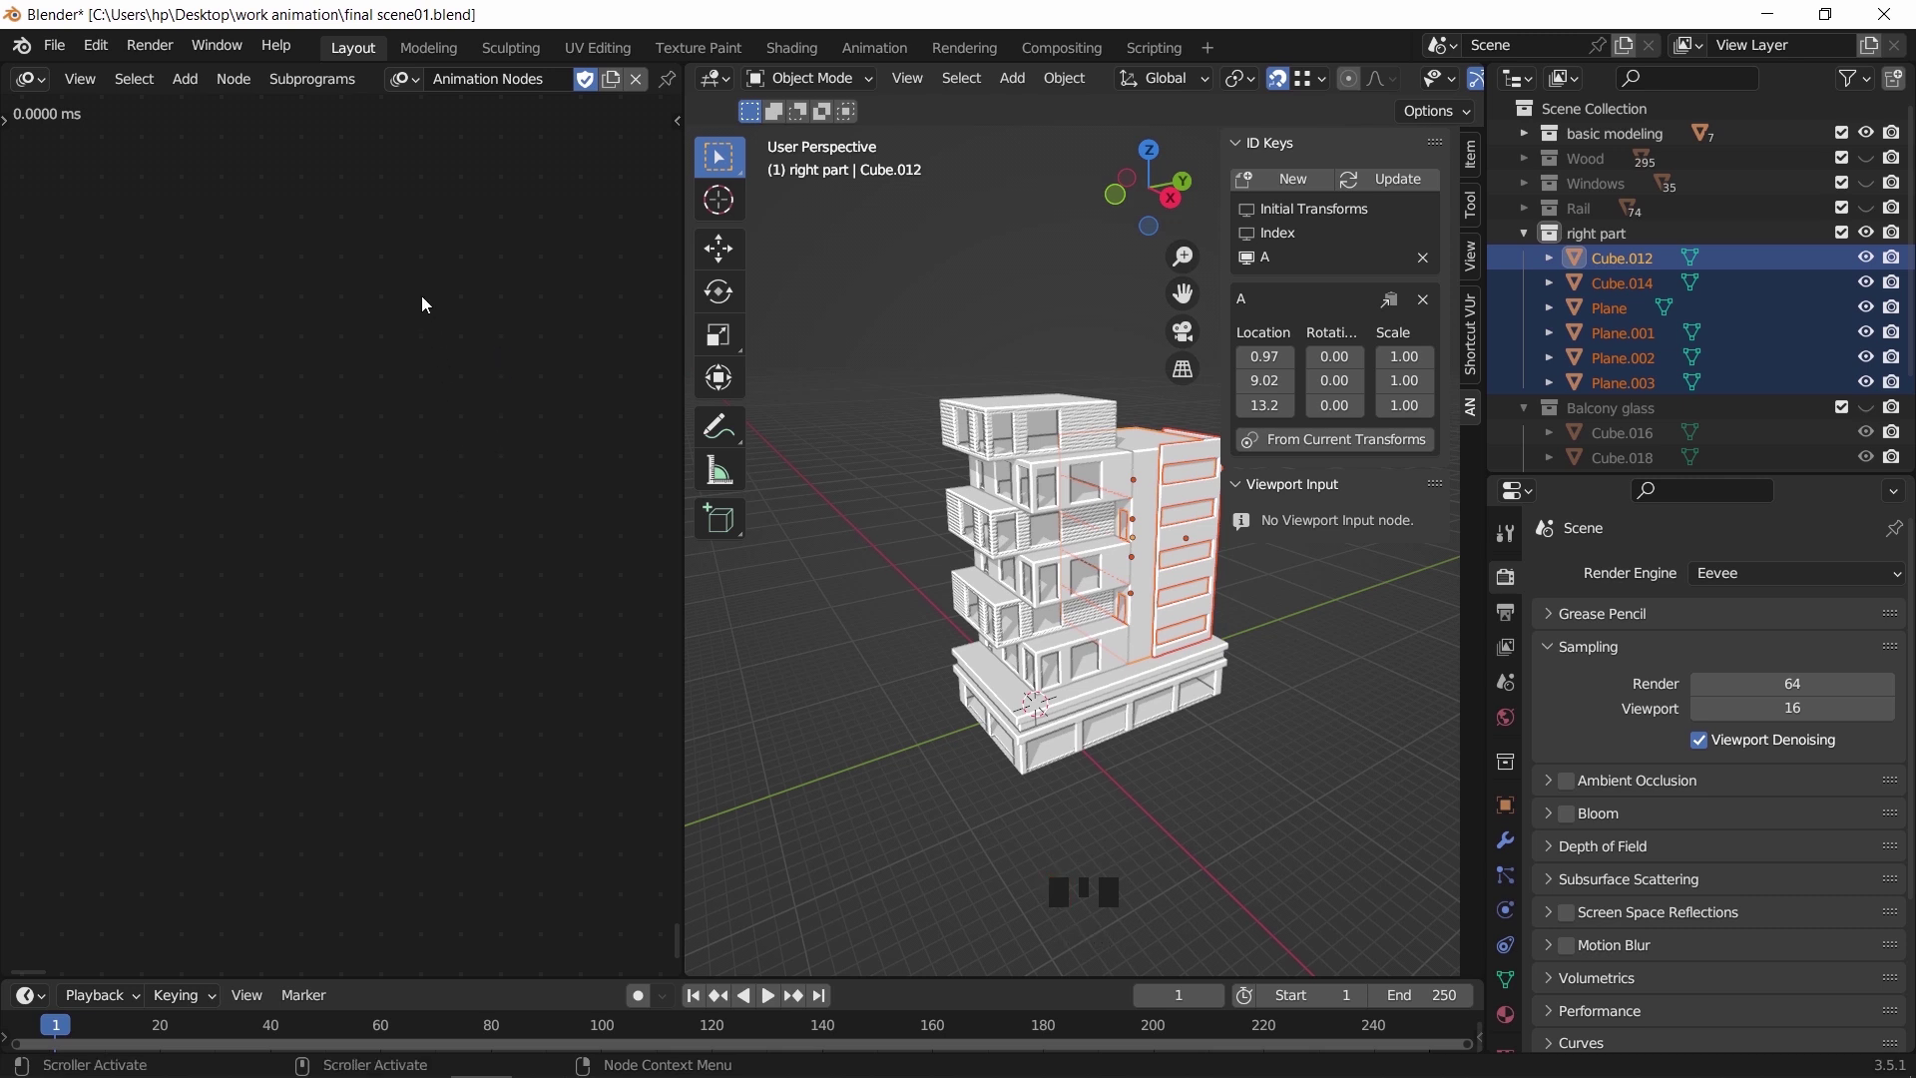
{"action": "left_click", "coordinate": [185, 79]}
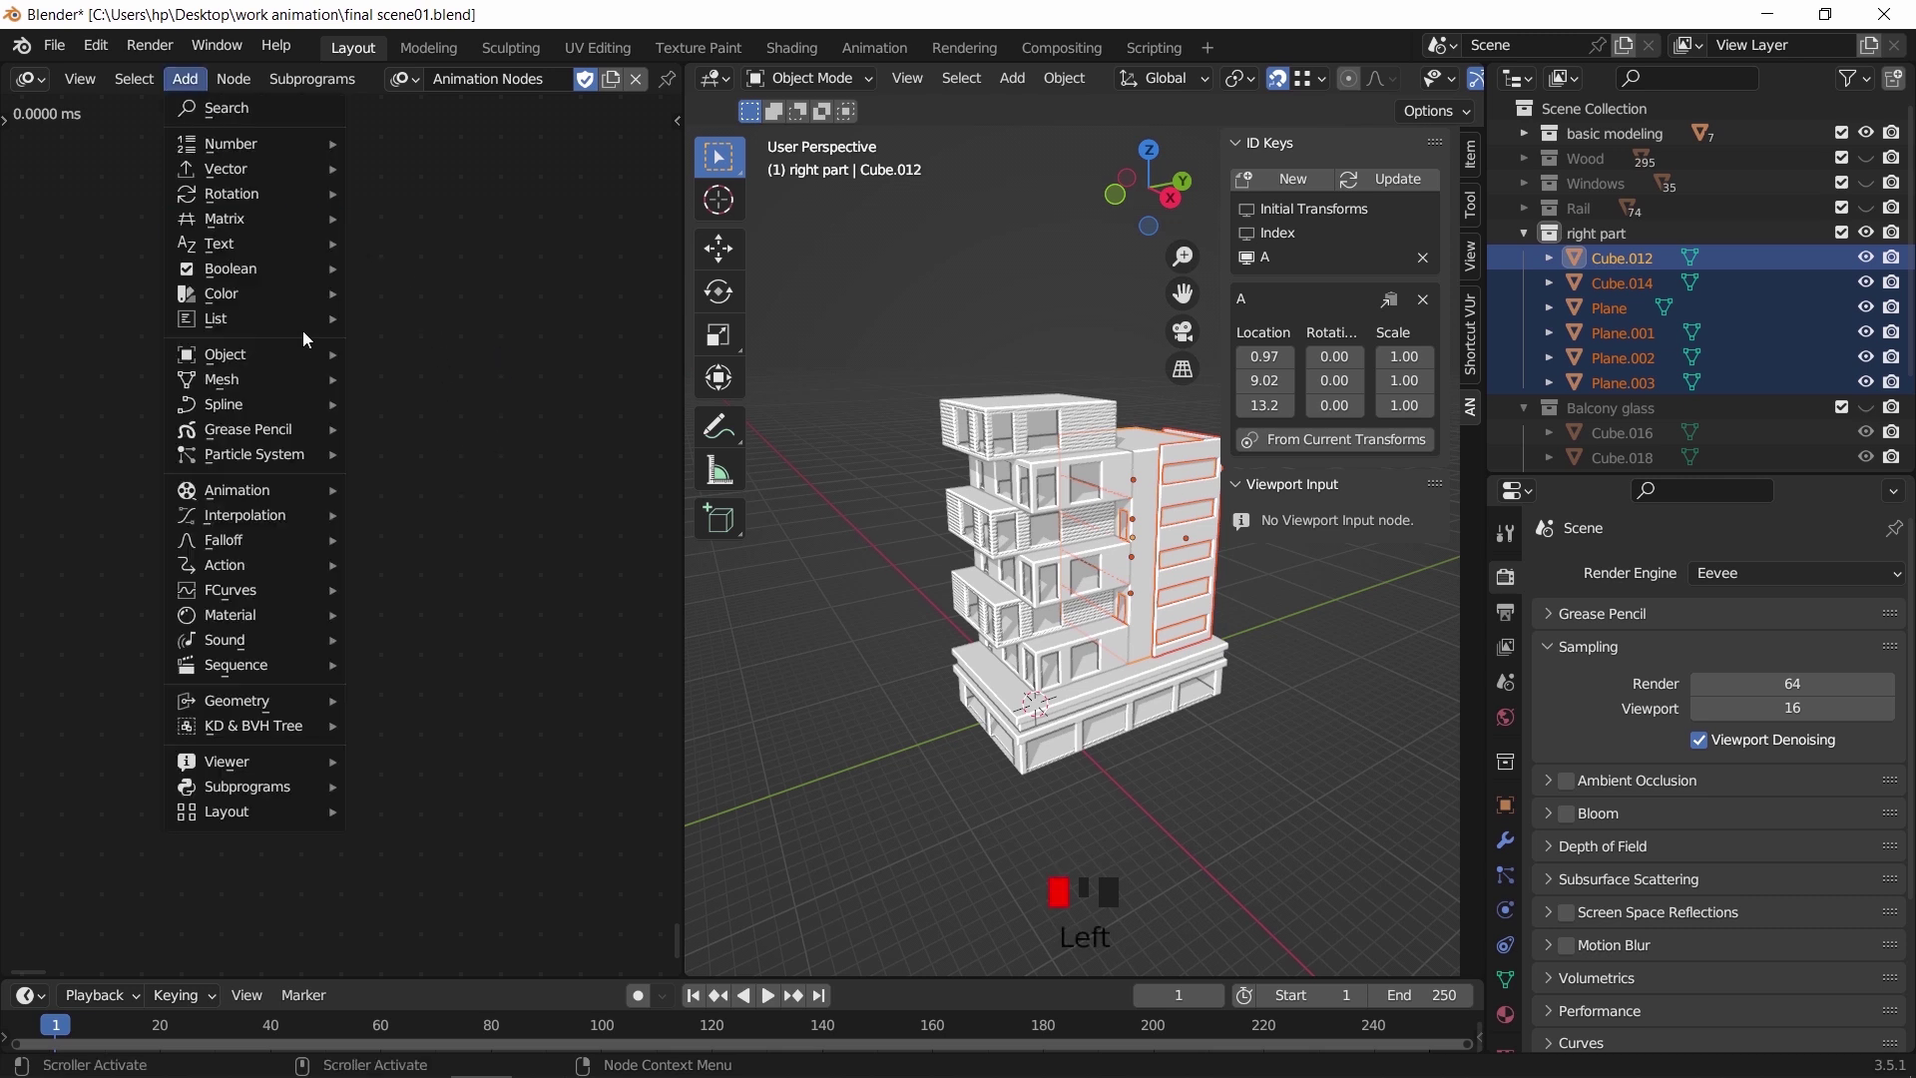
{"action": "mouse_move", "coordinate": [308, 354]}
{"action": "mouse_move", "coordinate": [497, 428]}
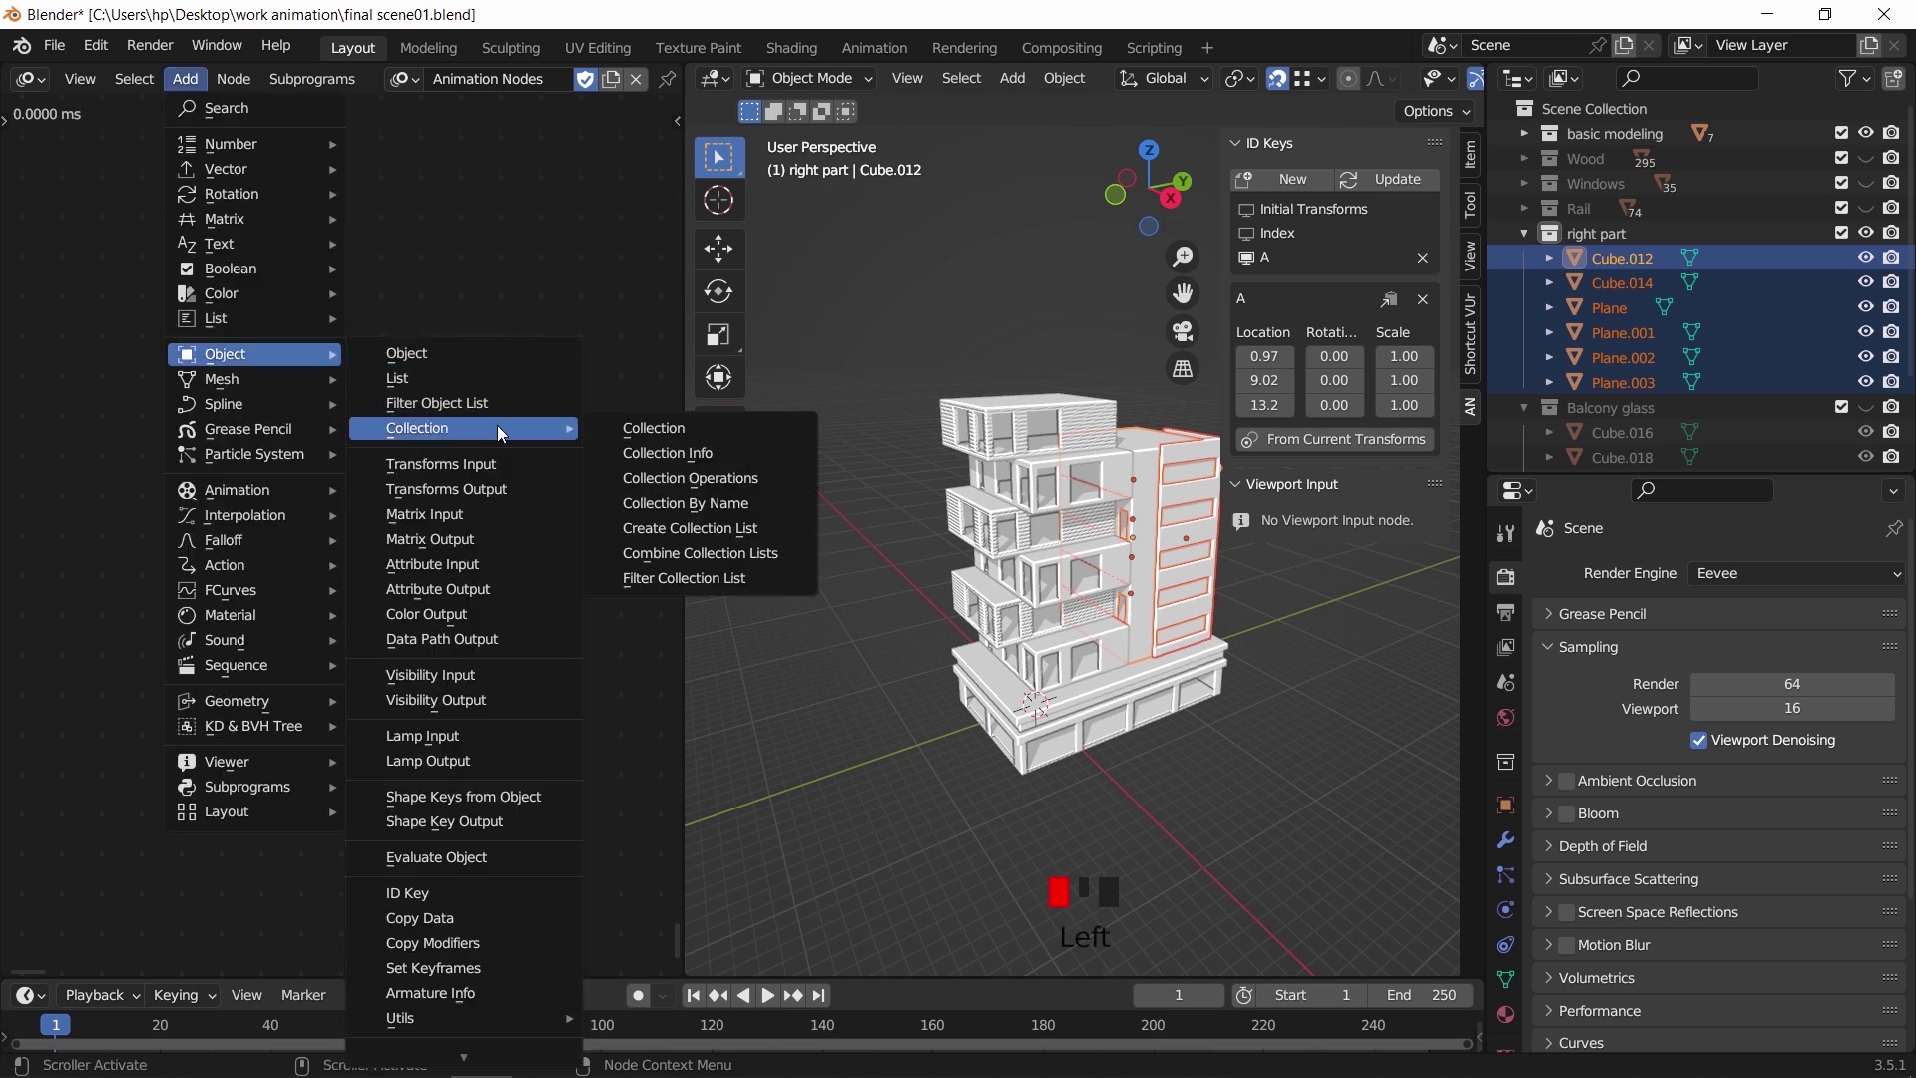
{"action": "left_click", "coordinate": [645, 445]}
Place the Collection Info node and set its collection to 'right part'
{"action": "left_click", "coordinate": [175, 474]}
{"action": "scroll", "coordinate": [175, 478], "scroll_direction": "up", "scroll_amount": 10}
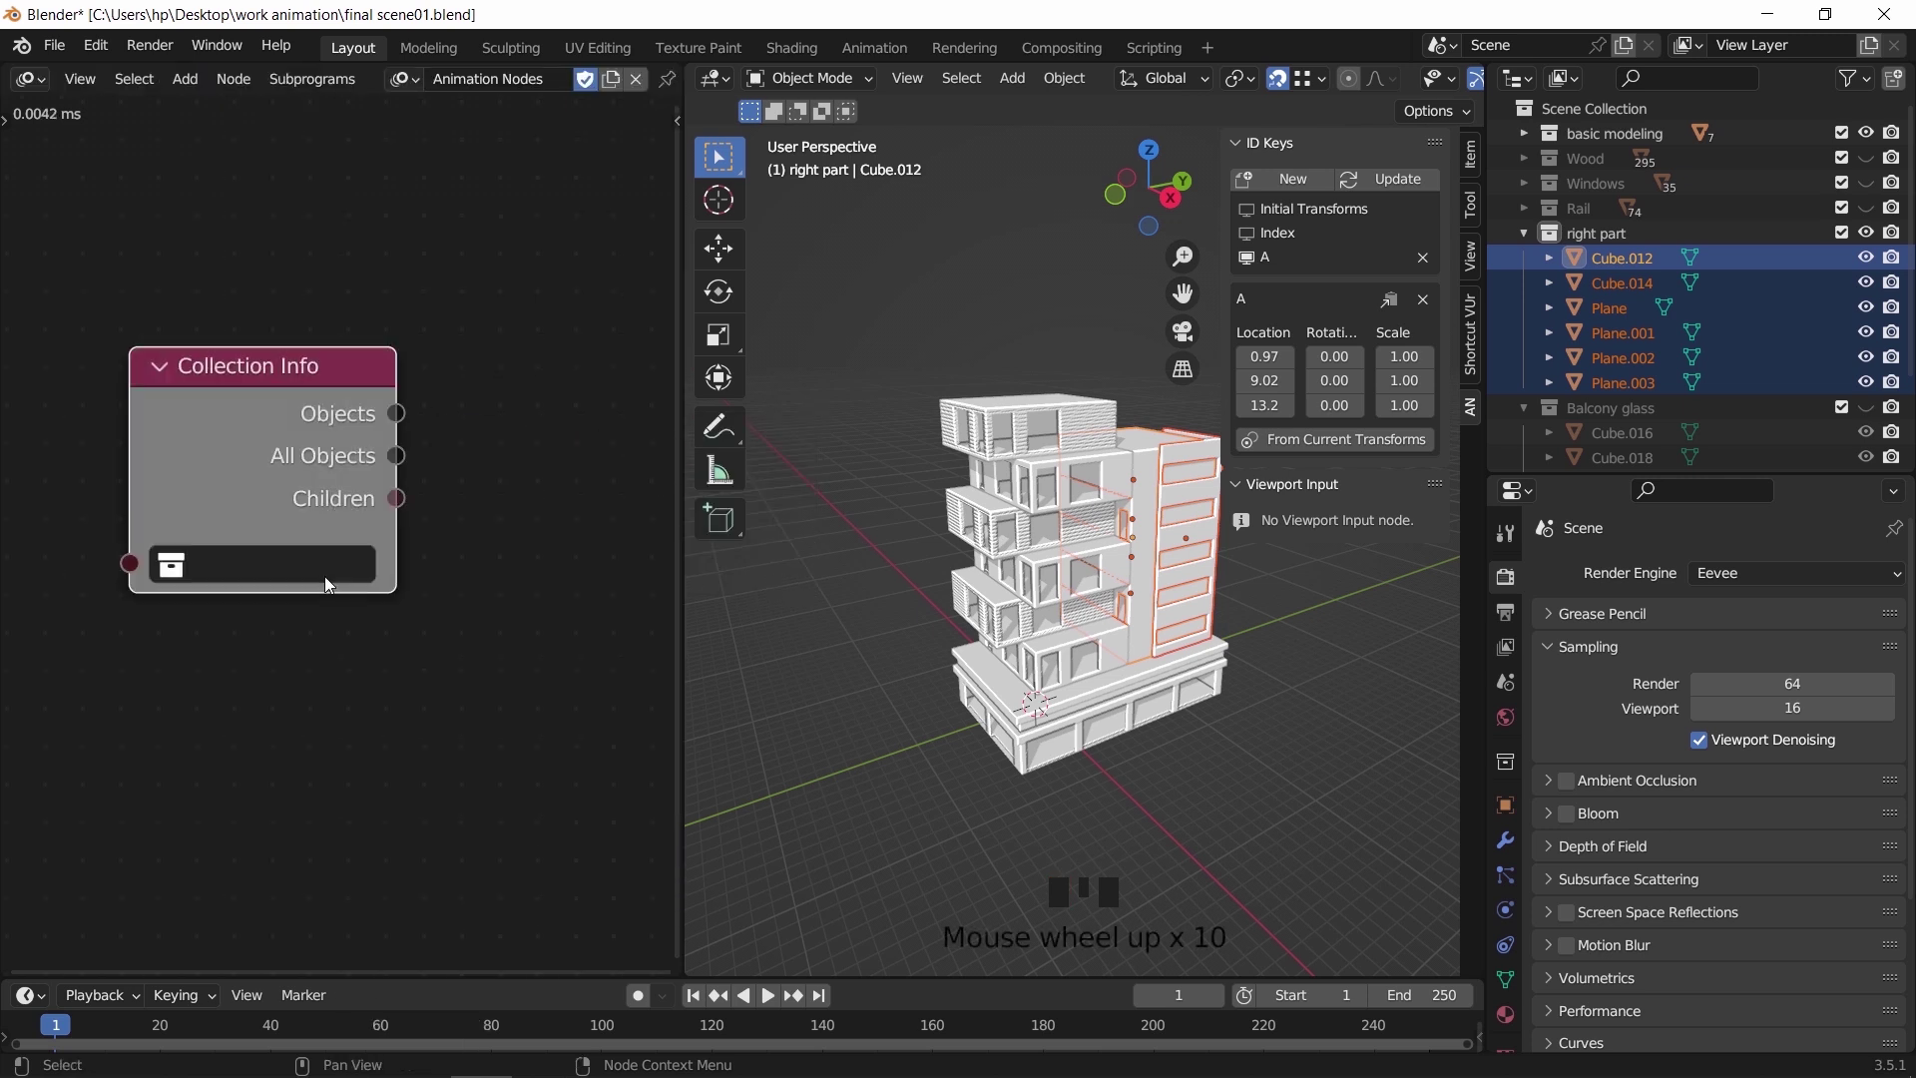
{"action": "left_click", "coordinate": [289, 565]}
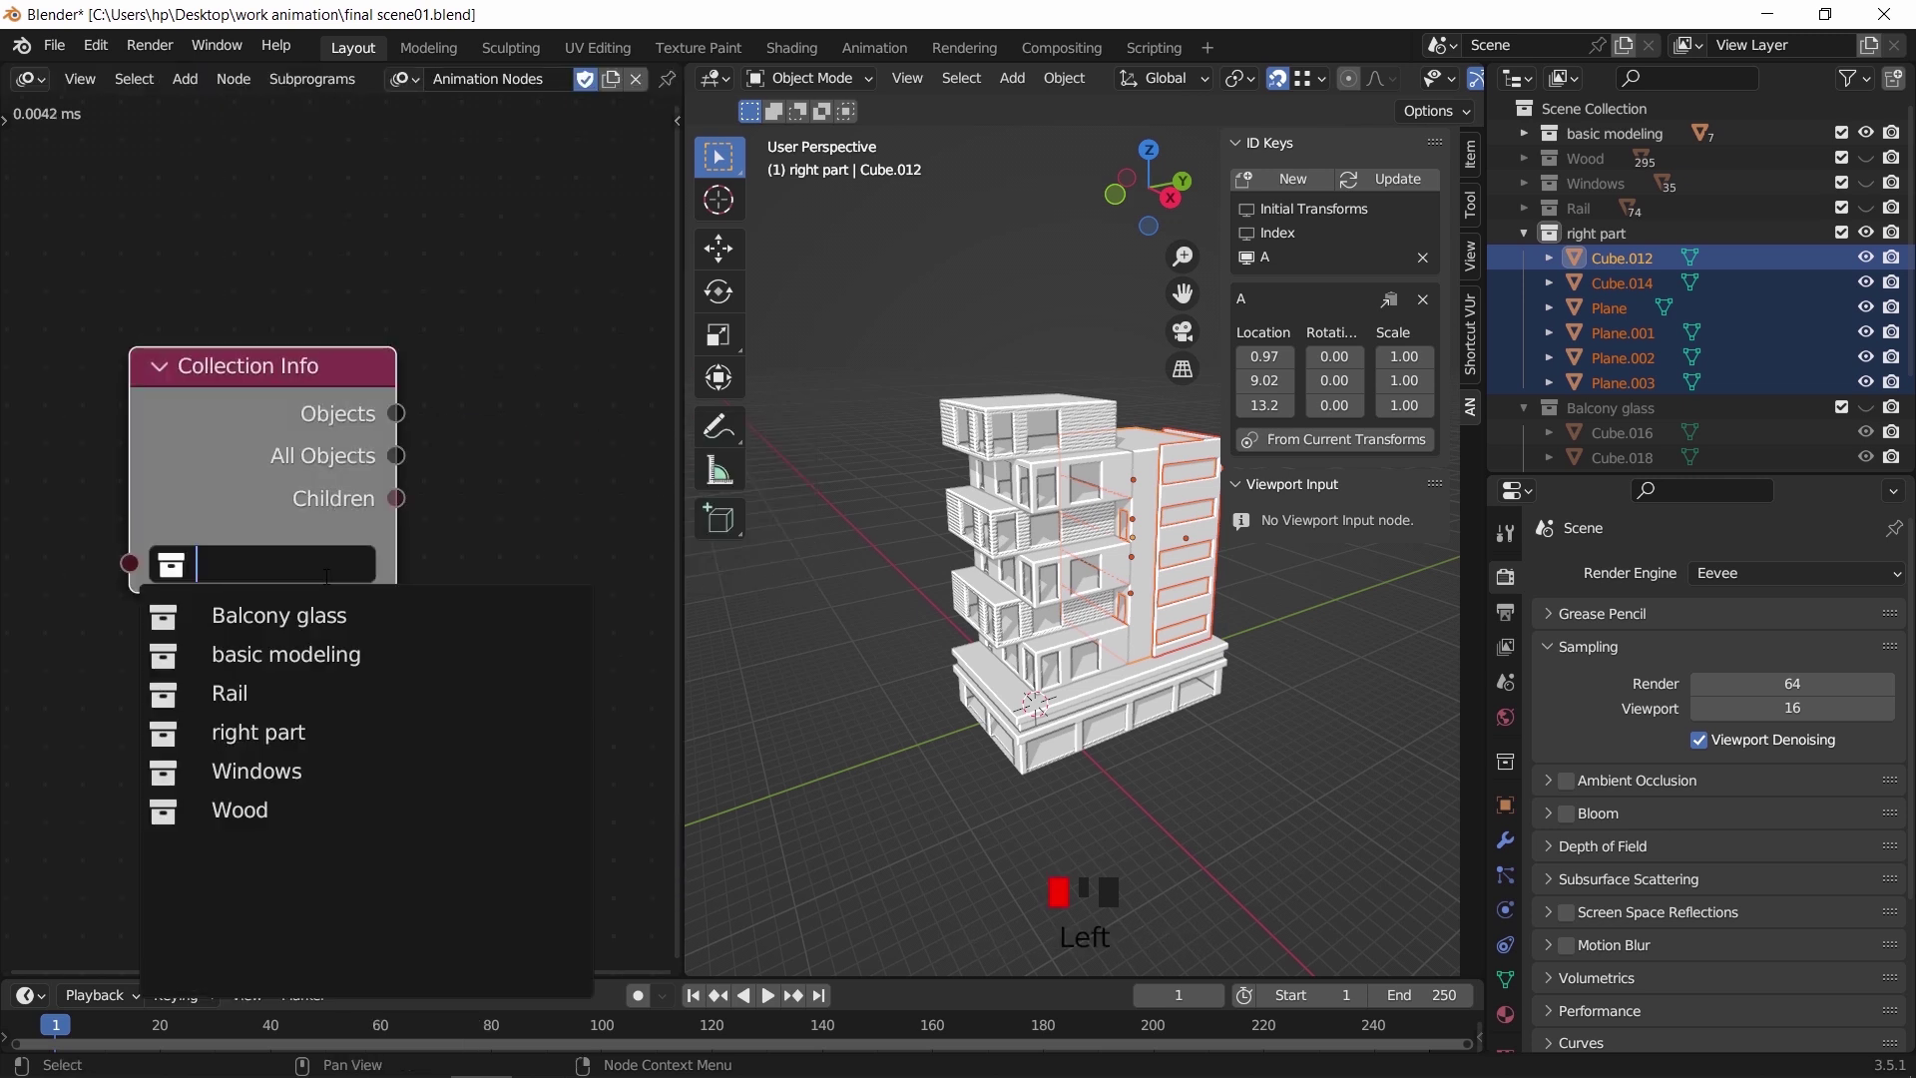
{"action": "left_click", "coordinate": [330, 723]}
{"action": "scroll", "coordinate": [336, 674], "scroll_direction": "down", "scroll_amount": 4}
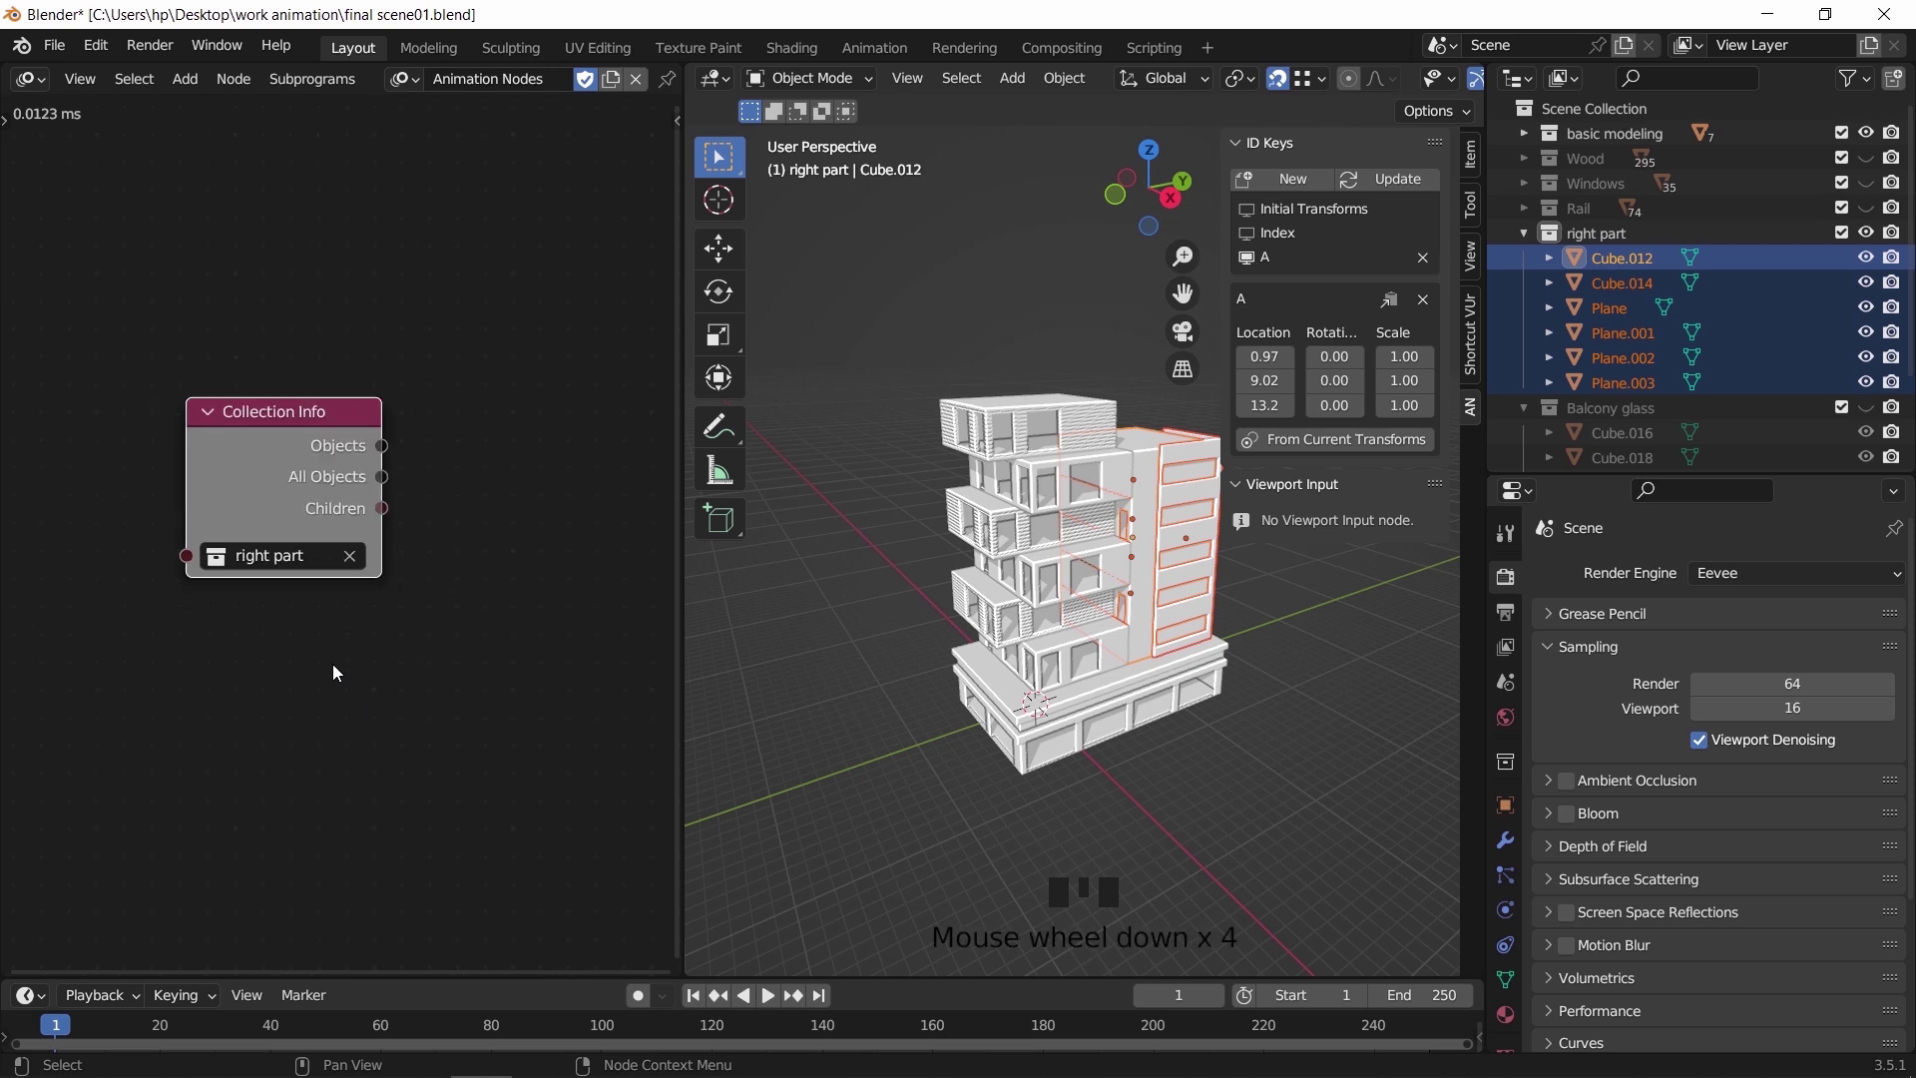
{"action": "mouse_move", "coordinate": [336, 674]}
{"action": "middle_mouse_down"}
{"action": "mouse_move", "coordinate": [414, 671]}
{"action": "mouse_move", "coordinate": [308, 672]}
{"action": "middle_mouse_up"}
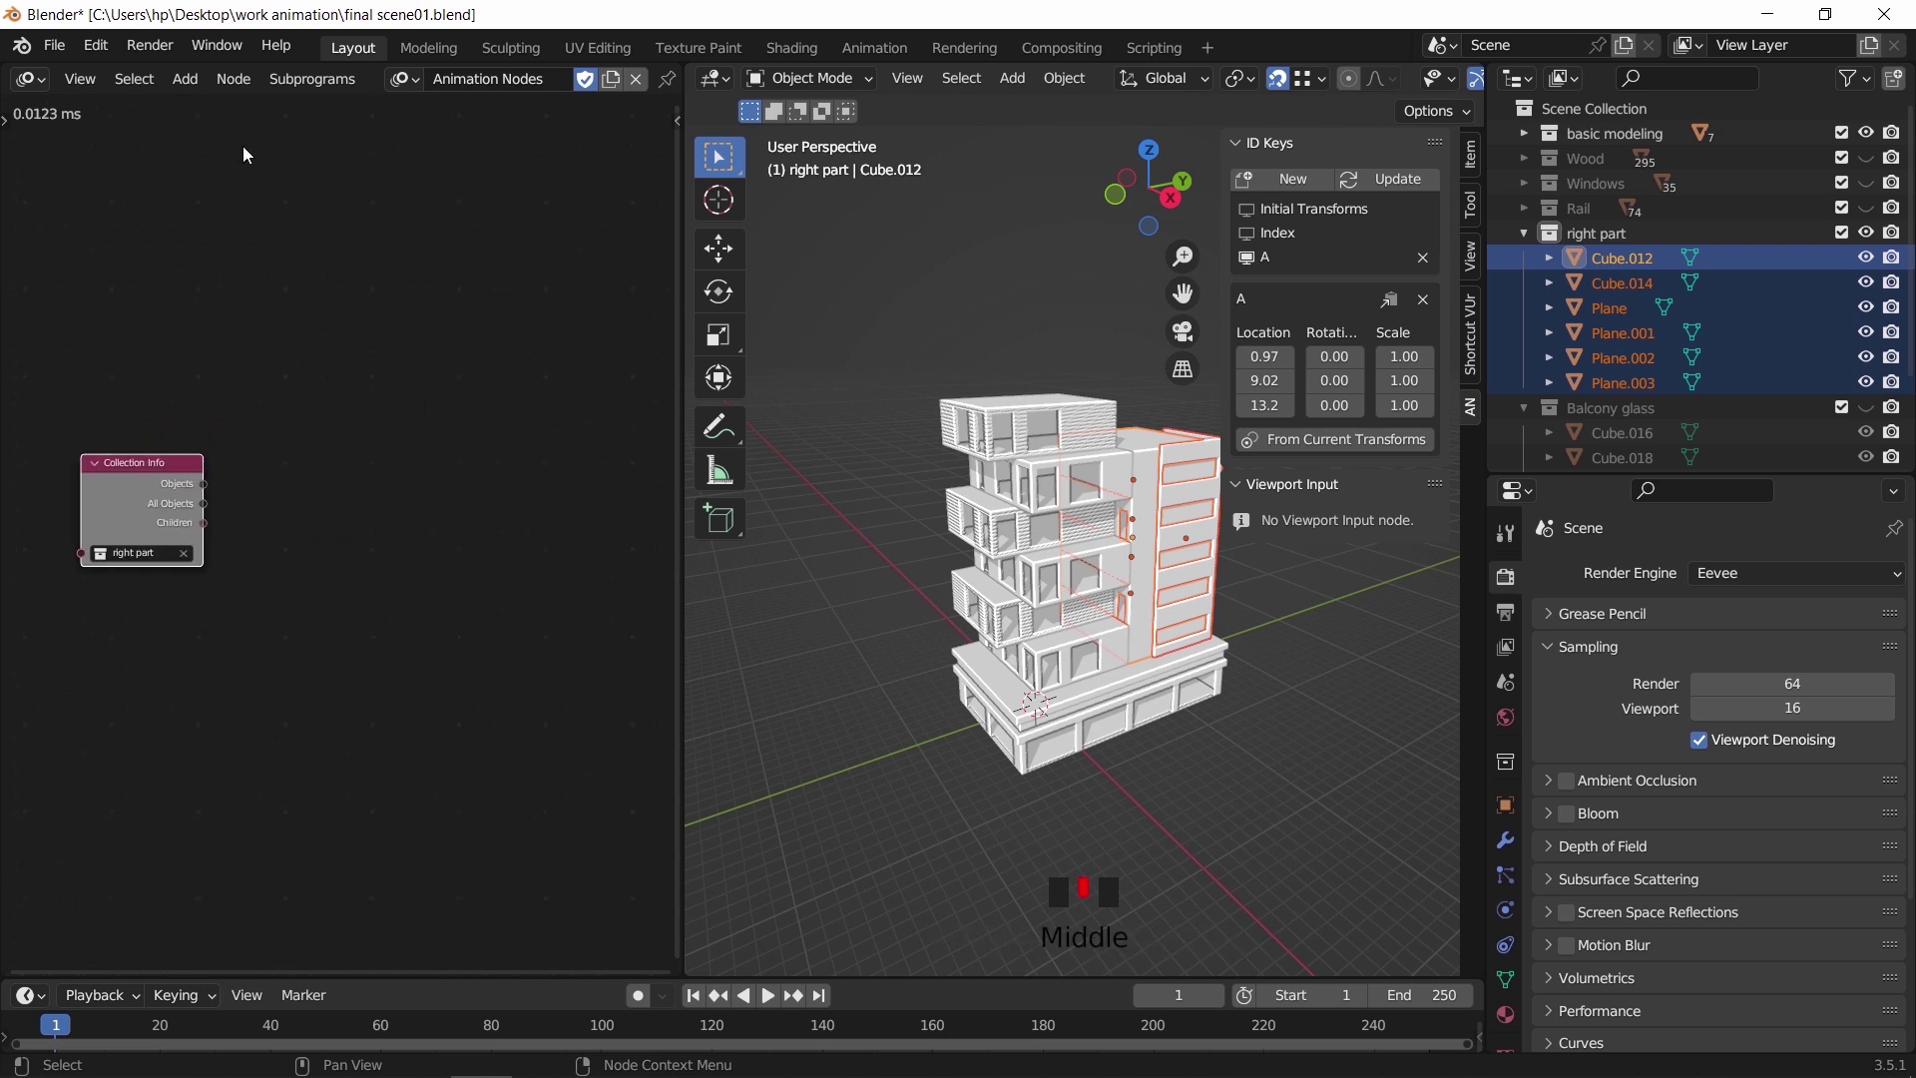
Add an Object Matrix Output node to the right of the Collection Info node
{"action": "left_click", "coordinate": [196, 88]}
{"action": "mouse_move", "coordinate": [297, 355]}
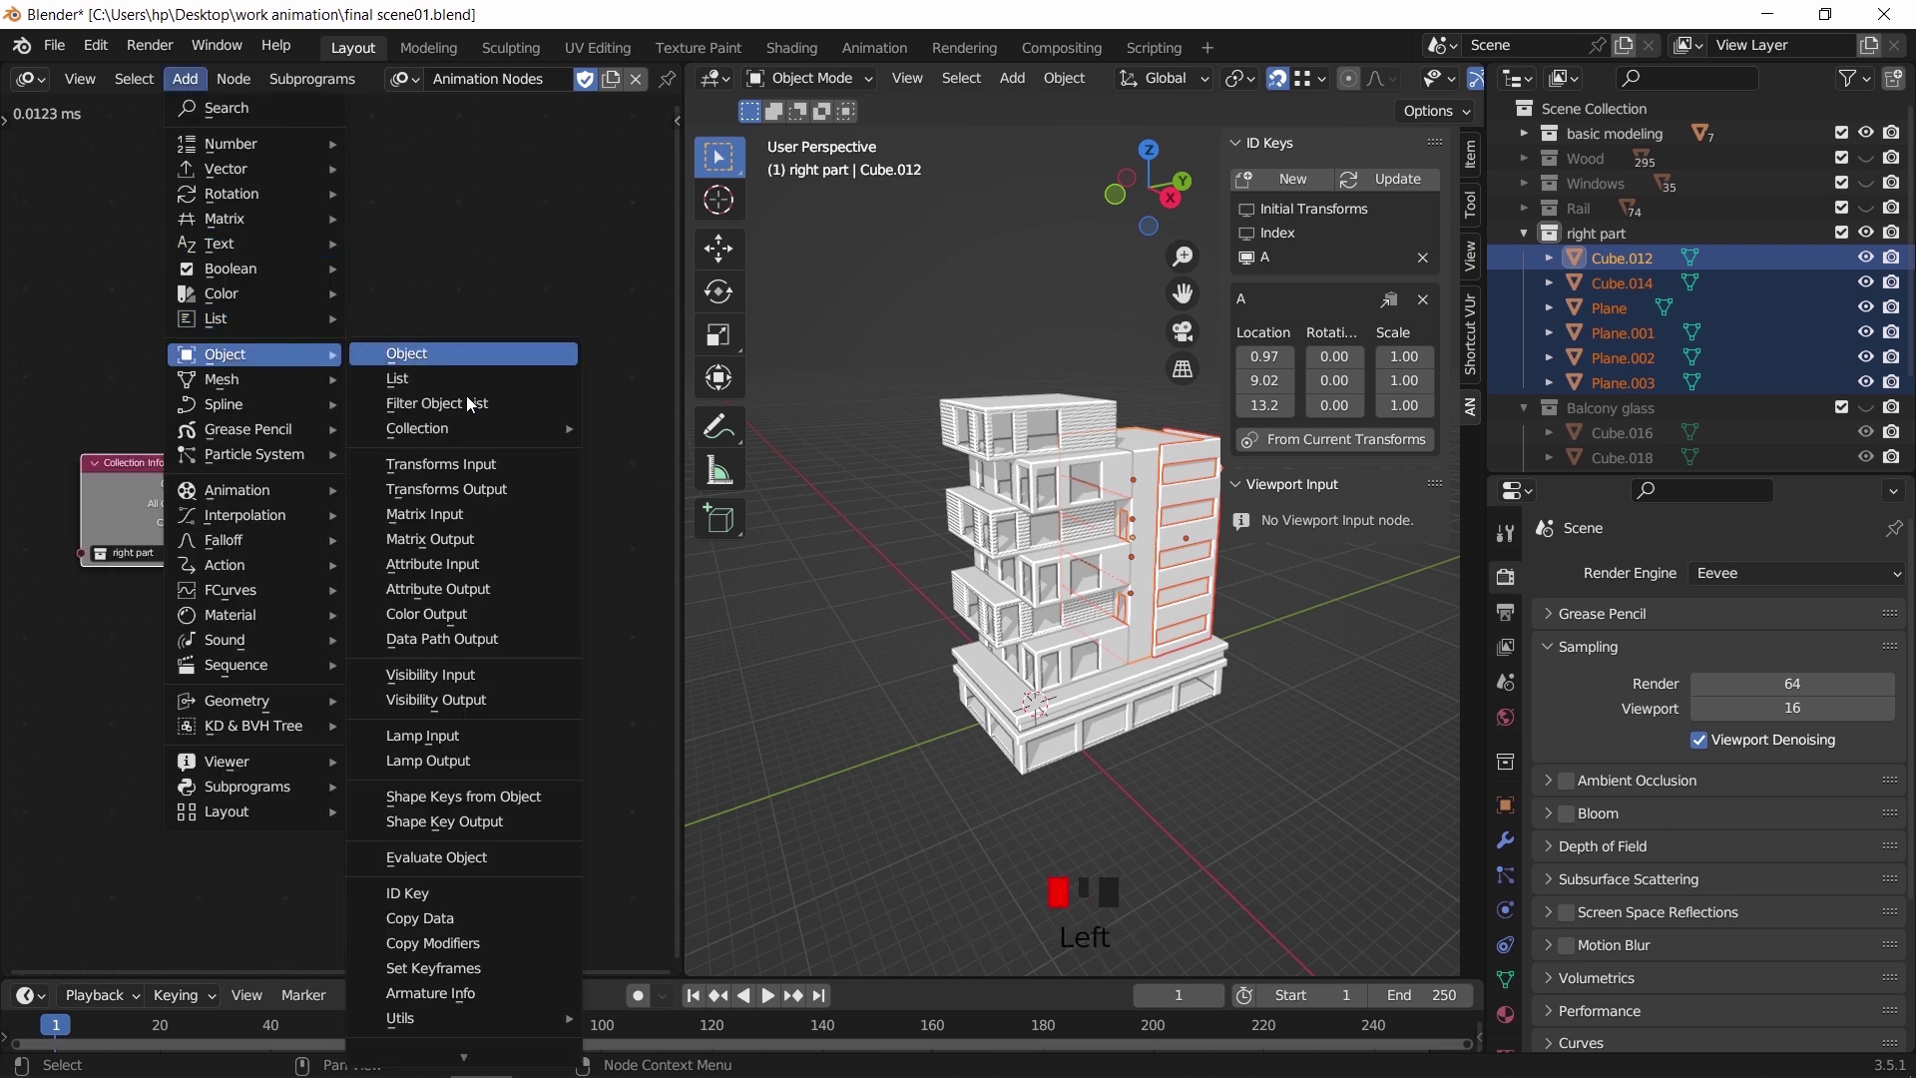
{"action": "left_click", "coordinate": [434, 539]}
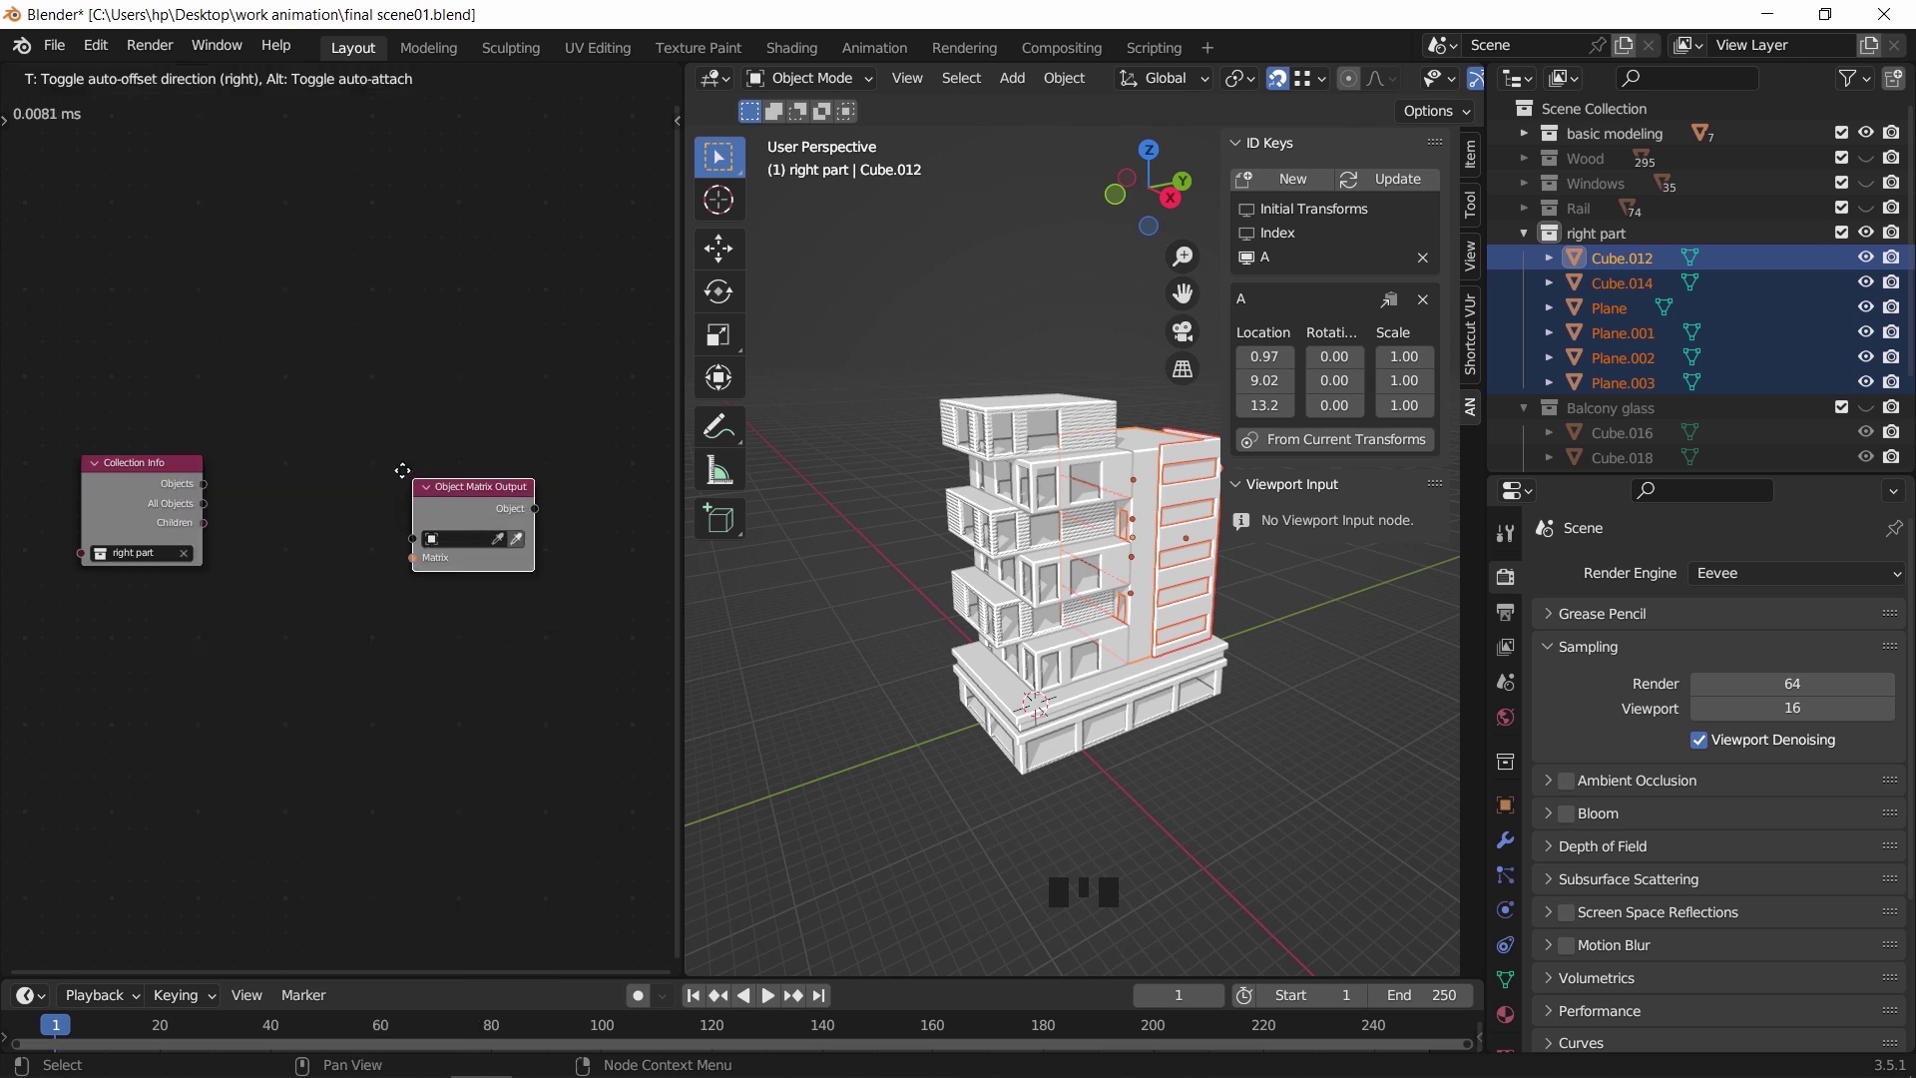
{"action": "left_click", "coordinate": [402, 470]}
{"action": "middle_click_drag", "start_coordinate": [394, 613], "coordinate": [412, 547]}
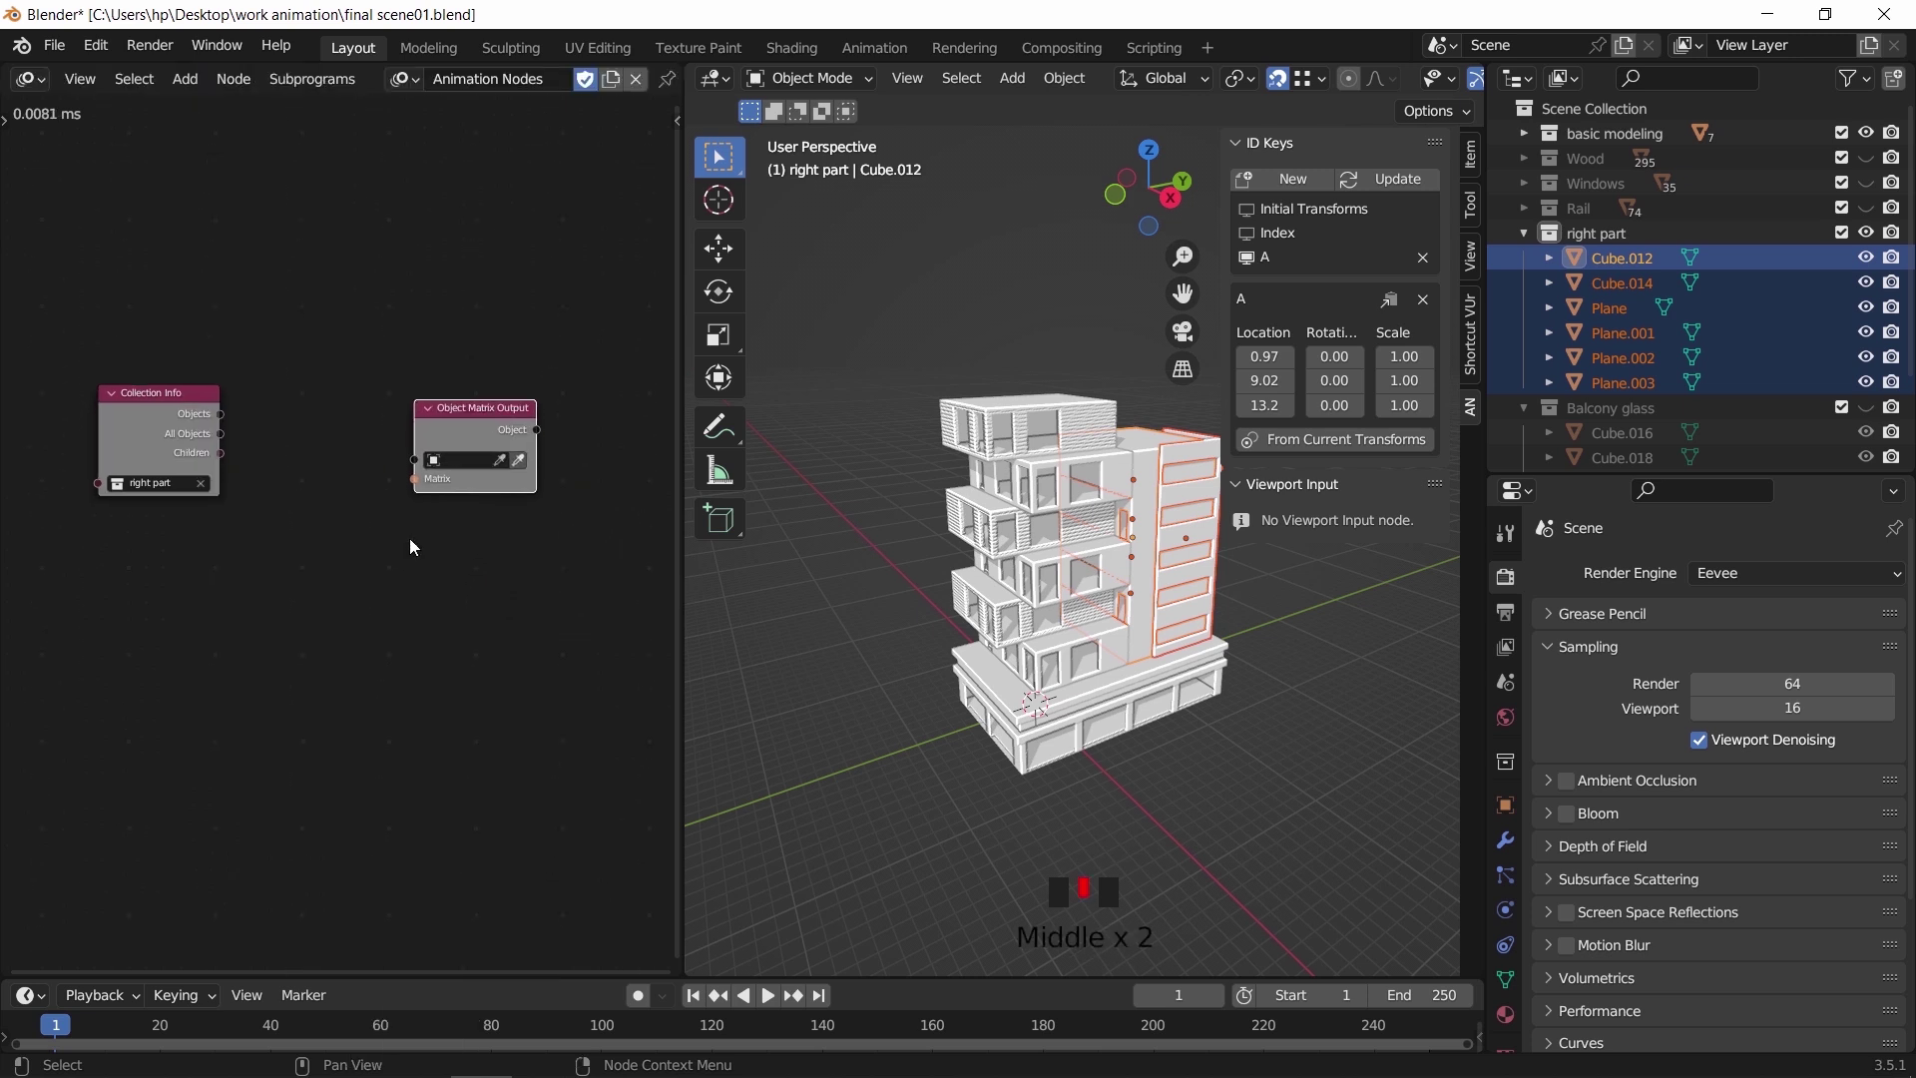
{"action": "scroll", "coordinate": [413, 546], "scroll_direction": "up", "scroll_amount": 1}
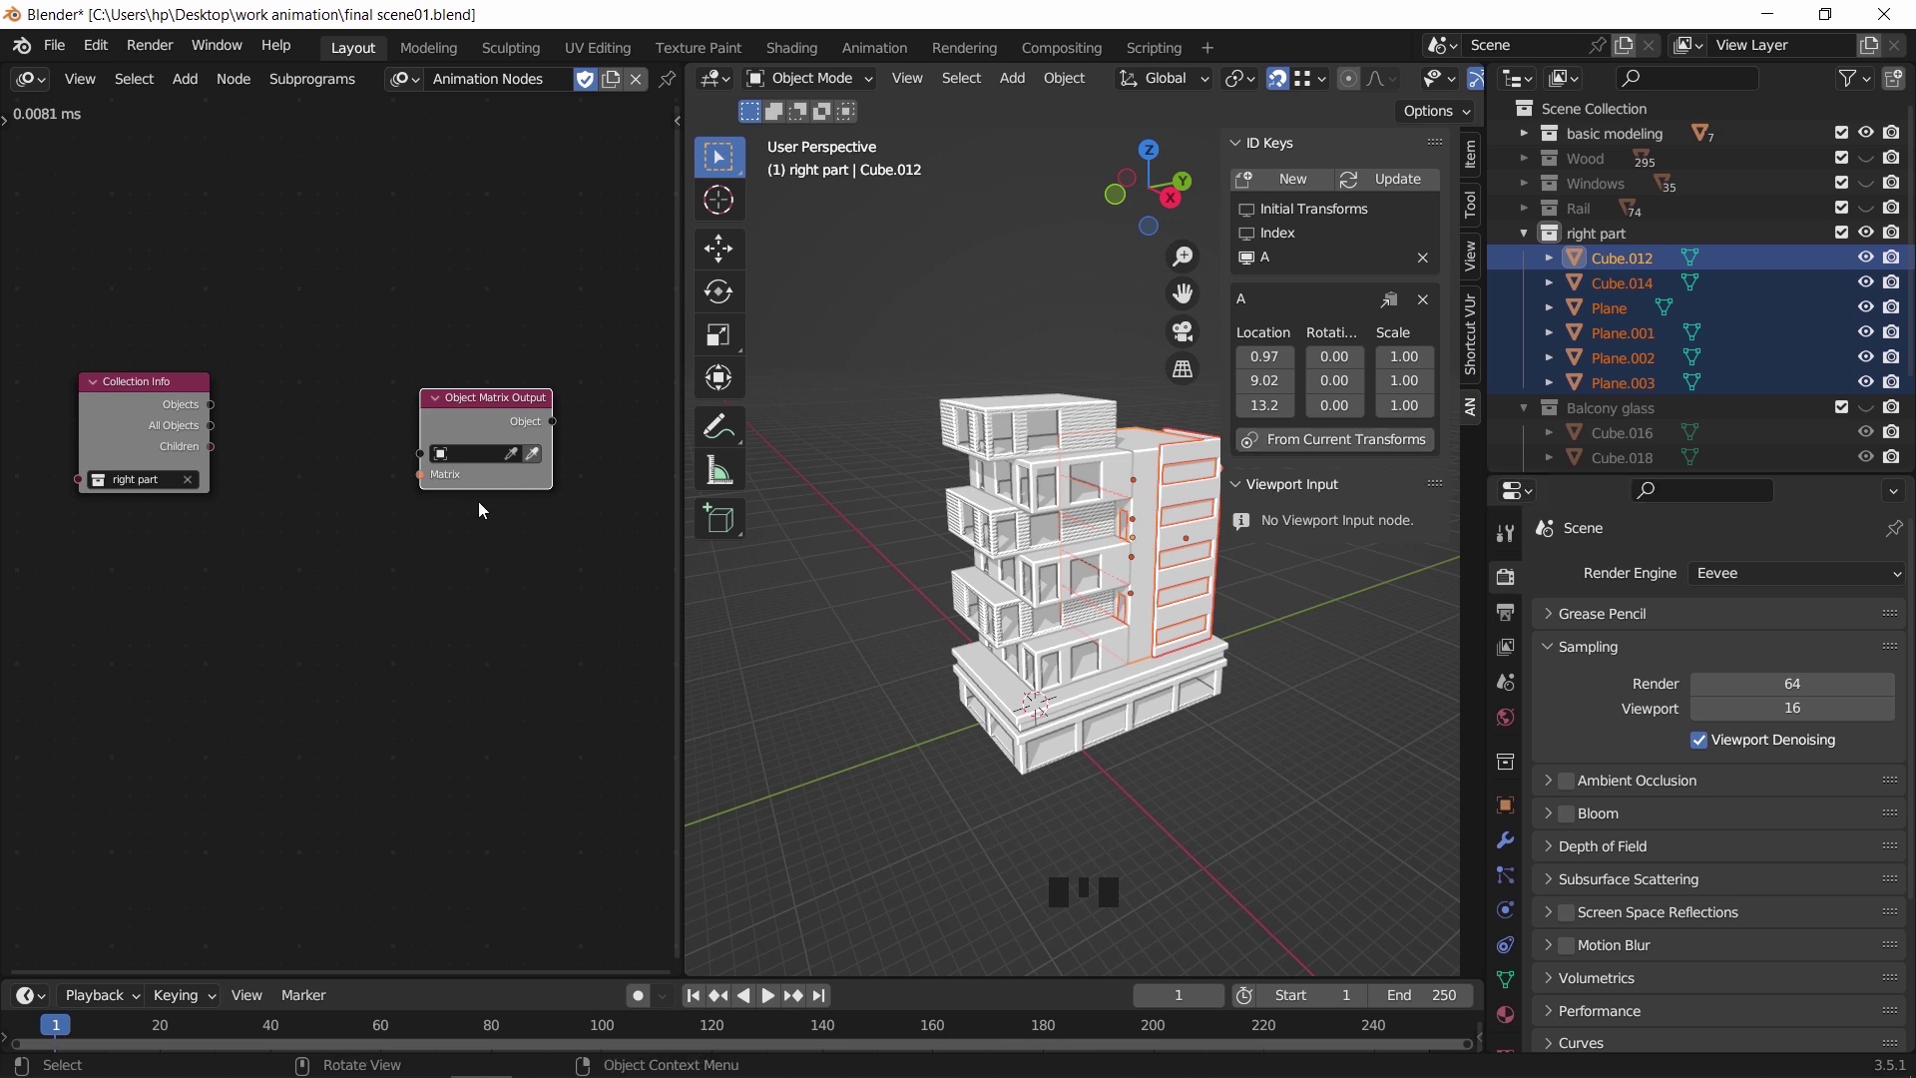
{"action": "key", "text": "shift+a"}
{"action": "left_click", "coordinate": [247, 345]}
Search 'id' to add an Object ID Key node below the others, reading ID key A
{"action": "type", "text": "id"}
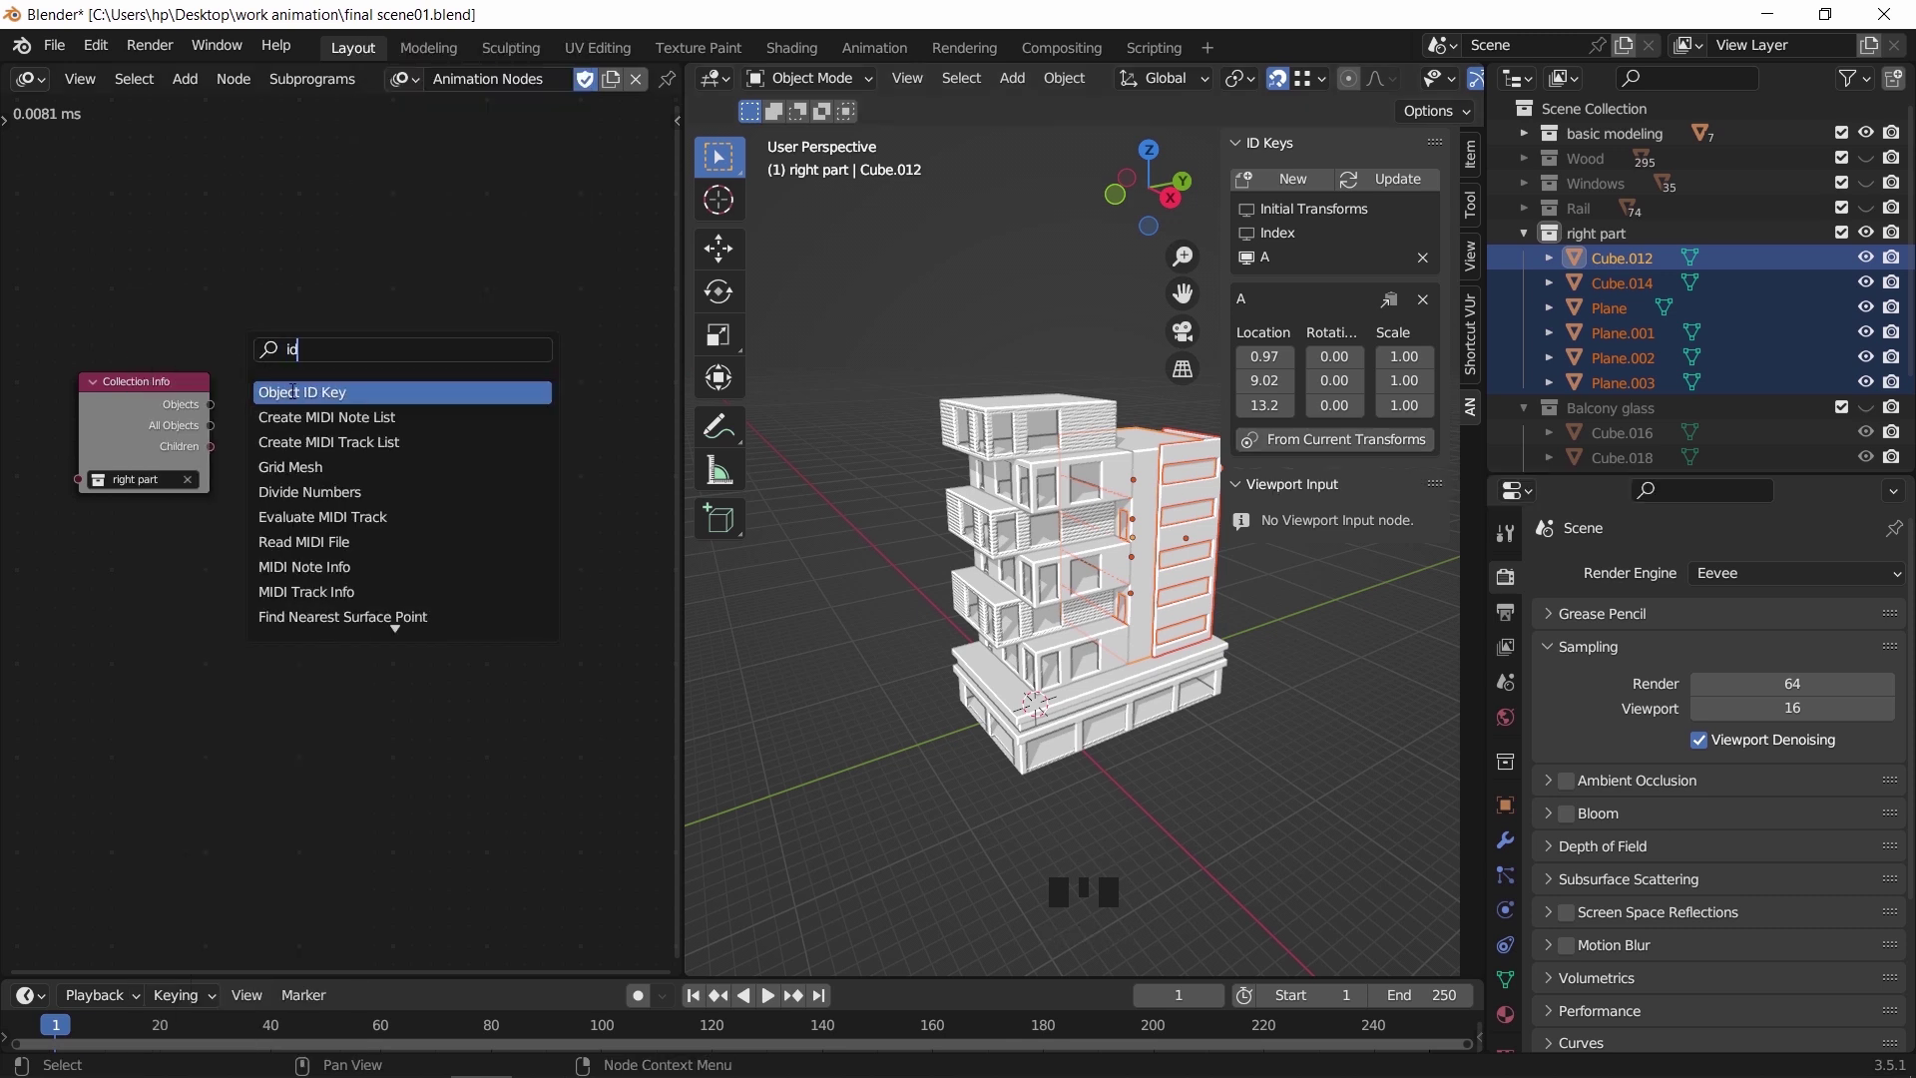
{"action": "left_click", "coordinate": [293, 391]}
{"action": "left_click", "coordinate": [314, 523]}
{"action": "middle_click_drag", "start_coordinate": [315, 524], "coordinate": [341, 505]}
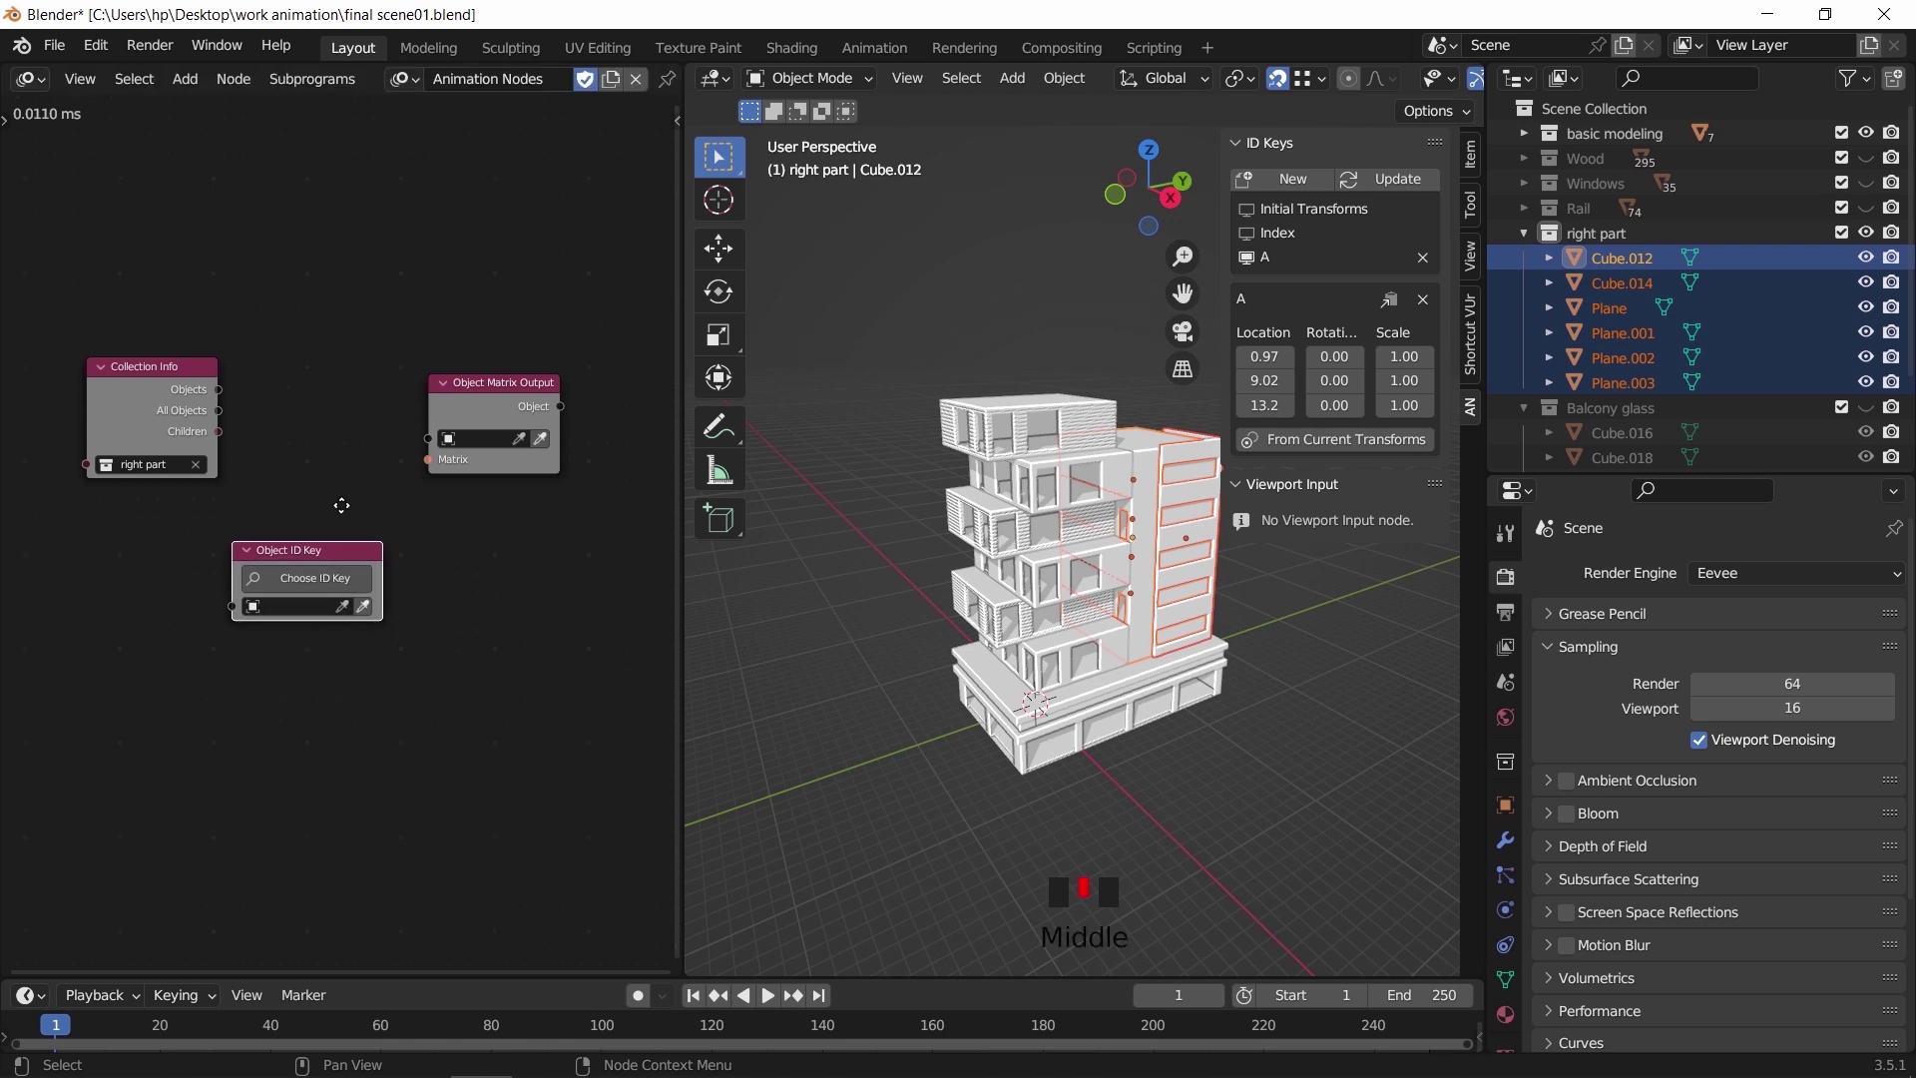
{"action": "scroll", "coordinate": [379, 499], "scroll_direction": "up", "scroll_amount": 2}
{"action": "left_click", "coordinate": [396, 571]}
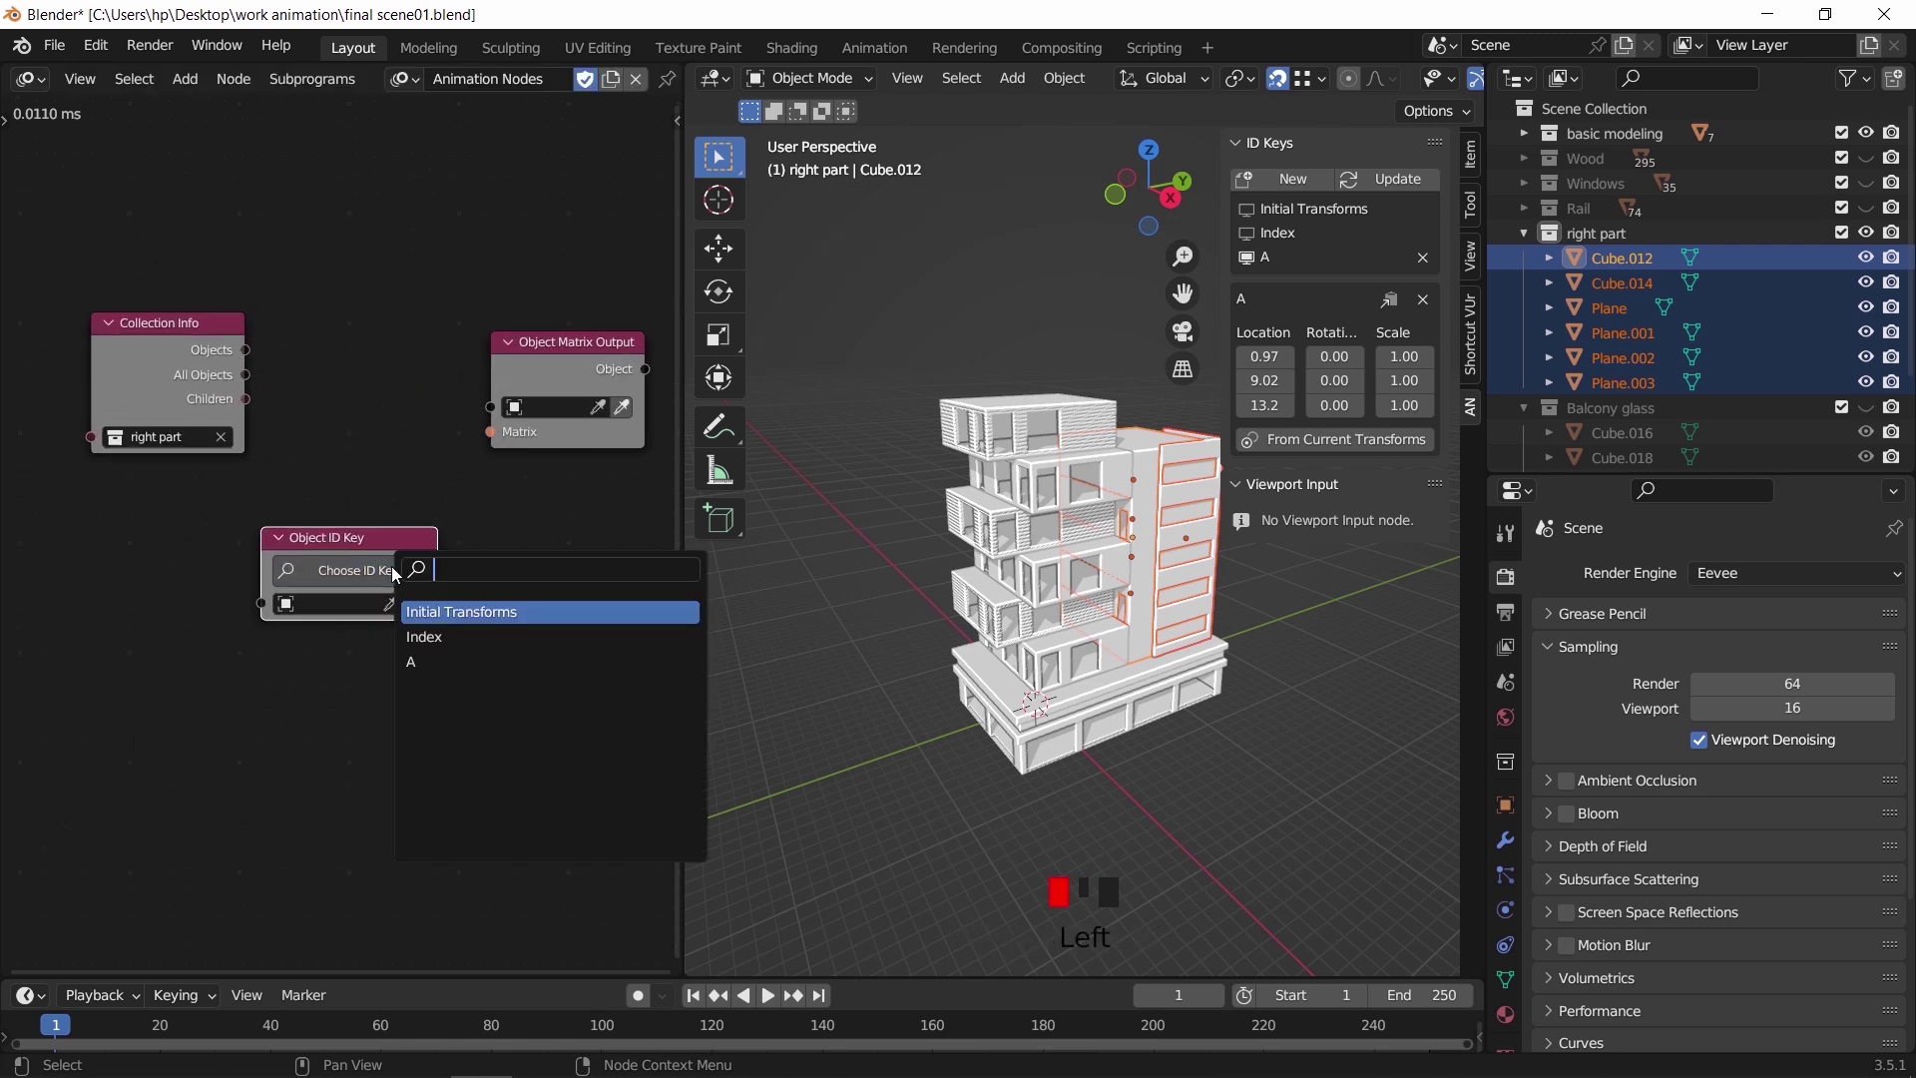
{"action": "left_click", "coordinate": [464, 660]}
{"action": "left_click_drag", "start_coordinate": [414, 539], "coordinate": [471, 539]}
{"action": "left_click", "coordinate": [158, 342]}
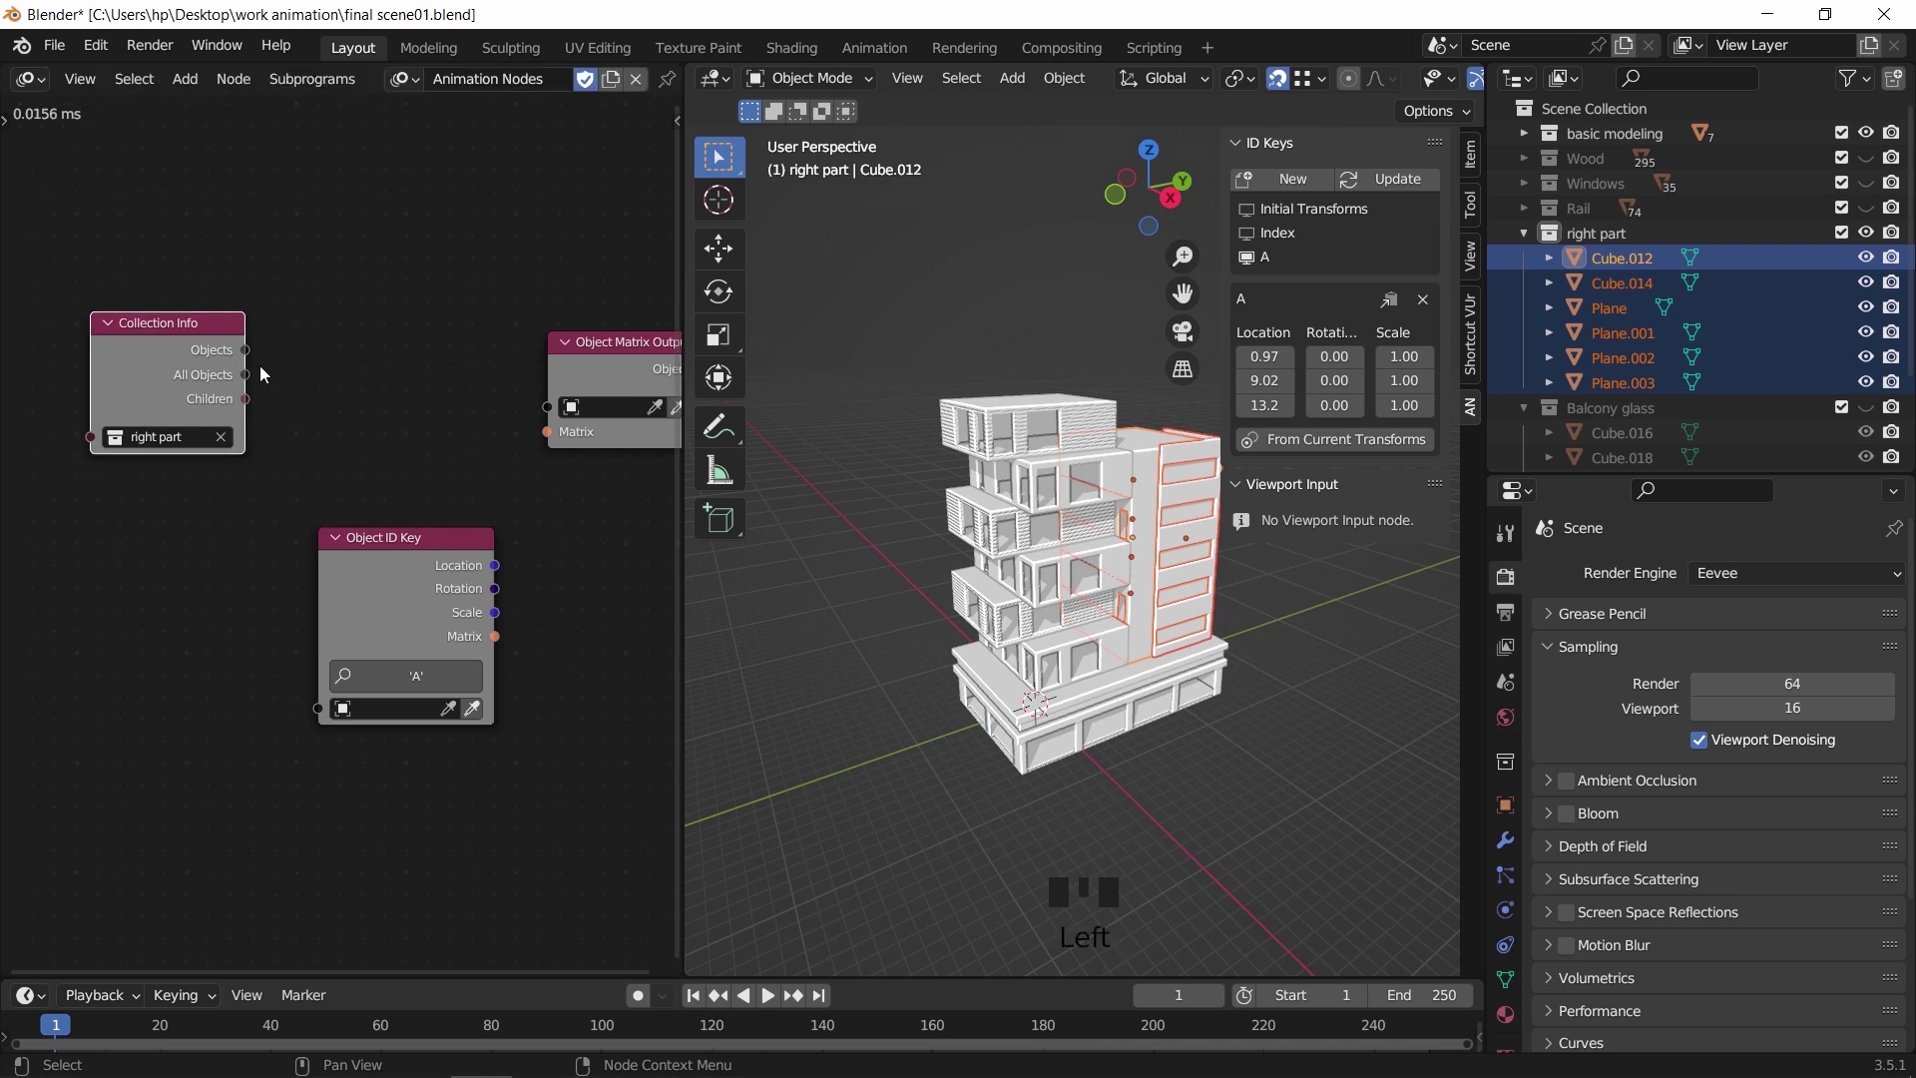
Link All Objects to both Objects inputs and the ID key's Matrices into the output Matrices
{"action": "left_click_drag", "start_coordinate": [245, 375], "coordinate": [555, 413]}
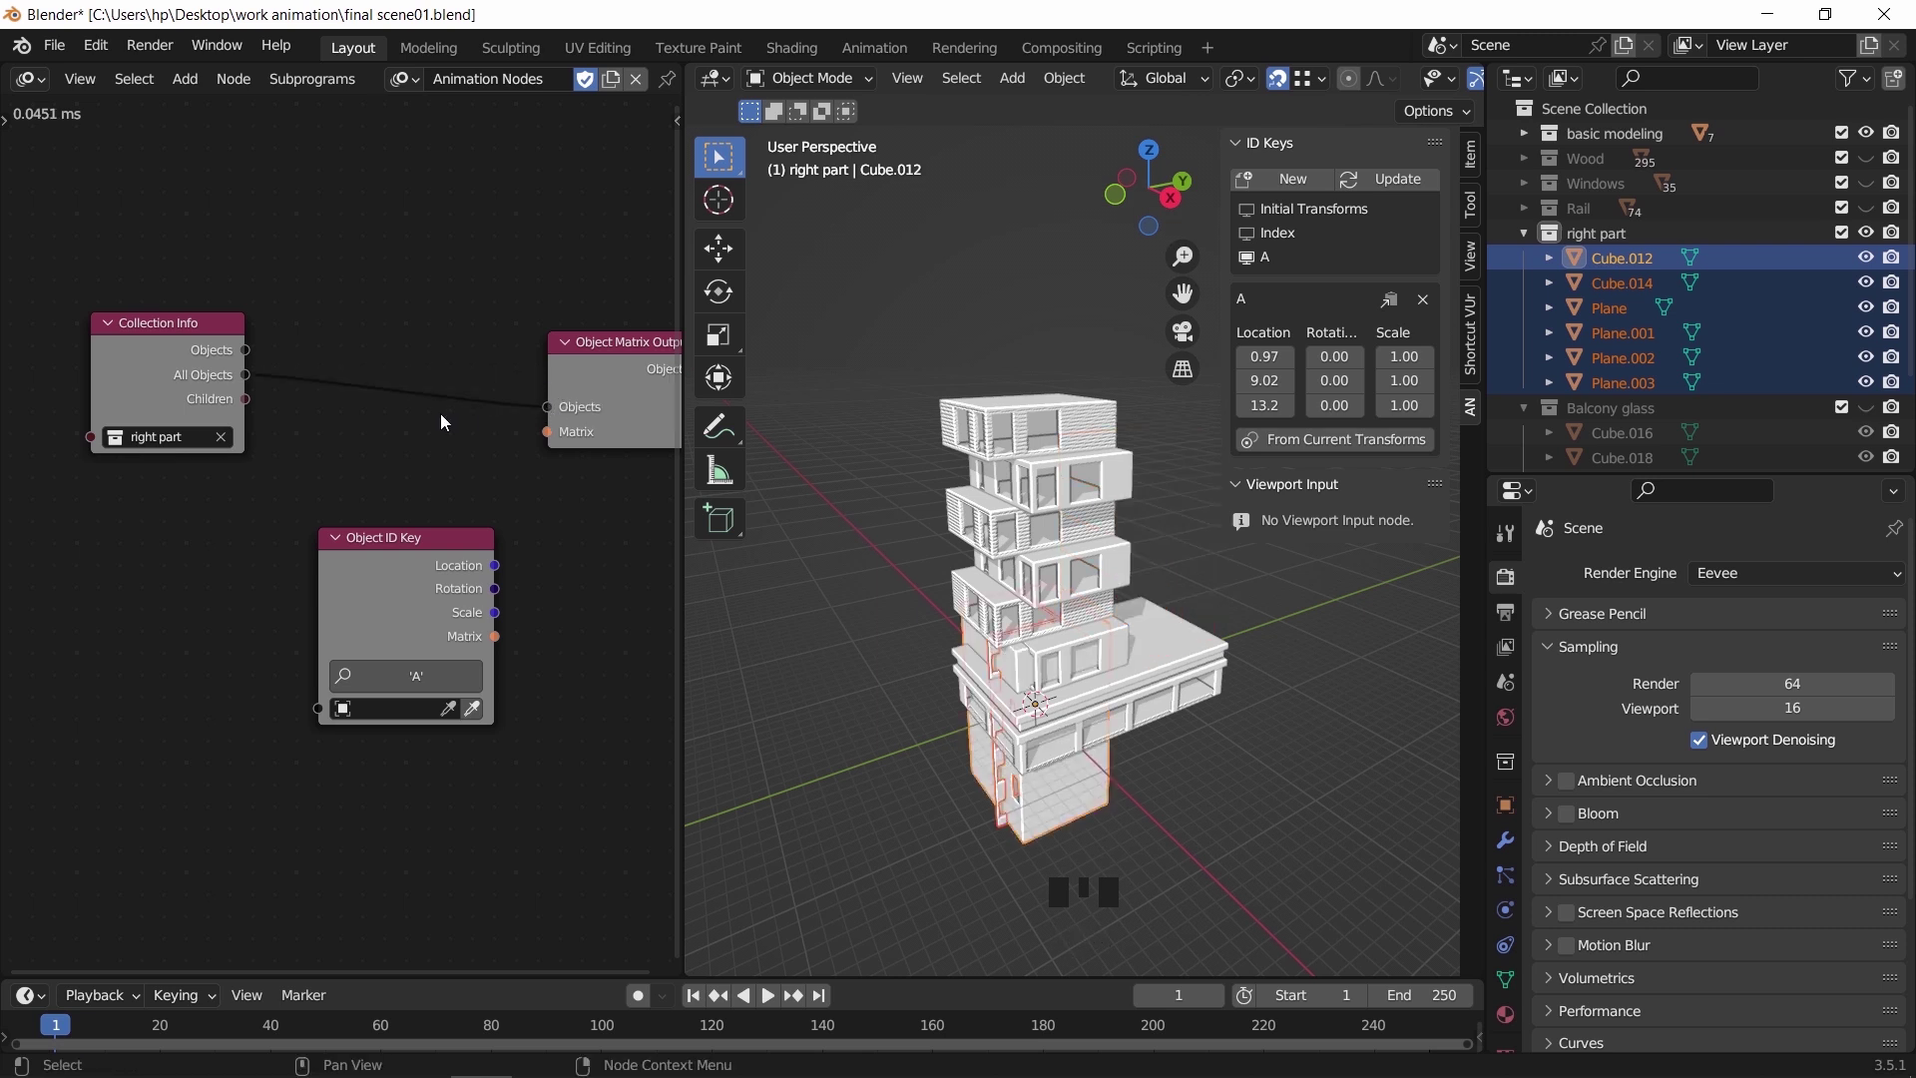
{"action": "left_click_drag", "start_coordinate": [245, 375], "coordinate": [317, 705]}
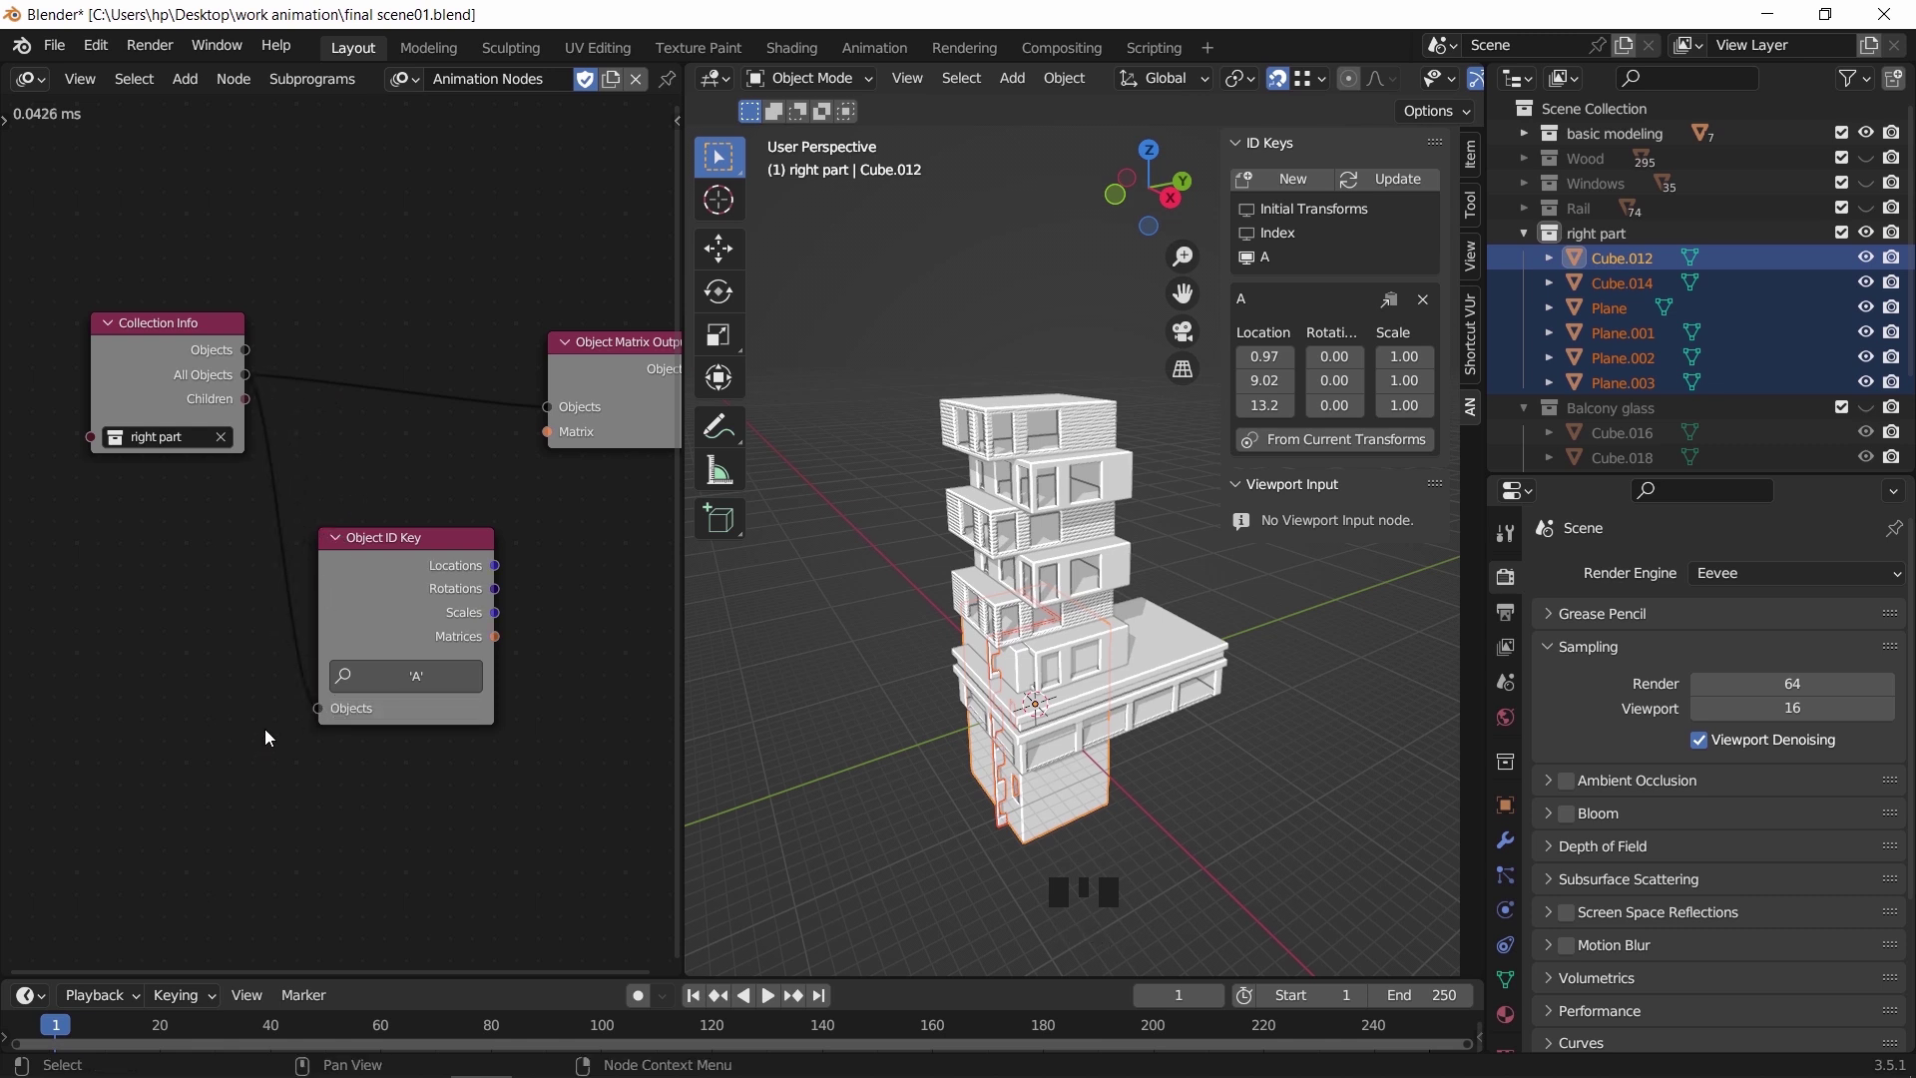
{"action": "left_click_drag", "start_coordinate": [493, 635], "coordinate": [546, 432]}
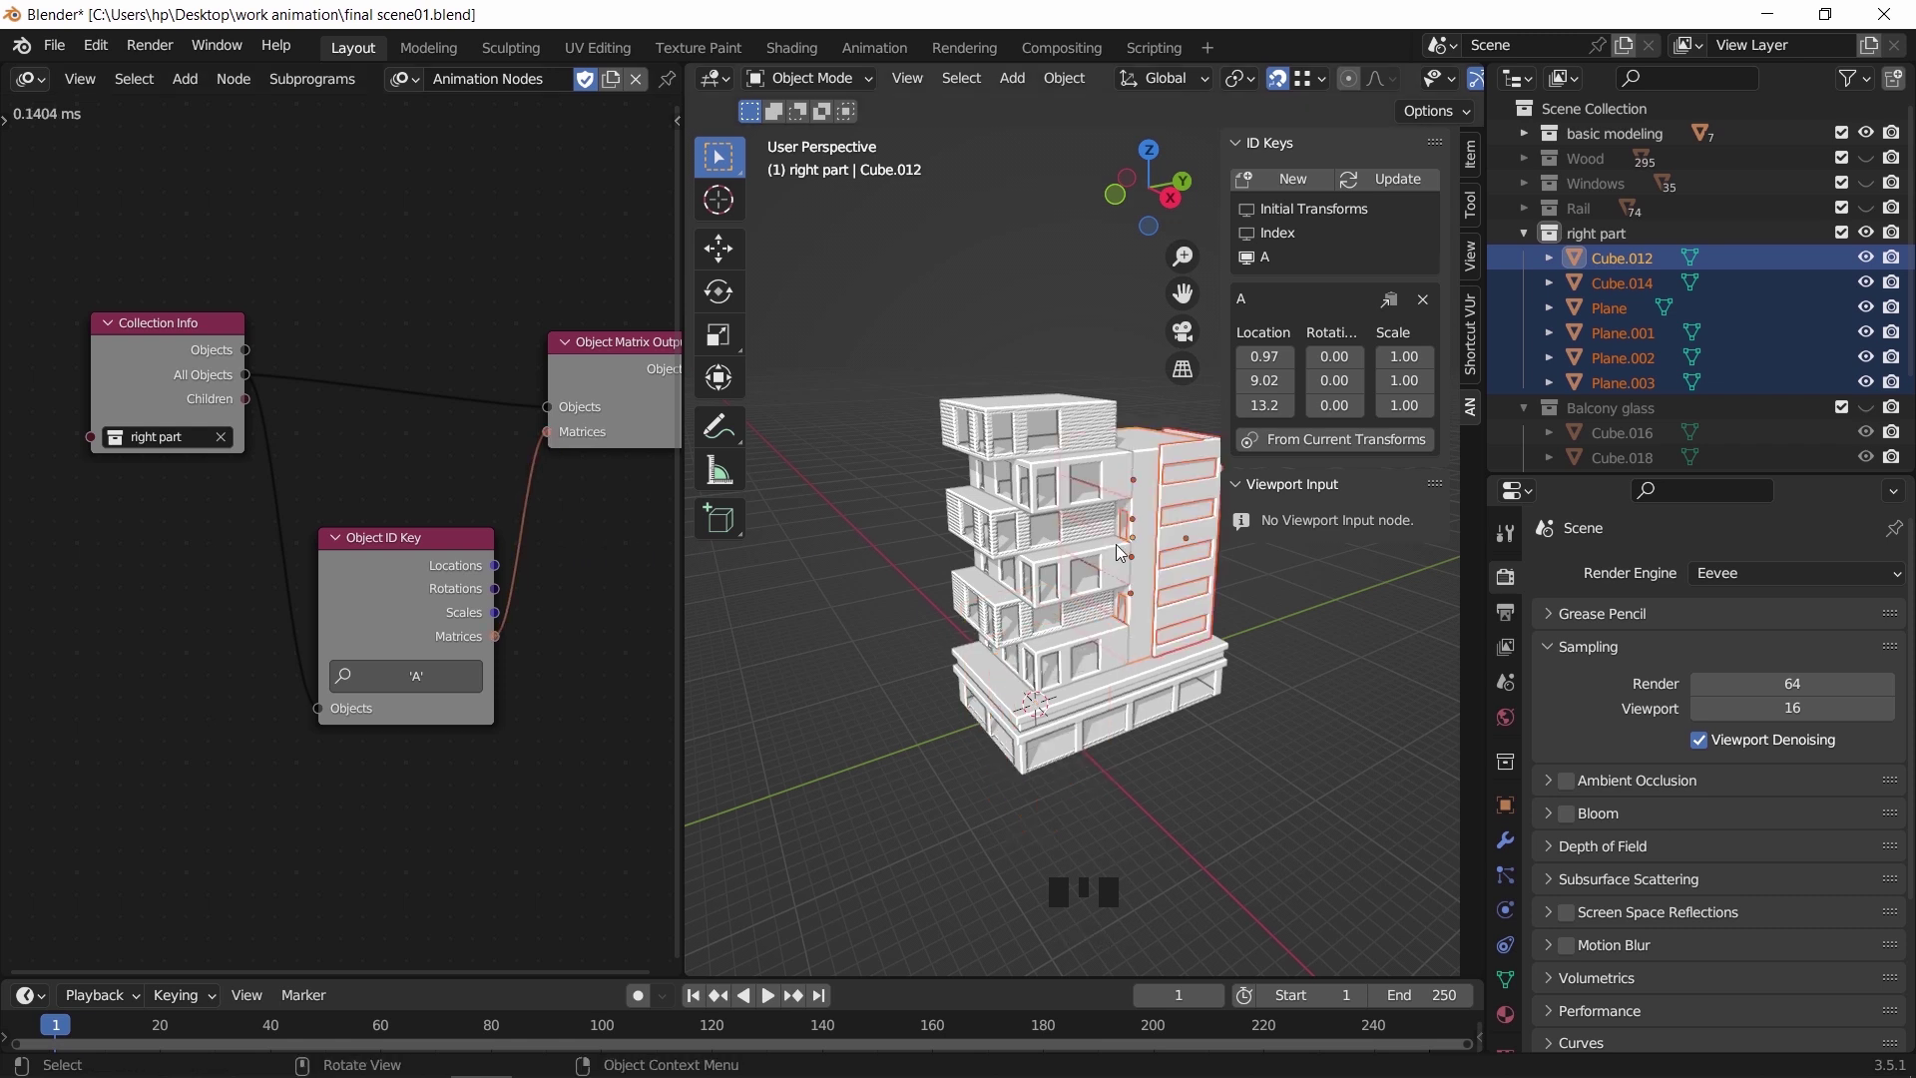
{"action": "middle_click_drag", "start_coordinate": [556, 572], "coordinate": [470, 632], "text": "shift"}
{"action": "scroll", "coordinate": [489, 643], "scroll_direction": "down", "scroll_amount": 3}
{"action": "left_click", "coordinate": [477, 604]}
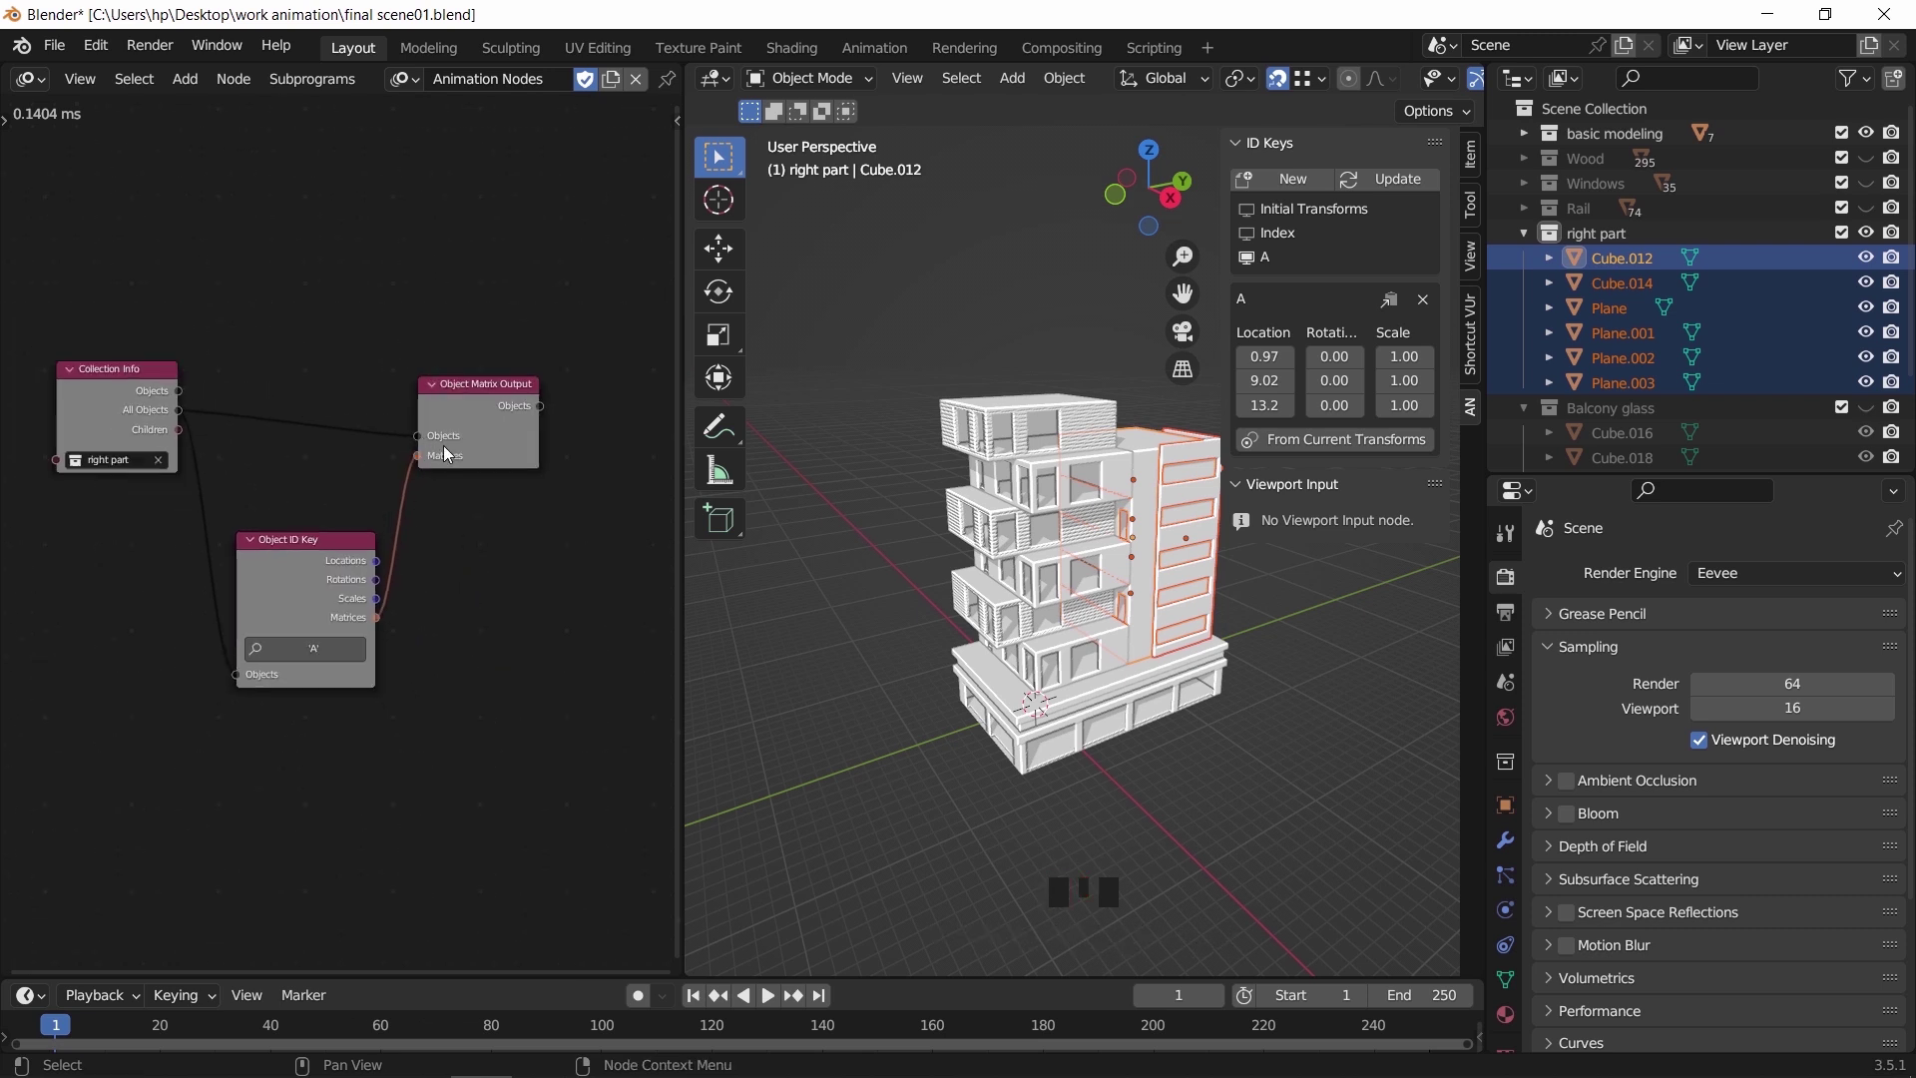
Insert an Offset Matrix node into the link between the ID key and output nodes
{"action": "left_click", "coordinate": [186, 79]}
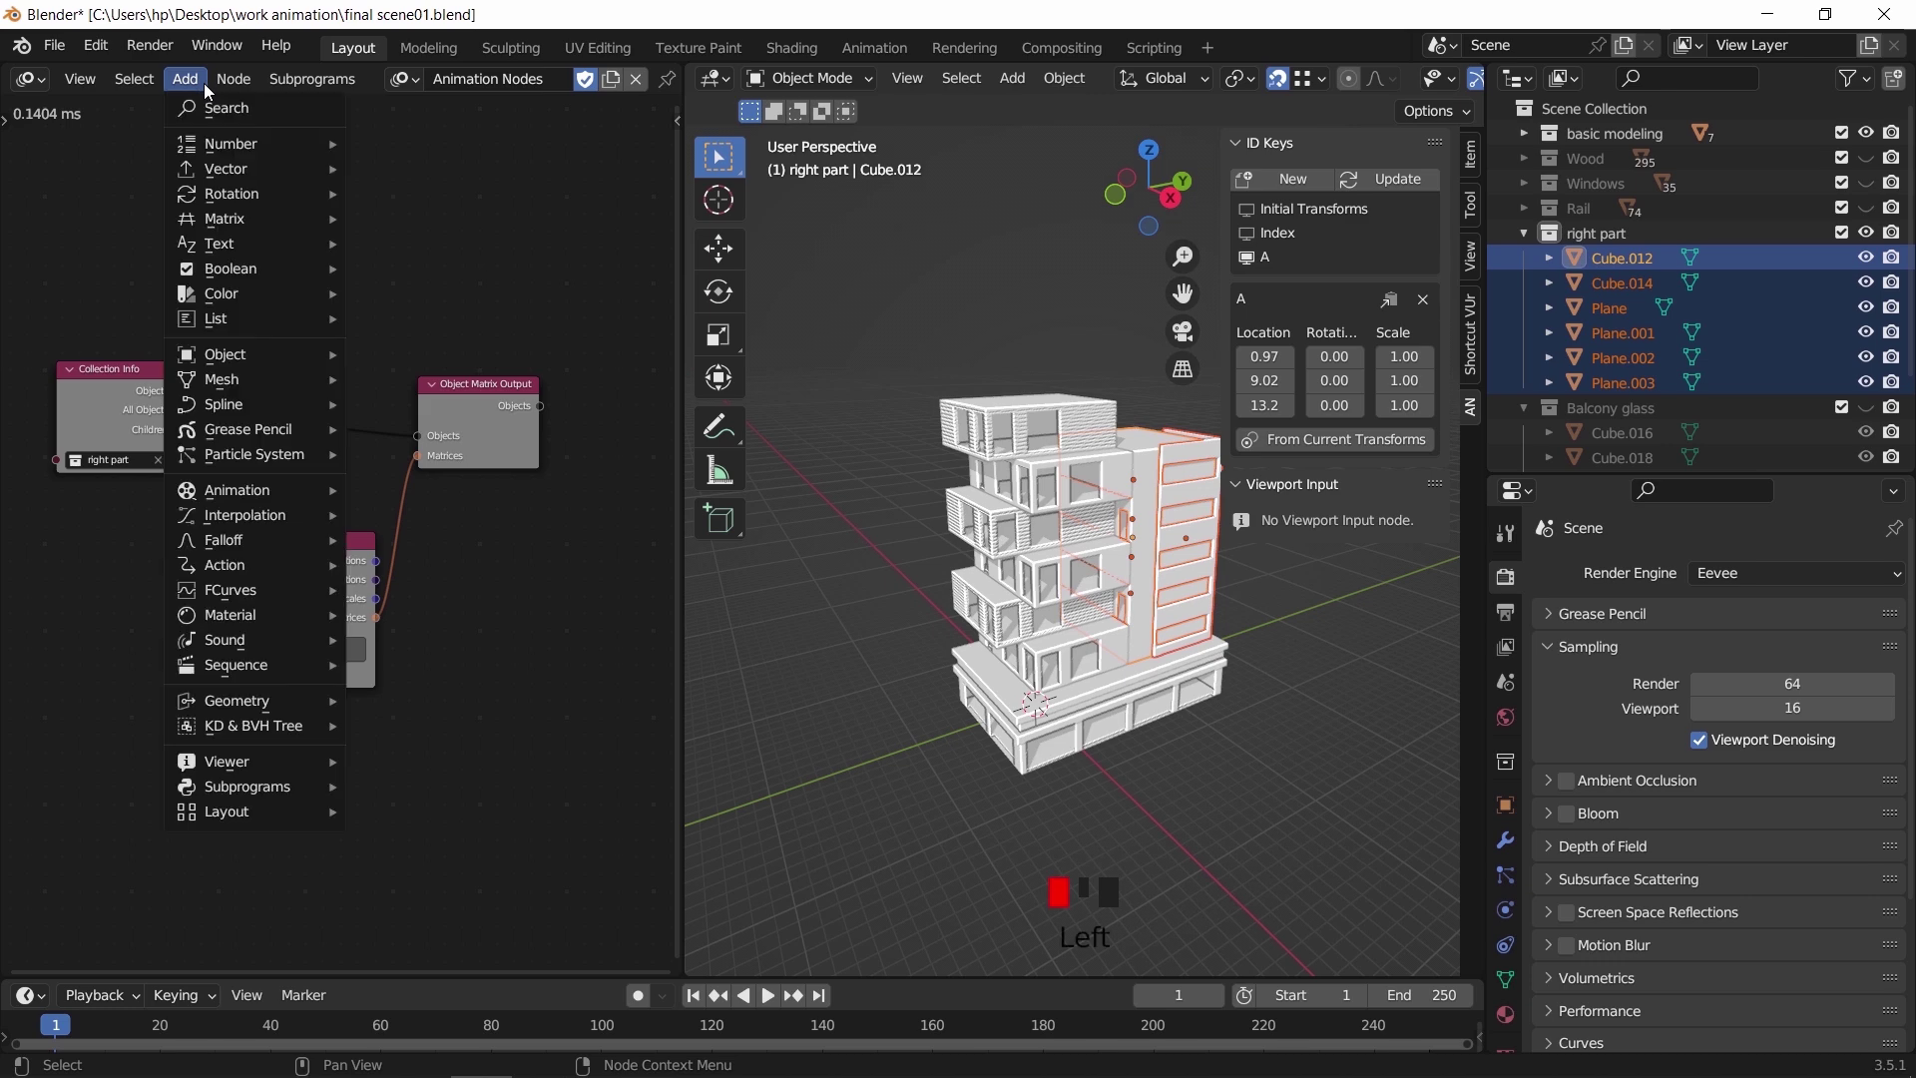
{"action": "mouse_move", "coordinate": [271, 218]}
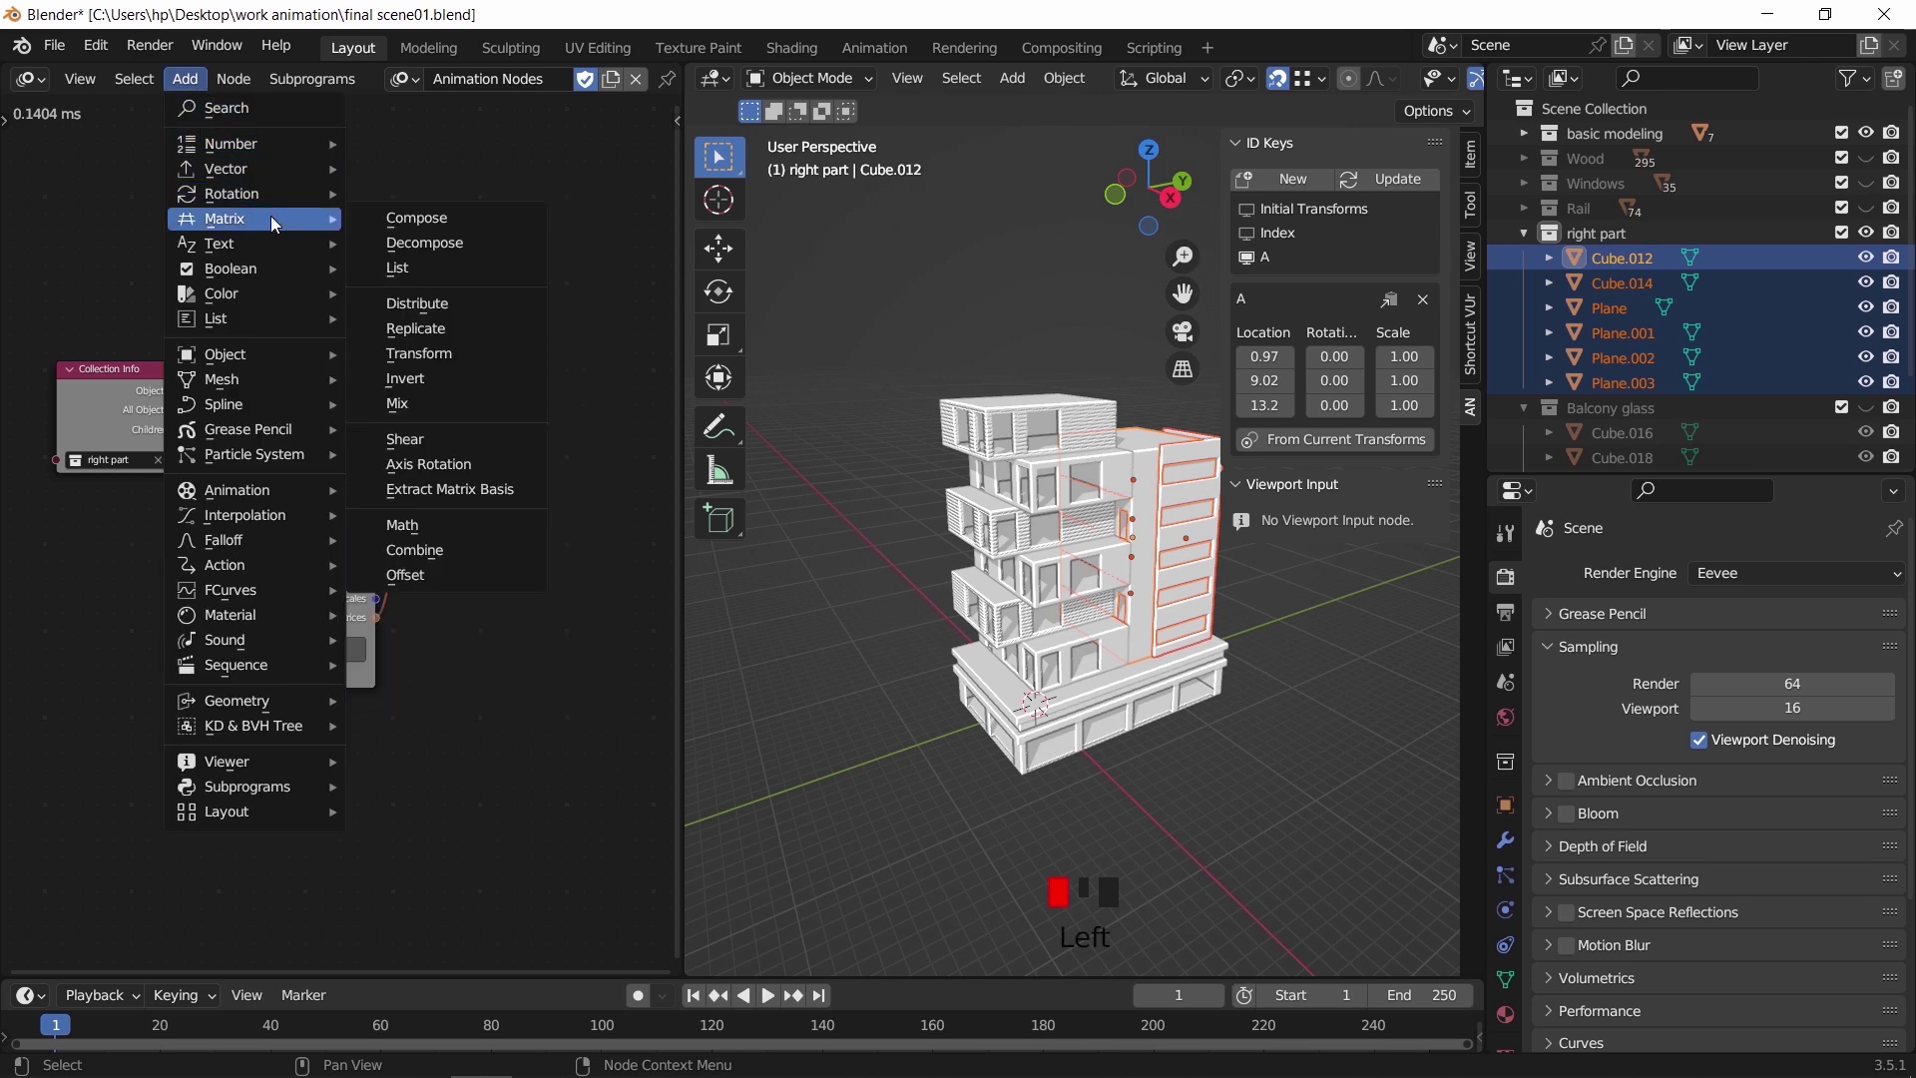
{"action": "left_click", "coordinate": [459, 576]}
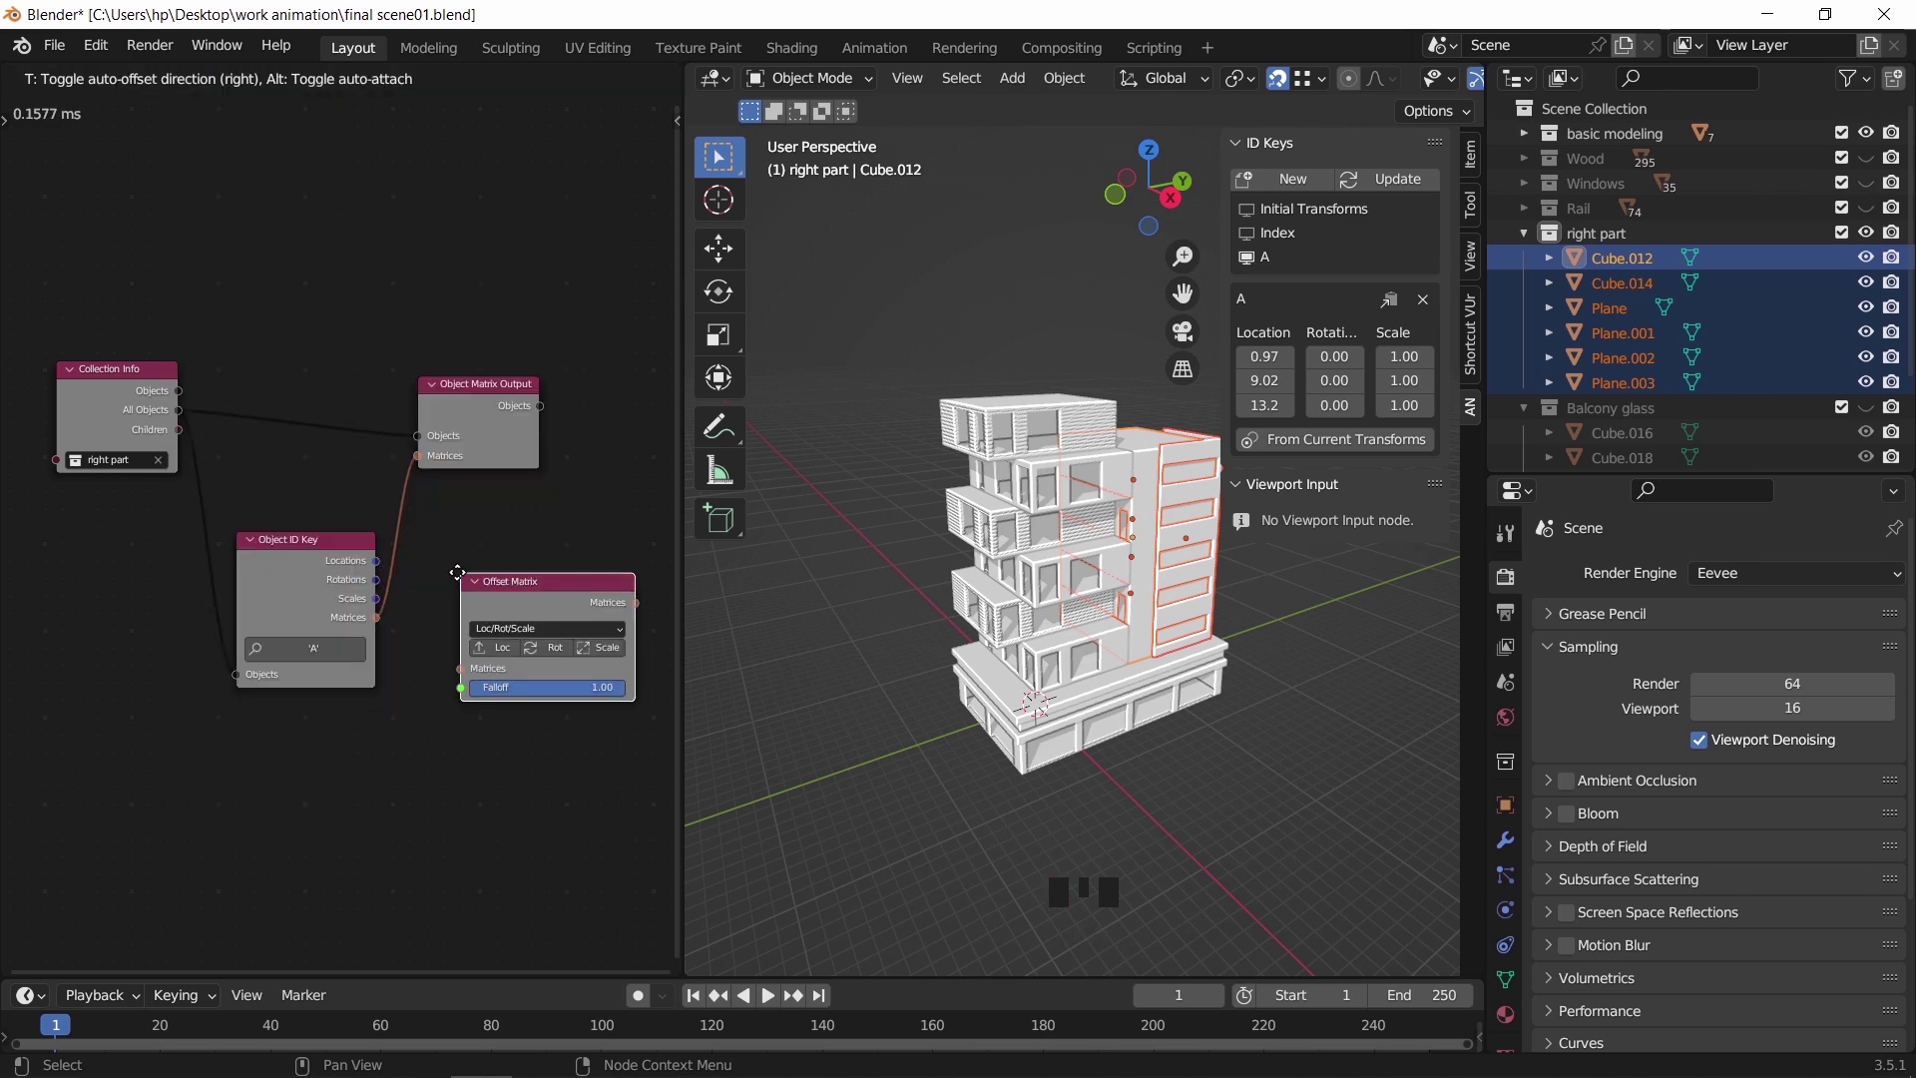
{"action": "left_click", "coordinate": [397, 512]}
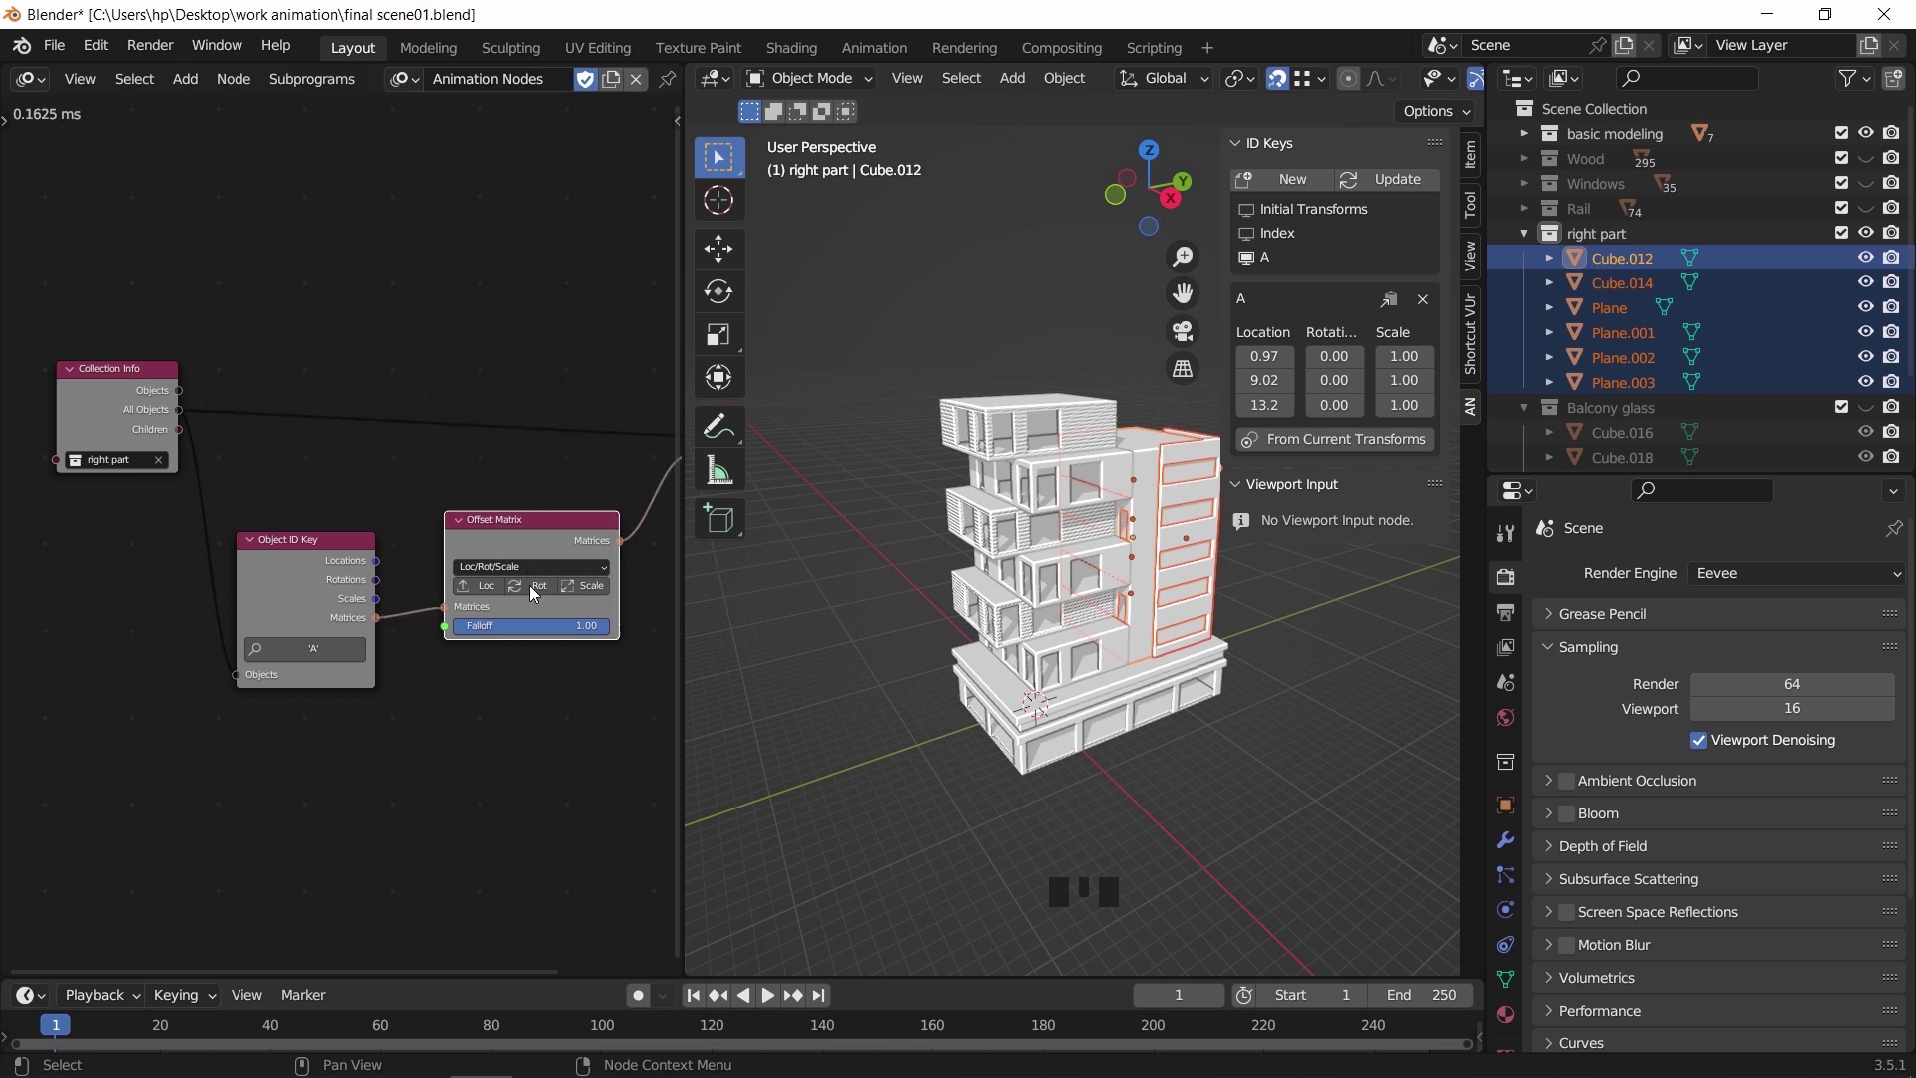
Widen the node editor, narrow the 3D sidebar, and enable the Offset Matrix location offset
{"action": "middle_click_drag", "start_coordinate": [723, 603], "coordinate": [662, 592]}
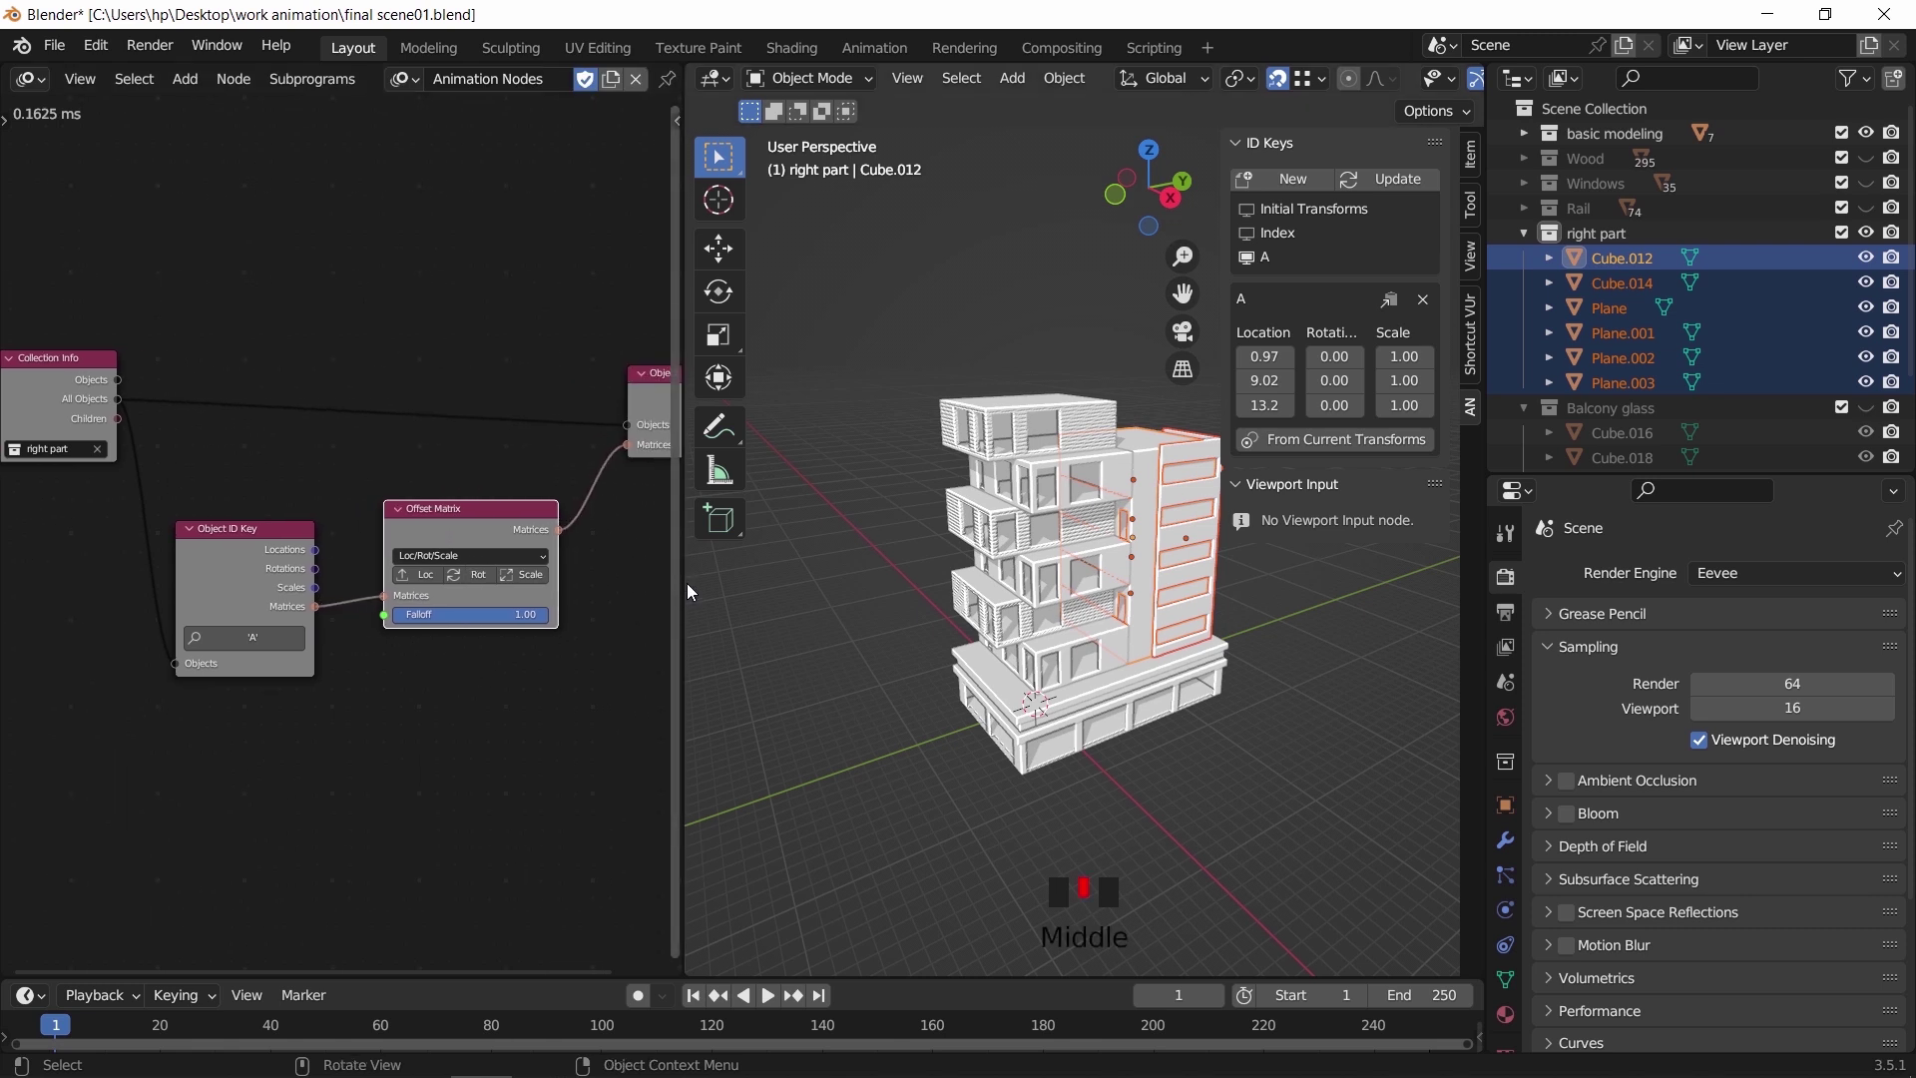
{"action": "left_click_drag", "start_coordinate": [674, 585], "coordinate": [841, 580]}
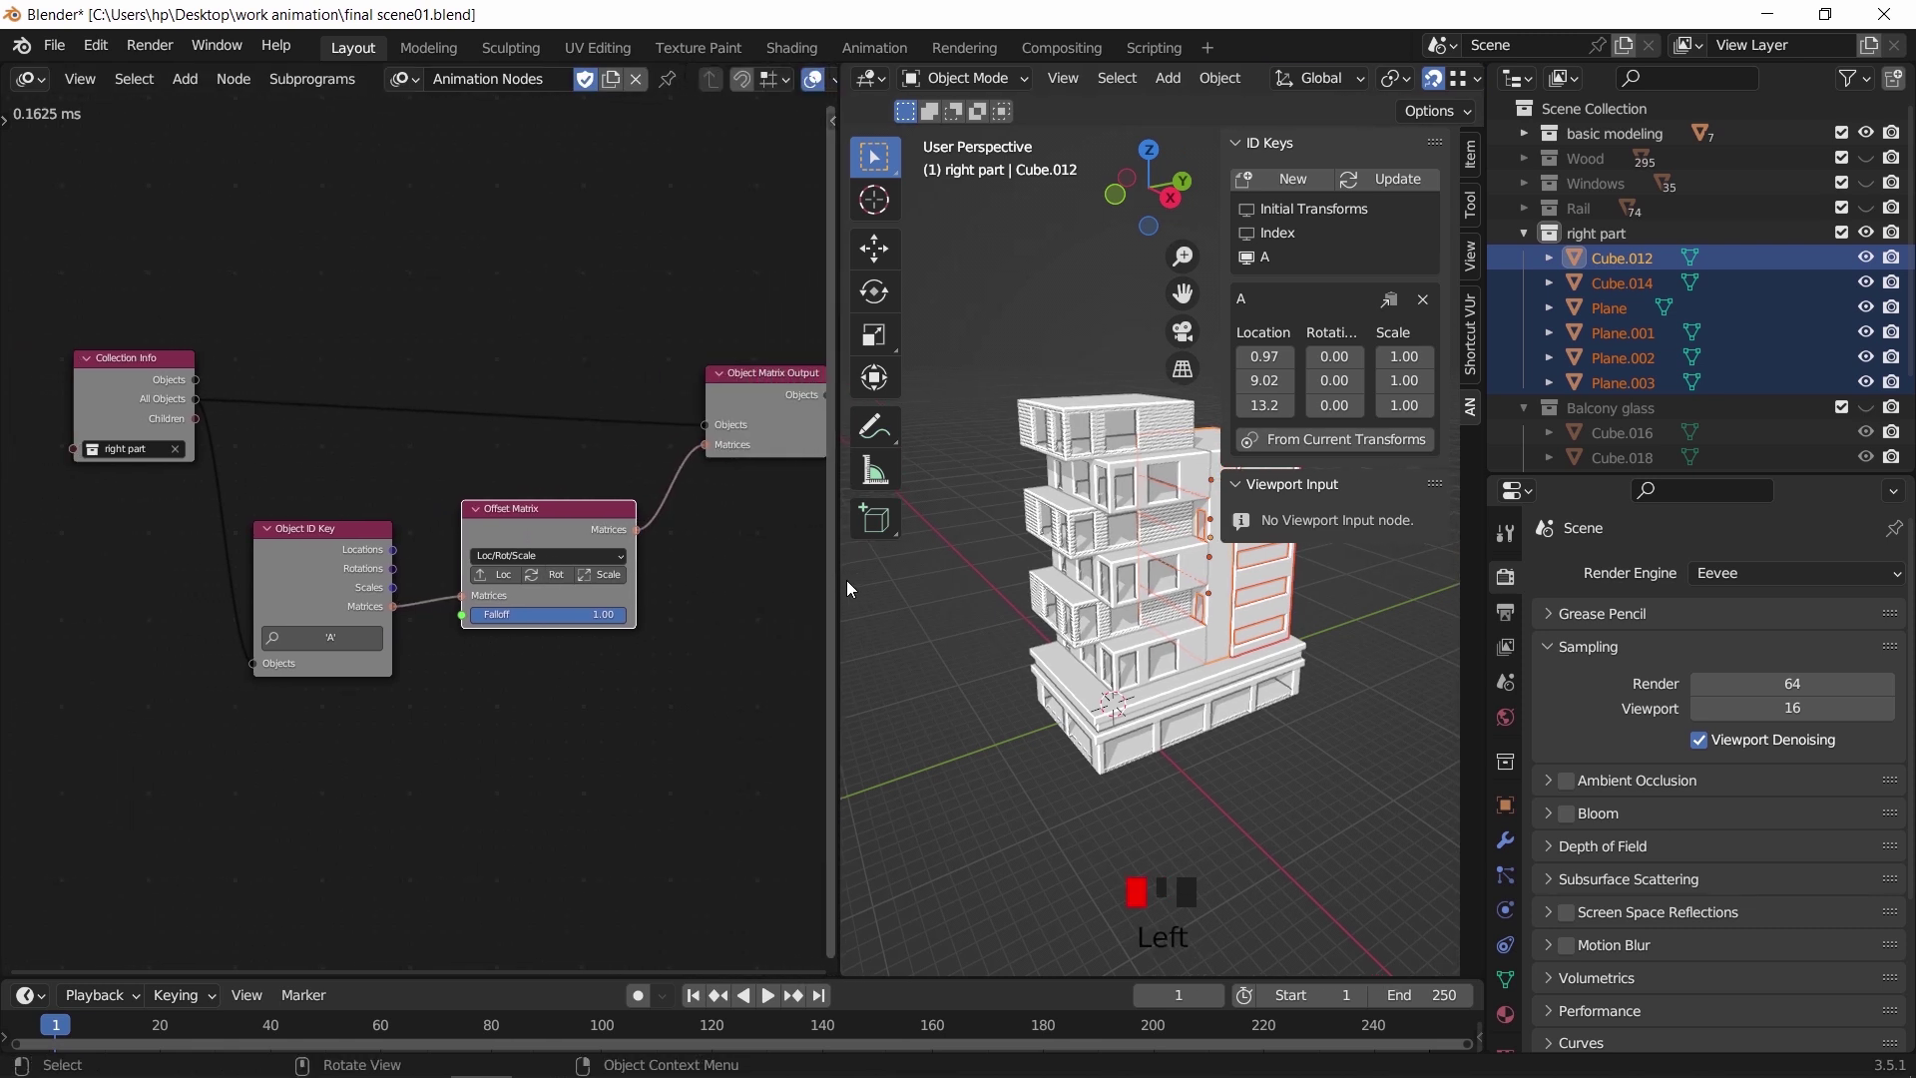
{"action": "left_click_drag", "start_coordinate": [1233, 305], "coordinate": [1275, 305]}
{"action": "middle_click_drag", "start_coordinate": [1011, 548], "coordinate": [943, 537], "text": "shift"}
{"action": "scroll", "coordinate": [550, 673], "scroll_direction": "up", "scroll_amount": 5}
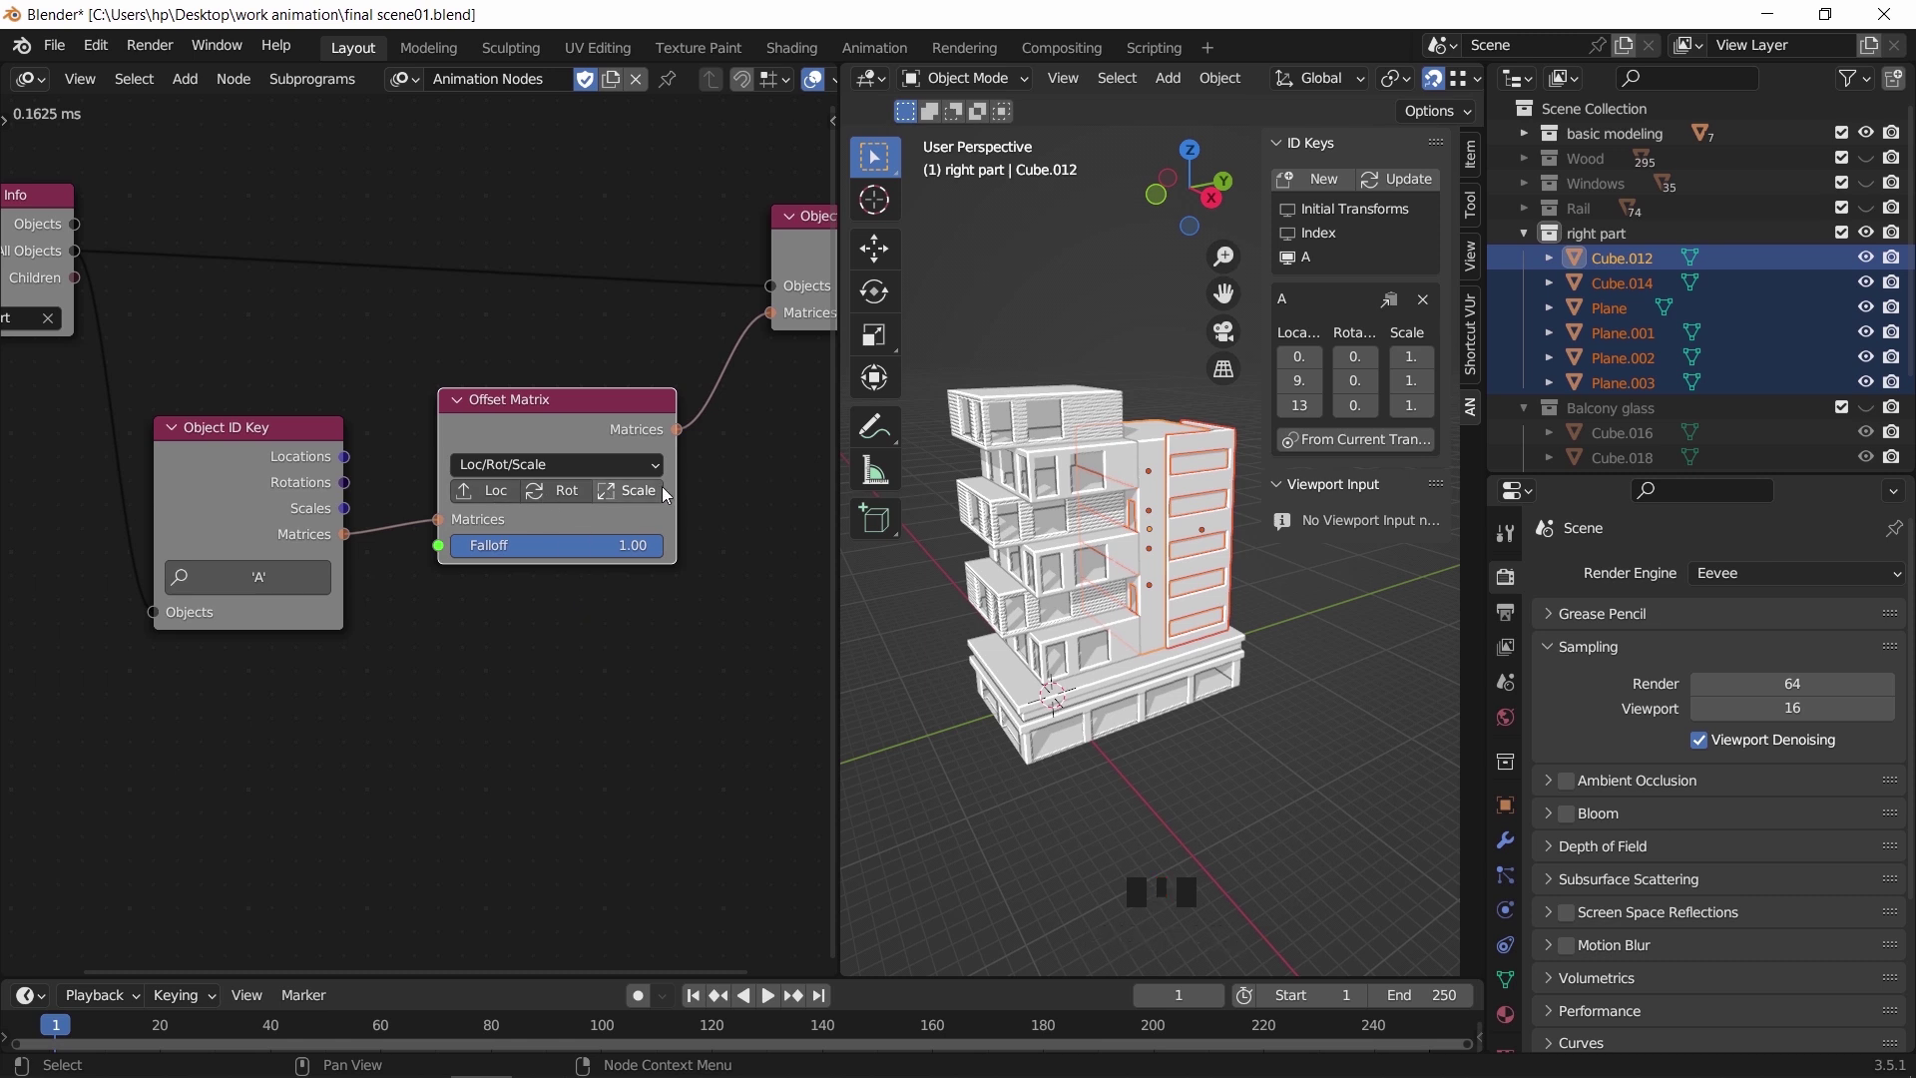
{"action": "left_click", "coordinate": [504, 491]}
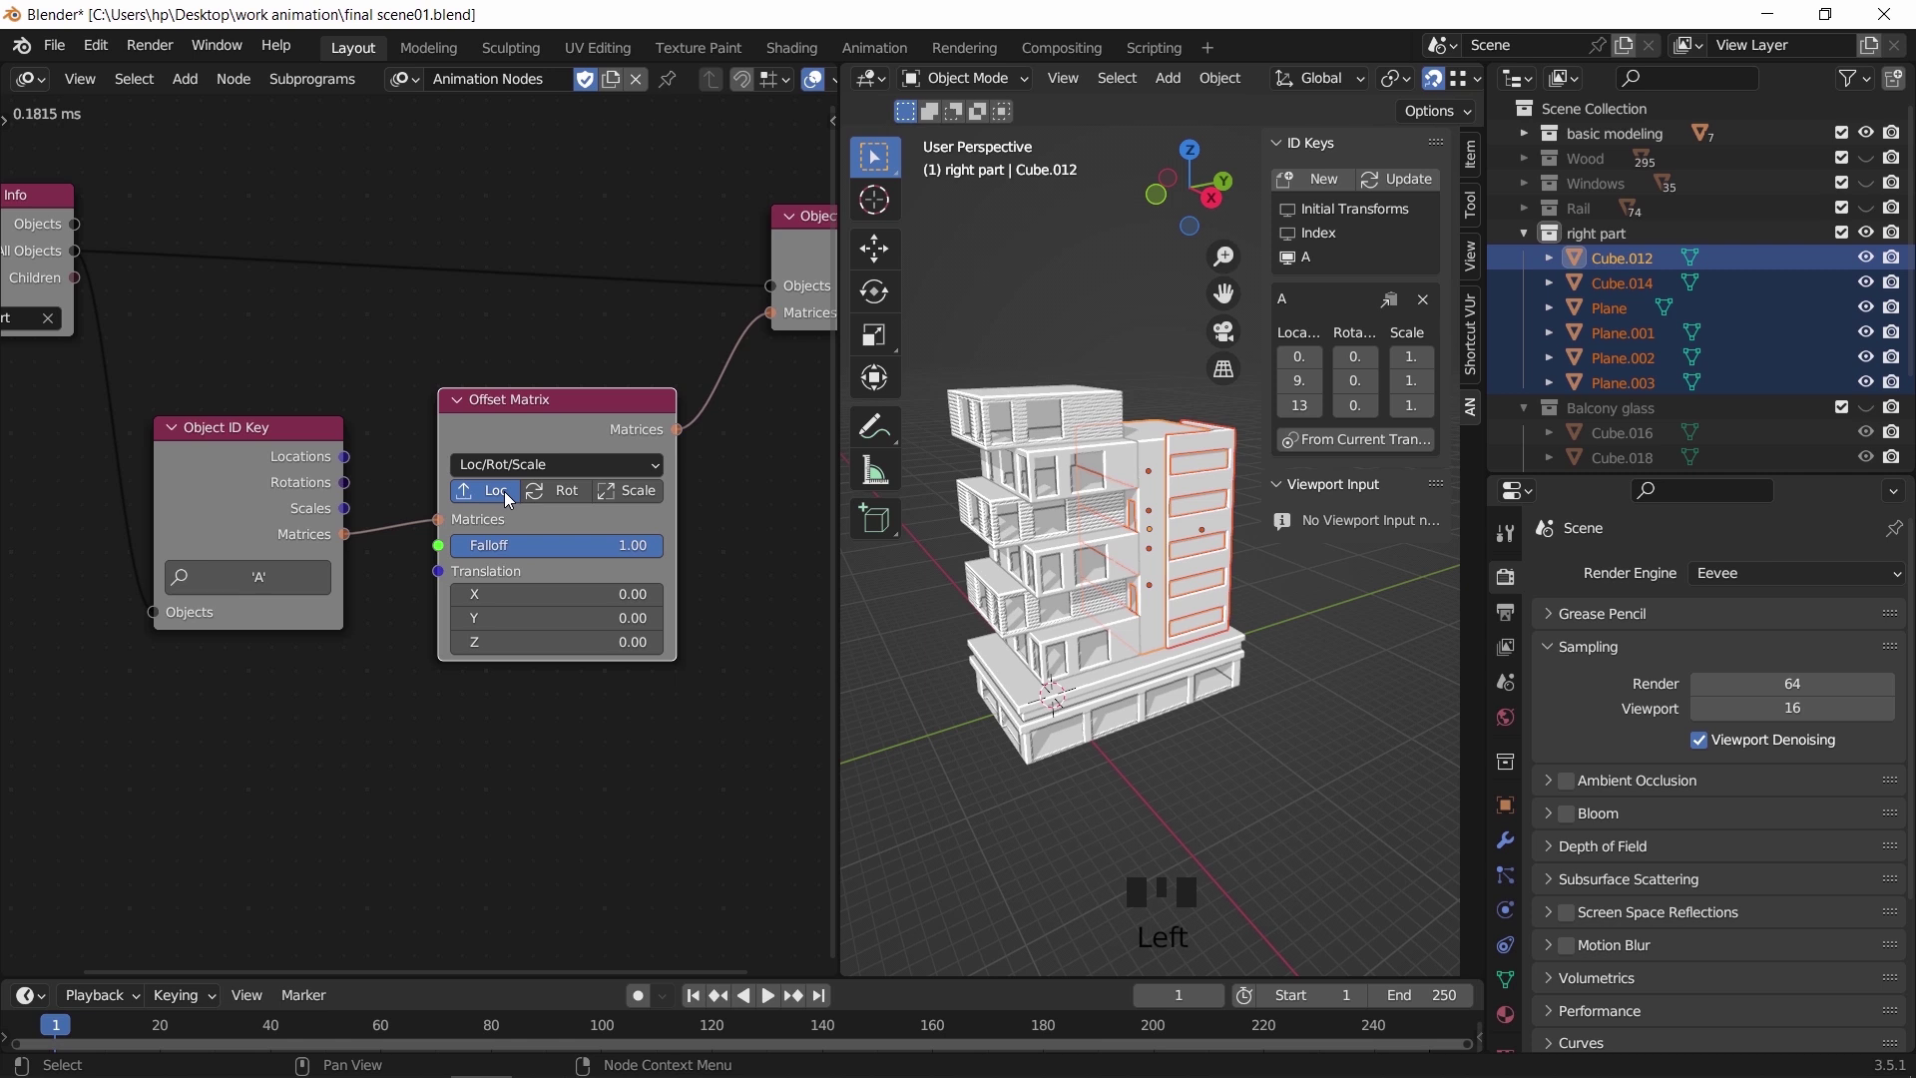
{"action": "mouse_move", "coordinate": [579, 642]}
{"action": "left_mouse_down"}
{"action": "mouse_move", "coordinate": [828, 641]}
{"action": "mouse_move", "coordinate": [599, 641]}
{"action": "left_mouse_up"}
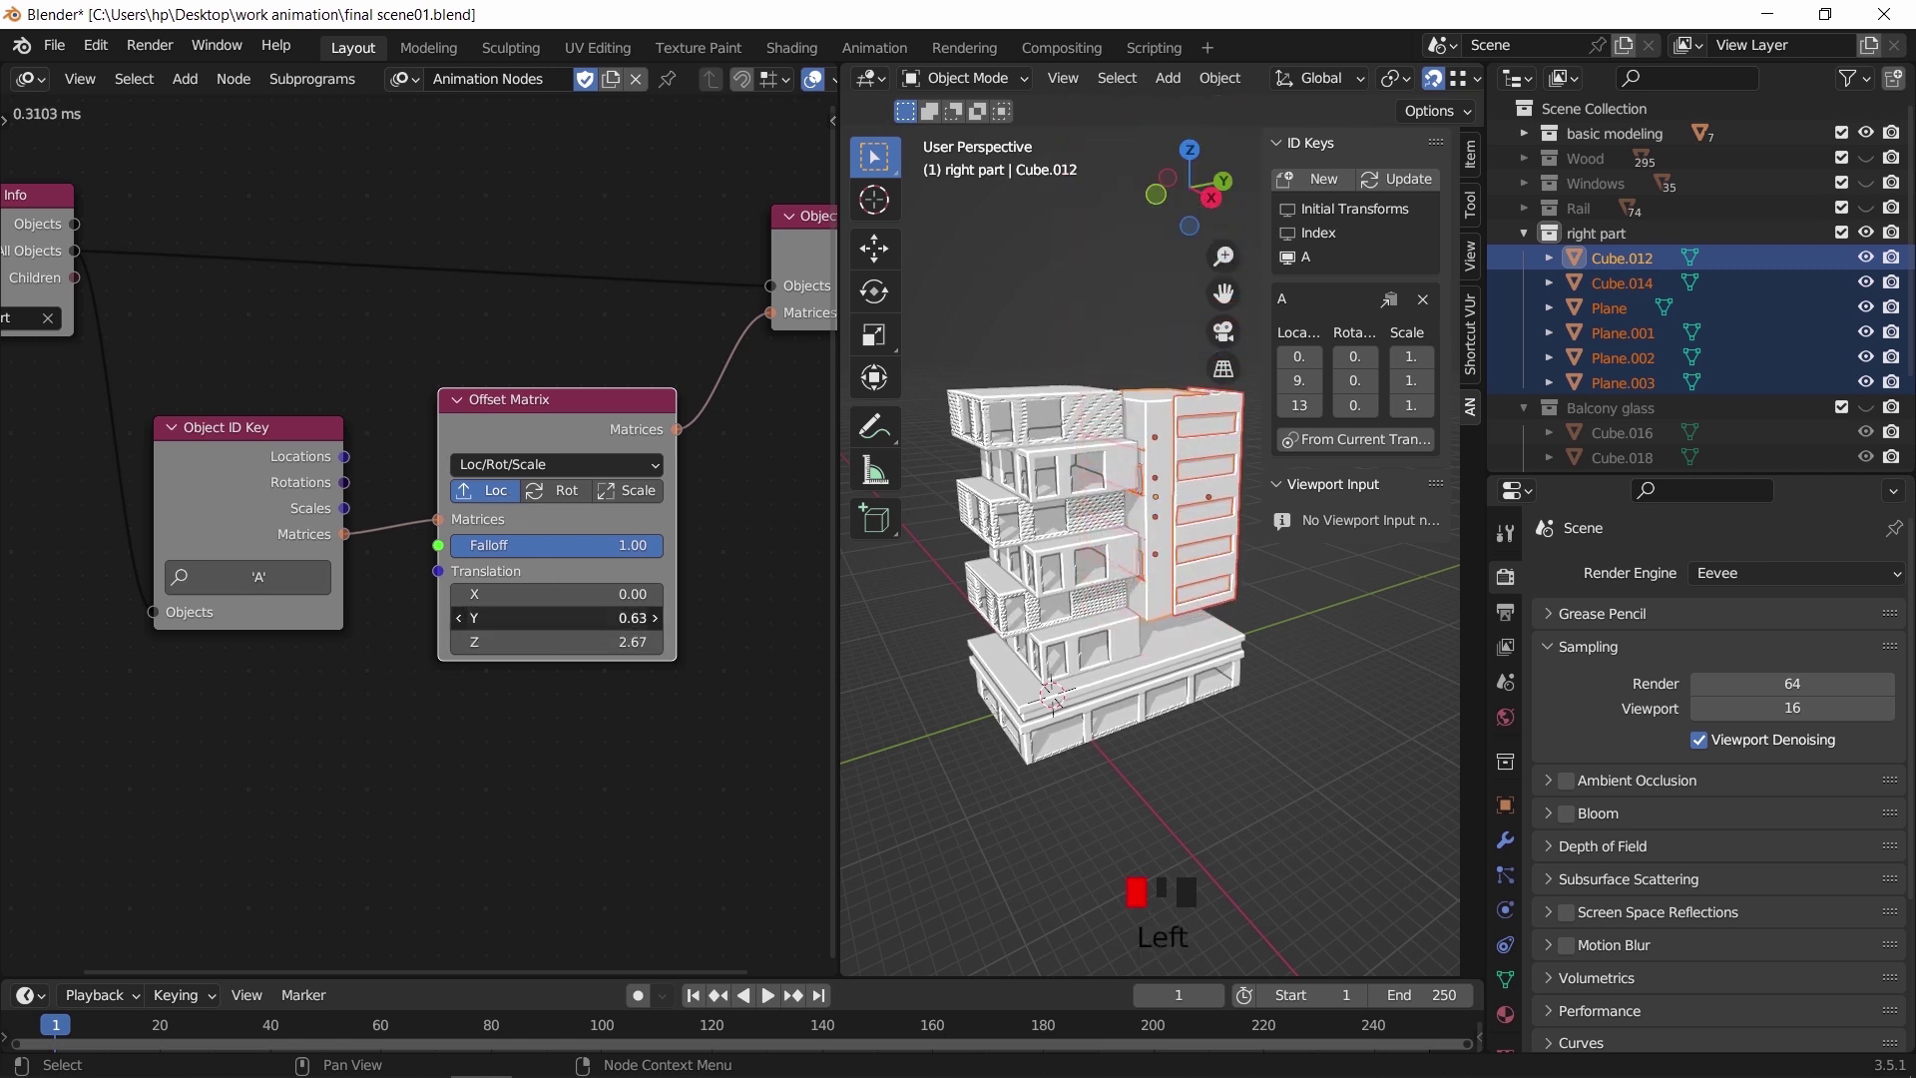
Set the Offset Matrix translation to Y 0 and Z 38.64, then test the Falloff slider
{"action": "double_click", "coordinate": [558, 617]}
{"action": "type", "text": "0"}
{"action": "key", "text": "Return"}
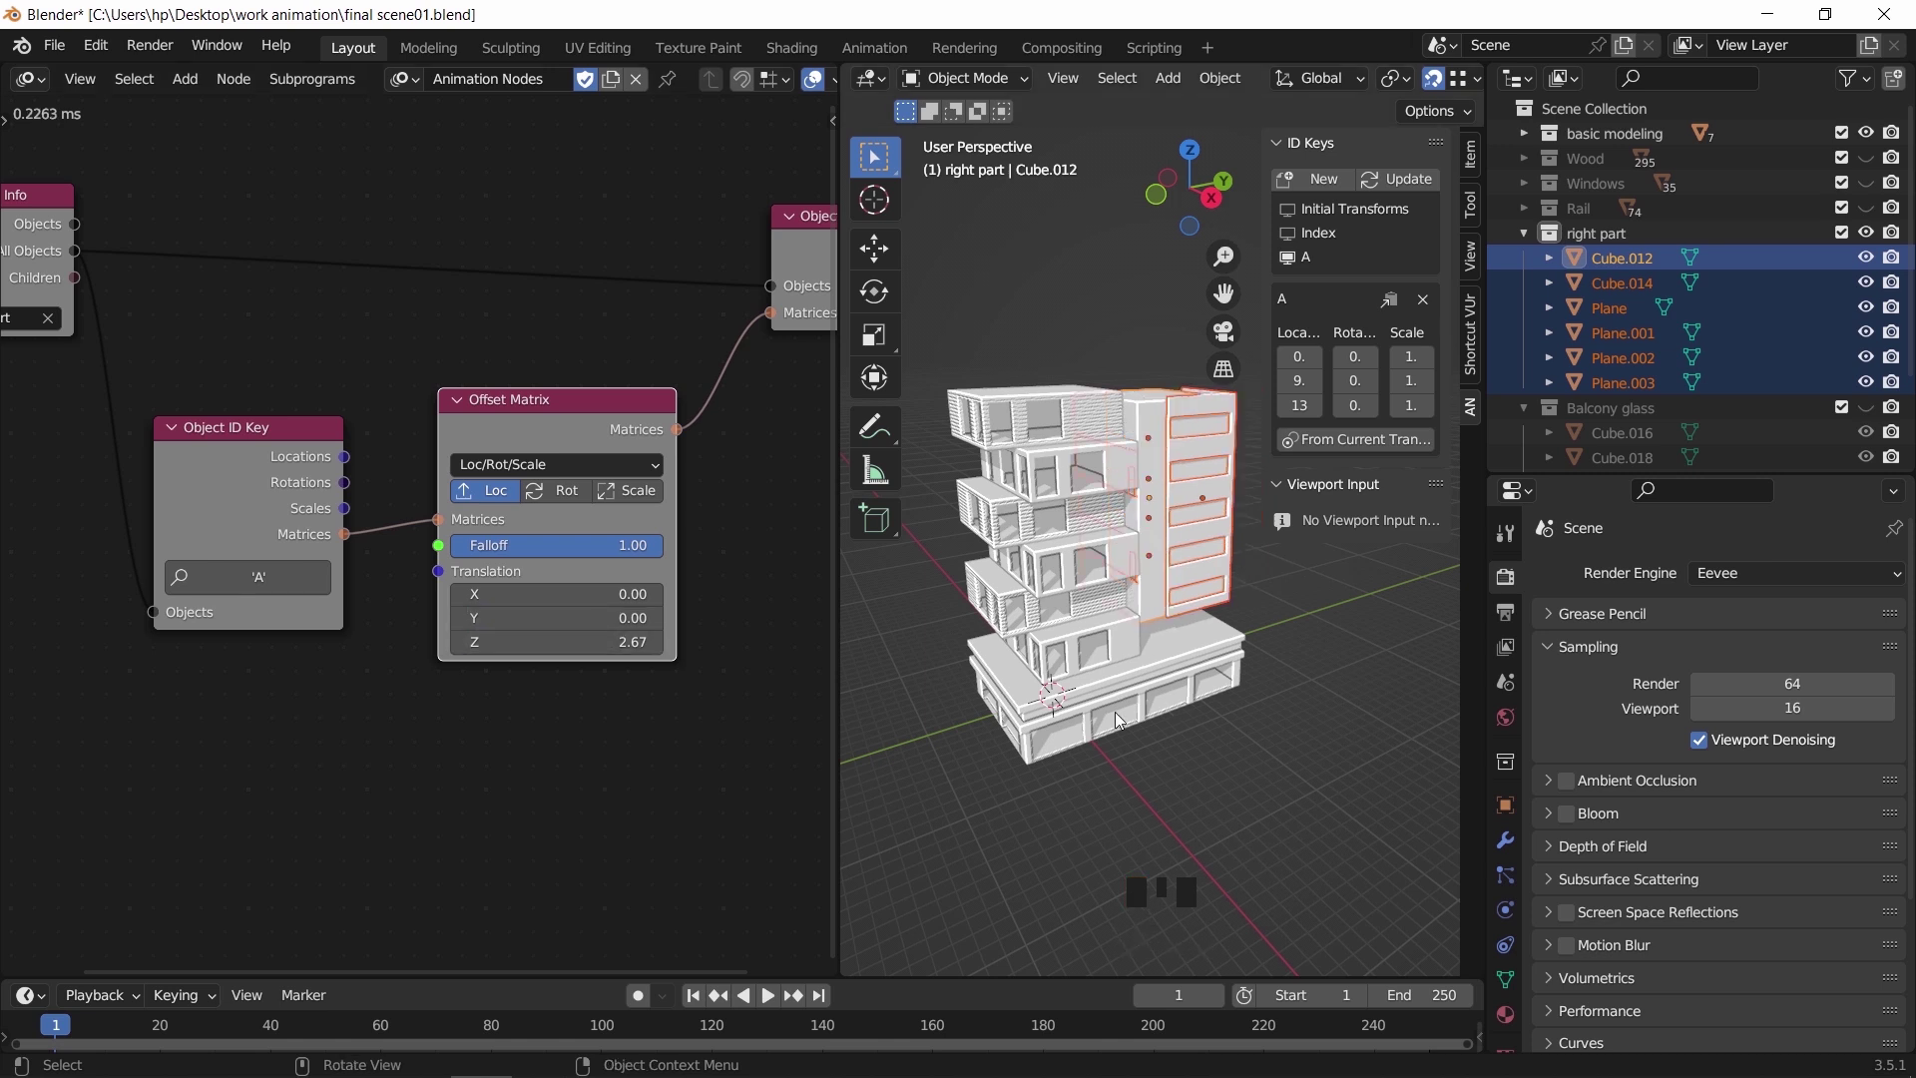
{"action": "left_click_drag", "start_coordinate": [539, 642], "coordinate": [611, 641]}
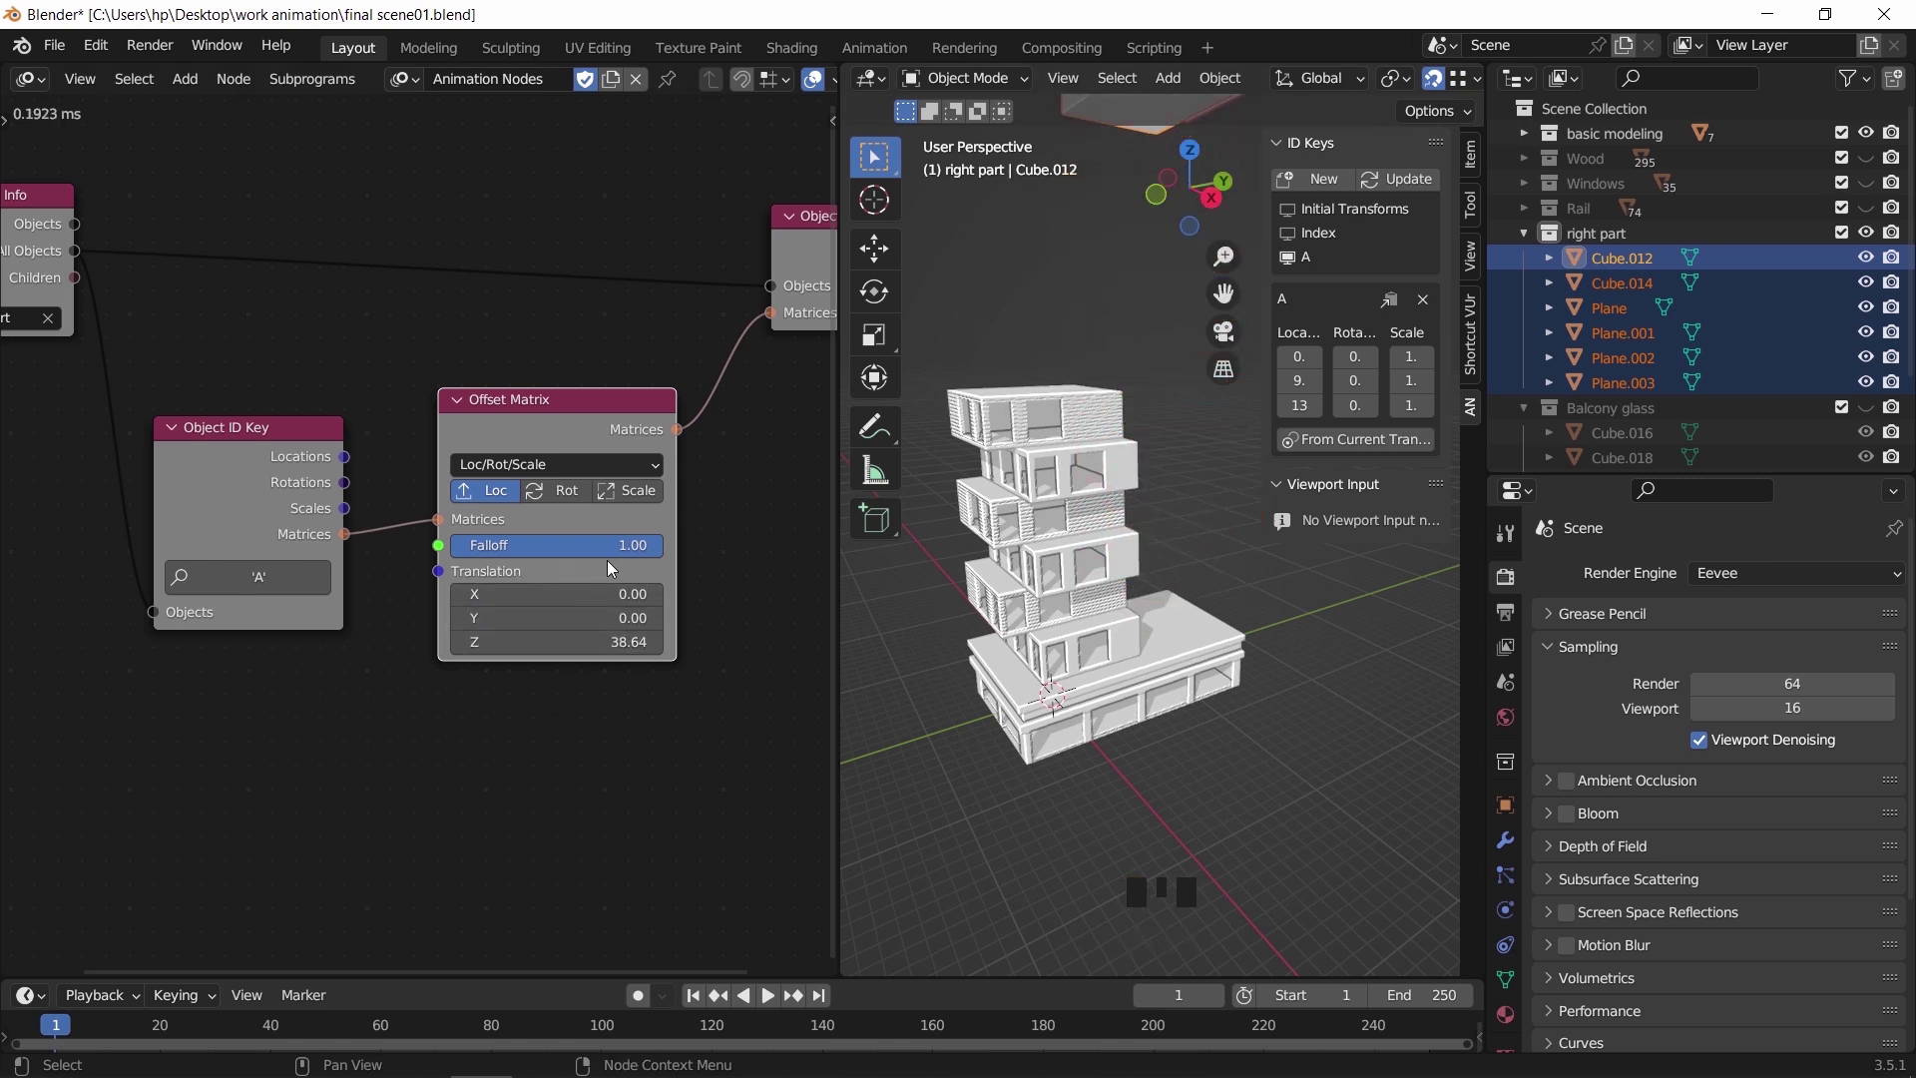
{"action": "mouse_move", "coordinate": [654, 545]}
{"action": "left_mouse_down"}
{"action": "mouse_move", "coordinate": [454, 545]}
{"action": "mouse_move", "coordinate": [663, 544]}
{"action": "left_mouse_up"}
Pan the node view and move the Object ID Key node upward
{"action": "middle_click_drag", "start_coordinate": [360, 665], "coordinate": [507, 685], "text": "shift"}
{"action": "left_click_drag", "start_coordinate": [396, 464], "coordinate": [395, 395]}
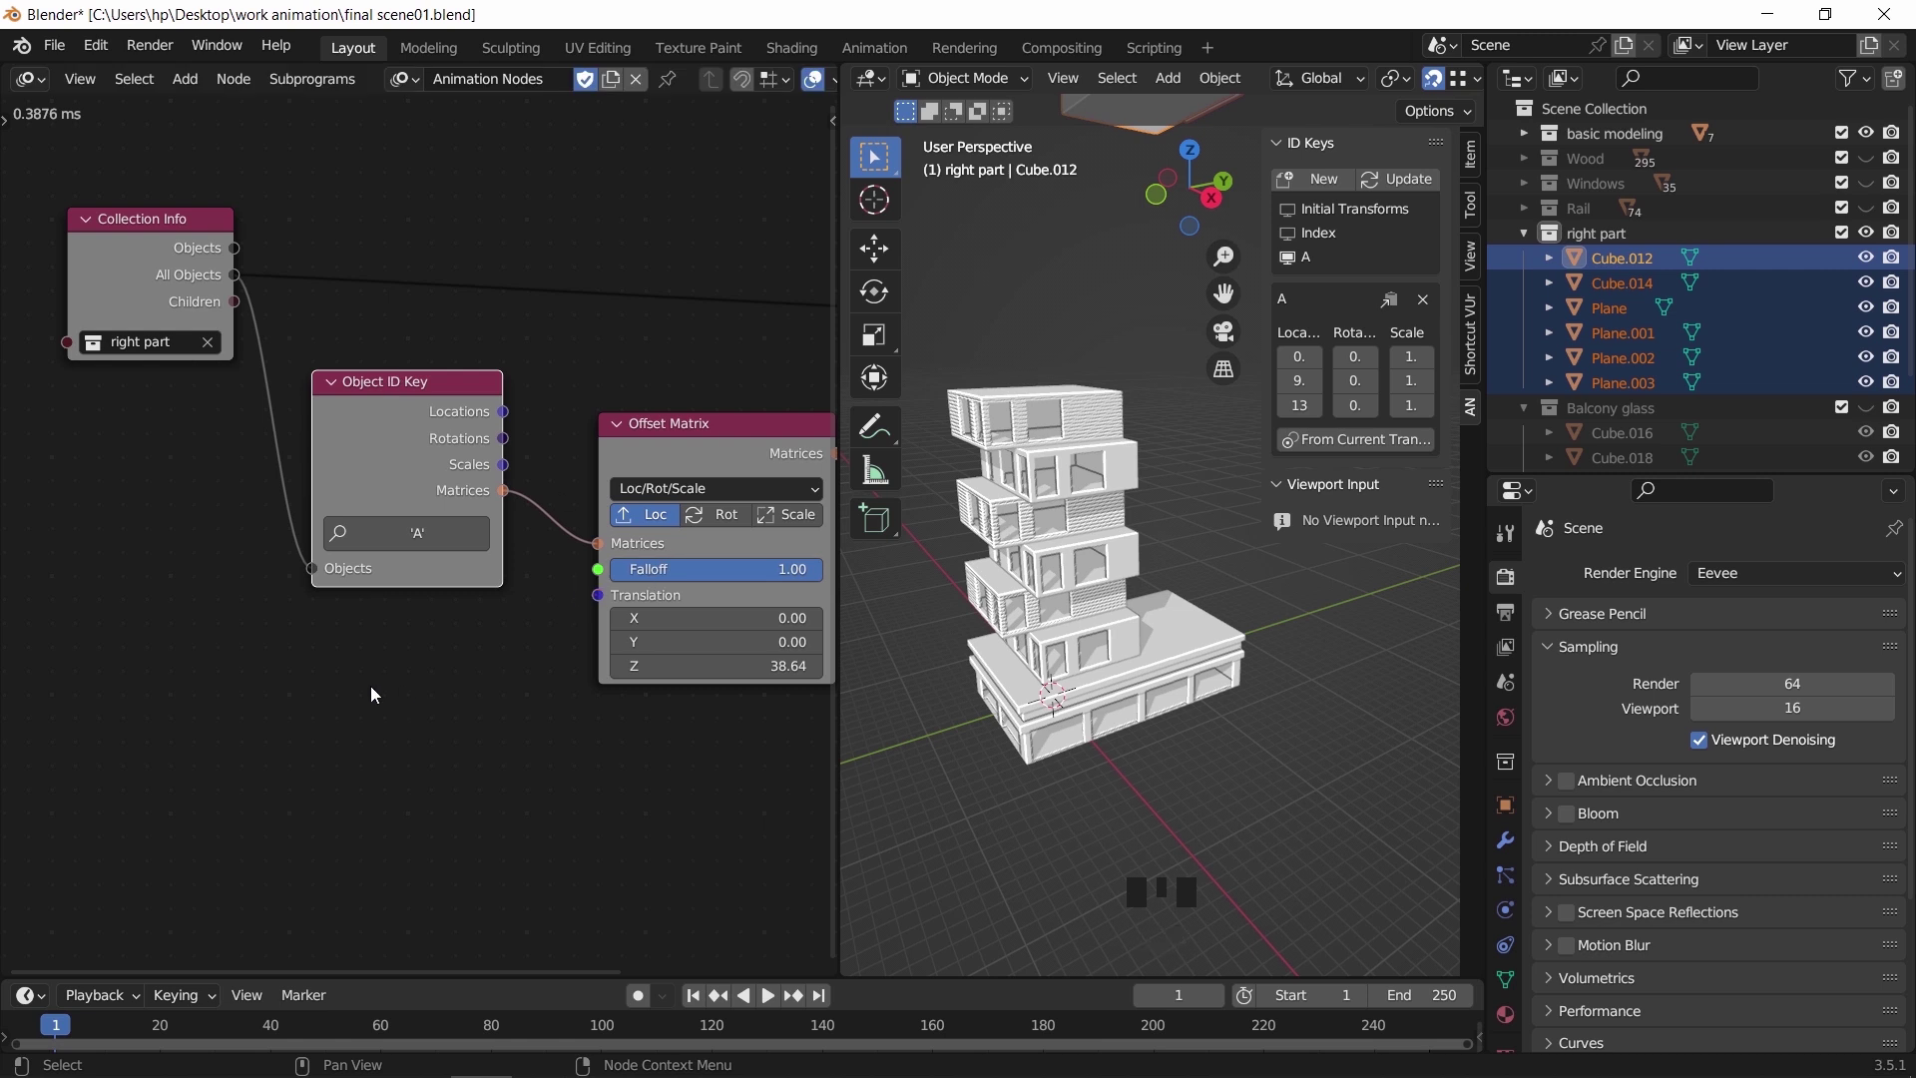
{"action": "left_click", "coordinate": [185, 80]}
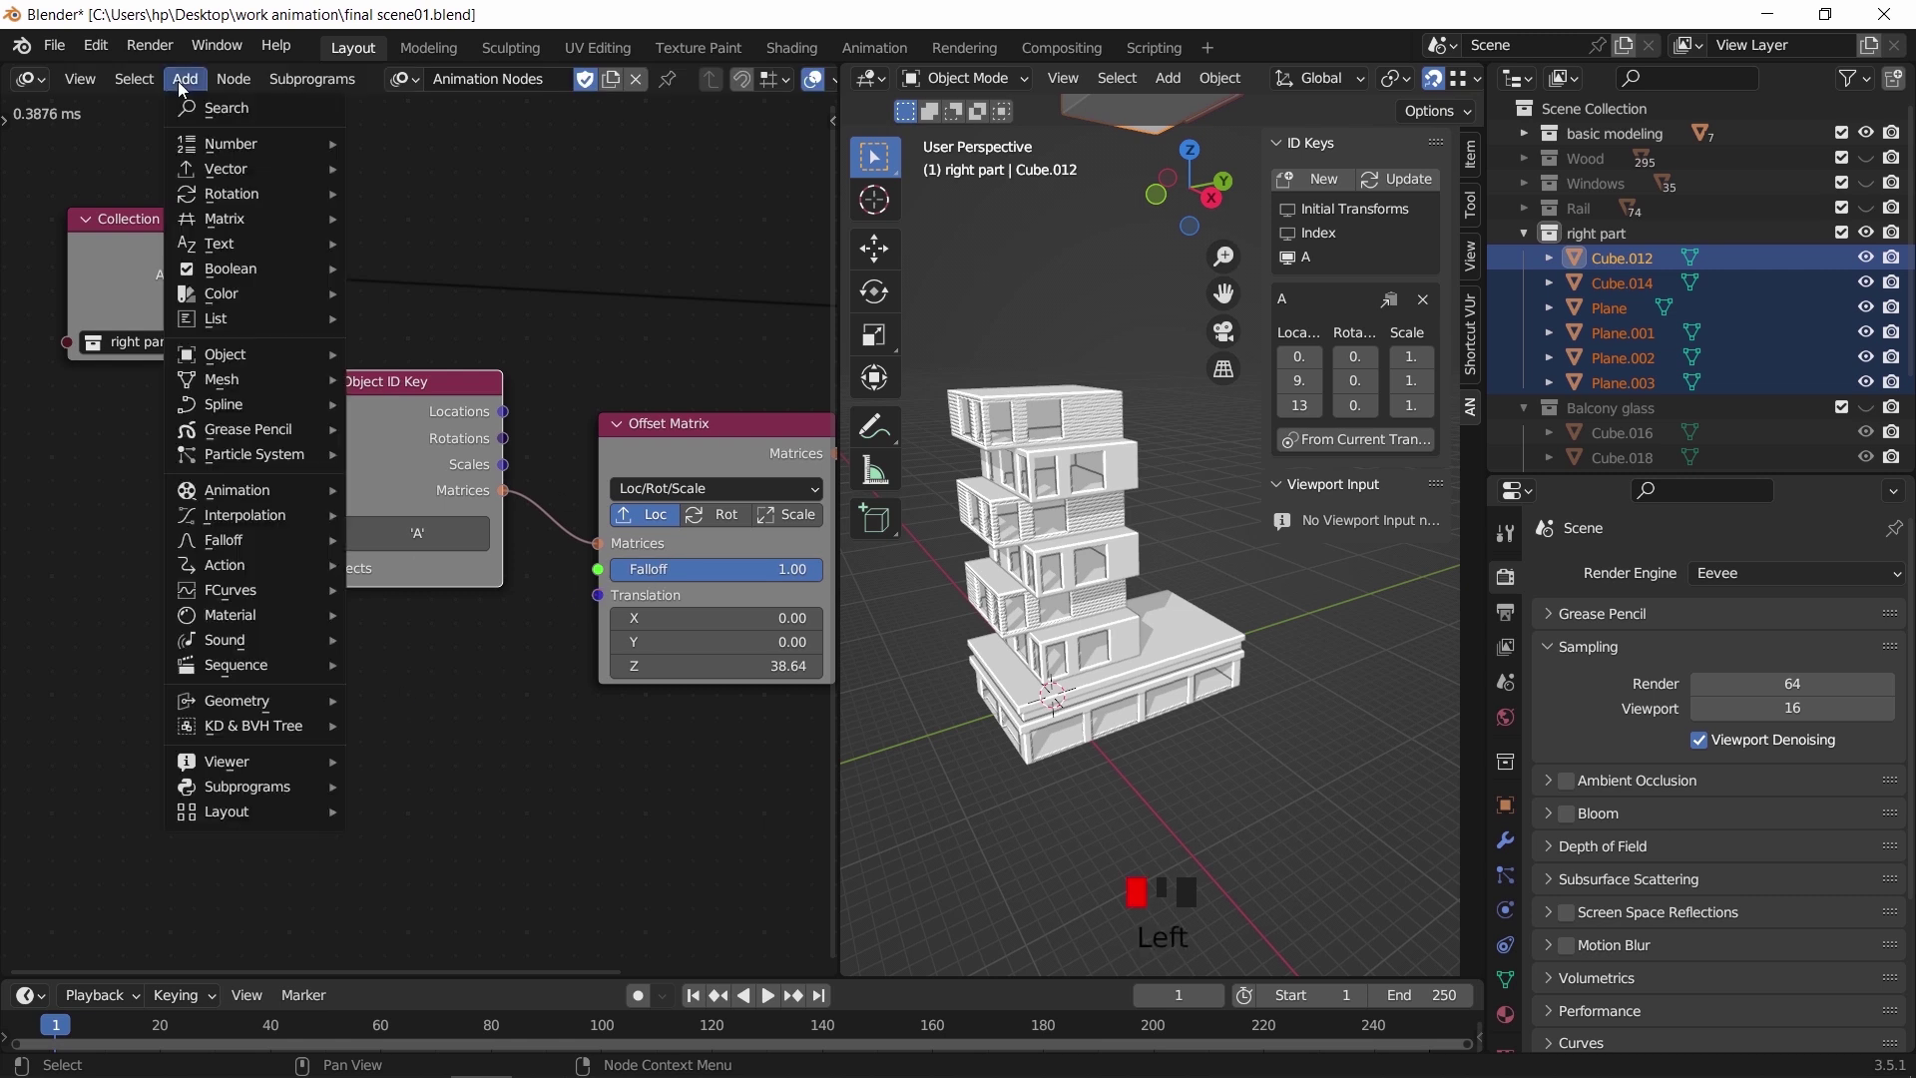
Add a Delay Falloff node and connect it to the Offset Matrix falloff input
{"action": "mouse_move", "coordinate": [279, 538]}
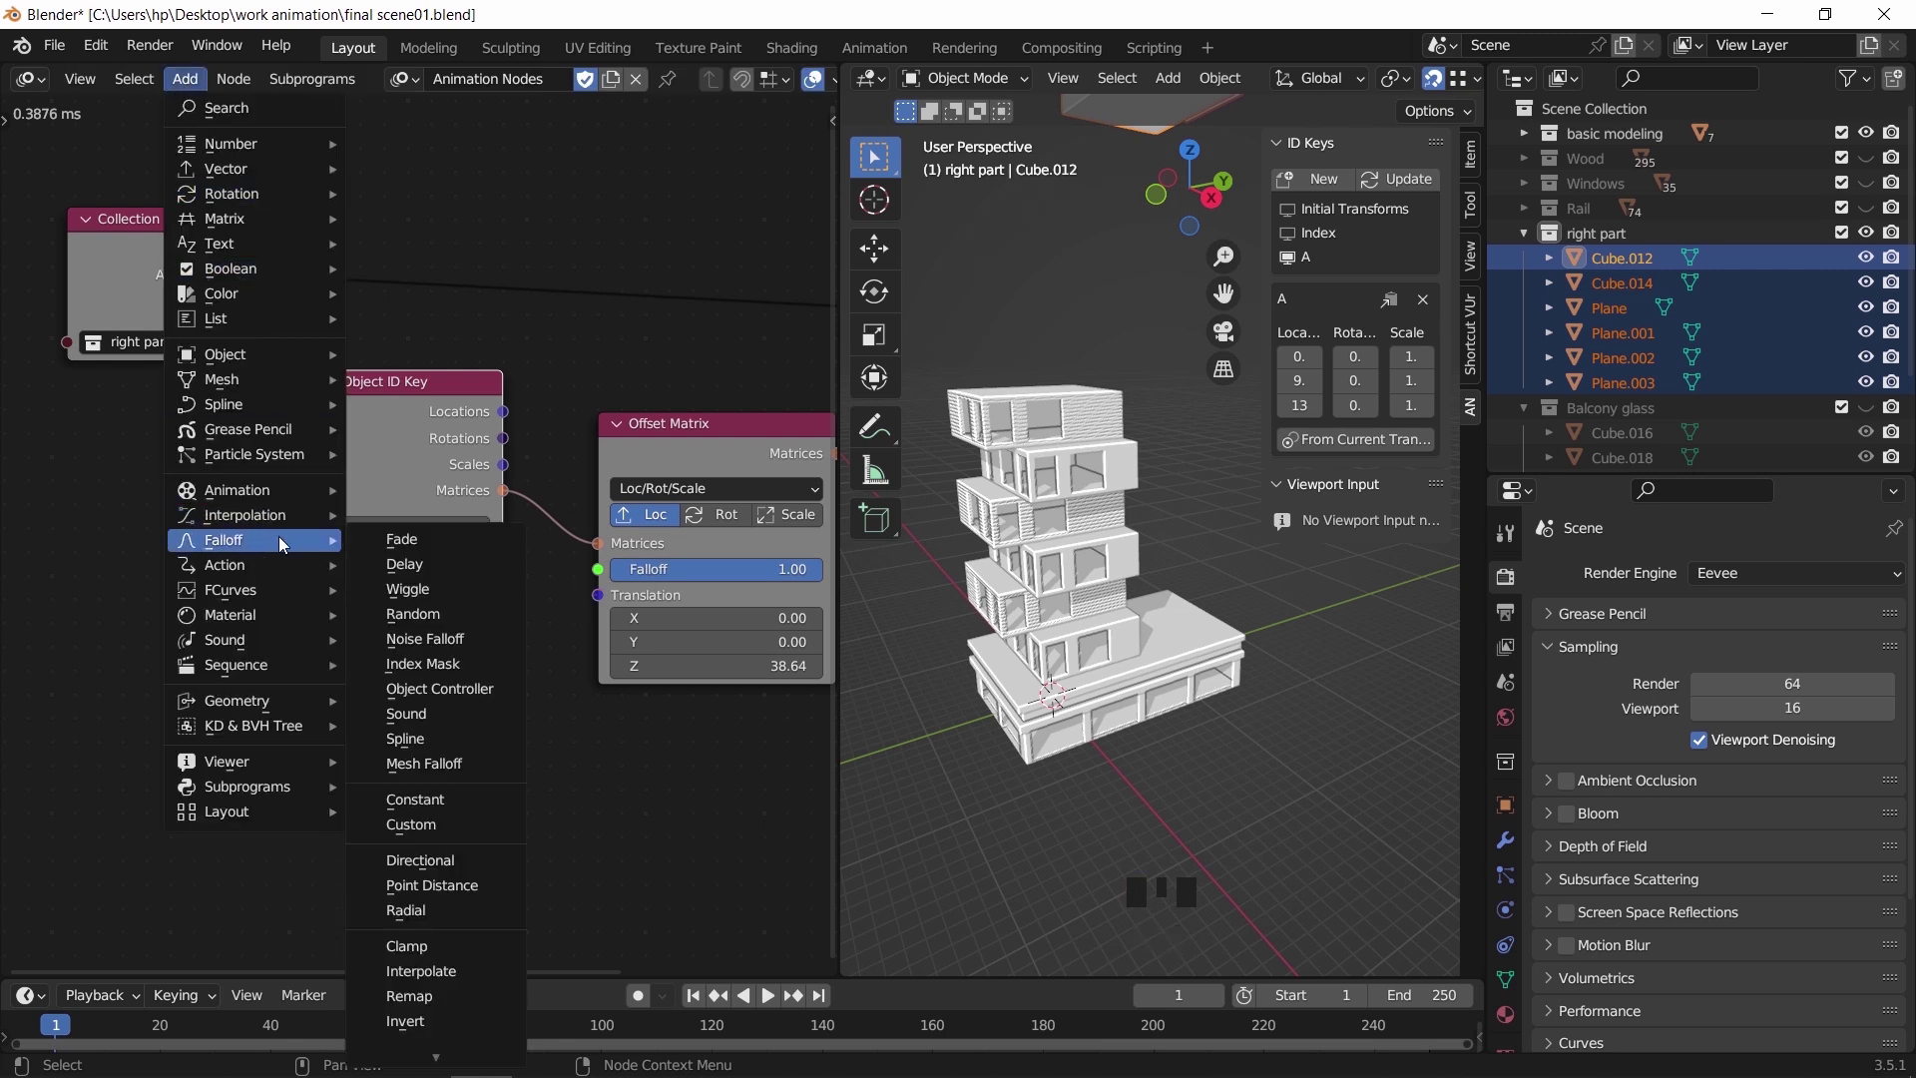
{"action": "left_click", "coordinate": [446, 562]}
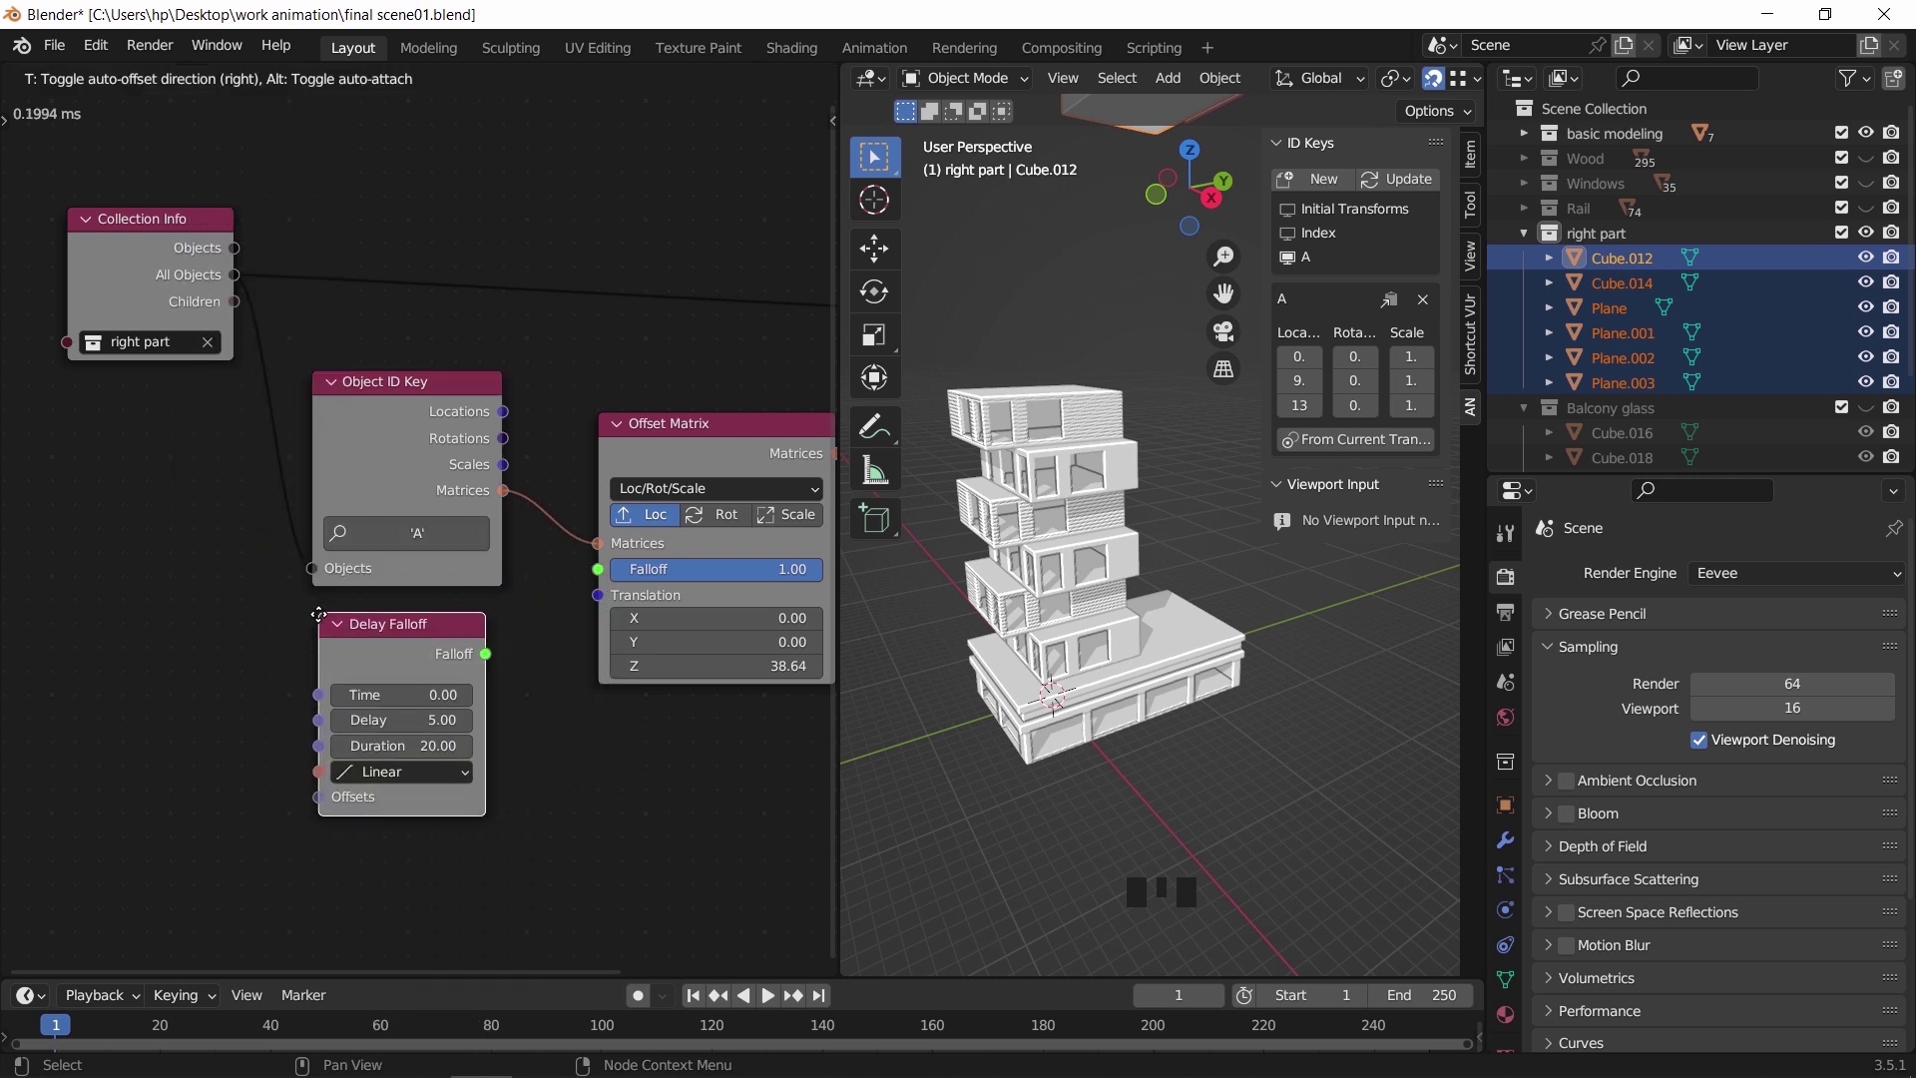
{"action": "left_click", "coordinate": [509, 628]}
{"action": "left_click_drag", "start_coordinate": [487, 655], "coordinate": [598, 570]}
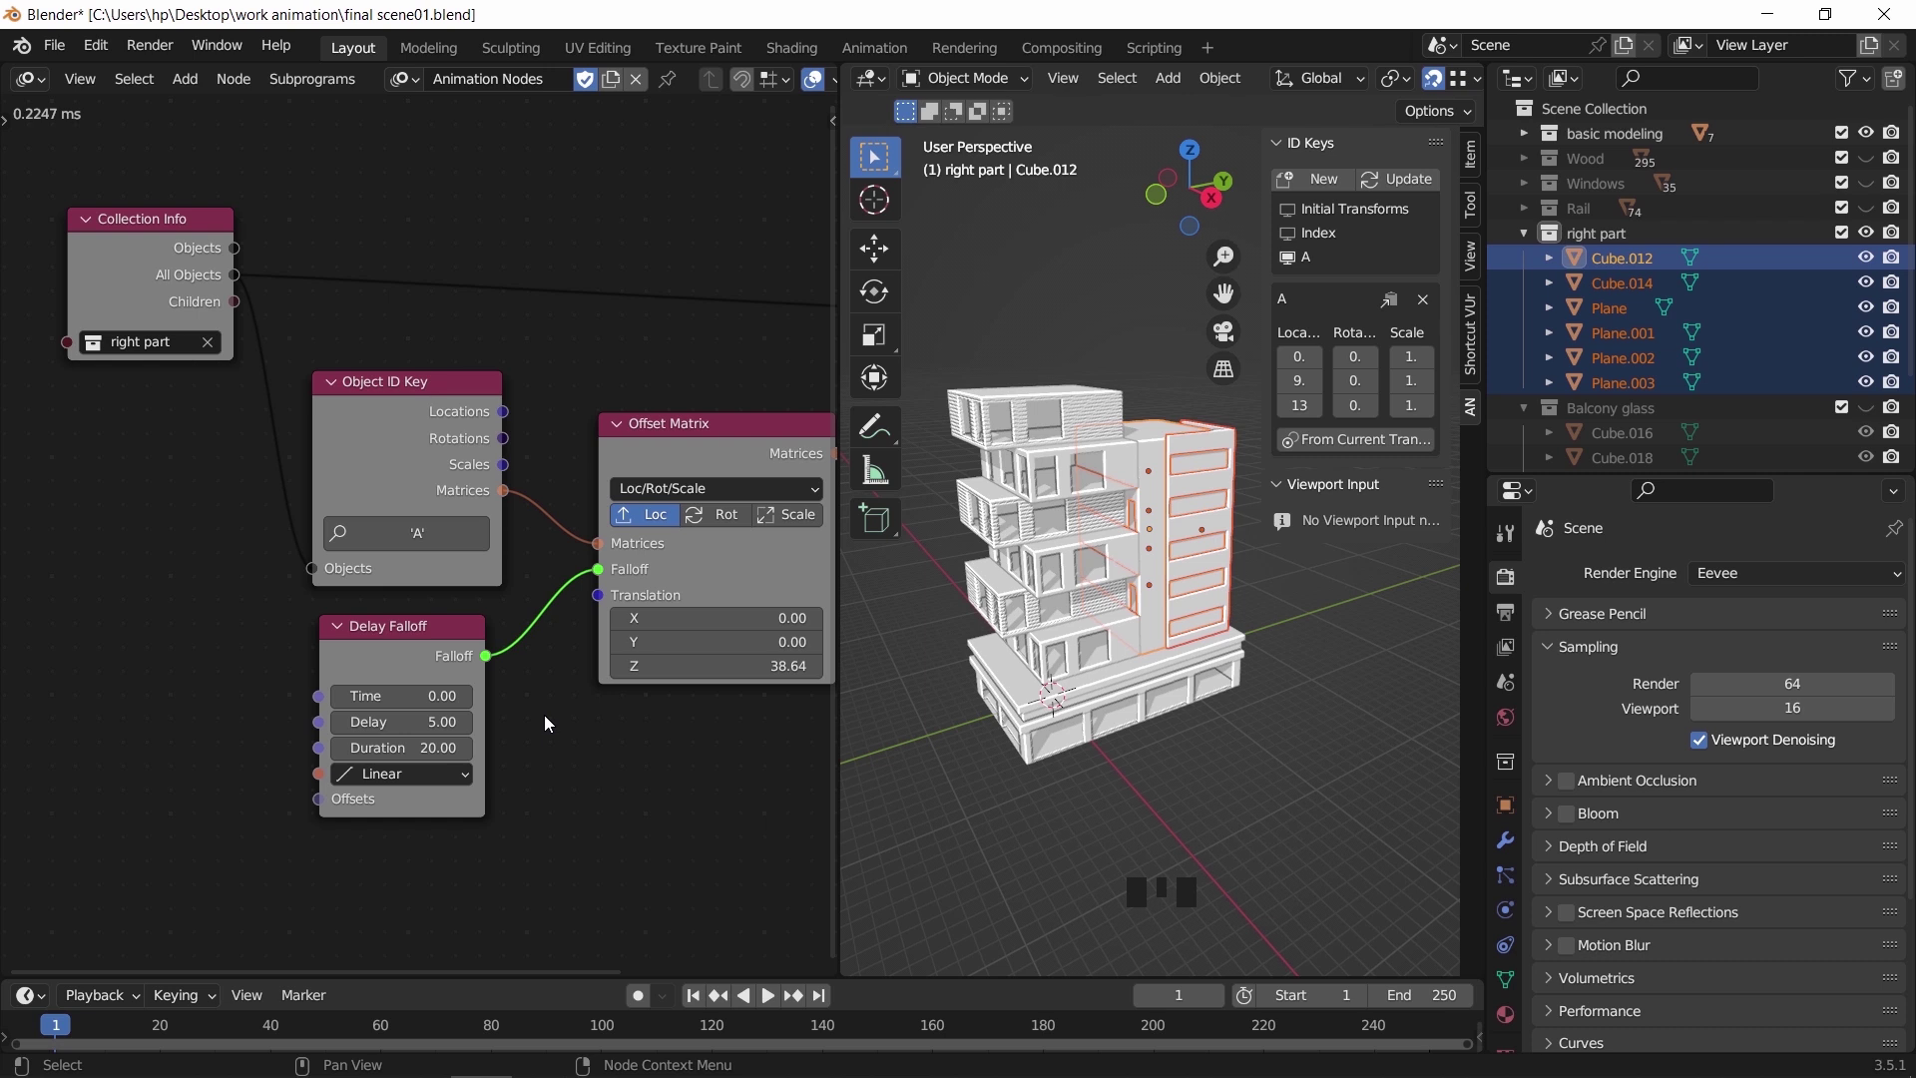
Add a Time Info node feeding its Frame into the Delay Falloff's Time, then play the animation
{"action": "left_click", "coordinate": [193, 84]}
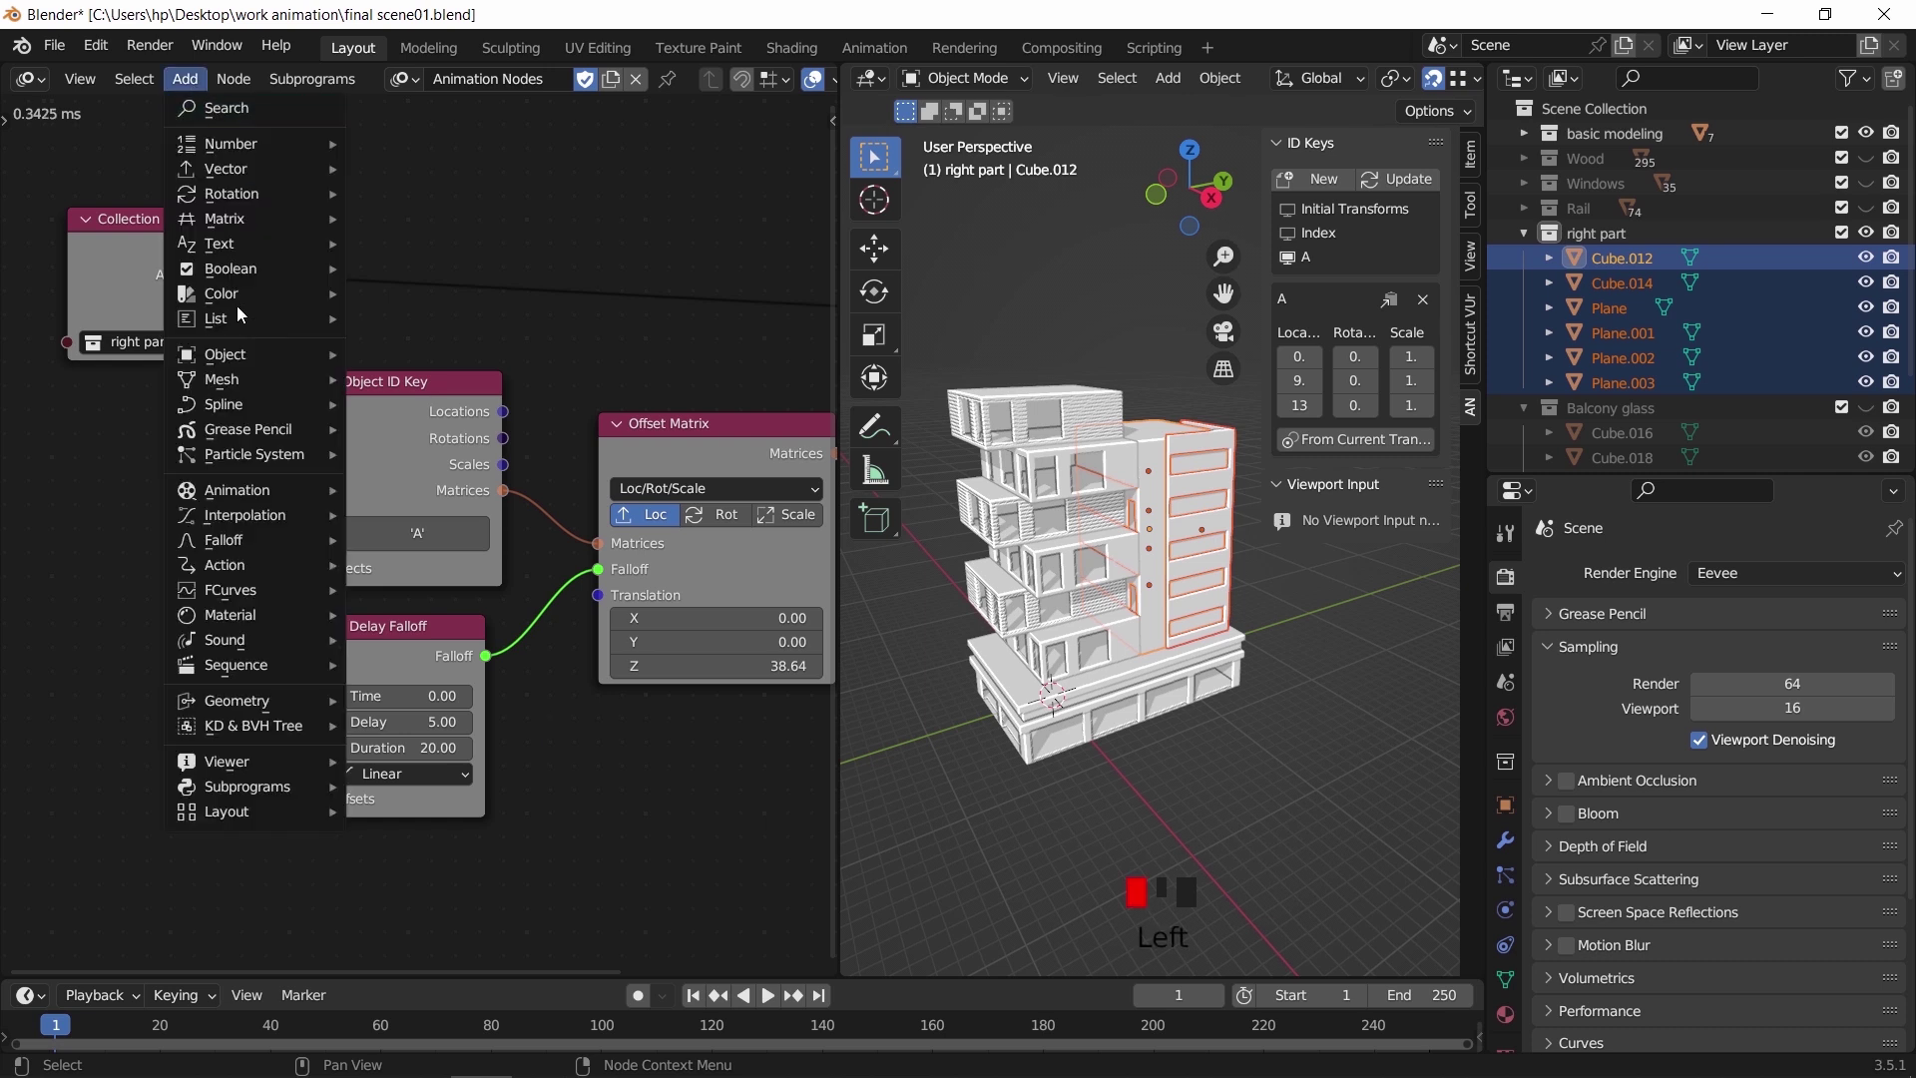
{"action": "mouse_move", "coordinate": [283, 495]}
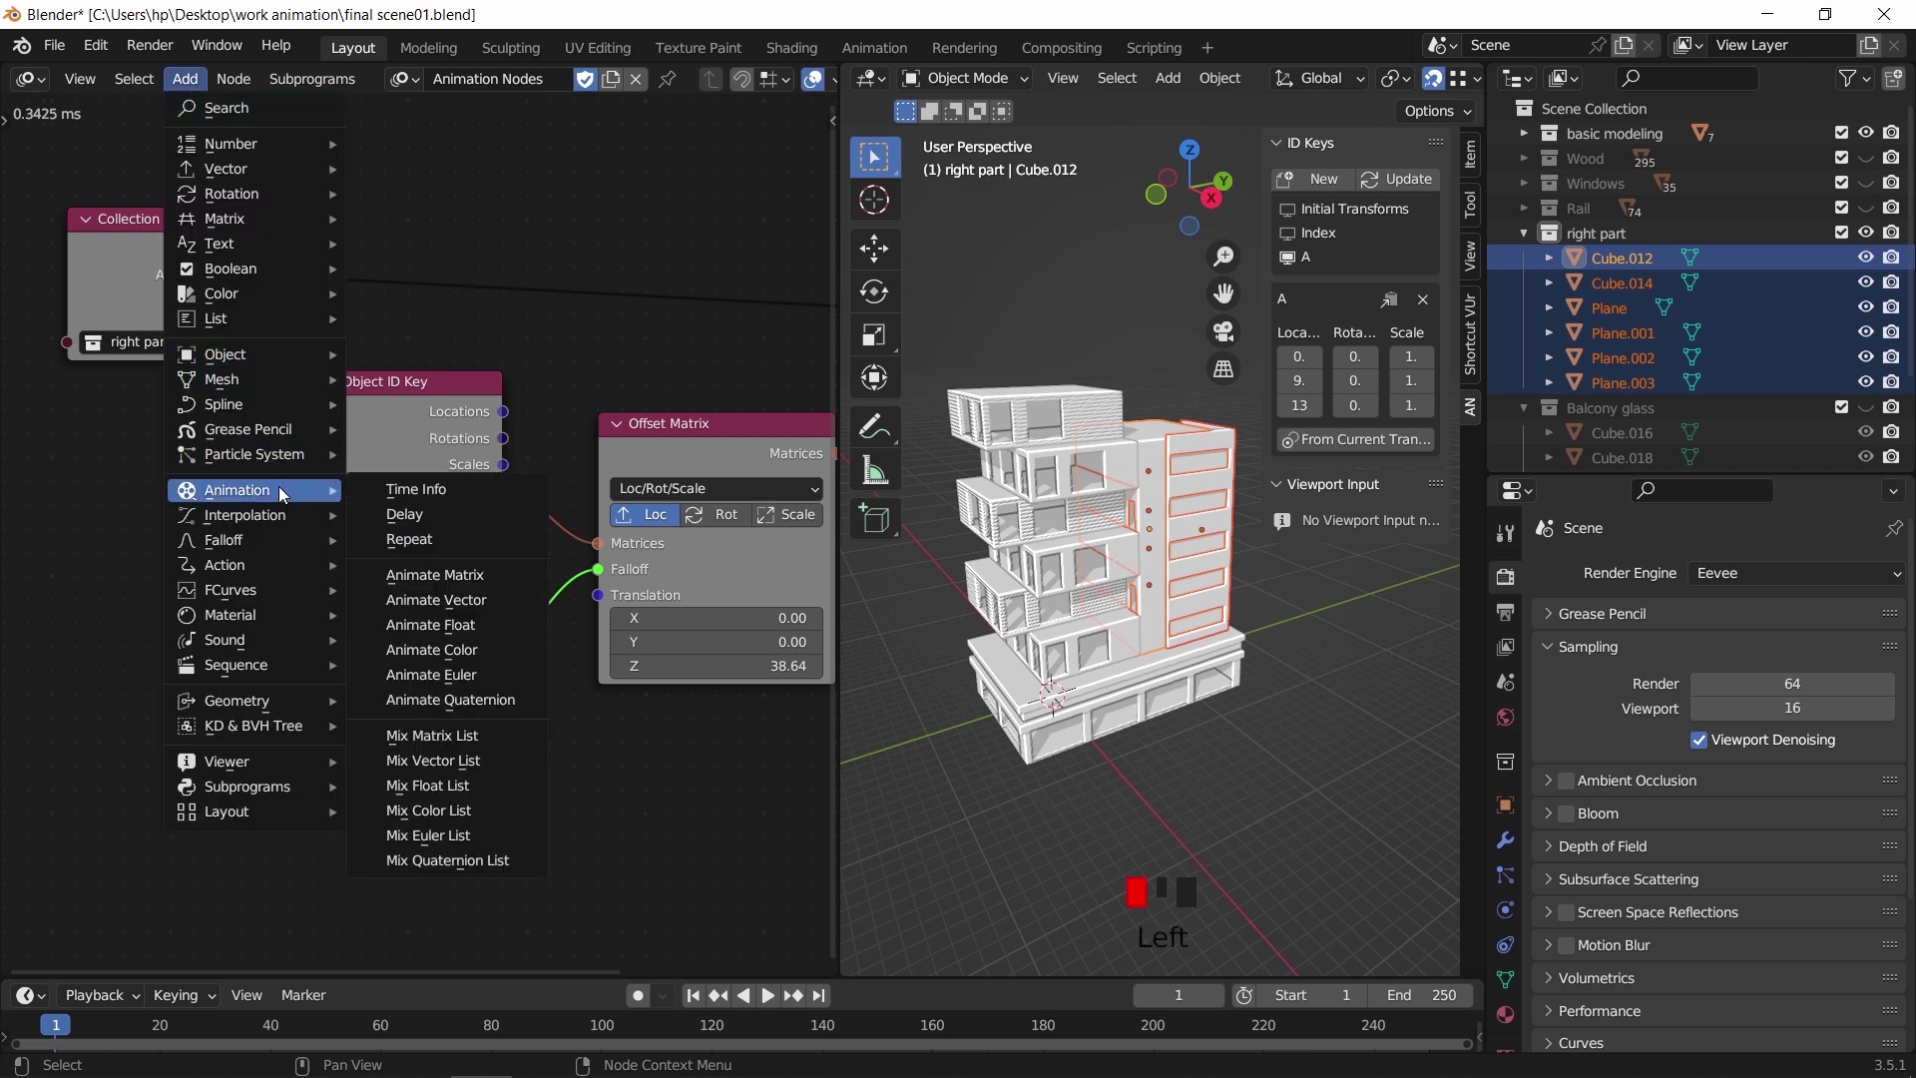
{"action": "left_click", "coordinate": [409, 489]}
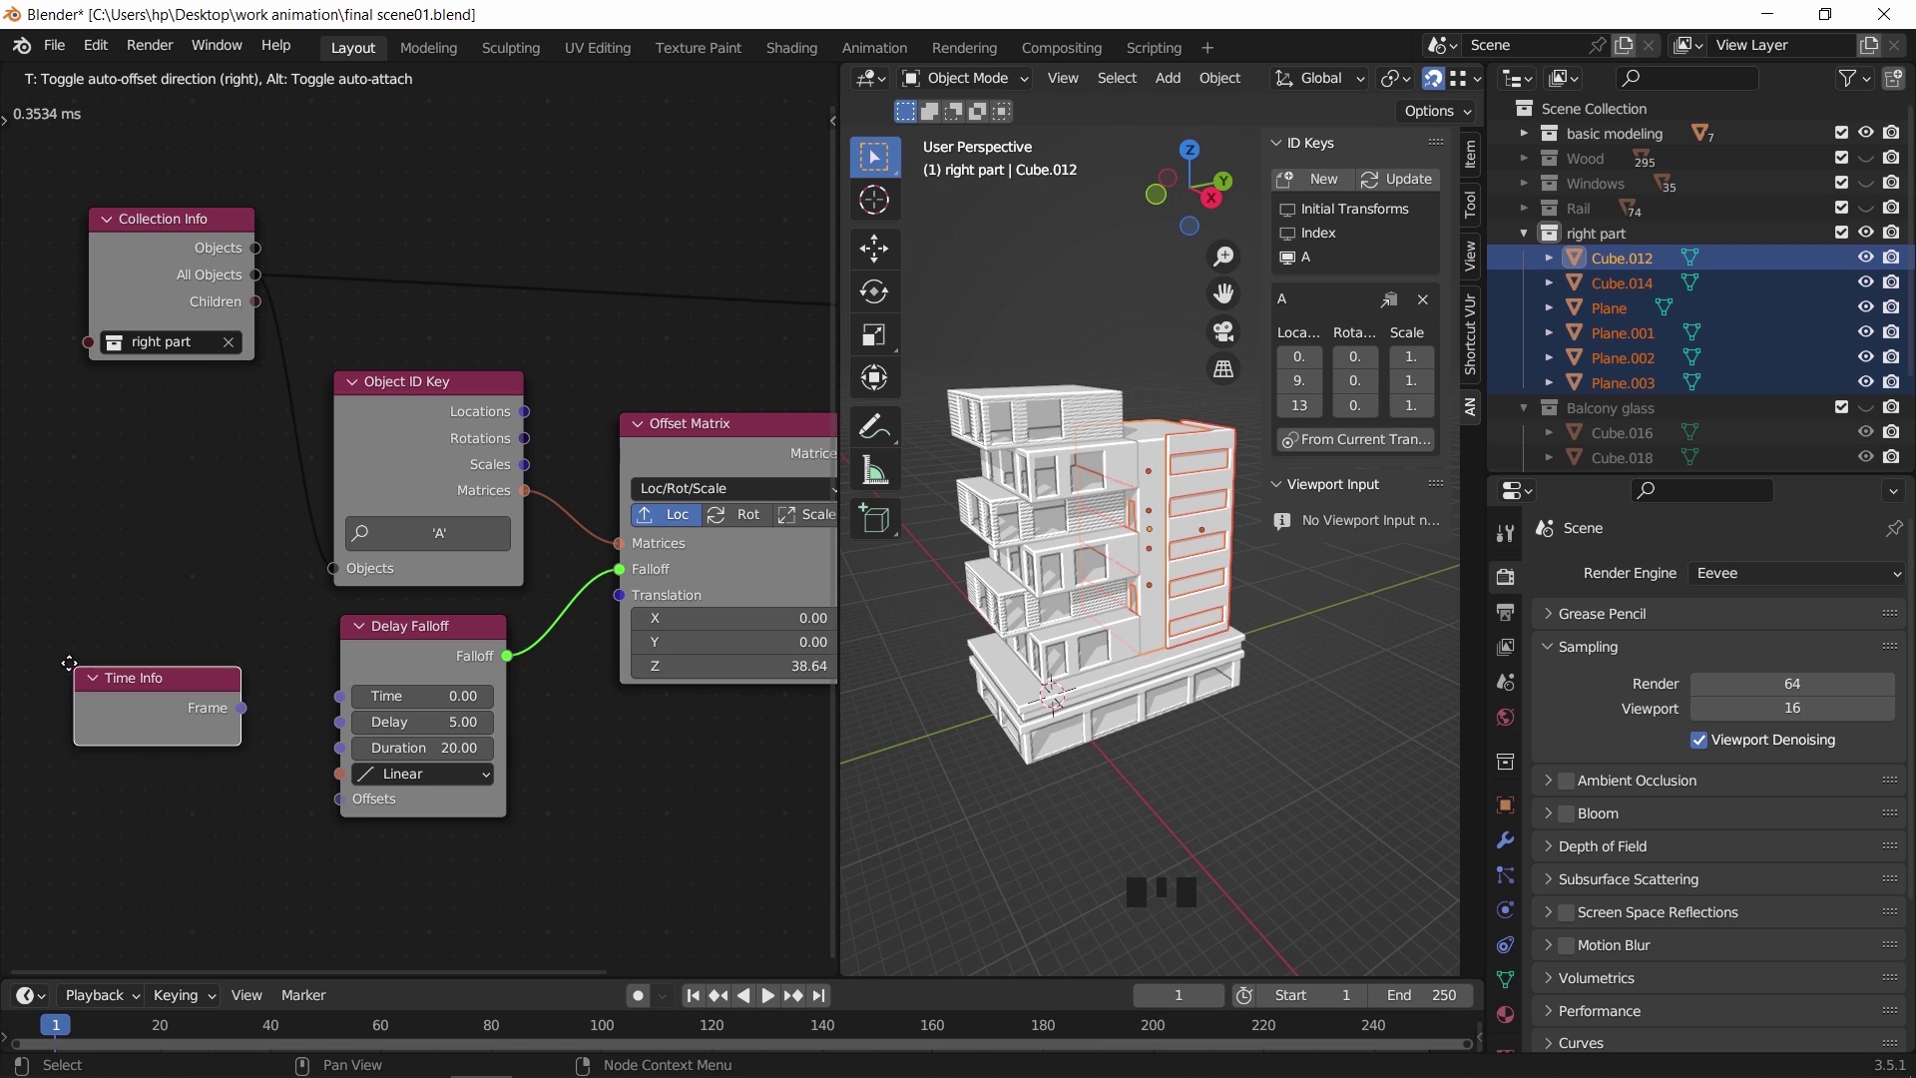
{"action": "left_click", "coordinate": [72, 664]}
{"action": "left_click_drag", "start_coordinate": [235, 705], "coordinate": [340, 696]}
{"action": "key", "text": "space"}
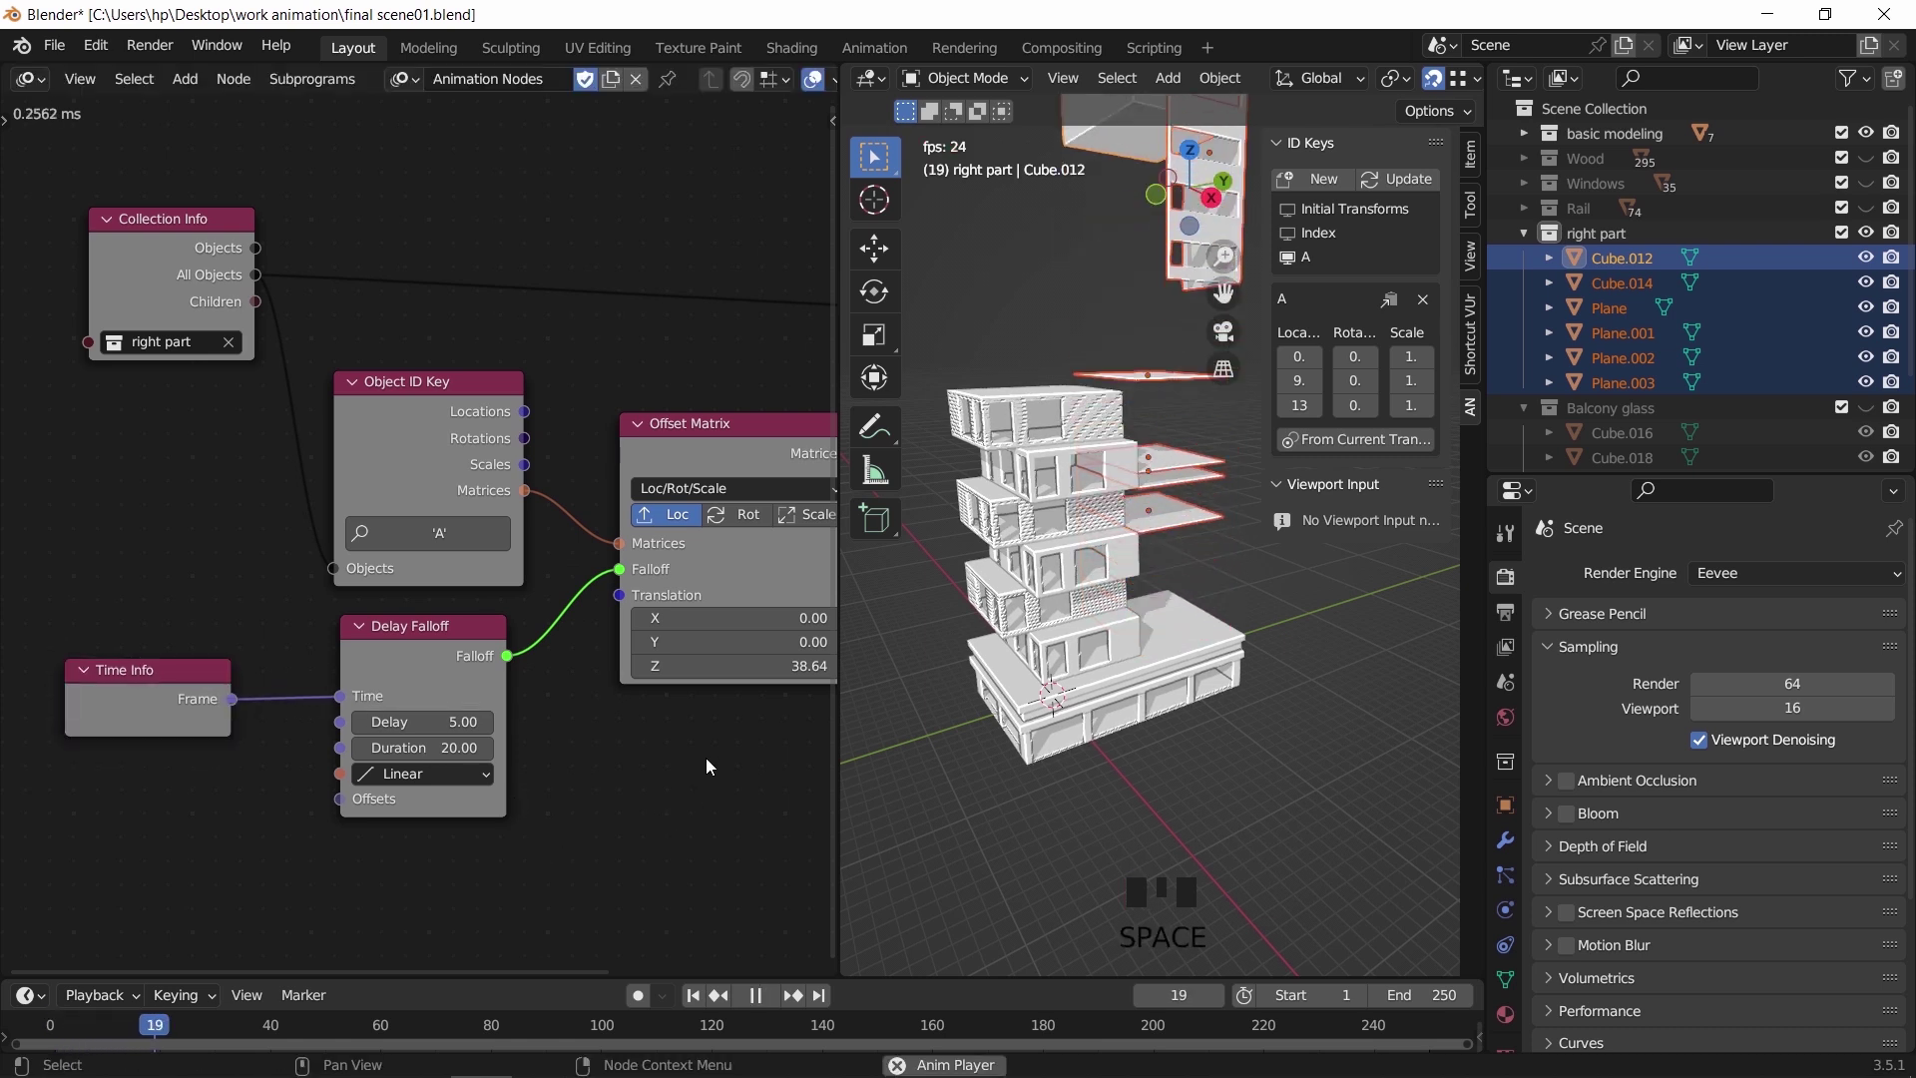
Stop playback at frame 1 and move the Time Info and Delay Falloff nodes down and left
{"action": "key", "text": "space"}
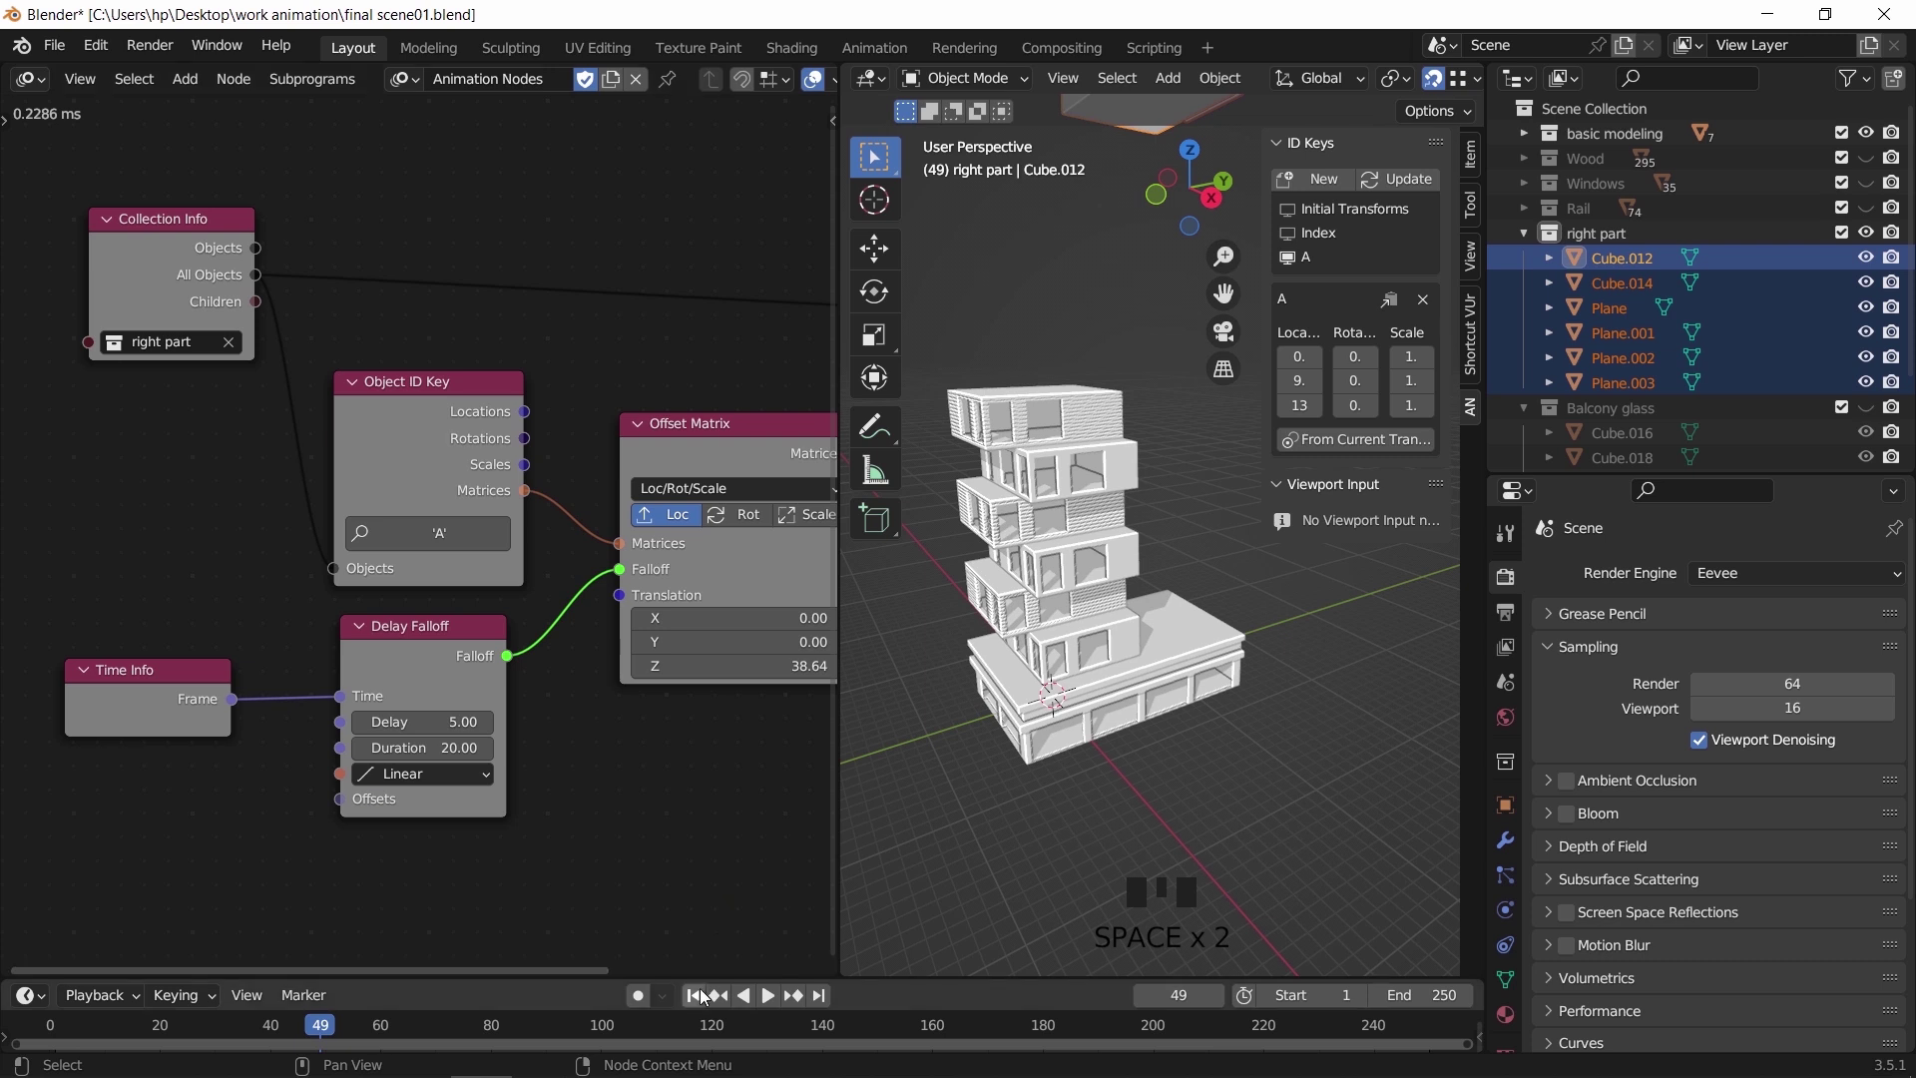
{"action": "left_click", "coordinate": [697, 995]}
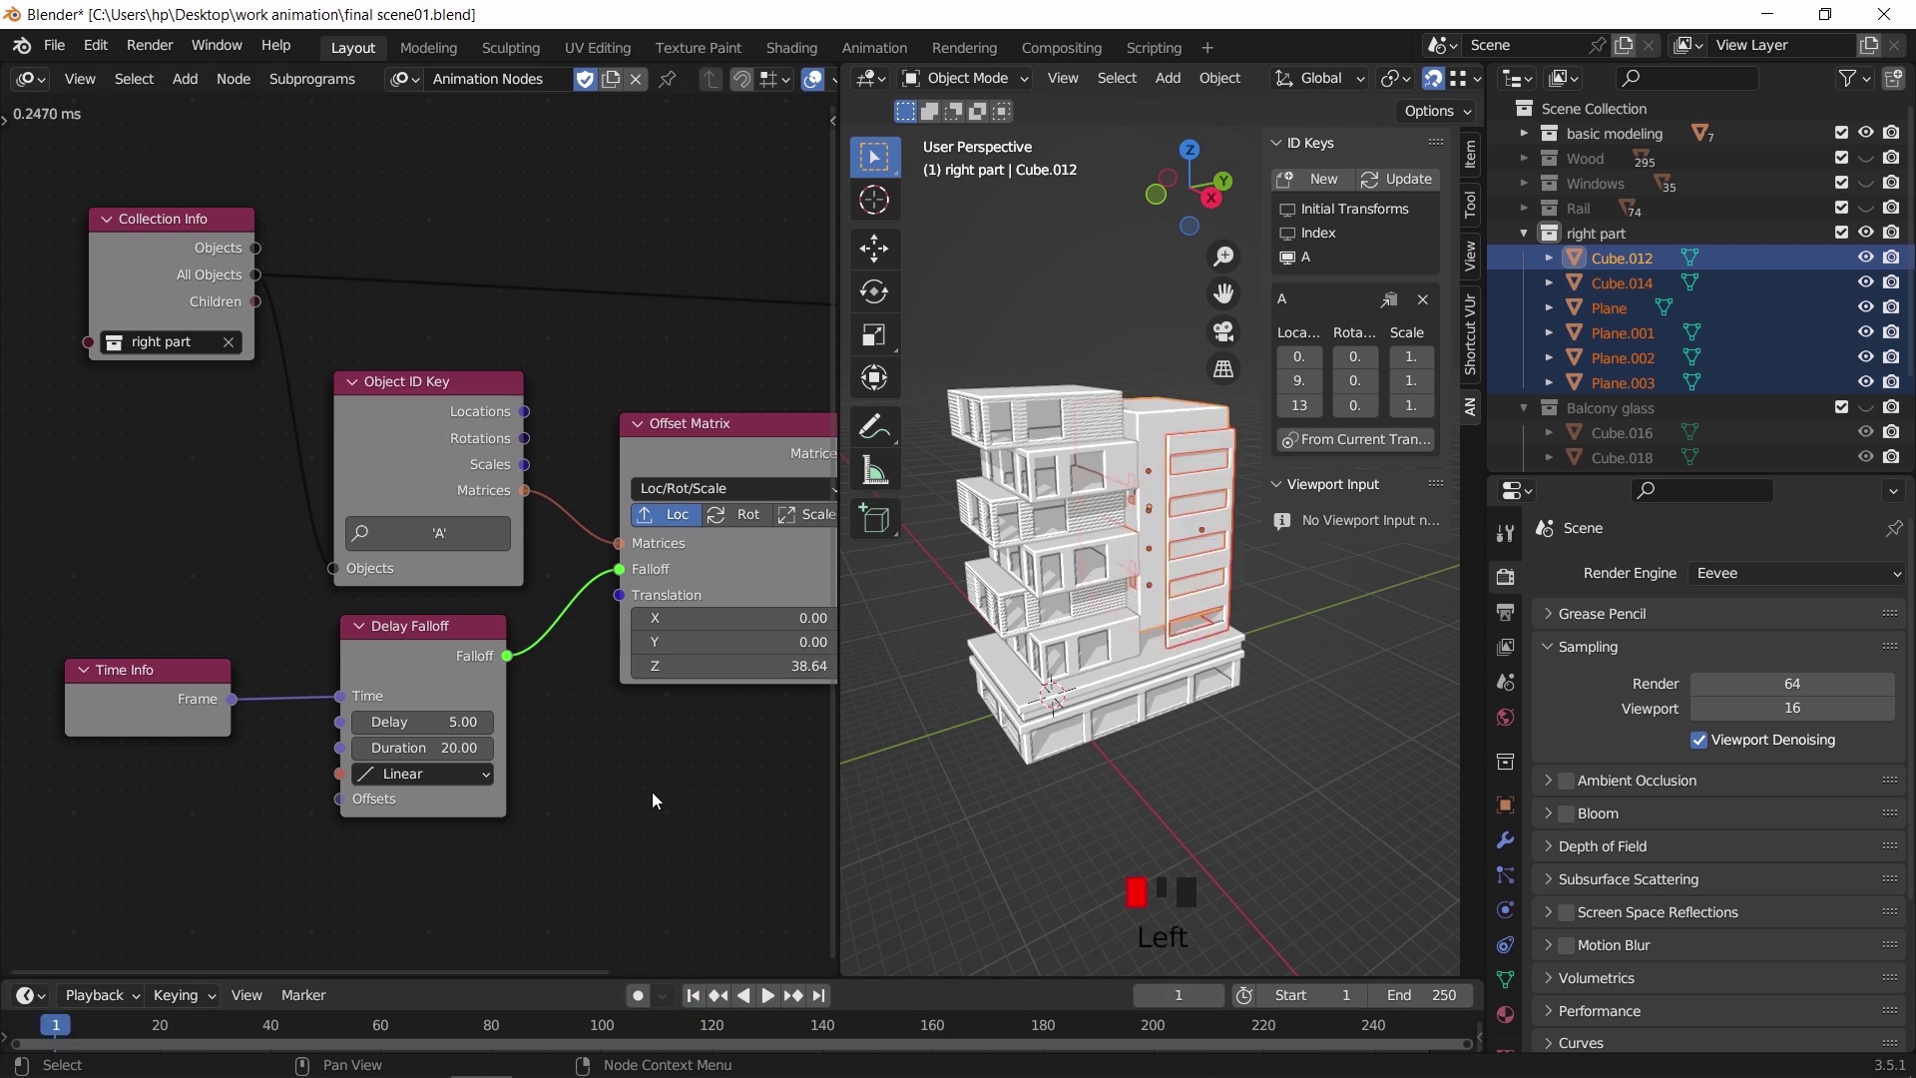
{"action": "left_click_drag", "start_coordinate": [345, 596], "coordinate": [164, 715]}
{"action": "left_click_drag", "start_coordinate": [447, 658], "coordinate": [189, 729]}
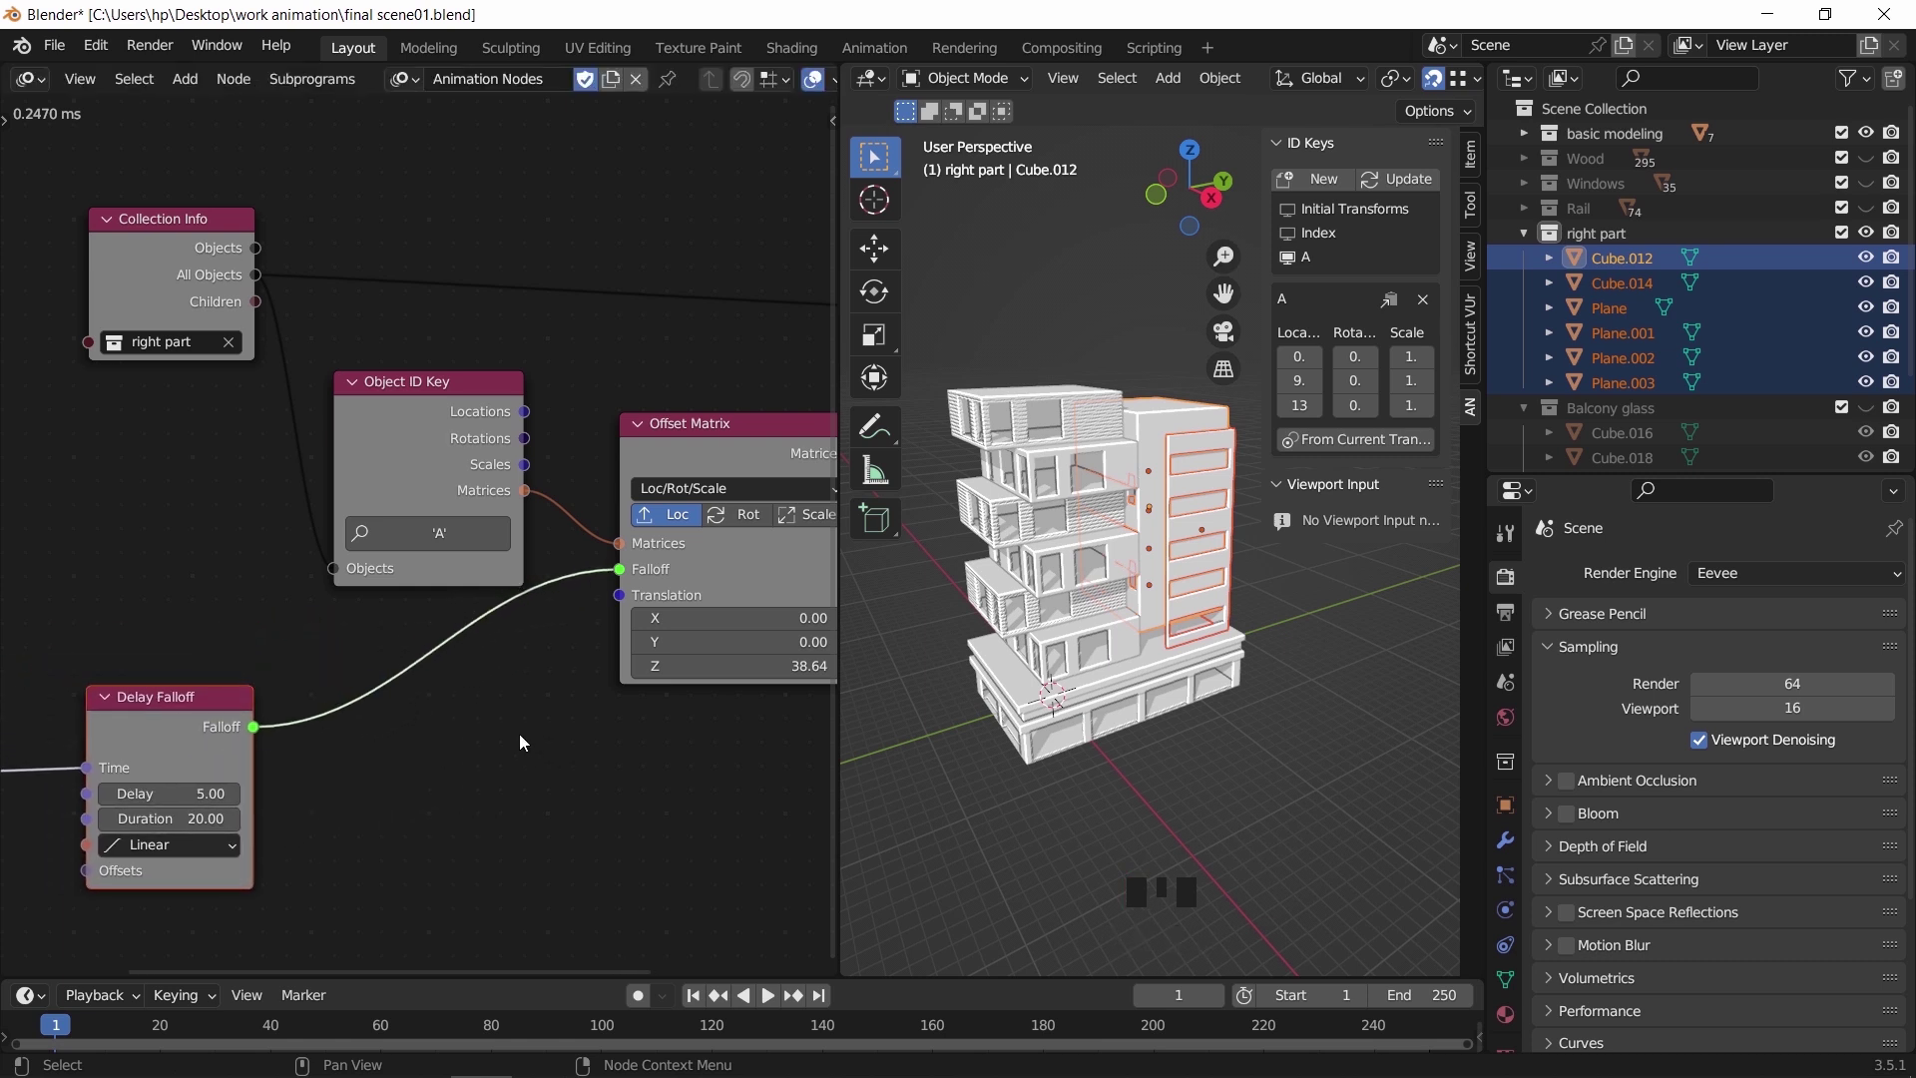
{"action": "scroll", "coordinate": [519, 743], "scroll_direction": "down", "scroll_amount": 2}
{"action": "middle_click_drag", "start_coordinate": [429, 700], "coordinate": [537, 685]}
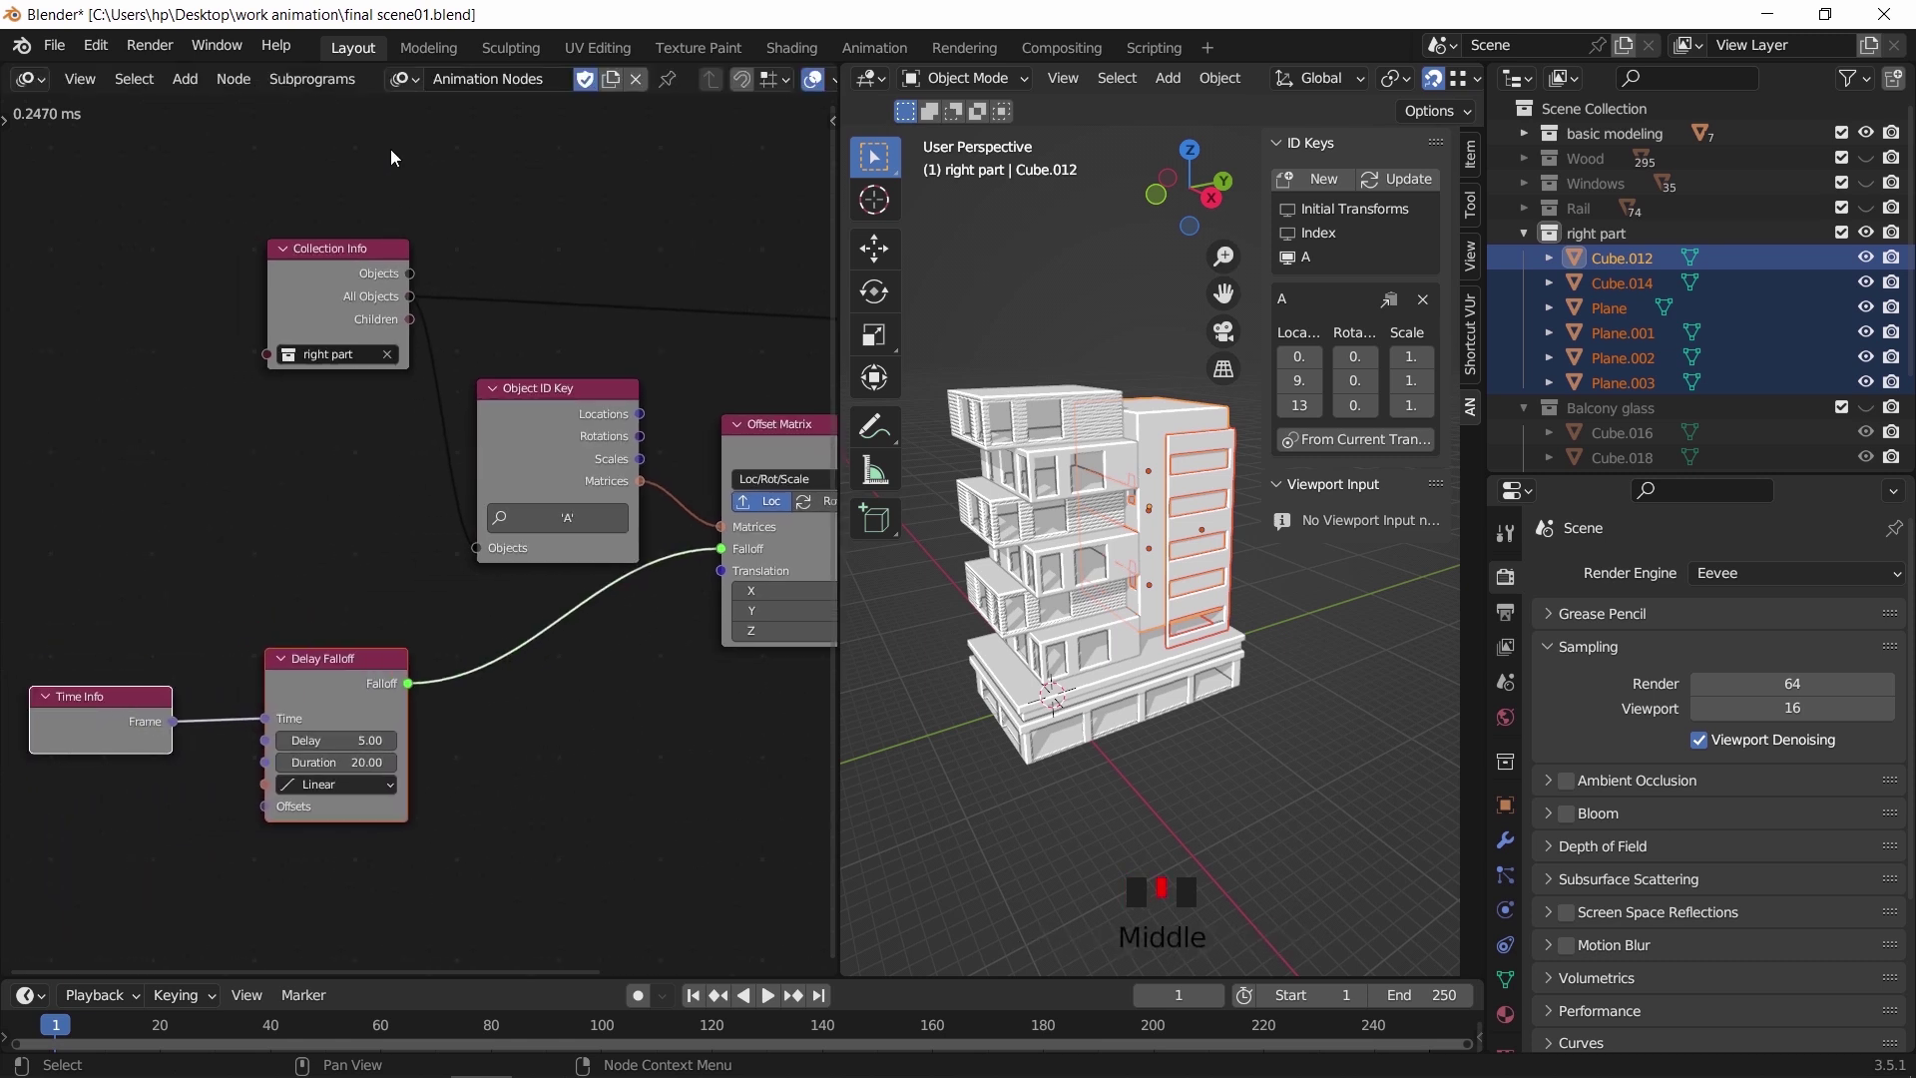
Insert an Invert Falloff node between Delay Falloff and Offset Matrix and preview the playback
{"action": "left_click", "coordinate": [186, 80]}
{"action": "mouse_move", "coordinate": [295, 531]}
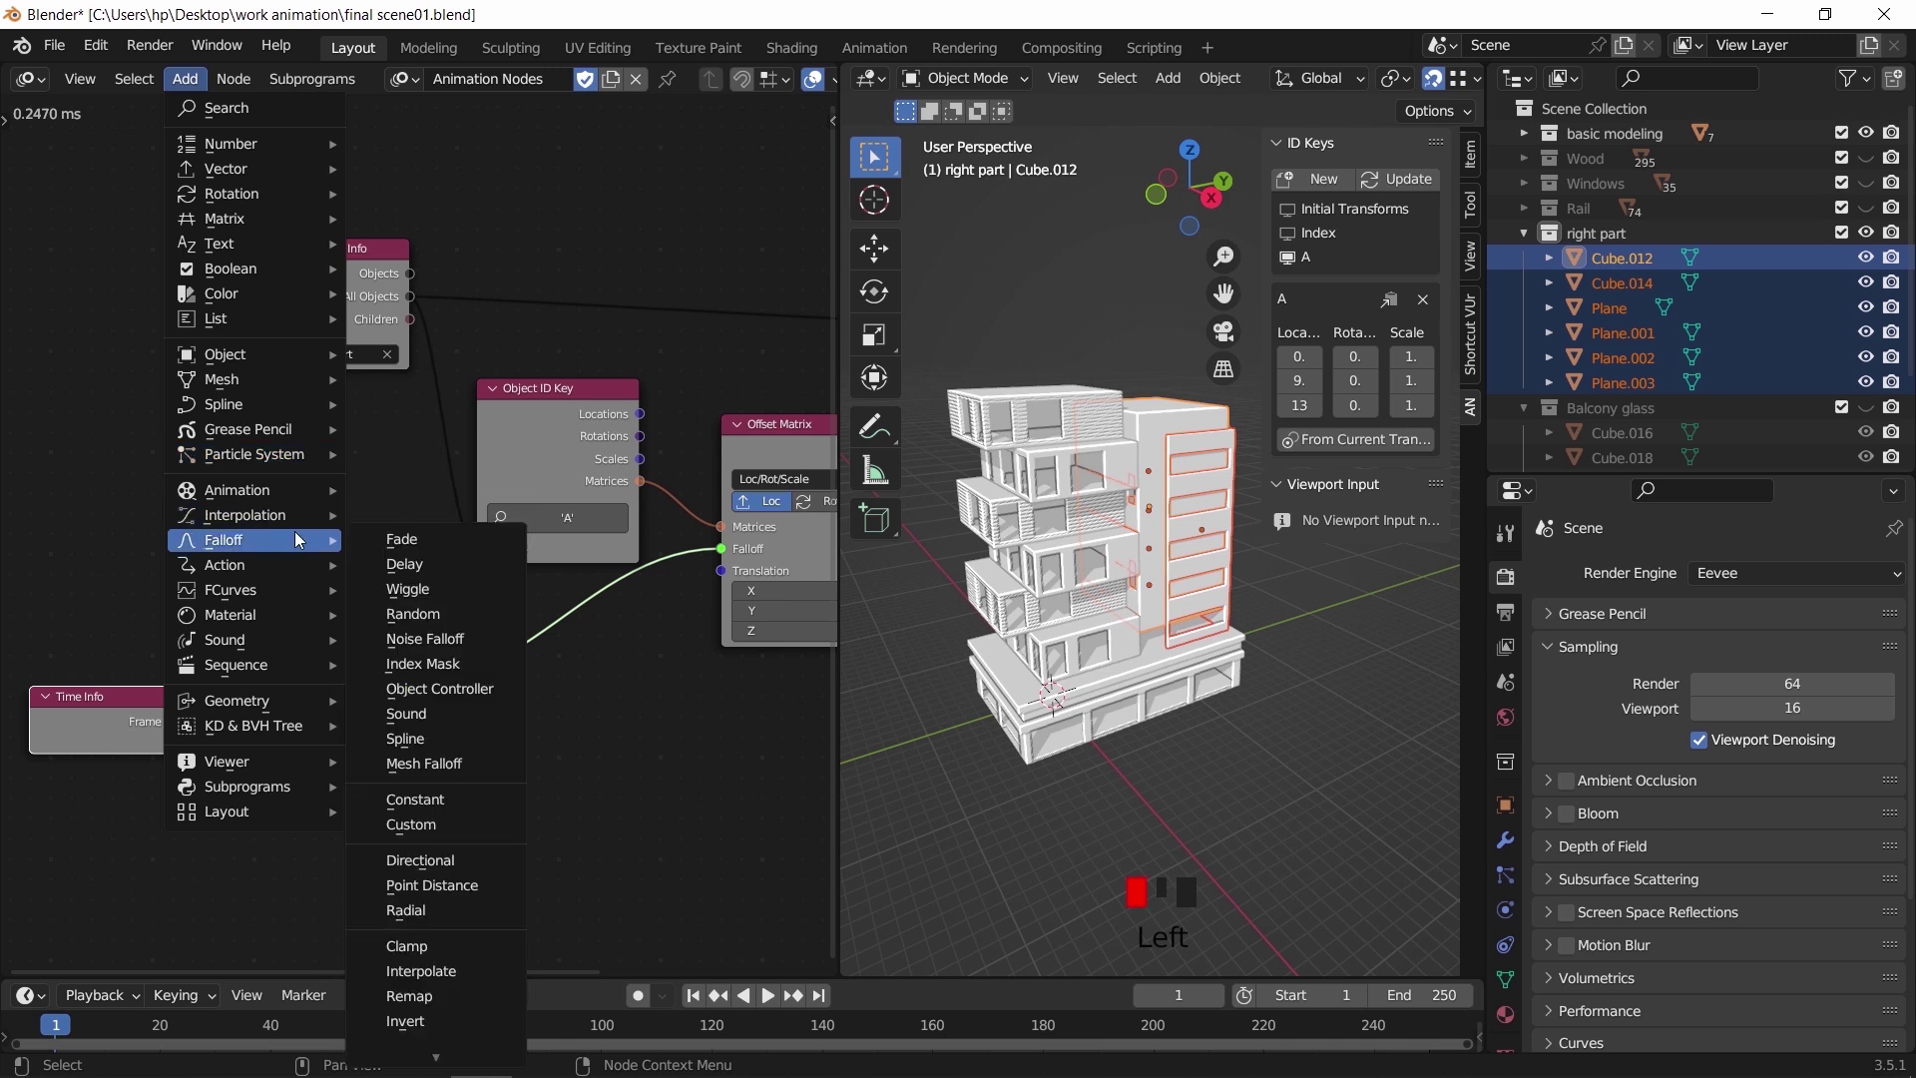
{"action": "left_click", "coordinate": [449, 1026]}
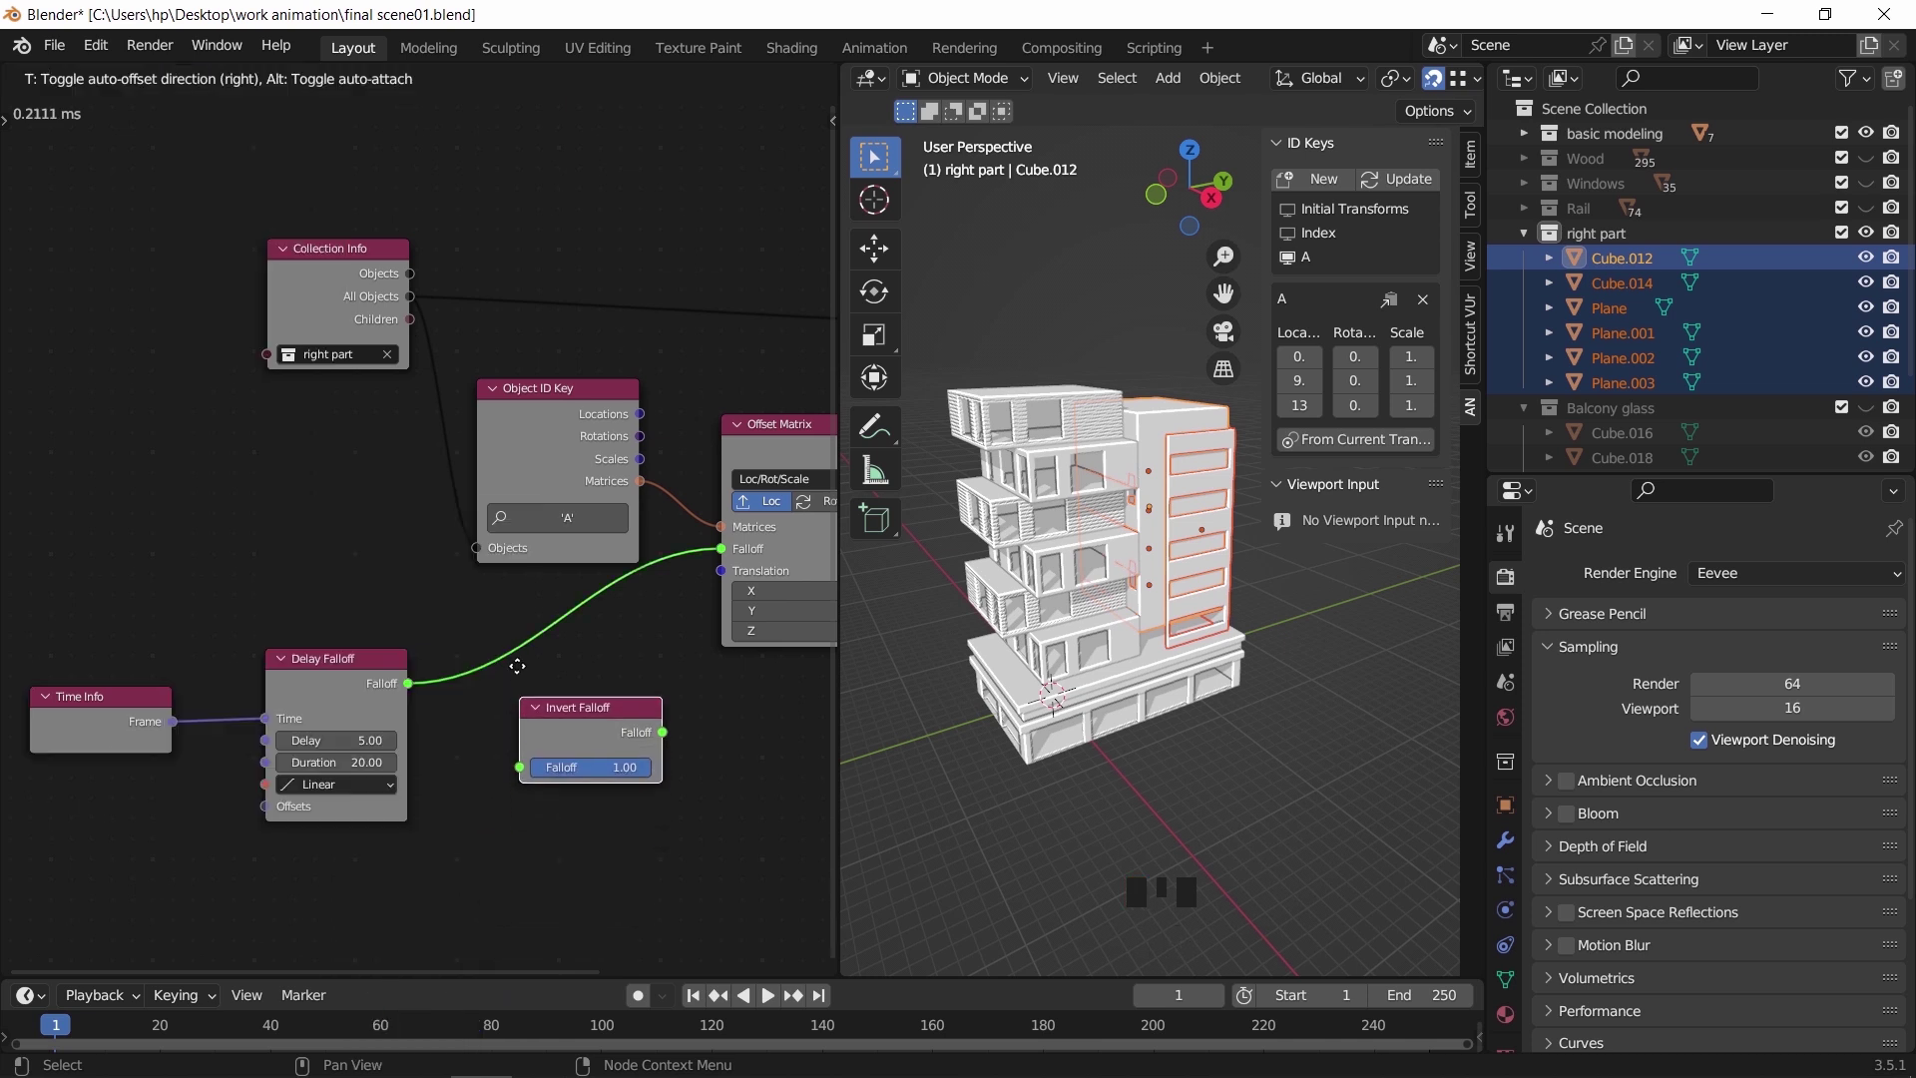
{"action": "left_click", "coordinate": [499, 634]}
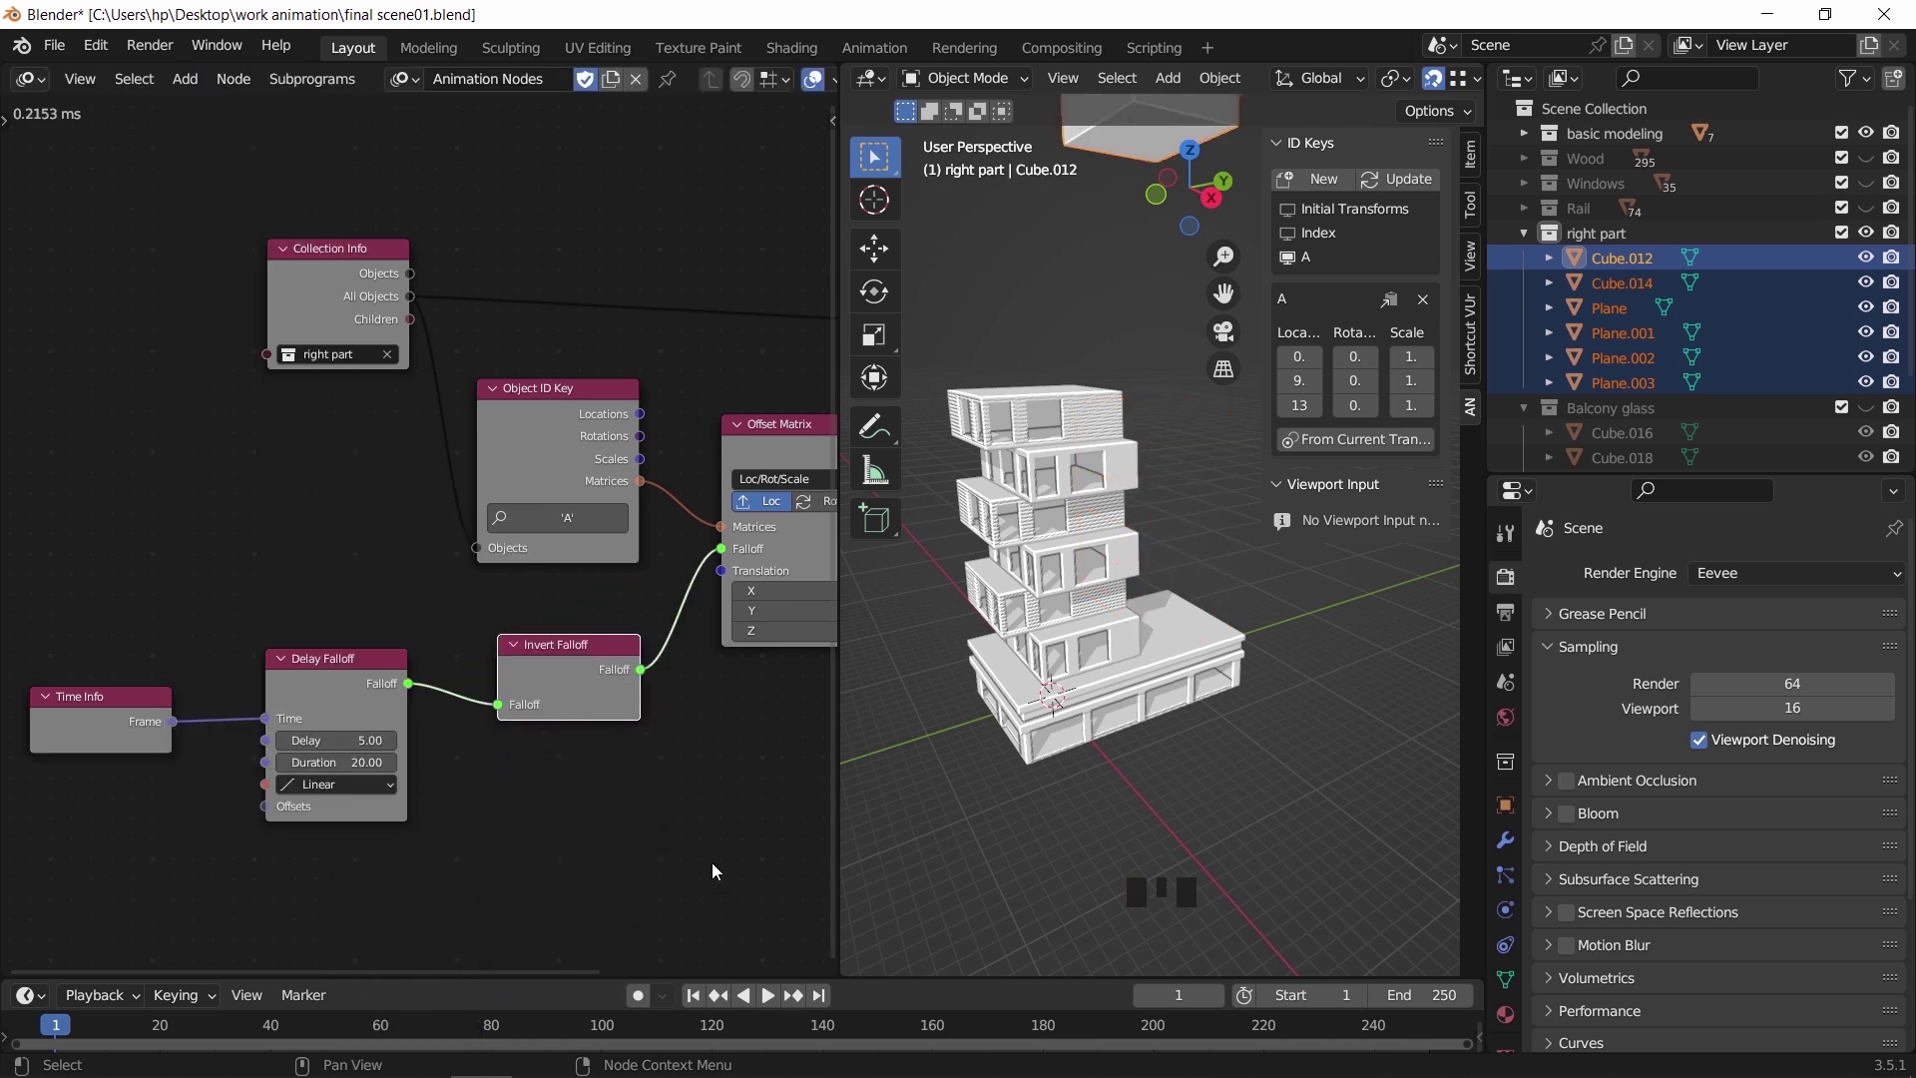
{"action": "key", "text": "space"}
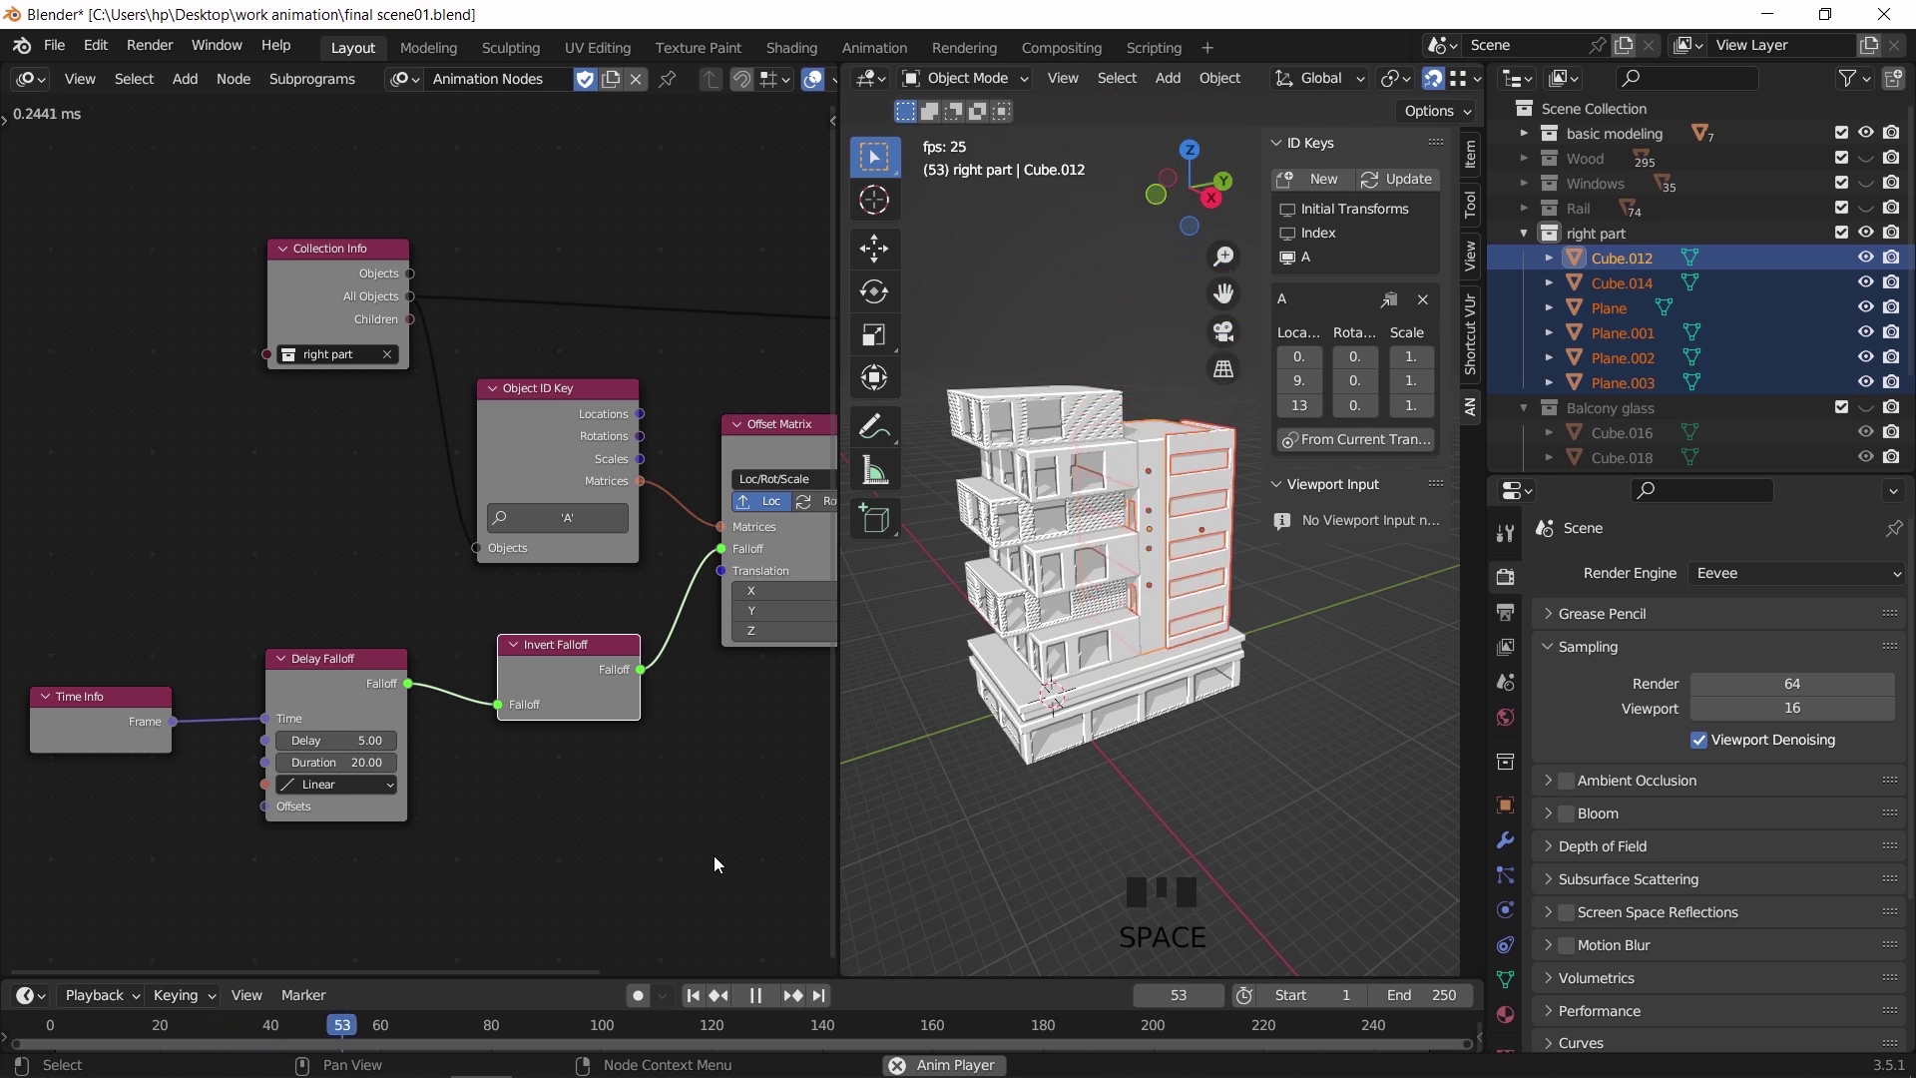
{"action": "key", "text": "space"}
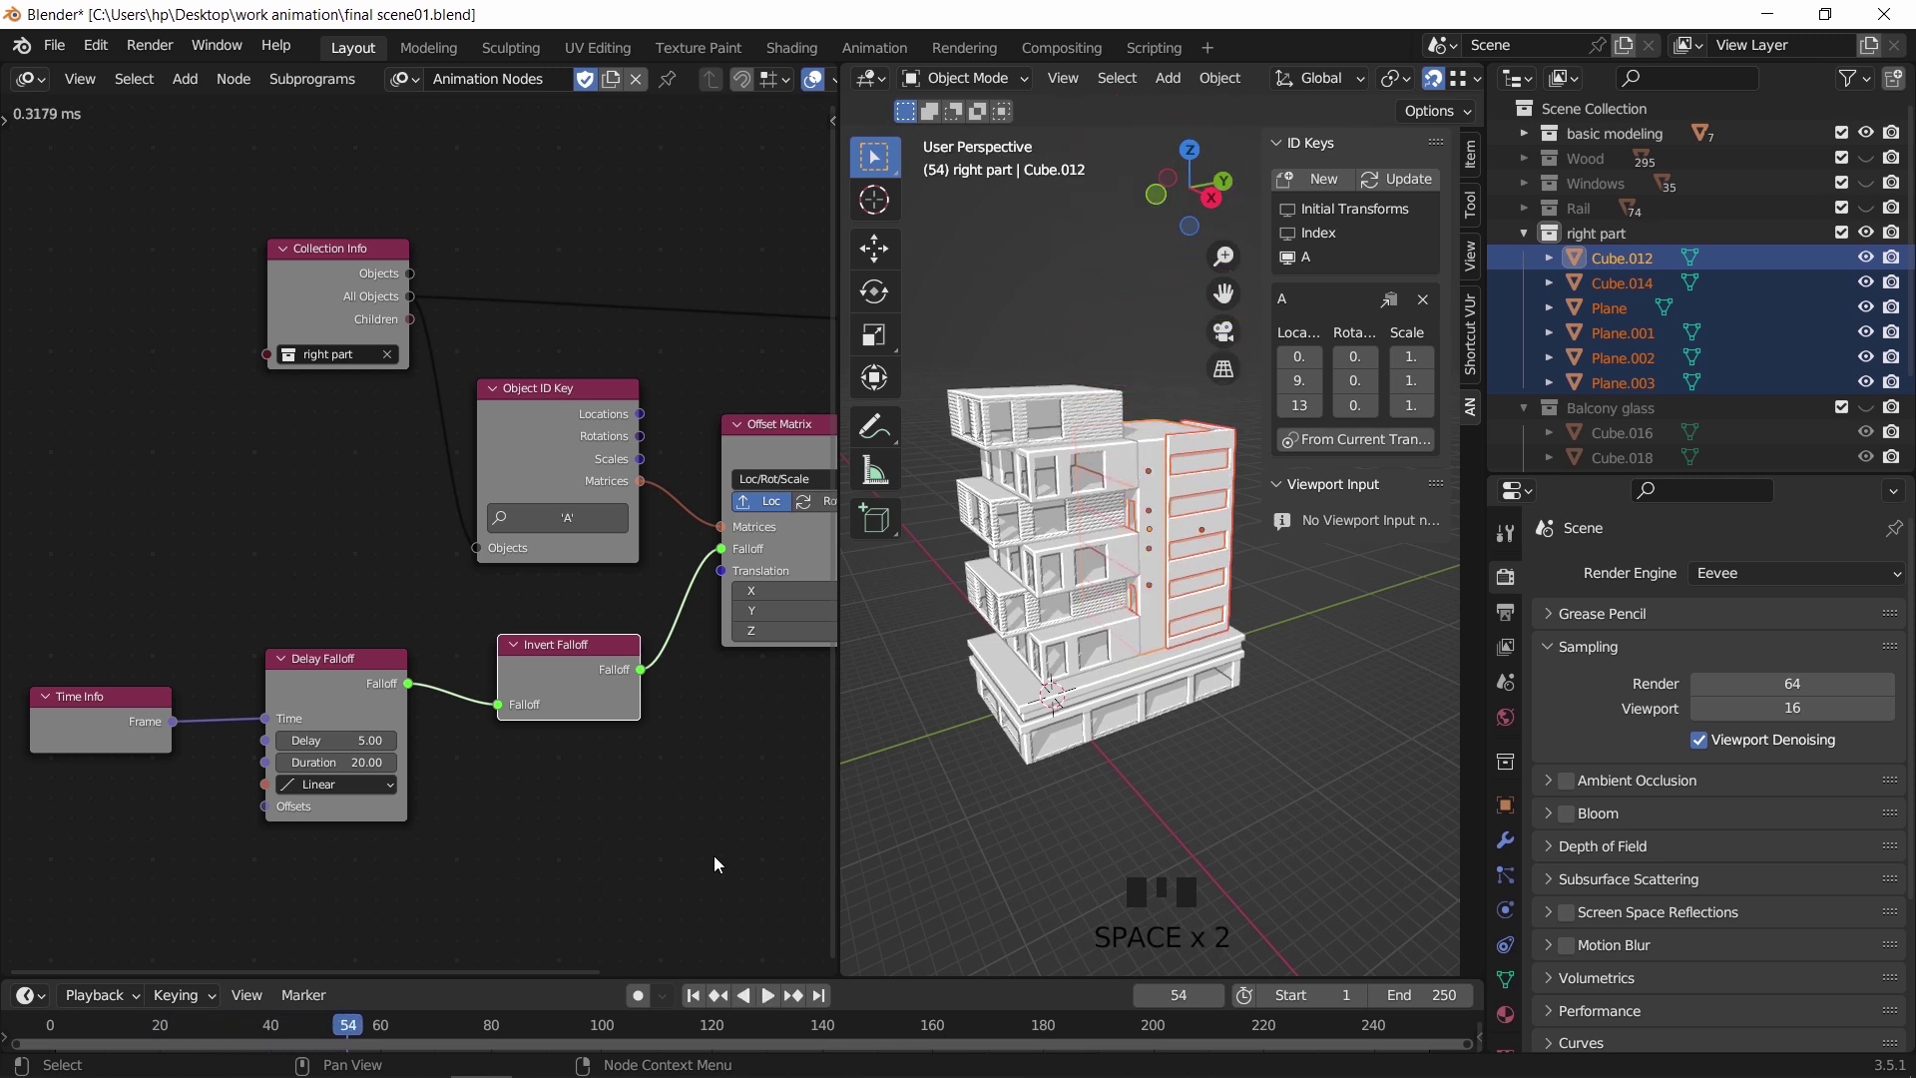
{"action": "left_click", "coordinate": [693, 995]}
Hide the viewport side panel, frame the building, and replay the drop-in animation
{"action": "middle_click_drag", "start_coordinate": [1103, 764], "coordinate": [1033, 755], "text": "shift"}
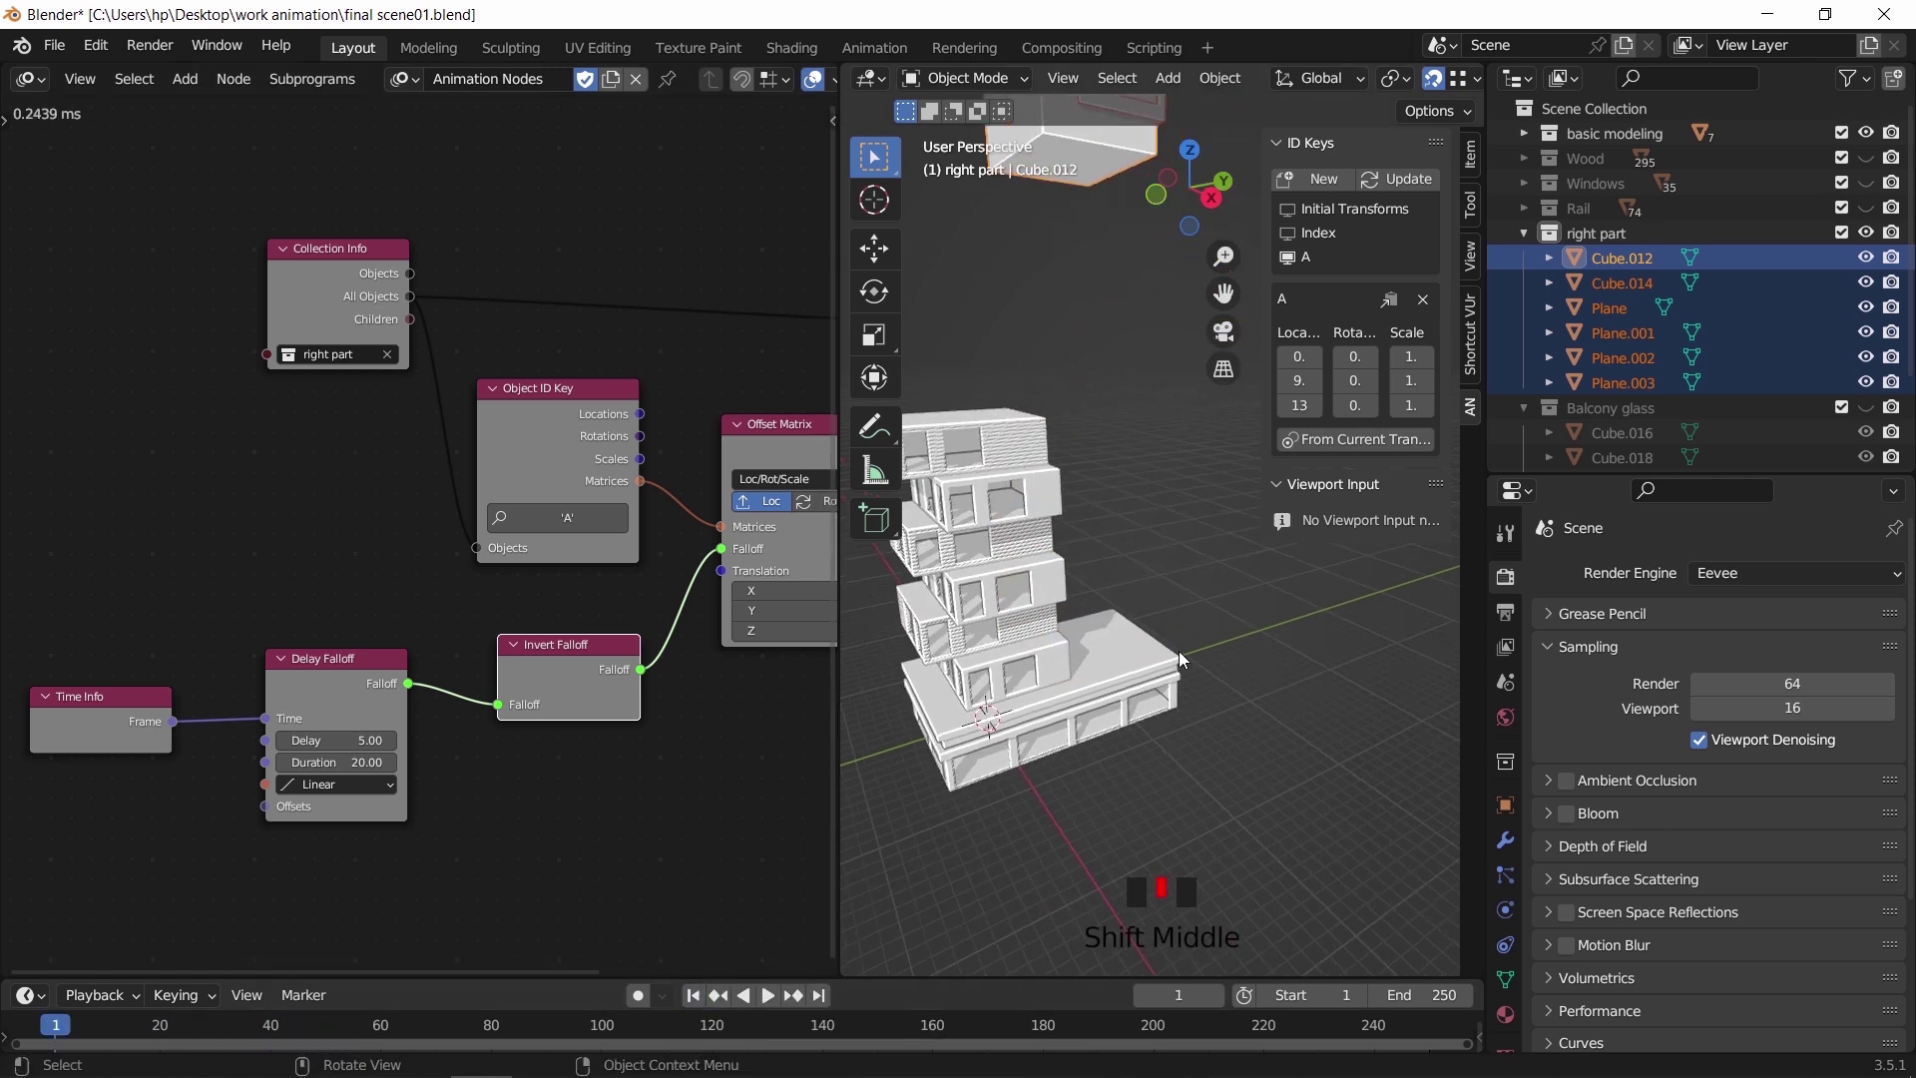
{"action": "key", "text": "n"}
{"action": "middle_click_drag", "start_coordinate": [1181, 659], "coordinate": [1173, 650]}
{"action": "scroll", "coordinate": [1137, 583], "scroll_direction": "up", "scroll_amount": 2}
{"action": "middle_click_drag", "start_coordinate": [1137, 583], "coordinate": [1224, 645], "text": "shift"}
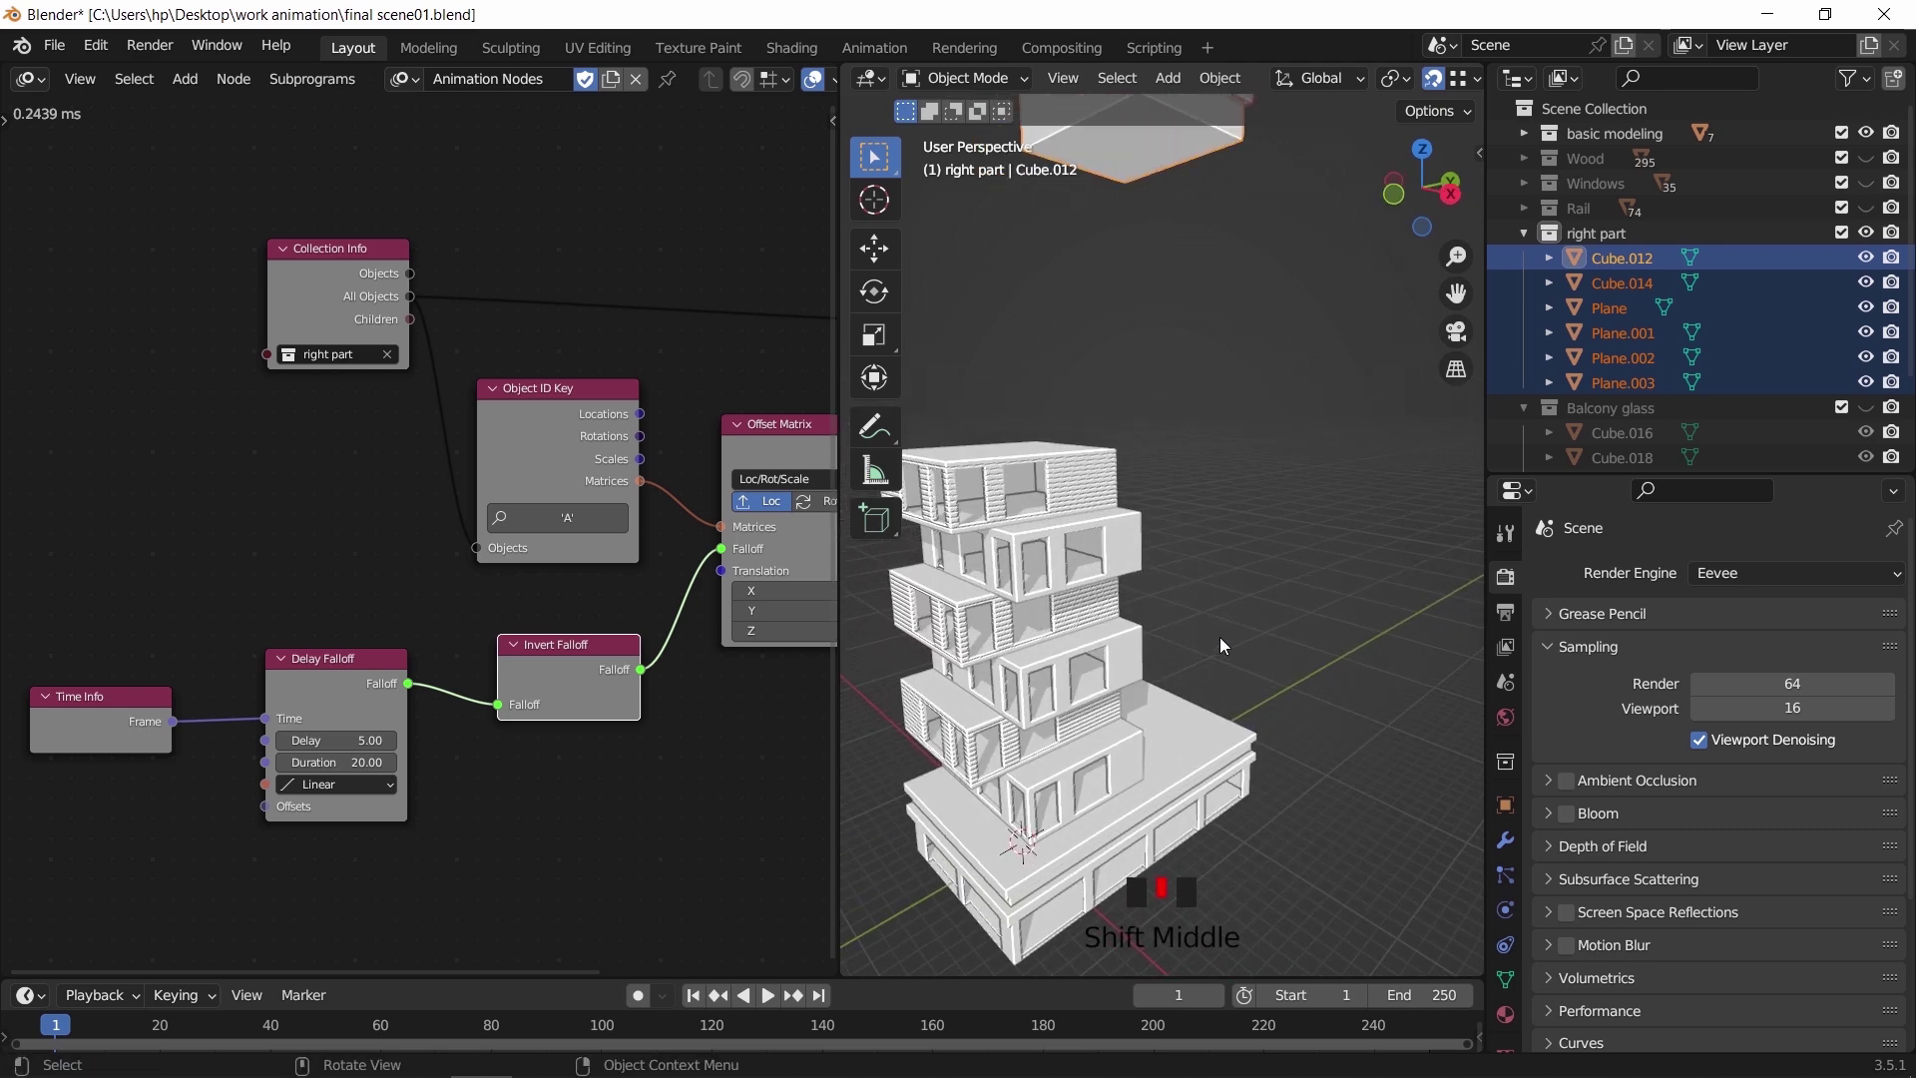
{"action": "key", "text": "space"}
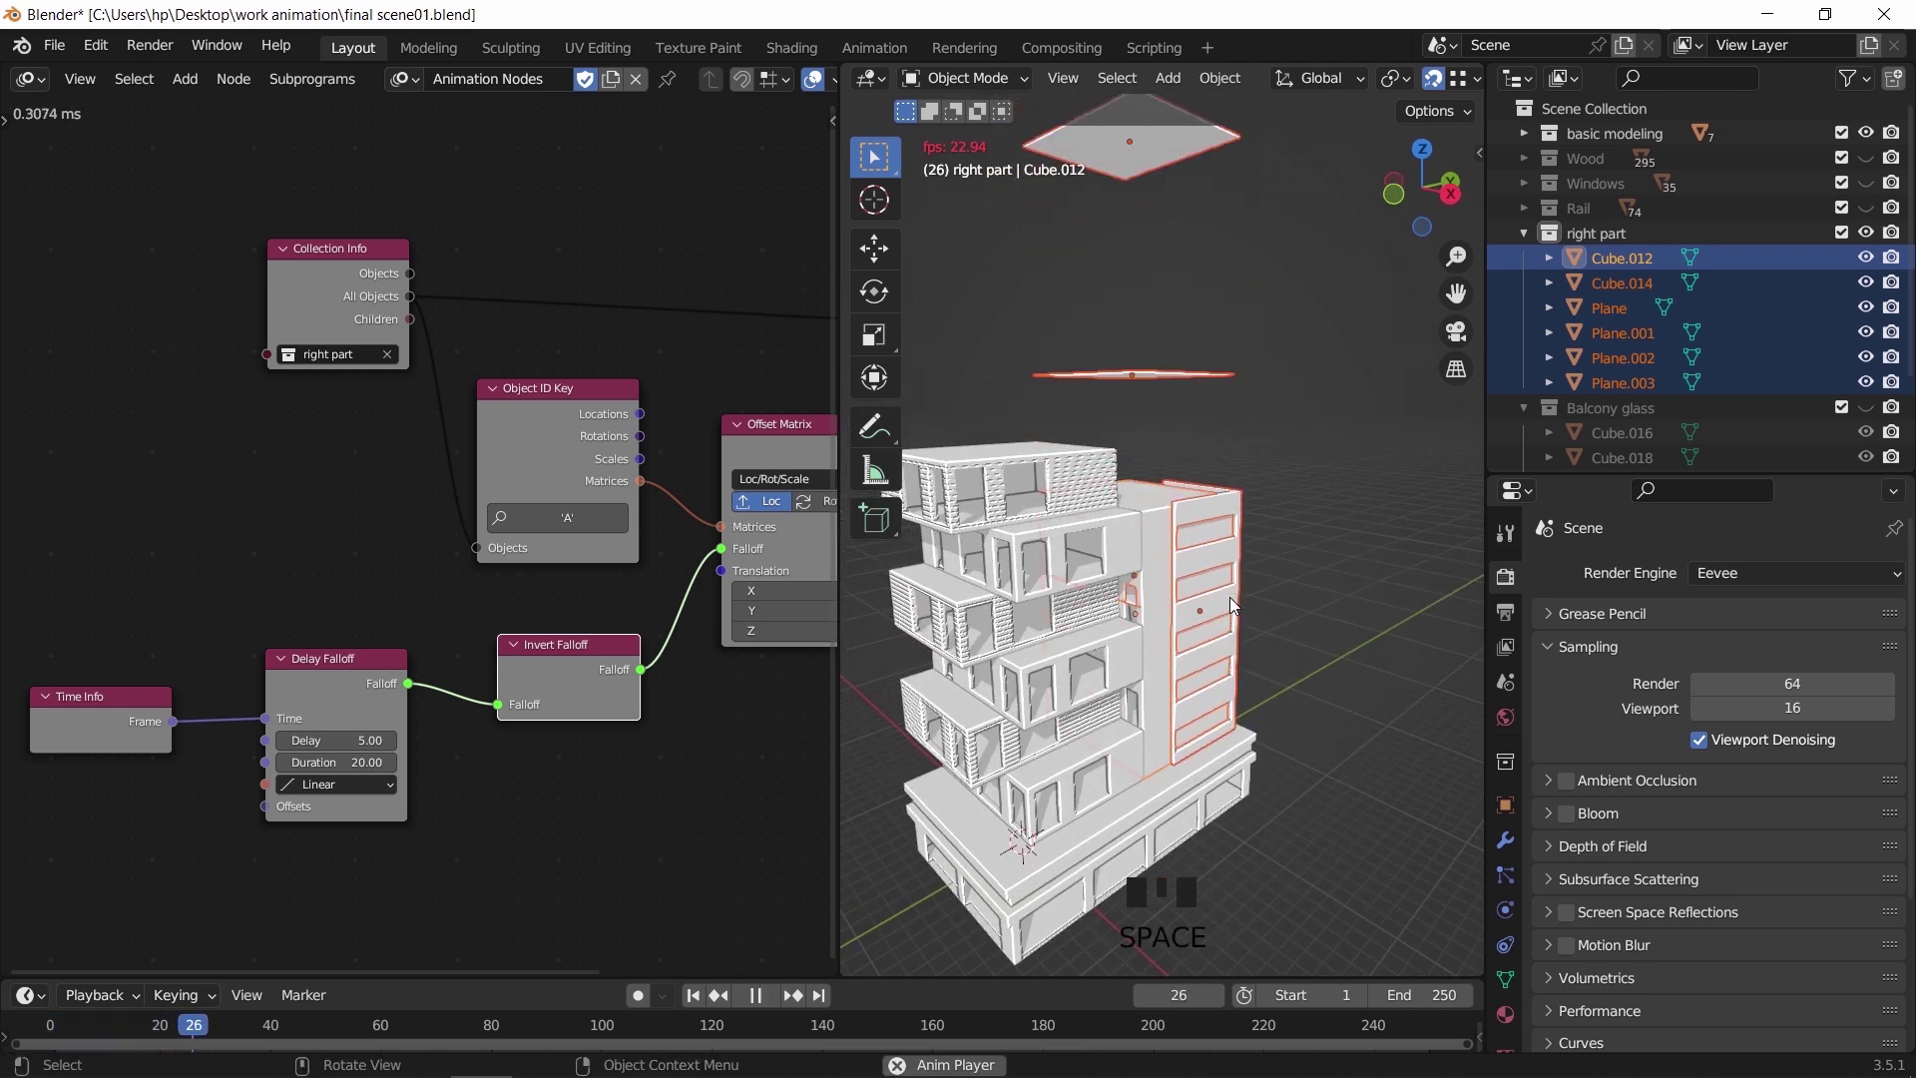
{"action": "key", "text": "space"}
{"action": "middle_click_drag", "start_coordinate": [1230, 596], "coordinate": [1219, 666]}
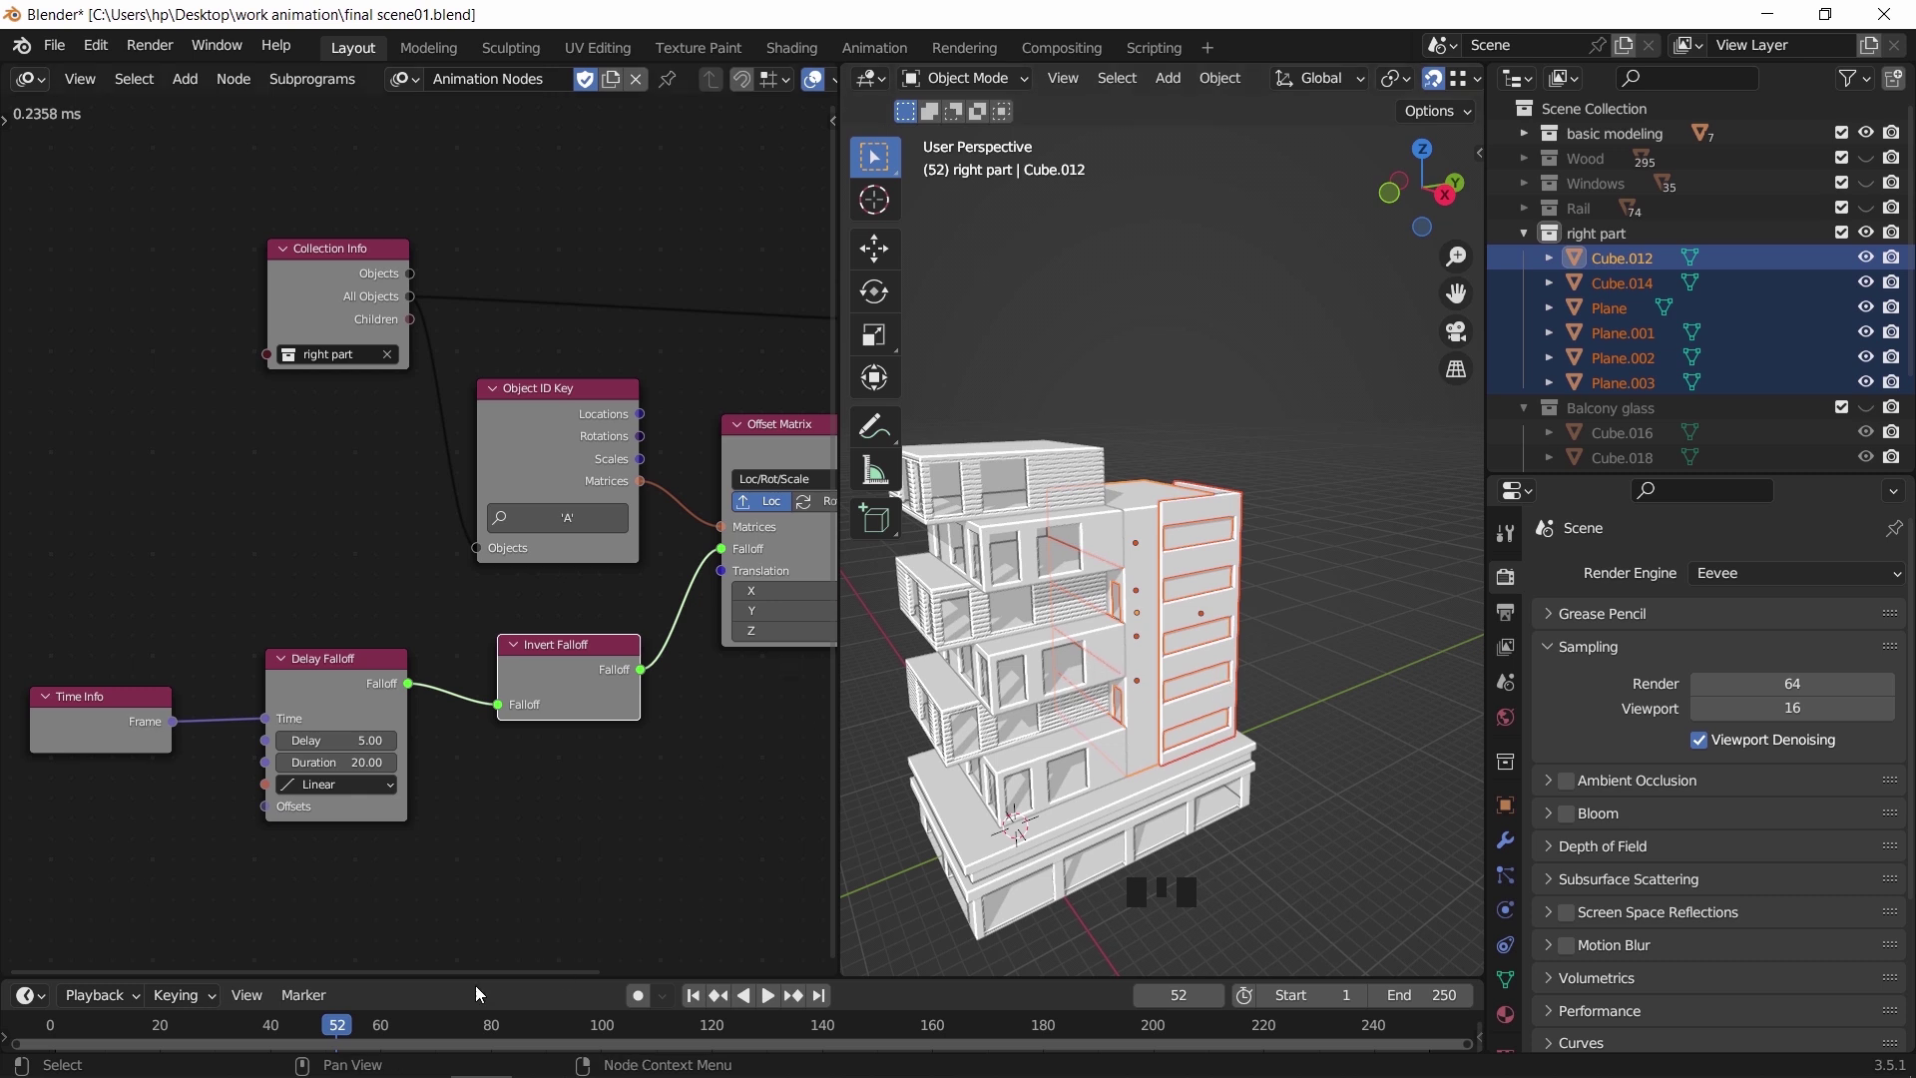
{"action": "key", "text": "space"}
Scrub the timeline around frames 22–24, stopping playback and selecting Cube.012
{"action": "left_click_drag", "start_coordinate": [345, 1028], "coordinate": [126, 1045]}
{"action": "key", "text": "space"}
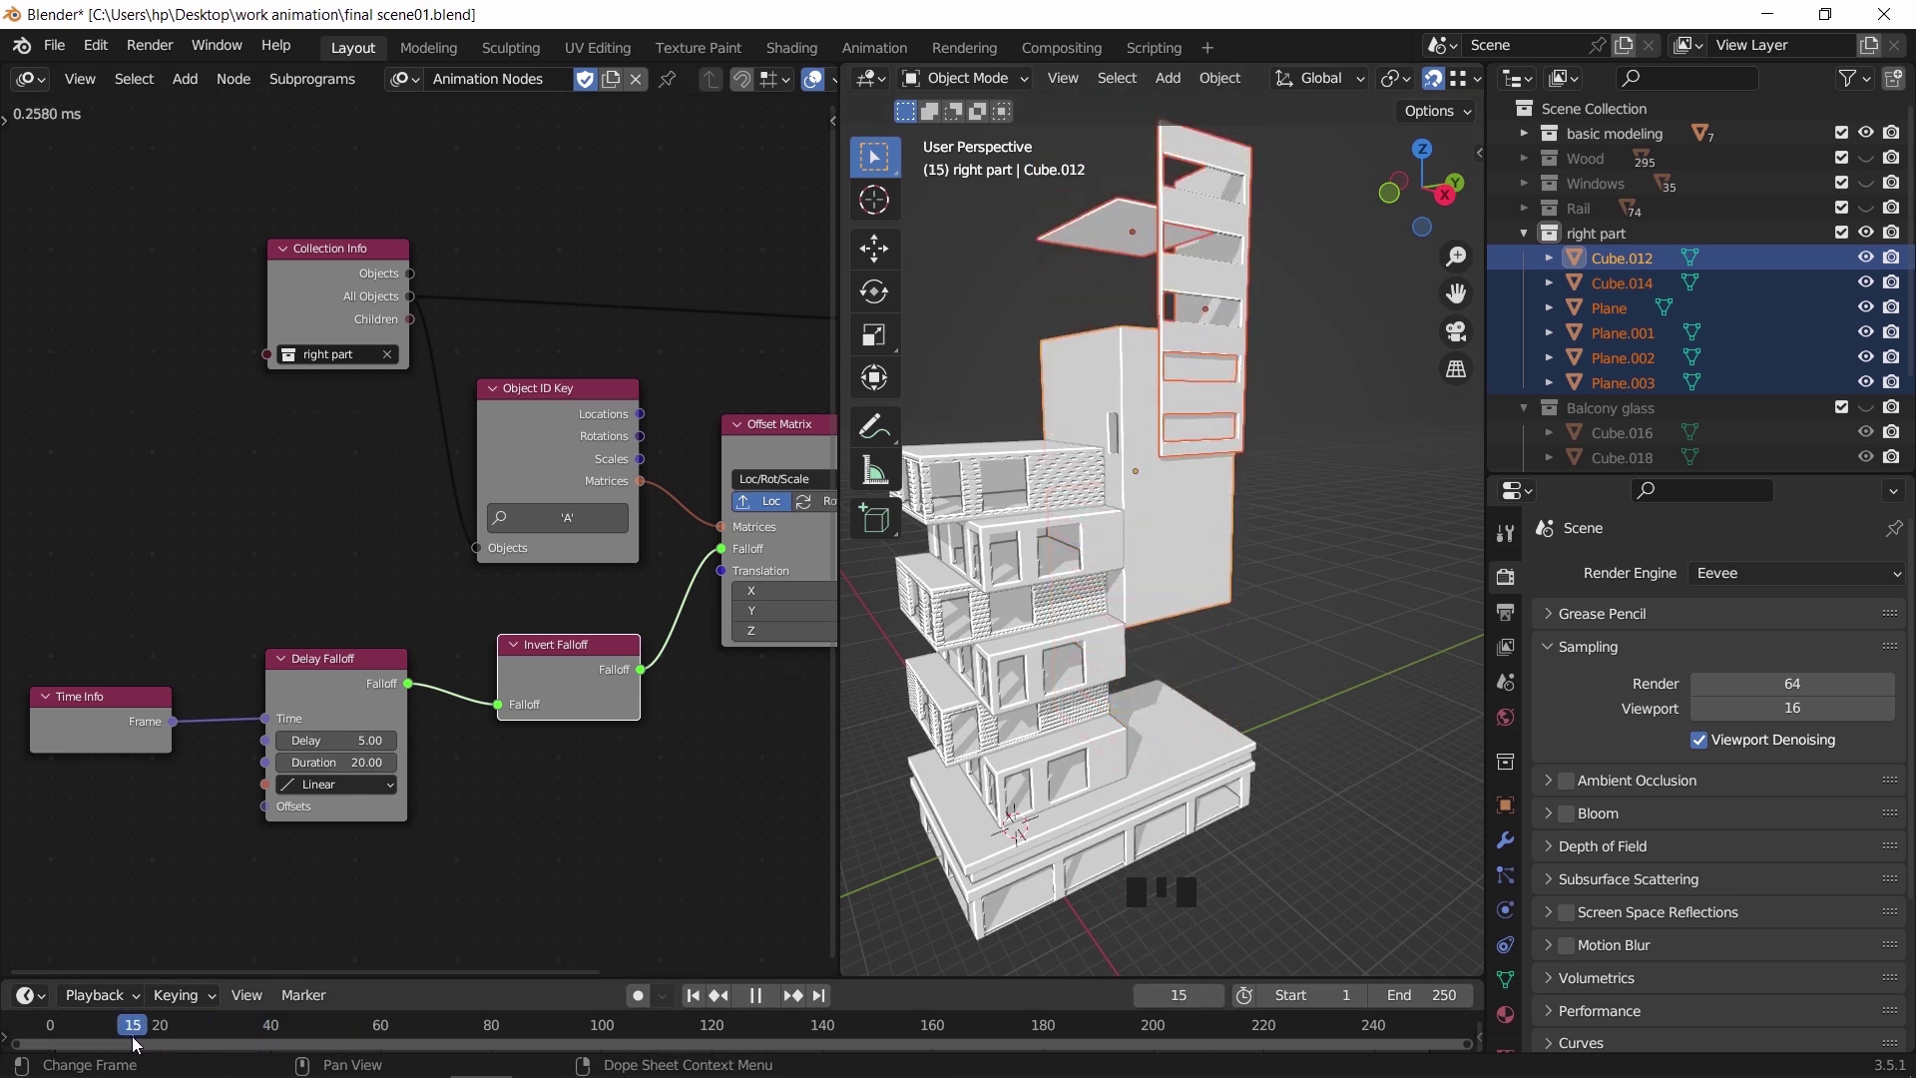
{"action": "left_click", "coordinate": [1133, 275]}
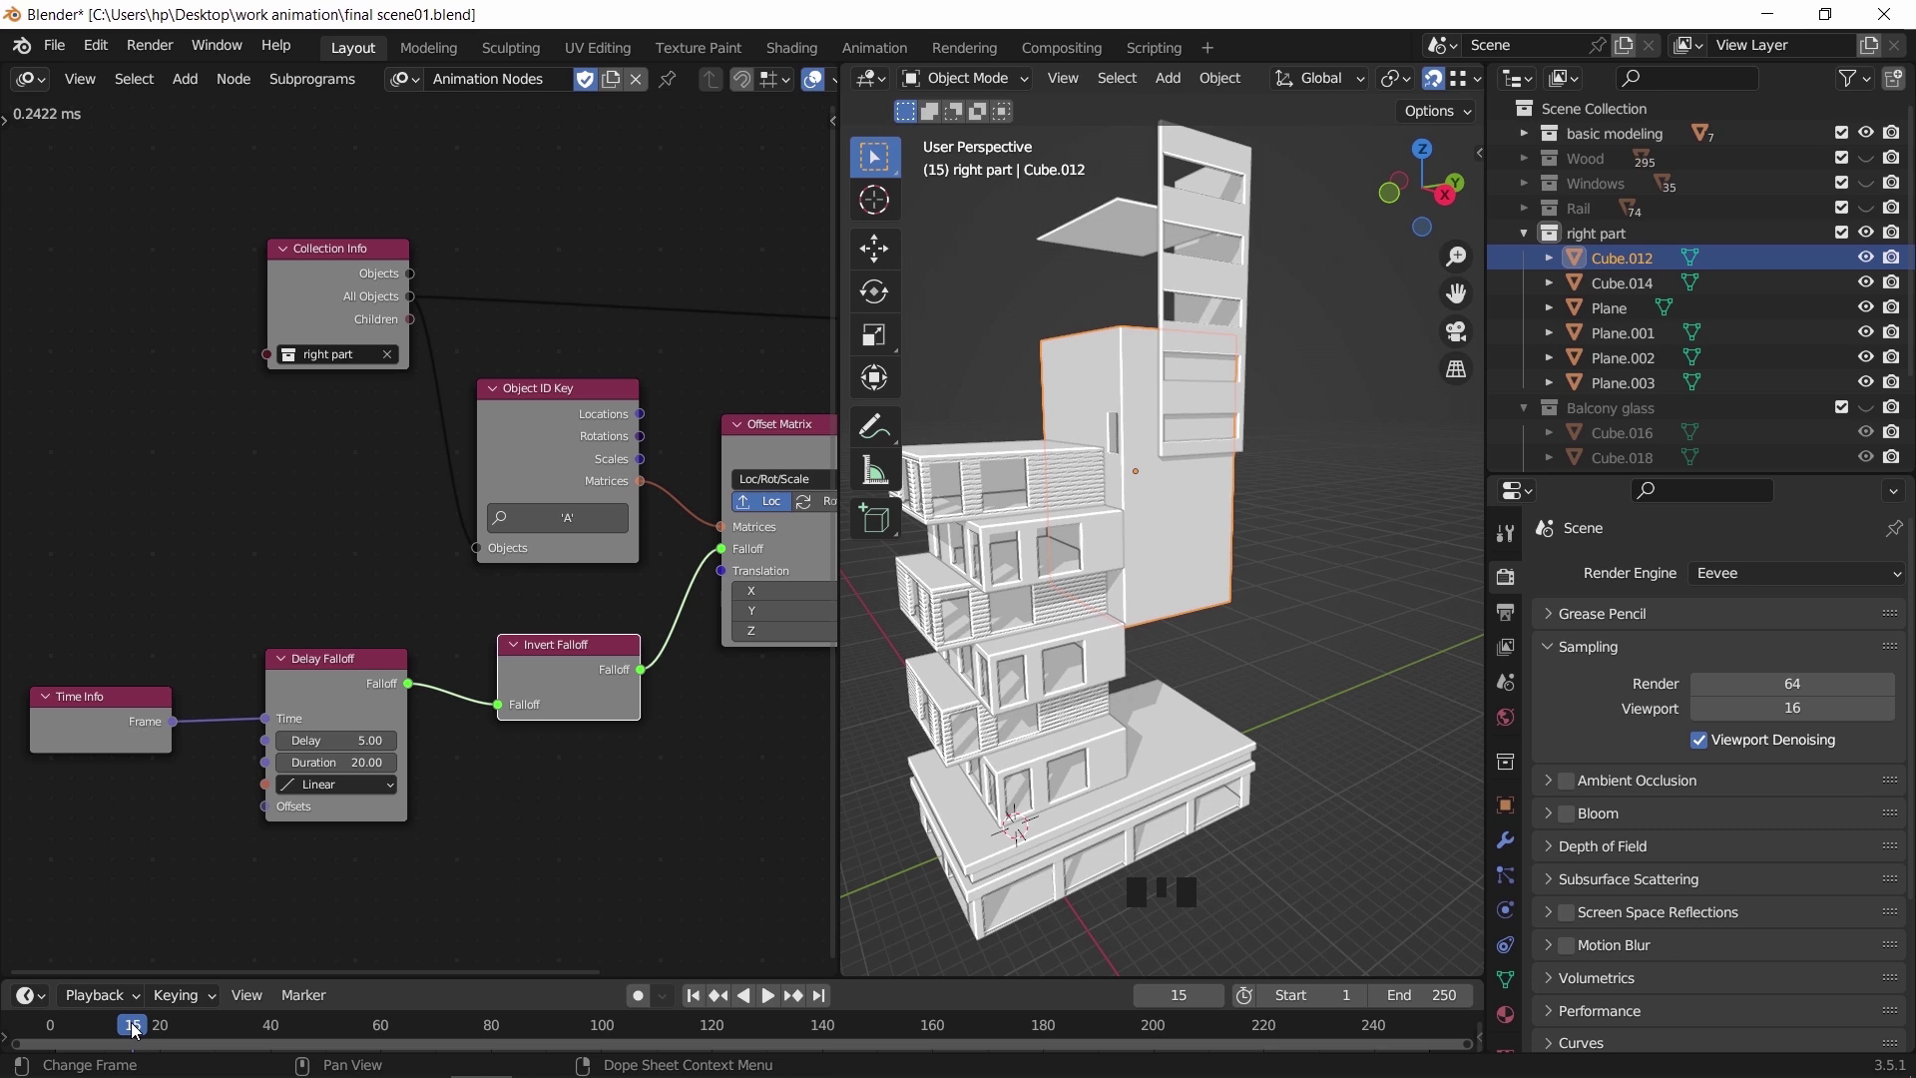
{"action": "left_click_drag", "start_coordinate": [135, 1030], "coordinate": [192, 1031]}
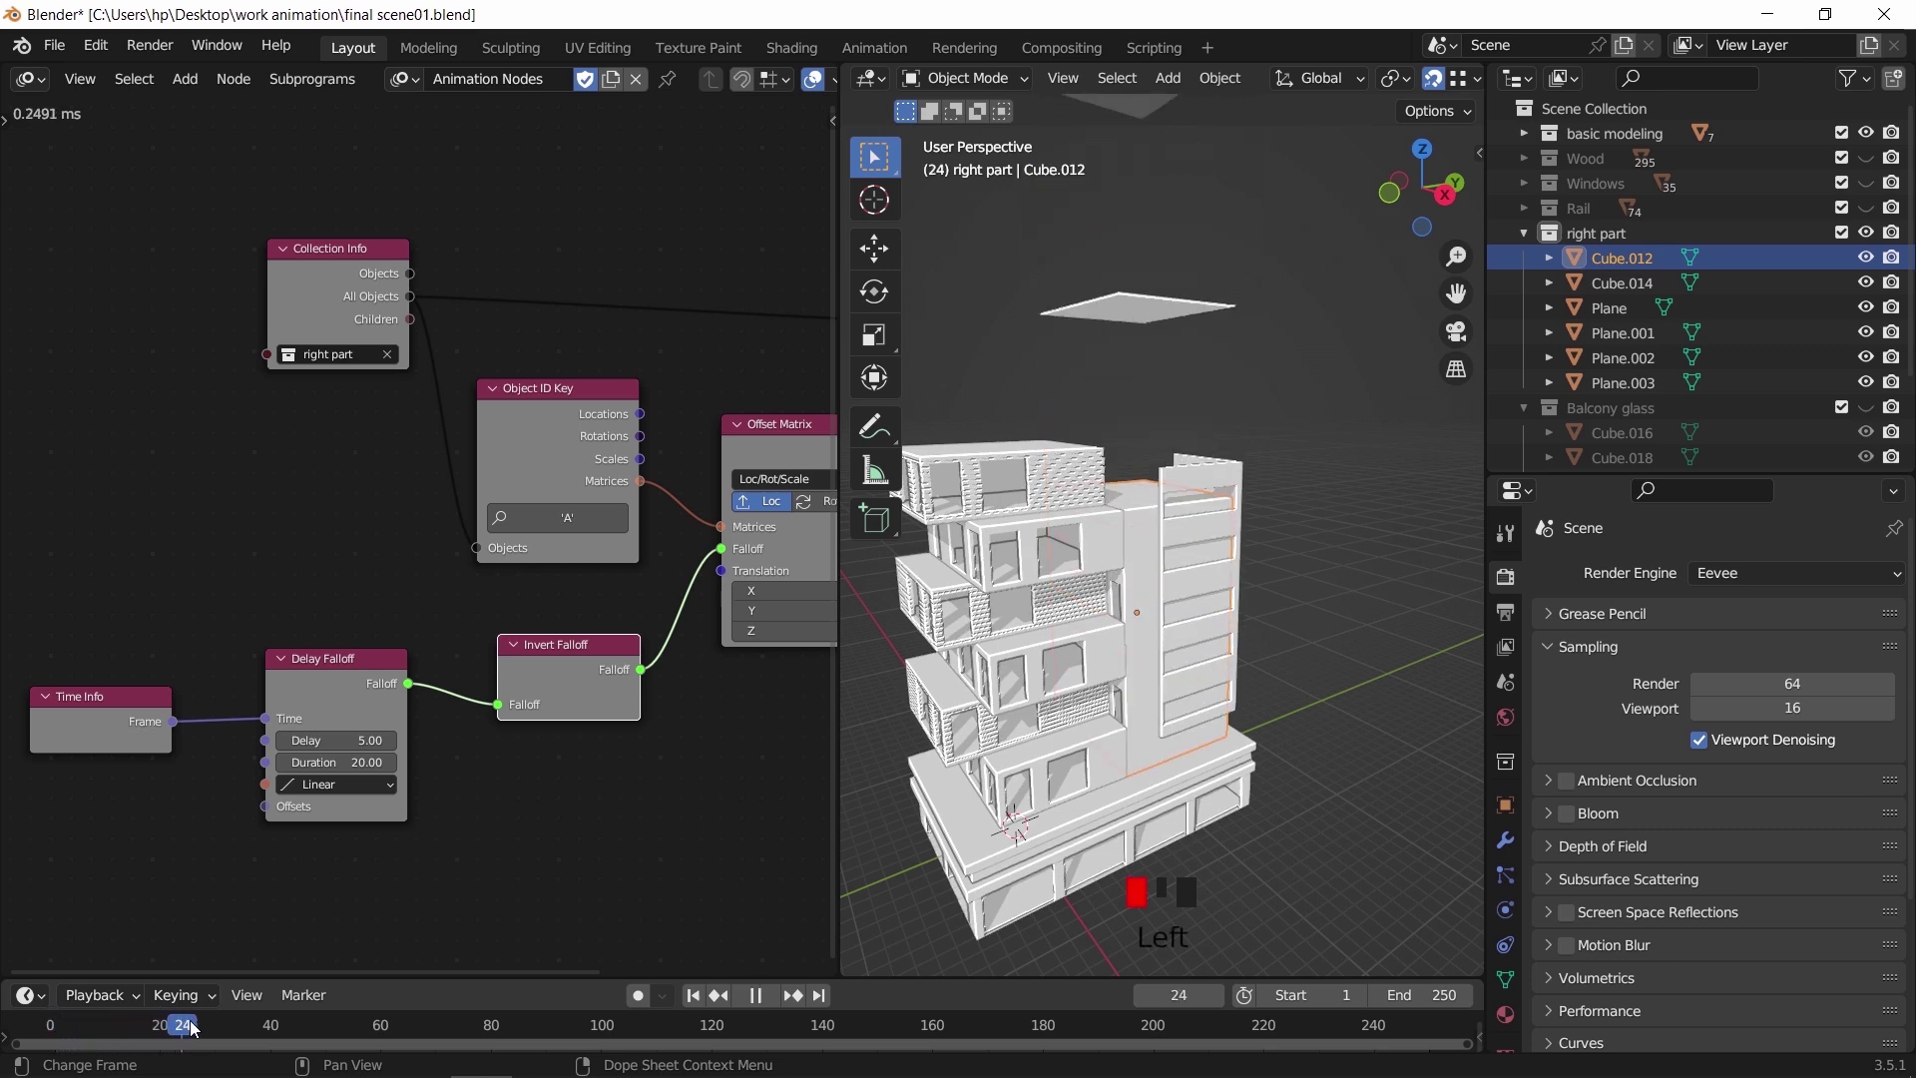
Inspect the base block and floor piece Cube.001, then return to frame 1
{"action": "scroll", "coordinate": [1239, 554], "scroll_direction": "down", "scroll_amount": 2}
{"action": "middle_click_drag", "start_coordinate": [1151, 680], "coordinate": [1194, 659]}
{"action": "left_click", "coordinate": [1181, 751]}
{"action": "left_click", "coordinate": [1148, 719]}
{"action": "scroll", "coordinate": [1182, 514], "scroll_direction": "up", "scroll_amount": 2}
{"action": "scroll", "coordinate": [1185, 489], "scroll_direction": "down", "scroll_amount": 1}
{"action": "left_click", "coordinate": [692, 994]}
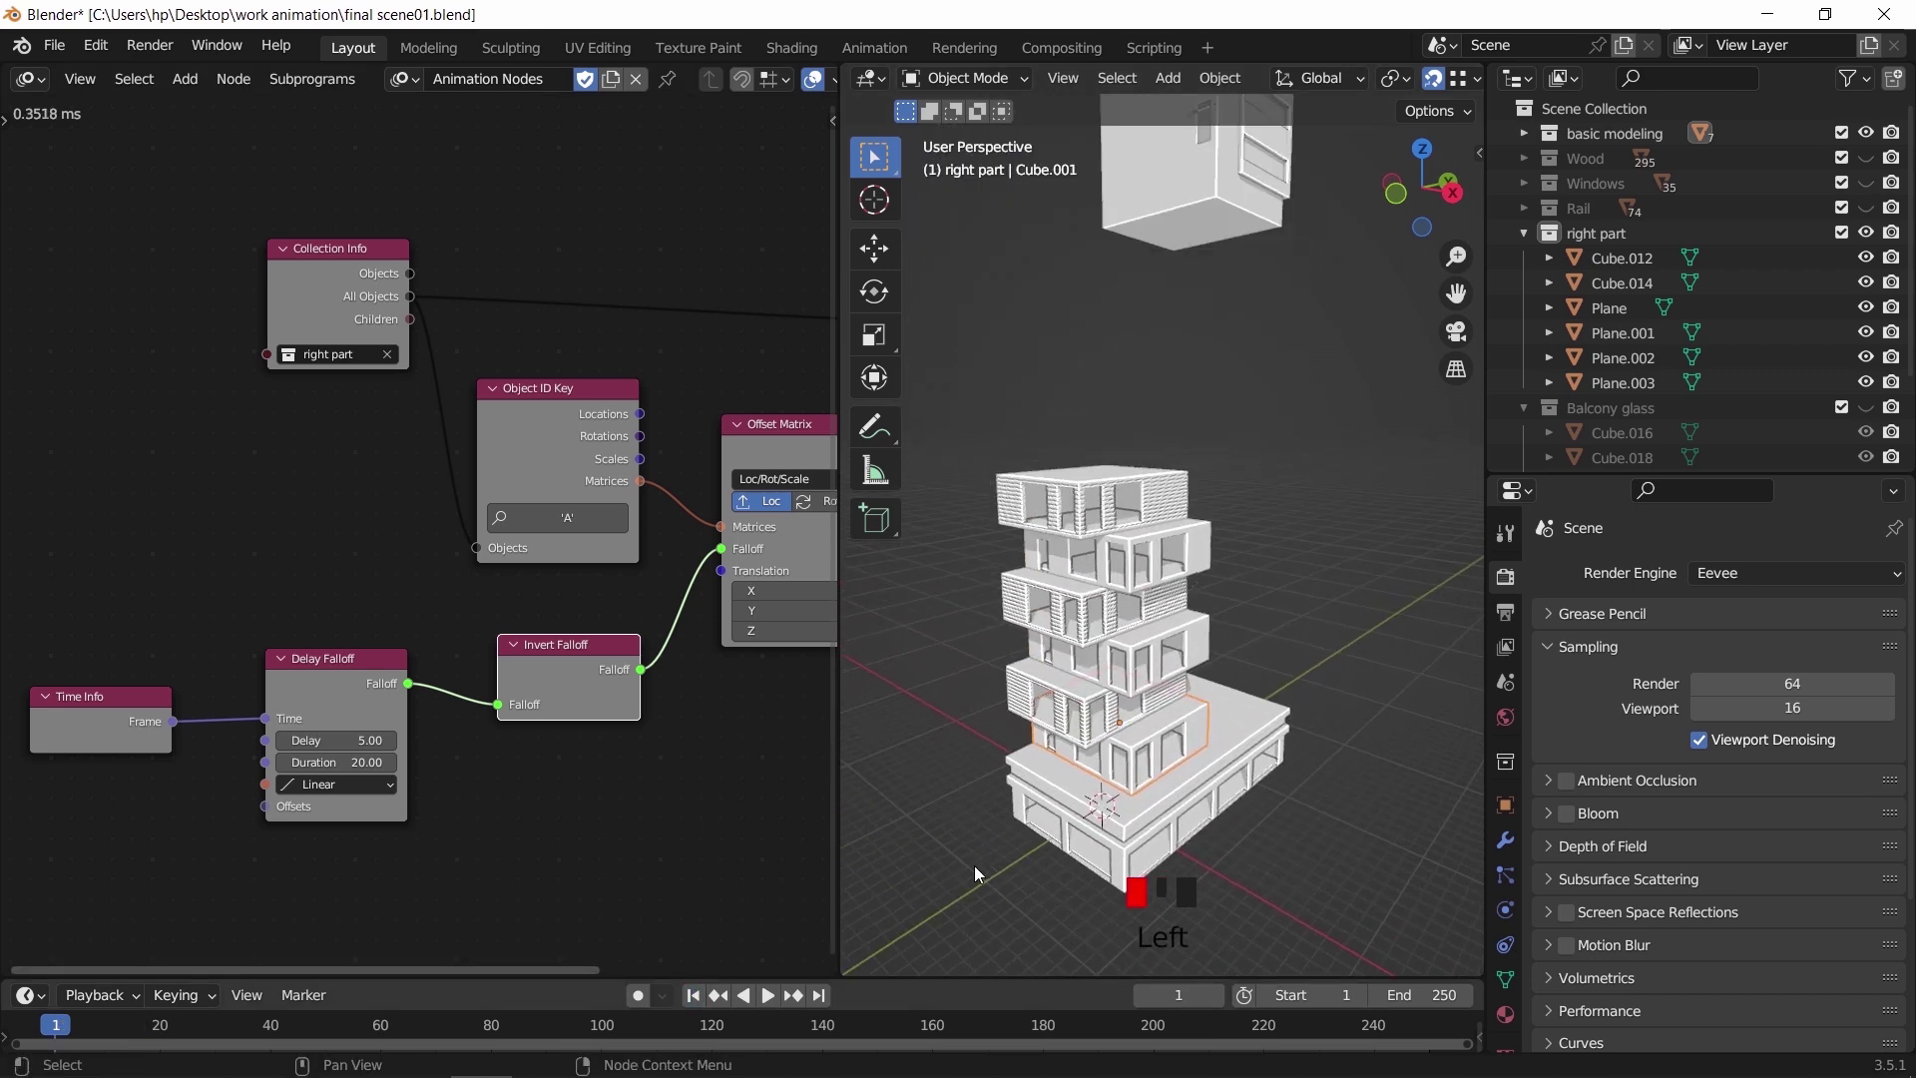
{"action": "scroll", "coordinate": [1180, 591], "scroll_direction": "down", "scroll_amount": 4}
{"action": "scroll", "coordinate": [1177, 591], "scroll_direction": "up", "scroll_amount": 3}
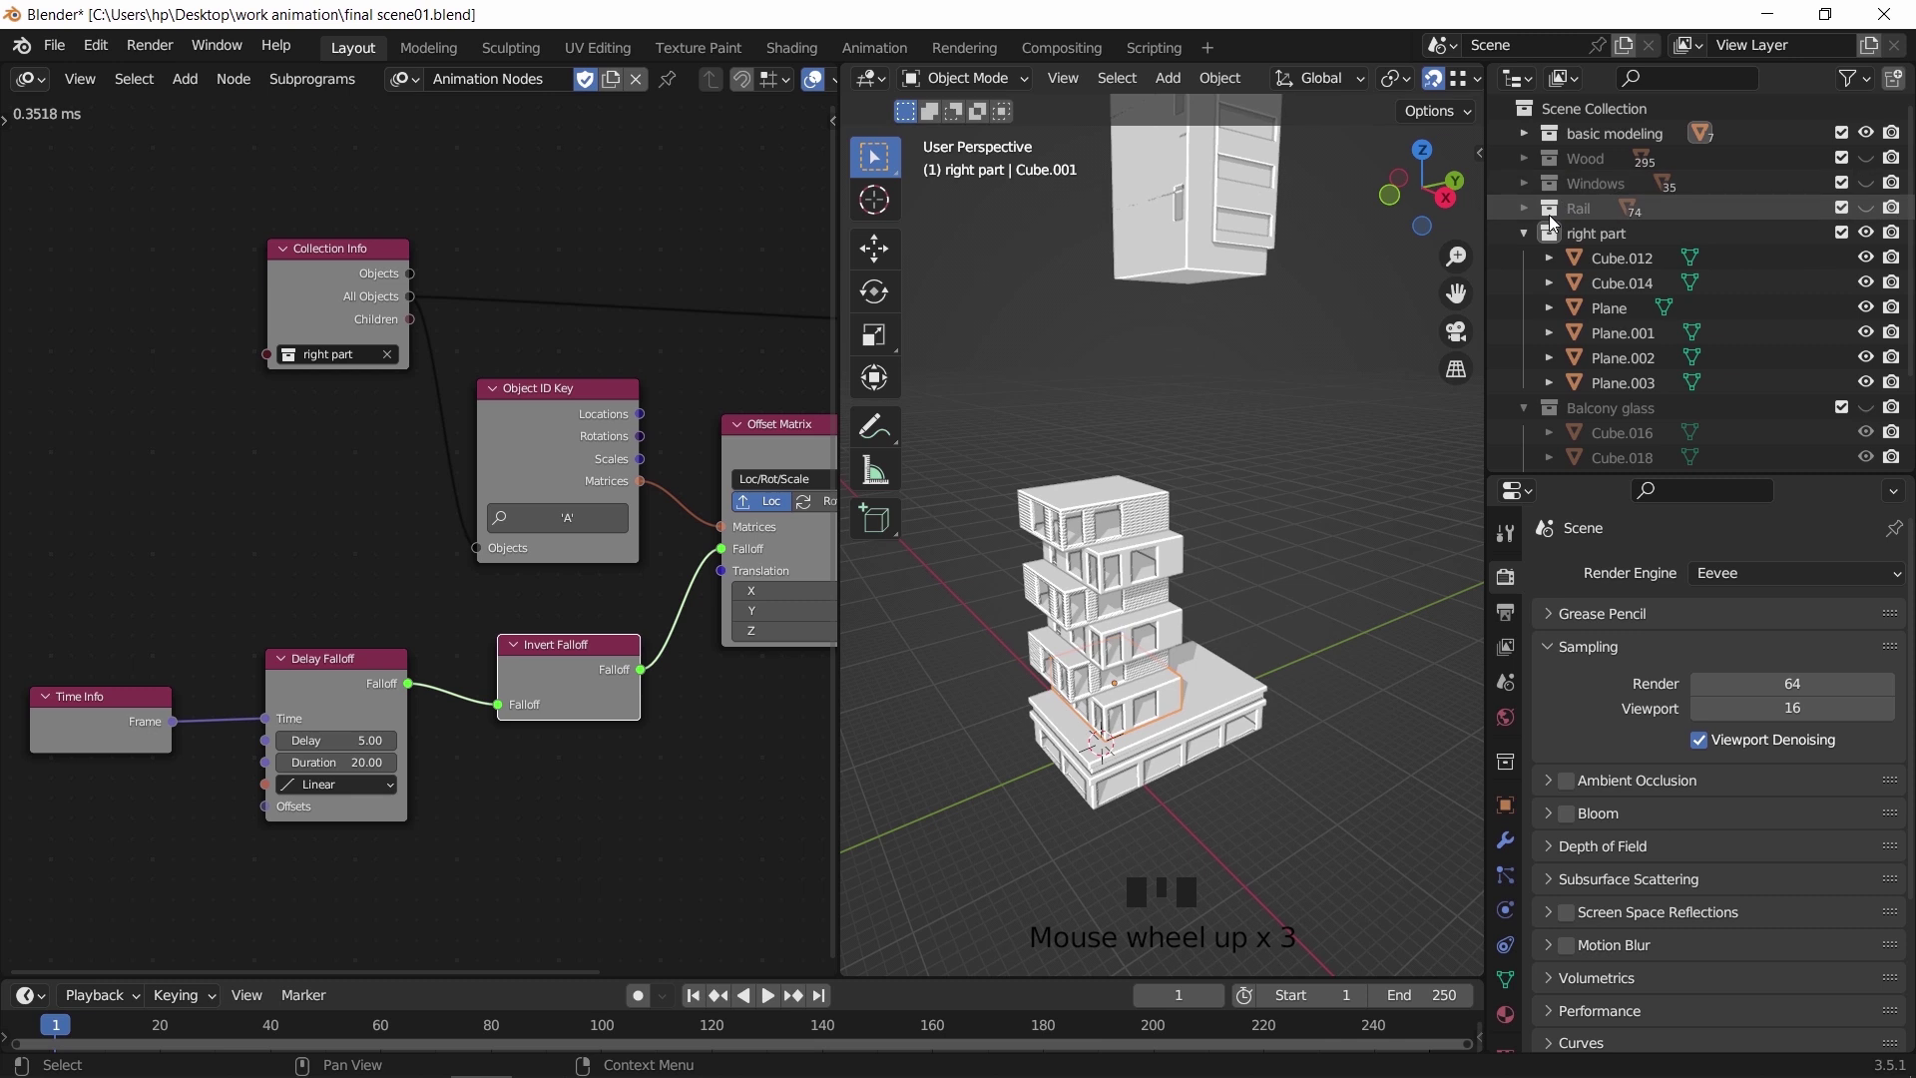
Show the Windows collection and select all of its objects, with the sidebar open
{"action": "left_click", "coordinate": [1866, 183]}
{"action": "left_click", "coordinate": [1594, 183]}
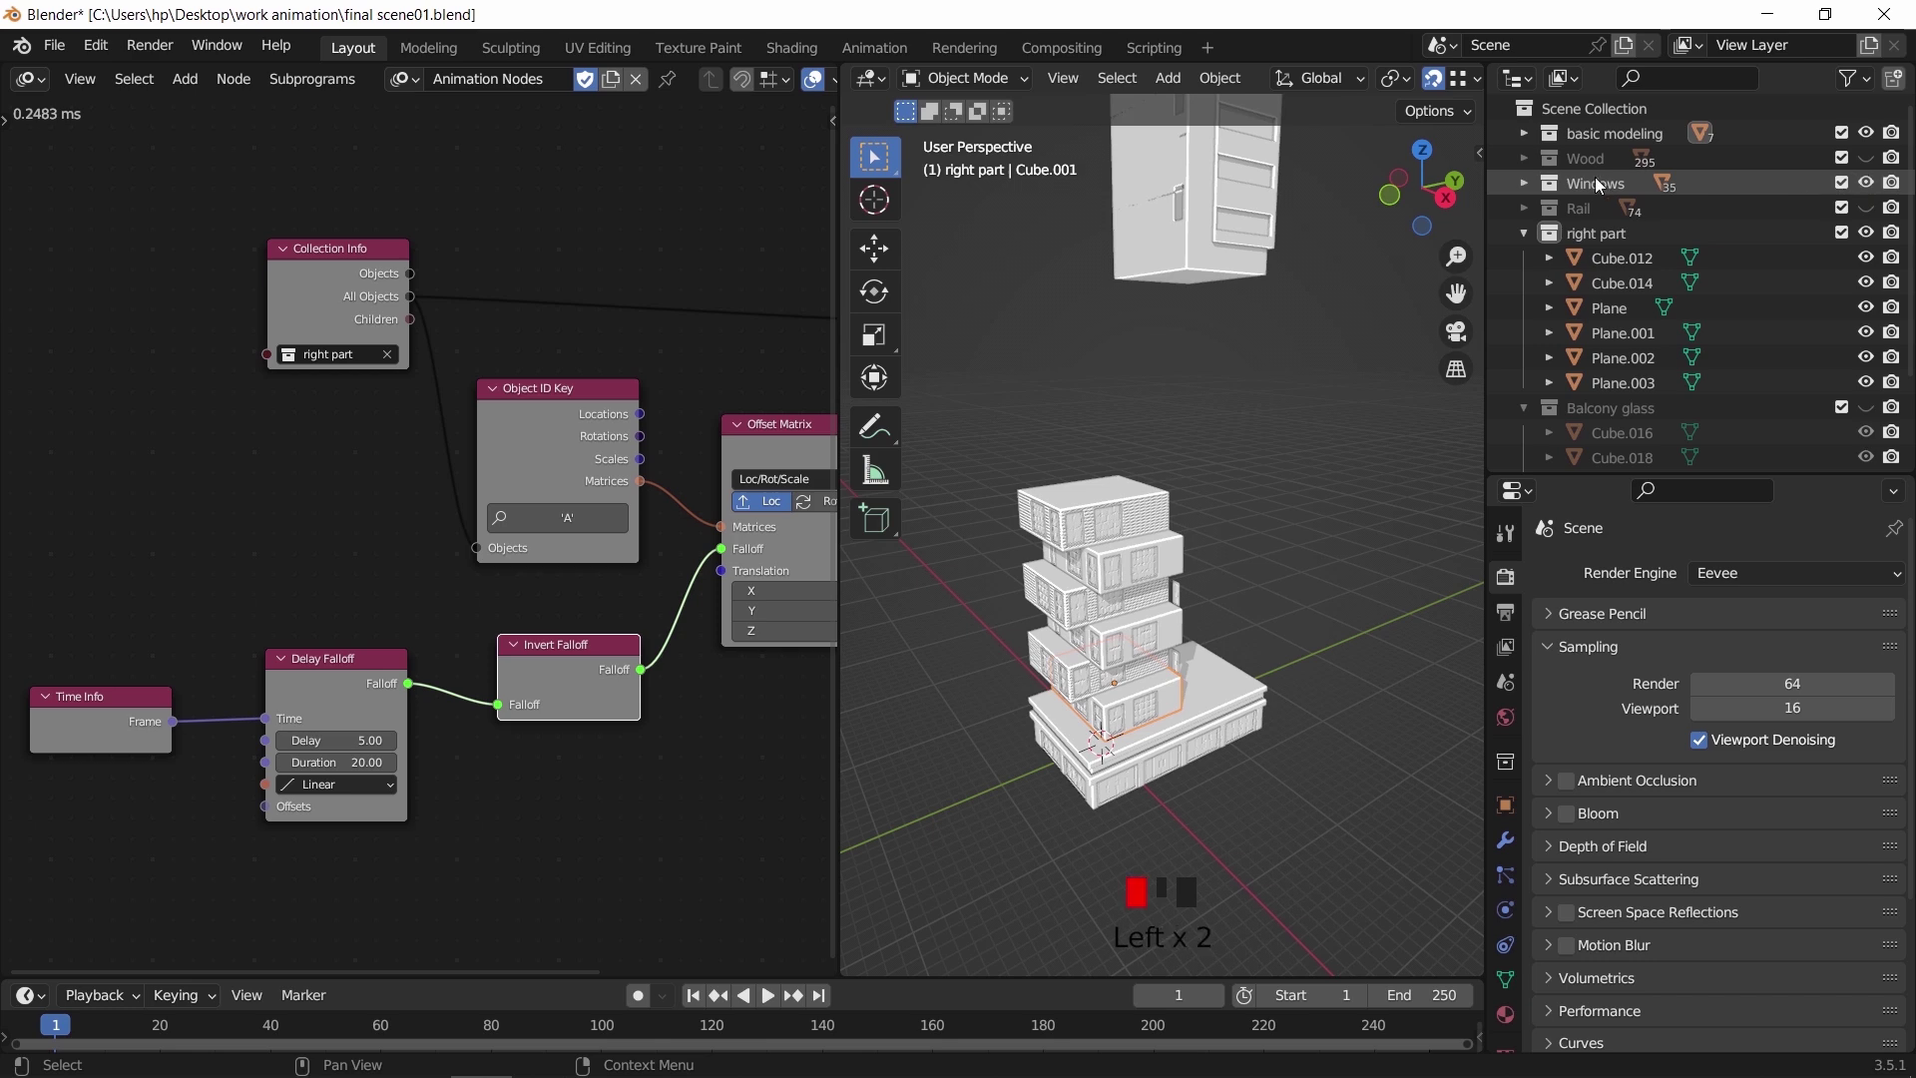
{"action": "right_click", "coordinate": [1595, 180]}
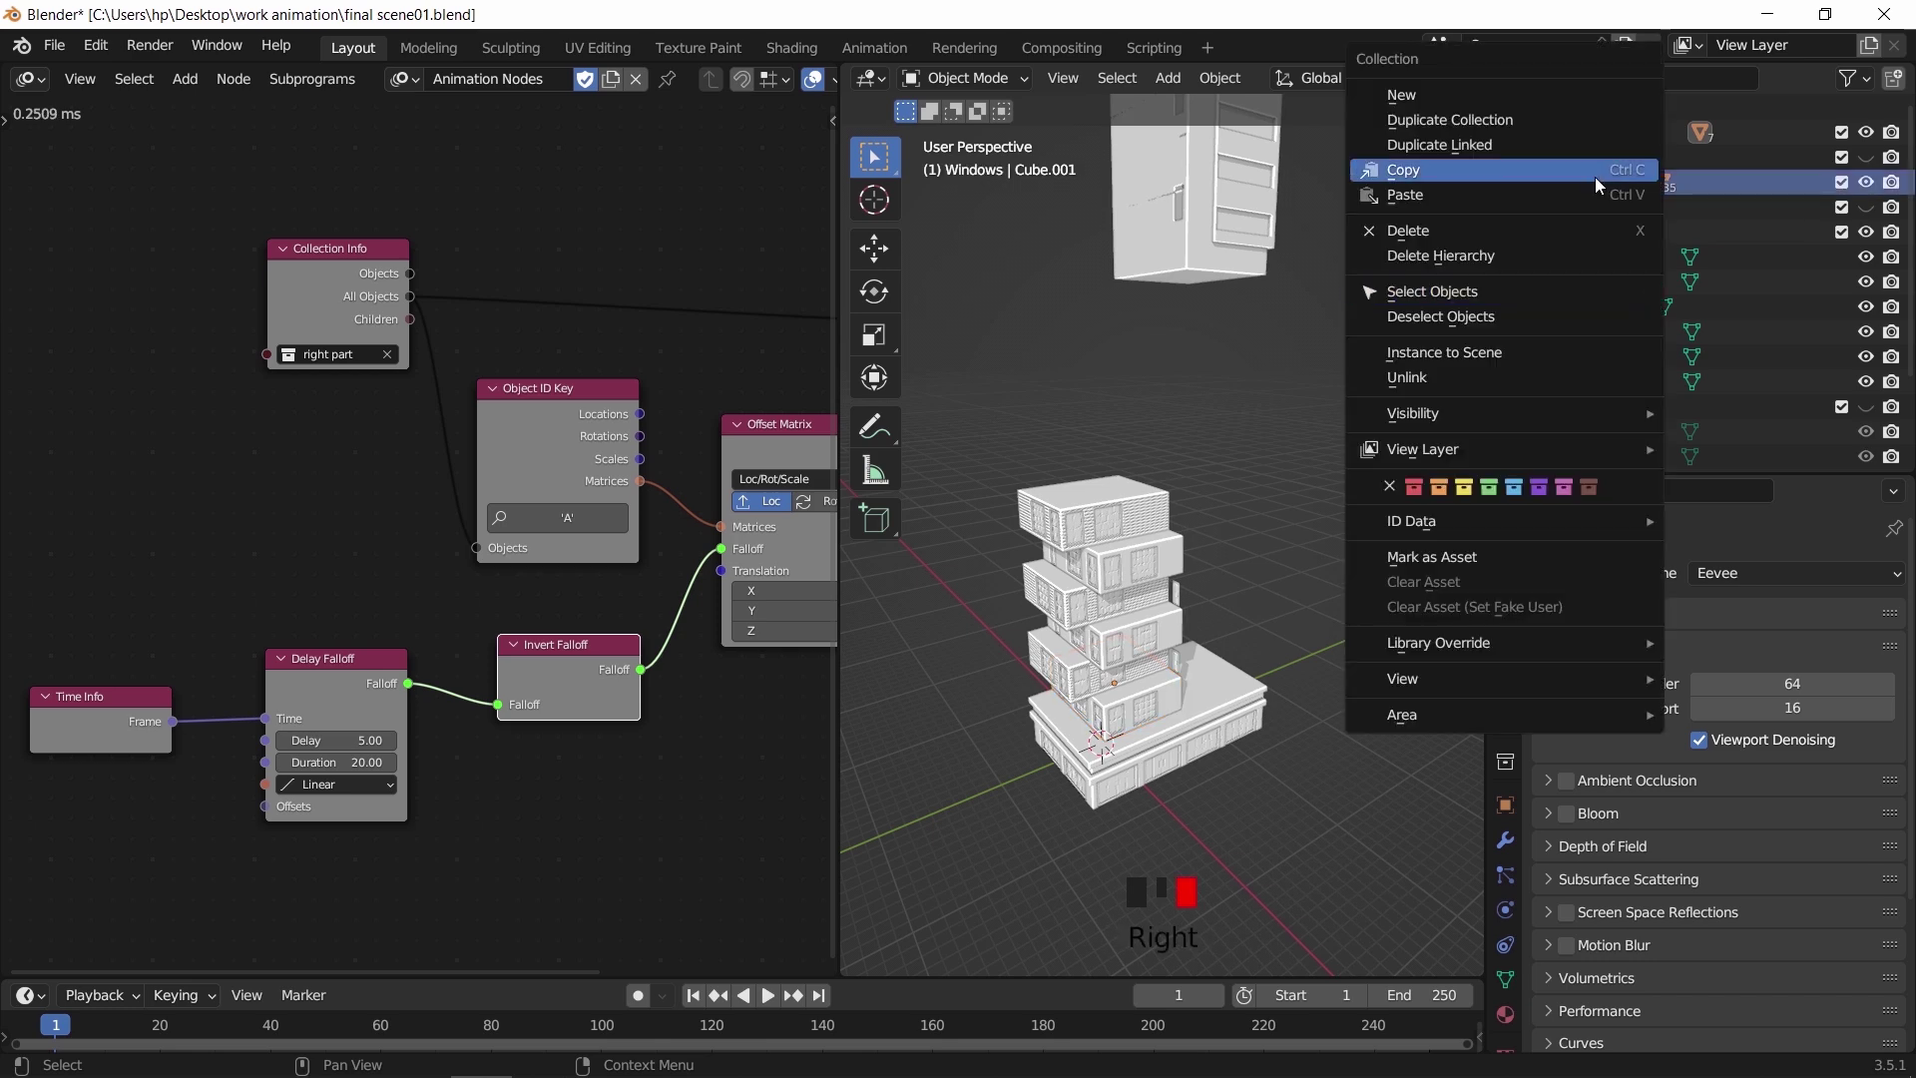
{"action": "left_click", "coordinate": [1512, 291]}
{"action": "scroll", "coordinate": [1211, 578], "scroll_direction": "up", "scroll_amount": 2}
{"action": "key", "text": "n"}
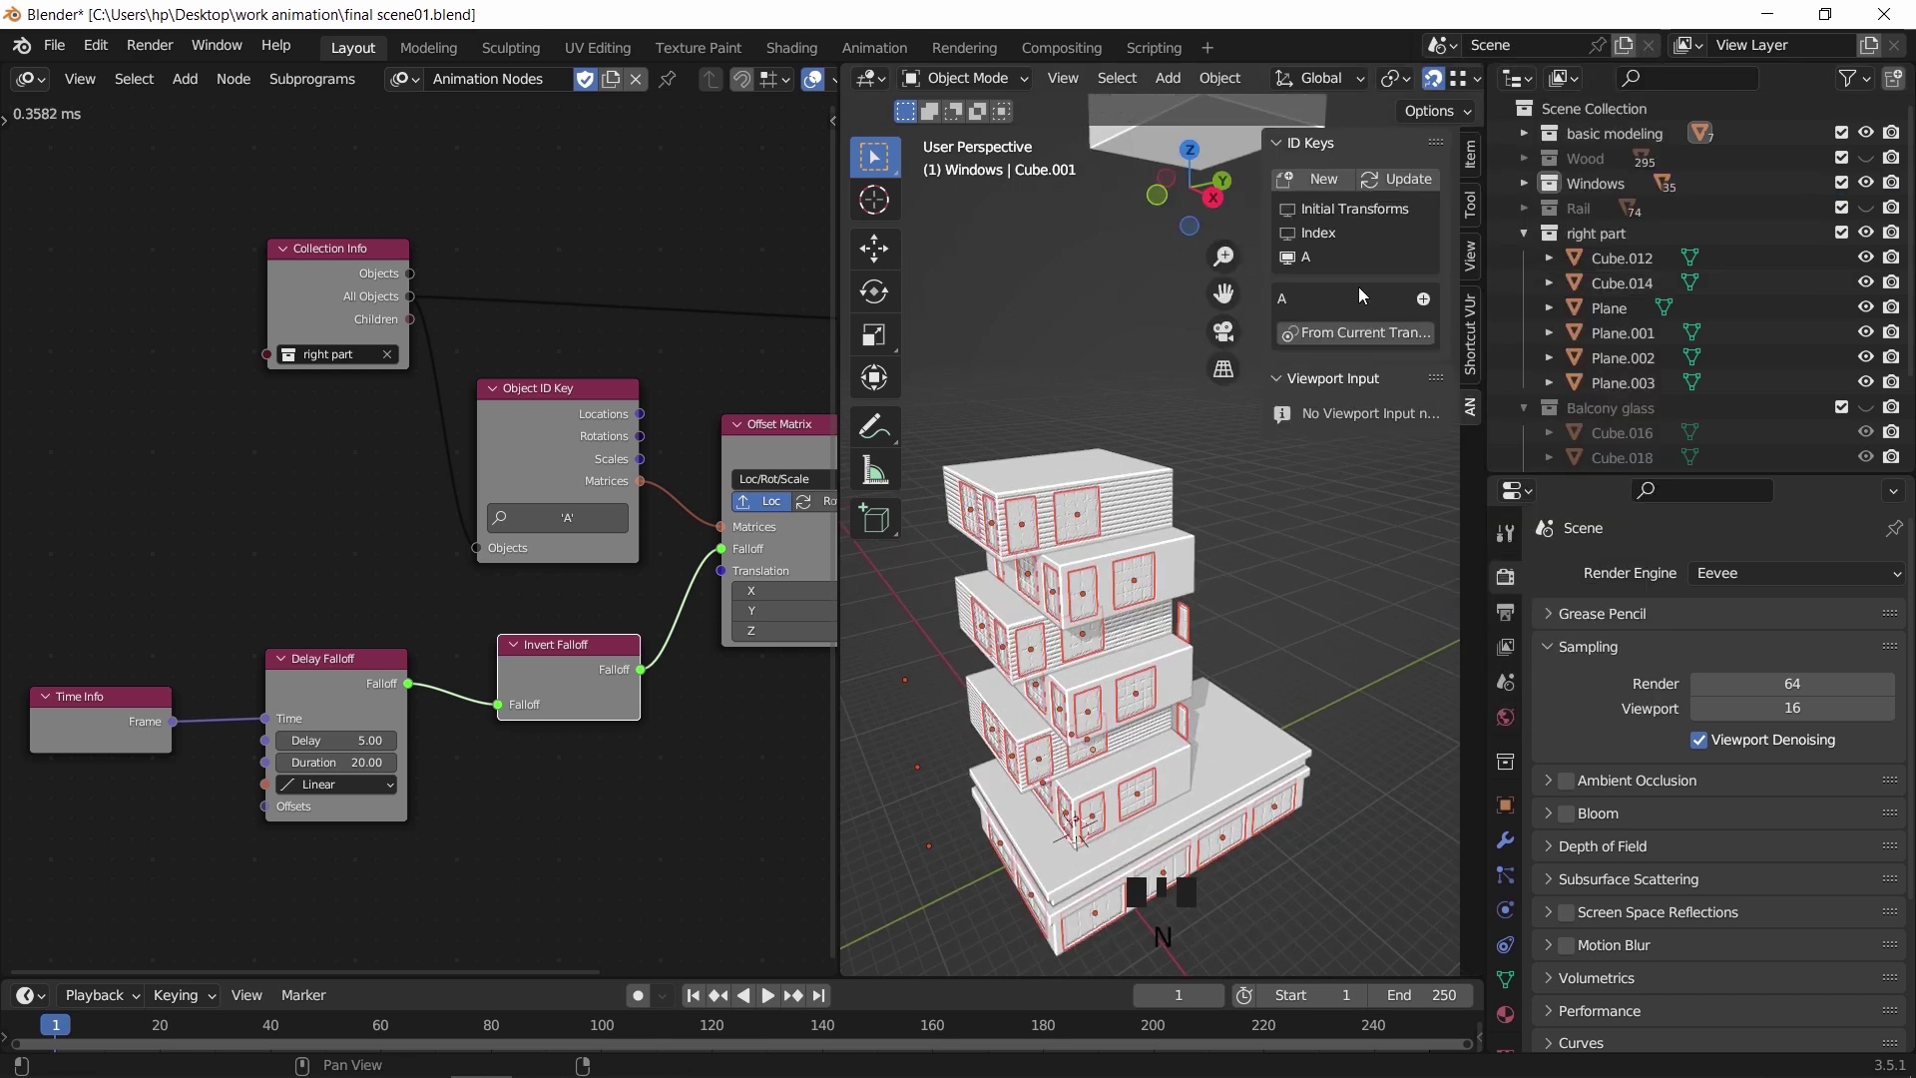
Create a new ID key named W, hide key A, and store current transforms in W
{"action": "left_click", "coordinate": [1317, 178]}
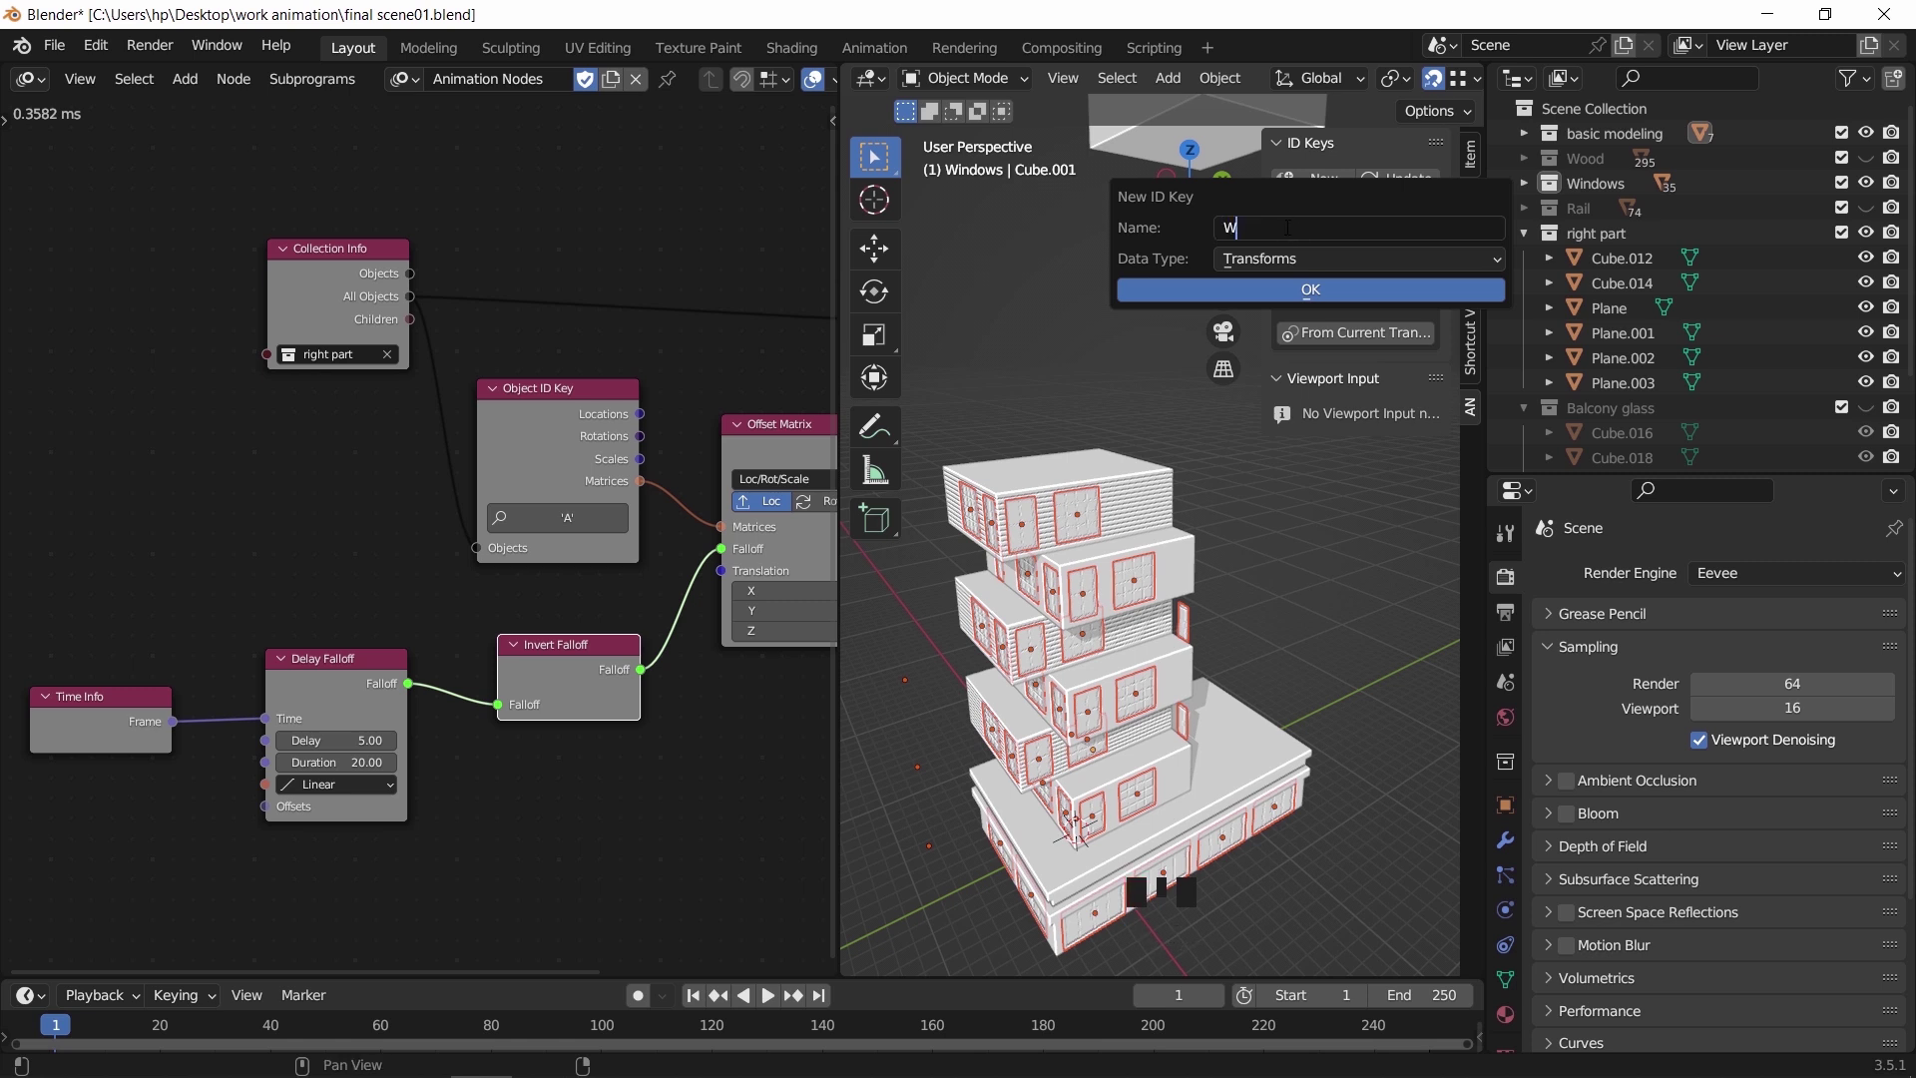
{"action": "left_click", "coordinate": [1276, 287]}
{"action": "left_click", "coordinate": [1286, 259]}
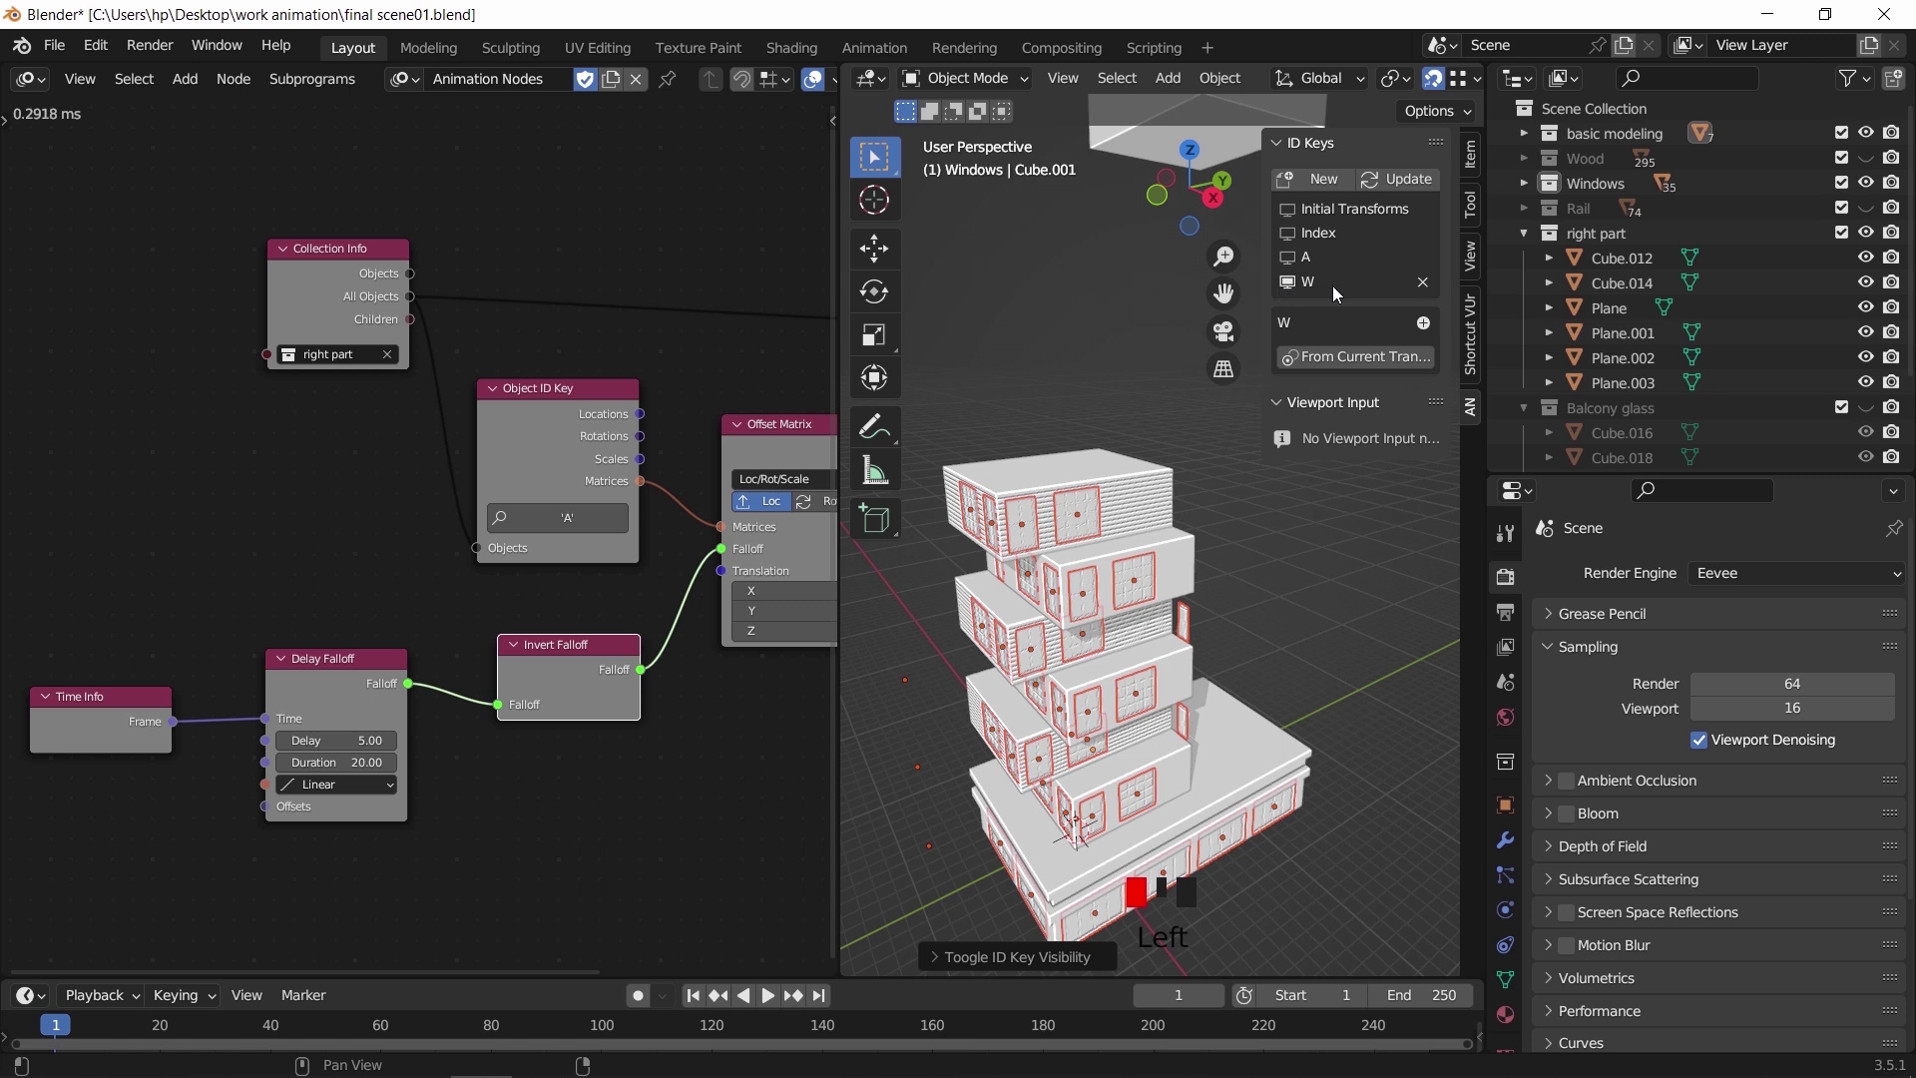
{"action": "left_click", "coordinate": [1338, 357]}
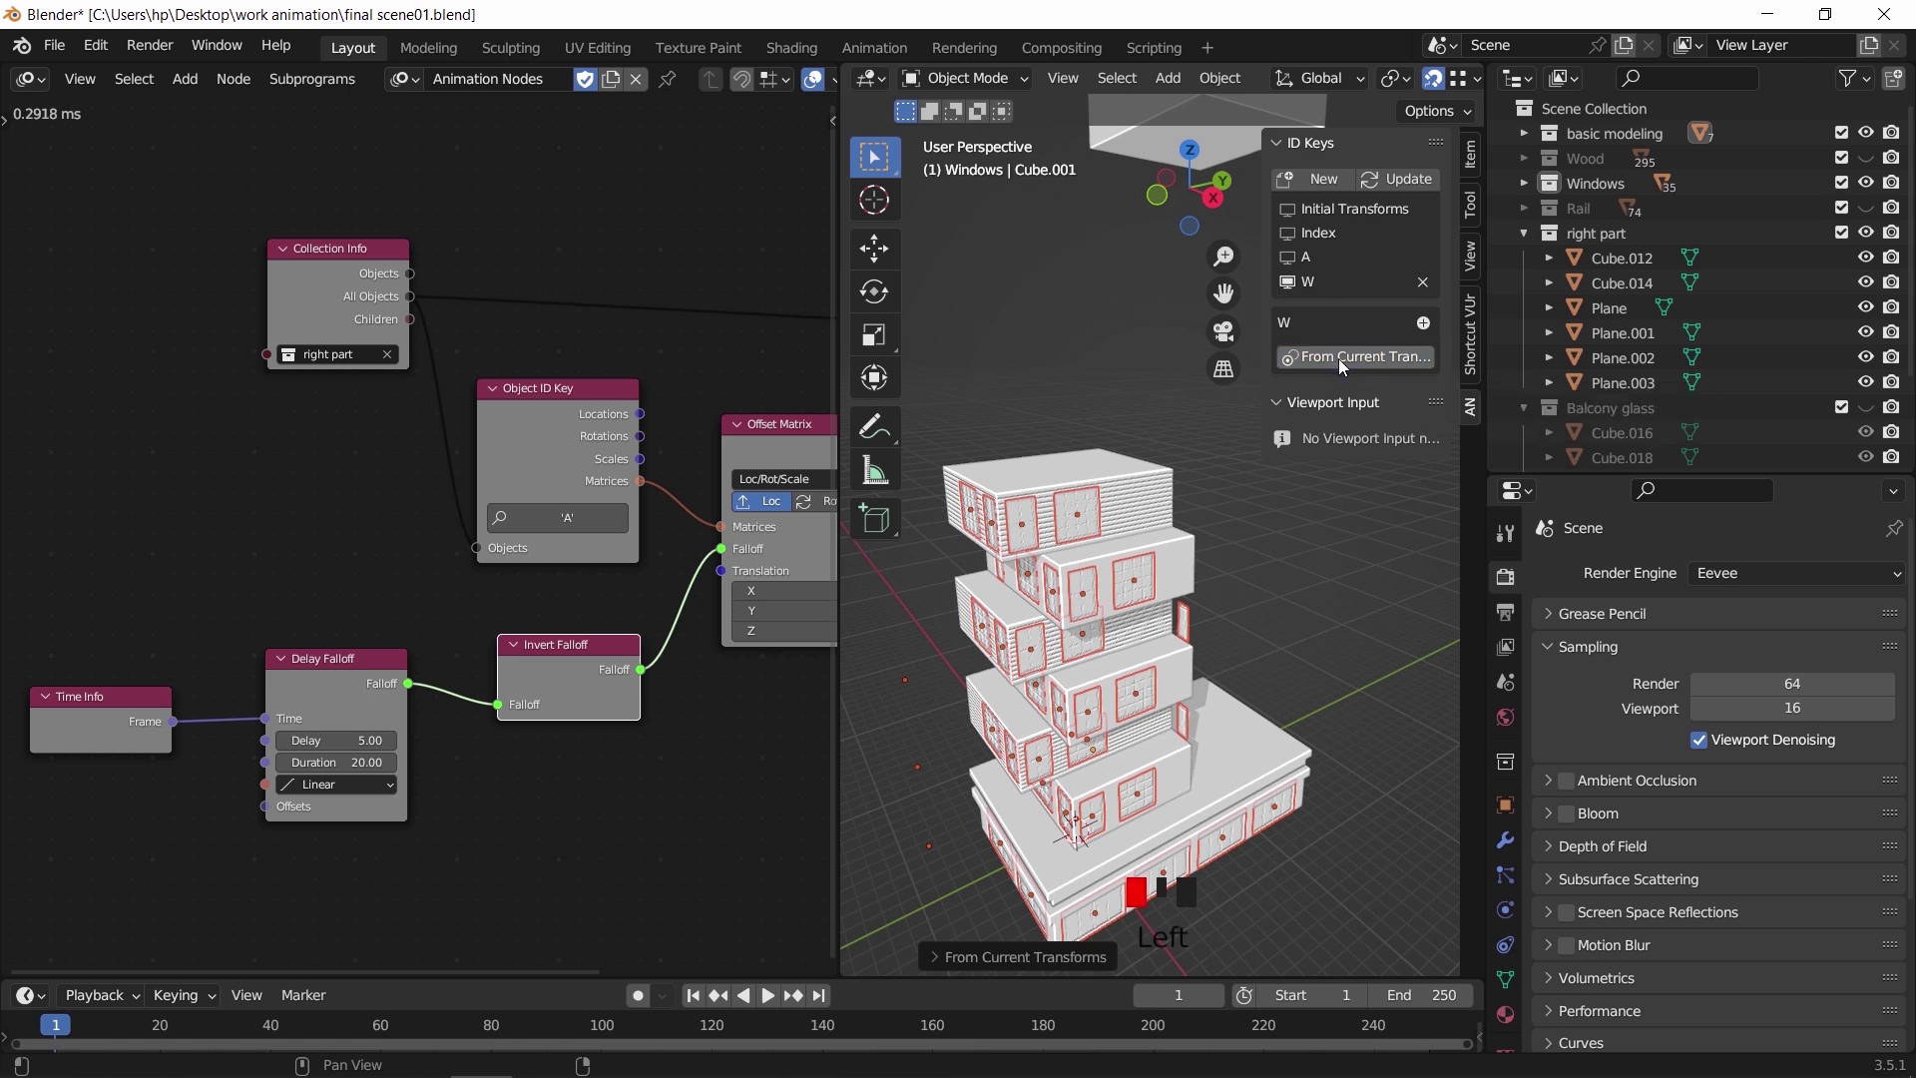
Check one window's W values, then reselect all windows and save their transforms into W again
{"action": "left_click", "coordinate": [1526, 182]}
{"action": "mouse_move", "coordinate": [1275, 557]}
{"action": "middle_mouse_down", "text": "shift"}
{"action": "mouse_move", "coordinate": [1296, 495]}
{"action": "mouse_move", "coordinate": [1300, 551]}
{"action": "middle_mouse_up", "text": "shift"}
{"action": "left_click", "coordinate": [1319, 548]}
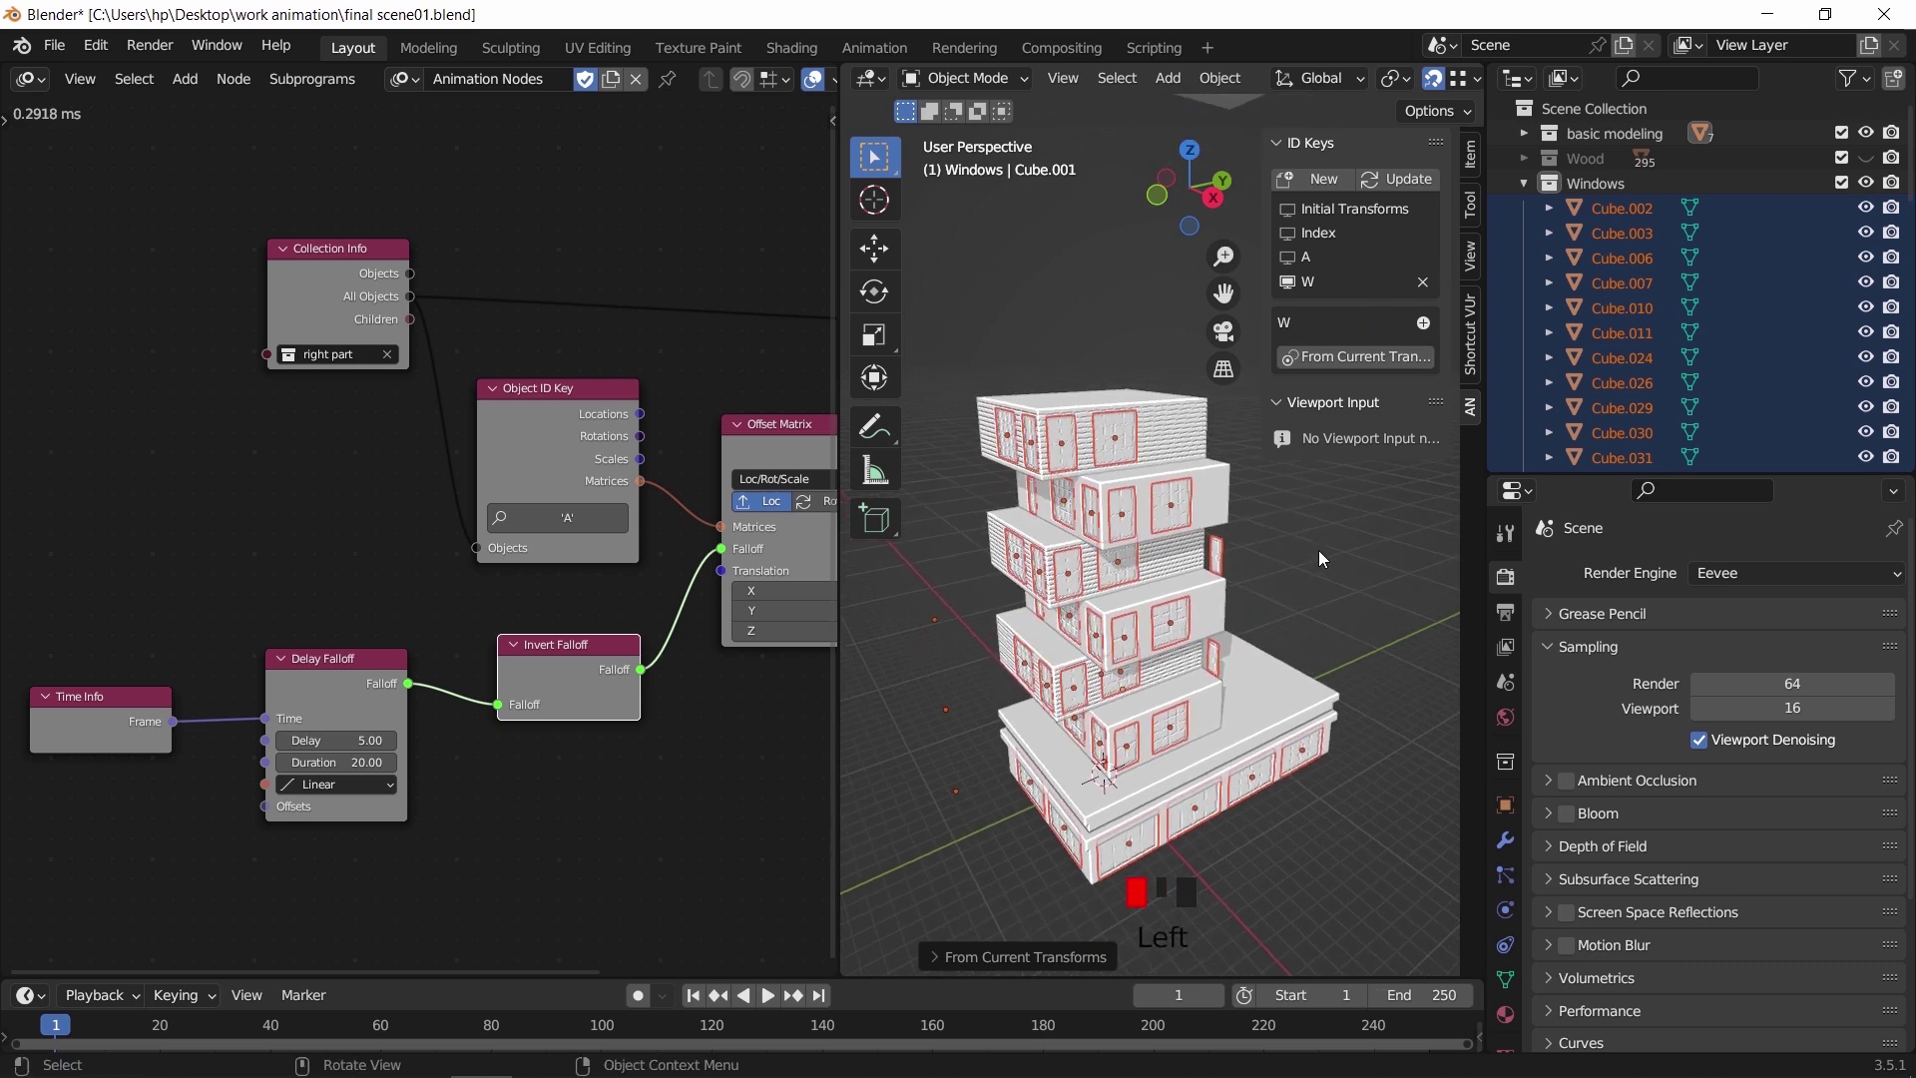
{"action": "left_click", "coordinate": [1113, 436]}
{"action": "right_click_drag", "start_coordinate": [1601, 189], "coordinate": [1509, 286]}
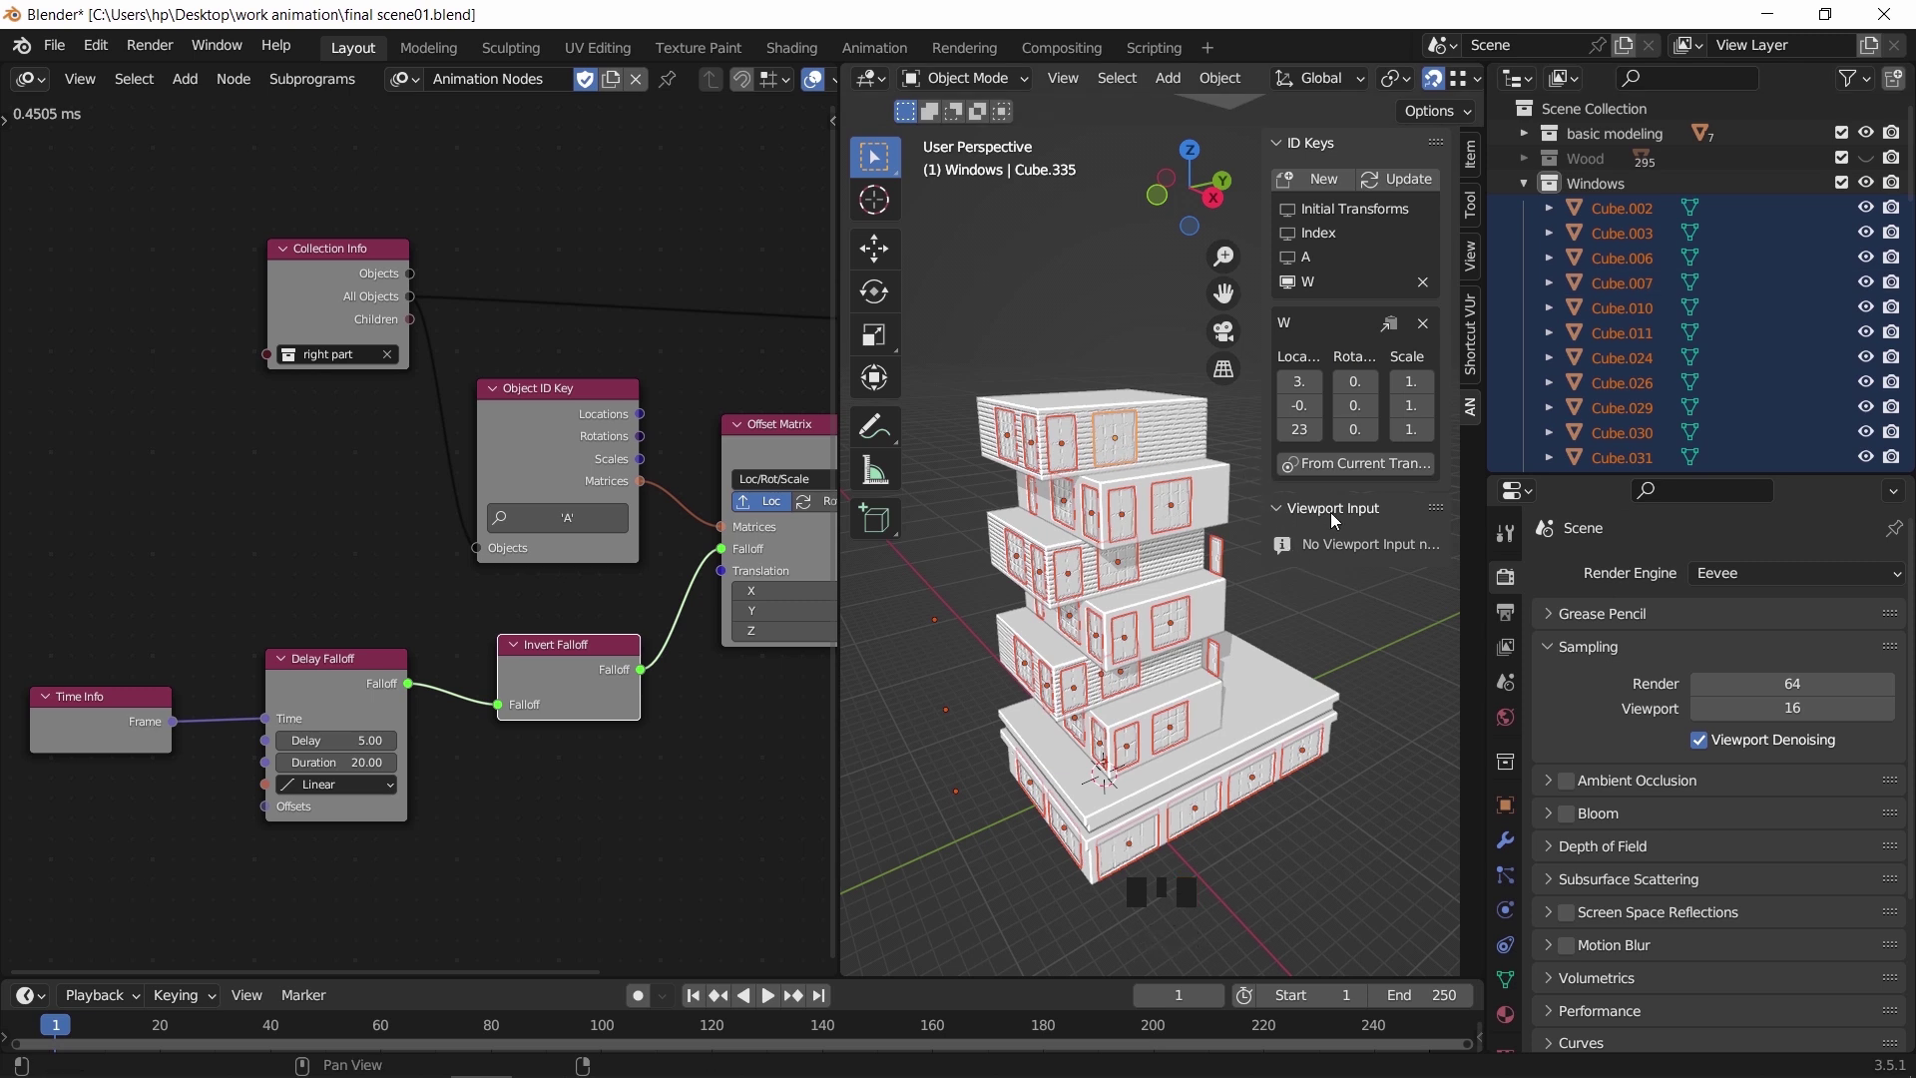
{"action": "left_click", "coordinate": [1351, 465]}
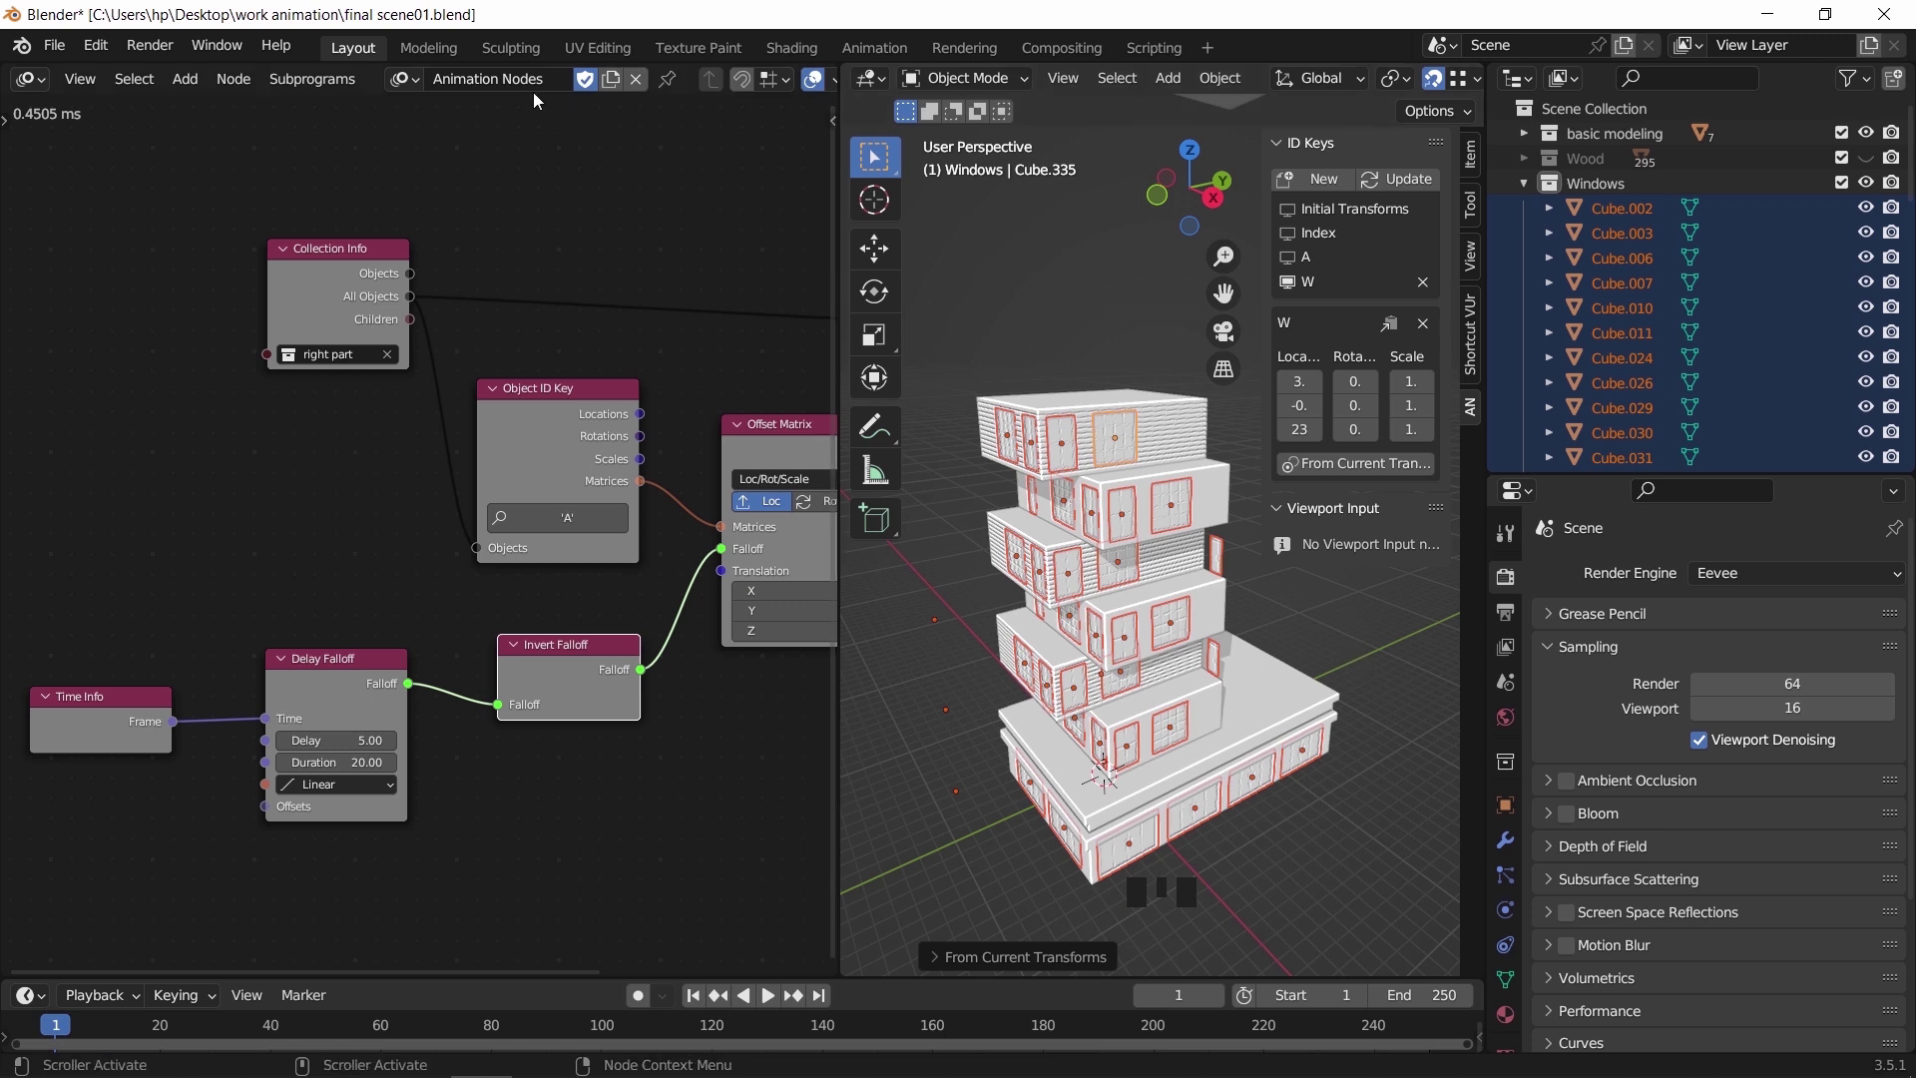
Rename the node tree to 'Right part' and add a new node tree named 'Windows'
{"action": "left_click", "coordinate": [509, 78]}
{"action": "type", "text": "Right part"}
{"action": "key", "text": "Return"}
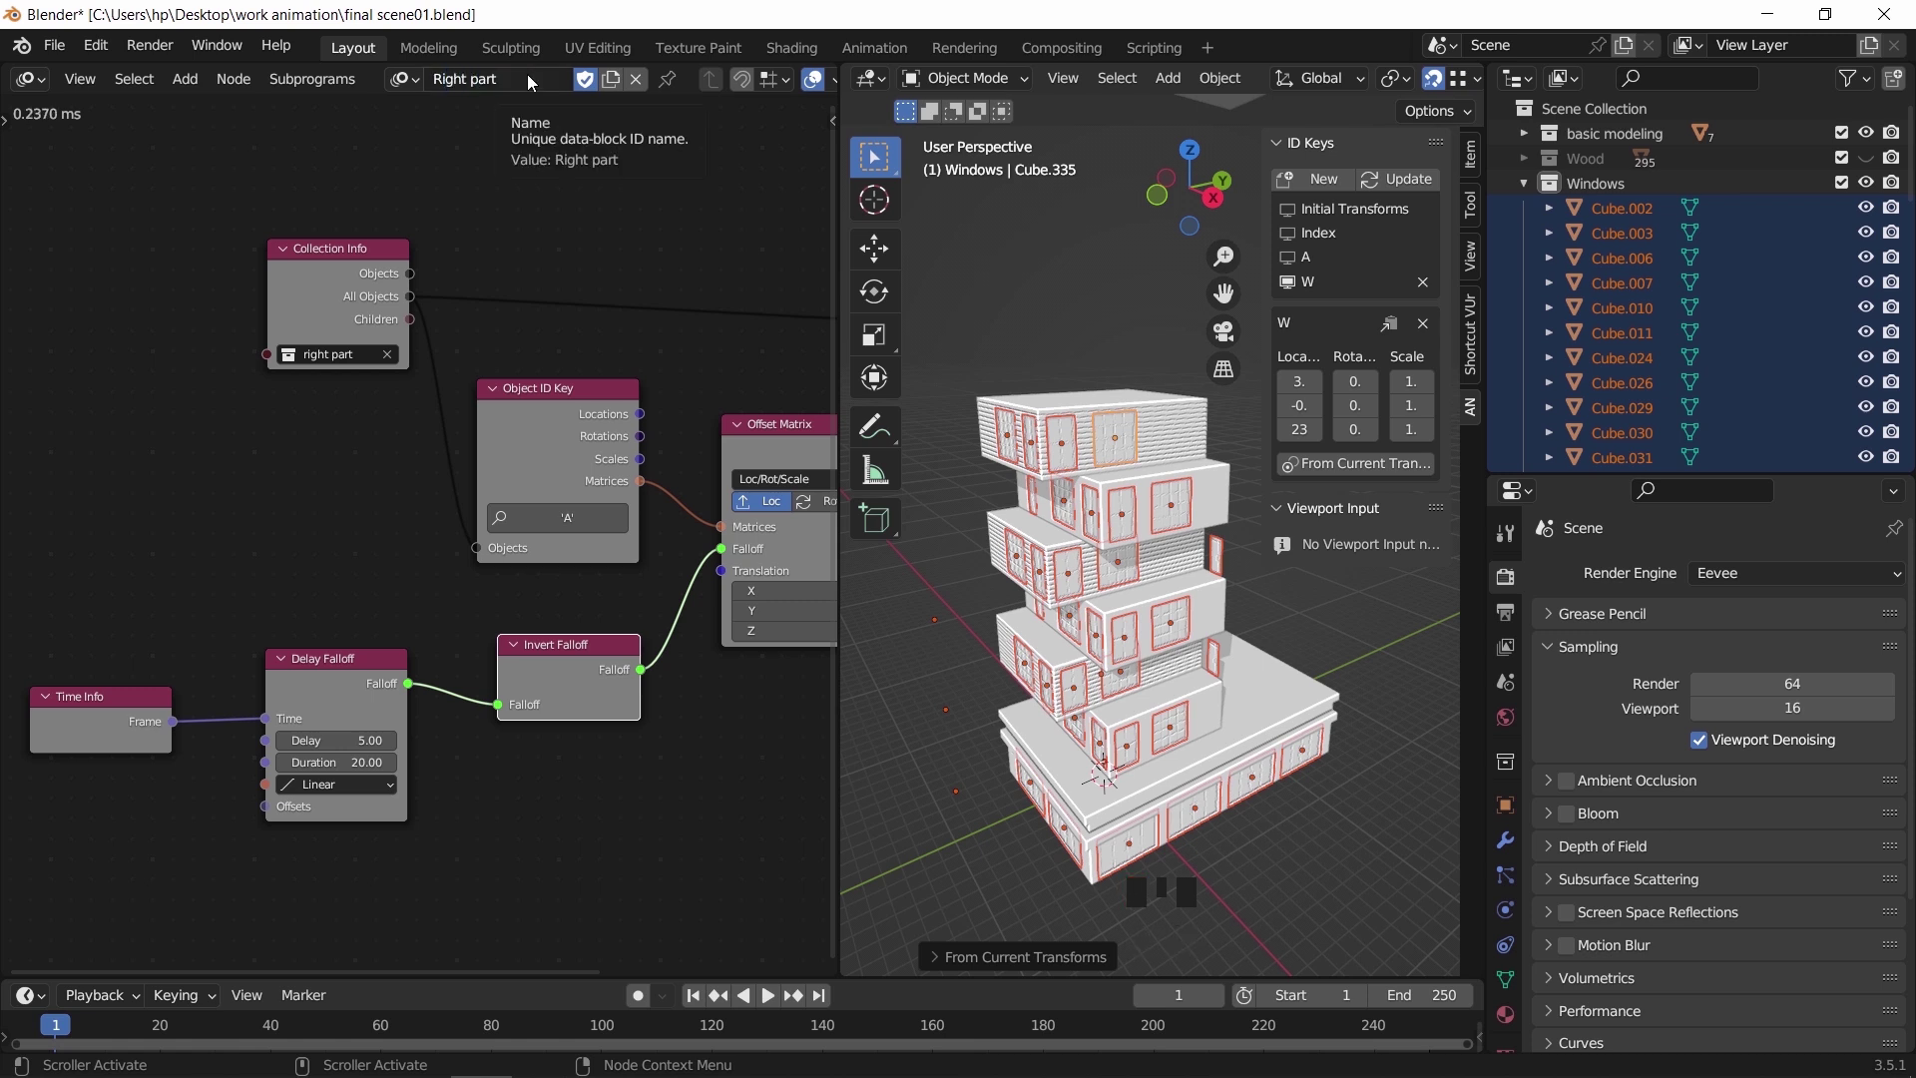
{"action": "left_click", "coordinate": [610, 79]}
{"action": "left_click", "coordinate": [540, 79]}
{"action": "type", "text": "Windows"}
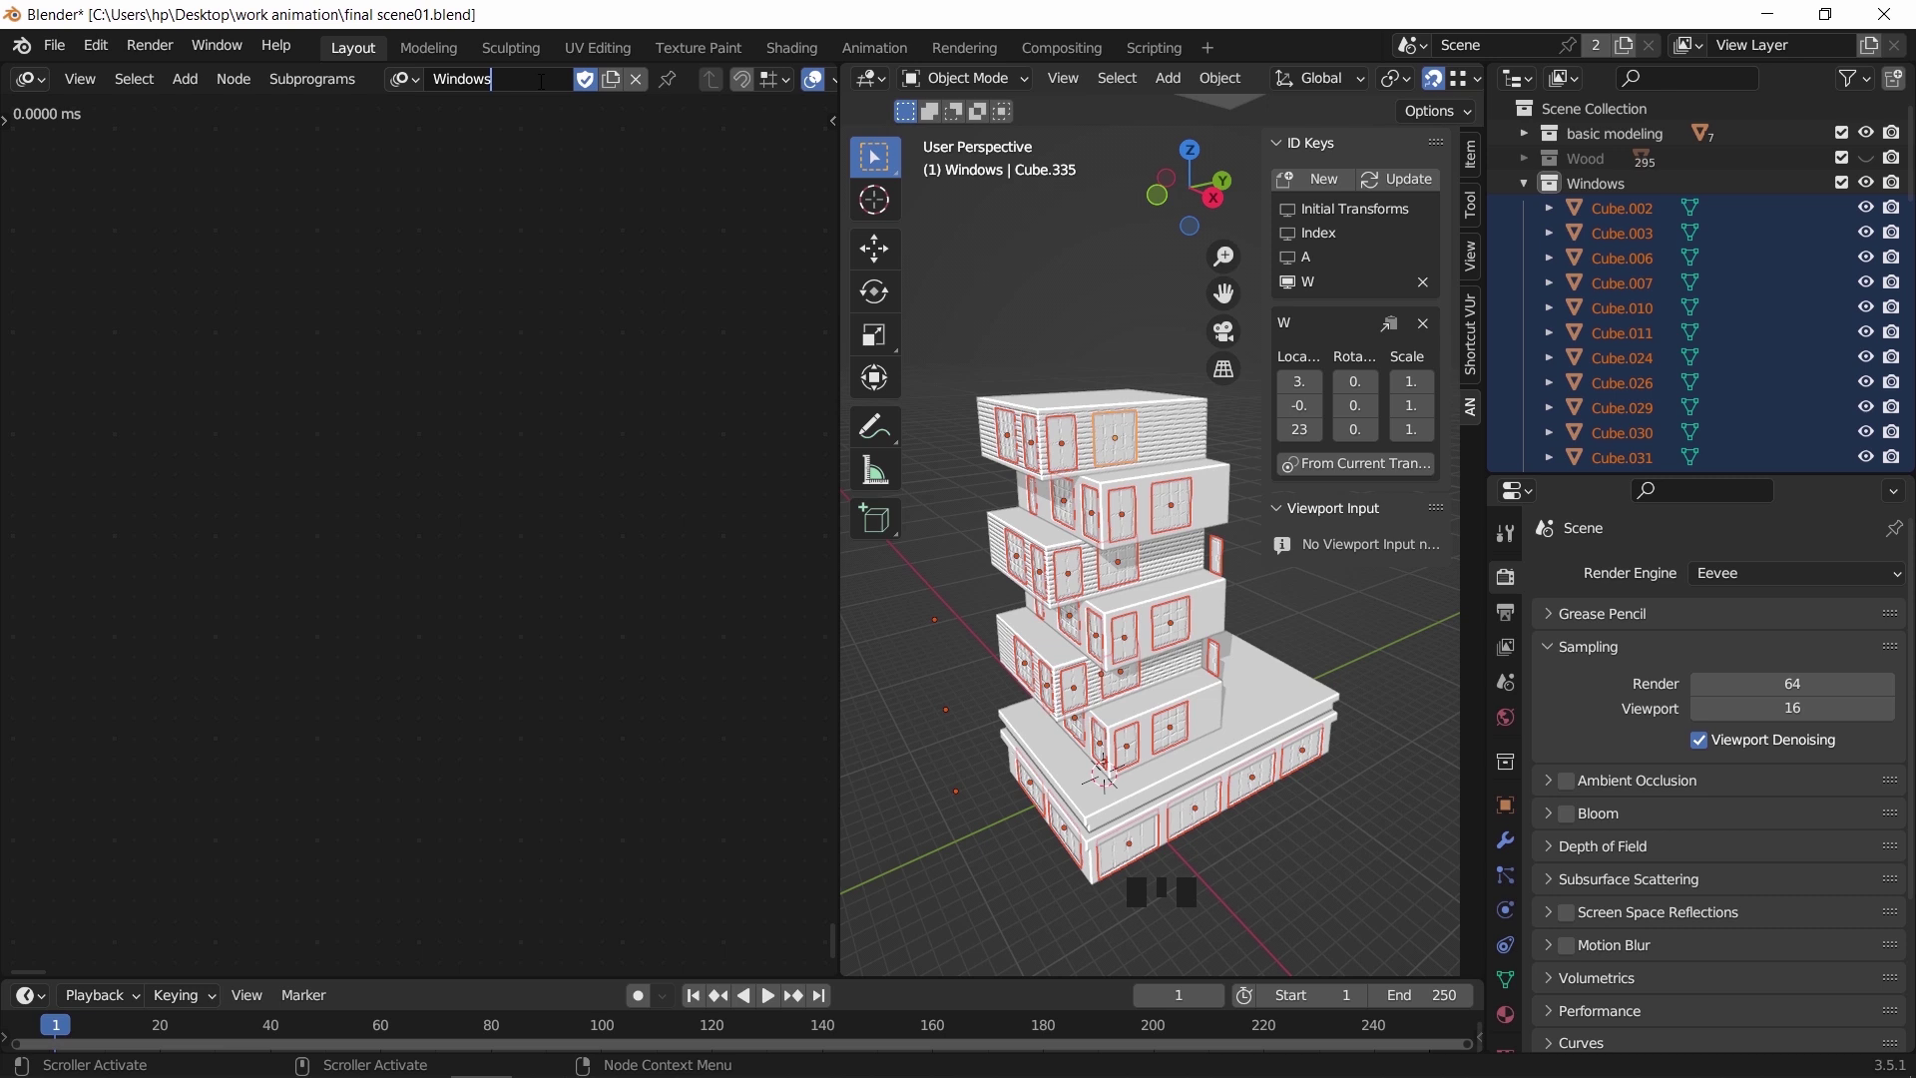
{"action": "key", "text": "Return"}
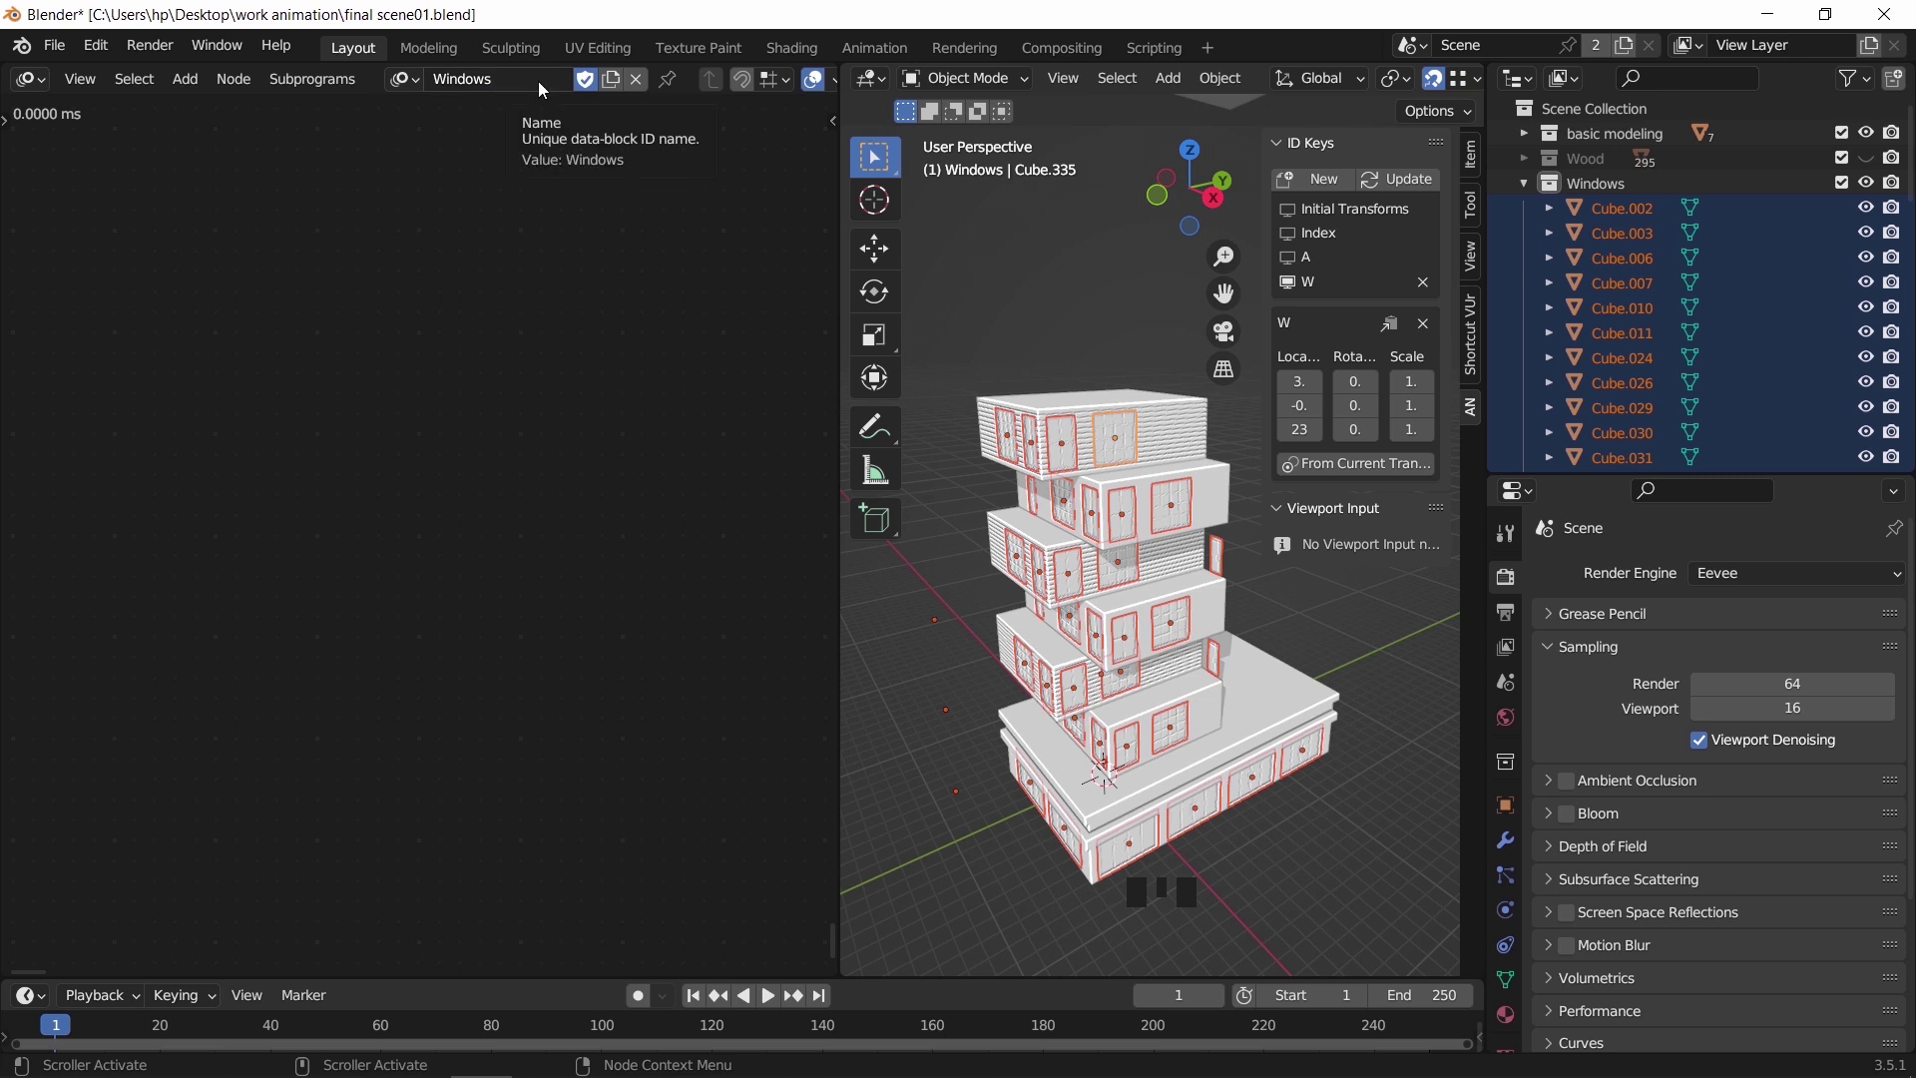
Switch back to the Right part tree, select all its nodes and copy them
{"action": "left_click", "coordinate": [404, 79]}
{"action": "left_click", "coordinate": [449, 120]}
{"action": "scroll", "coordinate": [457, 180], "scroll_direction": "down", "scroll_amount": 5}
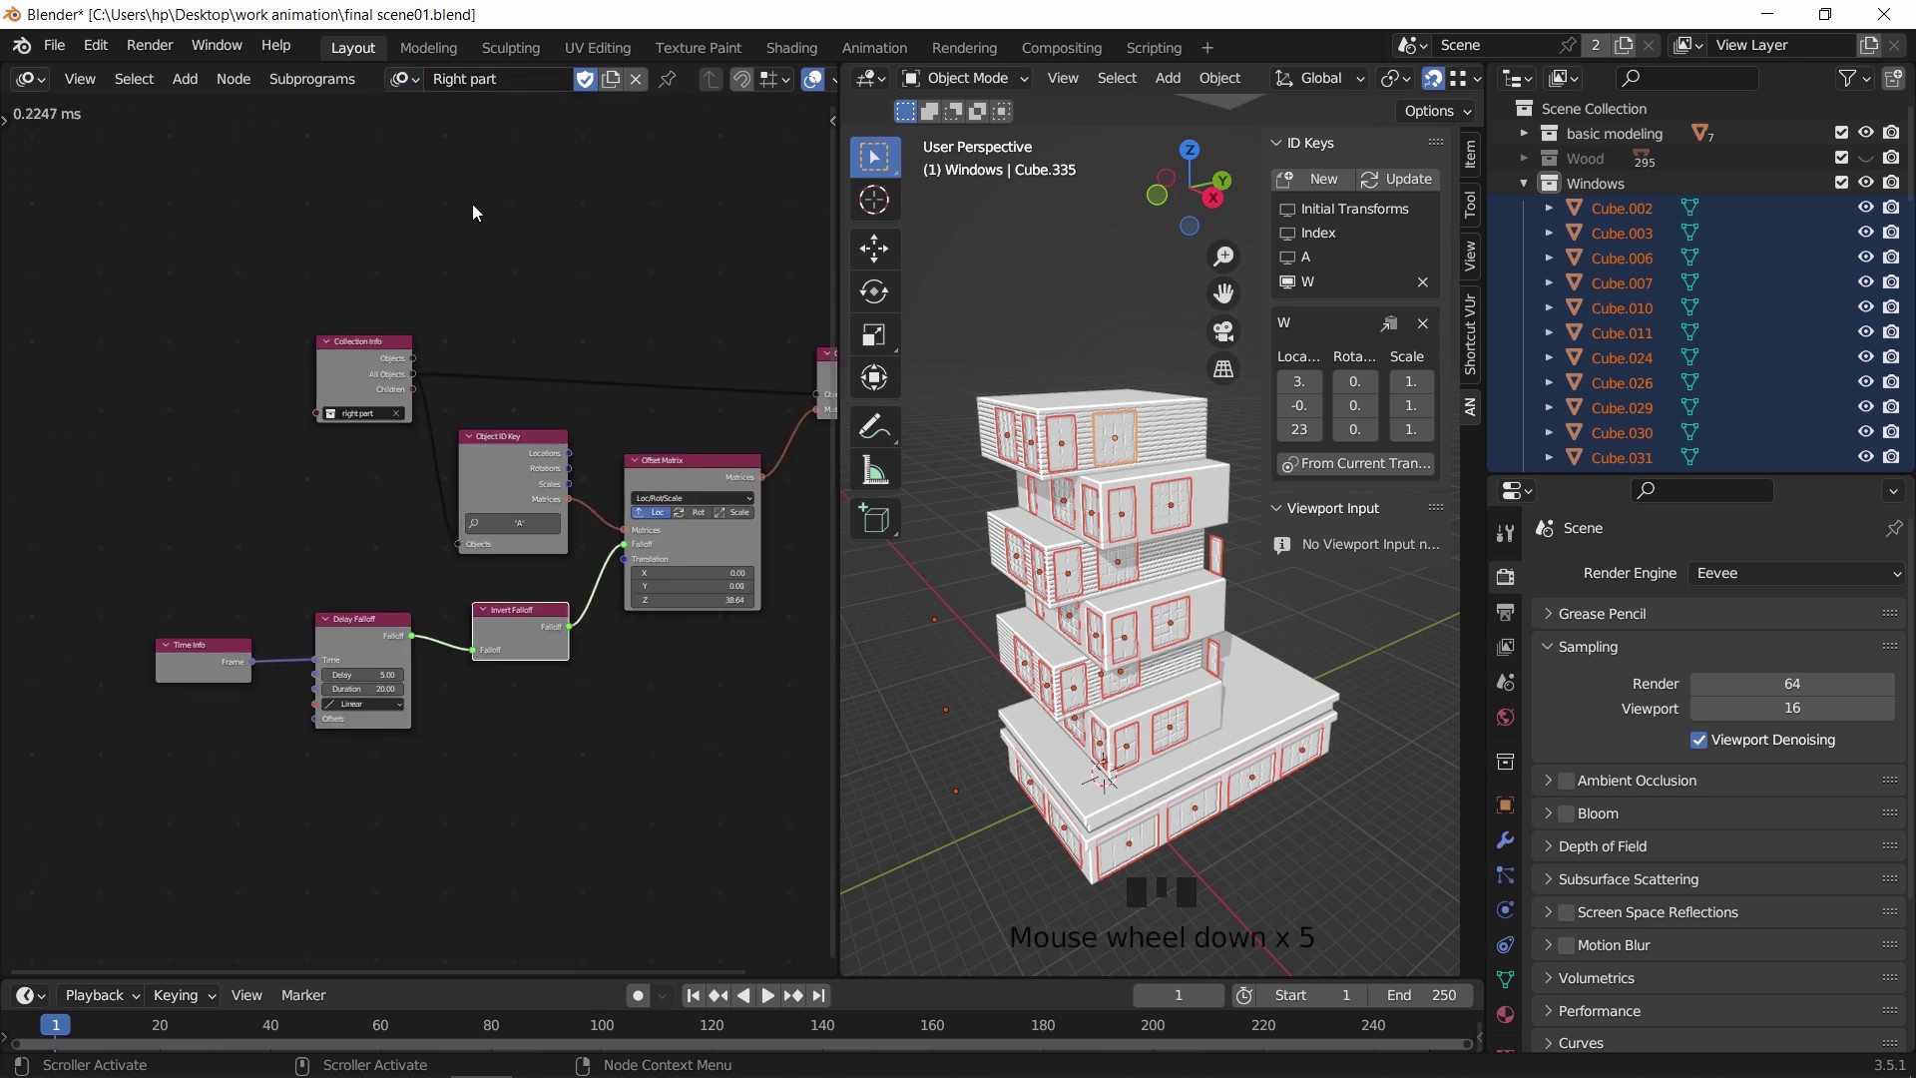
{"action": "middle_click_drag", "start_coordinate": [471, 204], "coordinate": [596, 268]}
{"action": "left_click", "coordinate": [719, 261]}
{"action": "left_click_drag", "start_coordinate": [722, 247], "coordinate": [141, 697]}
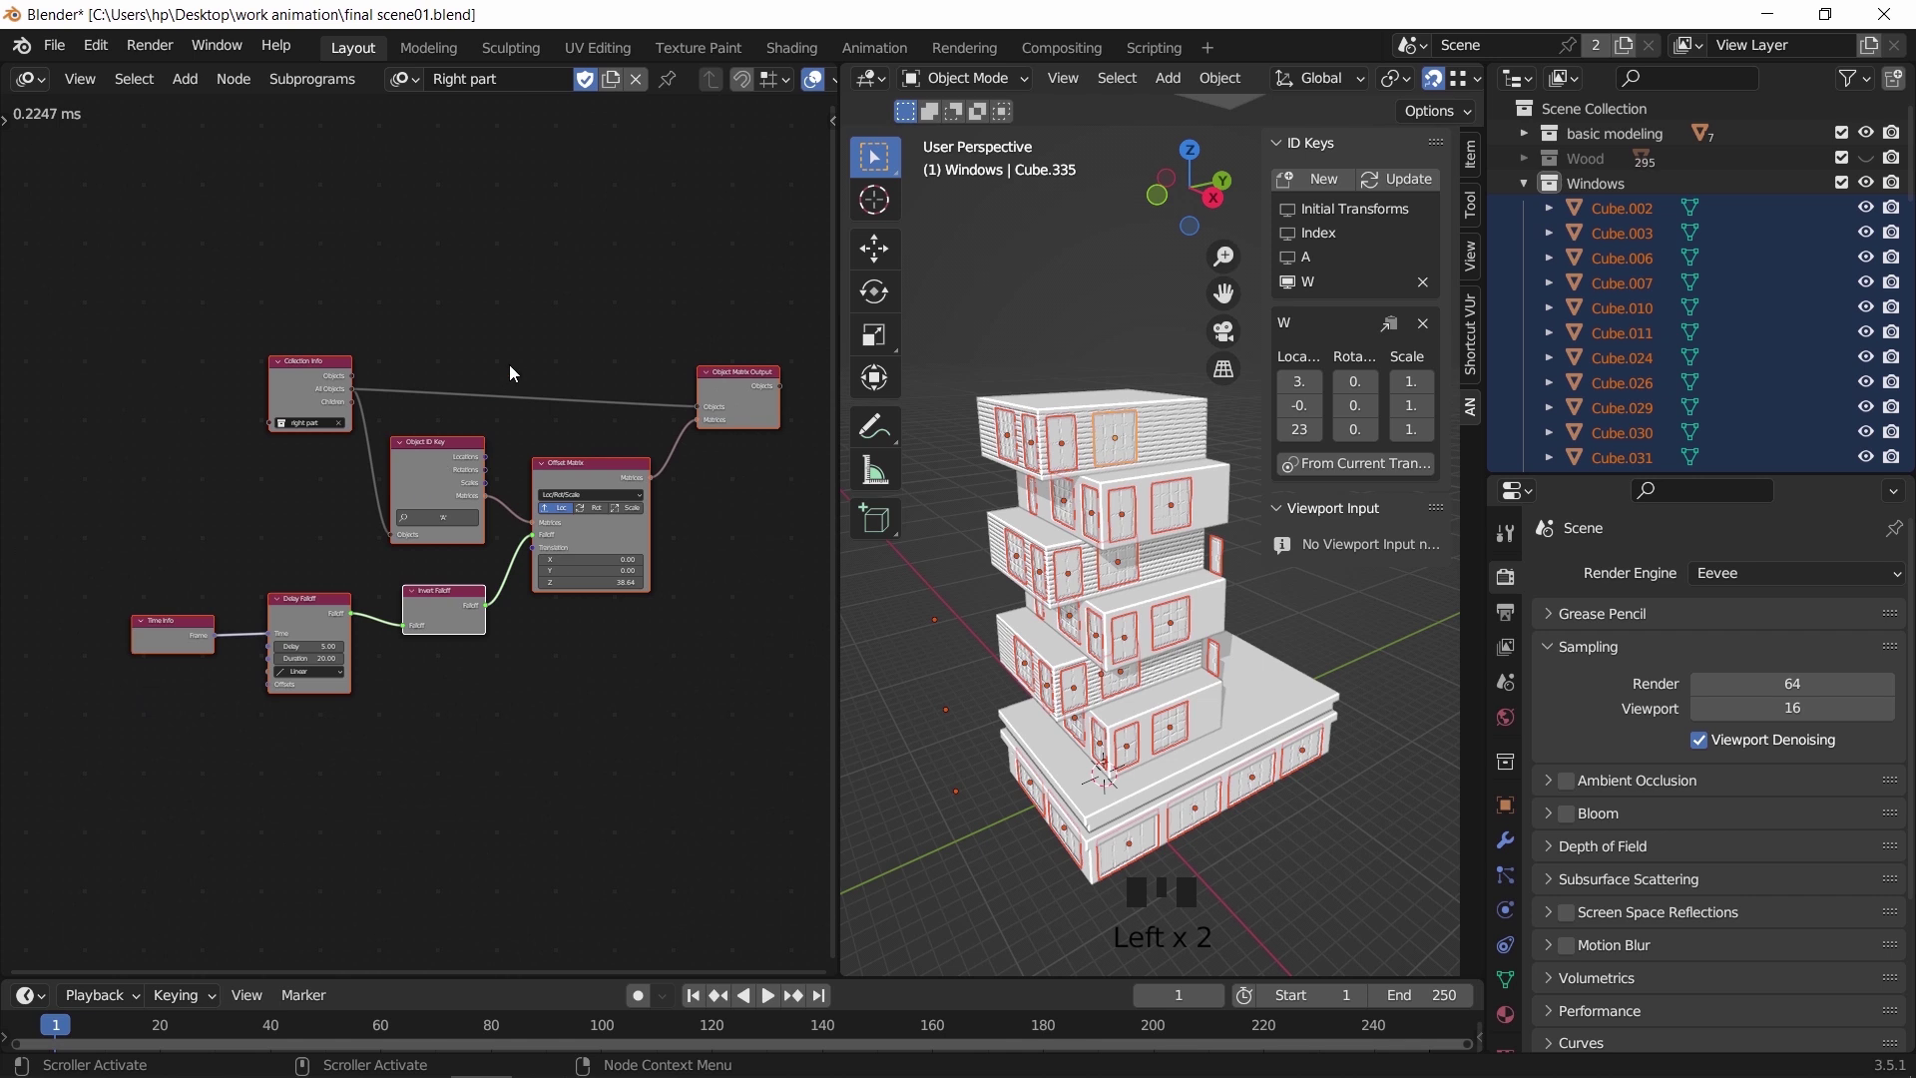
{"action": "key", "text": "ctrl+c"}
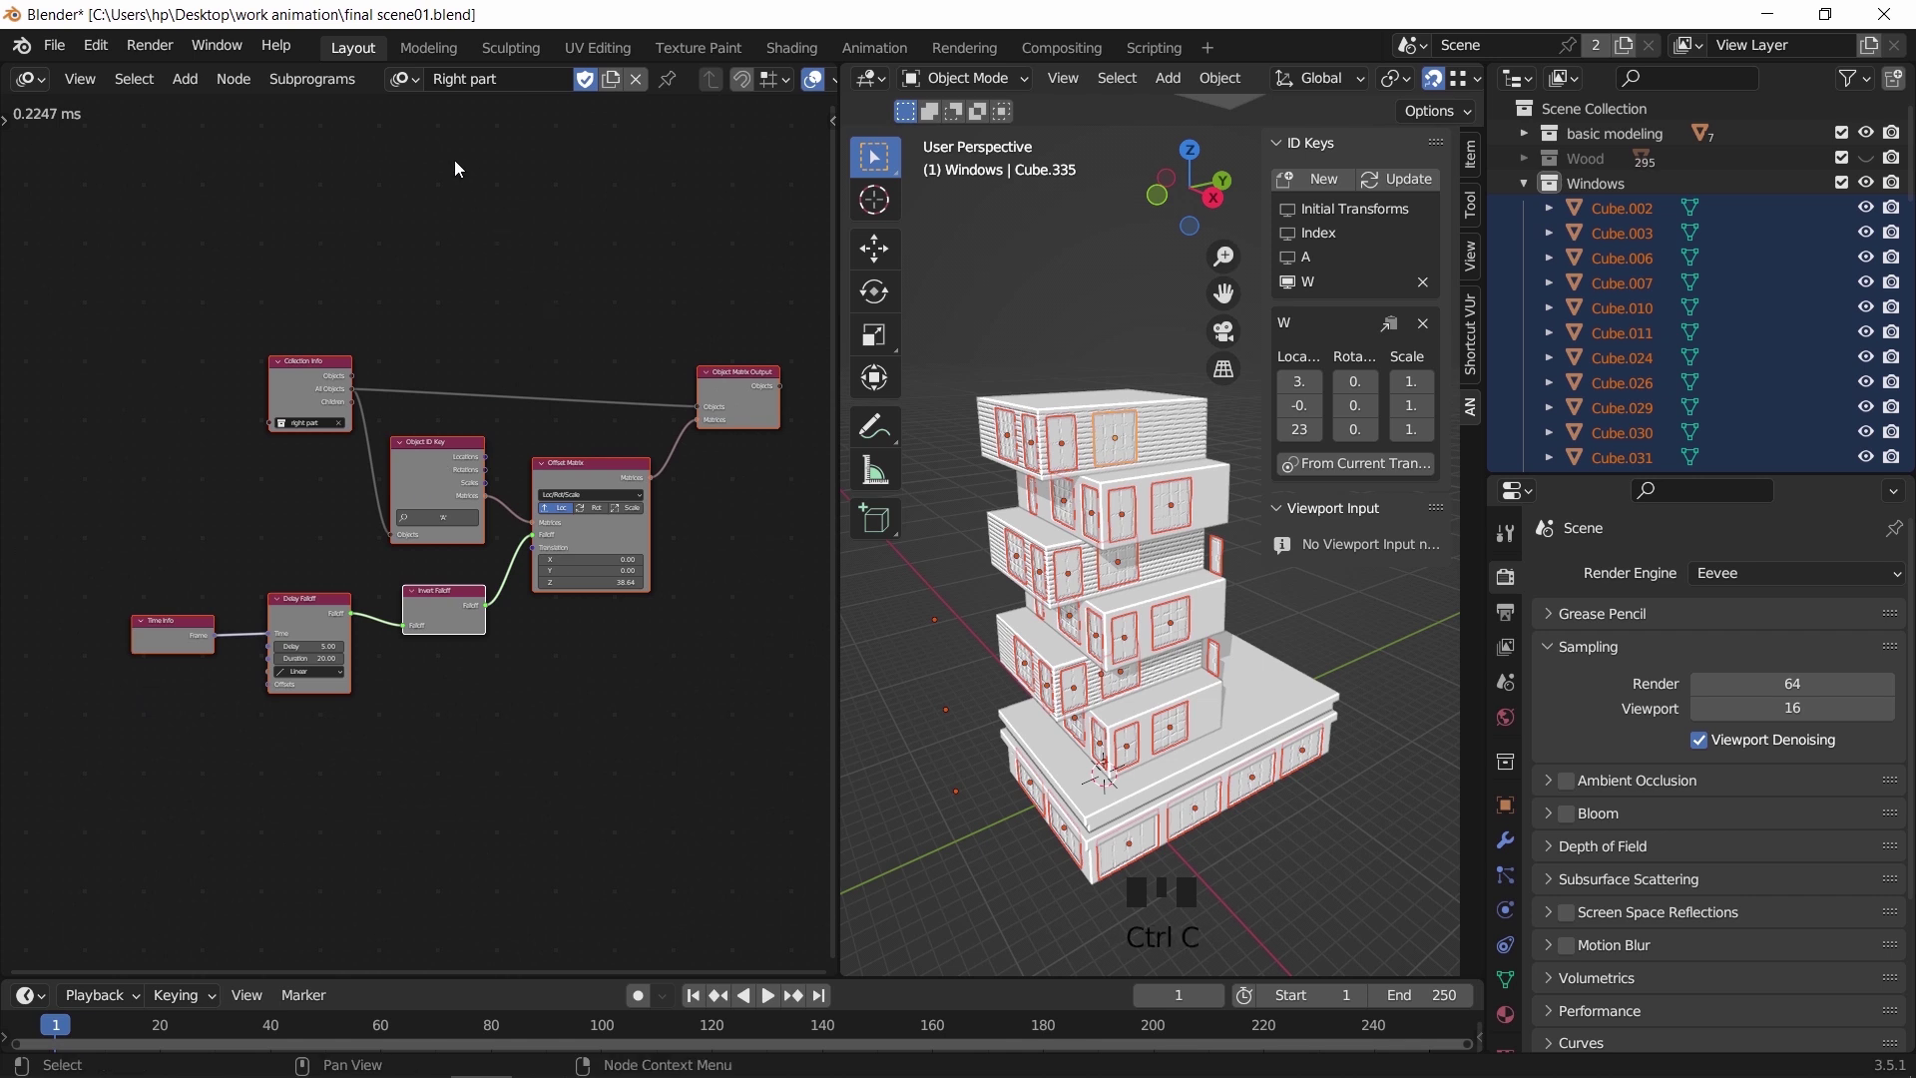
{"action": "left_click", "coordinate": [404, 79]}
Switch to the Windows node tree and paste the copied nodes
{"action": "left_click", "coordinate": [449, 141]}
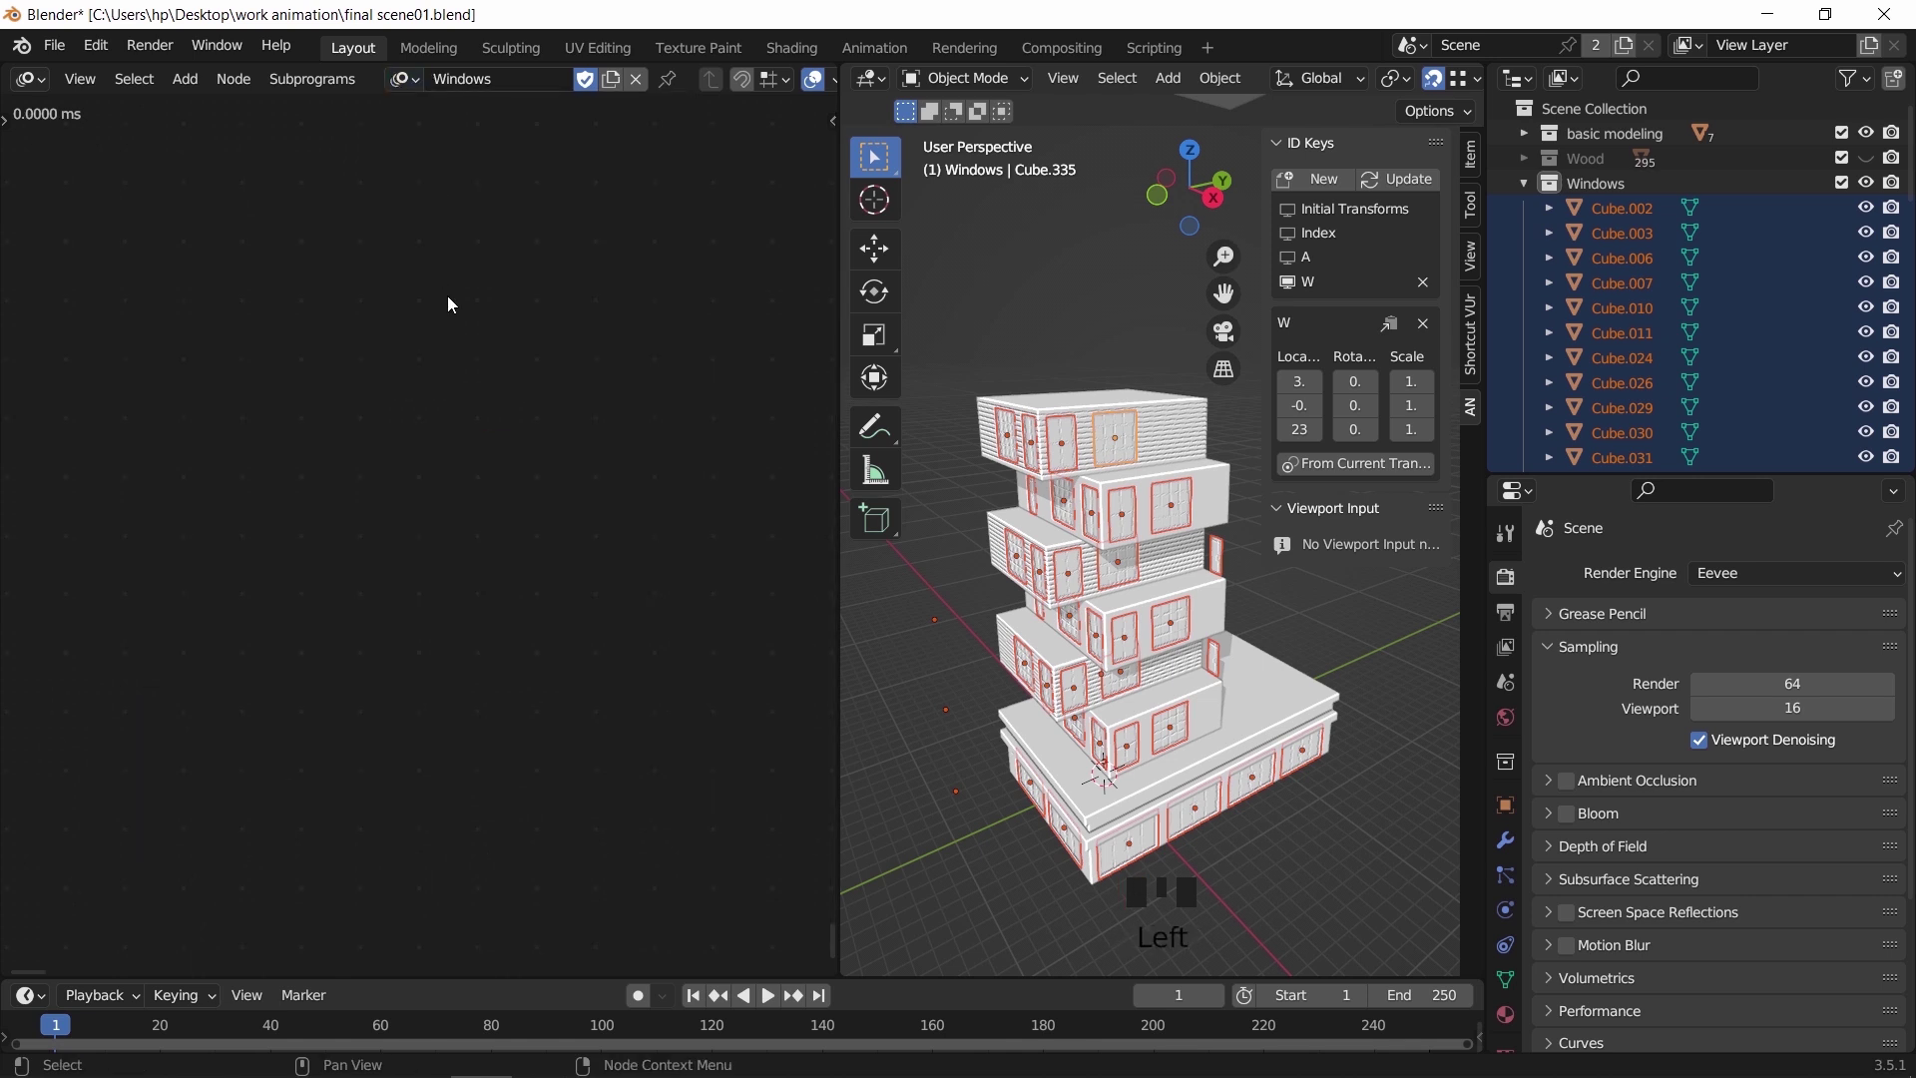
{"action": "key", "text": "ctrl+v"}
{"action": "scroll", "coordinate": [578, 578], "scroll_direction": "up", "scroll_amount": 5}
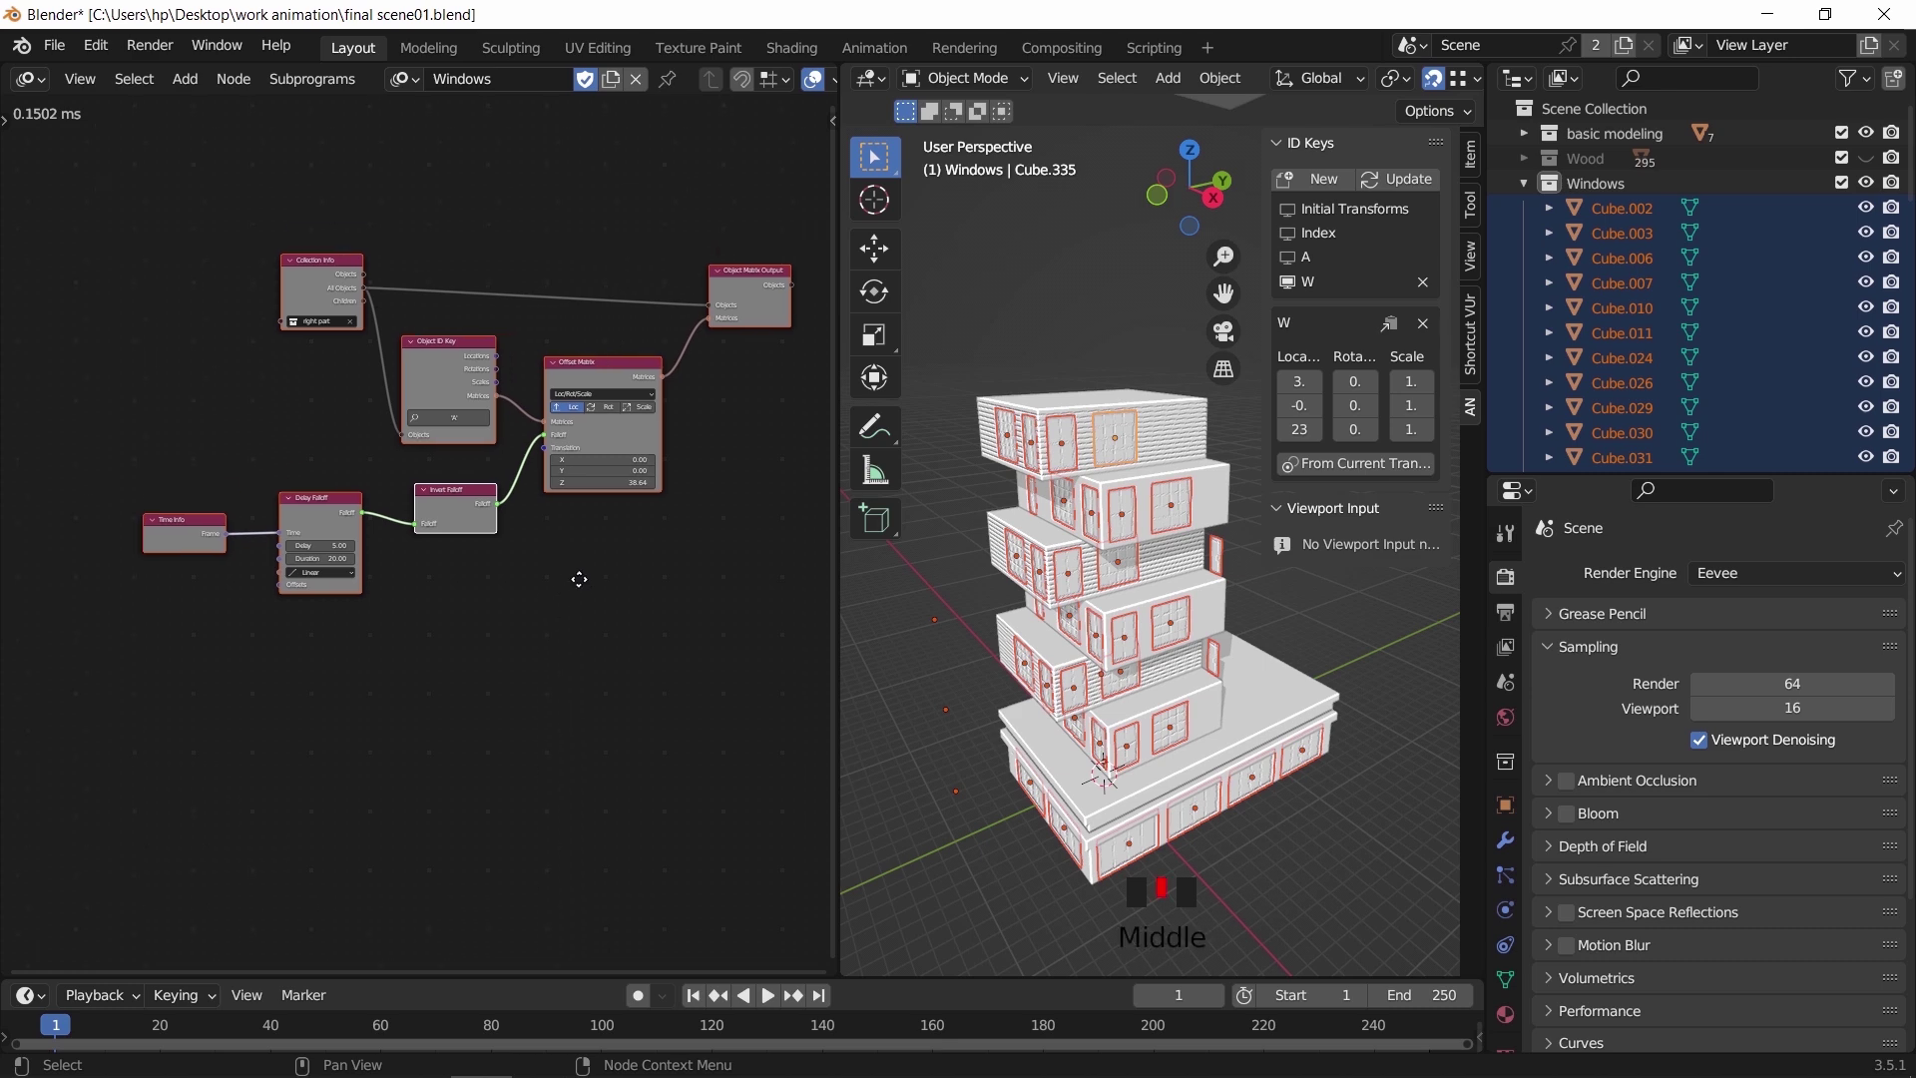
{"action": "left_click", "coordinate": [629, 586]}
{"action": "middle_click_drag", "start_coordinate": [695, 419], "coordinate": [723, 454]}
{"action": "scroll", "coordinate": [584, 568], "scroll_direction": "up", "scroll_amount": 3}
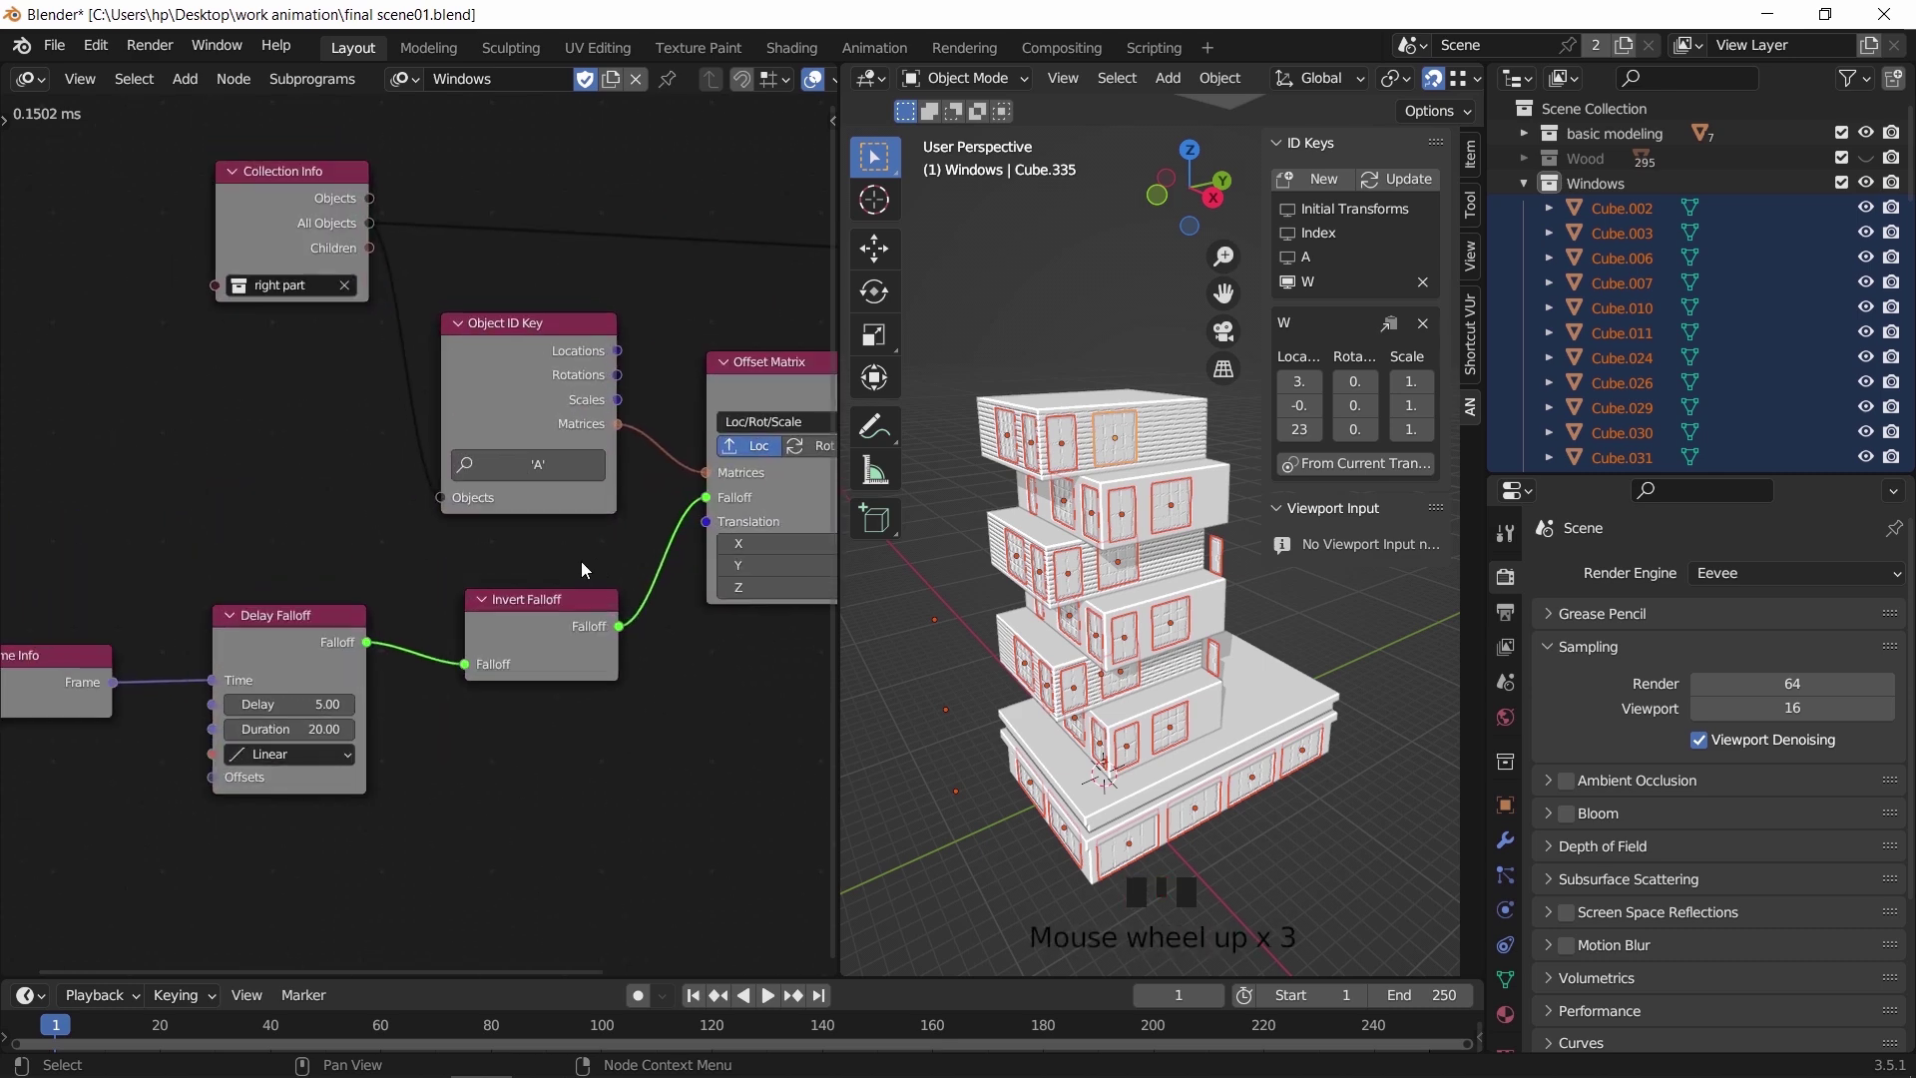
Point Collection Info at the Windows collection and Object ID Key at W, then play
{"action": "left_click", "coordinate": [347, 288]}
{"action": "left_click", "coordinate": [333, 284]}
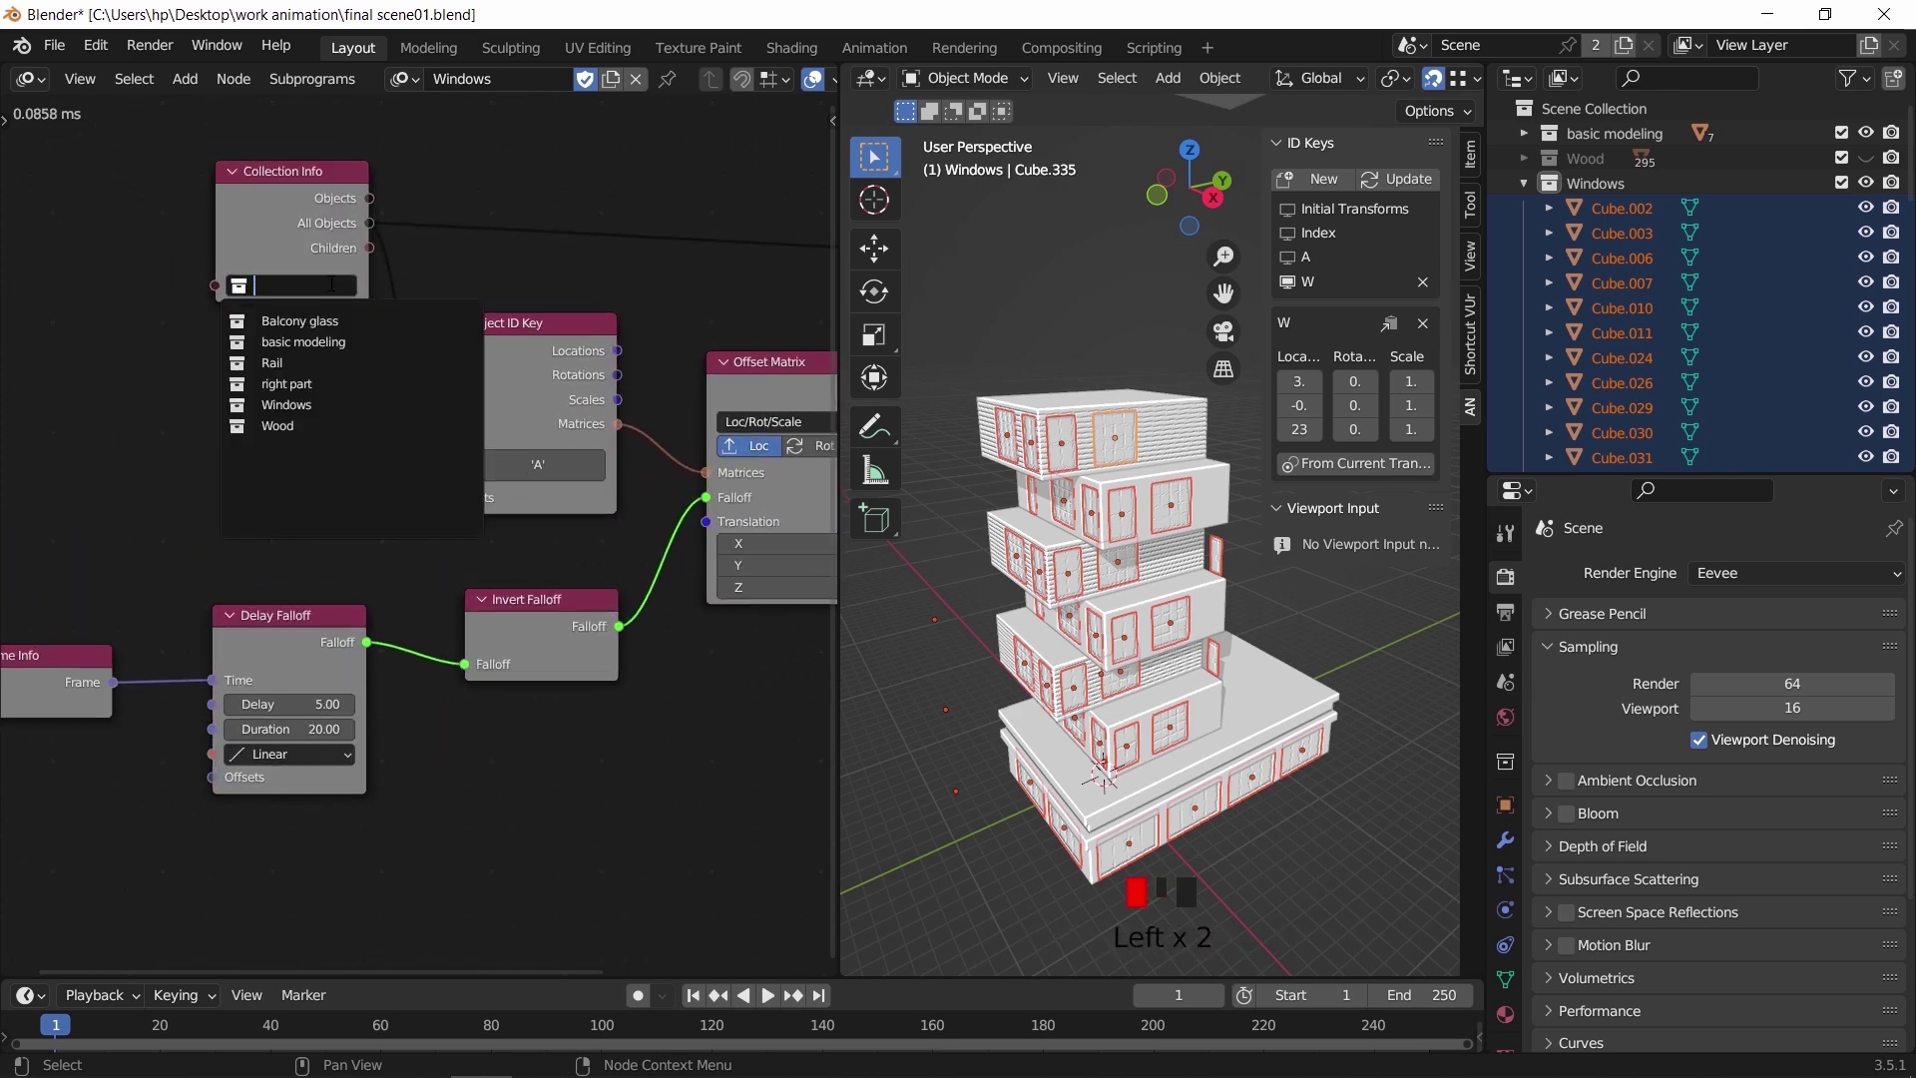
{"action": "left_click", "coordinate": [329, 404]}
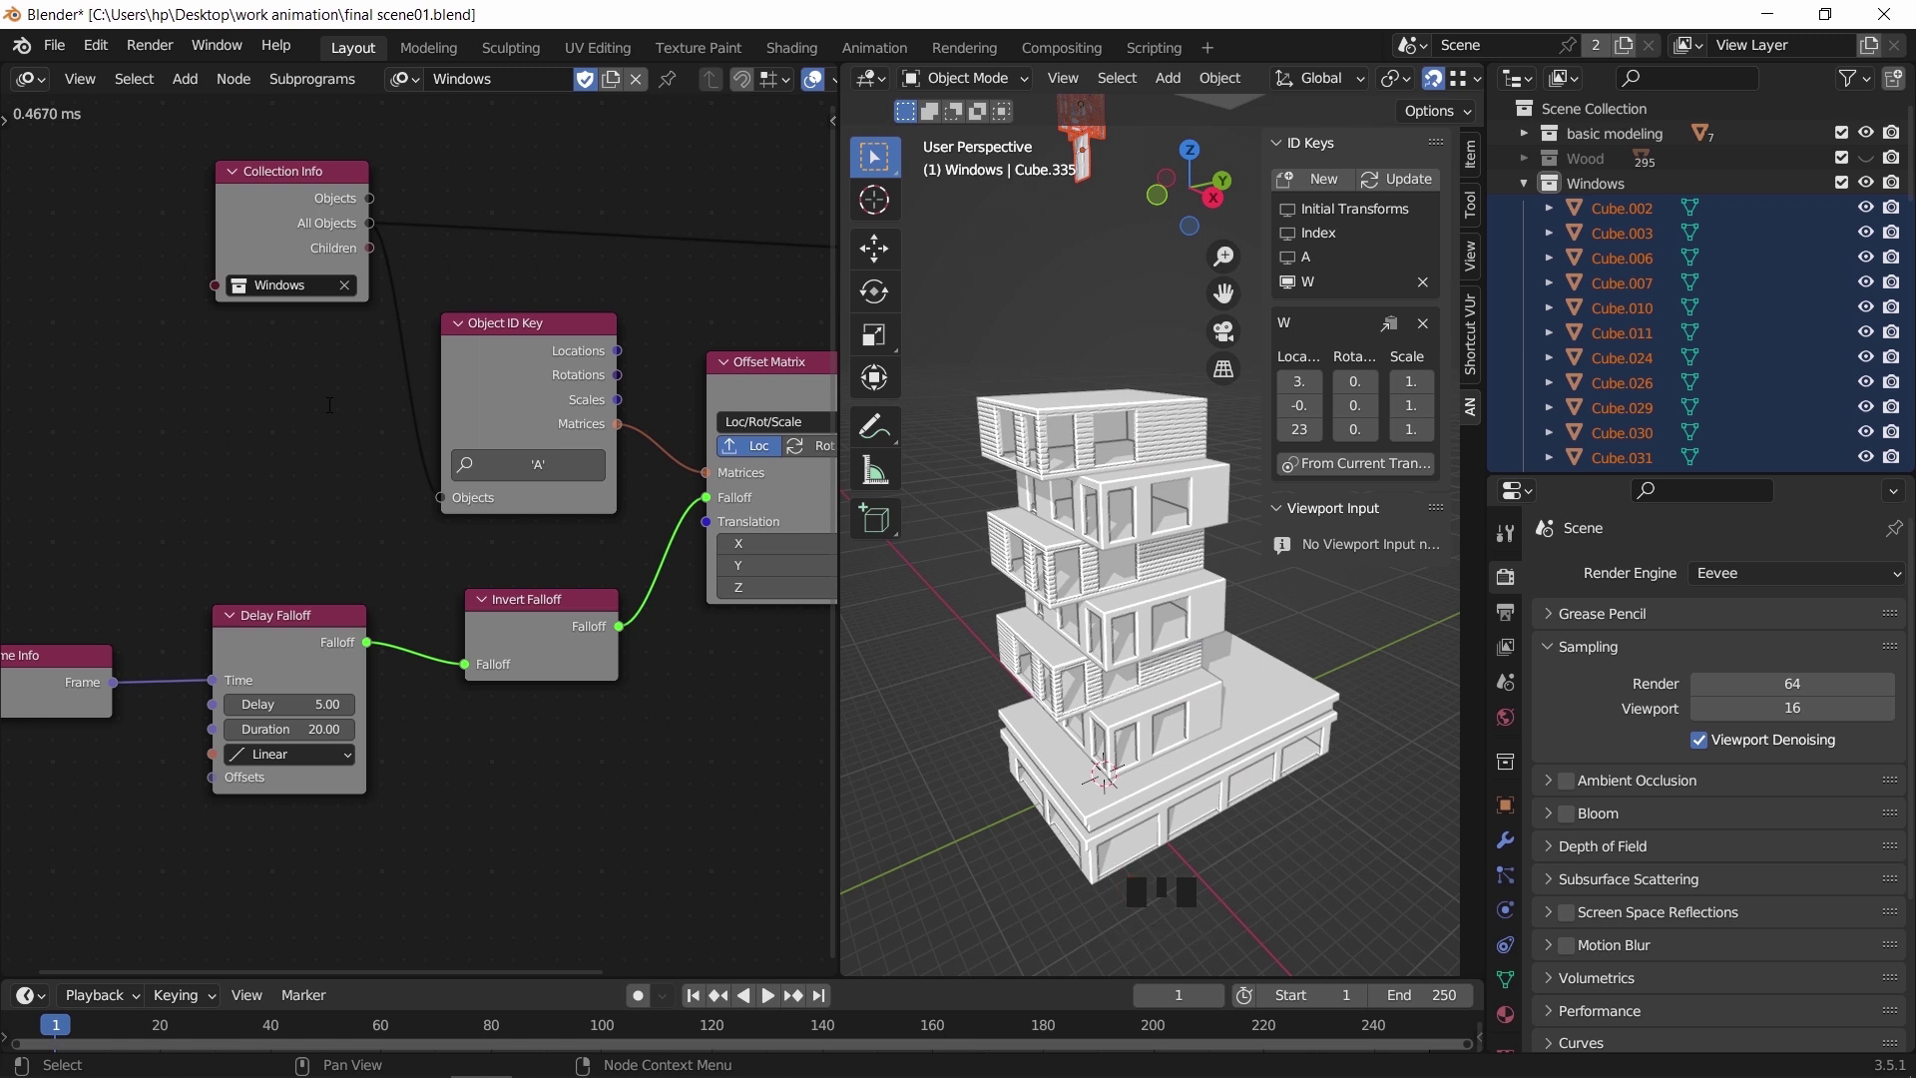
{"action": "left_click", "coordinate": [536, 468]}
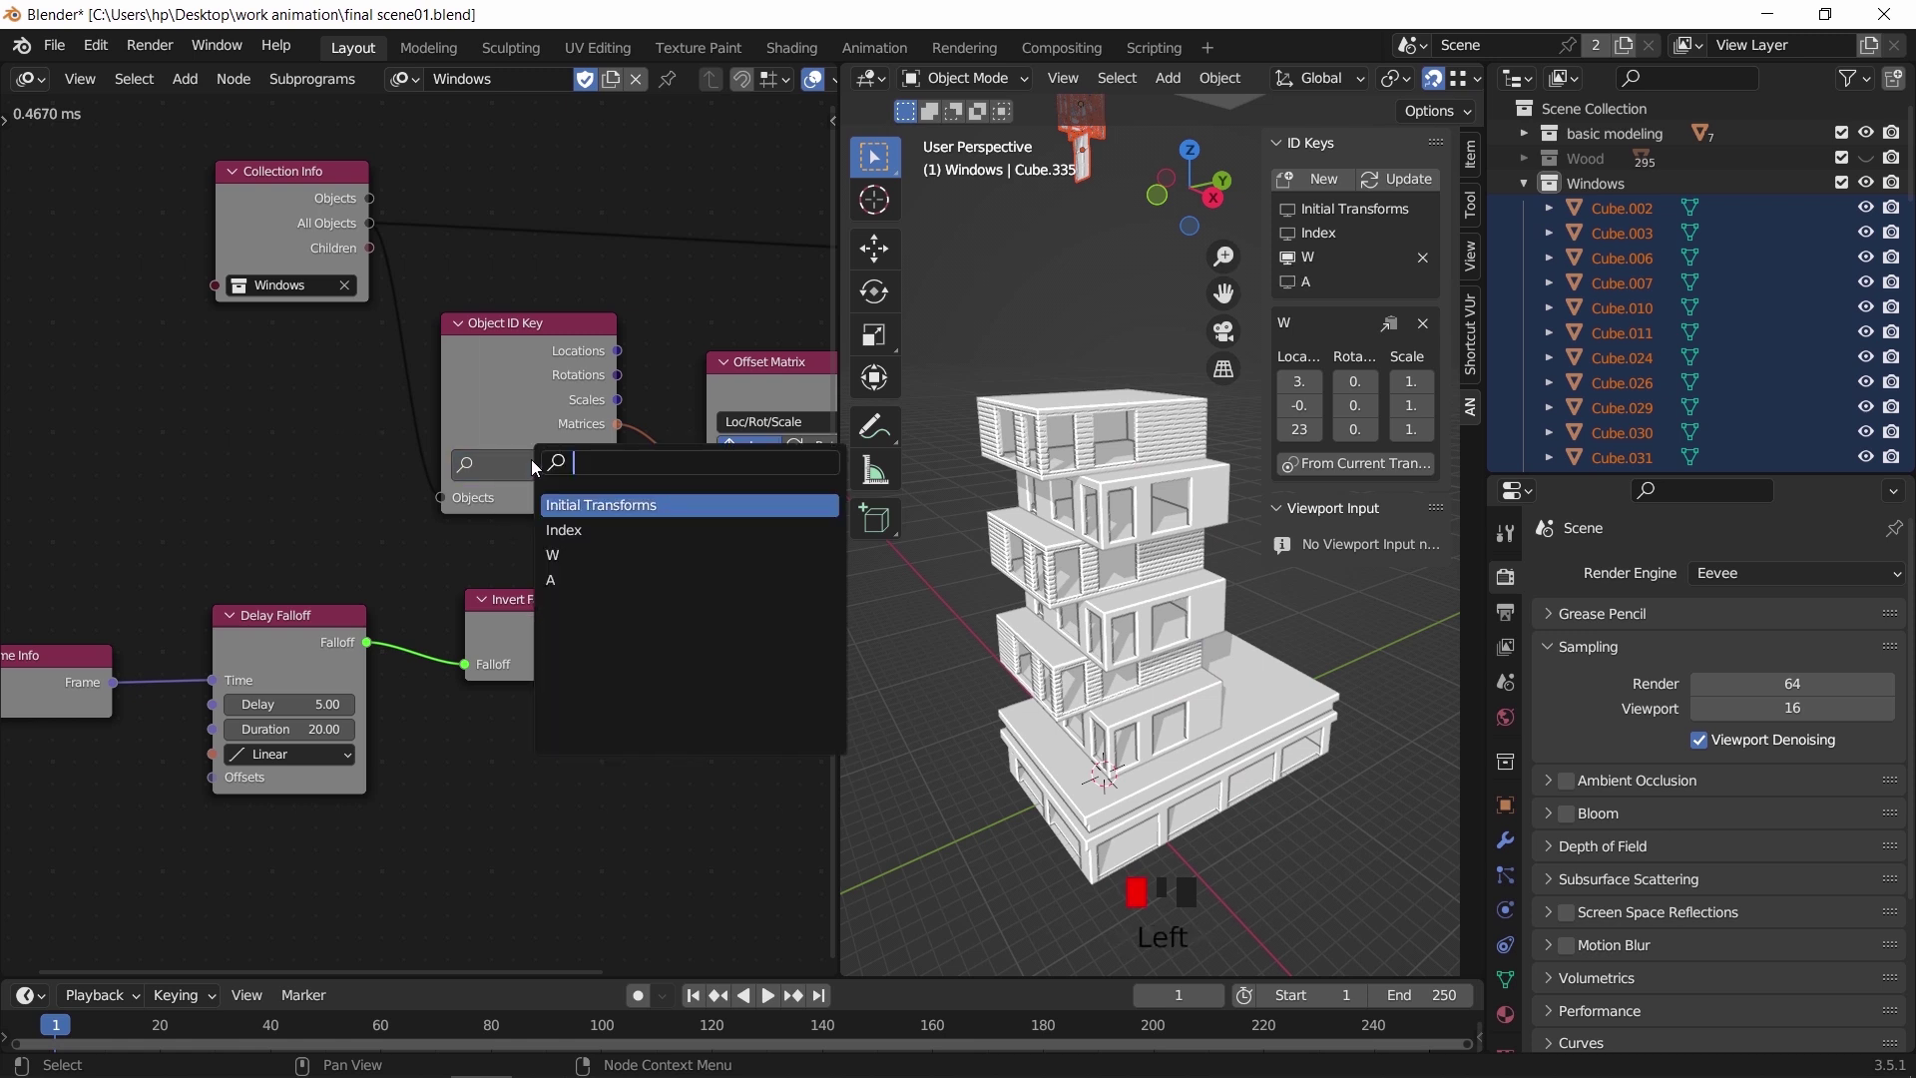
{"action": "left_click", "coordinate": [579, 555]}
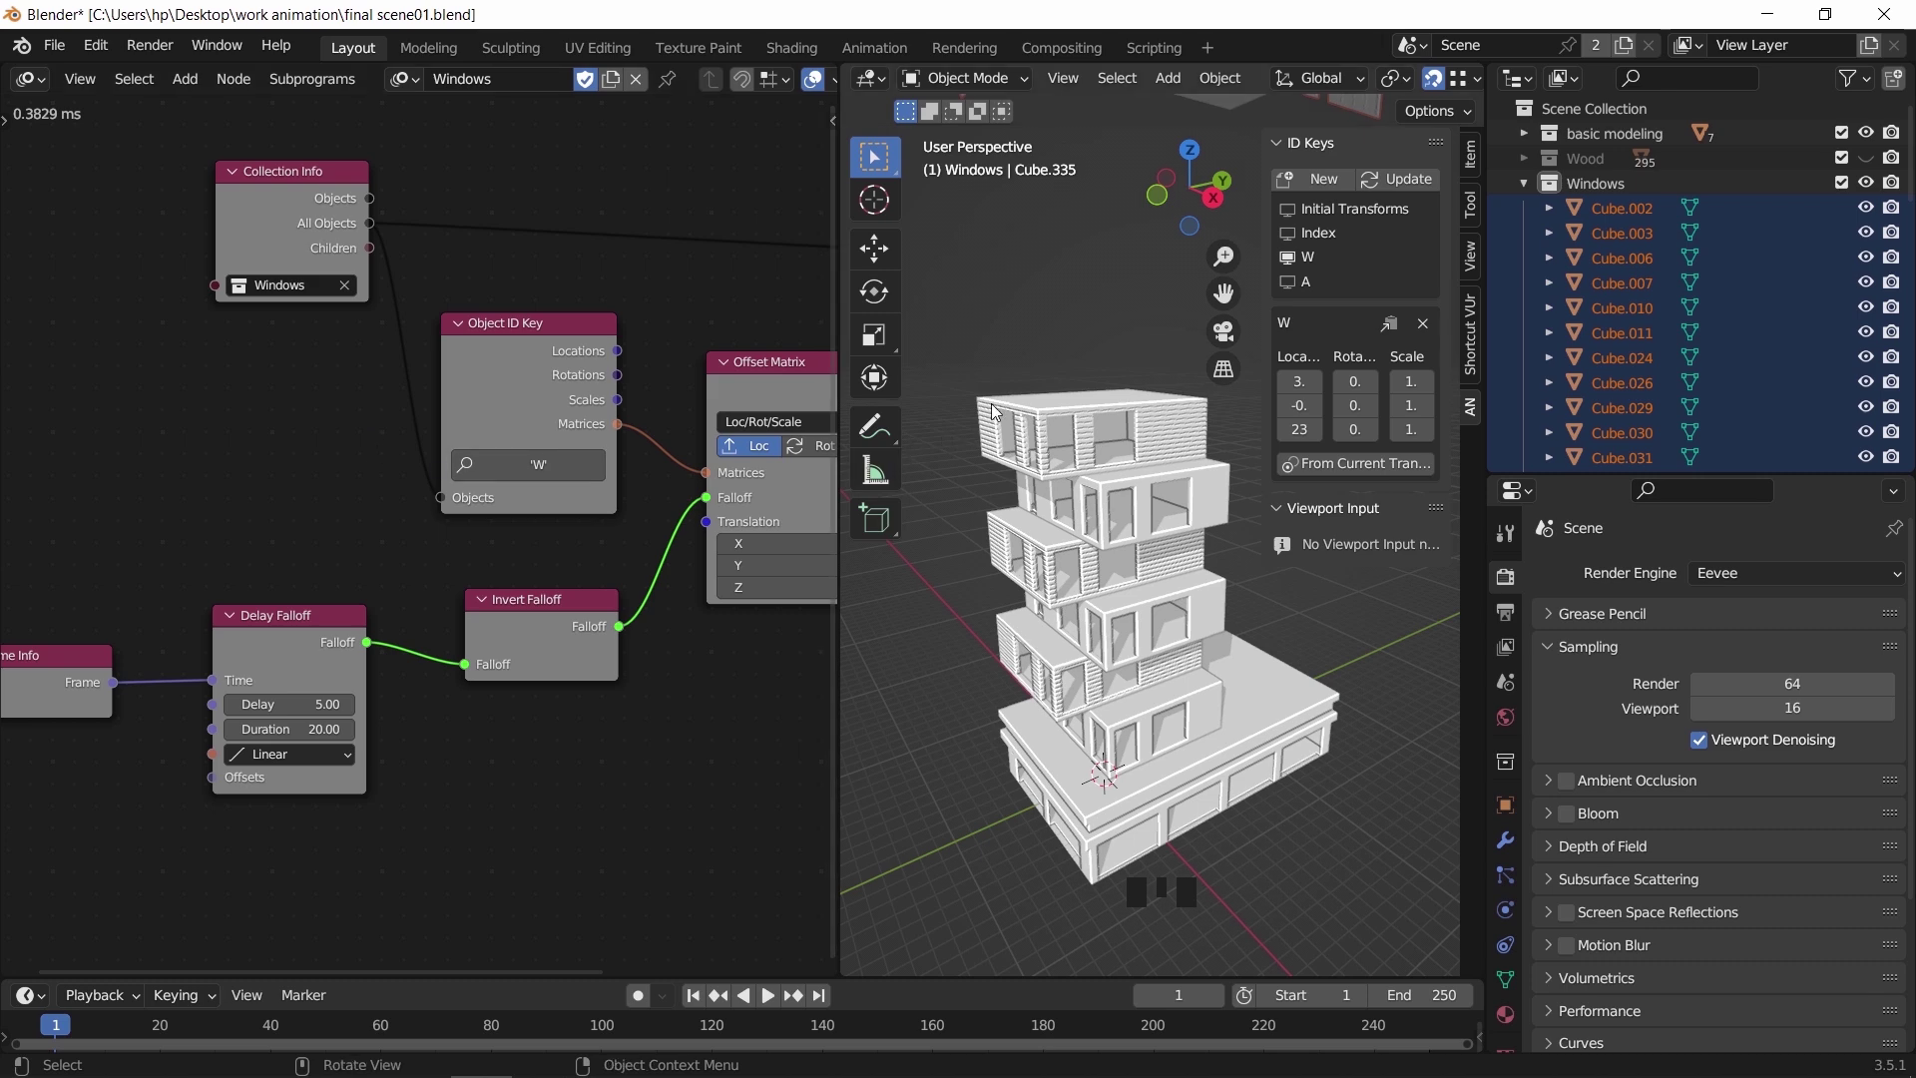
{"action": "scroll", "coordinate": [1047, 346], "scroll_direction": "down", "scroll_amount": 4}
{"action": "scroll", "coordinate": [655, 527], "scroll_direction": "up", "scroll_amount": 1}
{"action": "key", "text": "space"}
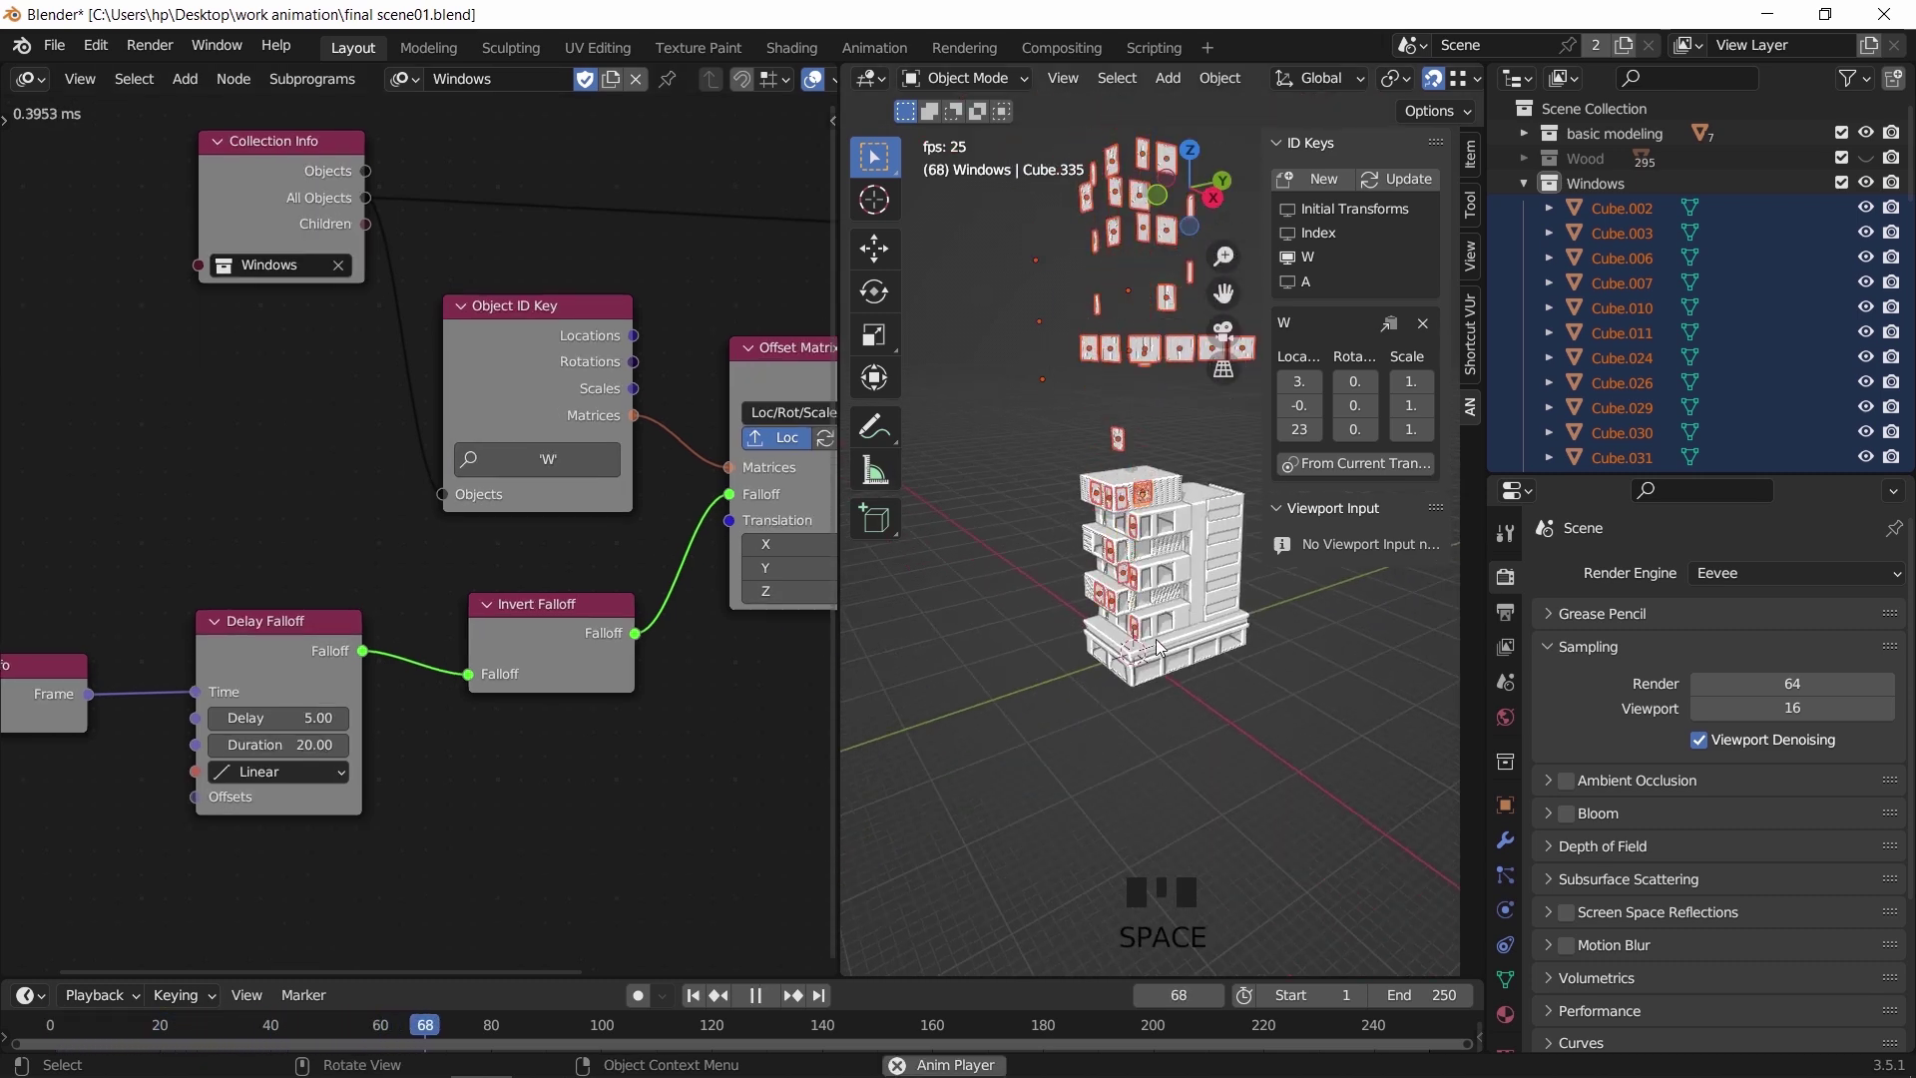
Stop playback at frame 1 and shift the Offset Matrix translation to X 14.91, Y -11.61
{"action": "key", "text": "space"}
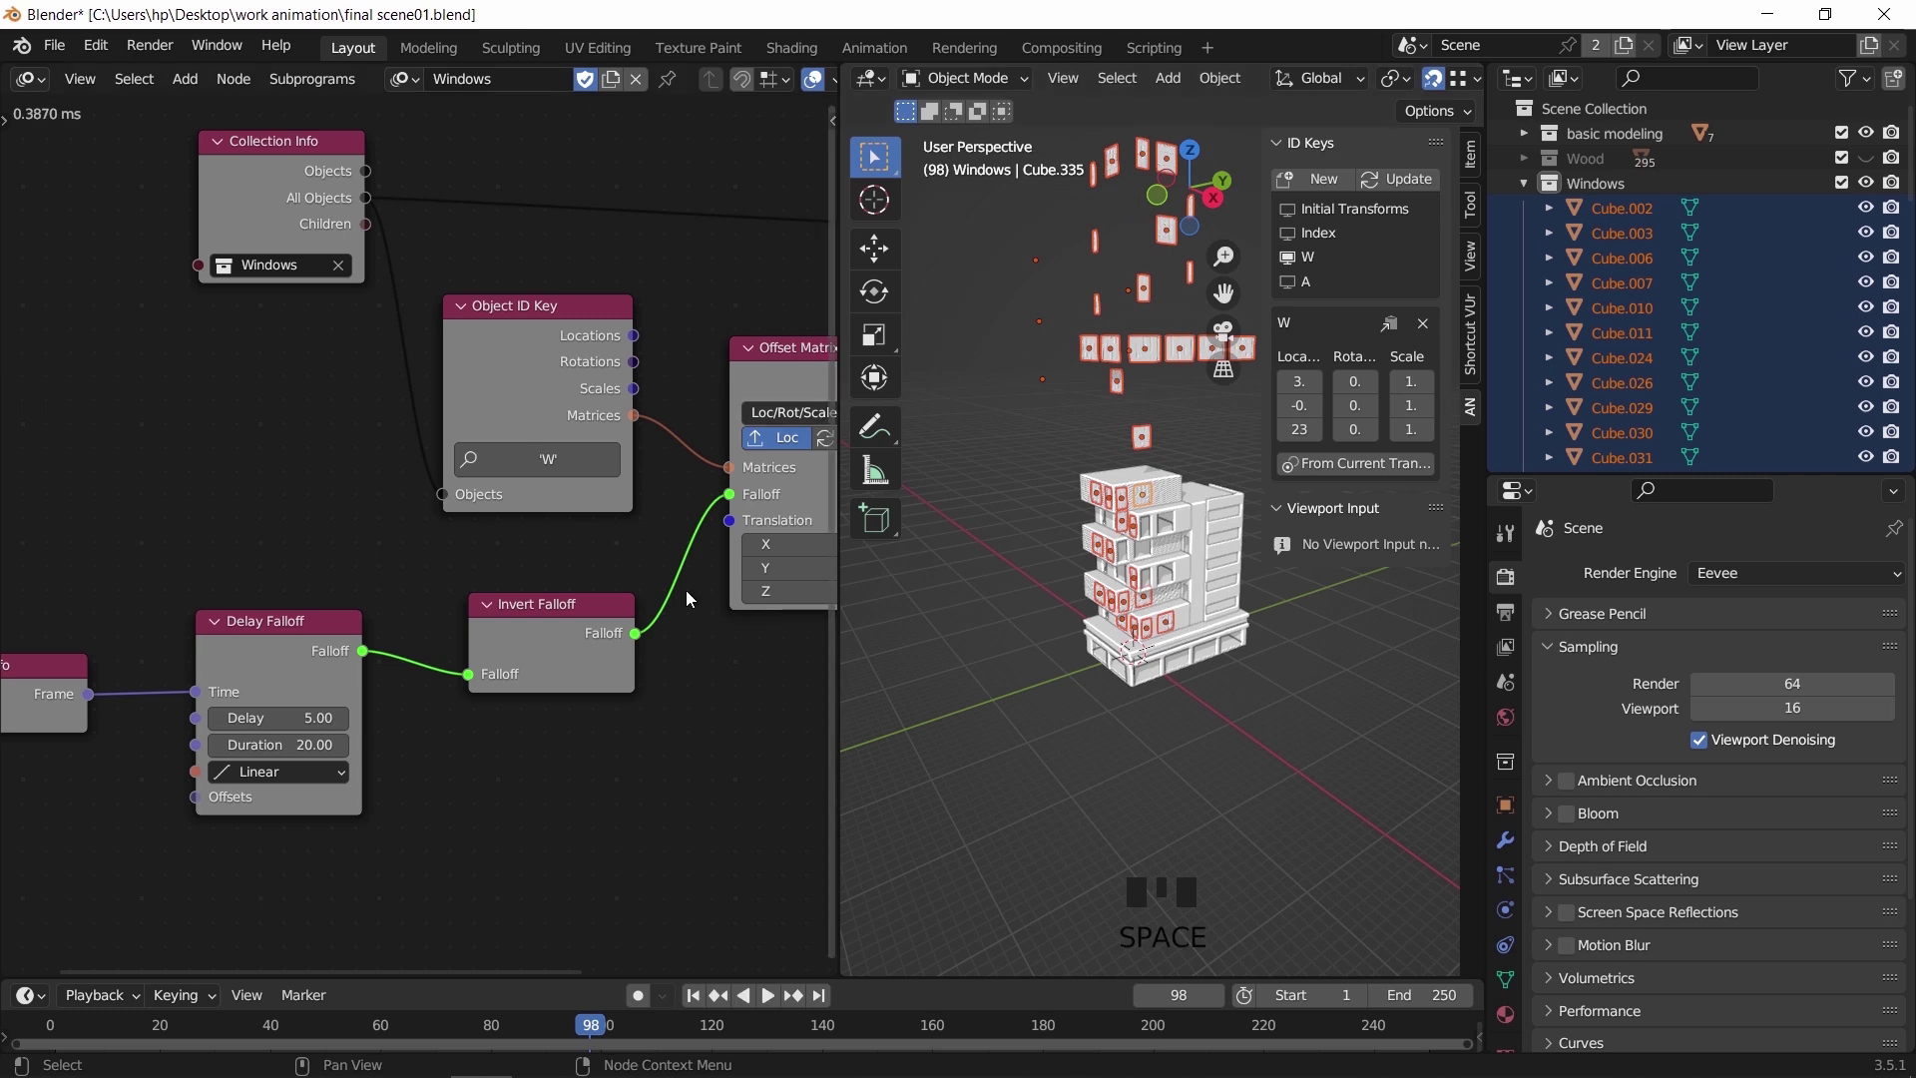
{"action": "middle_click_drag", "start_coordinate": [740, 702], "coordinate": [466, 718]}
{"action": "middle_click_drag", "start_coordinate": [1056, 562], "coordinate": [1083, 728]}
{"action": "left_click", "coordinate": [694, 995]}
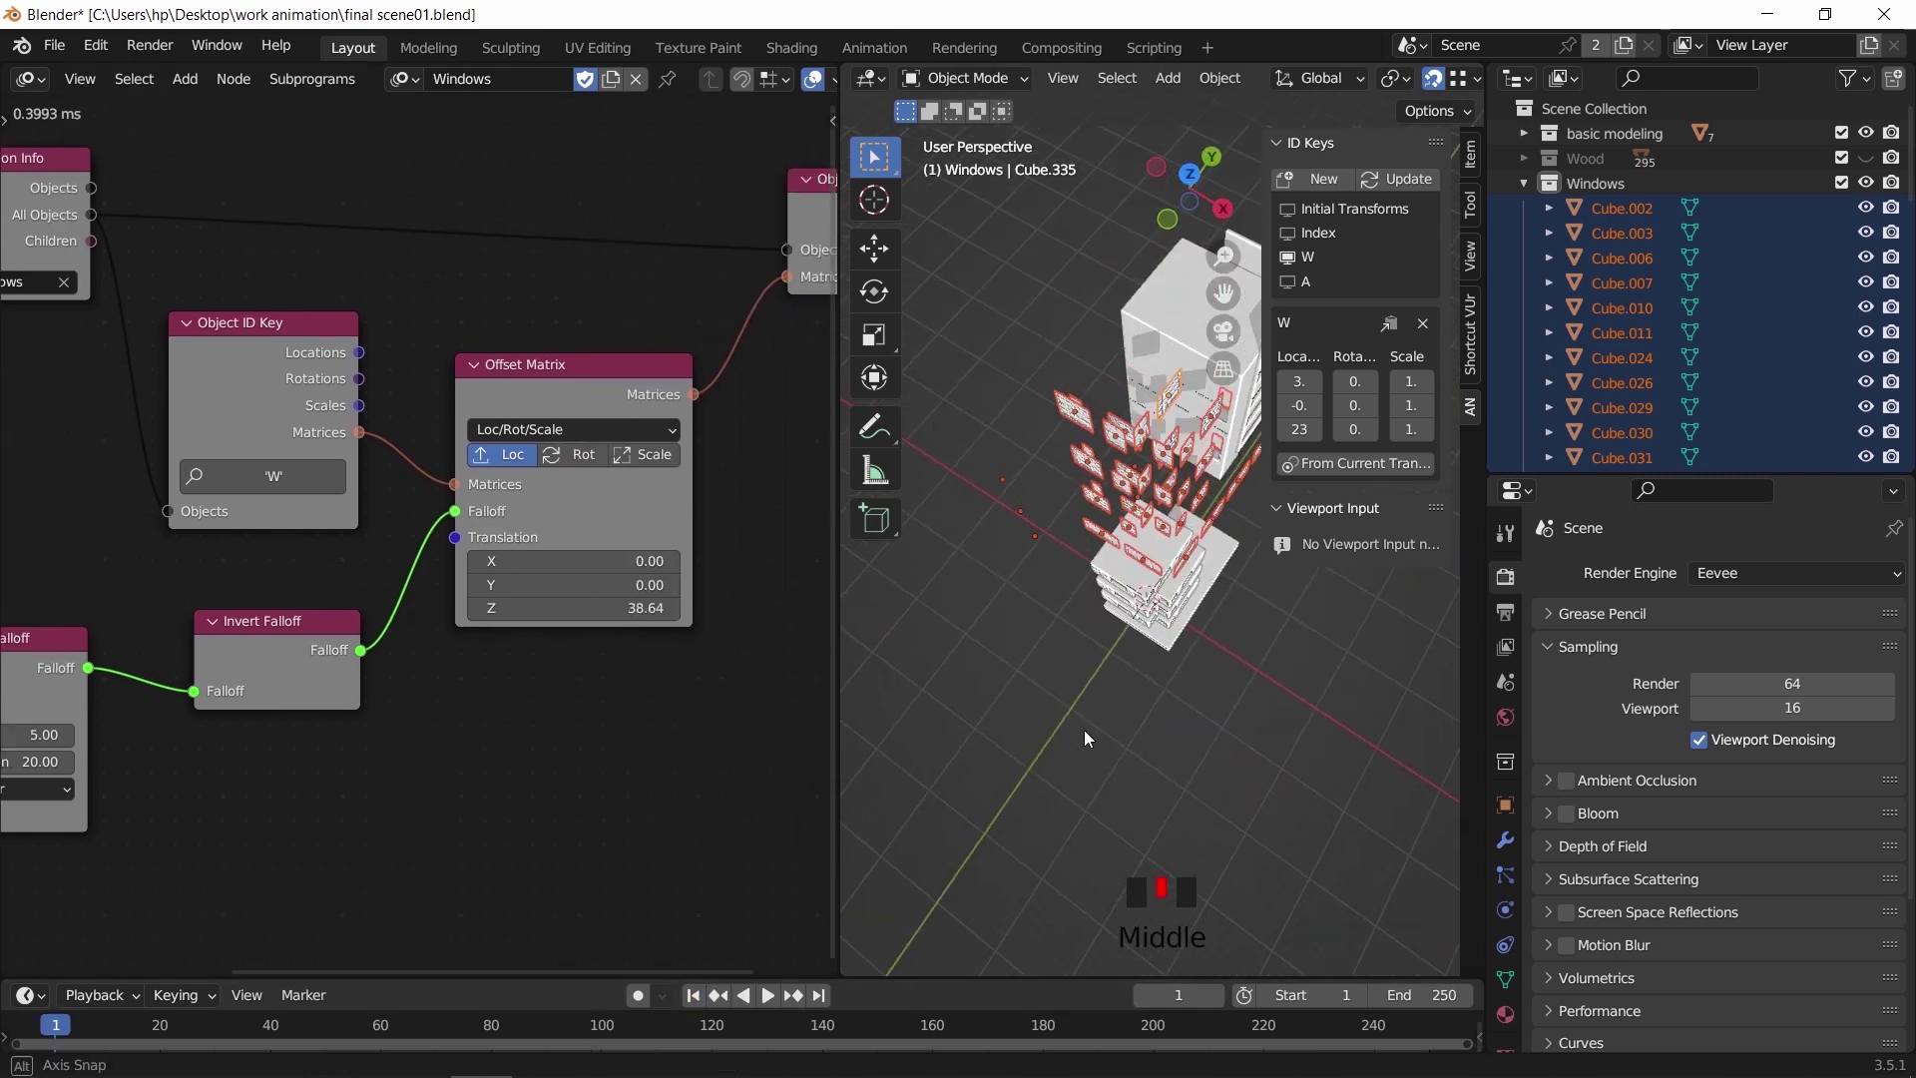
{"action": "left_click_drag", "start_coordinate": [608, 585], "coordinate": [778, 561]}
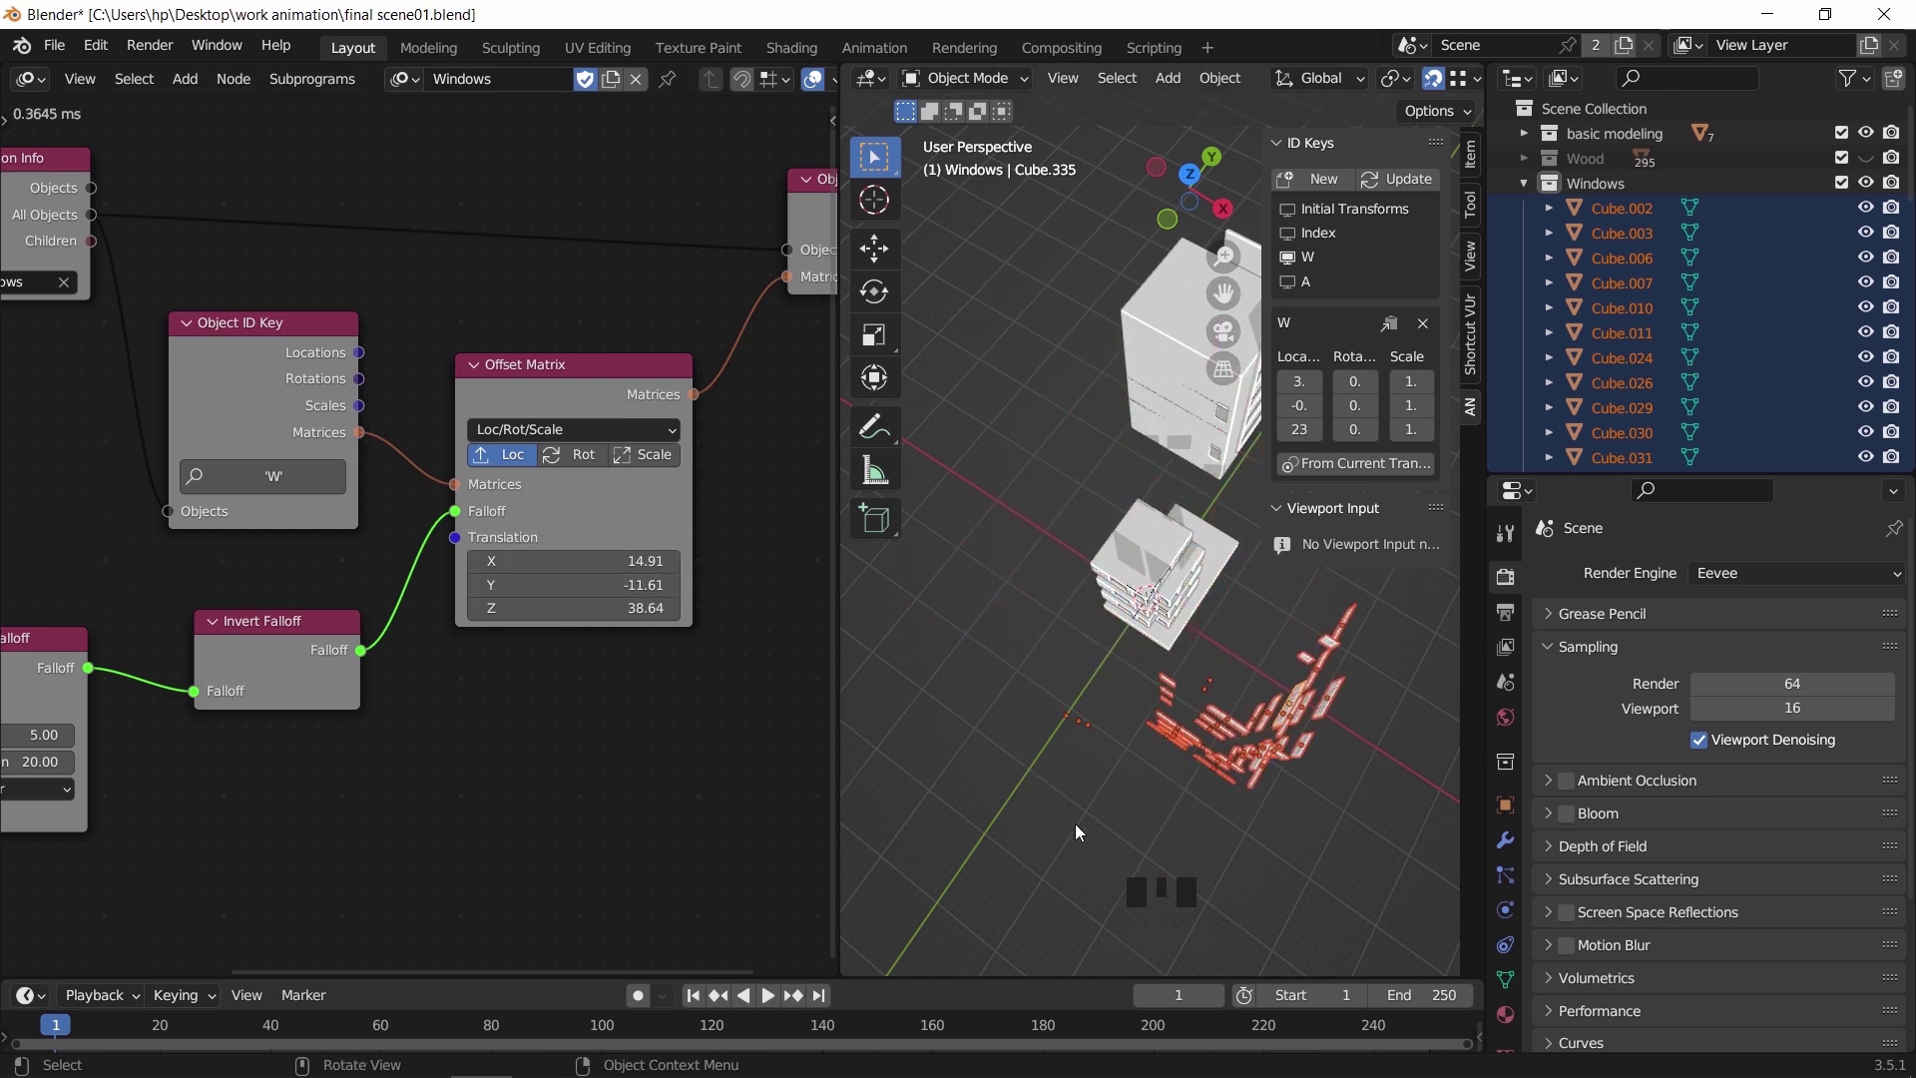
Orbit to see the tower upright and replay the windows flying in through frame 200
{"action": "middle_click_drag", "start_coordinate": [1075, 823], "coordinate": [1050, 625]}
{"action": "scroll", "coordinate": [1235, 584], "scroll_direction": "up", "scroll_amount": 2}
{"action": "key", "text": "space"}
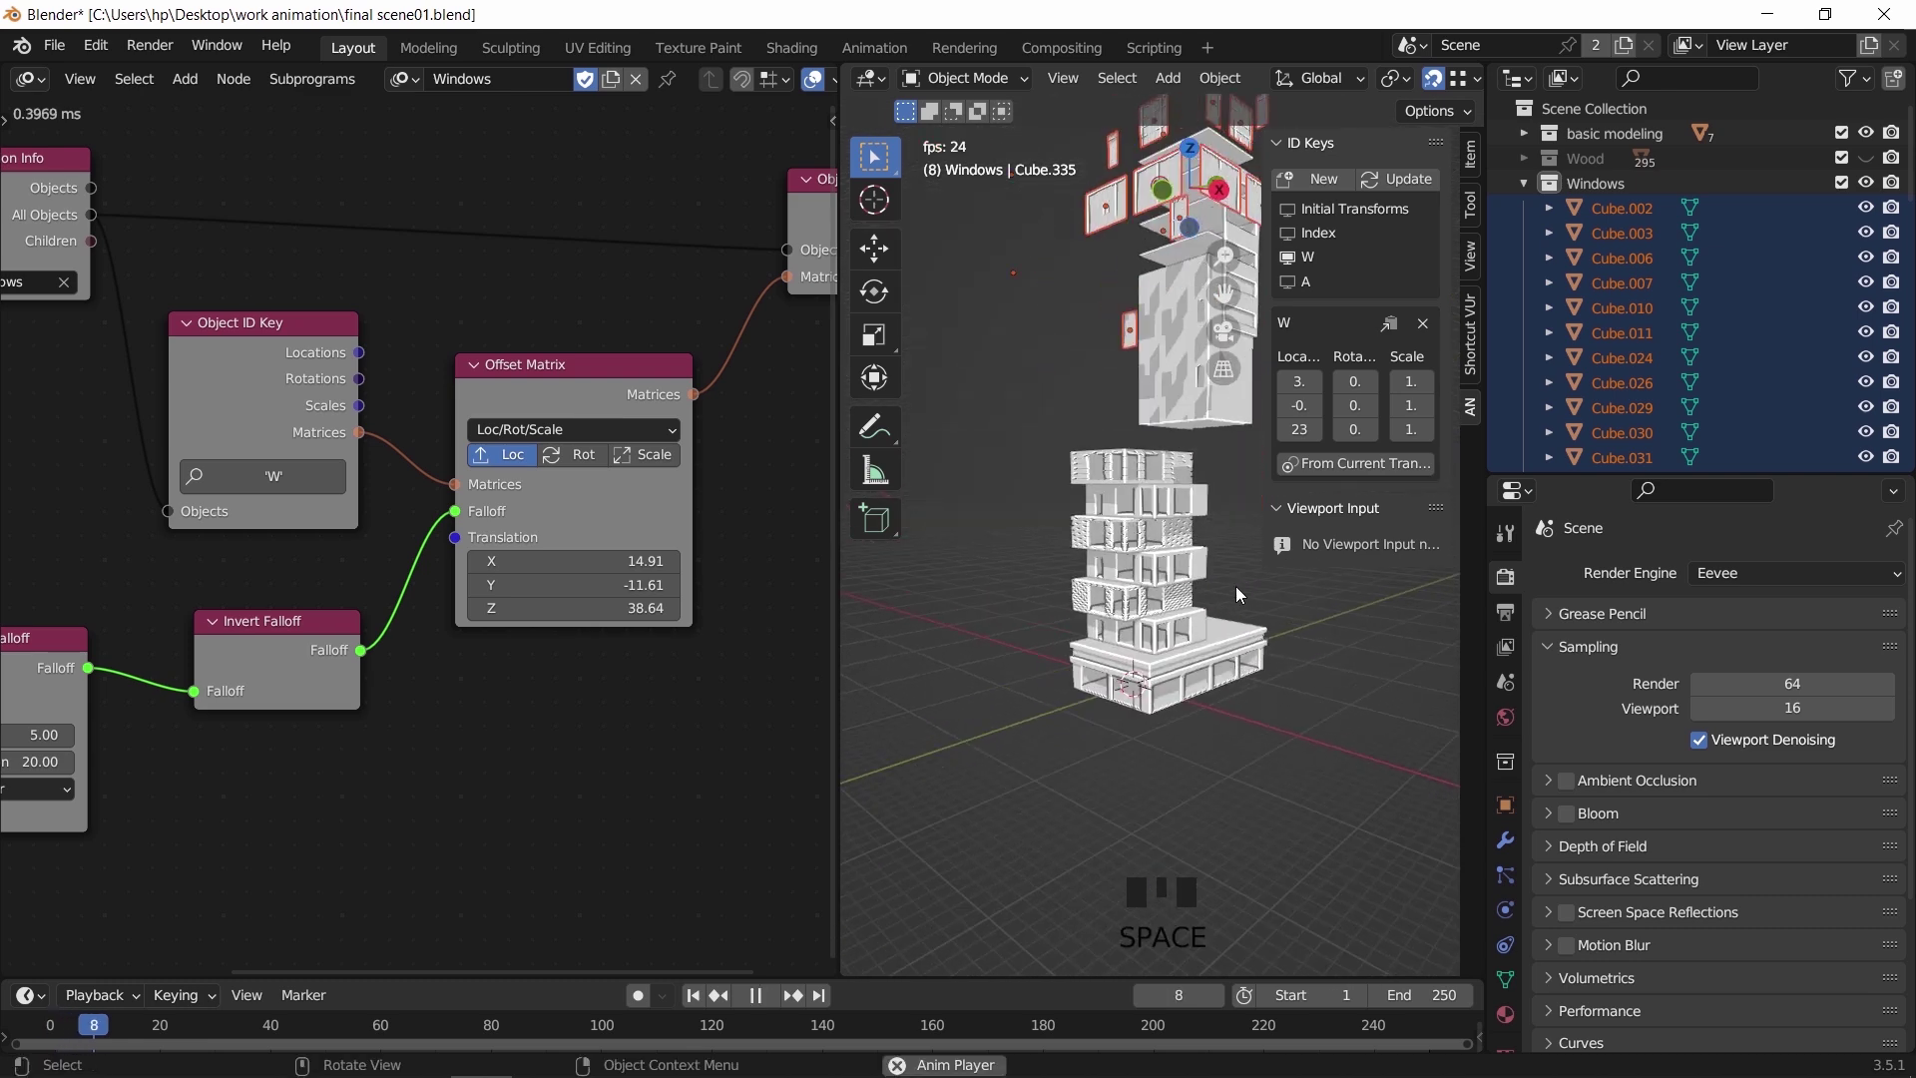
{"action": "key", "text": "space"}
{"action": "scroll", "coordinate": [1189, 600], "scroll_direction": "up", "scroll_amount": 2}
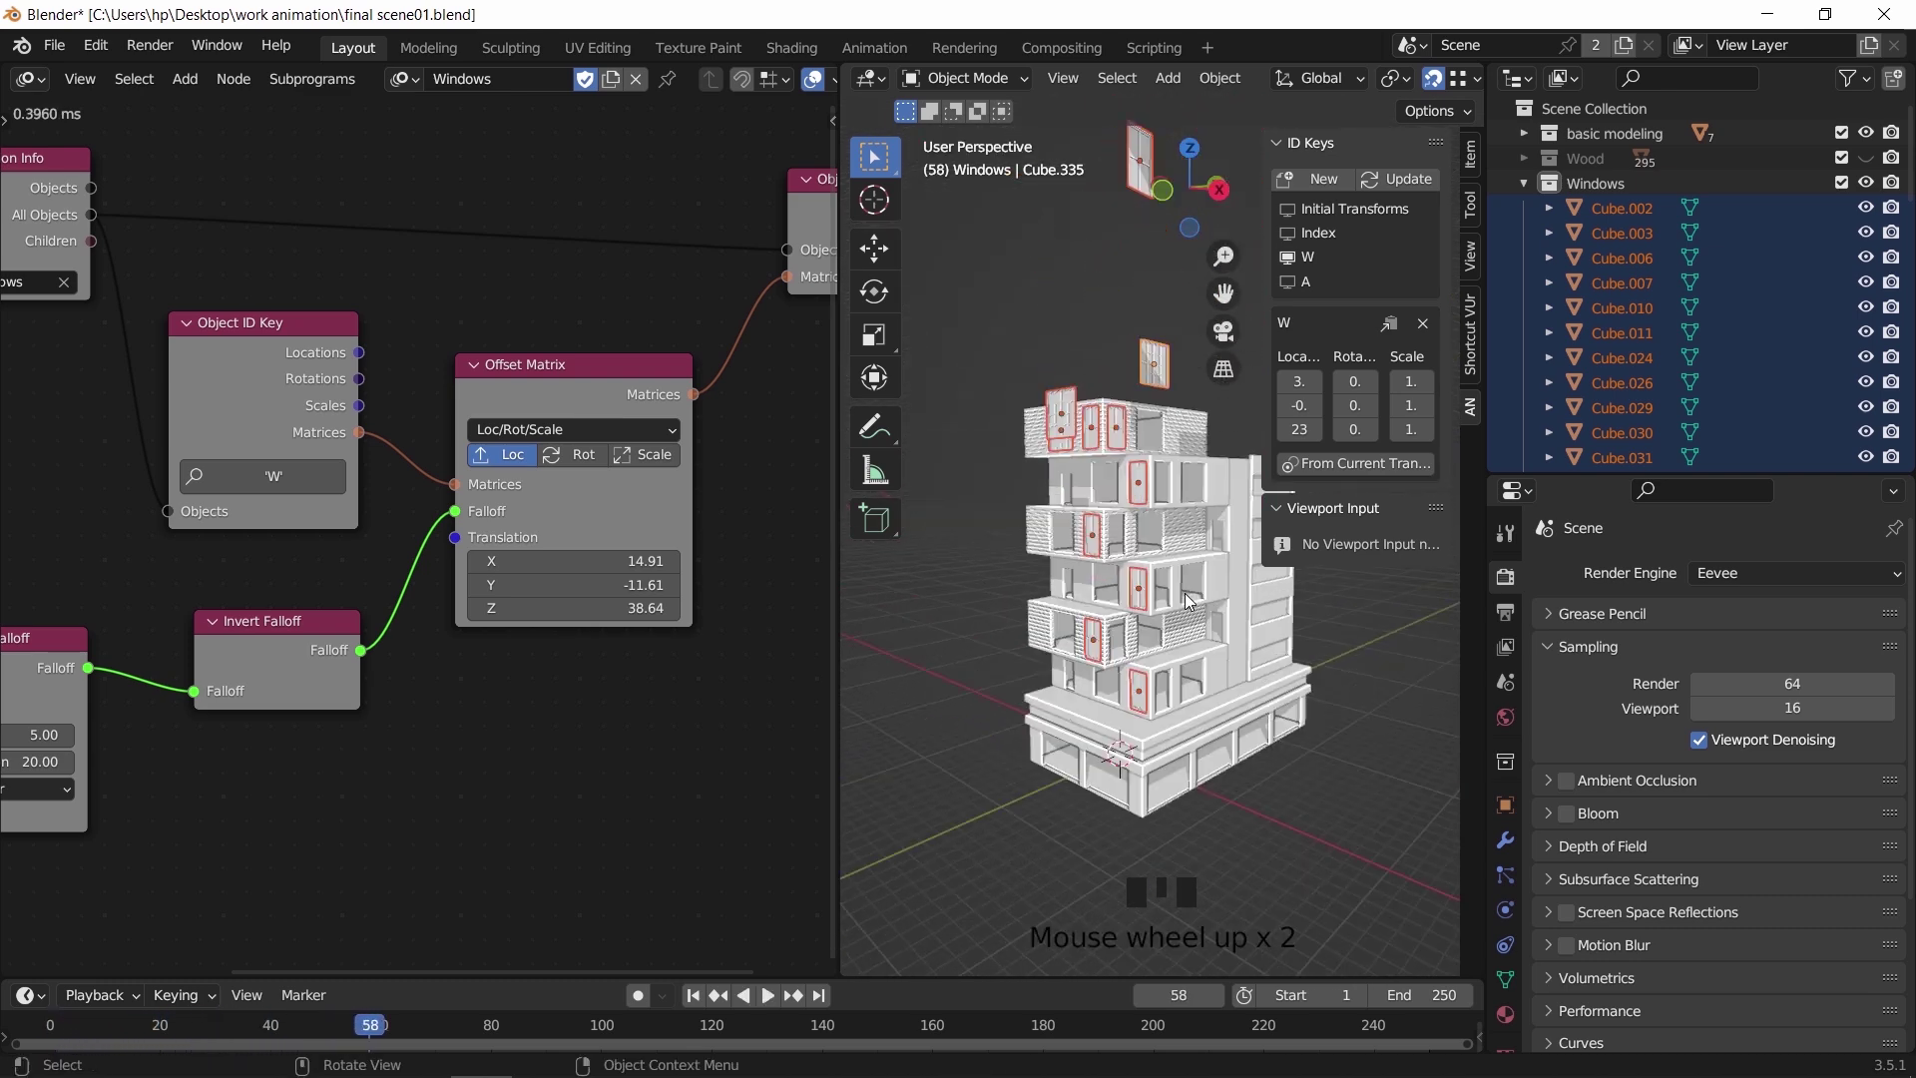
{"action": "key", "text": "space"}
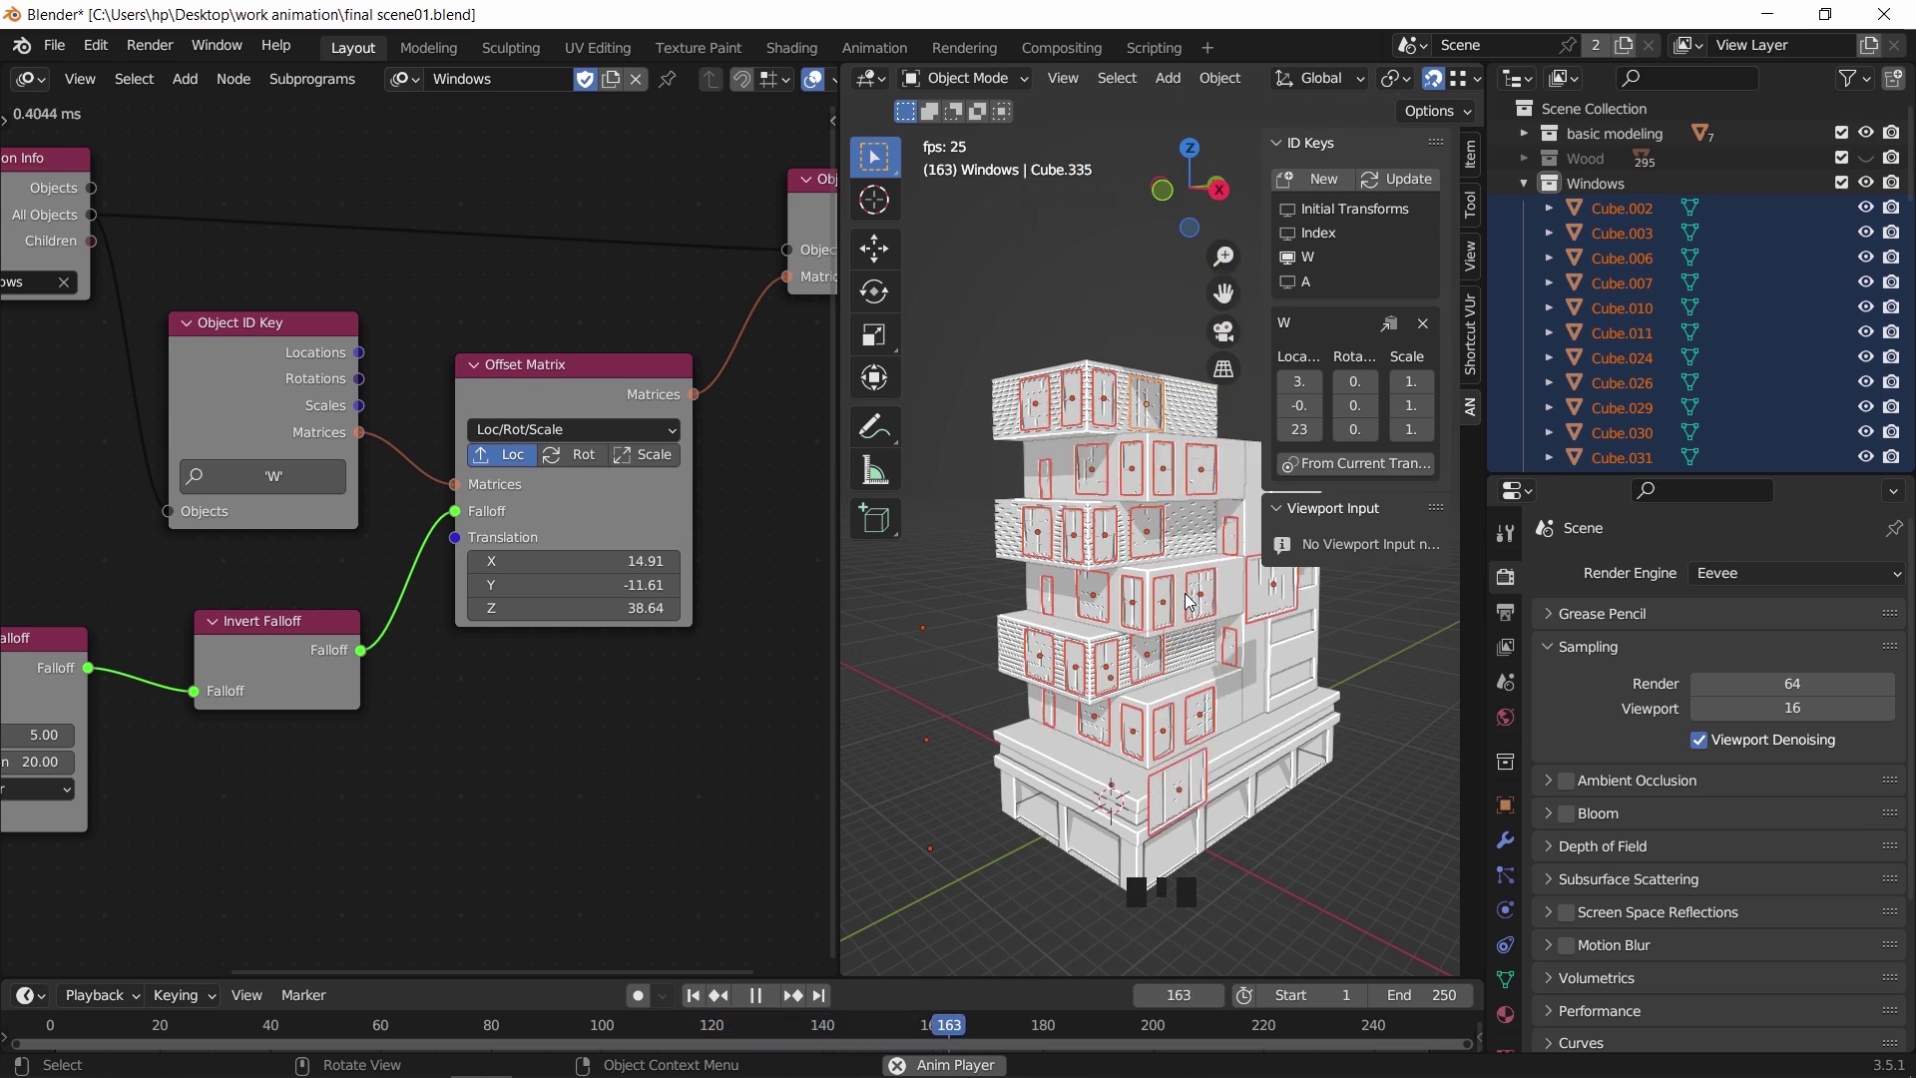
{"action": "key", "text": "space"}
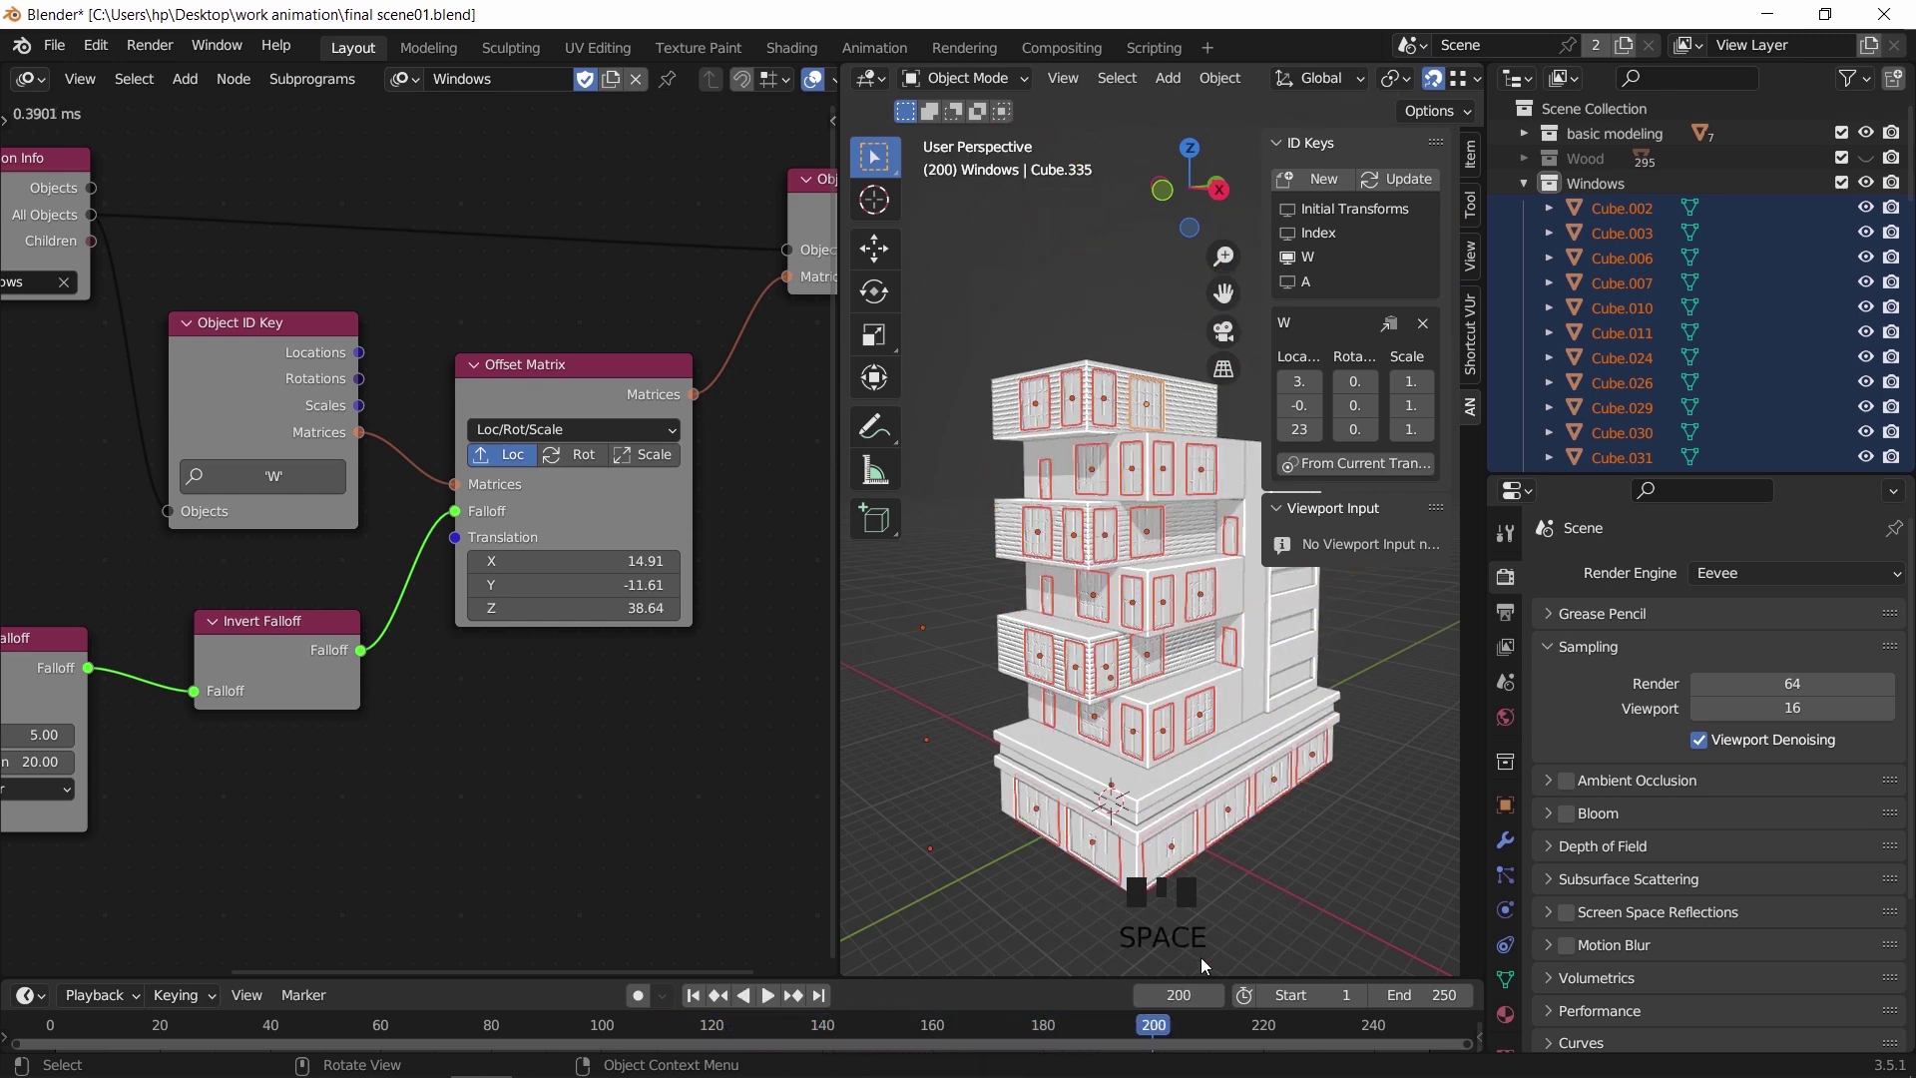
Set the Delay Falloff Duration to 10 and preview from frame 1
{"action": "middle_click_drag", "start_coordinate": [302, 781], "coordinate": [522, 735], "text": "shift"}
{"action": "scroll", "coordinate": [614, 709], "scroll_direction": "up", "scroll_amount": 4}
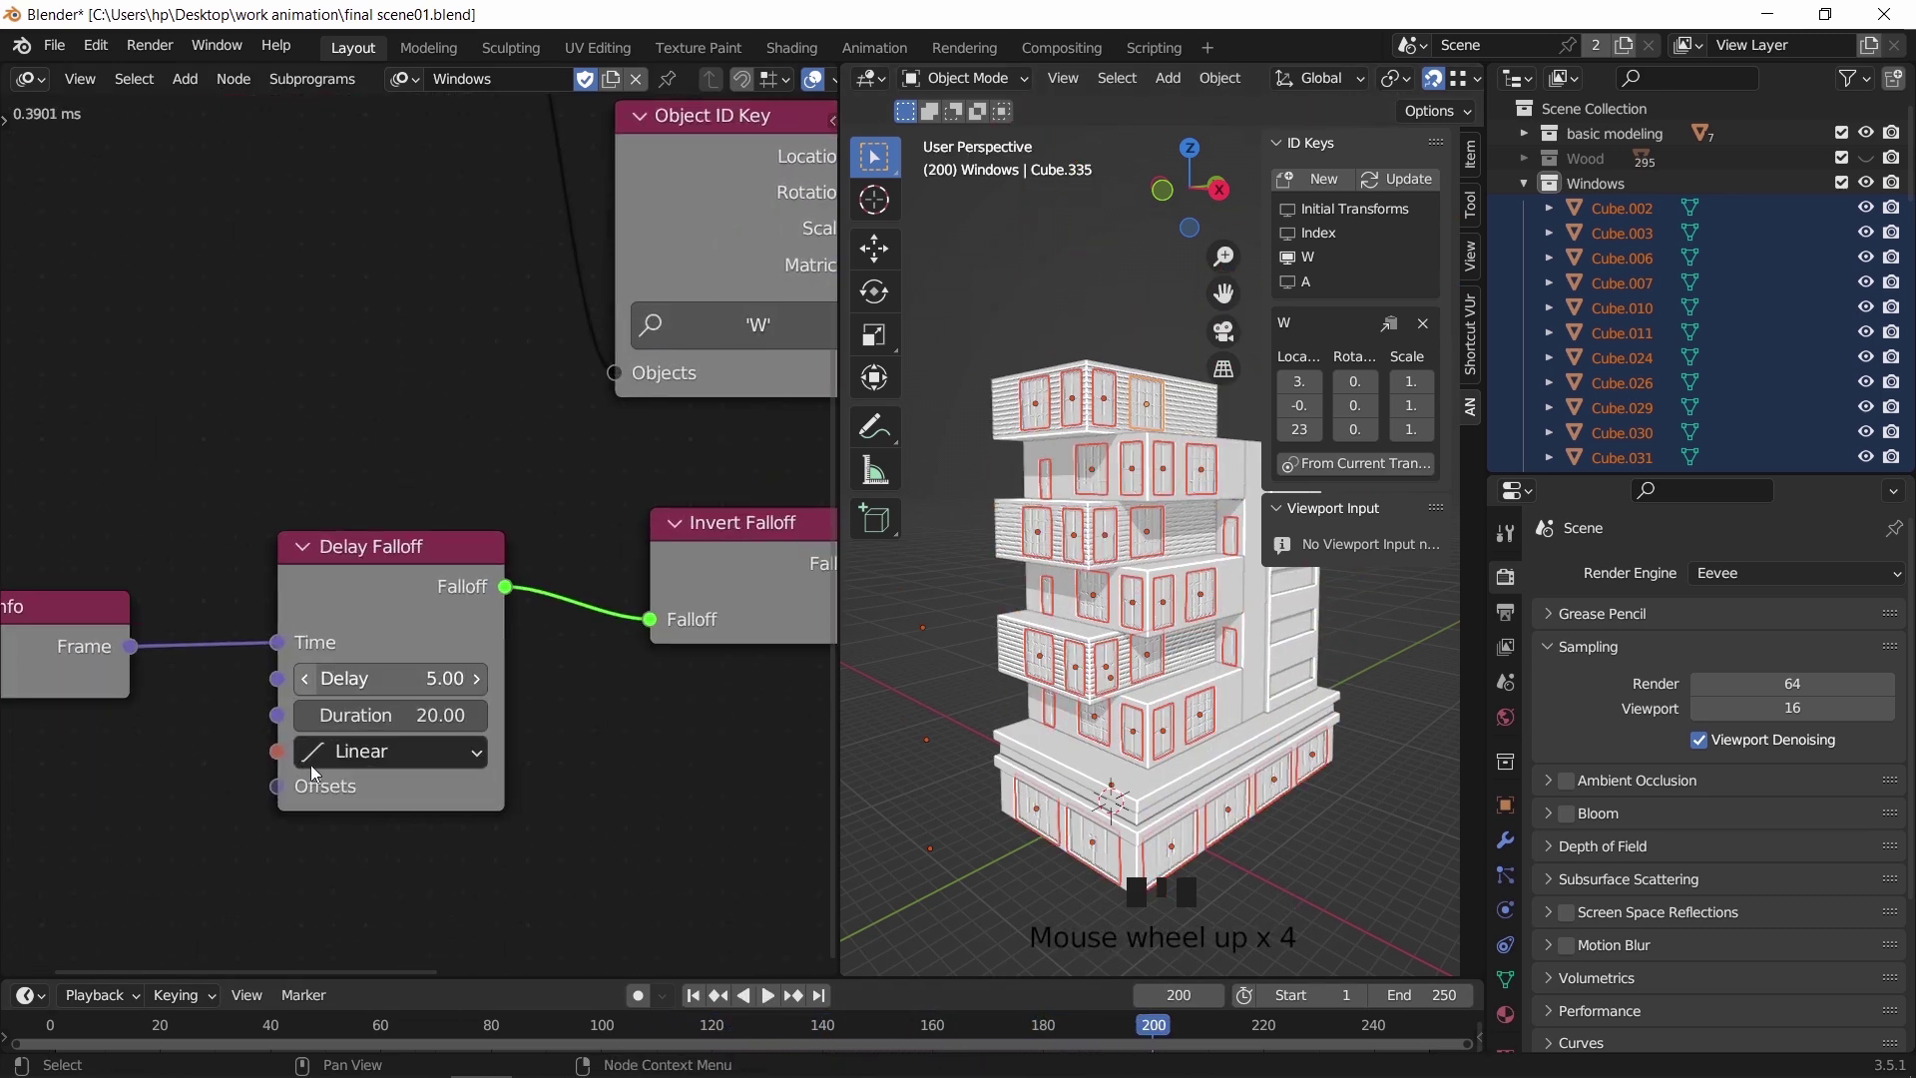
{"action": "left_click", "coordinate": [404, 706]}
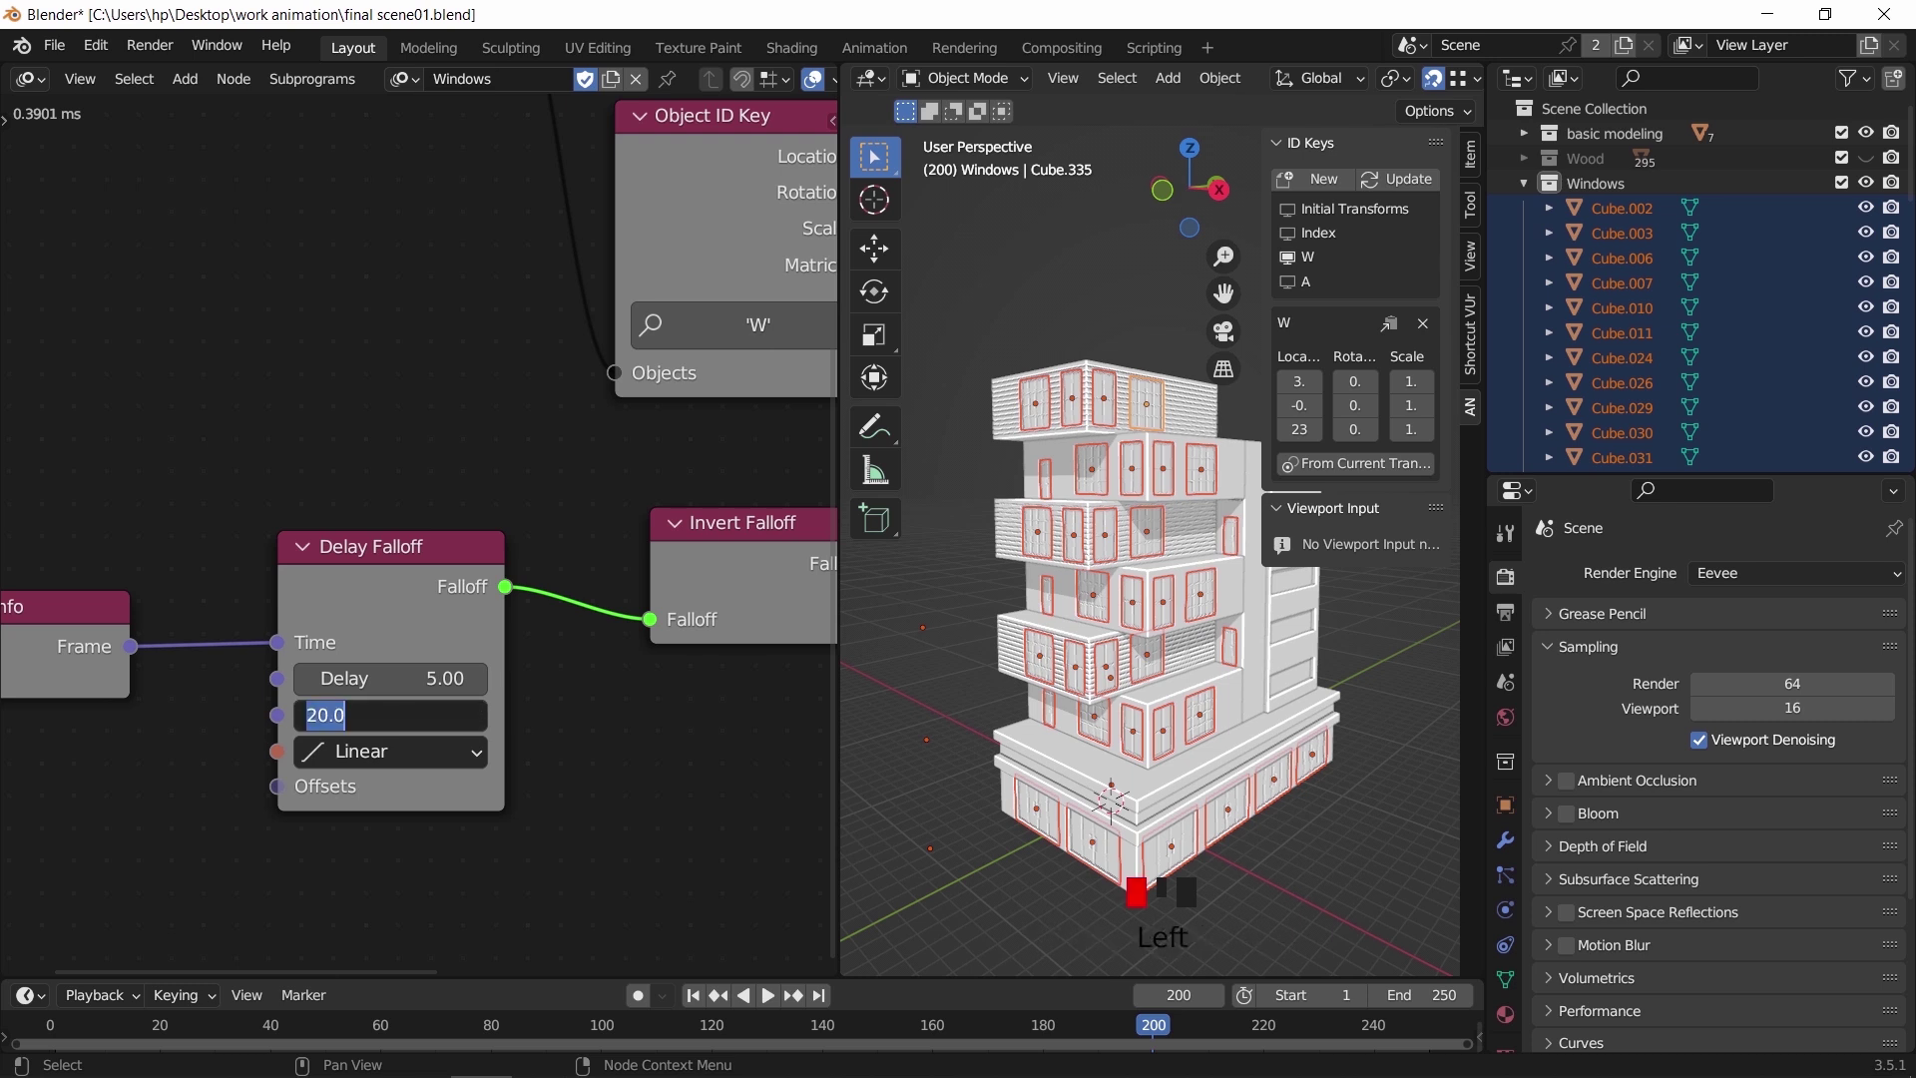
{"action": "type", "text": "10"}
{"action": "key", "text": "Return"}
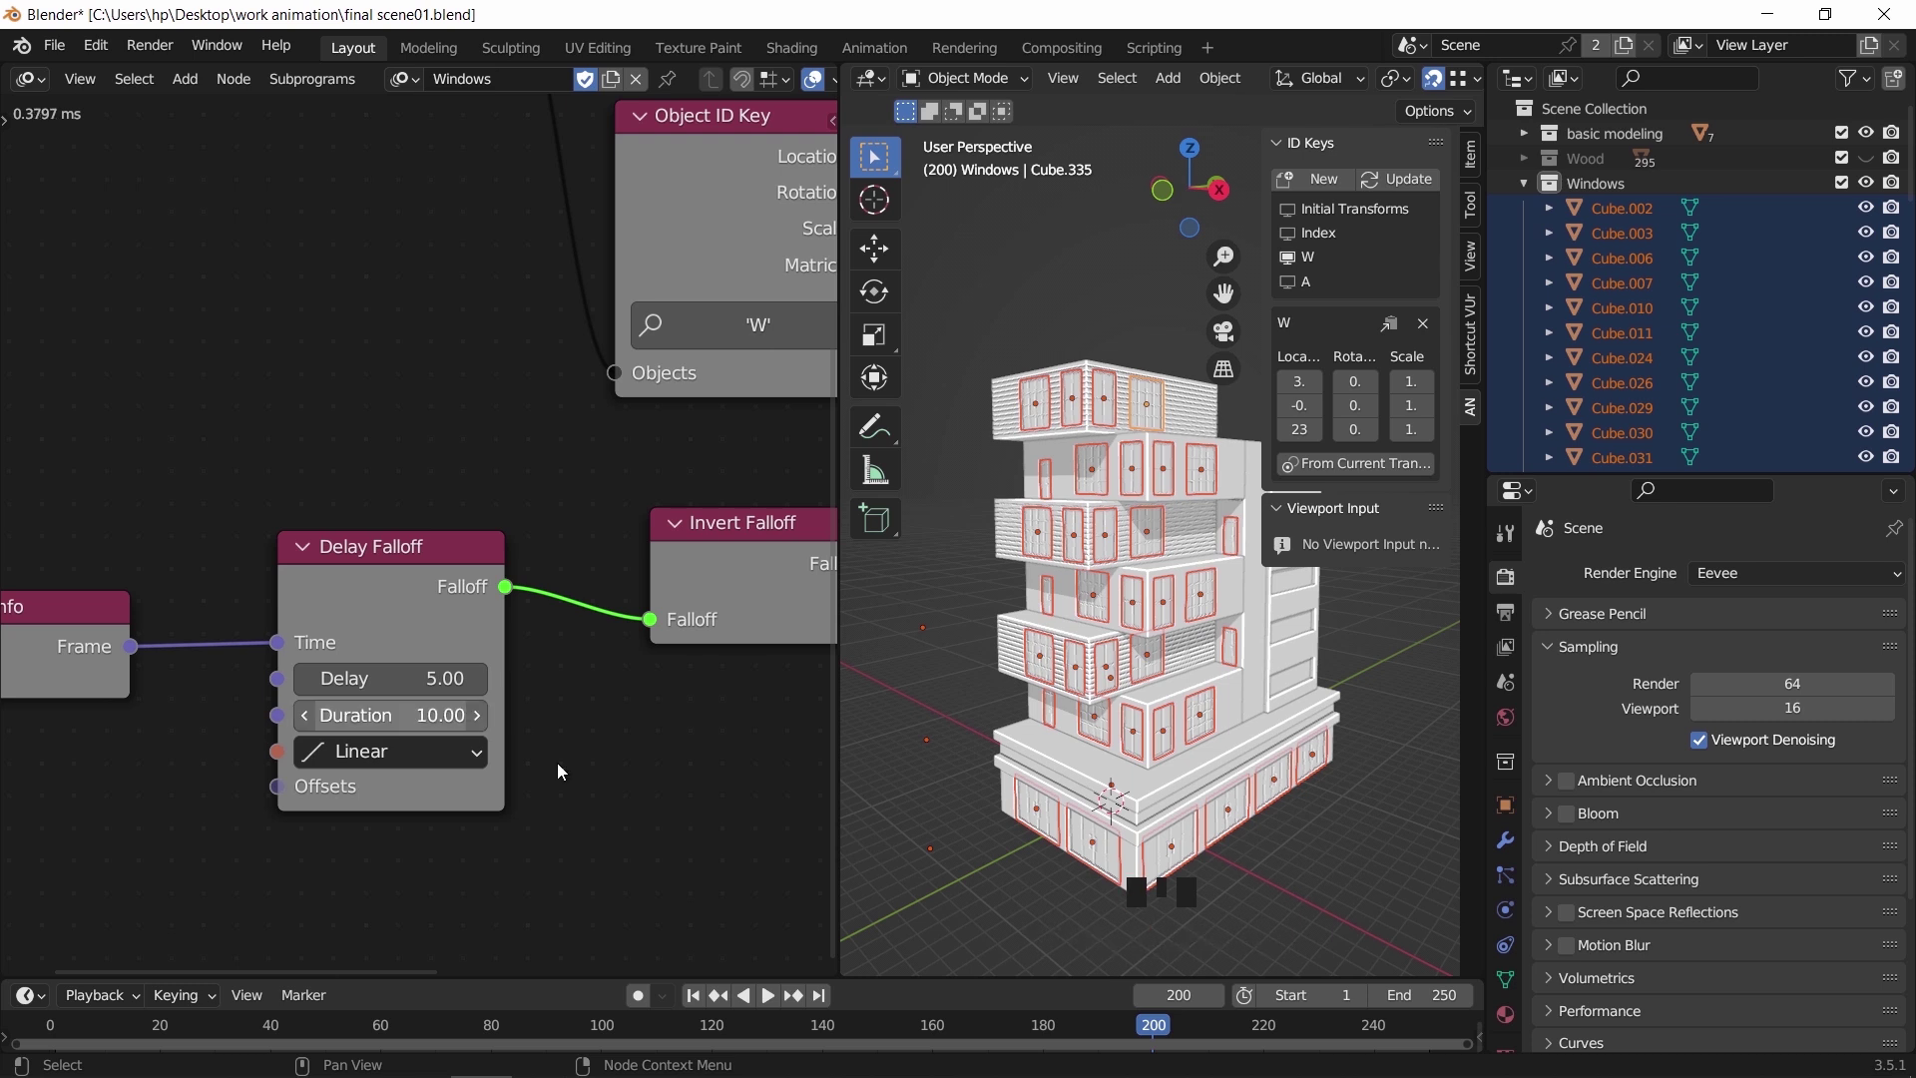
{"action": "left_click", "coordinate": [693, 995]}
{"action": "key", "text": "space"}
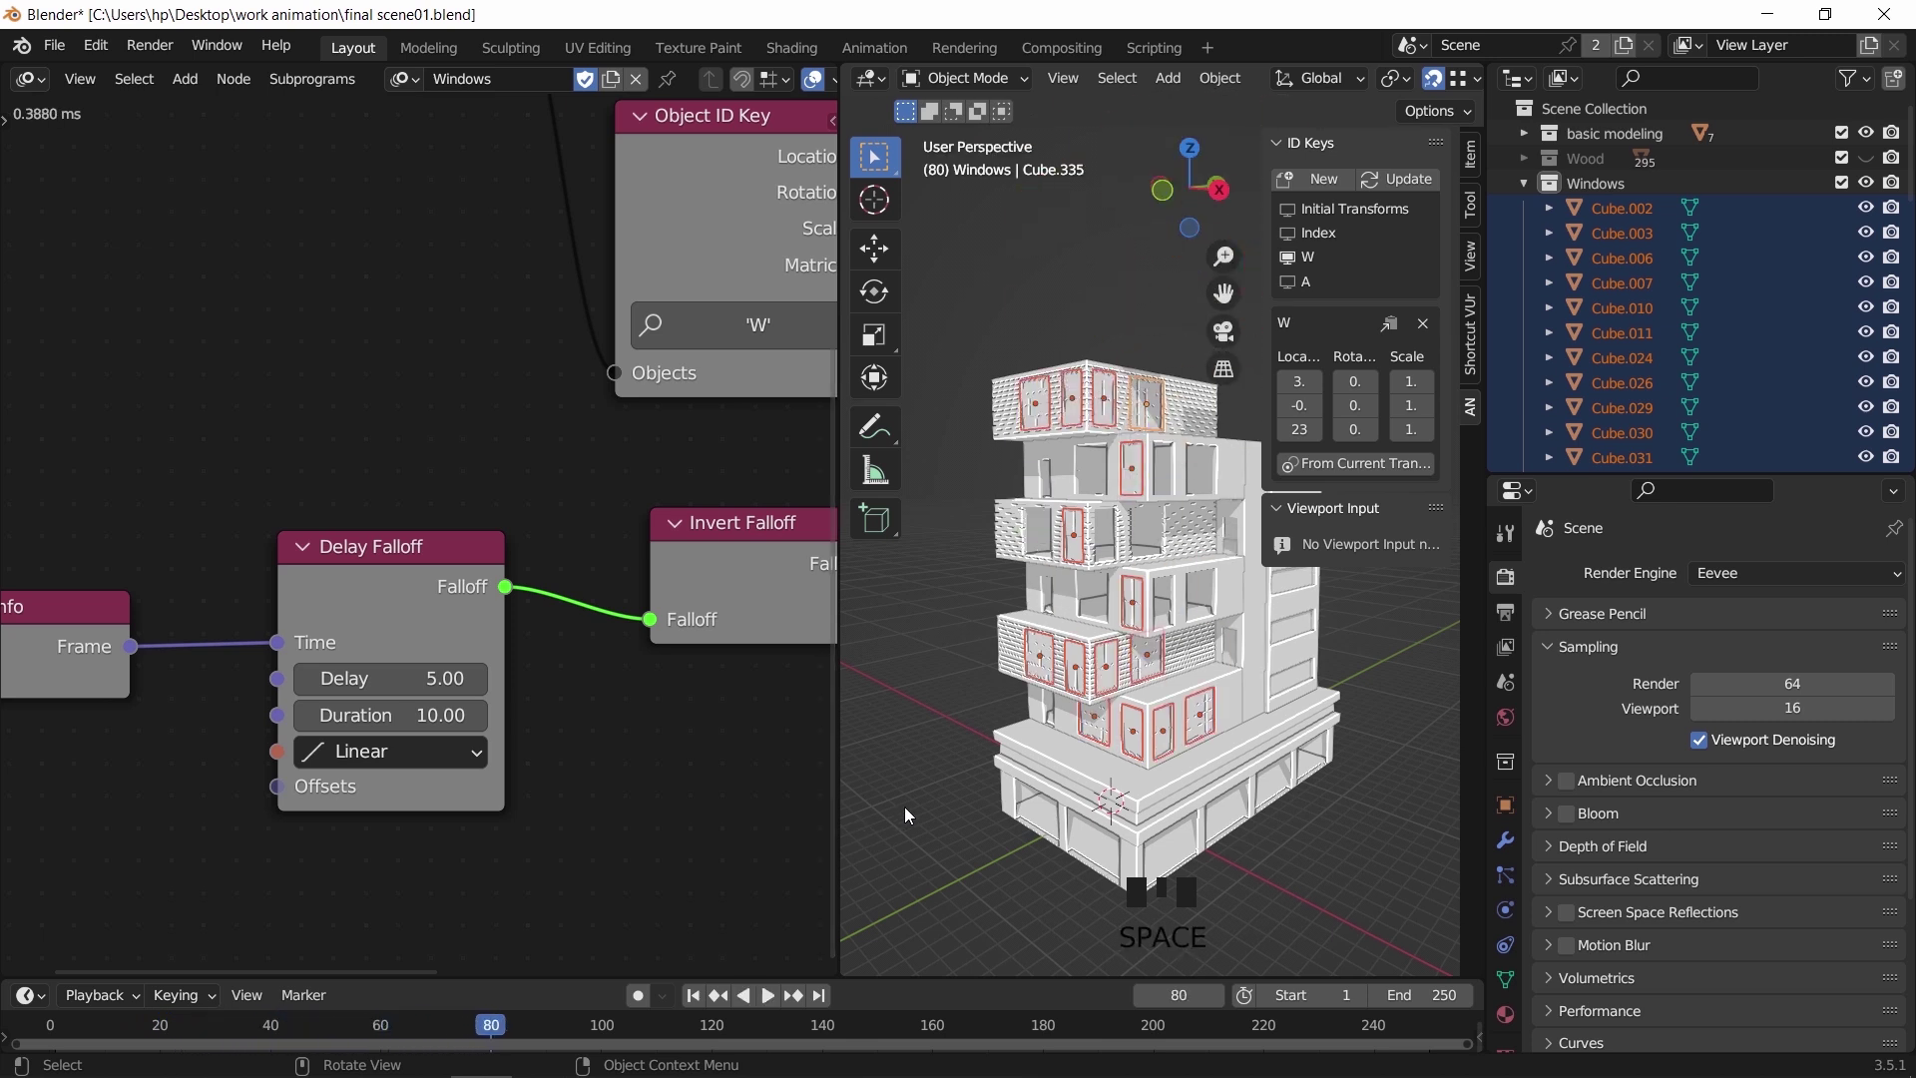
Try Durations of 5 and 1, then settle on a Duration of 20
{"action": "left_click", "coordinate": [448, 716]}
{"action": "type", "text": "5"}
{"action": "key", "text": "Return"}
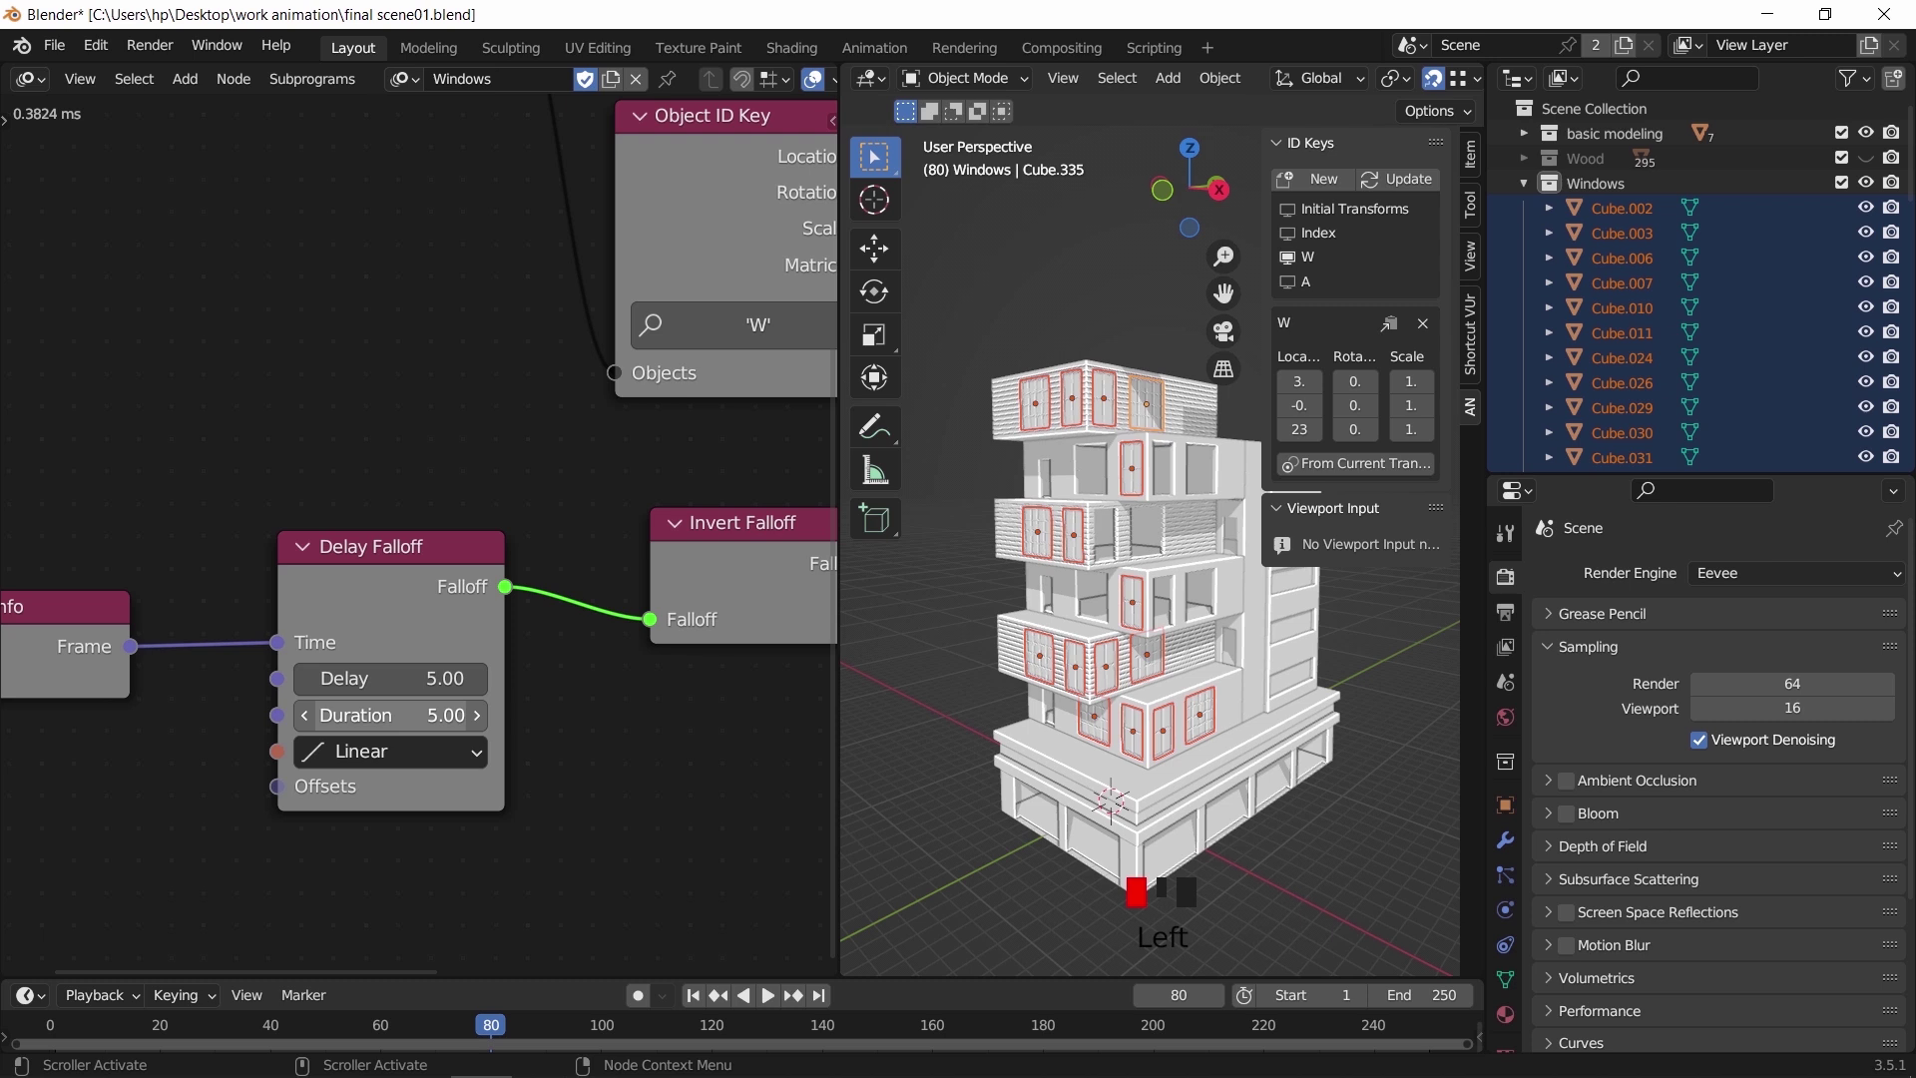
{"action": "left_click", "coordinate": [439, 715]}
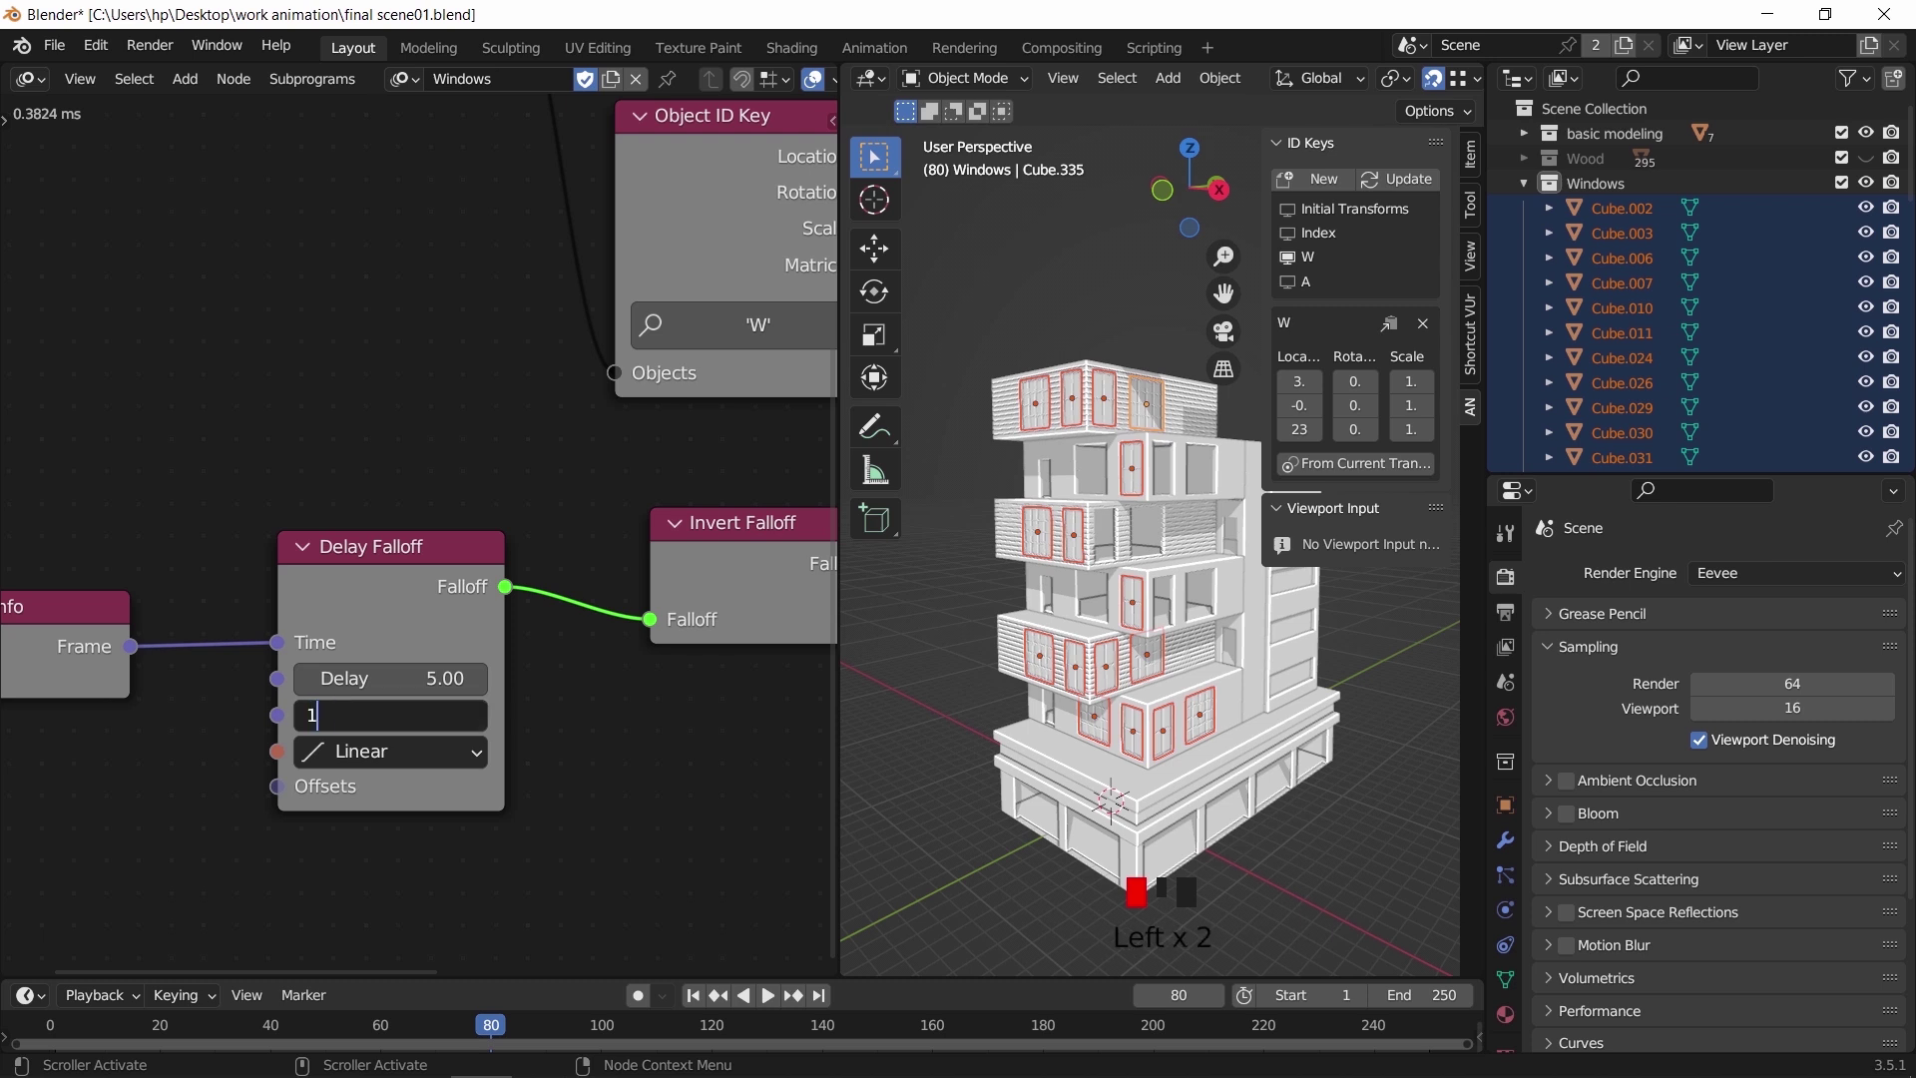
{"action": "key", "text": "Return"}
{"action": "left_click", "coordinate": [440, 715]}
{"action": "type", "text": "20"}
{"action": "key", "text": "Return"}
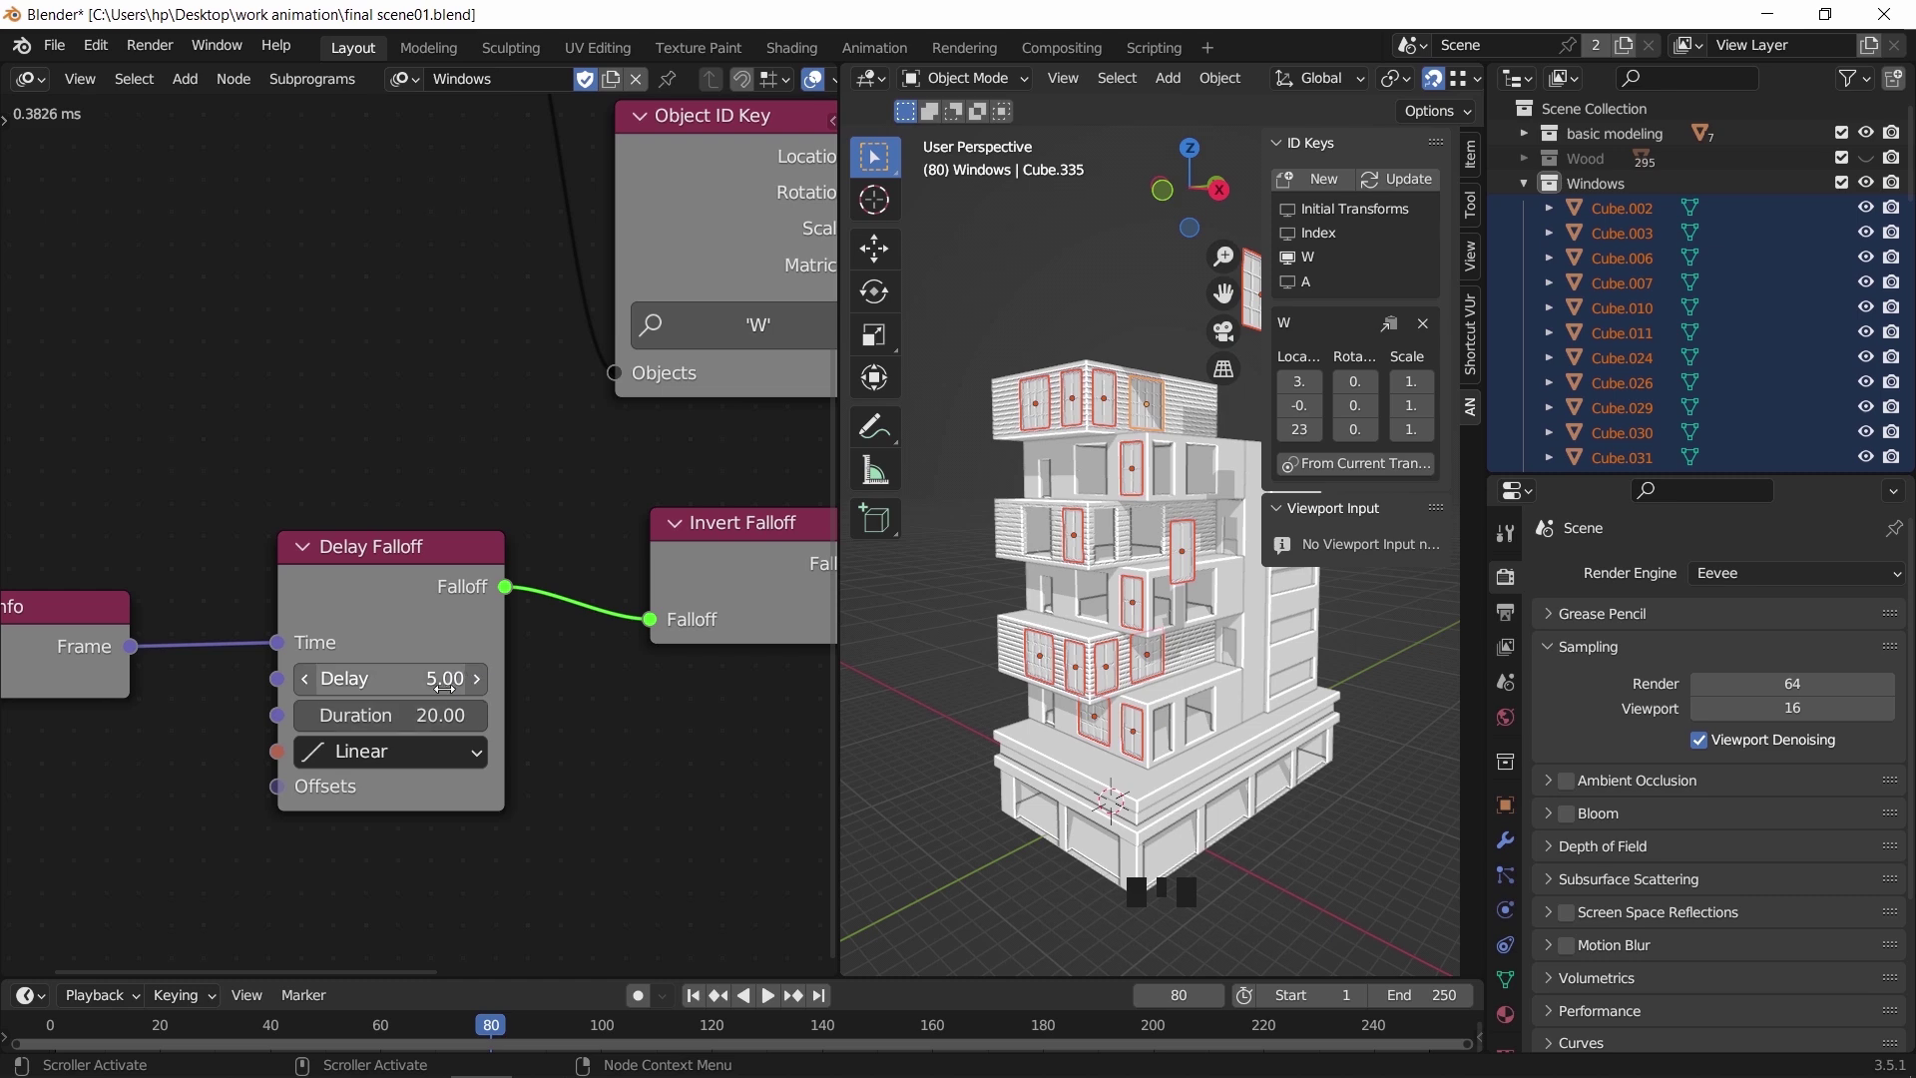
Lower the falloff Delay to 1.94 and preview the timing from frame 1
{"action": "left_click_drag", "start_coordinate": [431, 686], "coordinate": [125, 686]}
{"action": "left_click", "coordinate": [692, 995]}
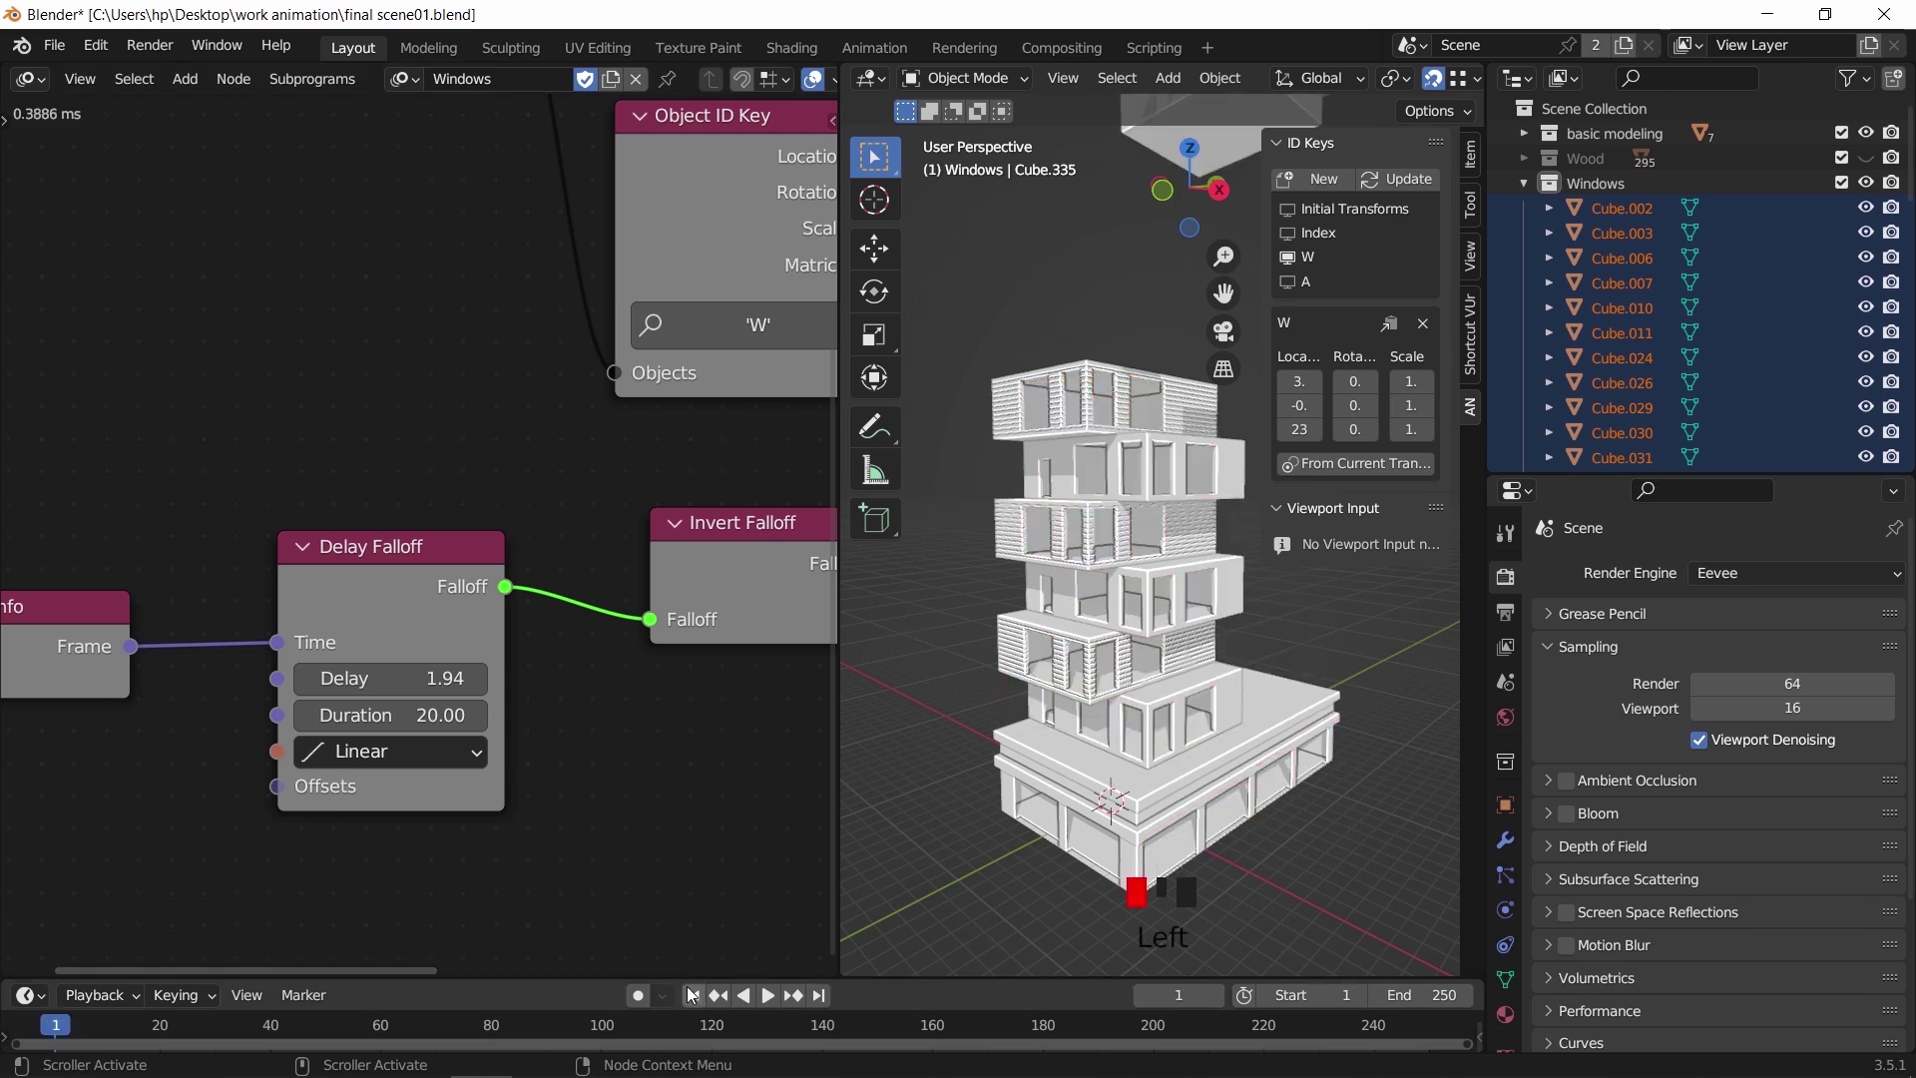
{"action": "key", "text": "space"}
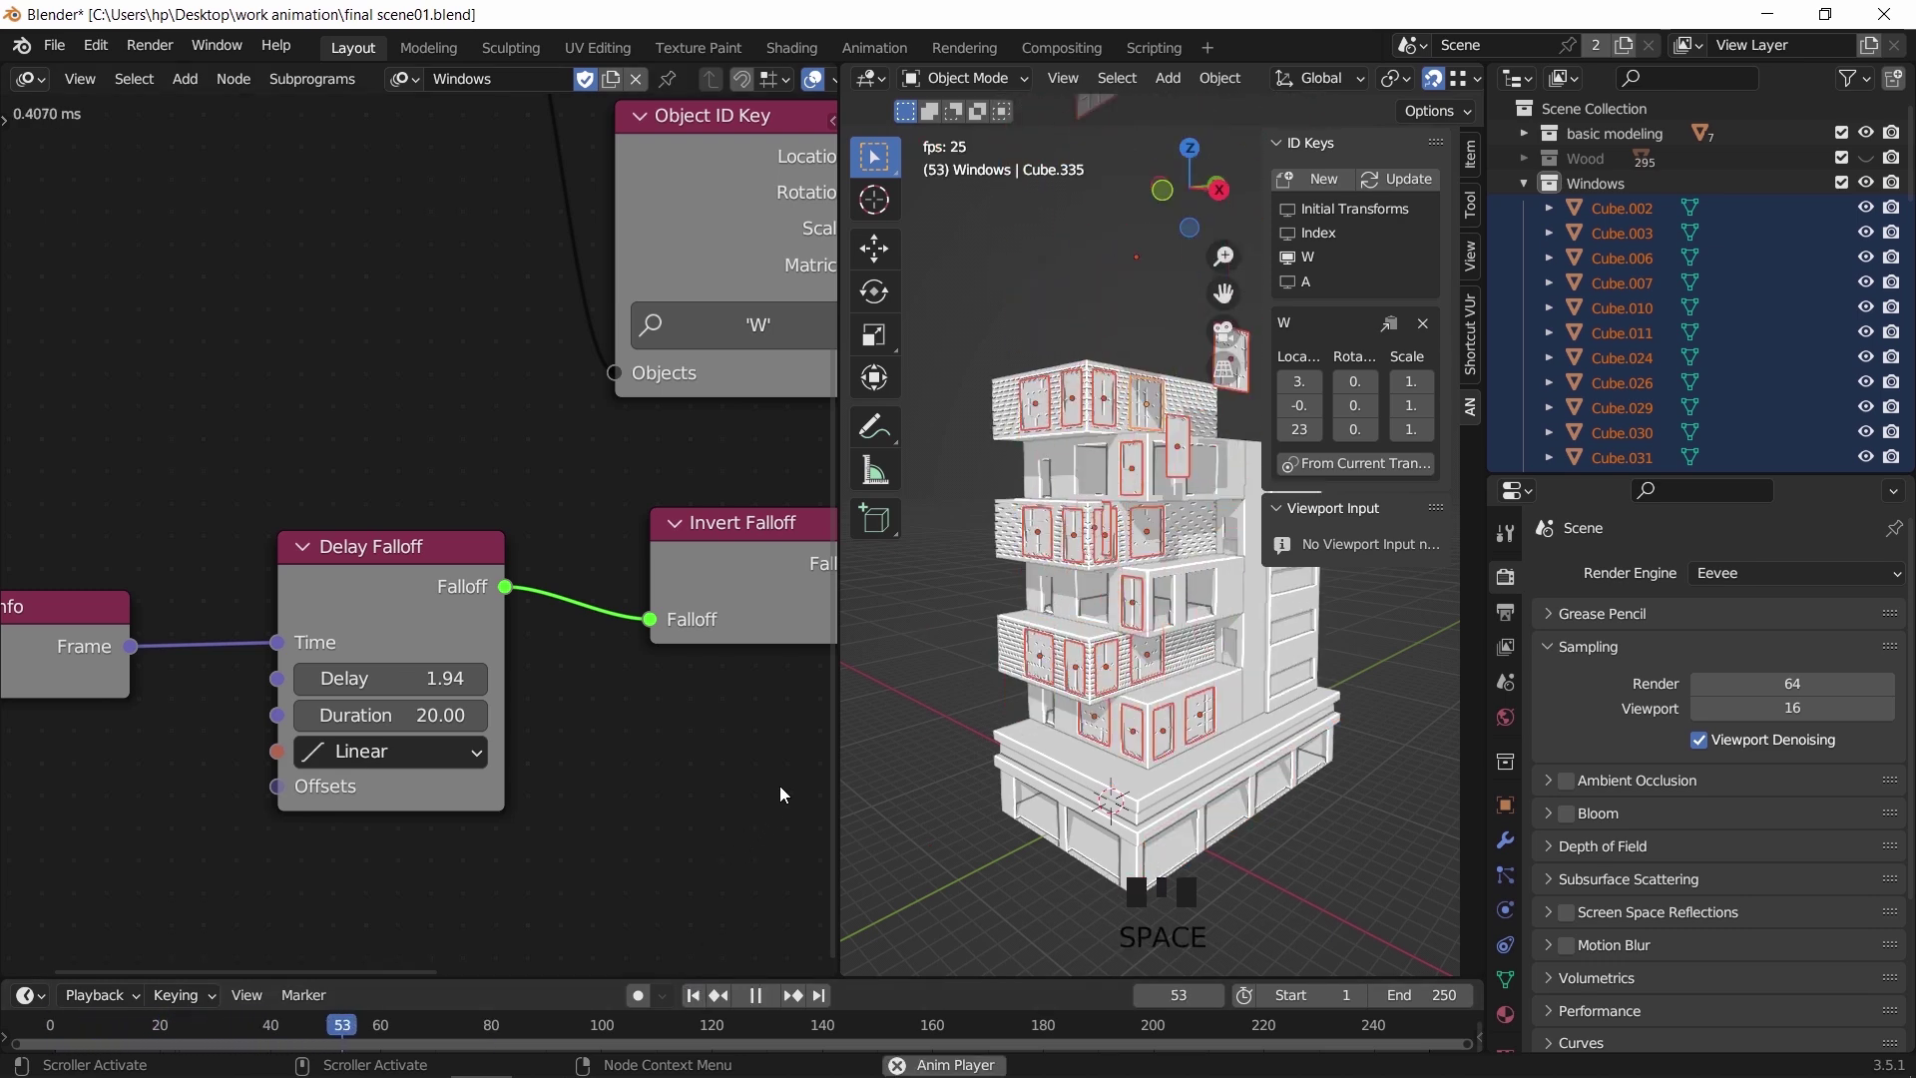
{"action": "key", "text": "space"}
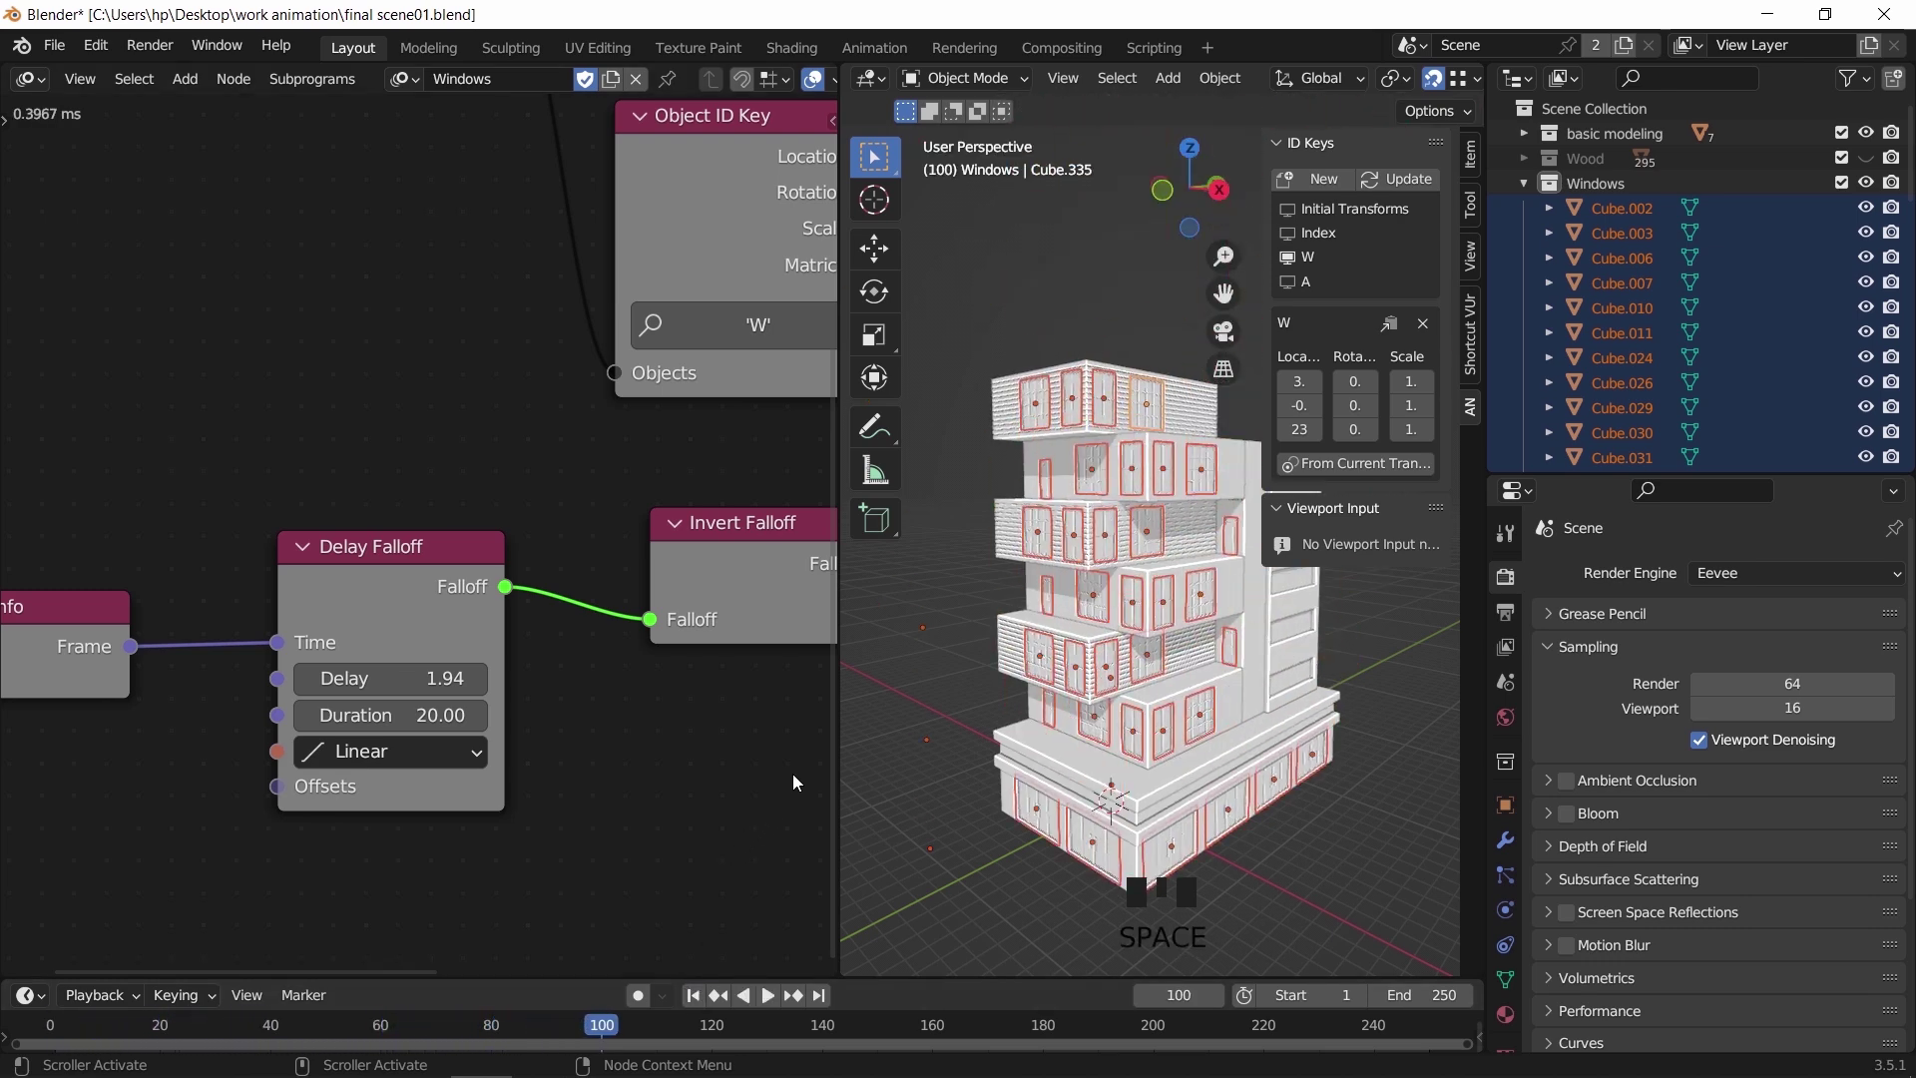
Preview Back interpolation on the falloff, then set it back to Linear
{"action": "left_click", "coordinate": [453, 757]}
{"action": "left_click", "coordinate": [388, 451]}
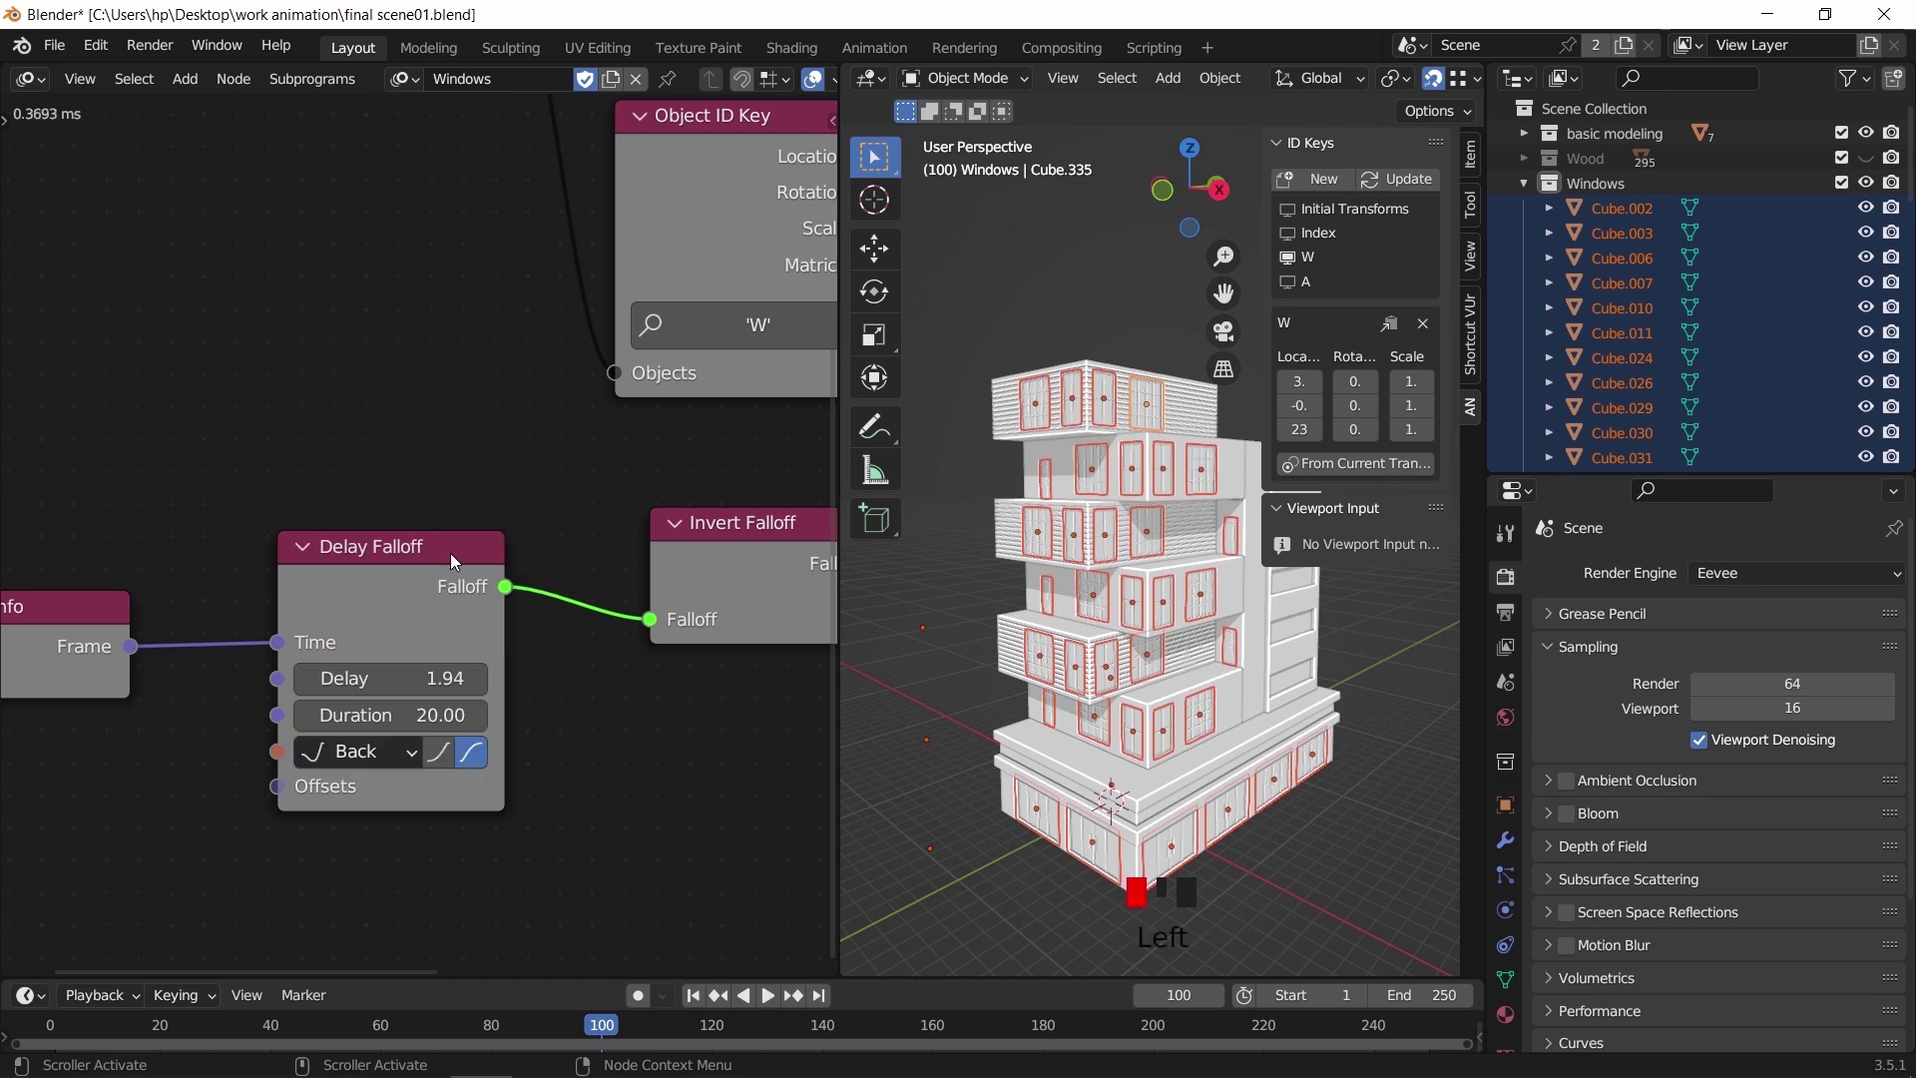
{"action": "left_click", "coordinate": [692, 994]}
{"action": "key", "text": "space"}
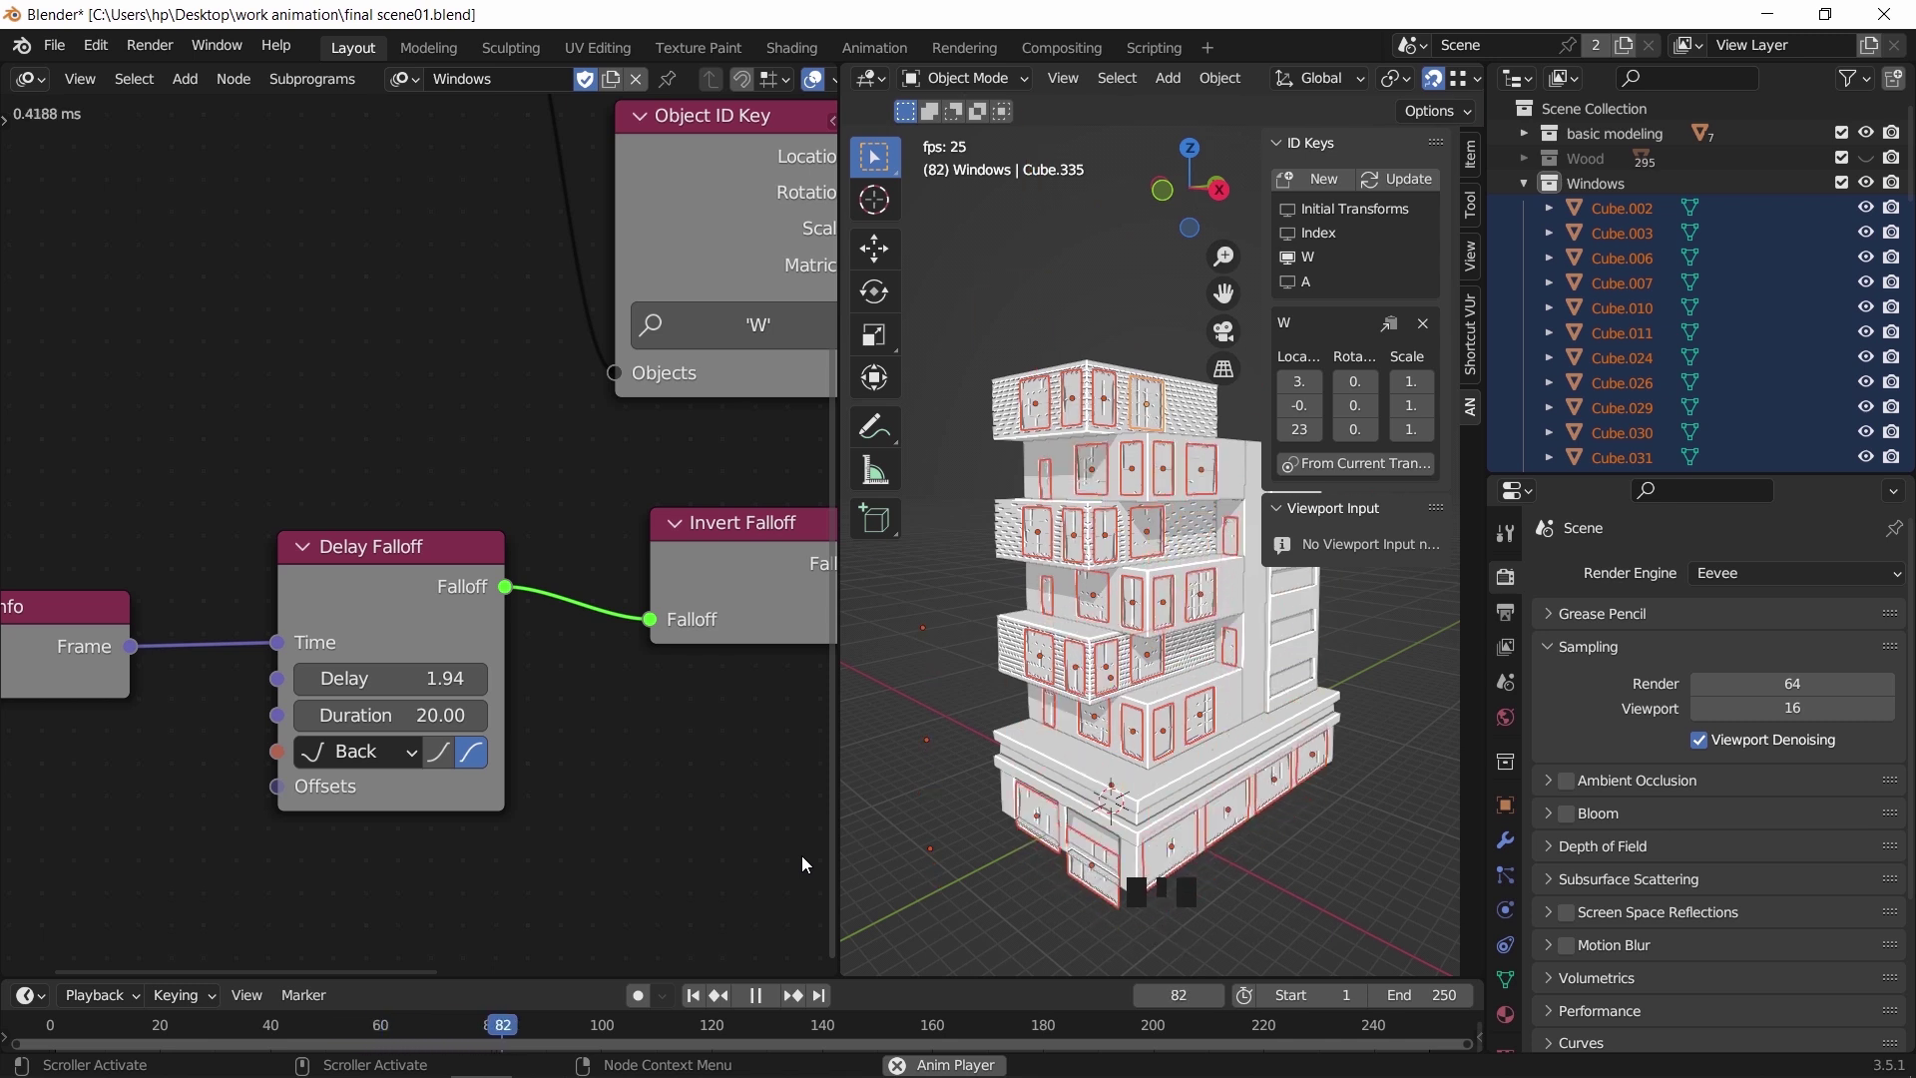
{"action": "key", "text": "space"}
{"action": "left_click", "coordinate": [398, 755]}
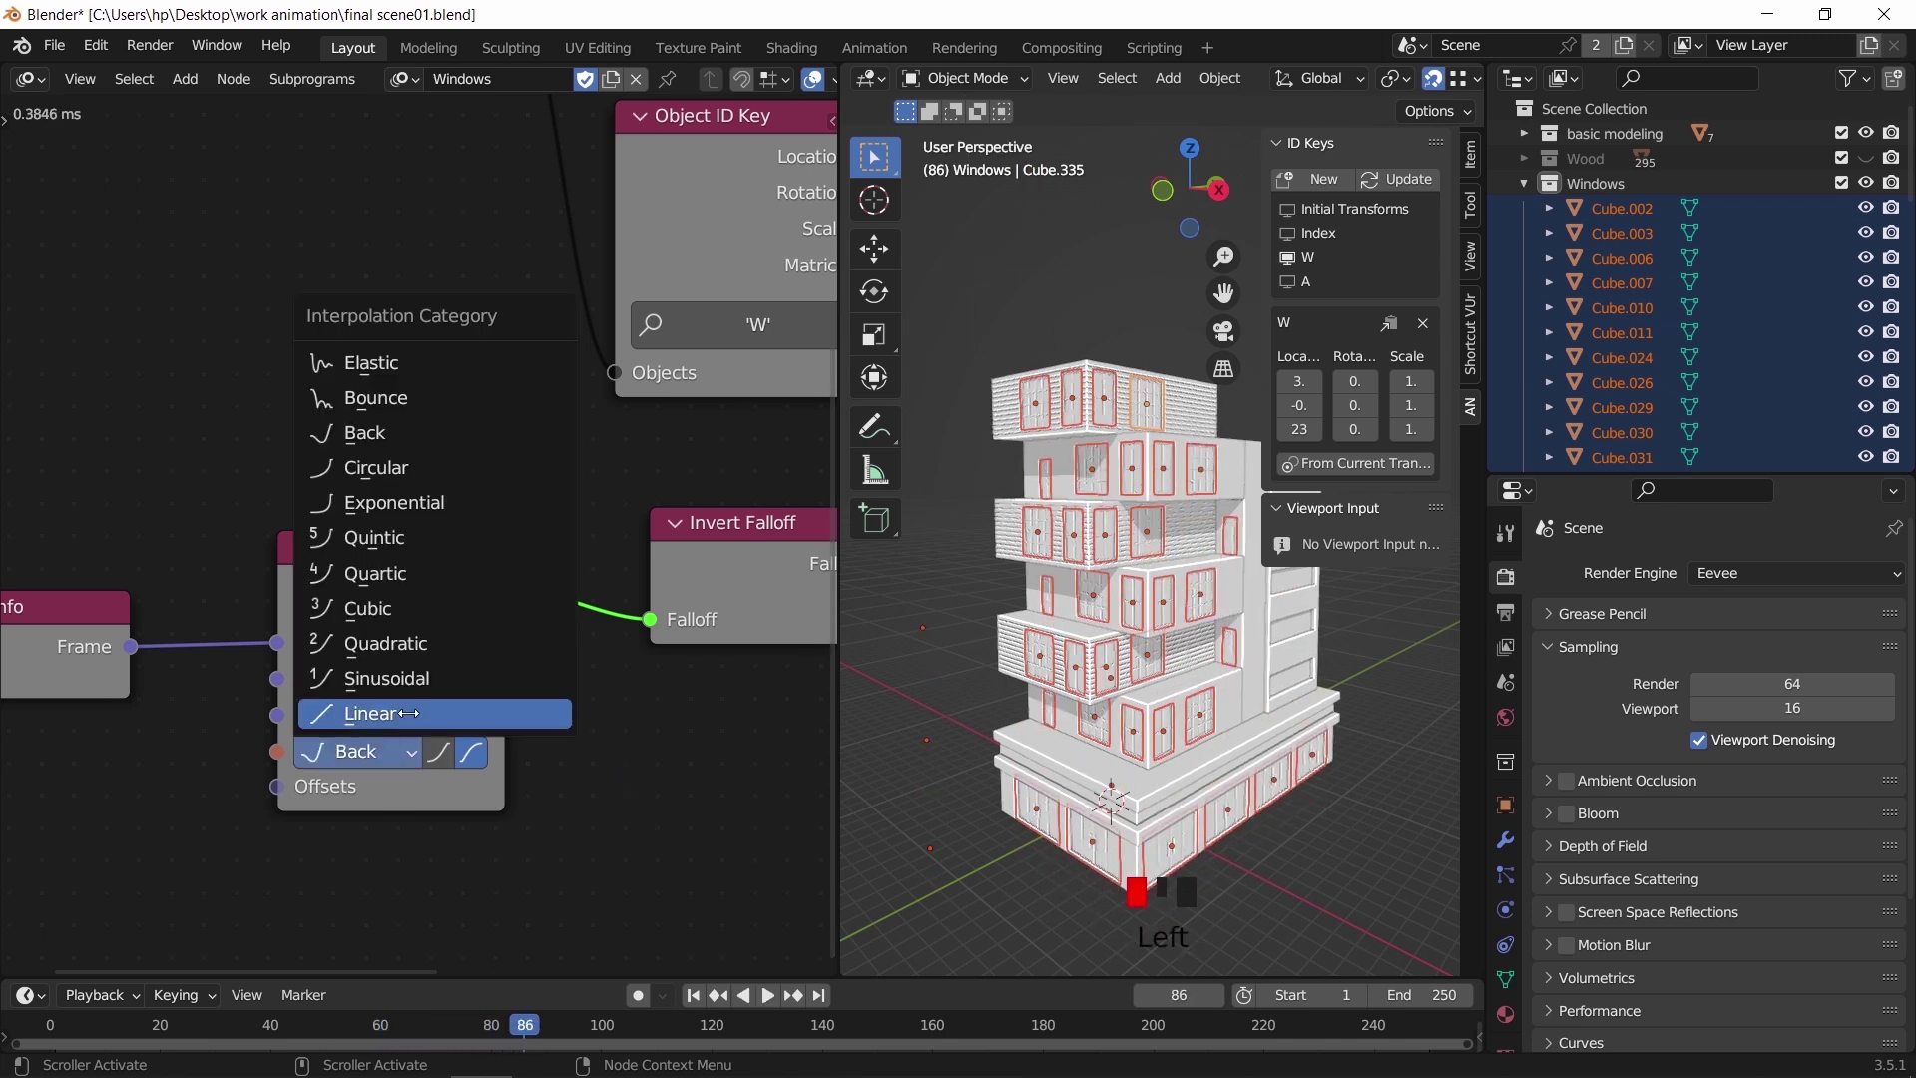
{"action": "left_click", "coordinate": [379, 715]}
{"action": "scroll", "coordinate": [654, 790], "scroll_direction": "down", "scroll_amount": 3}
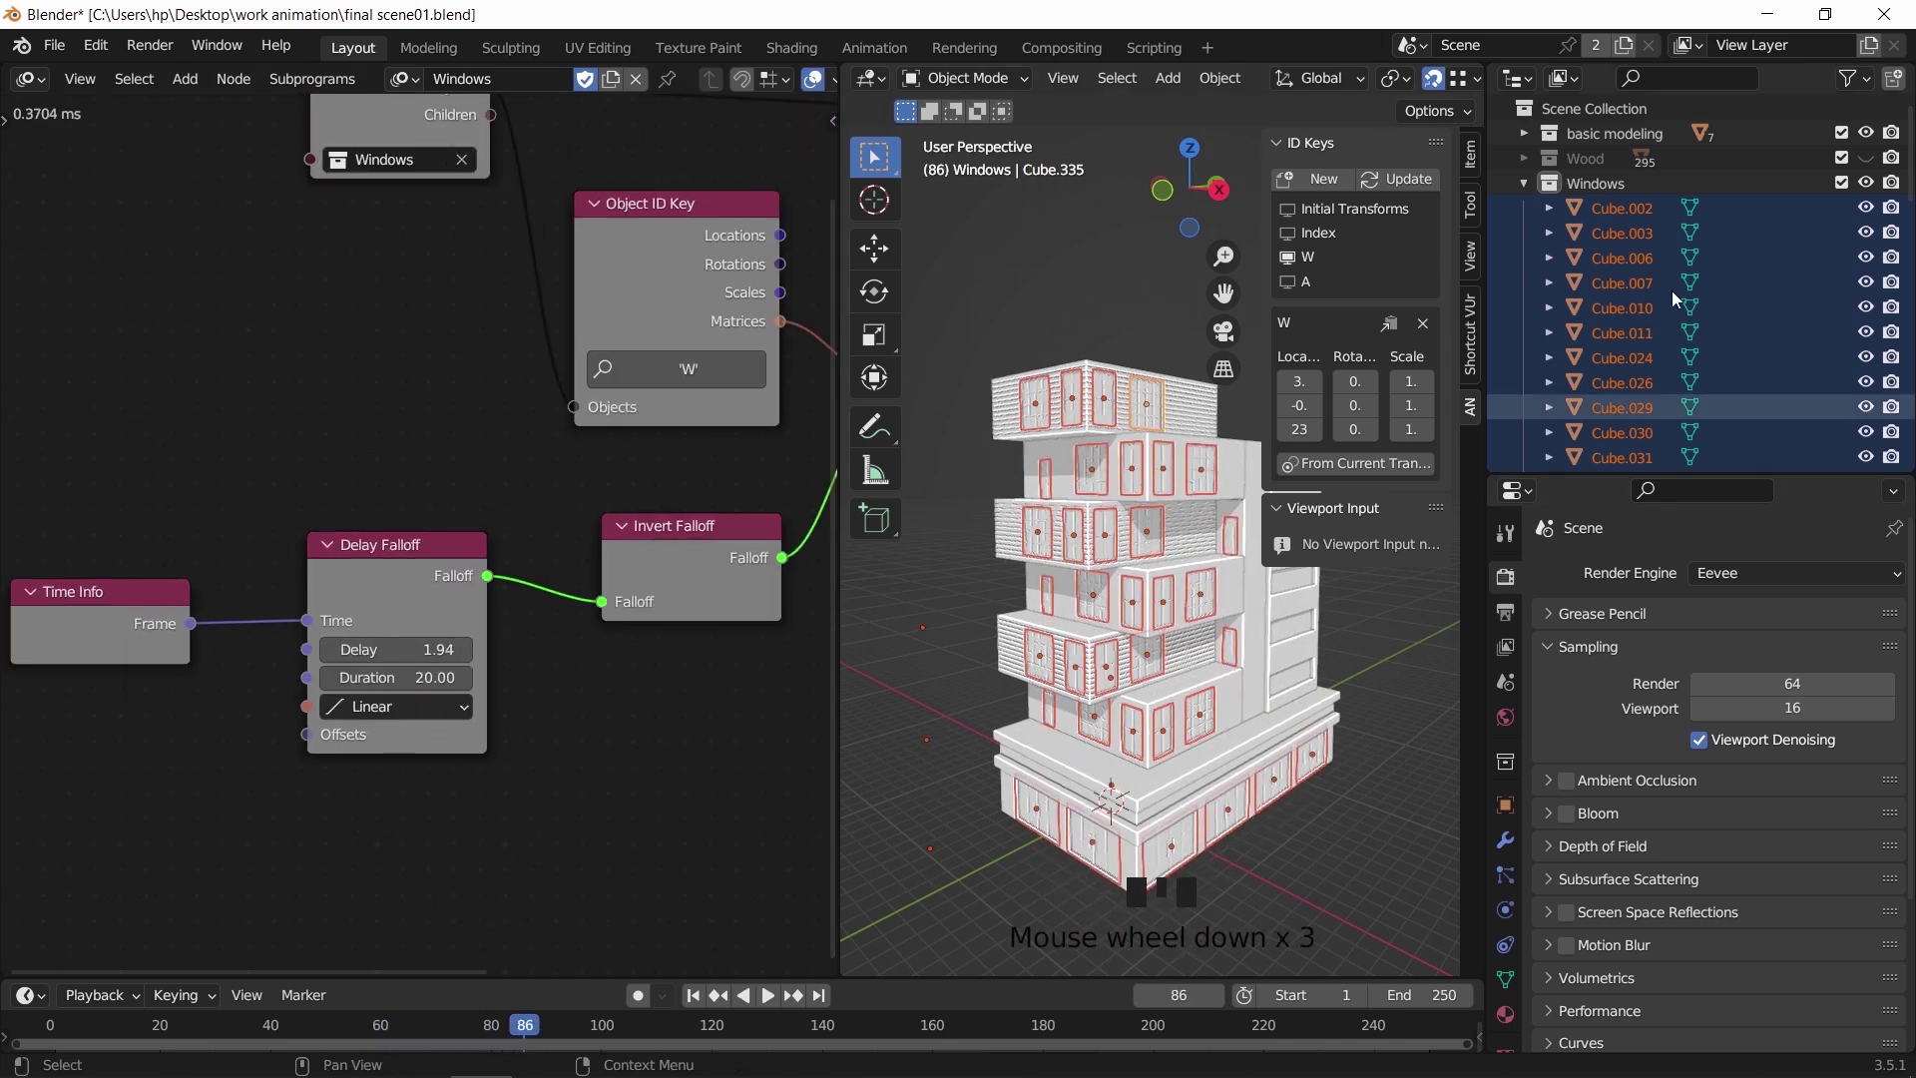
Unhide the Wood collection, make it active, and select all its objects
{"action": "left_click", "coordinate": [1523, 183]}
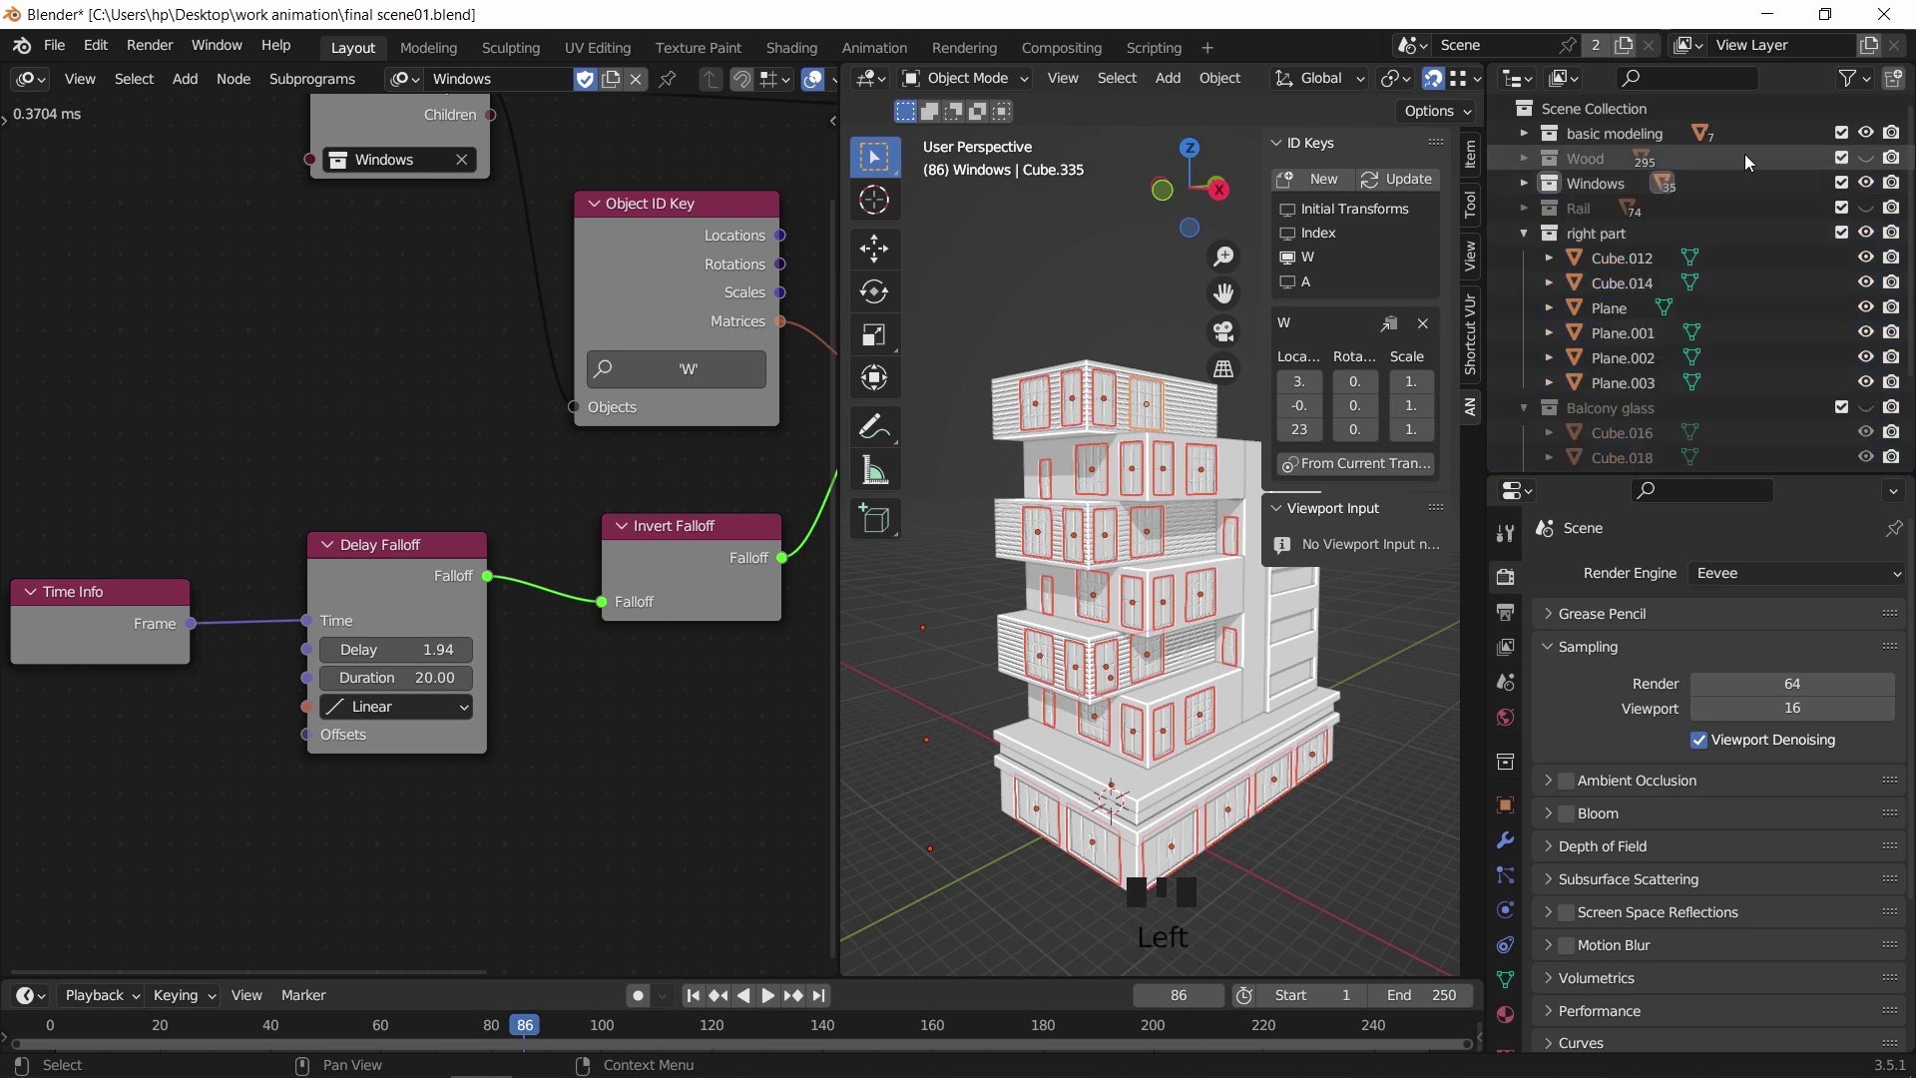
{"action": "left_click", "coordinate": [1870, 158]}
{"action": "left_click", "coordinate": [1731, 165]}
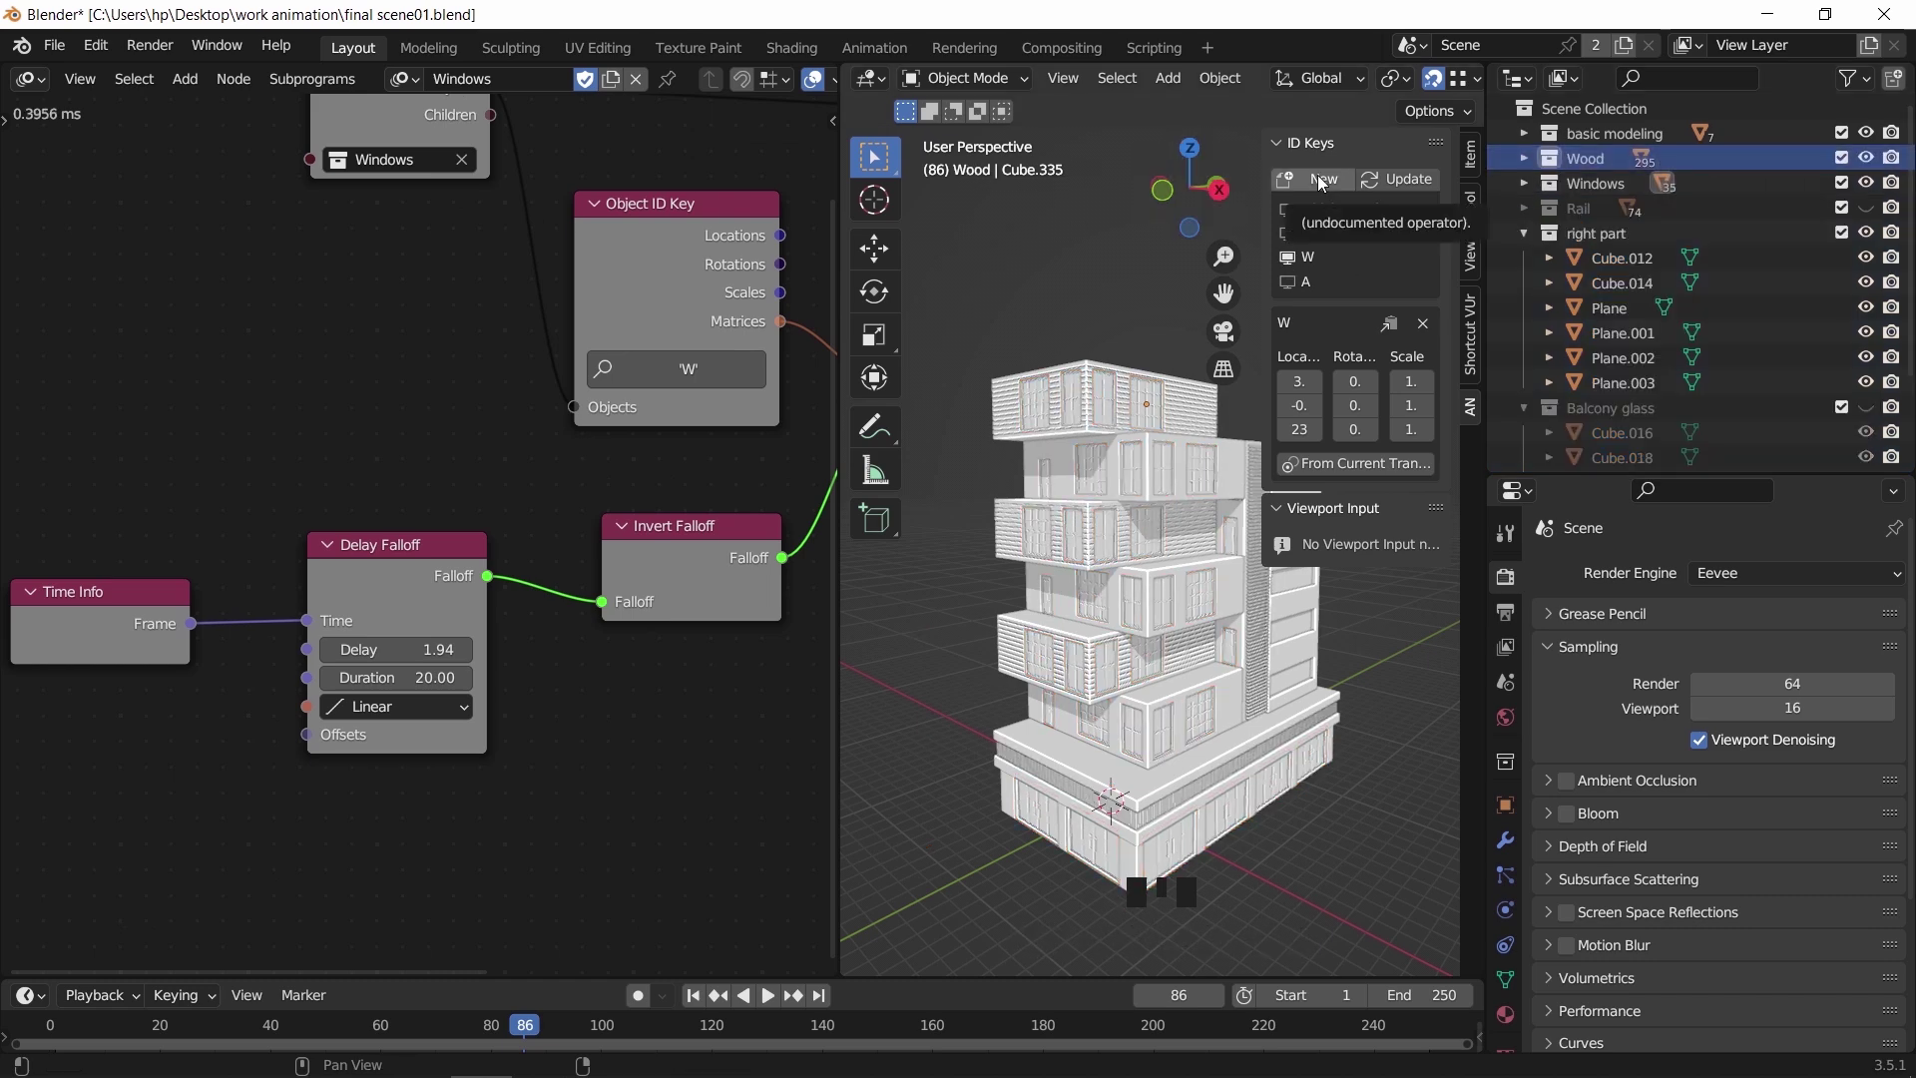
{"action": "right_click", "coordinate": [1586, 163]}
{"action": "left_click", "coordinate": [1515, 292]}
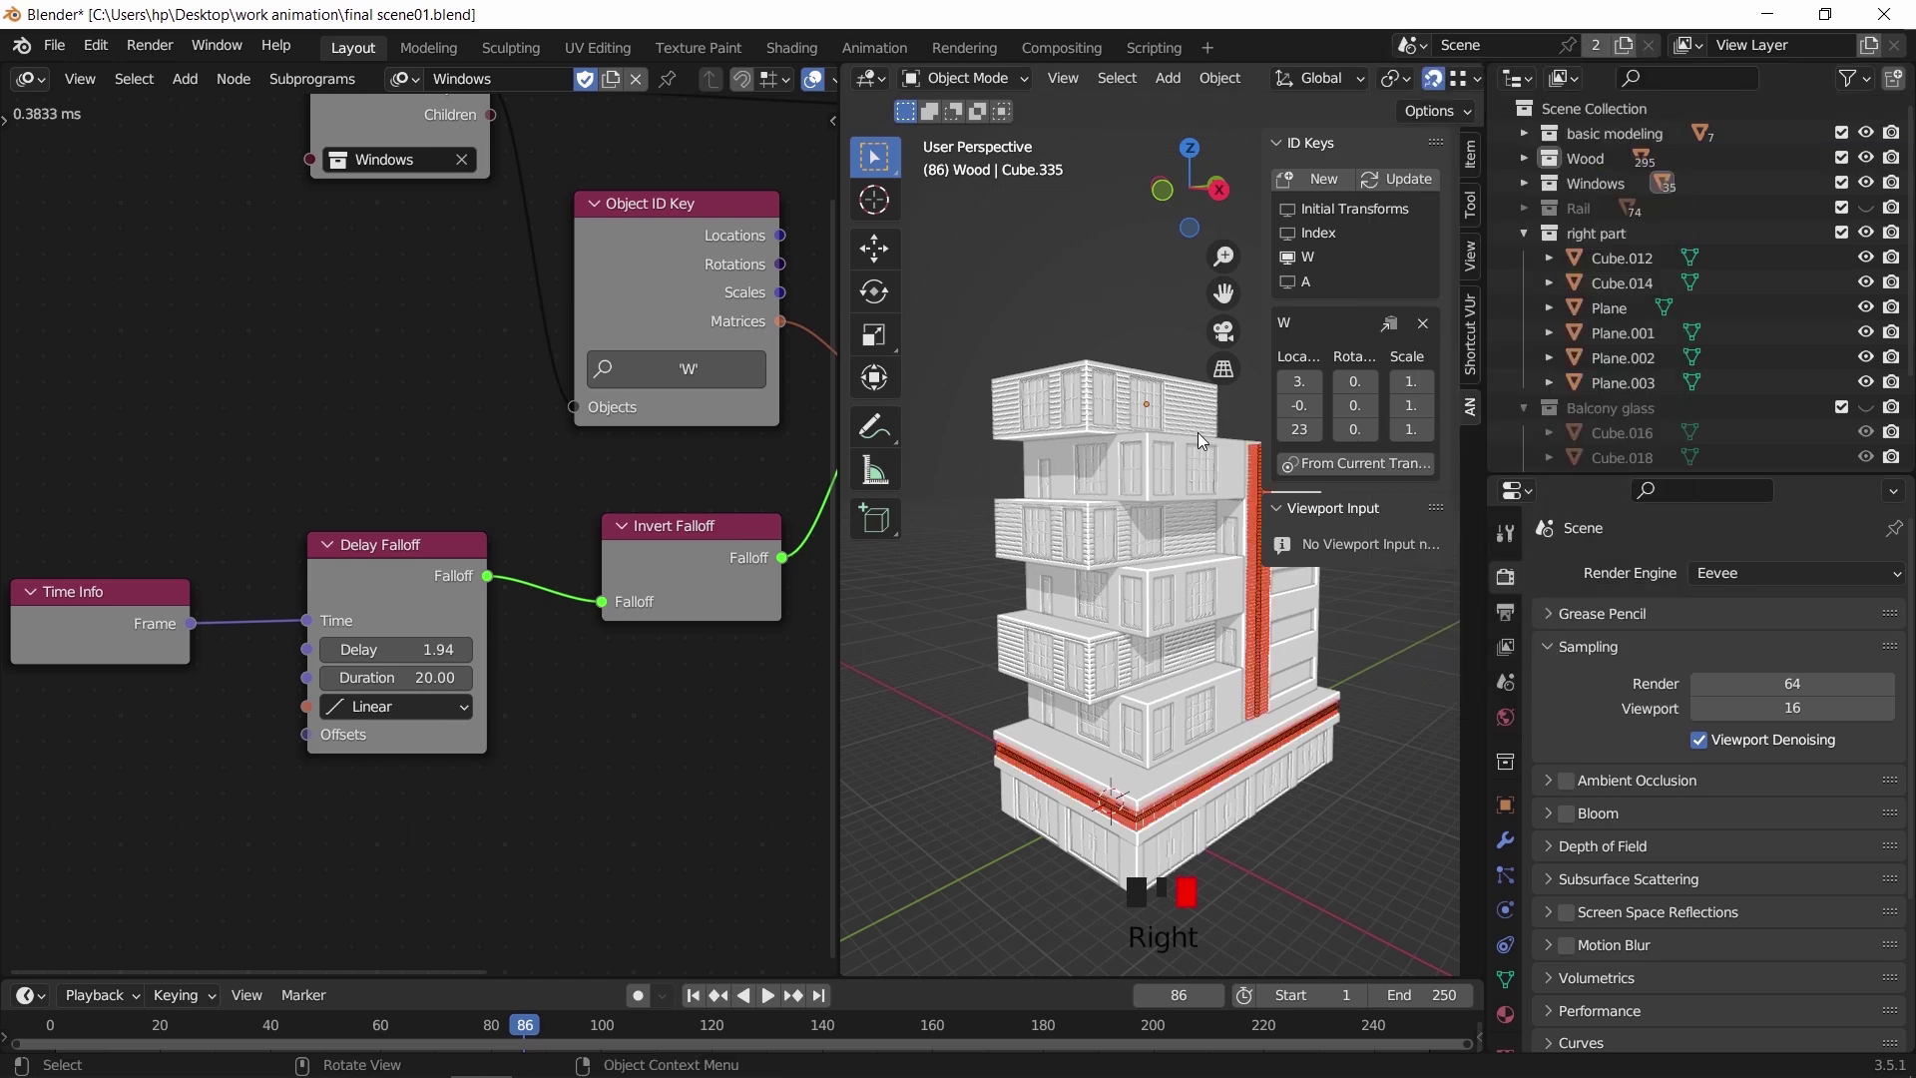
Create a new ID key named Wood holding the Wood cubes' current transforms
{"action": "left_click", "coordinate": [1324, 187]}
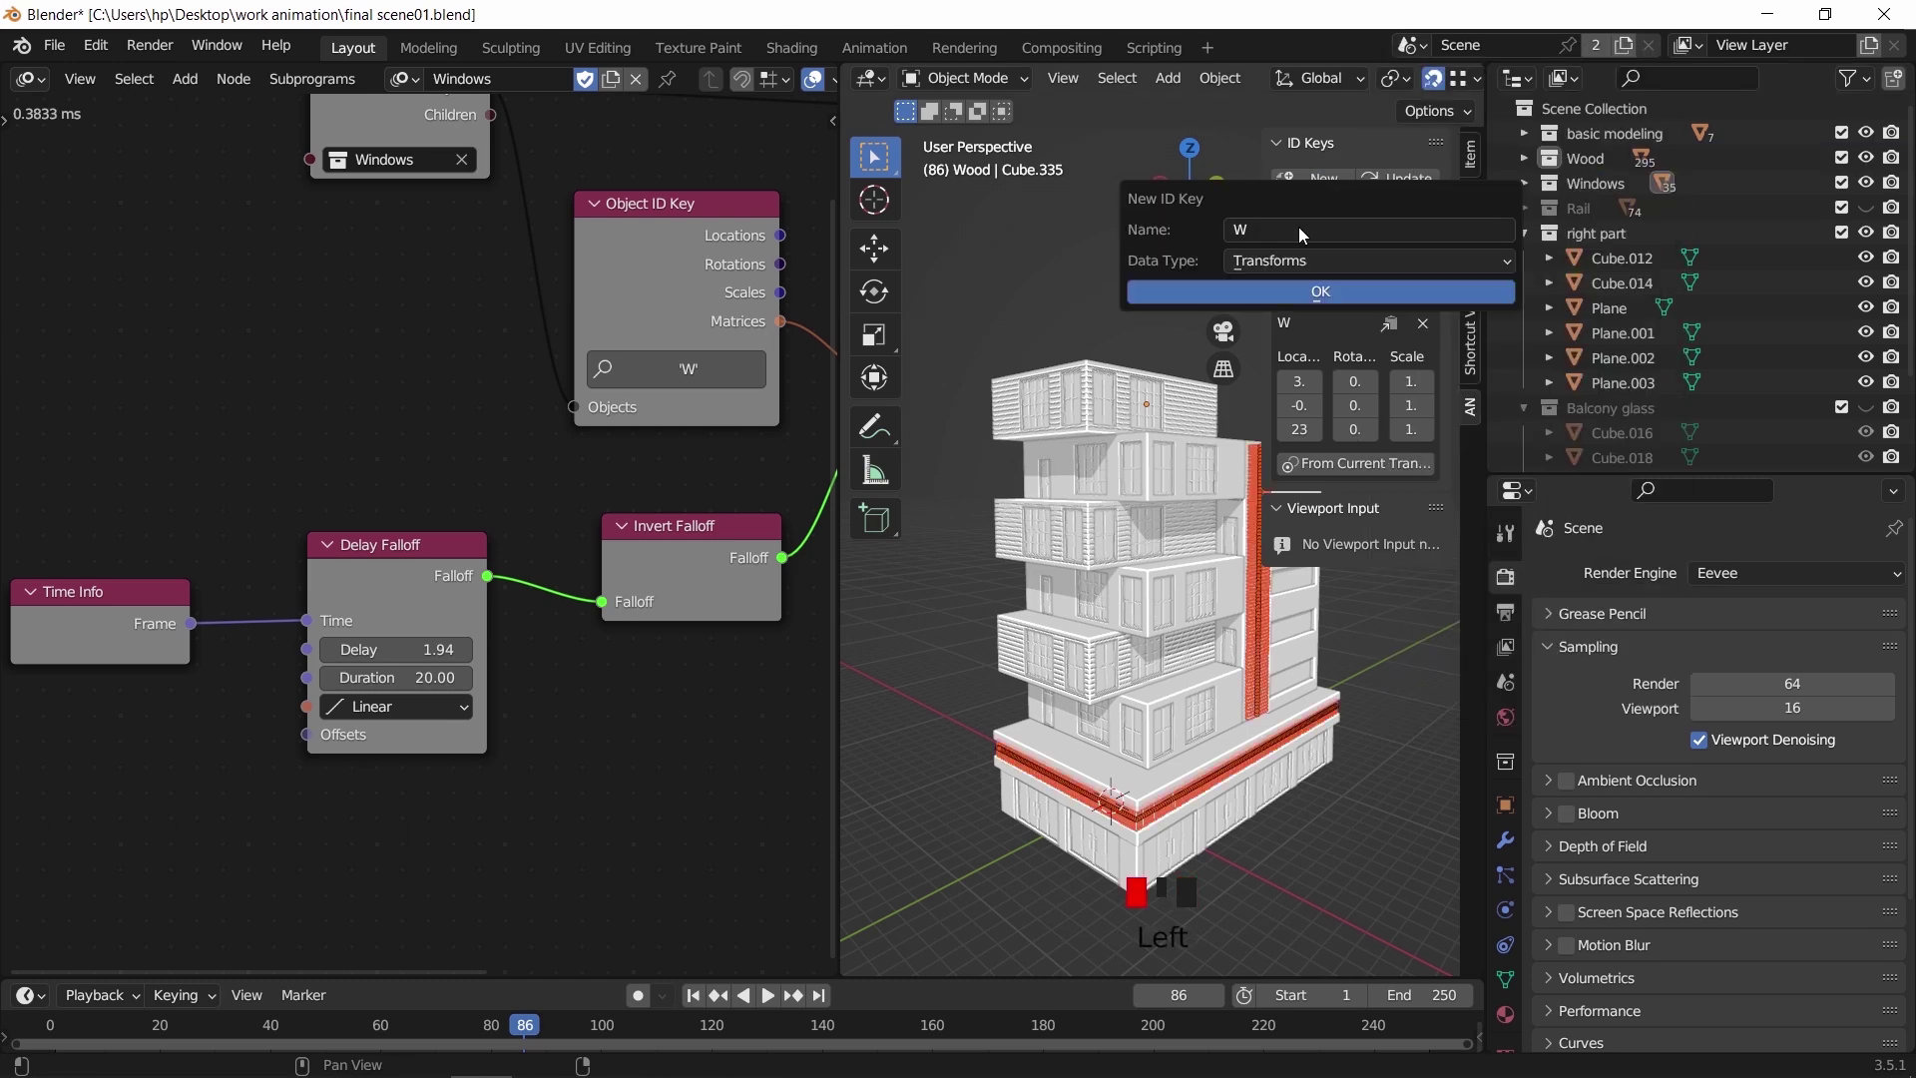
{"action": "left_click", "coordinate": [1301, 231]}
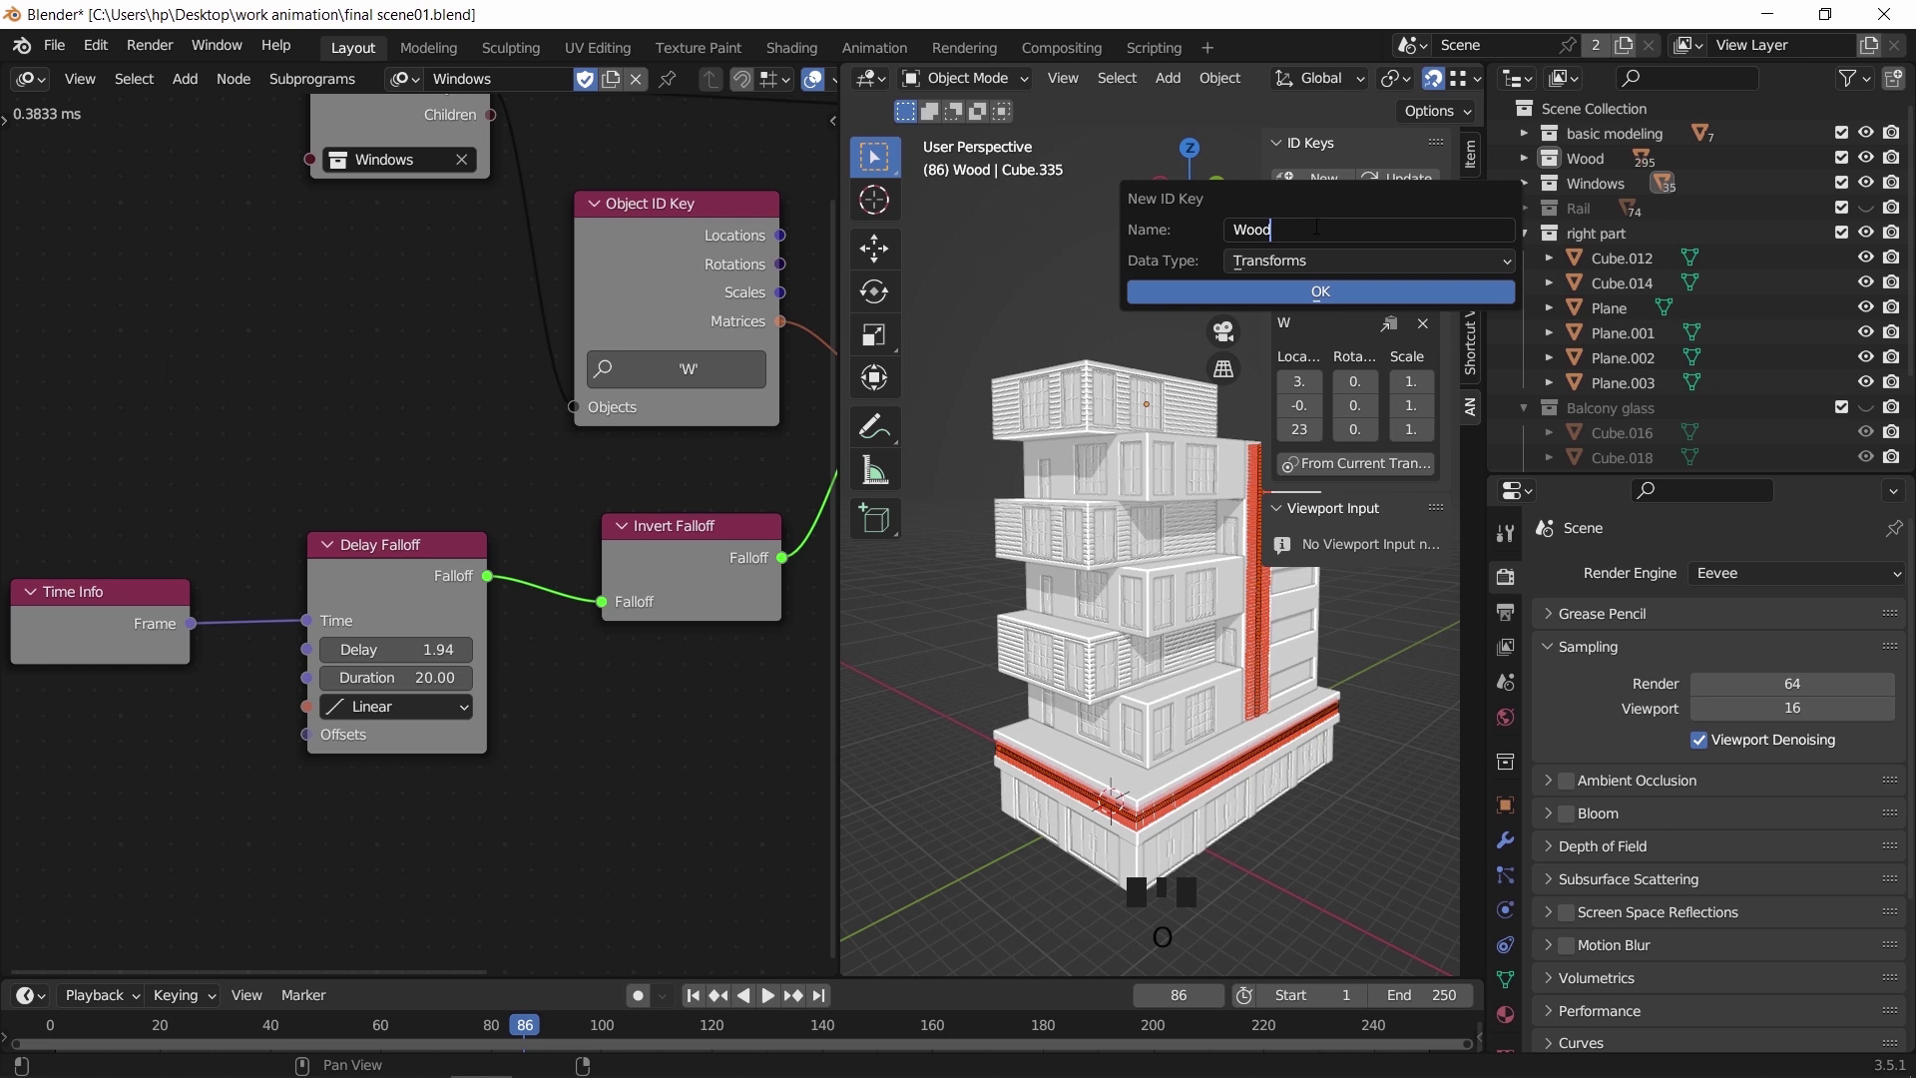
{"action": "left_click", "coordinate": [1301, 287]}
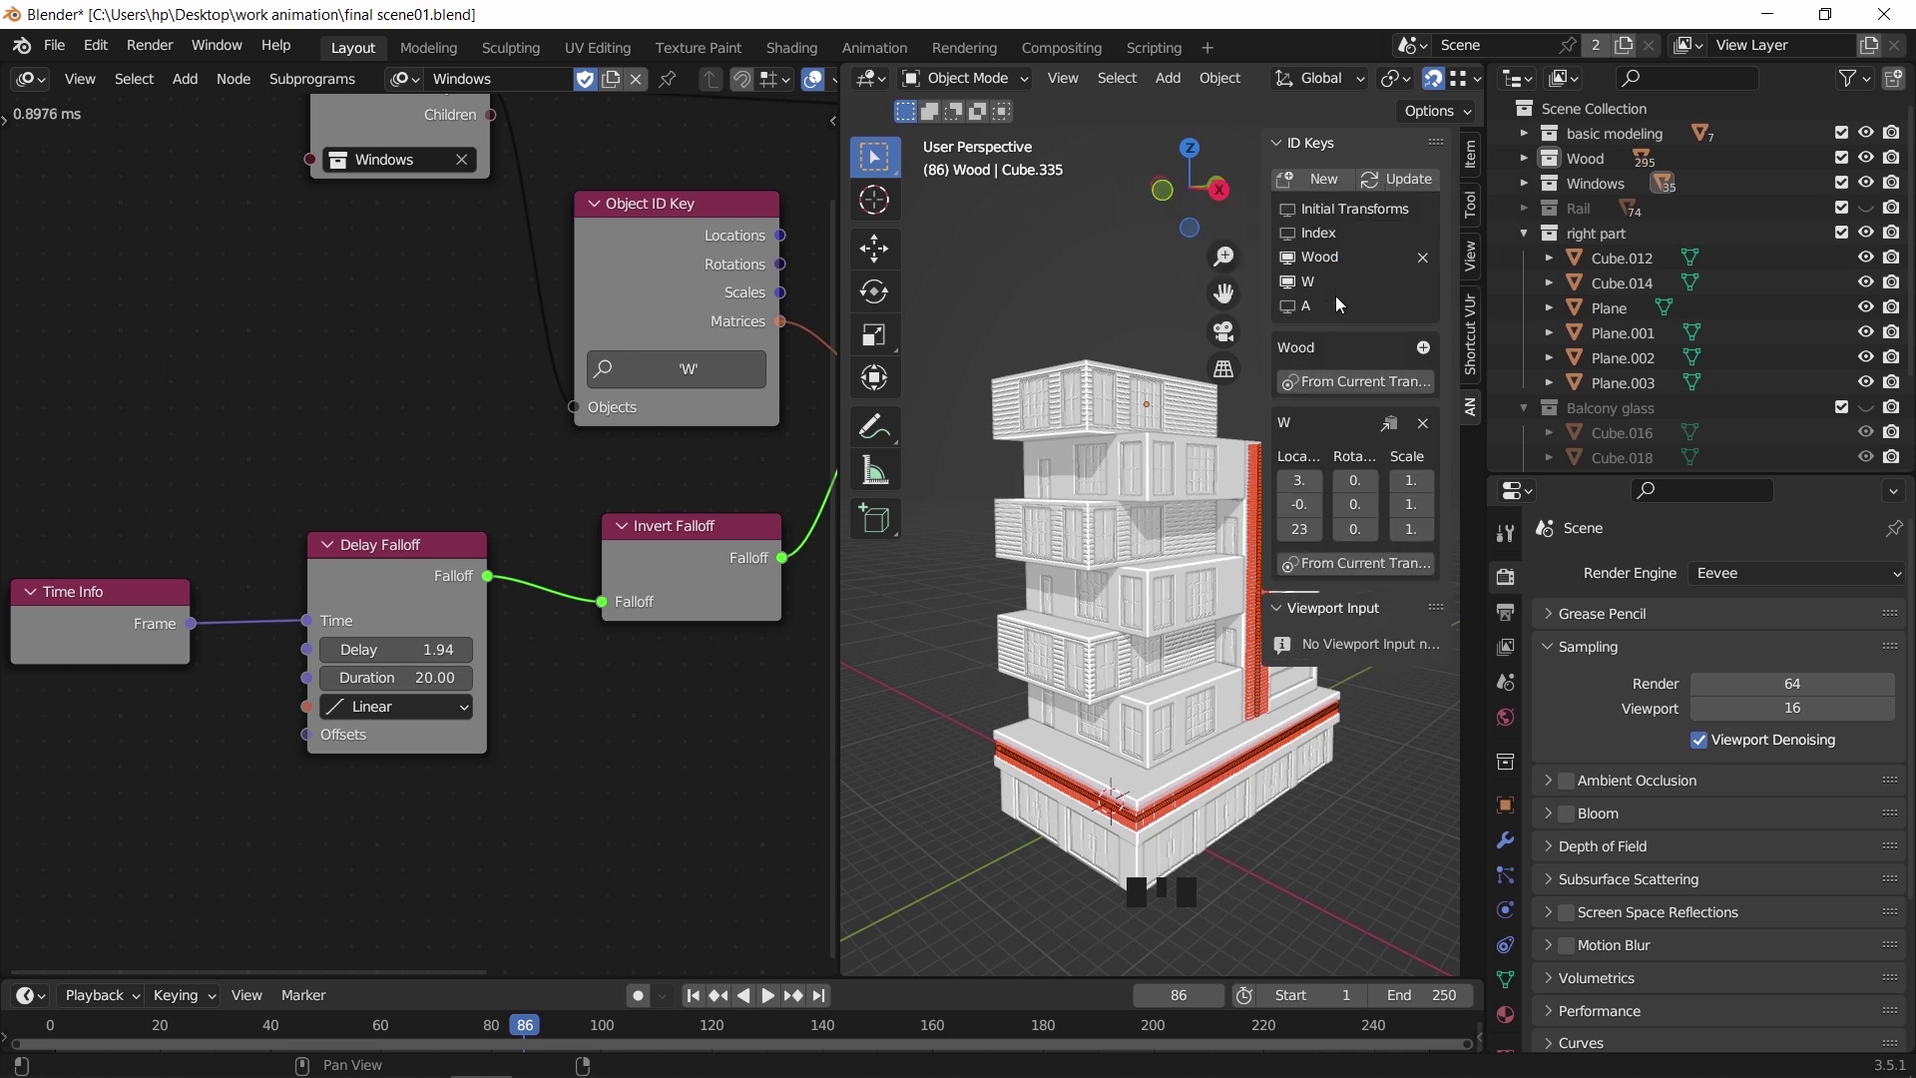
{"action": "left_click", "coordinate": [1294, 285]}
{"action": "left_click", "coordinate": [1349, 382]}
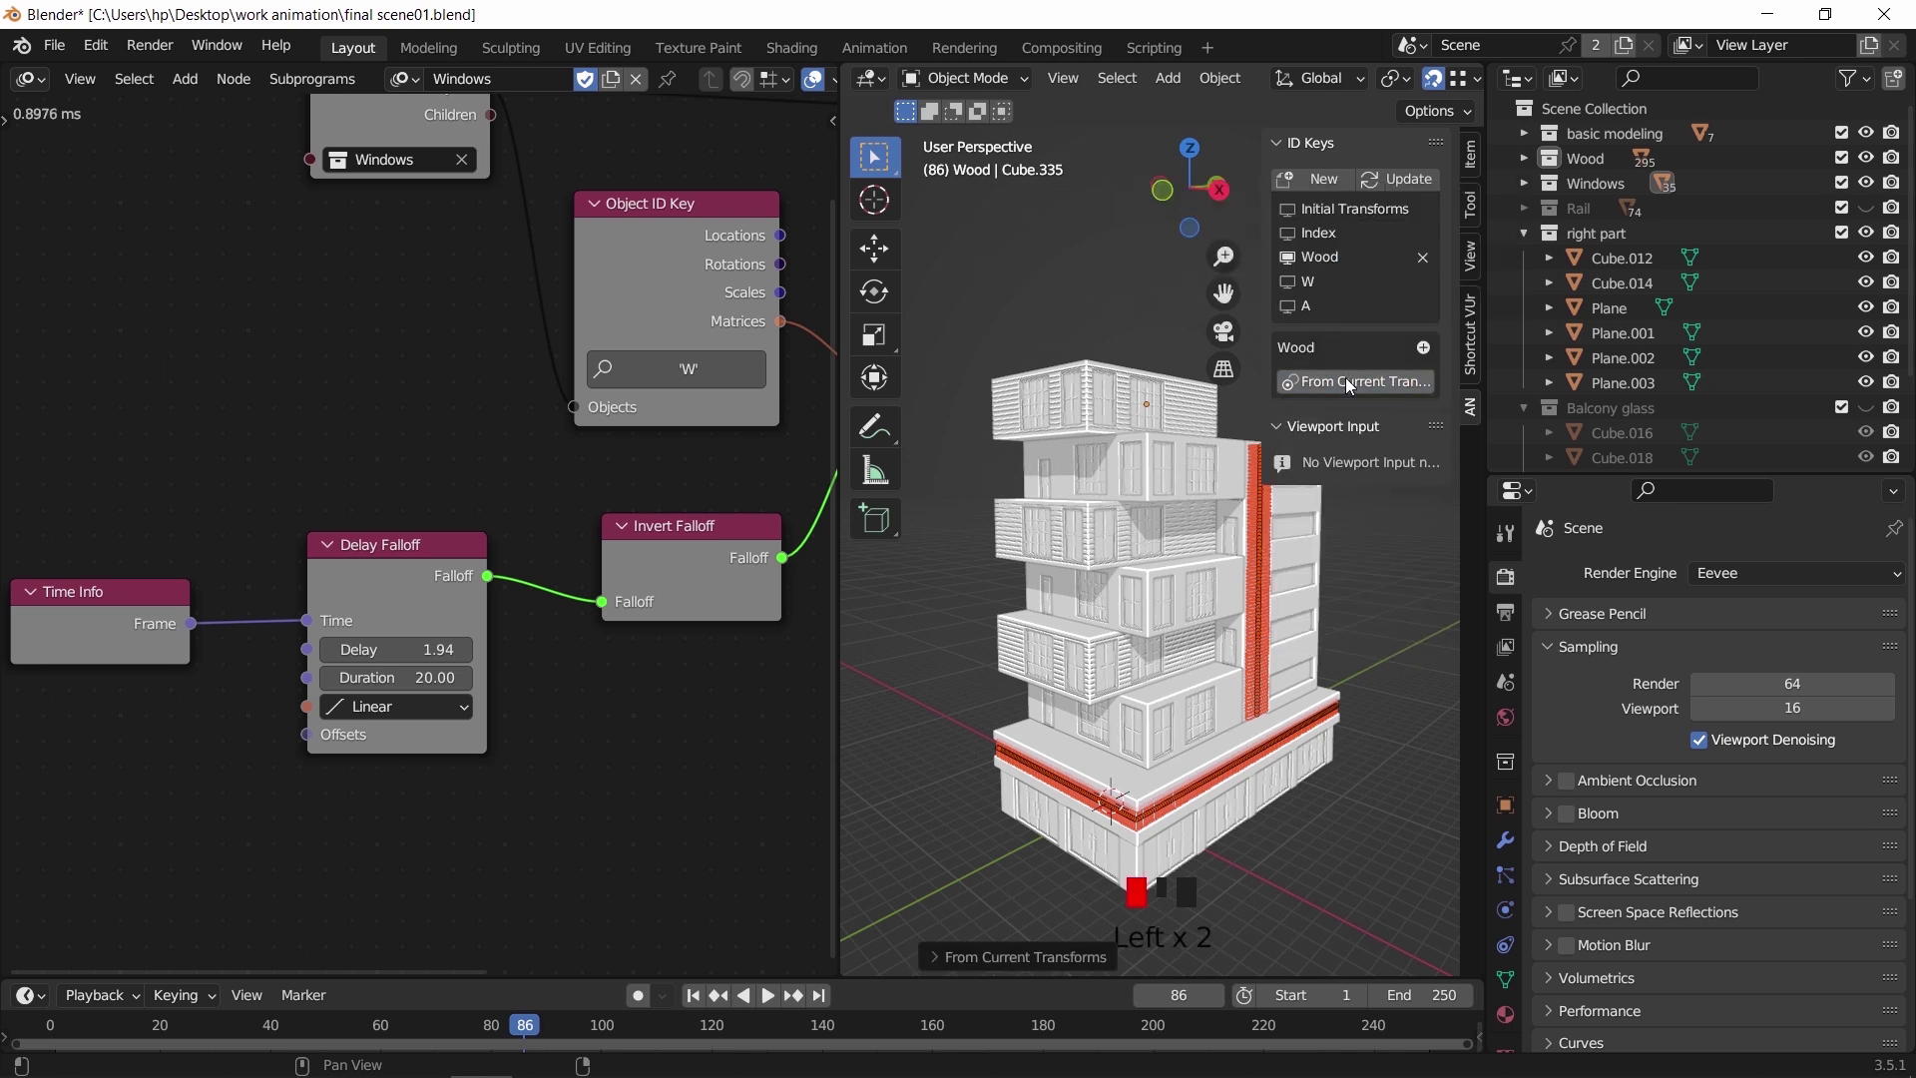
Reselect all Wood objects, store their transforms in the Wood key again, and create a new node tree
{"action": "middle_click_drag", "start_coordinate": [1292, 605], "coordinate": [1177, 598]}
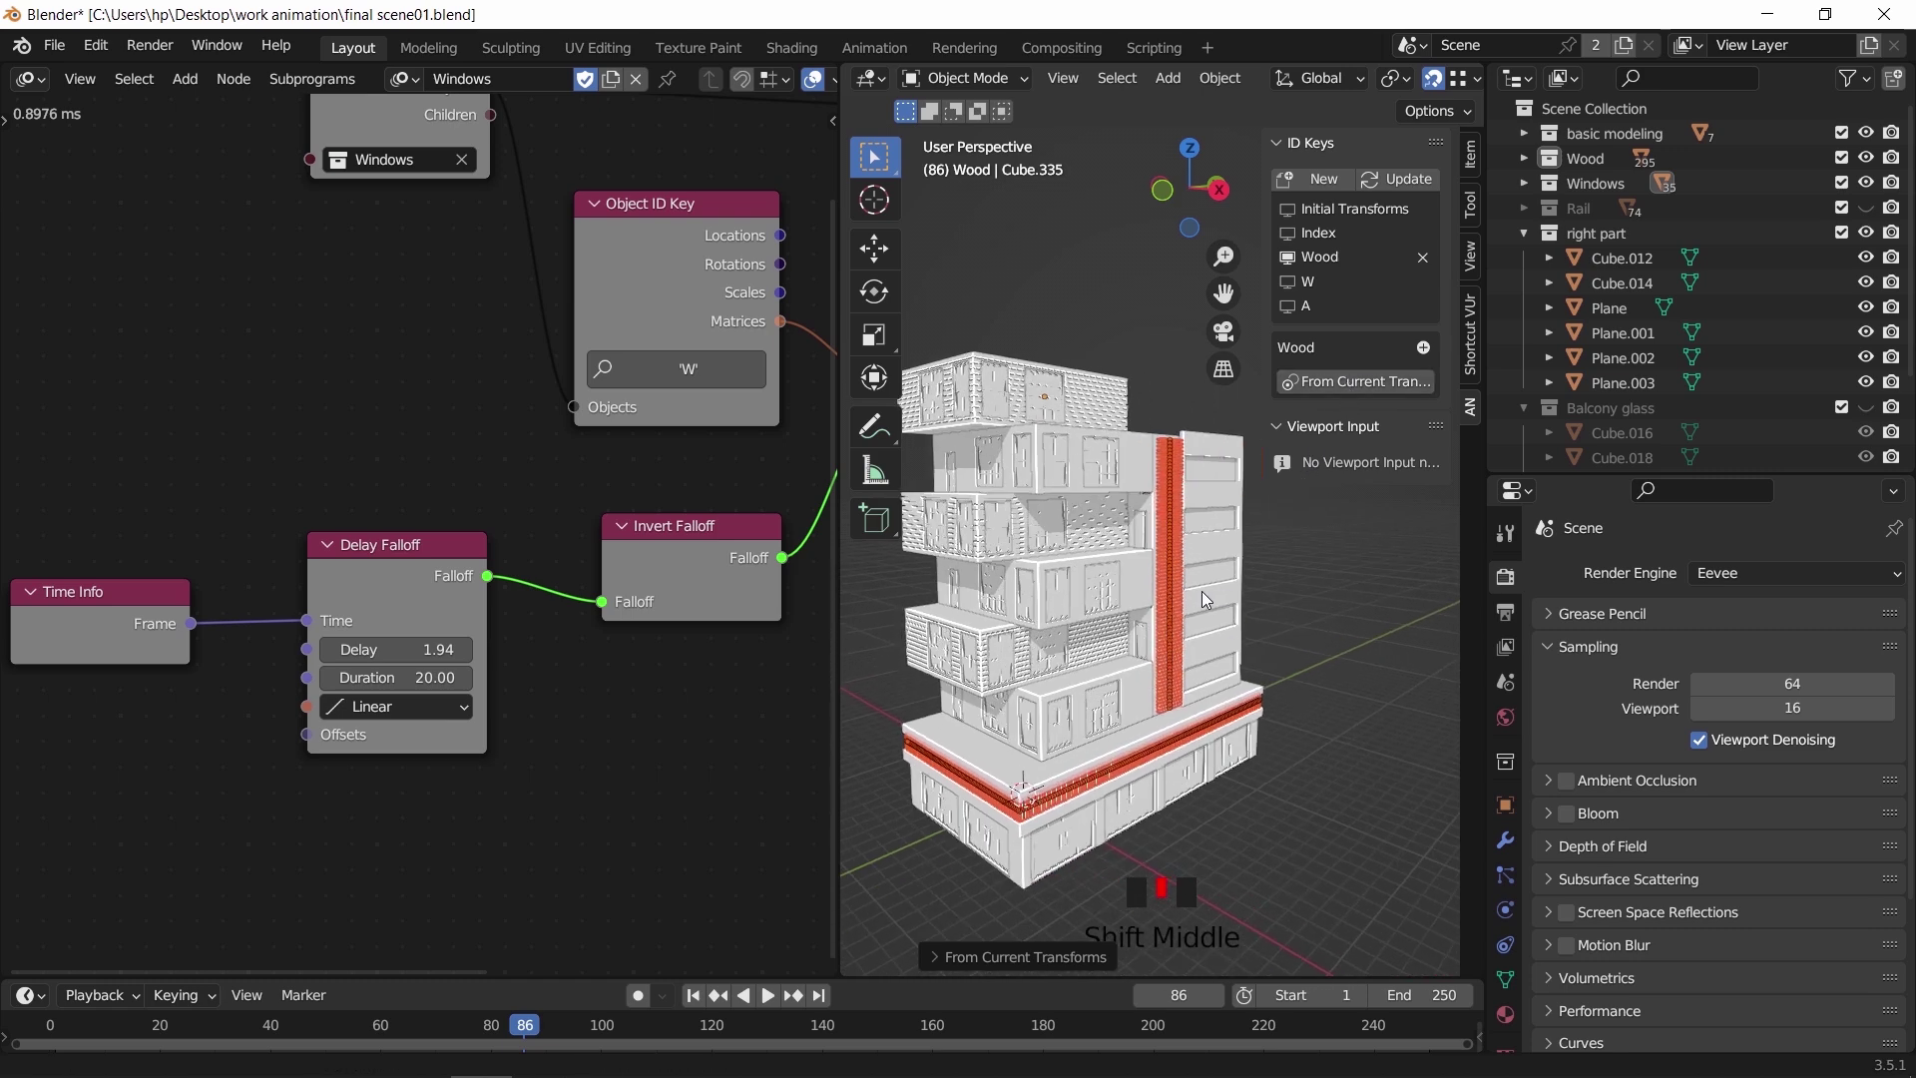
{"action": "left_click", "coordinate": [1377, 699]}
{"action": "left_click", "coordinate": [1545, 161]}
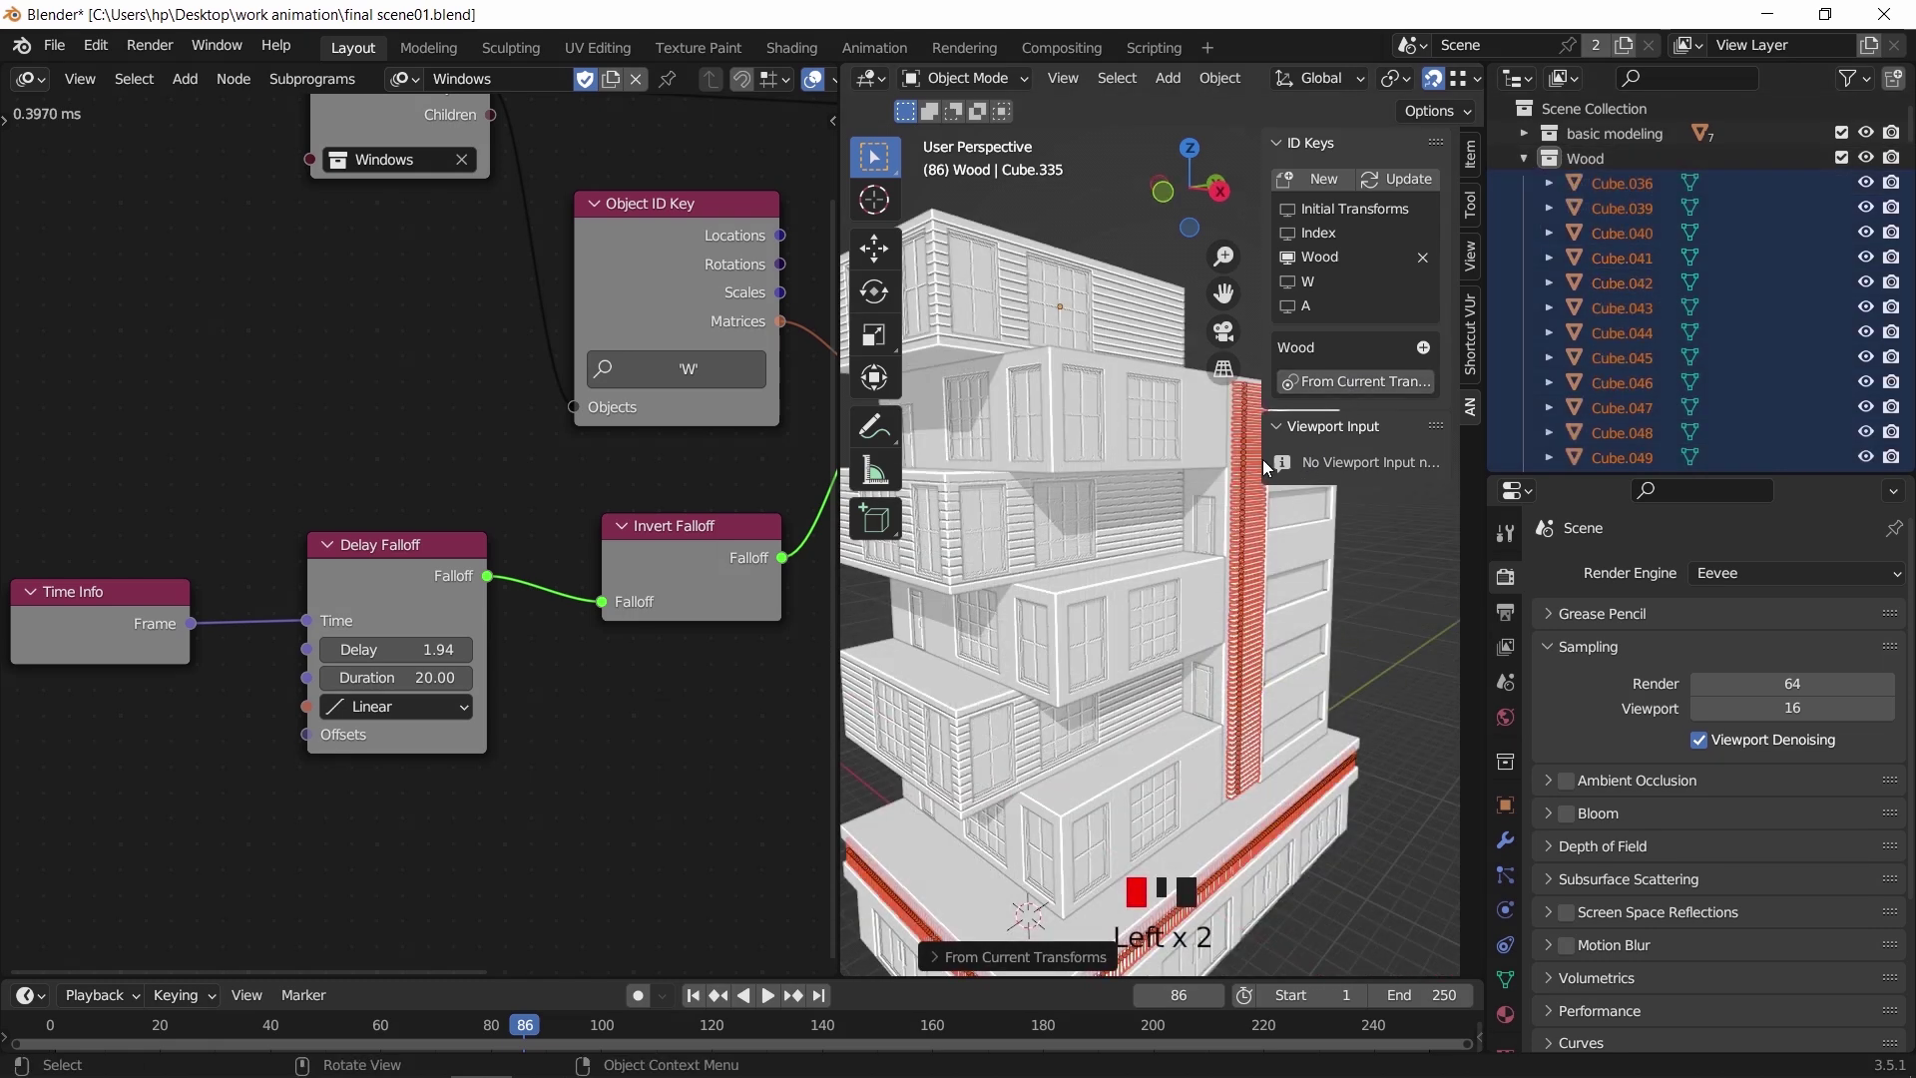
{"action": "left_click", "coordinate": [1238, 459]}
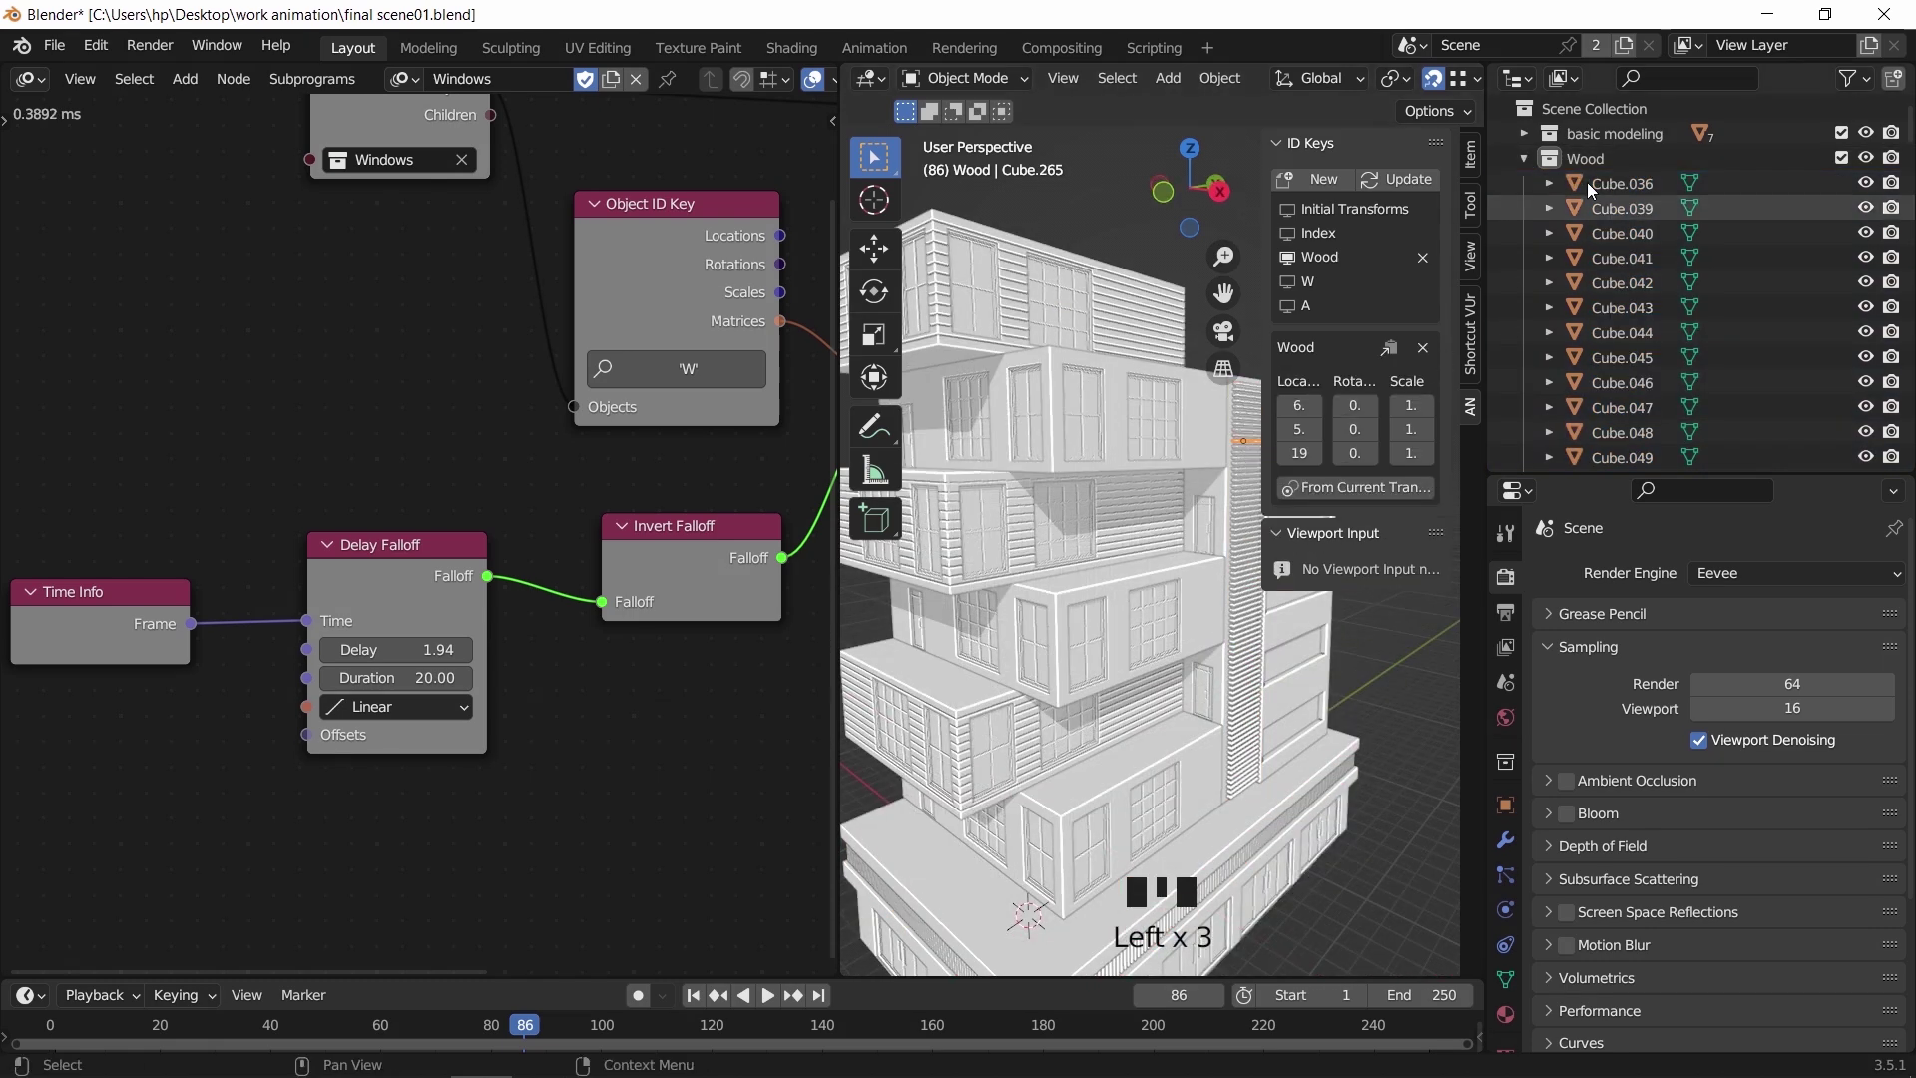
{"action": "right_click", "coordinate": [1517, 158]}
{"action": "left_click", "coordinate": [1466, 288]}
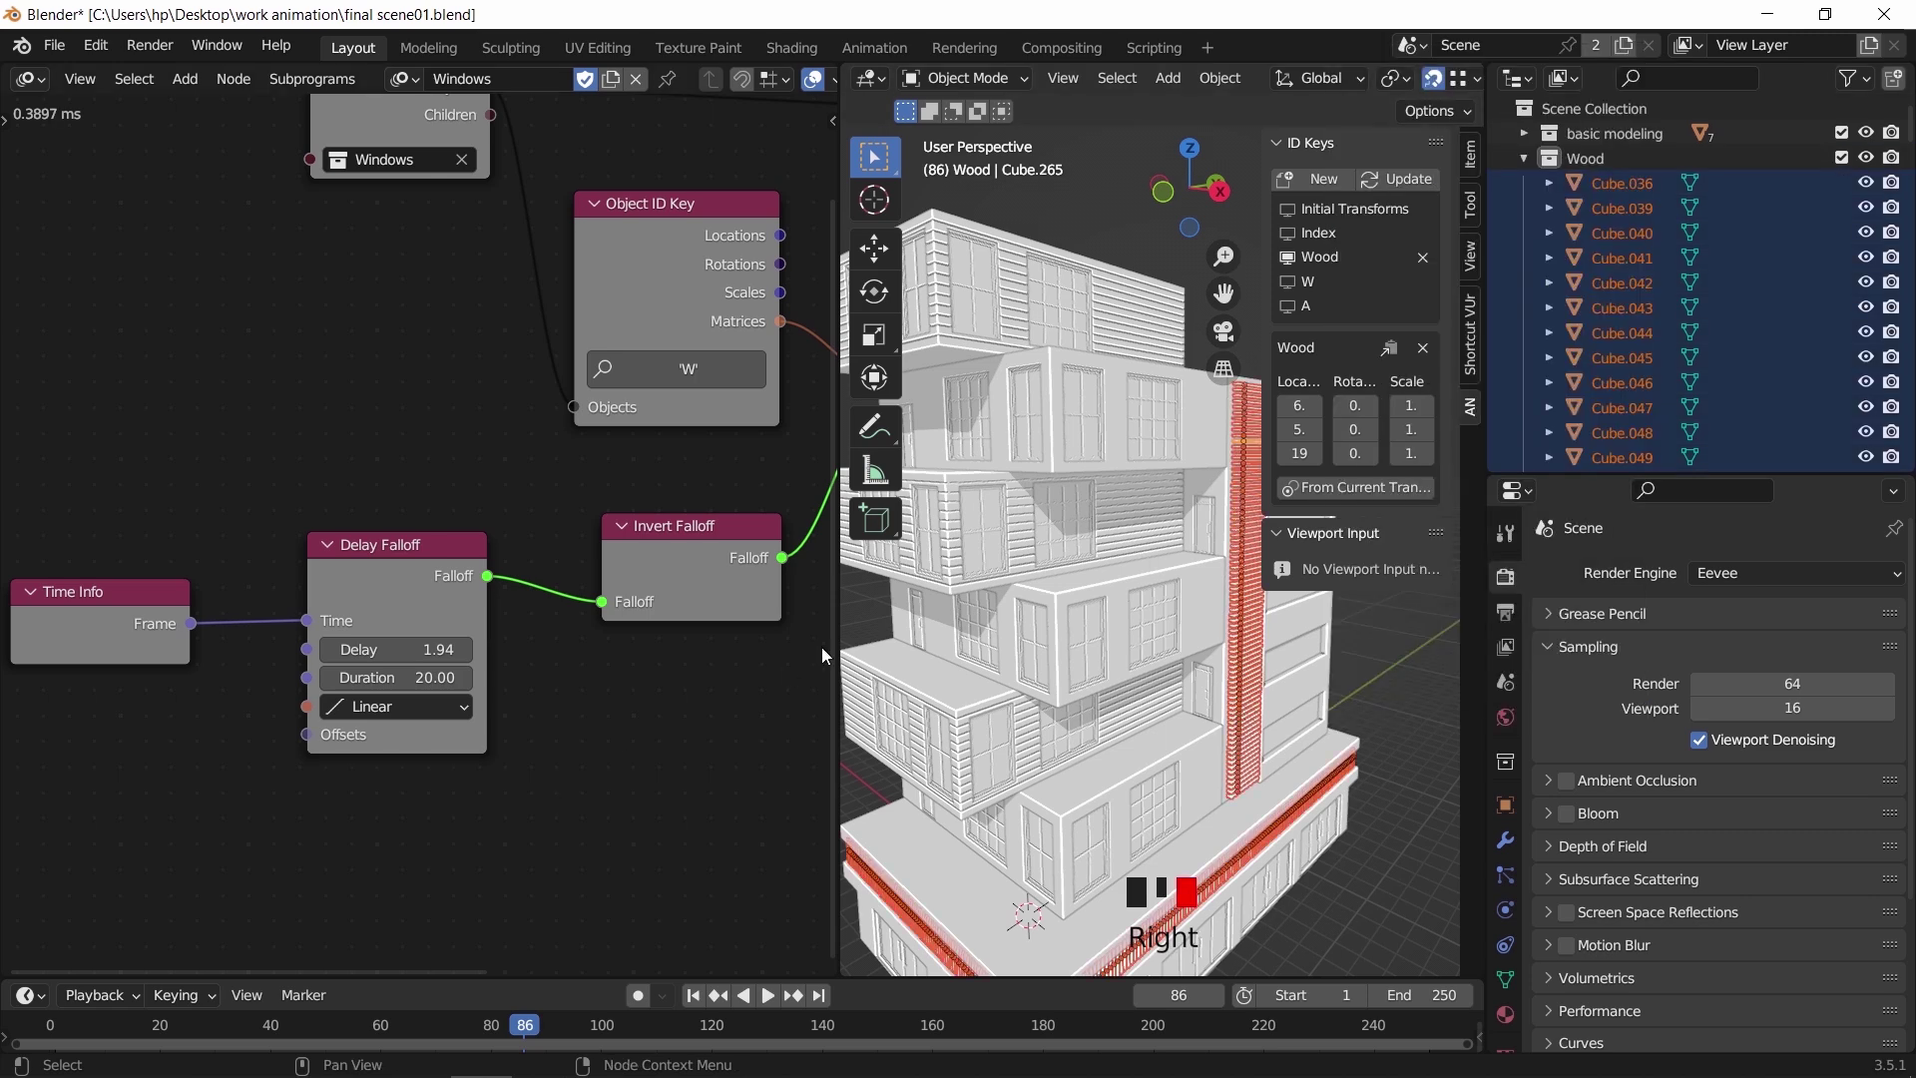
{"action": "left_click", "coordinate": [1355, 489]}
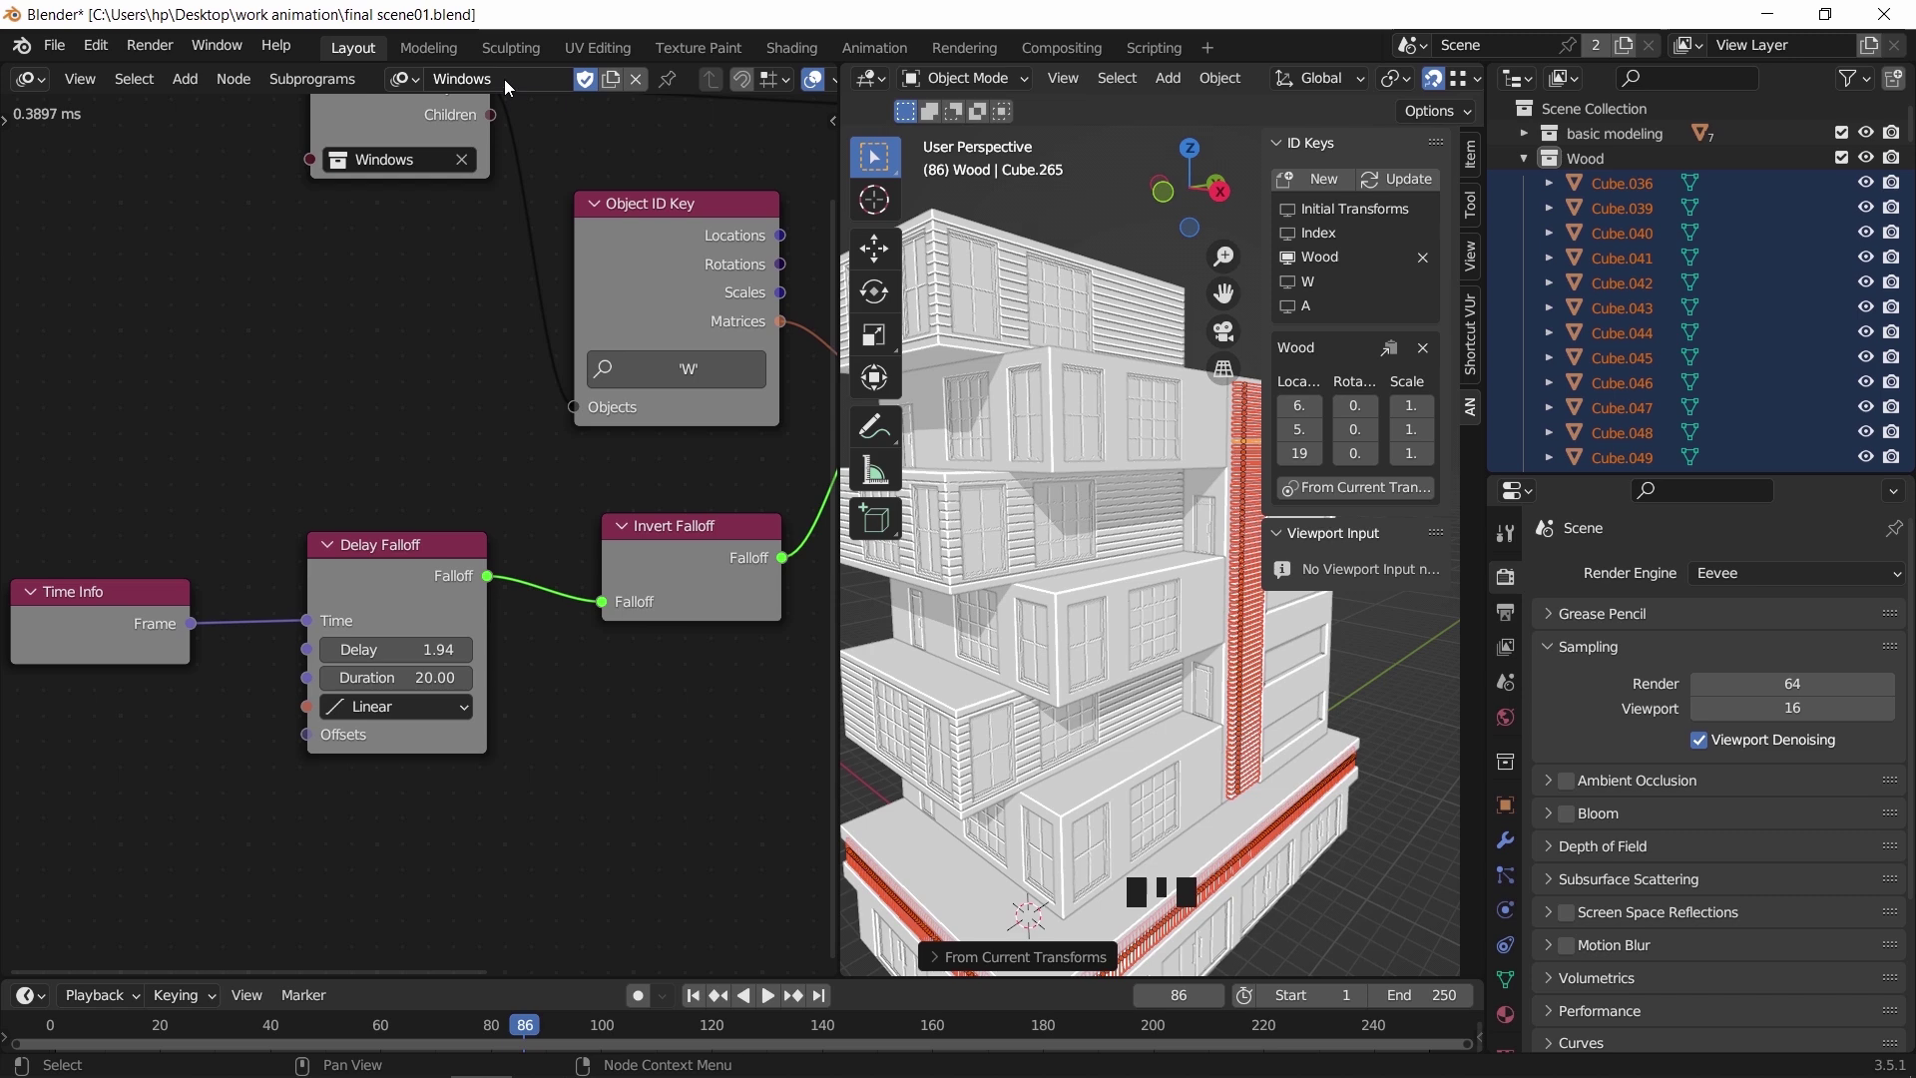
{"action": "left_click", "coordinate": [611, 82]}
Name the new node tree Wood
{"action": "double_click", "coordinate": [548, 82]}
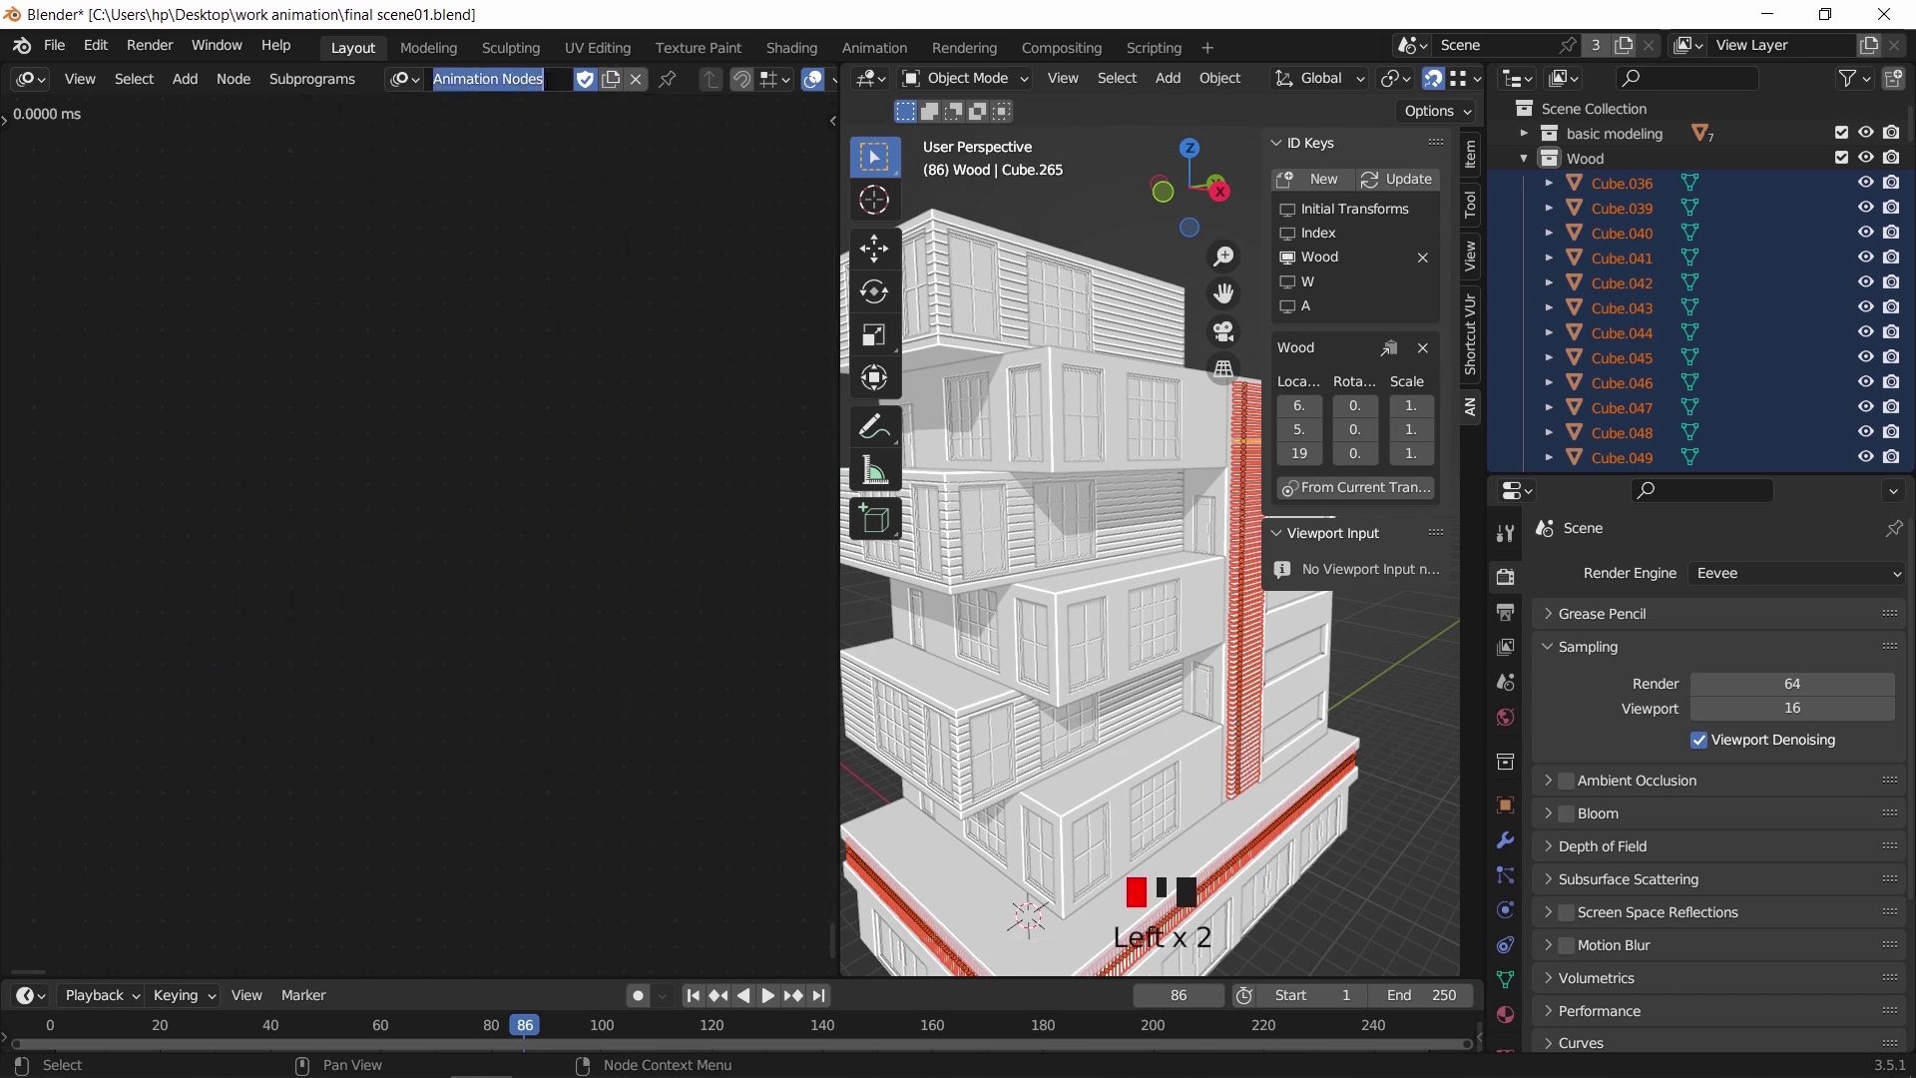
{"action": "type", "text": "Wood"}
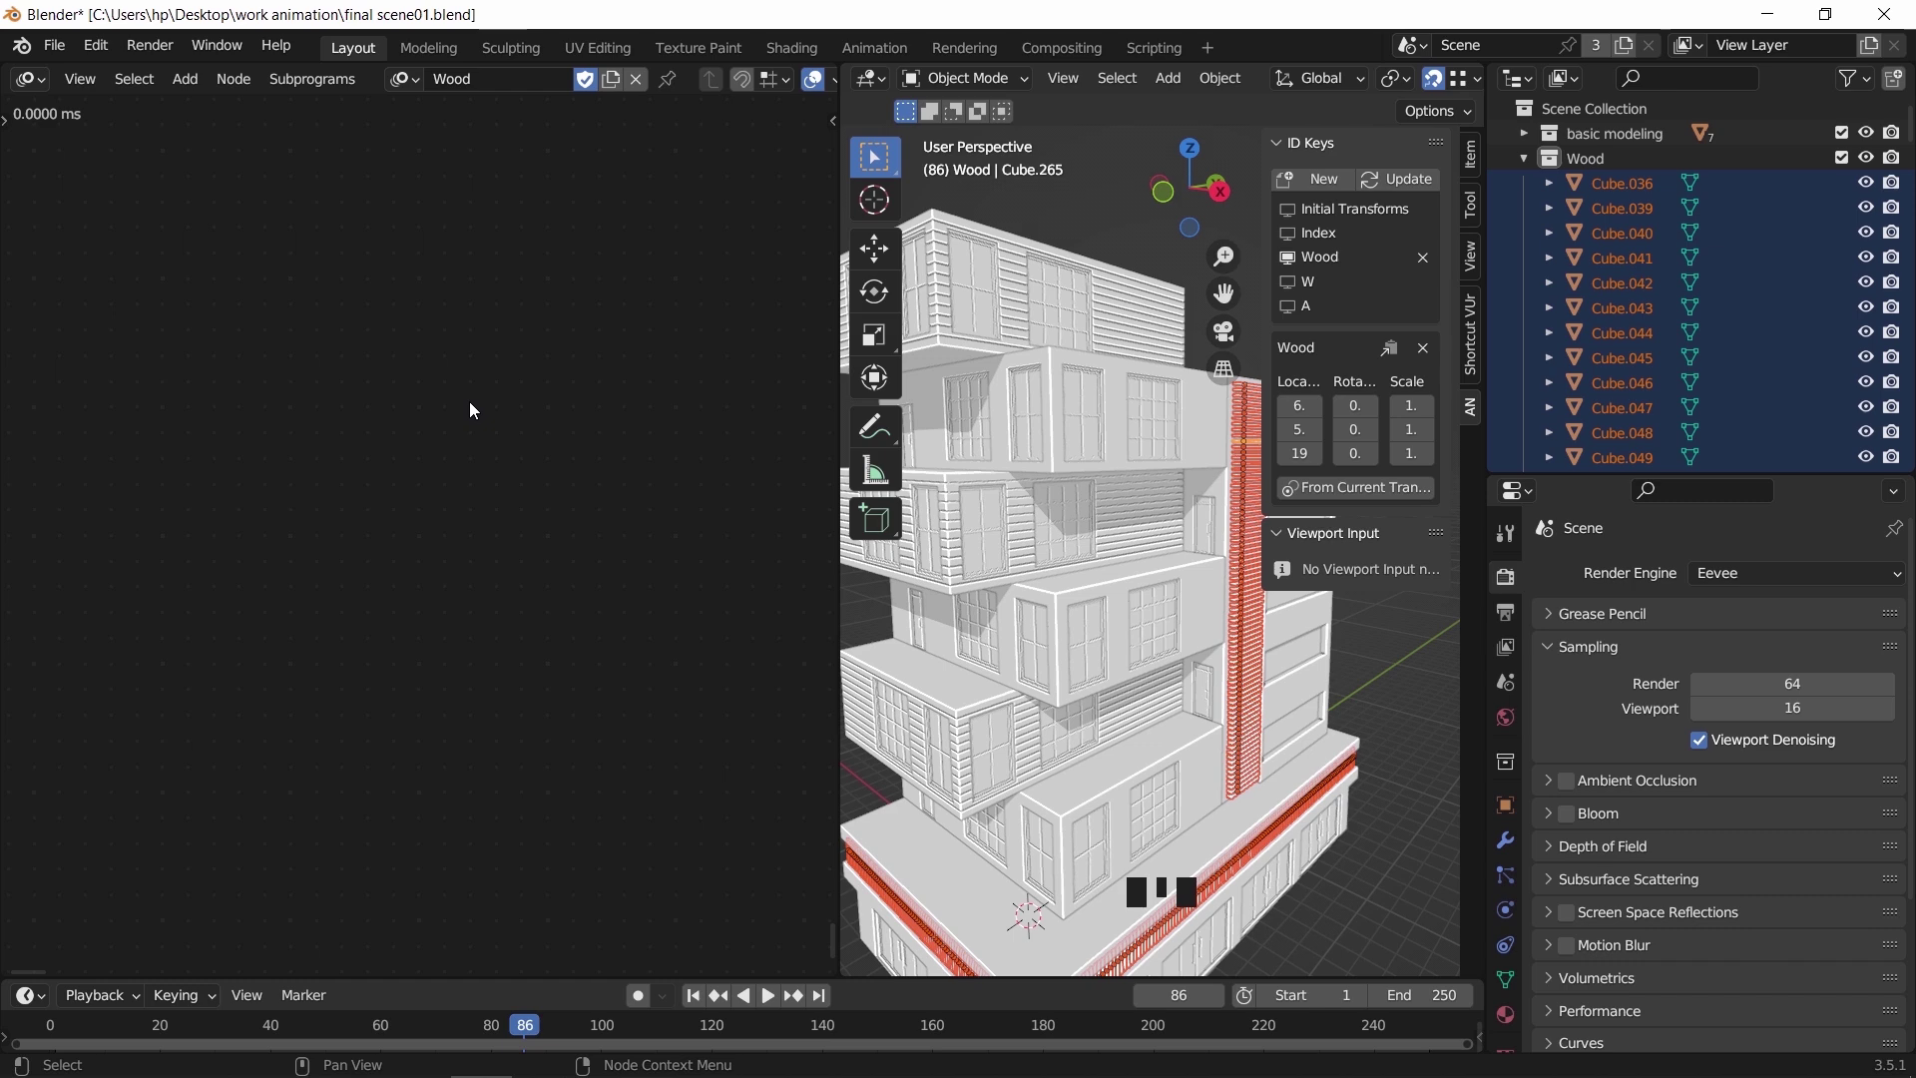
{"action": "scroll", "coordinate": [501, 471], "scroll_direction": "down", "scroll_amount": 2}
{"action": "scroll", "coordinate": [229, 387], "scroll_direction": "up", "scroll_amount": 4}
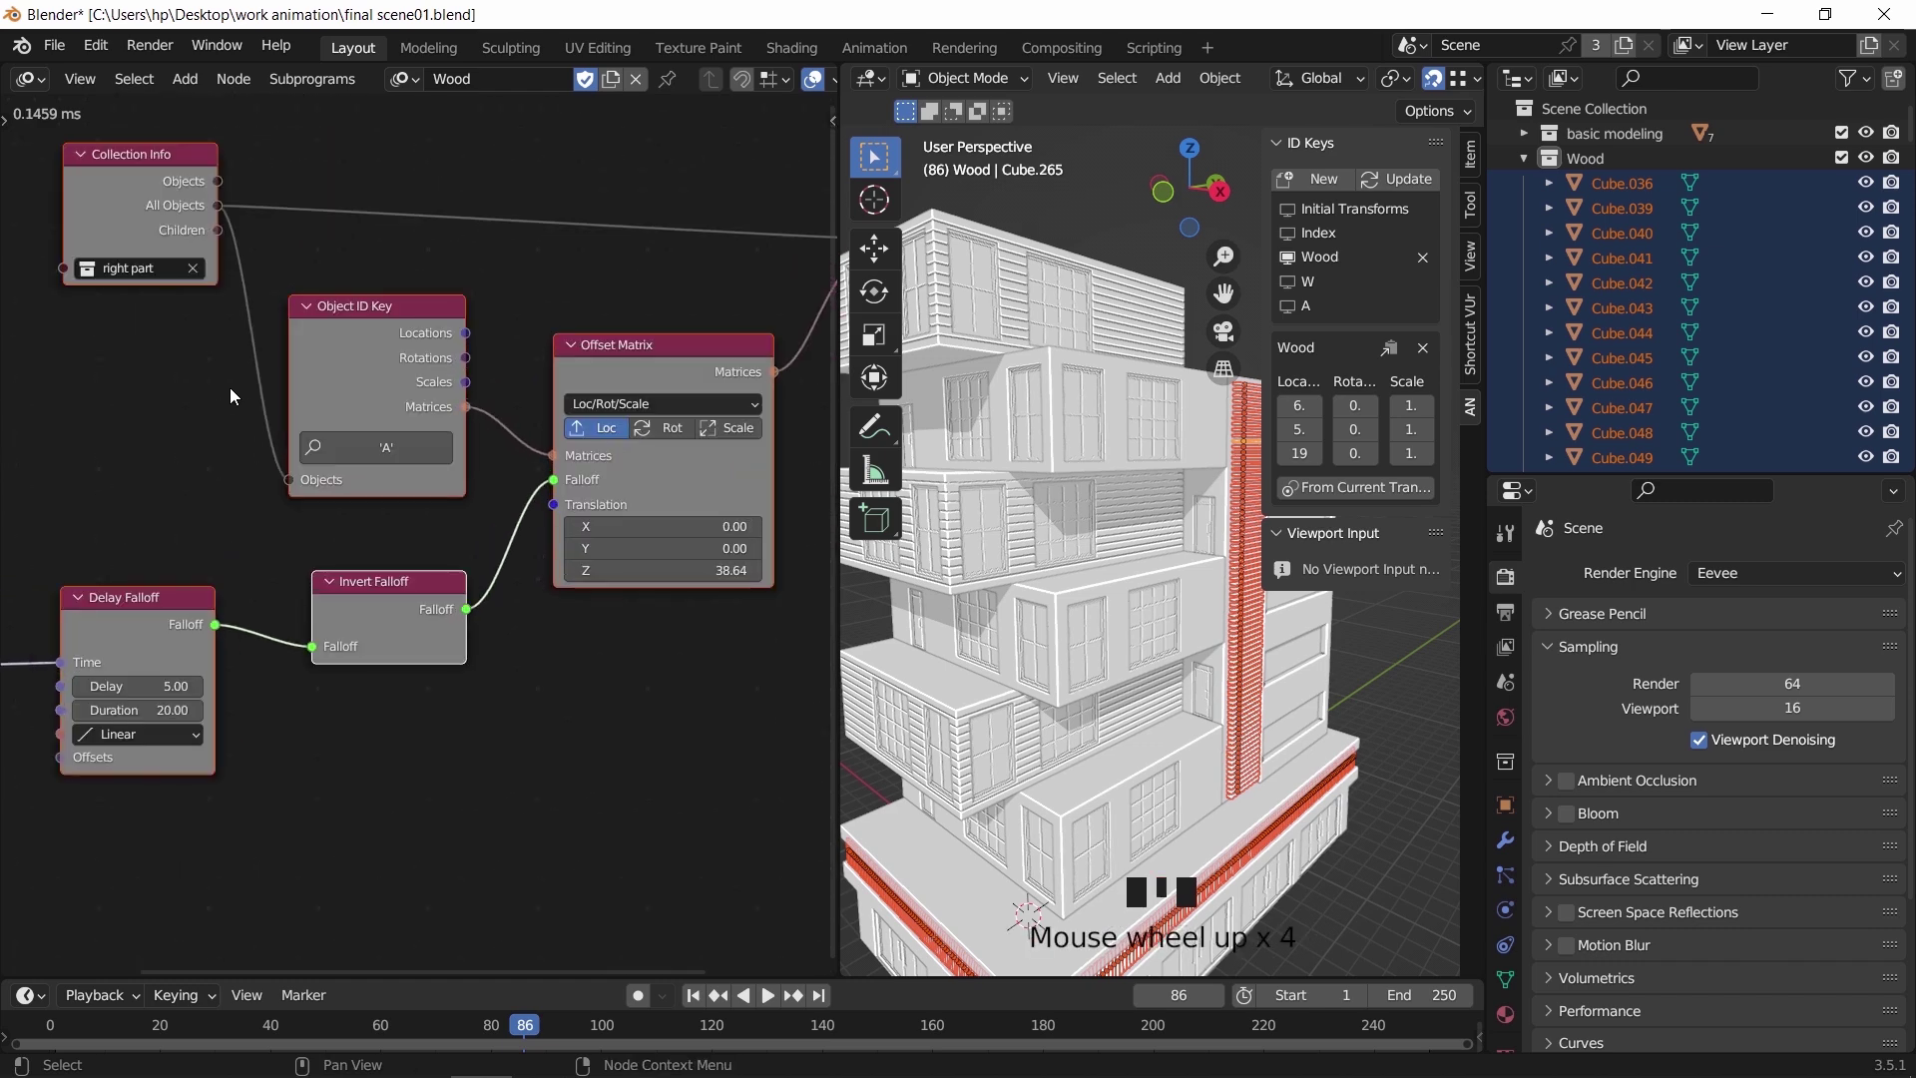
Set Collection Info to the Wood collection and the ID key to Wood, then rewind to frame 1
{"action": "left_click", "coordinate": [192, 270]}
{"action": "left_click", "coordinate": [174, 267]}
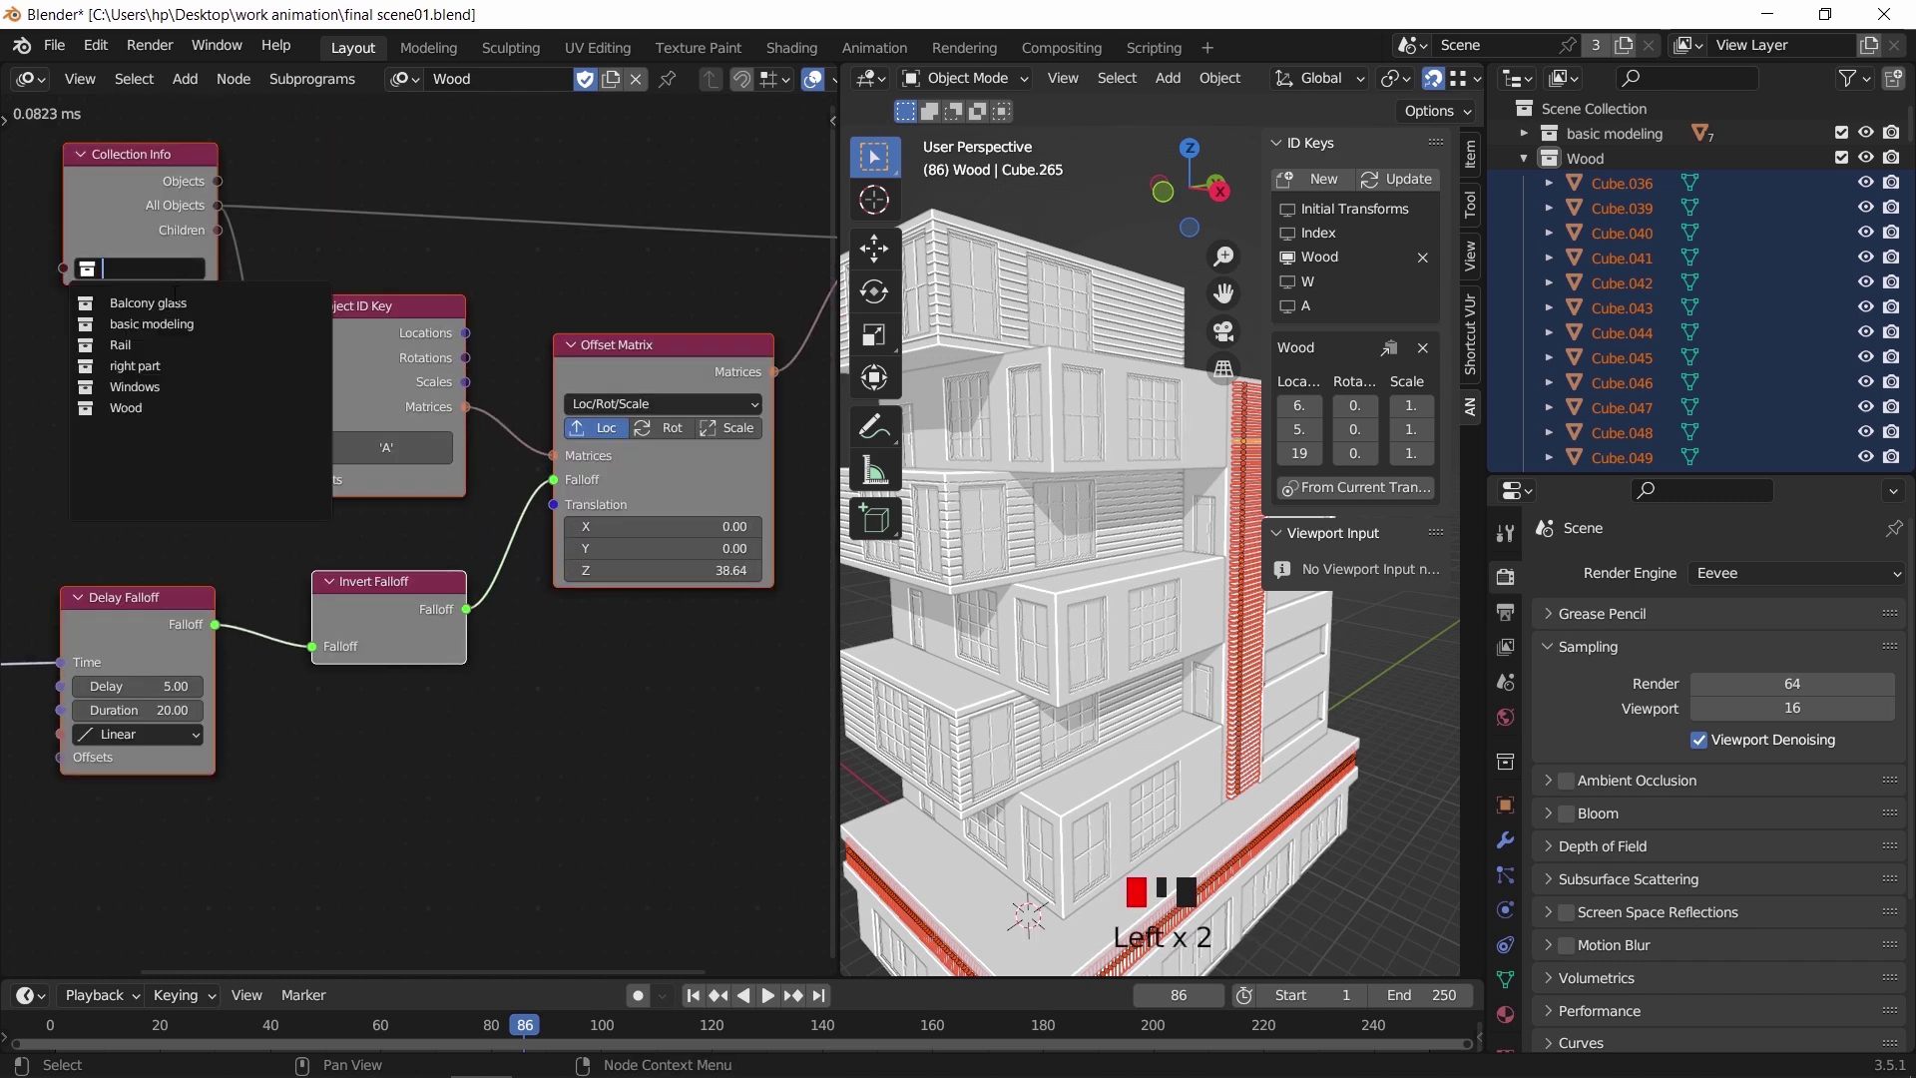
{"action": "left_click", "coordinate": [199, 401]}
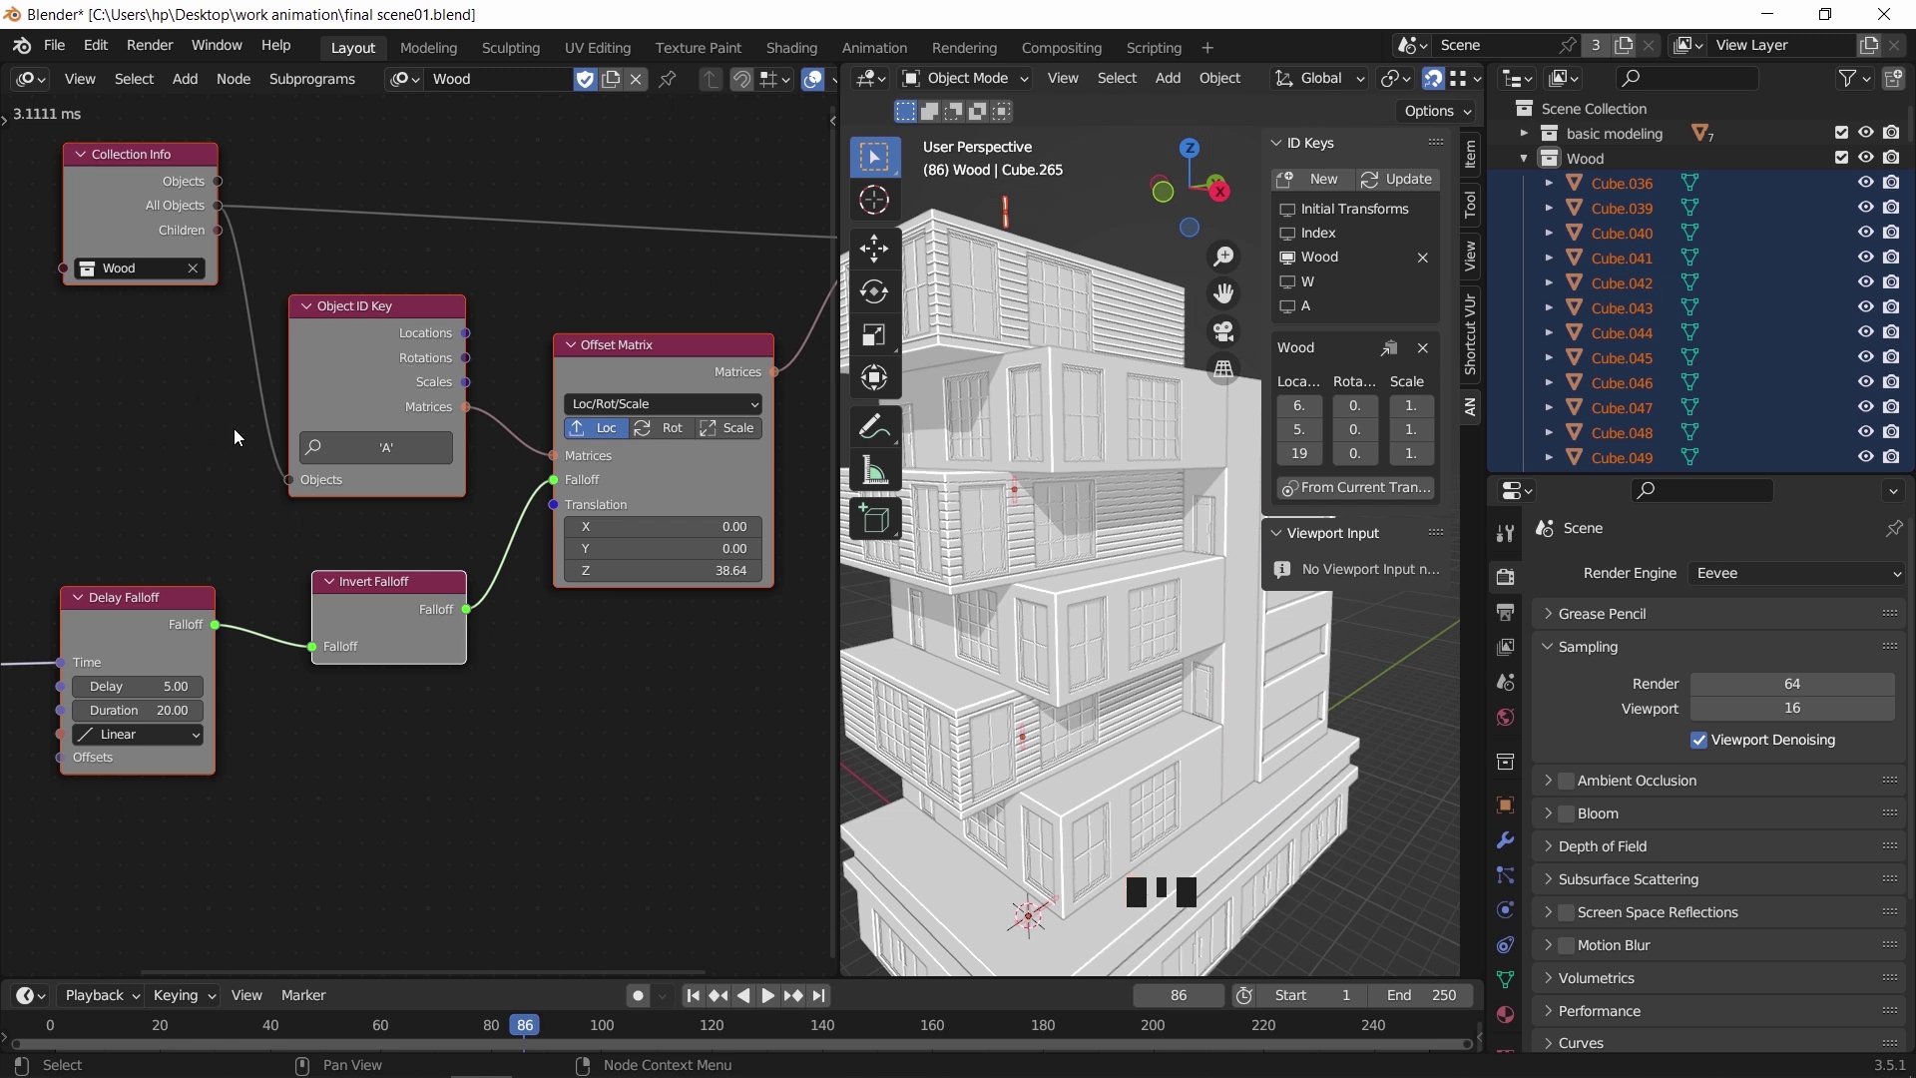
{"action": "left_click", "coordinate": [413, 441]}
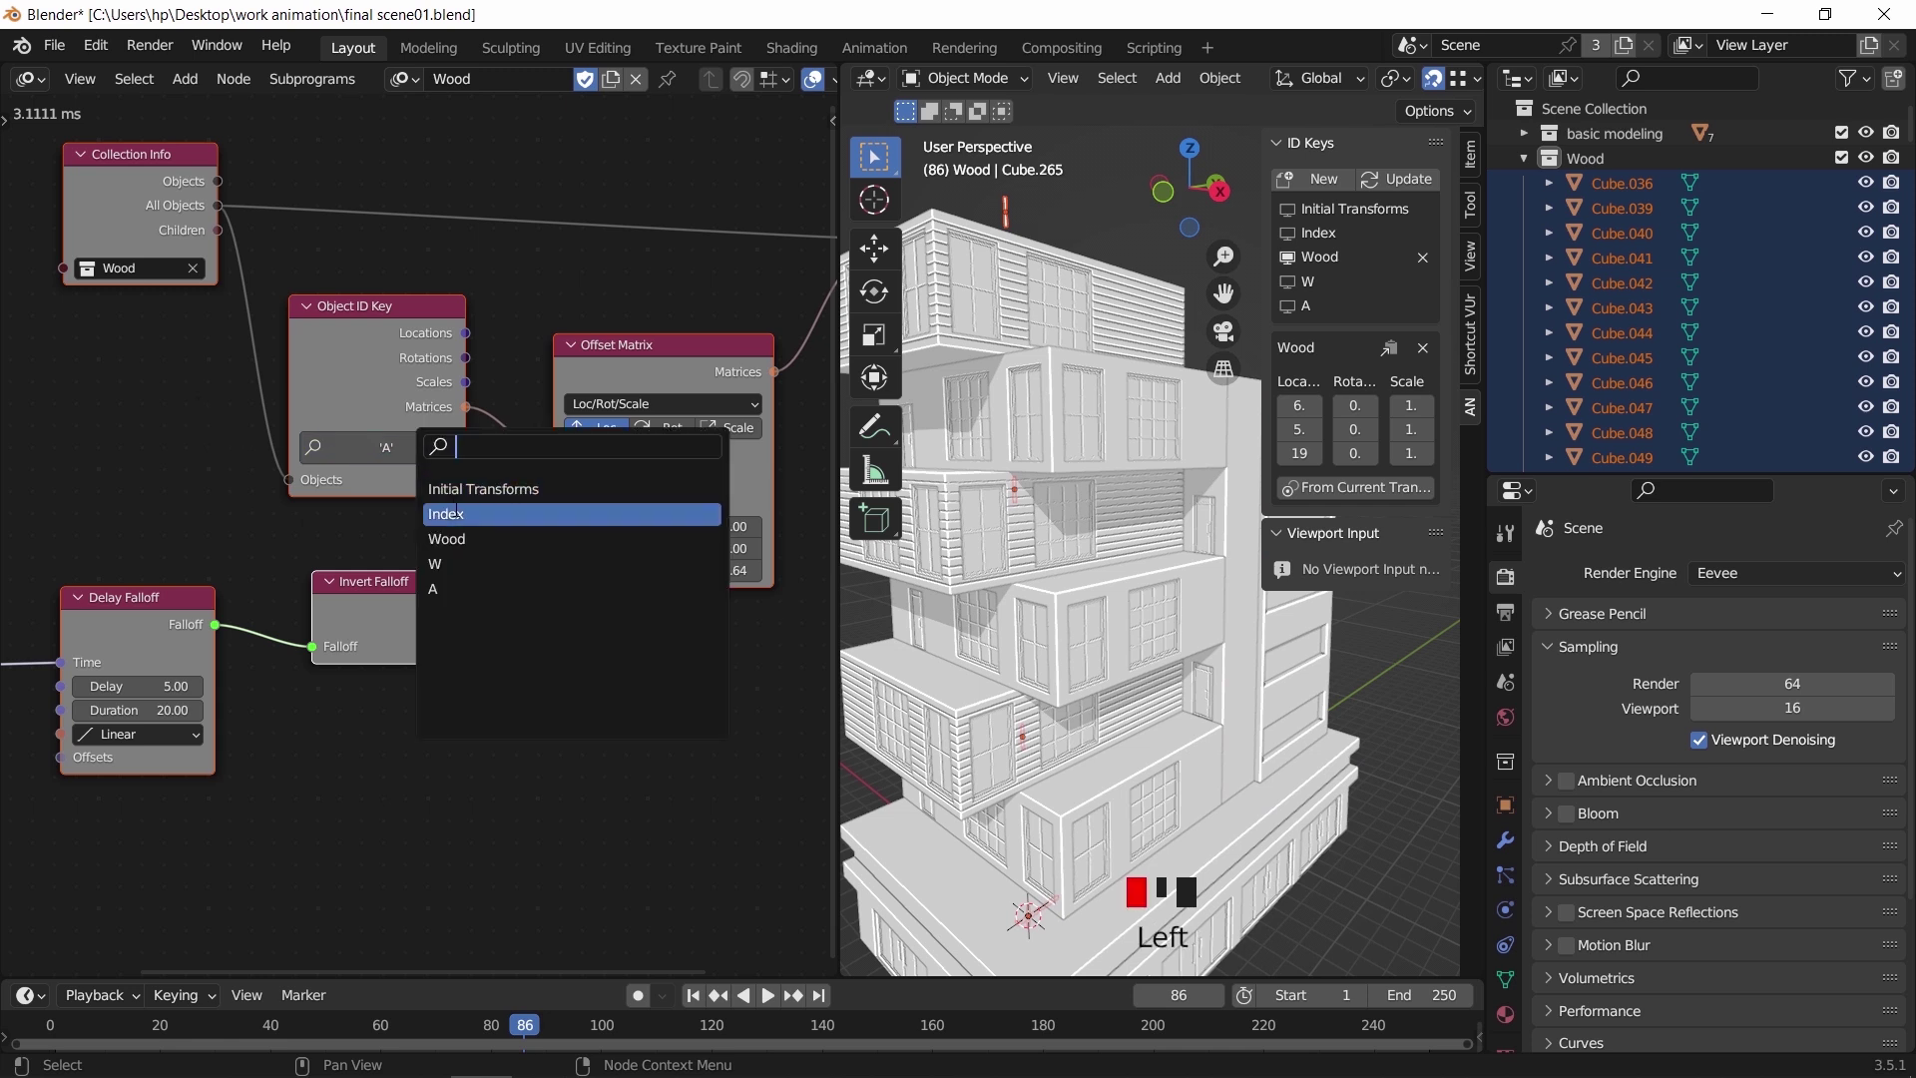
{"action": "left_click", "coordinate": [480, 536]}
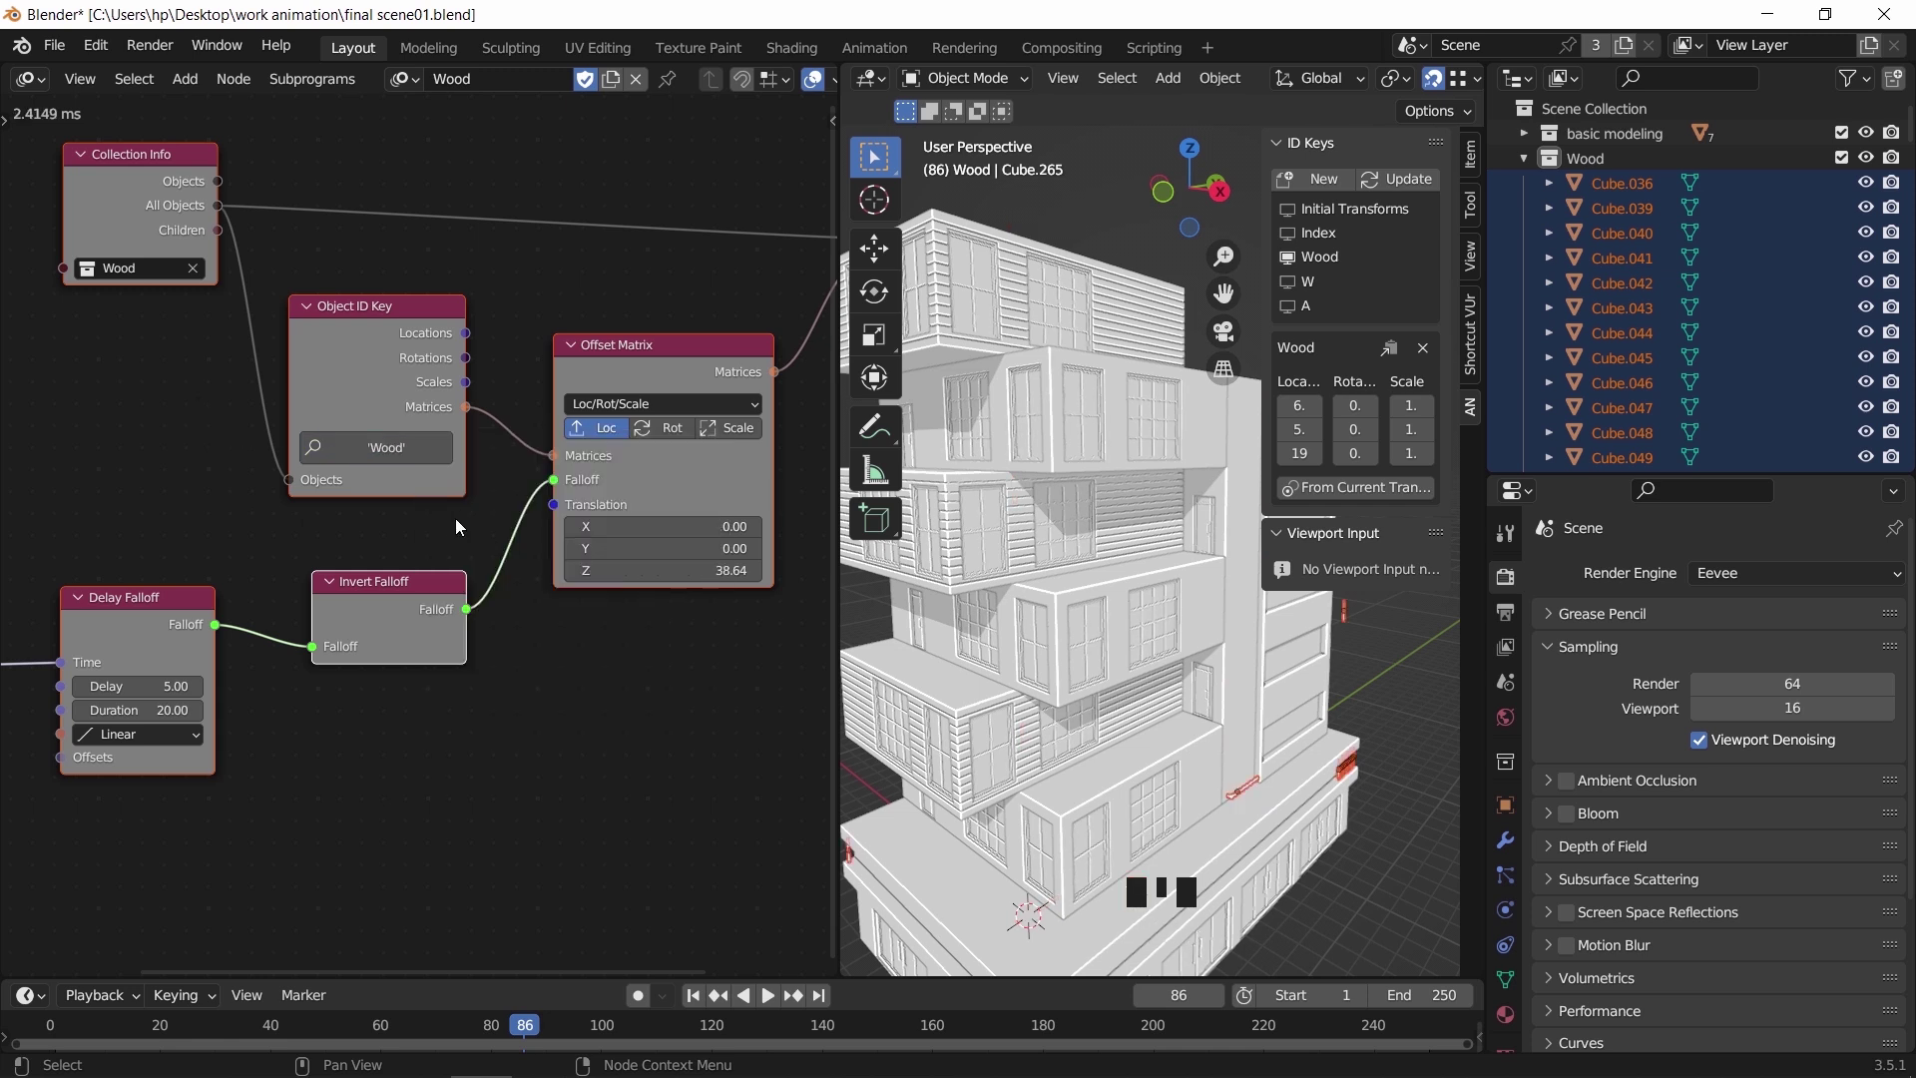
{"action": "left_click", "coordinate": [695, 993]}
{"action": "scroll", "coordinate": [1182, 728], "scroll_direction": "down", "scroll_amount": 2}
{"action": "middle_click_drag", "start_coordinate": [1182, 728], "coordinate": [1157, 683], "text": "shift"}
Preview the Wood slats dropping in, then lower the Delay Falloff delay to 1.16
{"action": "key", "text": "space"}
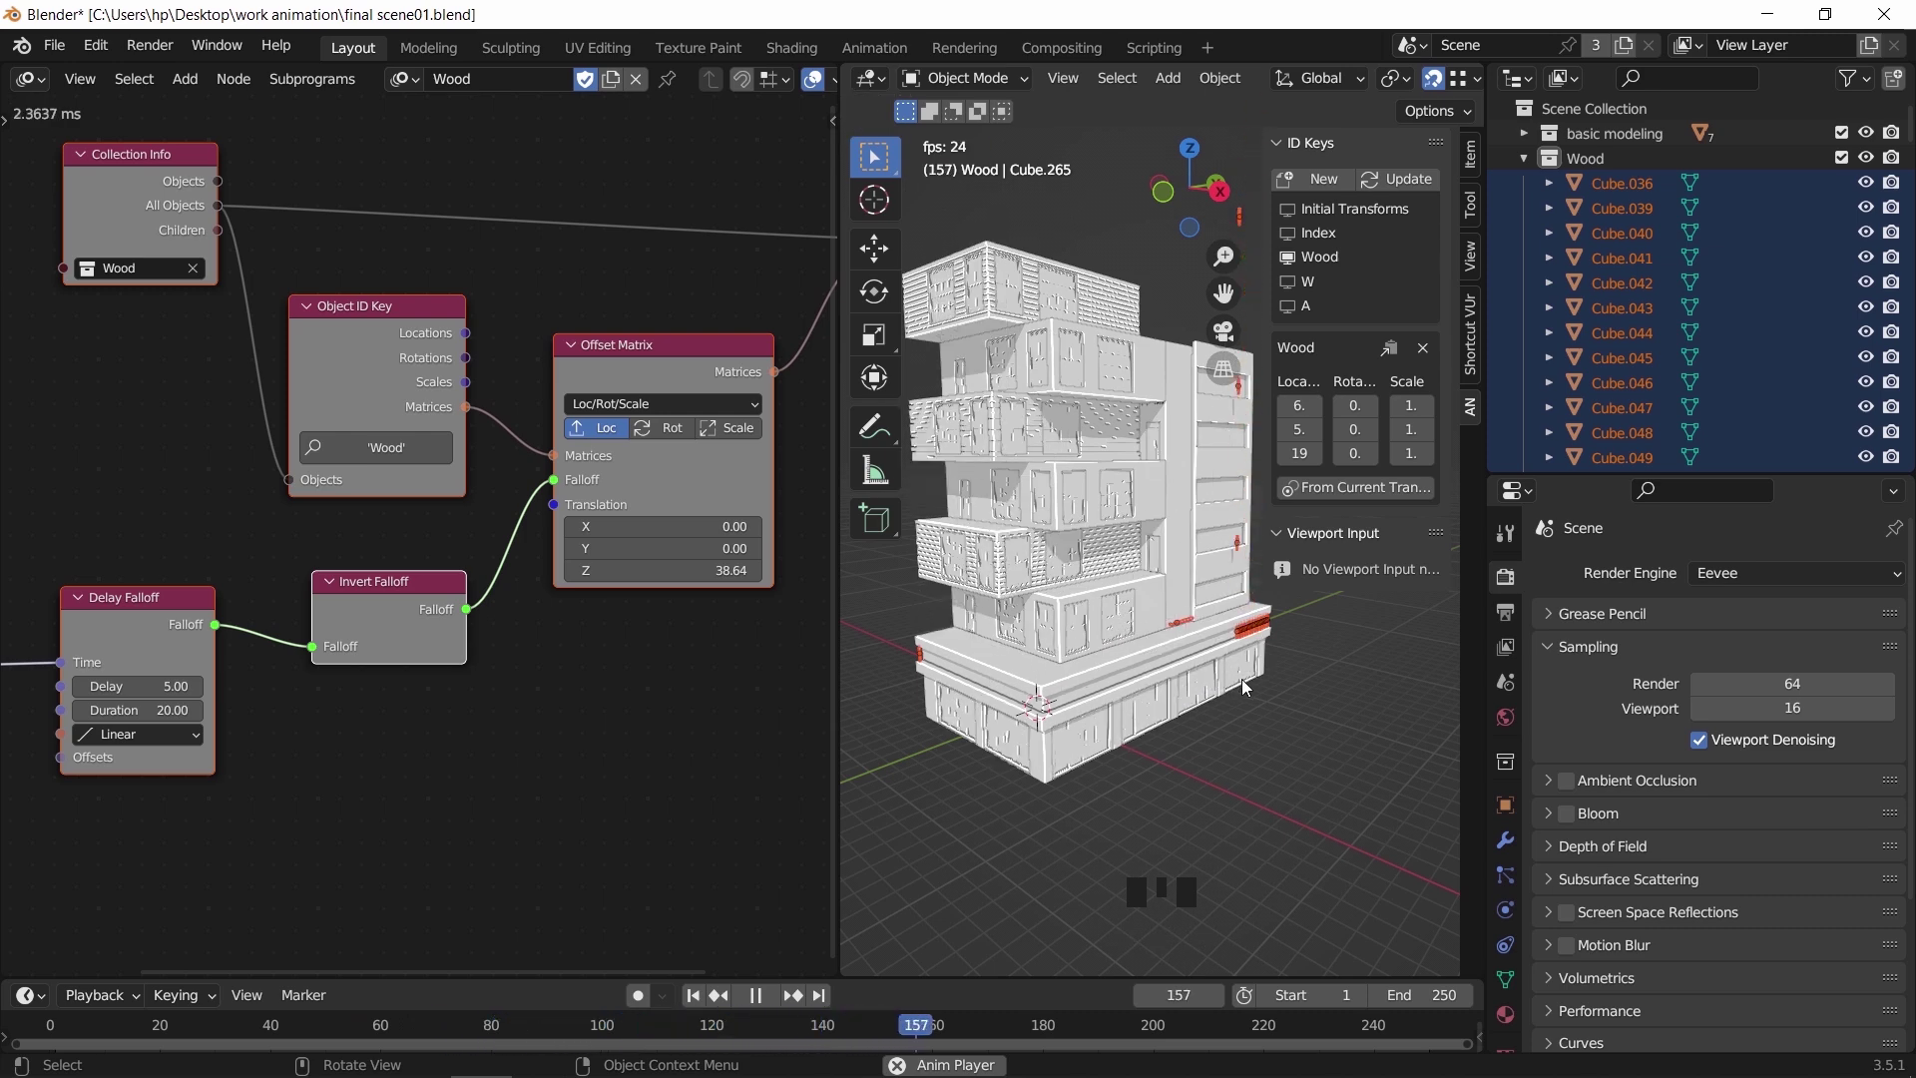
{"action": "key", "text": "space"}
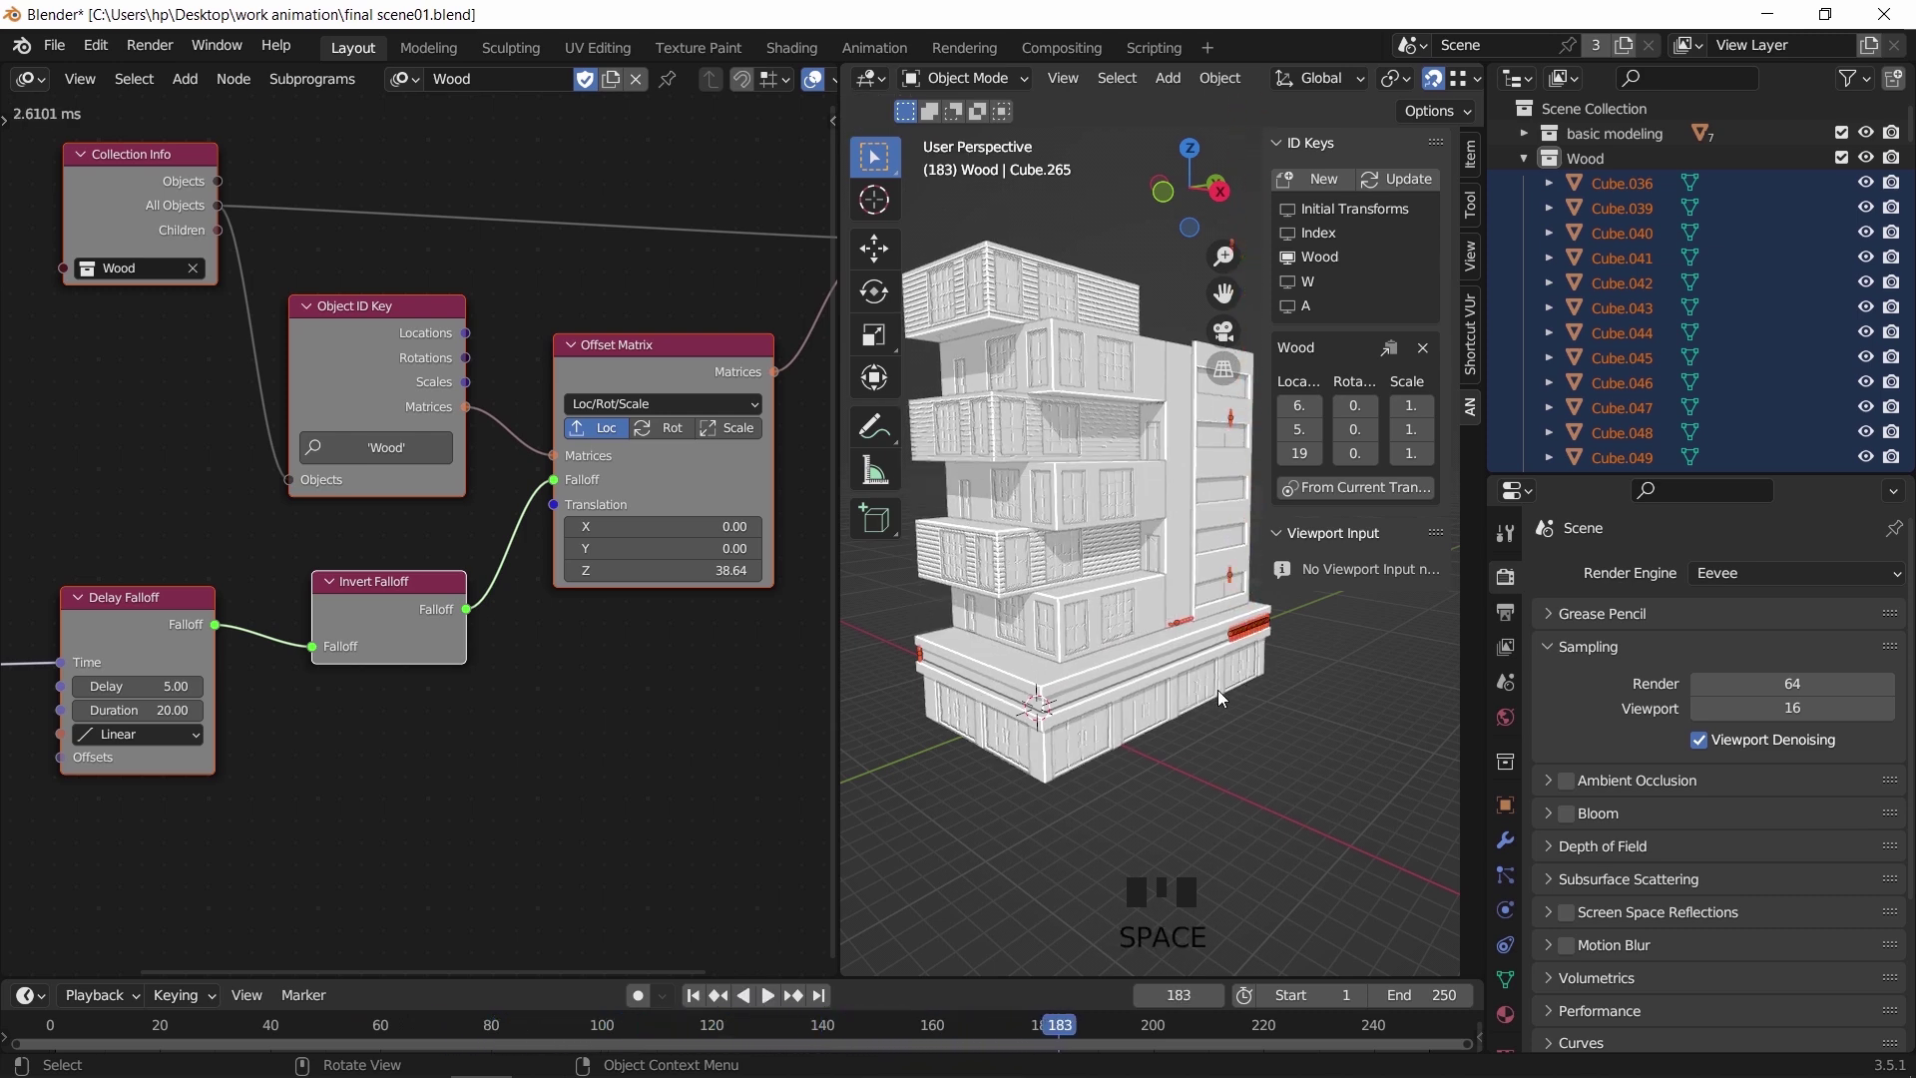
{"action": "middle_click_drag", "start_coordinate": [1218, 690], "coordinate": [689, 664]}
{"action": "scroll", "coordinate": [439, 678], "scroll_direction": "up", "scroll_amount": 1}
{"action": "left_click_drag", "start_coordinate": [351, 699], "coordinate": [280, 698]}
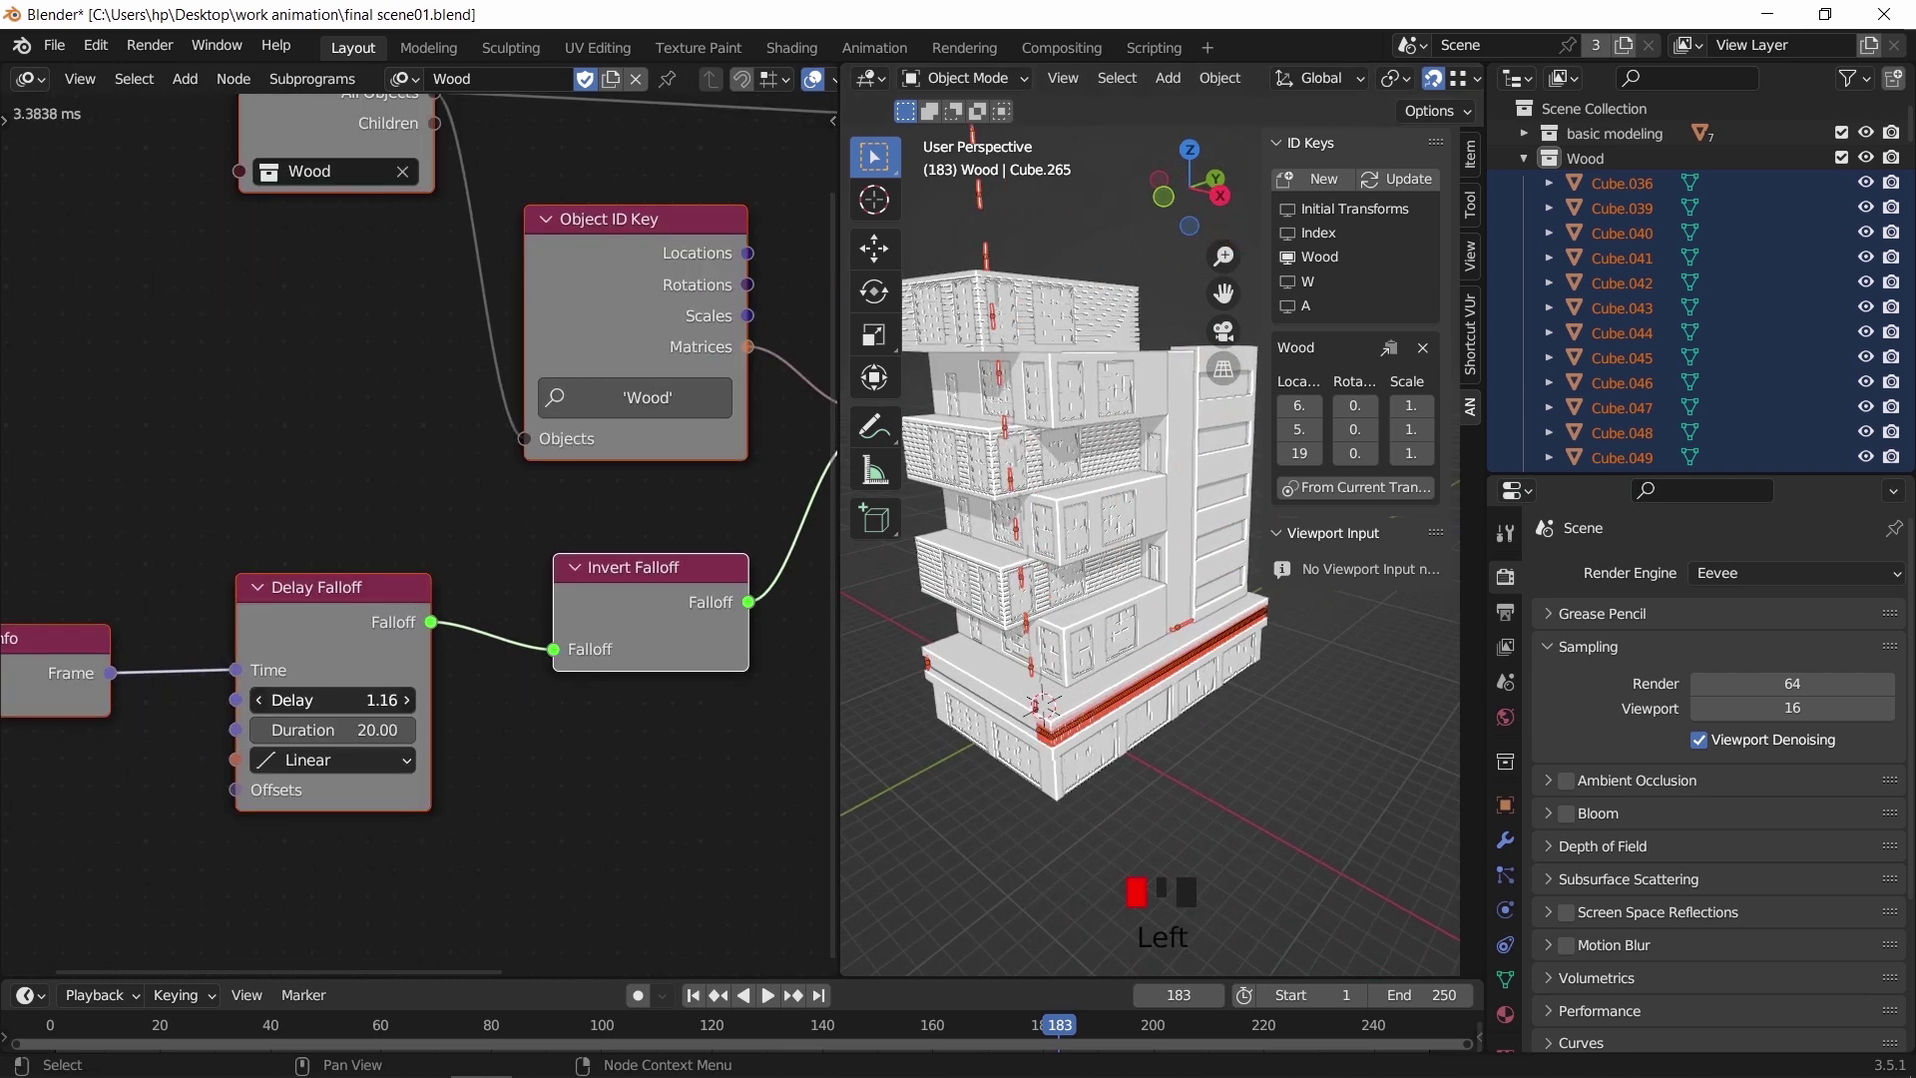
Replay the build animation from the start with viewport overlays hidden
{"action": "left_click", "coordinate": [695, 995]}
{"action": "key", "text": "space"}
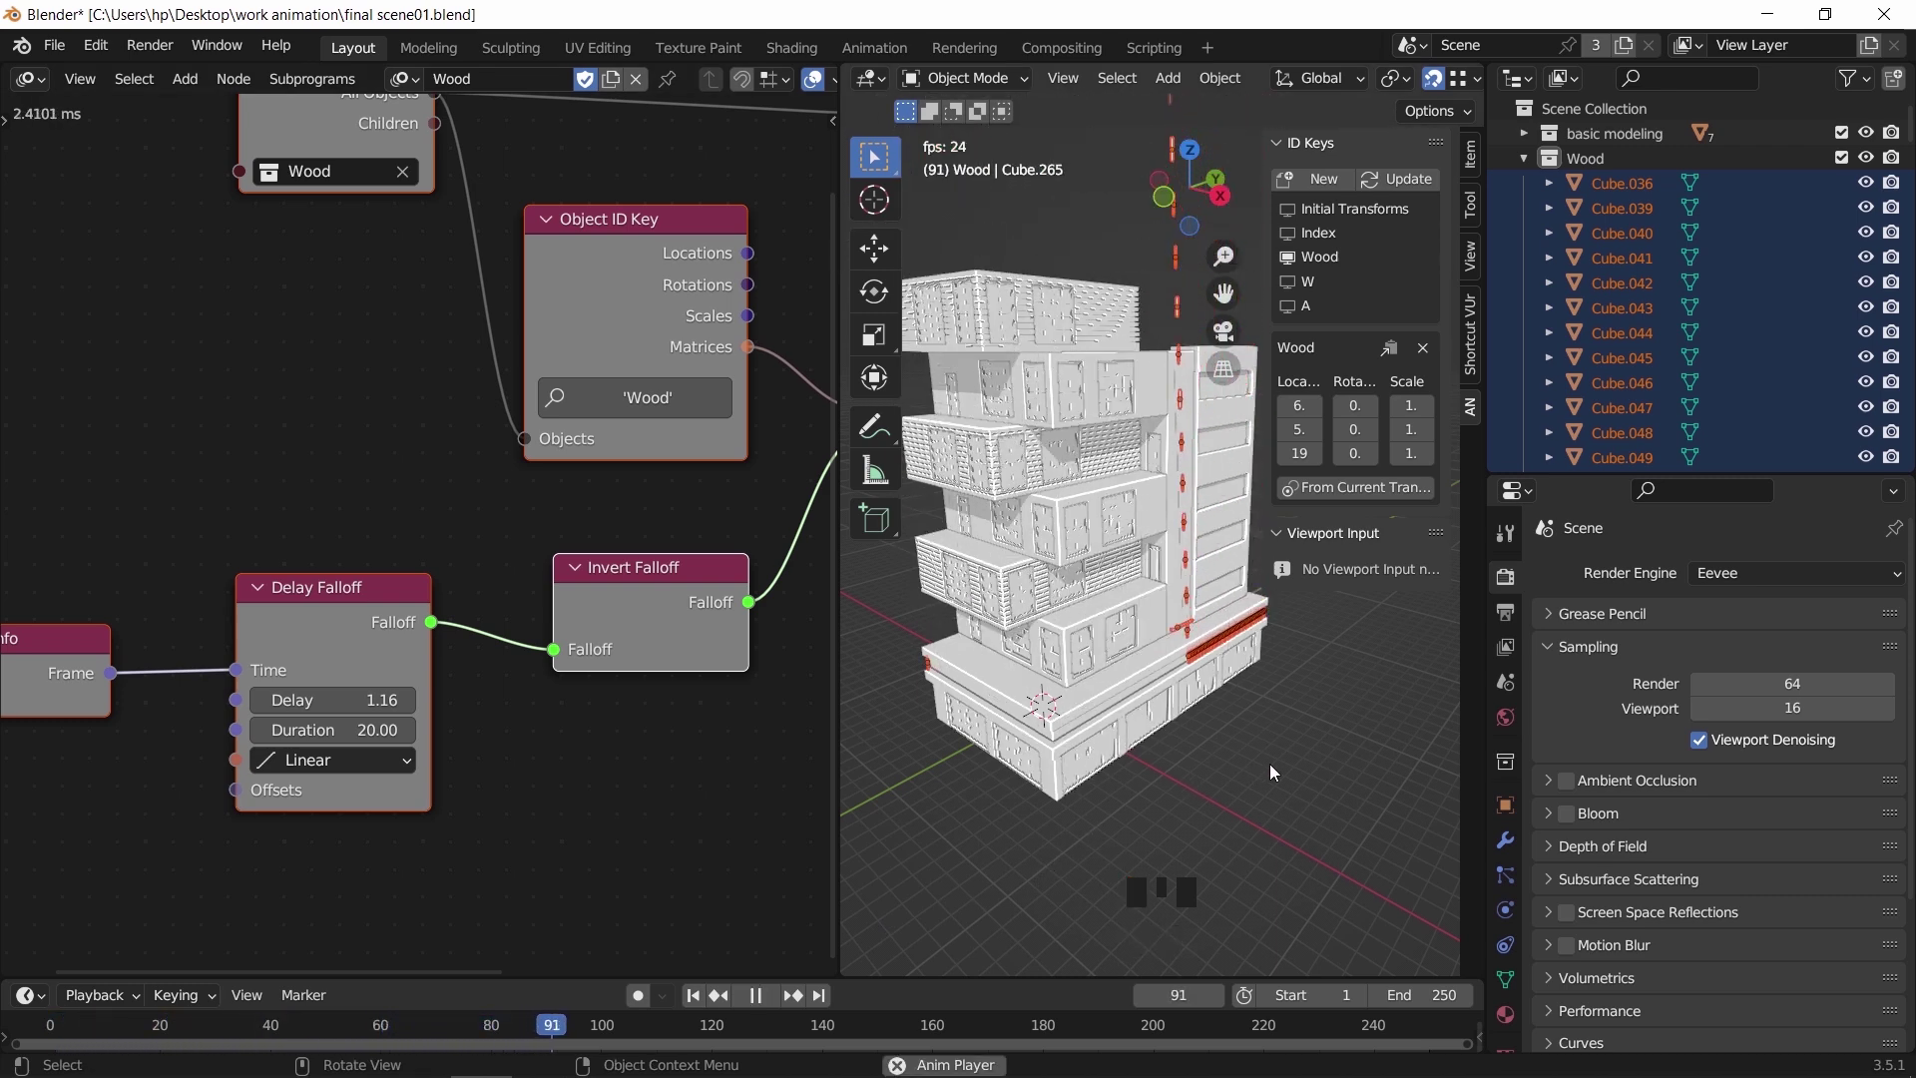
{"action": "mouse_move", "coordinate": [1486, 99]}
{"action": "middle_mouse_down"}
{"action": "mouse_move", "coordinate": [1382, 100]}
{"action": "mouse_move", "coordinate": [1472, 85]}
{"action": "middle_mouse_up"}
{"action": "left_click", "coordinate": [1474, 82]}
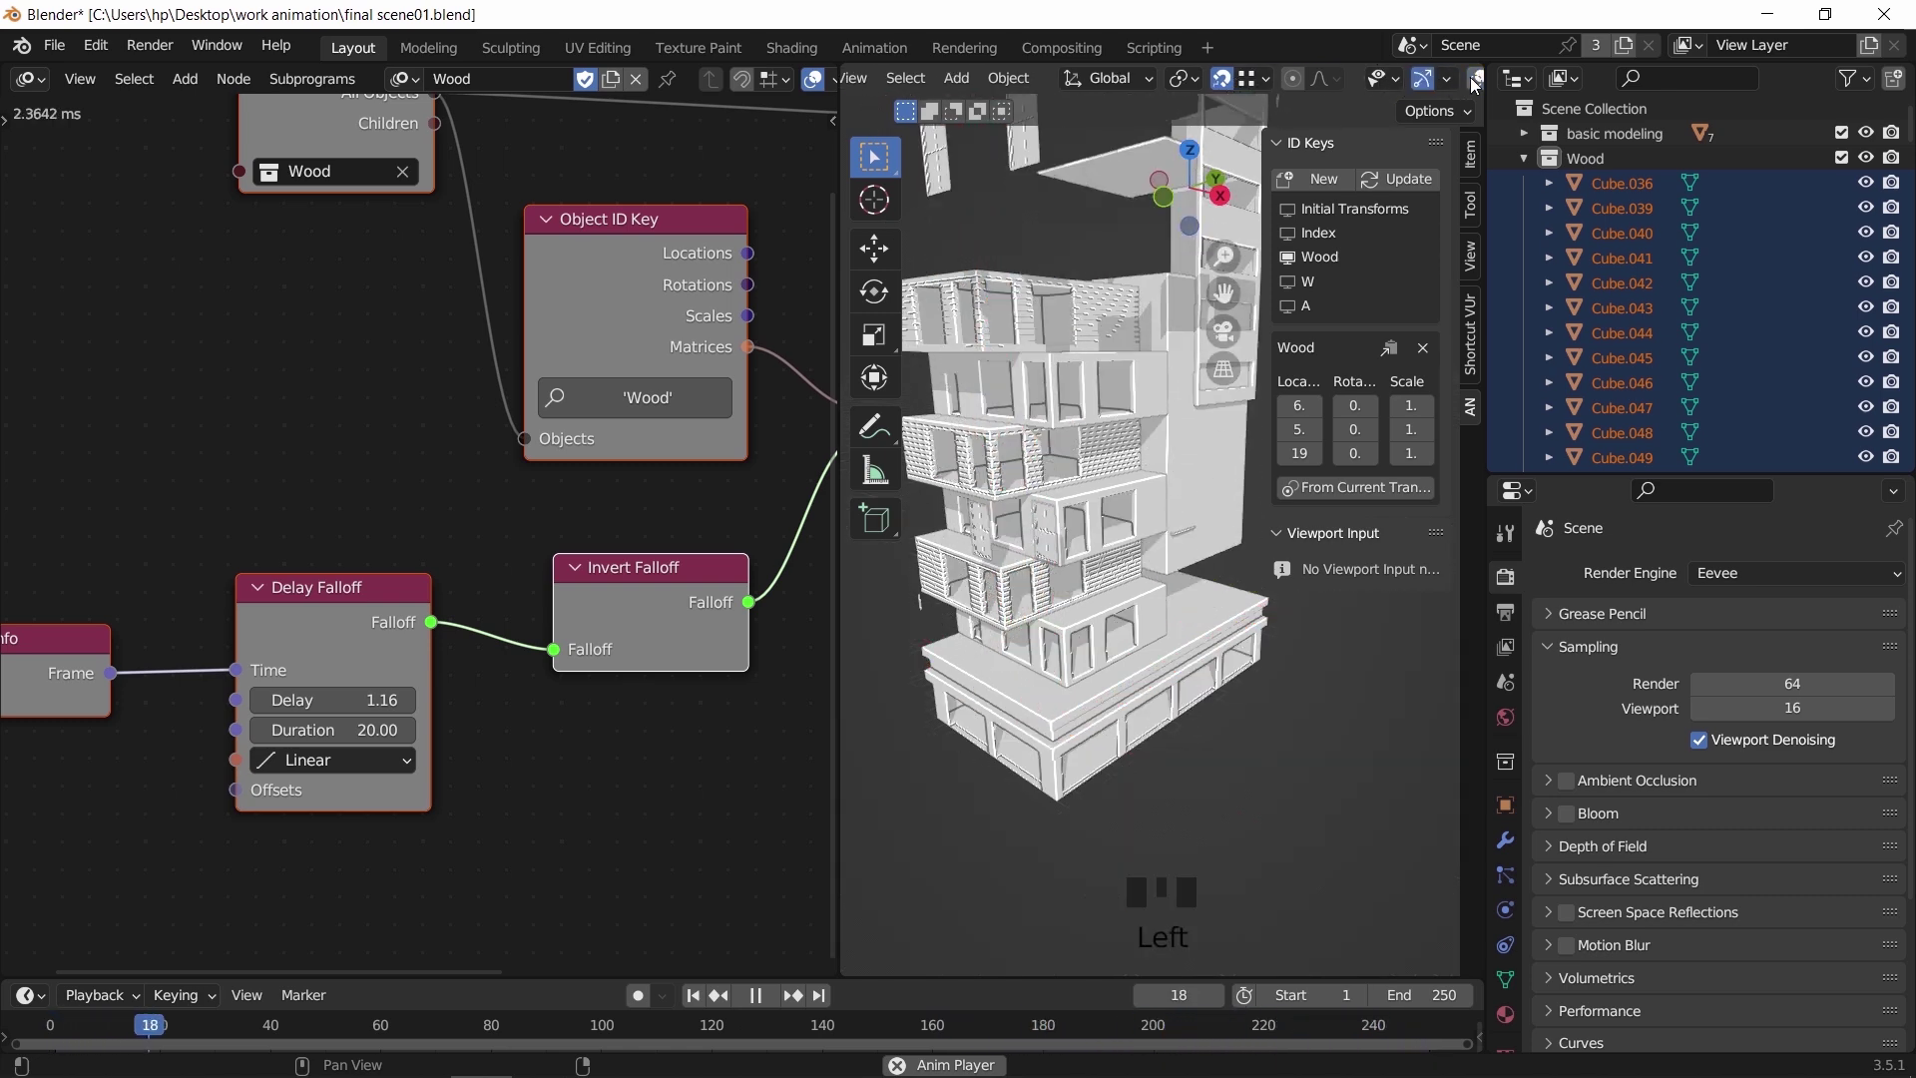
Stop playback and set the scene's end frame to 350
{"action": "key", "text": "space"}
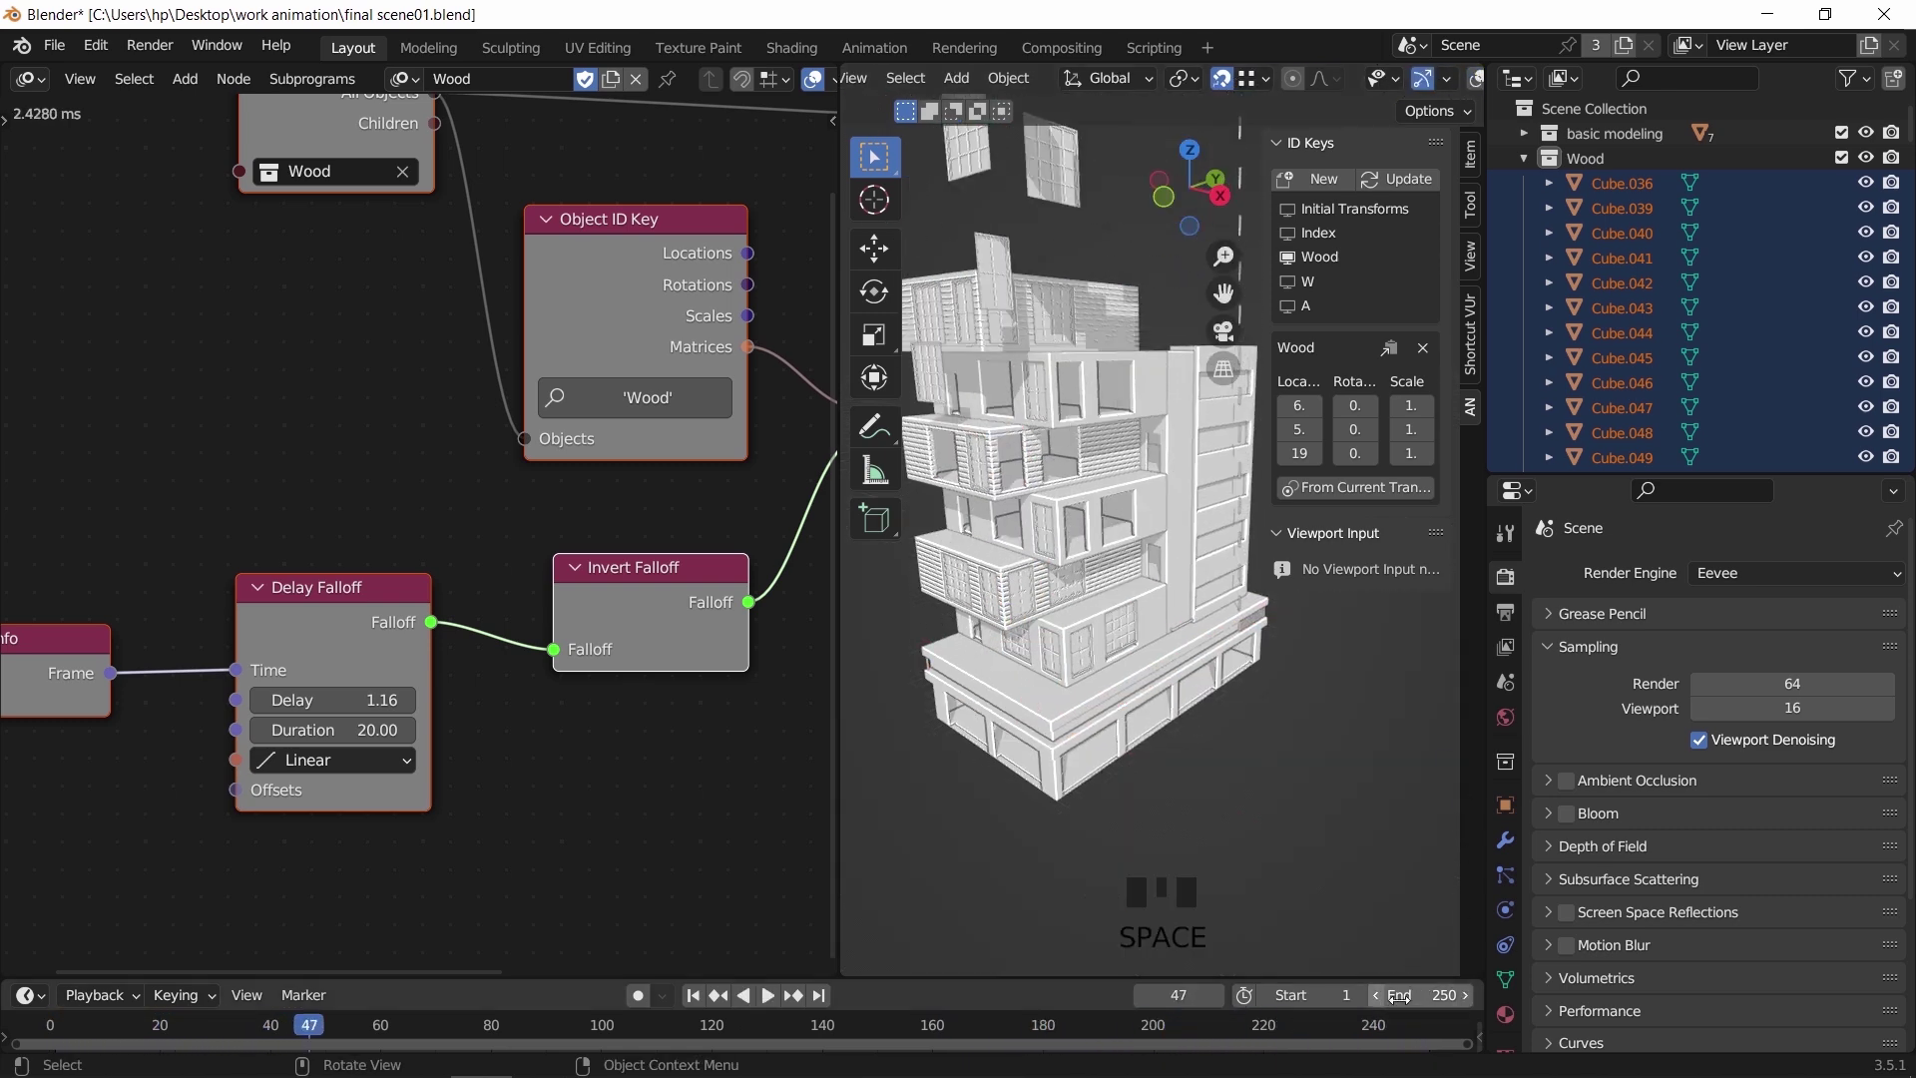
{"action": "left_click", "coordinate": [1421, 995]}
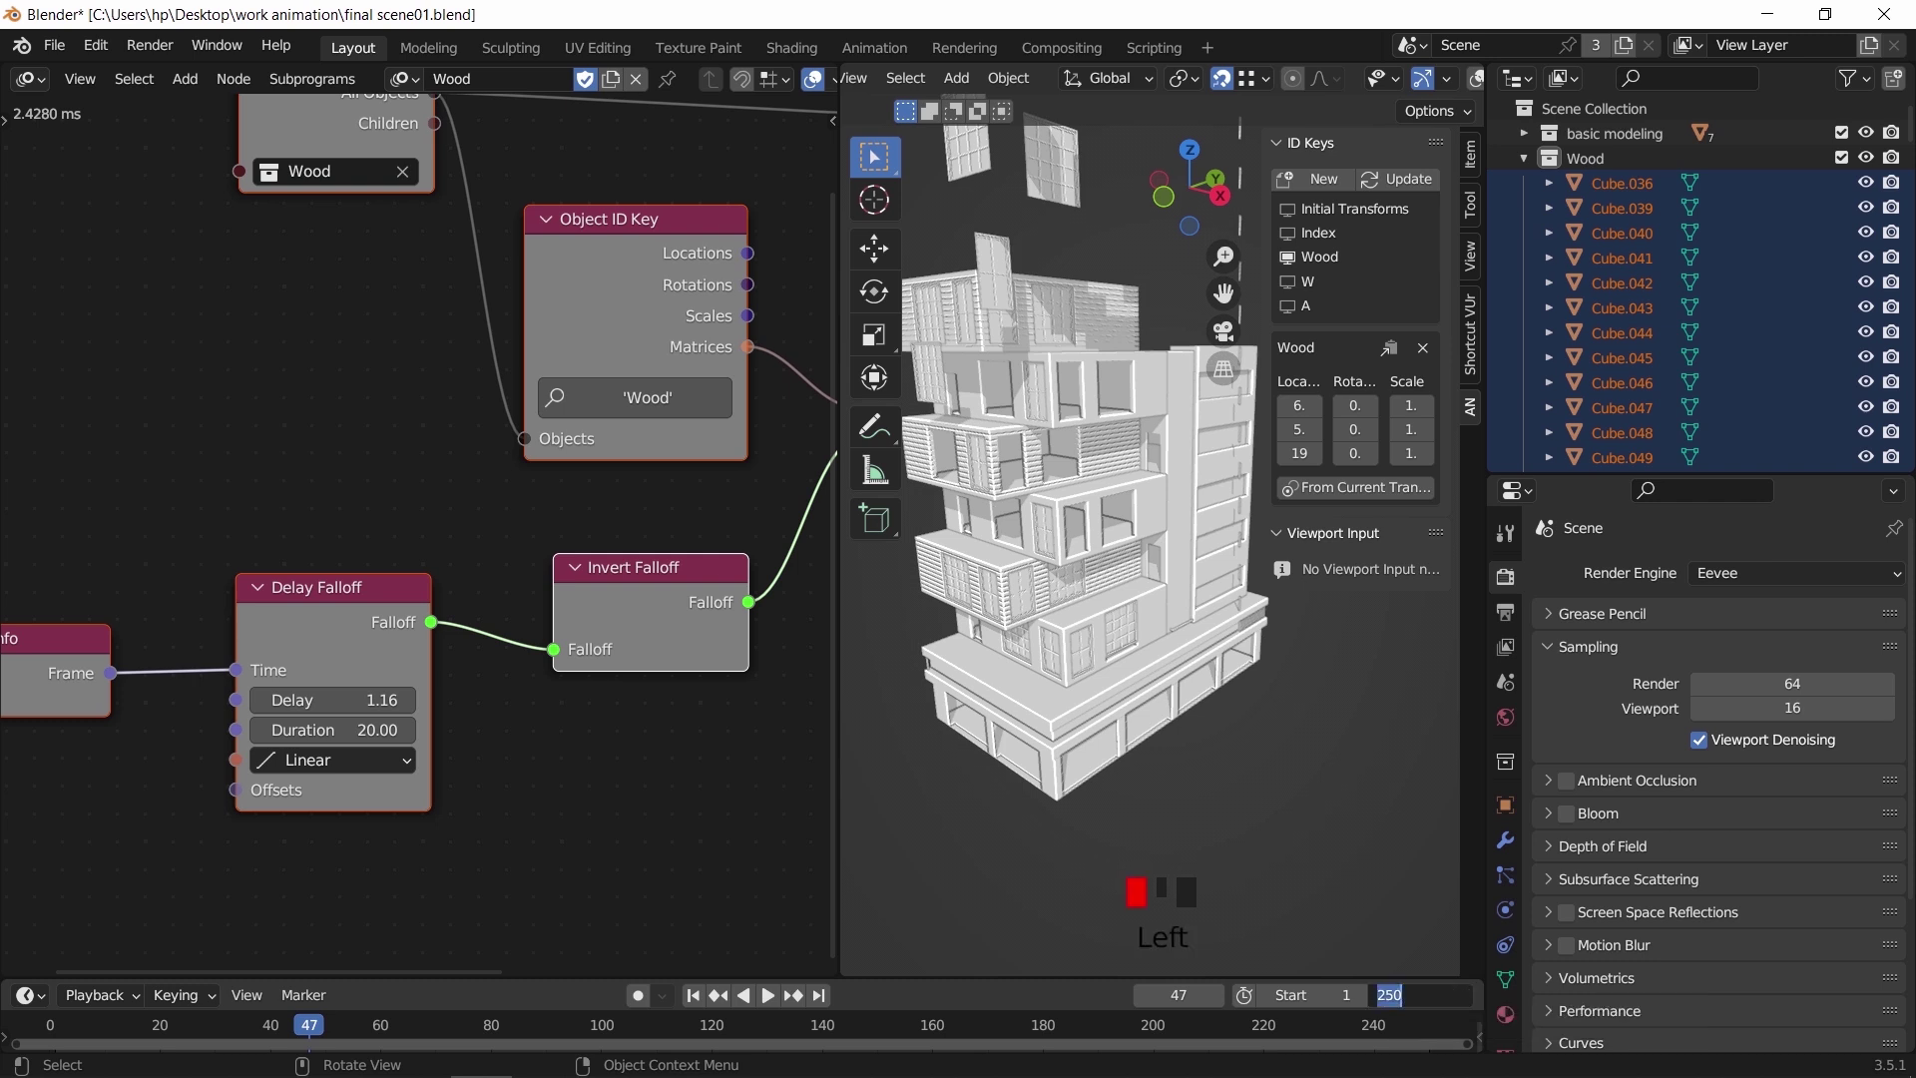
{"action": "type", "text": "350"}
{"action": "key", "text": "Return"}
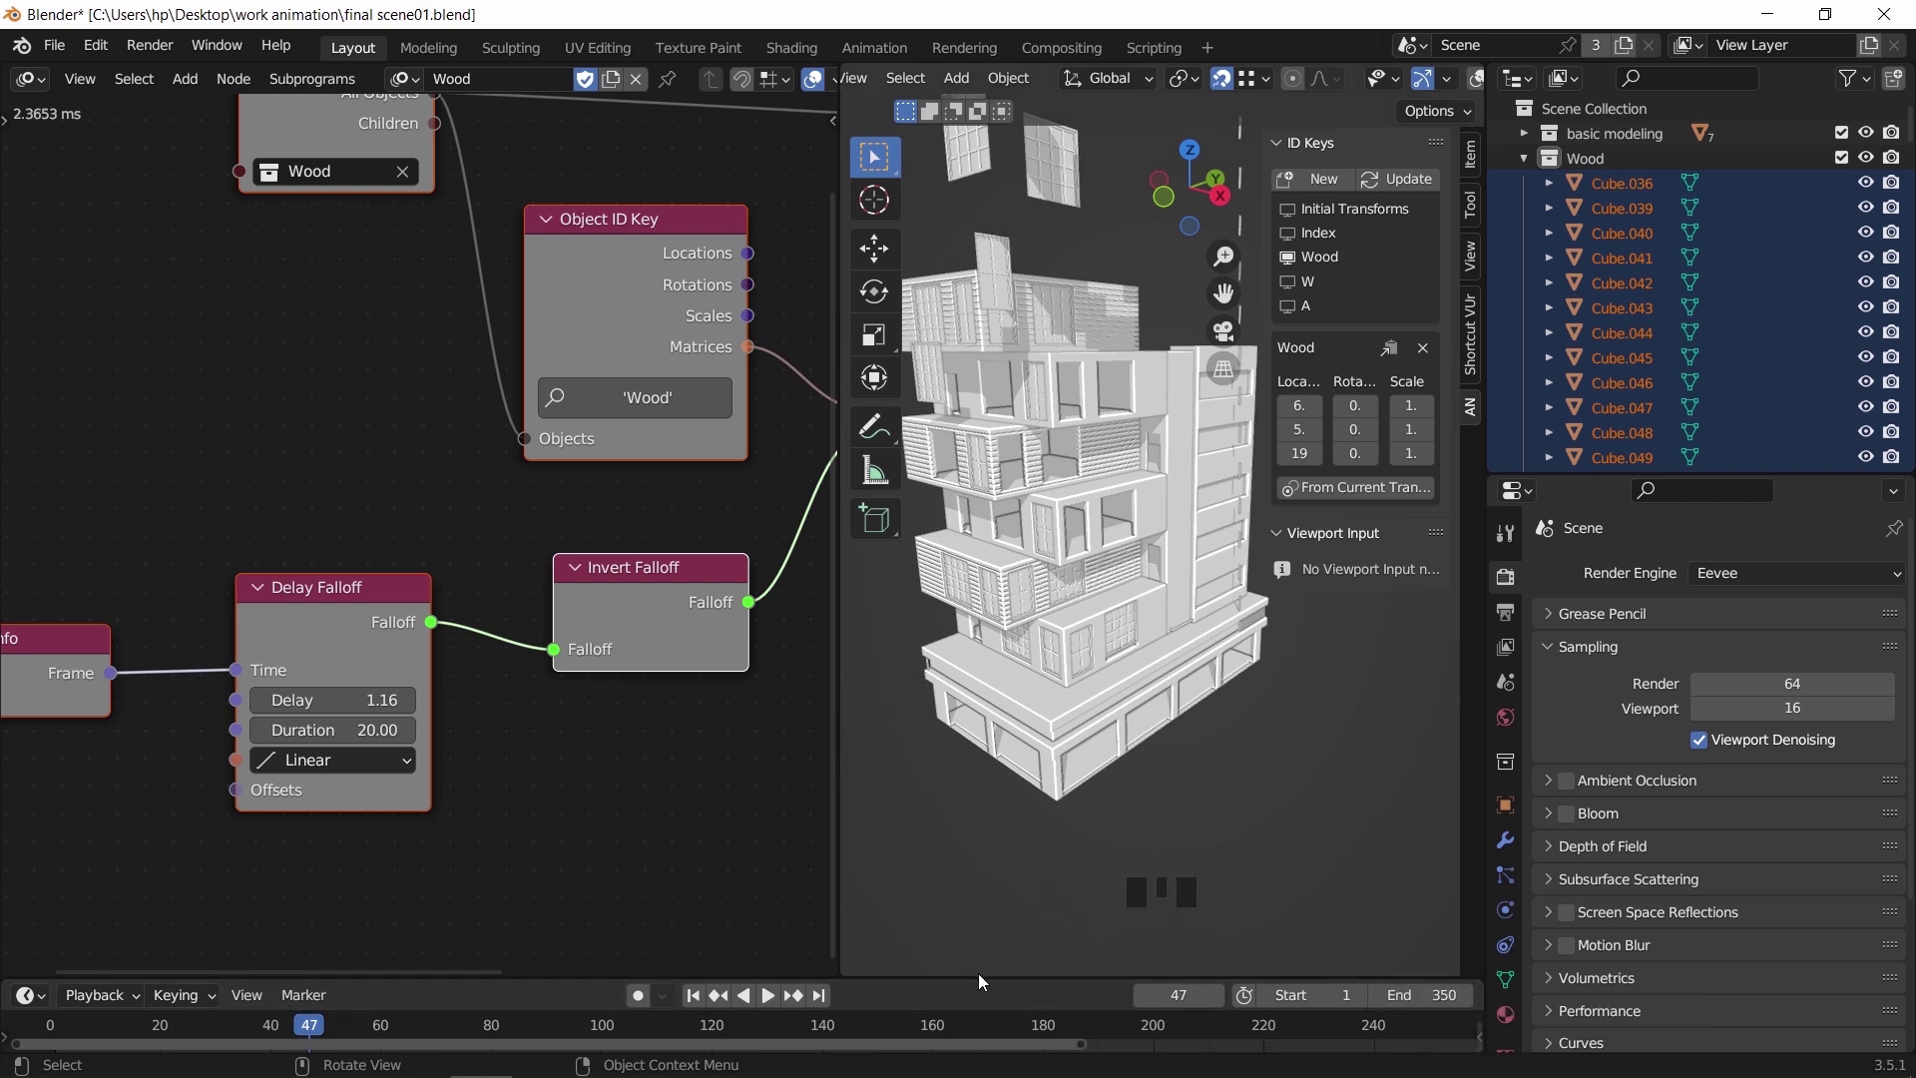
Change the end frame to 180 and shorten the Delay Falloff duration to 2.51
{"action": "left_click", "coordinate": [1422, 995]}
{"action": "type", "text": "1"}
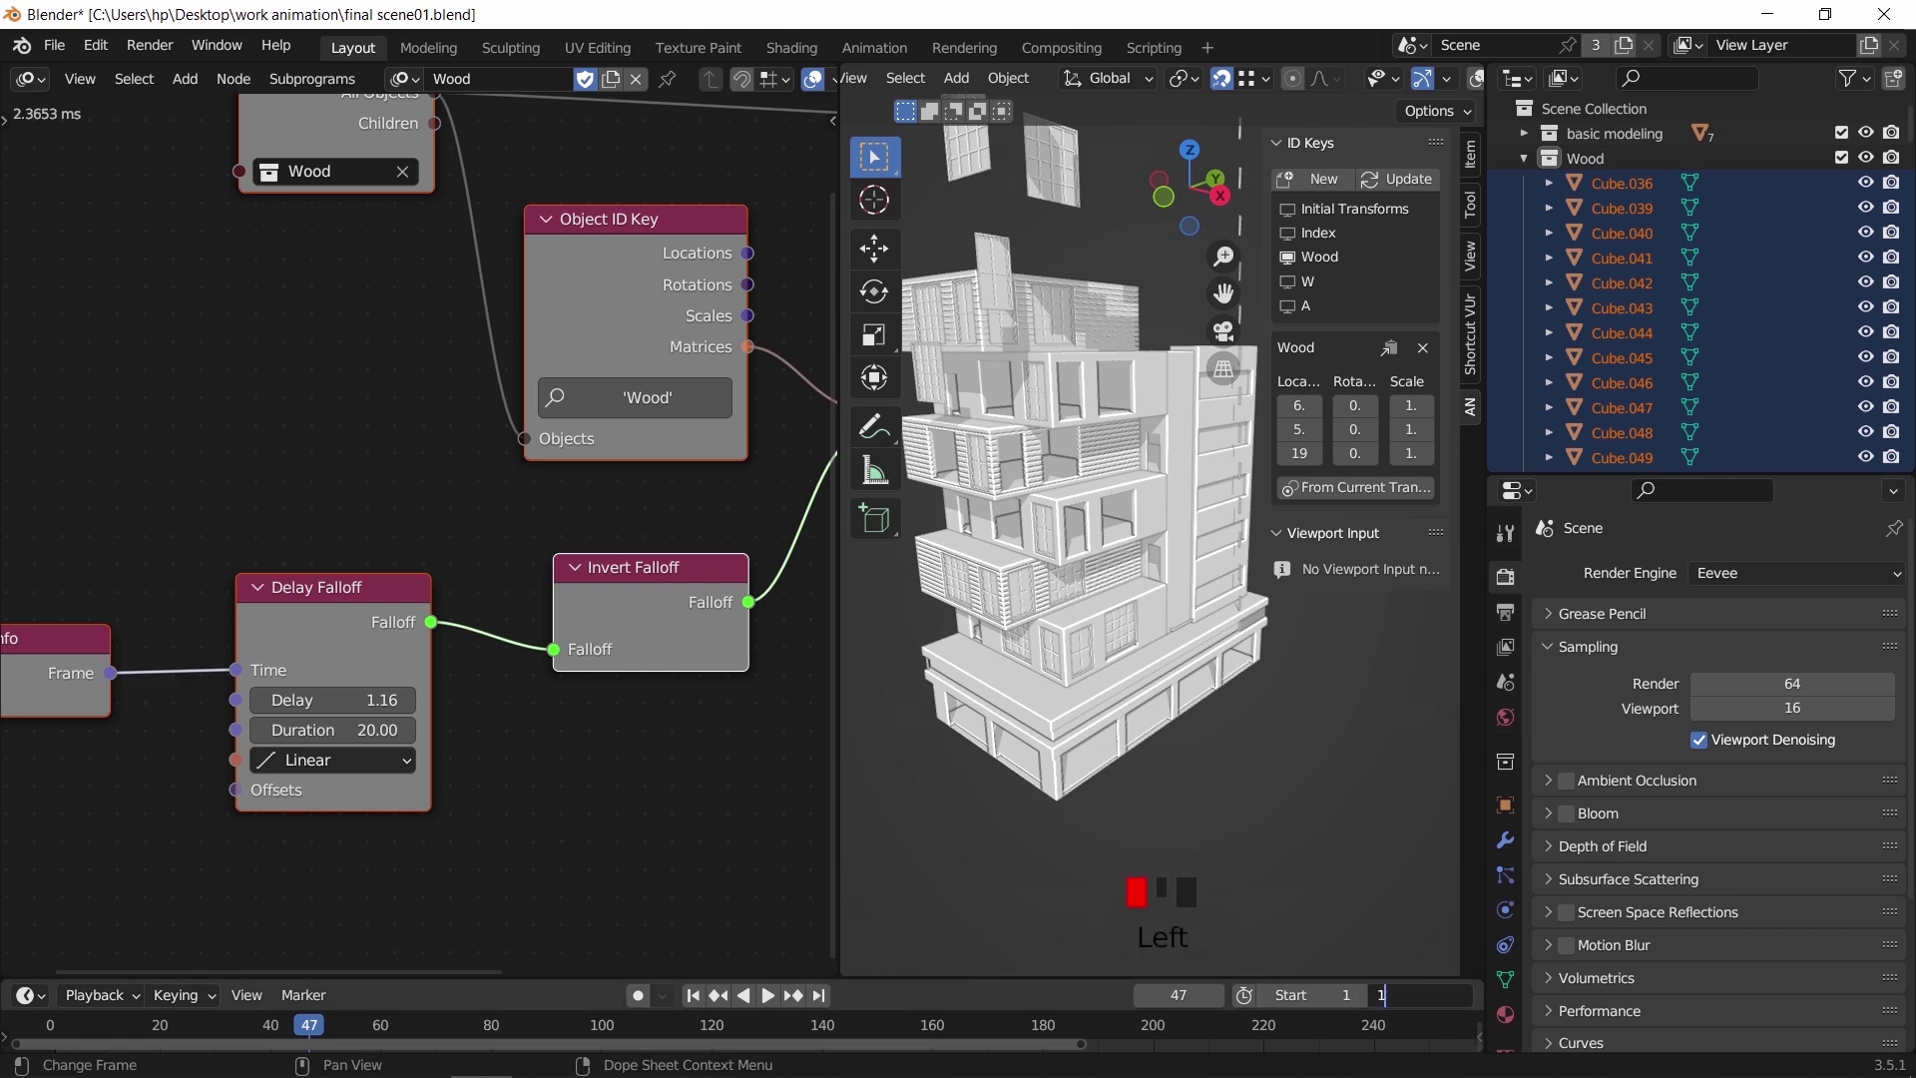
{"action": "type", "text": "80"}
{"action": "key", "text": "Return"}
{"action": "left_click", "coordinate": [819, 995]}
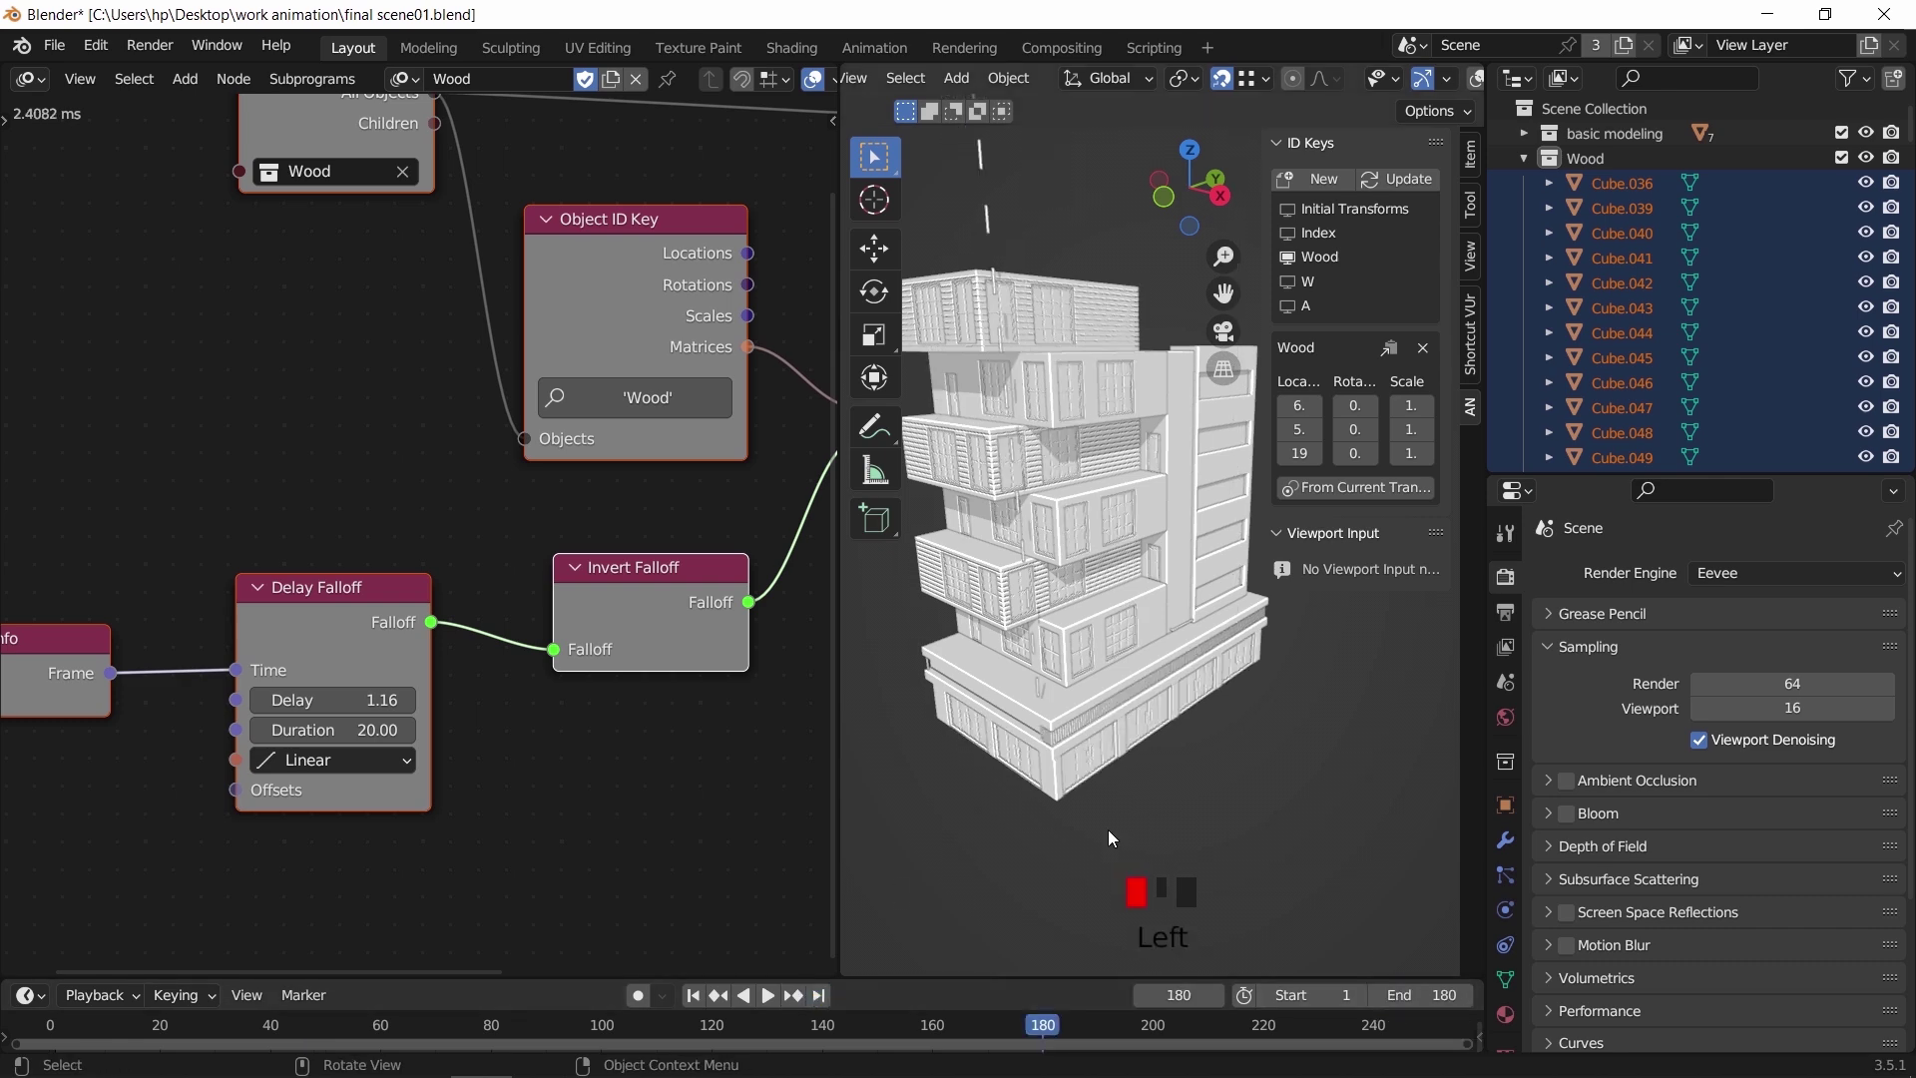
{"action": "left_click_drag", "start_coordinate": [339, 729], "coordinate": [225, 729]}
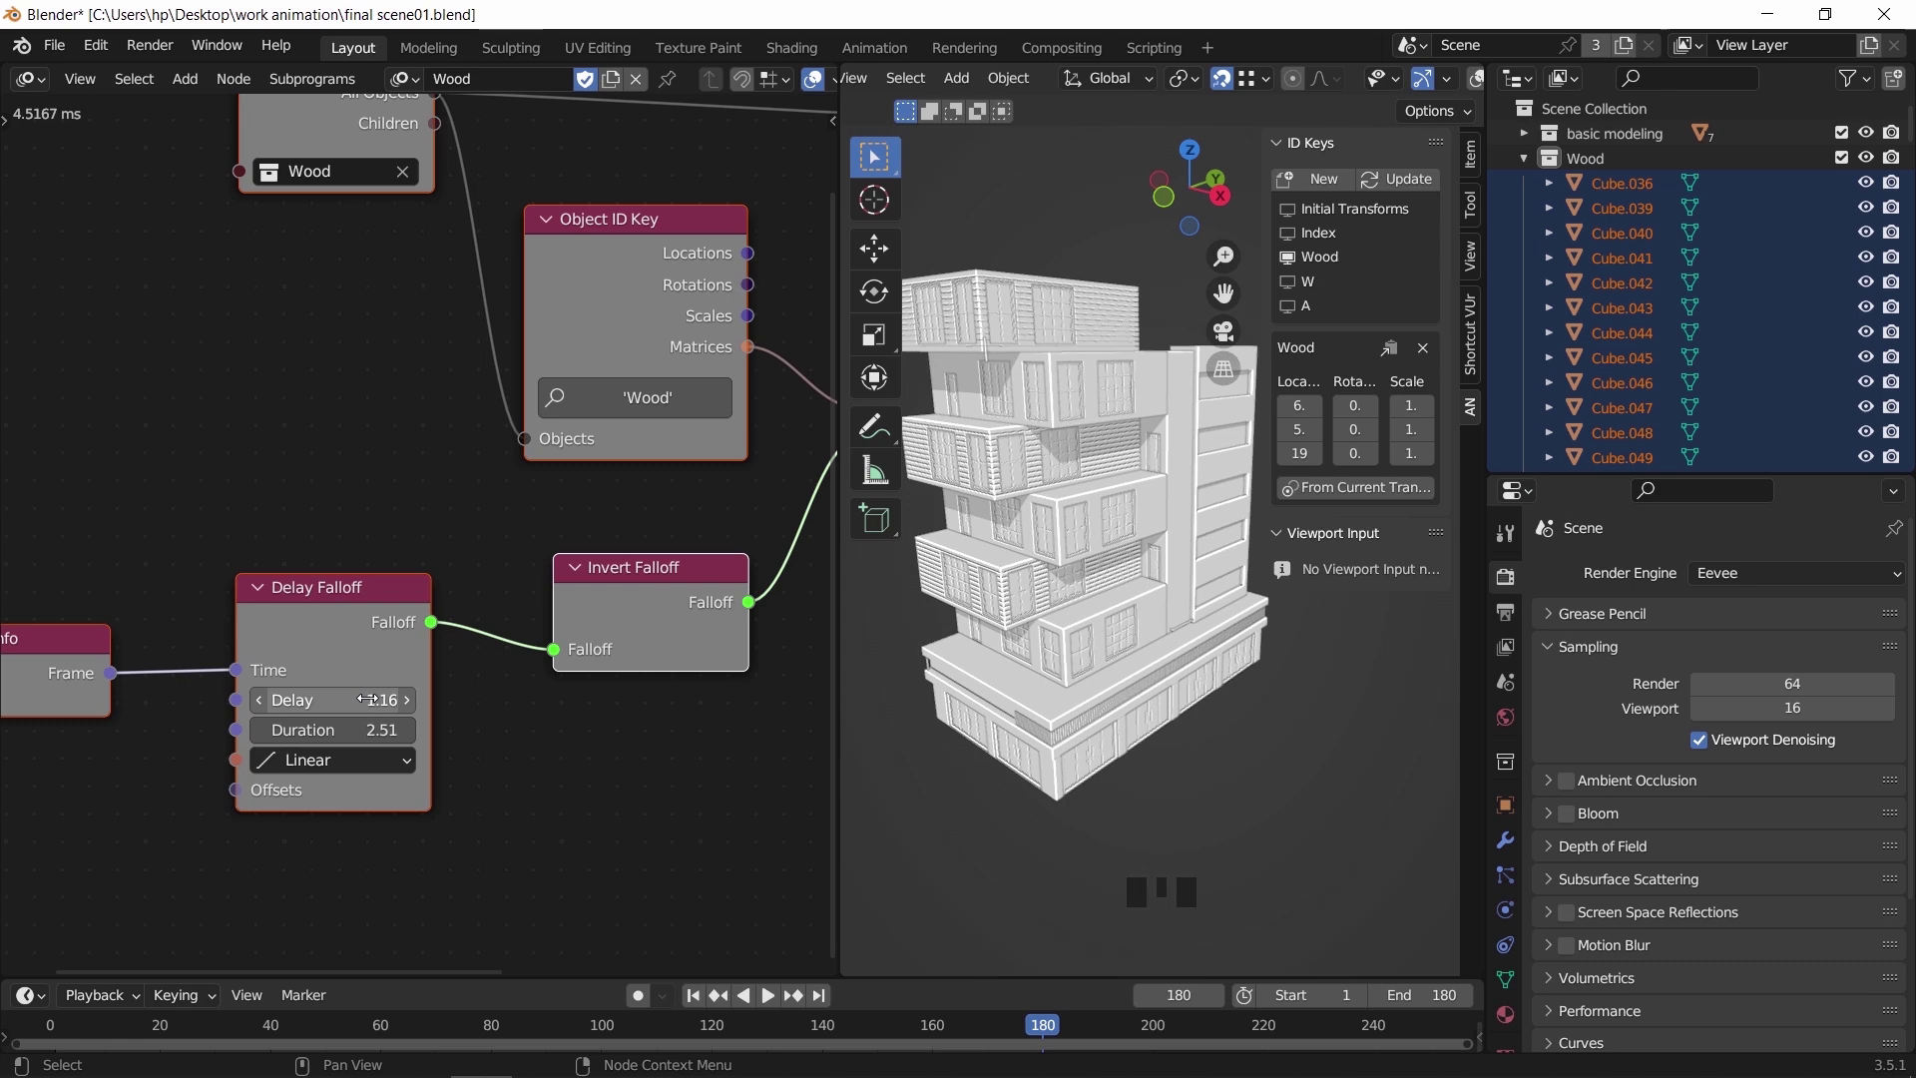
Lower the Delay Falloff delay to 0.60, replay the slat build, and return to frame 1
{"action": "left_click_drag", "start_coordinate": [367, 699], "coordinate": [355, 700]}
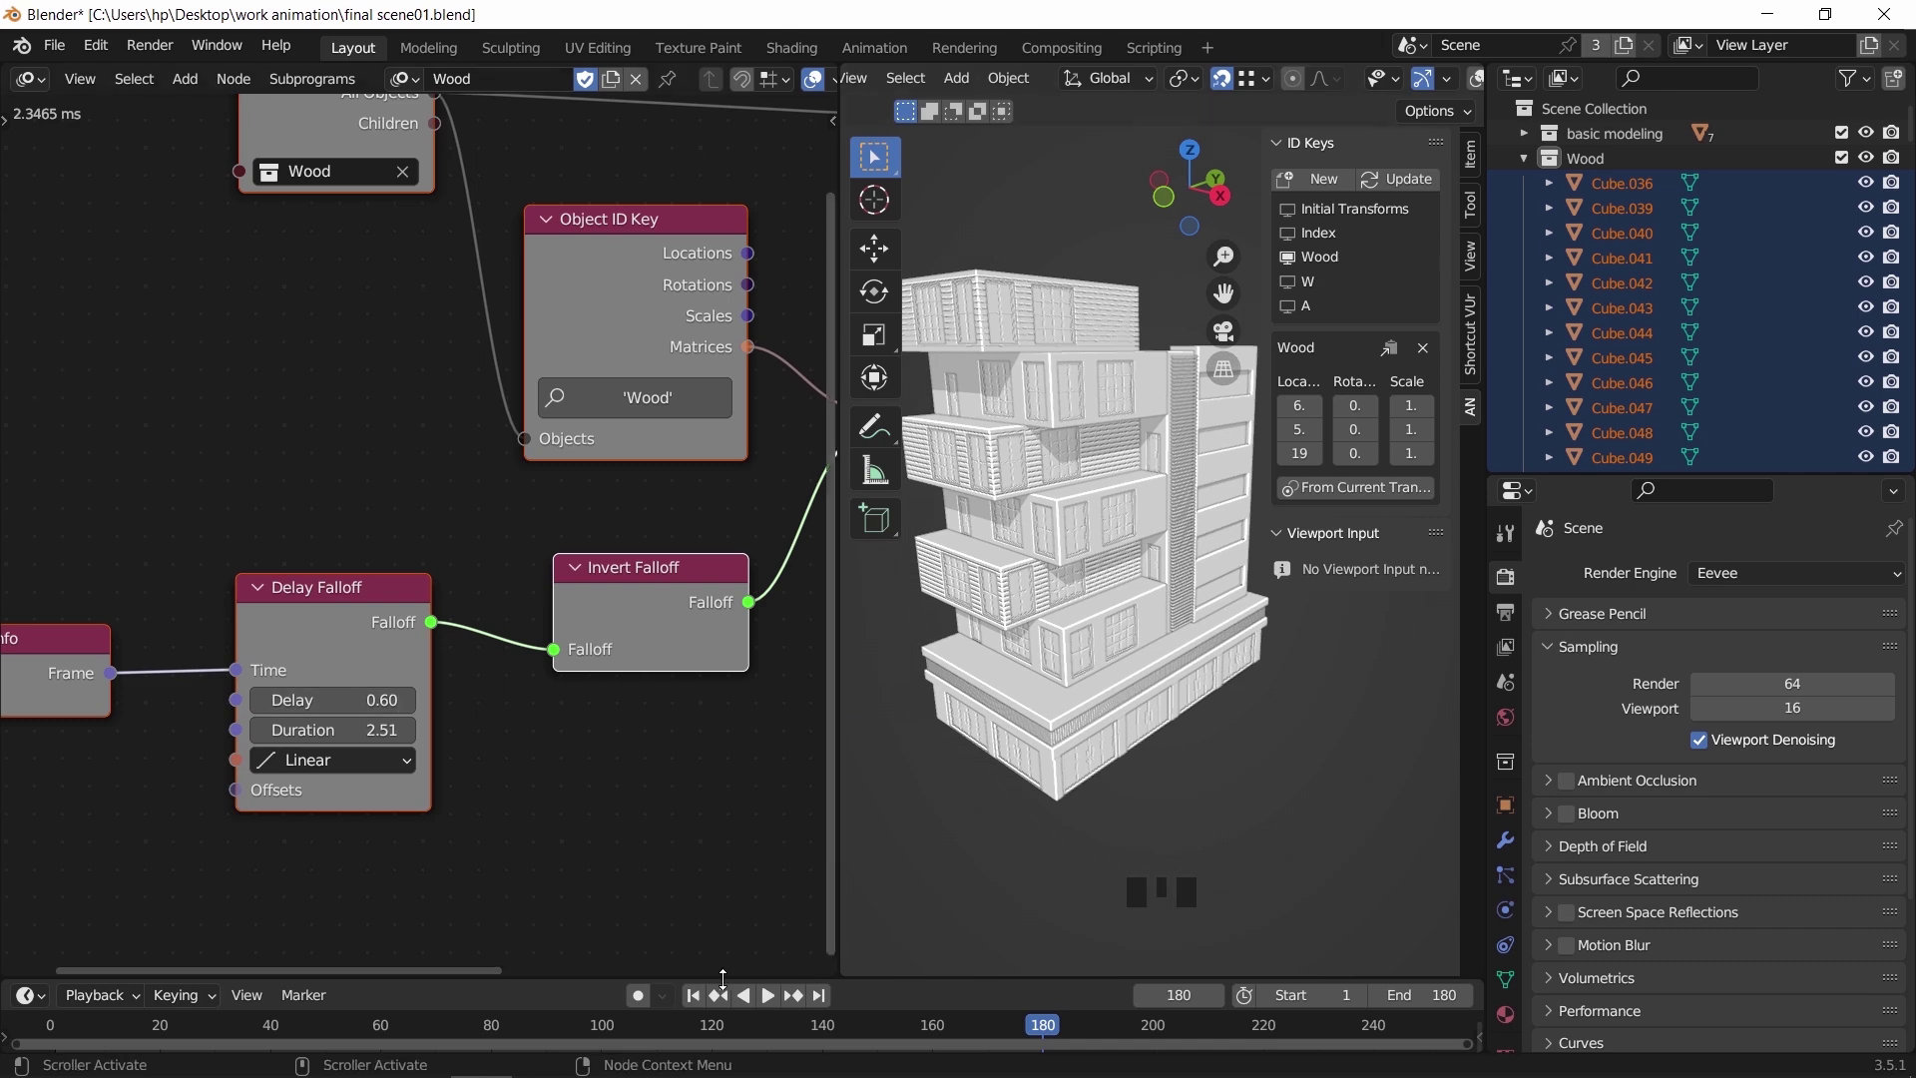
{"action": "left_click", "coordinate": [695, 996]}
{"action": "key", "text": "space"}
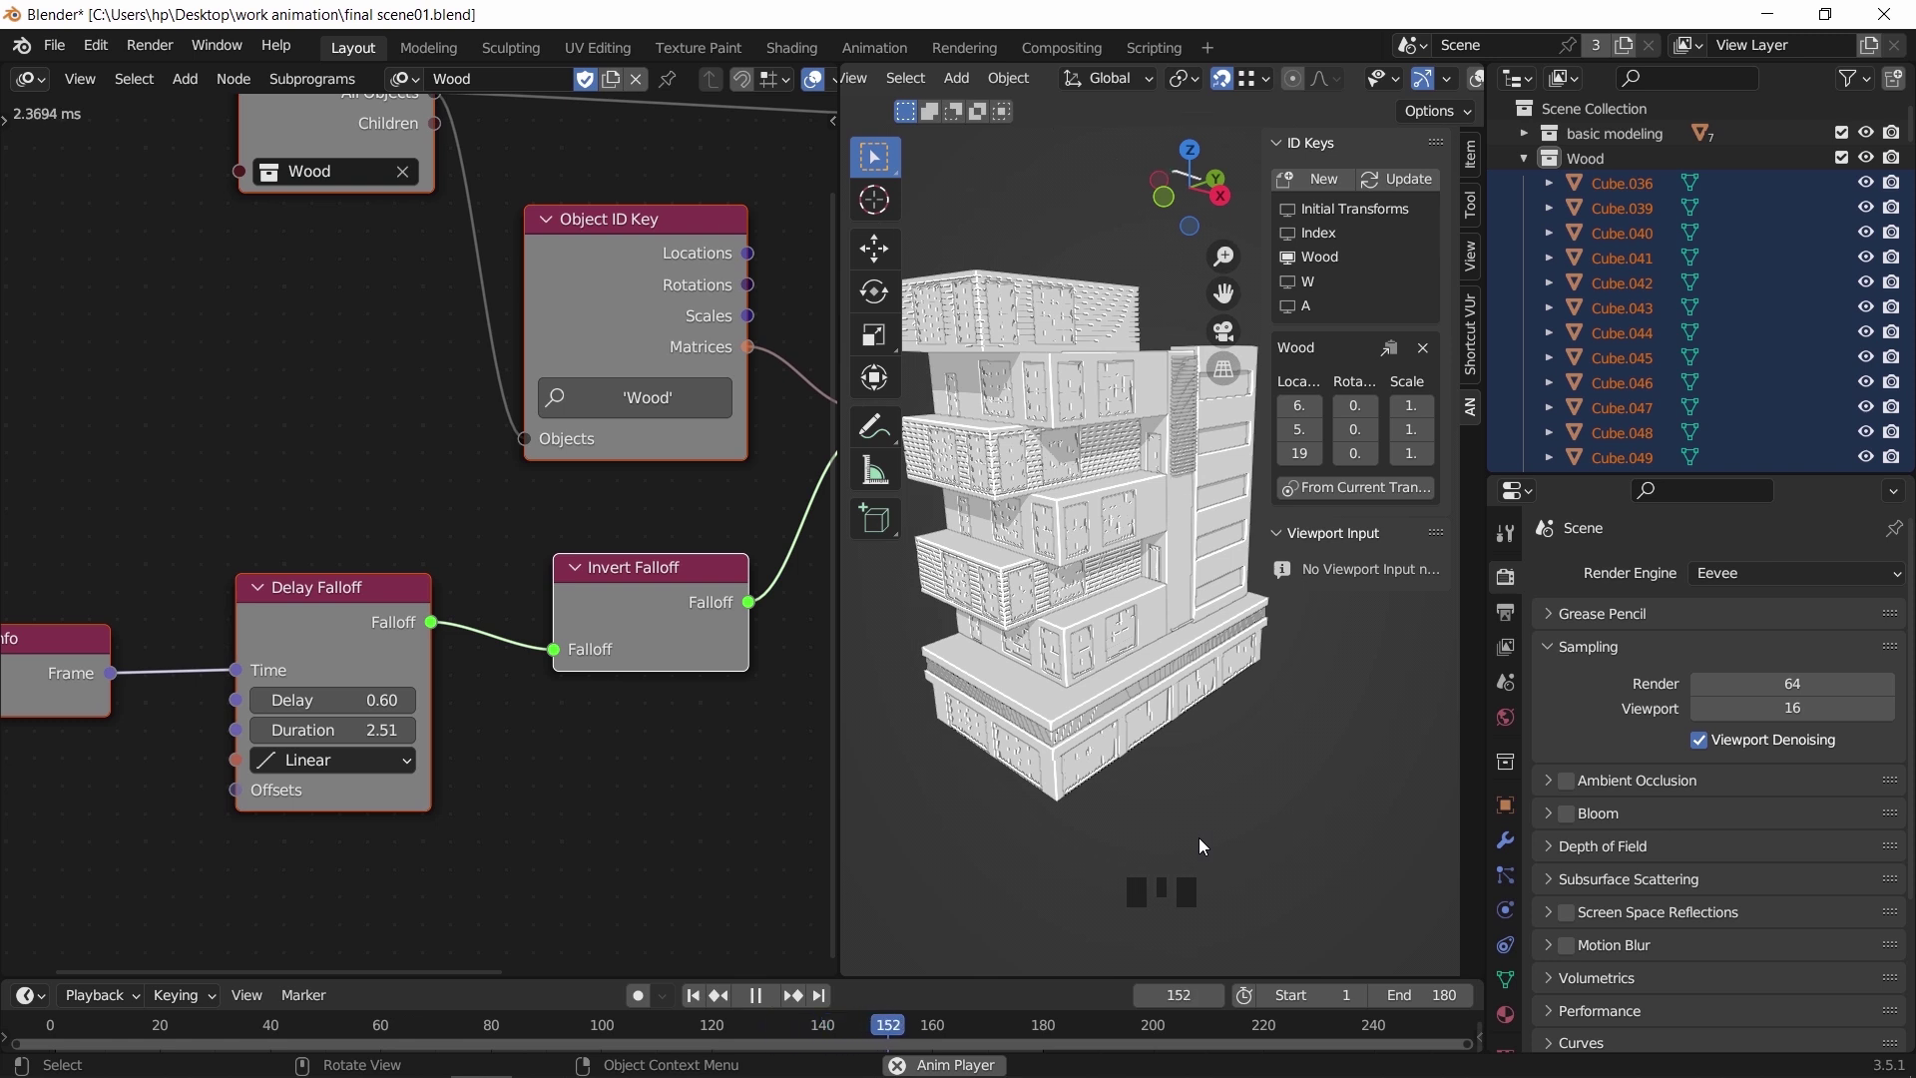
{"action": "key", "text": "space"}
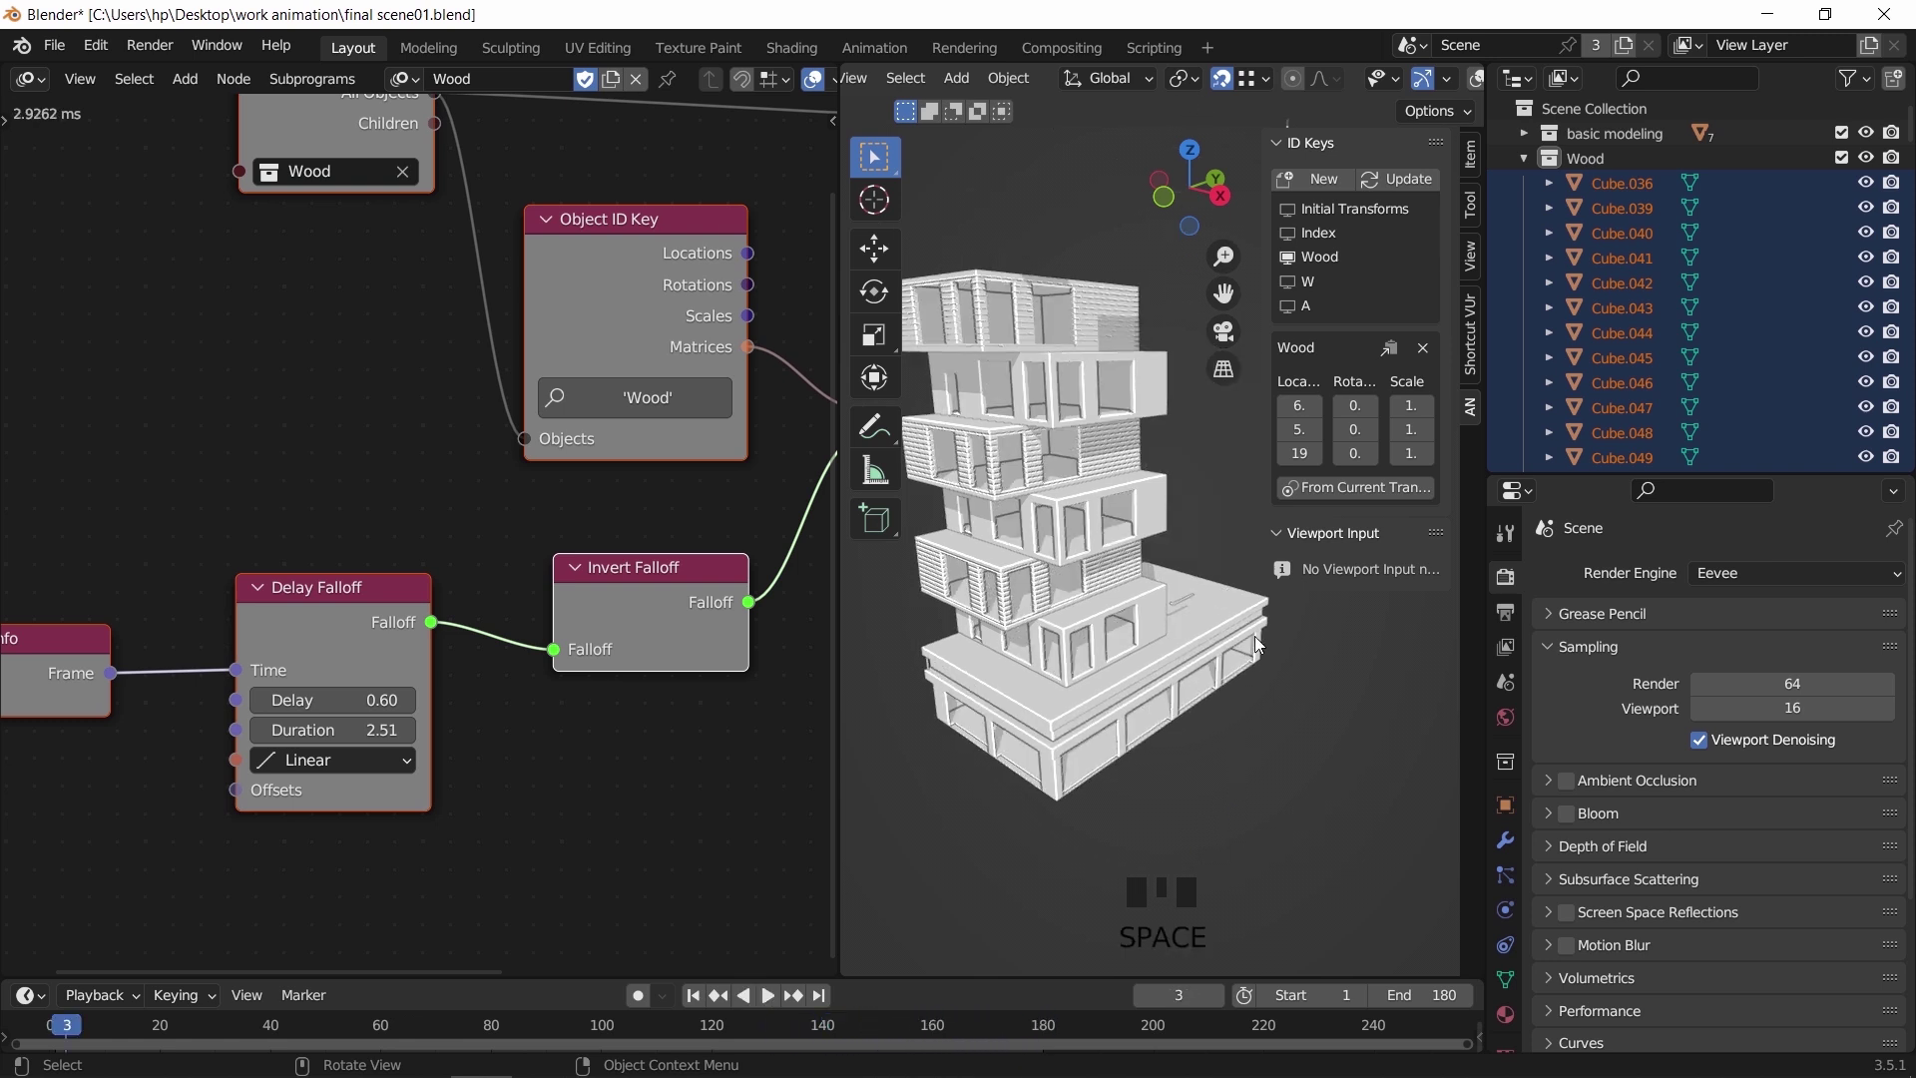
{"action": "left_click", "coordinate": [692, 995]}
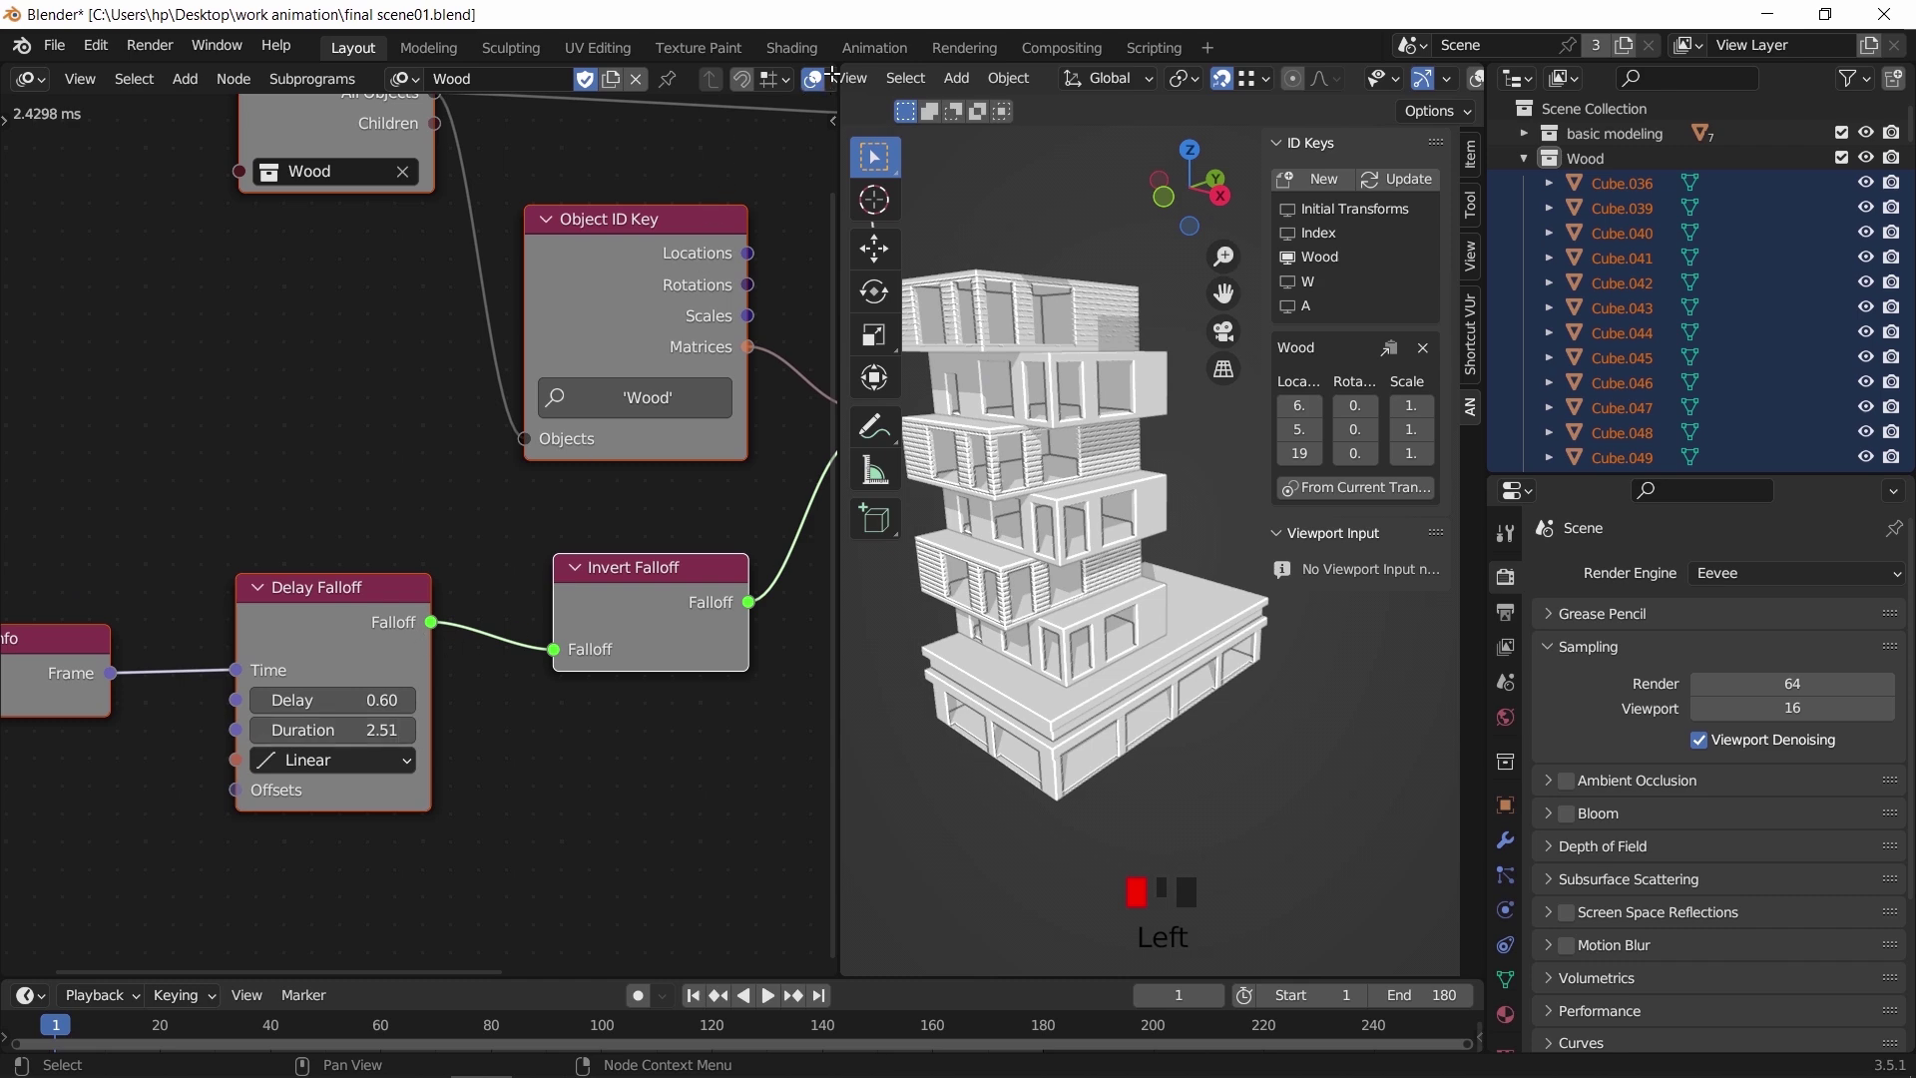
Merge the node editor into the 3D viewport and turn viewport overlays back on
{"action": "left_click_drag", "start_coordinate": [846, 68], "coordinate": [499, 200]}
{"action": "scroll", "coordinate": [898, 618], "scroll_direction": "down", "scroll_amount": 2}
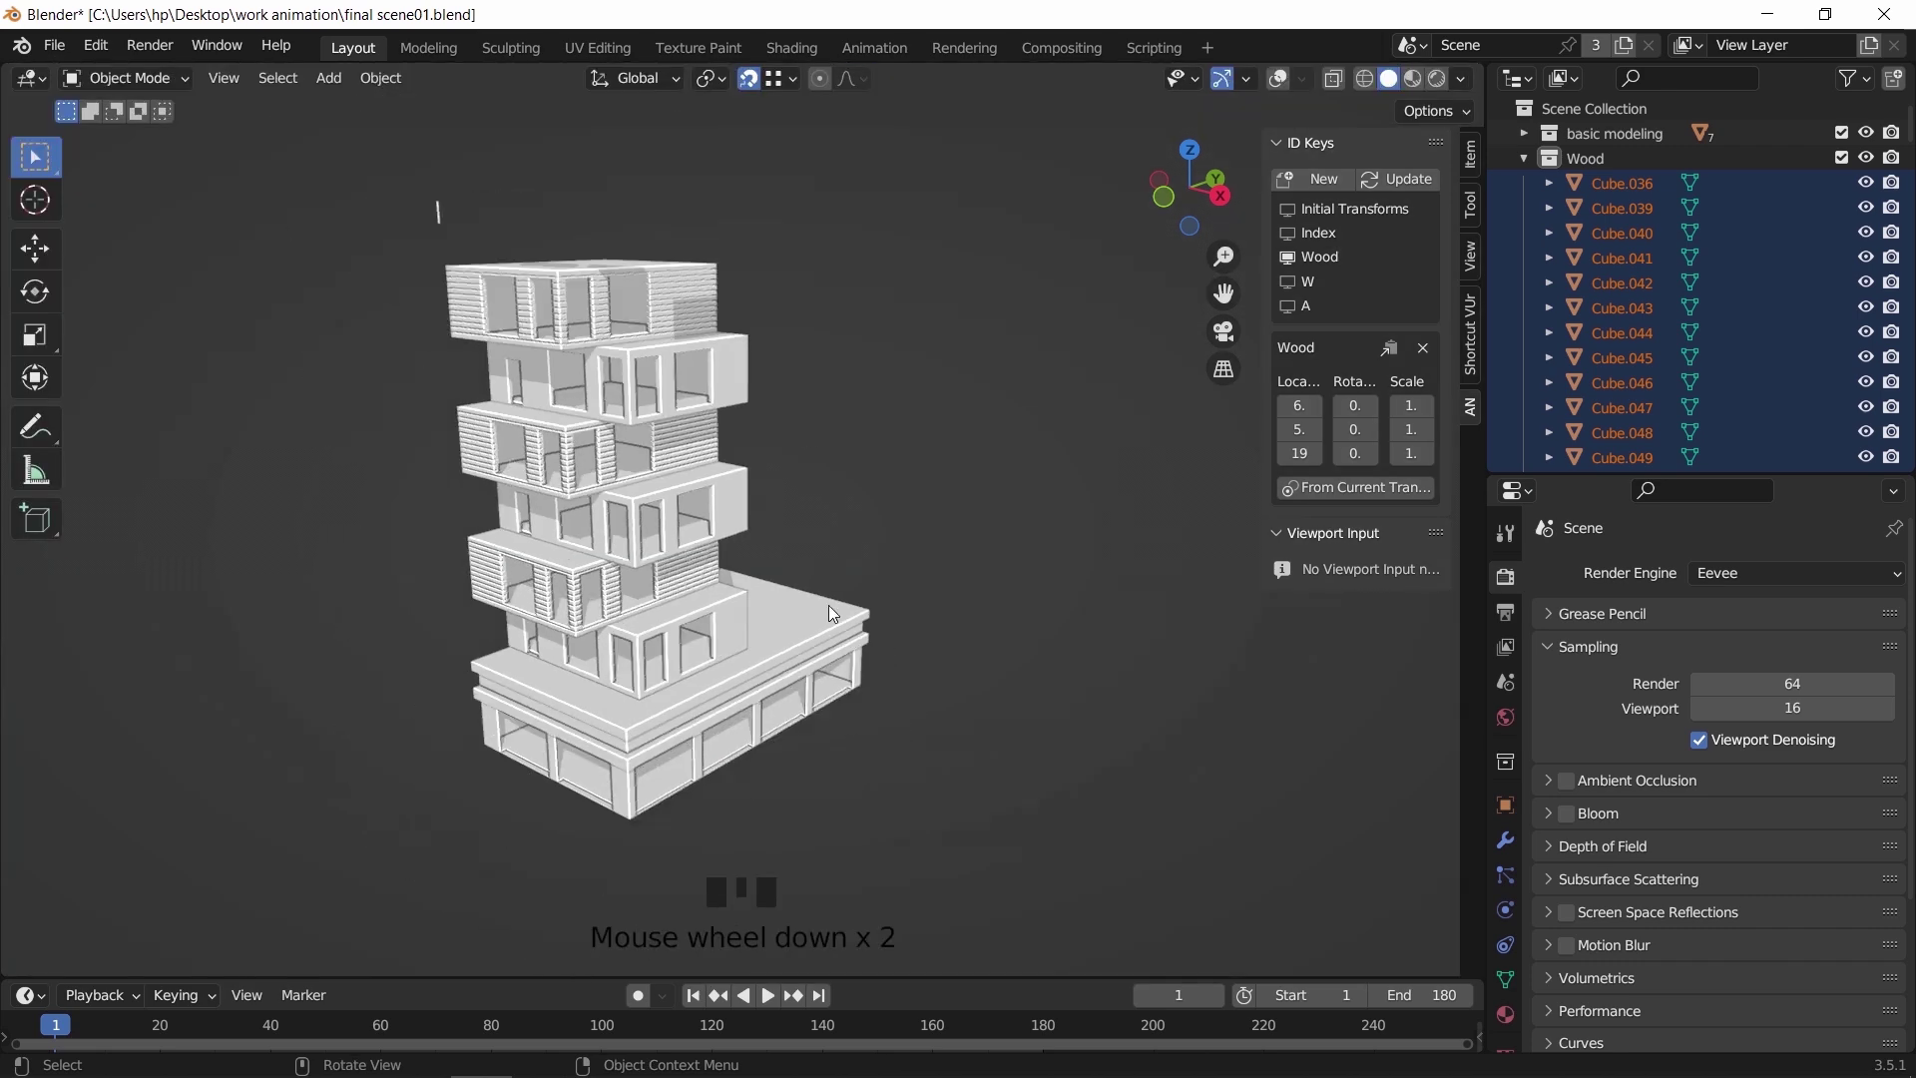
{"action": "middle_click_drag", "start_coordinate": [898, 619], "coordinate": [992, 489], "text": "shift"}
{"action": "left_click", "coordinate": [1278, 79]}
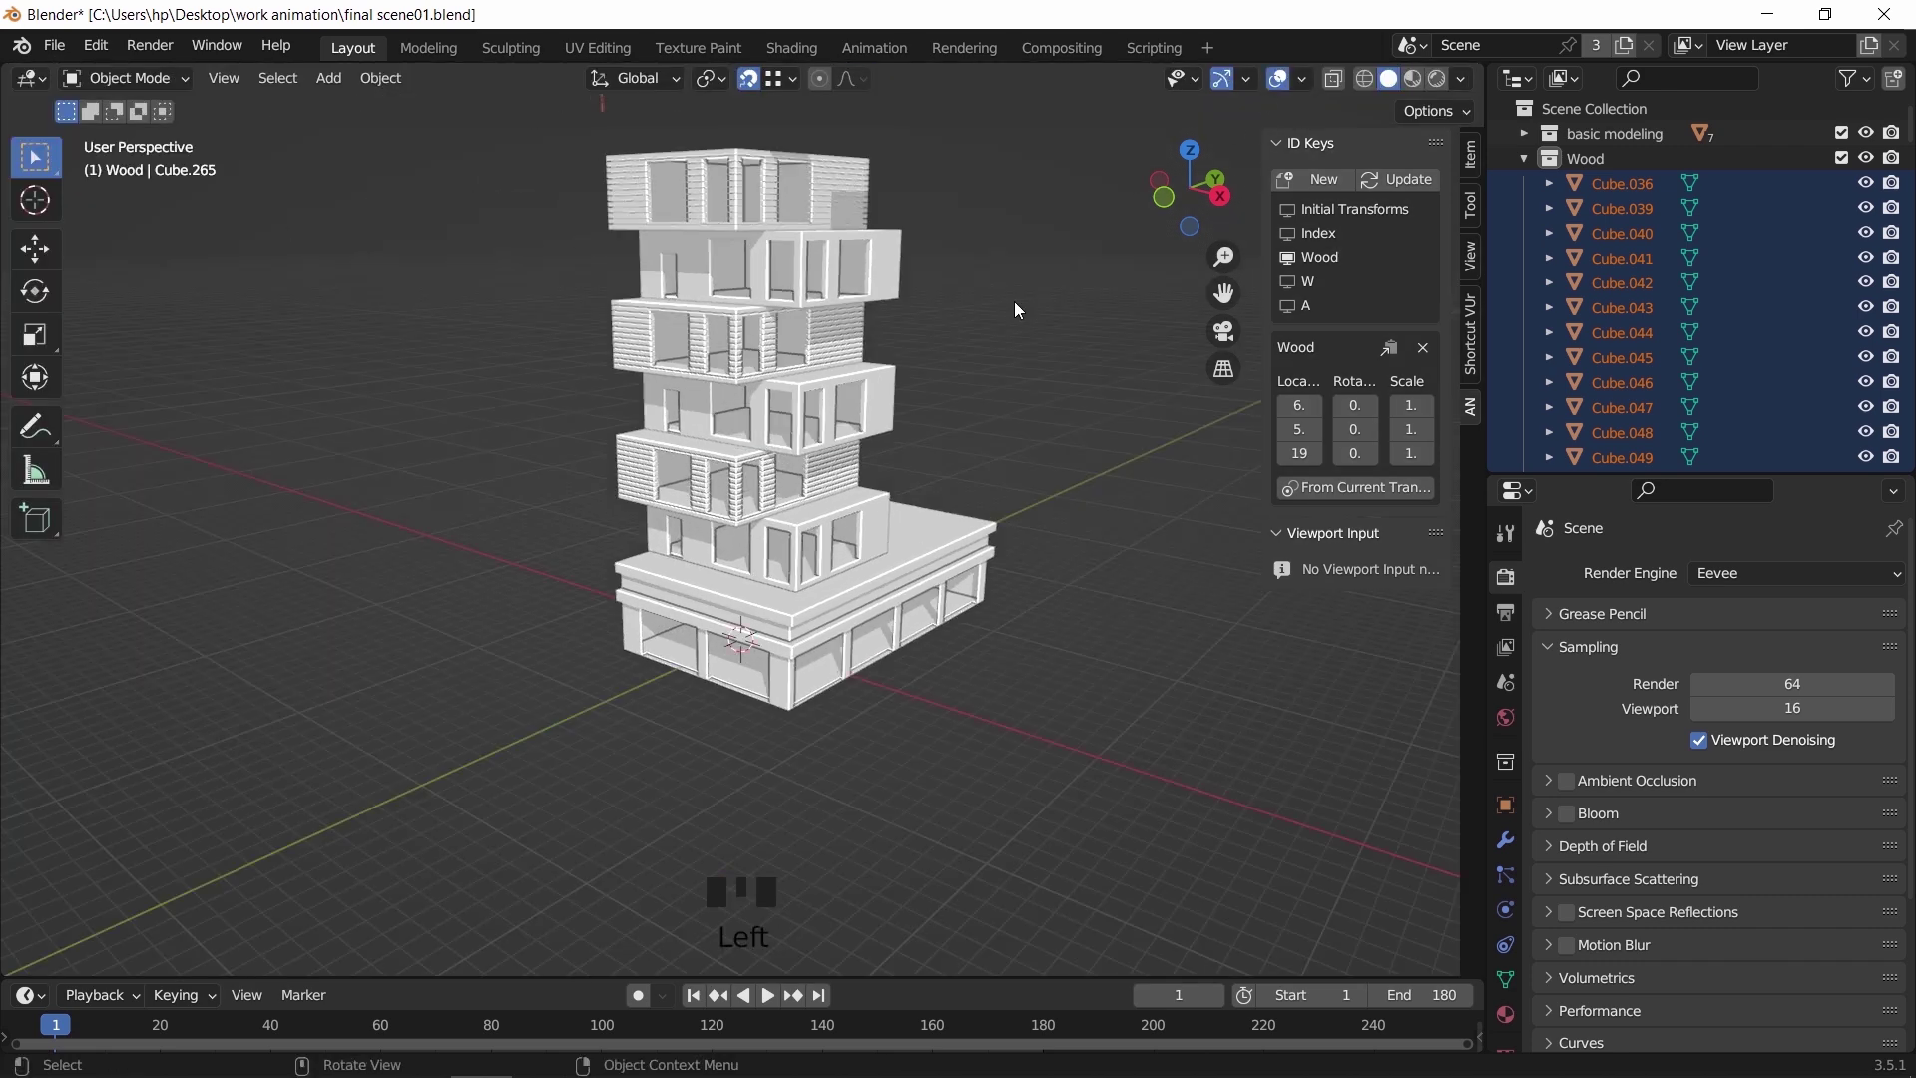
Select the base block, make the timeline taller, and scrub to frame 9
{"action": "left_click", "coordinate": [940, 608]}
{"action": "middle_click_drag", "start_coordinate": [940, 608], "coordinate": [461, 924]}
{"action": "scroll", "coordinate": [990, 703], "scroll_direction": "up", "scroll_amount": 3}
{"action": "scroll", "coordinate": [991, 700], "scroll_direction": "down", "scroll_amount": 2}
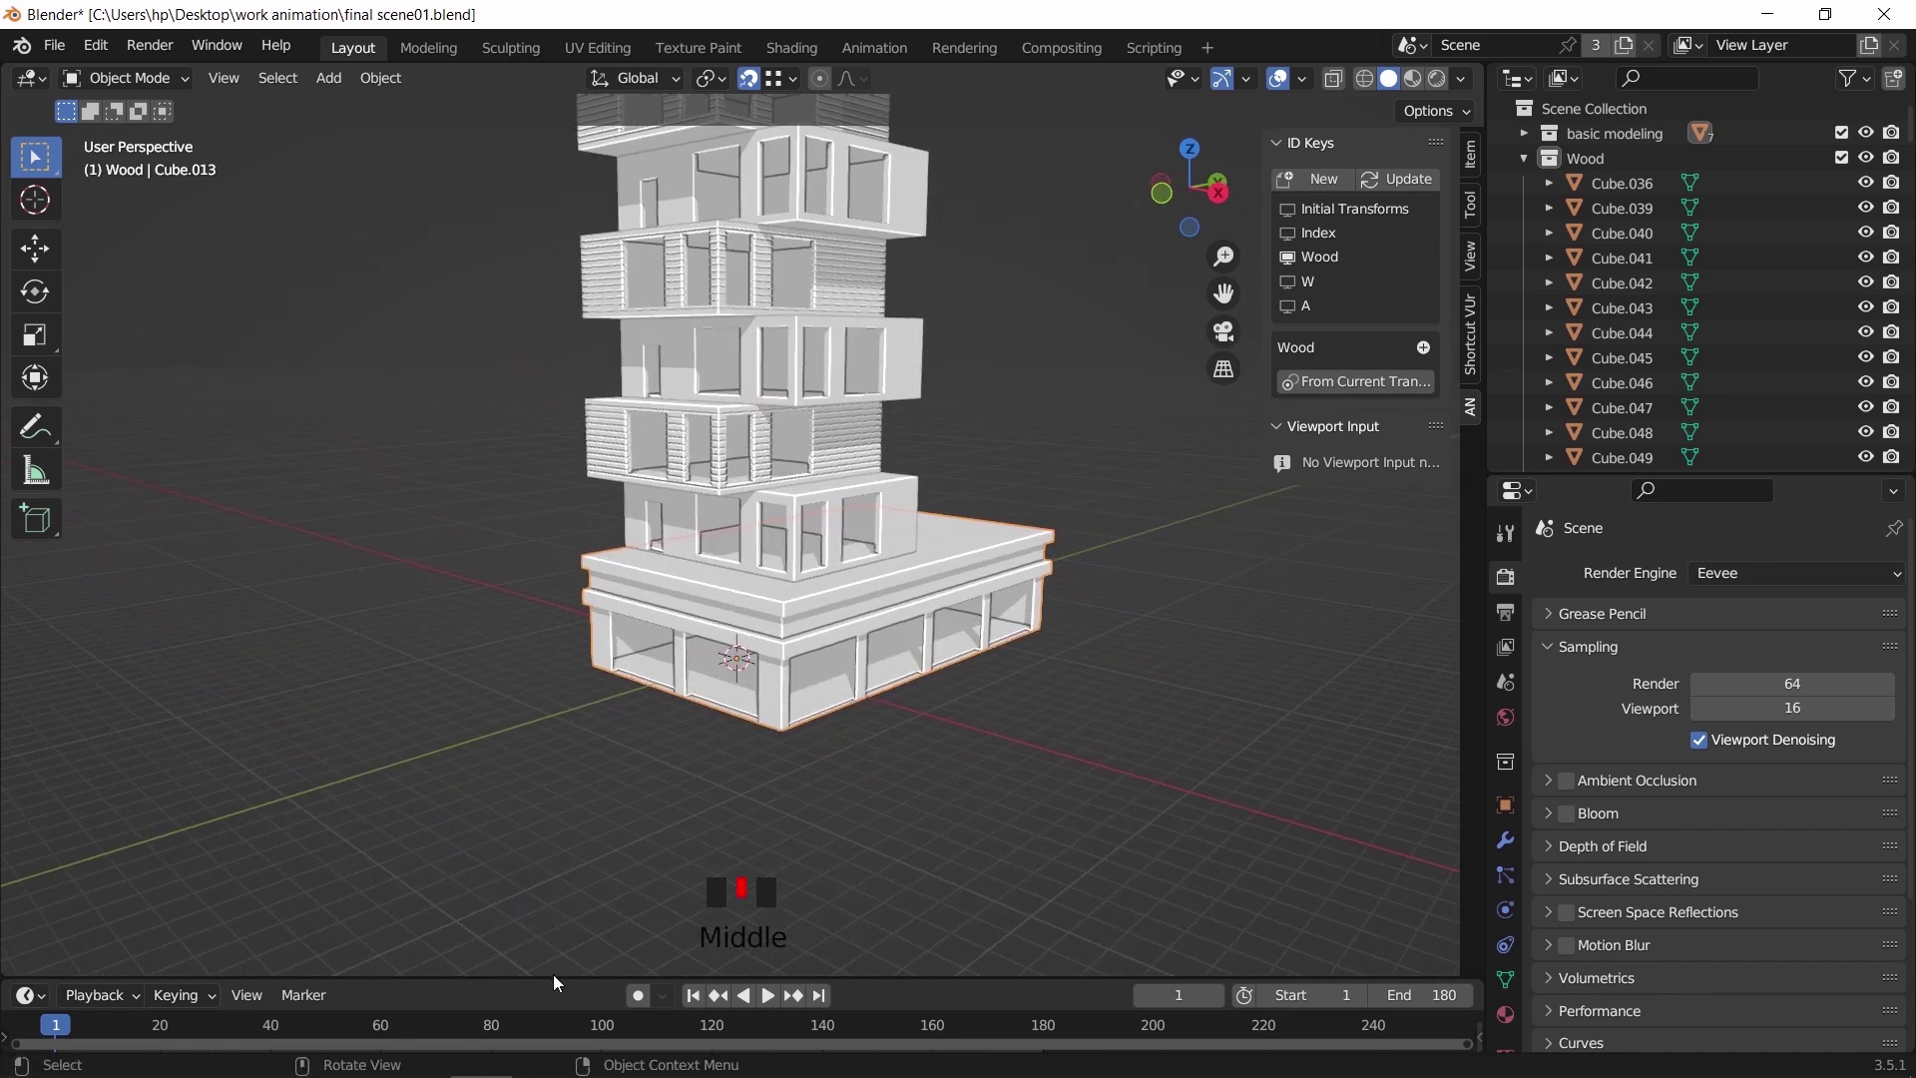
{"action": "left_click_drag", "start_coordinate": [553, 975], "coordinate": [559, 884]}
{"action": "left_click_drag", "start_coordinate": [56, 945], "coordinate": [104, 953]}
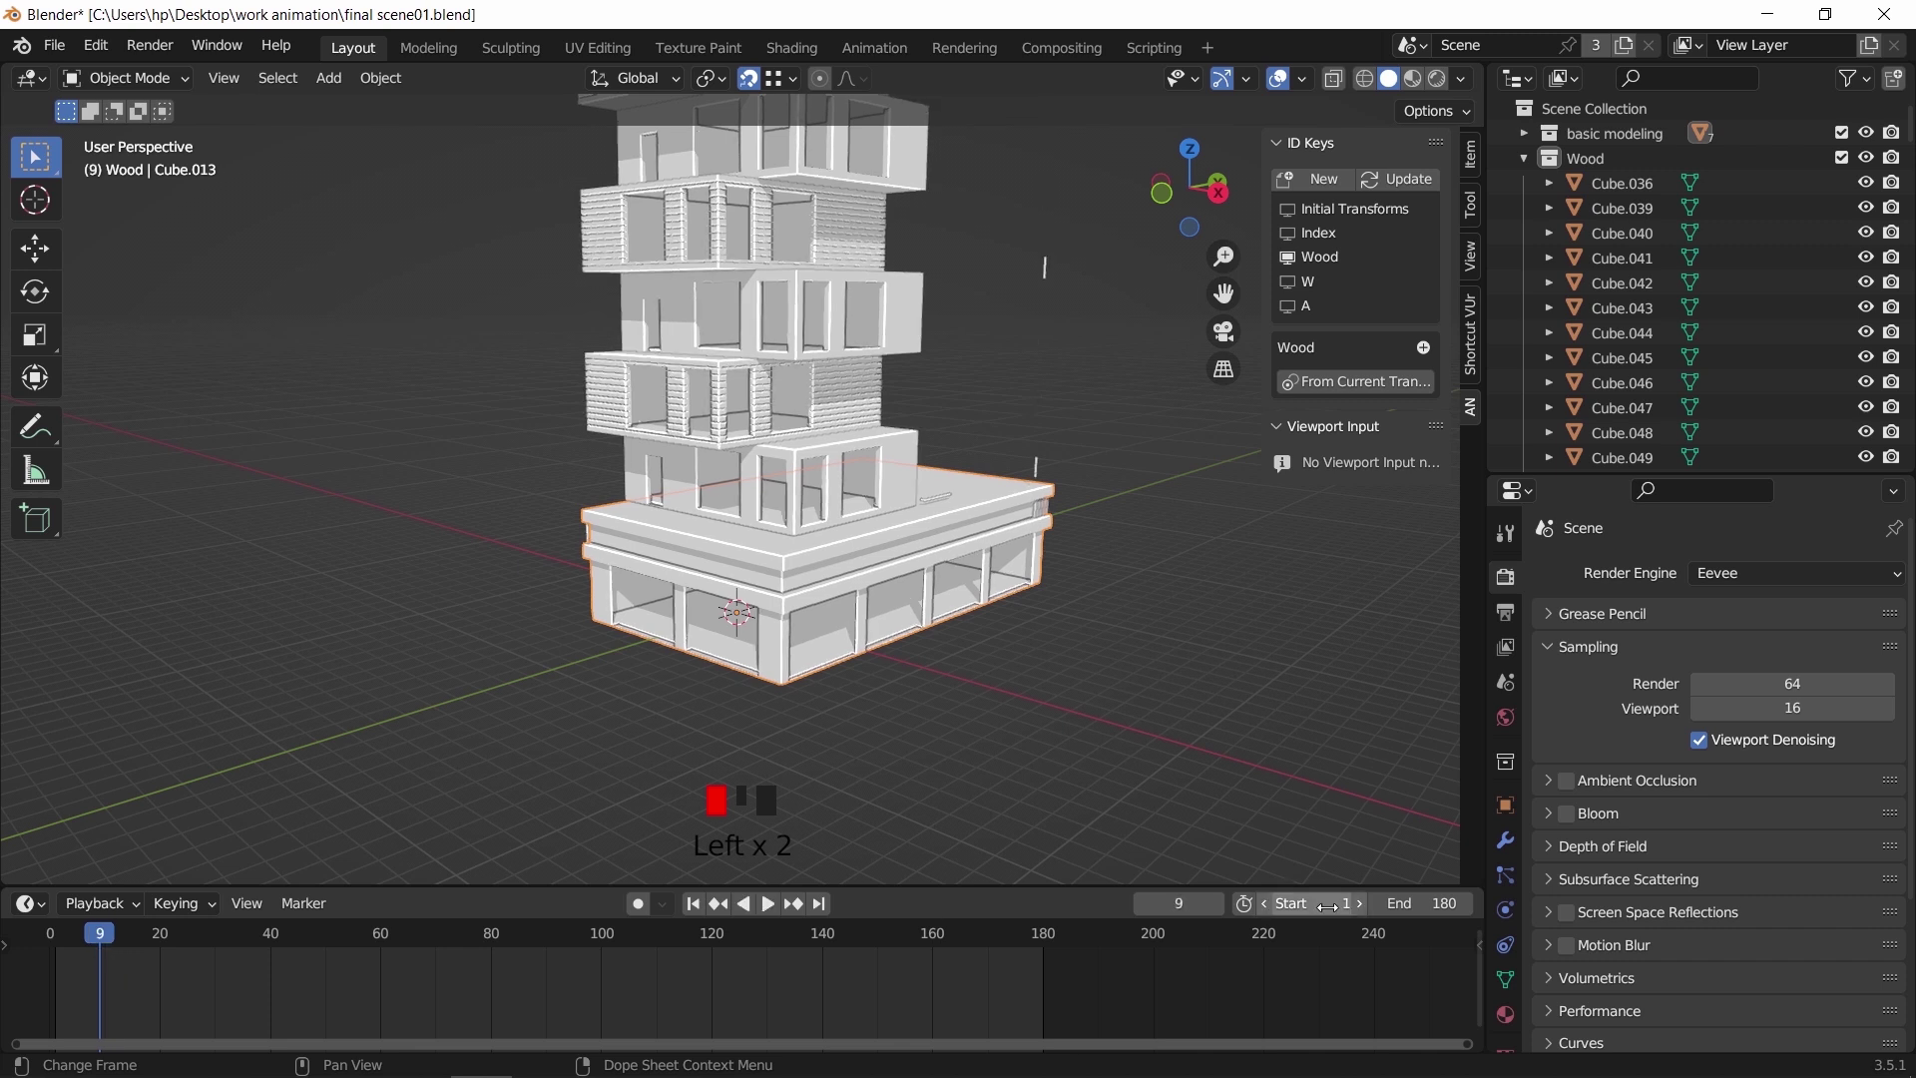
Go to frame 8, add a cube, and inspect the building in wireframe view
{"action": "type", "text": "8"}
{"action": "key", "text": "Return"}
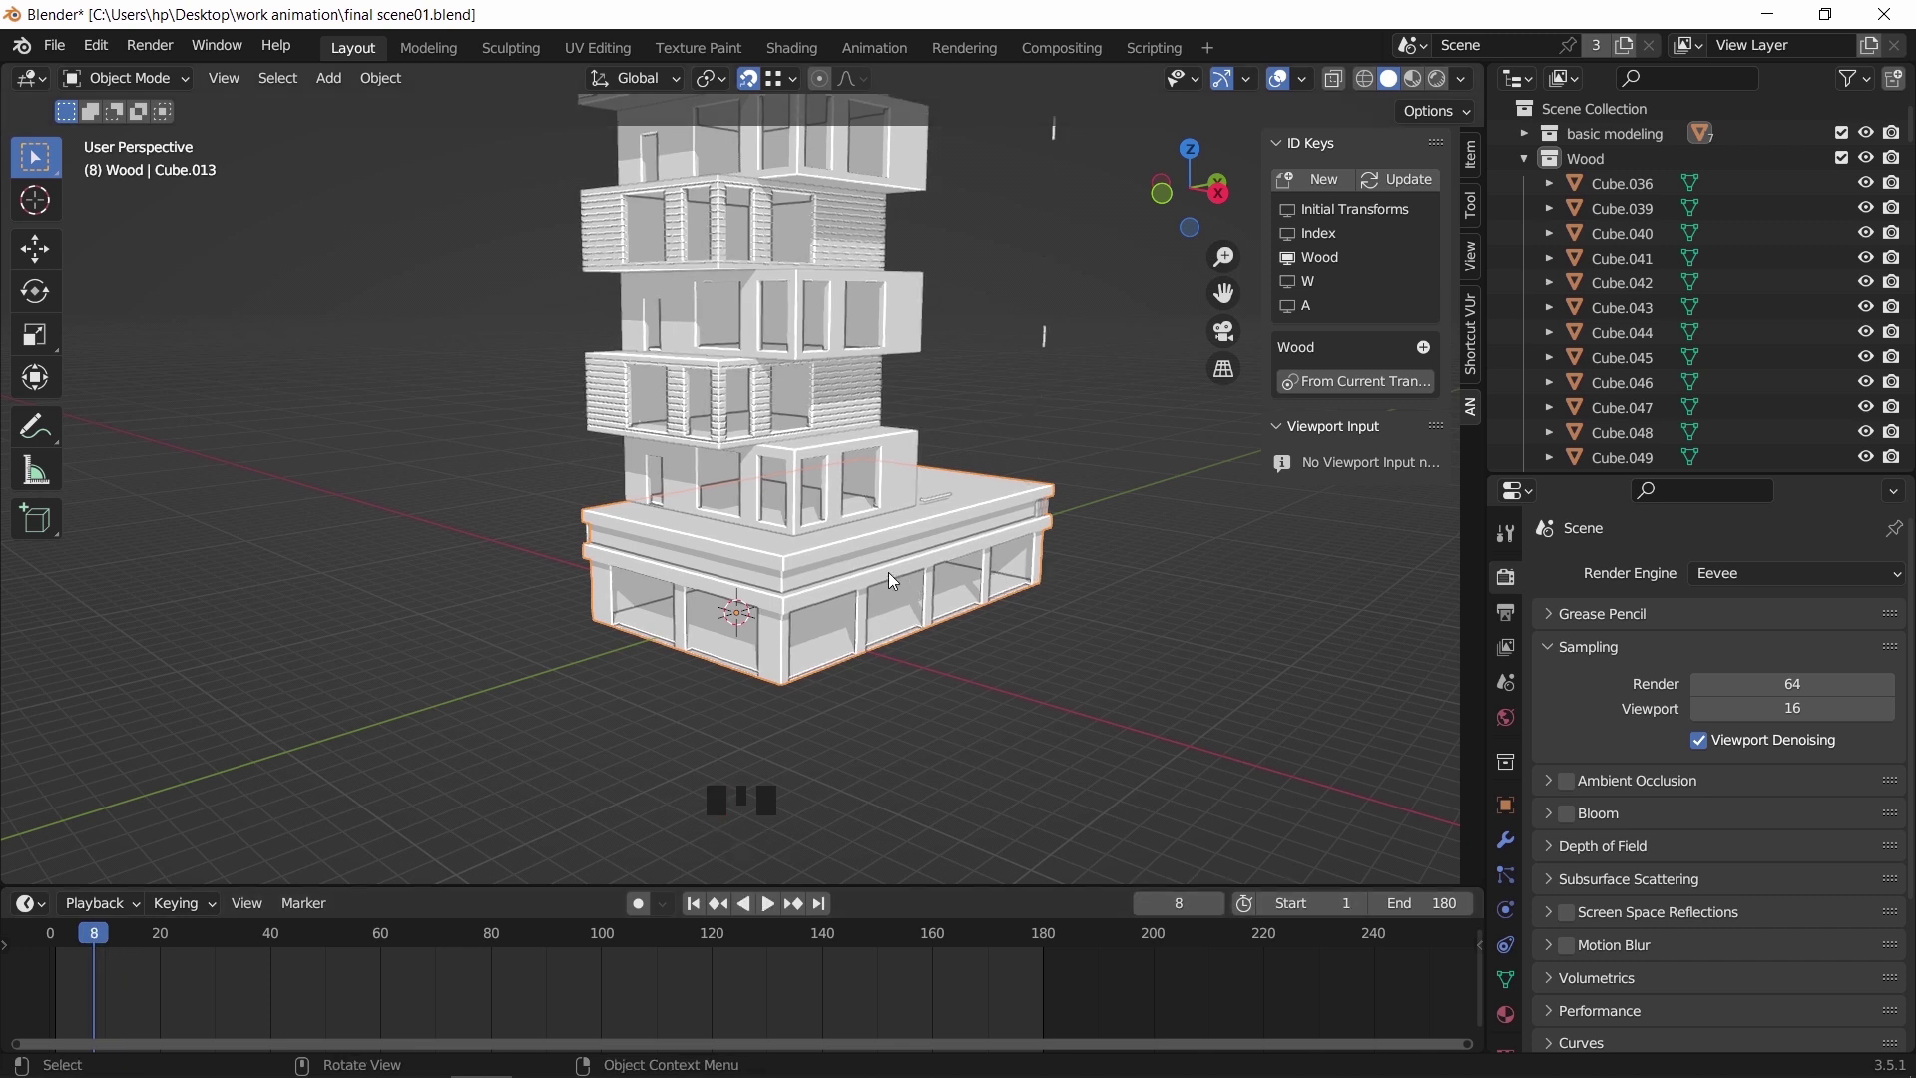
{"action": "key", "text": "shift+a"}
{"action": "mouse_move", "coordinate": [891, 573]}
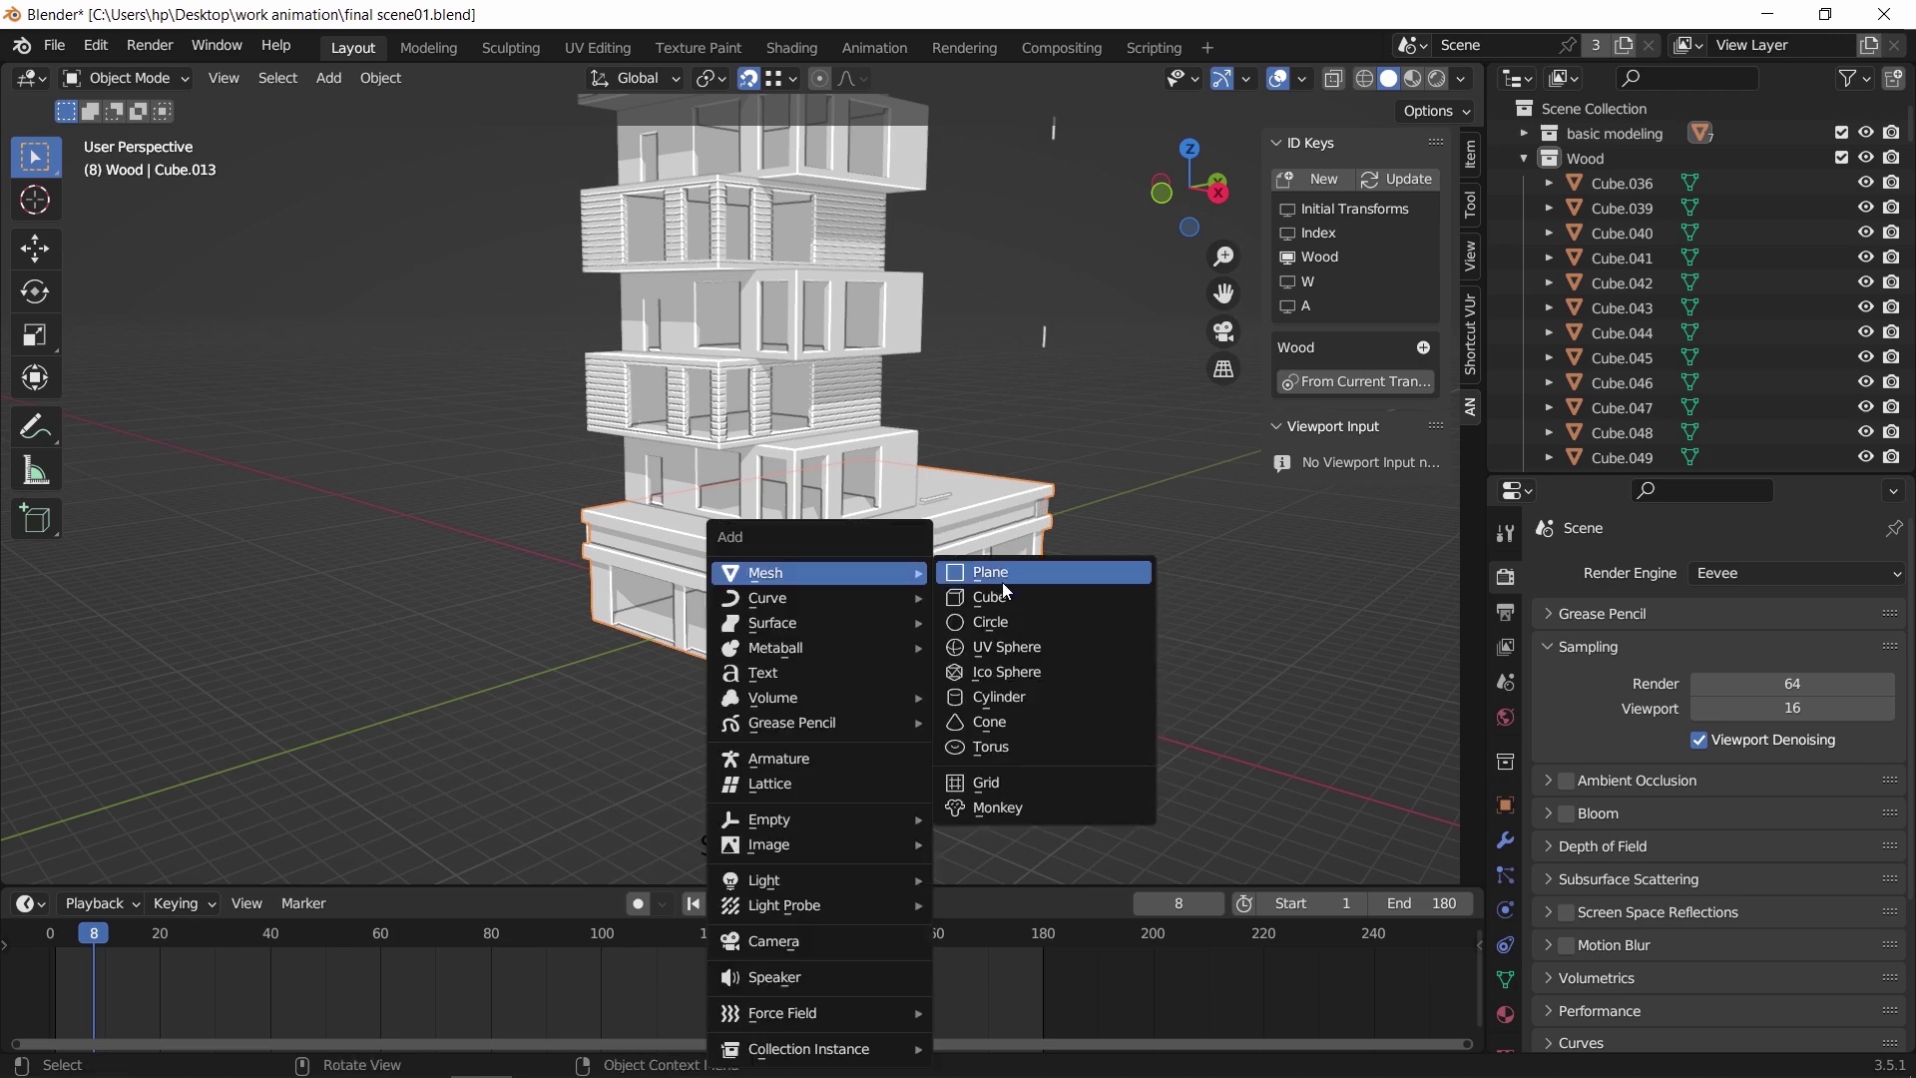
{"action": "left_click", "coordinate": [953, 599]}
{"action": "key", "text": "shift+z"}
{"action": "middle_click_drag", "start_coordinate": [732, 651], "coordinate": [898, 648]}
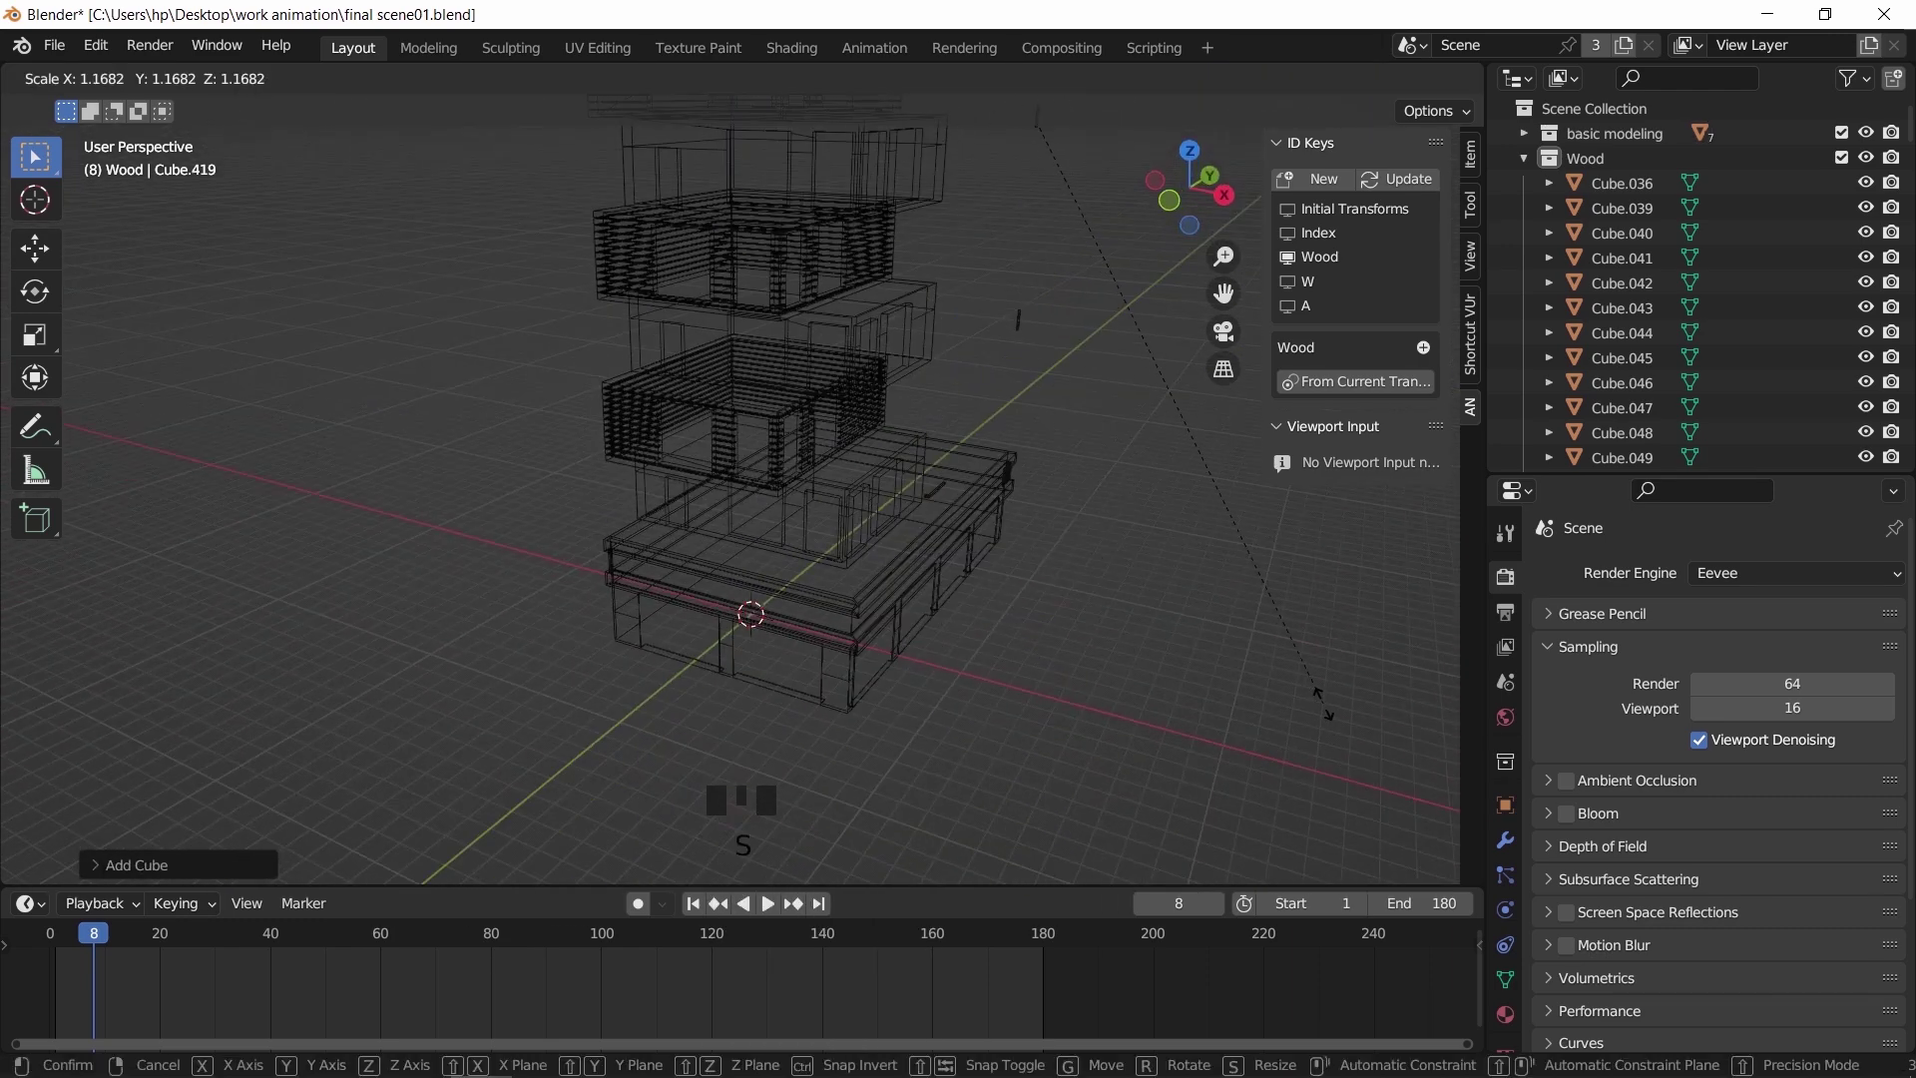
{"action": "scroll", "coordinate": [942, 549], "scroll_direction": "down", "scroll_amount": 6}
{"action": "middle_click_drag", "start_coordinate": [938, 541], "coordinate": [746, 247]}
{"action": "scroll", "coordinate": [818, 508], "scroll_direction": "up", "scroll_amount": 4}
{"action": "mouse_move", "coordinate": [818, 508]}
{"action": "middle_mouse_down", "text": "shift"}
{"action": "mouse_move", "coordinate": [756, 530]}
{"action": "mouse_move", "coordinate": [840, 571]}
{"action": "mouse_move", "coordinate": [813, 585]}
{"action": "middle_mouse_up", "text": "shift"}
{"action": "key", "text": "shift+z"}
Select base block Cube.013, make basic modeling active, and add a new cube there
{"action": "left_click", "coordinate": [814, 548]}
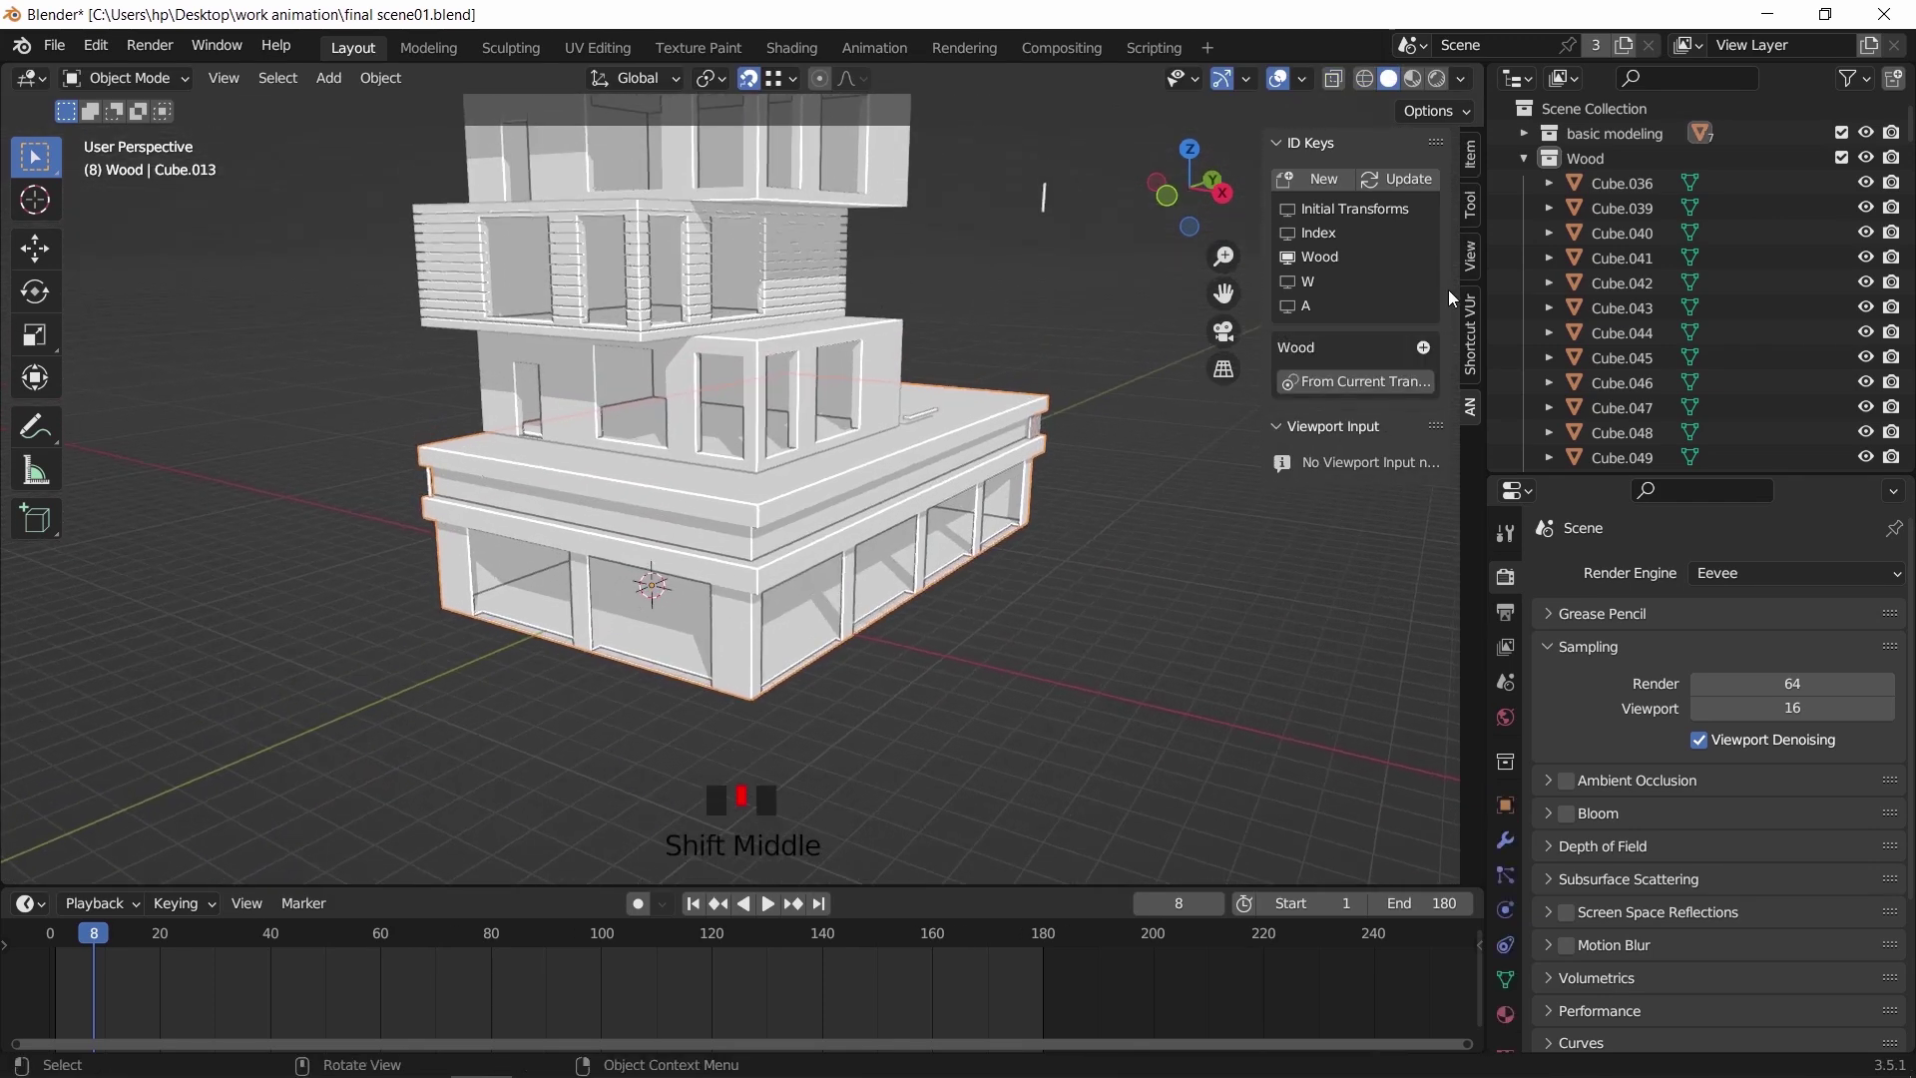
{"action": "left_click", "coordinate": [1604, 140]}
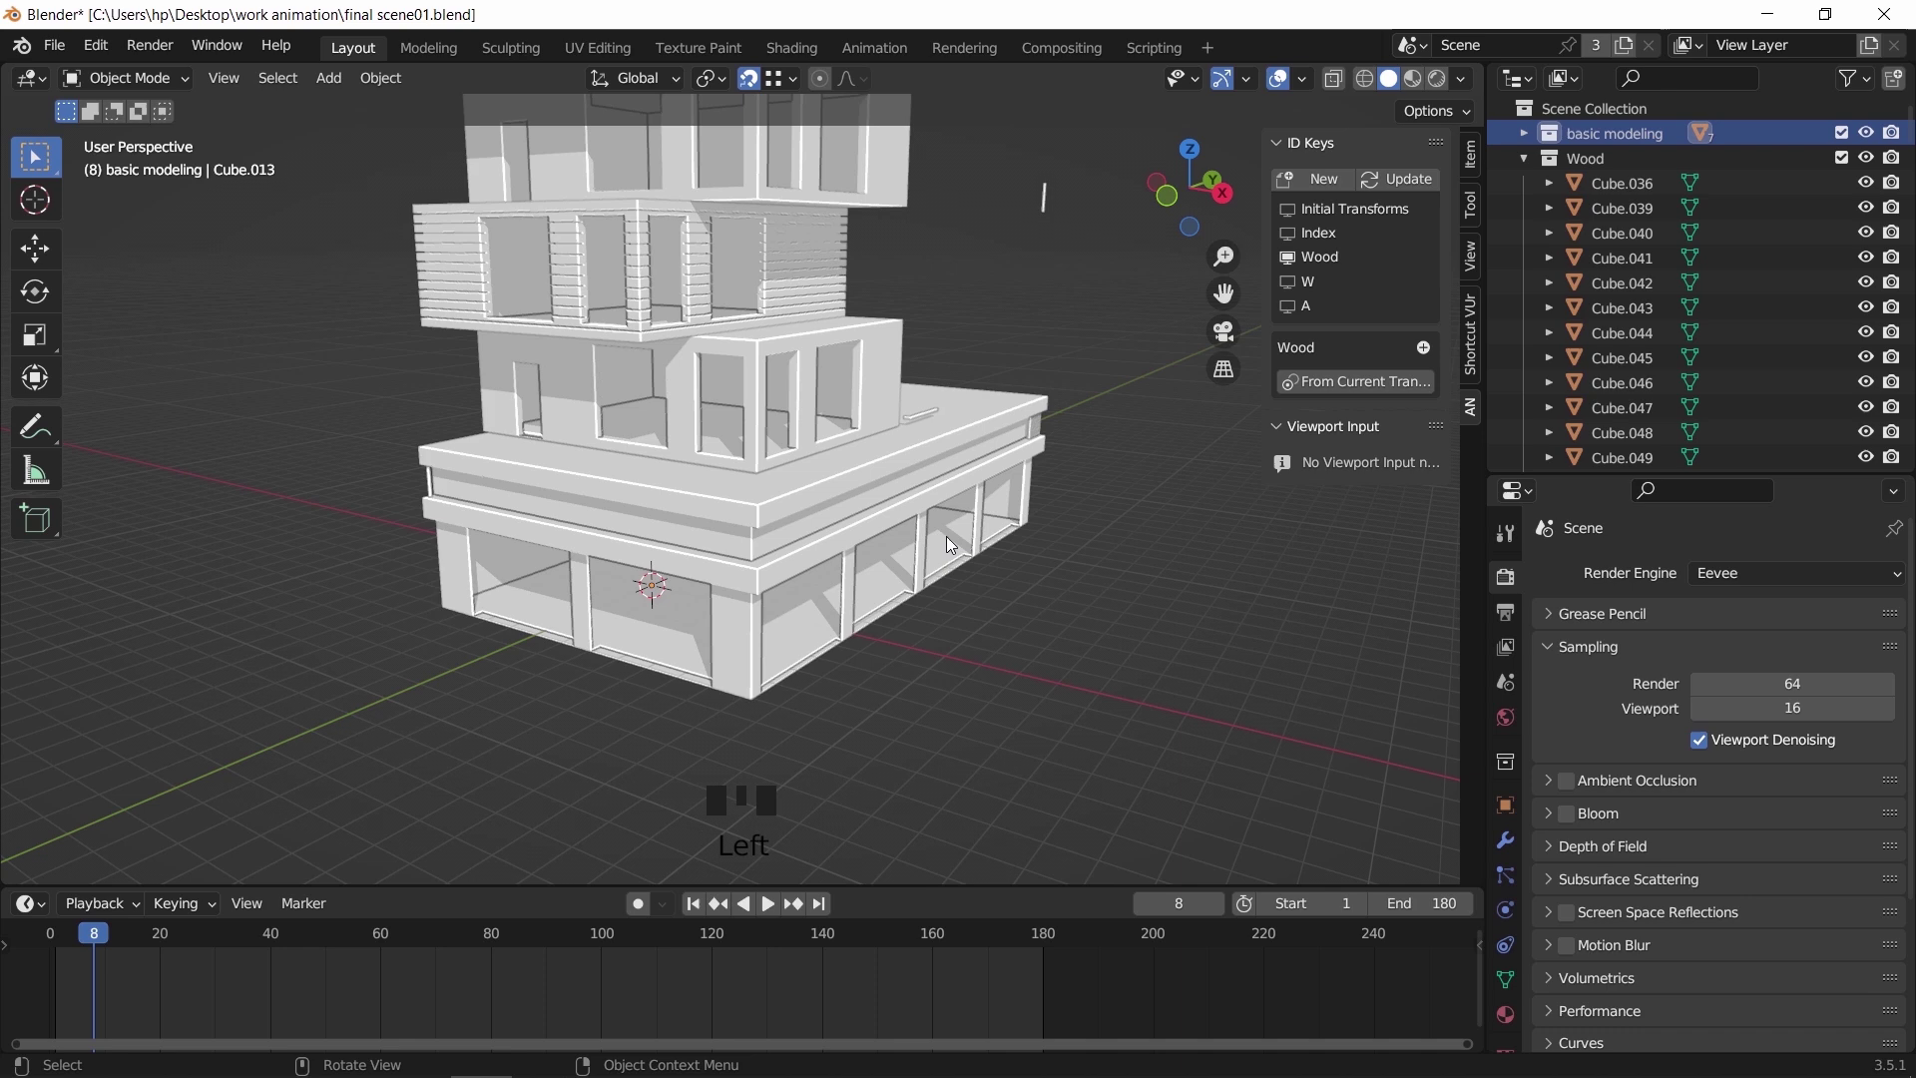
{"action": "key", "text": "shift+a"}
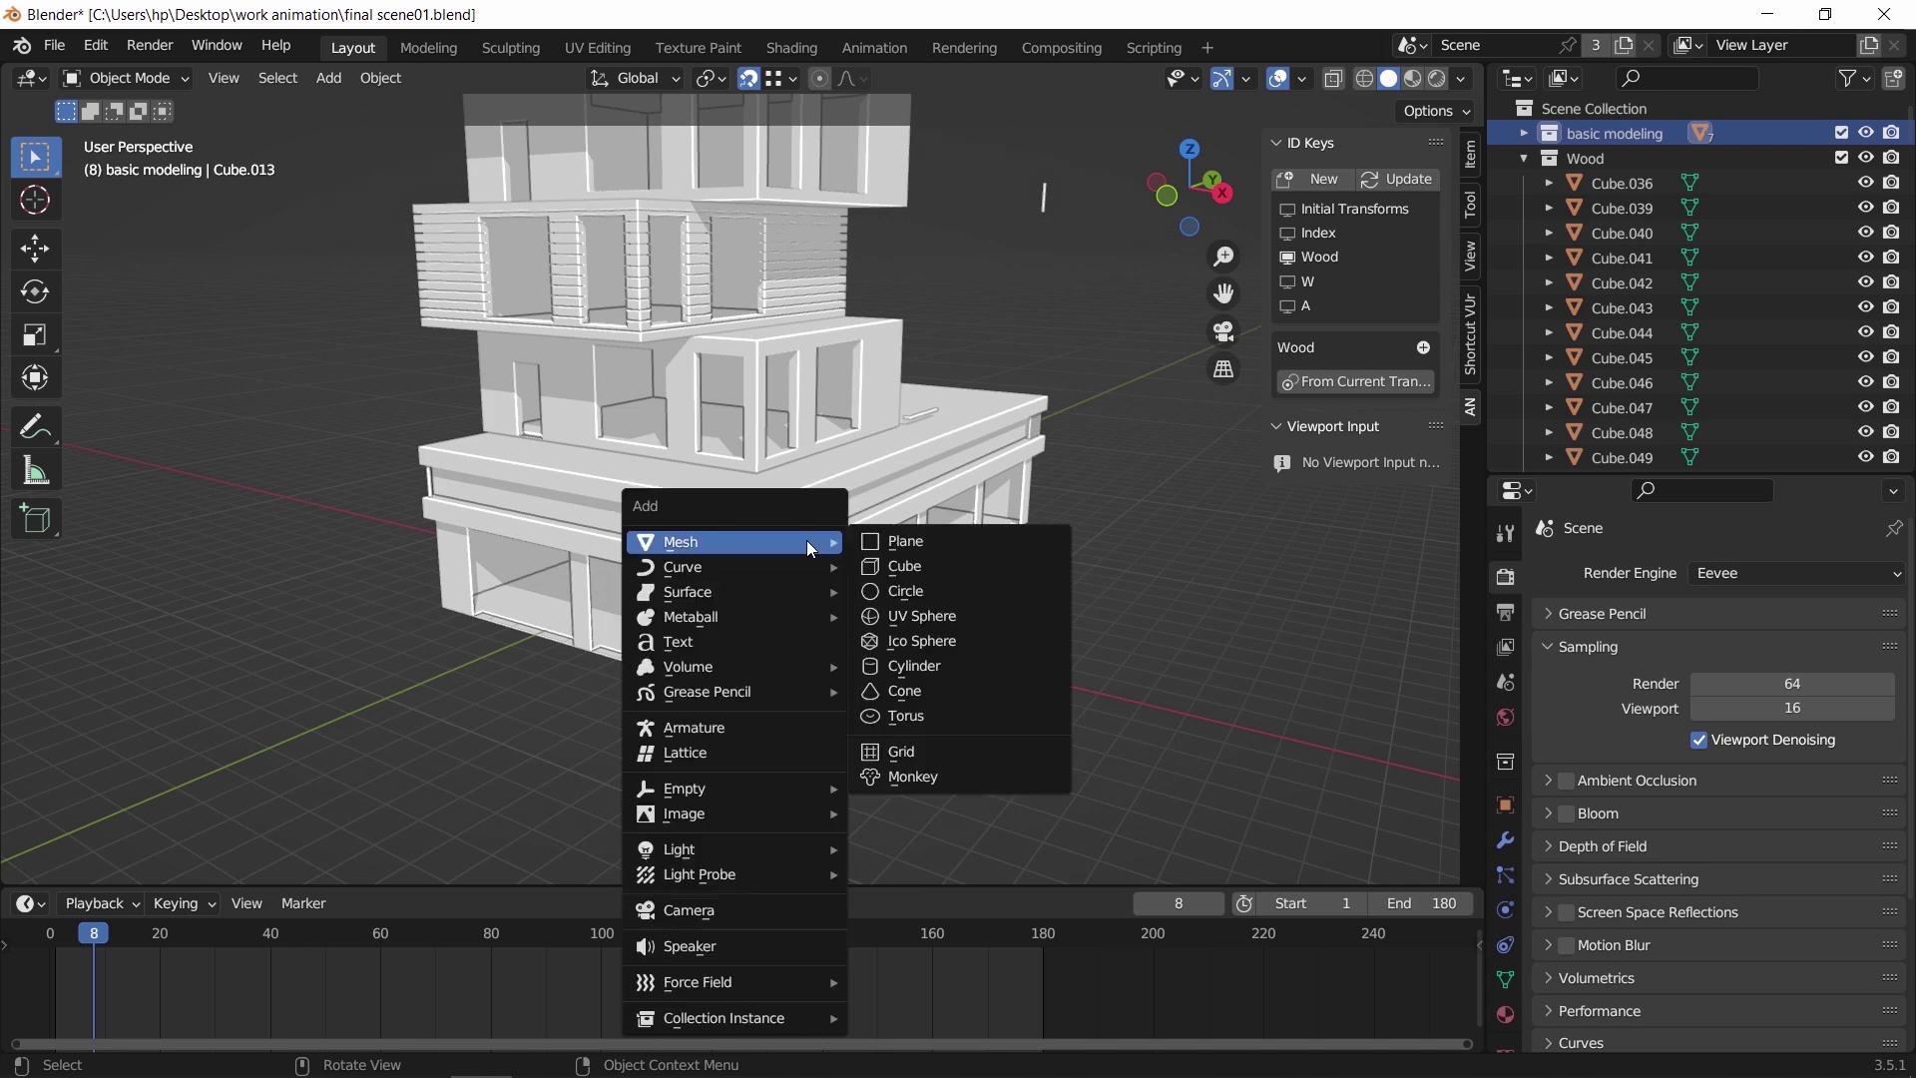
{"action": "left_click", "coordinate": [923, 548]}
Scale the new cube along Y so it encloses the ground floor
{"action": "key", "text": "s"}
{"action": "key", "text": "y"}
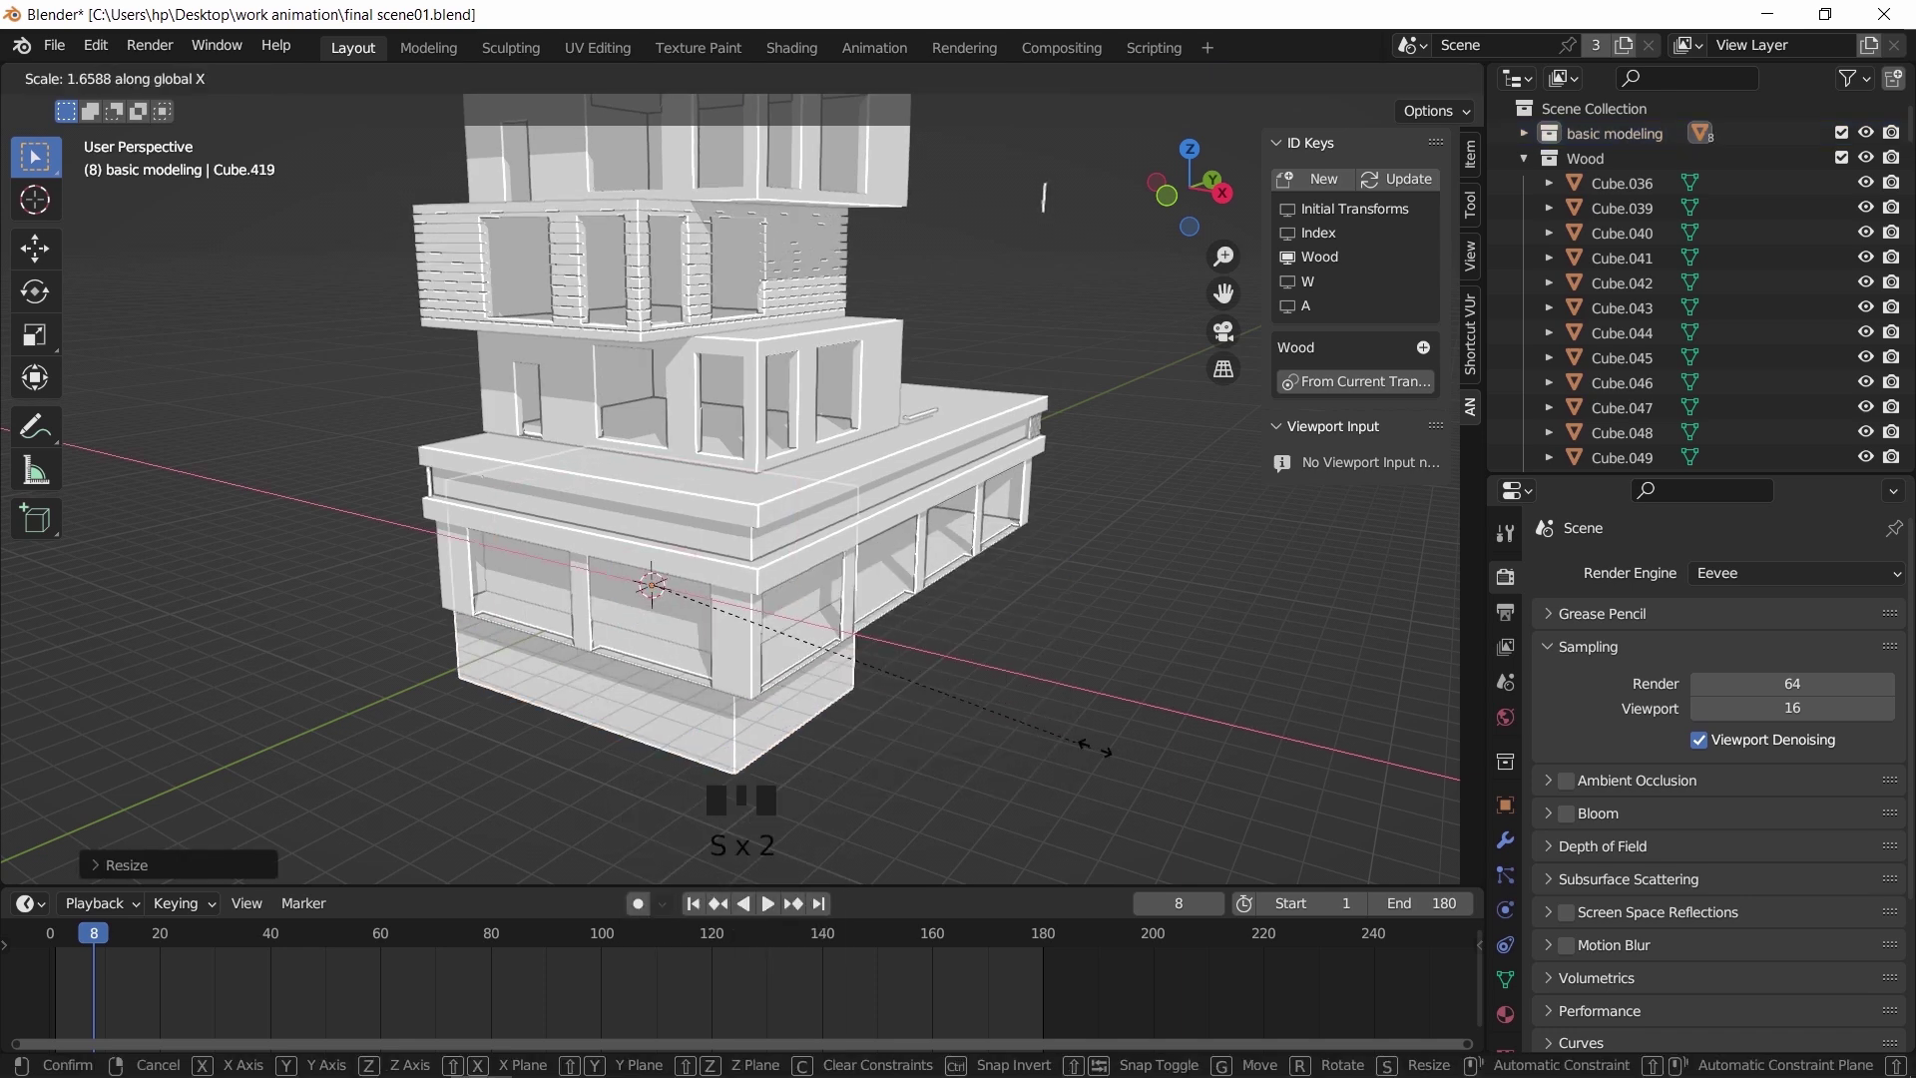
{"action": "left_click", "coordinate": [829, 765]}
{"action": "middle_click_drag", "start_coordinate": [858, 699], "coordinate": [829, 764]}
{"action": "key", "text": "s"}
{"action": "key", "text": "y"}
{"action": "left_click", "coordinate": [1137, 699]}
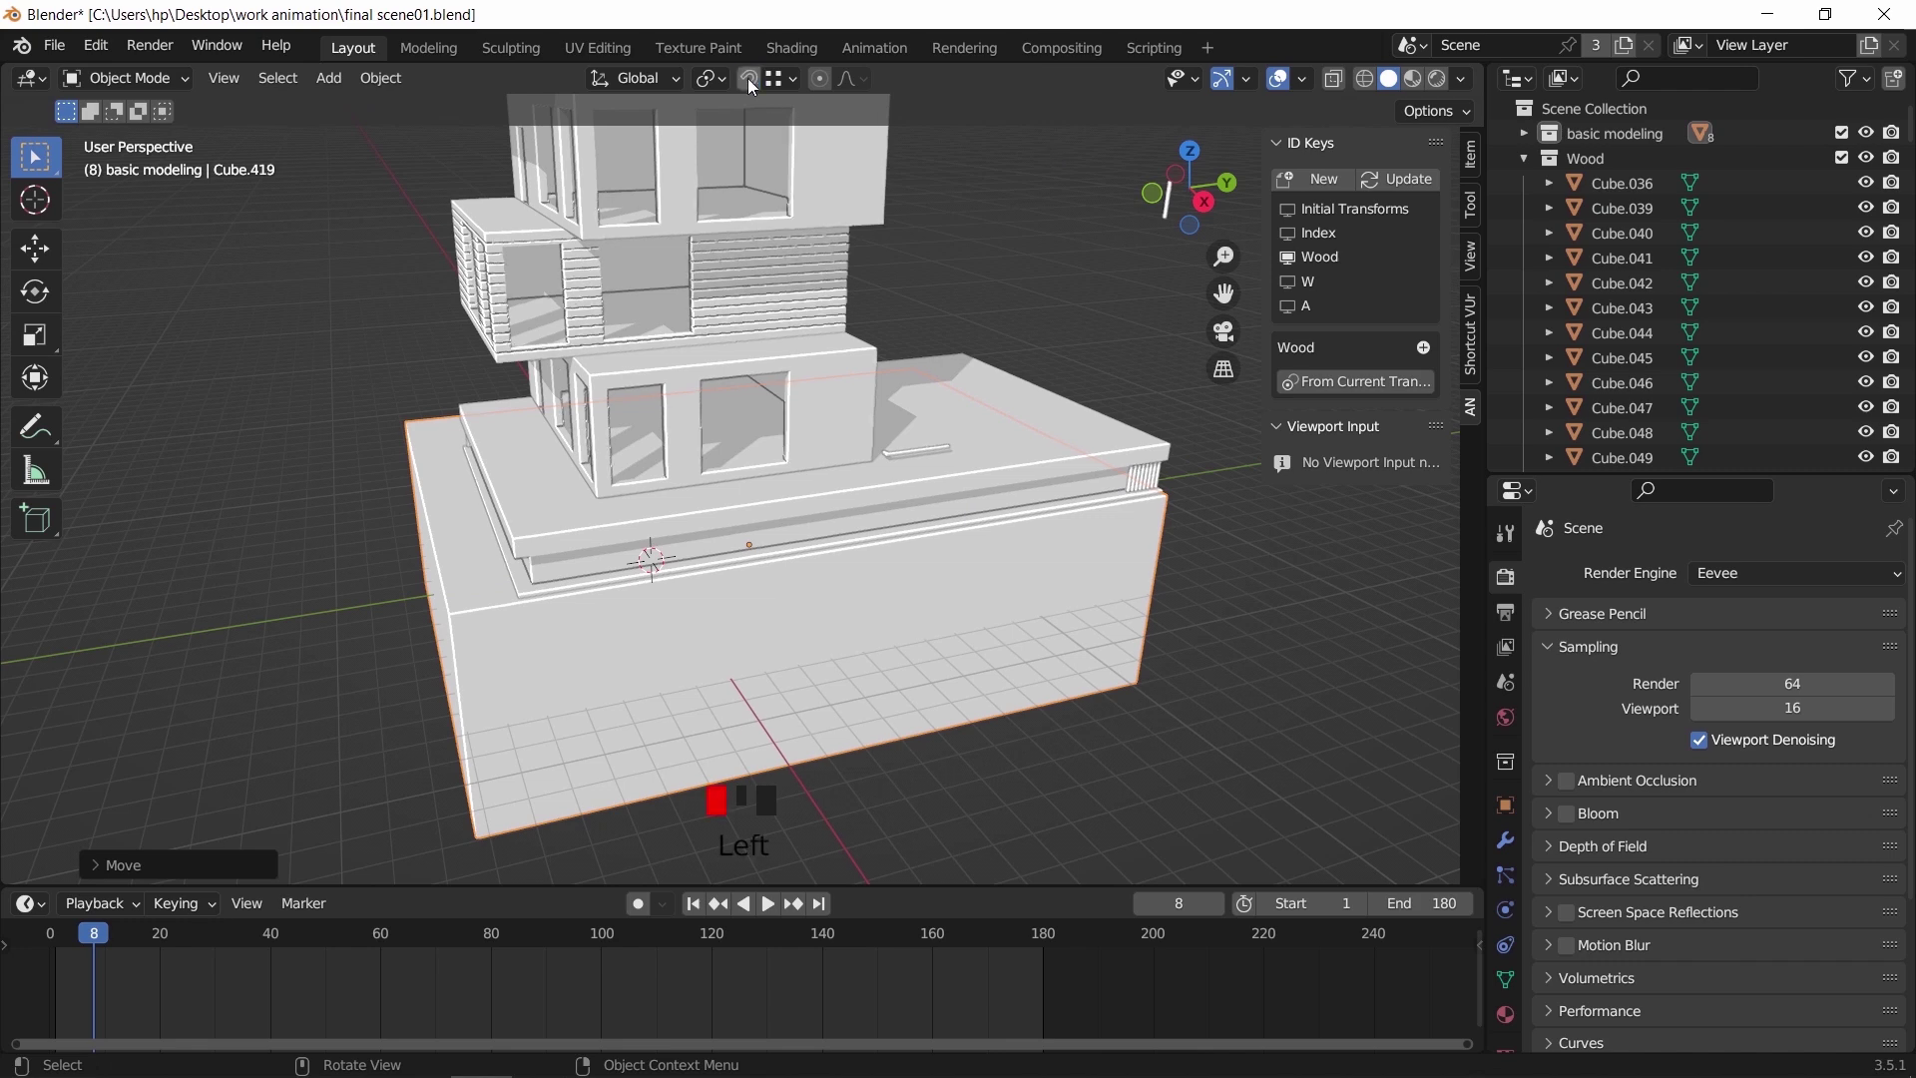
{"action": "key", "text": "s"}
{"action": "key", "text": "y"}
{"action": "middle_click_drag", "start_coordinate": [1137, 699], "coordinate": [1202, 689]}
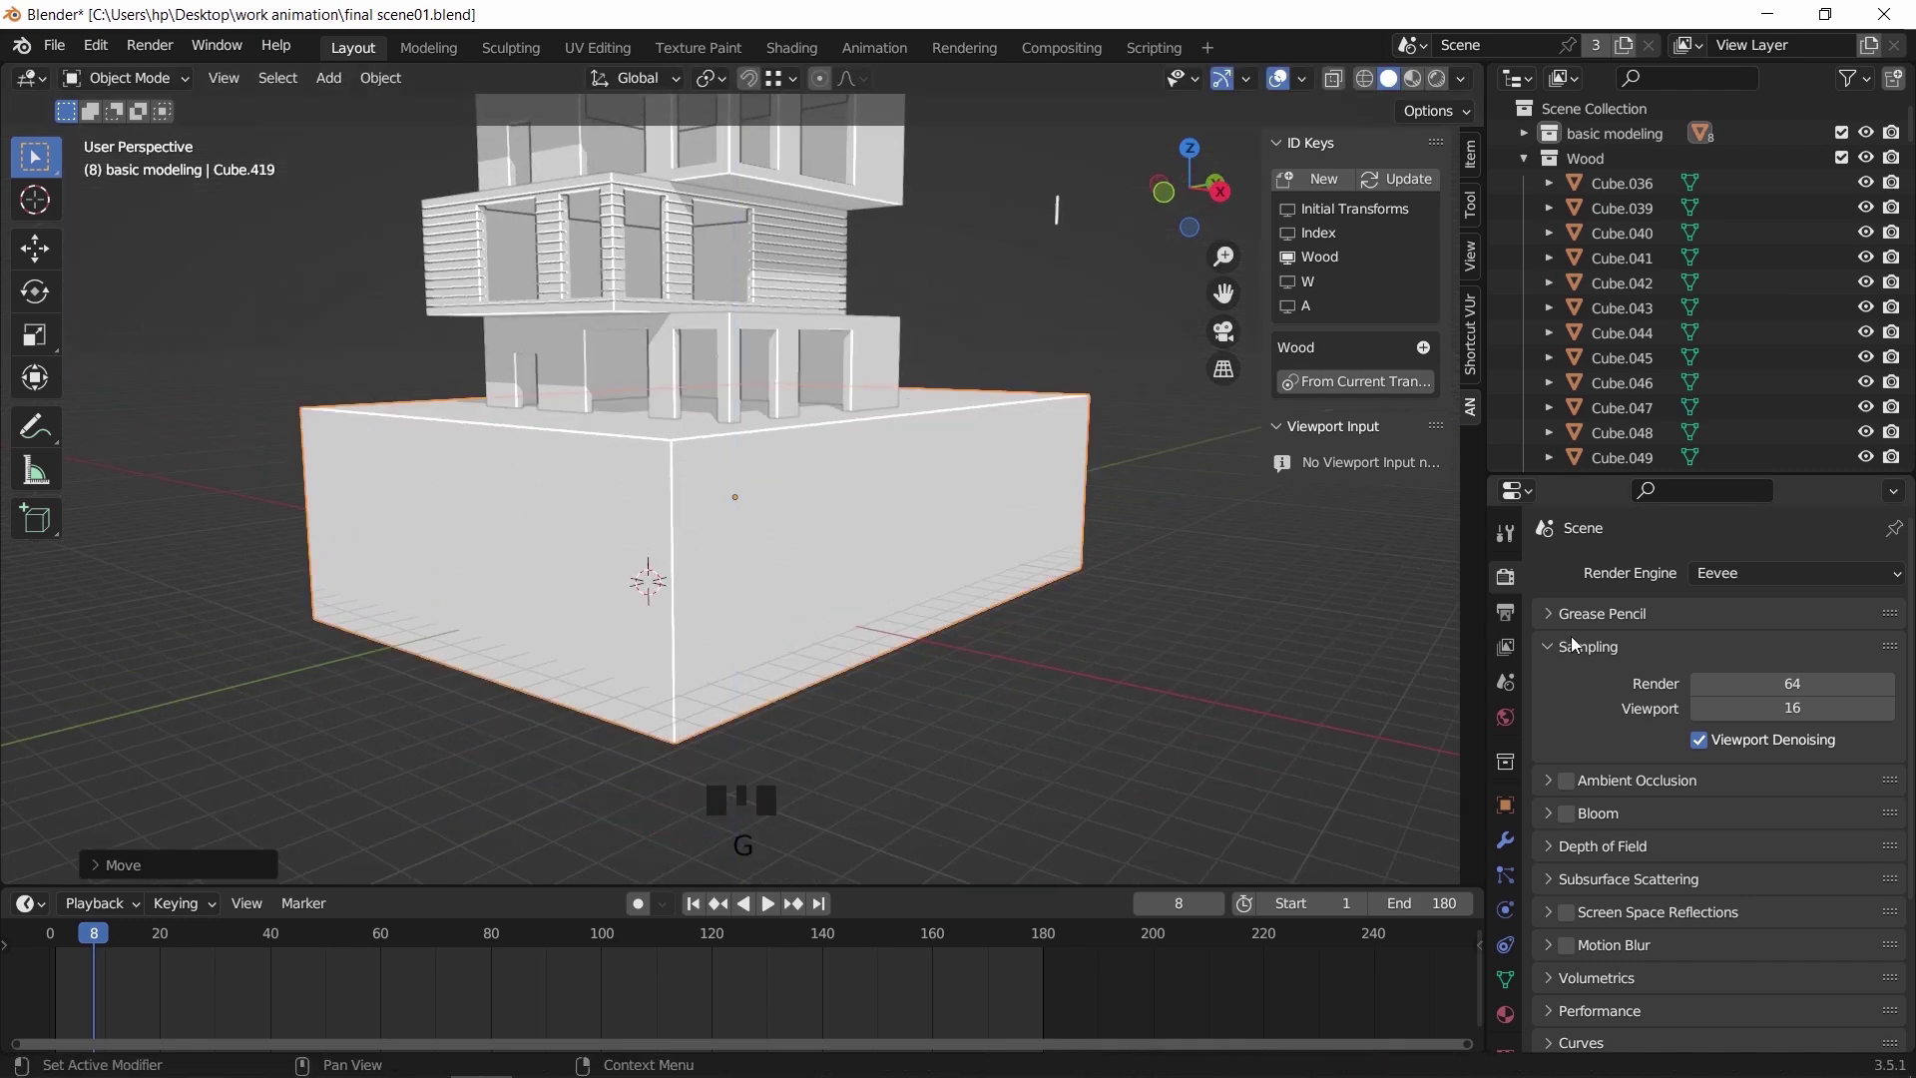
Set the new cube to display as a wireframe box
{"action": "left_click", "coordinate": [1504, 805]}
{"action": "scroll", "coordinate": [1631, 810], "scroll_direction": "down", "scroll_amount": 13}
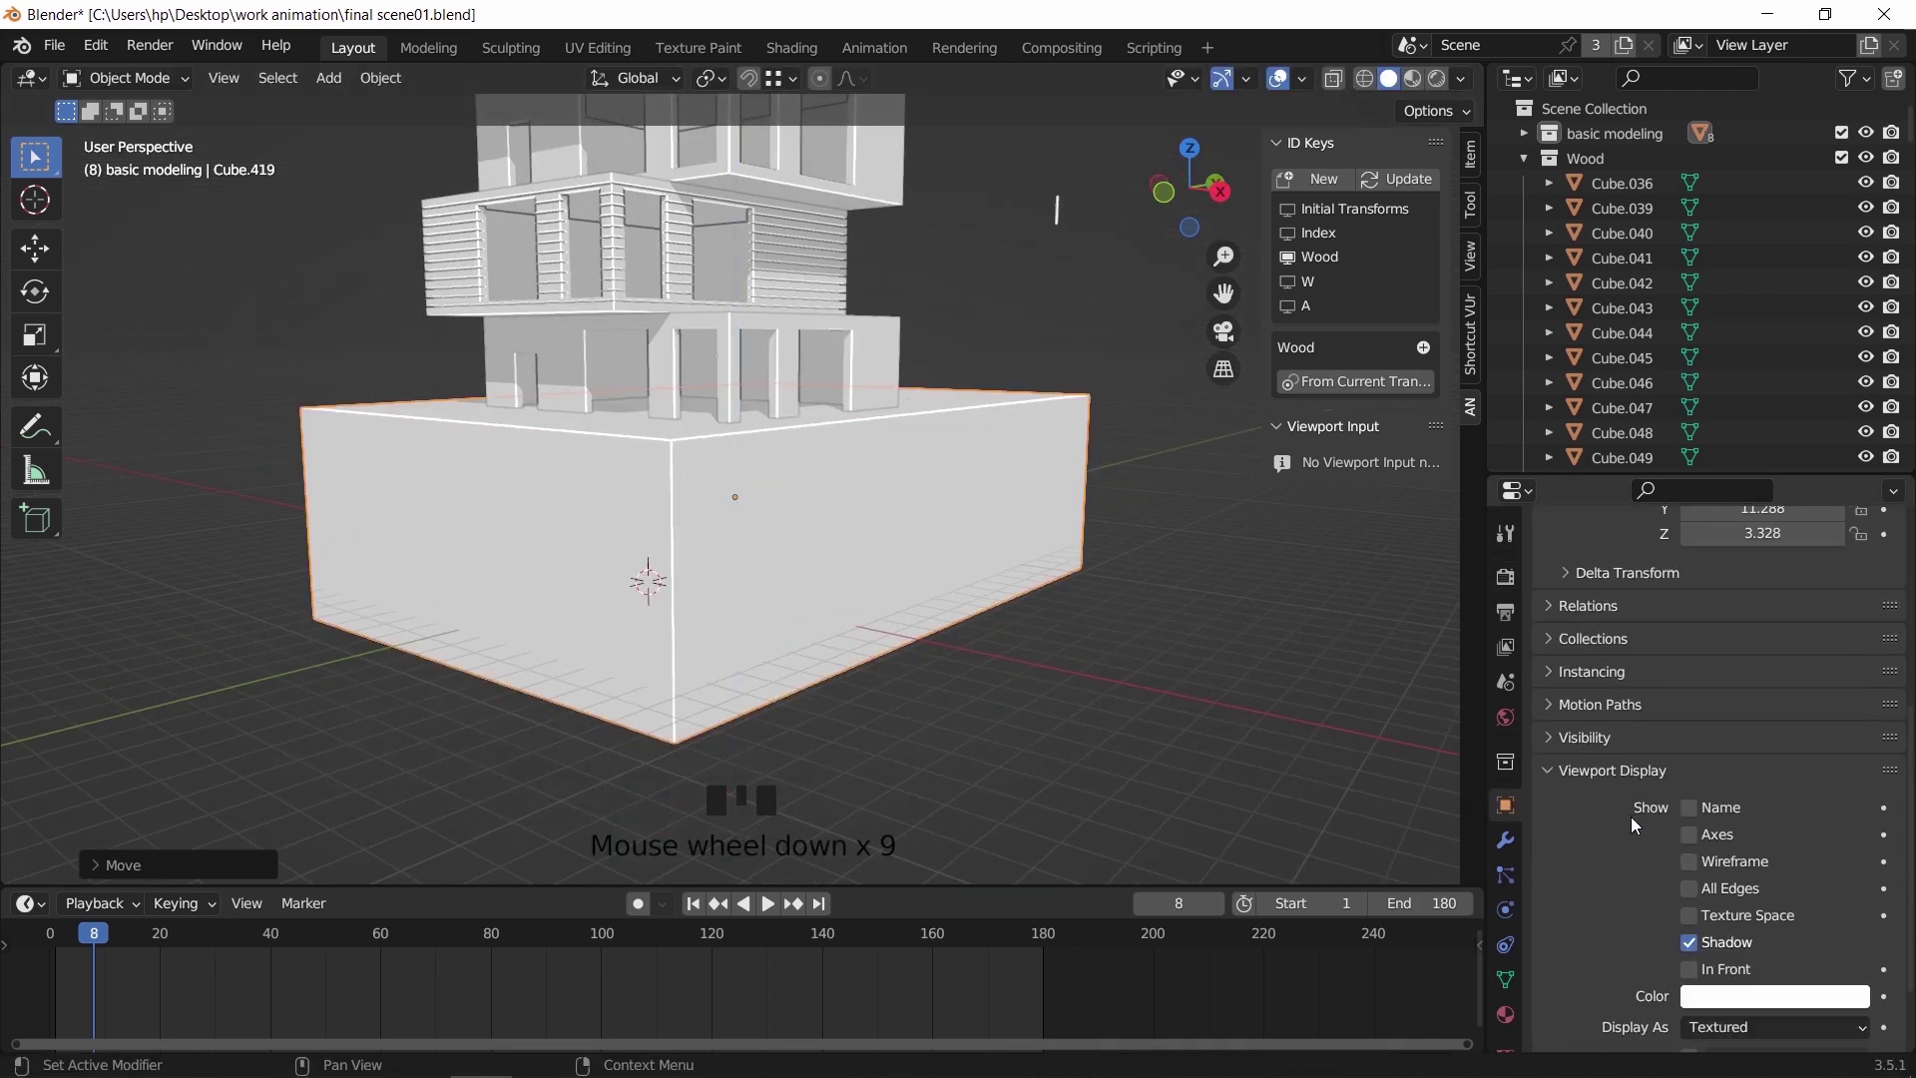
{"action": "left_click", "coordinate": [1738, 932]}
{"action": "left_click", "coordinate": [1738, 878]}
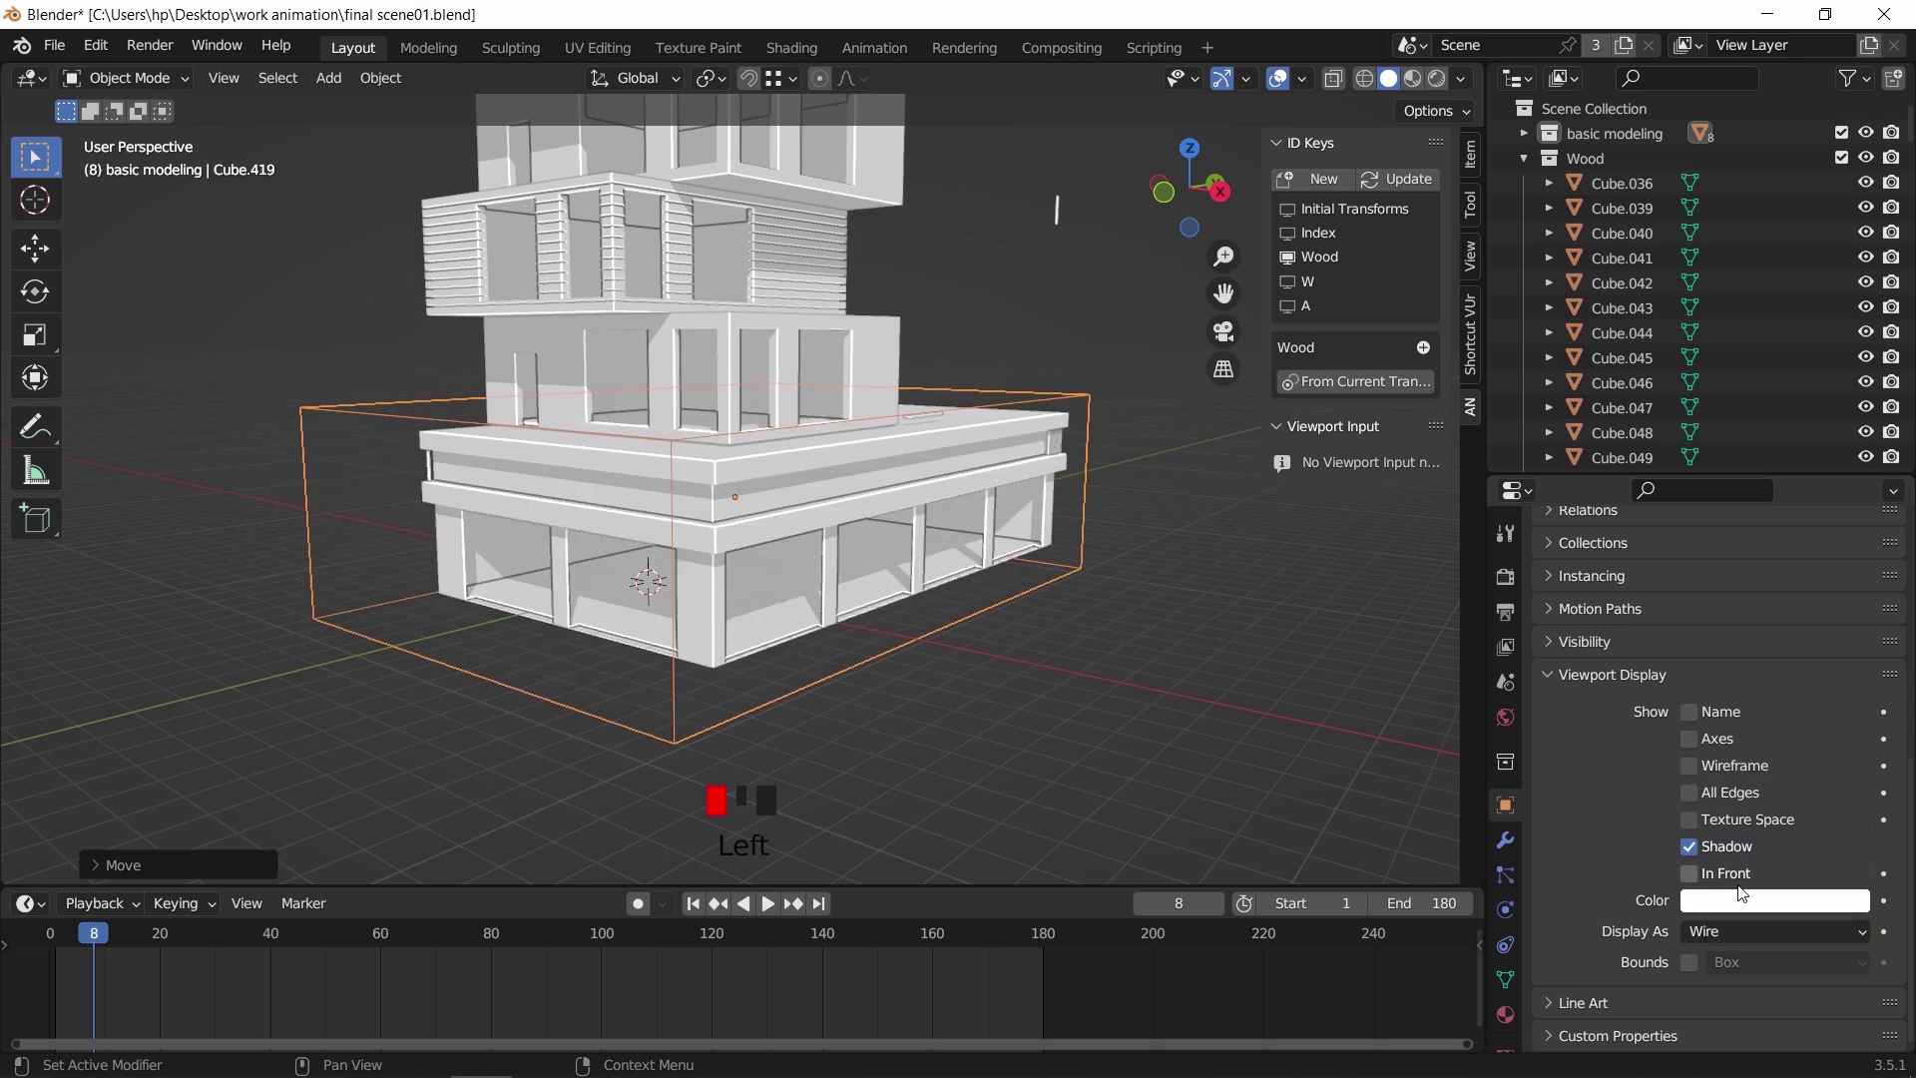
Rename the box cutter1, then select the ground-floor block
{"action": "key", "text": "F2"}
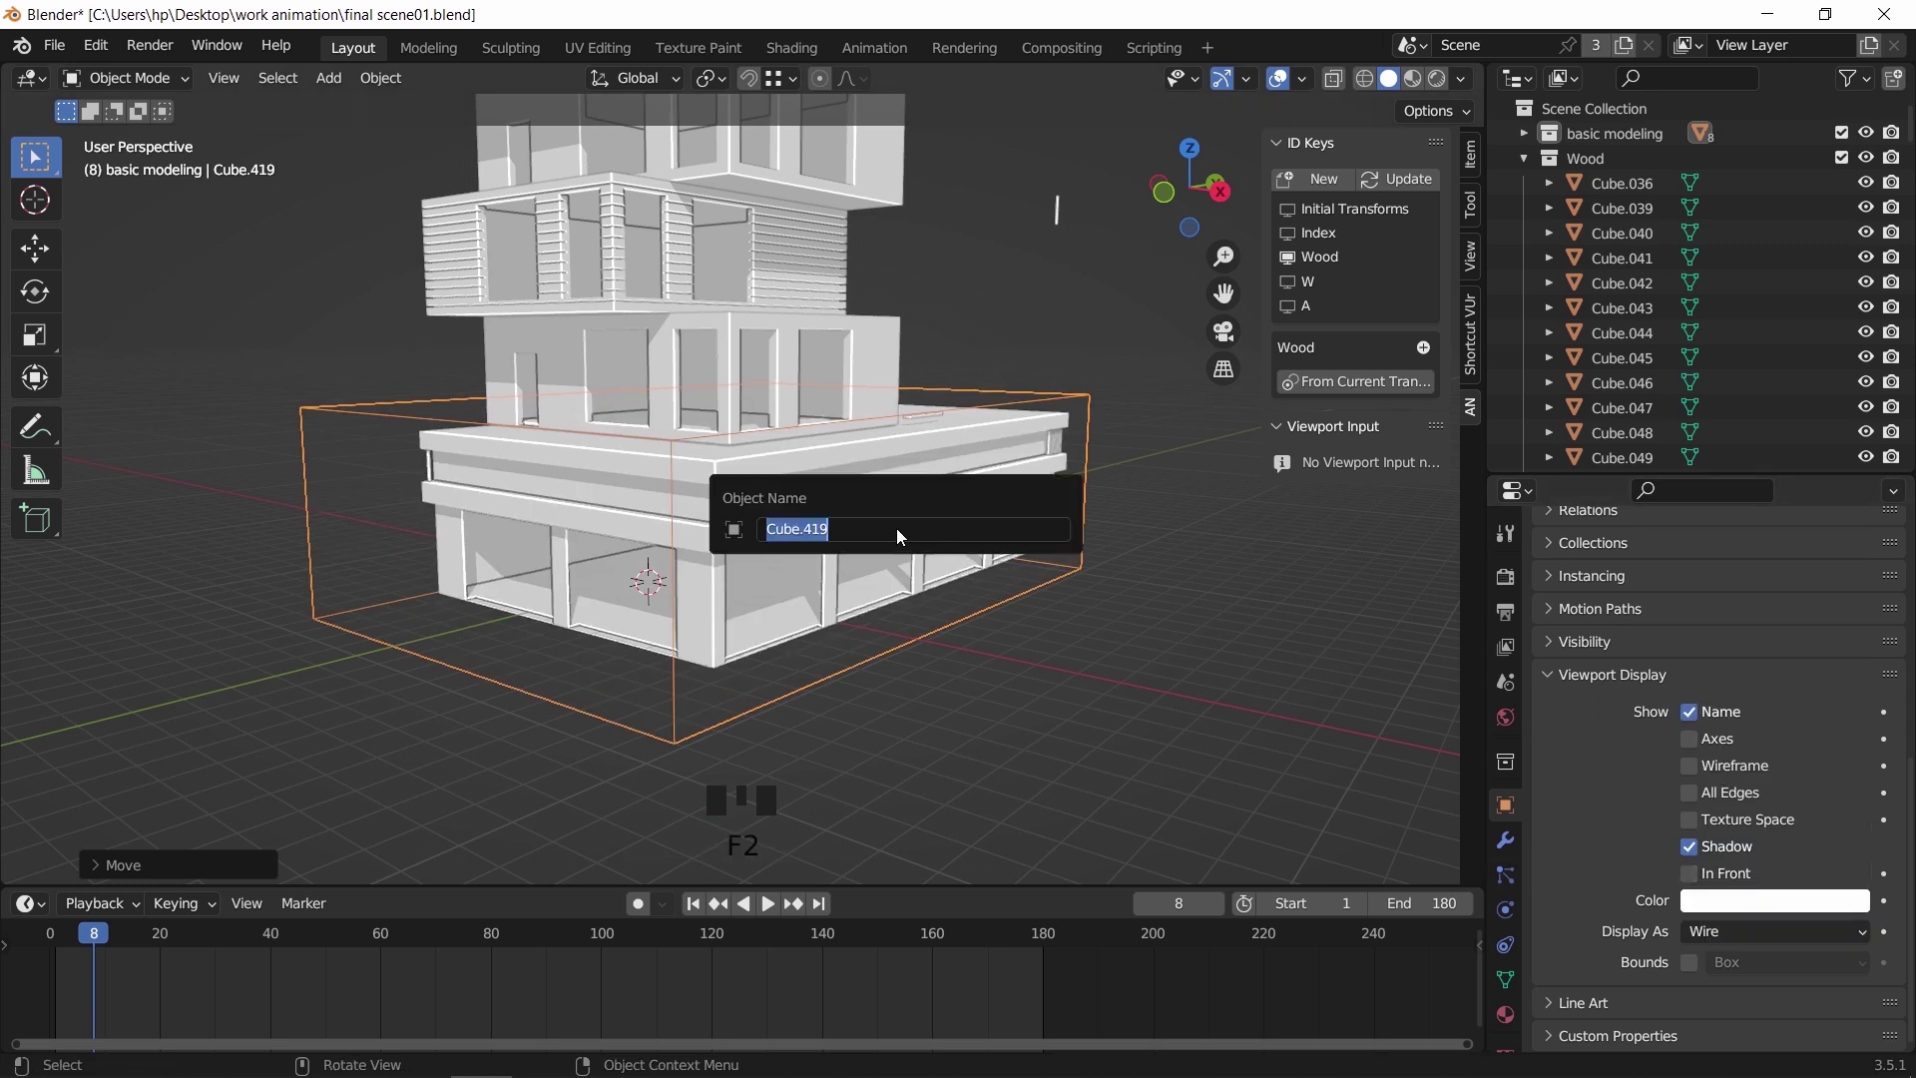
{"action": "type", "text": "cutter1"}
{"action": "key", "text": "Return"}
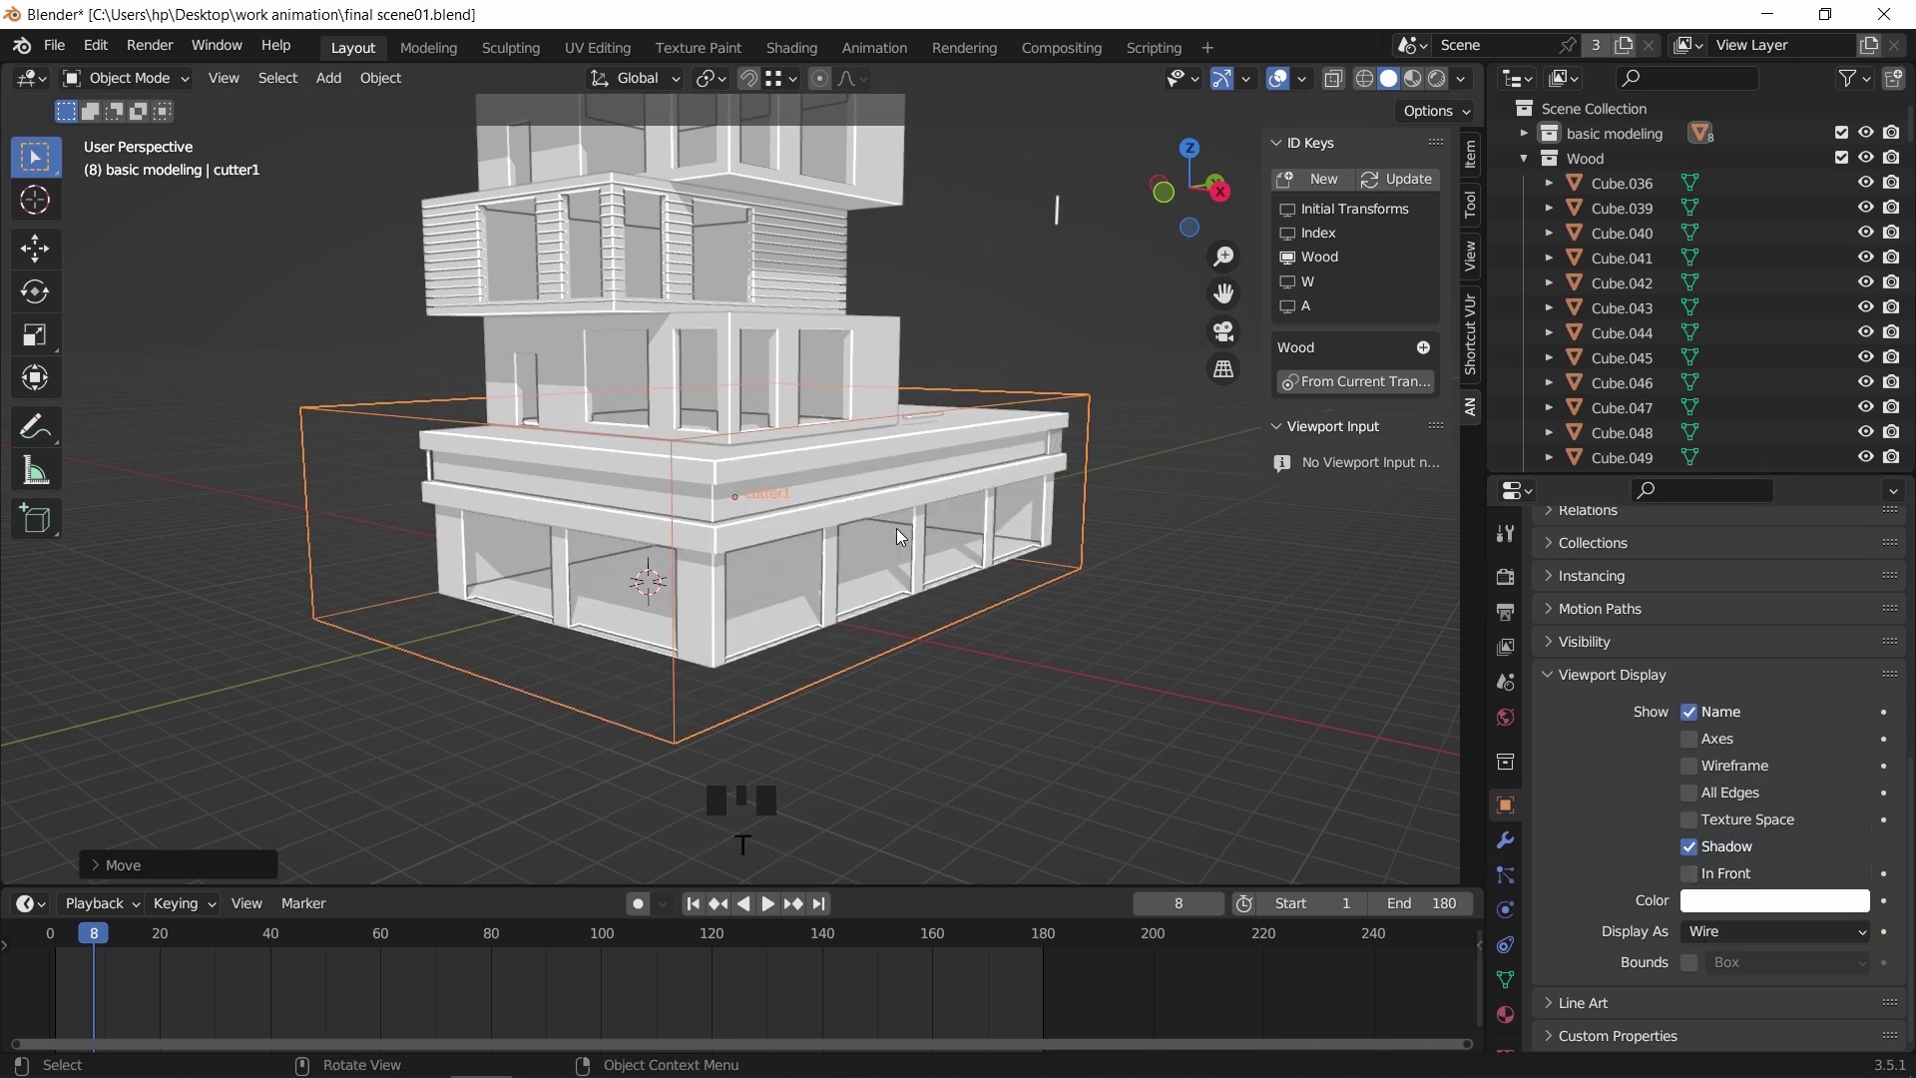
{"action": "left_click", "coordinate": [996, 483]}
Add a Boolean modifier to the ground floor using cutter1 as the cutting object
{"action": "left_click", "coordinate": [1506, 838]}
{"action": "left_click", "coordinate": [1617, 570]}
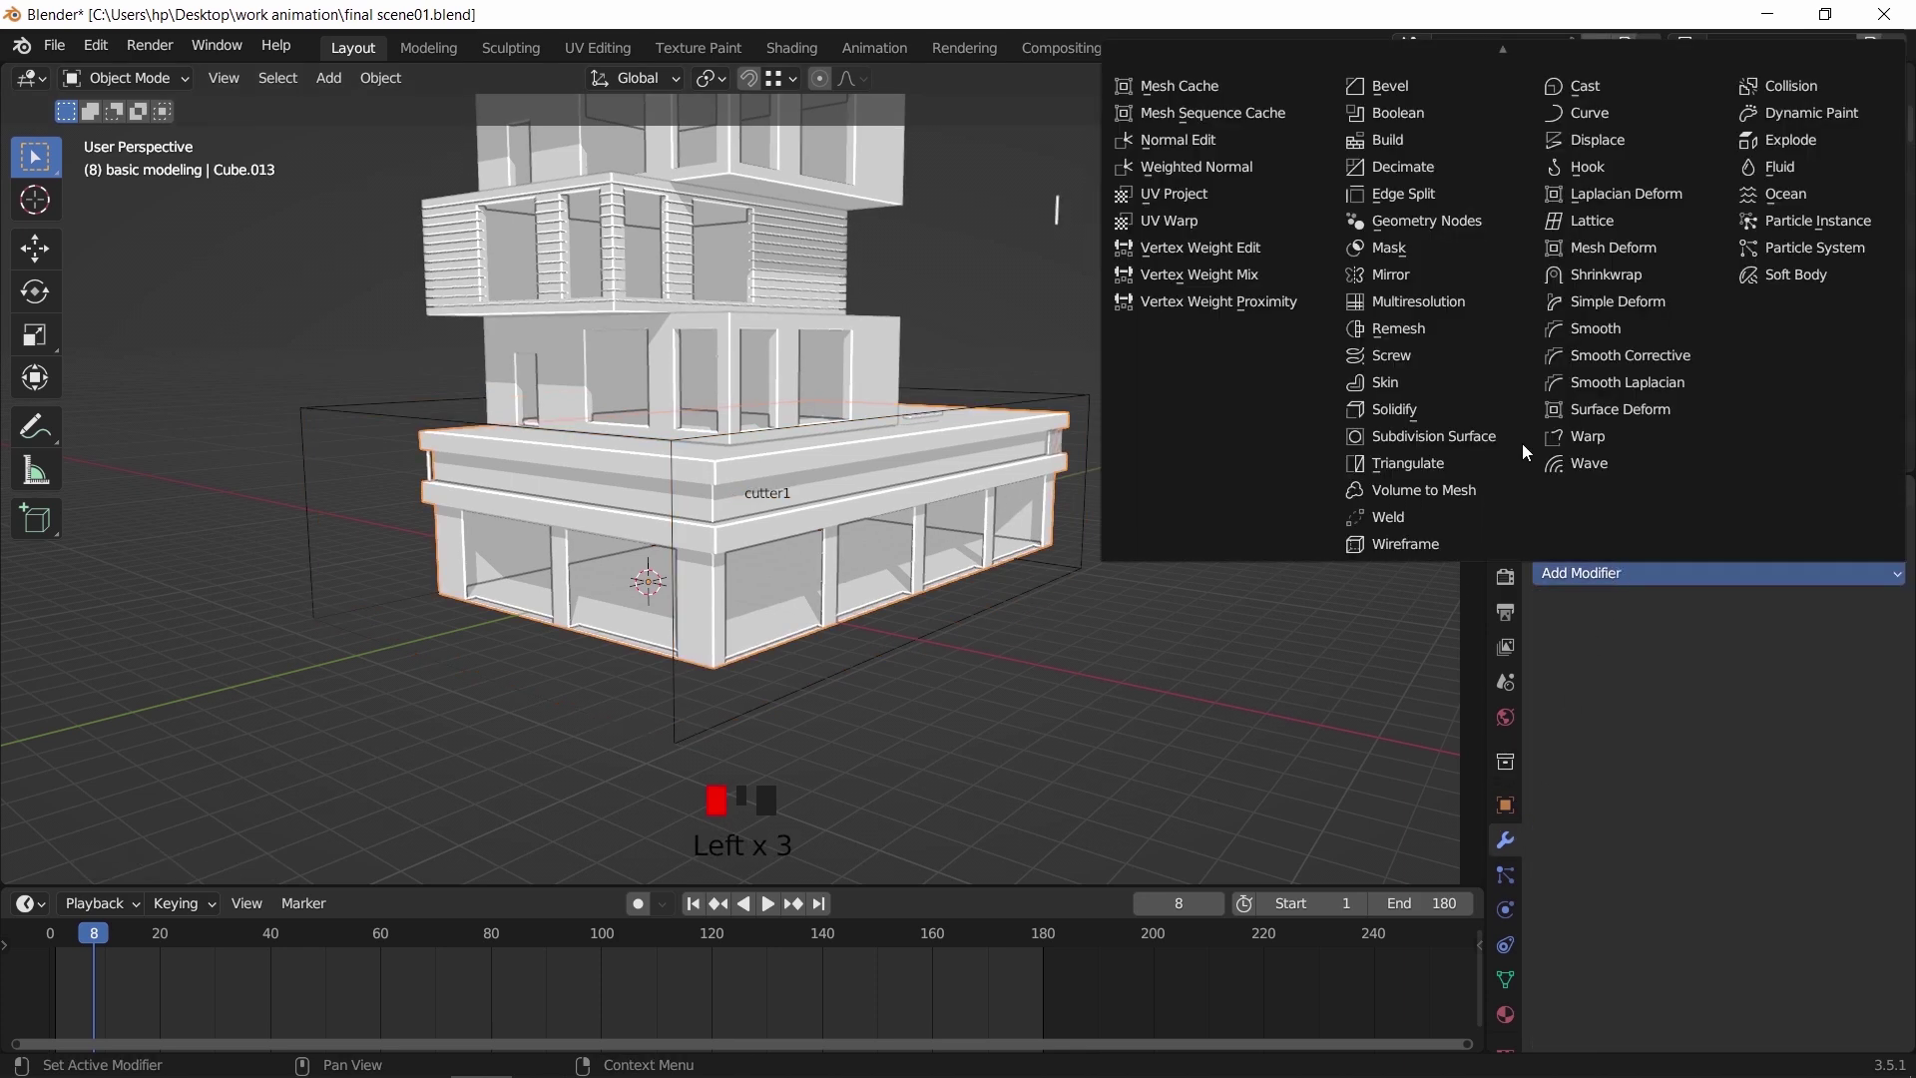
{"action": "left_click", "coordinate": [1437, 118]}
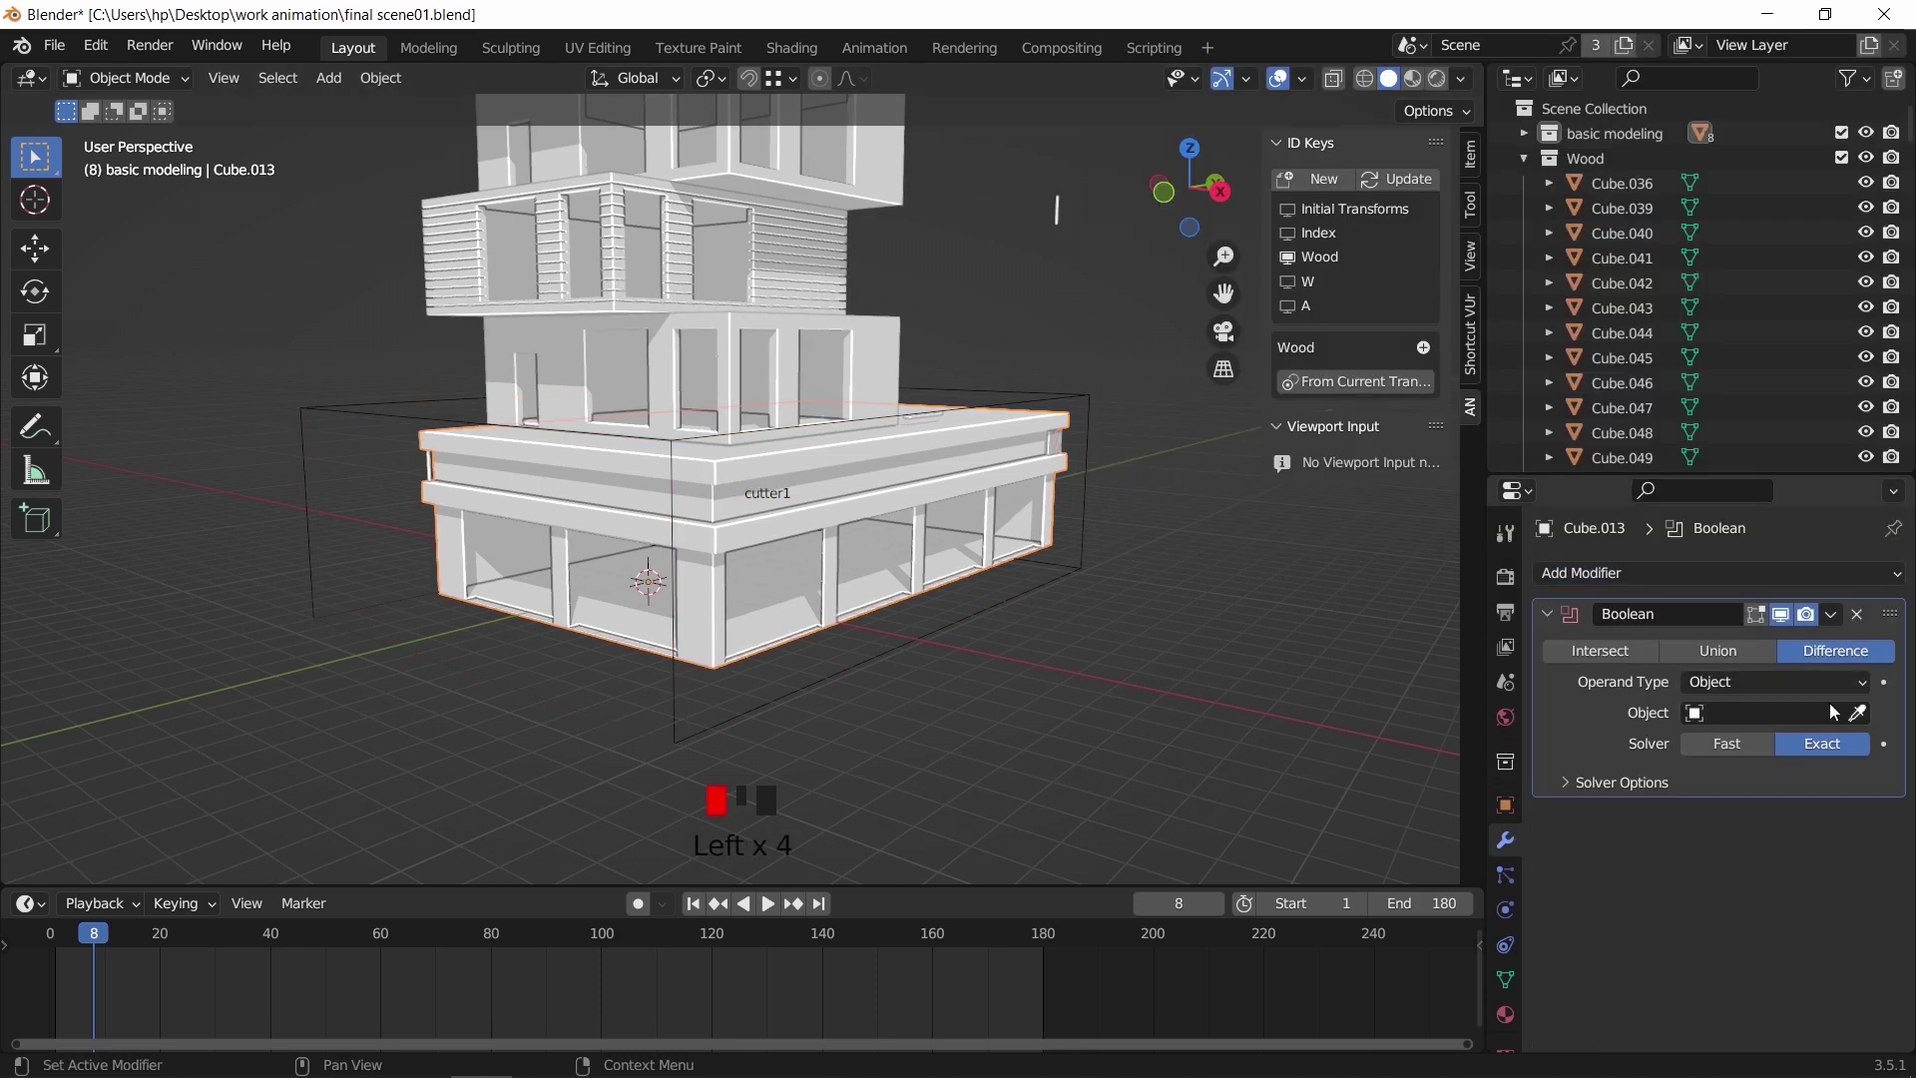
{"action": "key", "text": "e"}
{"action": "left_click", "coordinate": [1077, 361]}
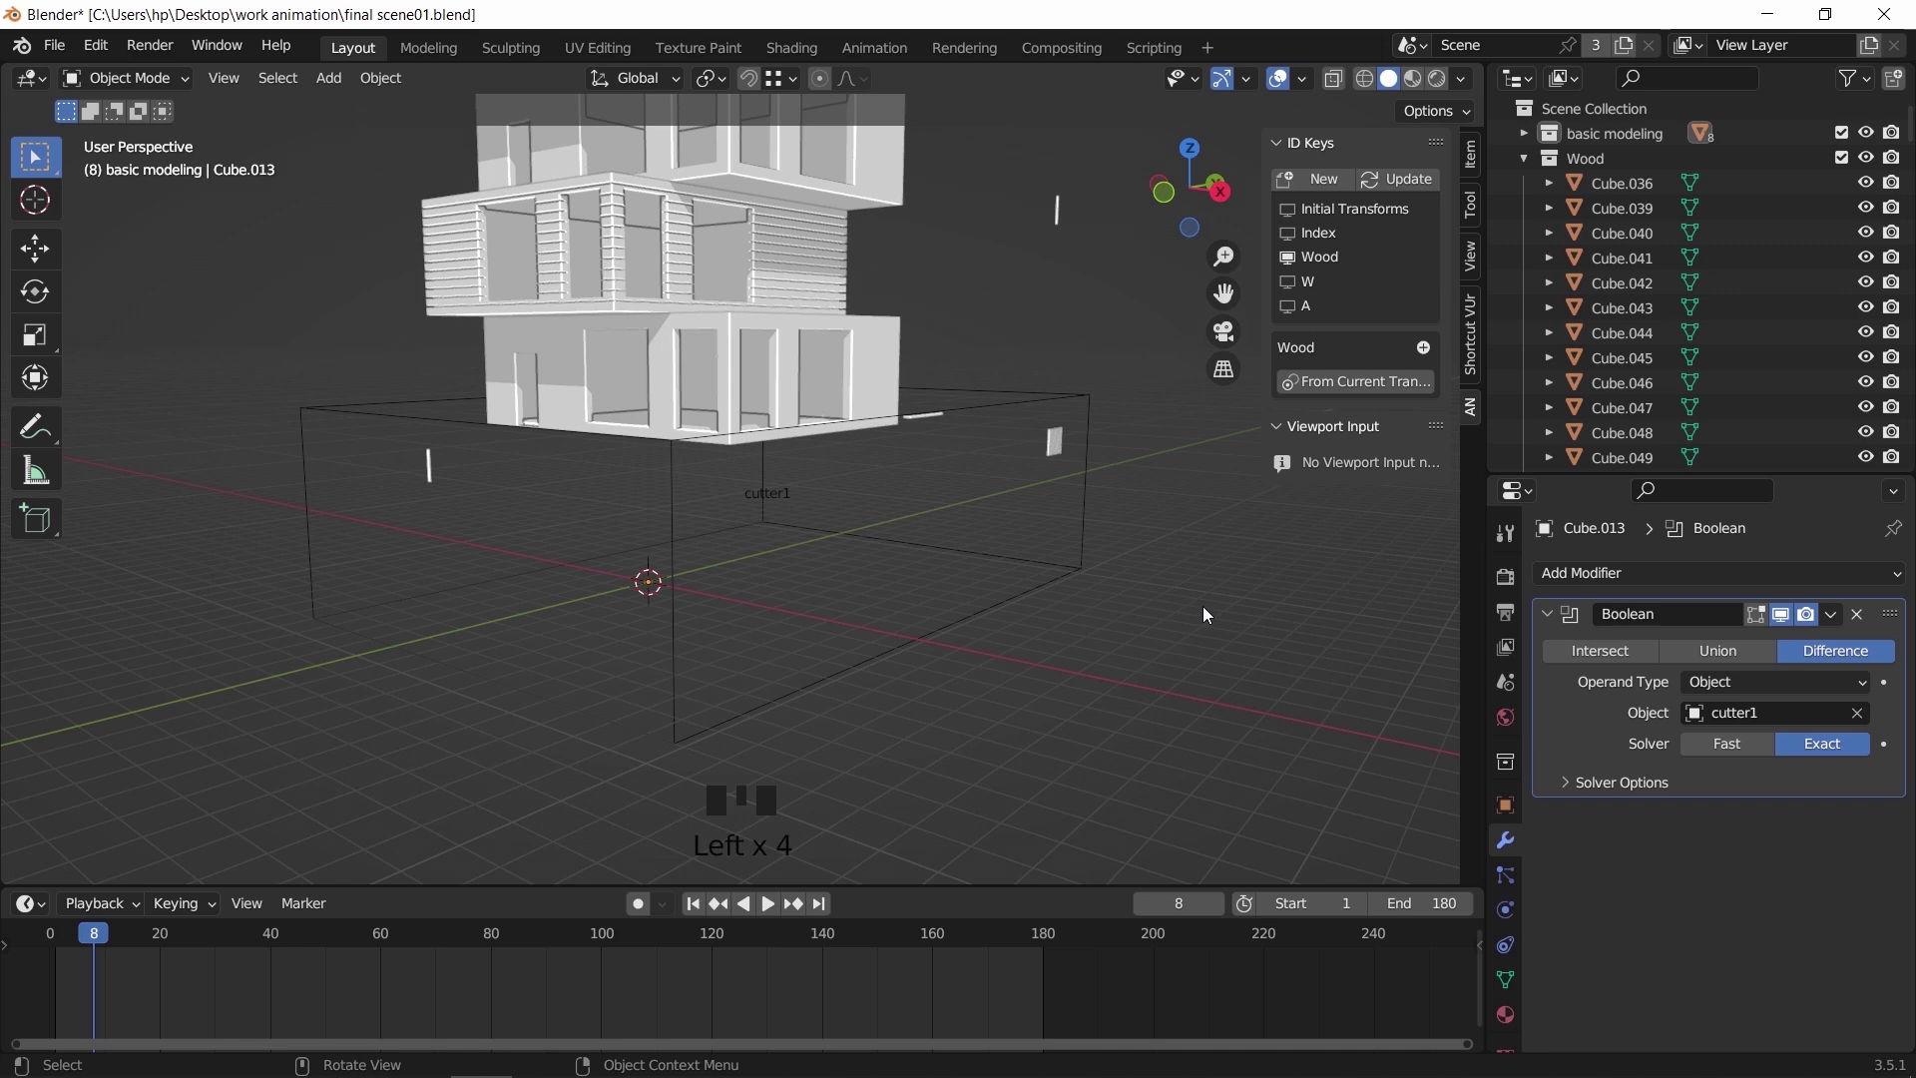
Hide the Wood collection, reselect cutter1, and go to frame 1
{"action": "middle_click_drag", "start_coordinate": [1190, 595], "coordinate": [1356, 389]}
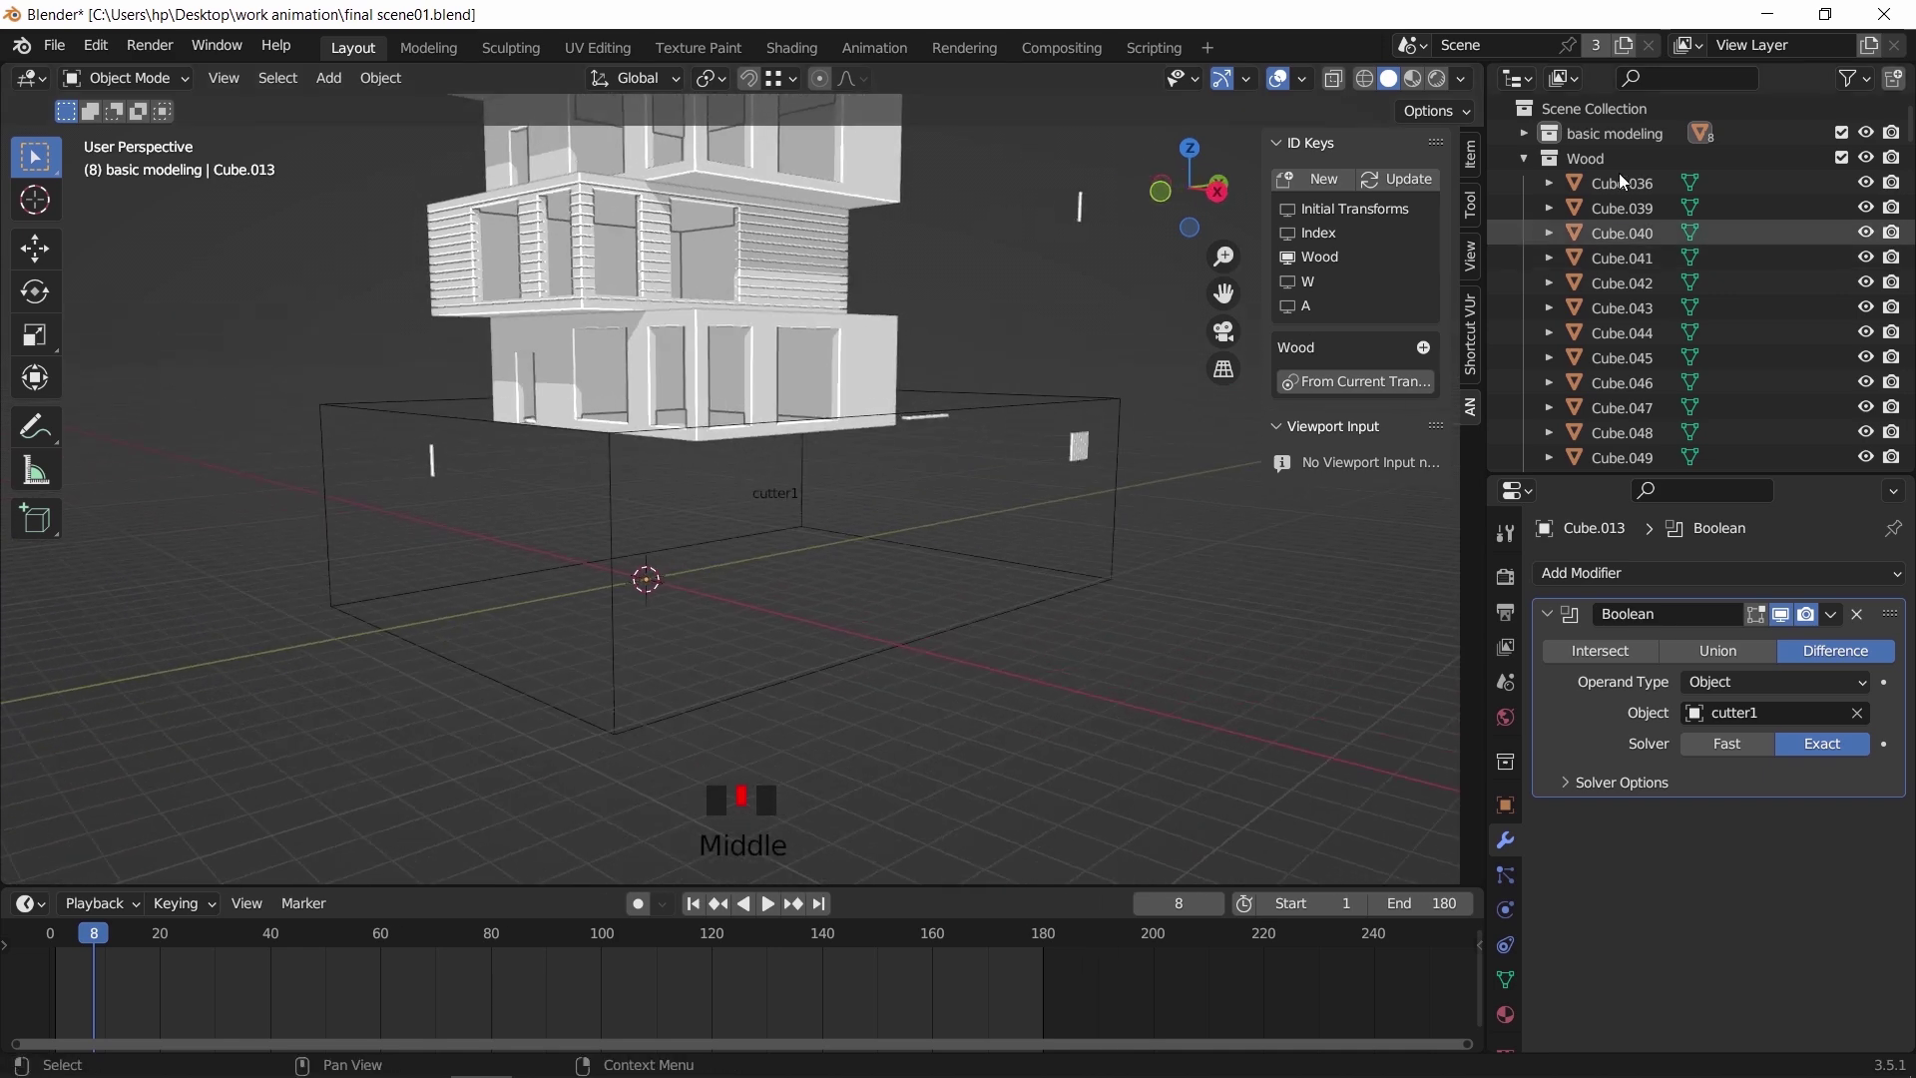
{"action": "left_click", "coordinate": [1866, 158]}
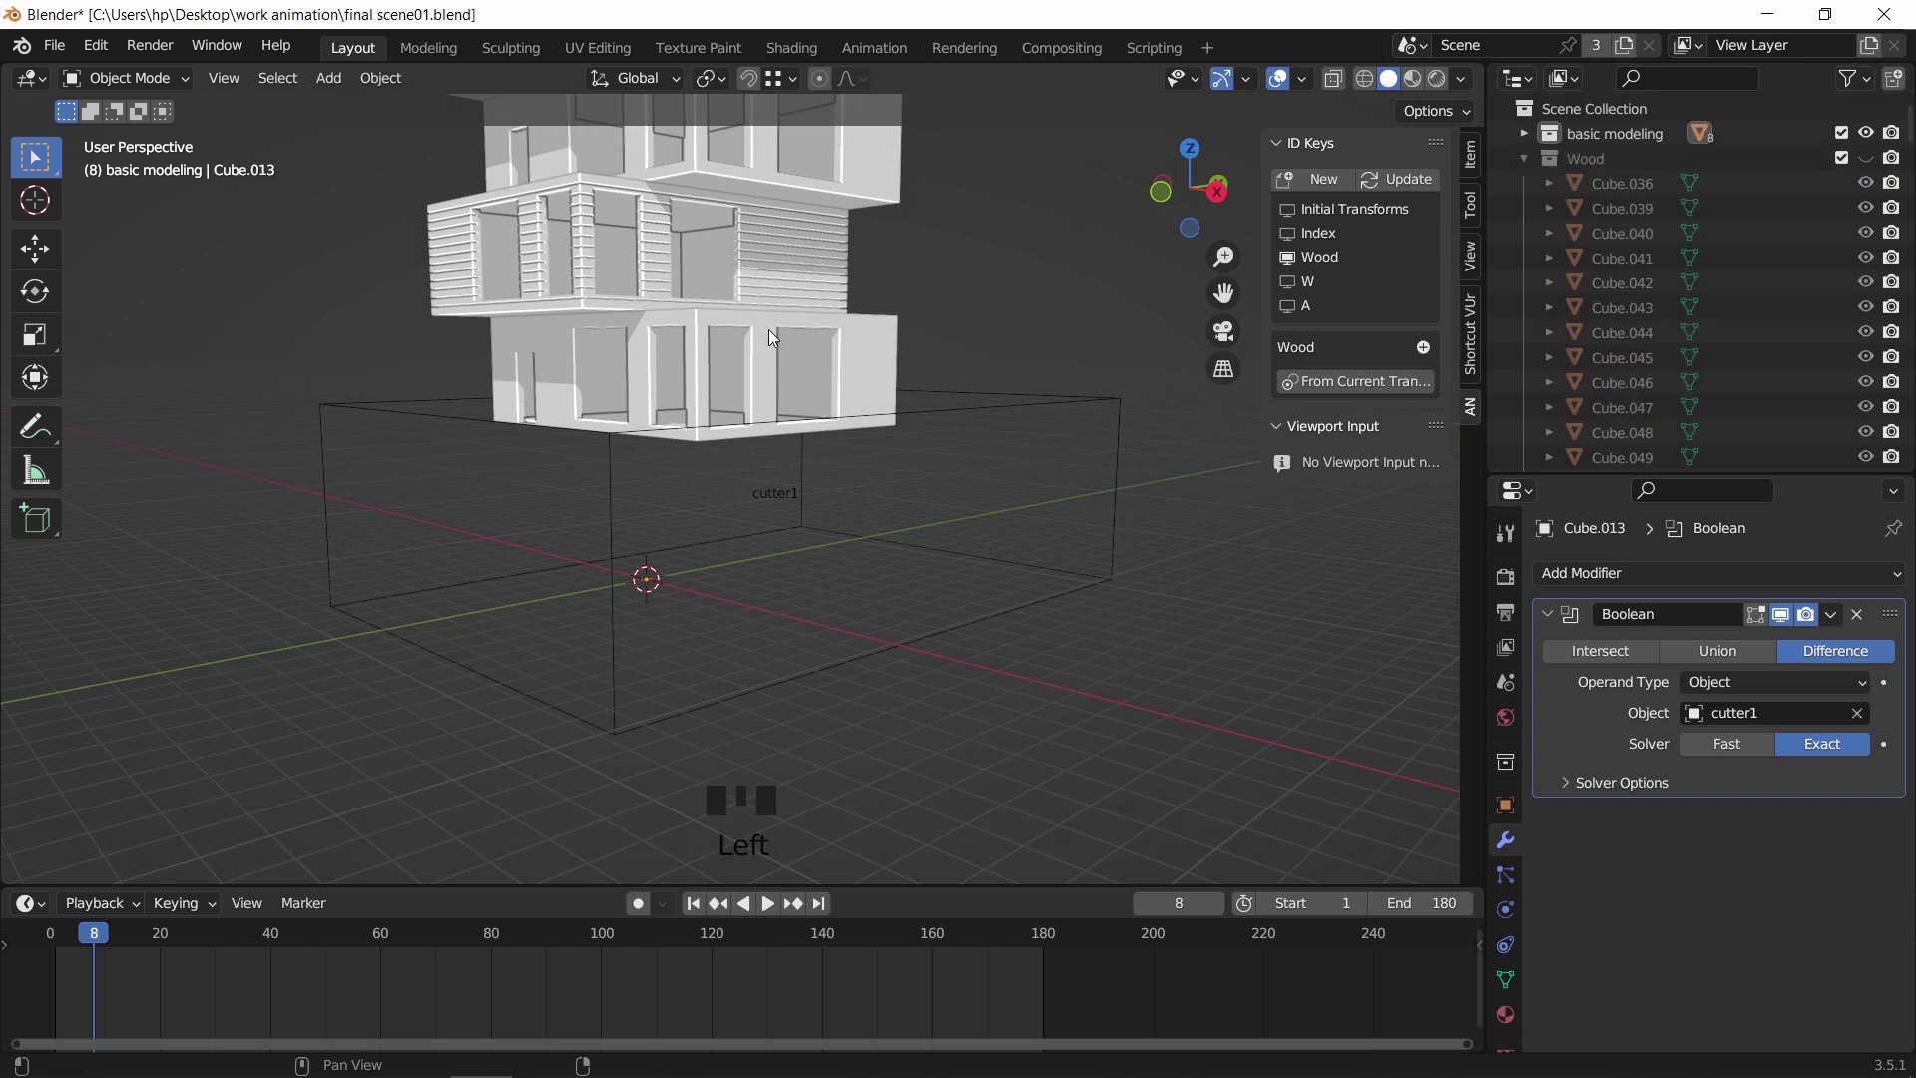
{"action": "left_click", "coordinate": [1045, 403]}
{"action": "key", "text": "g"}
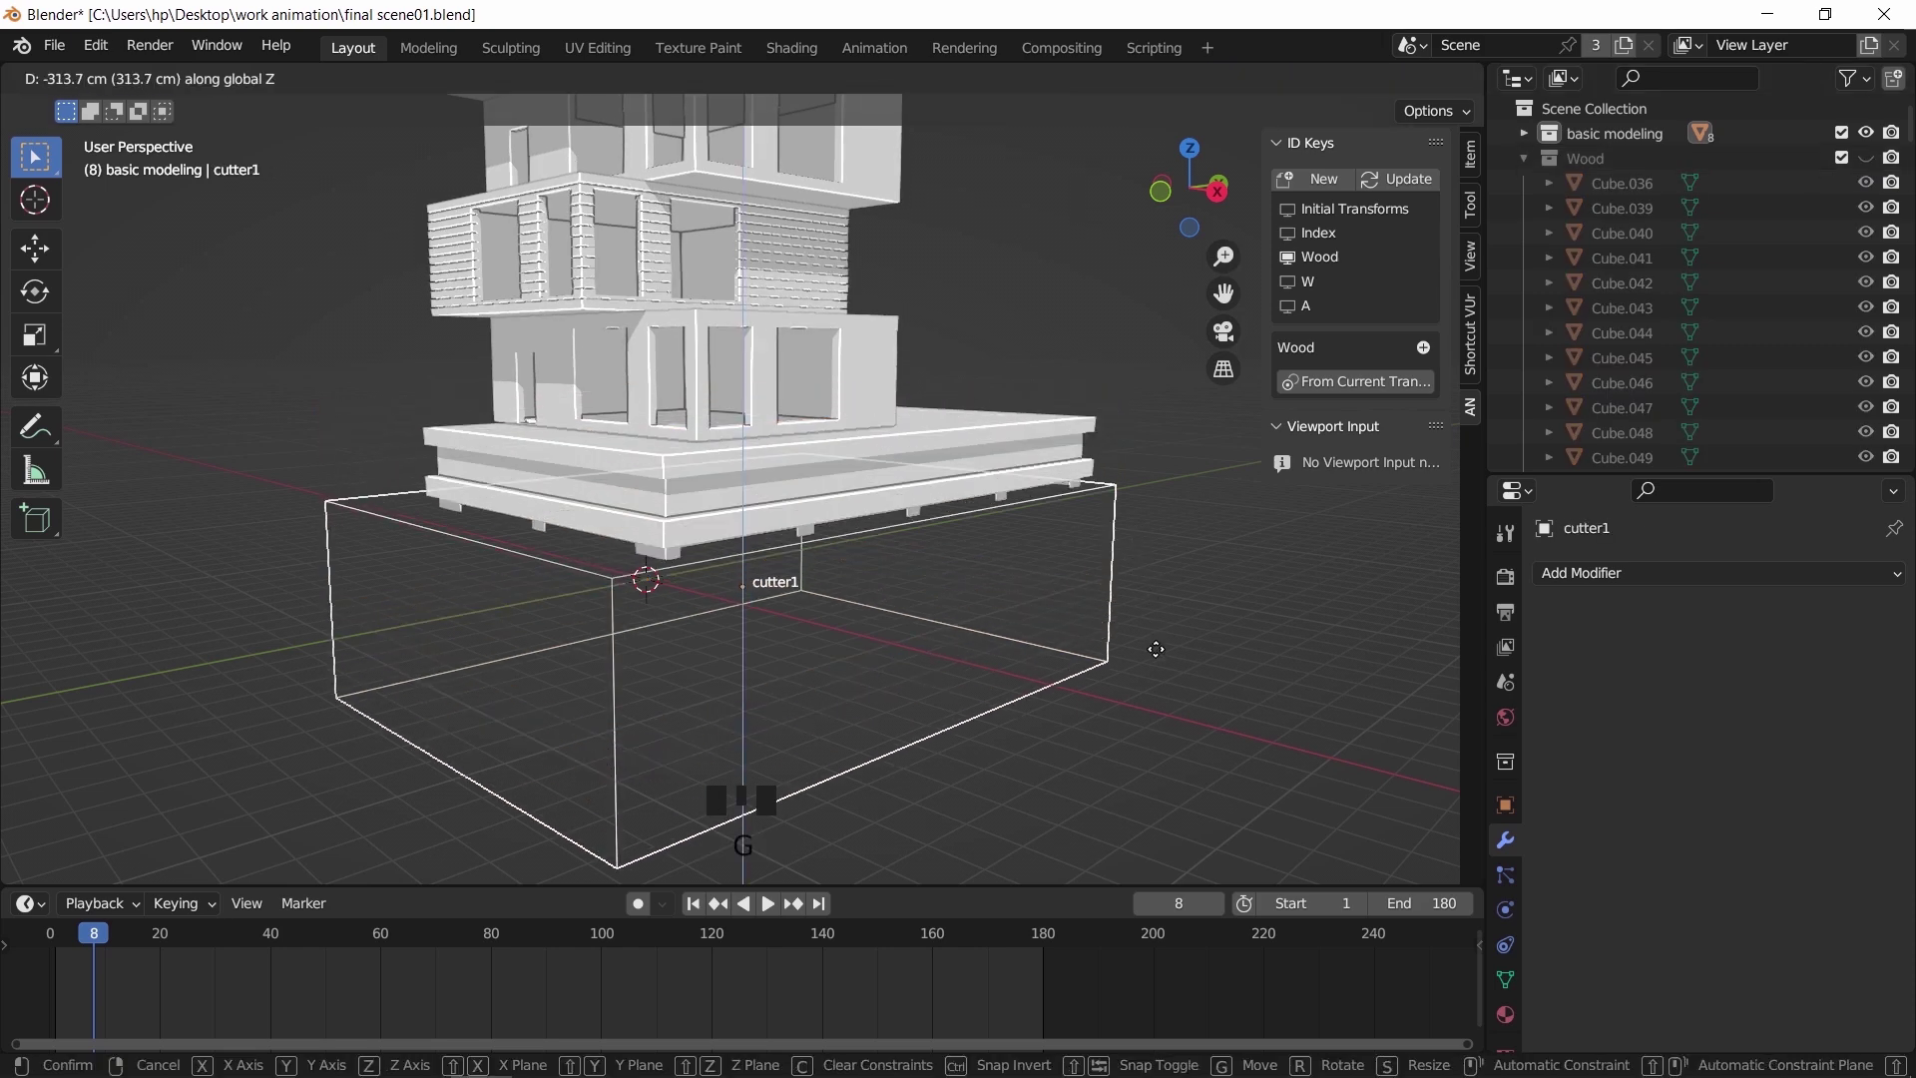
{"action": "key", "text": "Escape"}
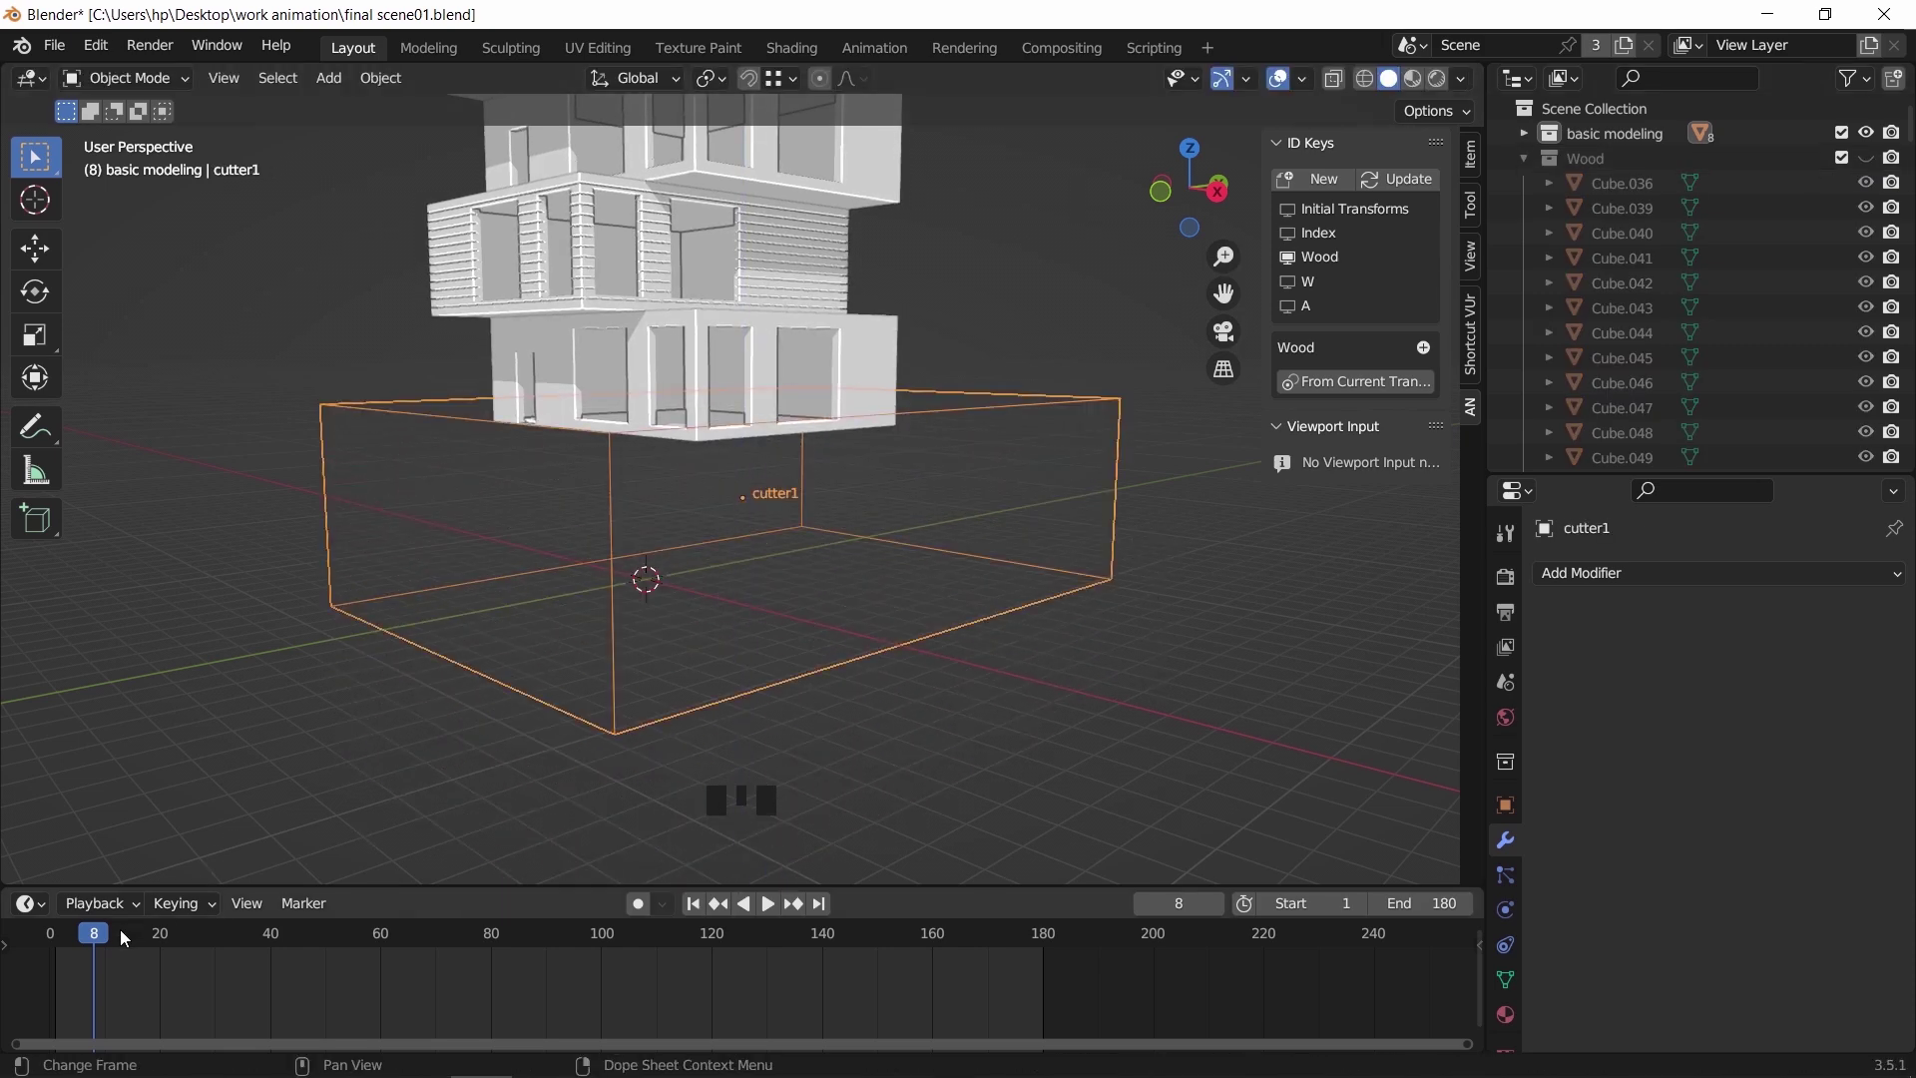
{"action": "left_click", "coordinate": [695, 904]}
Keyframe cutter1's location at frame 1, then go to frame 8
{"action": "key", "text": "i"}
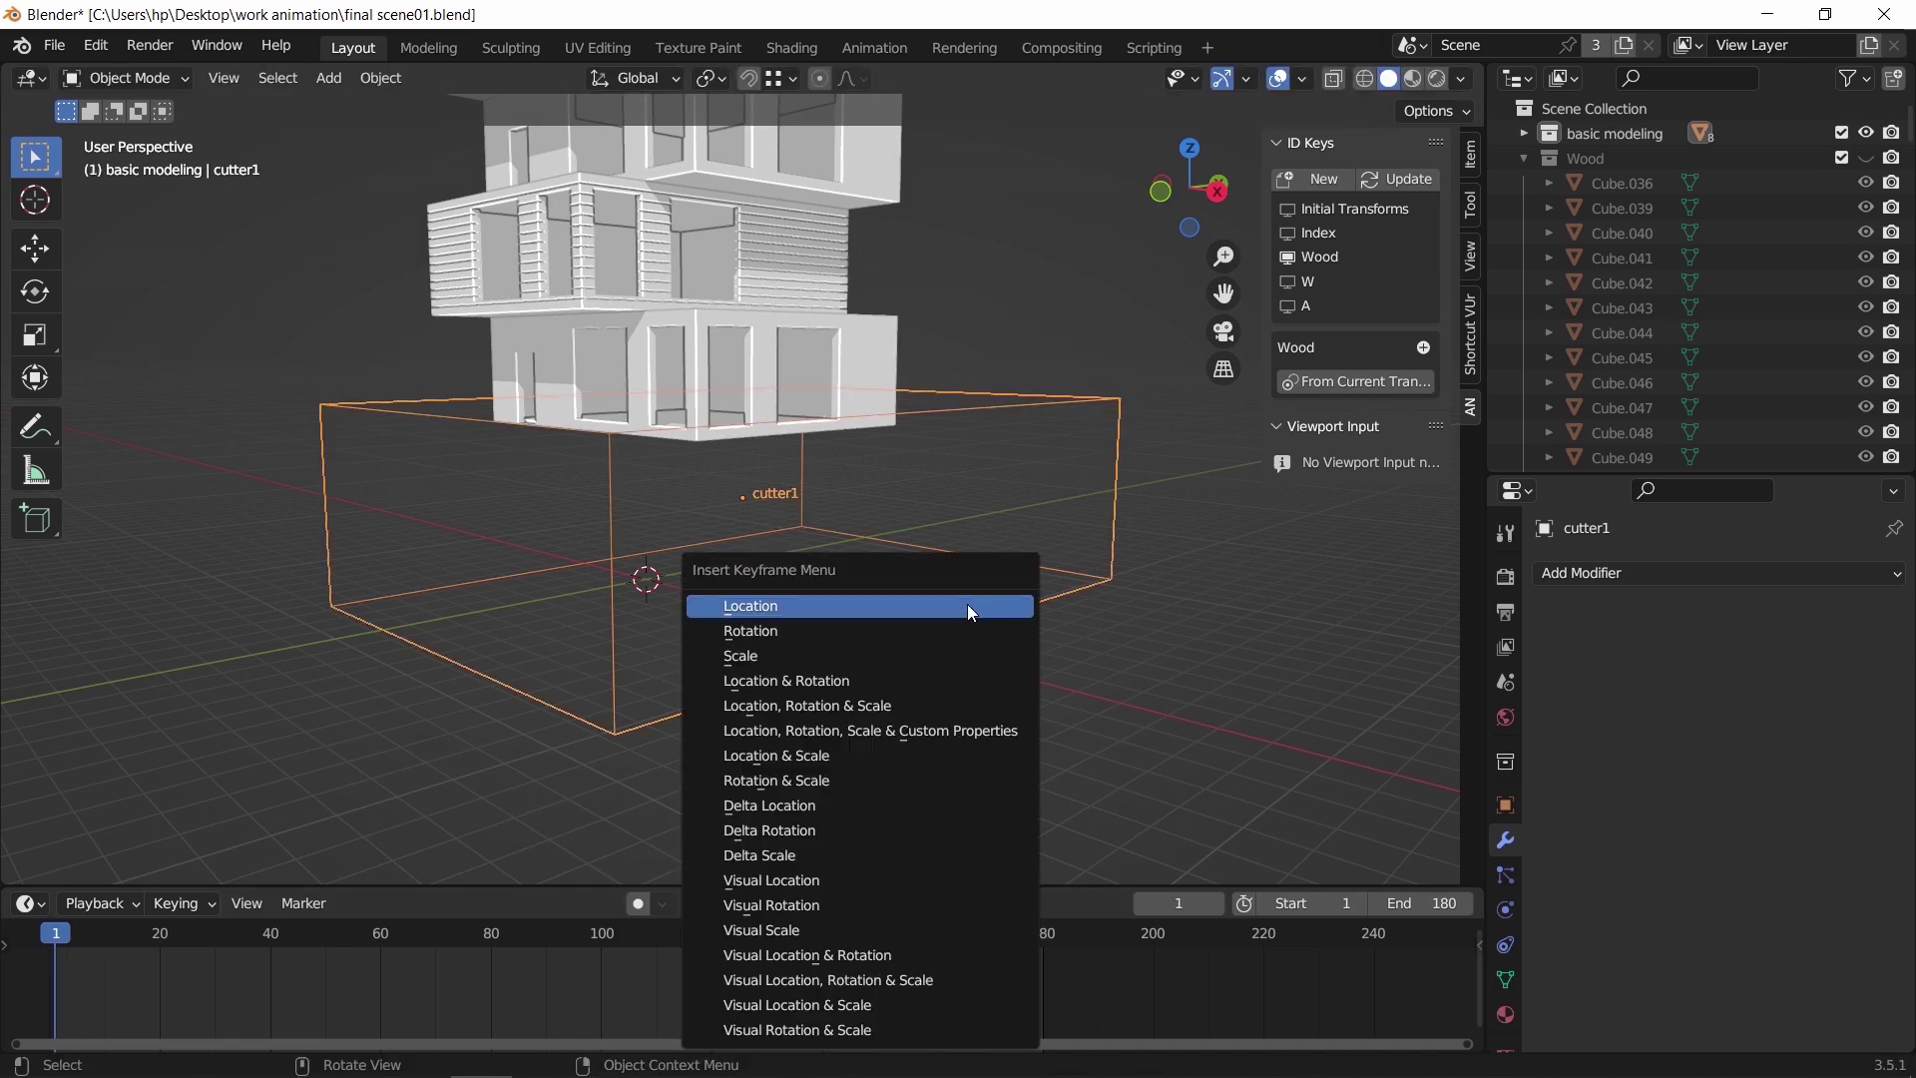
{"action": "left_click", "coordinate": [970, 606]}
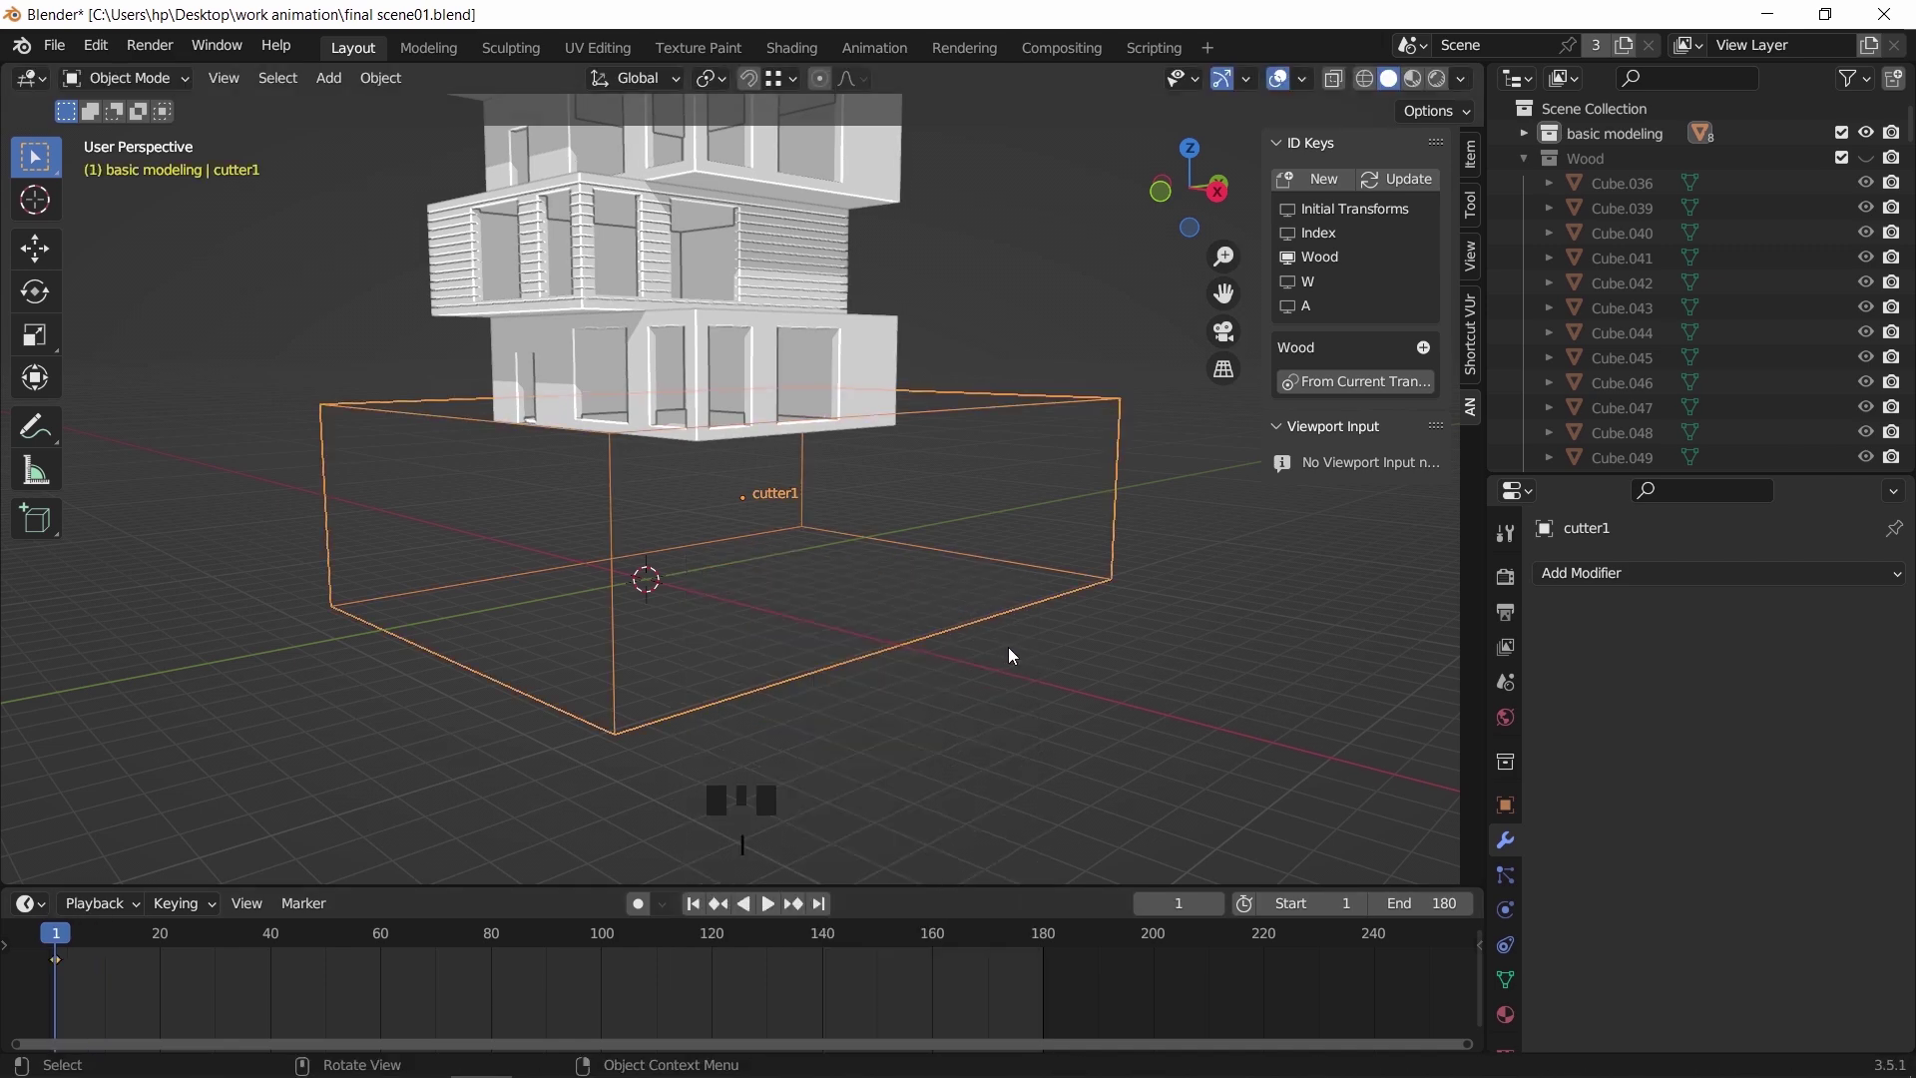
{"action": "left_click", "coordinate": [1177, 903]}
{"action": "type", "text": "8"}
{"action": "key", "text": "Return"}
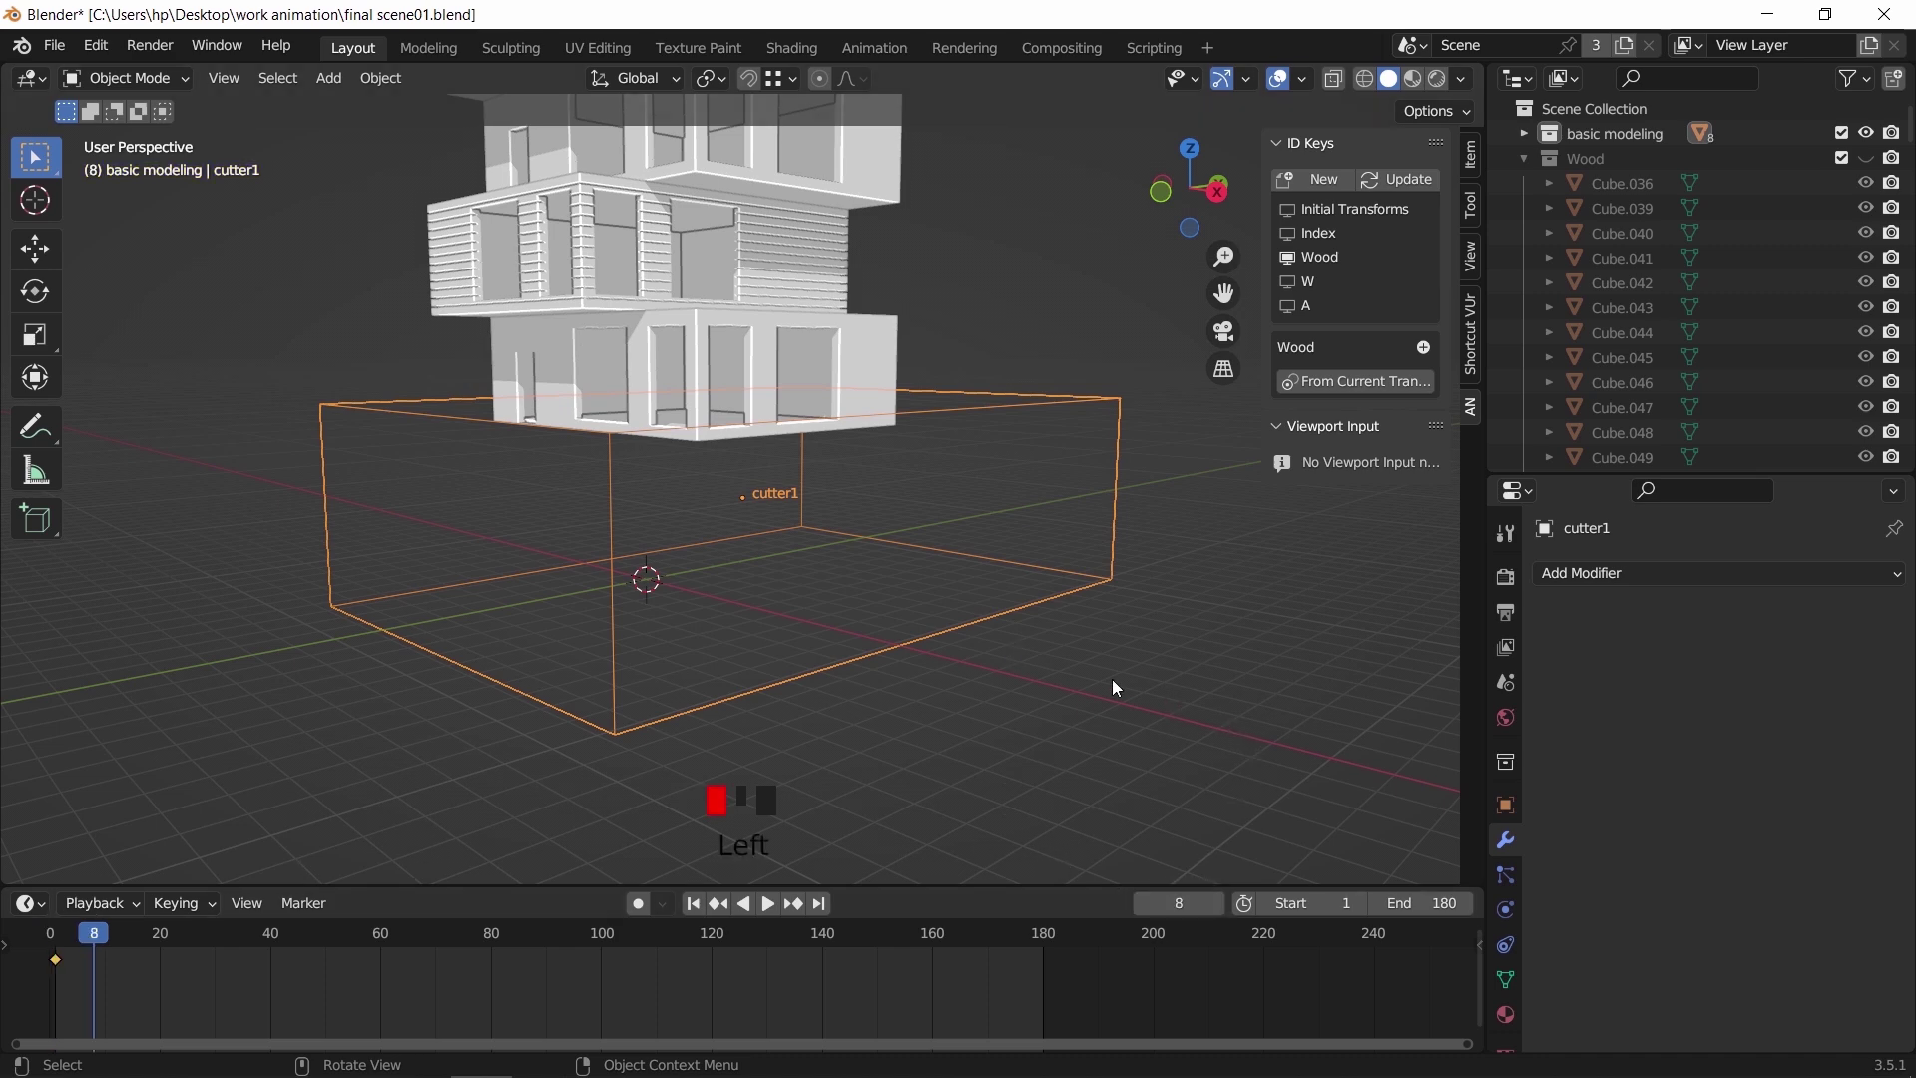
Raise cutter1 along Z above the building and keyframe its location at frame 8
{"action": "key", "text": "g"}
{"action": "key", "text": "z"}
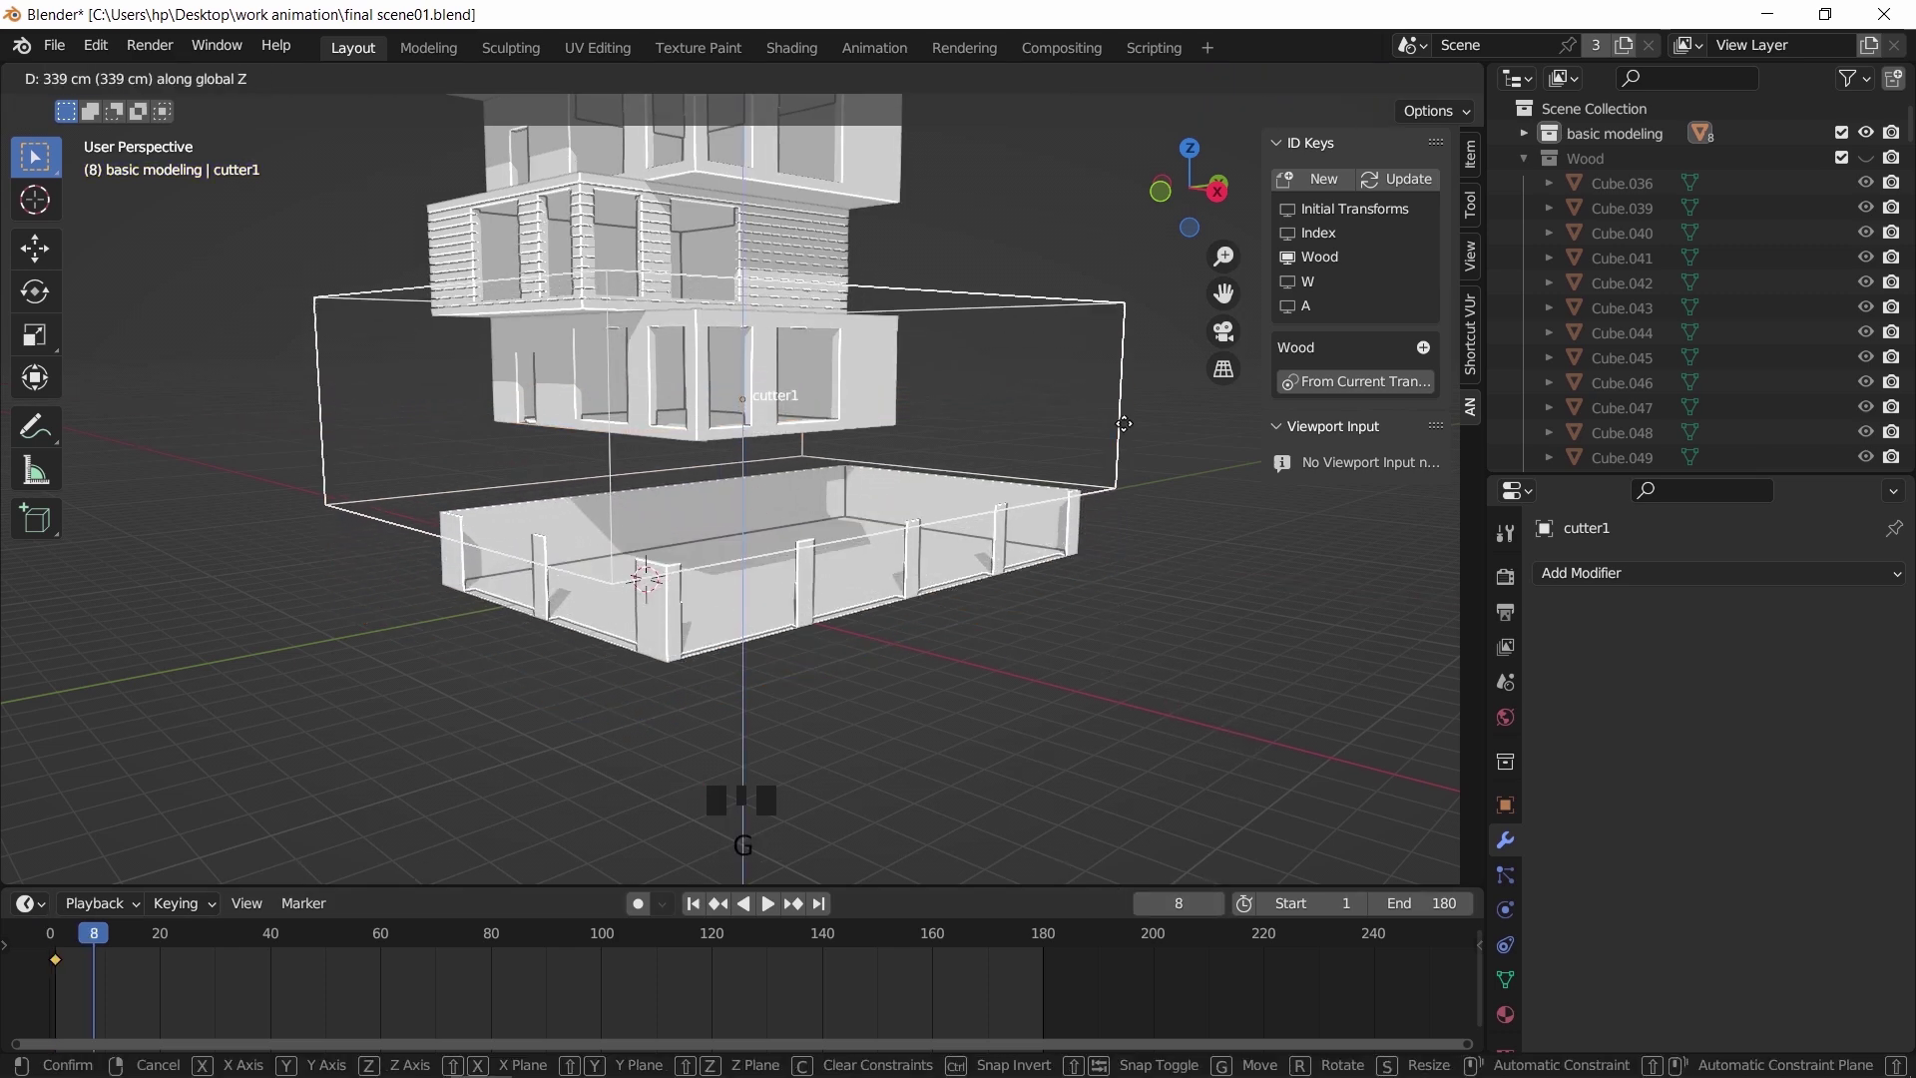
{"action": "left_click", "coordinate": [1110, 329]}
{"action": "key", "text": "i"}
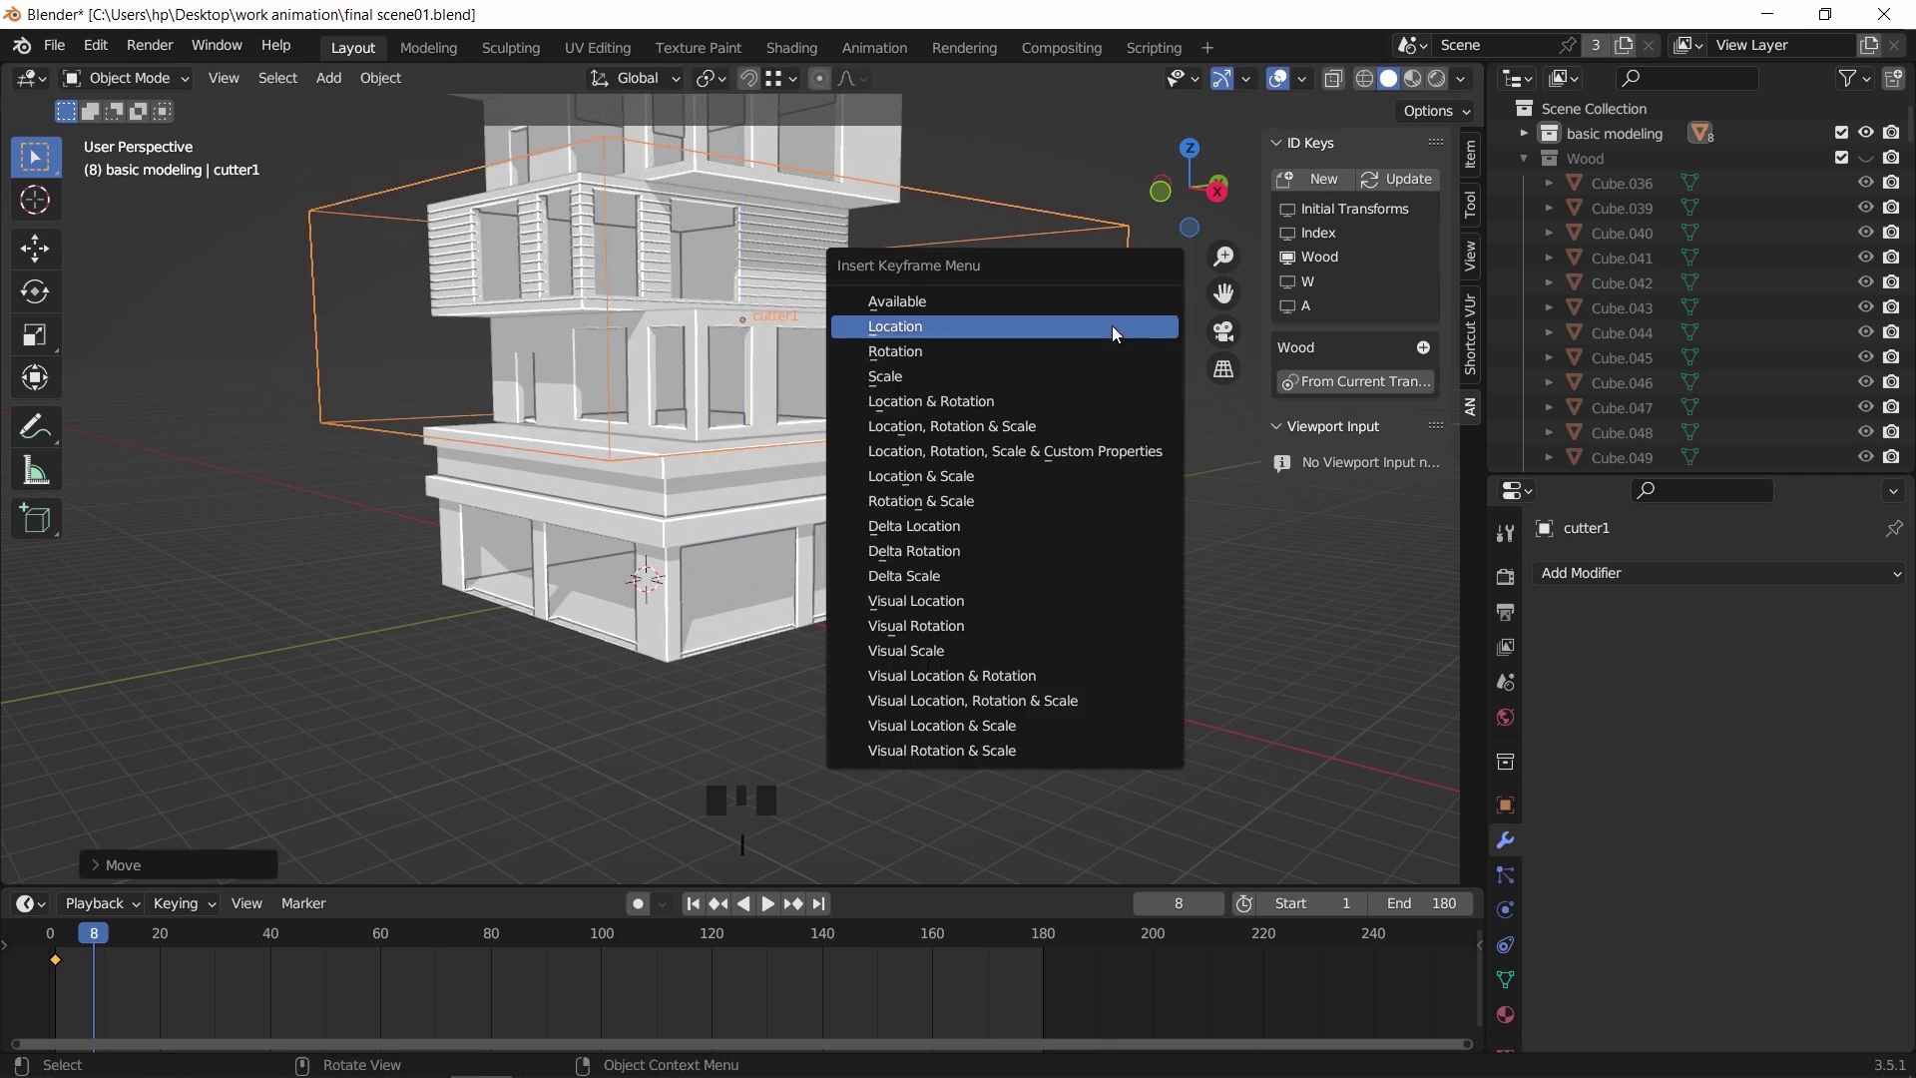
{"action": "left_click", "coordinate": [1111, 326]}
Make the keyframes interpolate linearly and preview the animation from frame 1
{"action": "right_click", "coordinate": [123, 959]}
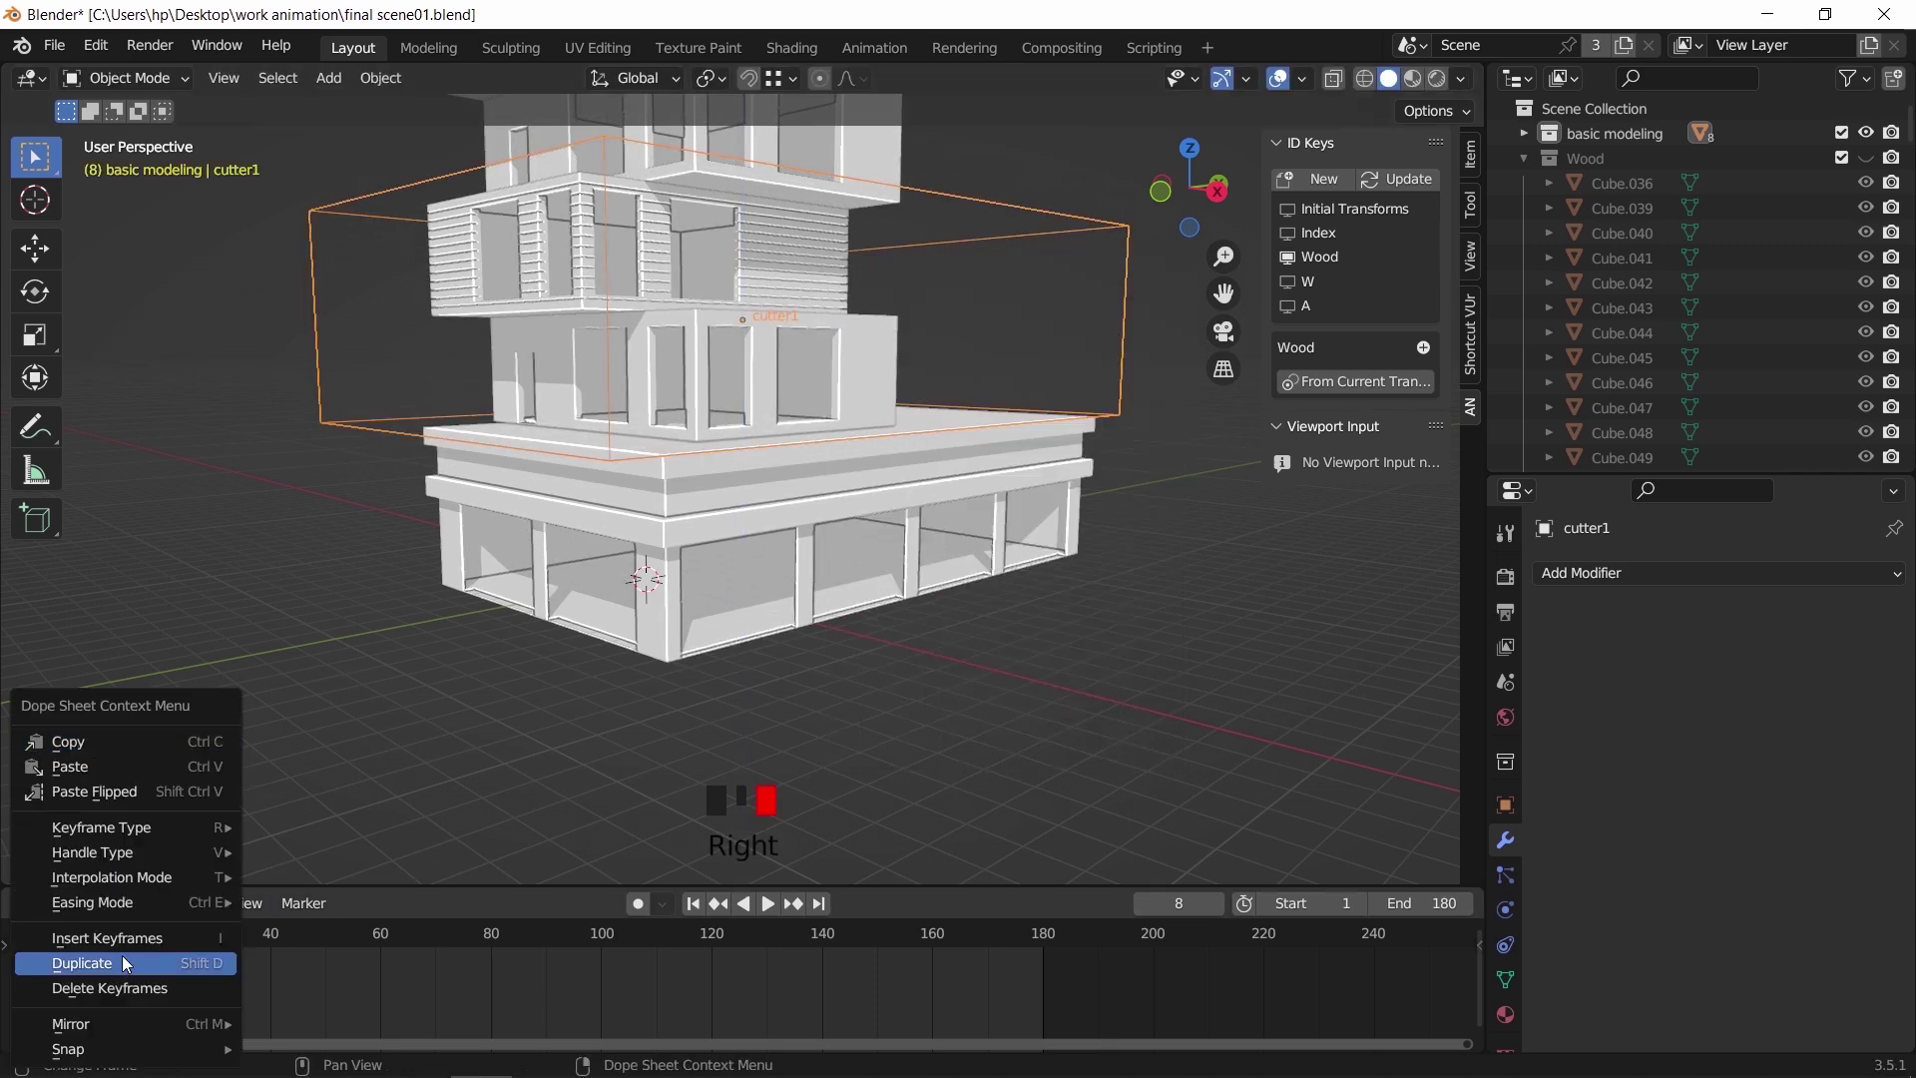
{"action": "mouse_move", "coordinate": [159, 882]}
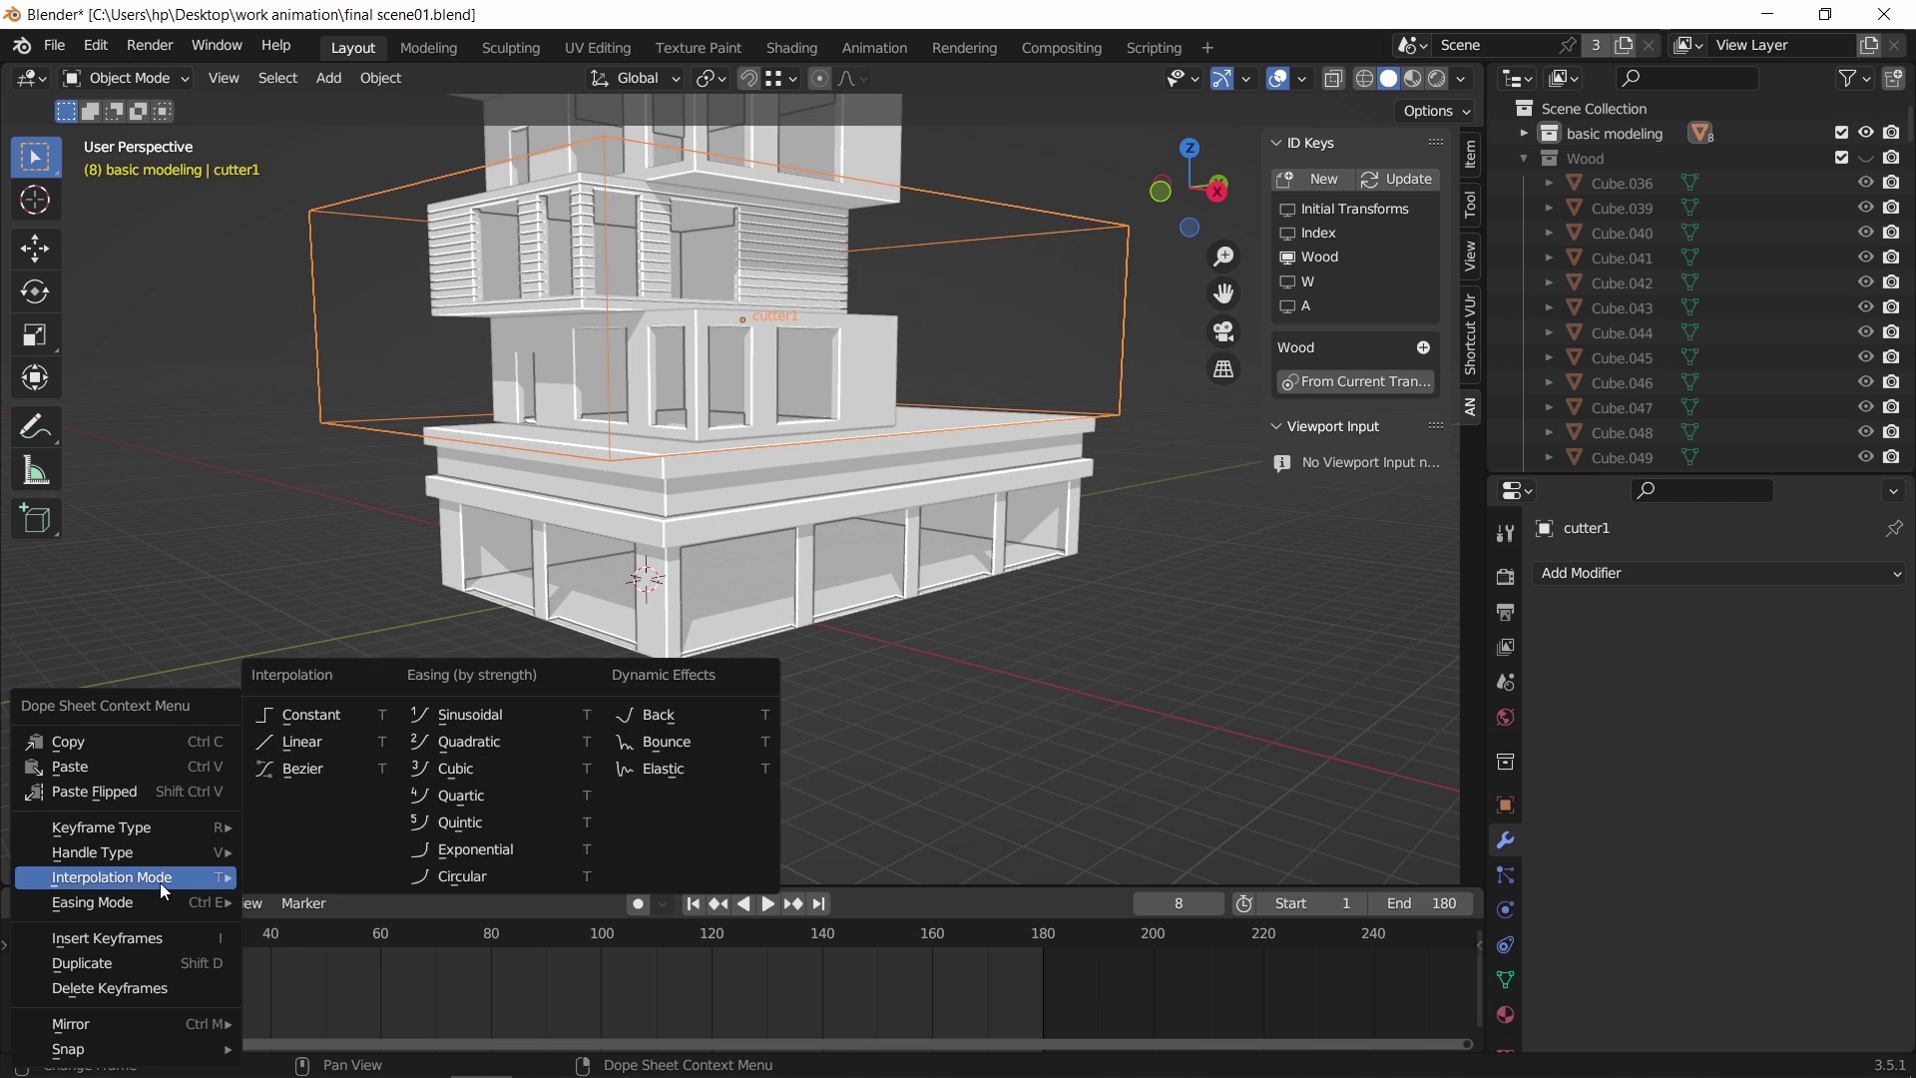
{"action": "left_click", "coordinate": [325, 742]}
{"action": "left_click", "coordinate": [690, 901]}
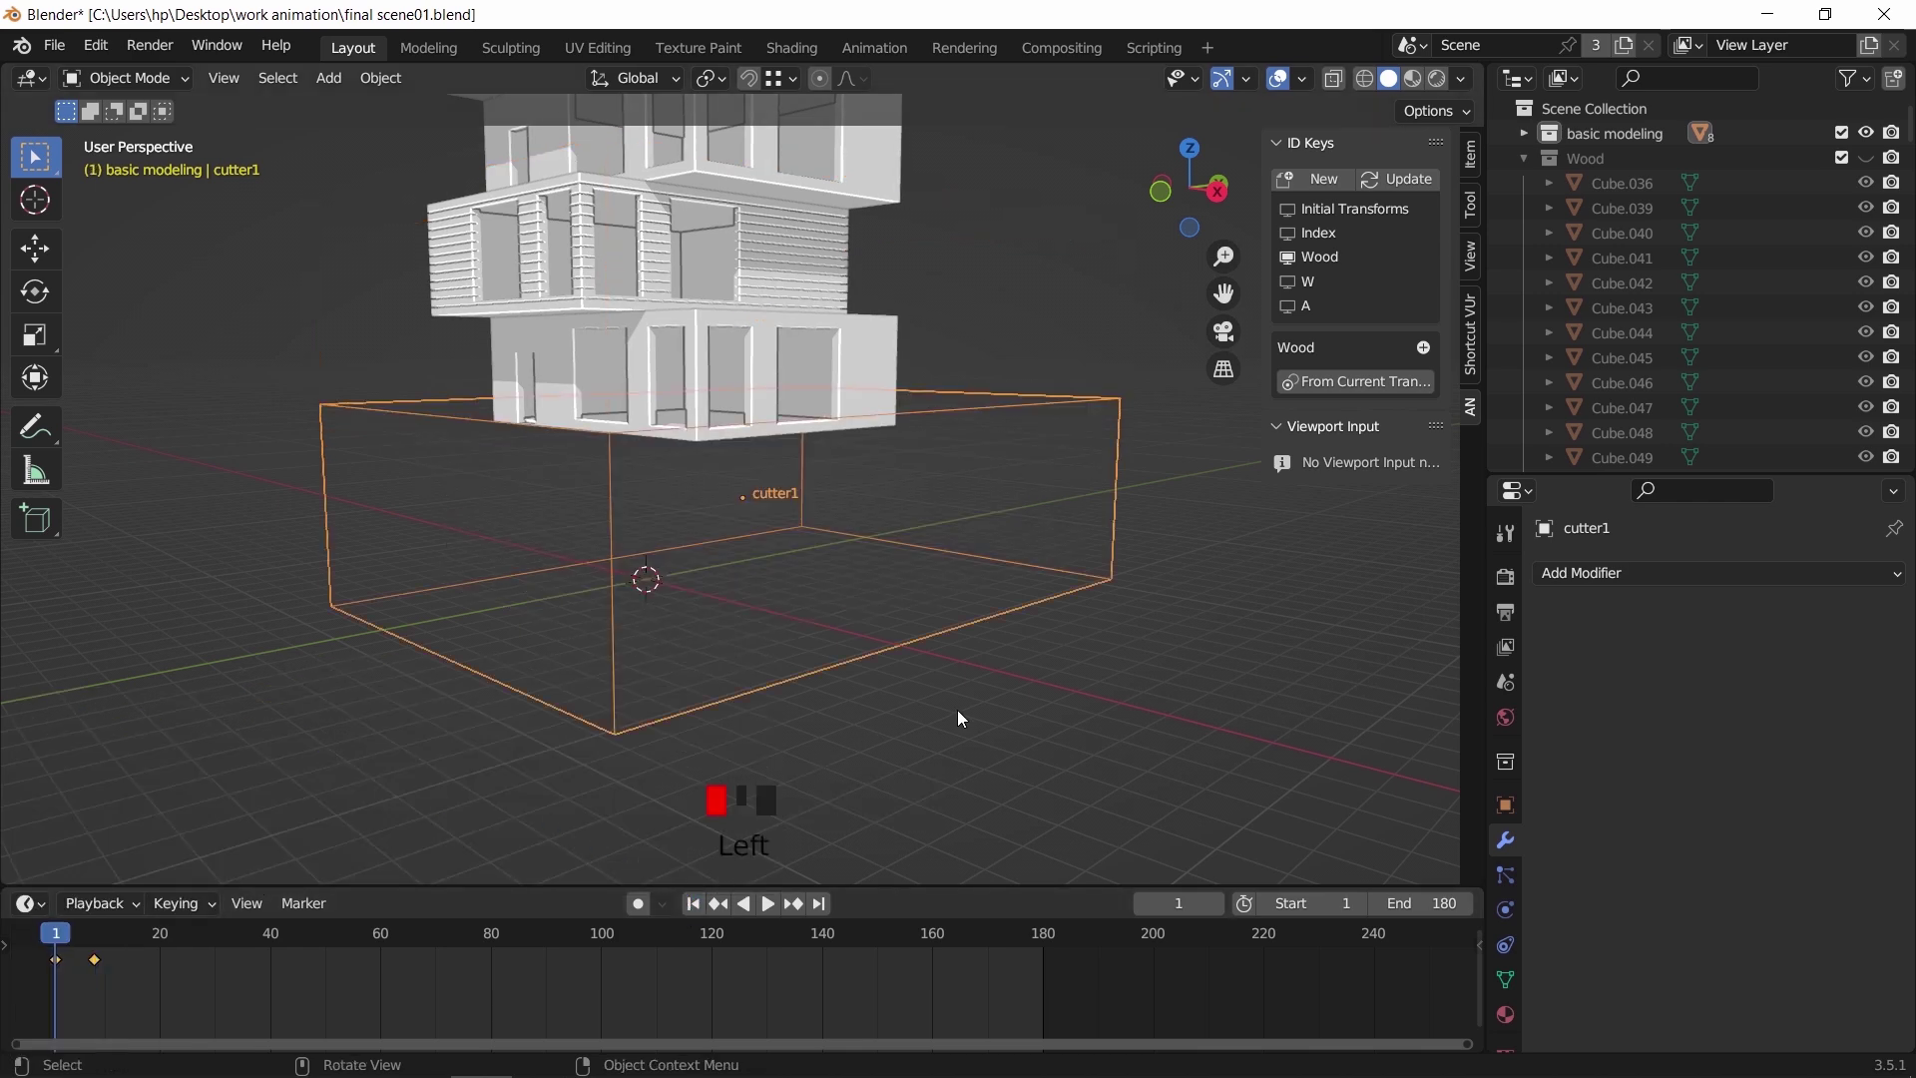
{"action": "key", "text": "space"}
{"action": "key", "text": "space"}
Replay the build animation from the start frame
{"action": "scroll", "coordinate": [959, 716], "scroll_direction": "down", "scroll_amount": 4}
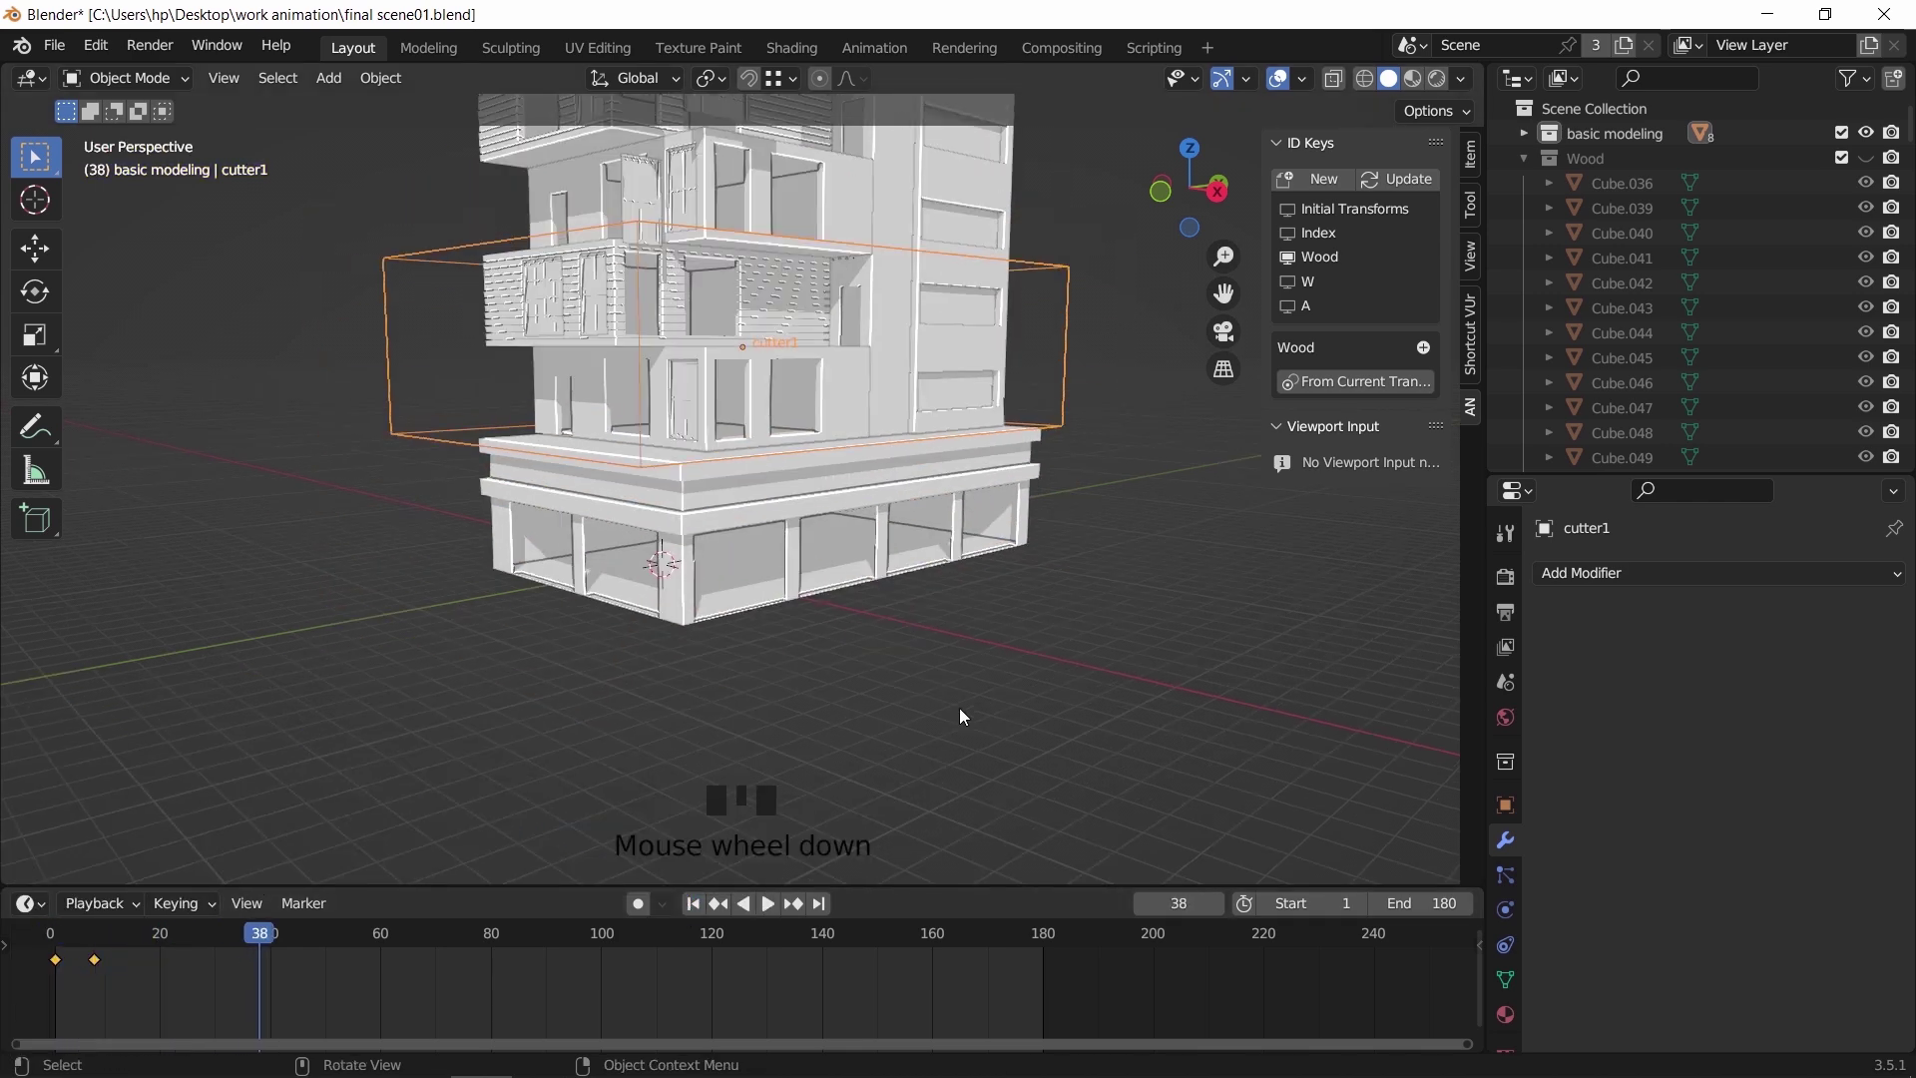
{"action": "middle_click_drag", "start_coordinate": [959, 661], "coordinate": [928, 678]}
{"action": "left_click", "coordinate": [693, 904]}
{"action": "key", "text": "space"}
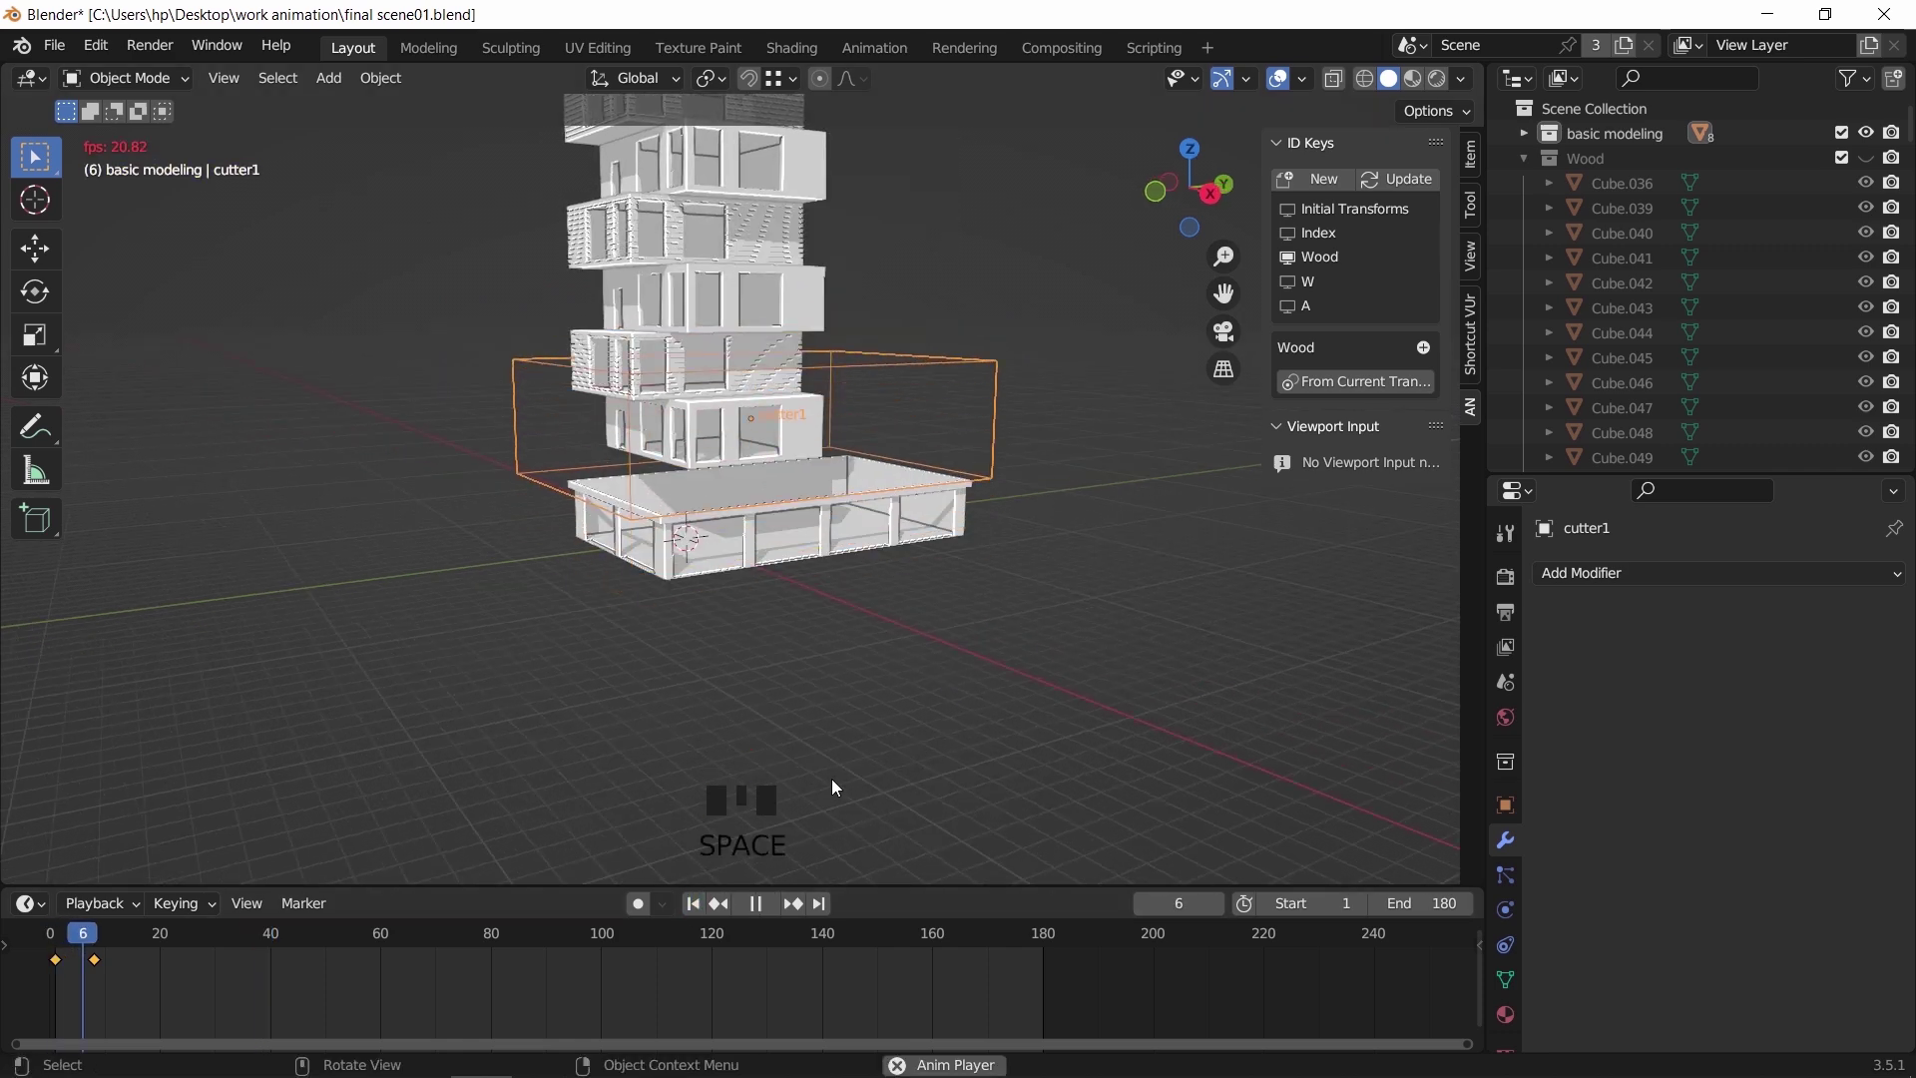
{"action": "key", "text": "space"}
{"action": "middle_click_drag", "start_coordinate": [762, 589], "coordinate": [842, 624]}
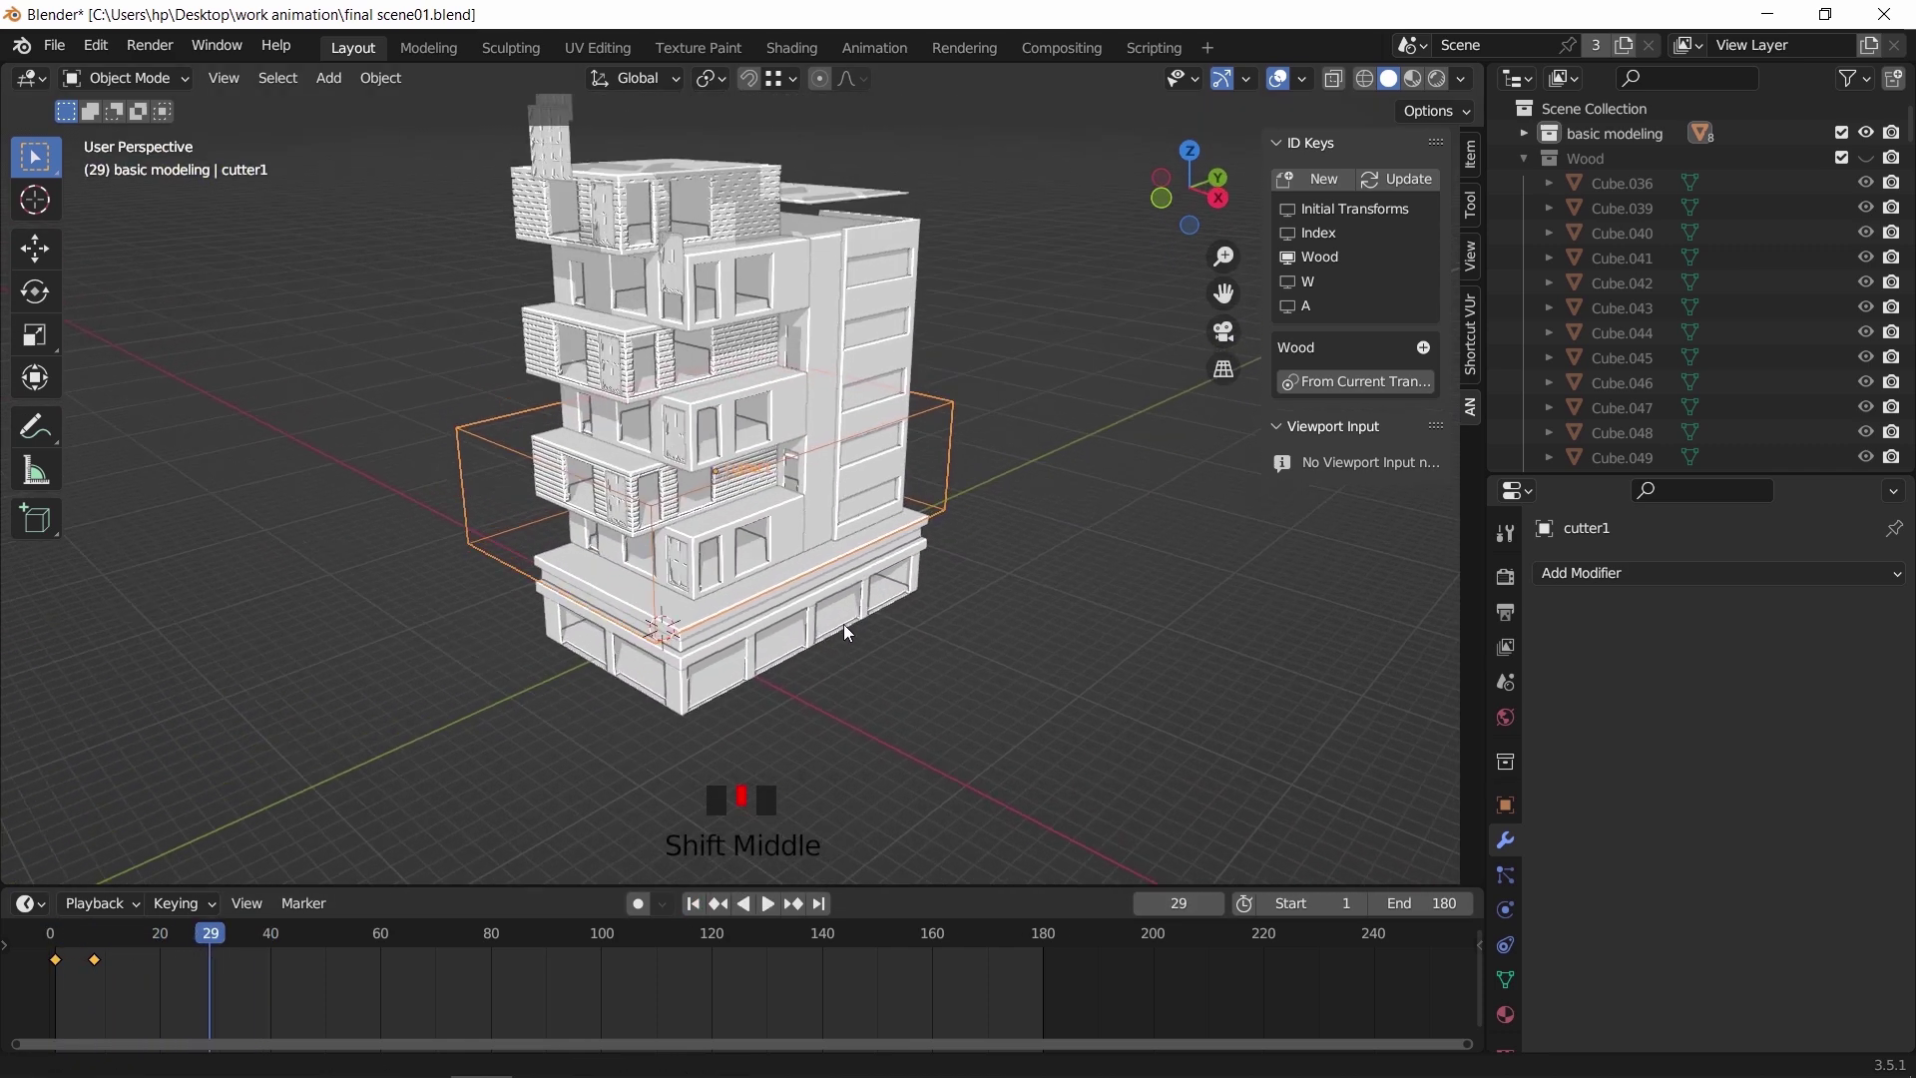
Move Cube.012 into the basic modeling collection
{"action": "left_click", "coordinate": [823, 365]}
{"action": "right_click", "coordinate": [844, 328]}
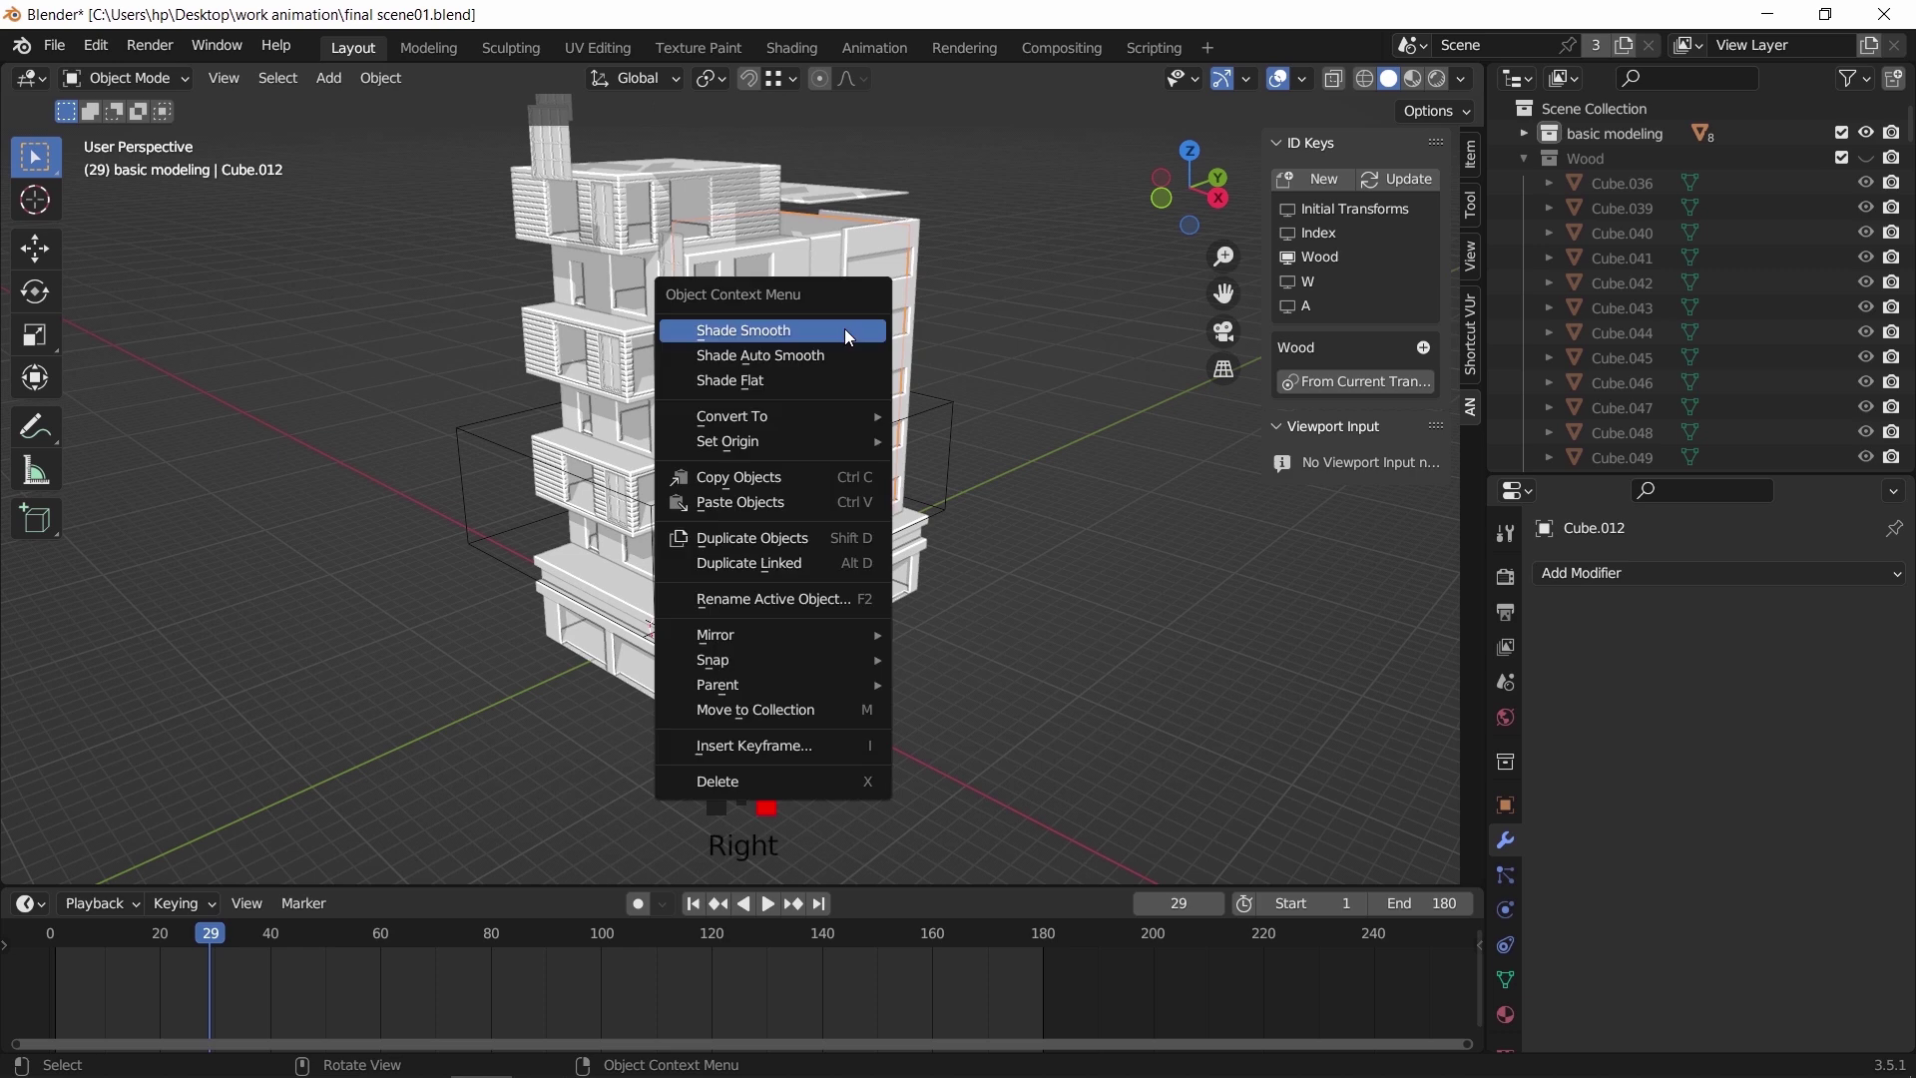
{"action": "left_click", "coordinate": [846, 716]}
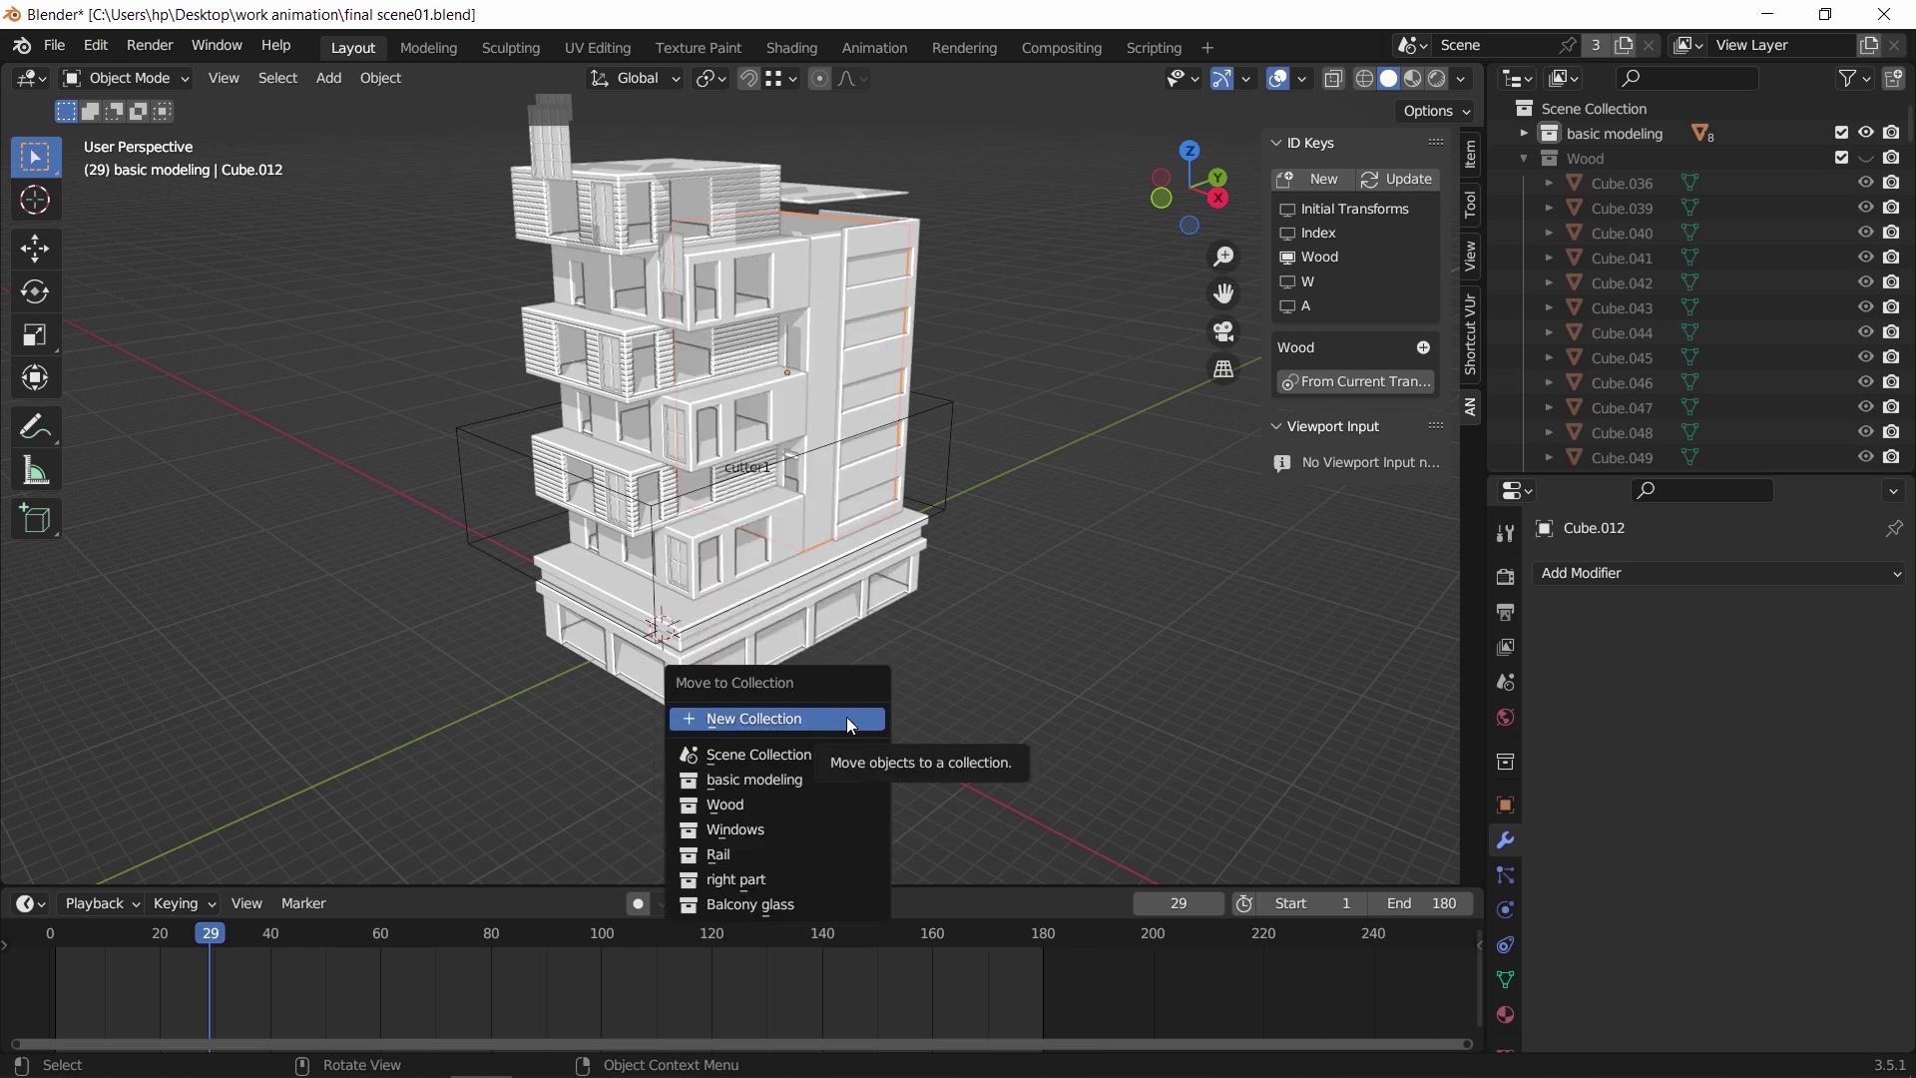
{"action": "left_click", "coordinate": [820, 780]}
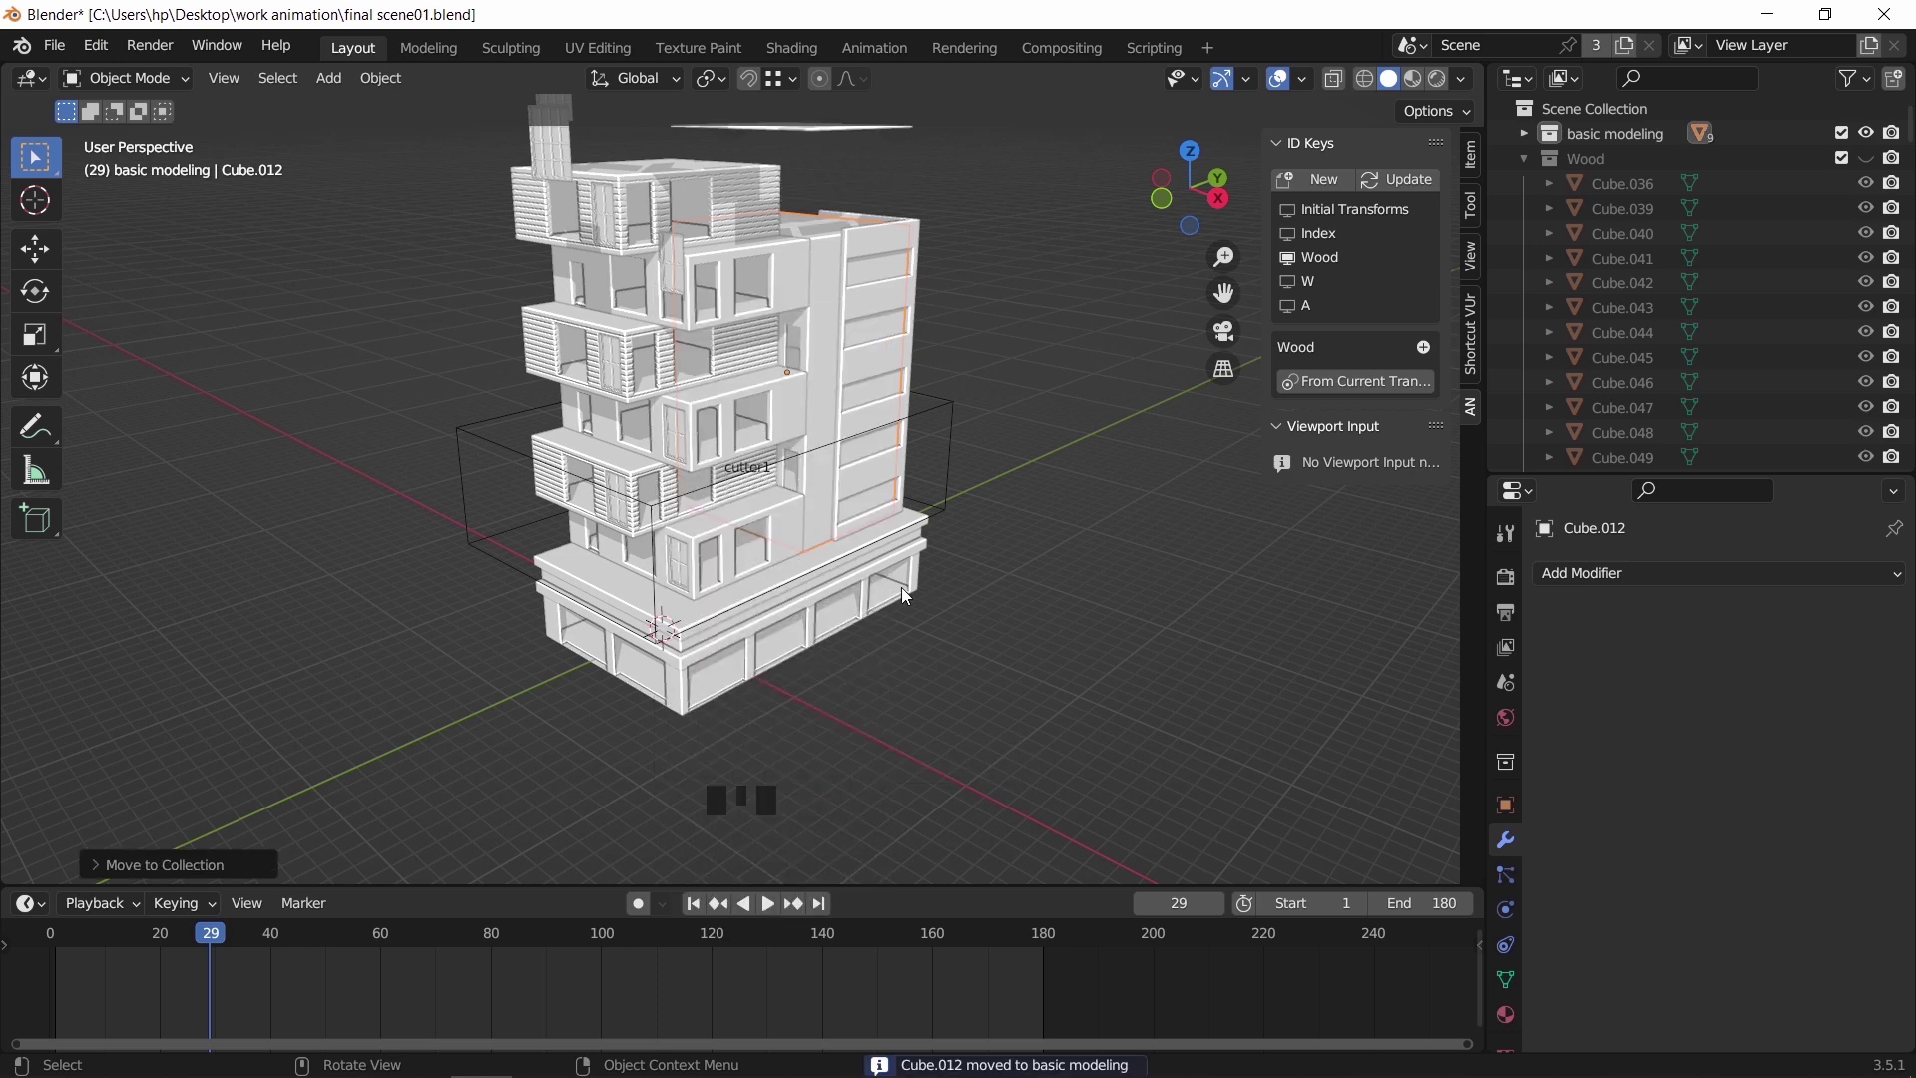
Scrub the animation forward through frame 39 to frame 47
{"action": "mouse_move", "coordinate": [901, 587]}
{"action": "middle_mouse_down"}
{"action": "mouse_move", "coordinate": [870, 566]}
{"action": "mouse_move", "coordinate": [865, 642]}
{"action": "mouse_move", "coordinate": [833, 547]}
{"action": "mouse_move", "coordinate": [859, 570]}
{"action": "mouse_move", "coordinate": [849, 612]}
{"action": "mouse_move", "coordinate": [864, 595]}
{"action": "middle_mouse_up"}
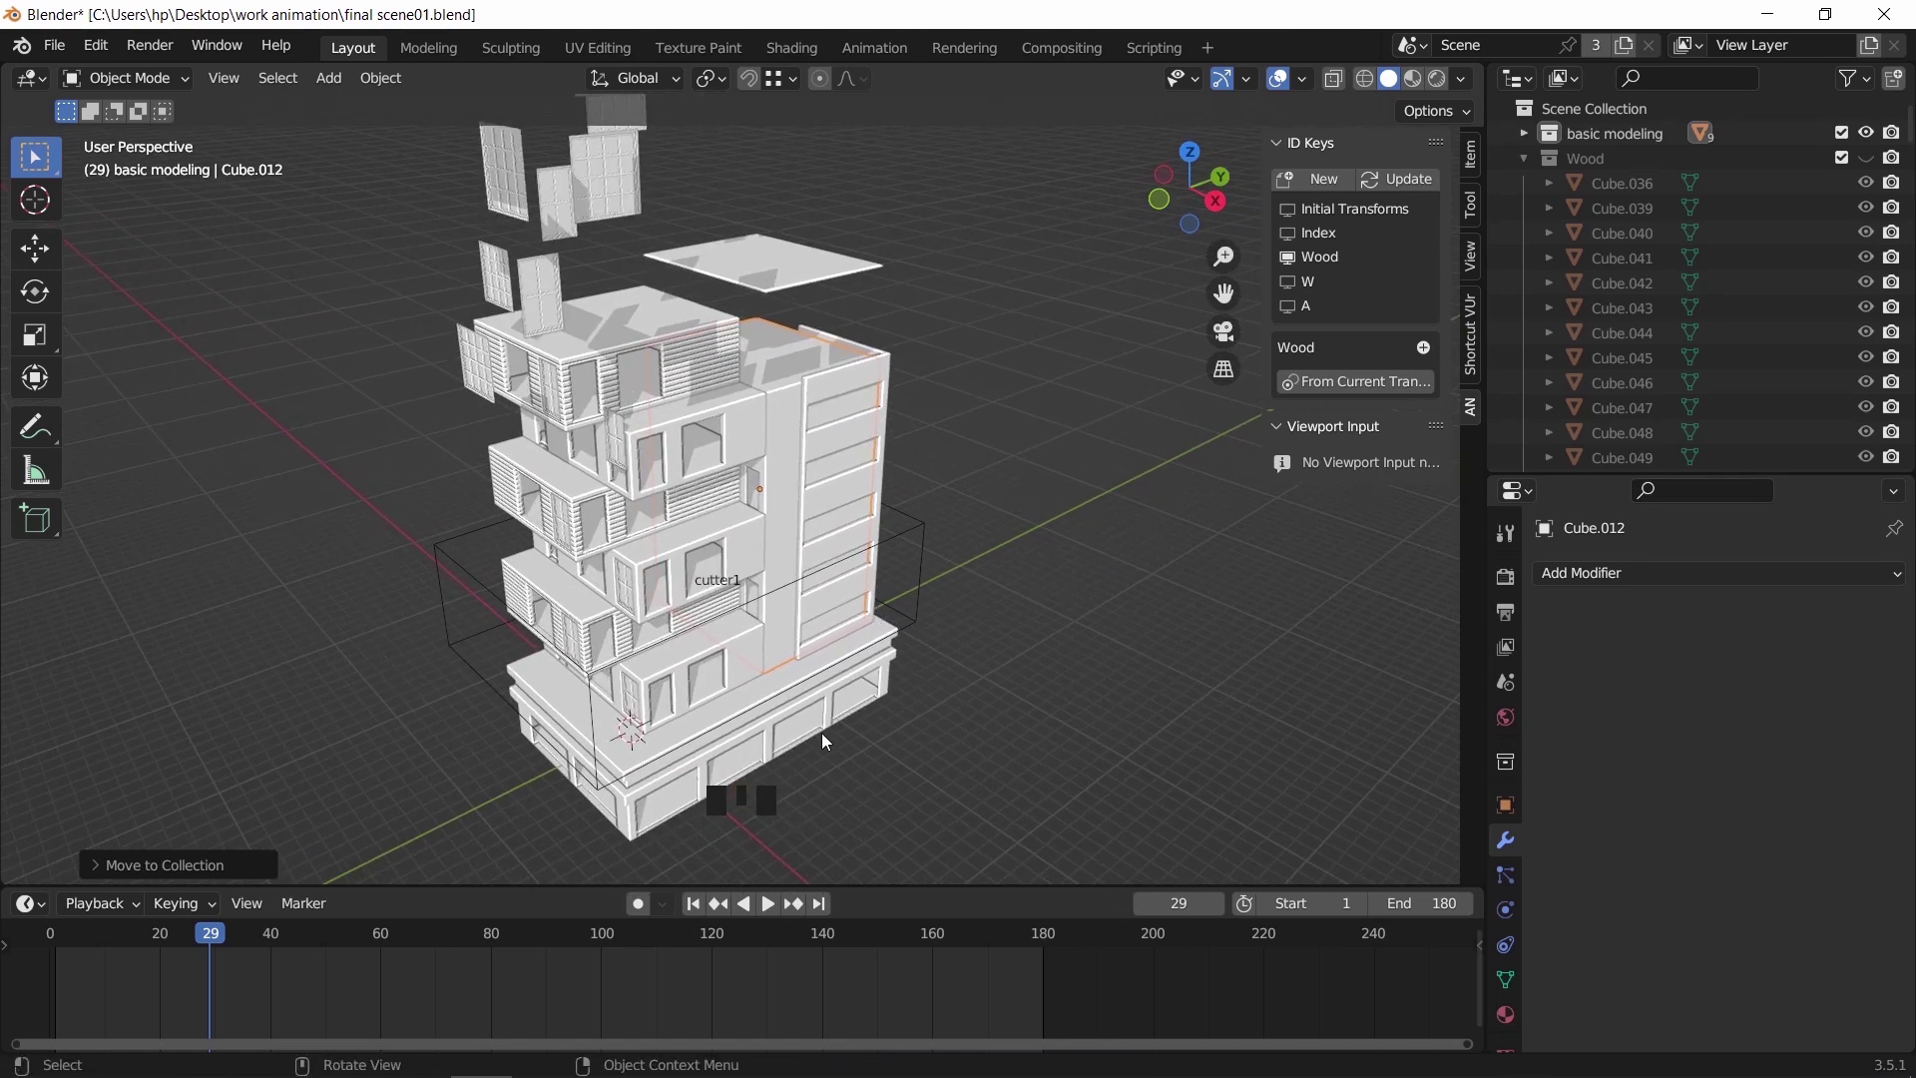
{"action": "left_click_drag", "start_coordinate": [219, 937], "coordinate": [264, 946]}
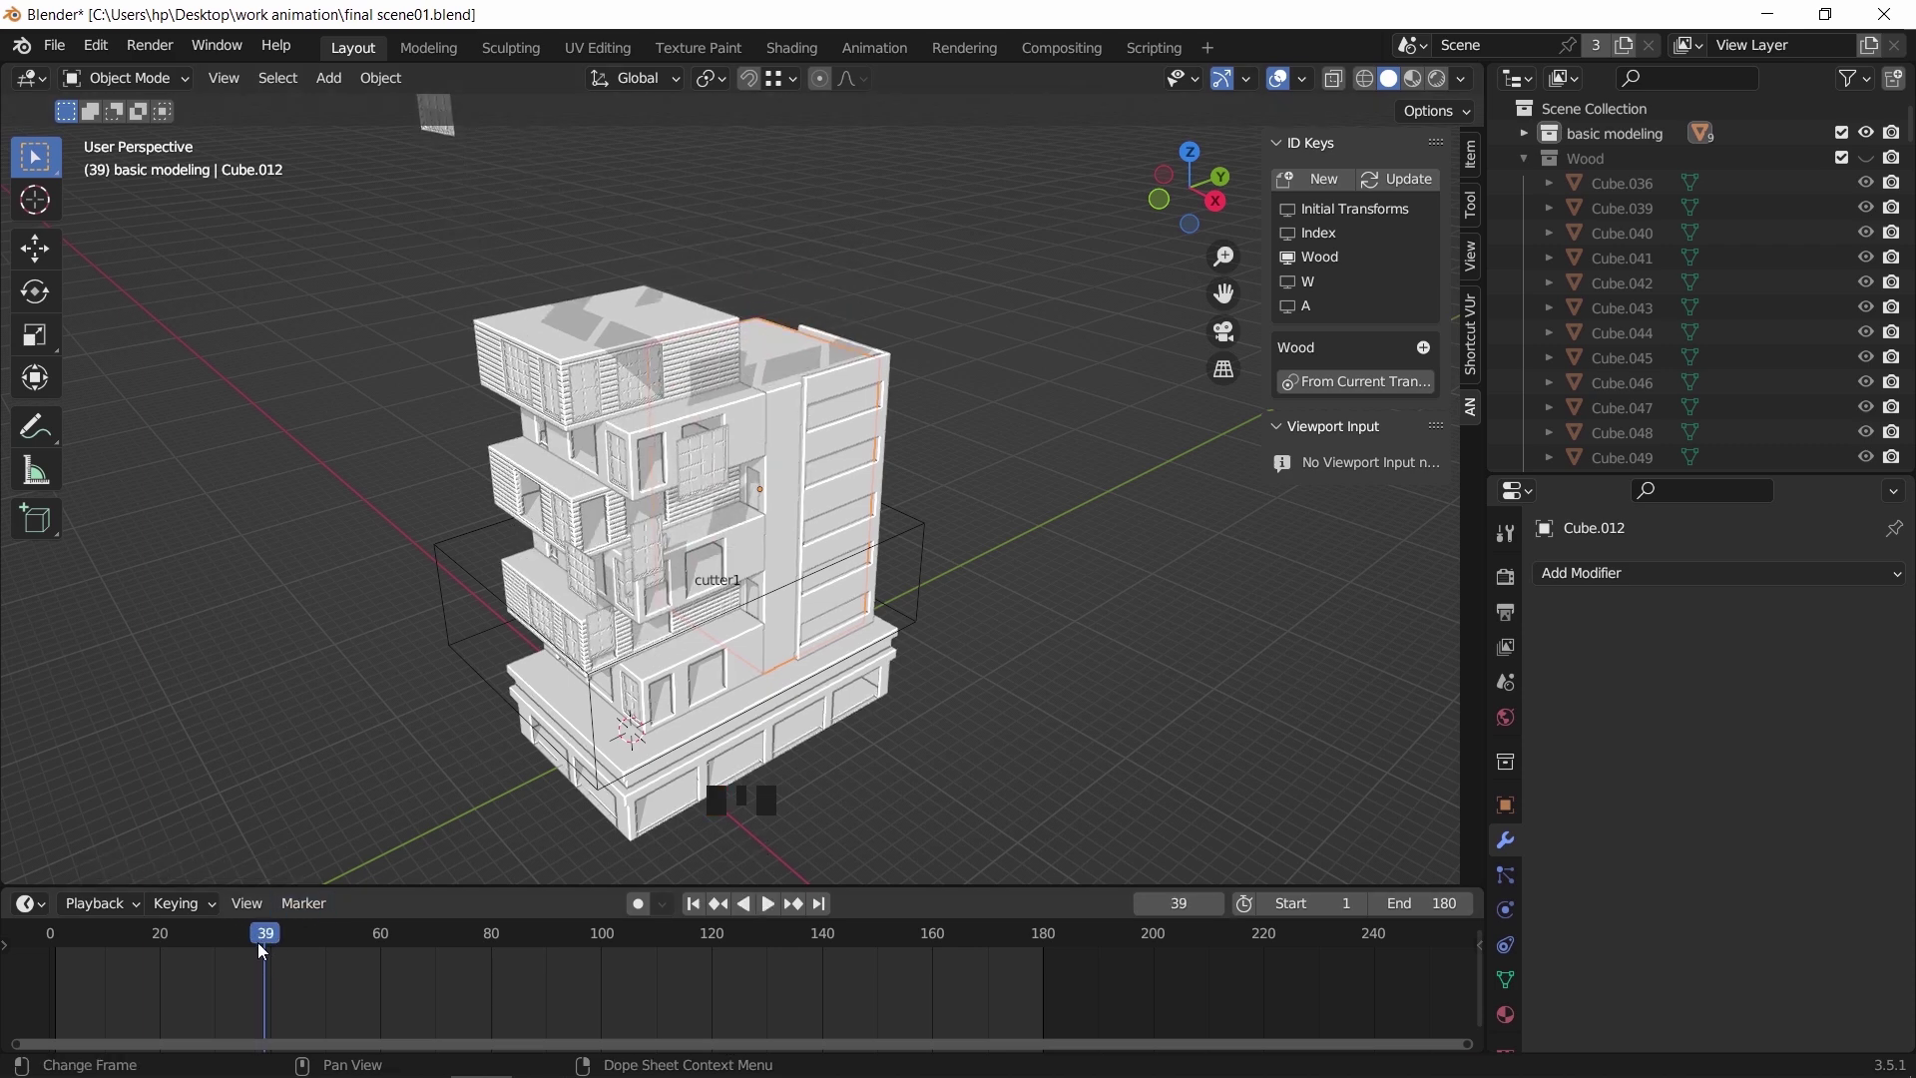
{"action": "left_click_drag", "start_coordinate": [267, 937], "coordinate": [312, 938]}
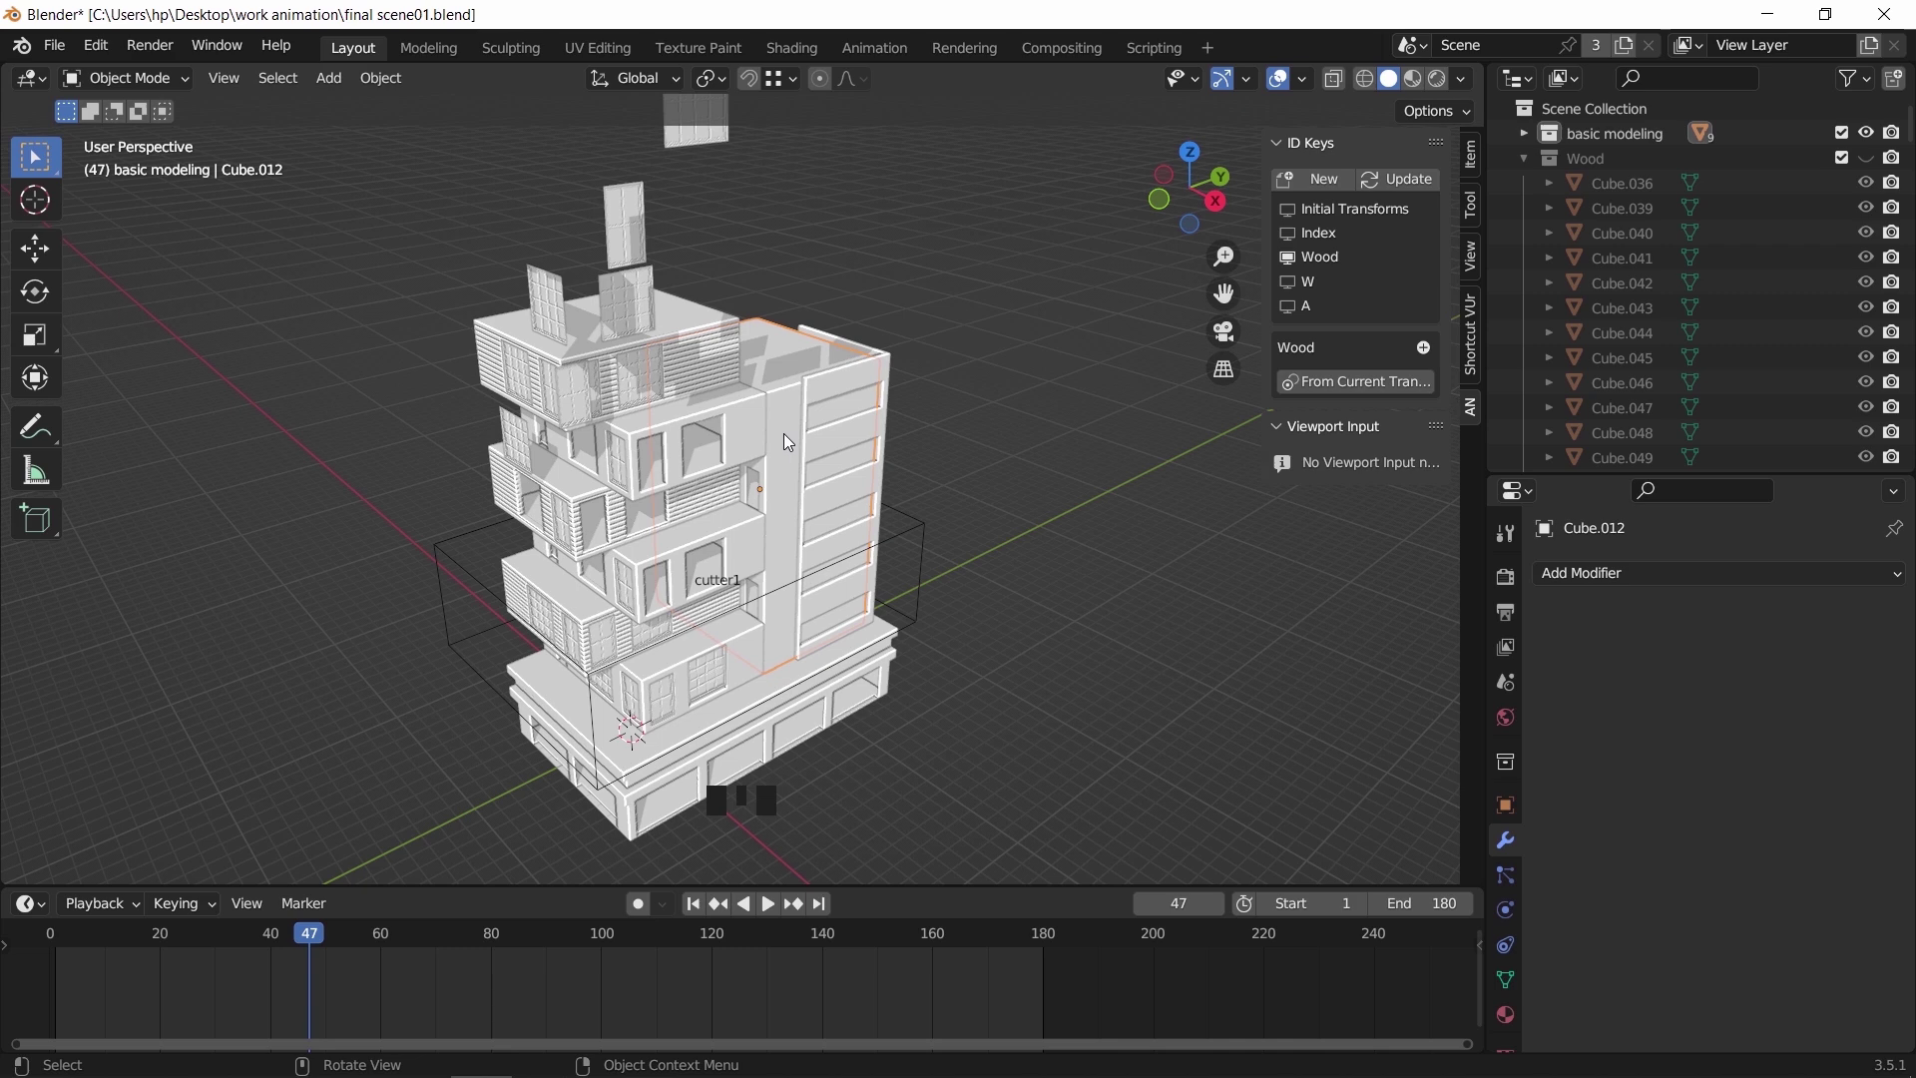
{"action": "key", "text": "shift+a"}
Add a plain axes Empty and place it at Y 929.68 cm, X 72.37 cm in top view
{"action": "mouse_move", "coordinate": [743, 678]}
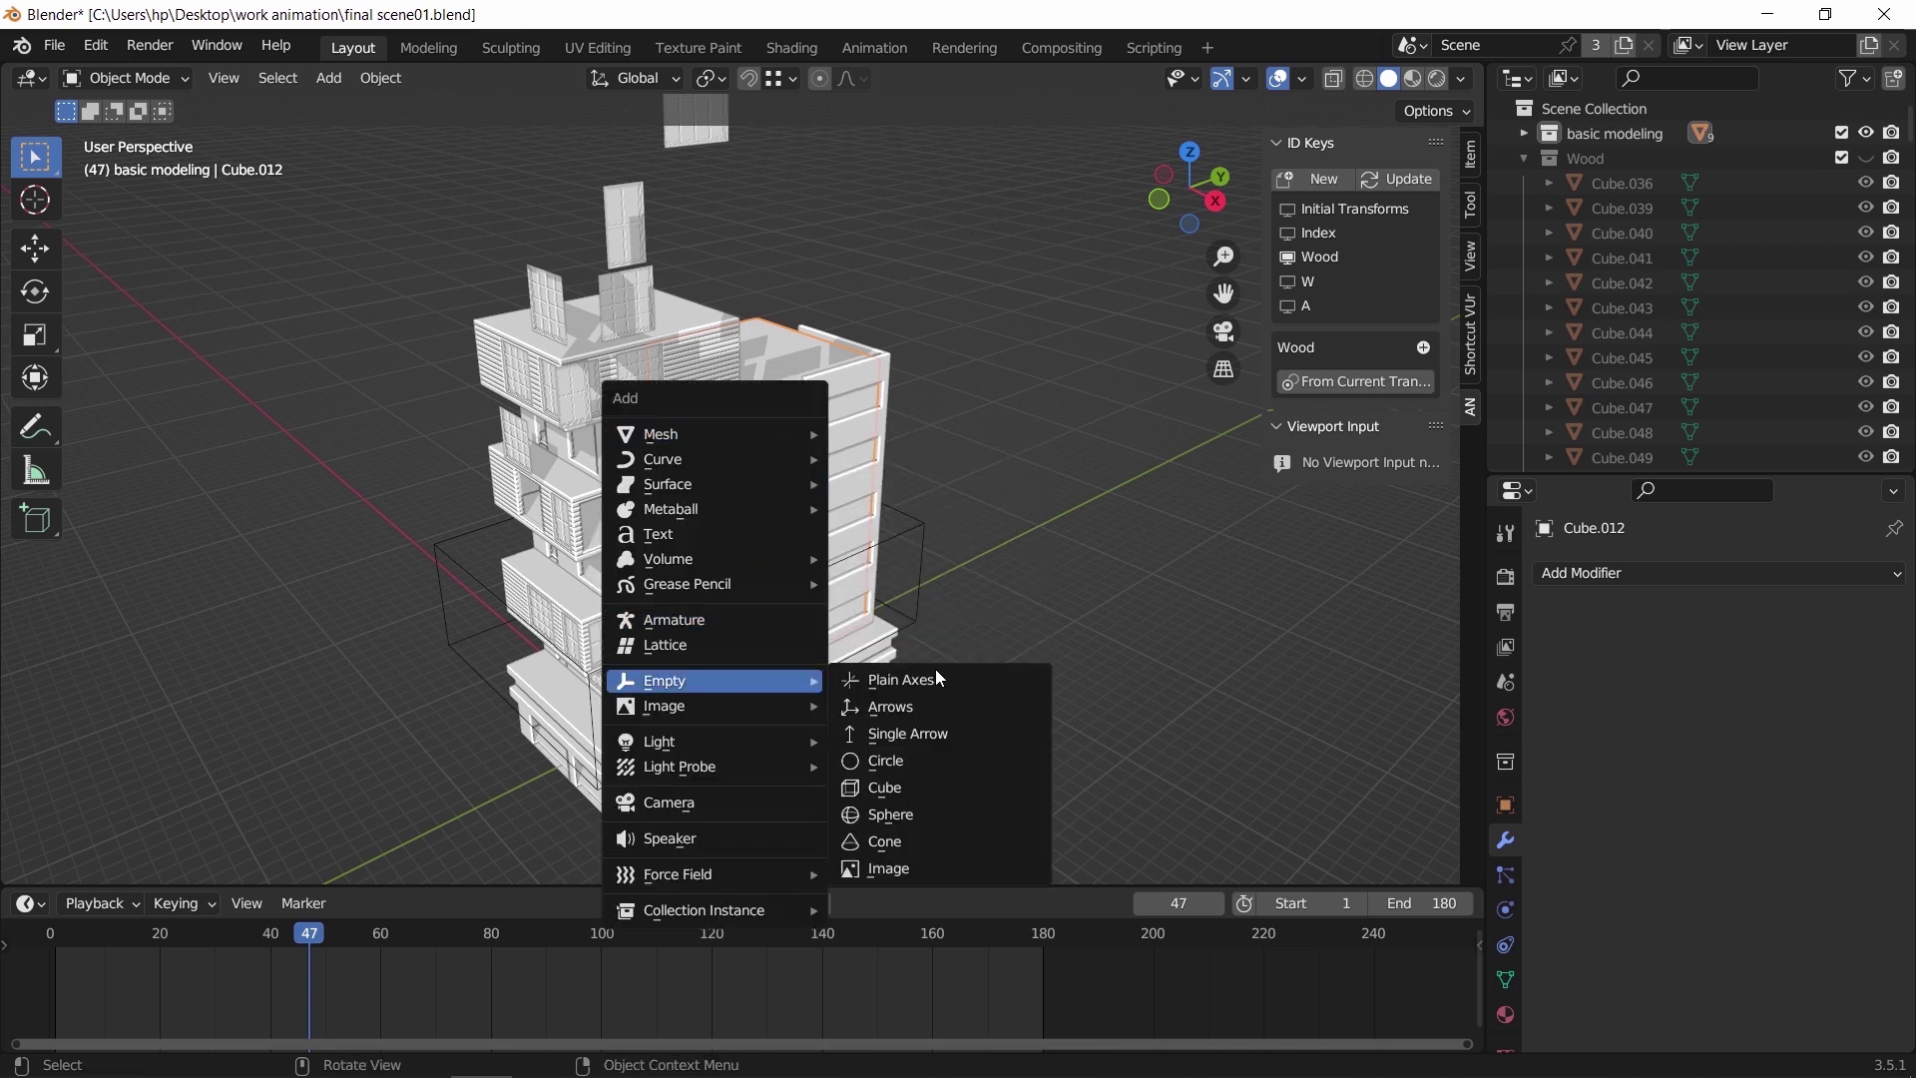
{"action": "left_click", "coordinate": [936, 682]}
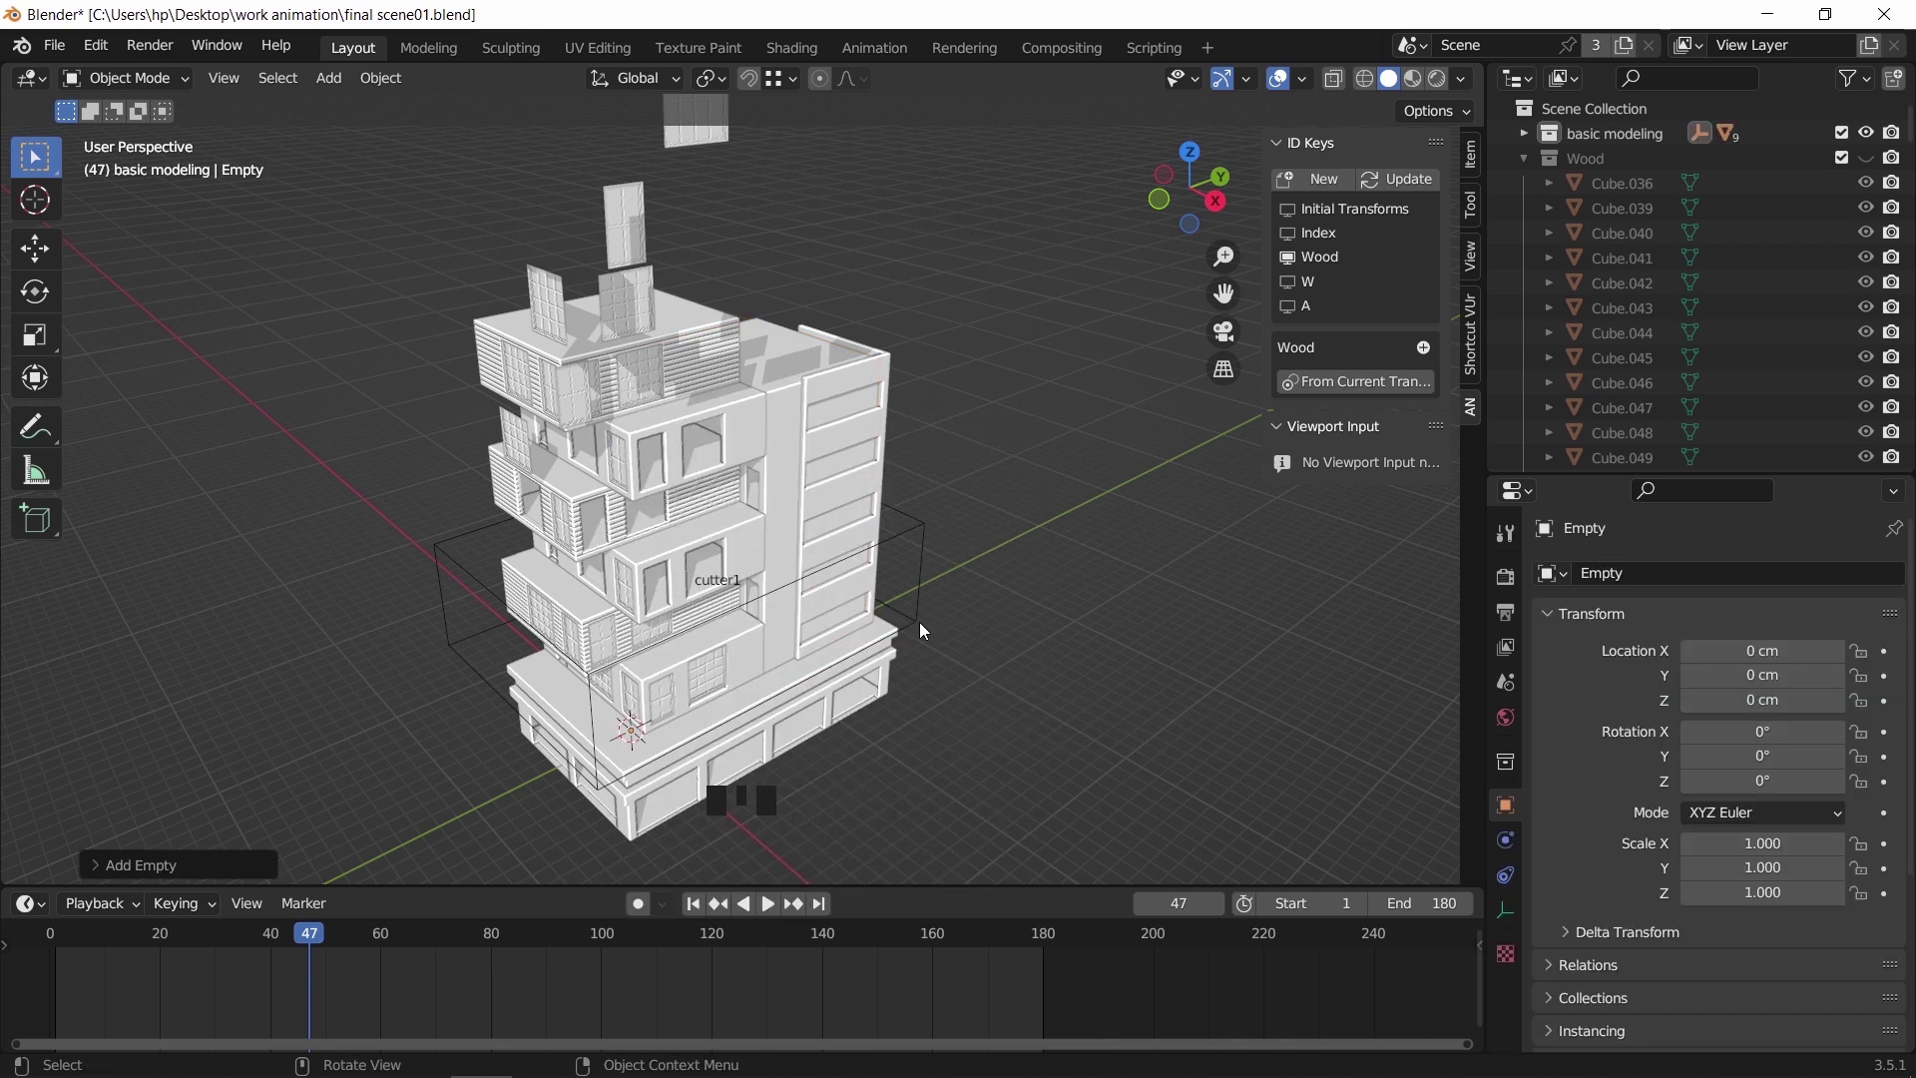
{"action": "middle_click_drag", "start_coordinate": [919, 621], "coordinate": [894, 636]}
{"action": "key", "text": "shift+z"}
{"action": "key", "text": "KP_7"}
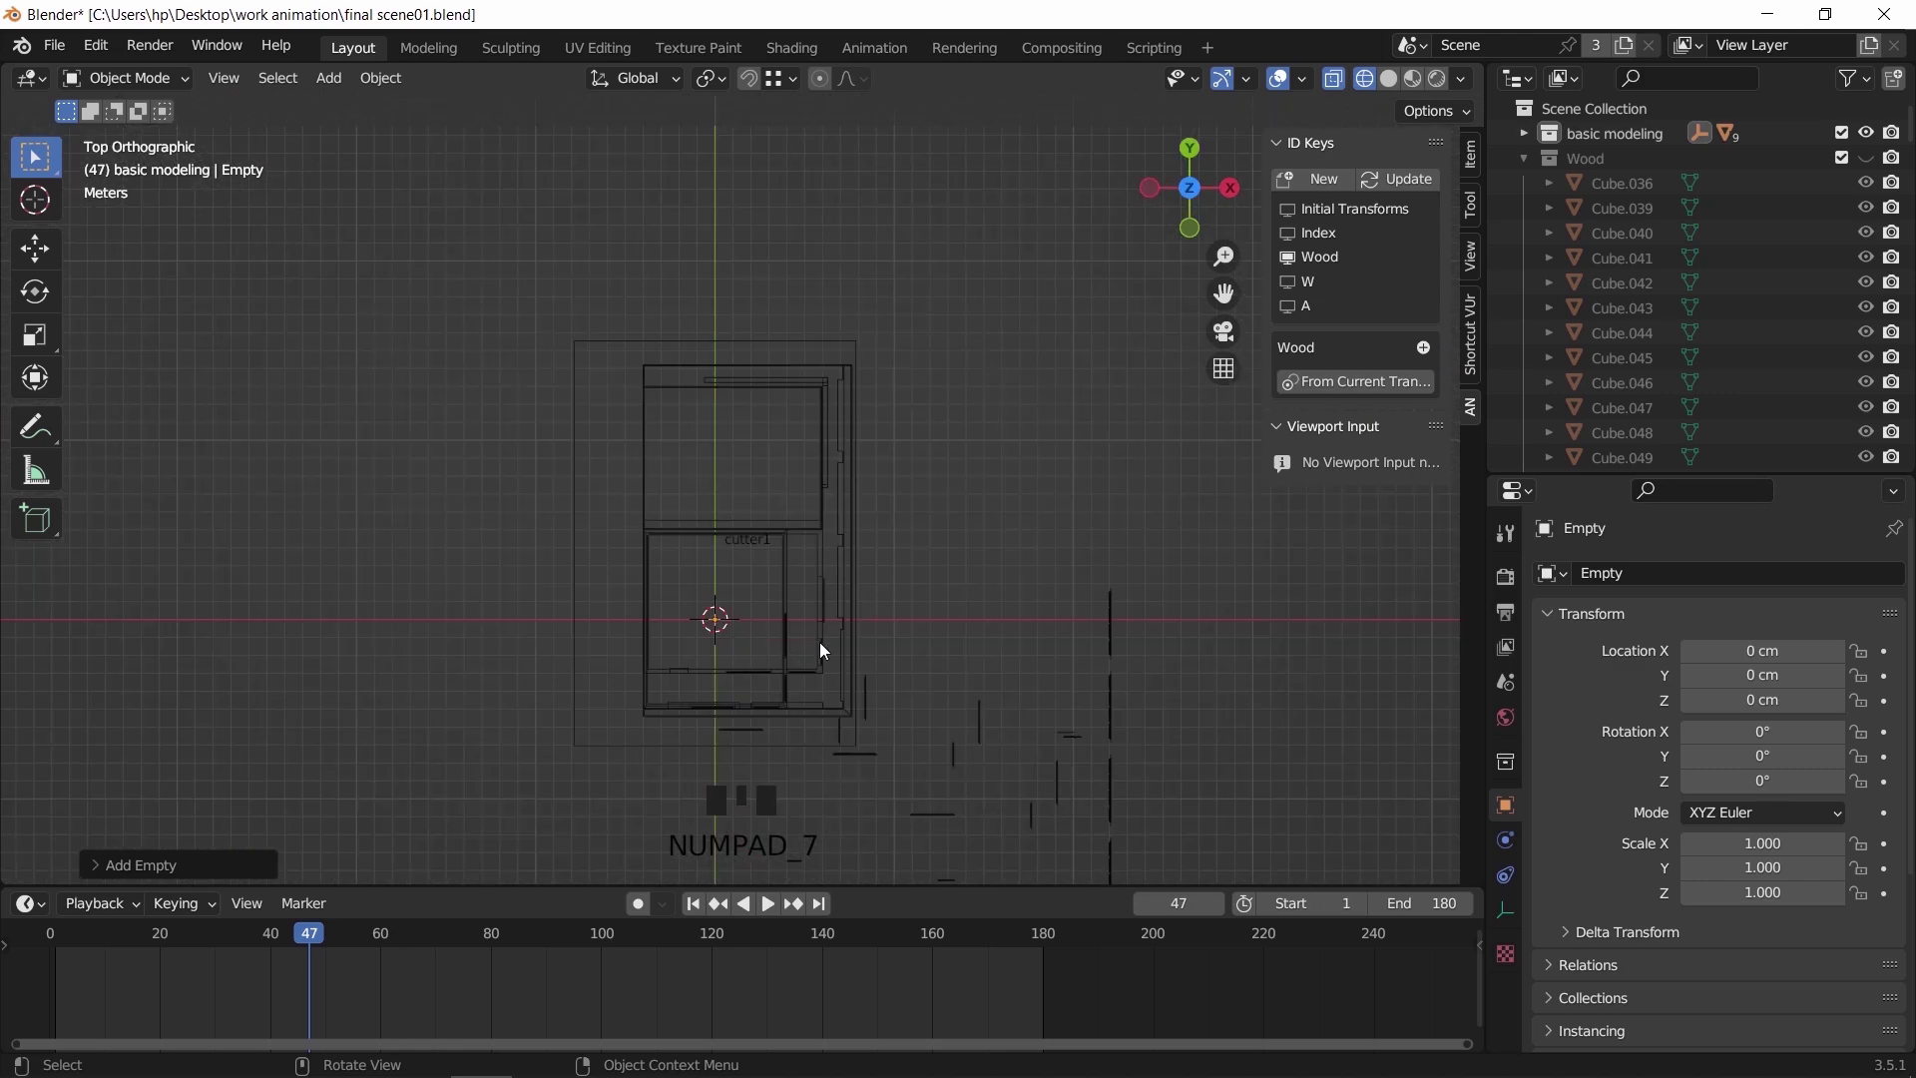
{"action": "key", "text": "g"}
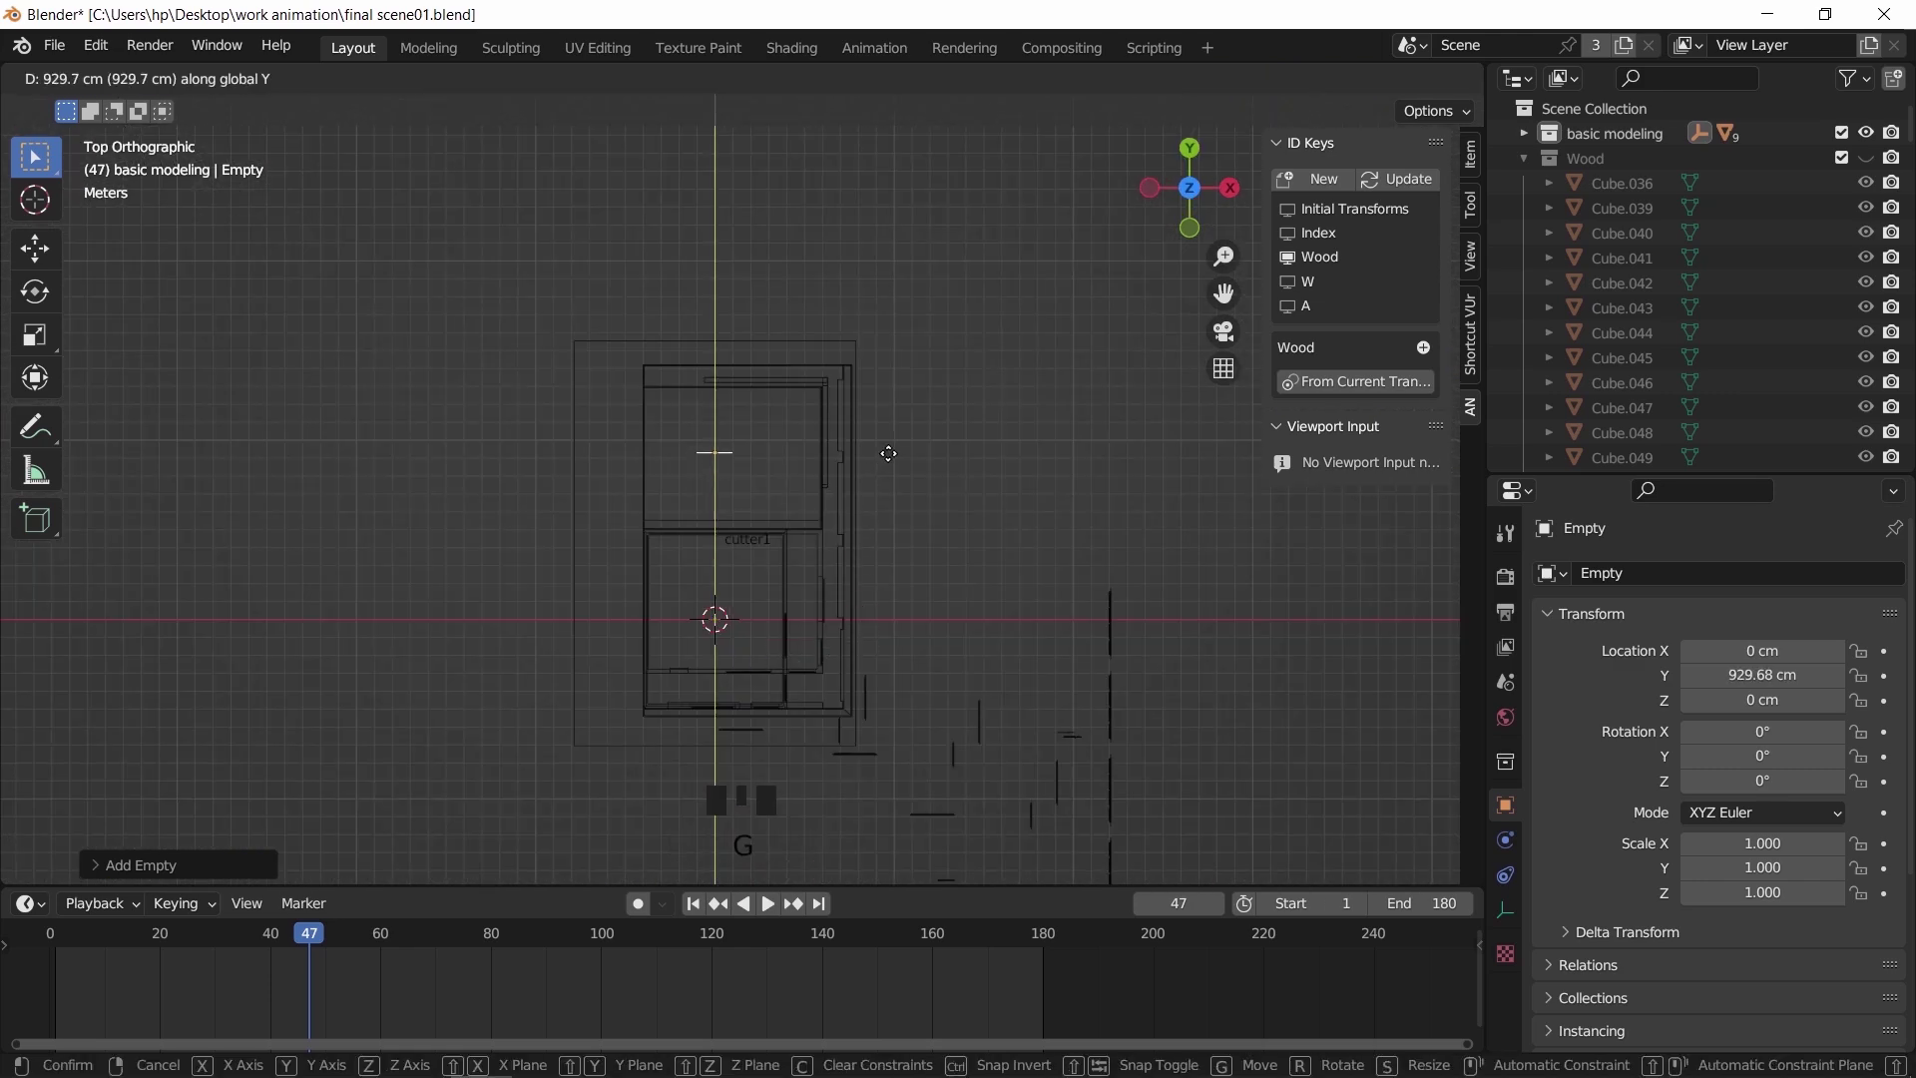
{"action": "left_click", "coordinate": [889, 459]}
{"action": "key", "text": "g"}
{"action": "key", "text": "x"}
{"action": "left_click", "coordinate": [901, 461]}
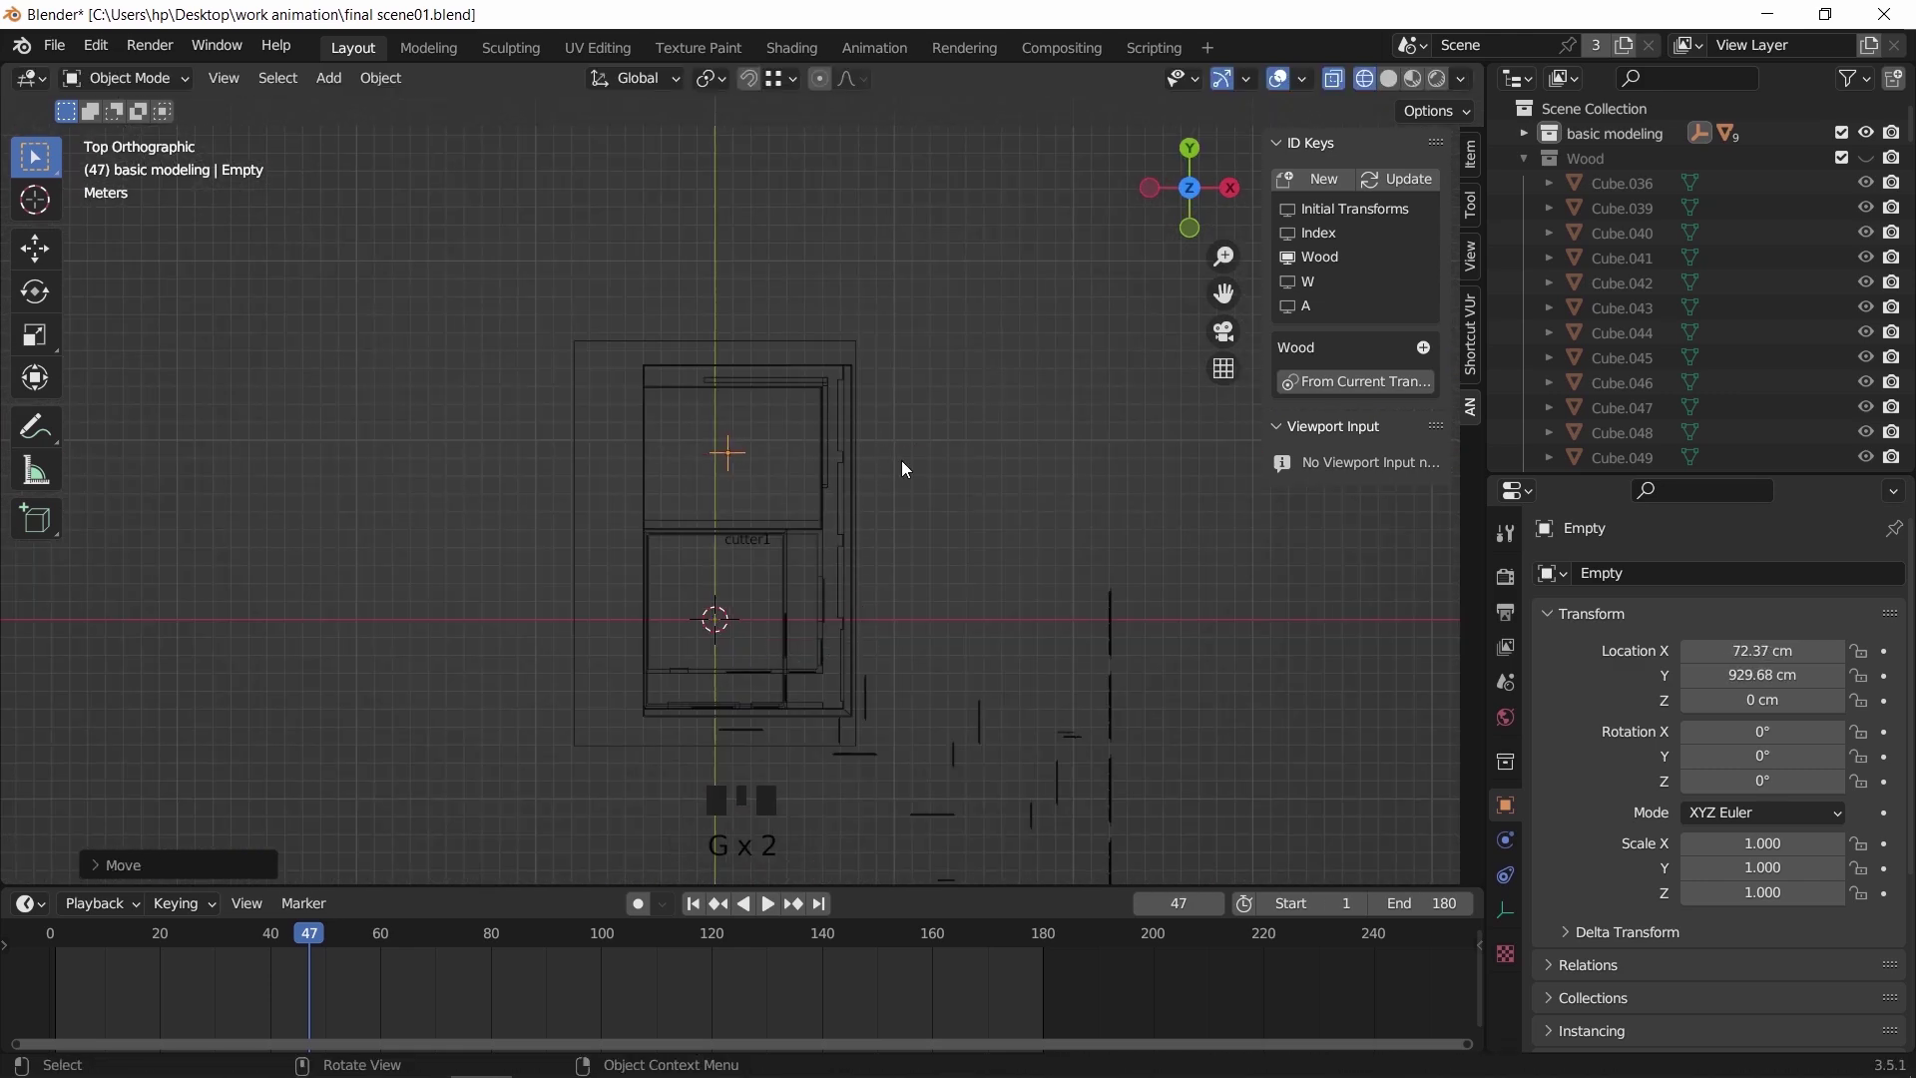
Scale the Empty to 7.73 and raise it to Z 1165.9 cm above the building
{"action": "key", "text": "s"}
{"action": "left_click", "coordinate": [938, 459]}
{"action": "middle_click_drag", "start_coordinate": [938, 459], "coordinate": [853, 339]}
{"action": "key", "text": "g"}
{"action": "key", "text": "z"}
{"action": "left_click", "coordinate": [817, 449]}
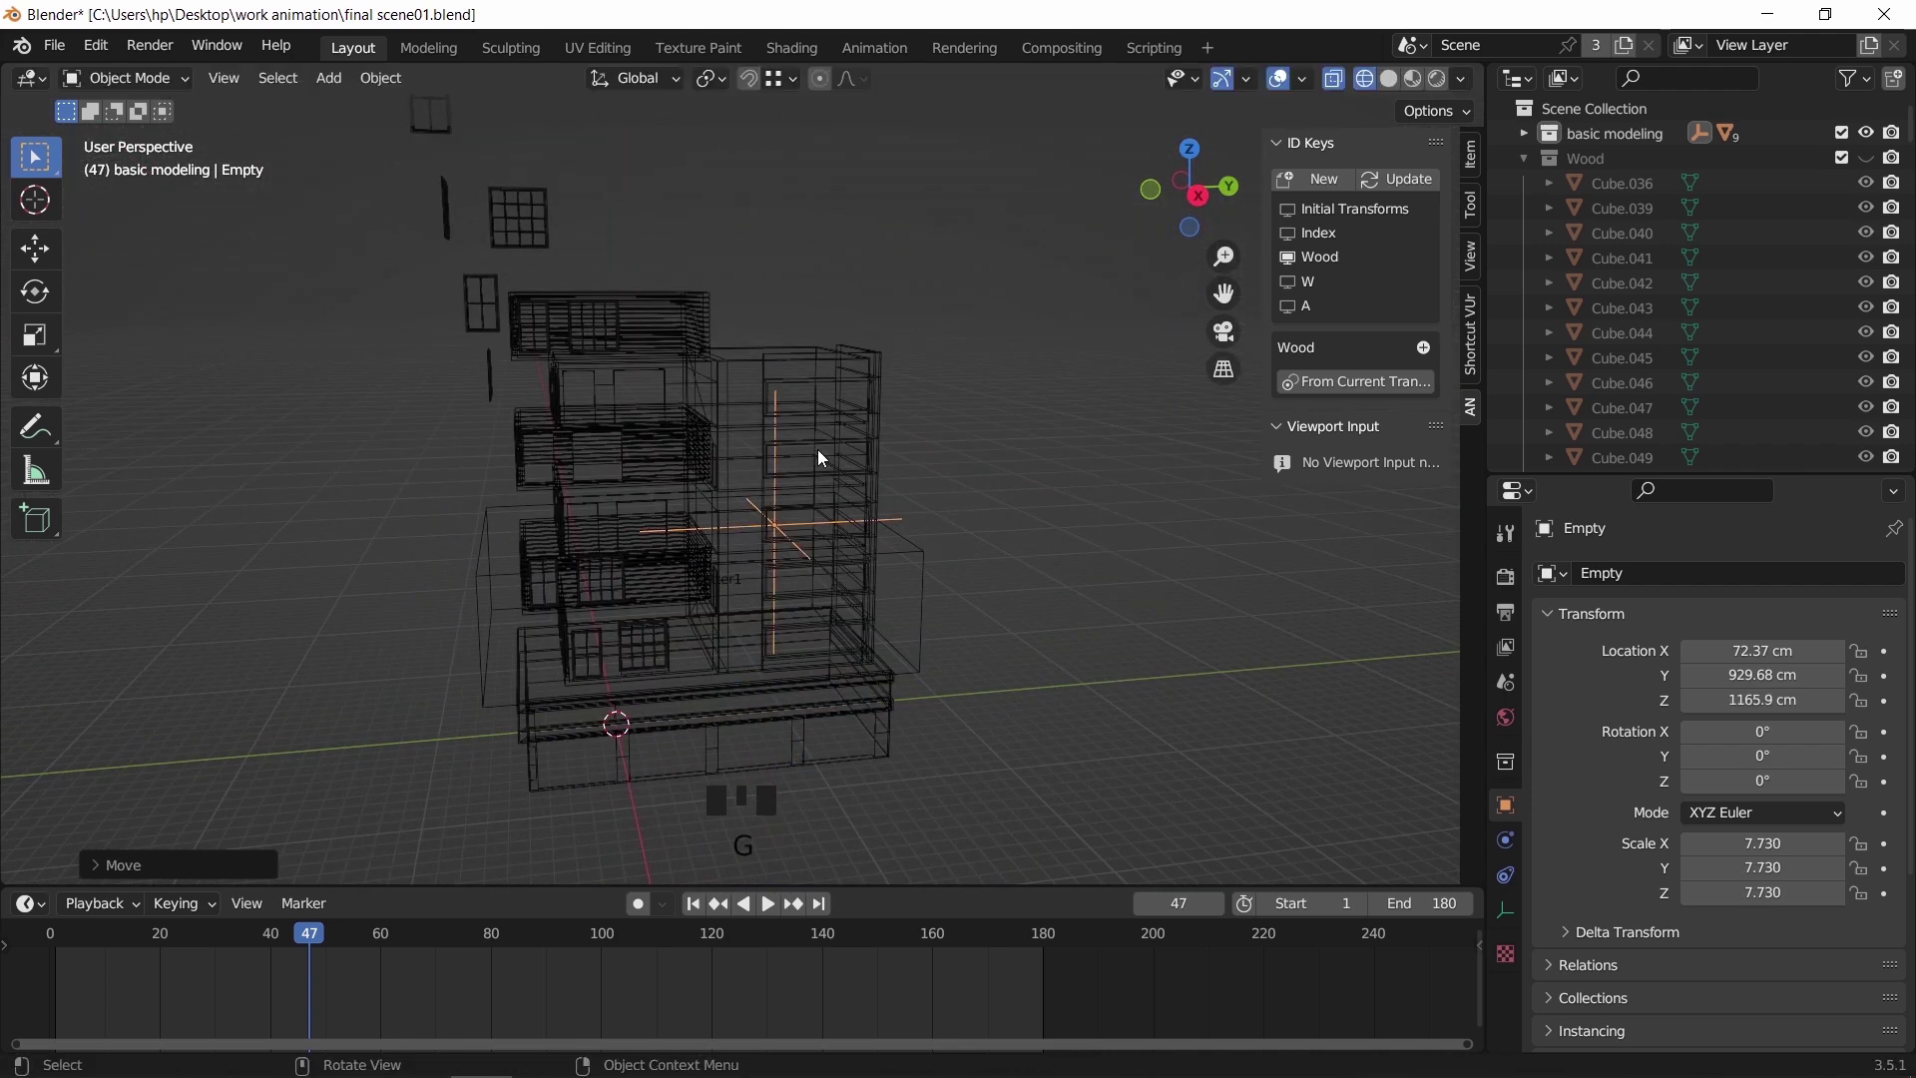
{"action": "mouse_move", "coordinate": [818, 449]}
{"action": "middle_mouse_down"}
{"action": "mouse_move", "coordinate": [820, 487]}
{"action": "mouse_move", "coordinate": [1078, 483]}
{"action": "middle_mouse_up"}
{"action": "key", "text": "shift+z"}
Parent the tower block Cube.012 to the Empty, then select only the Empty
{"action": "left_click", "coordinate": [794, 341]}
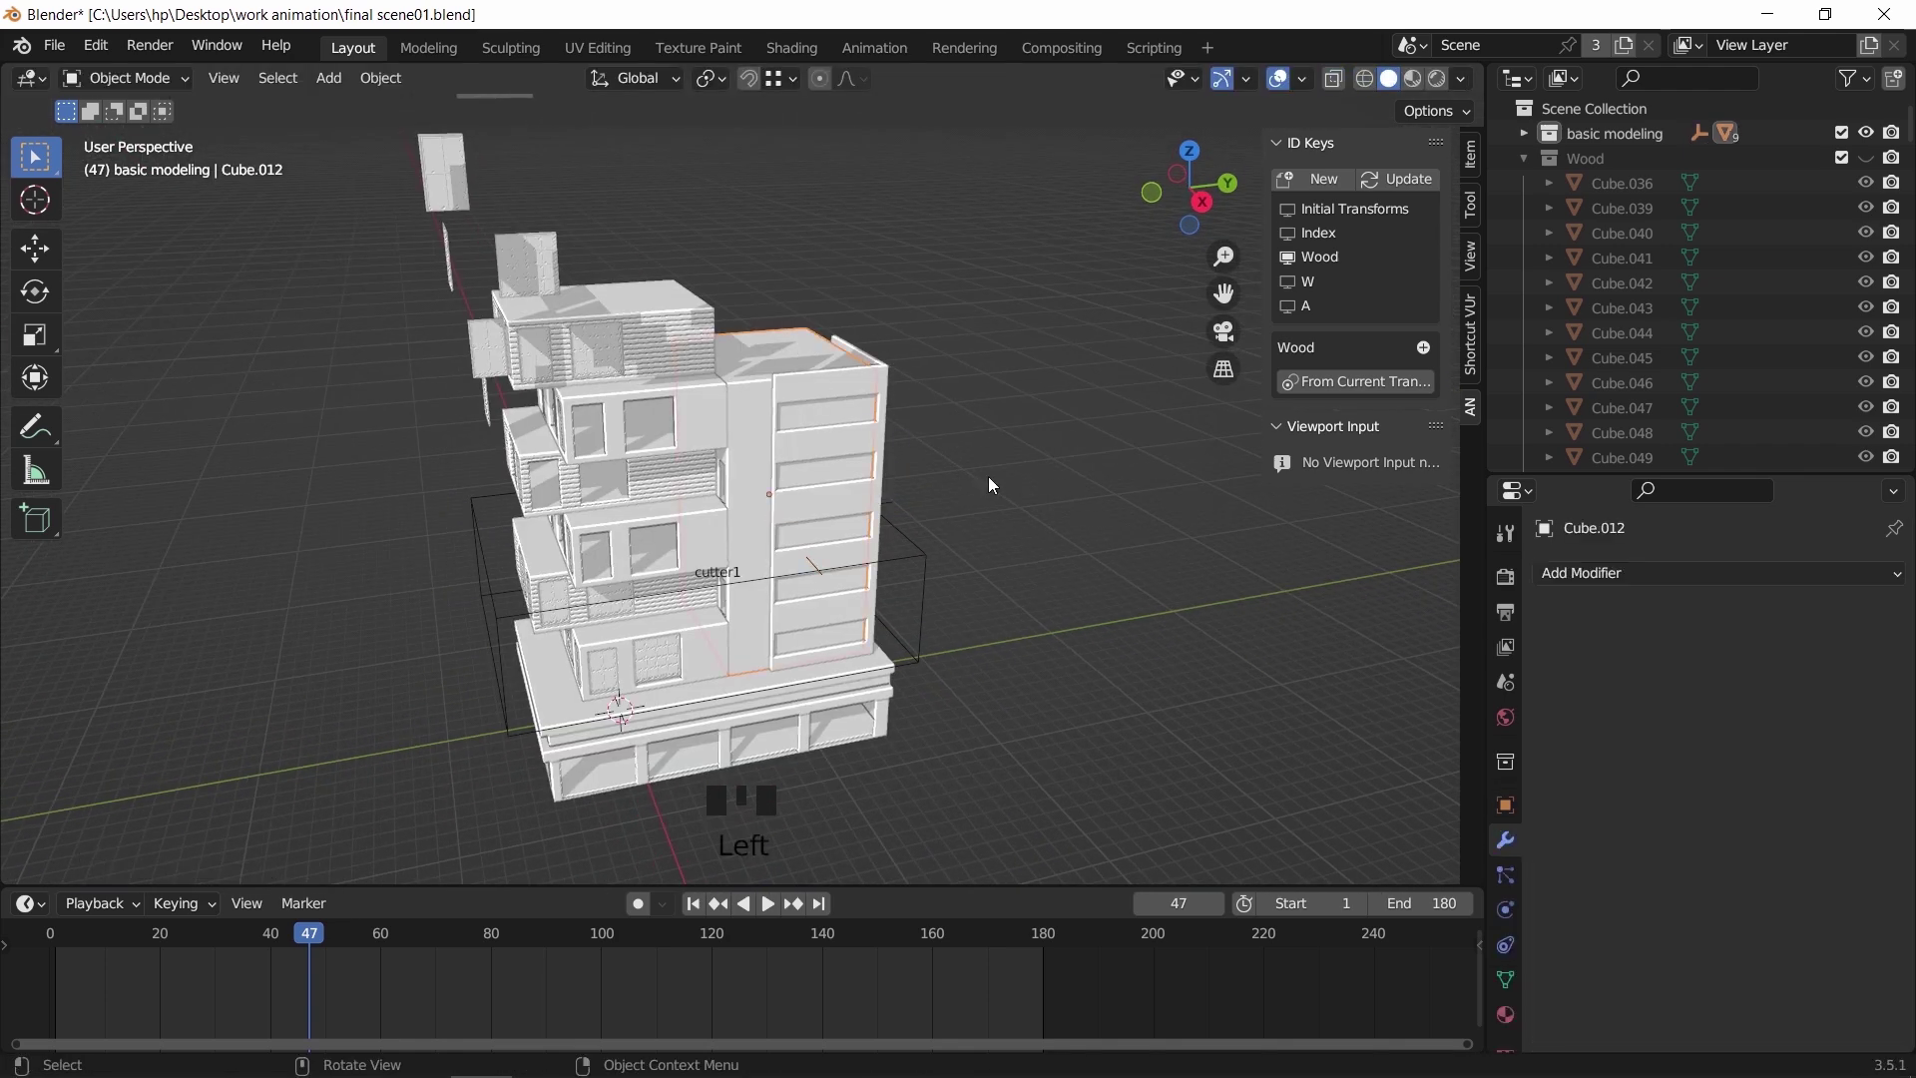
{"action": "left_click", "coordinate": [914, 525], "text": "shift"}
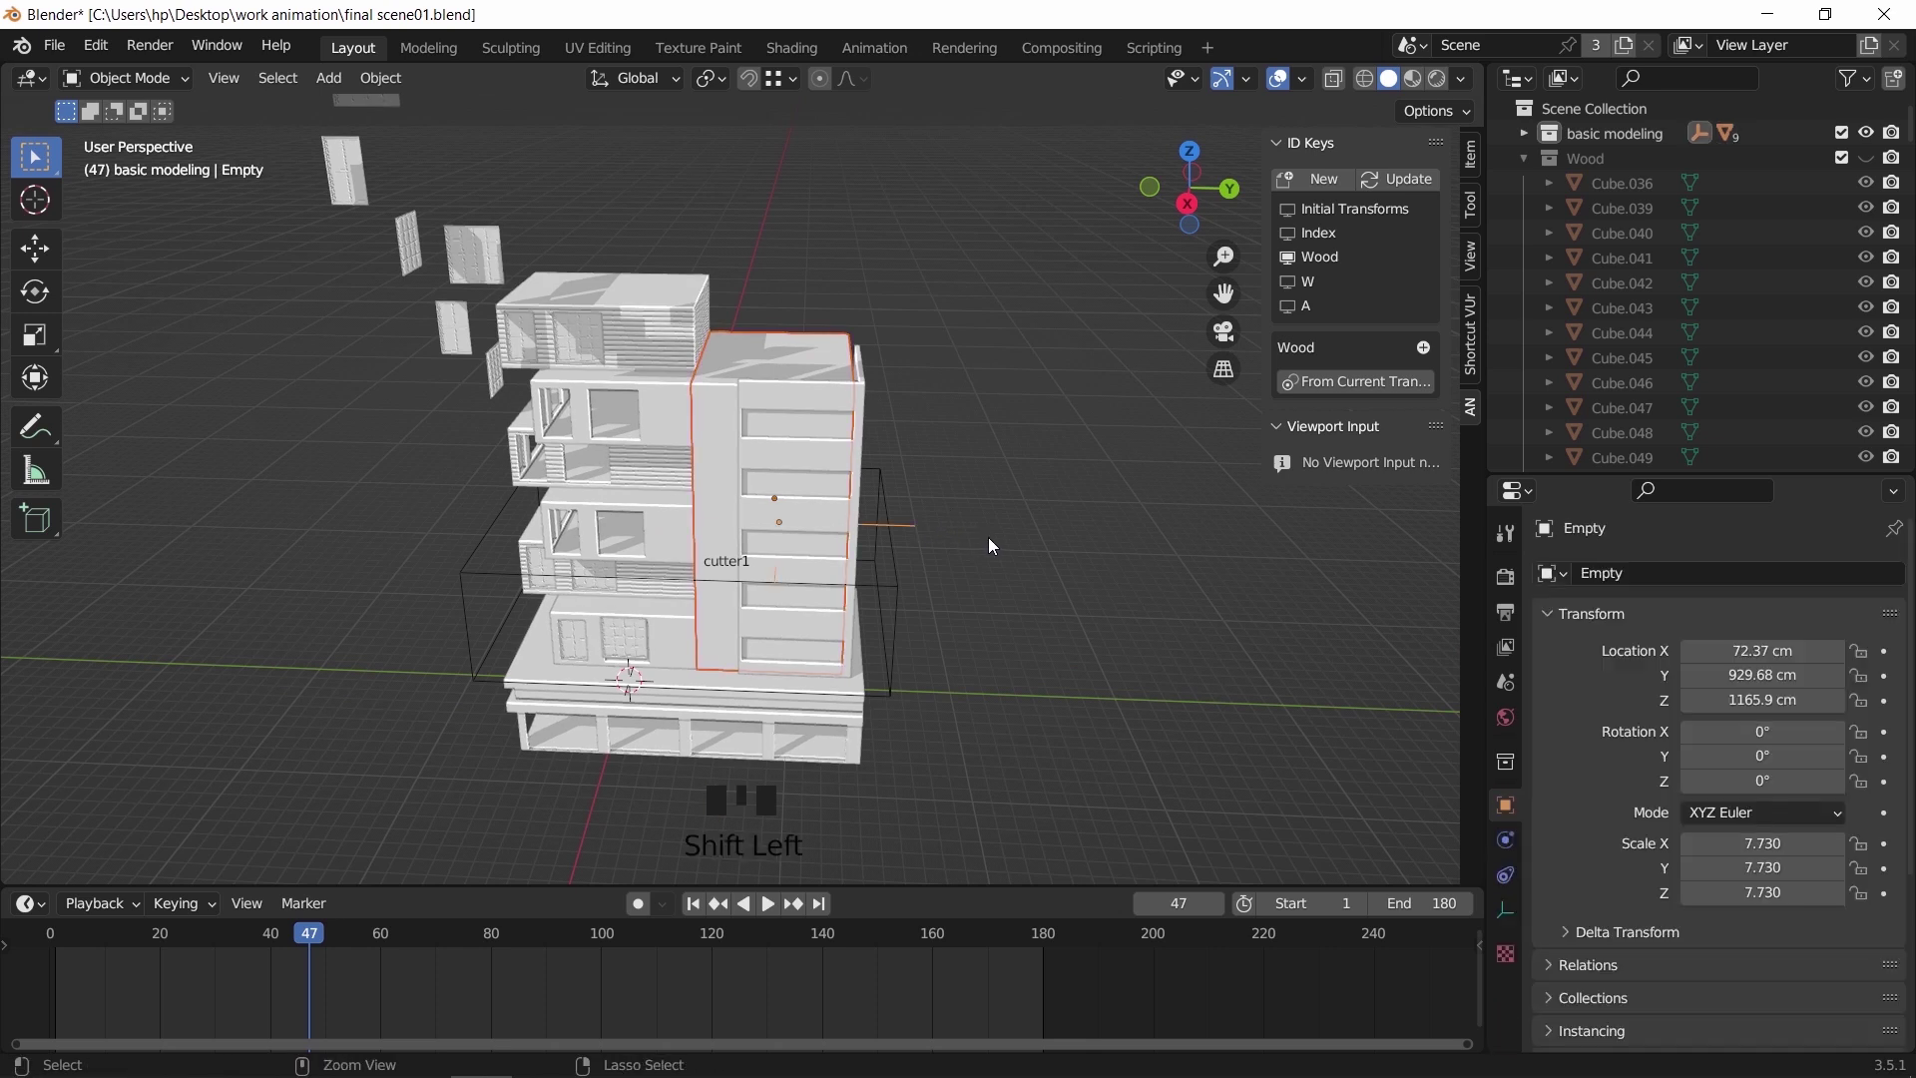
{"action": "key", "text": "ctrl+p"}
{"action": "left_click", "coordinate": [991, 540]}
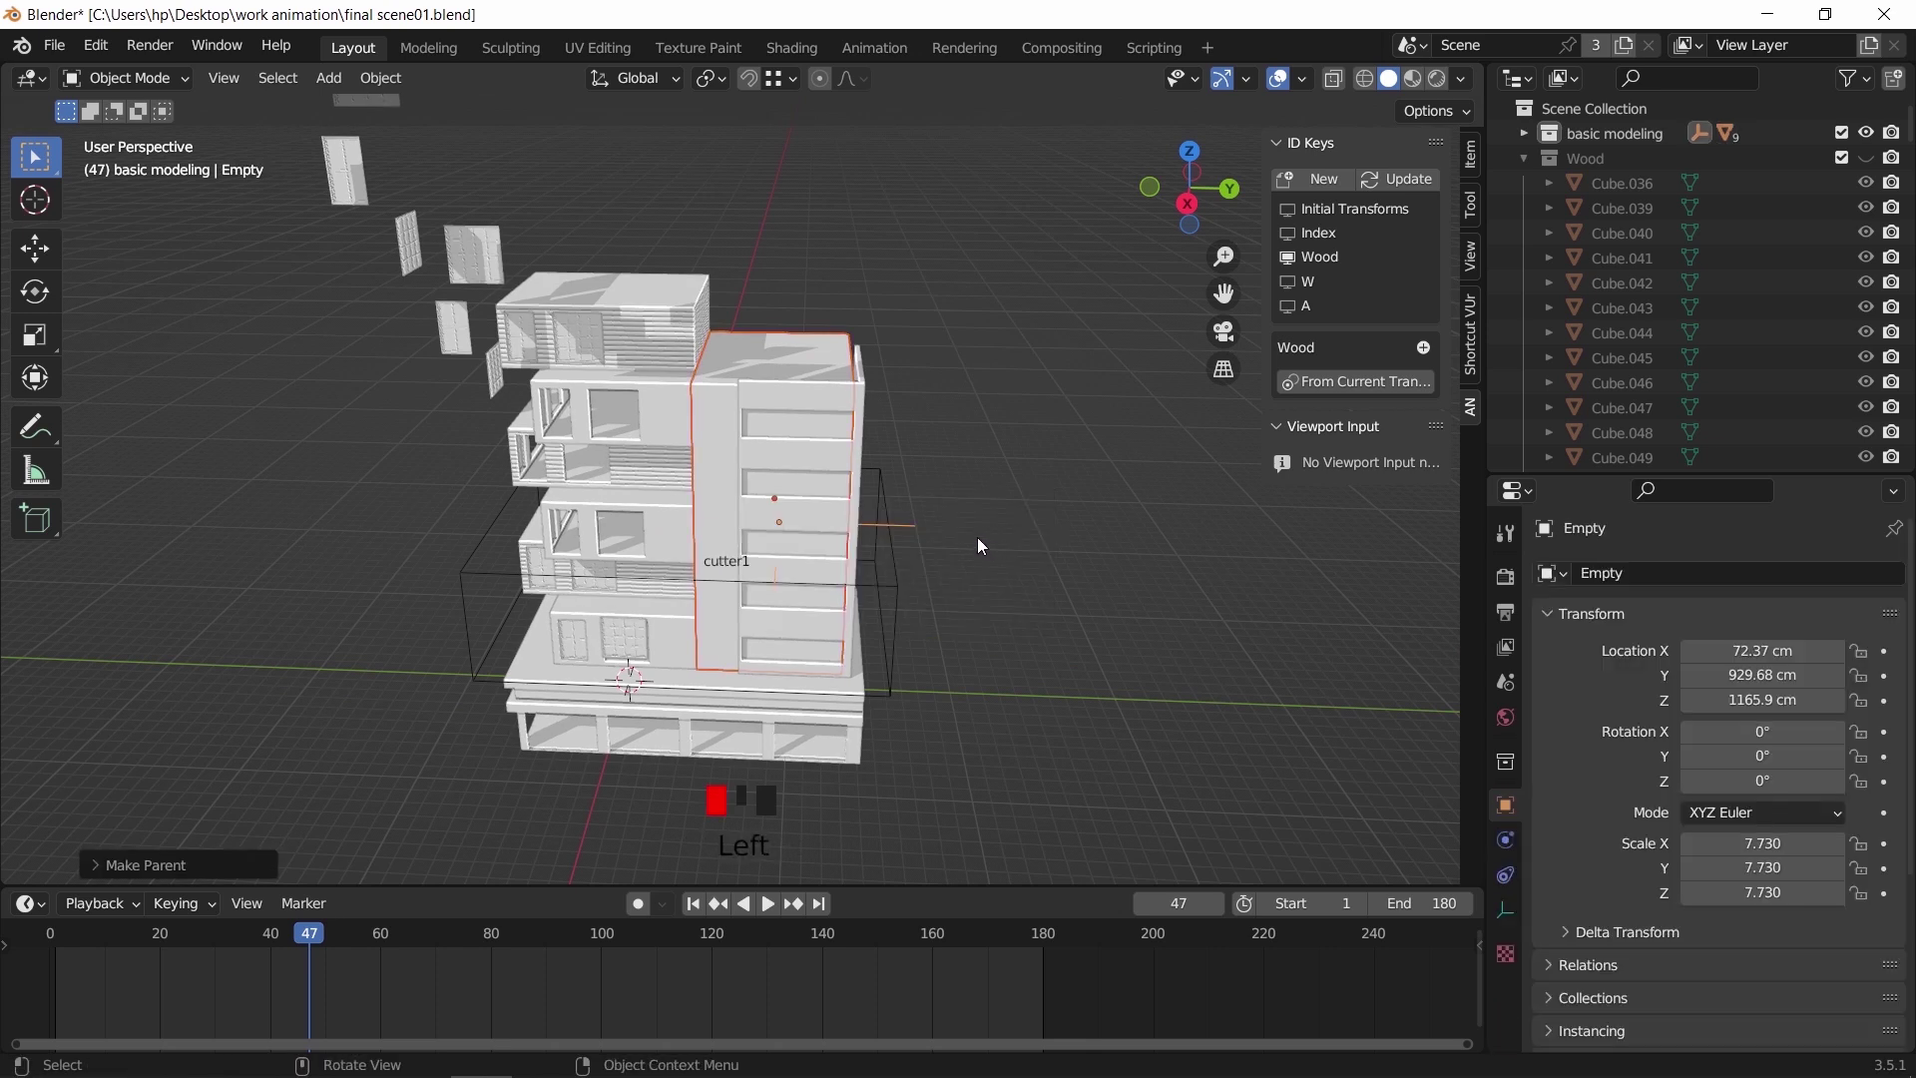
{"action": "left_click", "coordinate": [910, 523]}
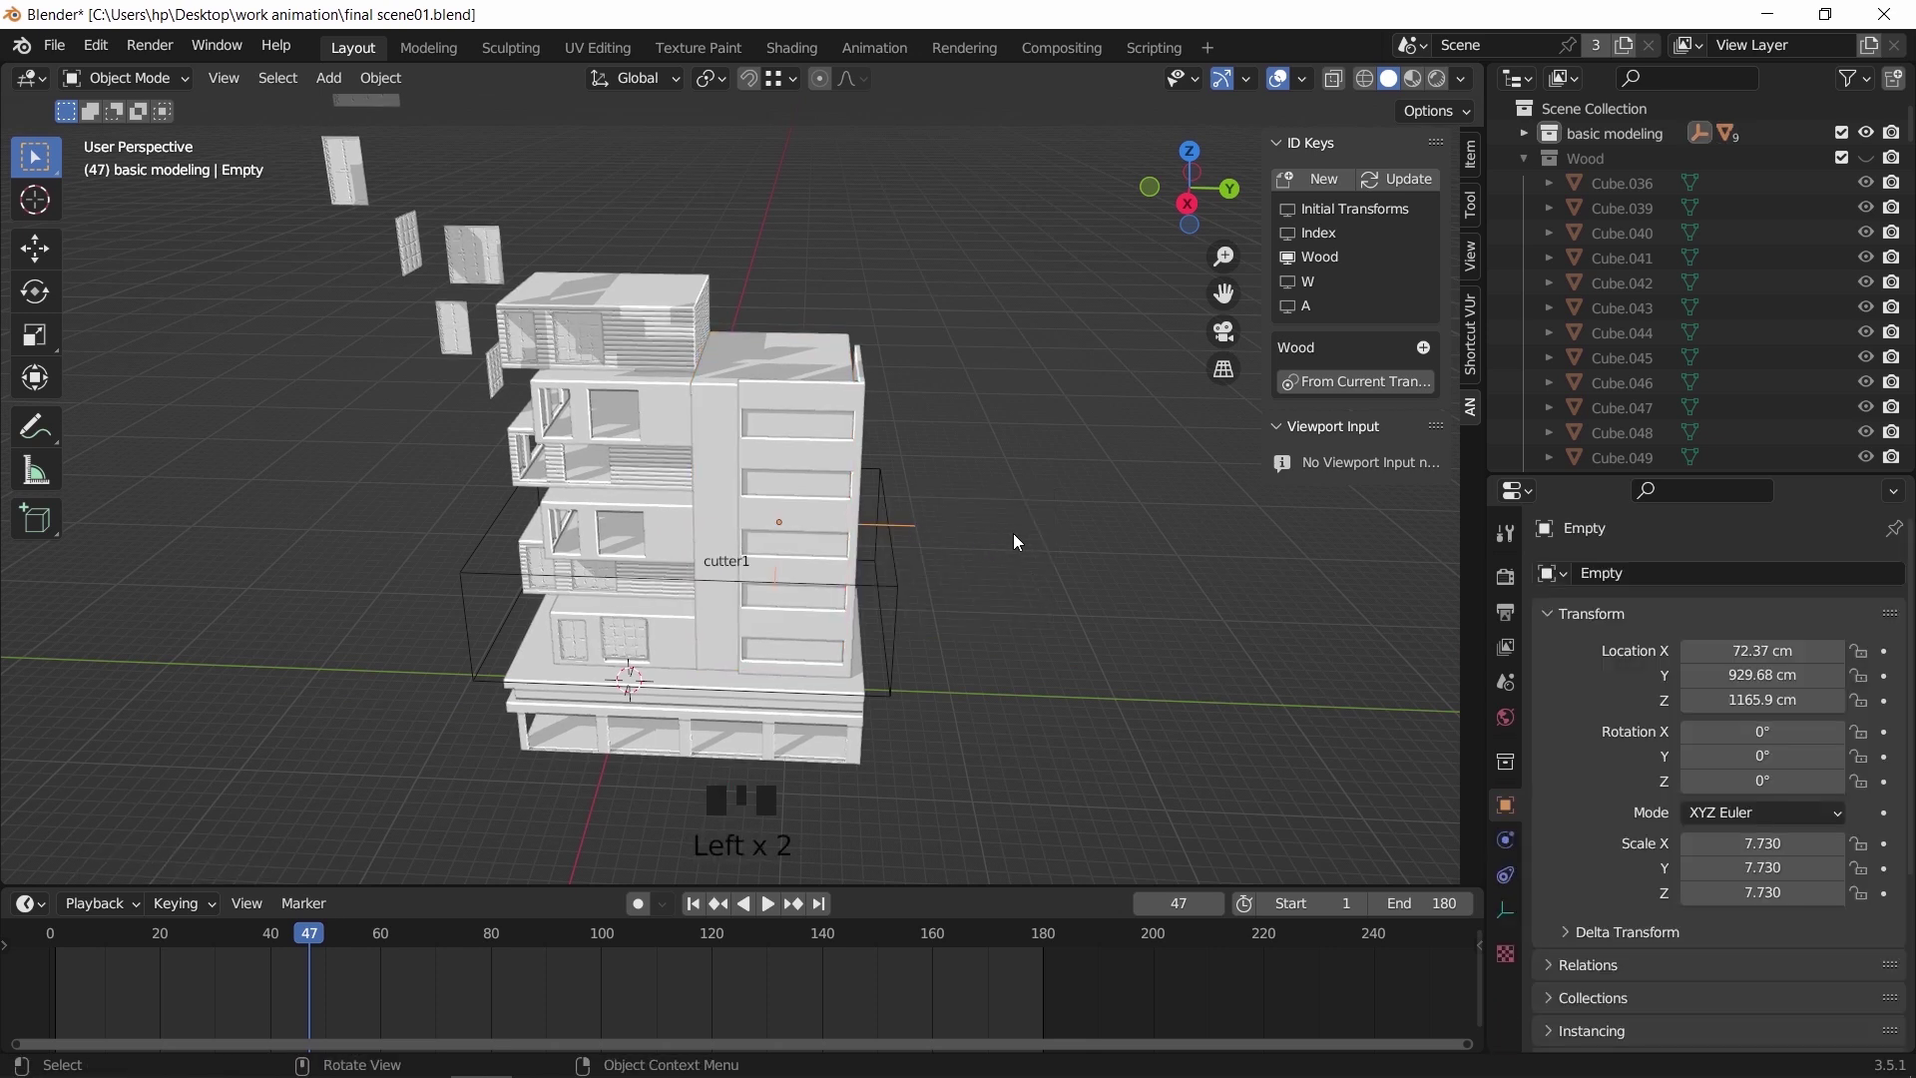
Key the Empty's rotation and scale at frame 47, then at frame 39 rotated -74.2° and scaled 0
{"action": "key", "text": "i"}
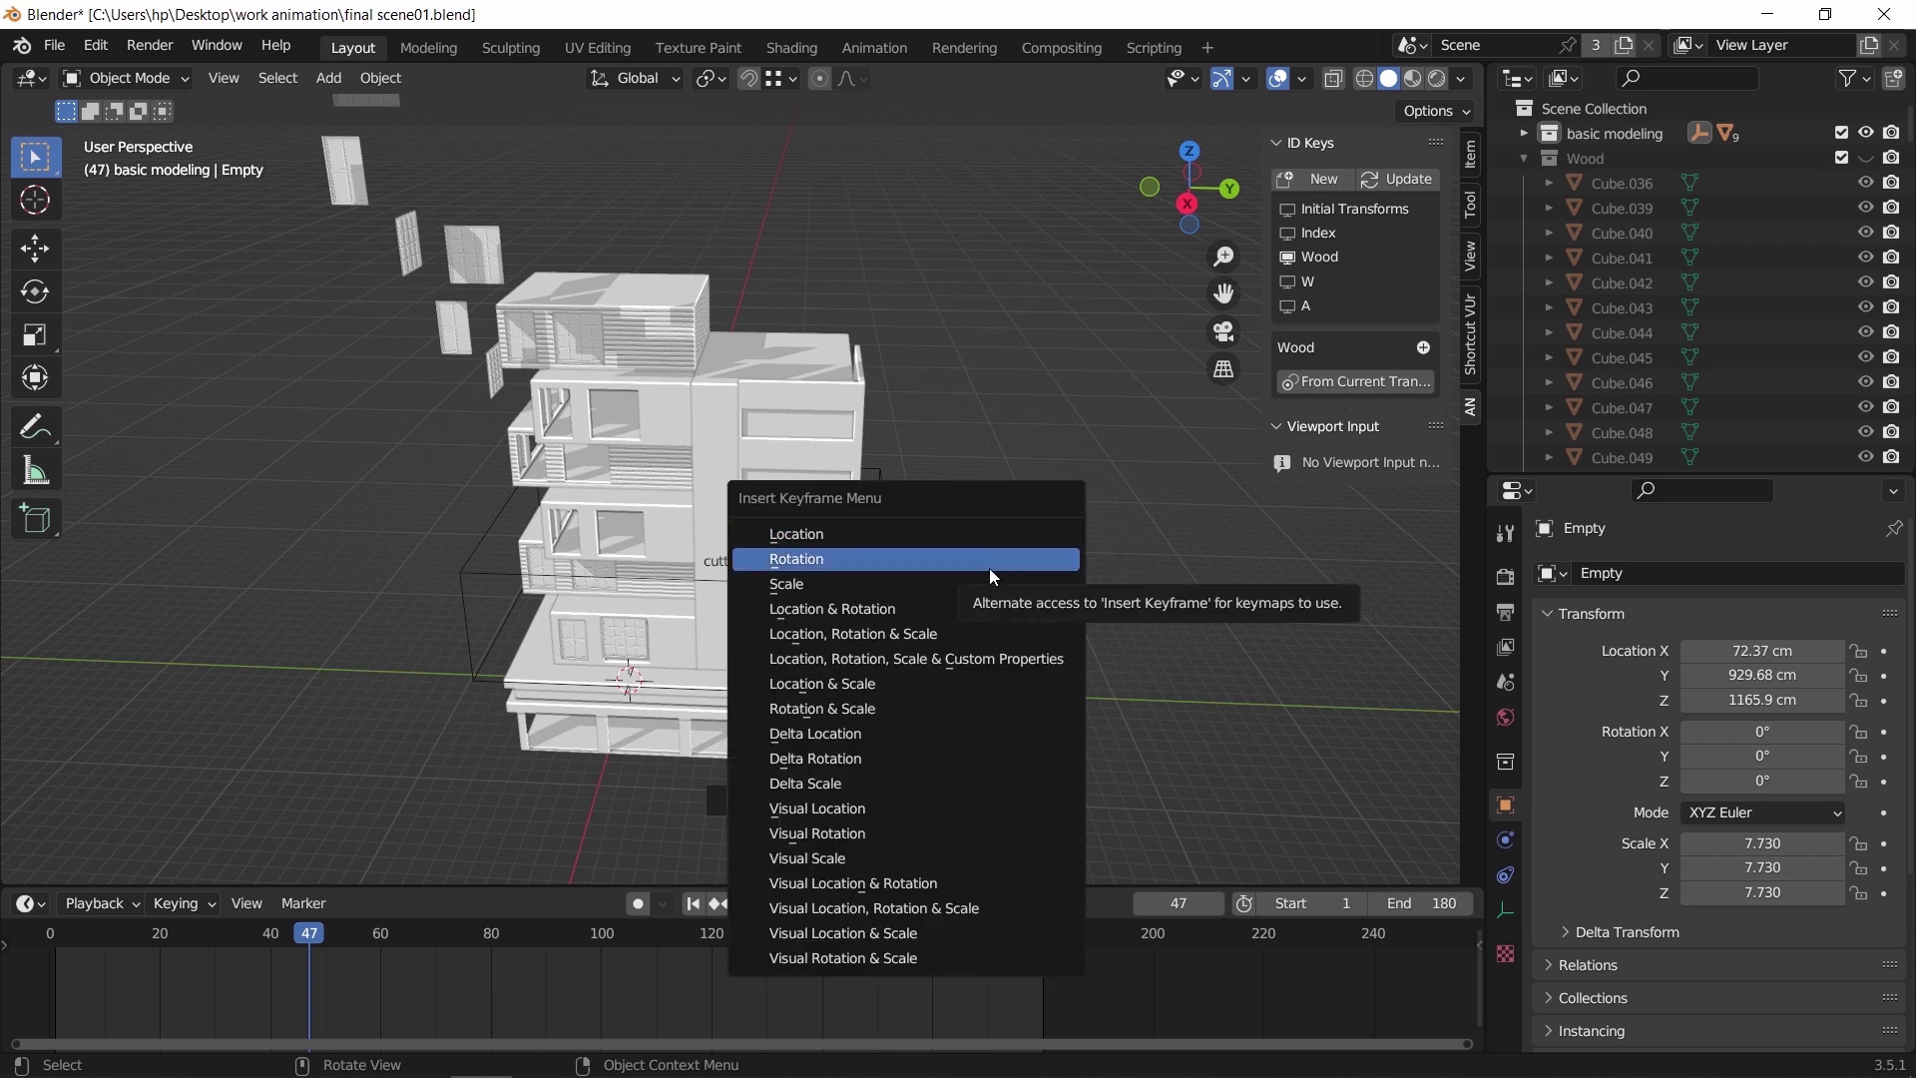
{"action": "left_click", "coordinate": [890, 707]}
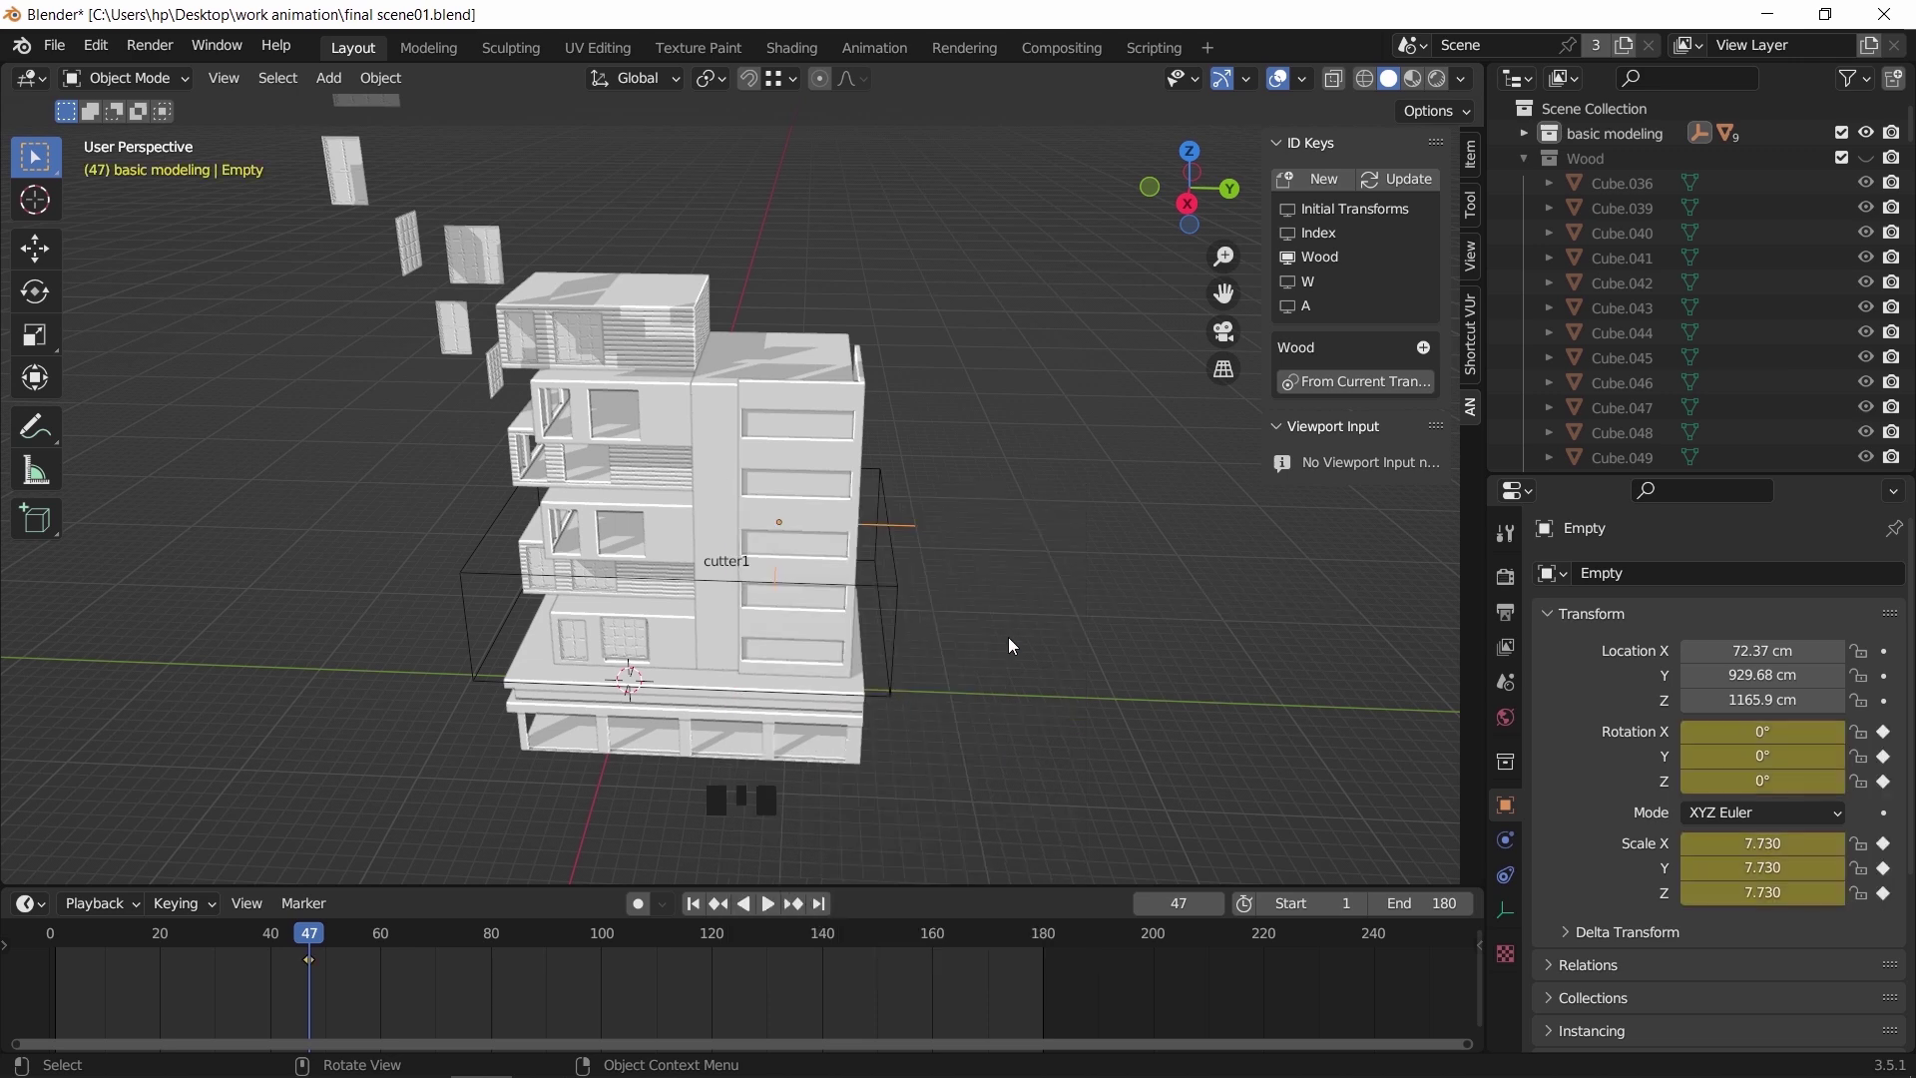
{"action": "left_click_drag", "start_coordinate": [307, 934], "coordinate": [269, 938]}
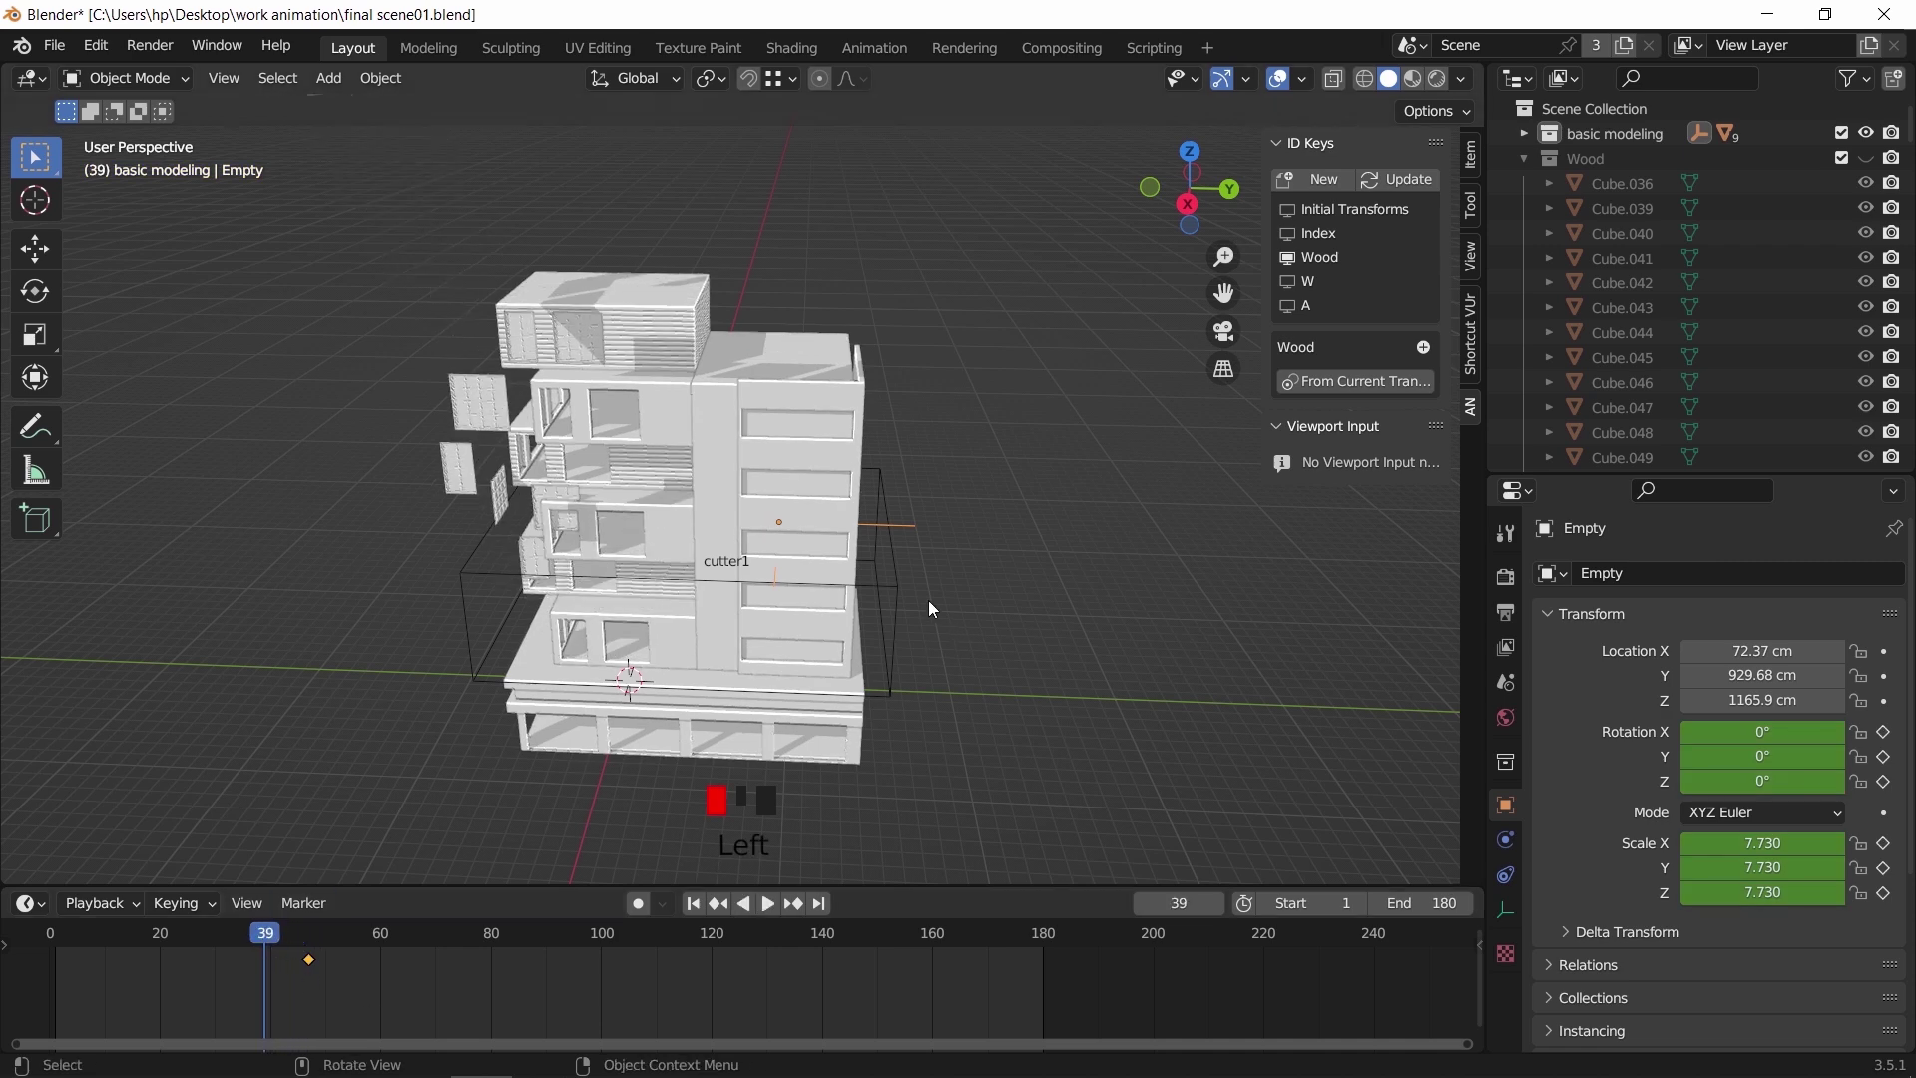
{"action": "middle_click_drag", "start_coordinate": [928, 600], "coordinate": [970, 584]}
{"action": "scroll", "coordinate": [1010, 587], "scroll_direction": "up", "scroll_amount": 2}
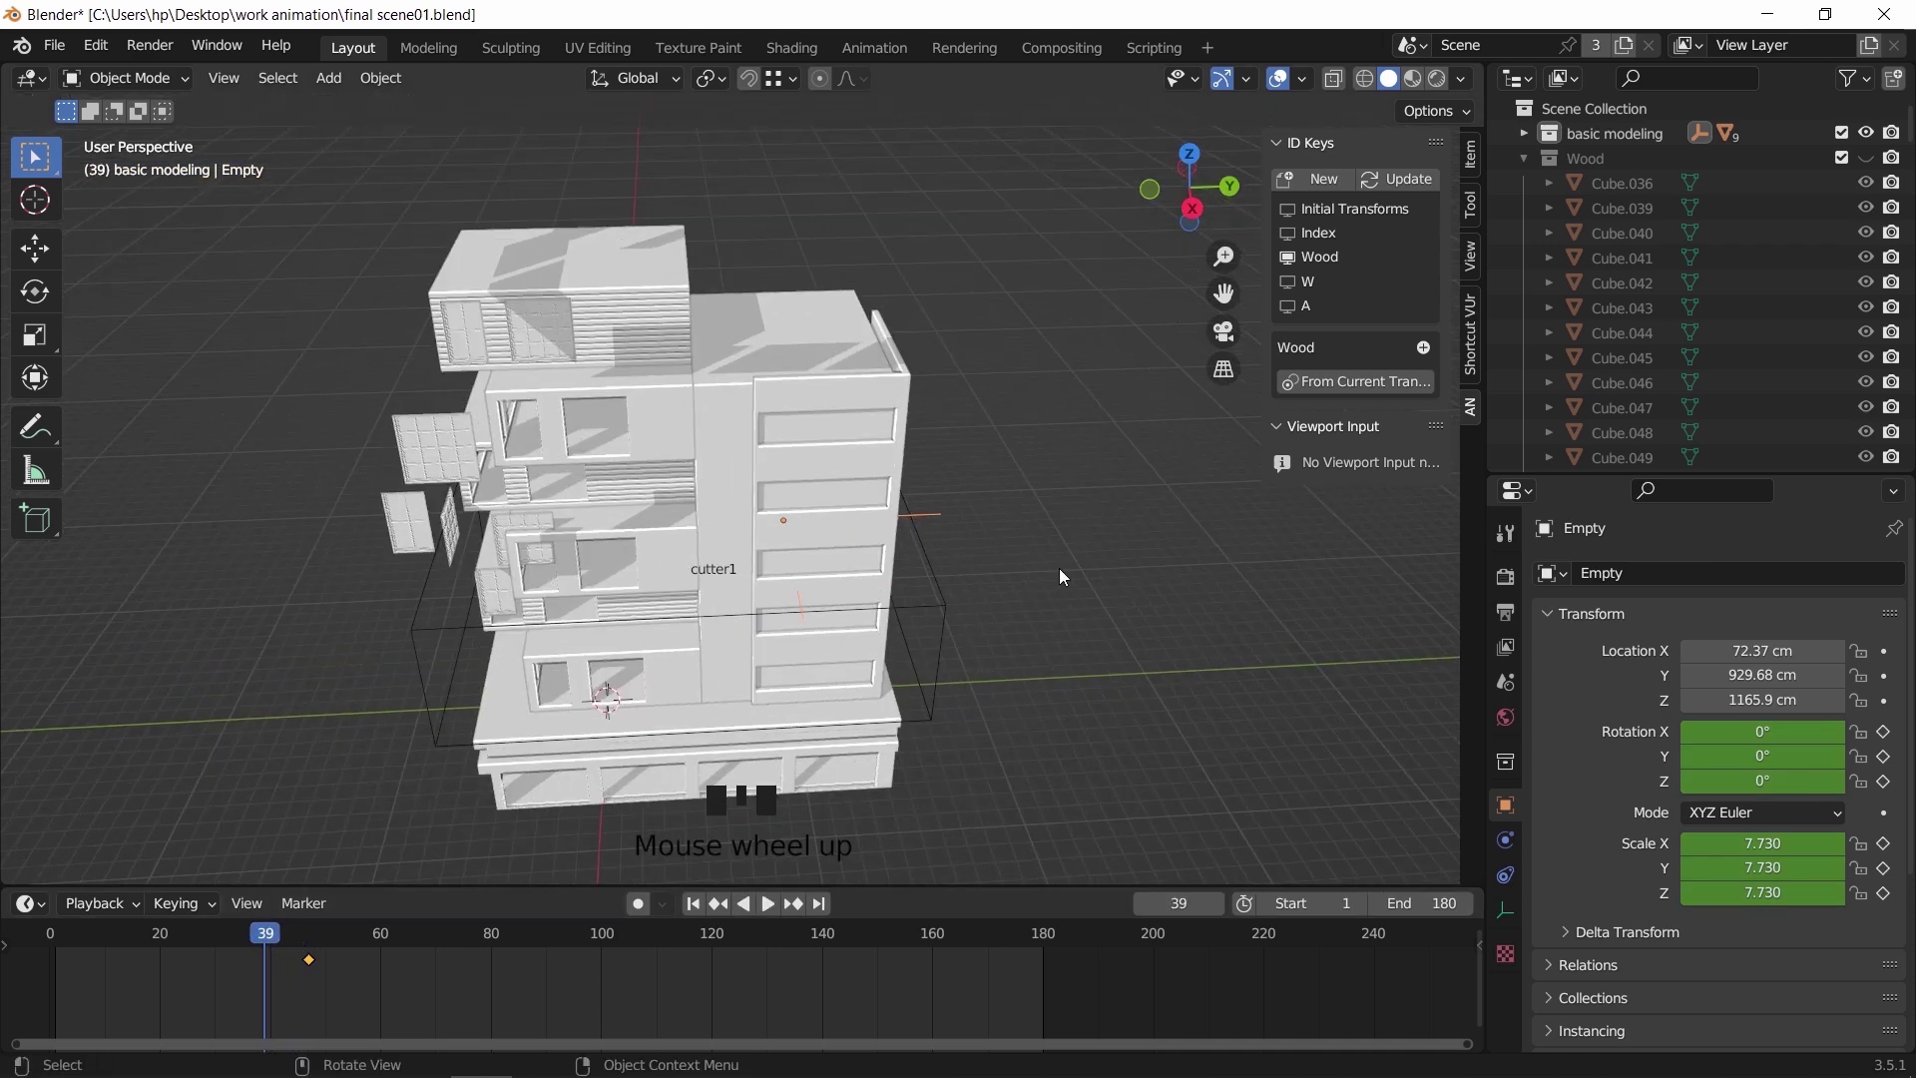
{"action": "key", "text": "r"}
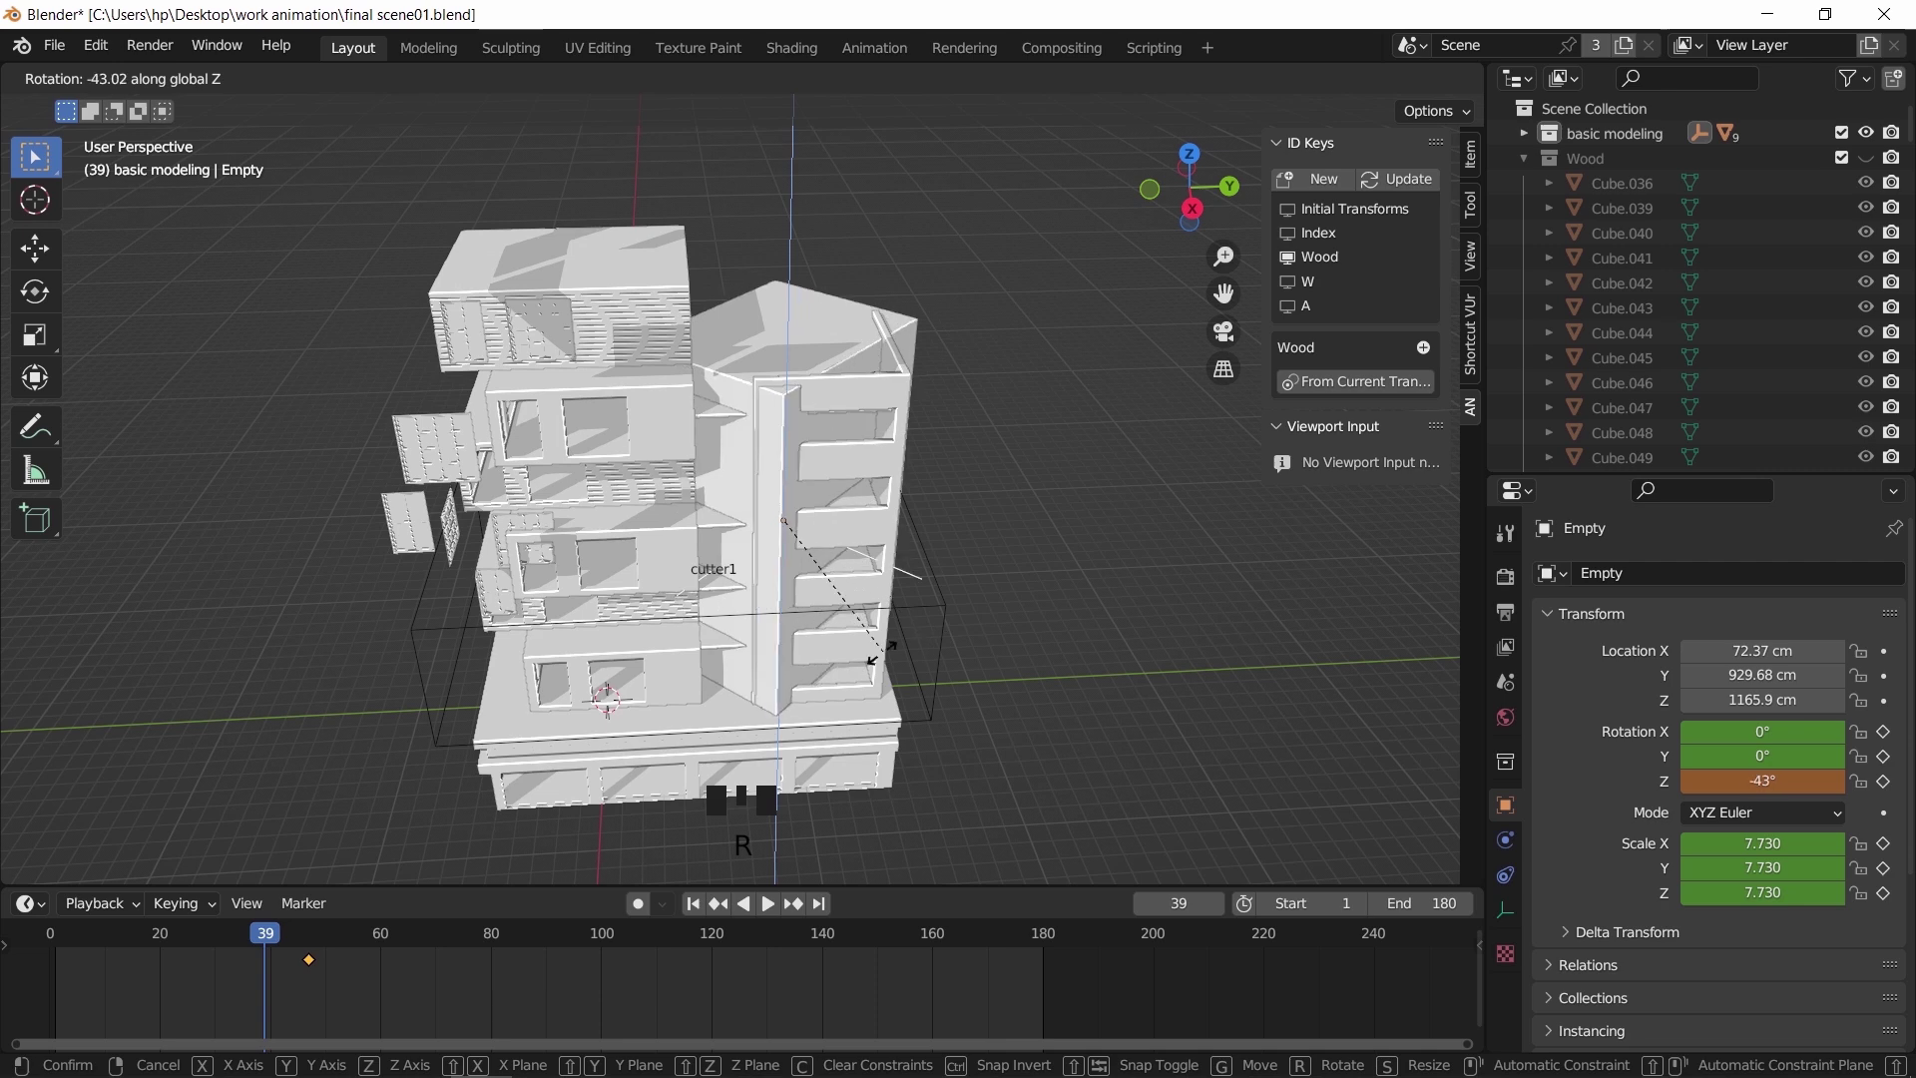
{"action": "left_click", "coordinate": [798, 654]}
{"action": "key", "text": "s"}
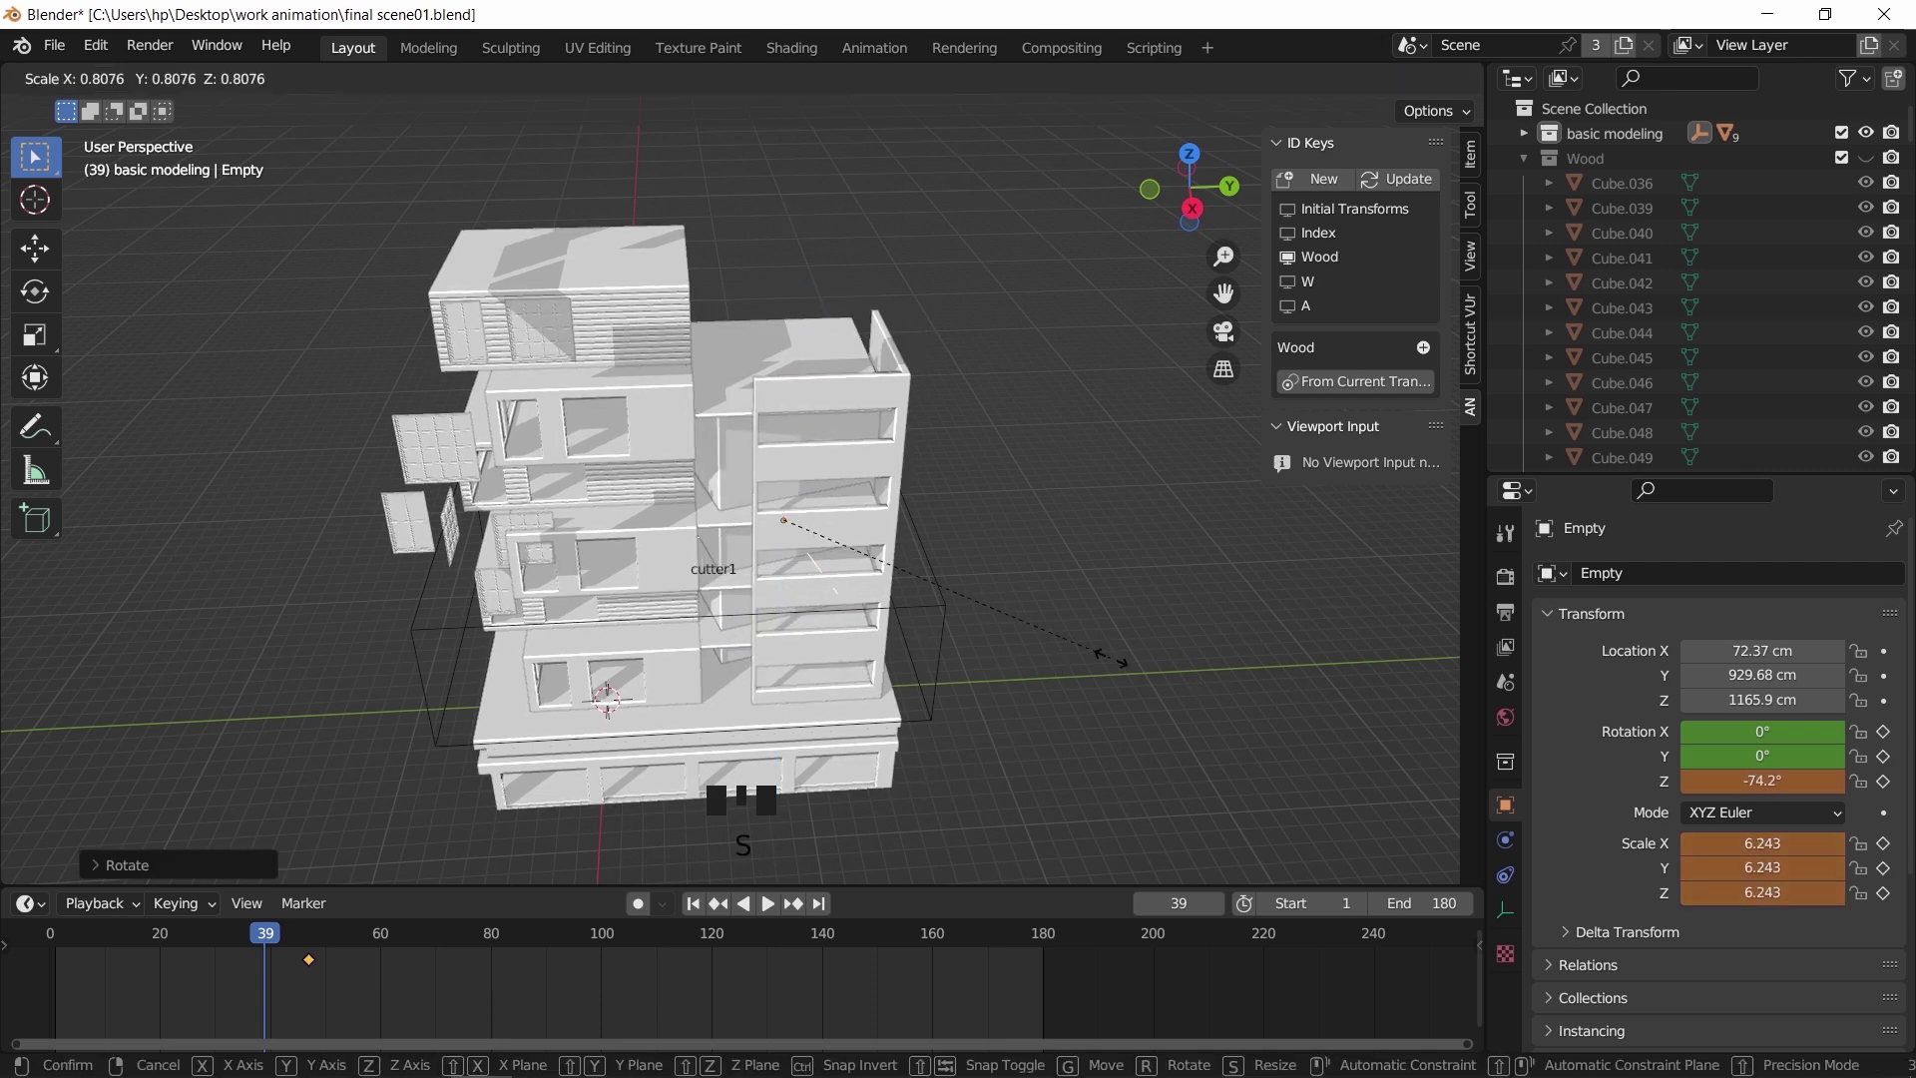
{"action": "key", "text": "0"}
{"action": "key", "text": "Return"}
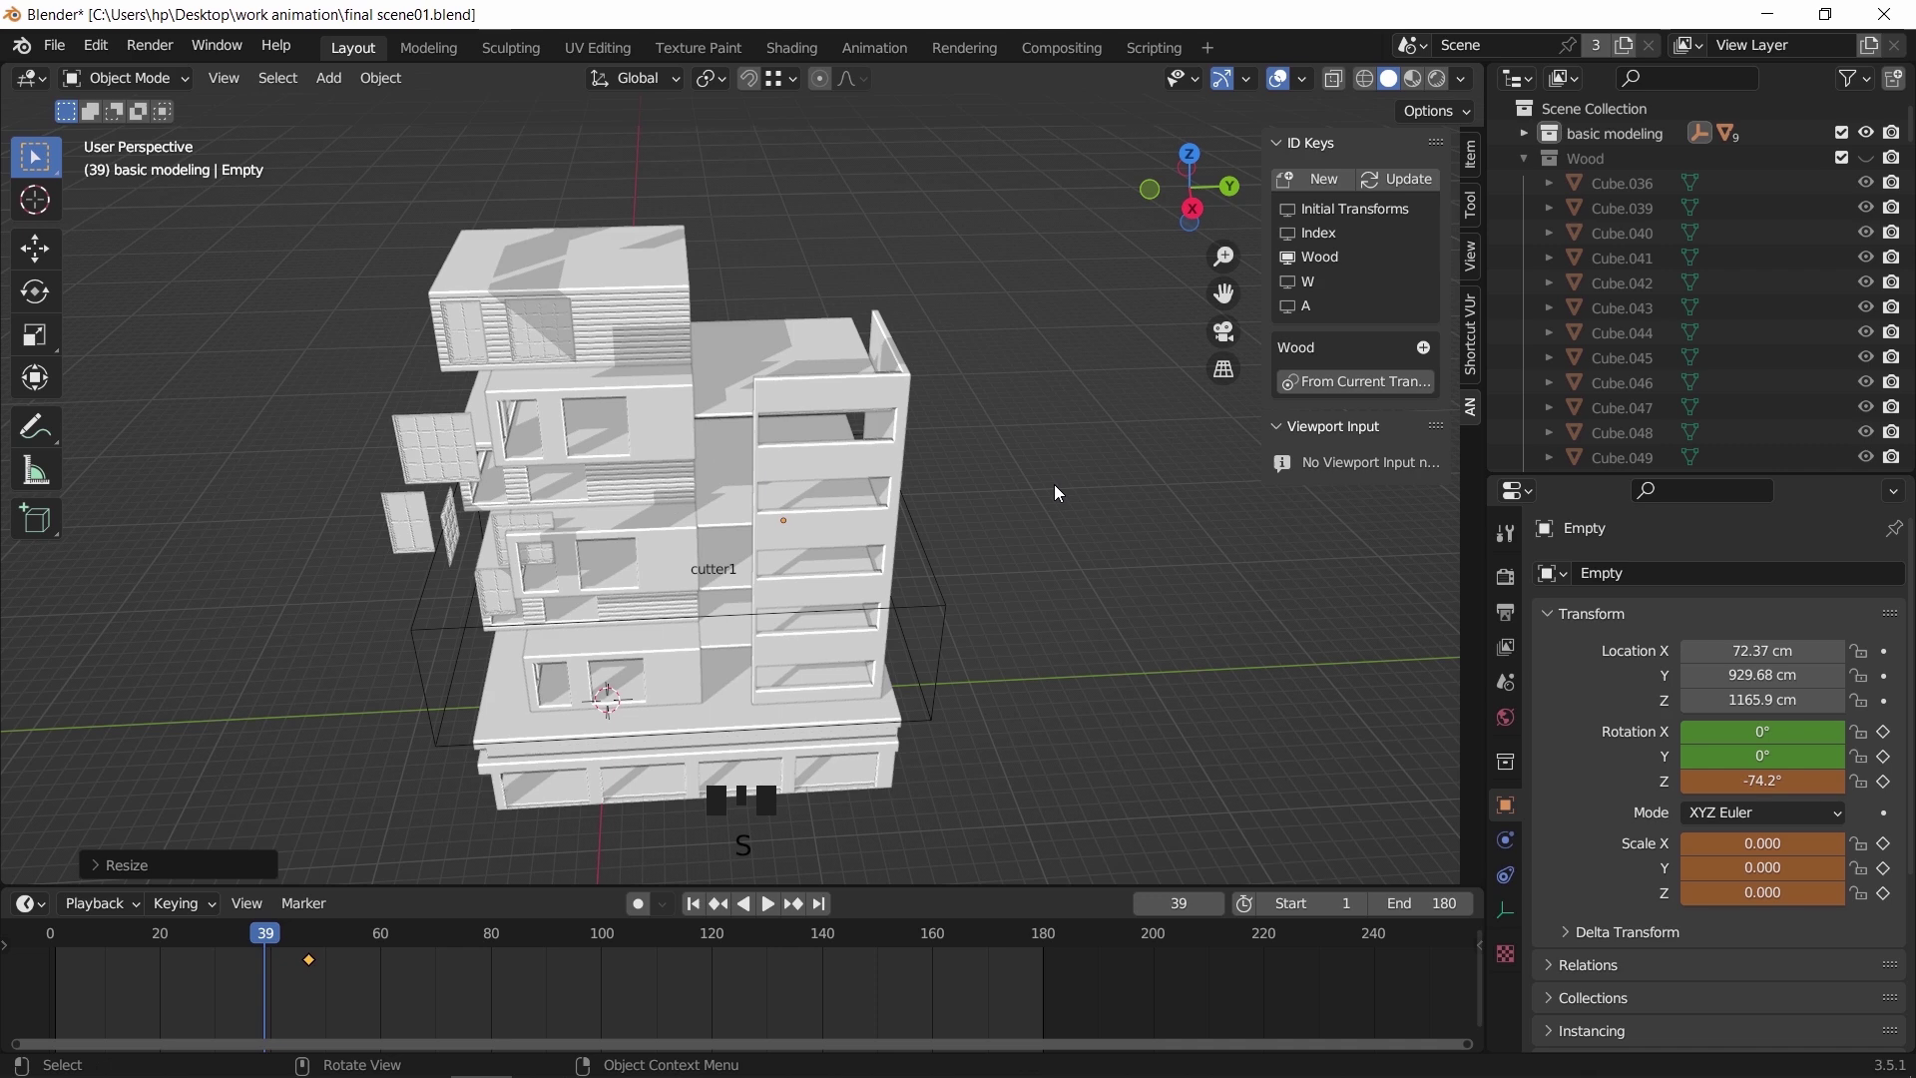
{"action": "key", "text": "i"}
{"action": "left_click", "coordinate": [1054, 483]}
Set the keyframe interpolation to Linear and play the animation from the first frame
{"action": "right_click", "coordinate": [344, 975]}
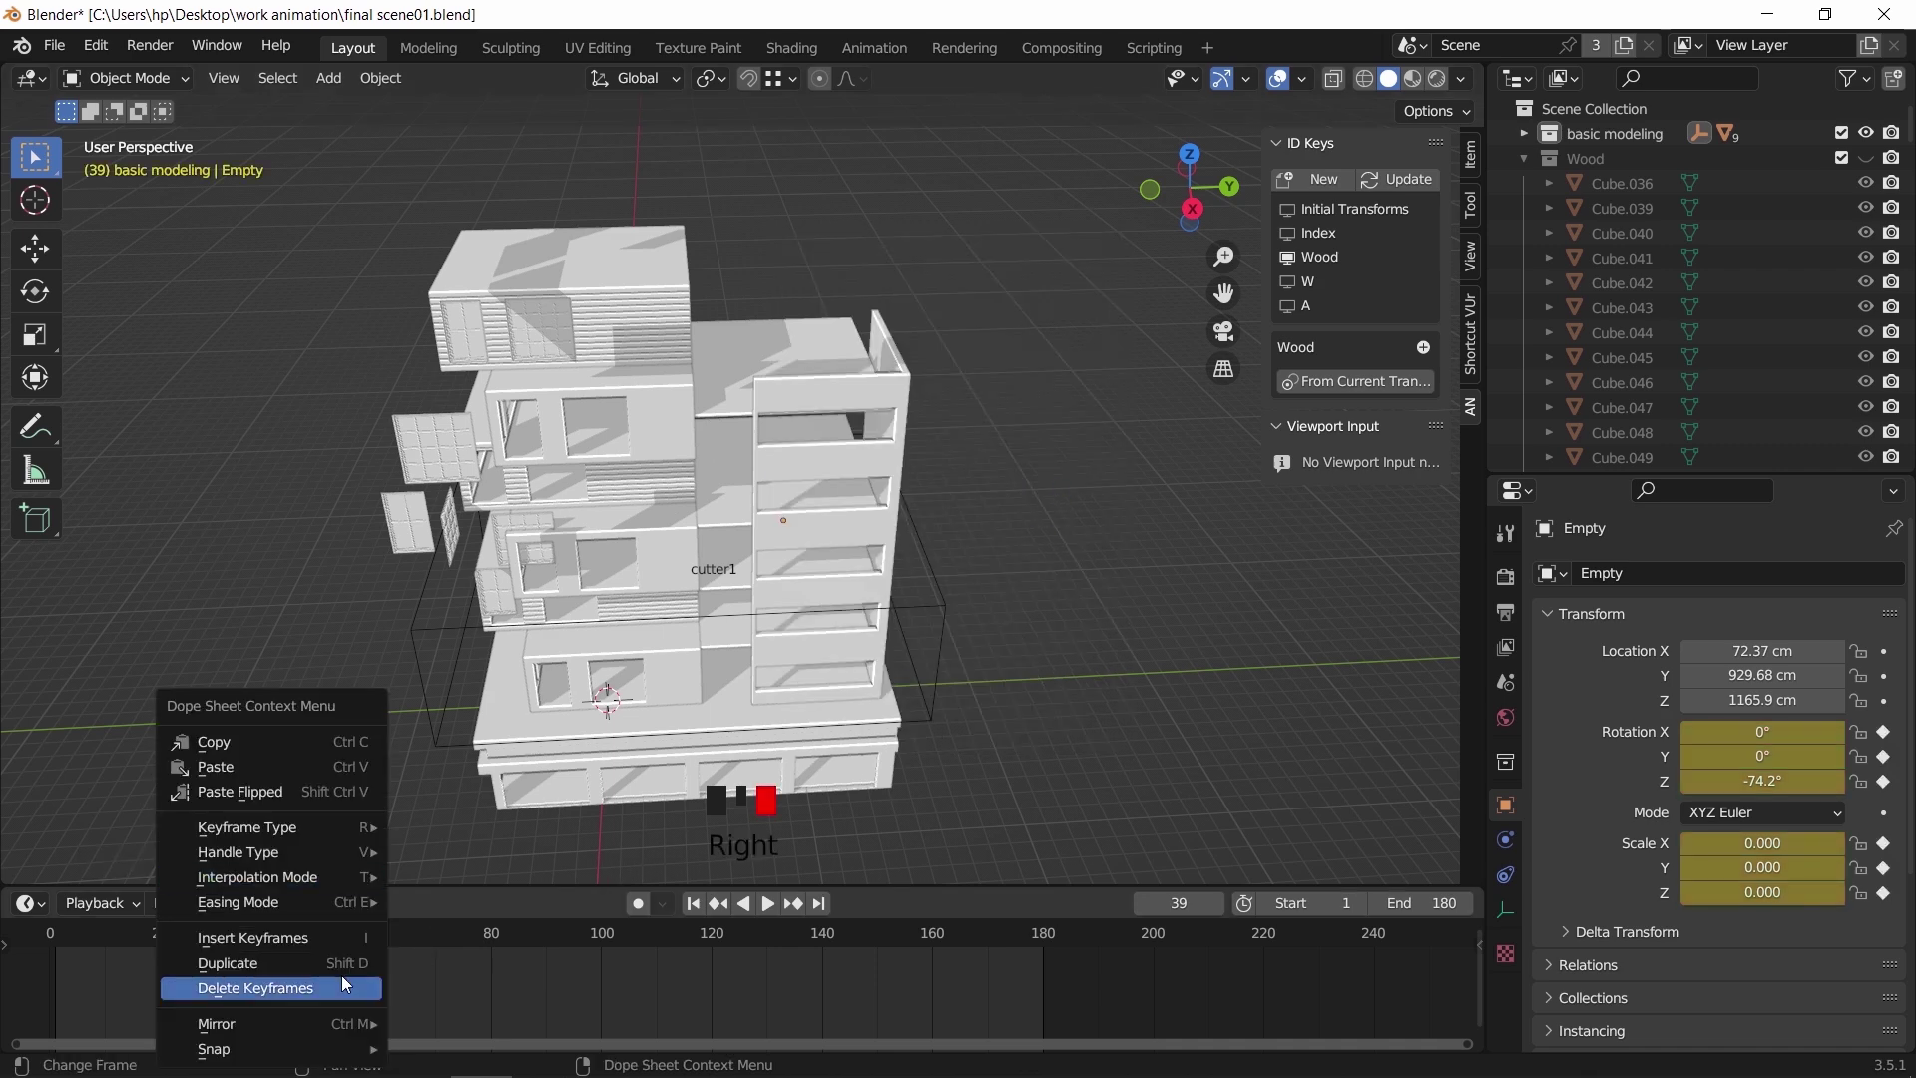
{"action": "mouse_move", "coordinate": [334, 878]}
{"action": "left_click", "coordinate": [465, 749]}
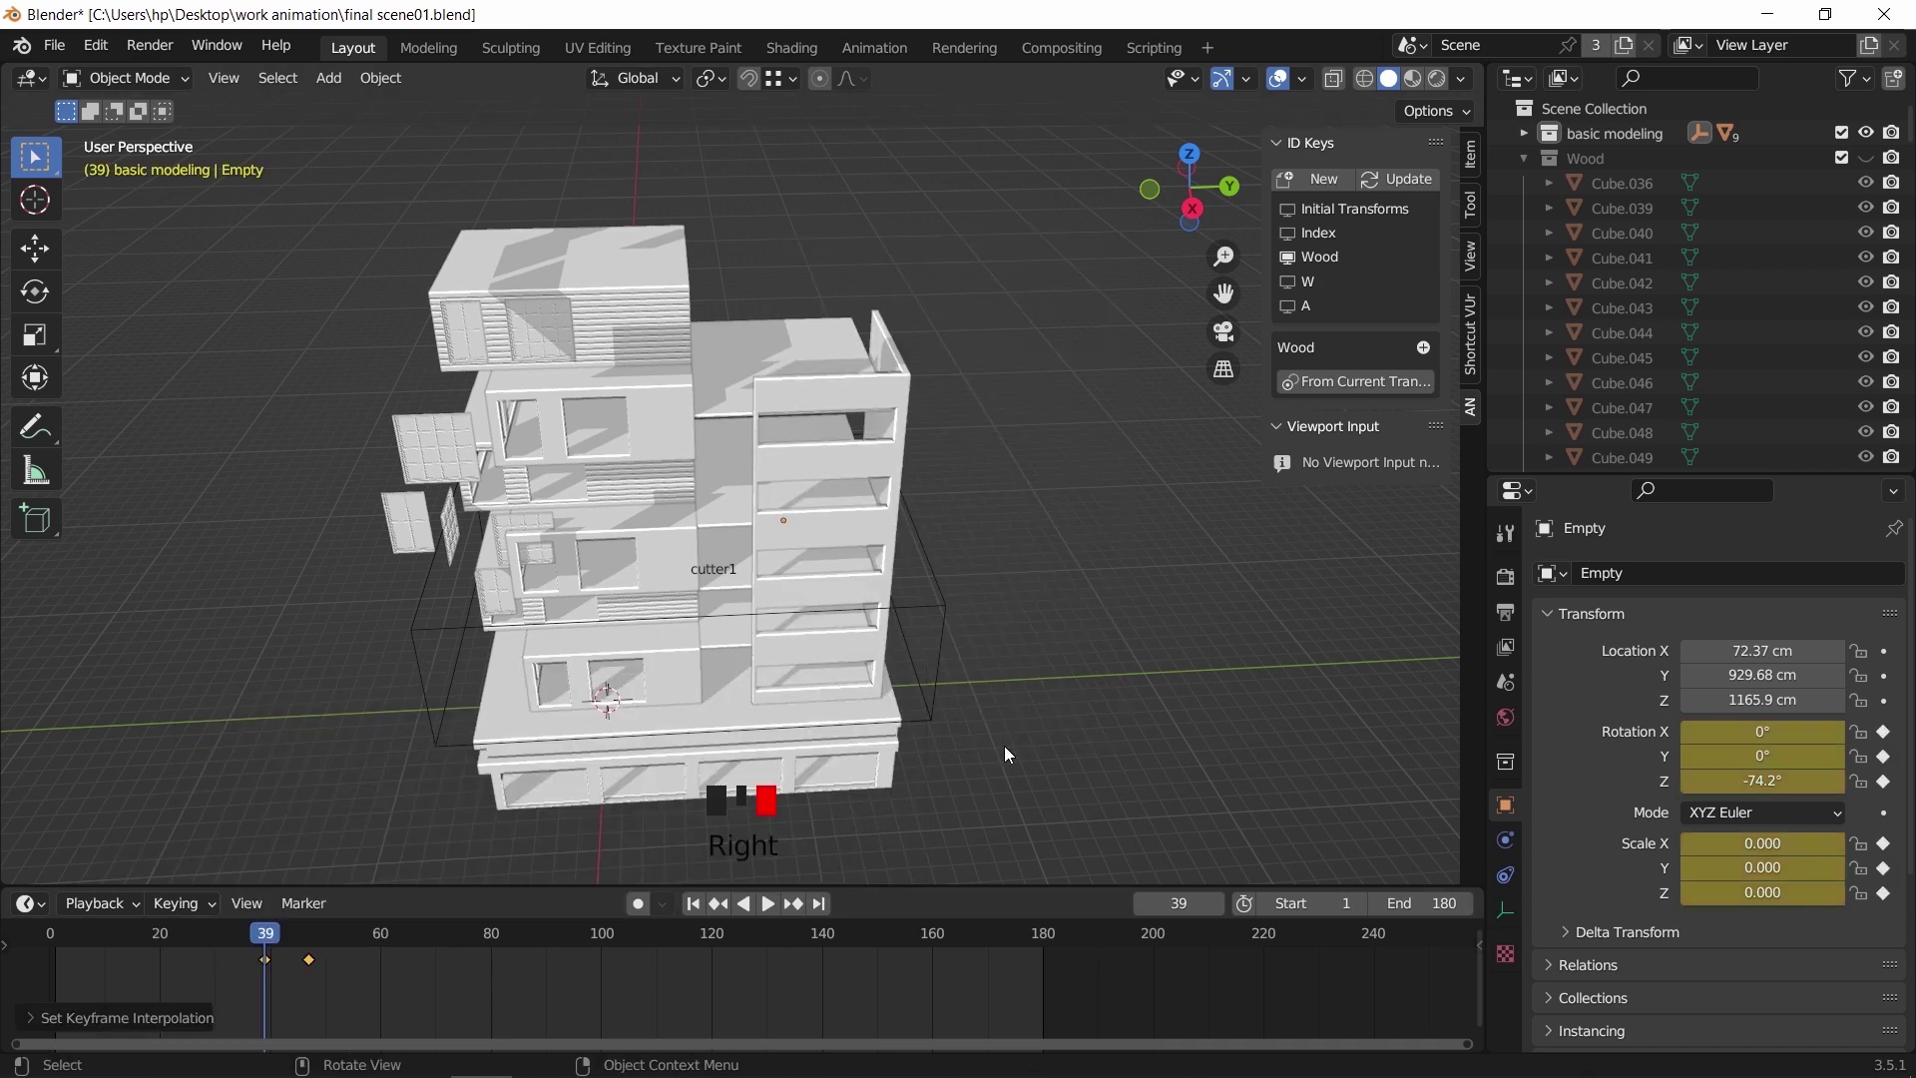
{"action": "left_click", "coordinate": [693, 903]}
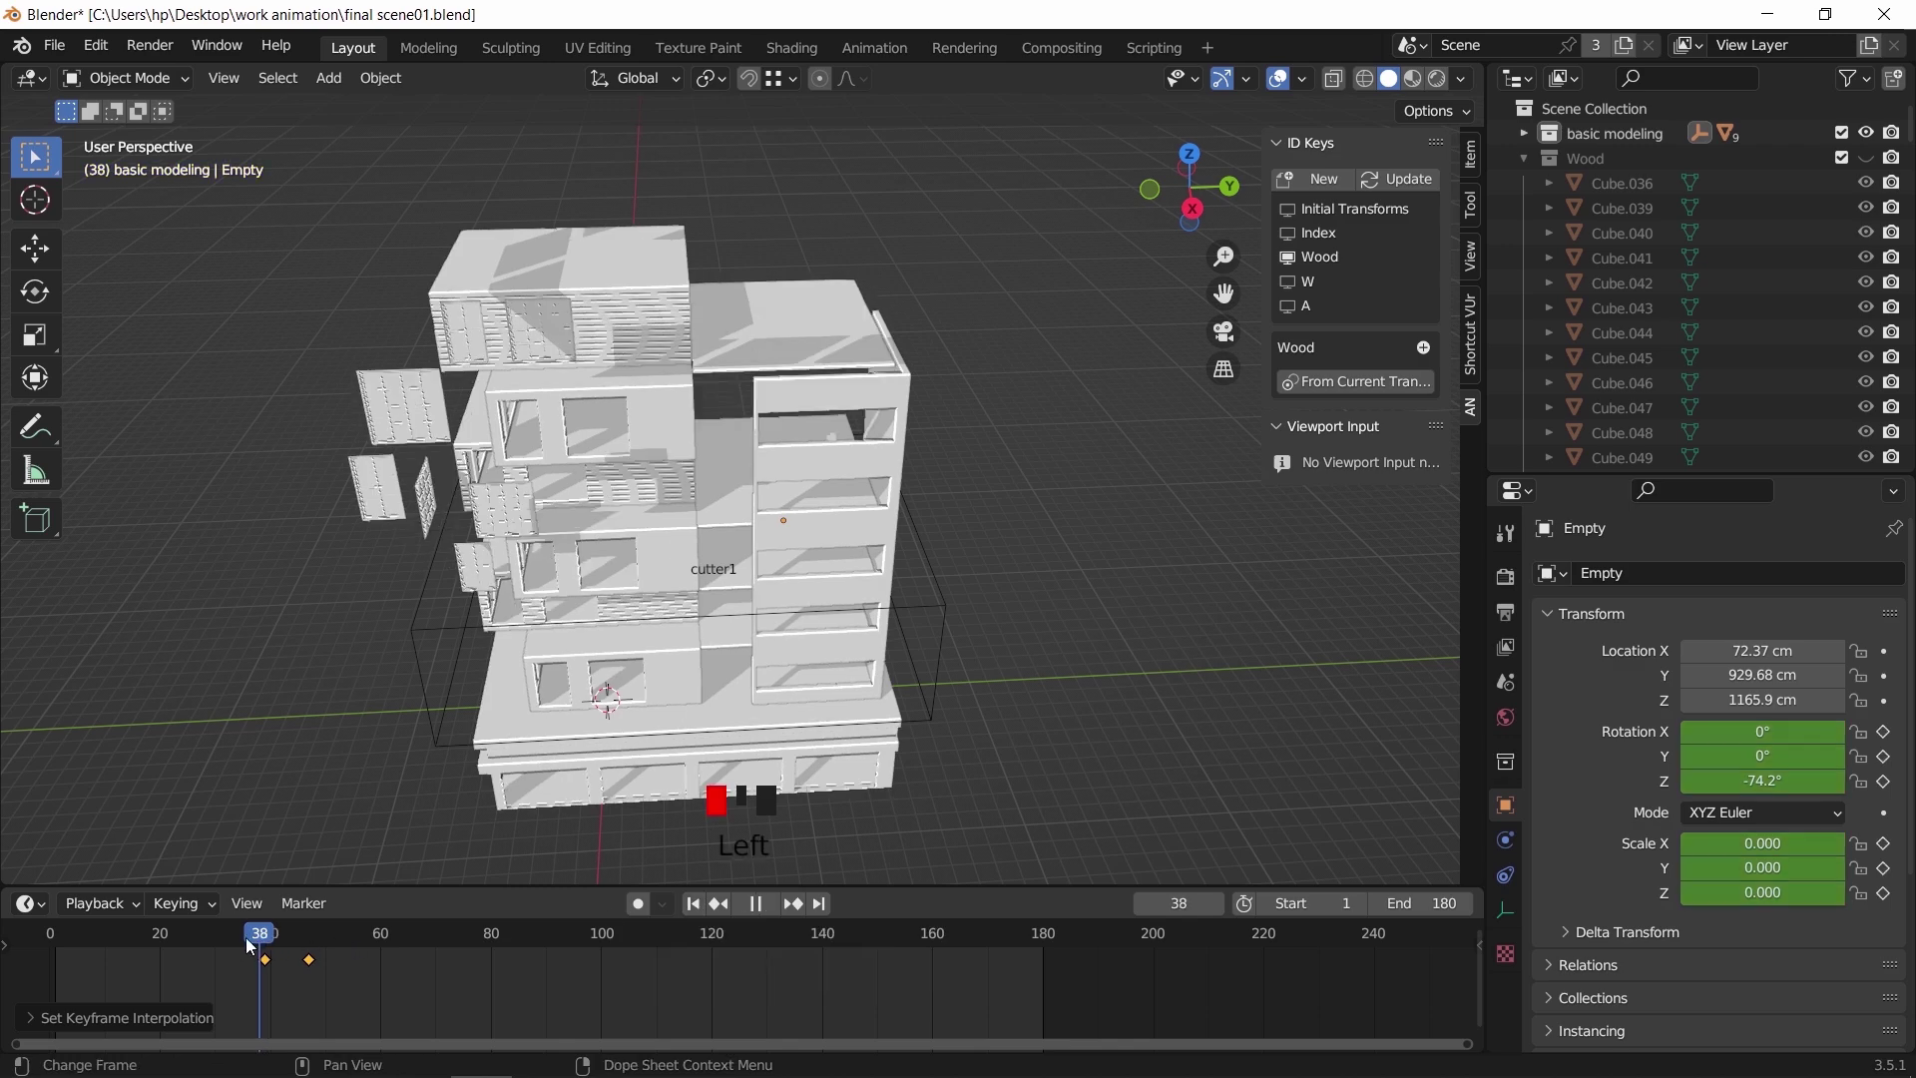
{"action": "key", "text": "space"}
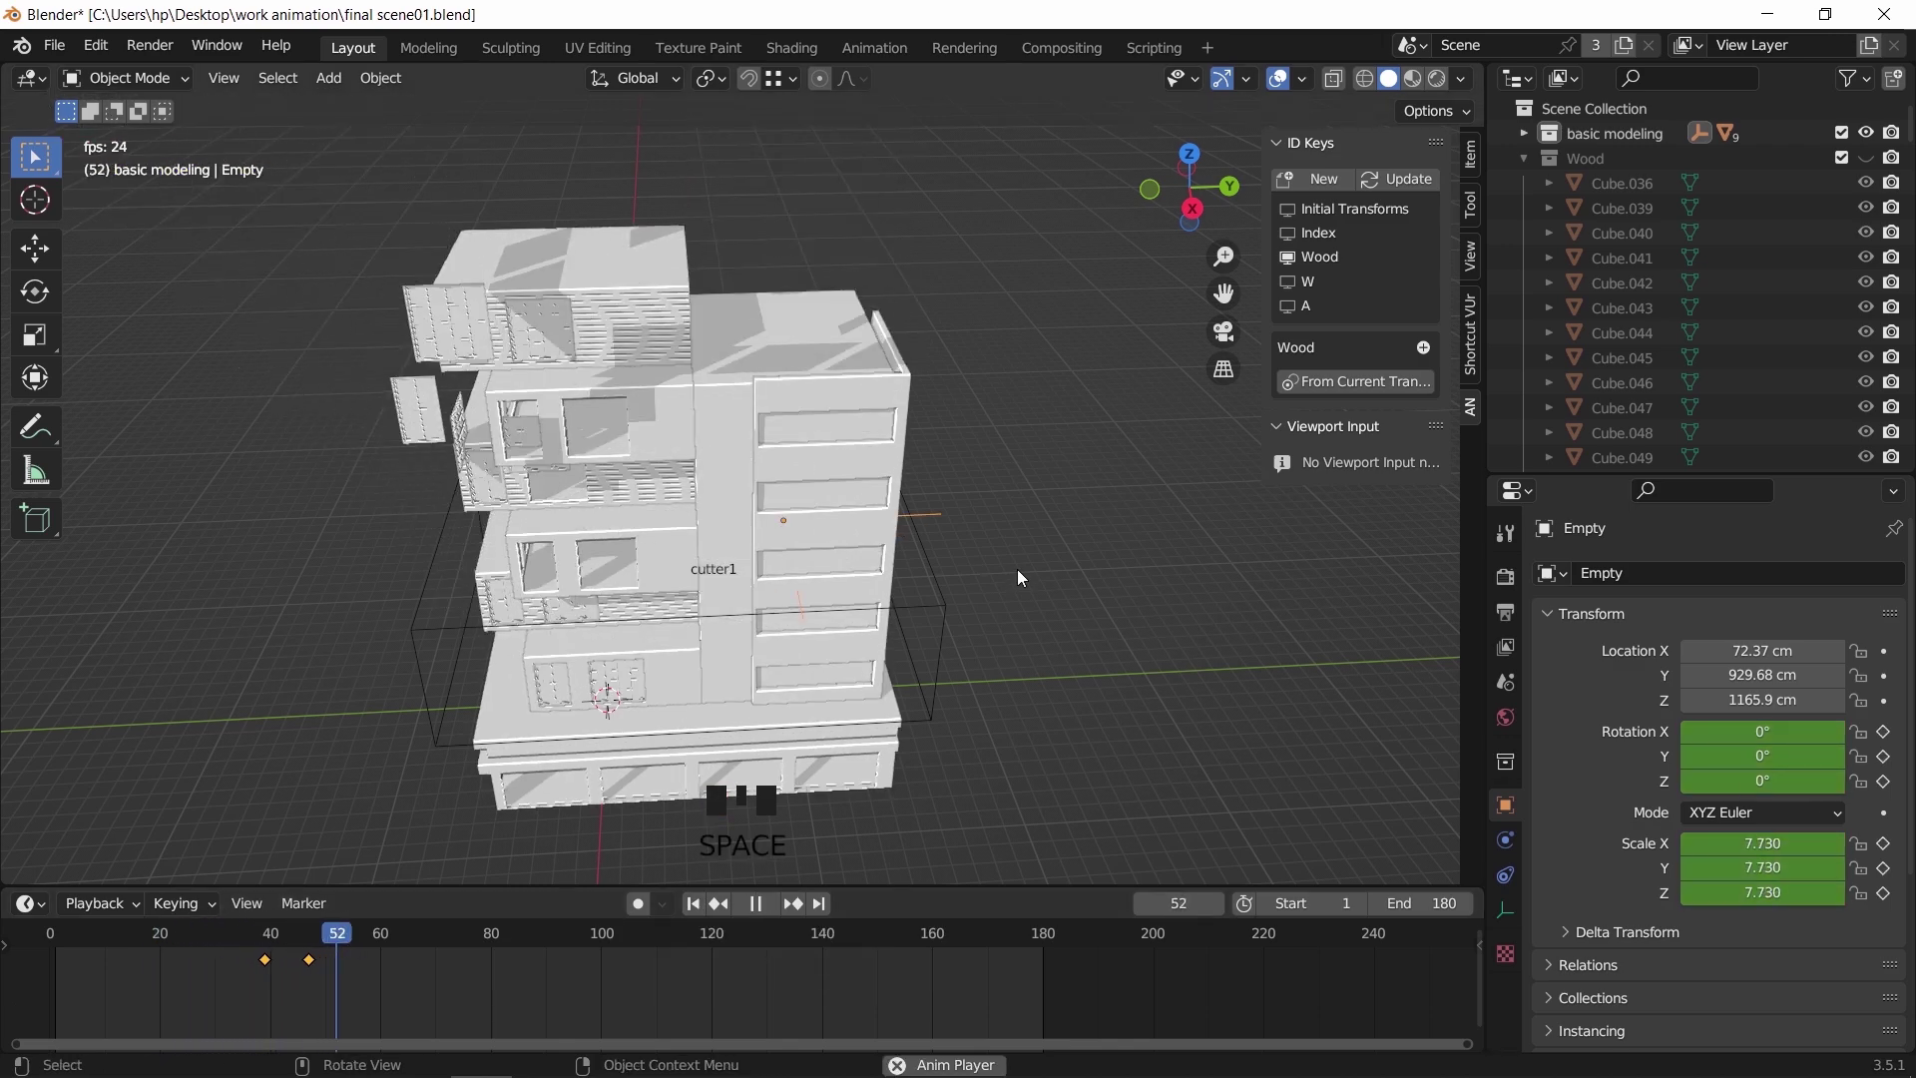
{"action": "key", "text": "space"}
Move the Empty's full-size keyframe later to frame 55
{"action": "middle_click_drag", "start_coordinate": [926, 612], "coordinate": [988, 599]}
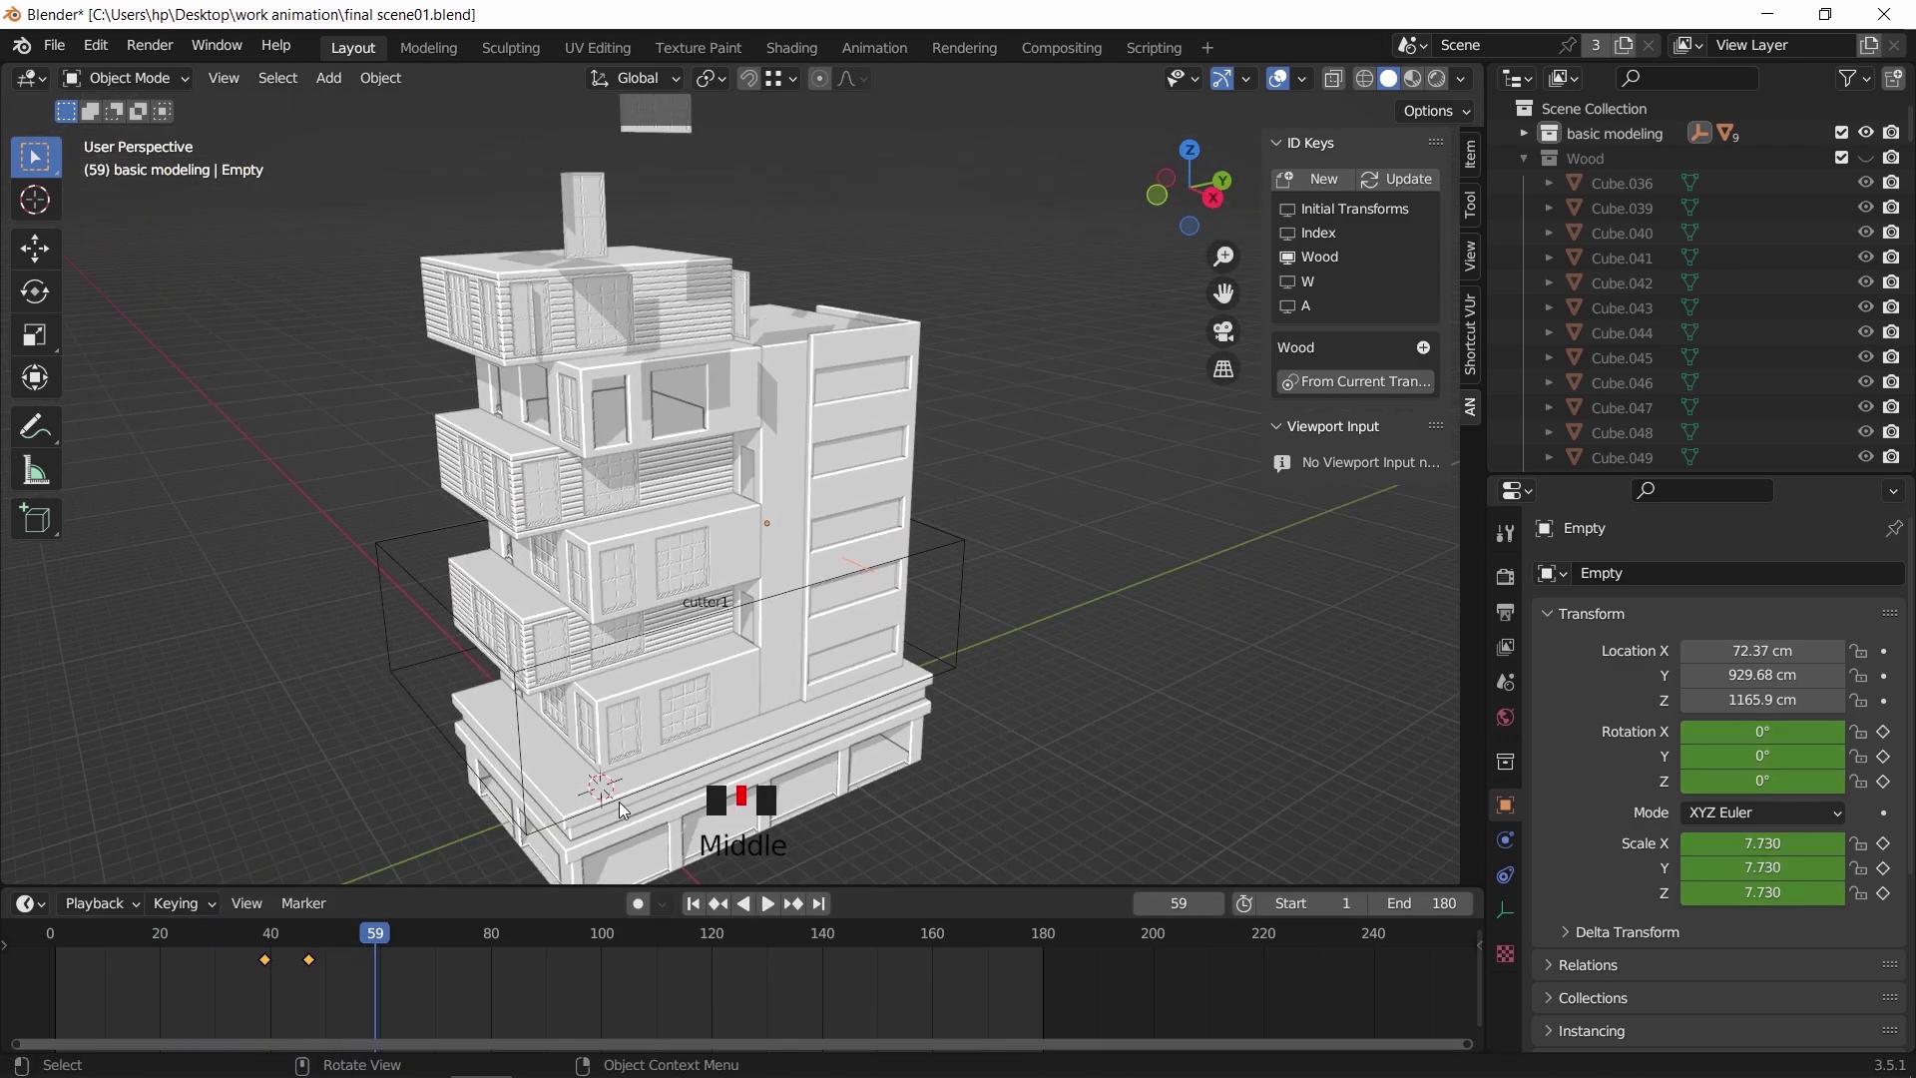
{"action": "left_click", "coordinate": [351, 968]}
{"action": "left_click", "coordinate": [309, 959]}
{"action": "left_click_drag", "start_coordinate": [306, 960], "coordinate": [197, 954]}
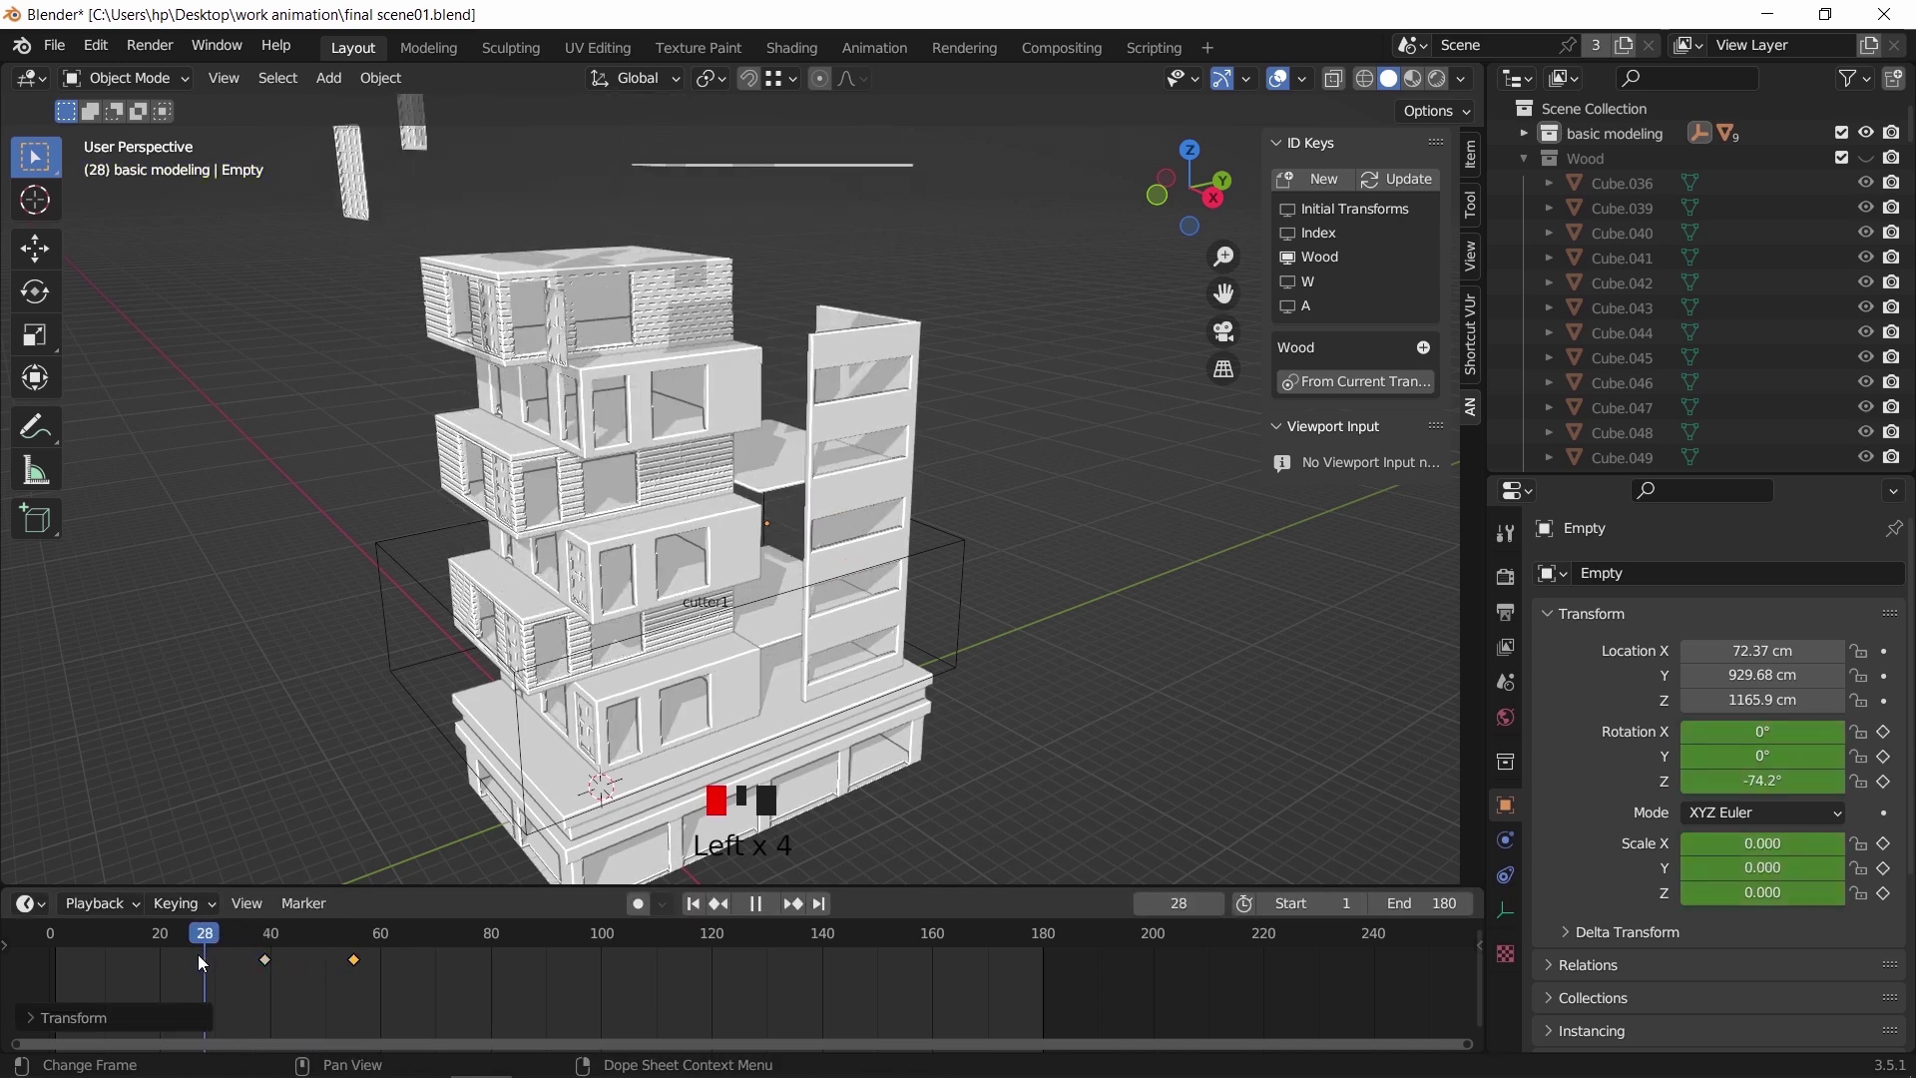
Play and scrub the animation to check timing, then switch to Material Preview shading
{"action": "key", "text": "space"}
{"action": "key", "text": "space"}
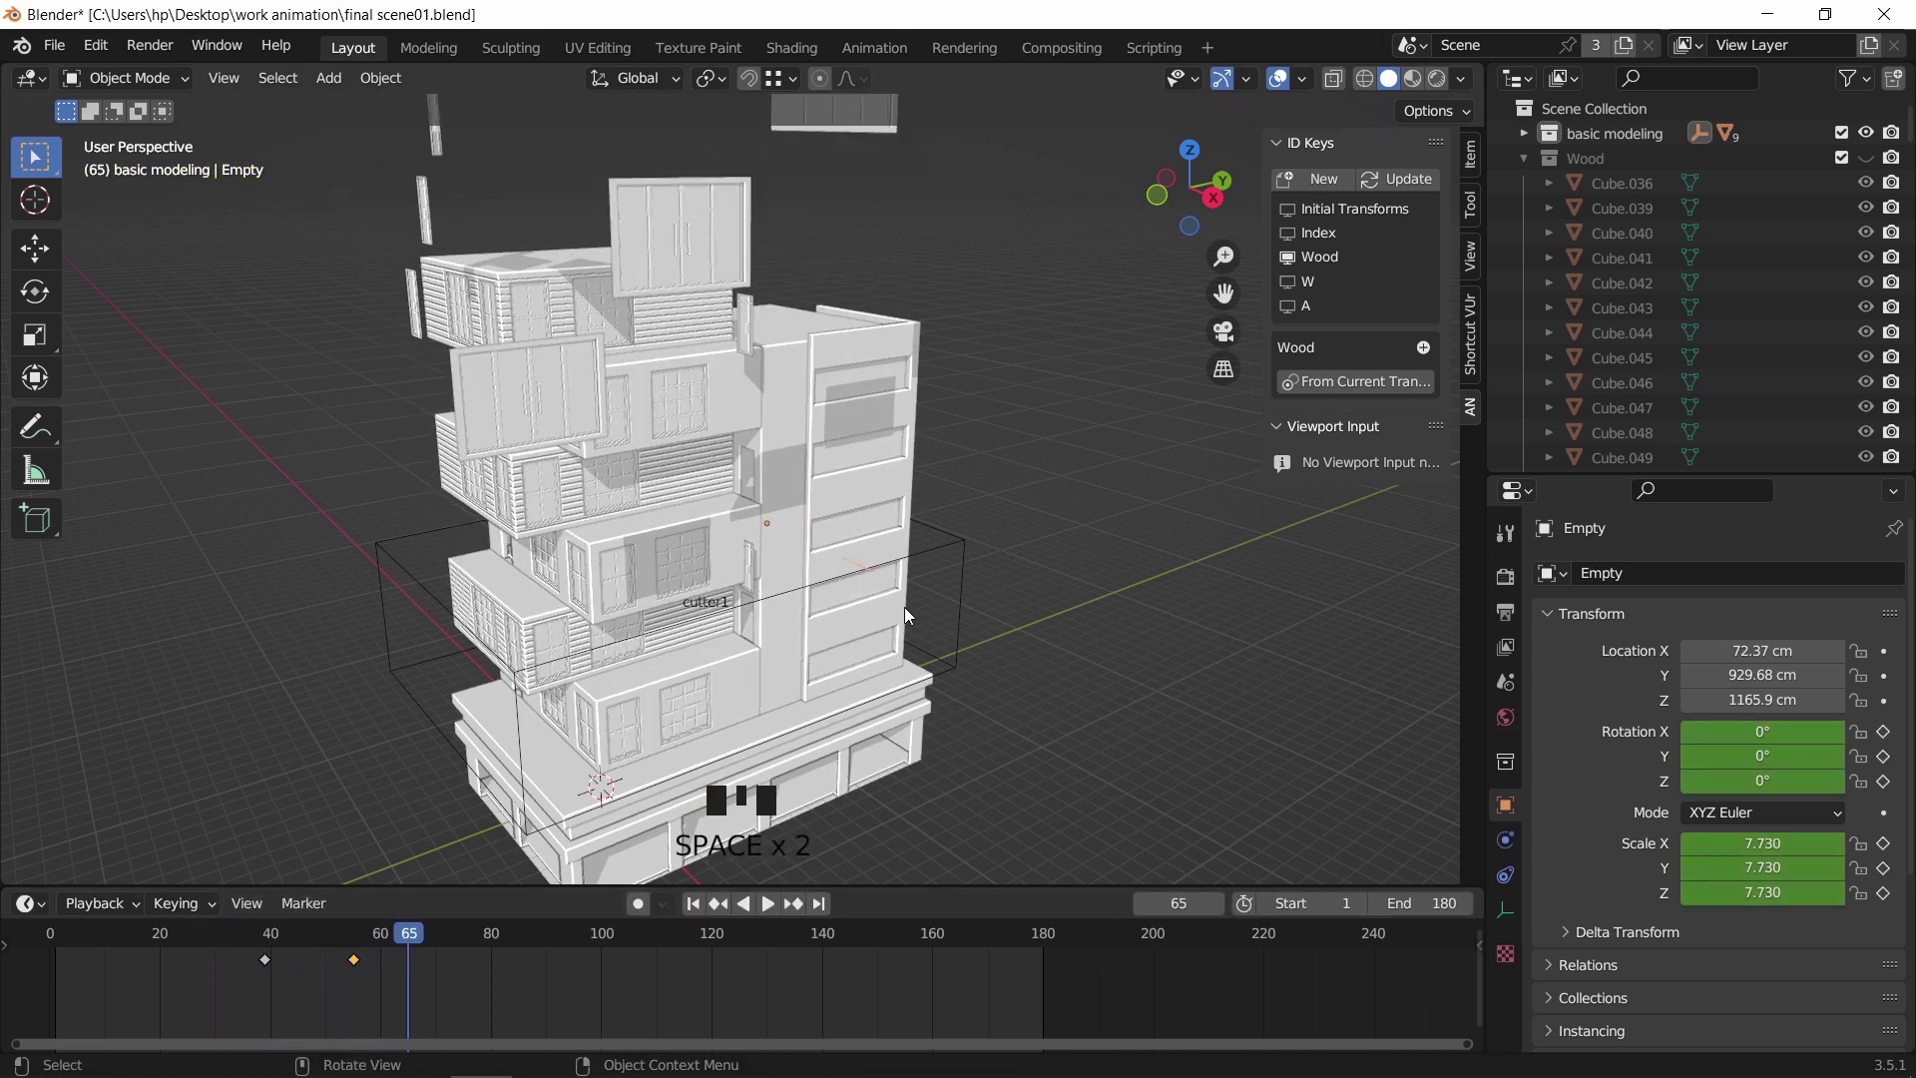
{"action": "left_click_drag", "start_coordinate": [436, 930], "coordinate": [390, 948]}
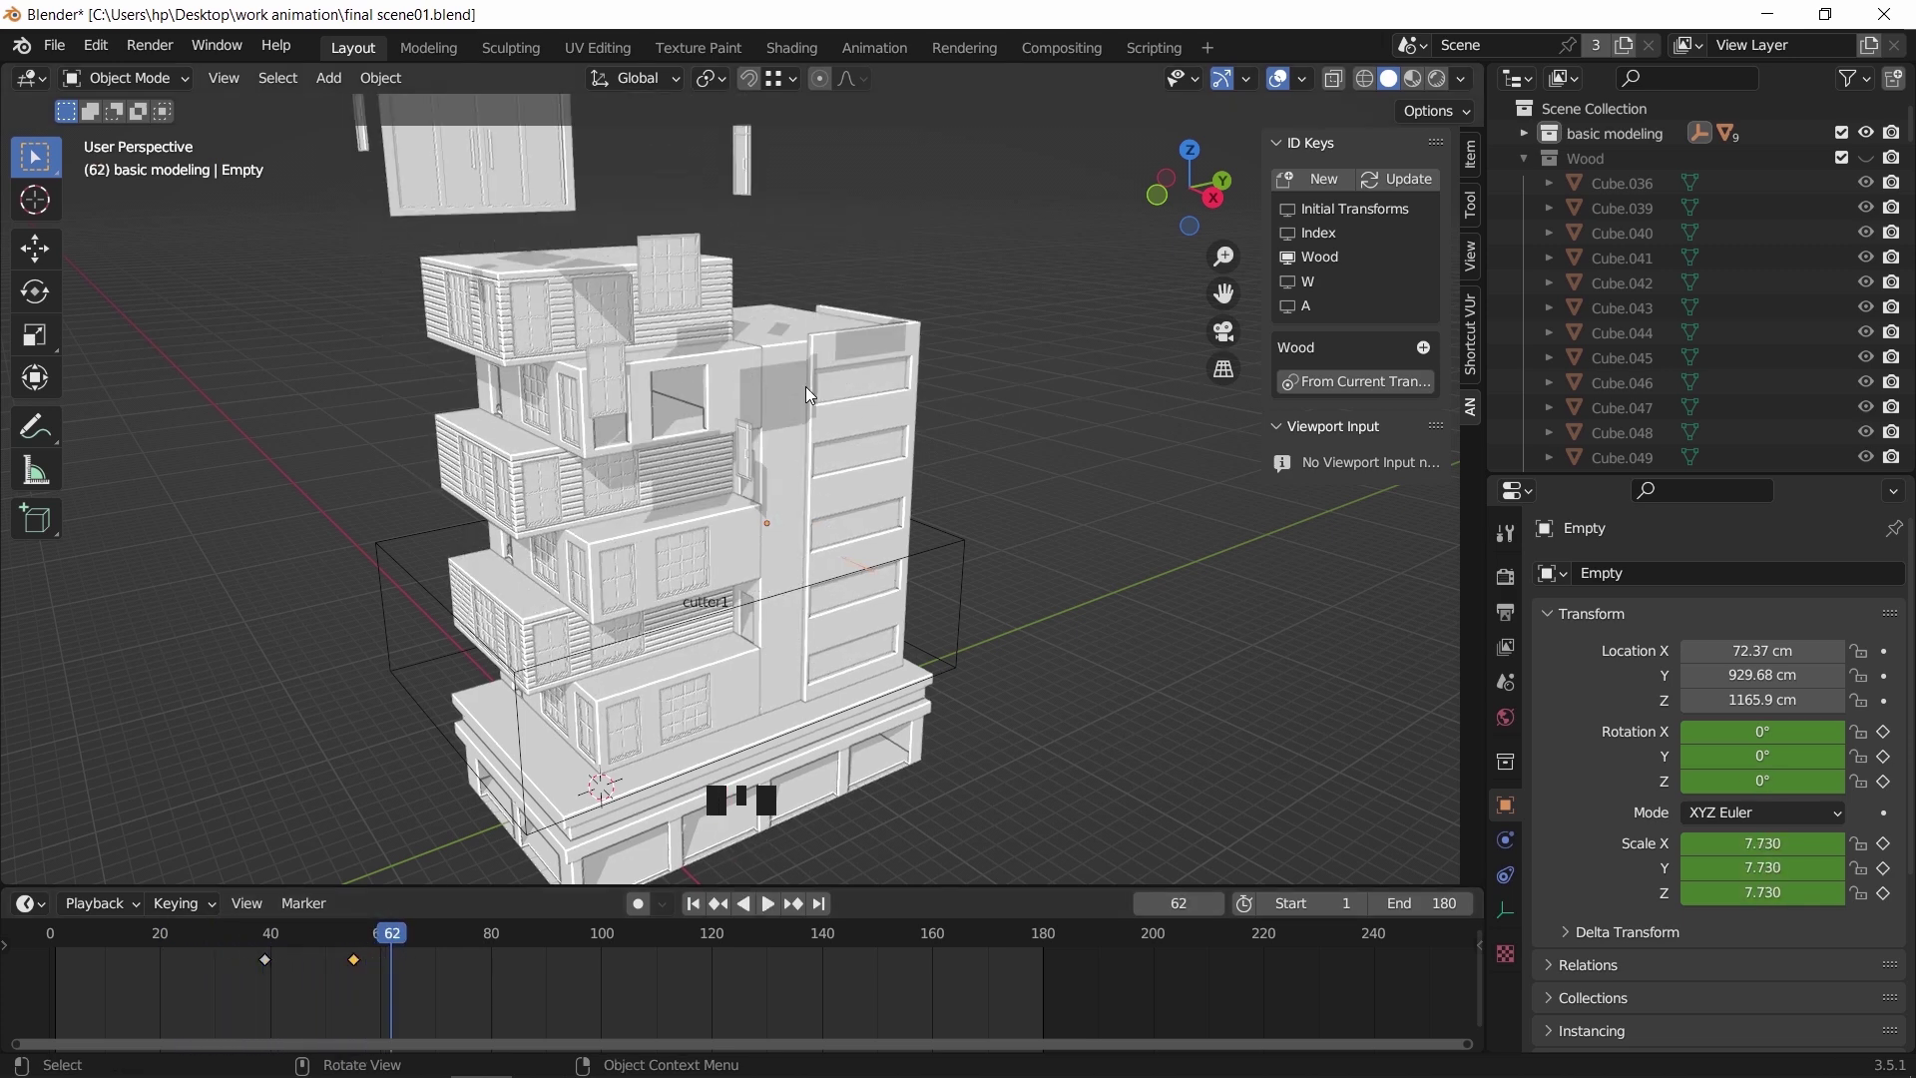
{"action": "left_click", "coordinate": [1412, 80]}
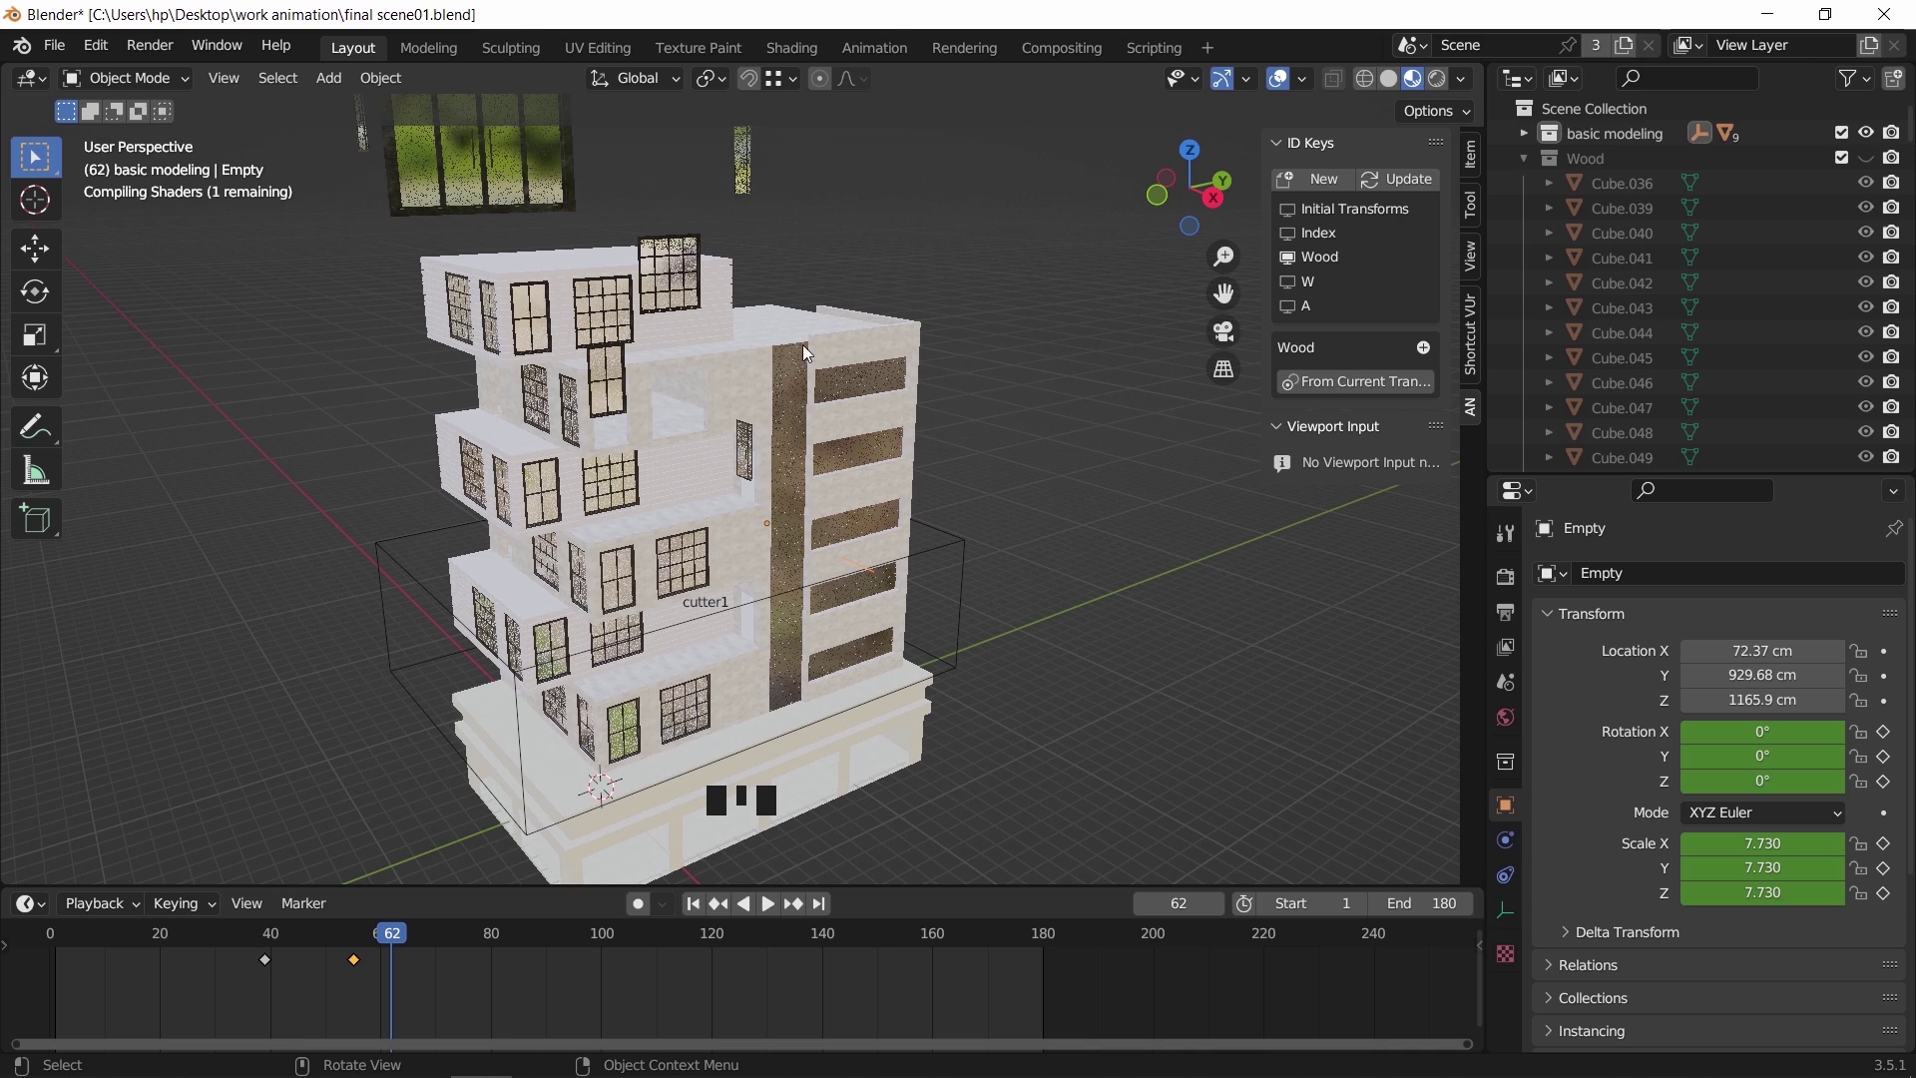
Separate the tower's EEVEE Glass Shader.001 faces into their own object, Cube.419
{"action": "left_click", "coordinate": [783, 439]}
{"action": "key", "text": "Tab"}
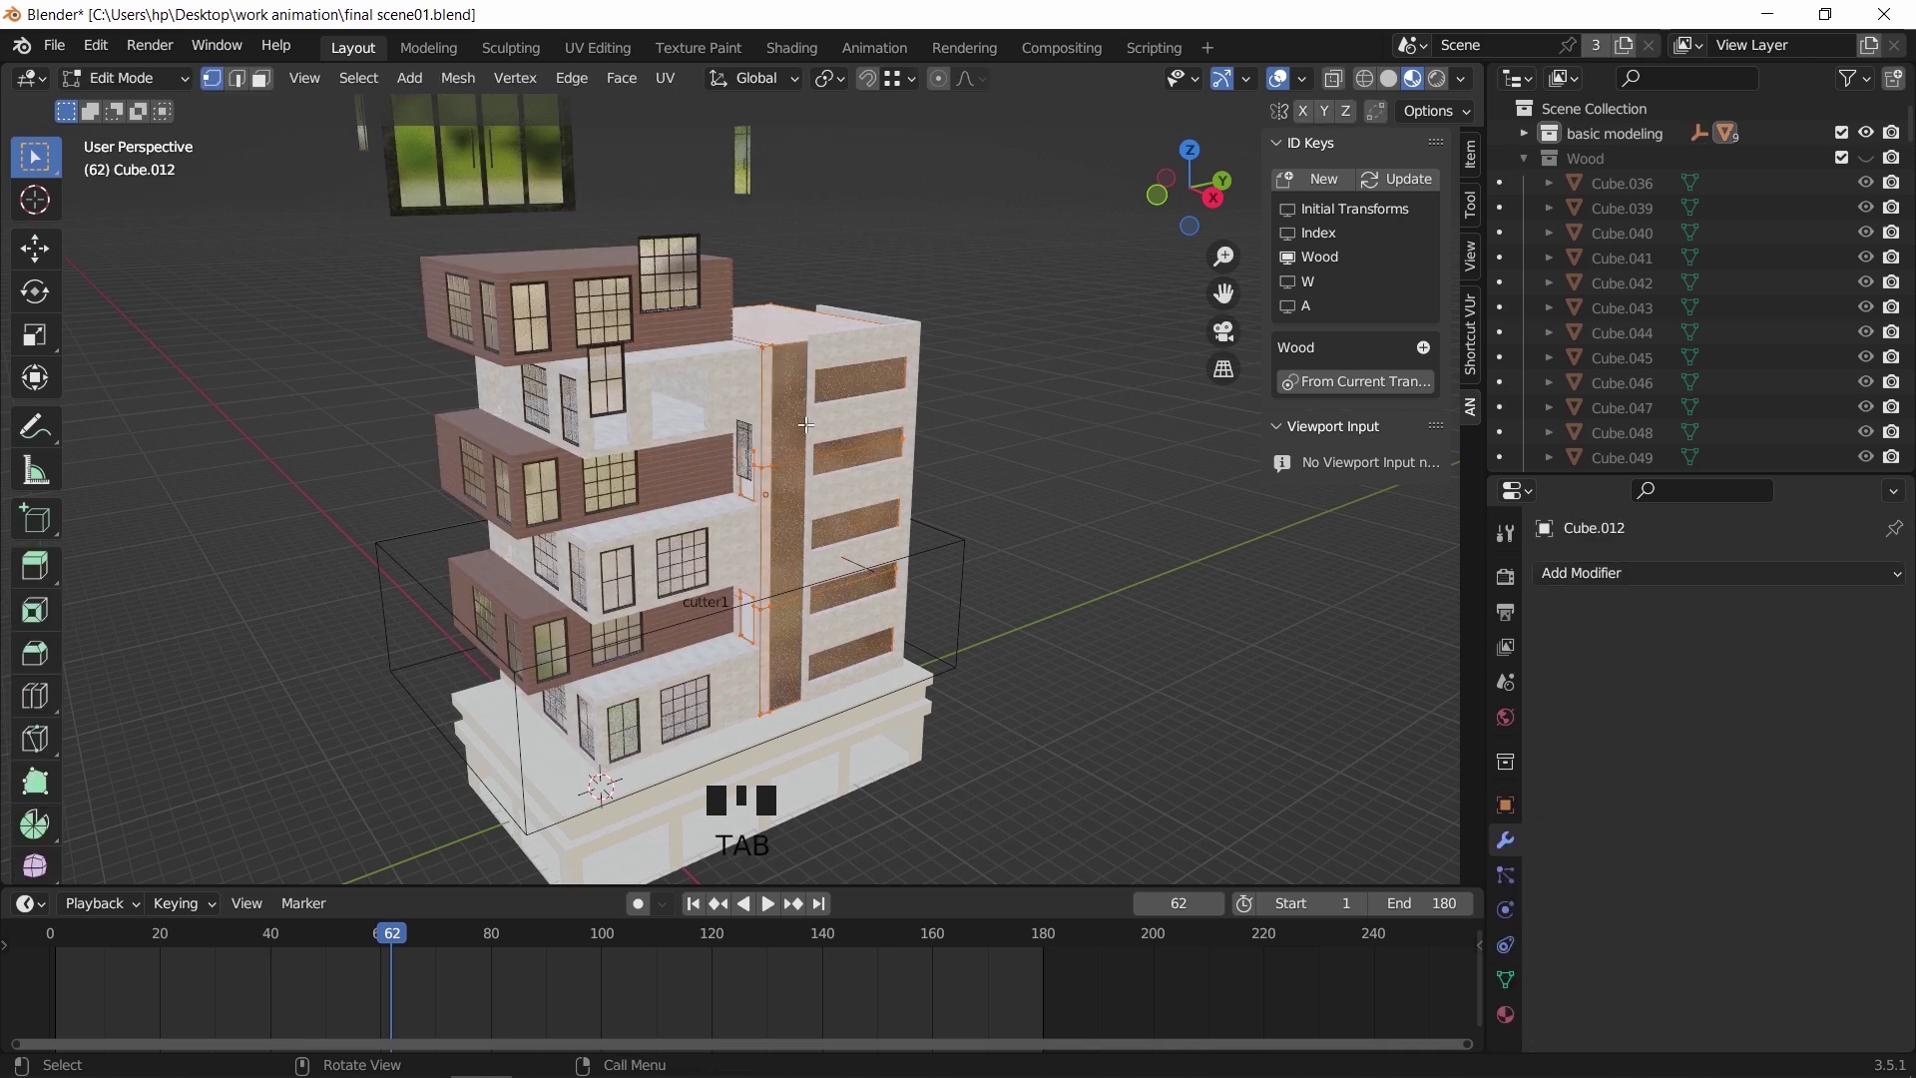
{"action": "left_click", "coordinate": [784, 422]}
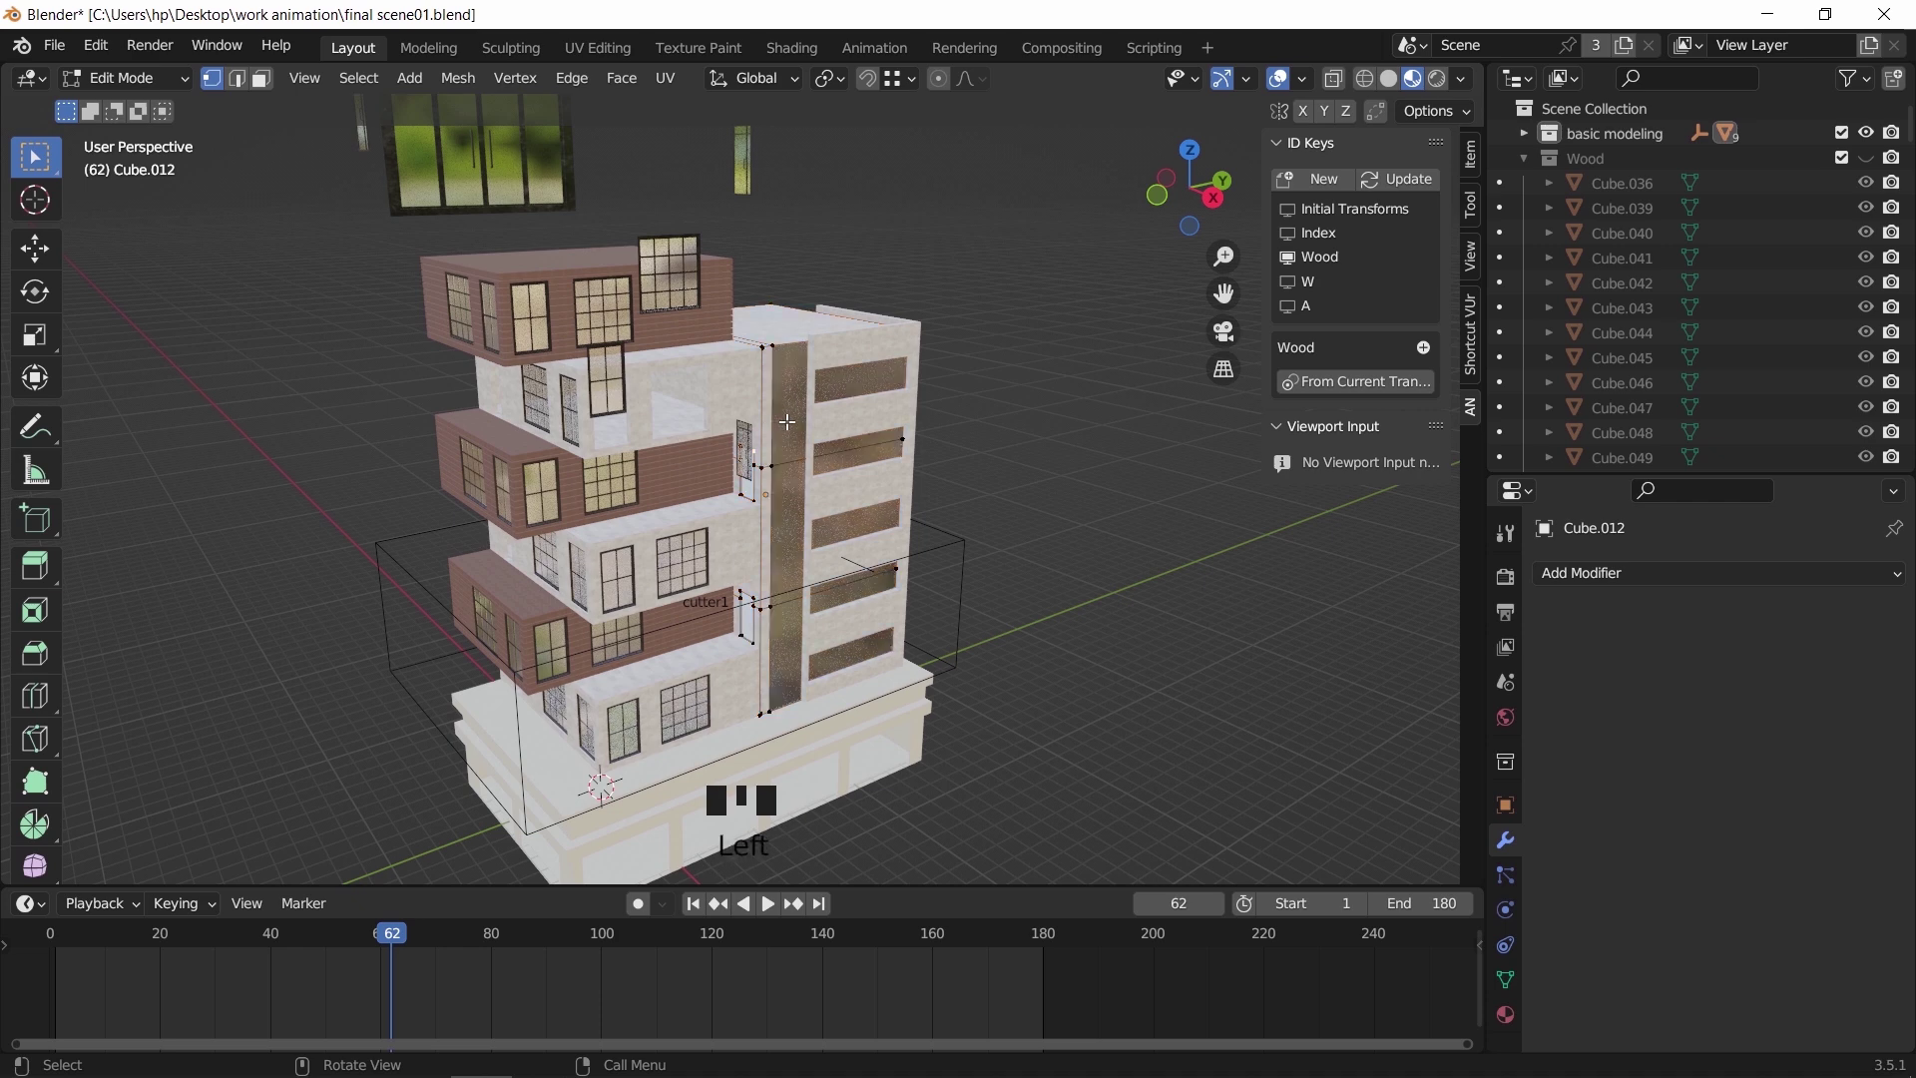
{"action": "key", "text": "3"}
{"action": "left_click", "coordinate": [788, 422]}
{"action": "left_click", "coordinate": [1504, 1014]}
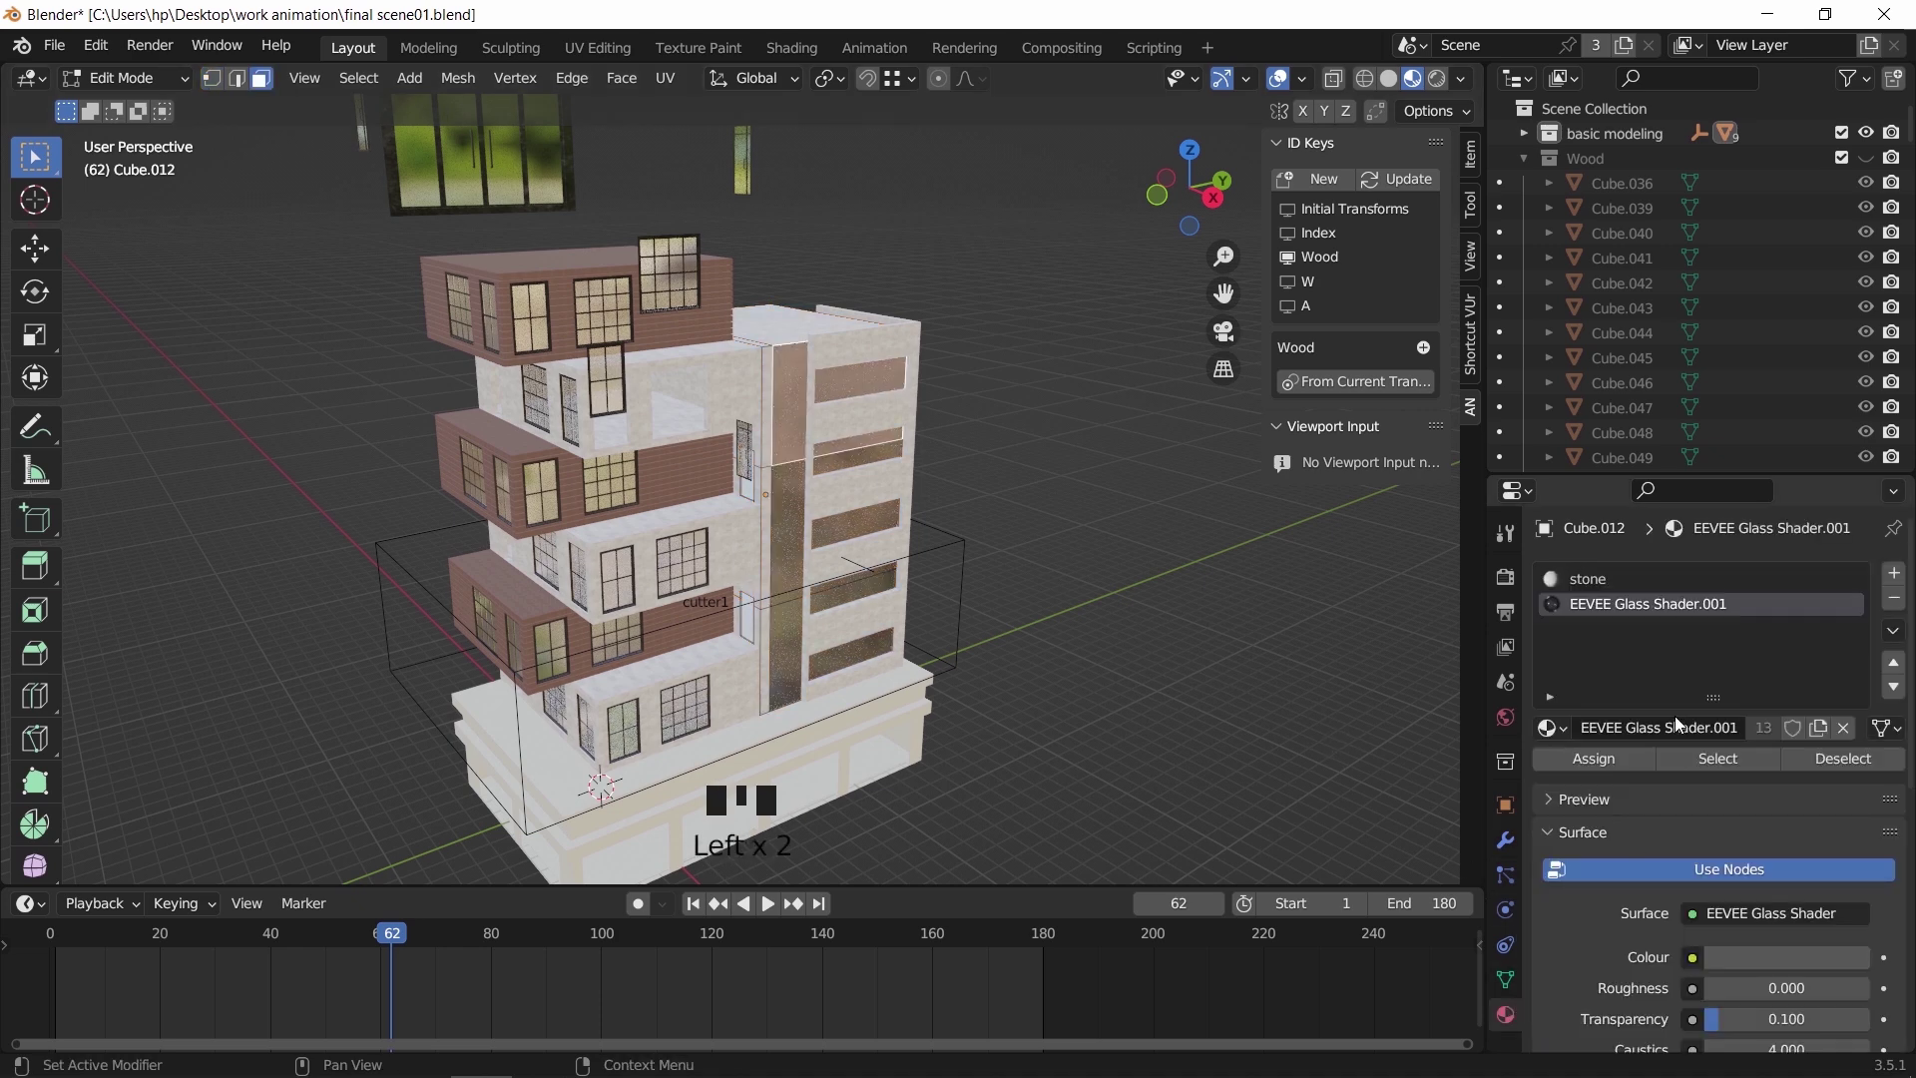
{"action": "left_click", "coordinate": [1717, 759]}
{"action": "key", "text": "p"}
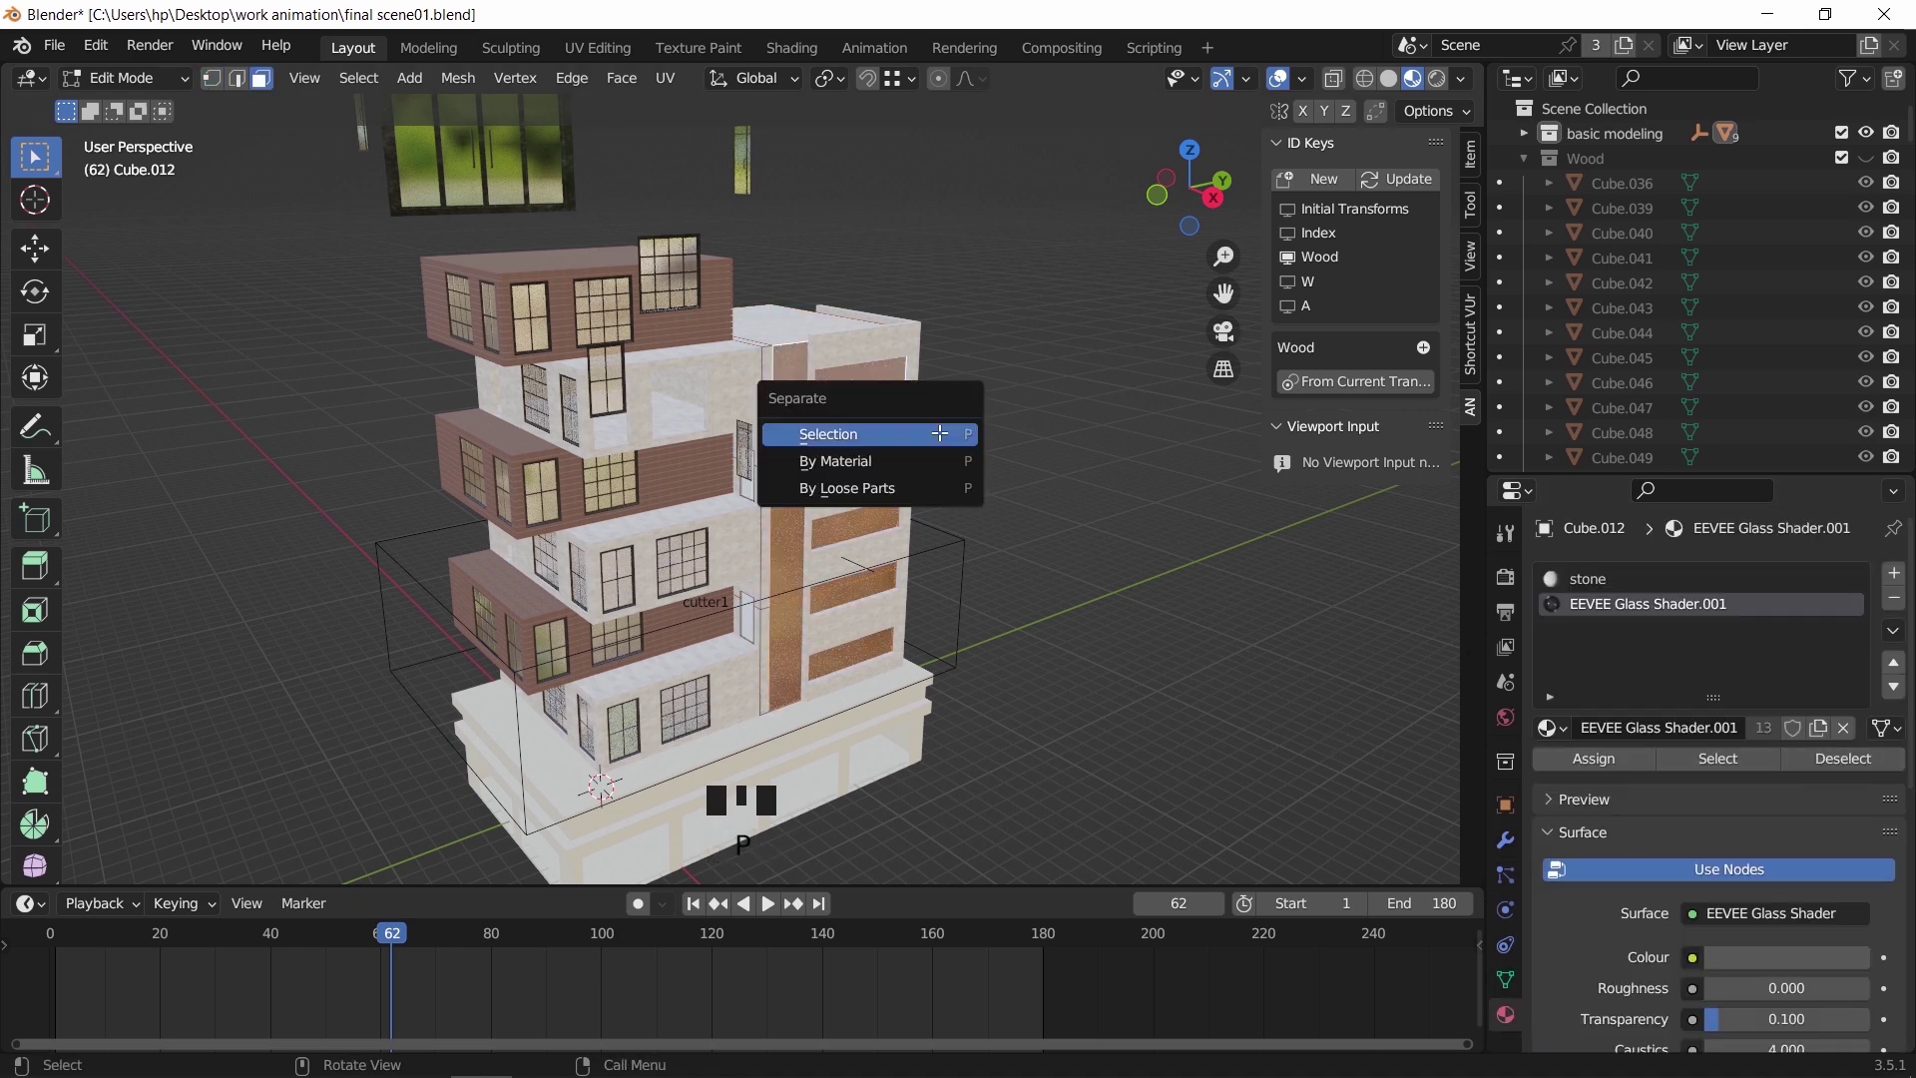
{"action": "left_click", "coordinate": [937, 433]}
{"action": "key", "text": "Tab"}
Move Cube.419 into the right part collection
{"action": "left_click", "coordinate": [798, 405]}
{"action": "left_click", "coordinate": [798, 405]}
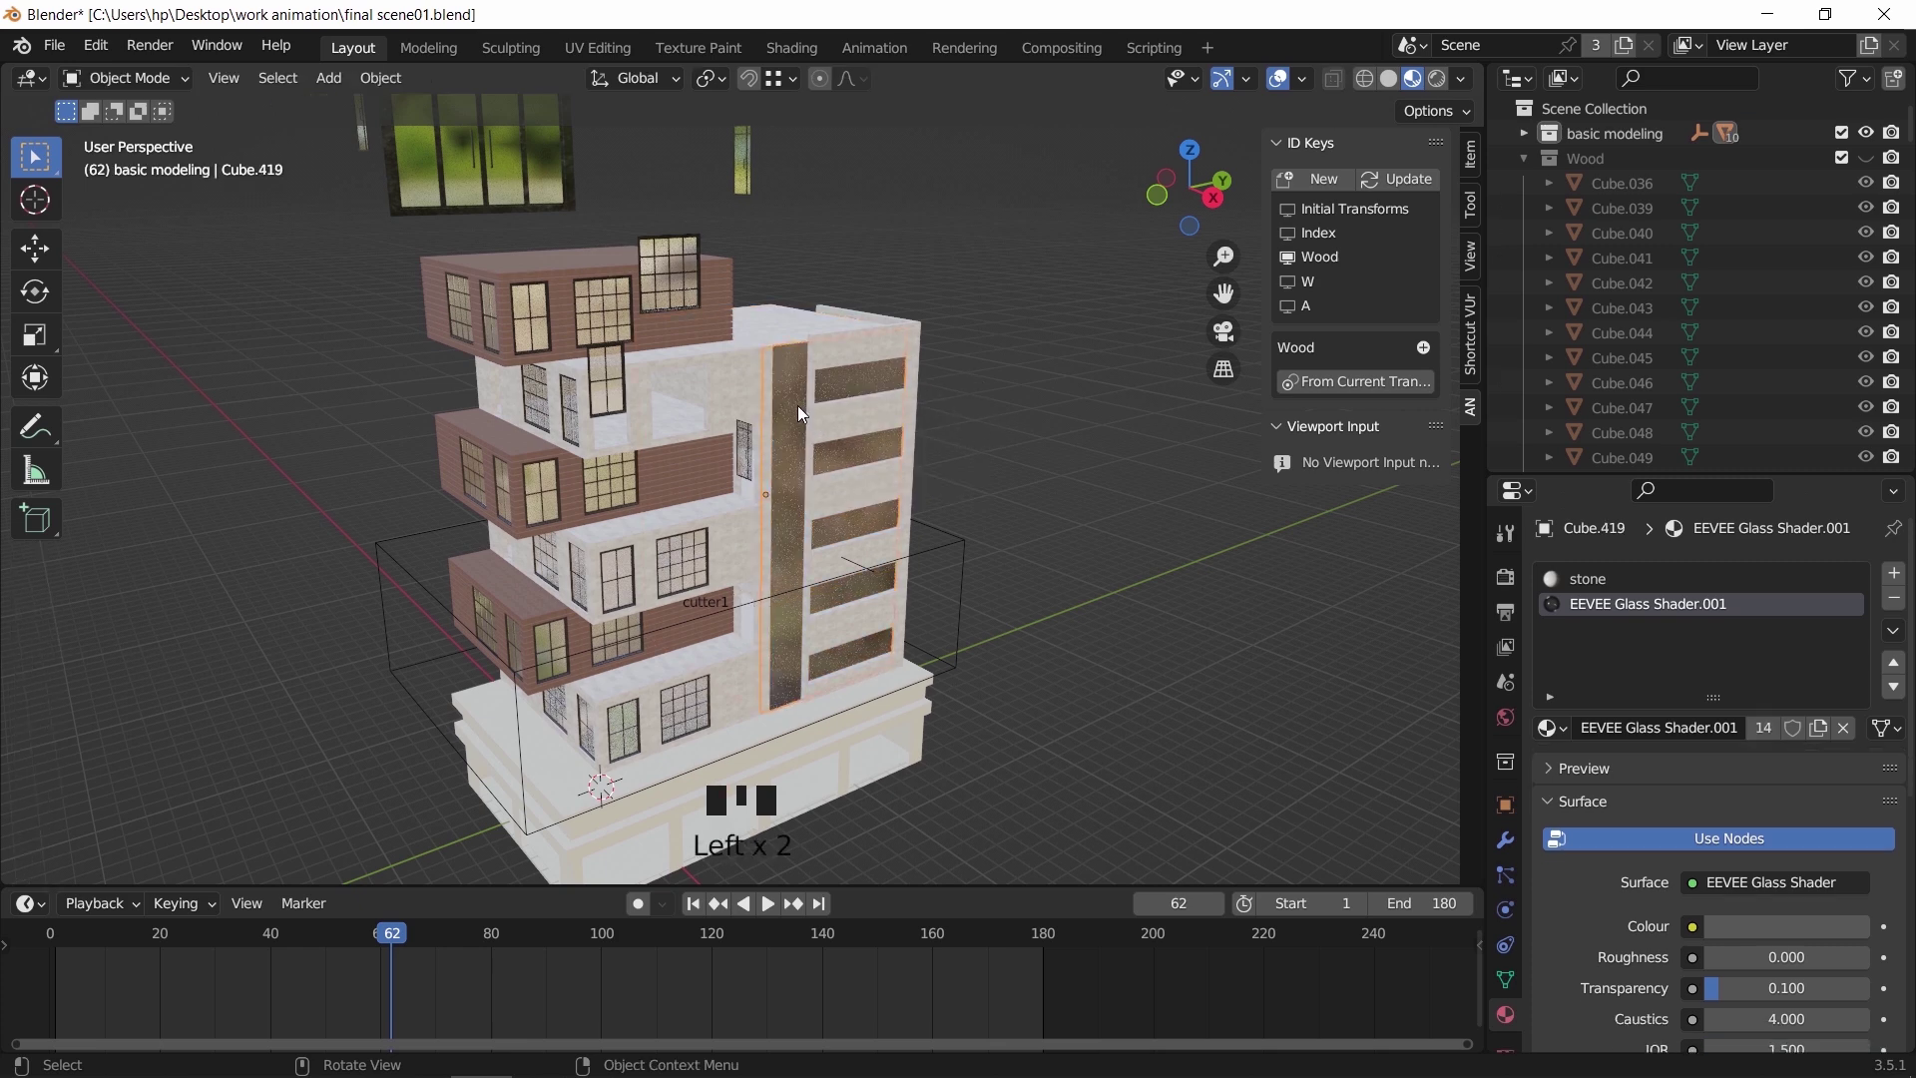
{"action": "right_click", "coordinate": [799, 405]}
{"action": "left_click", "coordinate": [794, 478]}
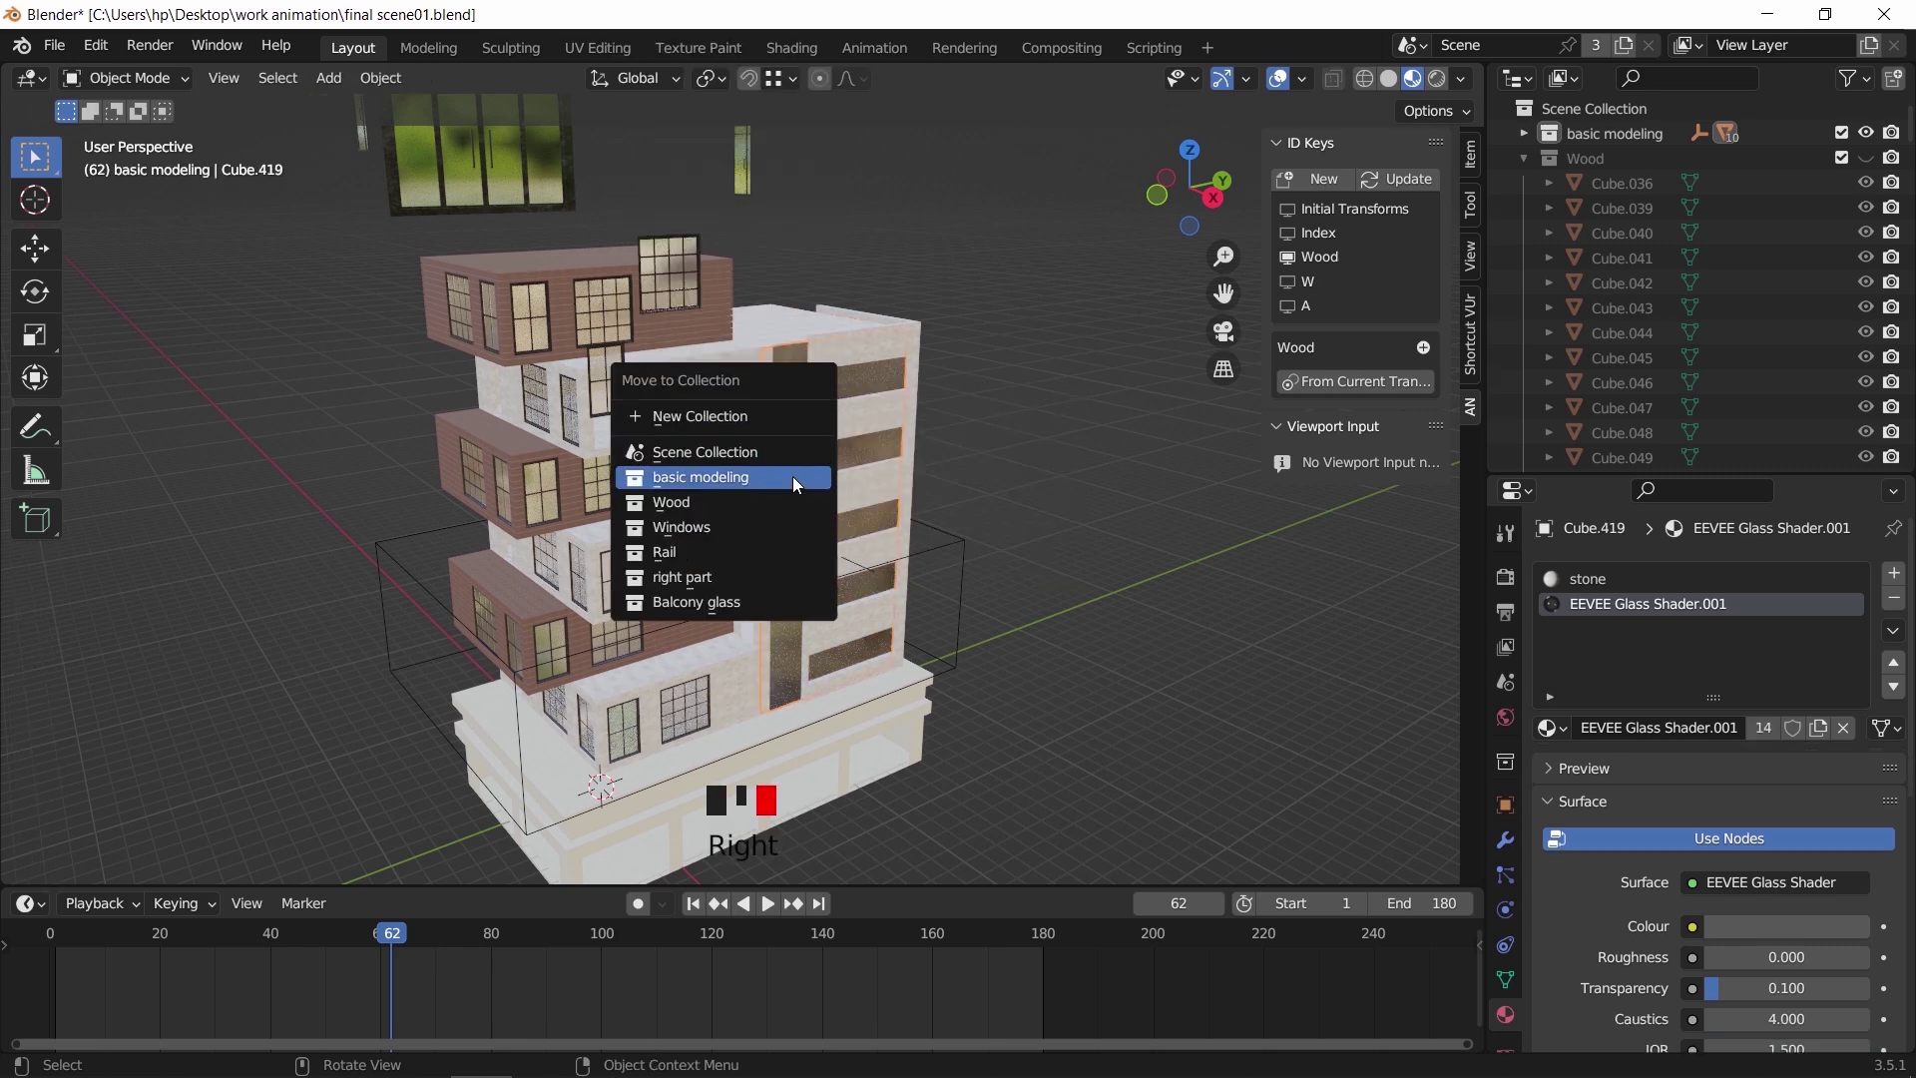
{"action": "left_click", "coordinate": [768, 575]}
Play the build animation, return to solid shading and scrub to around frame 57
{"action": "left_click", "coordinate": [693, 904]}
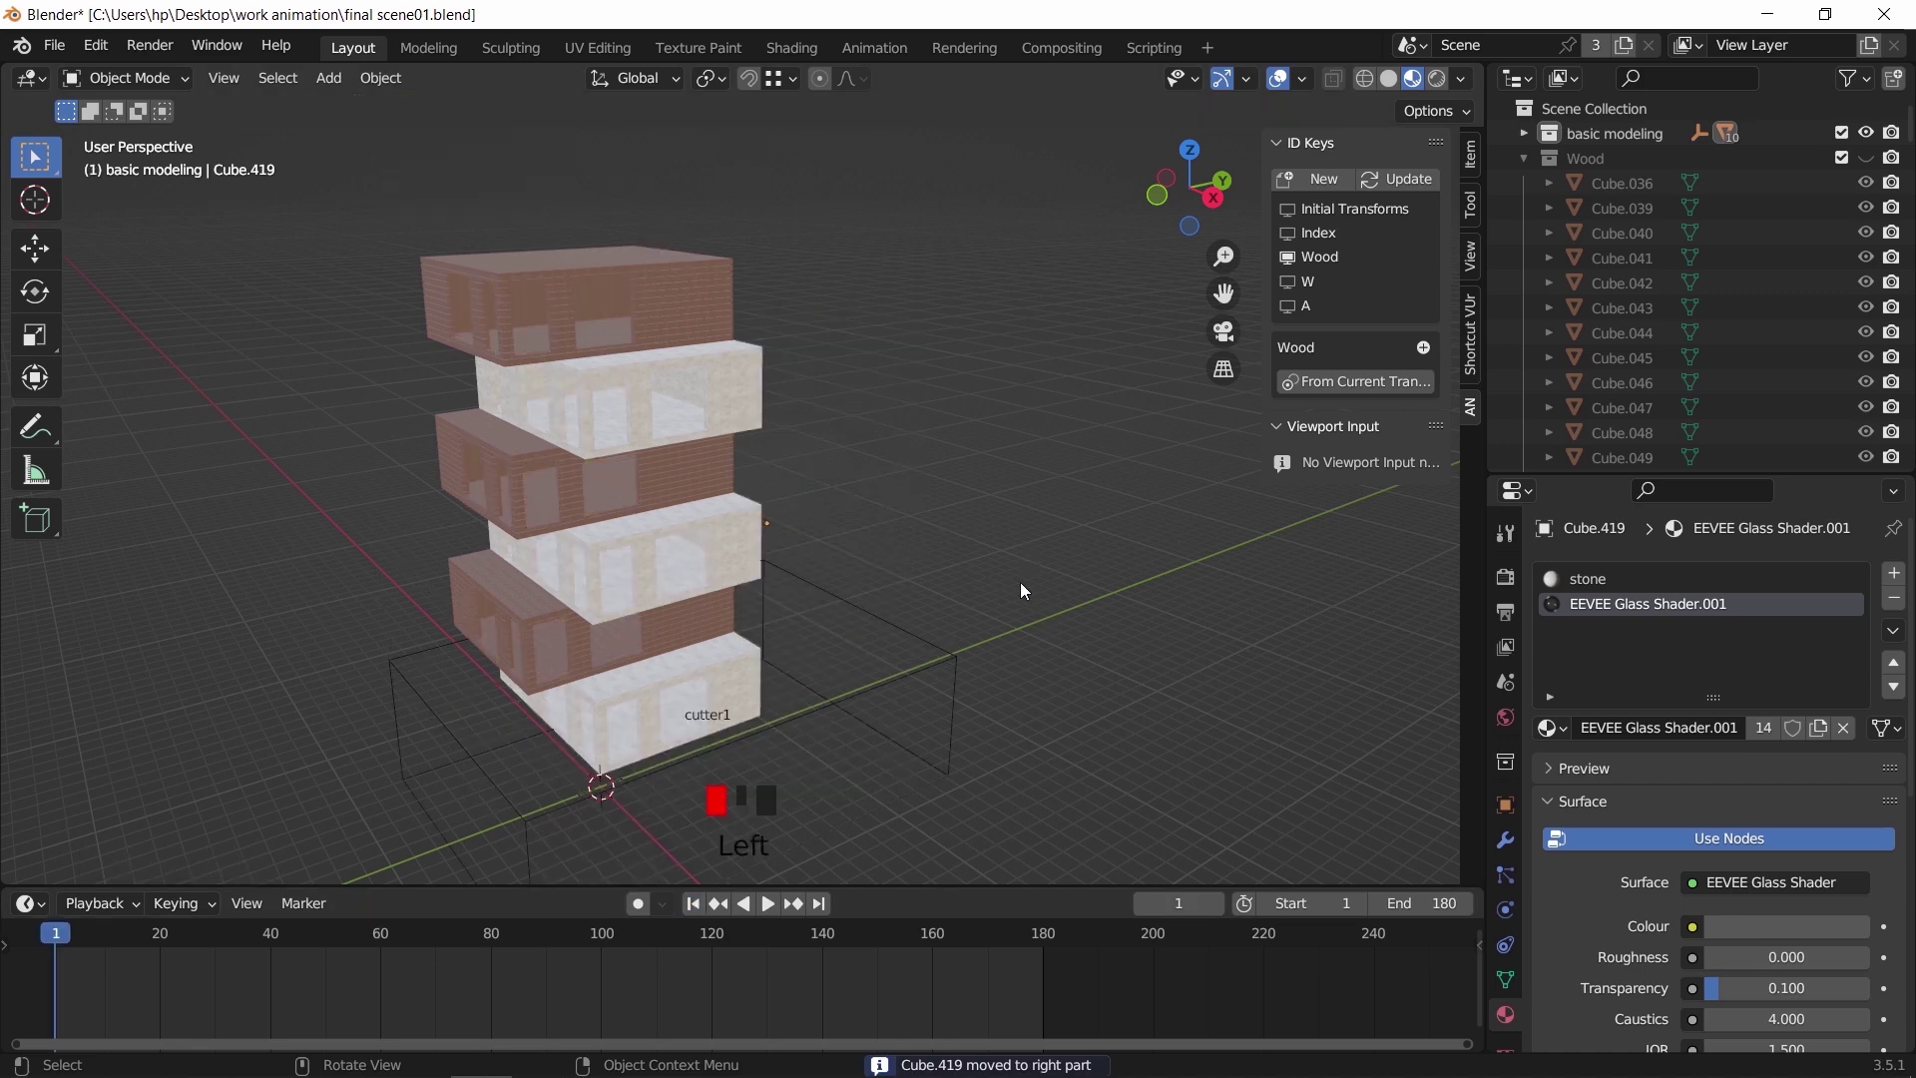
{"action": "key", "text": "space"}
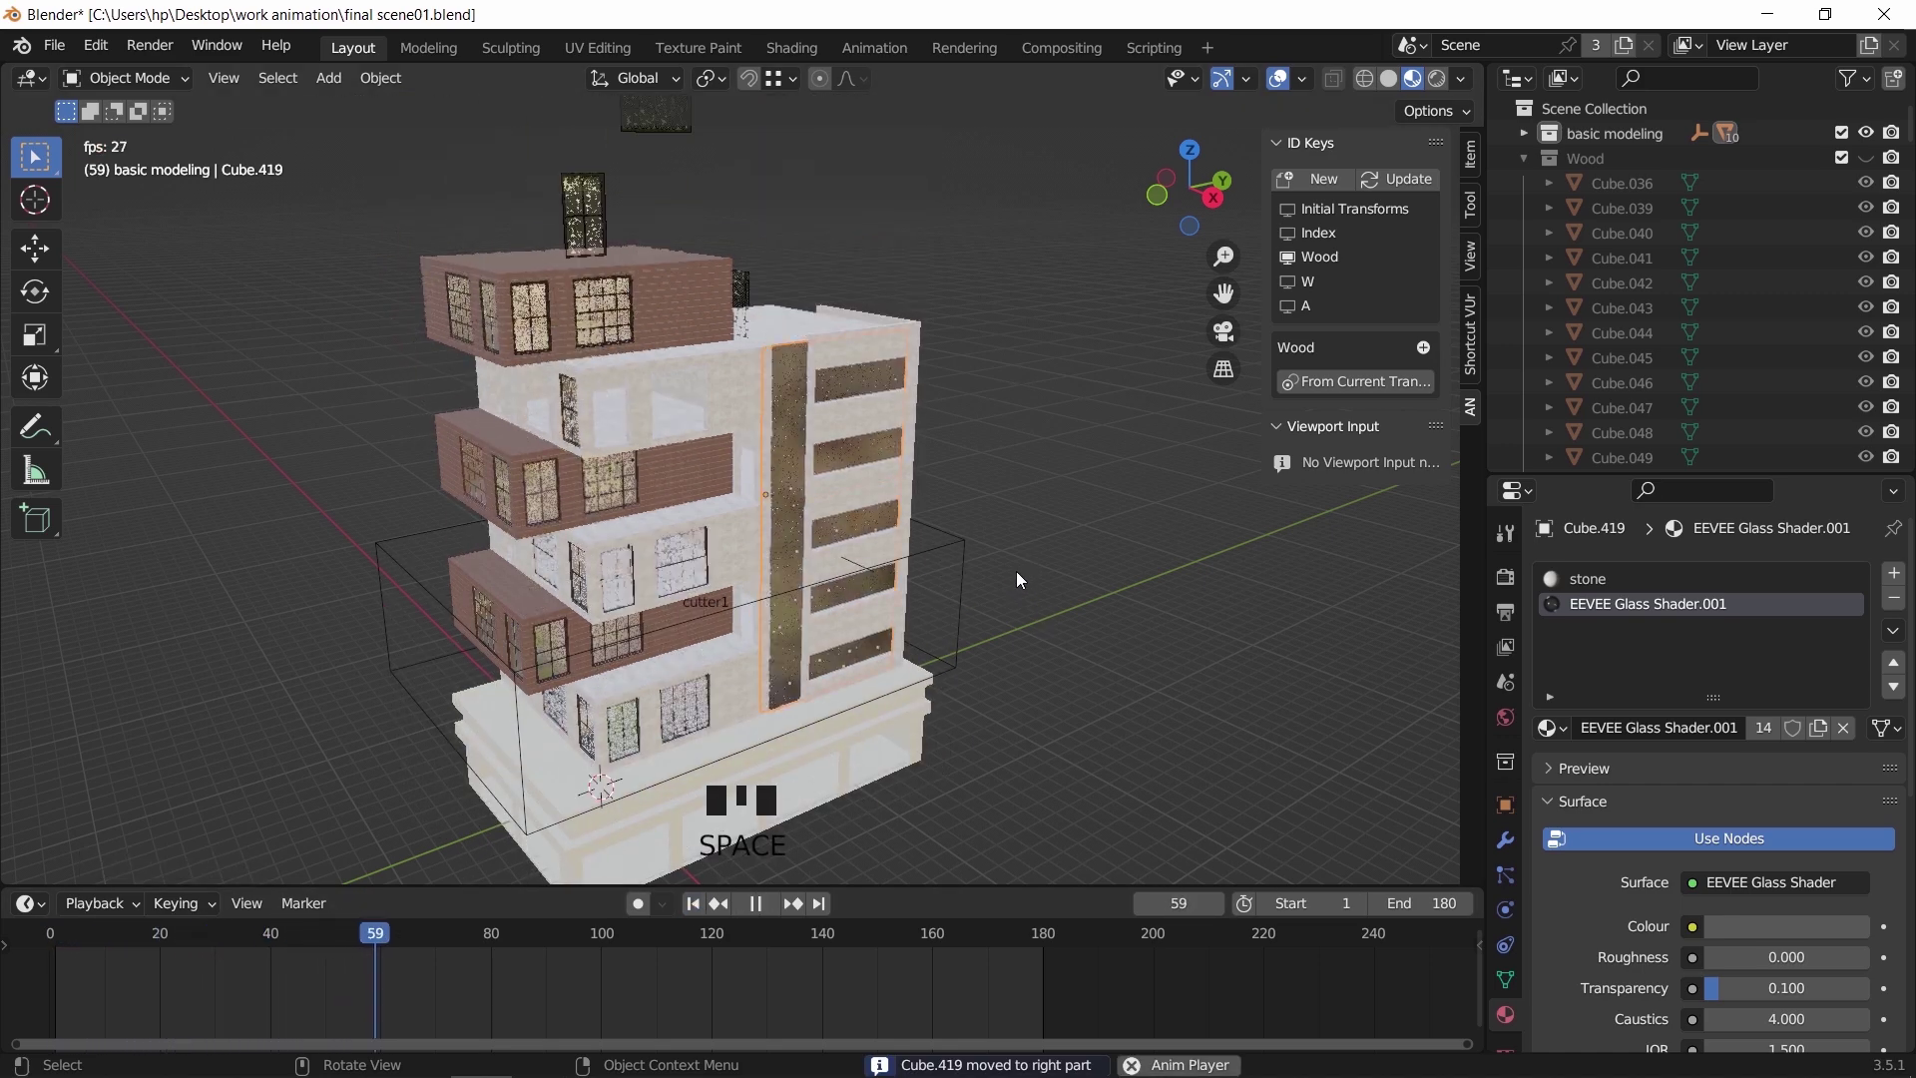
{"action": "key", "text": "space"}
{"action": "key", "text": "z"}
{"action": "mouse_move", "coordinate": [404, 938]}
{"action": "left_mouse_down"}
{"action": "mouse_move", "coordinate": [213, 967]}
{"action": "mouse_move", "coordinate": [506, 978]}
{"action": "left_mouse_up"}
Select window piece Cube.340 and change its active material slot
{"action": "scroll", "coordinate": [790, 509], "scroll_direction": "down", "scroll_amount": 1}
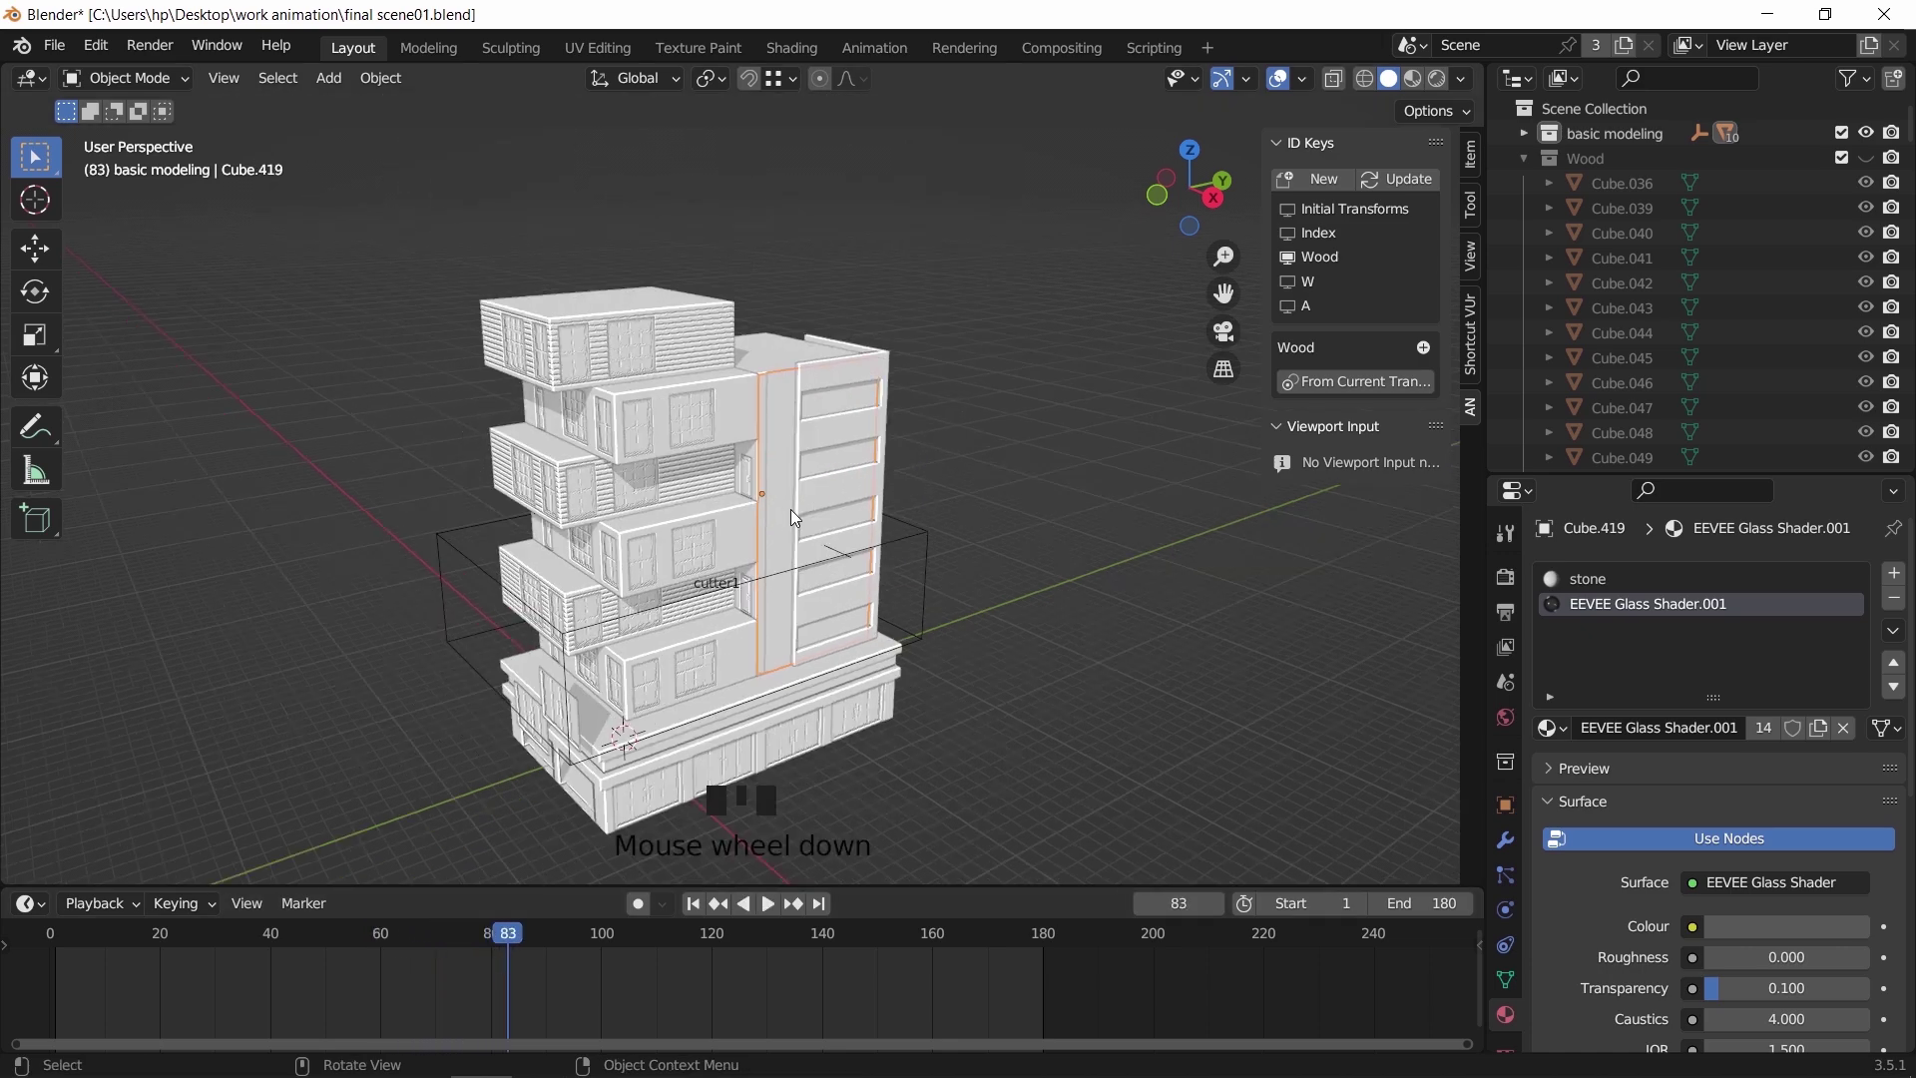
{"action": "middle_click_drag", "start_coordinate": [790, 508], "coordinate": [875, 495], "text": "shift"}
{"action": "scroll", "coordinate": [884, 609], "scroll_direction": "up", "scroll_amount": 2}
{"action": "left_click", "coordinate": [868, 647]}
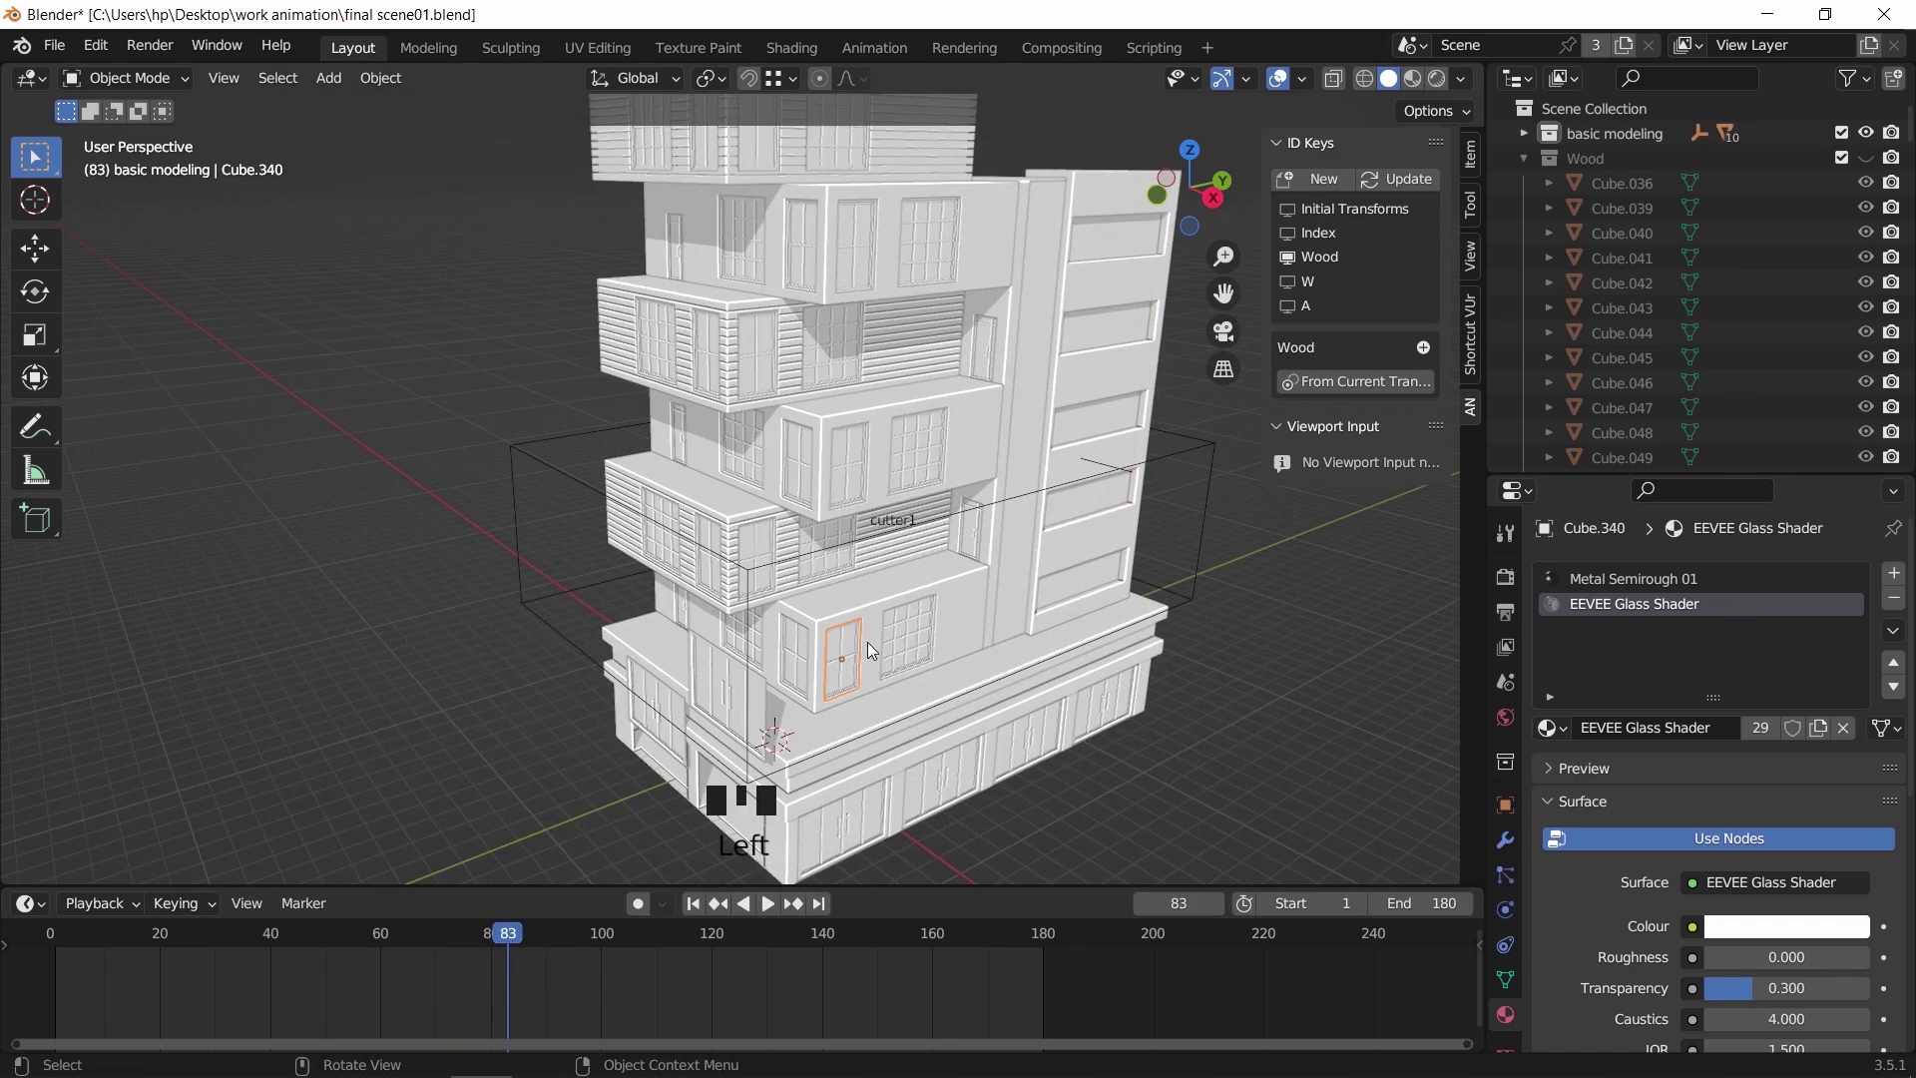
{"action": "left_click", "coordinate": [961, 601]}
{"action": "middle_click_drag", "start_coordinate": [1047, 523], "coordinate": [931, 404]}
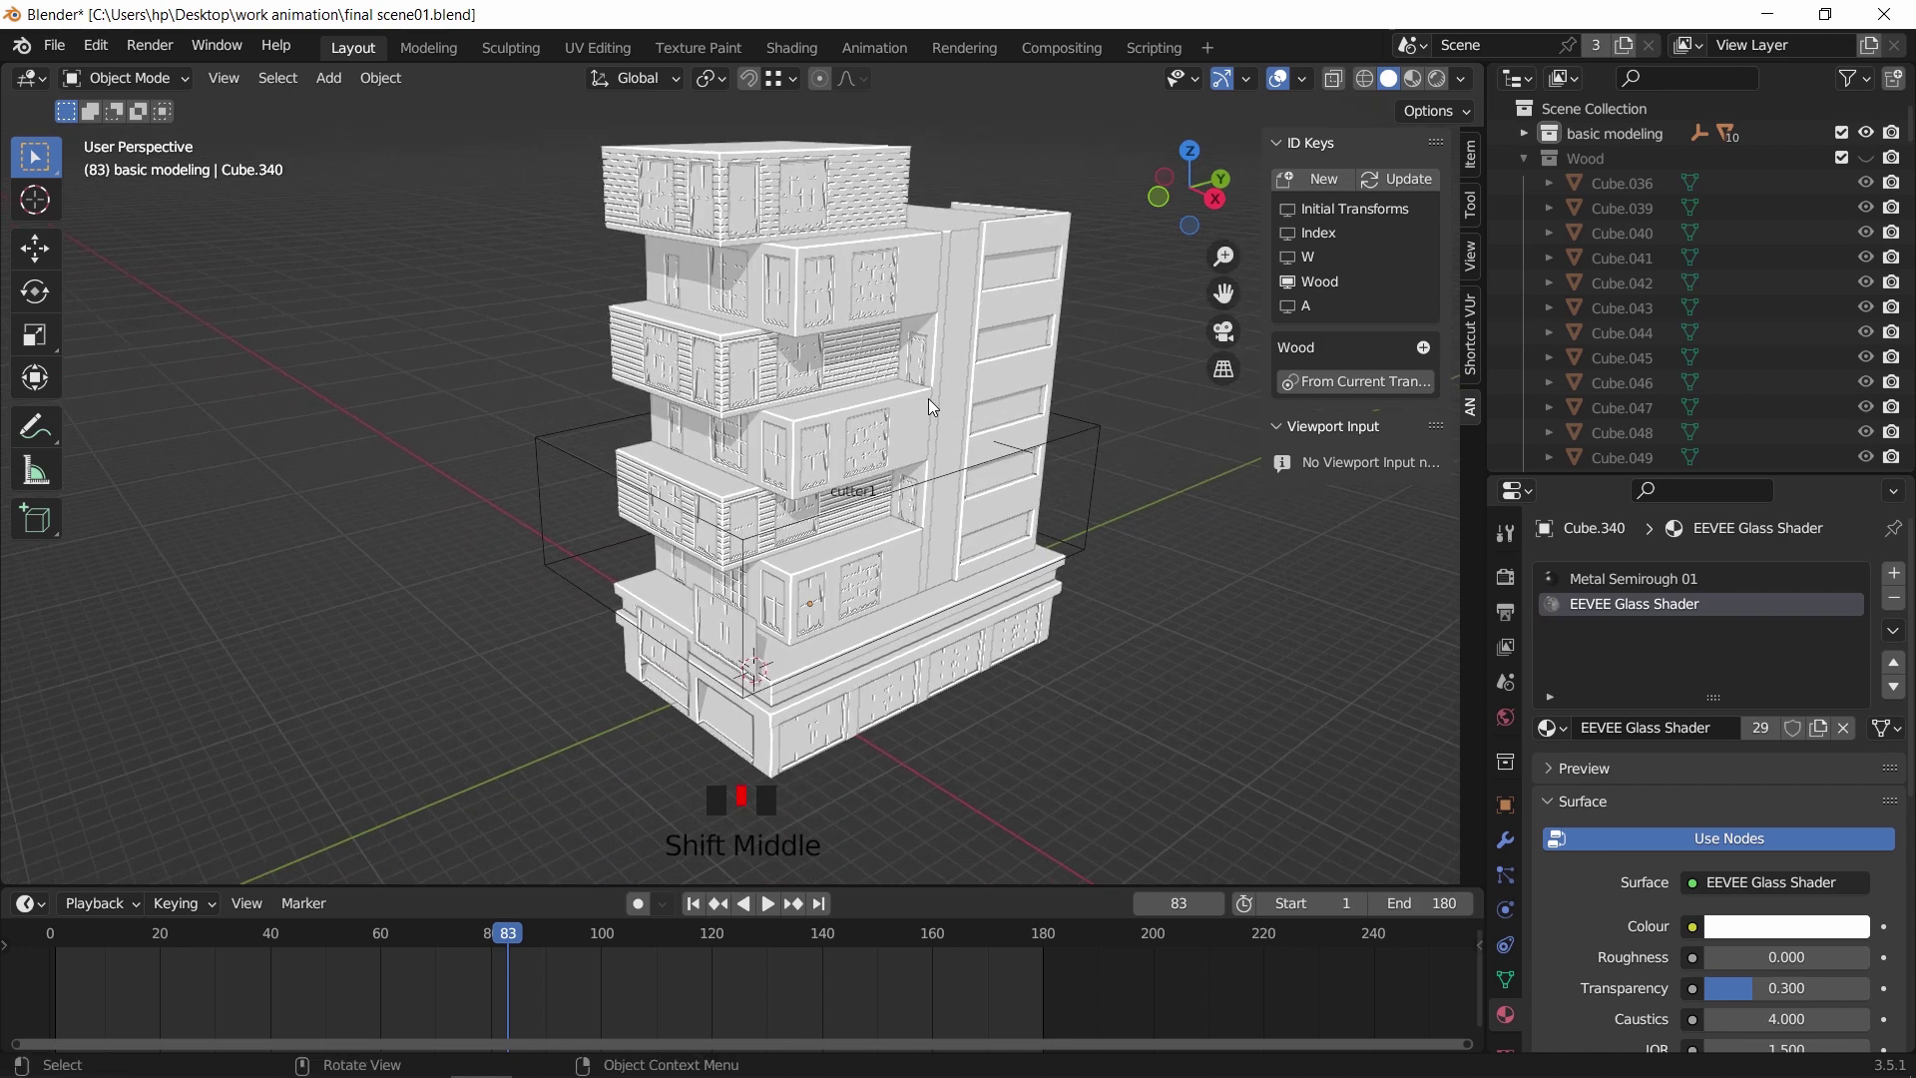
{"action": "scroll", "coordinate": [930, 409], "scroll_direction": "up", "scroll_amount": 1}
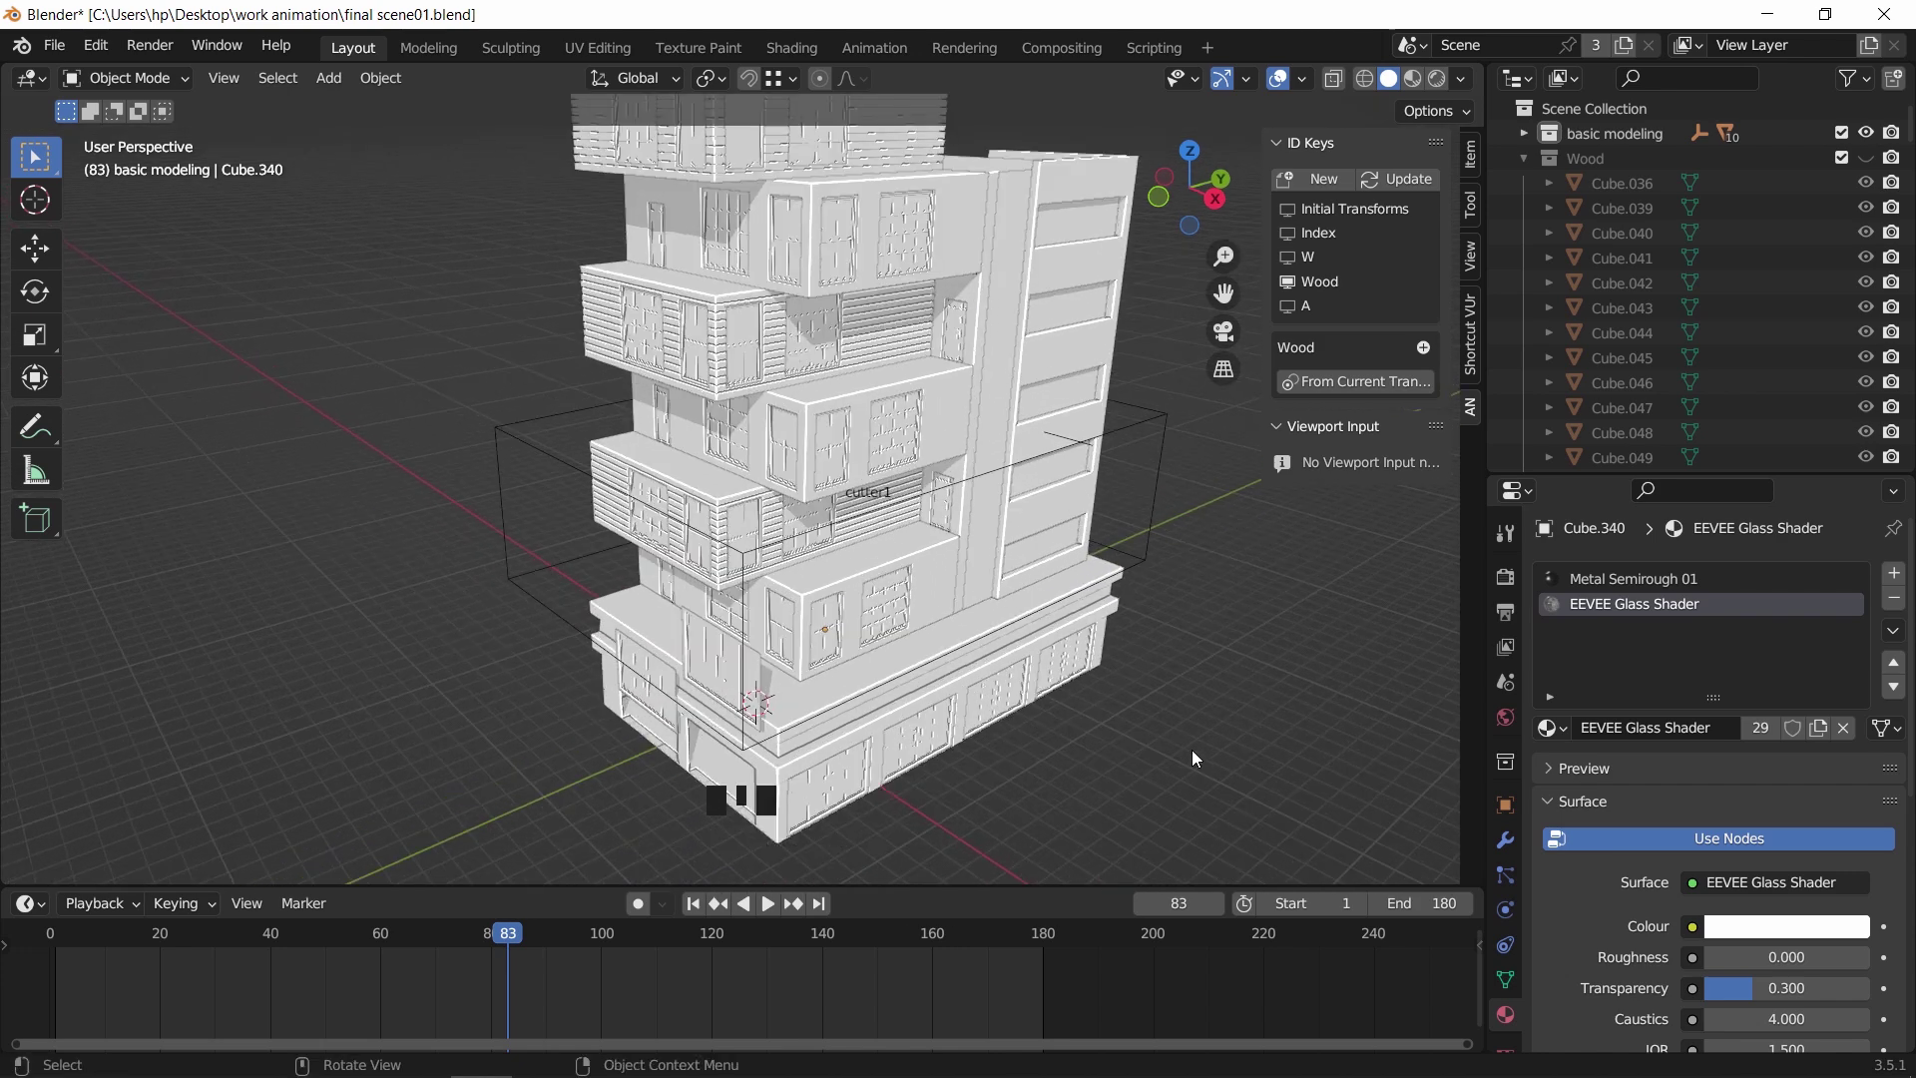
Select the left wood-slat balcony blocks and set their origins to Center of Mass (Surface)
{"action": "left_click", "coordinate": [937, 567]}
{"action": "left_click", "coordinate": [917, 481], "text": "shift"}
{"action": "left_click", "coordinate": [858, 240], "text": "shift"}
{"action": "left_click", "coordinate": [858, 330], "text": "shift"}
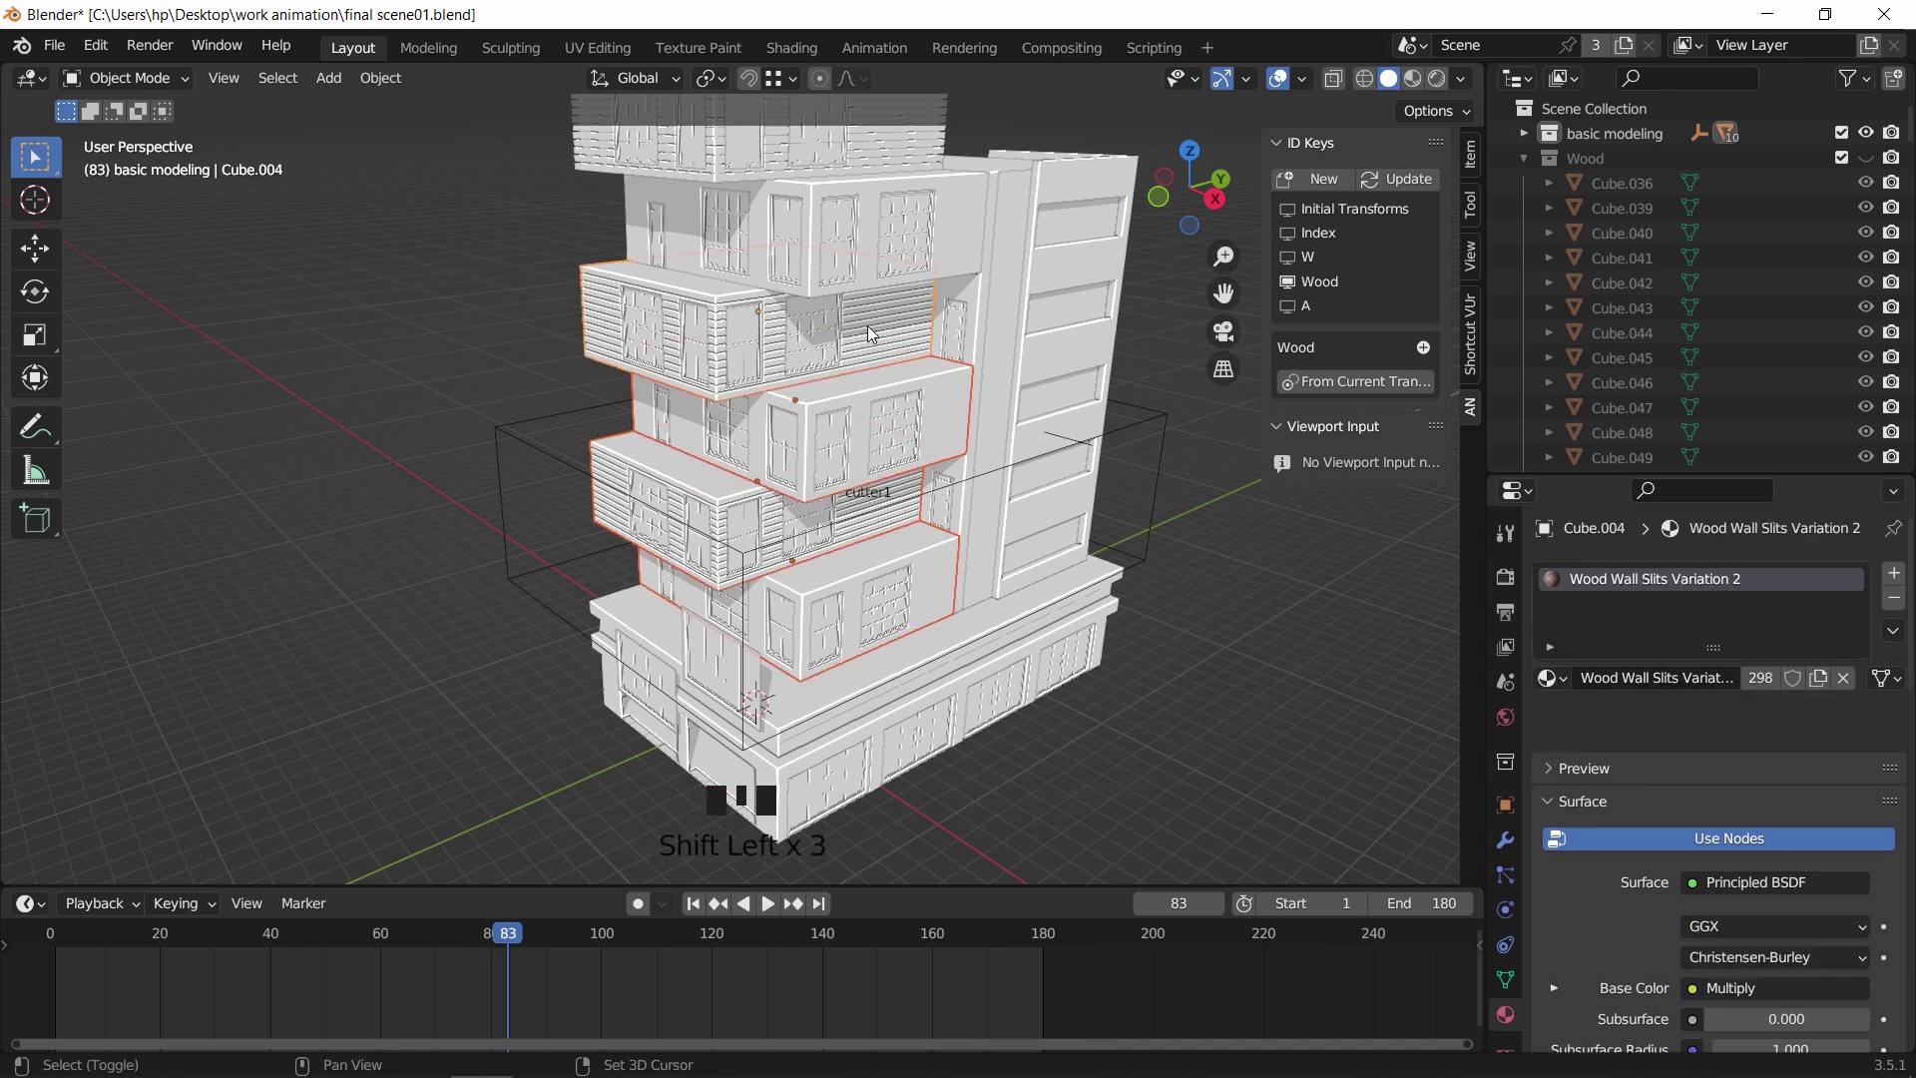
{"action": "left_click", "coordinate": [994, 462], "text": "shift"}
{"action": "left_click", "coordinate": [995, 462], "text": "shift"}
{"action": "left_click", "coordinate": [380, 78]}
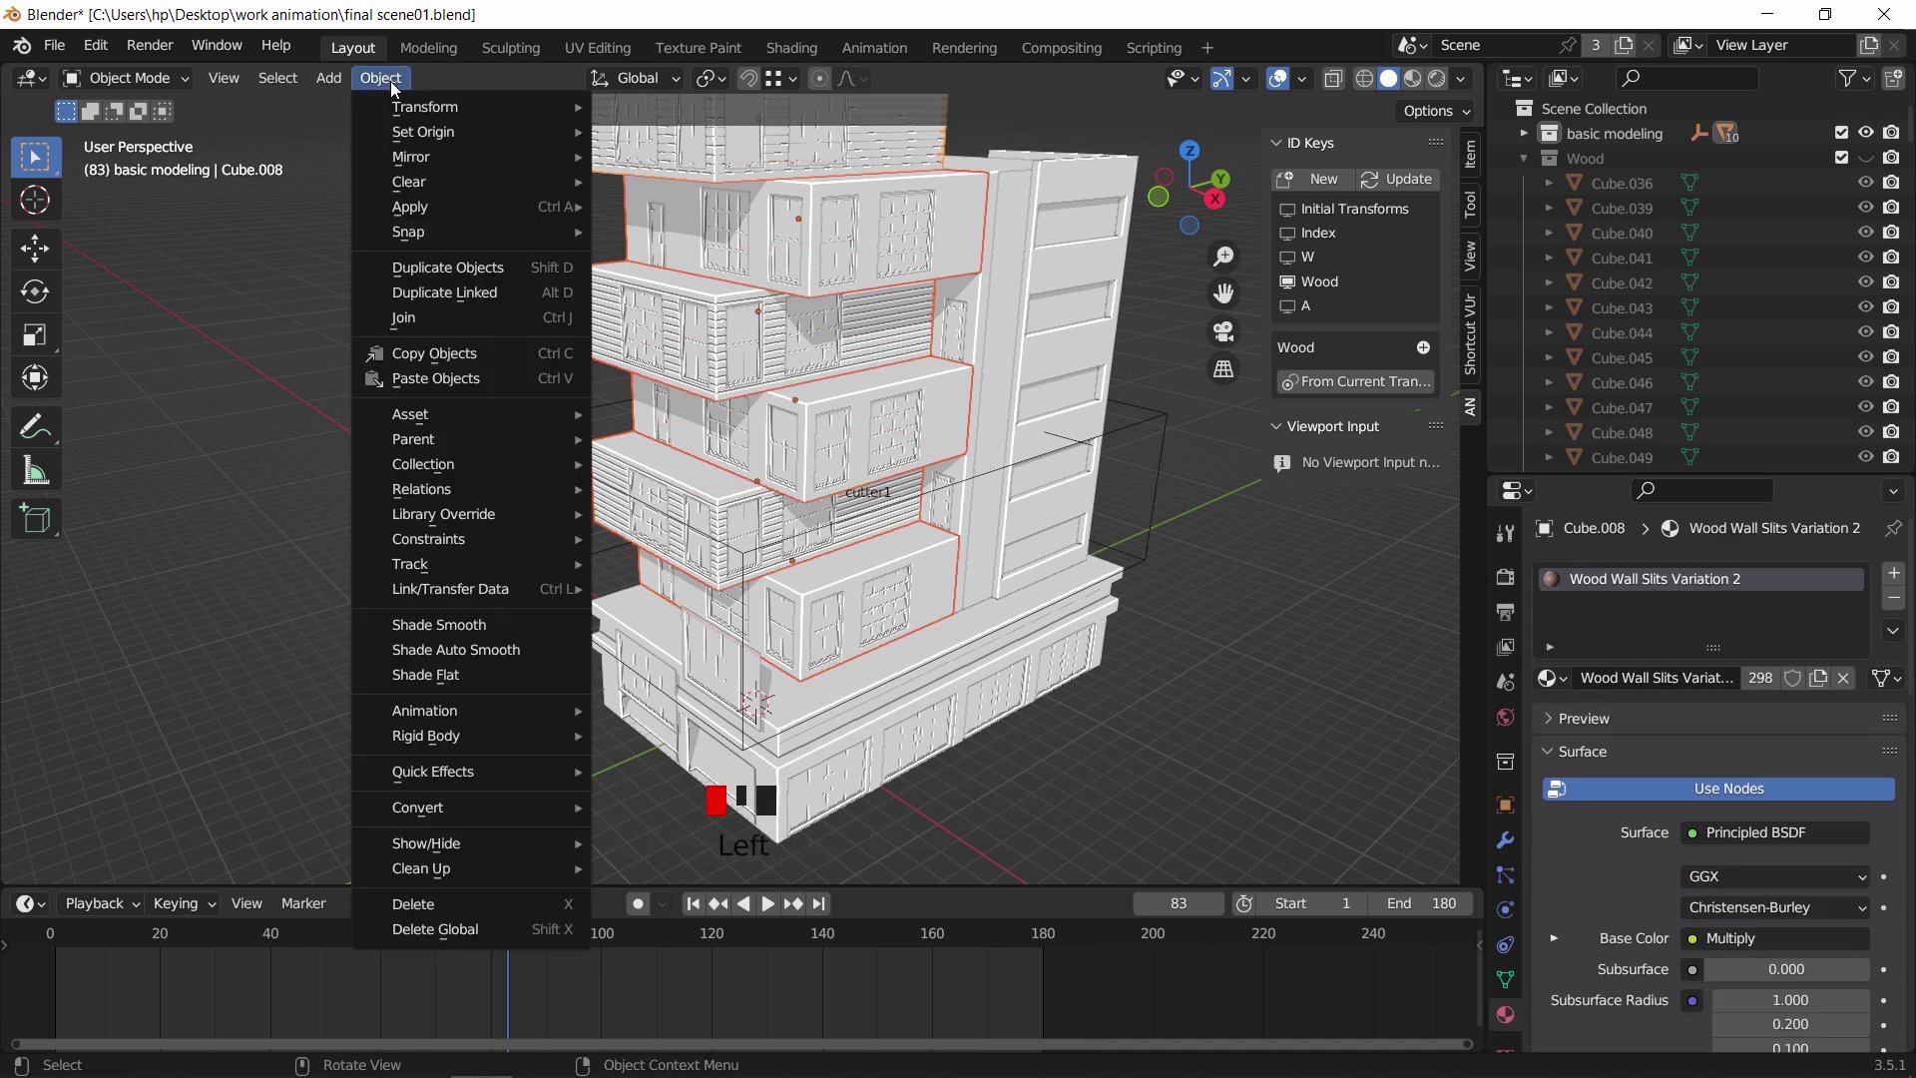
{"action": "mouse_move", "coordinate": [467, 132]}
{"action": "left_click", "coordinate": [733, 212]}
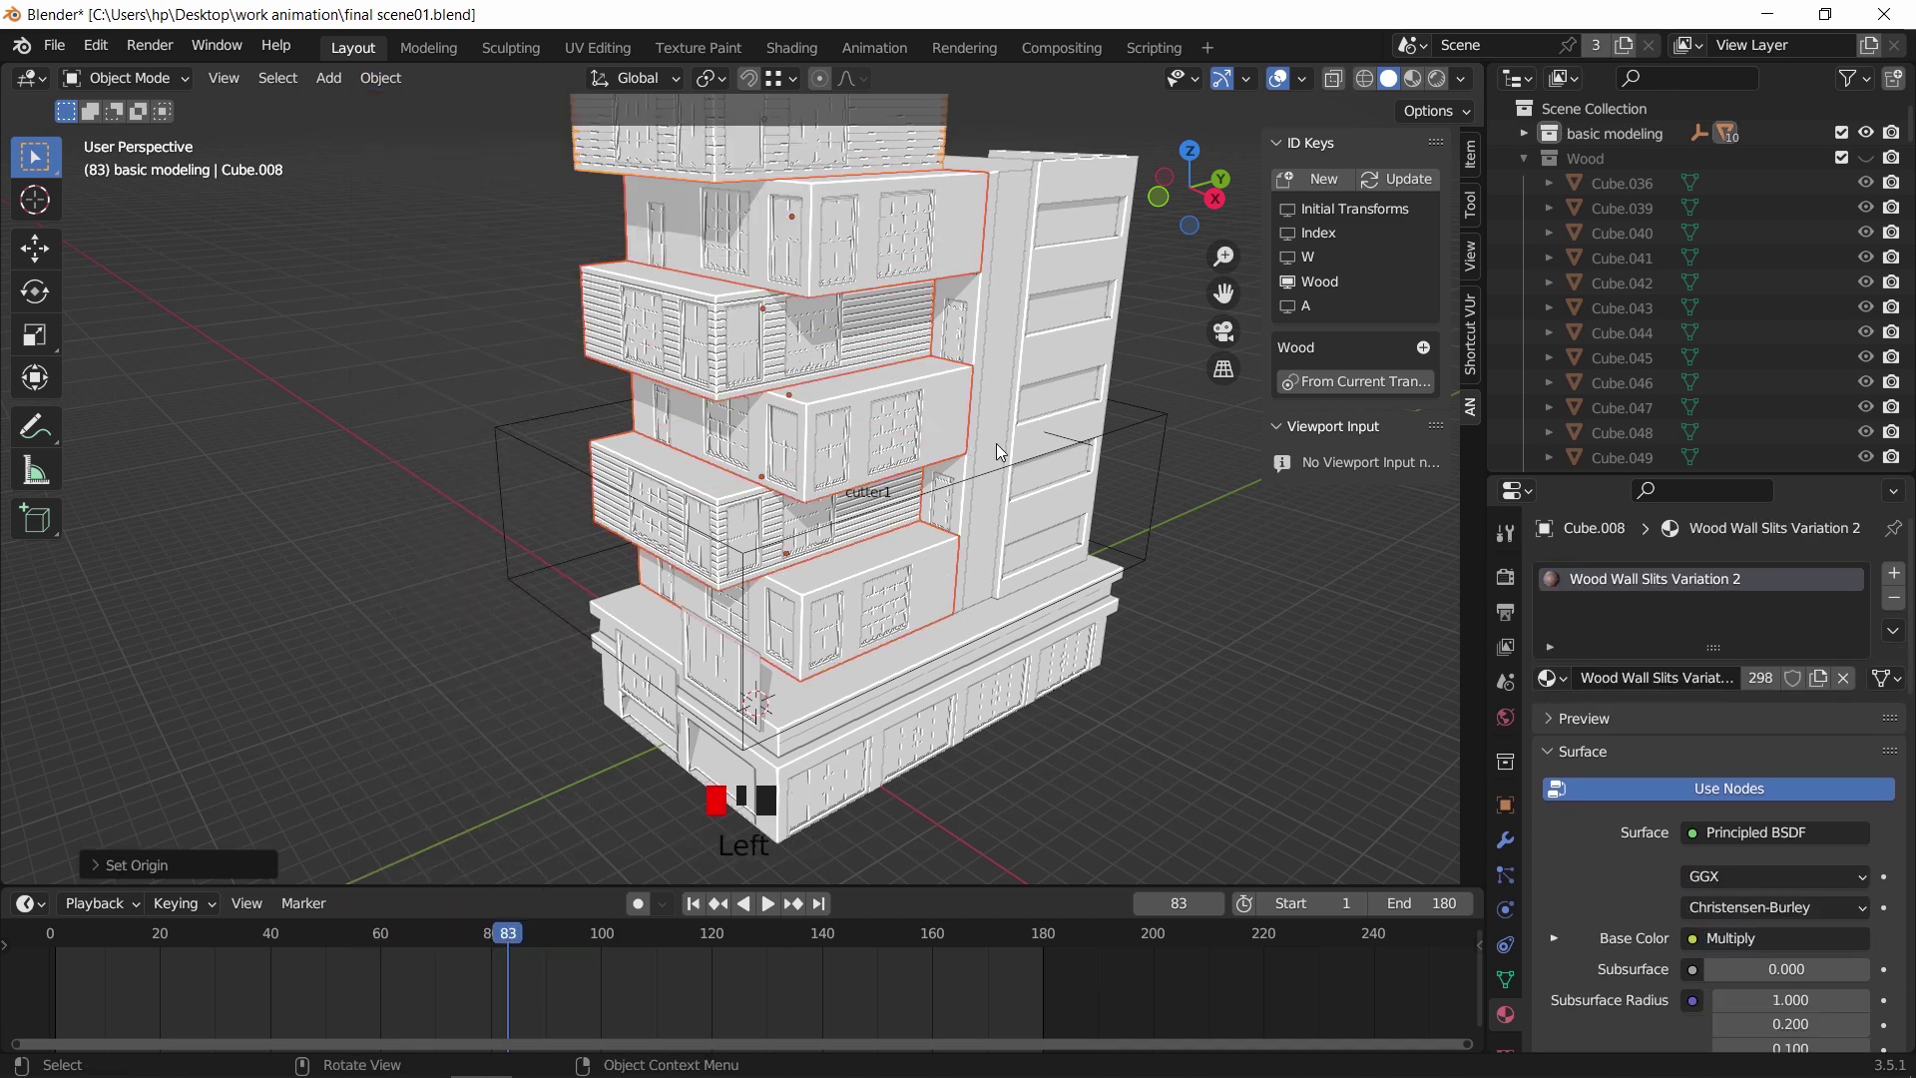
Move the selected balcony blocks into a new collection named Left
{"action": "right_click", "coordinate": [942, 405]}
{"action": "left_click", "coordinate": [953, 499]}
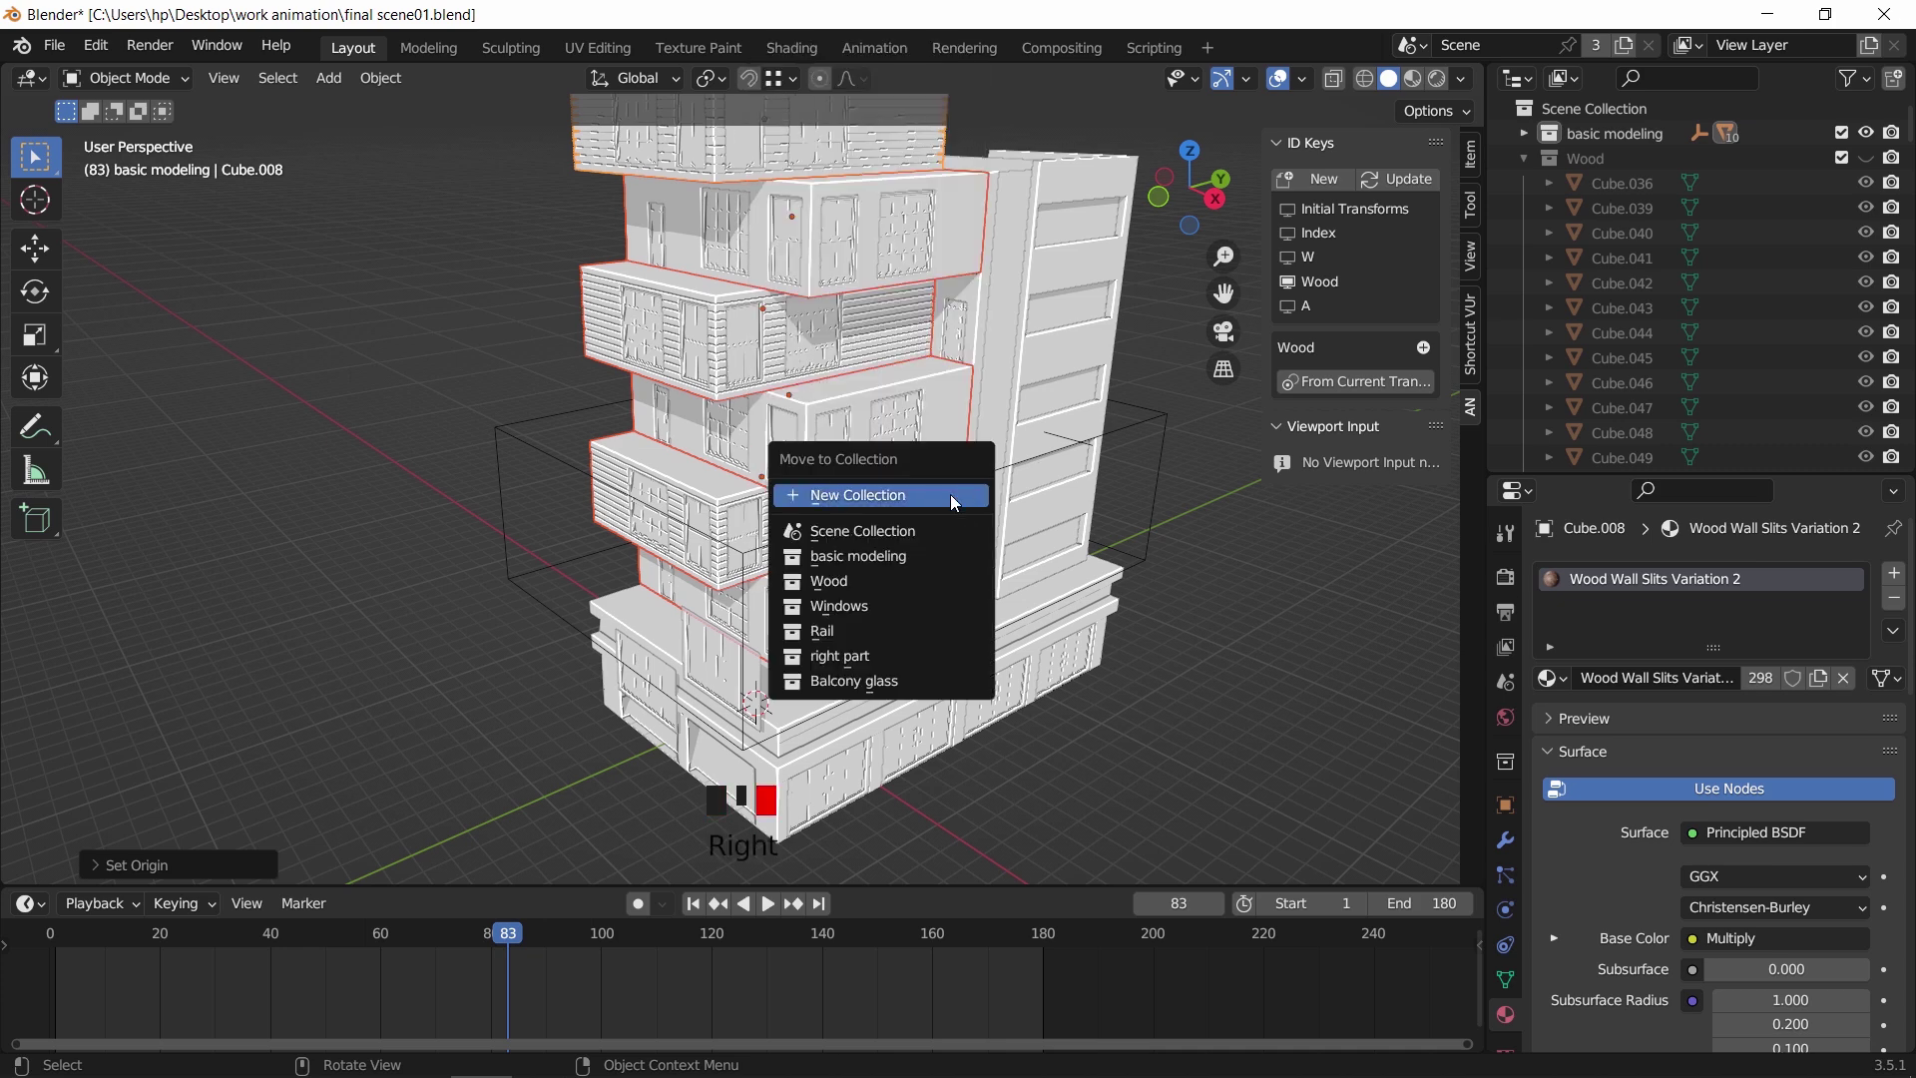
{"action": "left_click", "coordinate": [953, 499]}
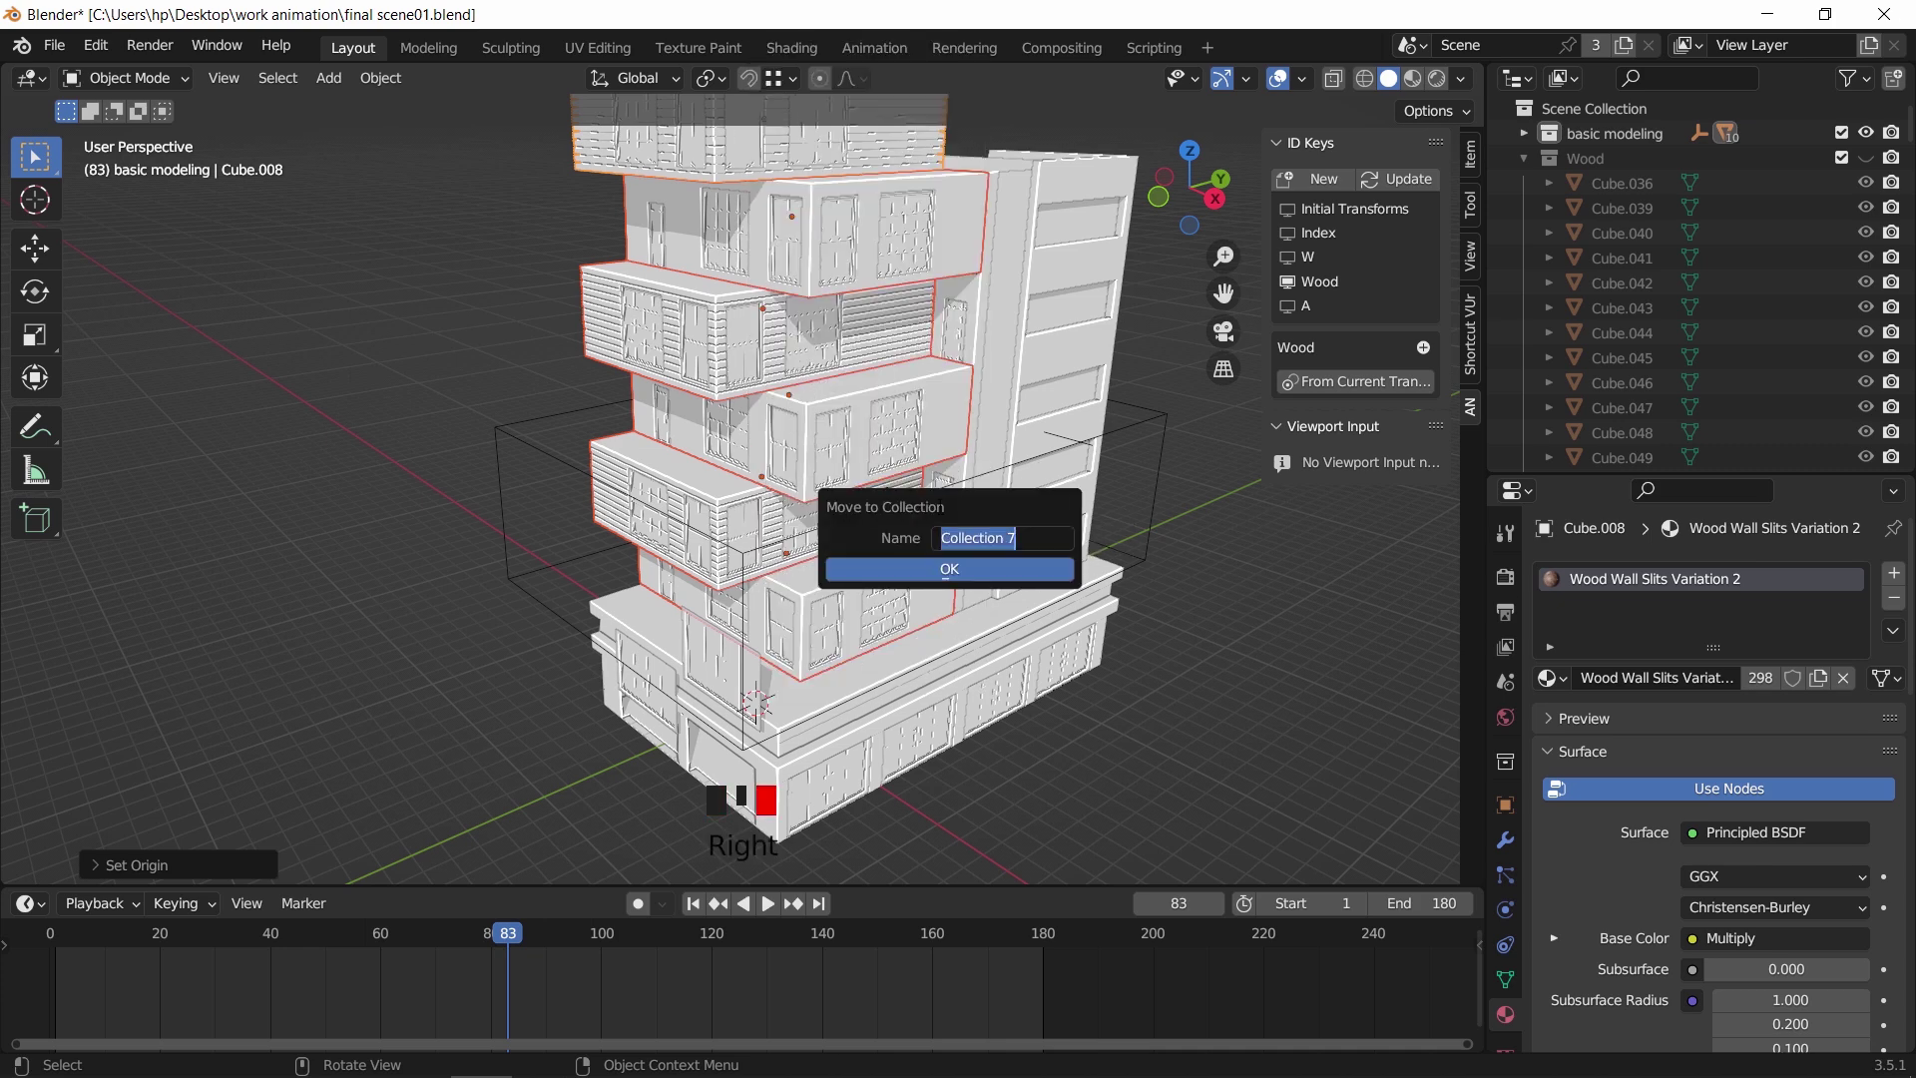
{"action": "type", "text": "Left"}
{"action": "key", "text": "Return"}
{"action": "left_click", "coordinate": [942, 569]}
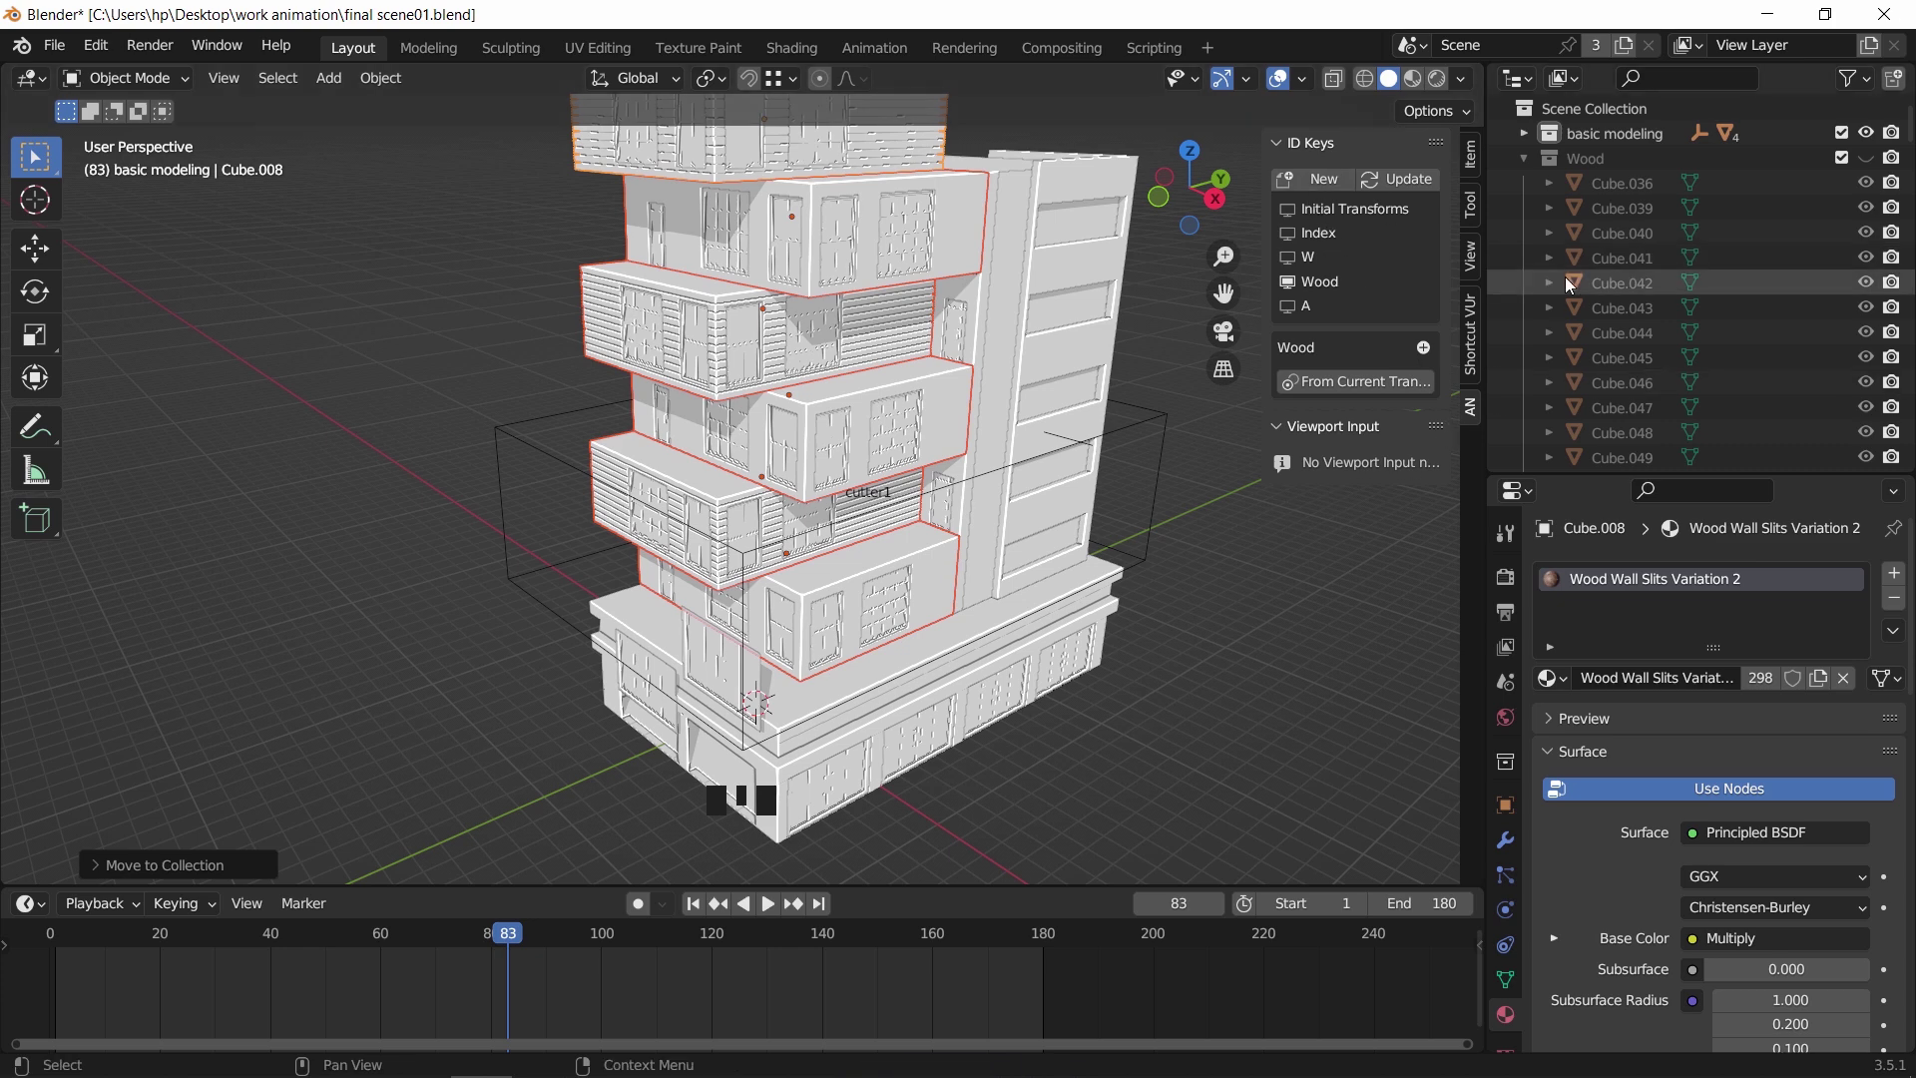
Create ID key L from the blocks' current transforms, then split the 3D view in two
{"action": "left_click", "coordinate": [1338, 180]}
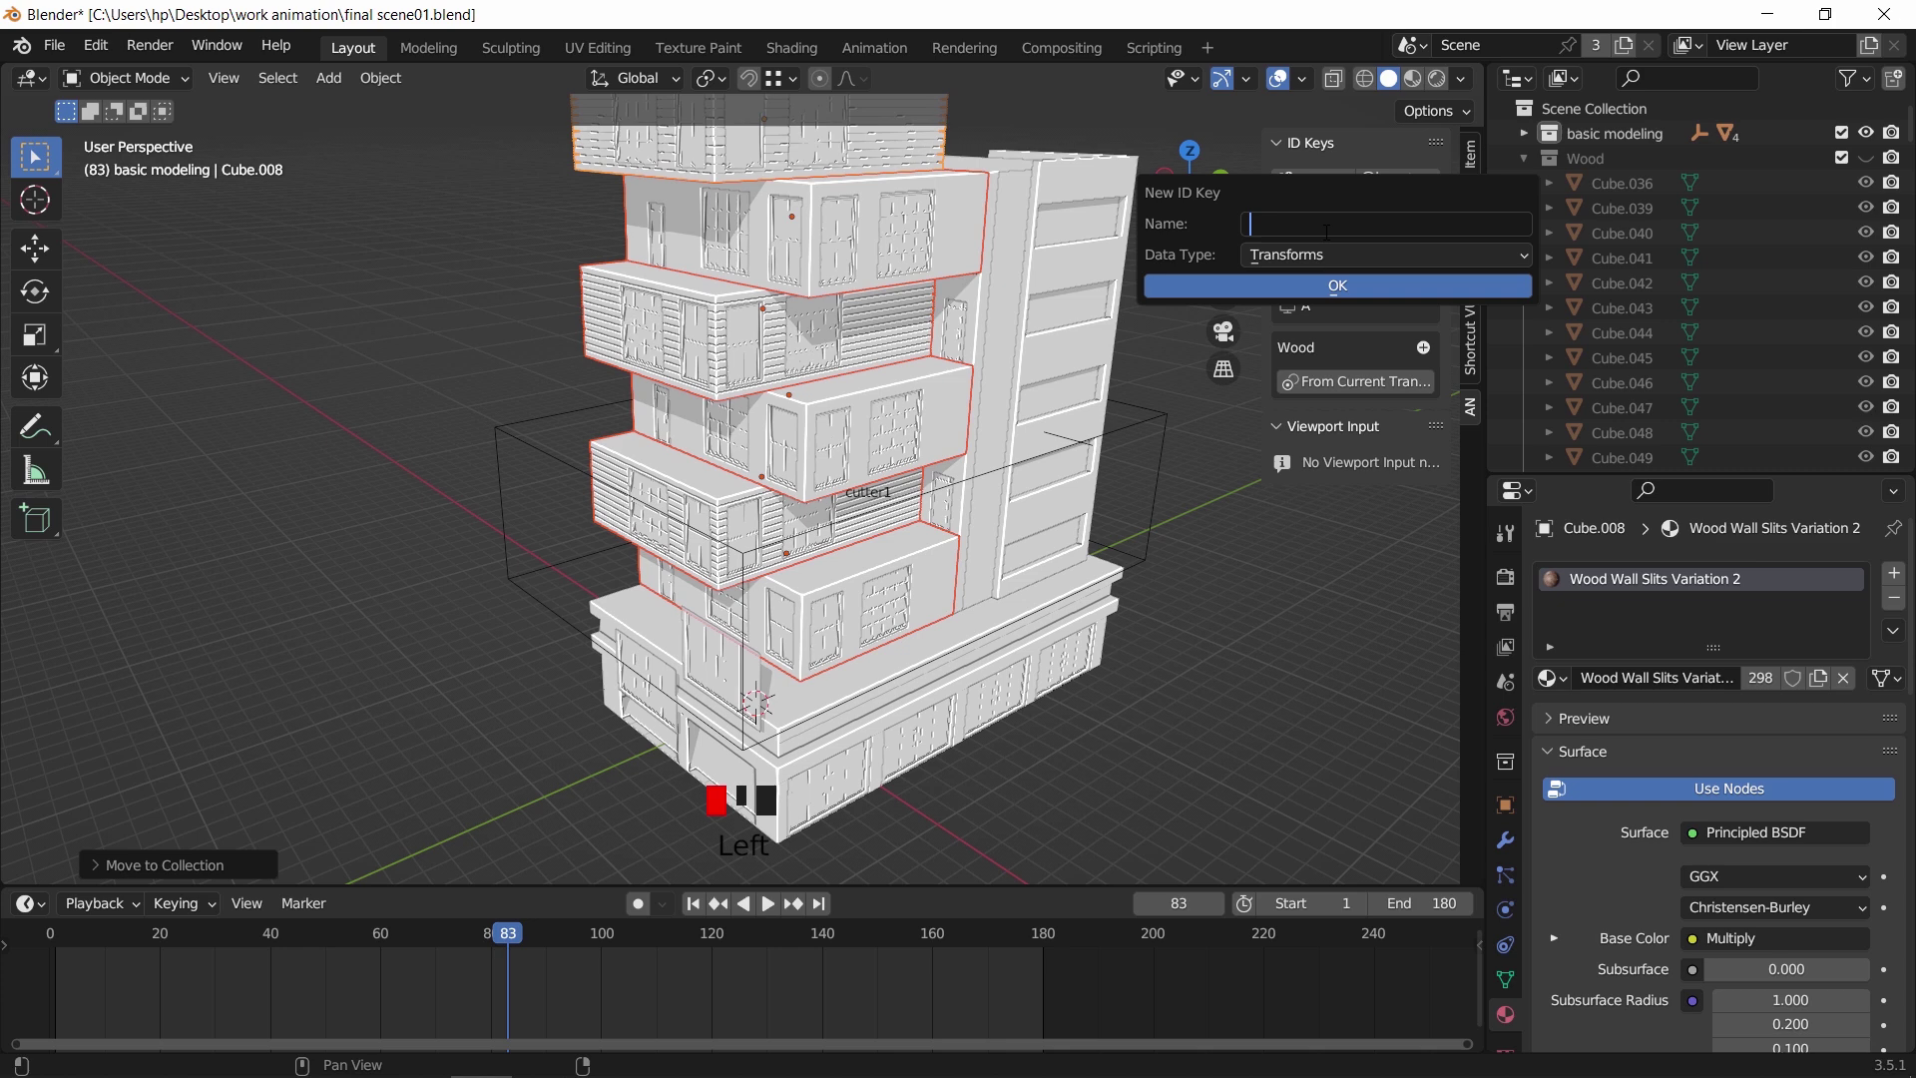
{"action": "left_click", "coordinate": [1318, 284]}
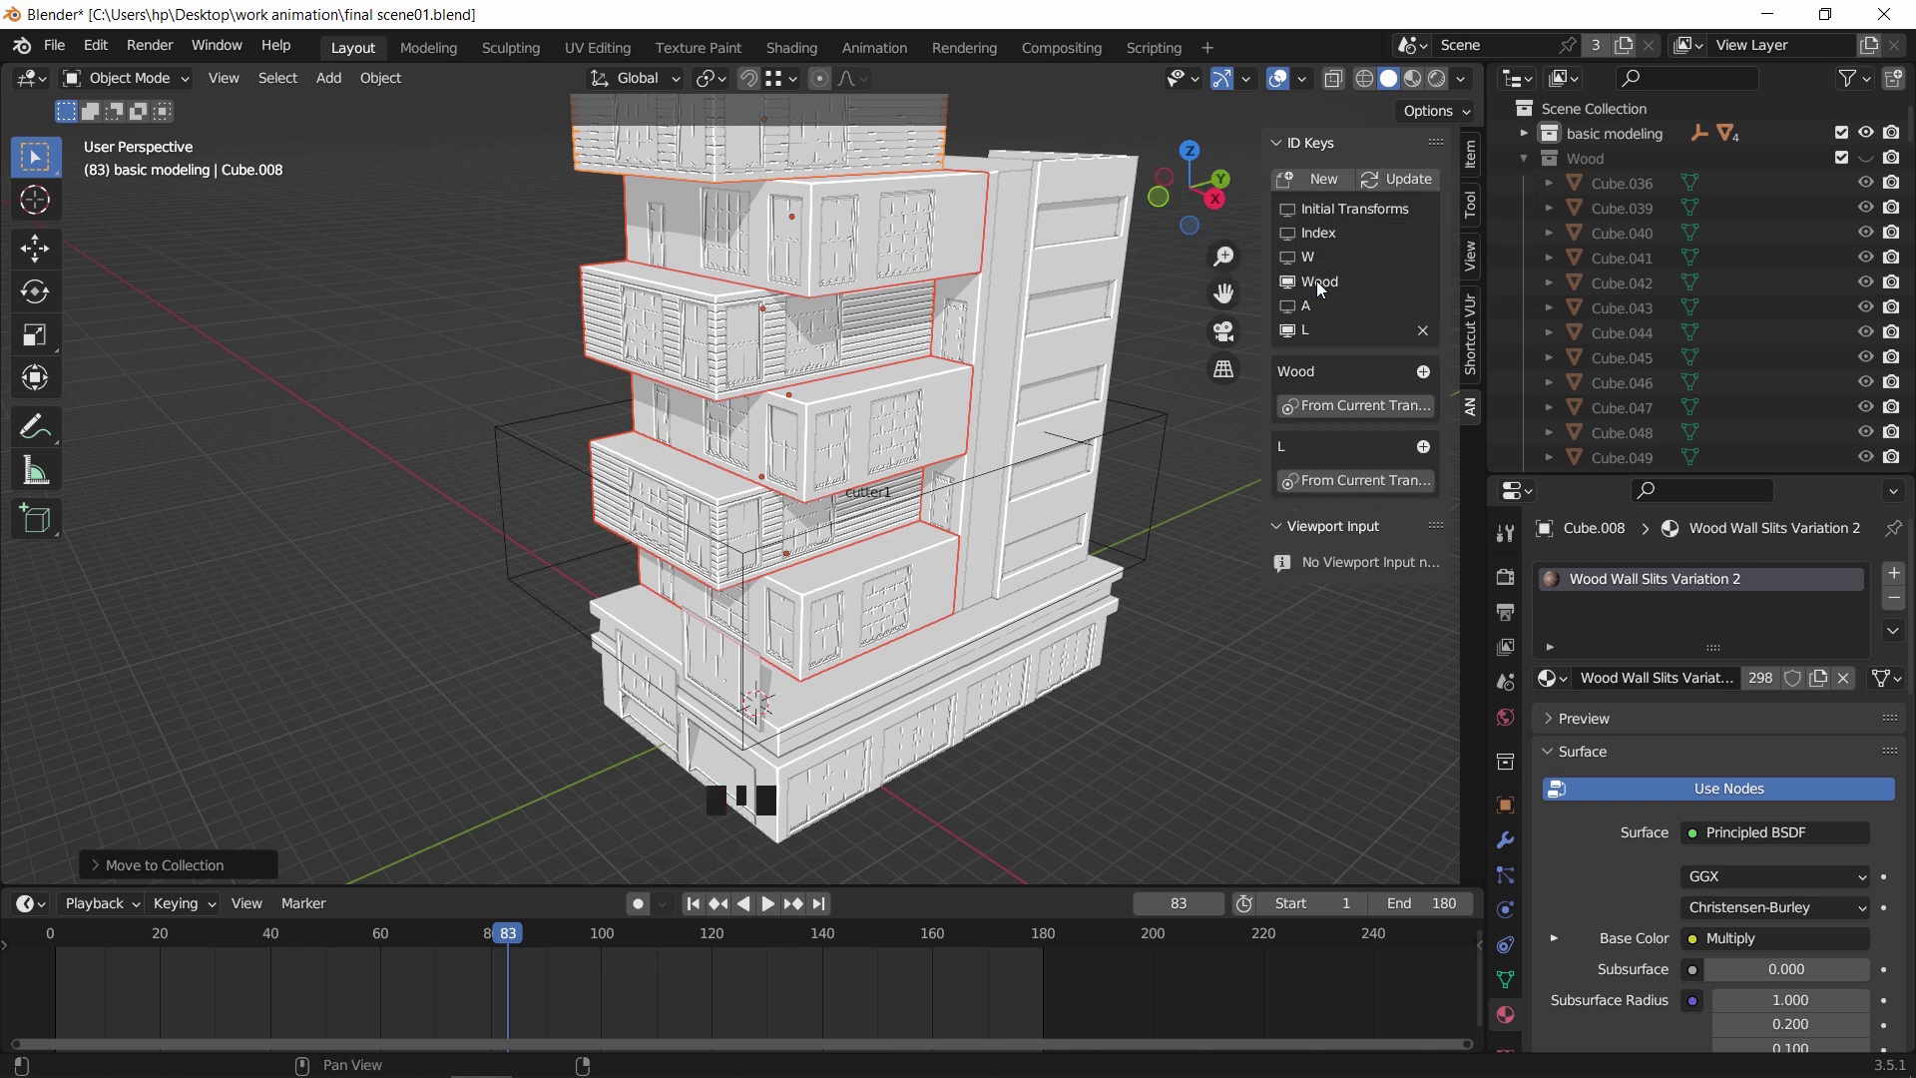
{"action": "left_click", "coordinate": [1292, 281]}
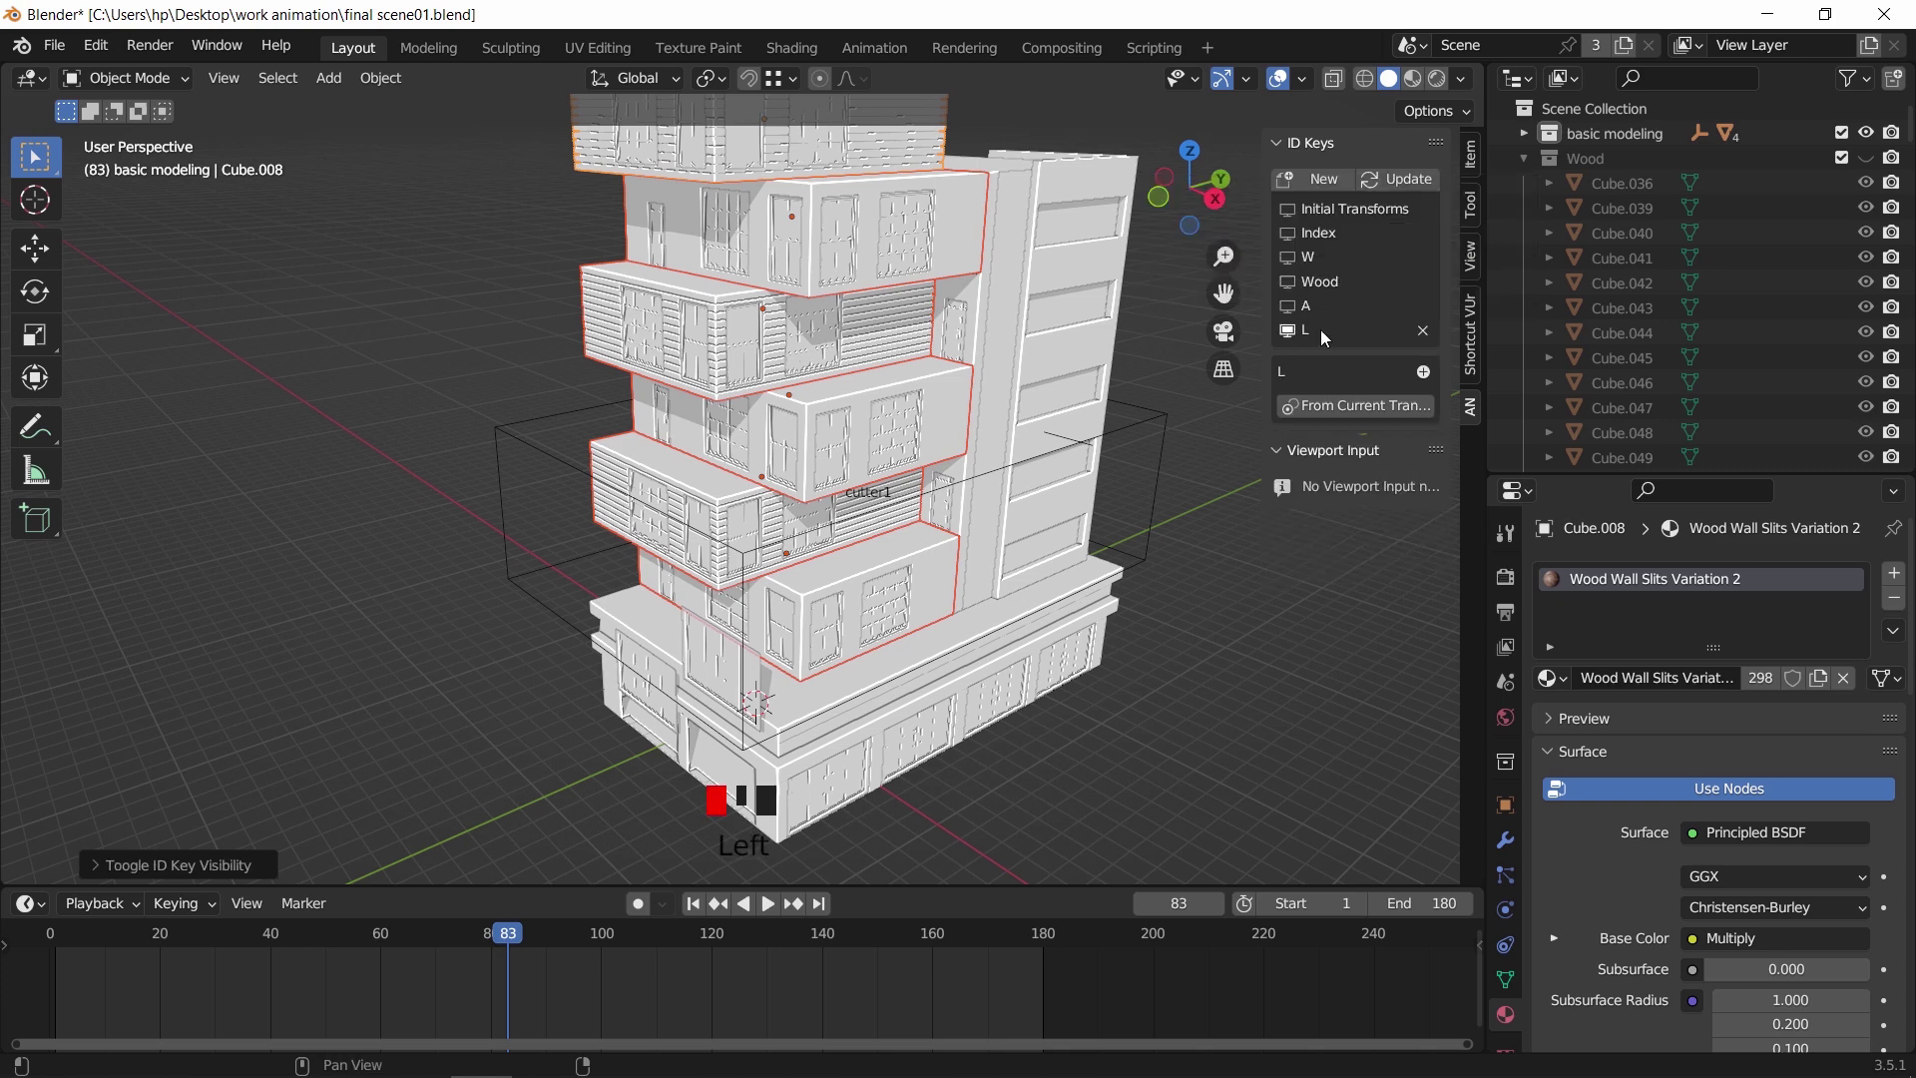
{"action": "left_click", "coordinate": [1354, 406]}
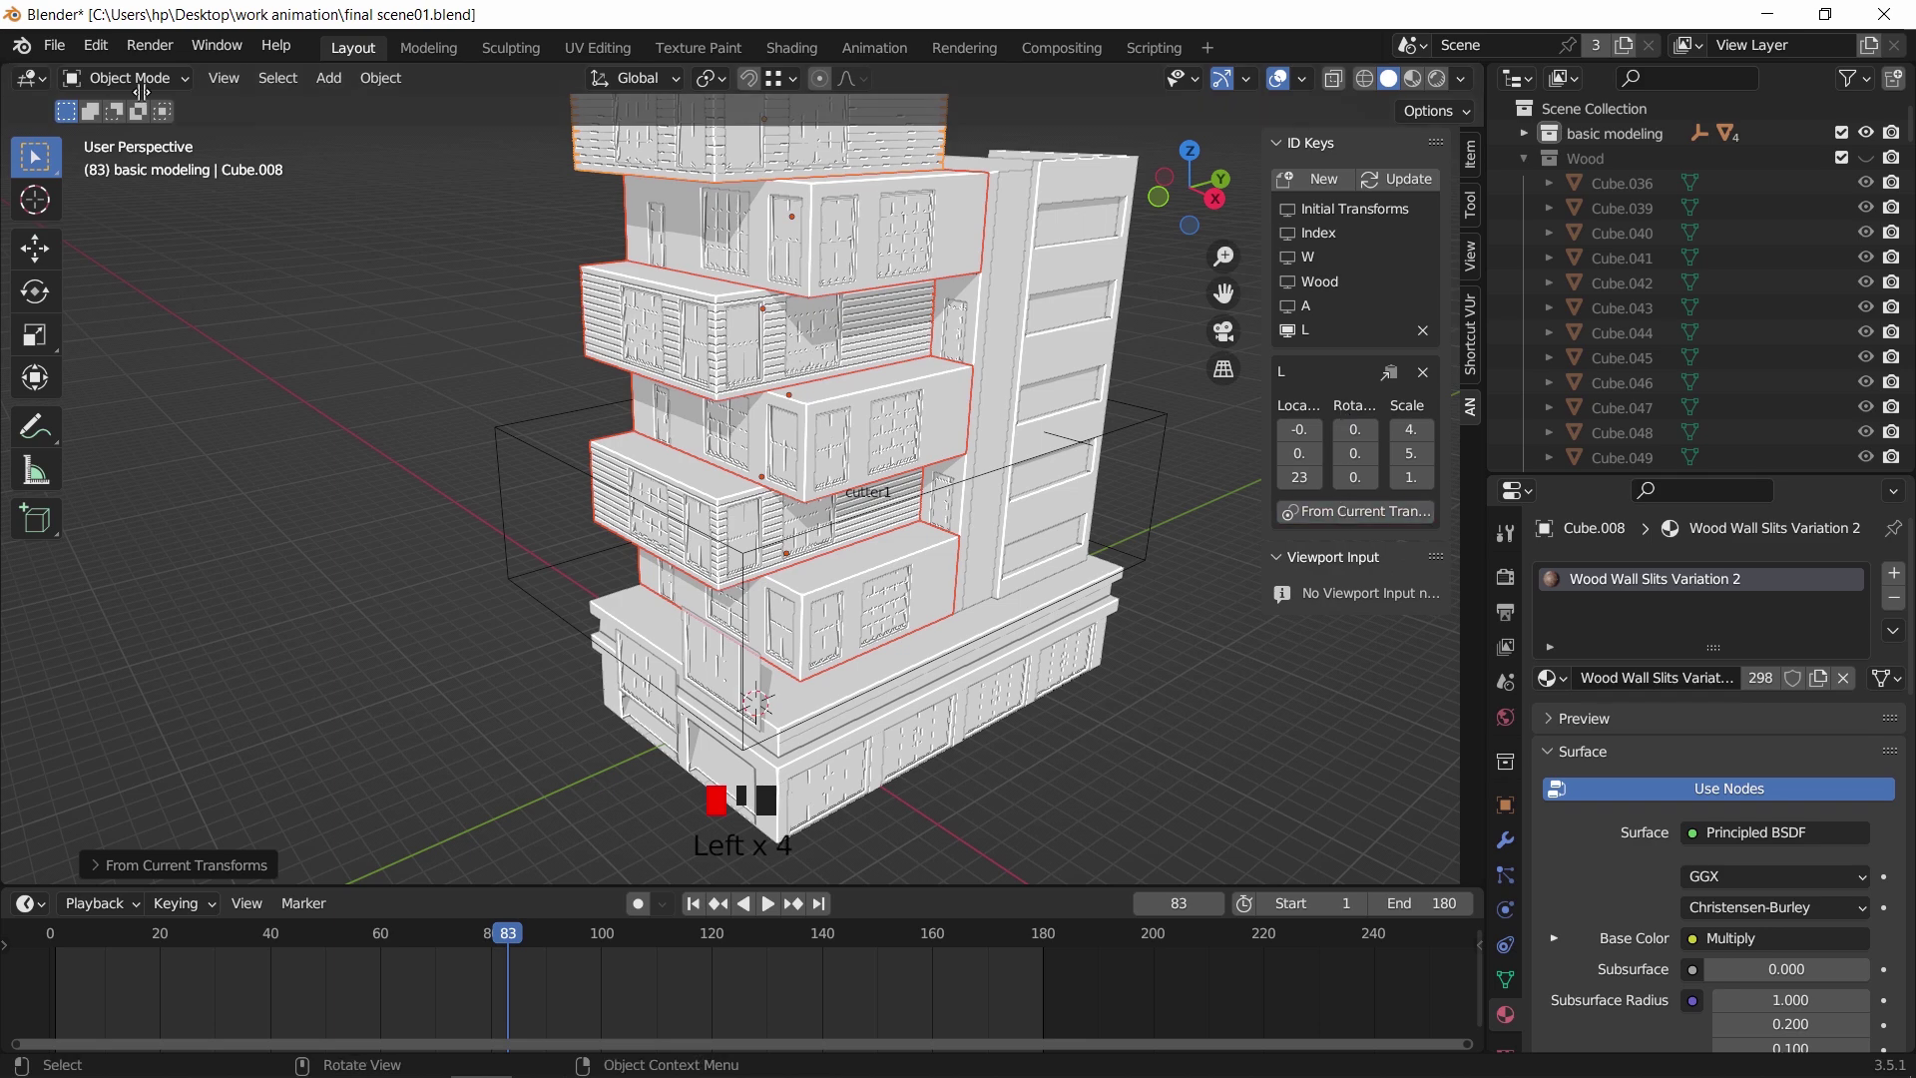
{"action": "left_click_drag", "start_coordinate": [141, 91], "coordinate": [589, 150]}
{"action": "left_click", "coordinate": [30, 78]}
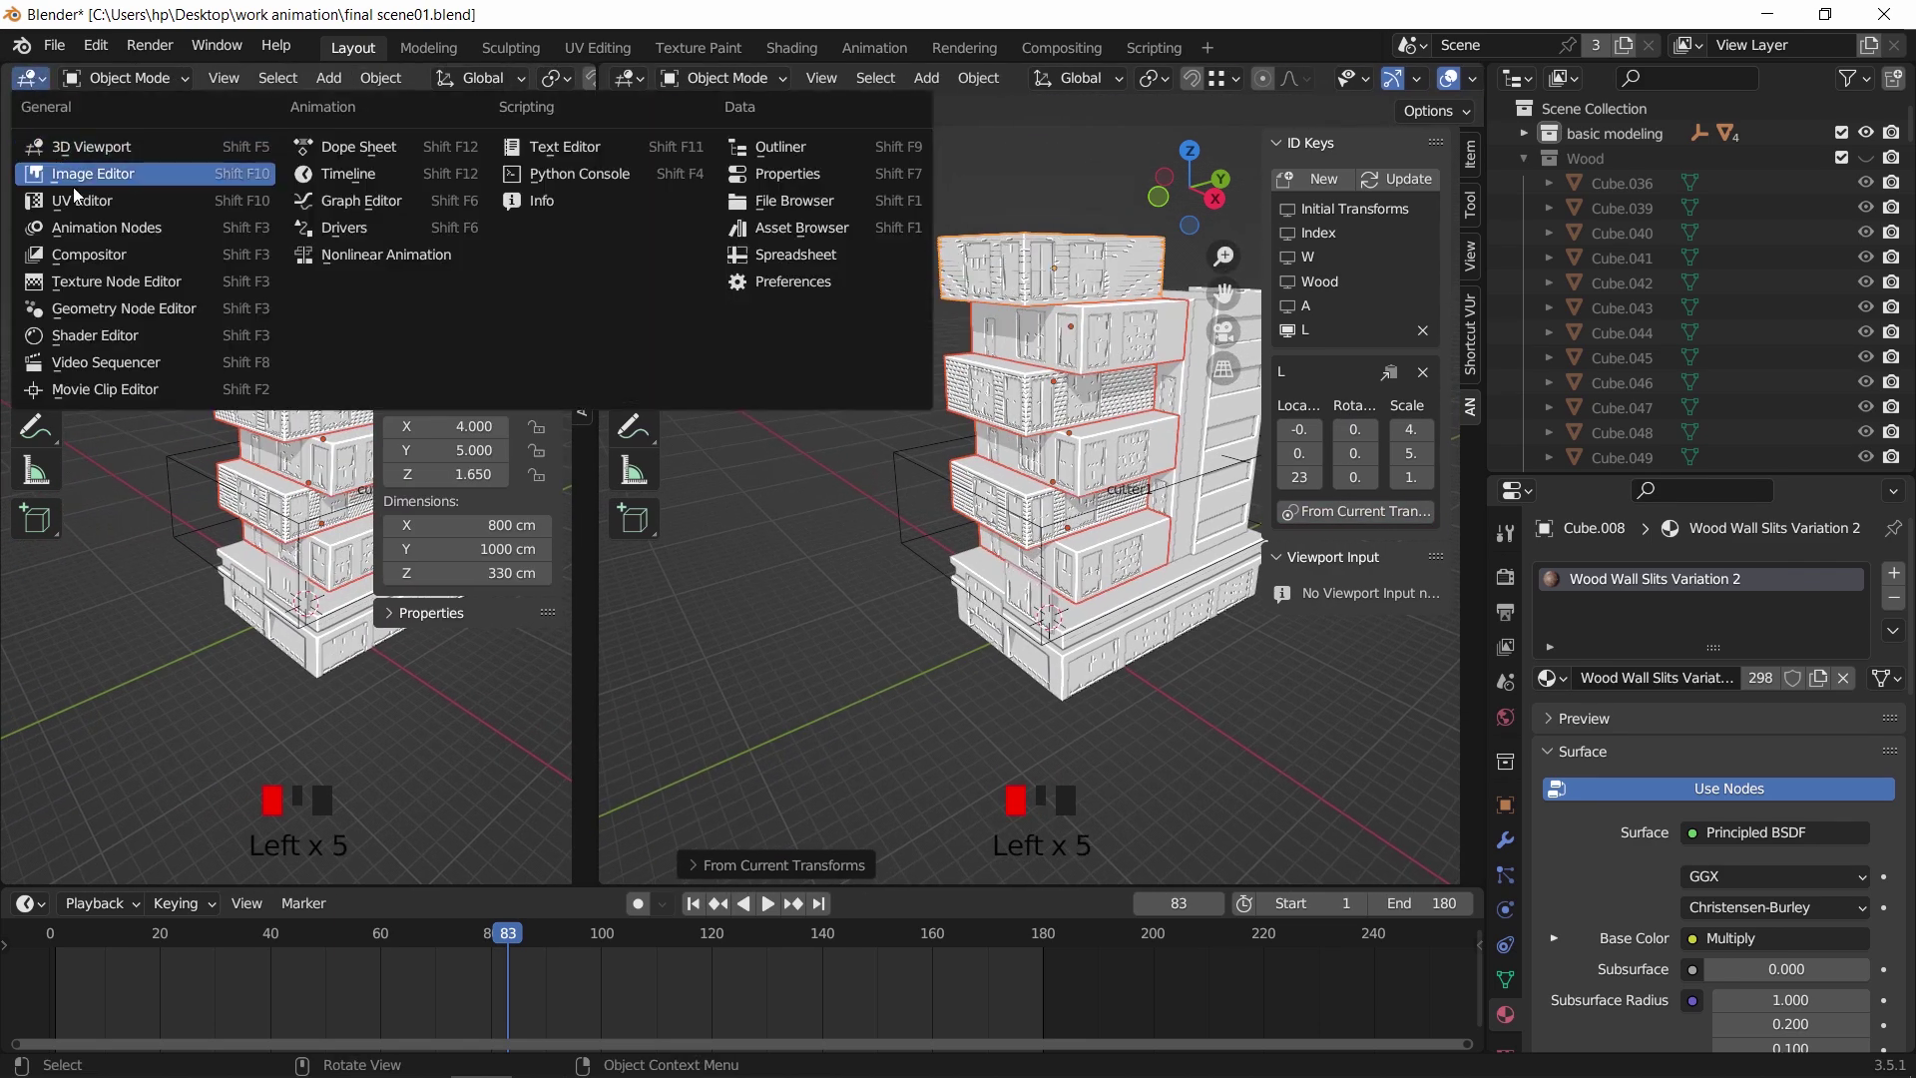
Turn the left view into an Animation Nodes editor with a new tree named left
{"action": "left_click", "coordinate": [91, 227]}
{"action": "key", "text": "n"}
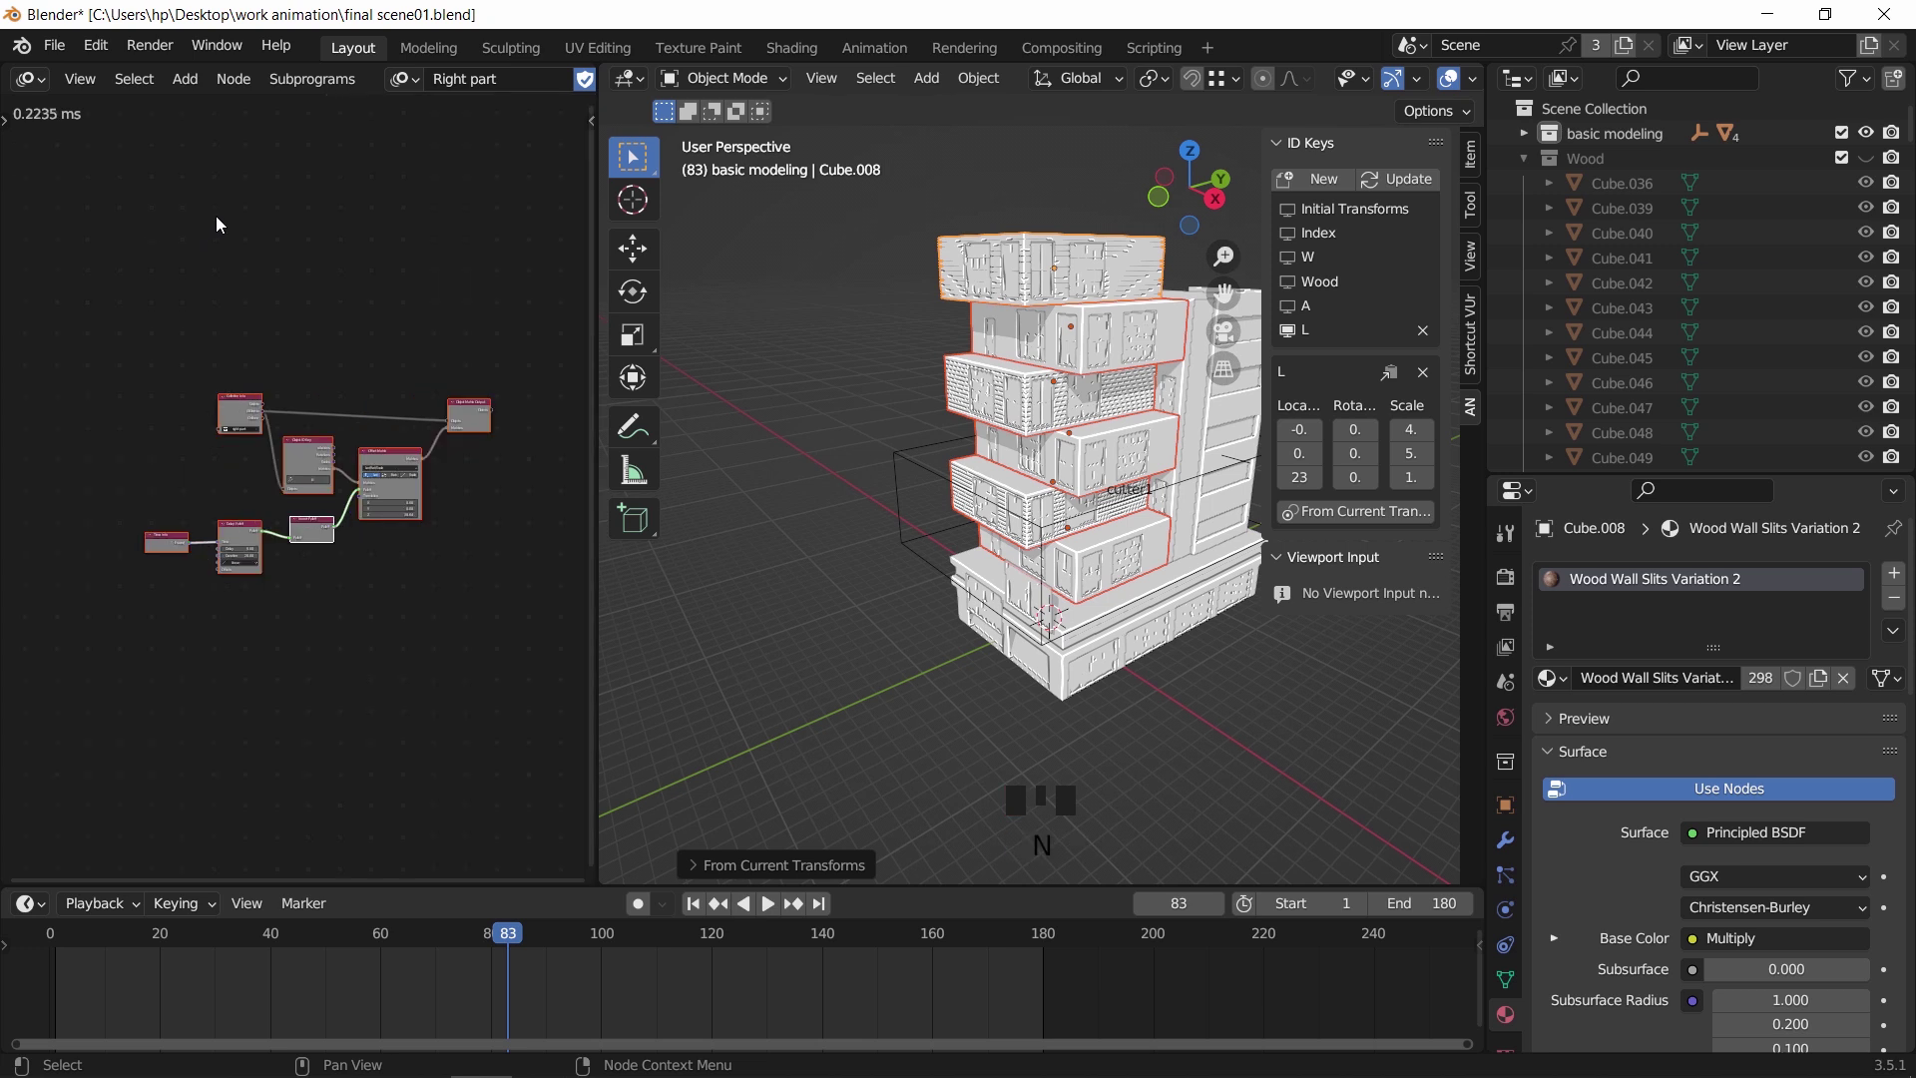
{"action": "middle_click_drag", "start_coordinate": [352, 70], "coordinate": [349, 98]}
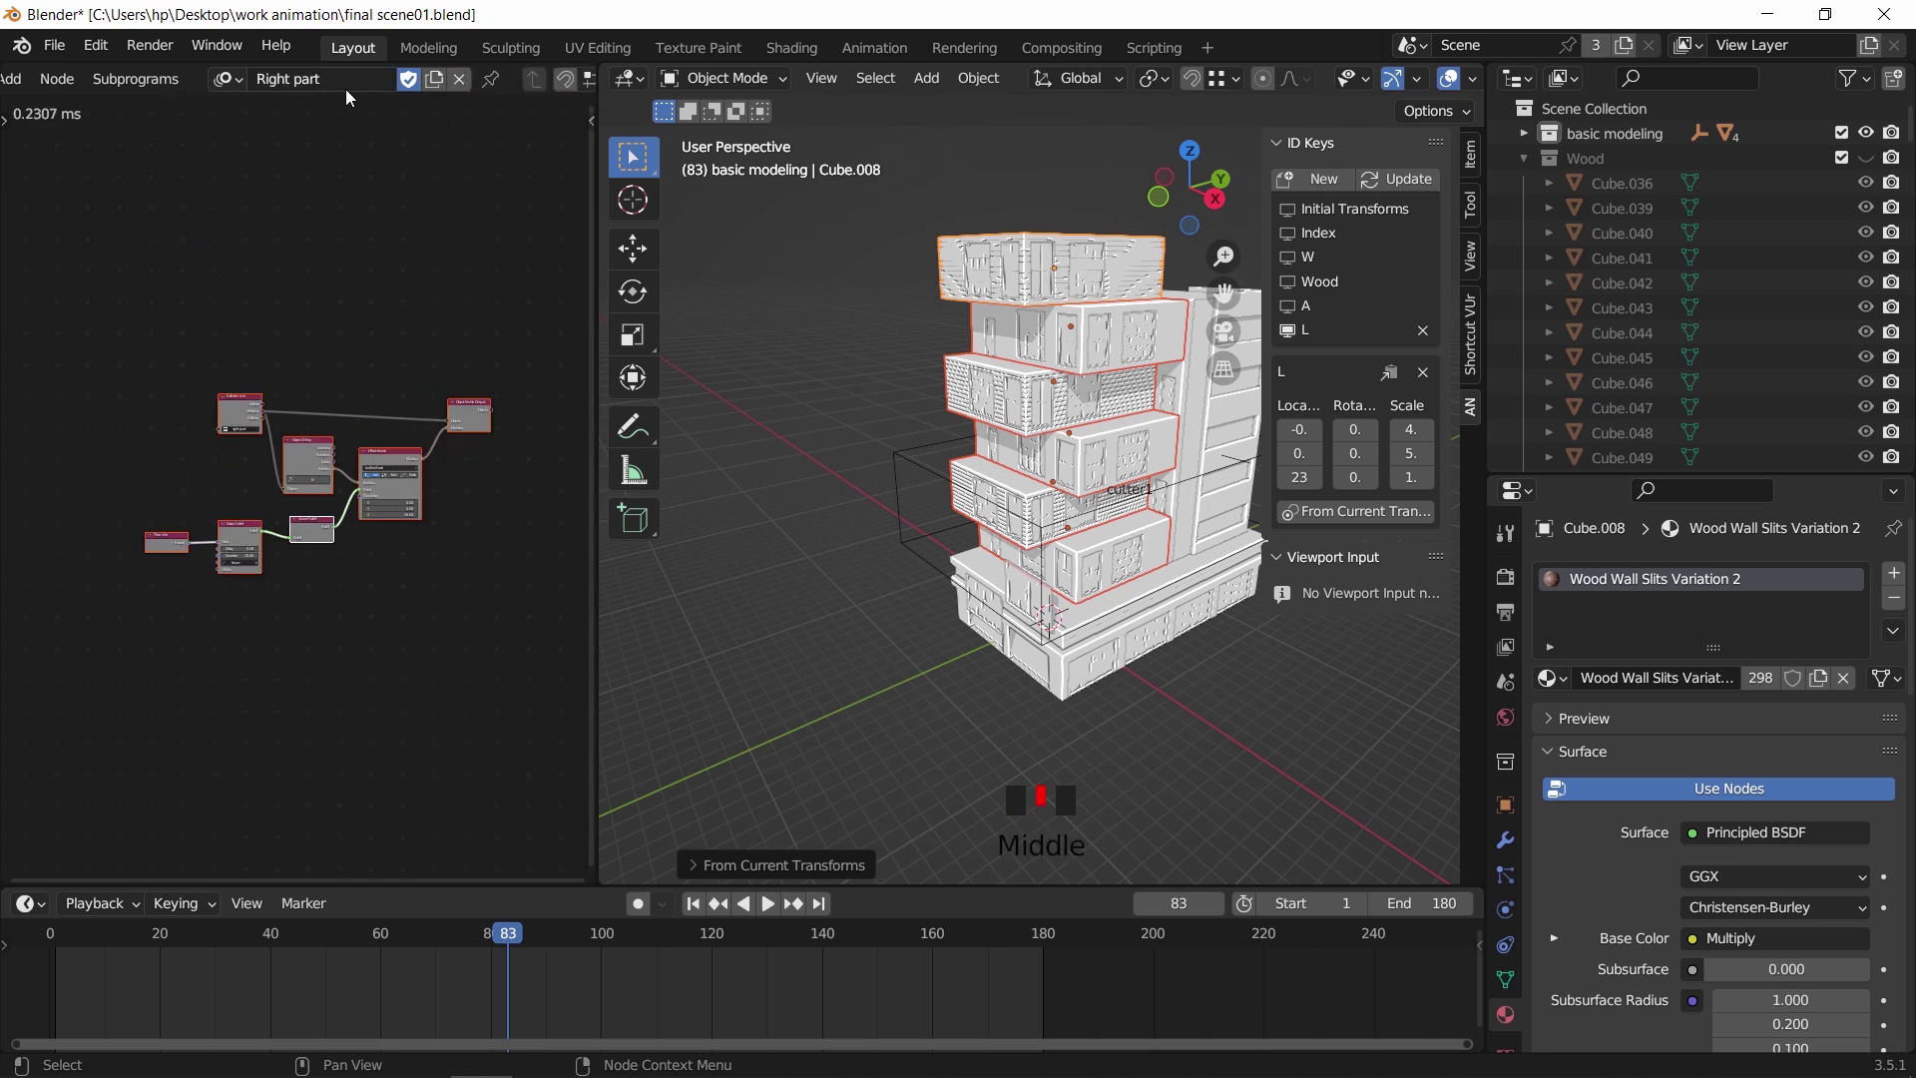
{"action": "left_click", "coordinate": [435, 80]}
{"action": "double_click", "coordinate": [339, 82]}
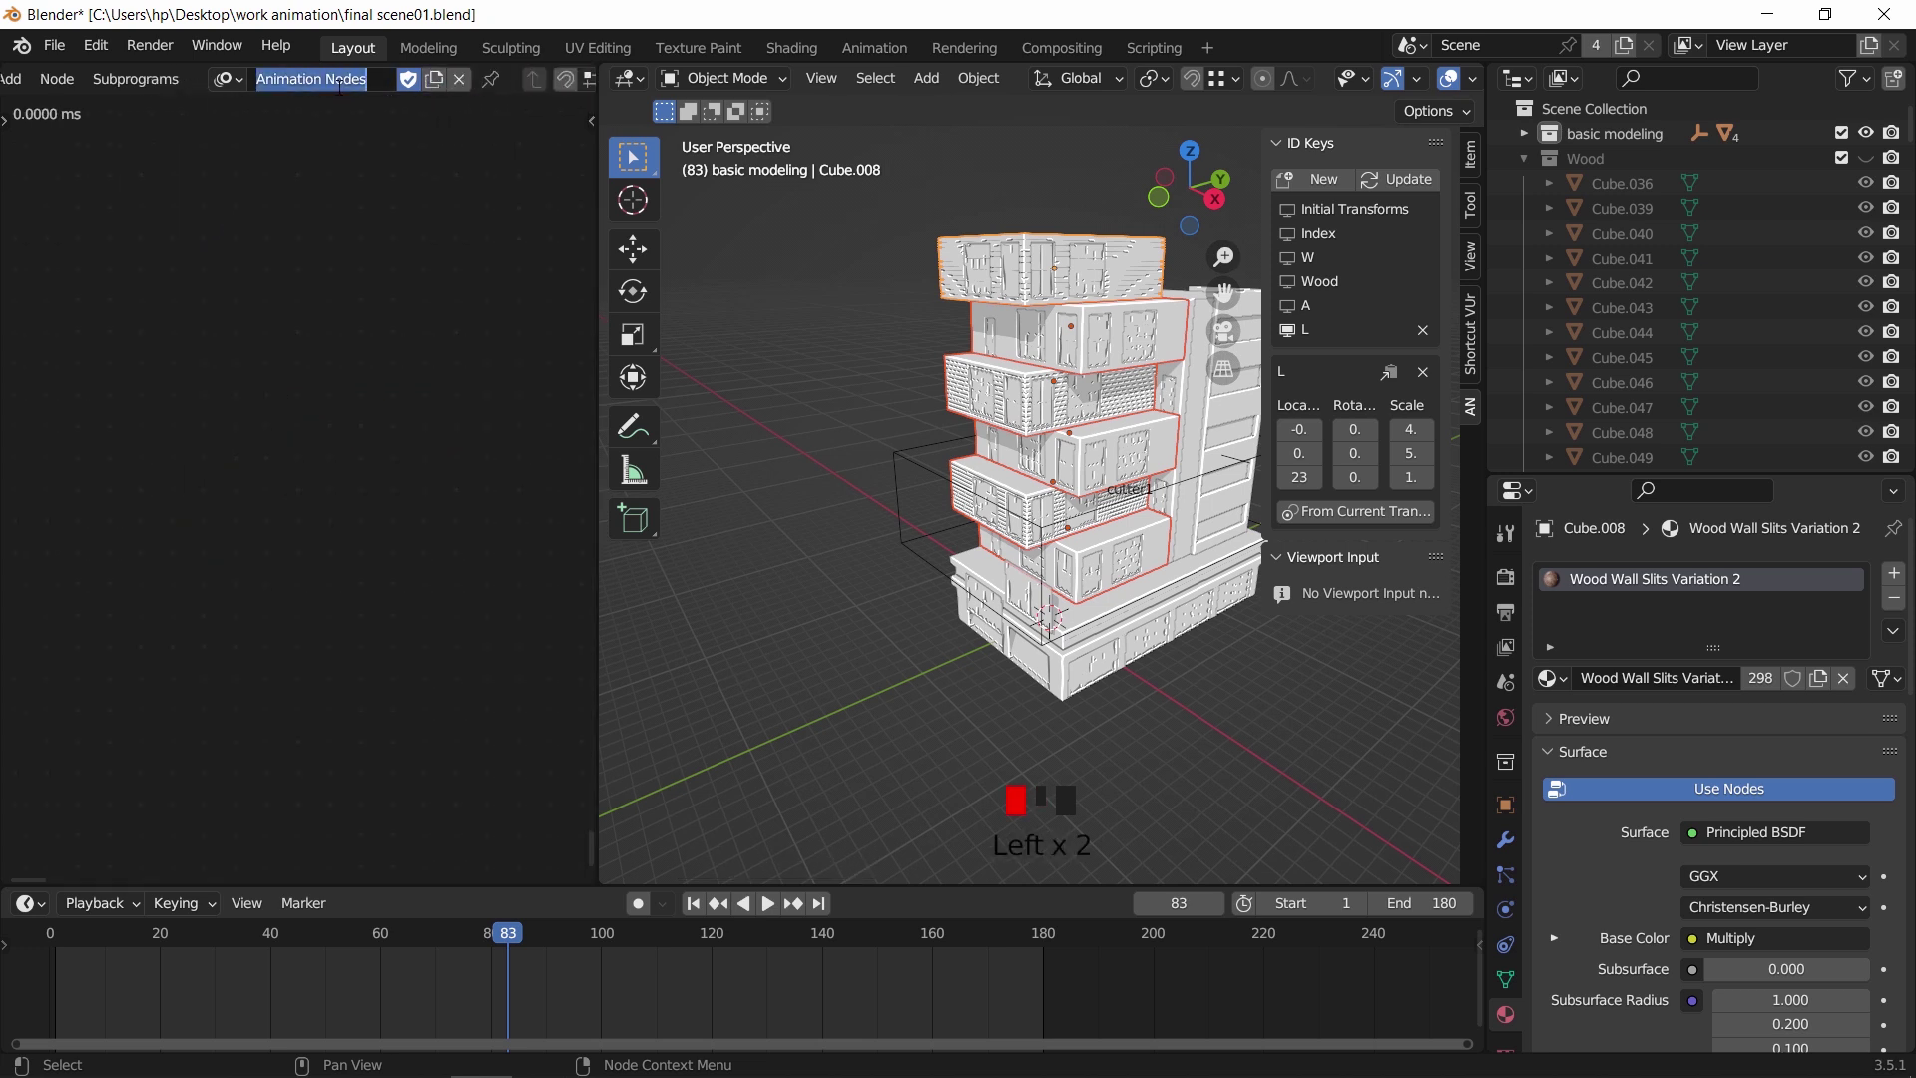
{"action": "key", "text": "BackSpace"}
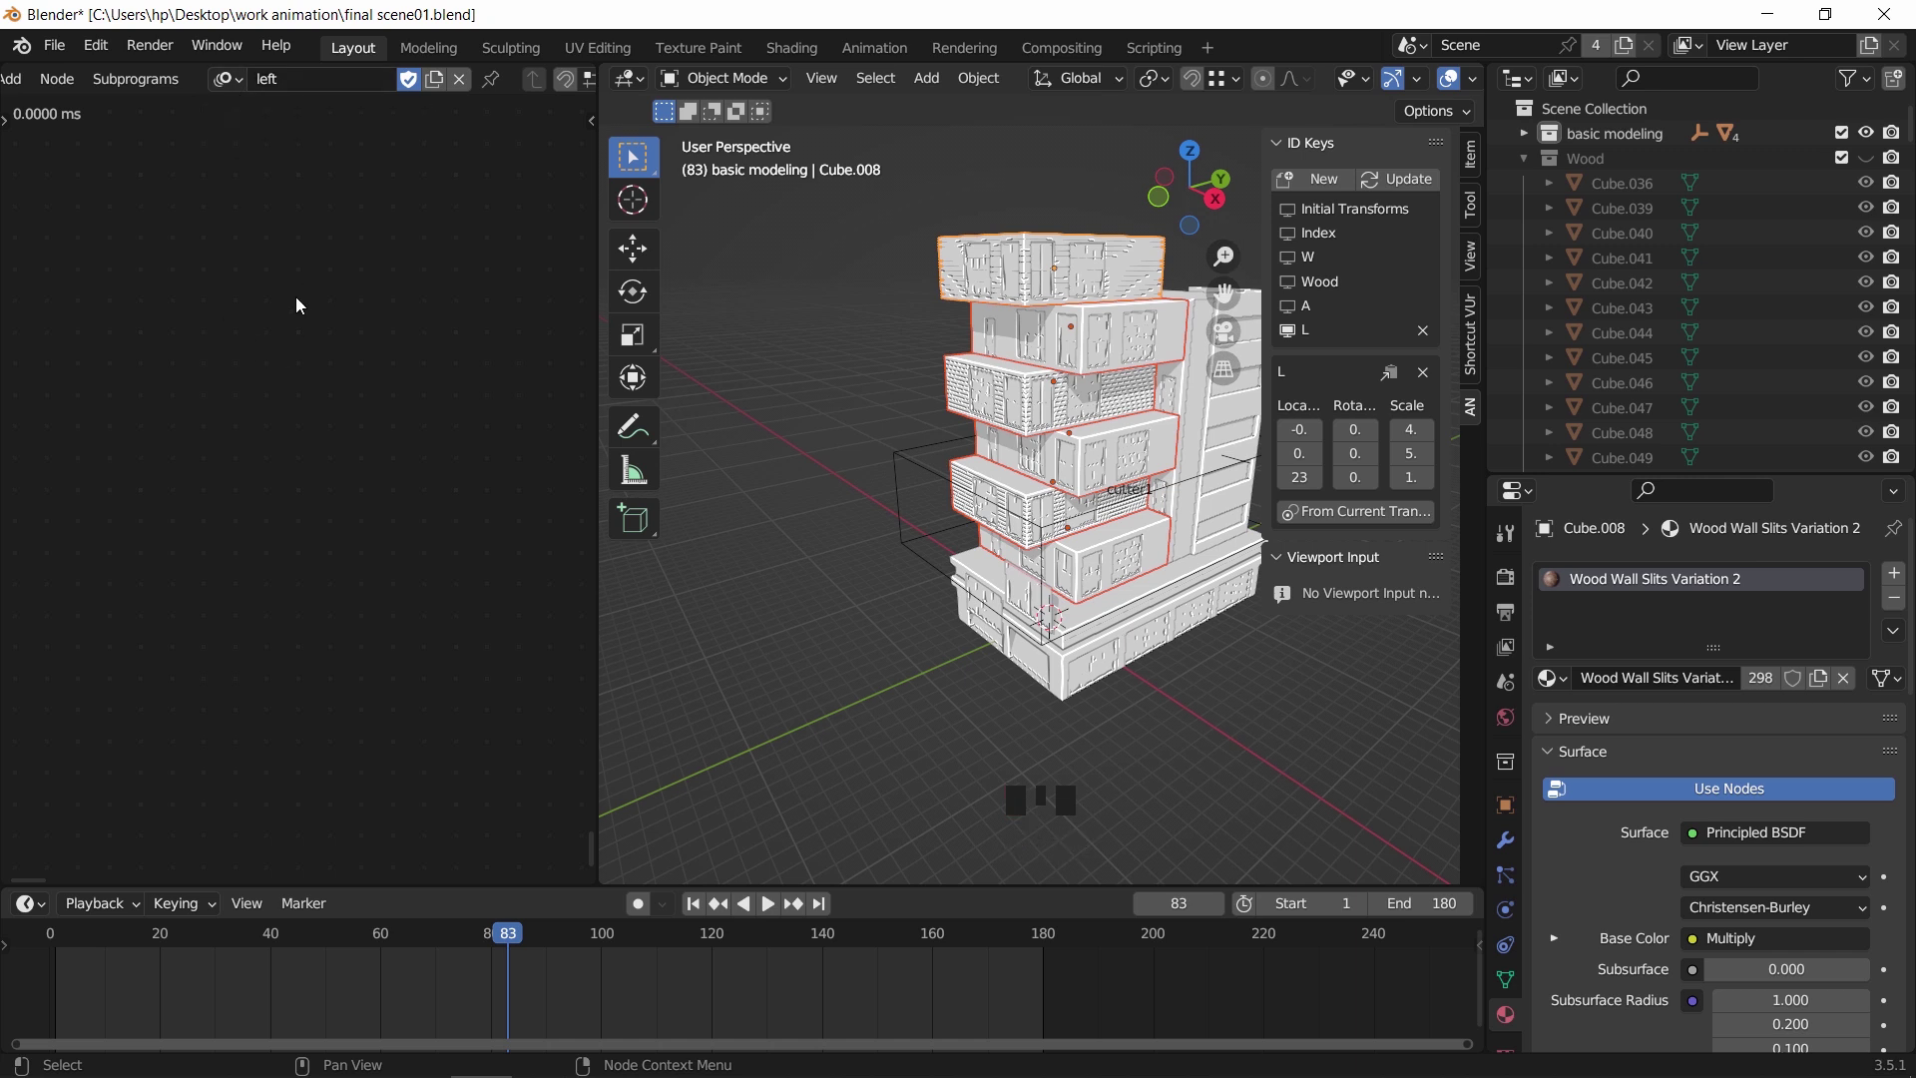
Enable rotation and scale on the Offset Matrix node and set Rotation Z to 90°
{"action": "middle_click_drag", "start_coordinate": [295, 296], "coordinate": [299, 594]}
{"action": "scroll", "coordinate": [319, 596], "scroll_direction": "up", "scroll_amount": 4}
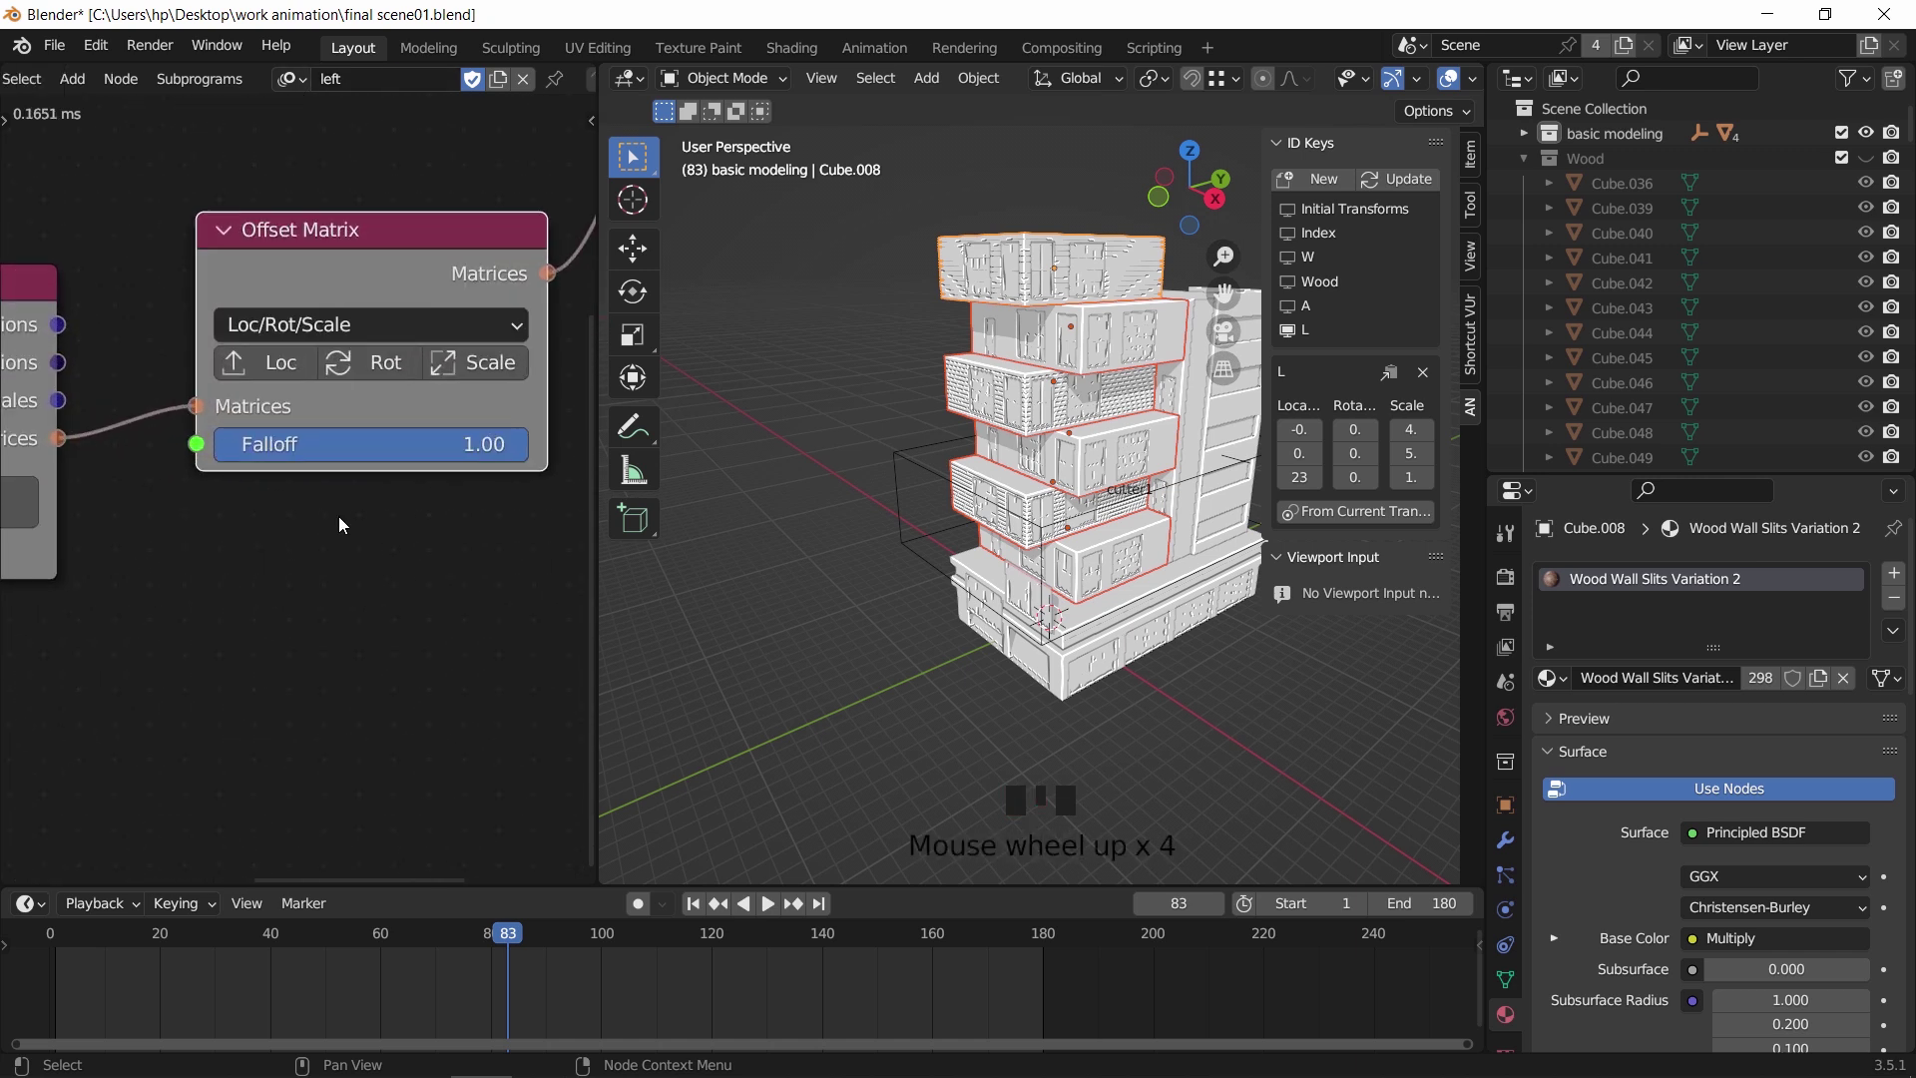
{"action": "left_click", "coordinate": [376, 371]}
{"action": "left_click", "coordinate": [471, 368]}
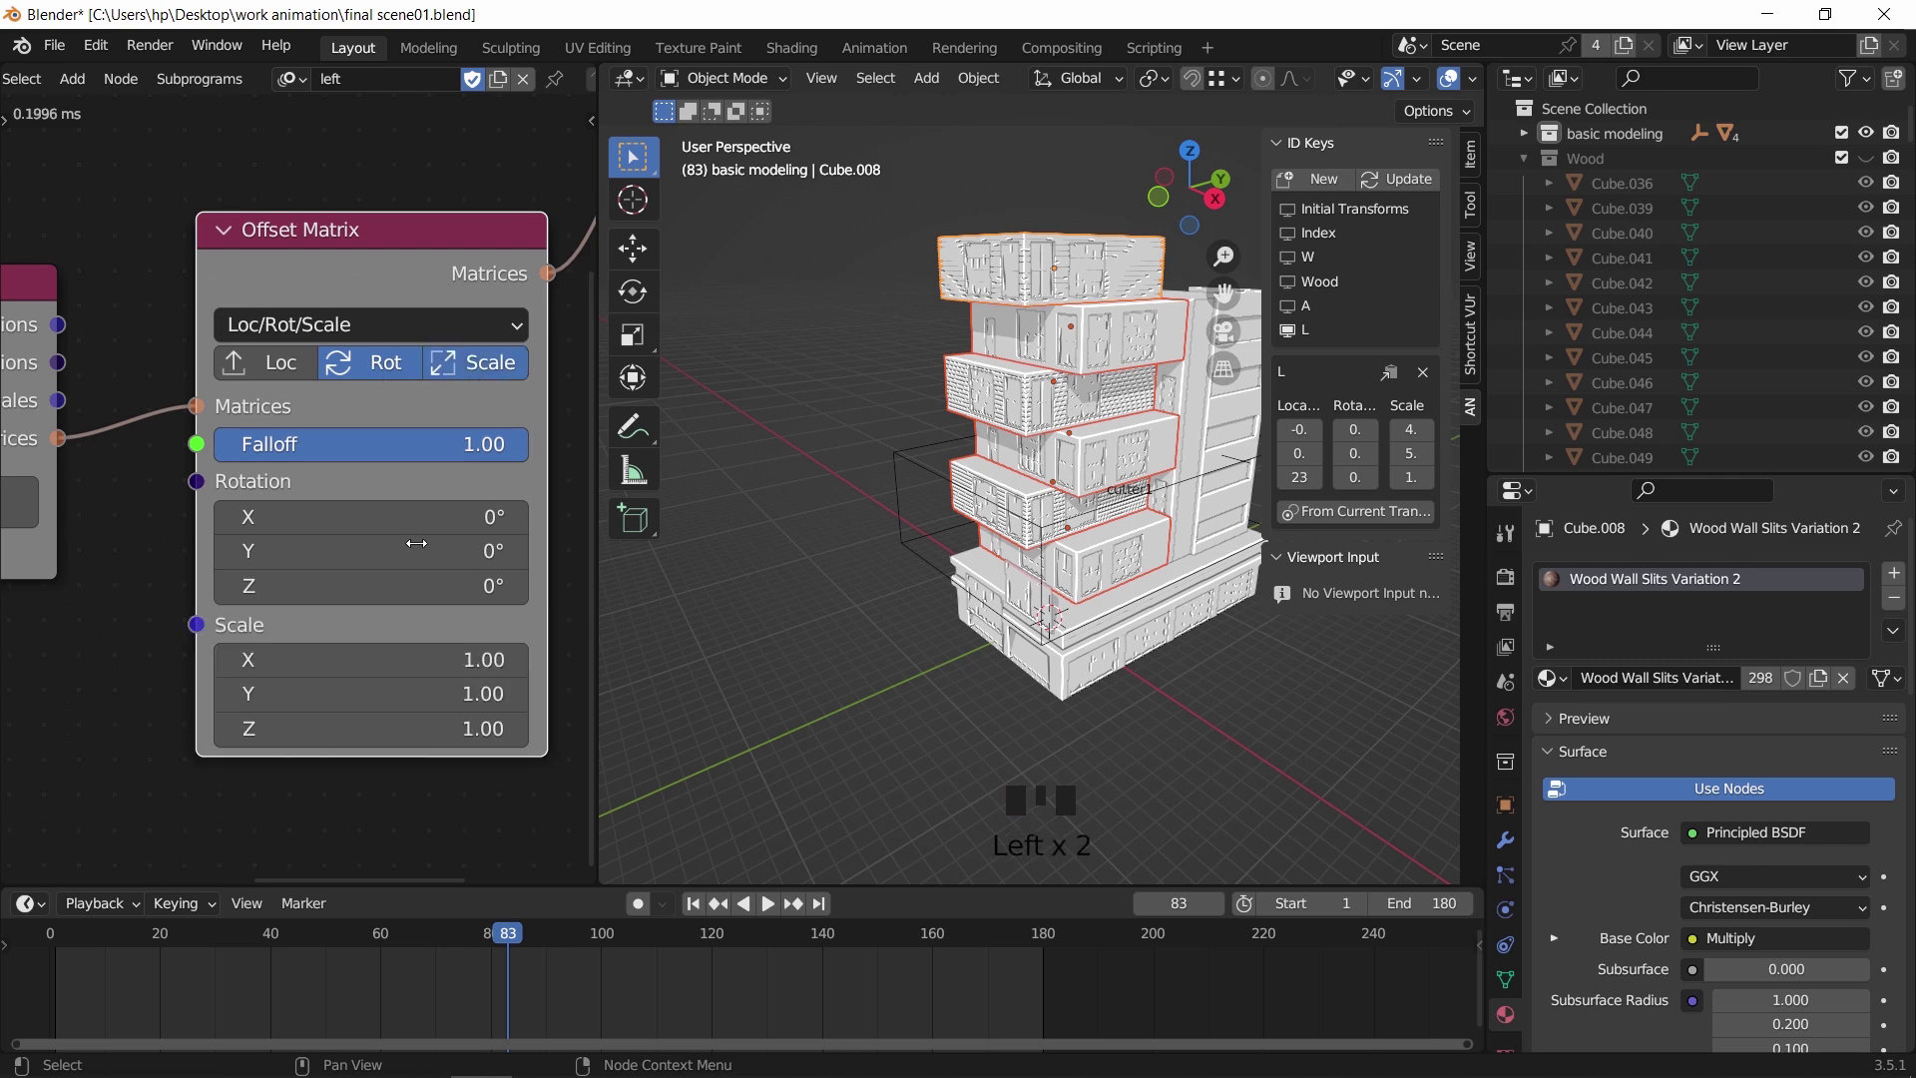
{"action": "left_click_drag", "start_coordinate": [414, 586], "coordinate": [488, 586]}
{"action": "left_click", "coordinate": [489, 585]}
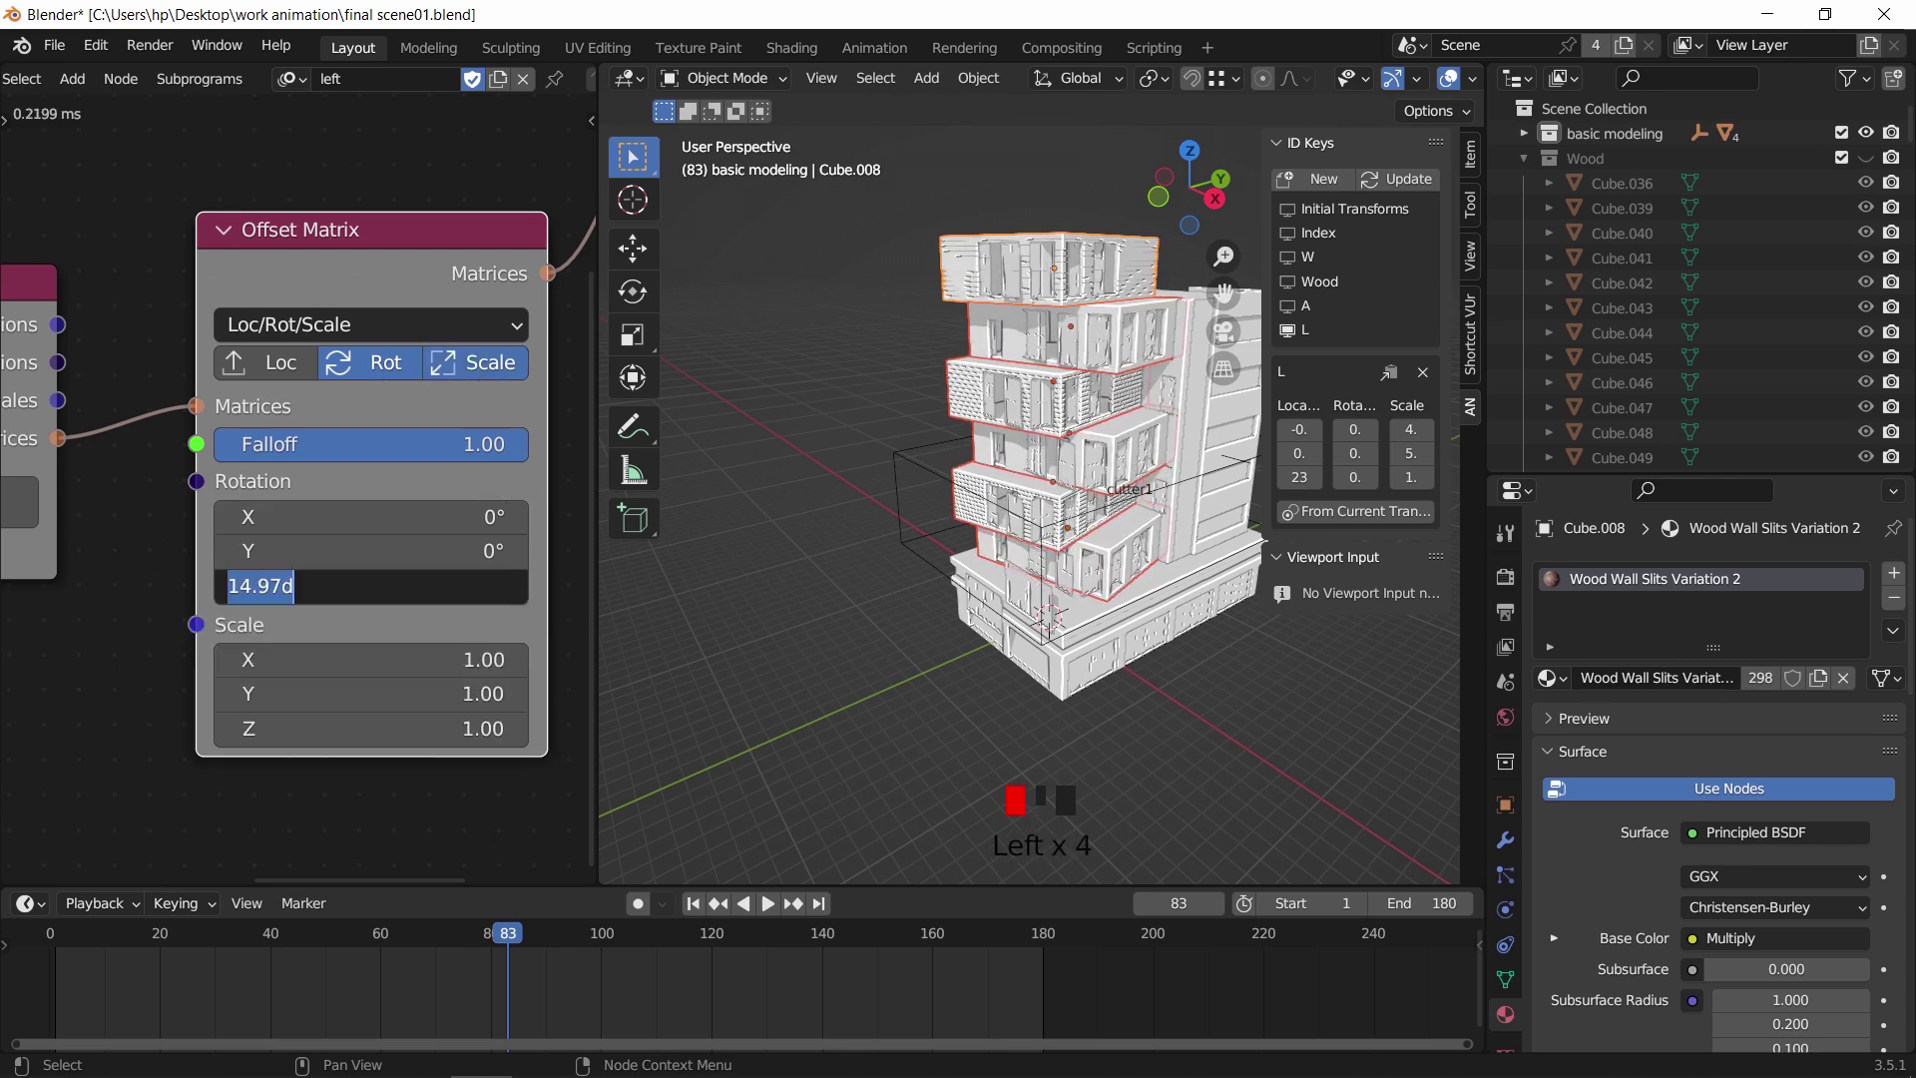
{"action": "type", "text": "0"}
{"action": "key", "text": "Return"}
{"action": "scroll", "coordinate": [378, 589], "scroll_direction": "down", "scroll_amount": 2}
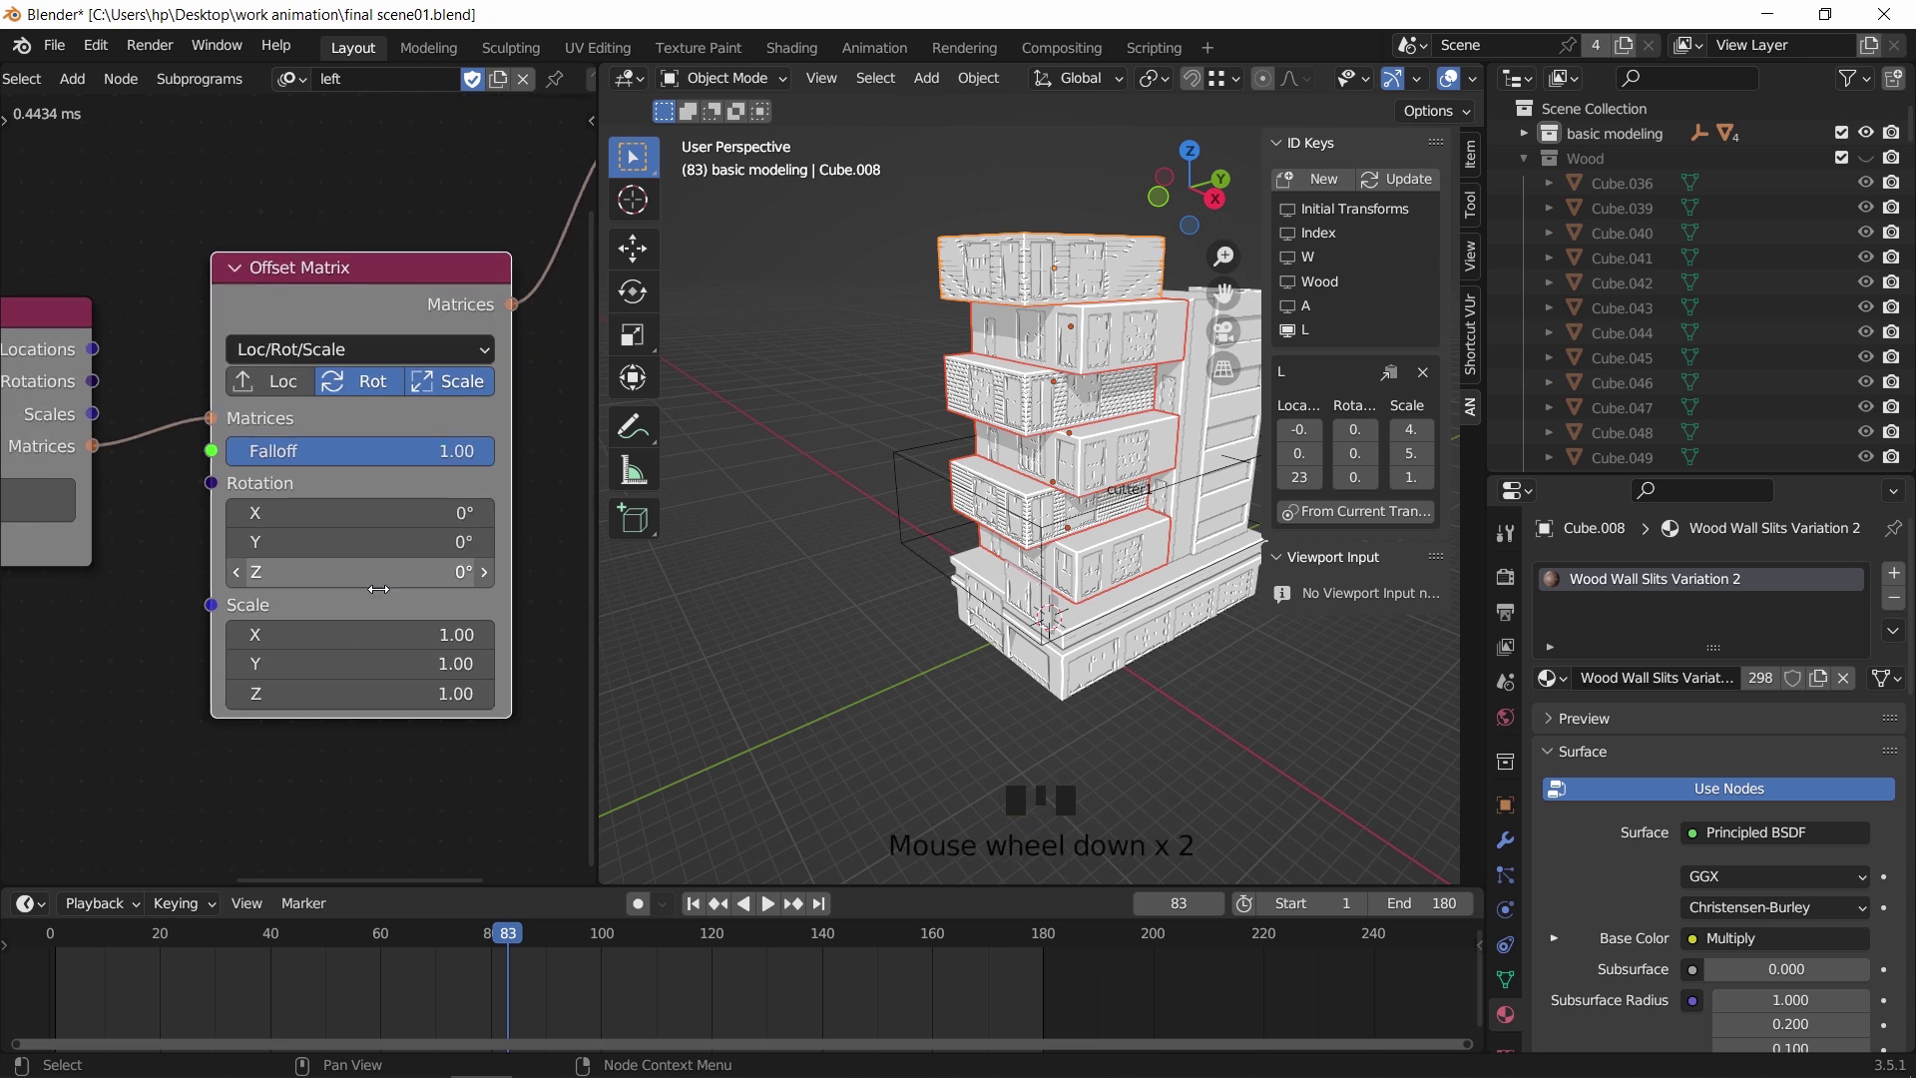
{"action": "left_click", "coordinate": [378, 589]}
{"action": "key", "text": "Return"}
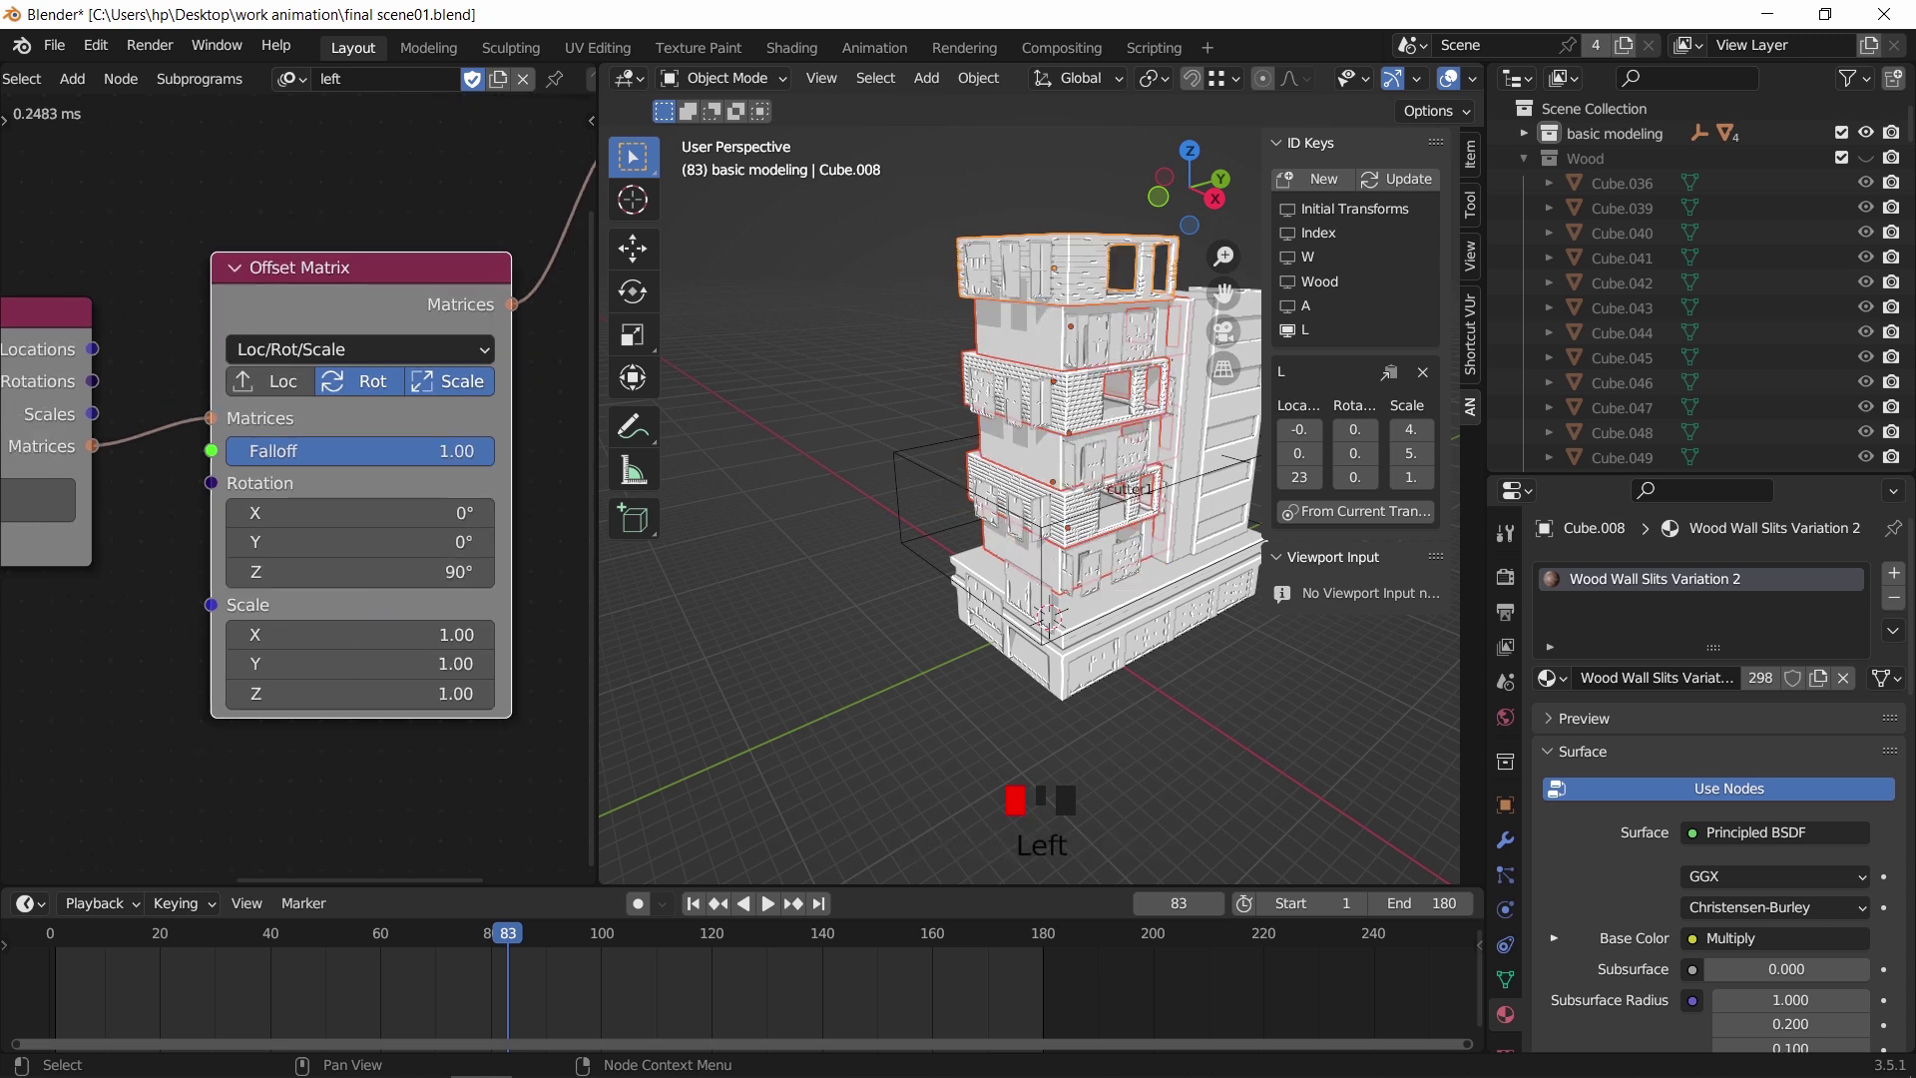
Set the Offset Matrix scale X, Y, Z to 0 and the Falloff to 0
{"action": "left_click_drag", "start_coordinate": [383, 635], "coordinate": [384, 693], "text": "shift"}
{"action": "type", "text": "0"}
{"action": "key", "text": "Return"}
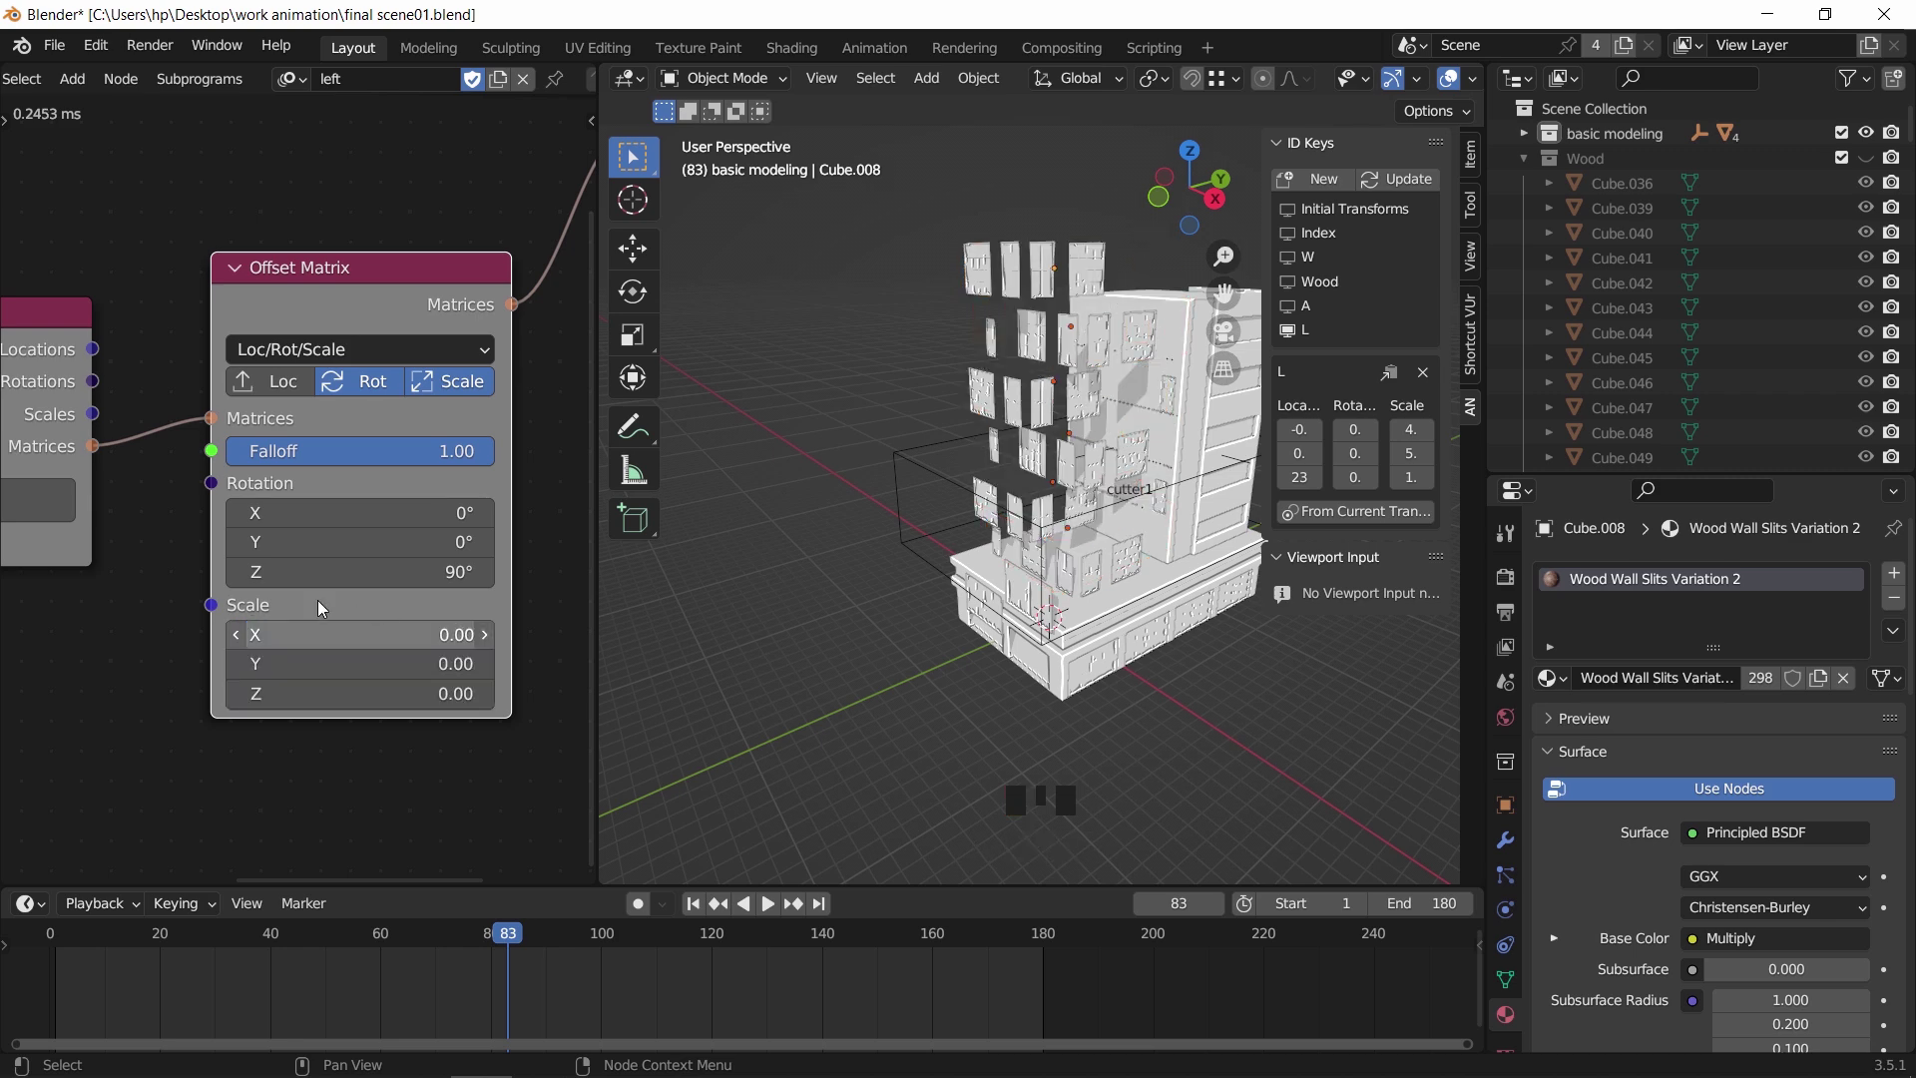
{"action": "left_click_drag", "start_coordinate": [329, 451], "coordinate": [242, 342]}
{"action": "scroll", "coordinate": [270, 410], "scroll_direction": "down", "scroll_amount": 5}
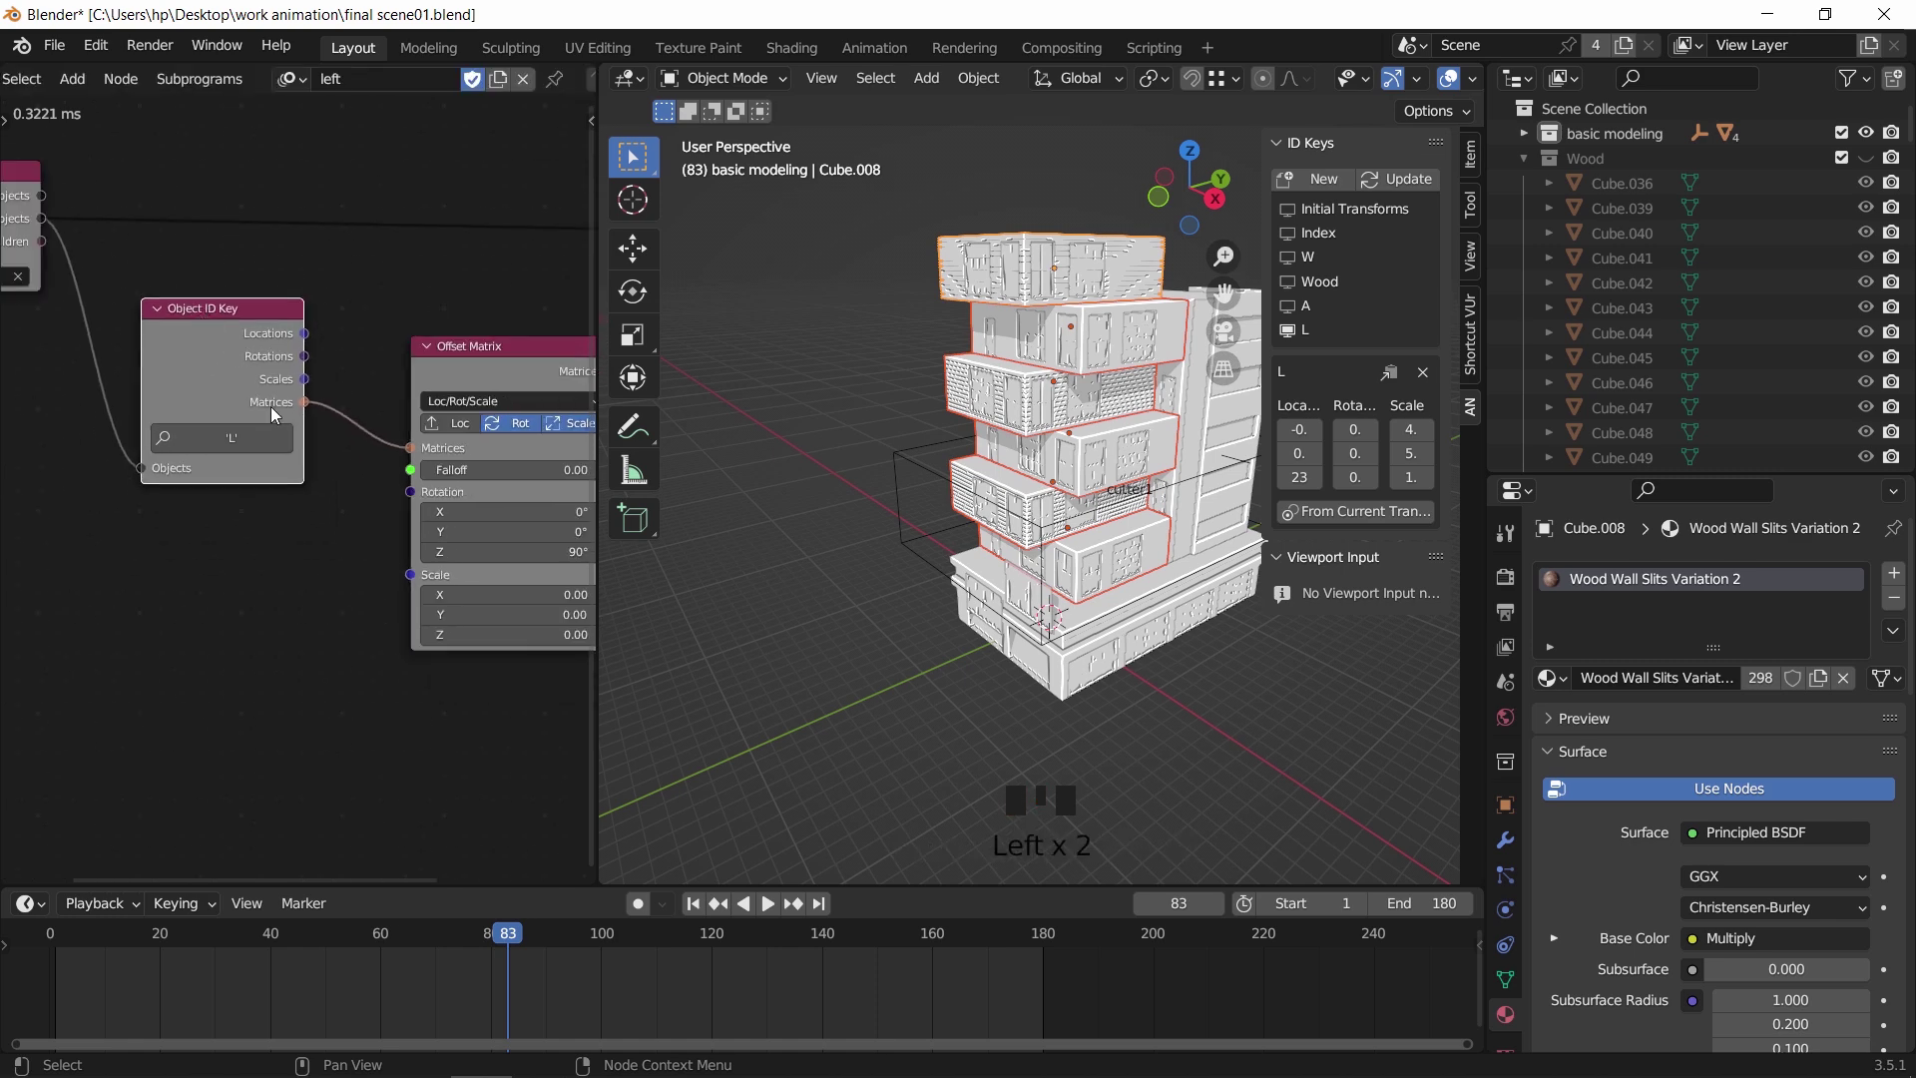
Add an Object Controller Falloff node wired into the Offset Matrix Falloff input, then activate Scene Collection
{"action": "left_click", "coordinate": [74, 78]}
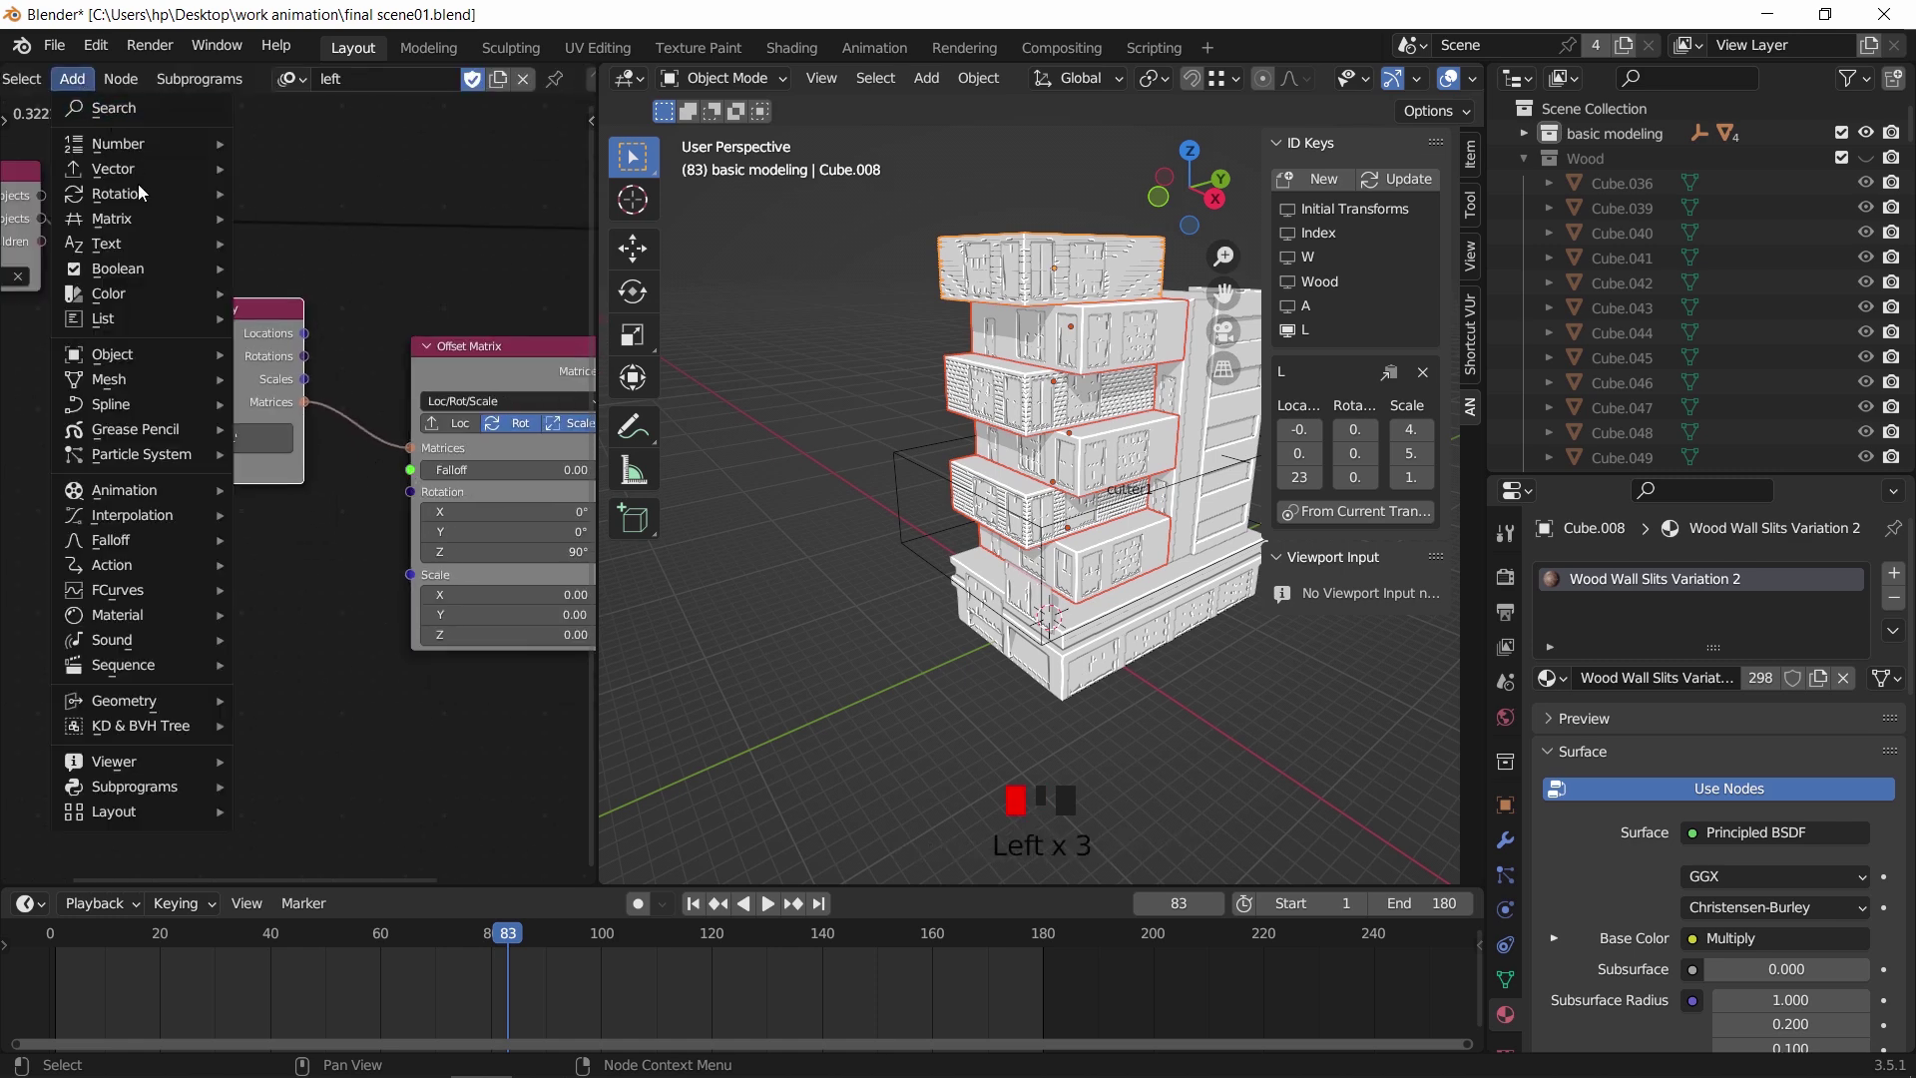
{"action": "mouse_move", "coordinate": [155, 540]}
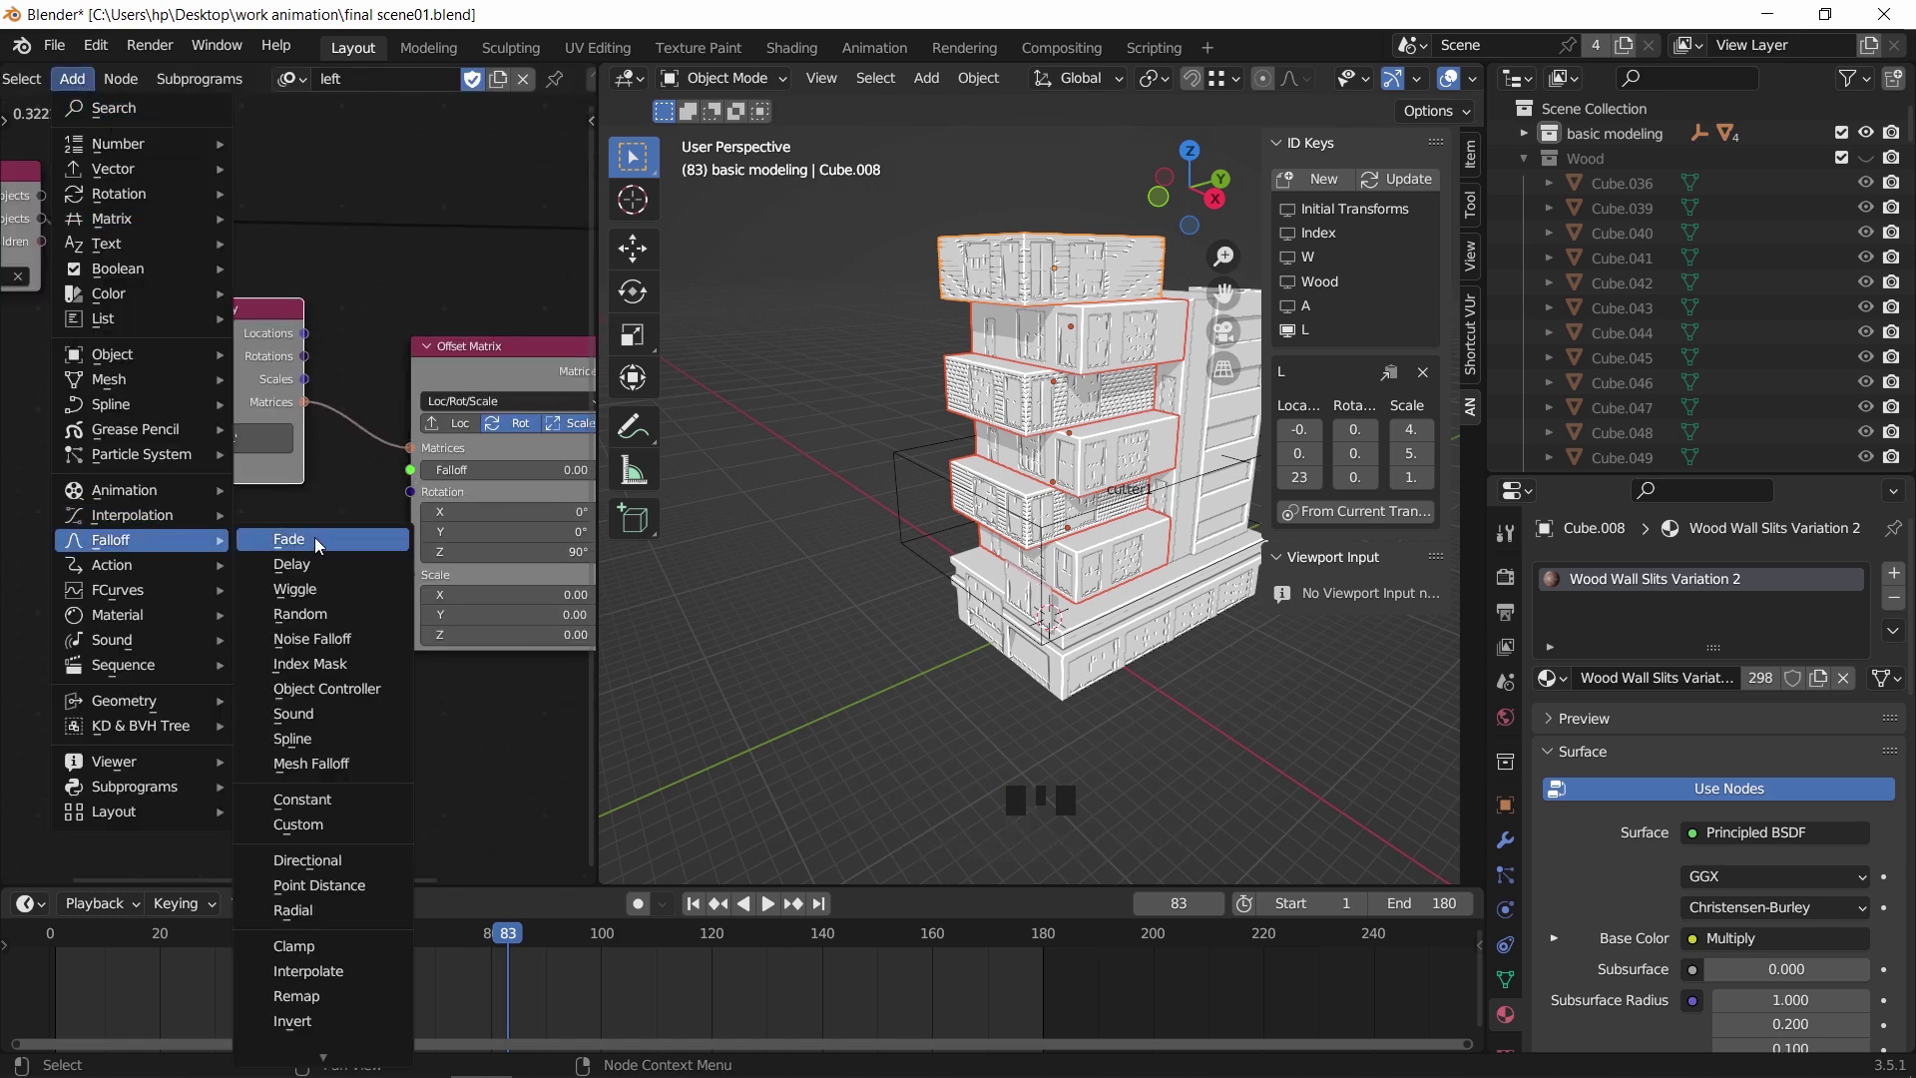
{"action": "left_click", "coordinate": [337, 694]}
{"action": "left_click", "coordinate": [265, 642]}
{"action": "scroll", "coordinate": [368, 561], "scroll_direction": "up", "scroll_amount": 3}
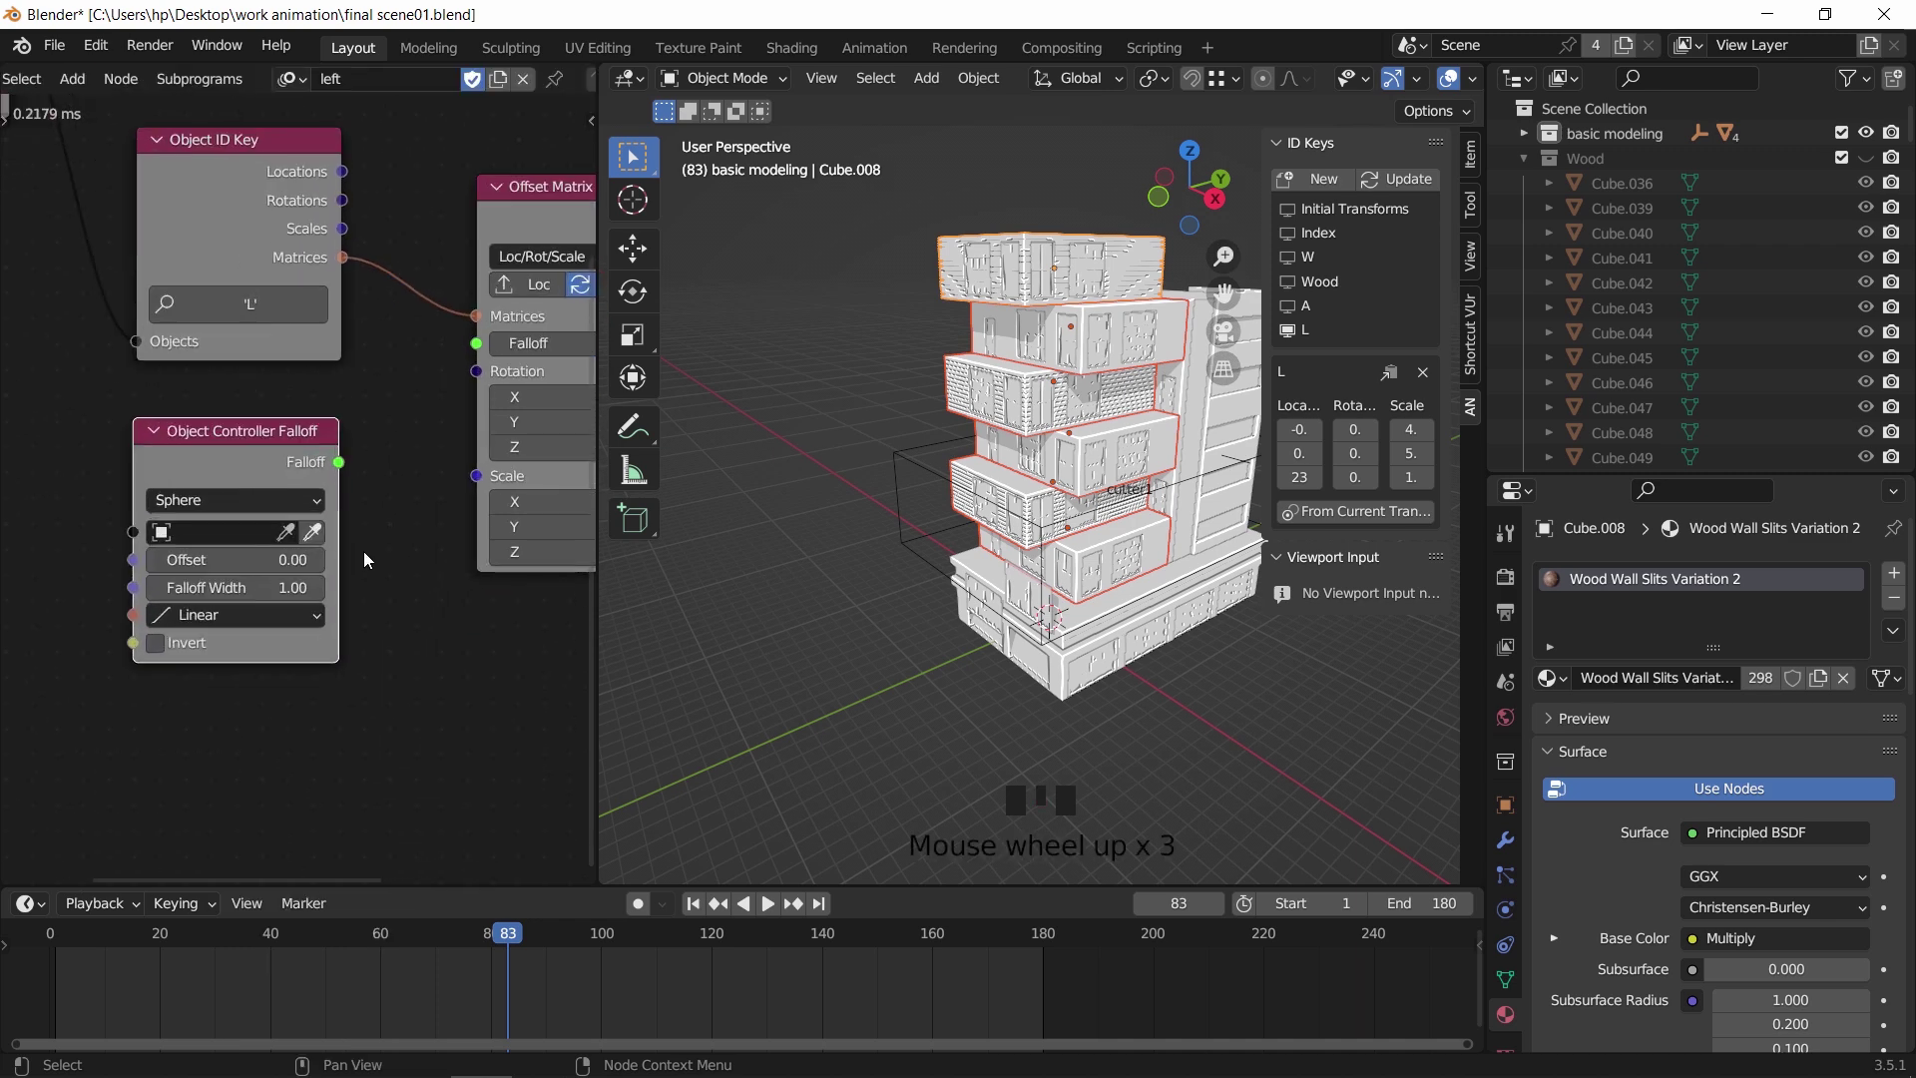
{"action": "middle_click_drag", "start_coordinate": [364, 561], "coordinate": [319, 571]}
{"action": "left_click_drag", "start_coordinate": [300, 478], "coordinate": [451, 359]}
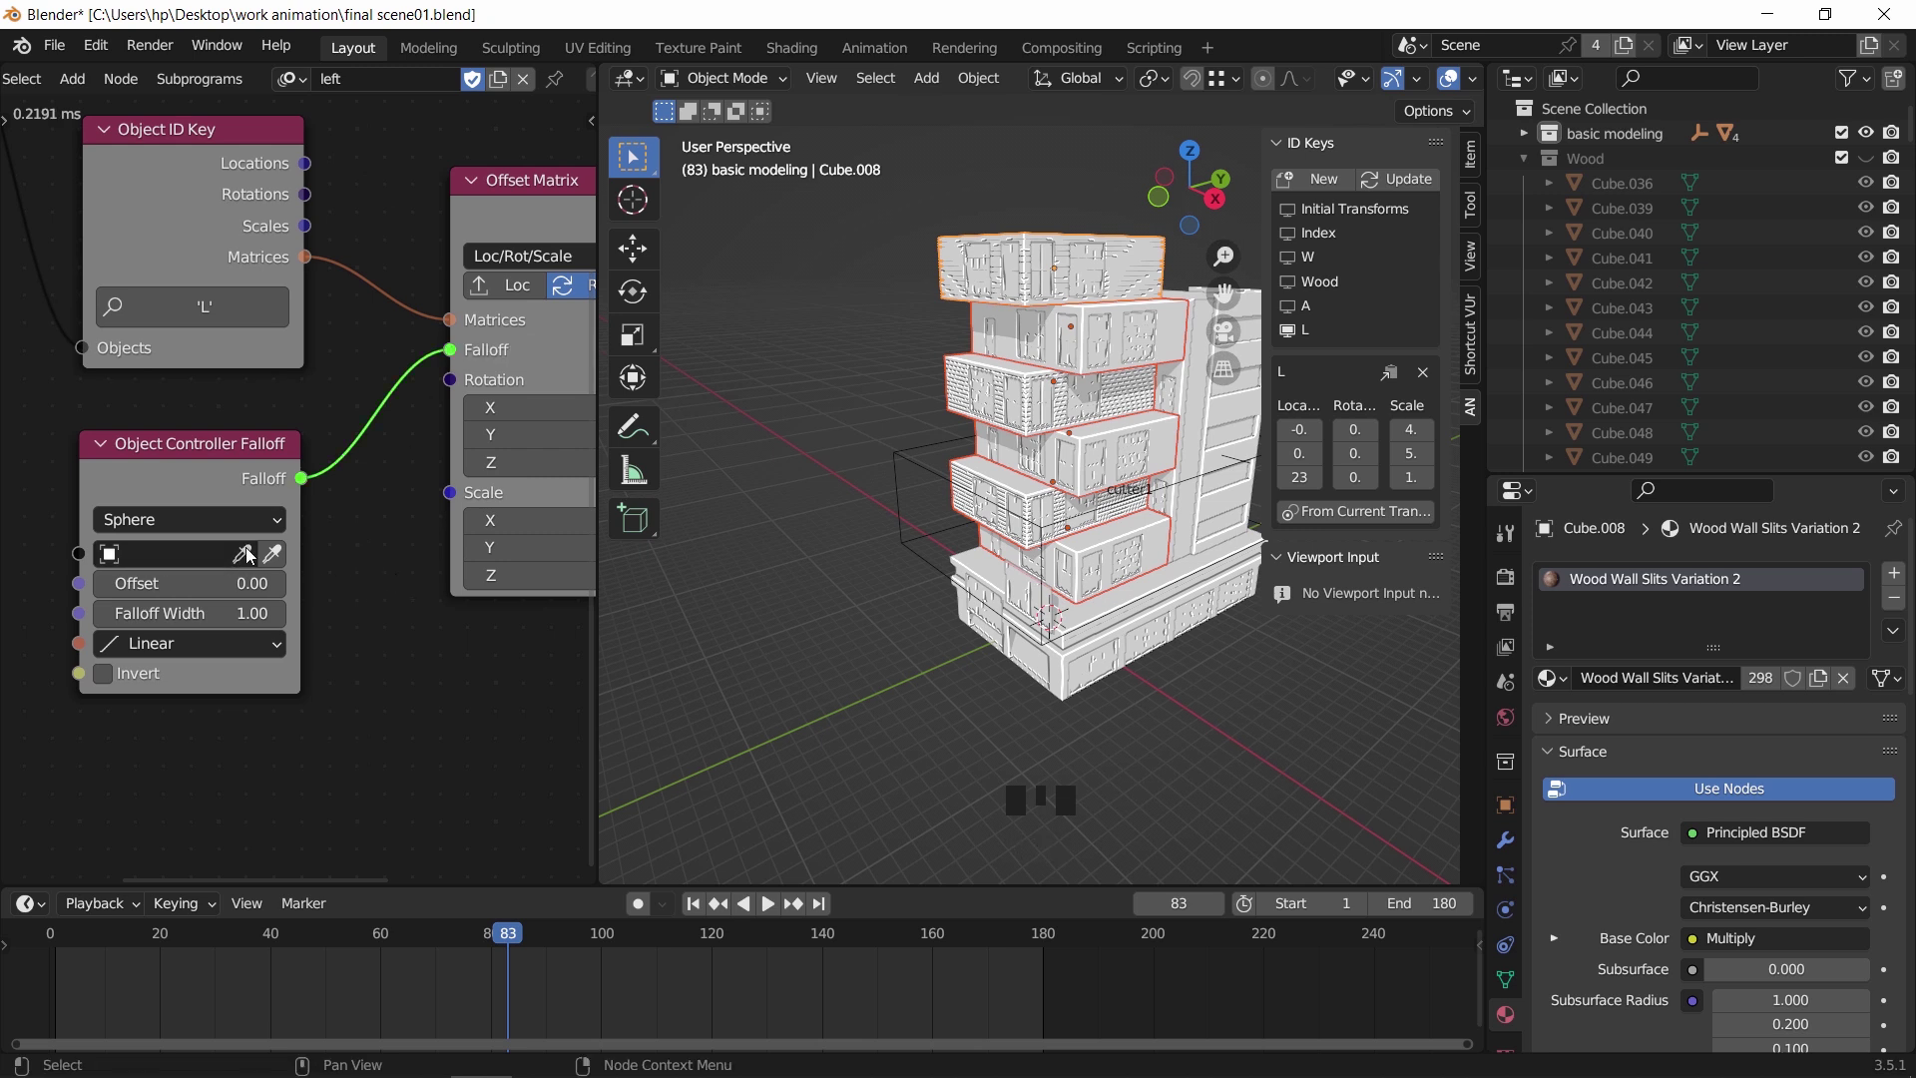
{"action": "left_click", "coordinate": [1593, 108]}
{"action": "key", "text": "shift+a"}
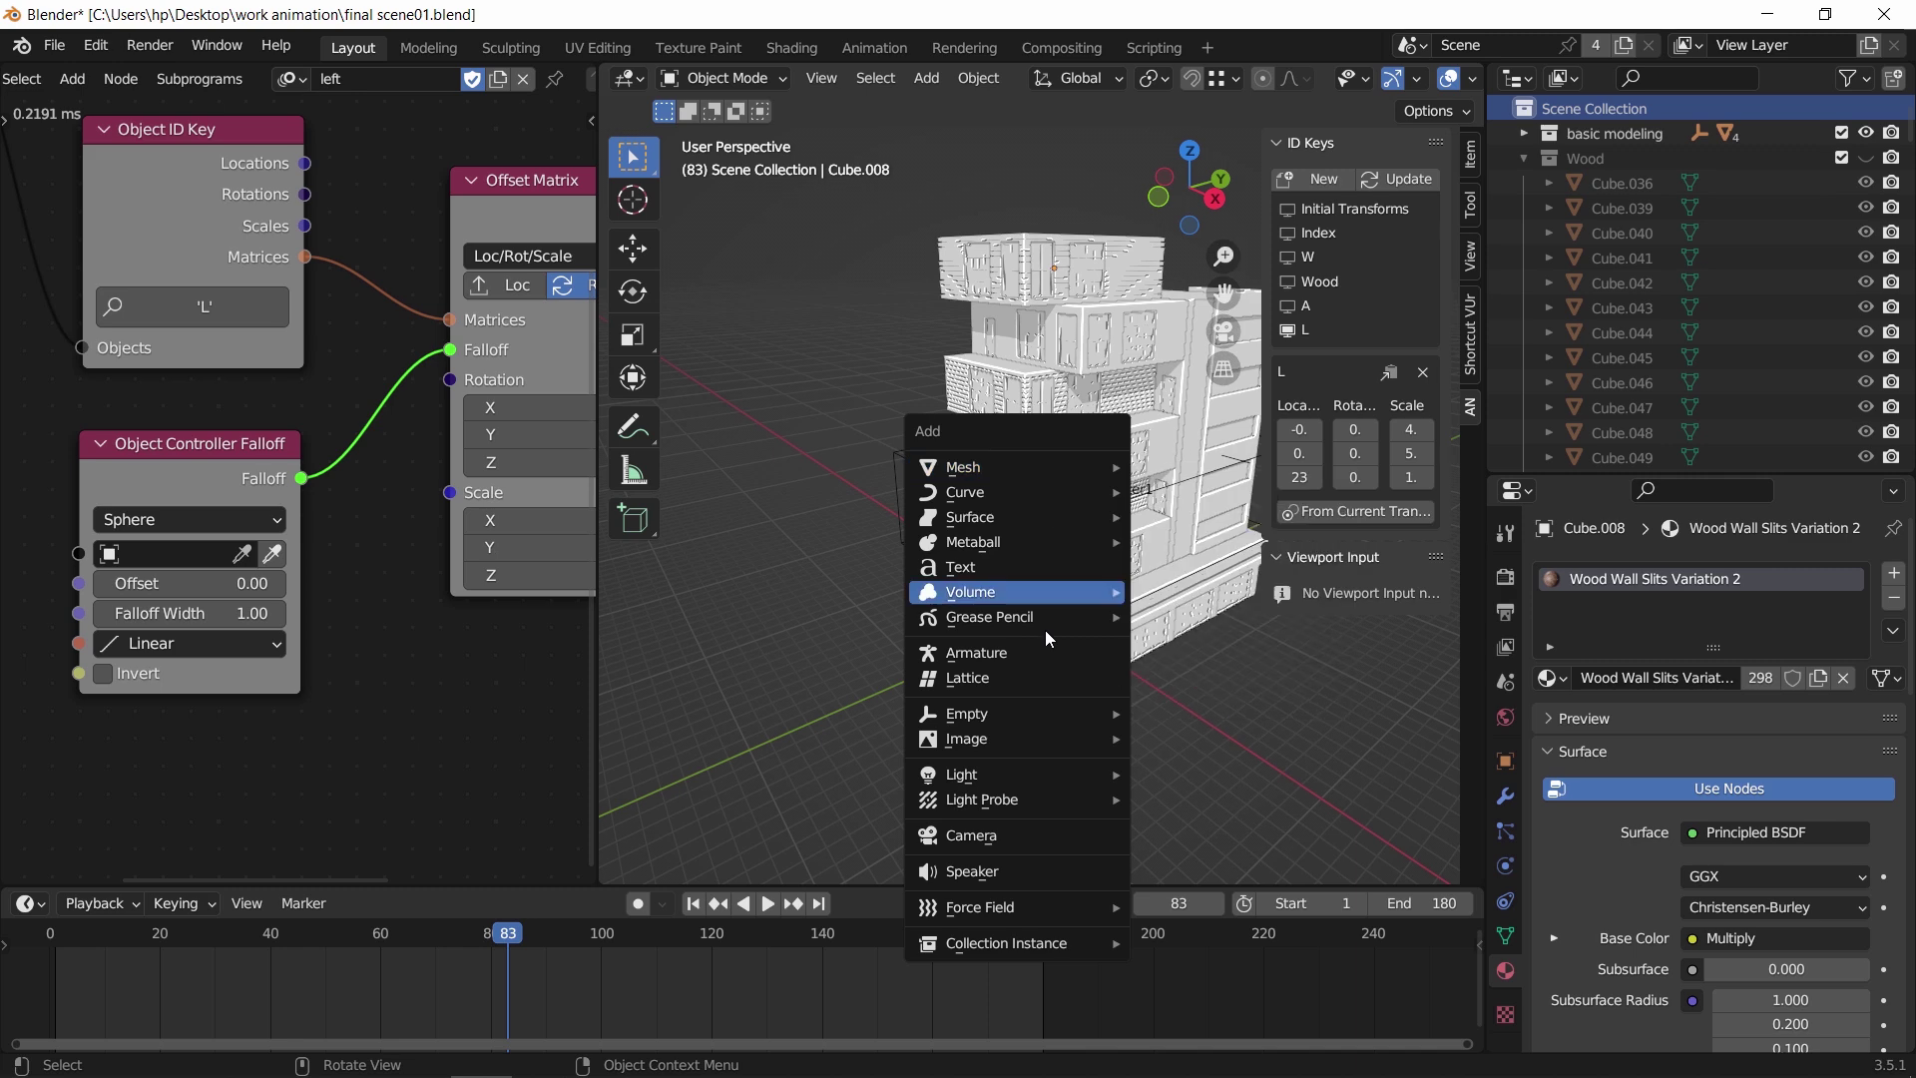
Add a cube-shaped empty, scale it up and raise it along Z
{"action": "mouse_move", "coordinate": [1043, 712]}
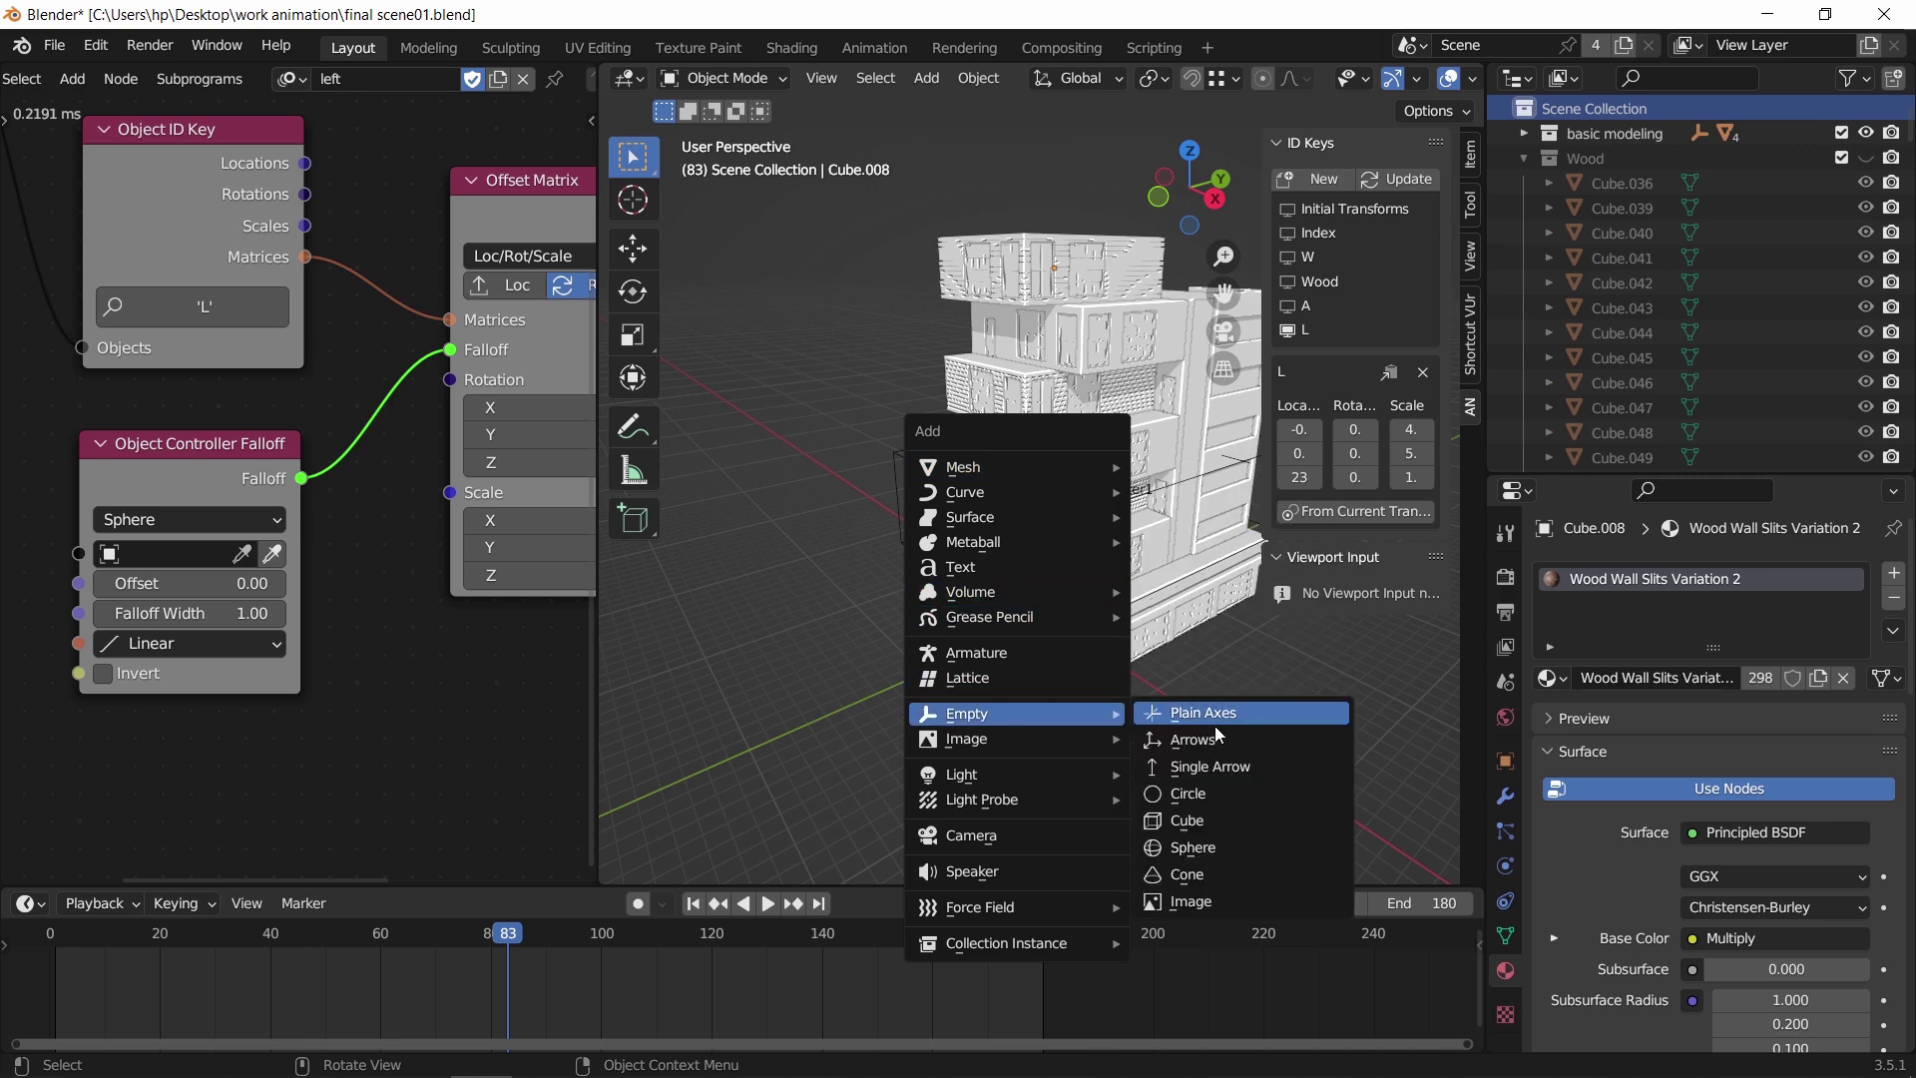
{"action": "left_click", "coordinate": [1204, 820]}
{"action": "key", "text": "s"}
{"action": "left_click", "coordinate": [1202, 638]}
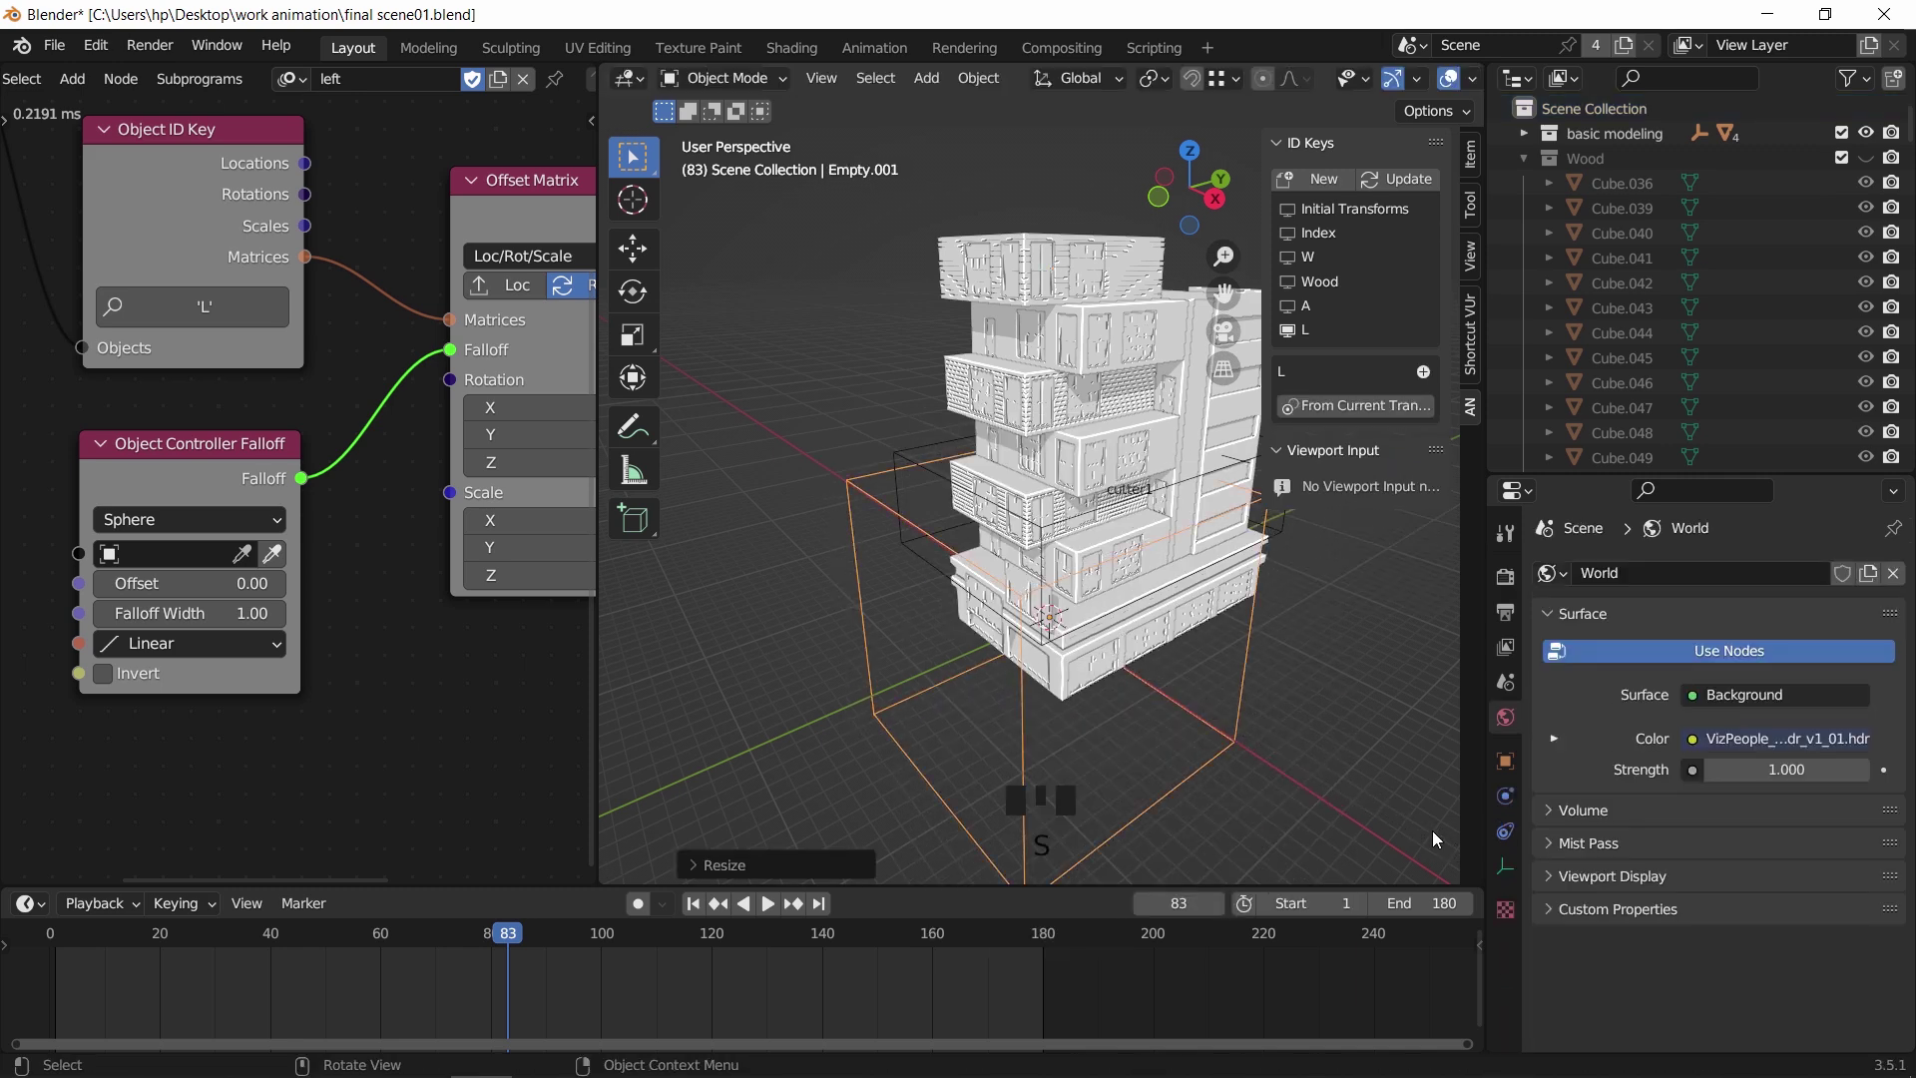
{"action": "middle_click_drag", "start_coordinate": [1197, 639], "coordinate": [1205, 645]}
{"action": "key", "text": "g"}
{"action": "key", "text": "z"}
{"action": "left_click", "coordinate": [1270, 649]}
Rename the empty to 'controller' and assign it to the Object Controller Falloff
{"action": "key", "text": "F2"}
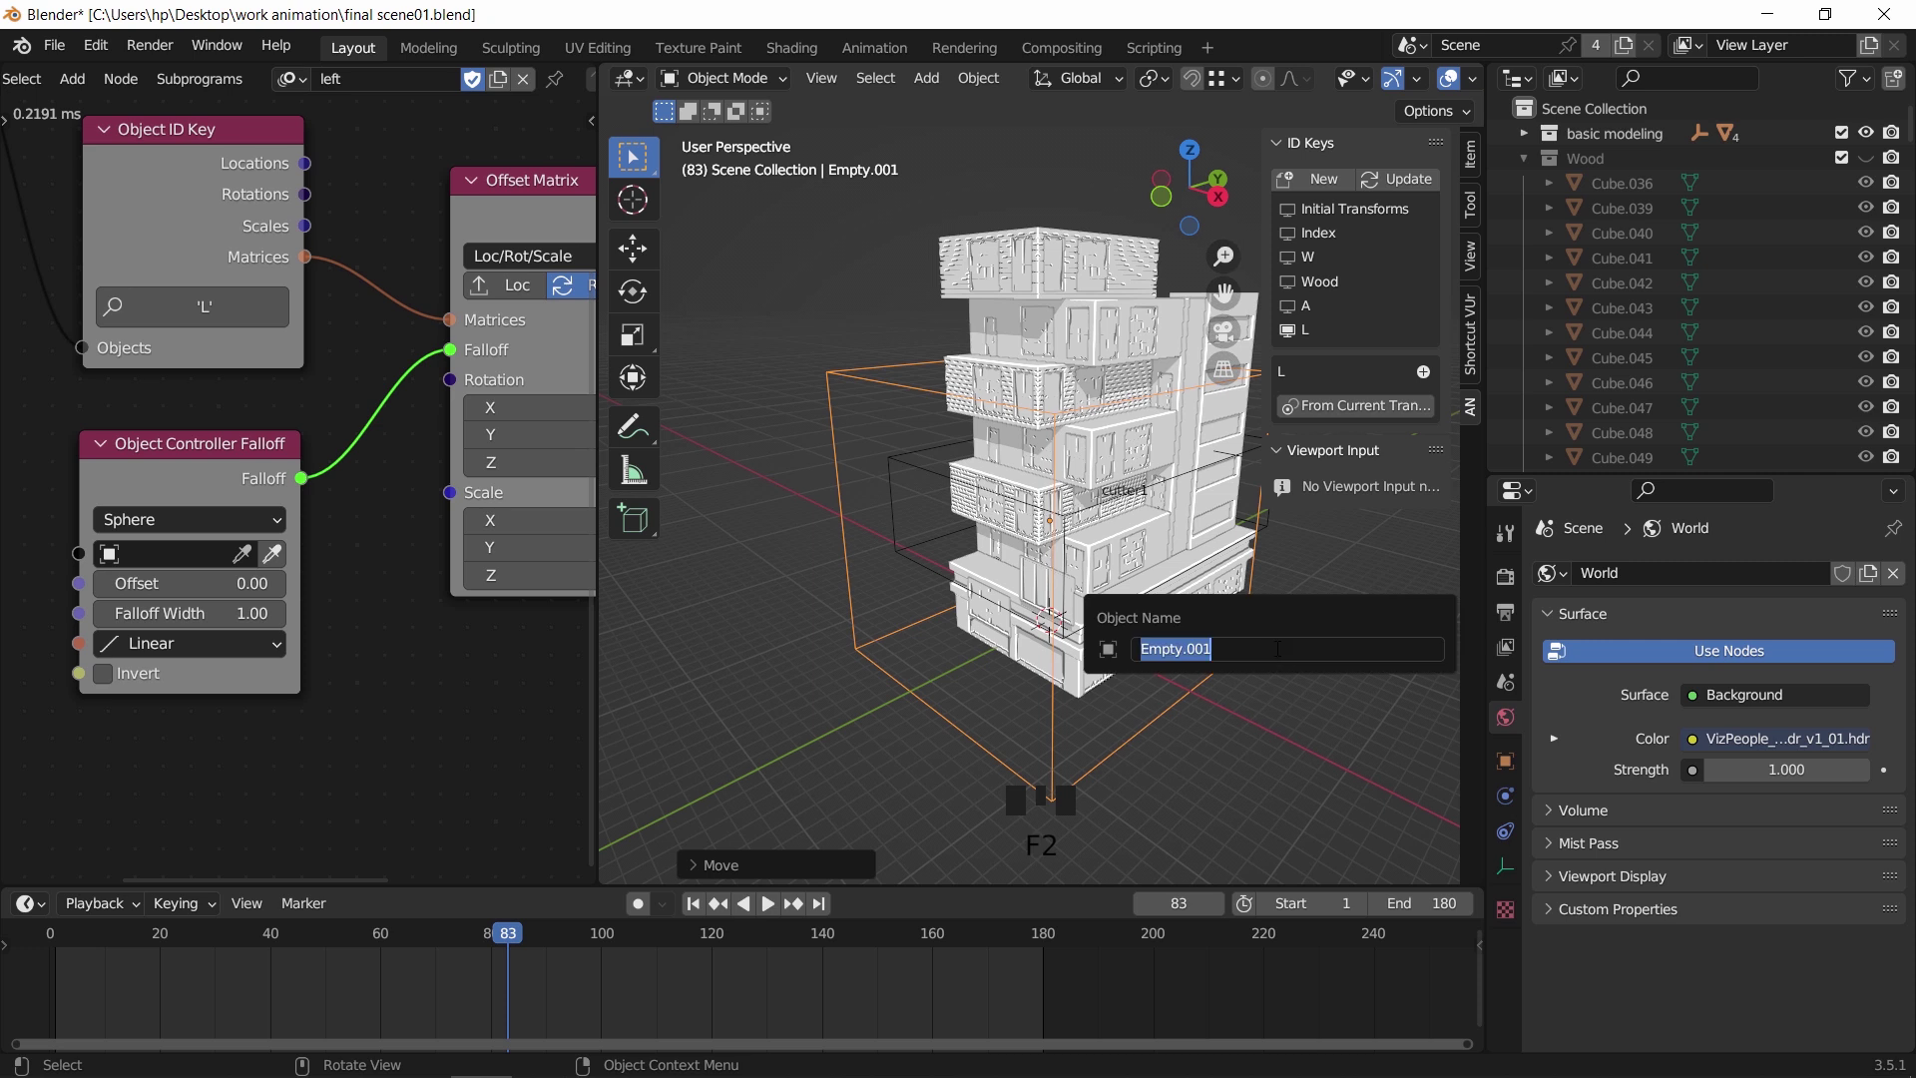
{"action": "type", "text": "controller"}
{"action": "key", "text": "Return"}
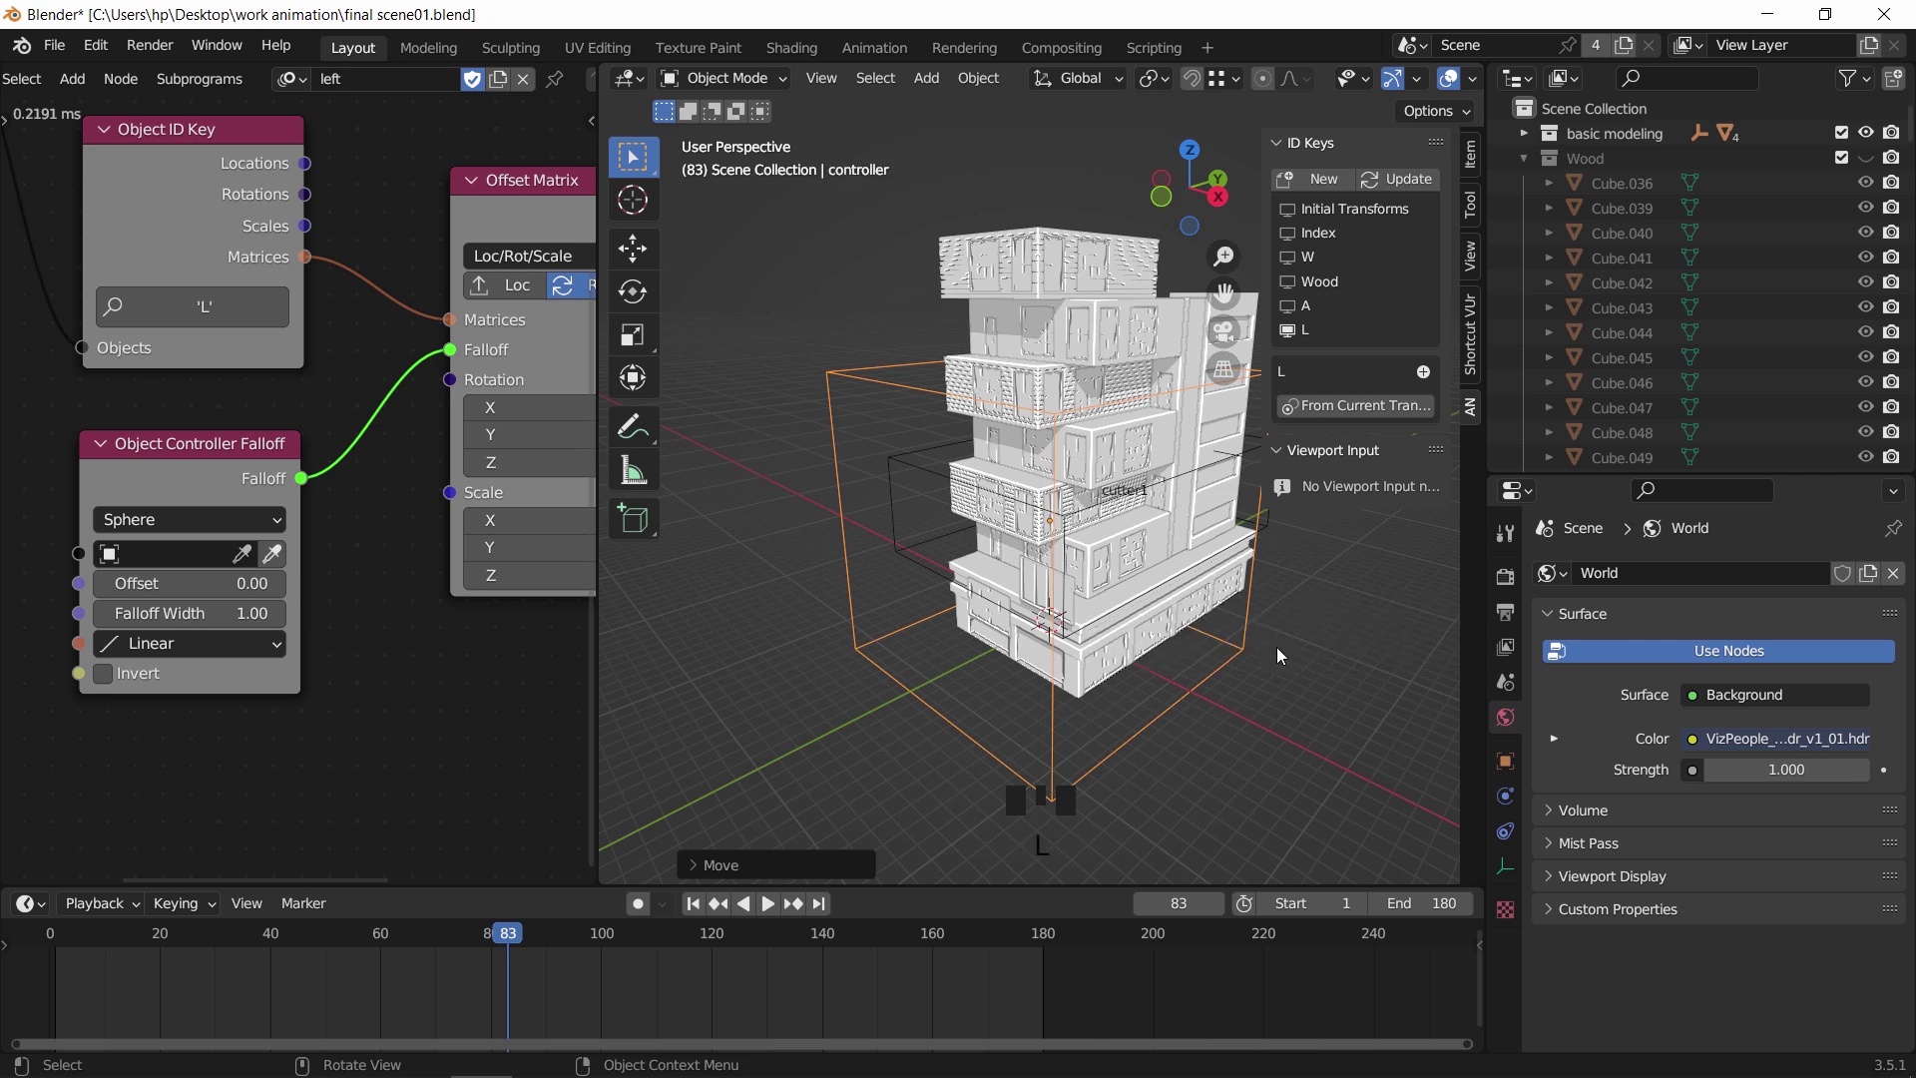
{"action": "left_click", "coordinate": [272, 557]}
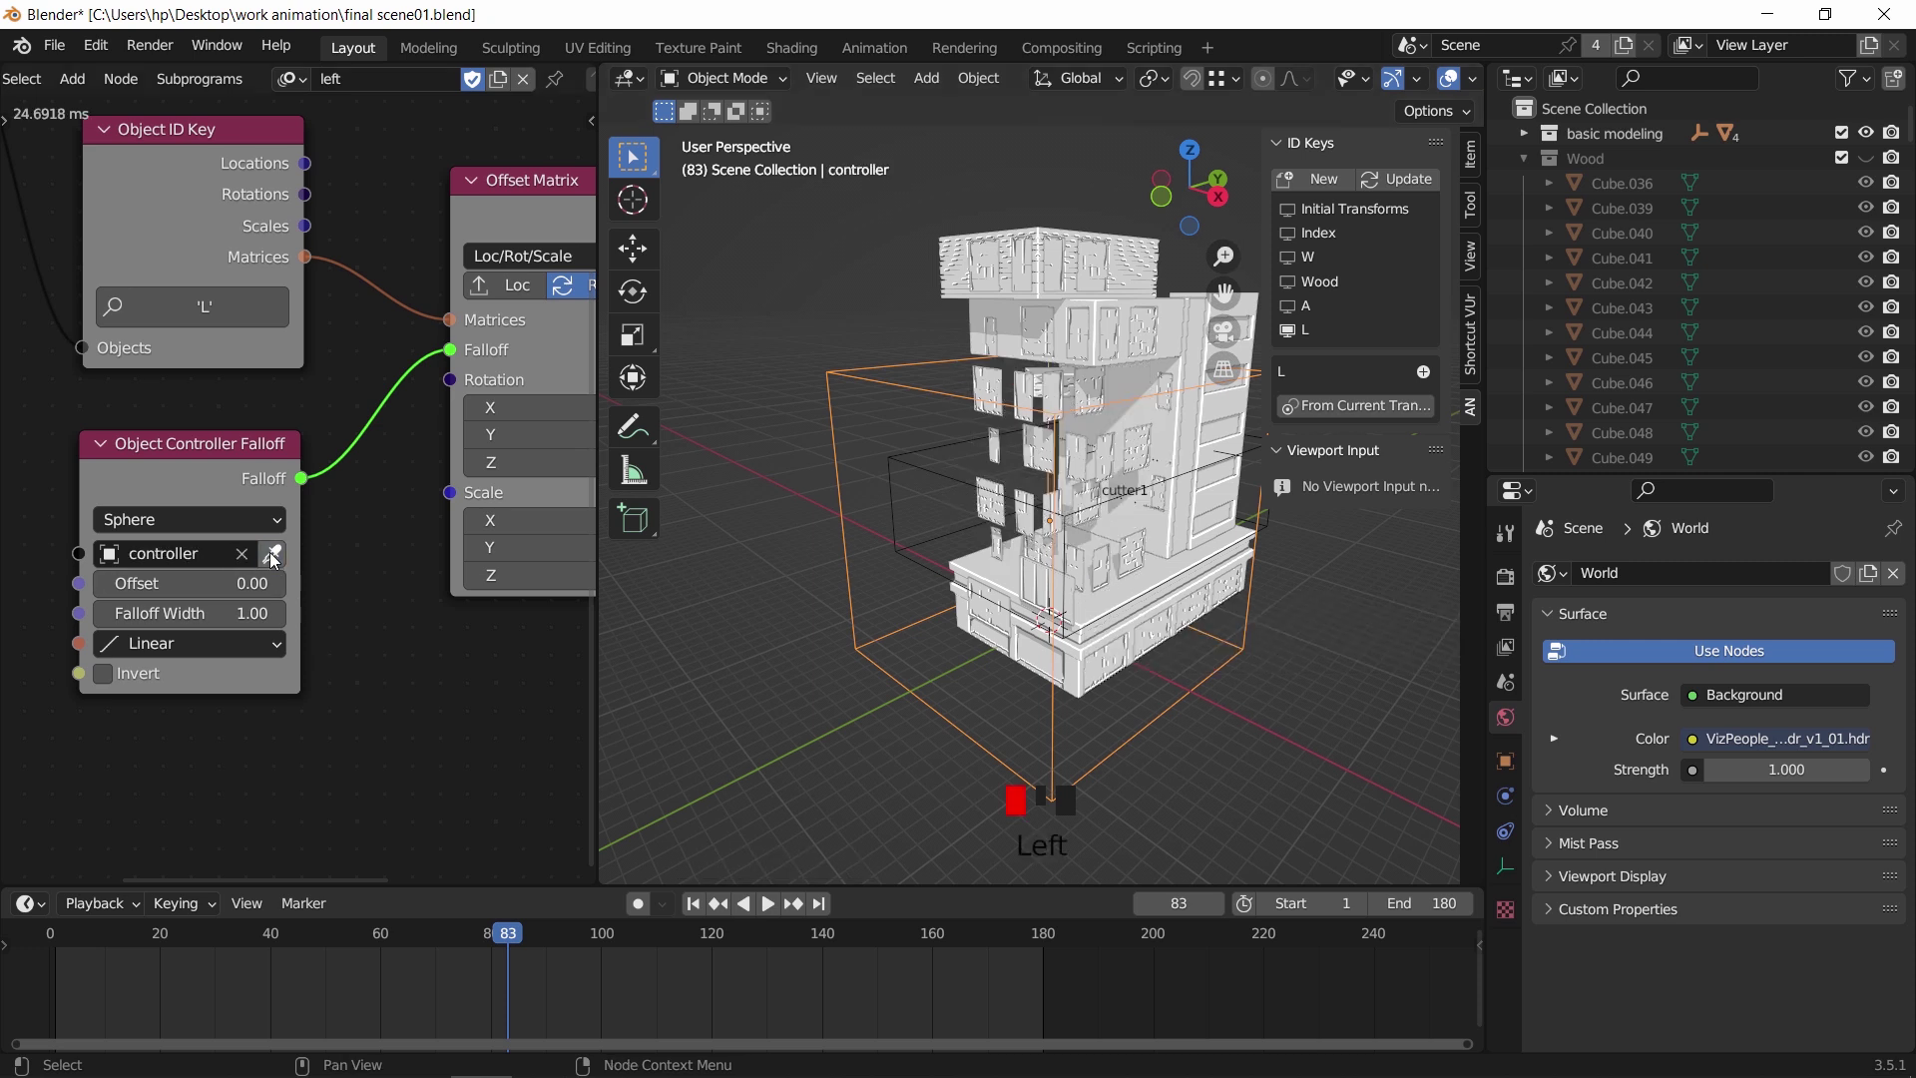
Raise the controller about 554 cm along Z up through the building
{"action": "left_click", "coordinate": [1223, 697]}
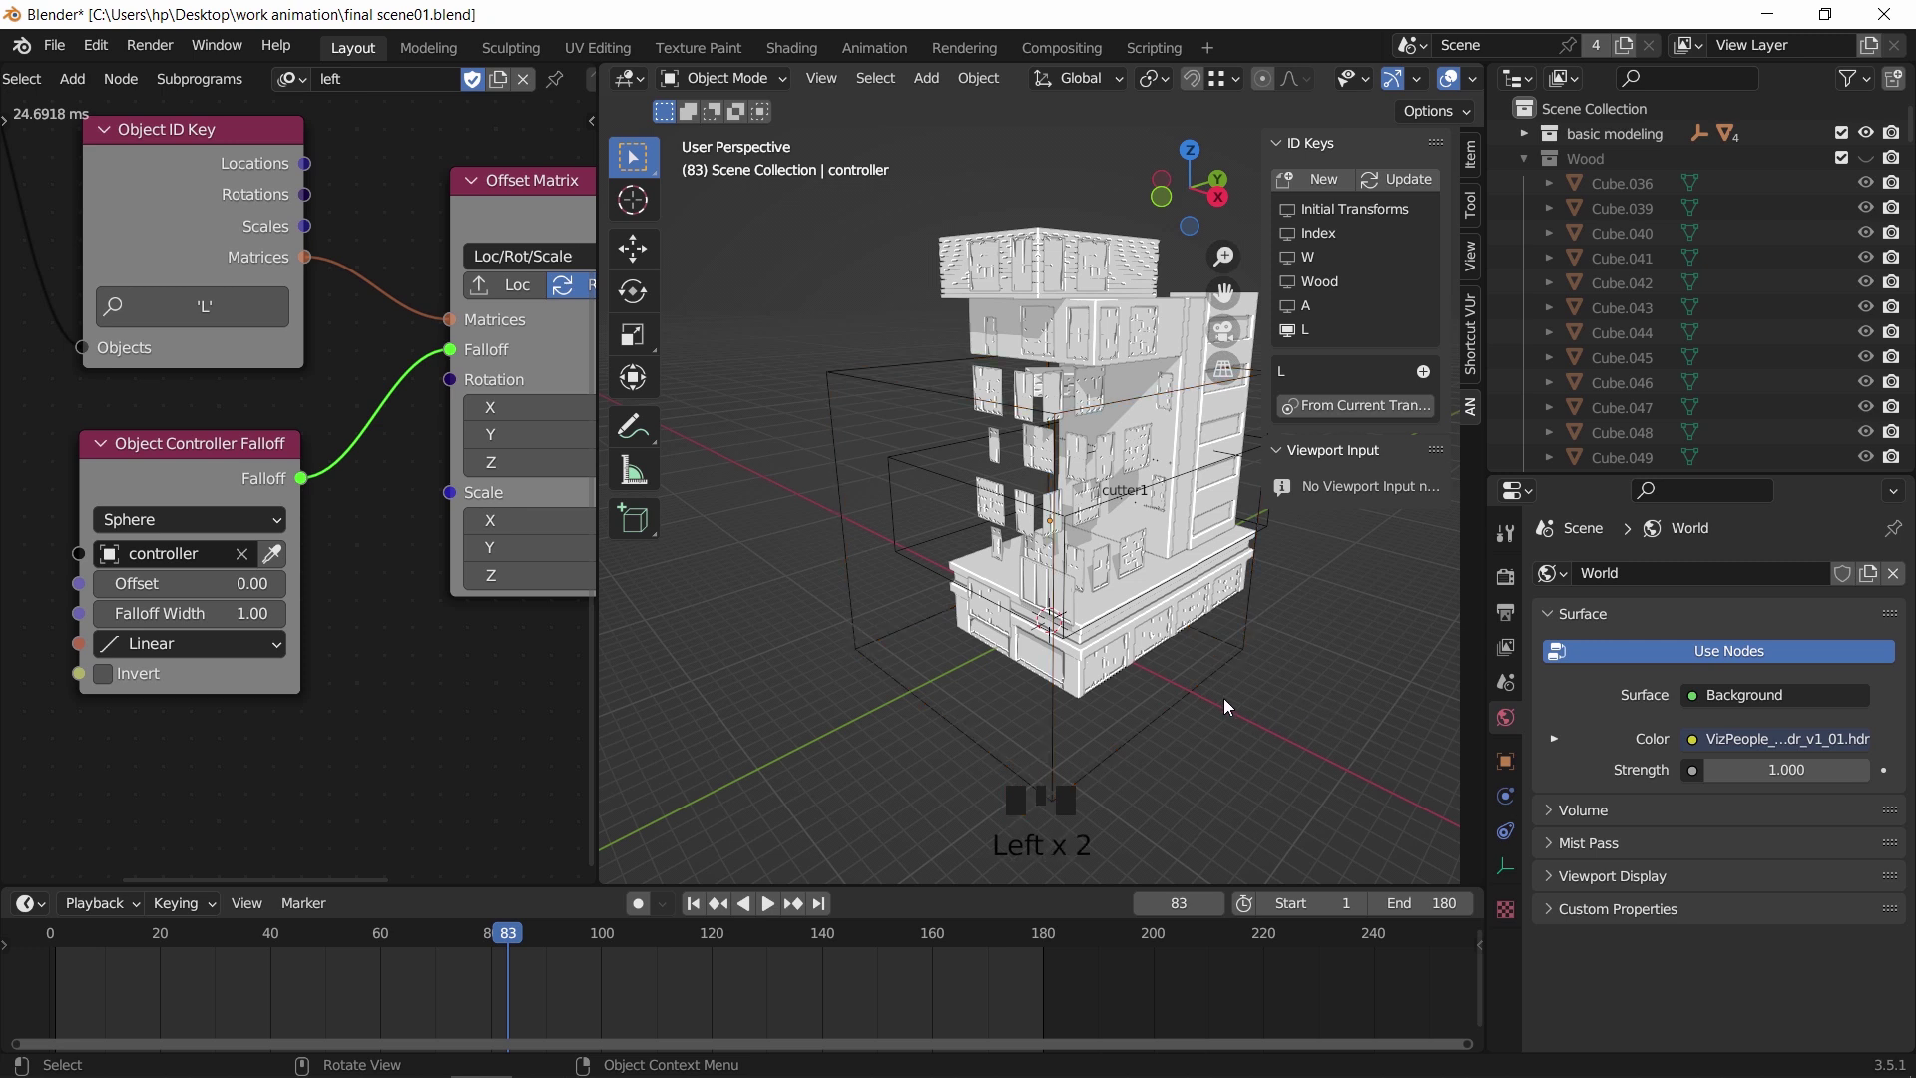
{"action": "left_click", "coordinate": [1229, 729]}
{"action": "key", "text": "g"}
{"action": "key", "text": "z"}
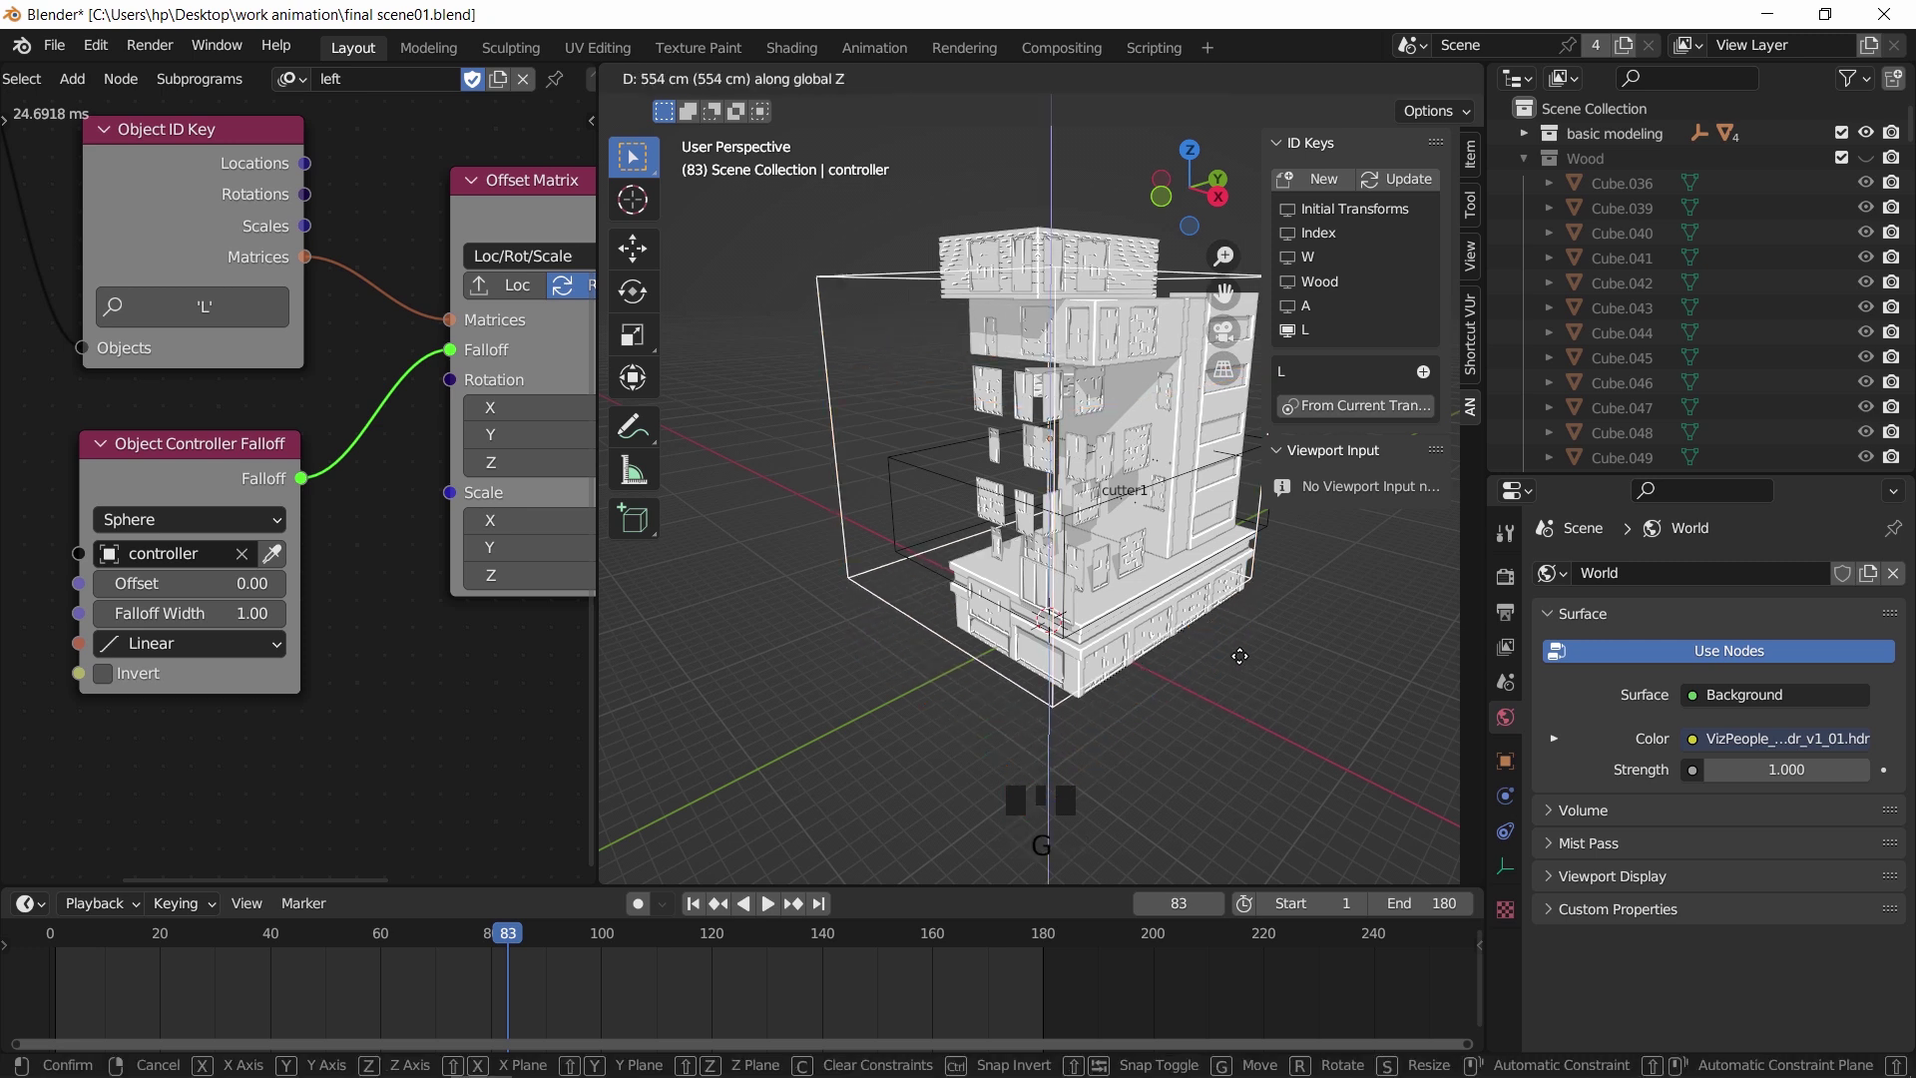
{"action": "left_click", "coordinate": [1242, 615]}
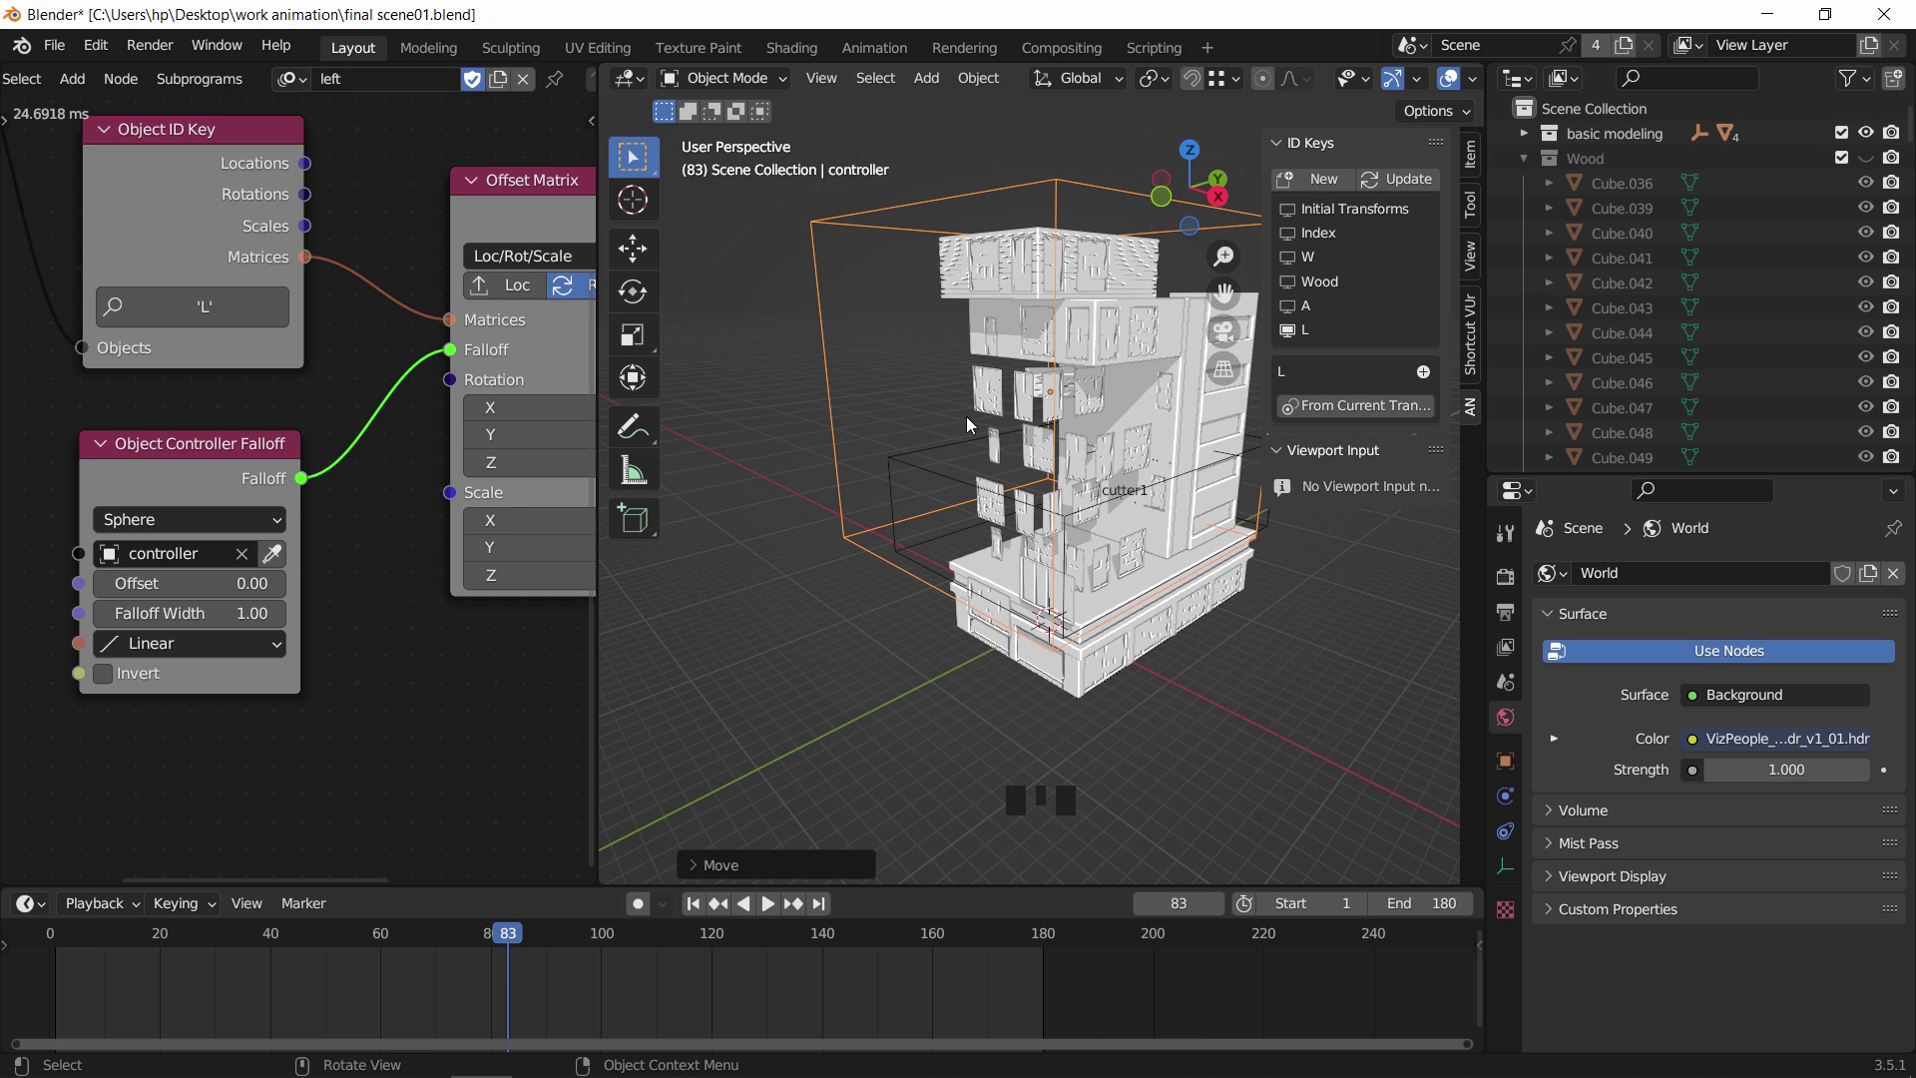
Enable Auto Execution on Scene Changed in the node tree sidebar
{"action": "key", "text": "n"}
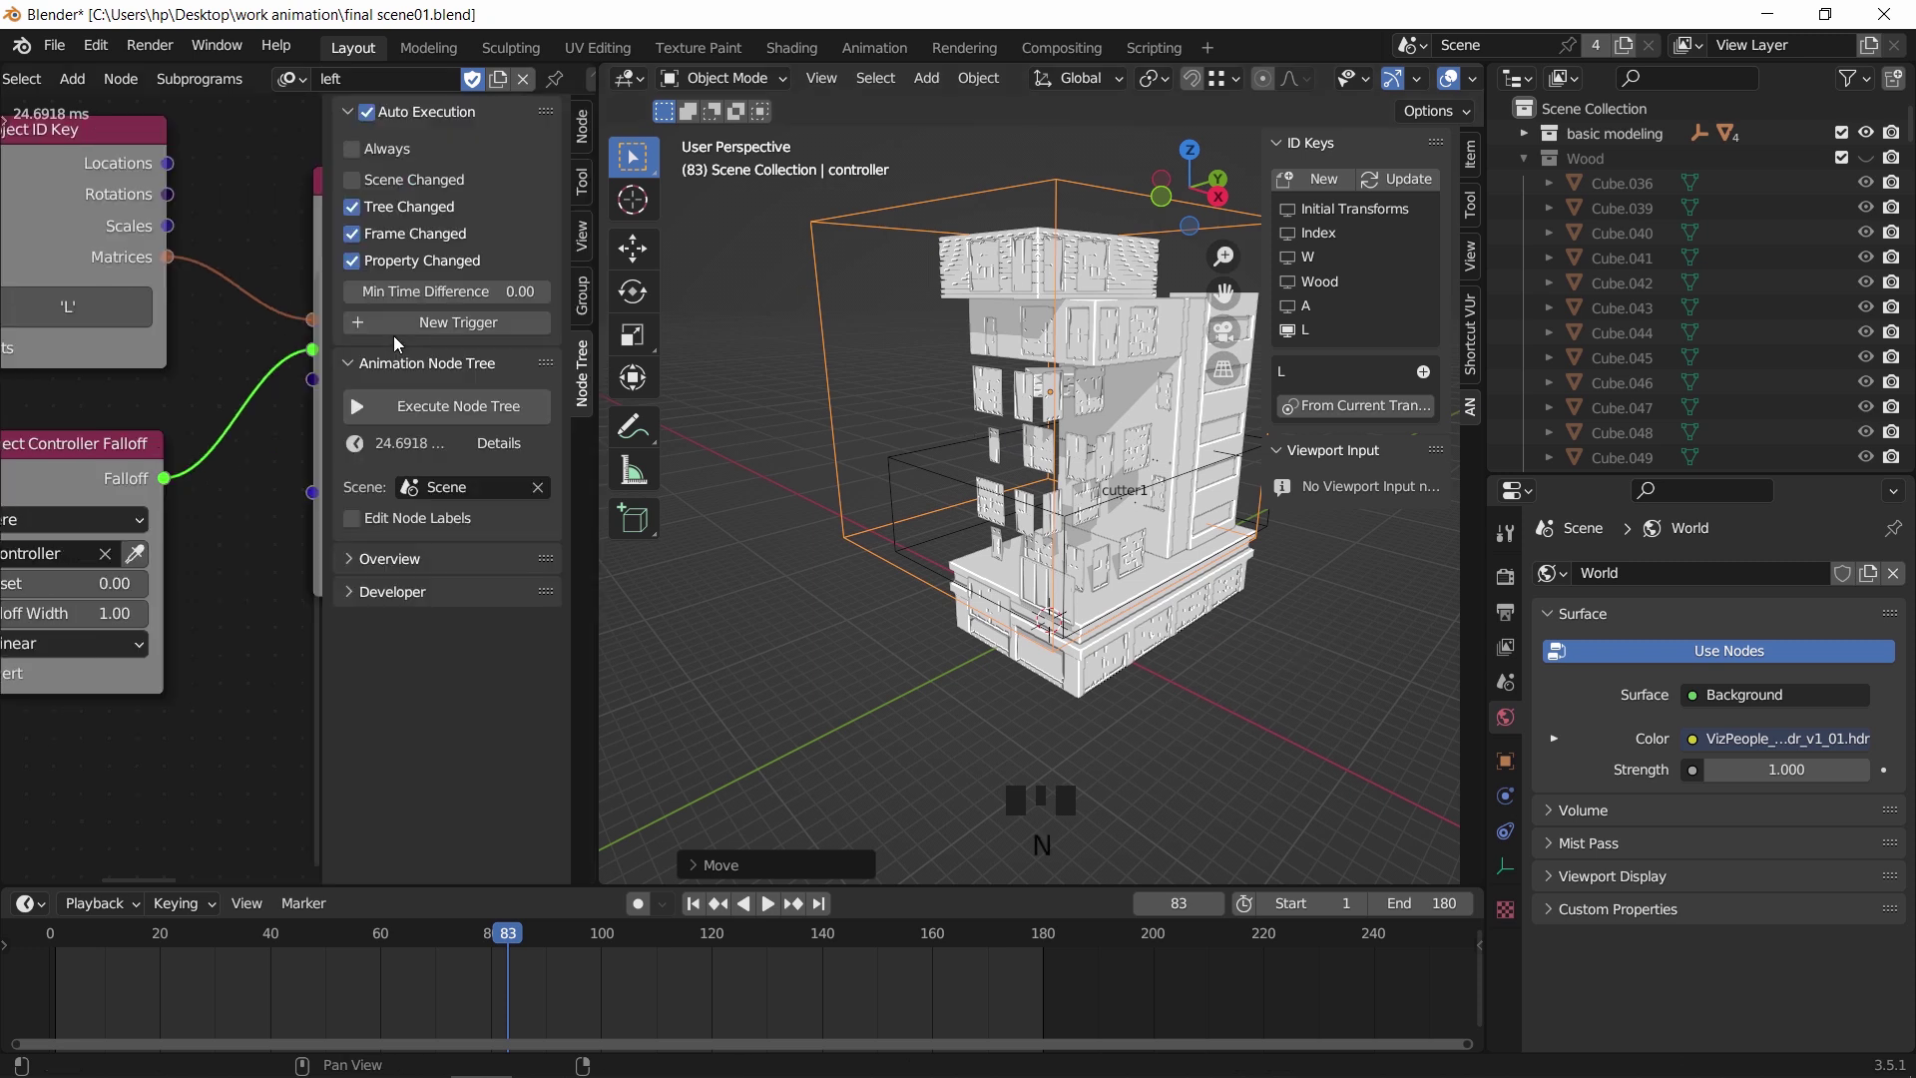
{"action": "left_click", "coordinate": [400, 180]}
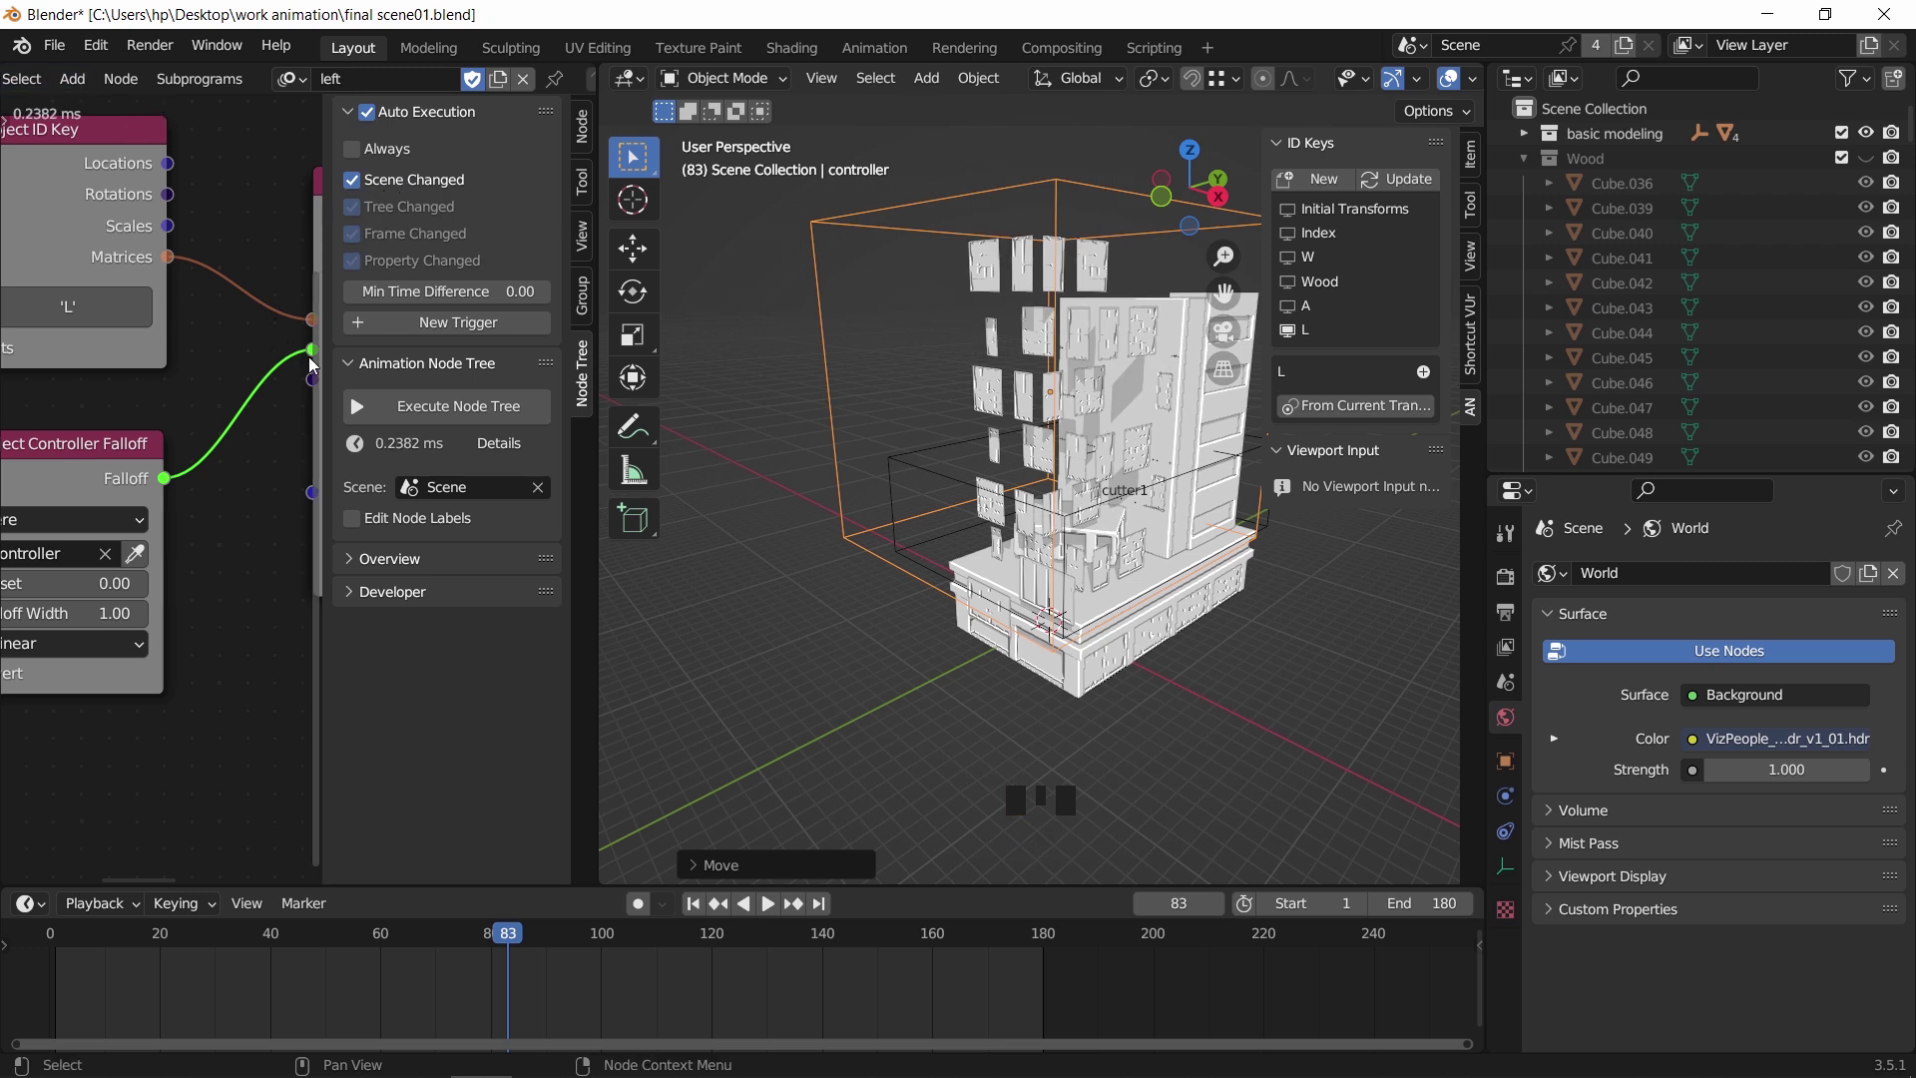
{"action": "key", "text": "n"}
{"action": "key", "text": "n"}
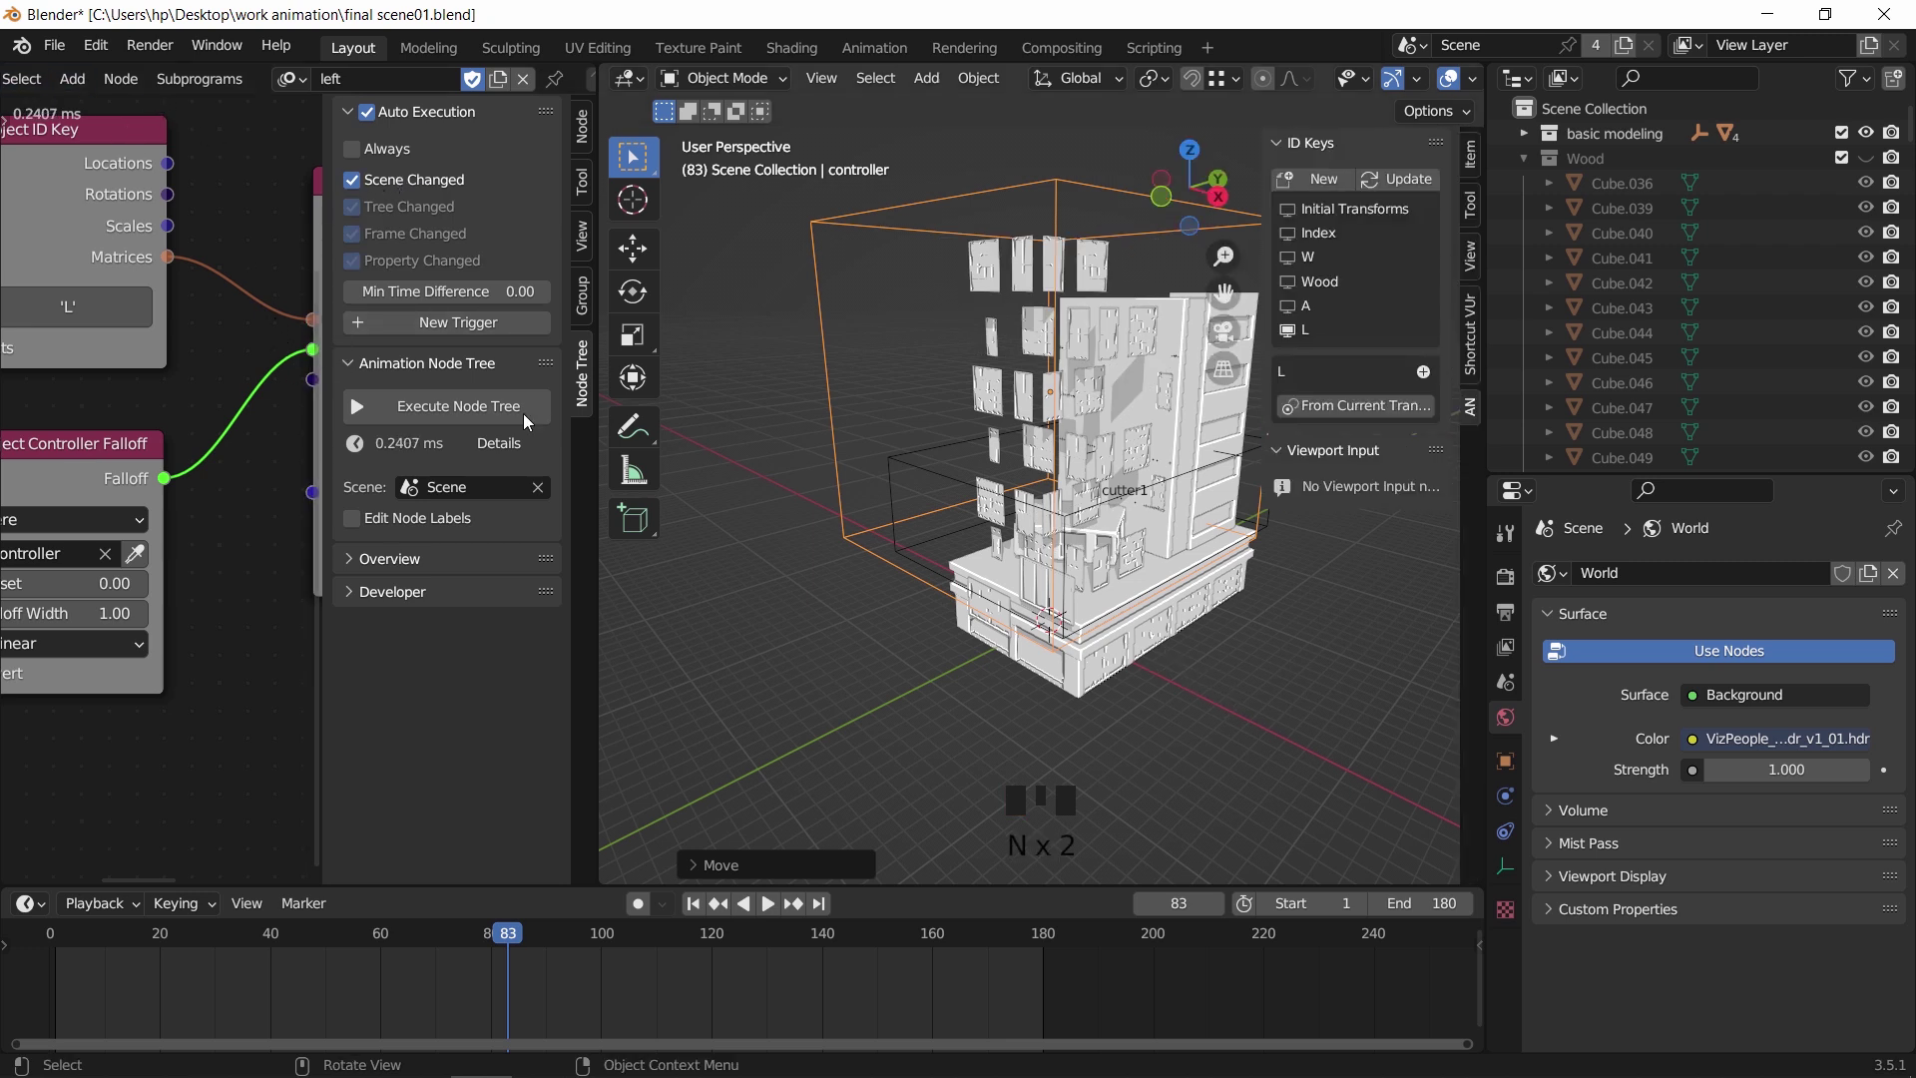
{"action": "key", "text": "n"}
Lower the controller about 117.7 cm and stretch it 1.221 along Z around the building
{"action": "key", "text": "g"}
{"action": "key", "text": "z"}
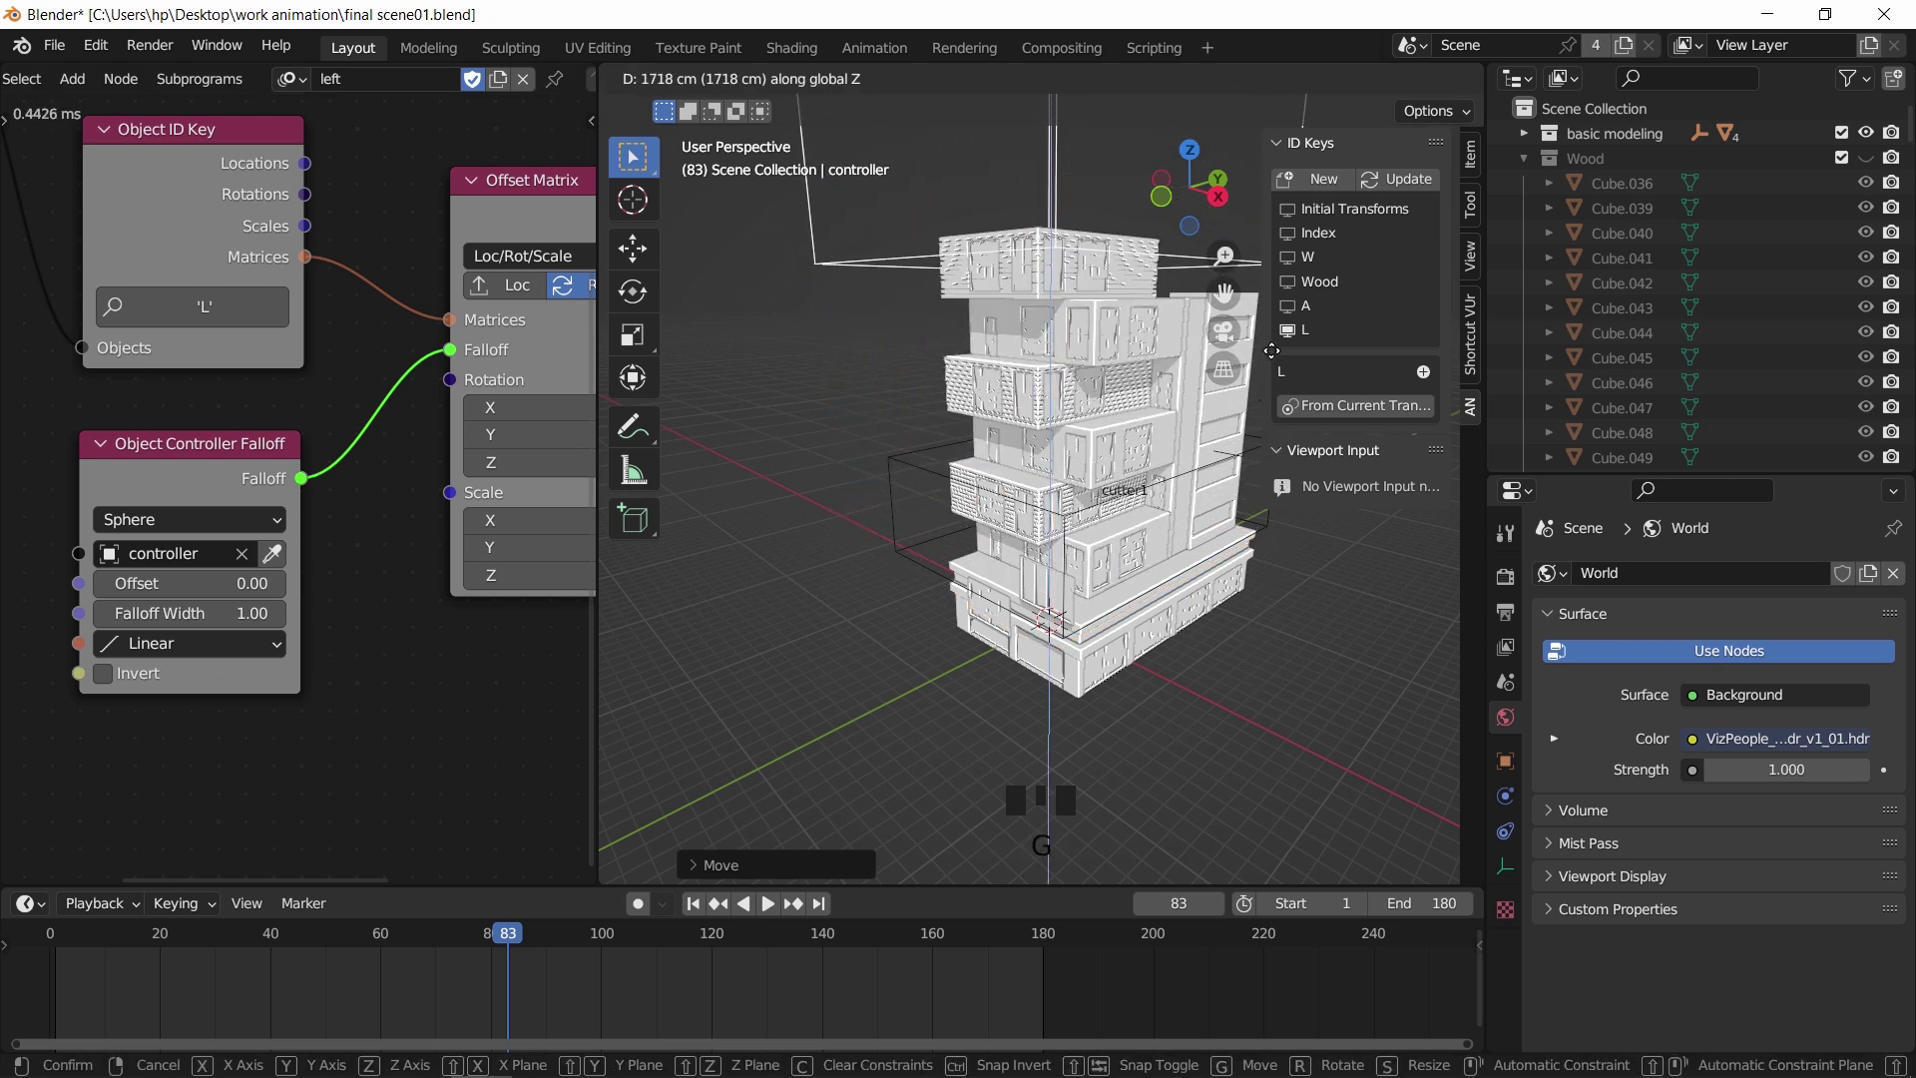
{"action": "left_click", "coordinate": [1312, 697]}
{"action": "key", "text": "s"}
{"action": "key", "text": "z"}
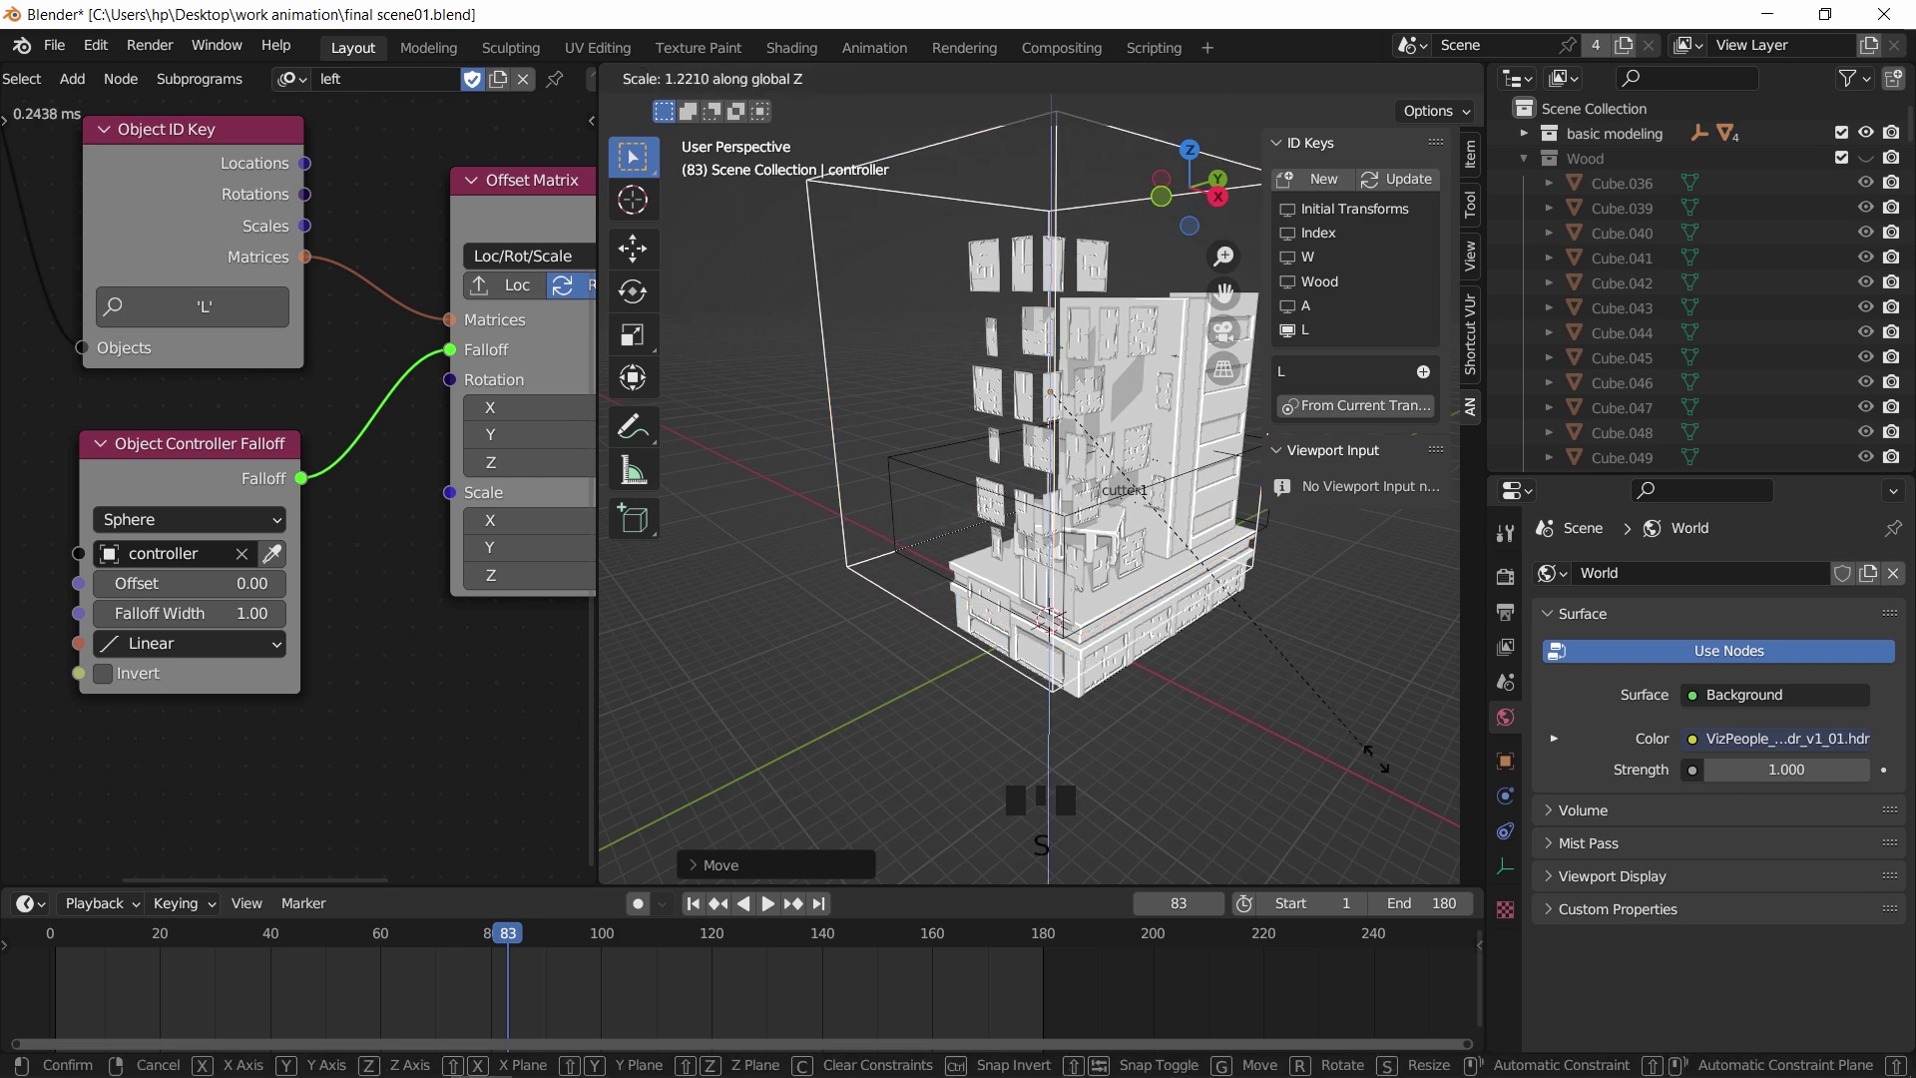
{"action": "left_click", "coordinate": [1365, 776]}
{"action": "middle_click_drag", "start_coordinate": [1365, 776], "coordinate": [1379, 739]}
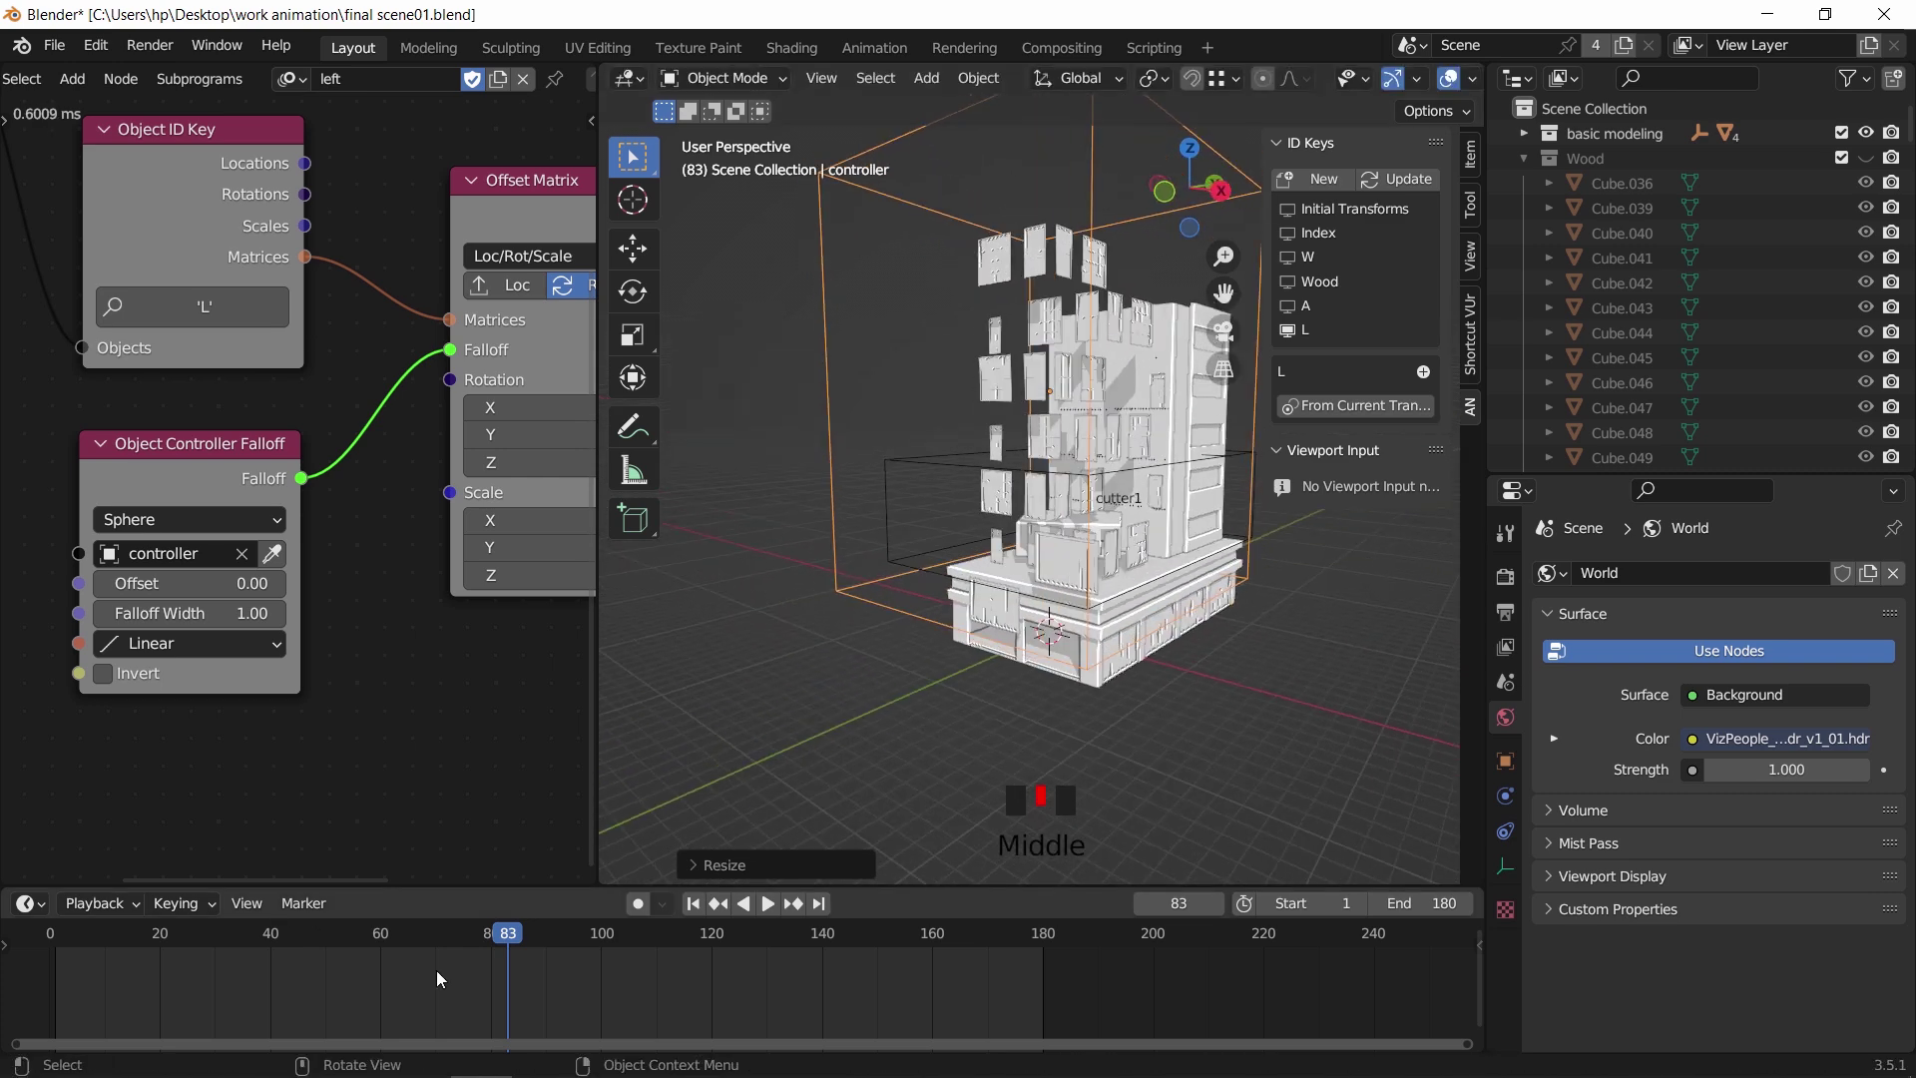
At frame 11, reposition the controller vertically so only the building's base shows
{"action": "left_click_drag", "start_coordinate": [475, 985], "coordinate": [136, 1011]}
{"action": "middle_click_drag", "start_coordinate": [977, 728], "coordinate": [942, 764]}
{"action": "double_click", "coordinate": [948, 704]}
{"action": "key", "text": "g"}
{"action": "key", "text": "z"}
{"action": "left_click", "coordinate": [962, 746]}
{"action": "mouse_move", "coordinate": [129, 933]}
{"action": "left_mouse_down"}
{"action": "mouse_move", "coordinate": [80, 943]}
{"action": "mouse_move", "coordinate": [108, 949]}
{"action": "left_mouse_up"}
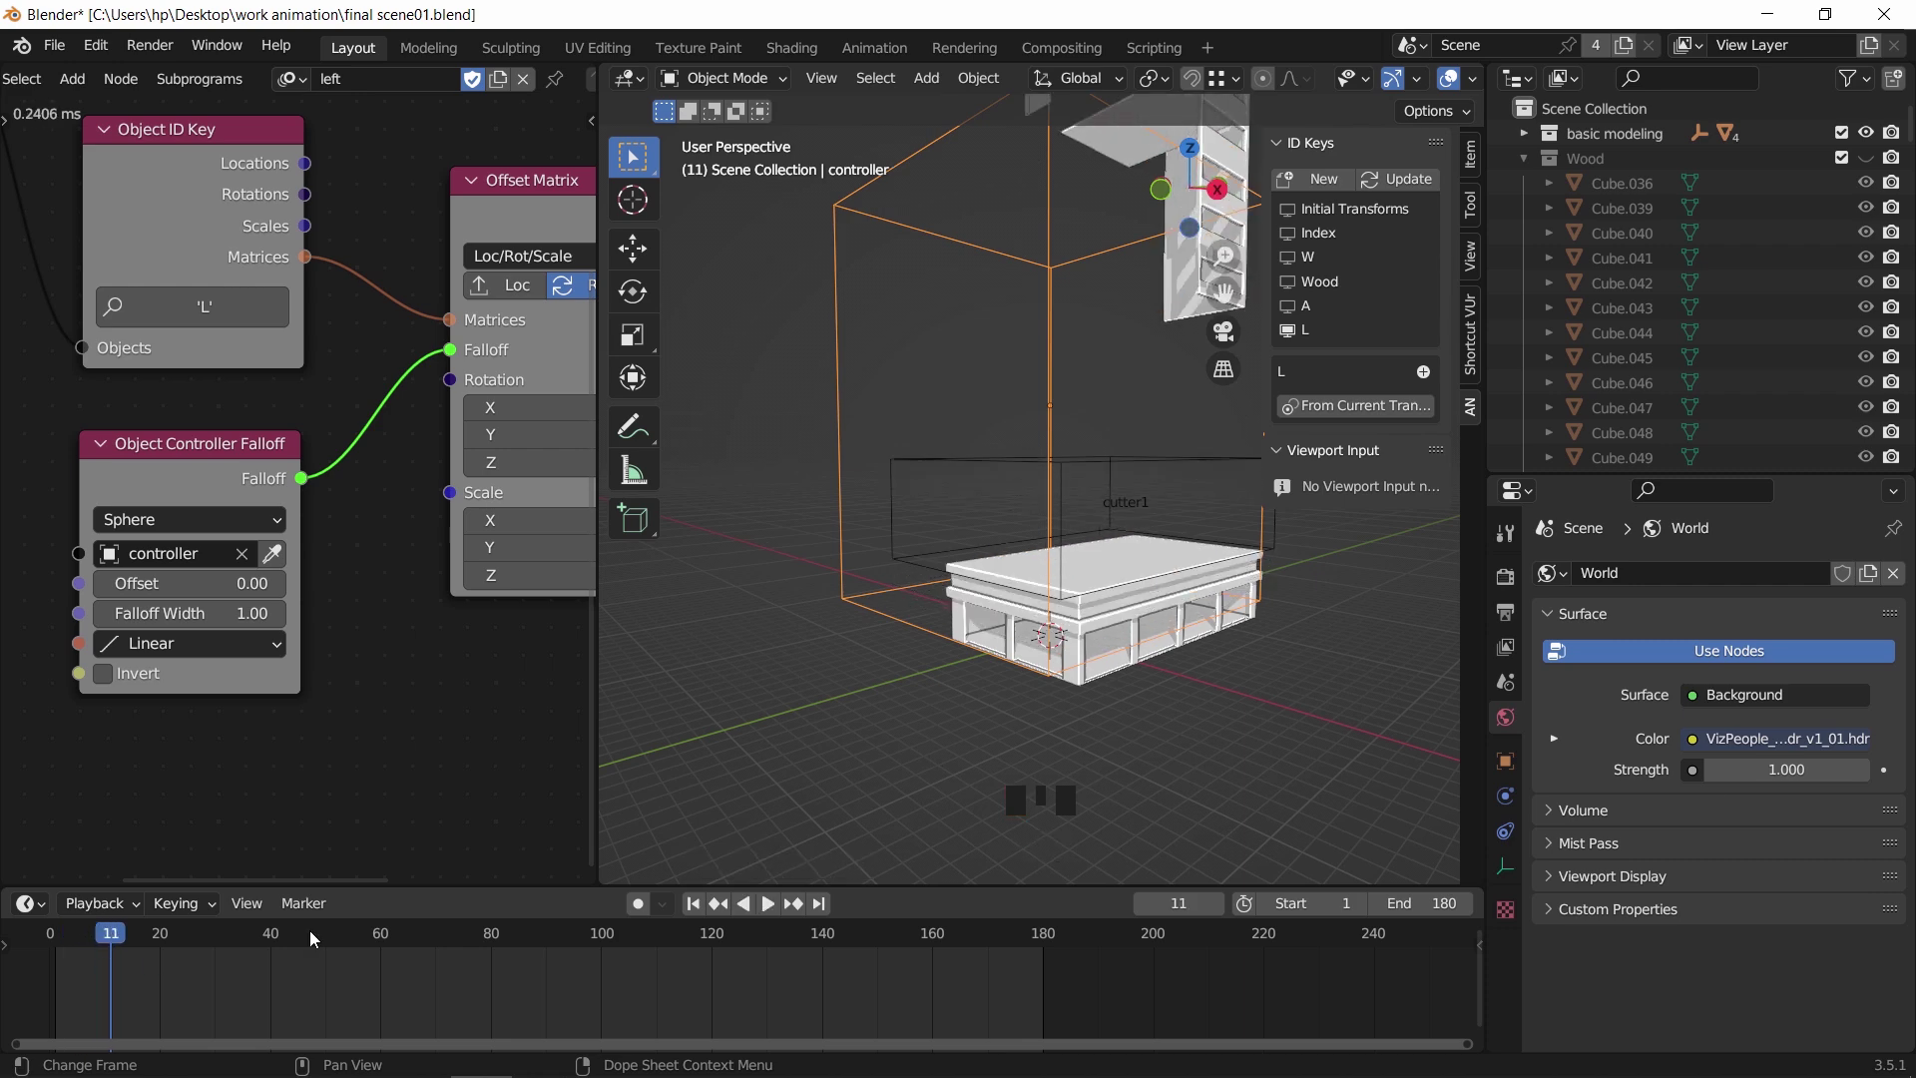
Insert a location keyframe on the controller at frame 11
{"action": "key", "text": "i"}
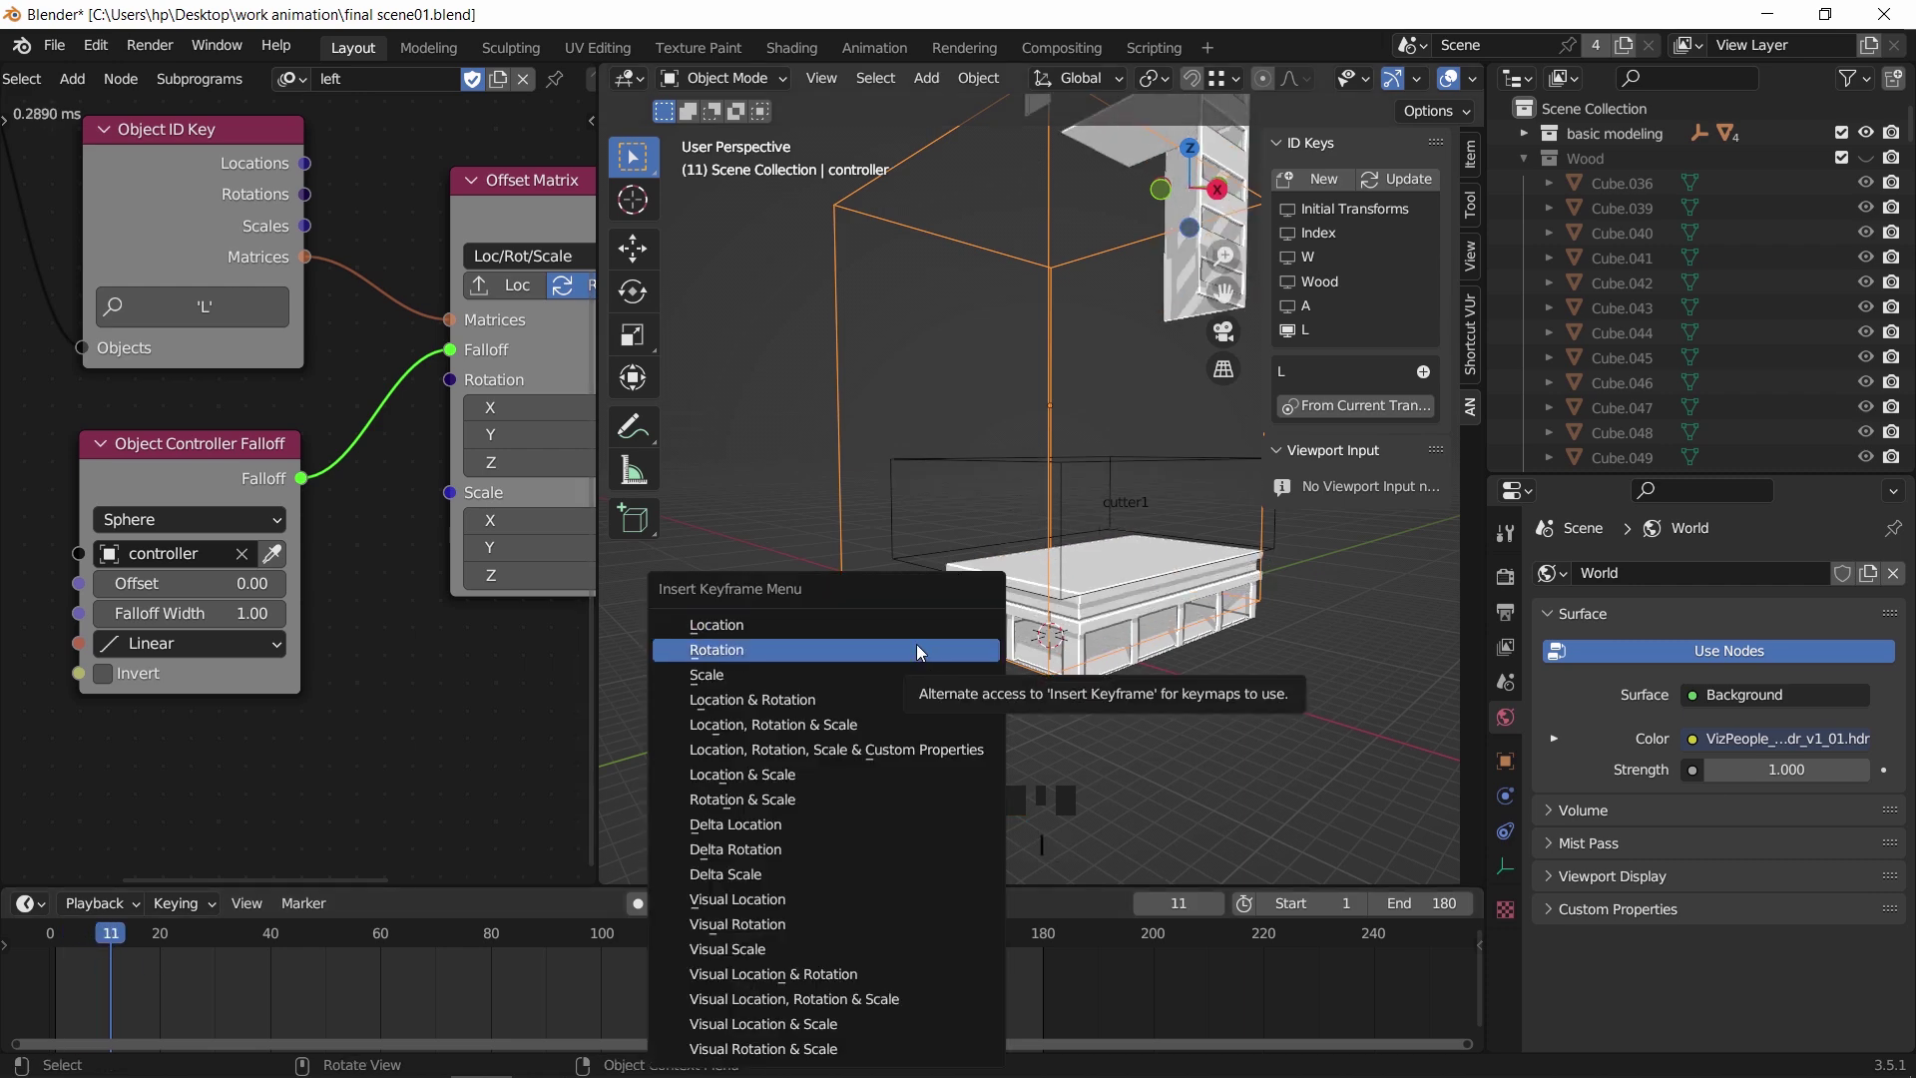
{"action": "left_click", "coordinate": [884, 629]}
{"action": "middle_click_drag", "start_coordinate": [820, 601], "coordinate": [840, 559], "text": "shift"}
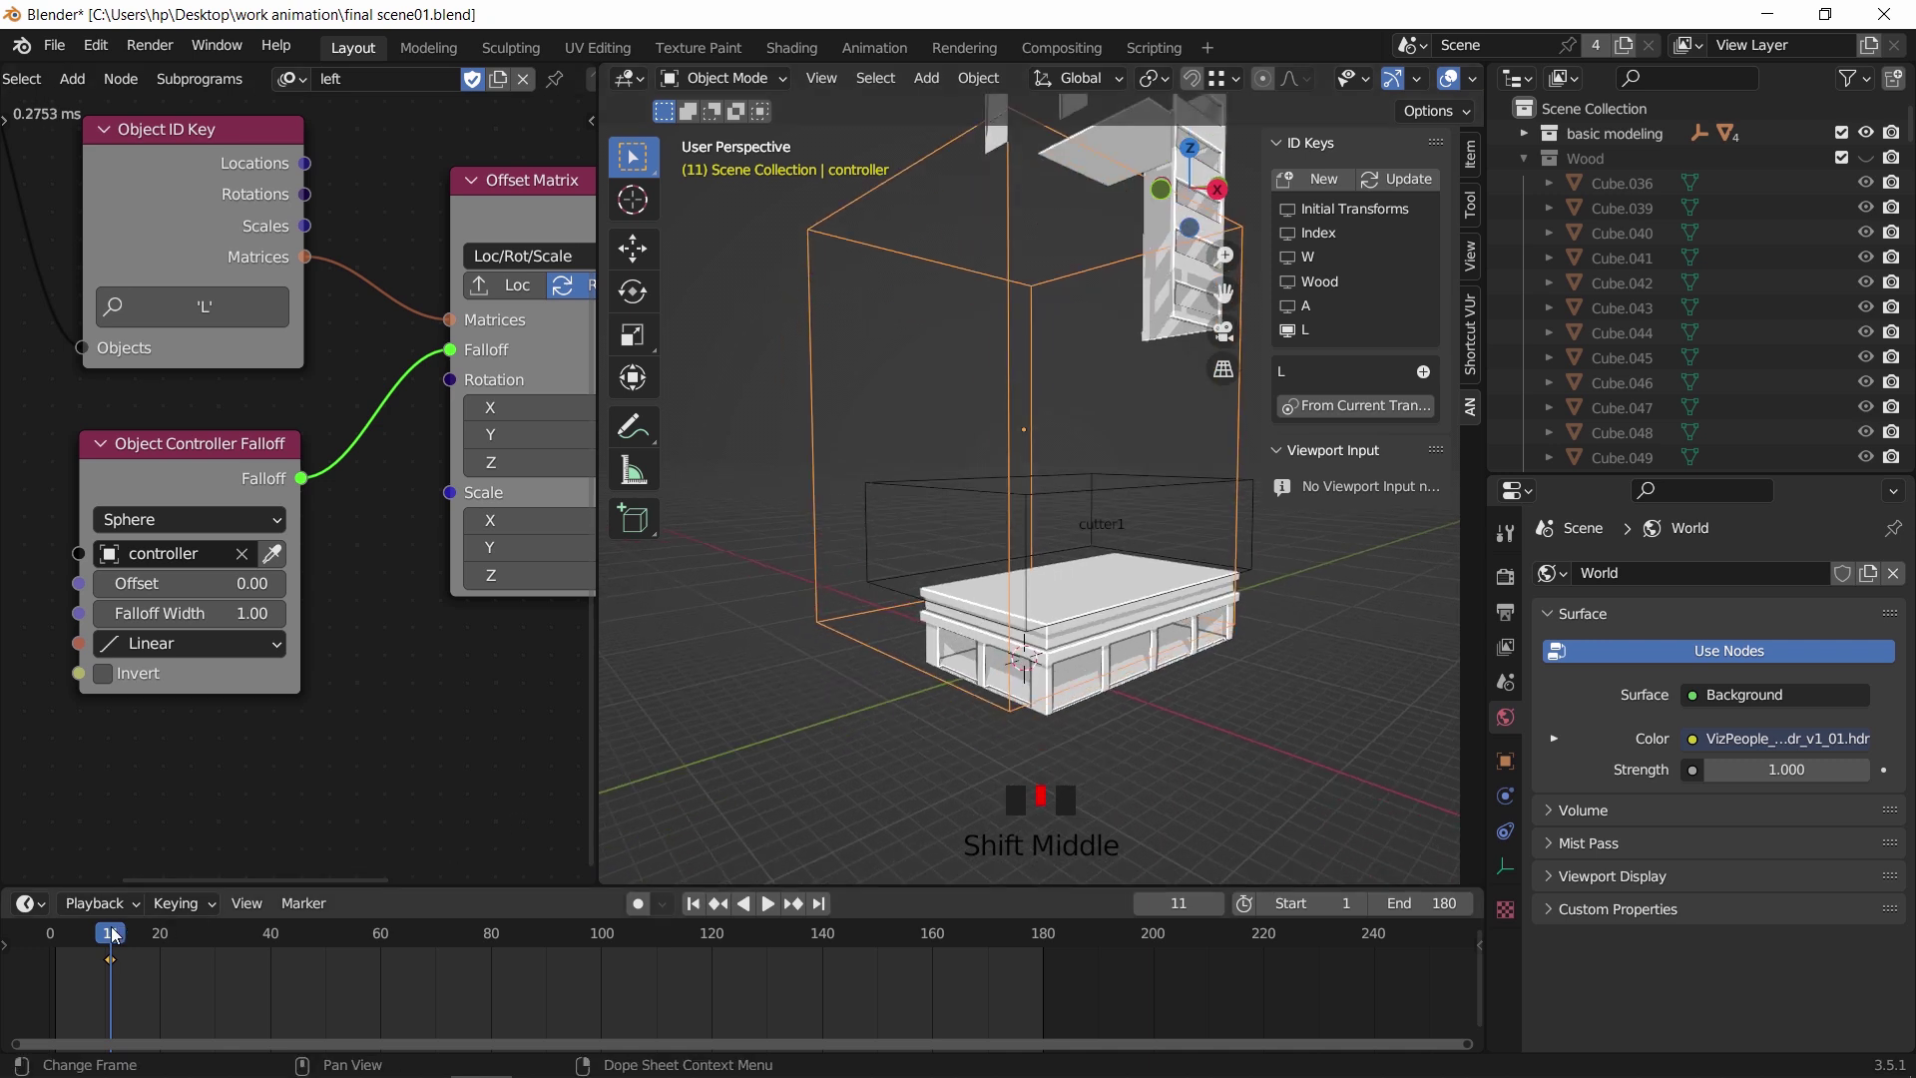
At frame 29, lower the controller over the building, keyframe its location, and play the animation
{"action": "left_click_drag", "start_coordinate": [109, 948], "coordinate": [212, 964]}
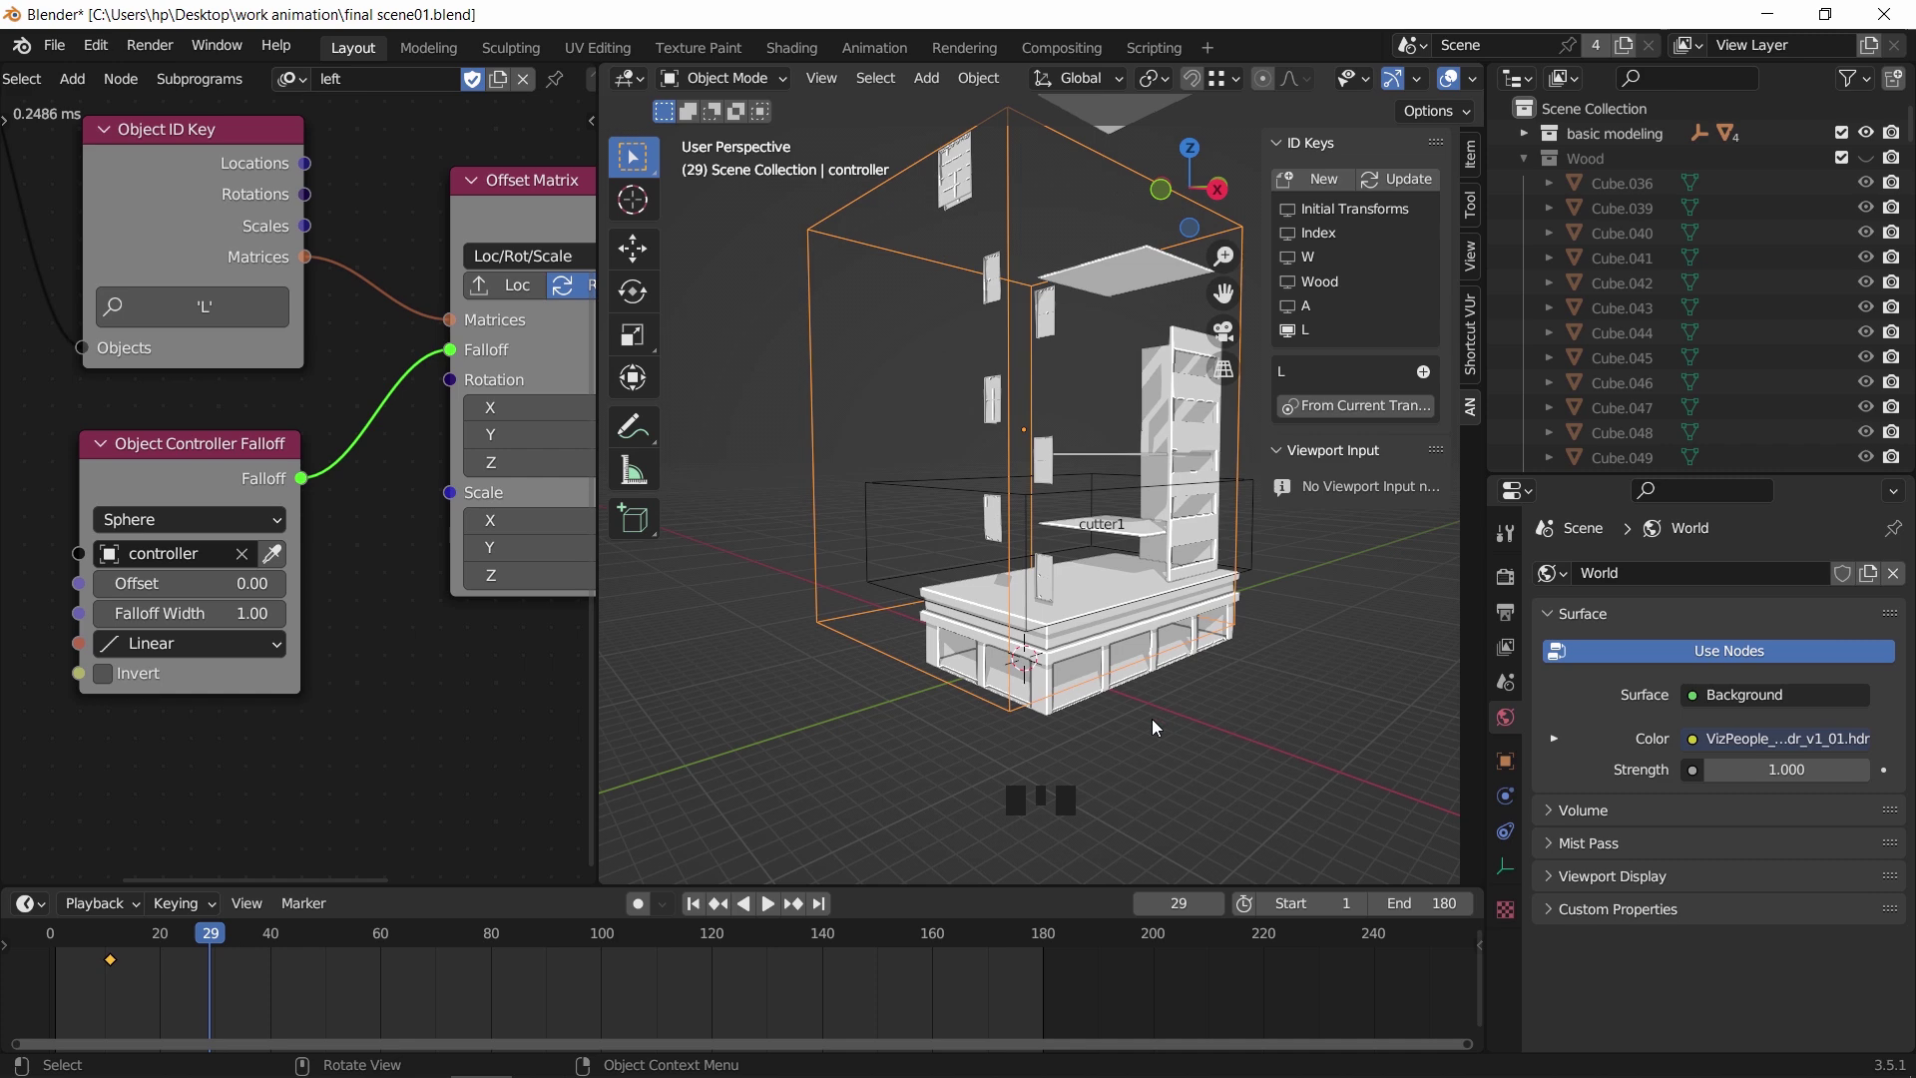
{"action": "key", "text": "g"}
{"action": "key", "text": "z"}
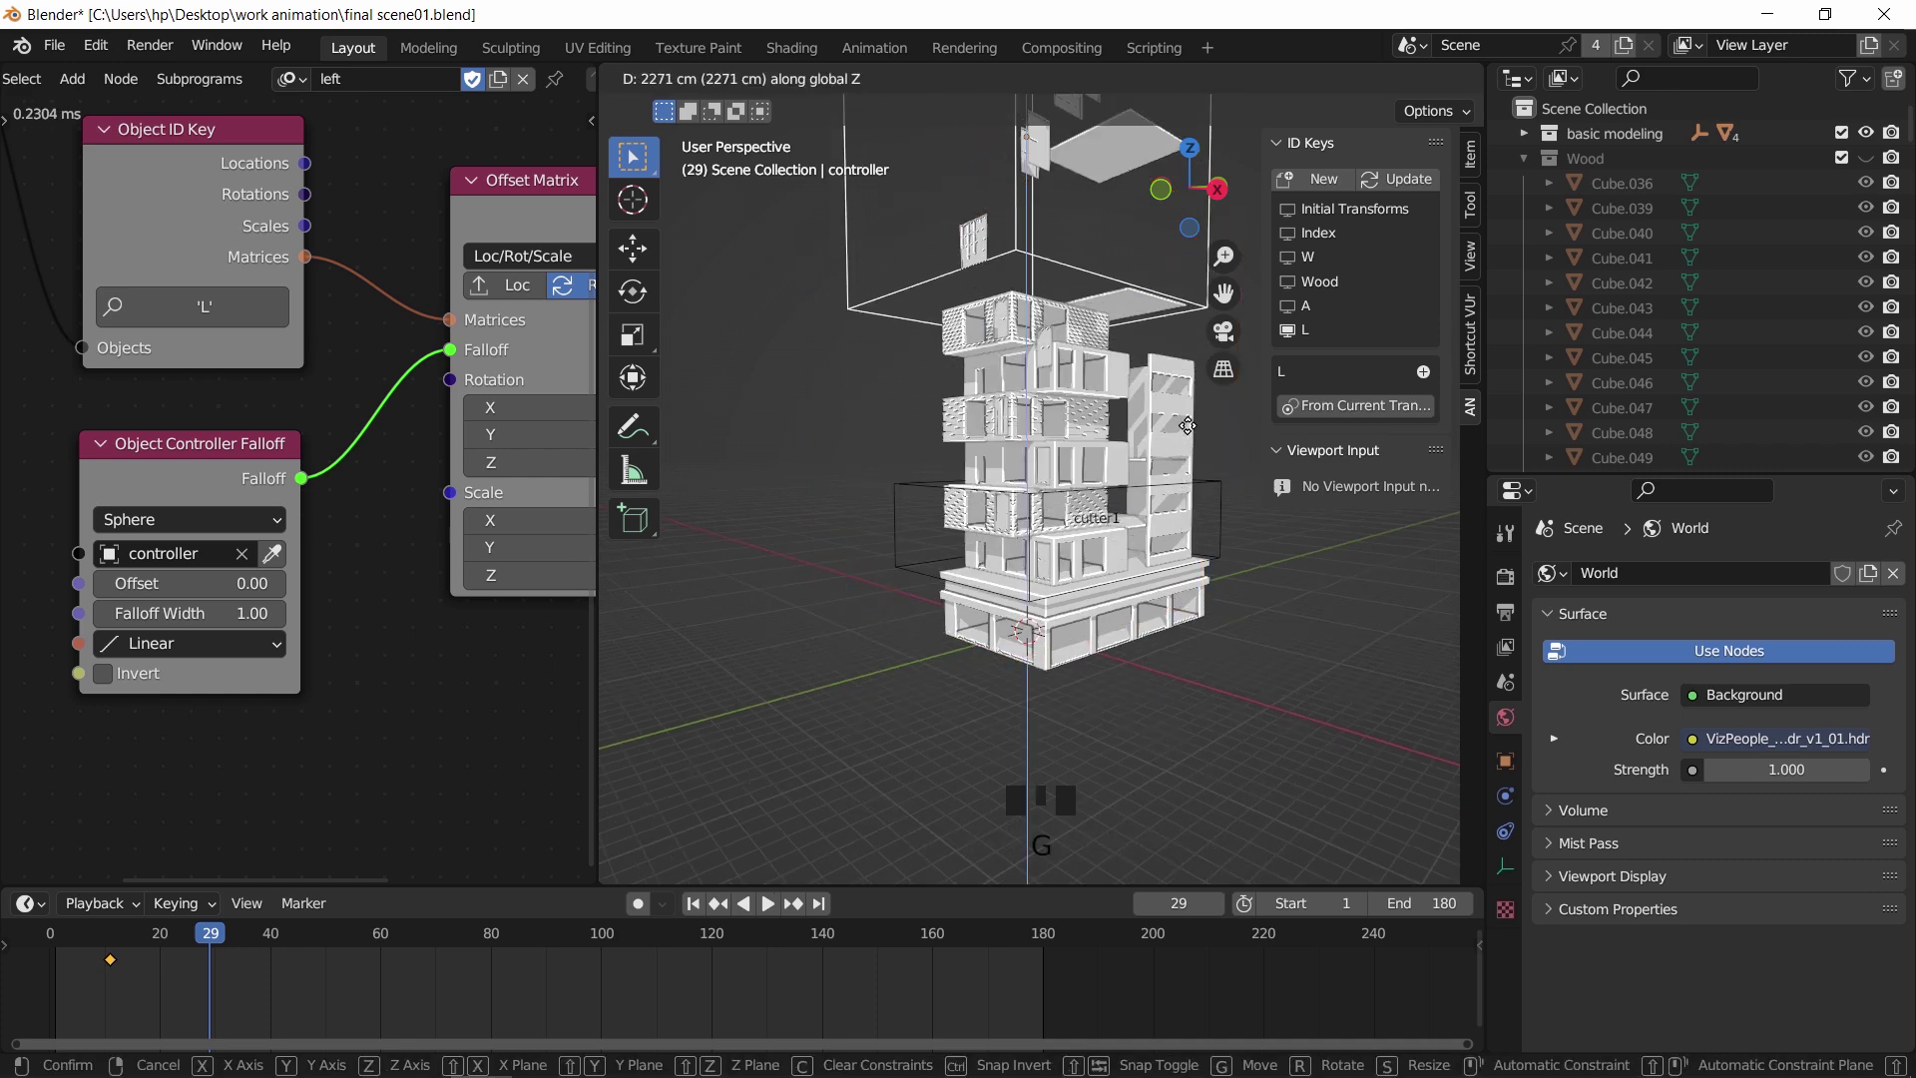
{"action": "left_click", "coordinate": [1178, 449]}
{"action": "key", "text": "i"}
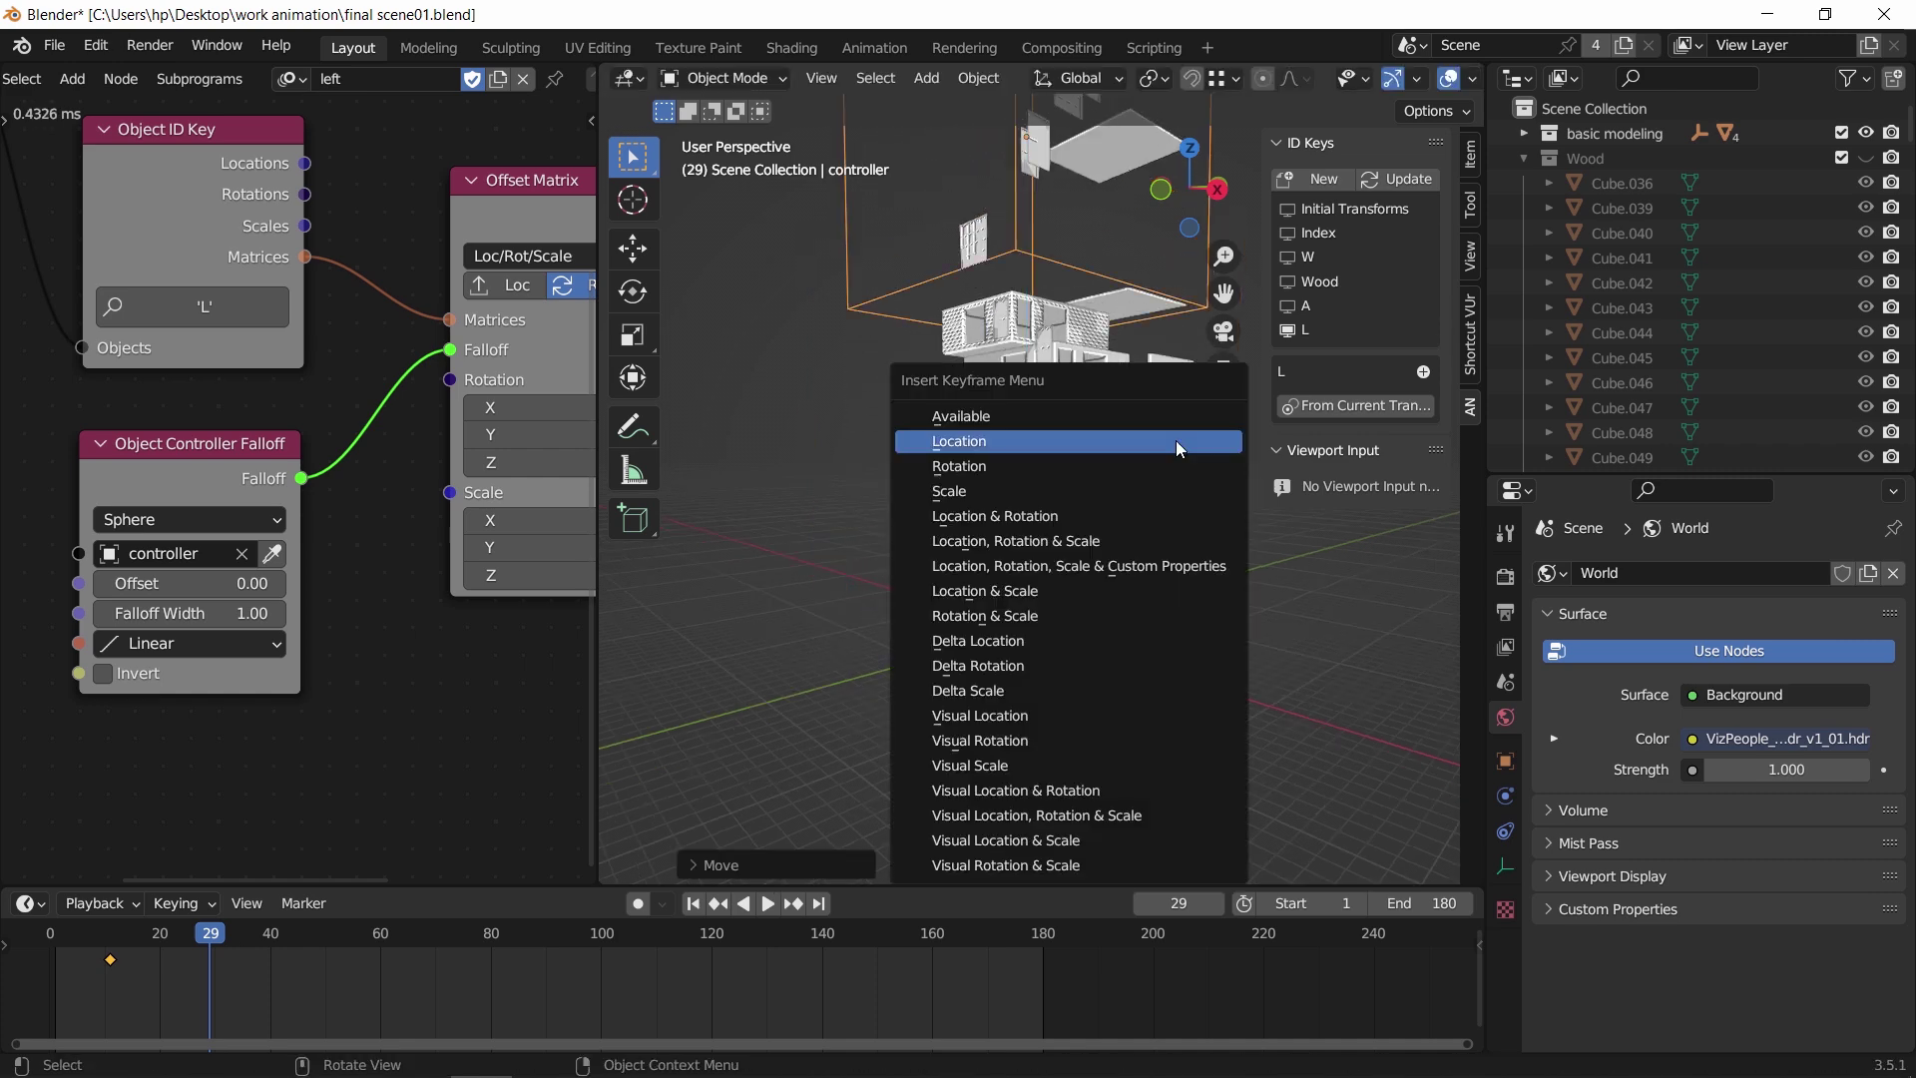
{"action": "left_click", "coordinate": [1176, 440]}
{"action": "left_click_drag", "start_coordinate": [211, 958], "coordinate": [126, 965]}
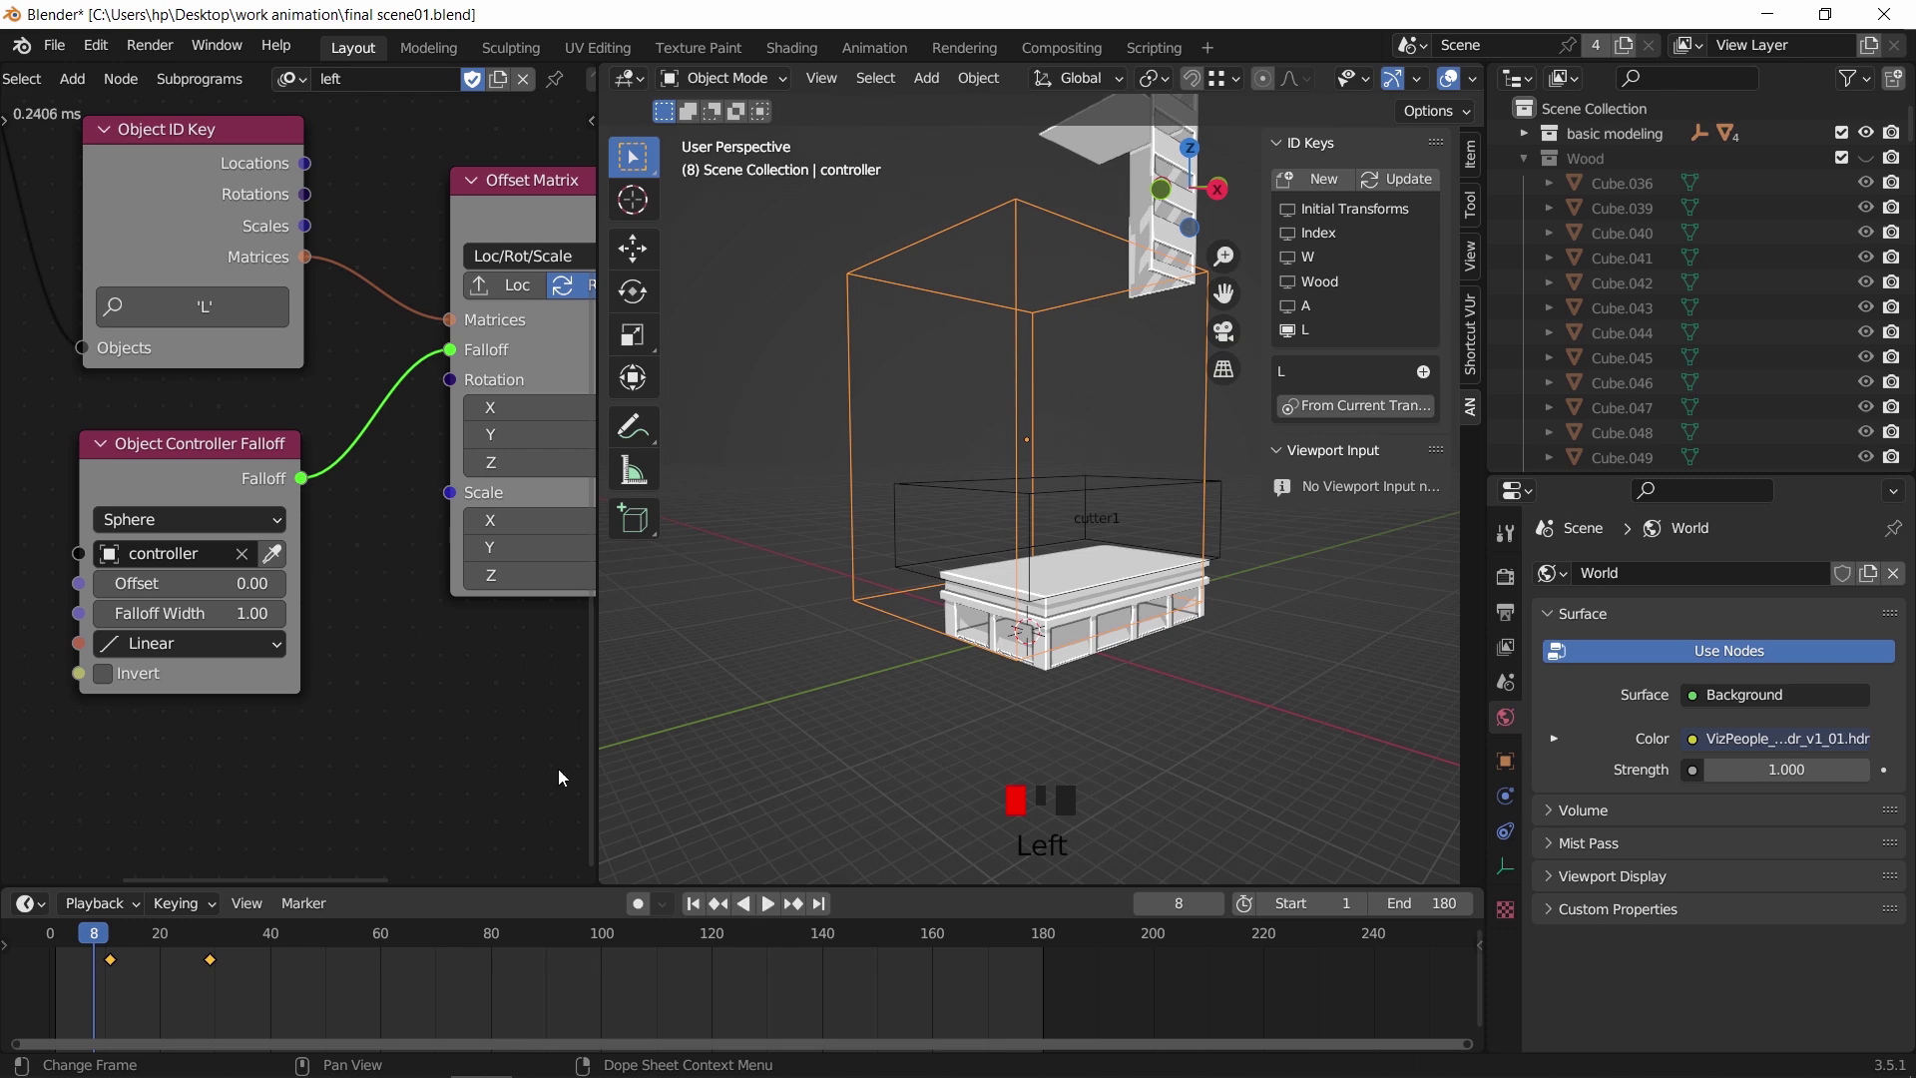
{"action": "key", "text": "space"}
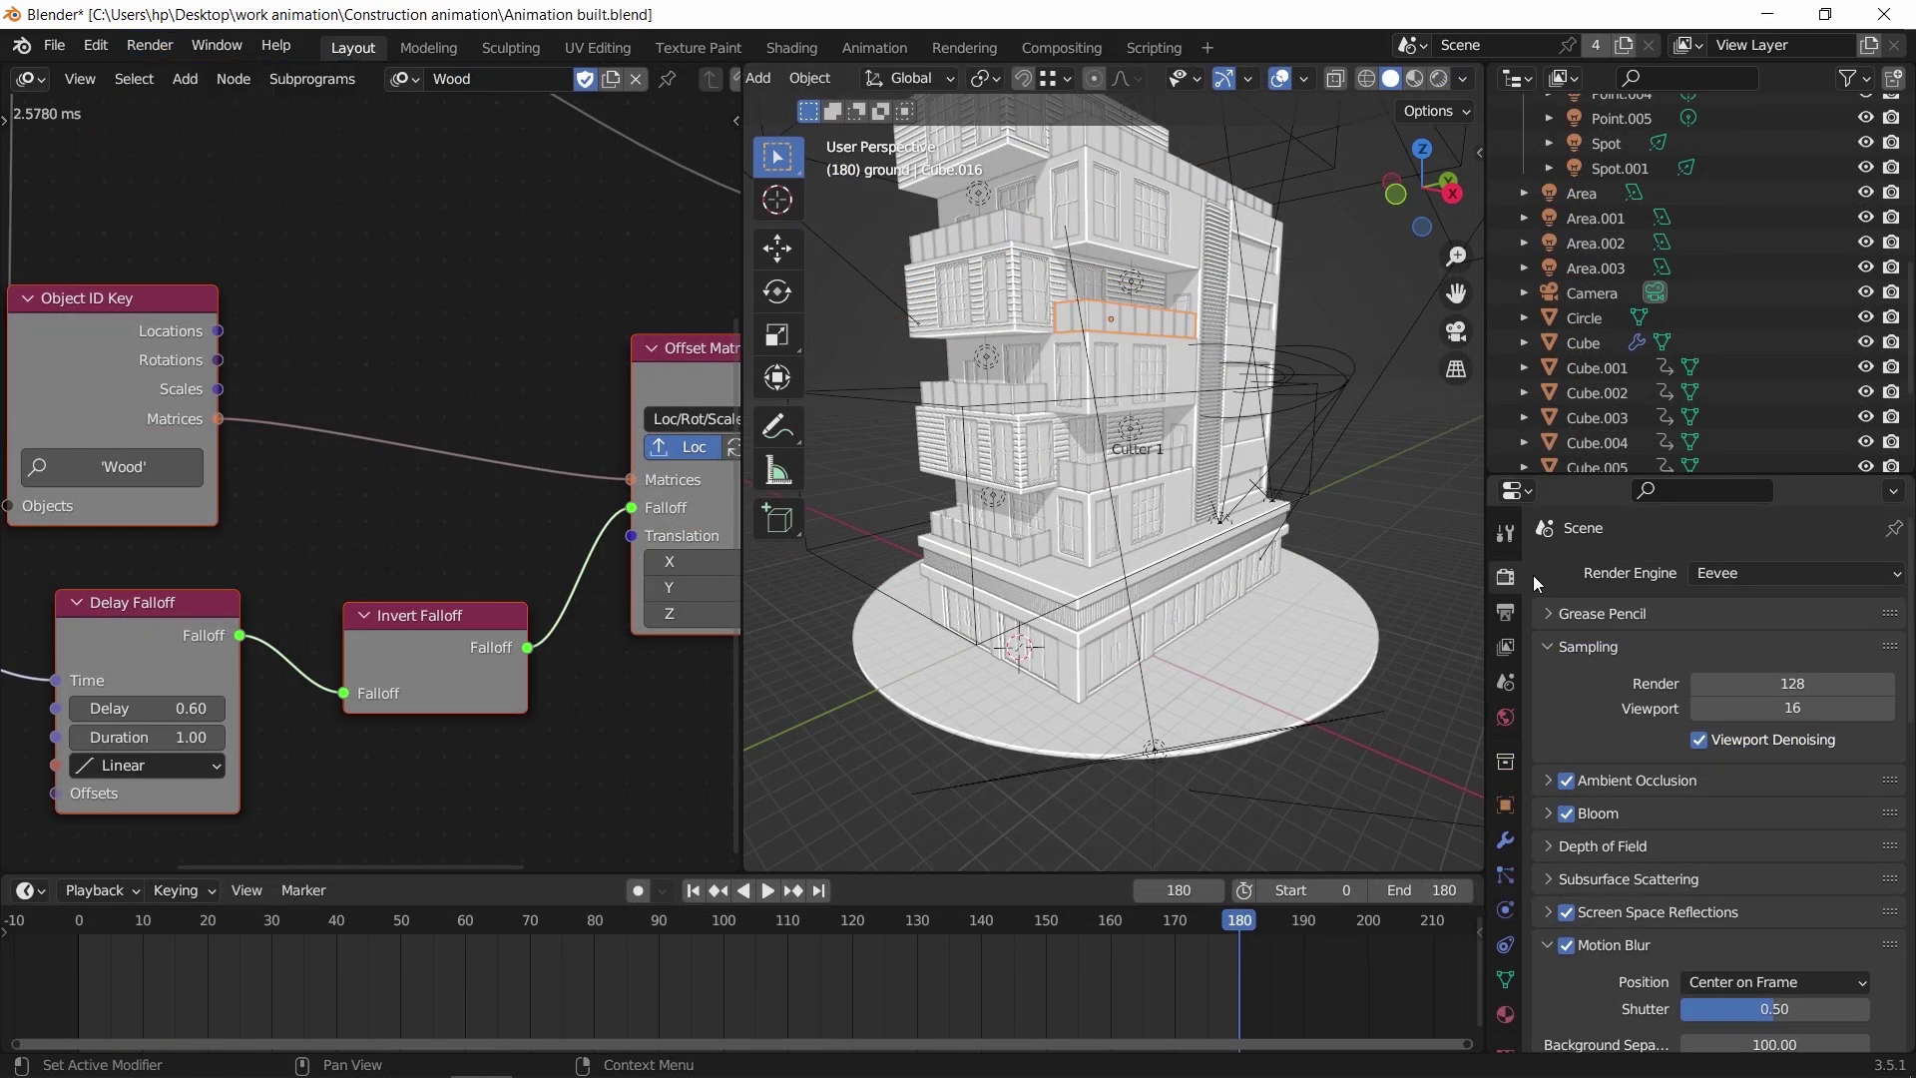
Review the Eevee render settings, including Screen Space Reflections
{"action": "scroll", "coordinate": [1609, 682], "scroll_direction": "down", "scroll_amount": 5}
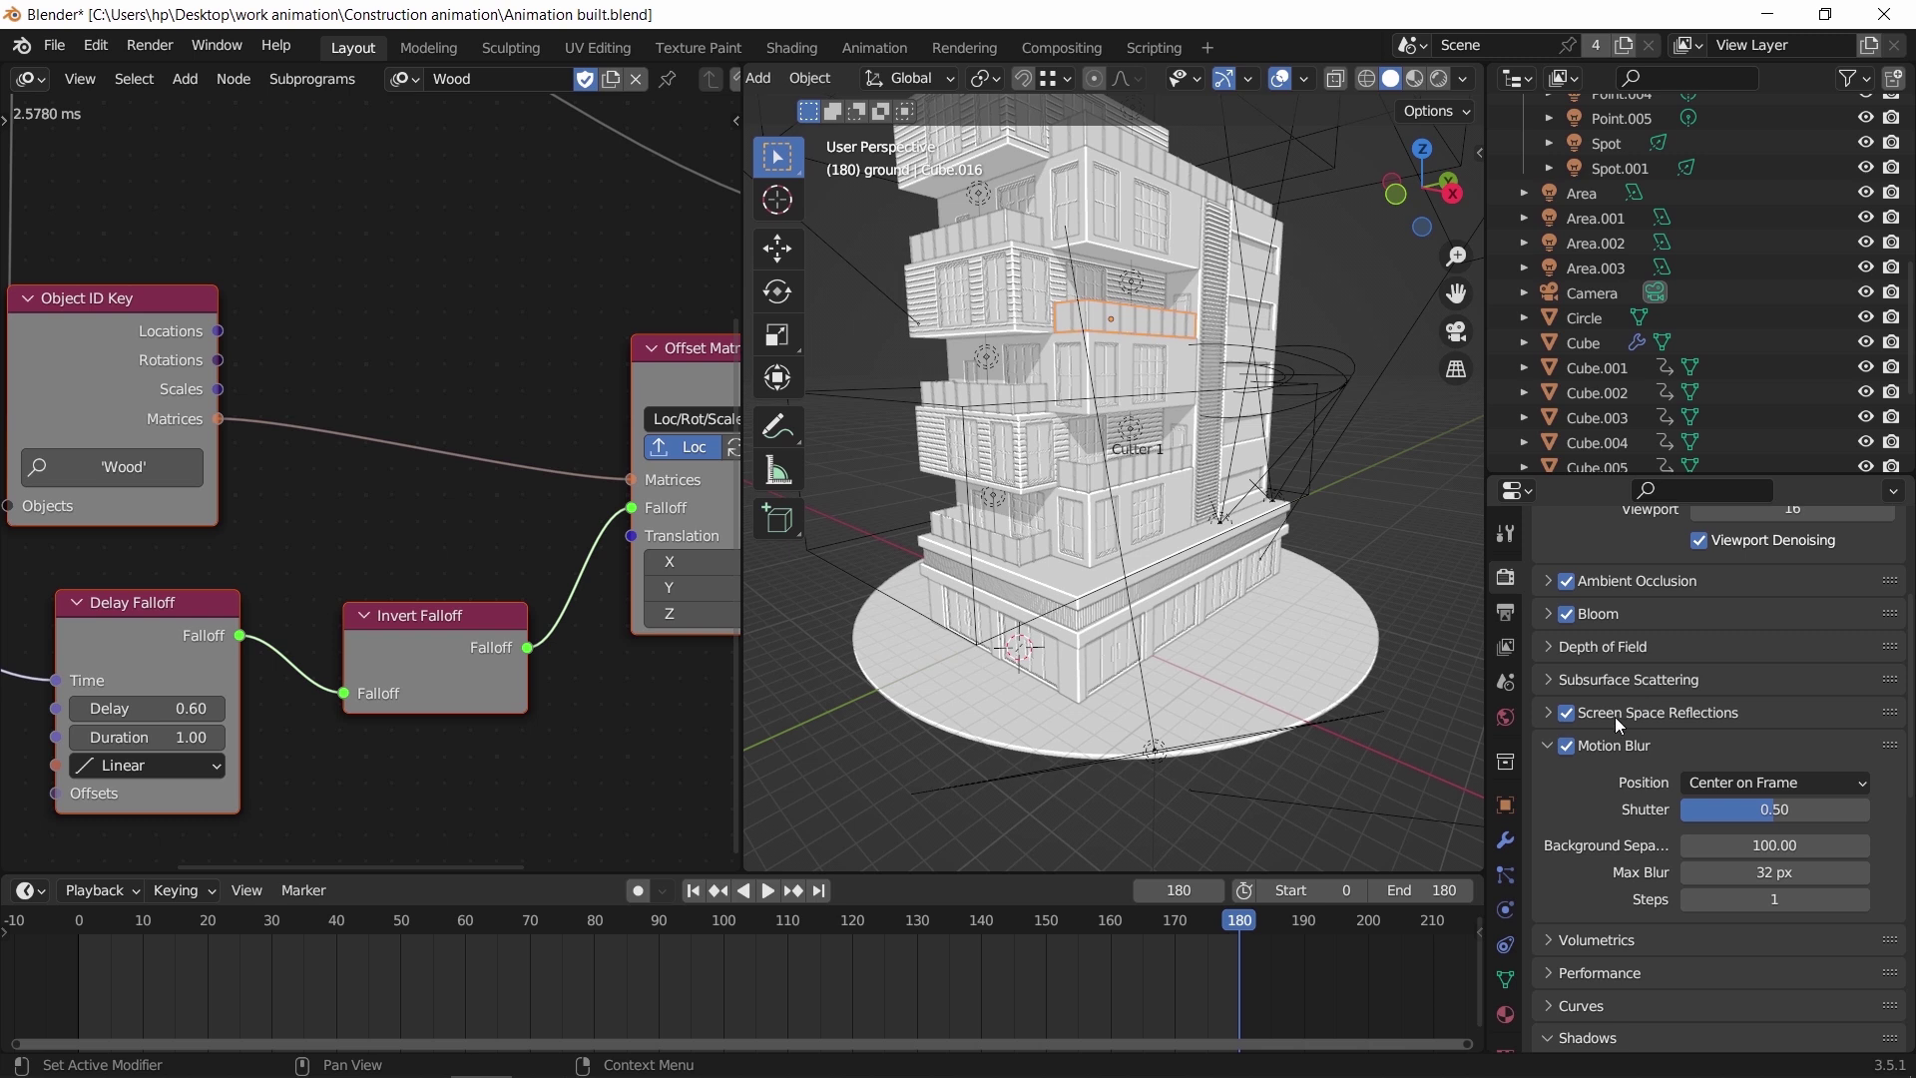
{"action": "left_click", "coordinate": [1546, 715]}
{"action": "left_click", "coordinate": [1547, 714]}
{"action": "scroll", "coordinate": [1632, 755], "scroll_direction": "down", "scroll_amount": 6}
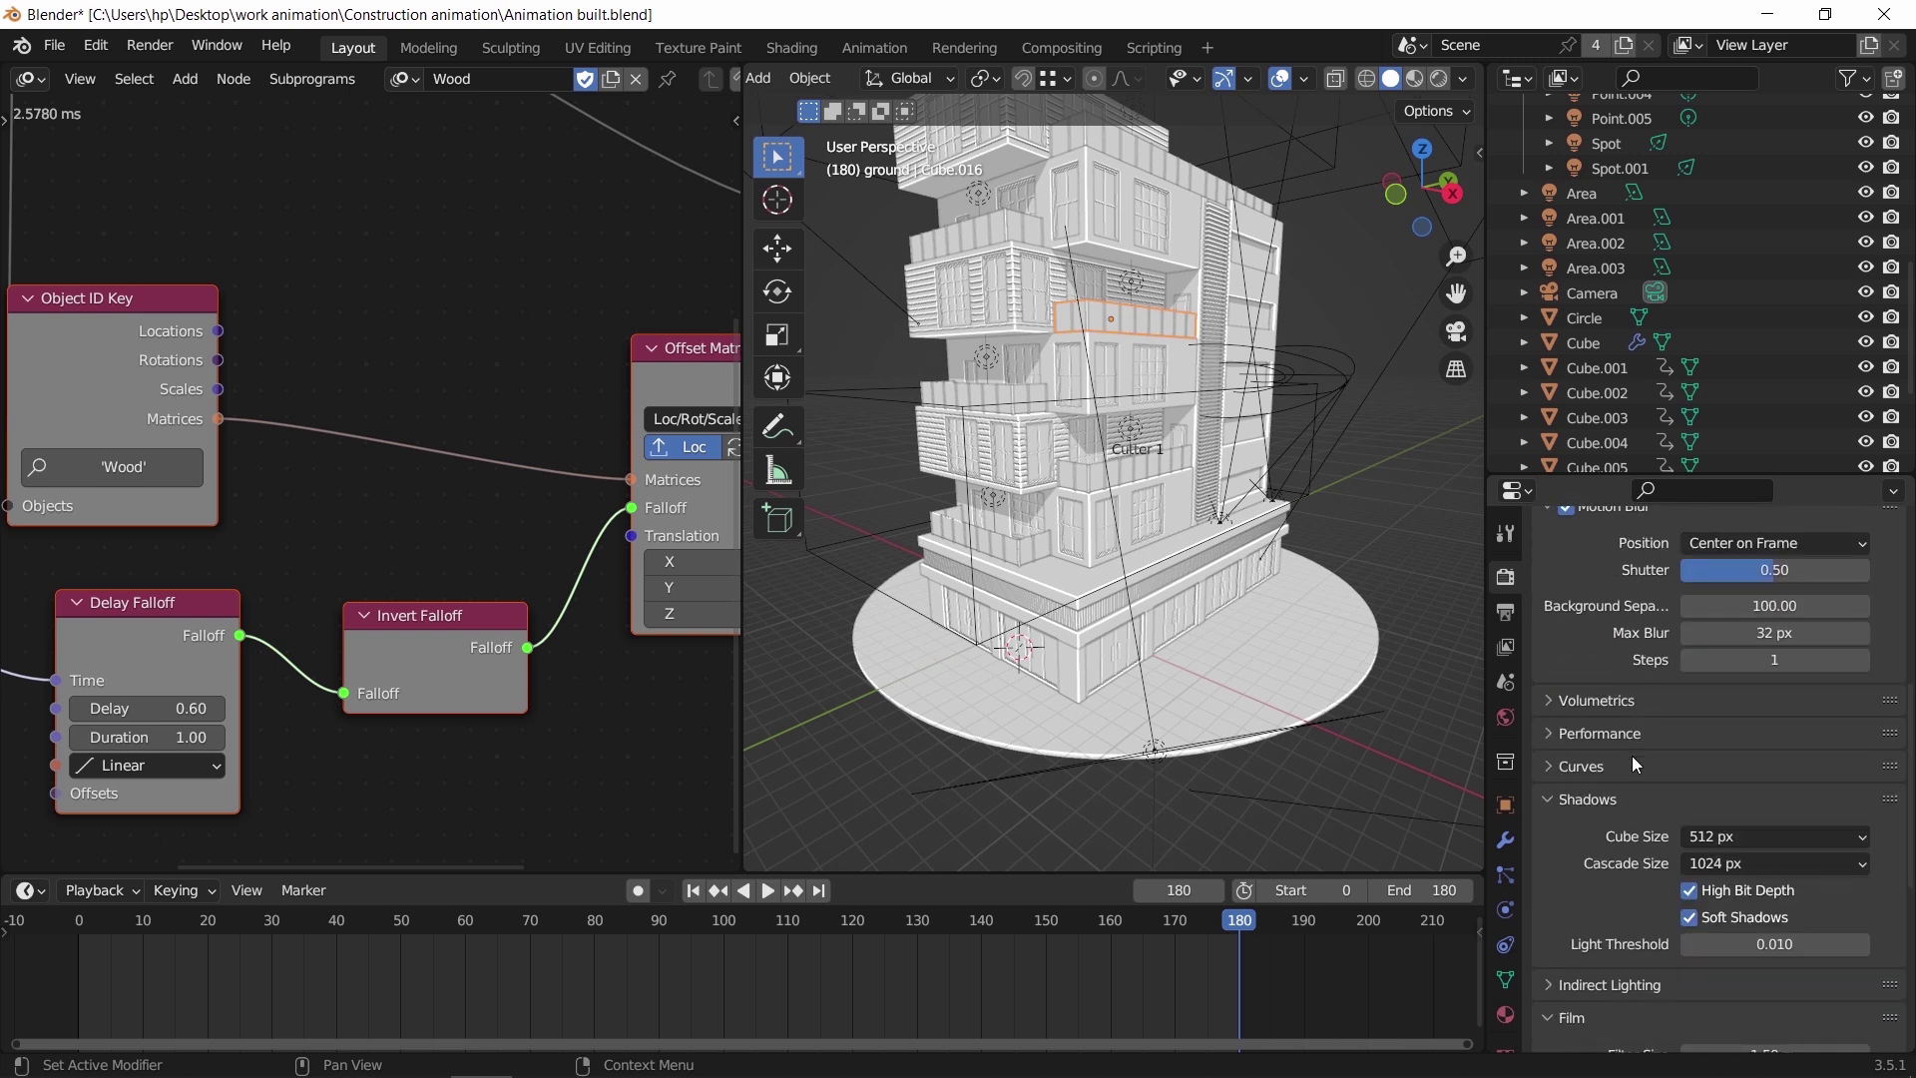
{"action": "scroll", "coordinate": [1631, 757], "scroll_direction": "down", "scroll_amount": 3}
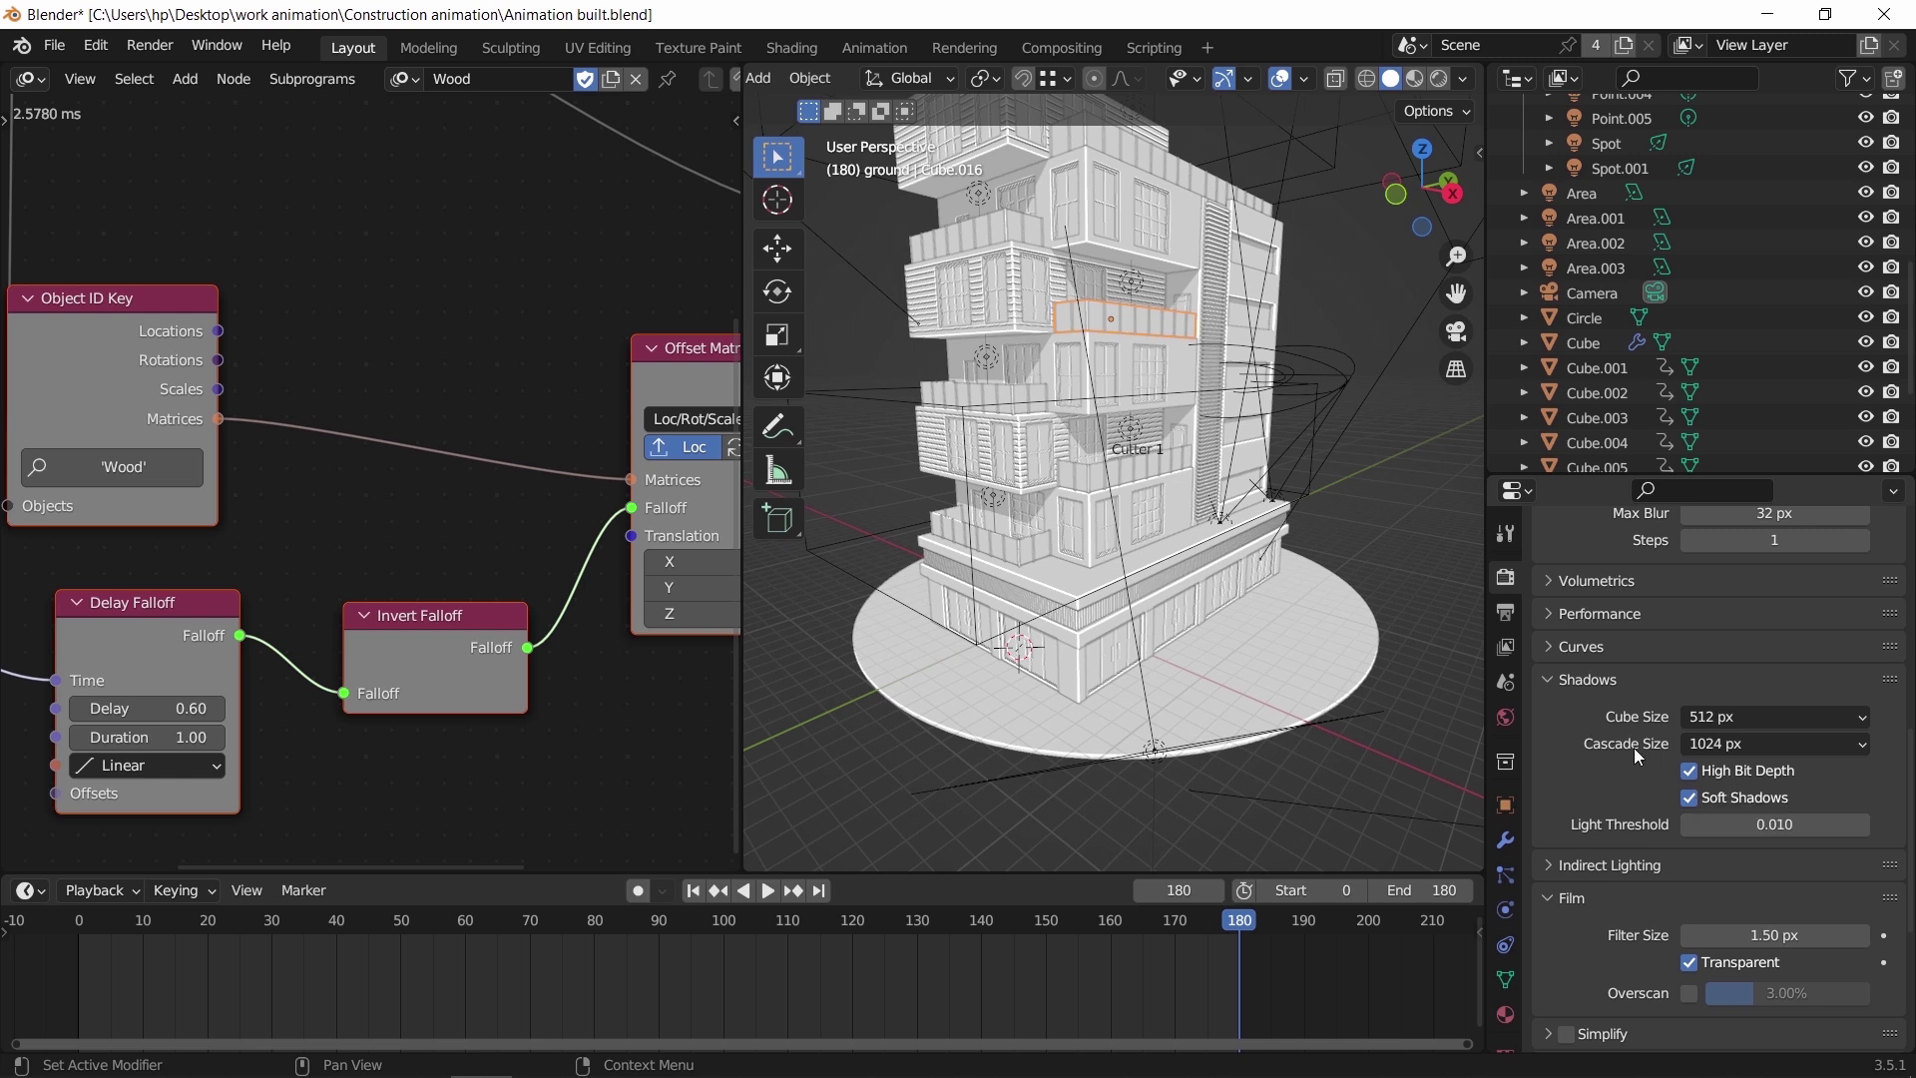
{"action": "scroll", "coordinate": [1632, 753], "scroll_direction": "down", "scroll_amount": 4}
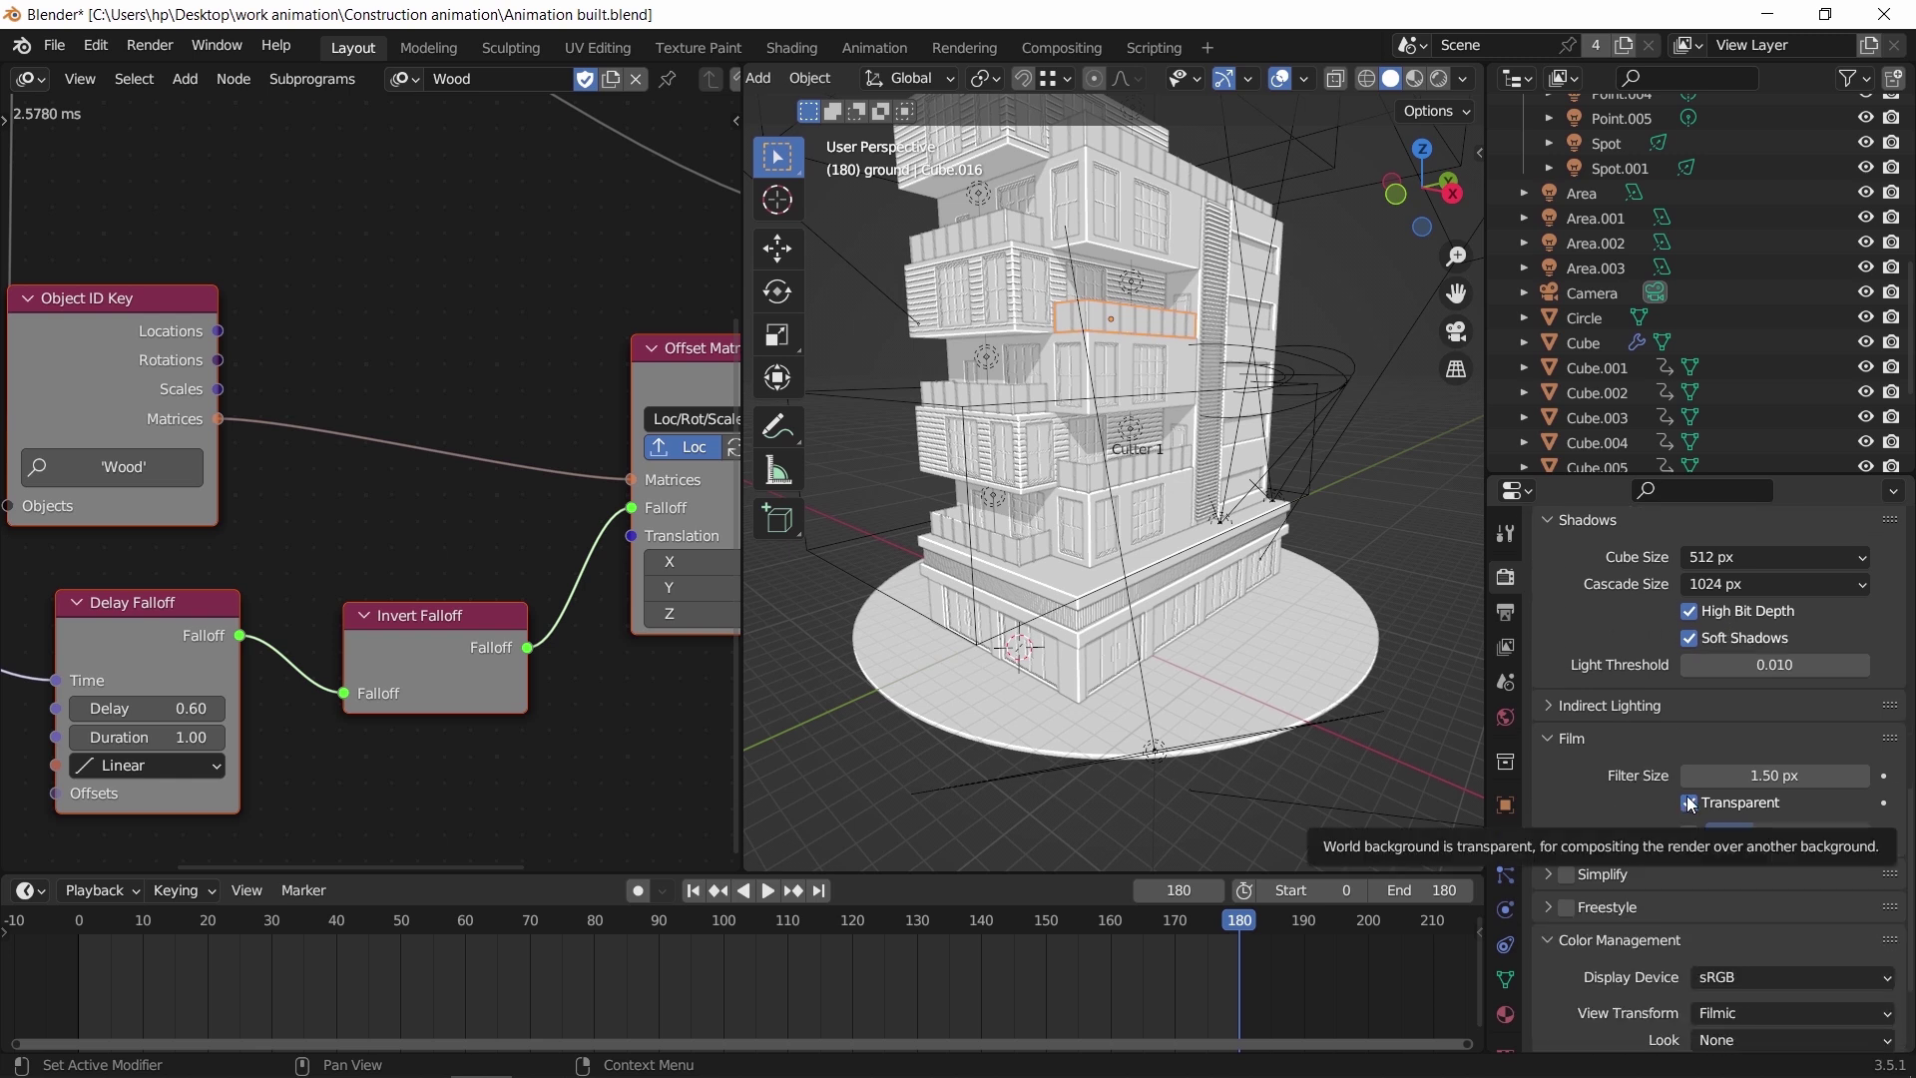
{"action": "scroll", "coordinate": [1621, 712], "scroll_direction": "down", "scroll_amount": 3}
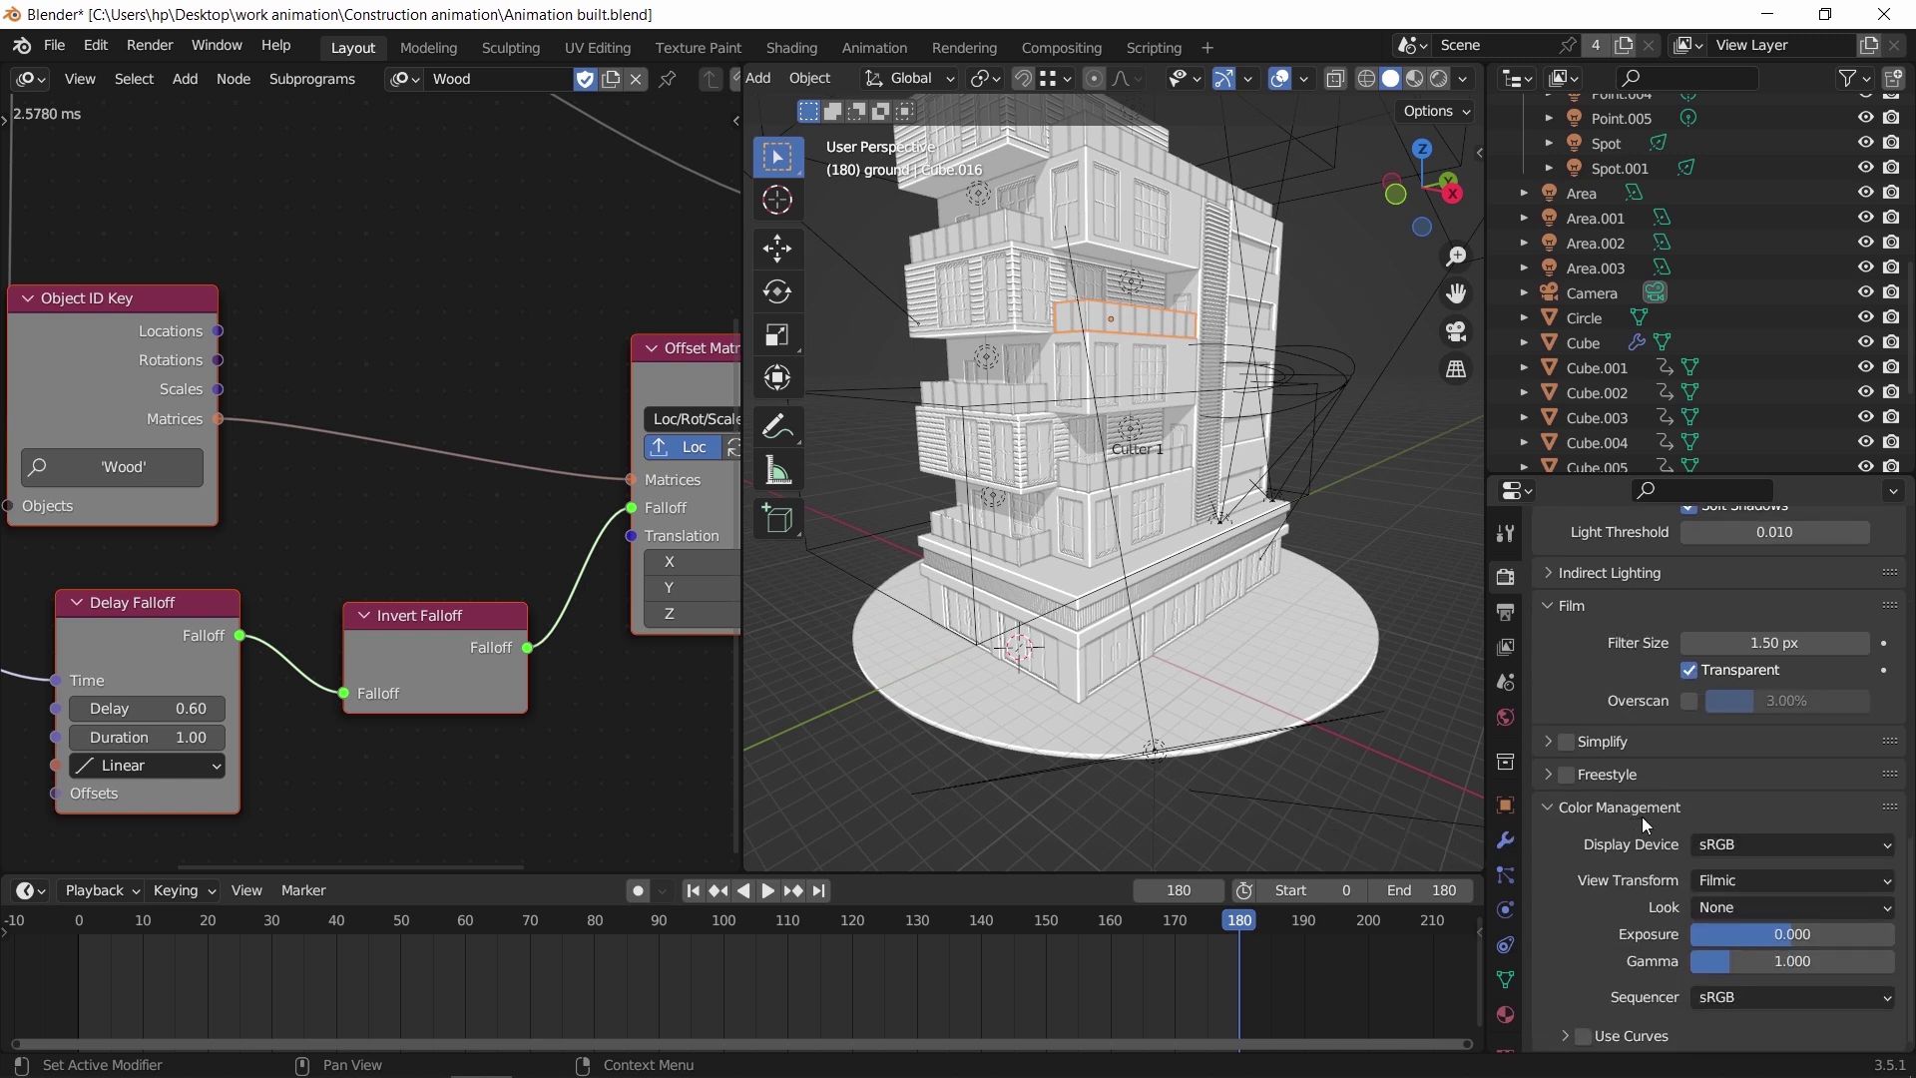
Show the Output Properties with 904×1084 resolution and frames 0–180
{"action": "left_click", "coordinate": [1505, 611]}
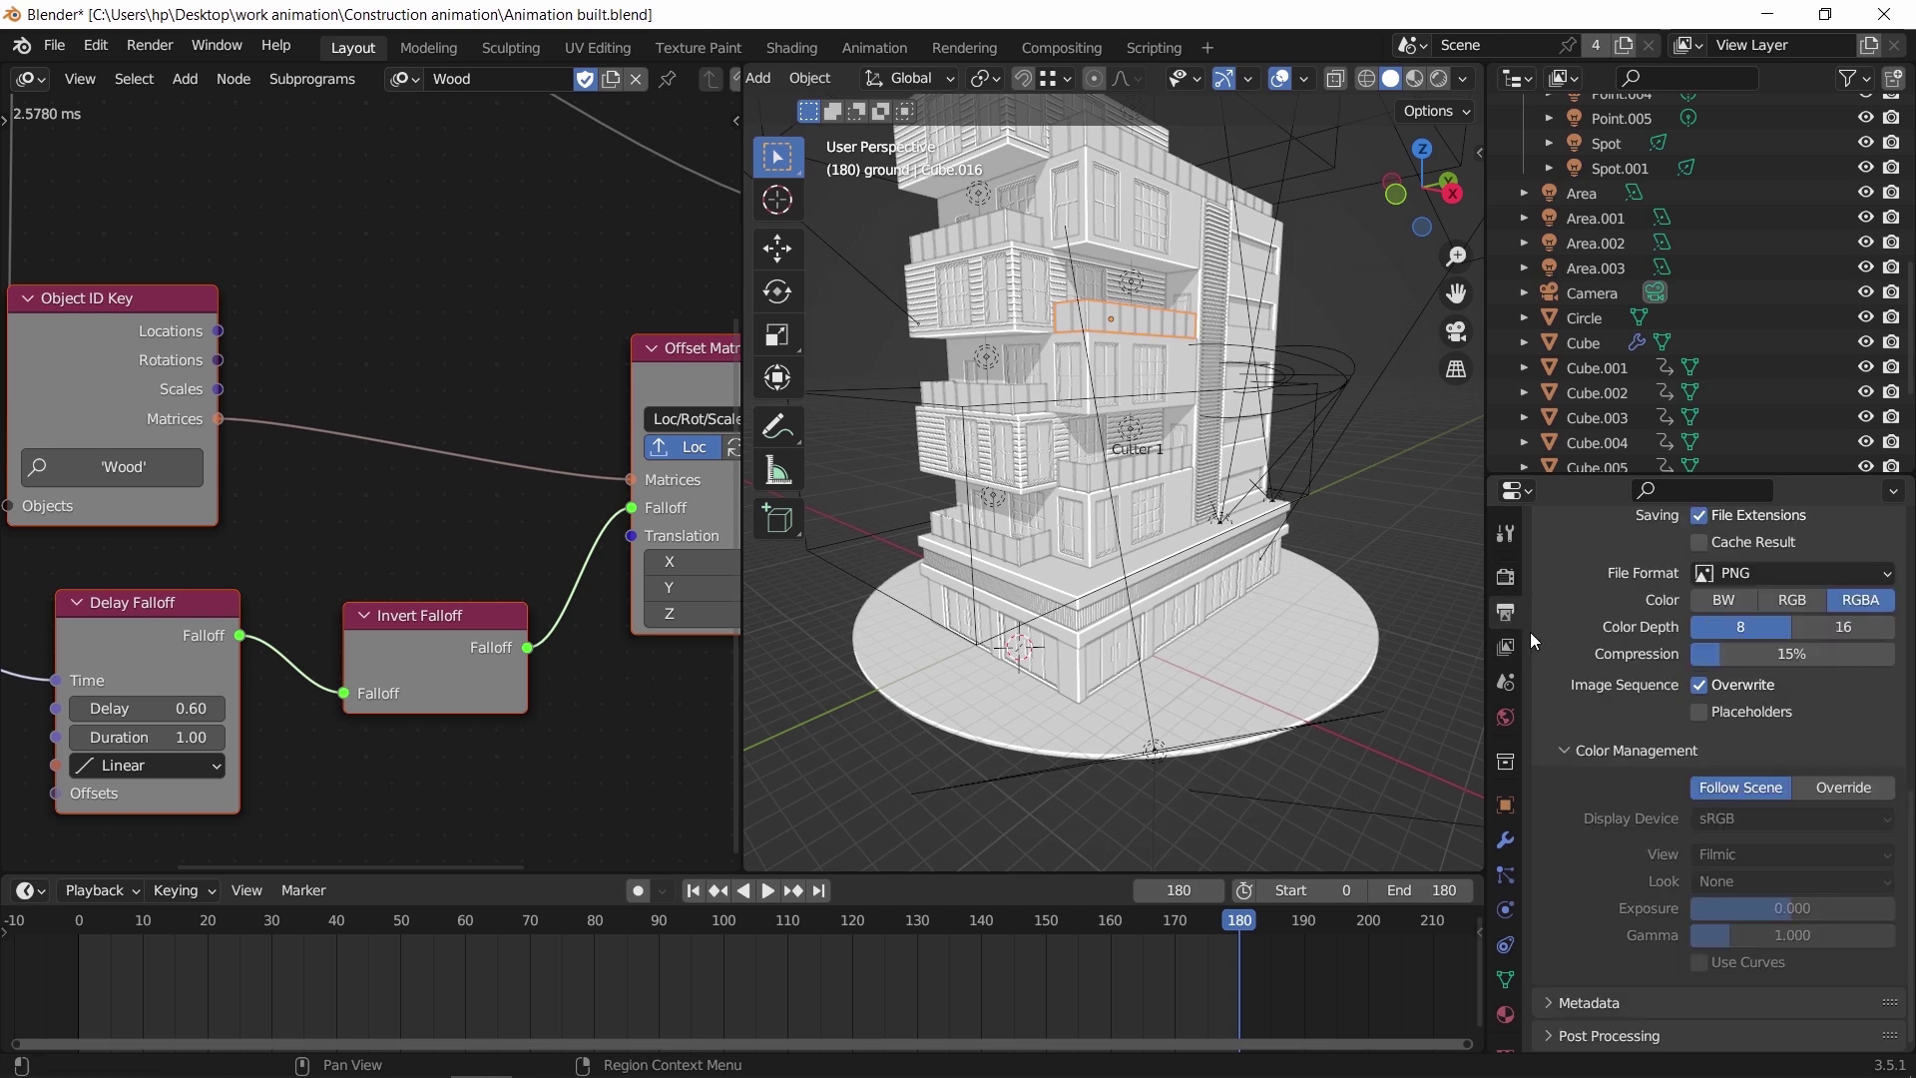
{"action": "scroll", "coordinate": [1601, 660], "scroll_direction": "up", "scroll_amount": 6}
{"action": "scroll", "coordinate": [1601, 654], "scroll_direction": "up", "scroll_amount": 5}
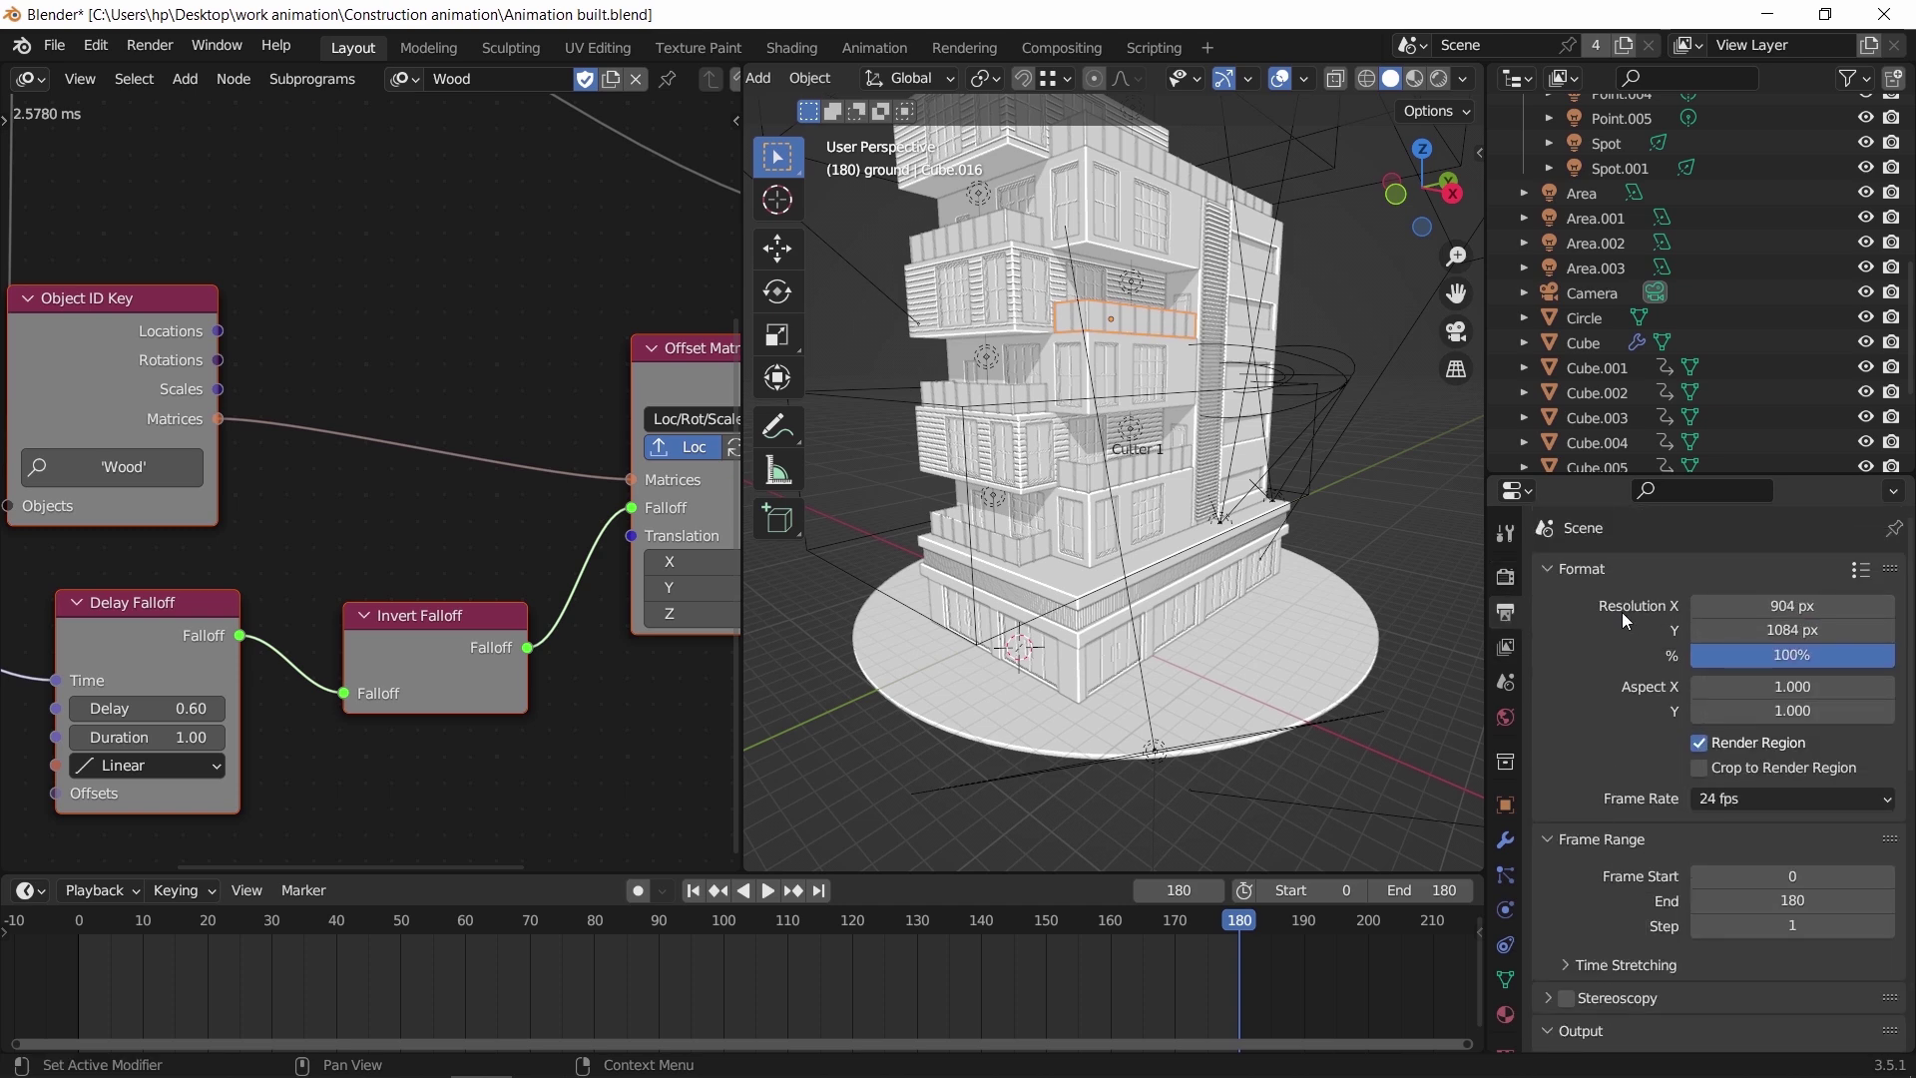
{"action": "key", "text": "KP_0"}
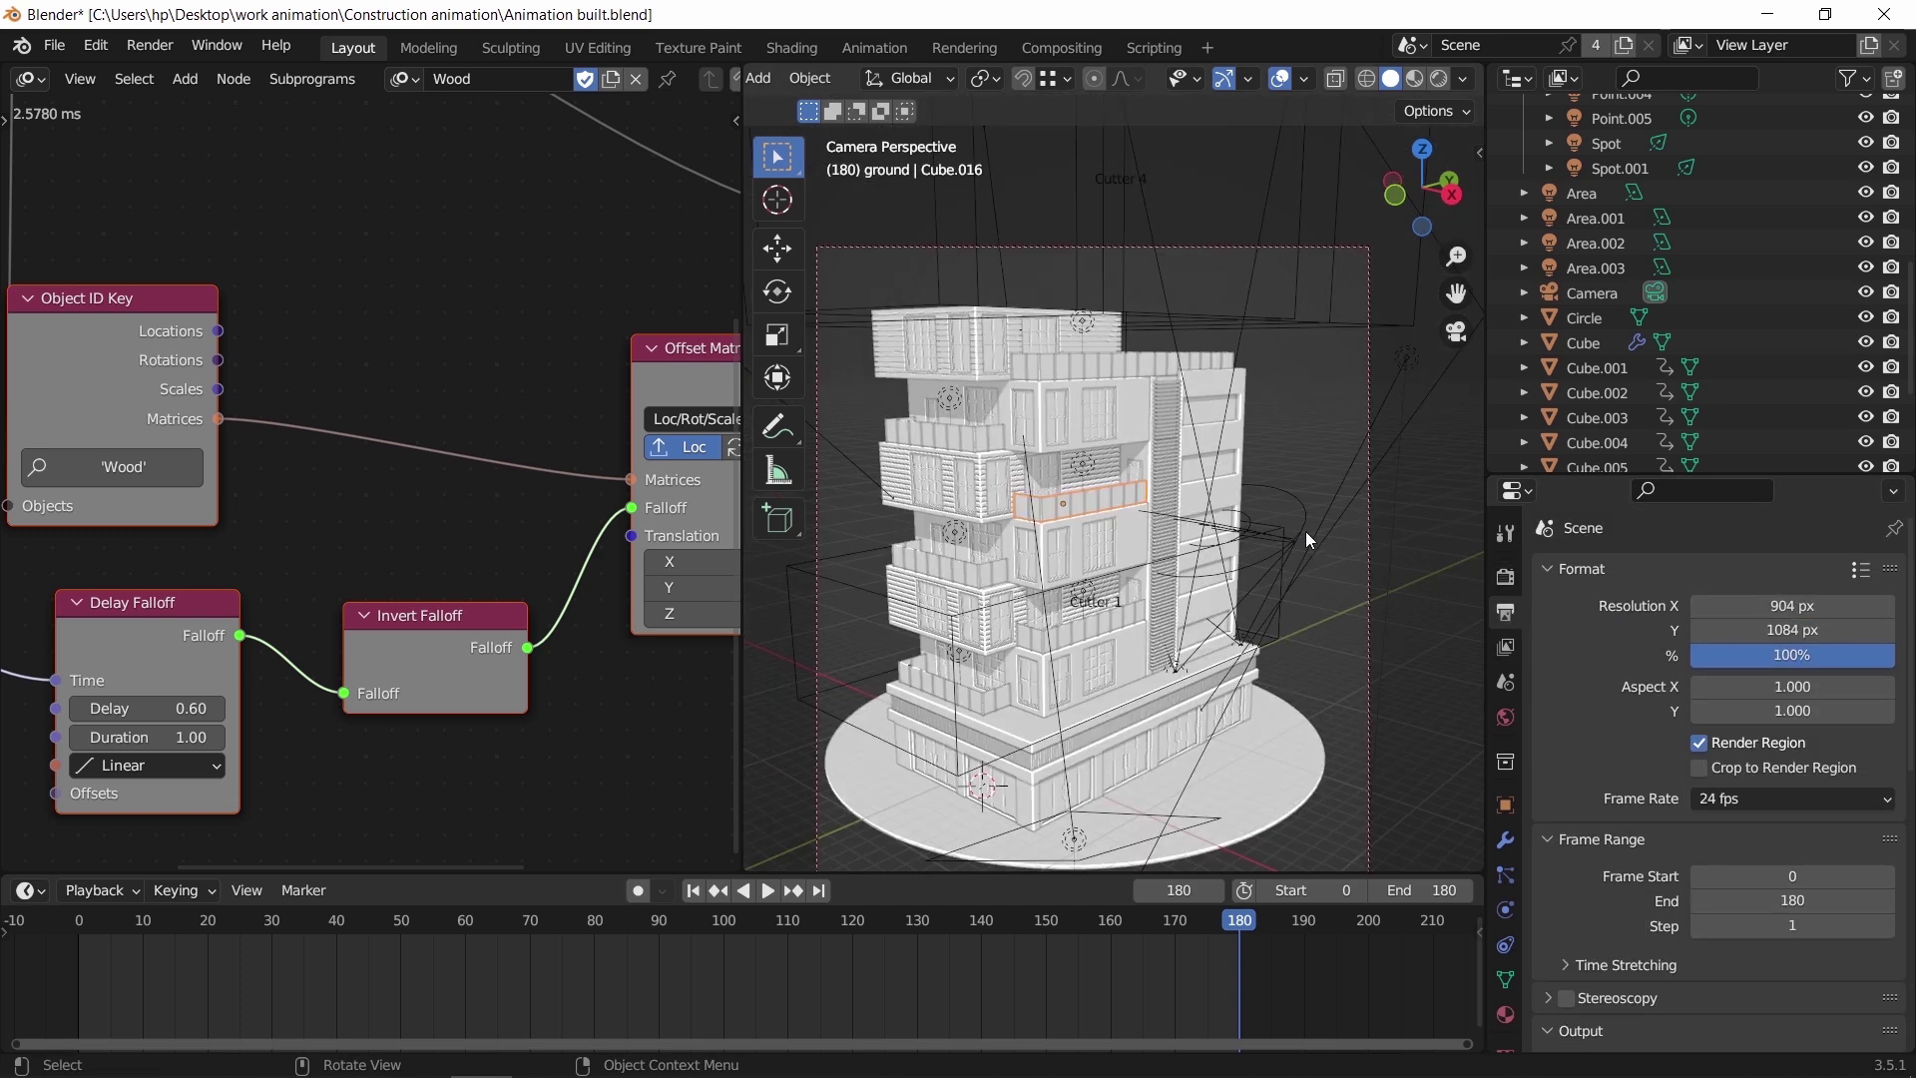
Zoom out in camera view, inspect the light and camera lens settings, then return to output settings
{"action": "scroll", "coordinate": [1305, 531], "scroll_direction": "down", "scroll_amount": 1}
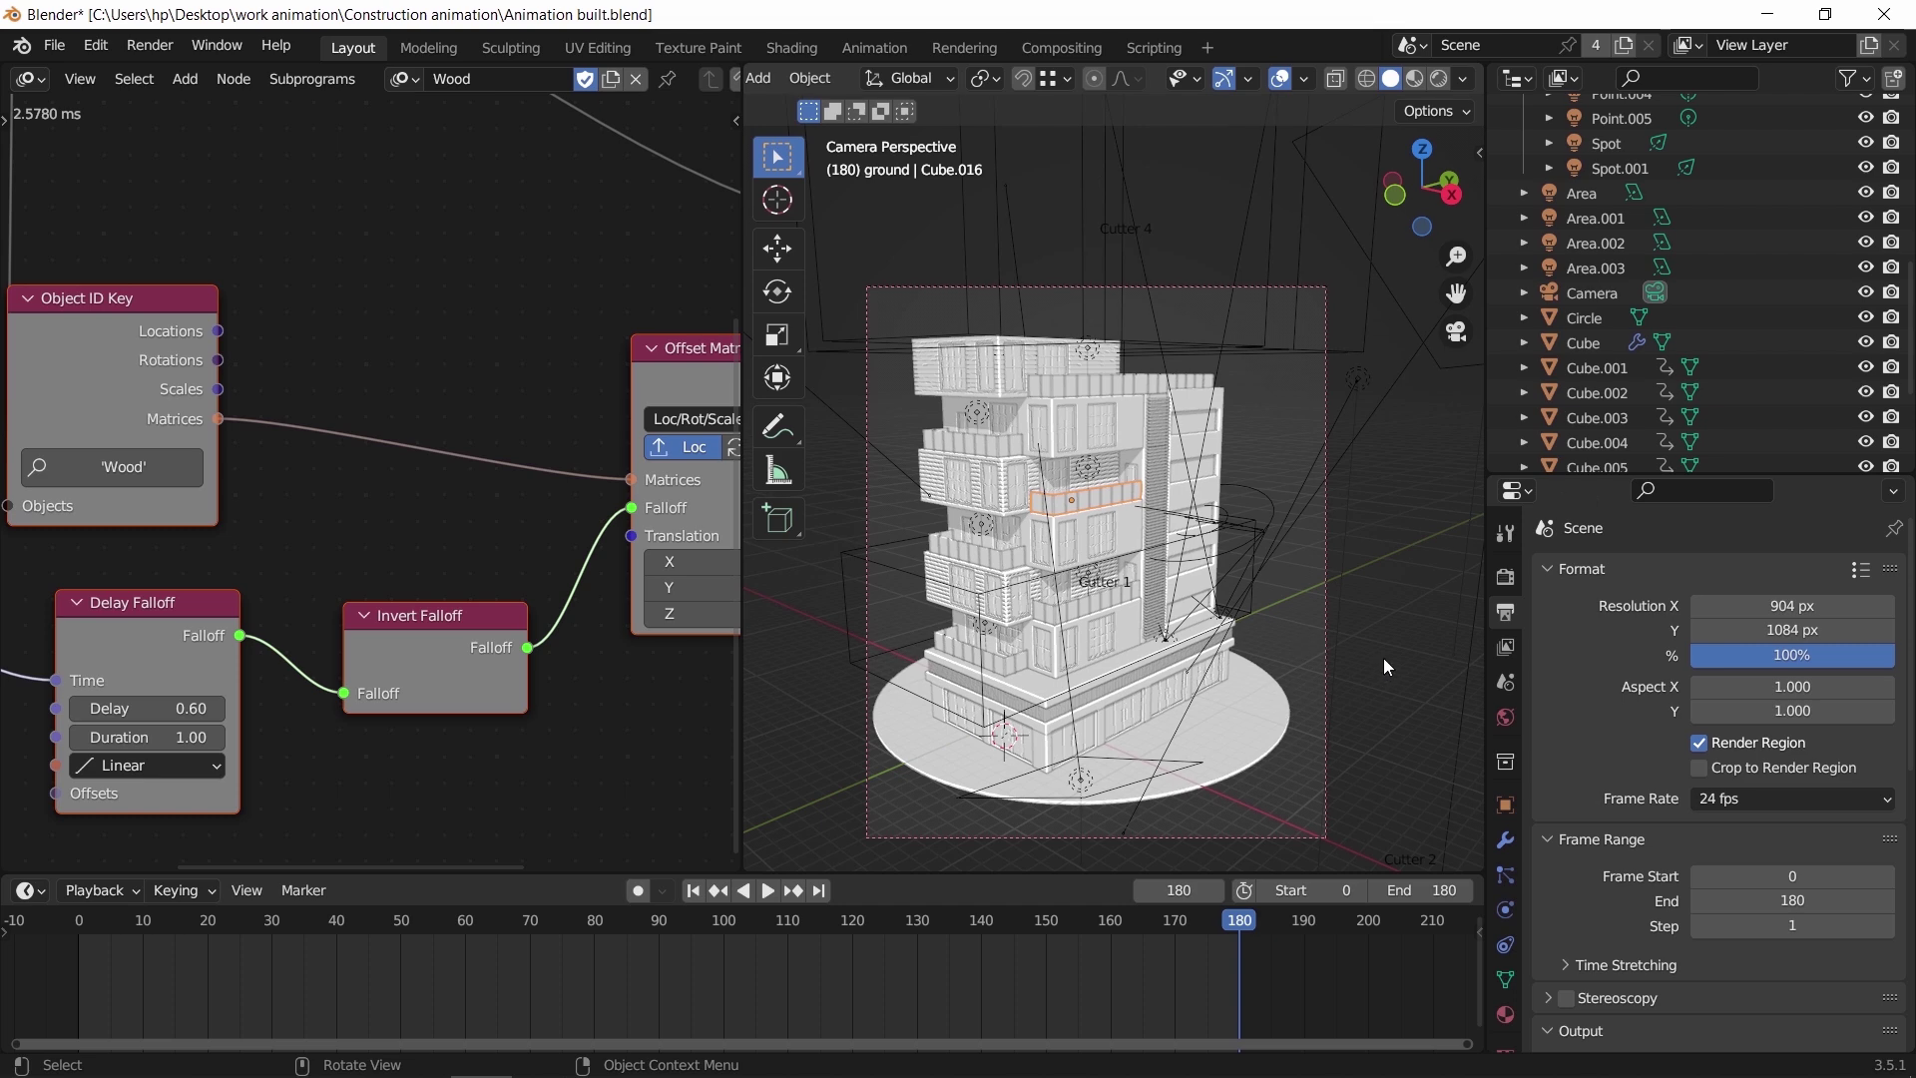
{"action": "left_click", "coordinate": [1327, 643]}
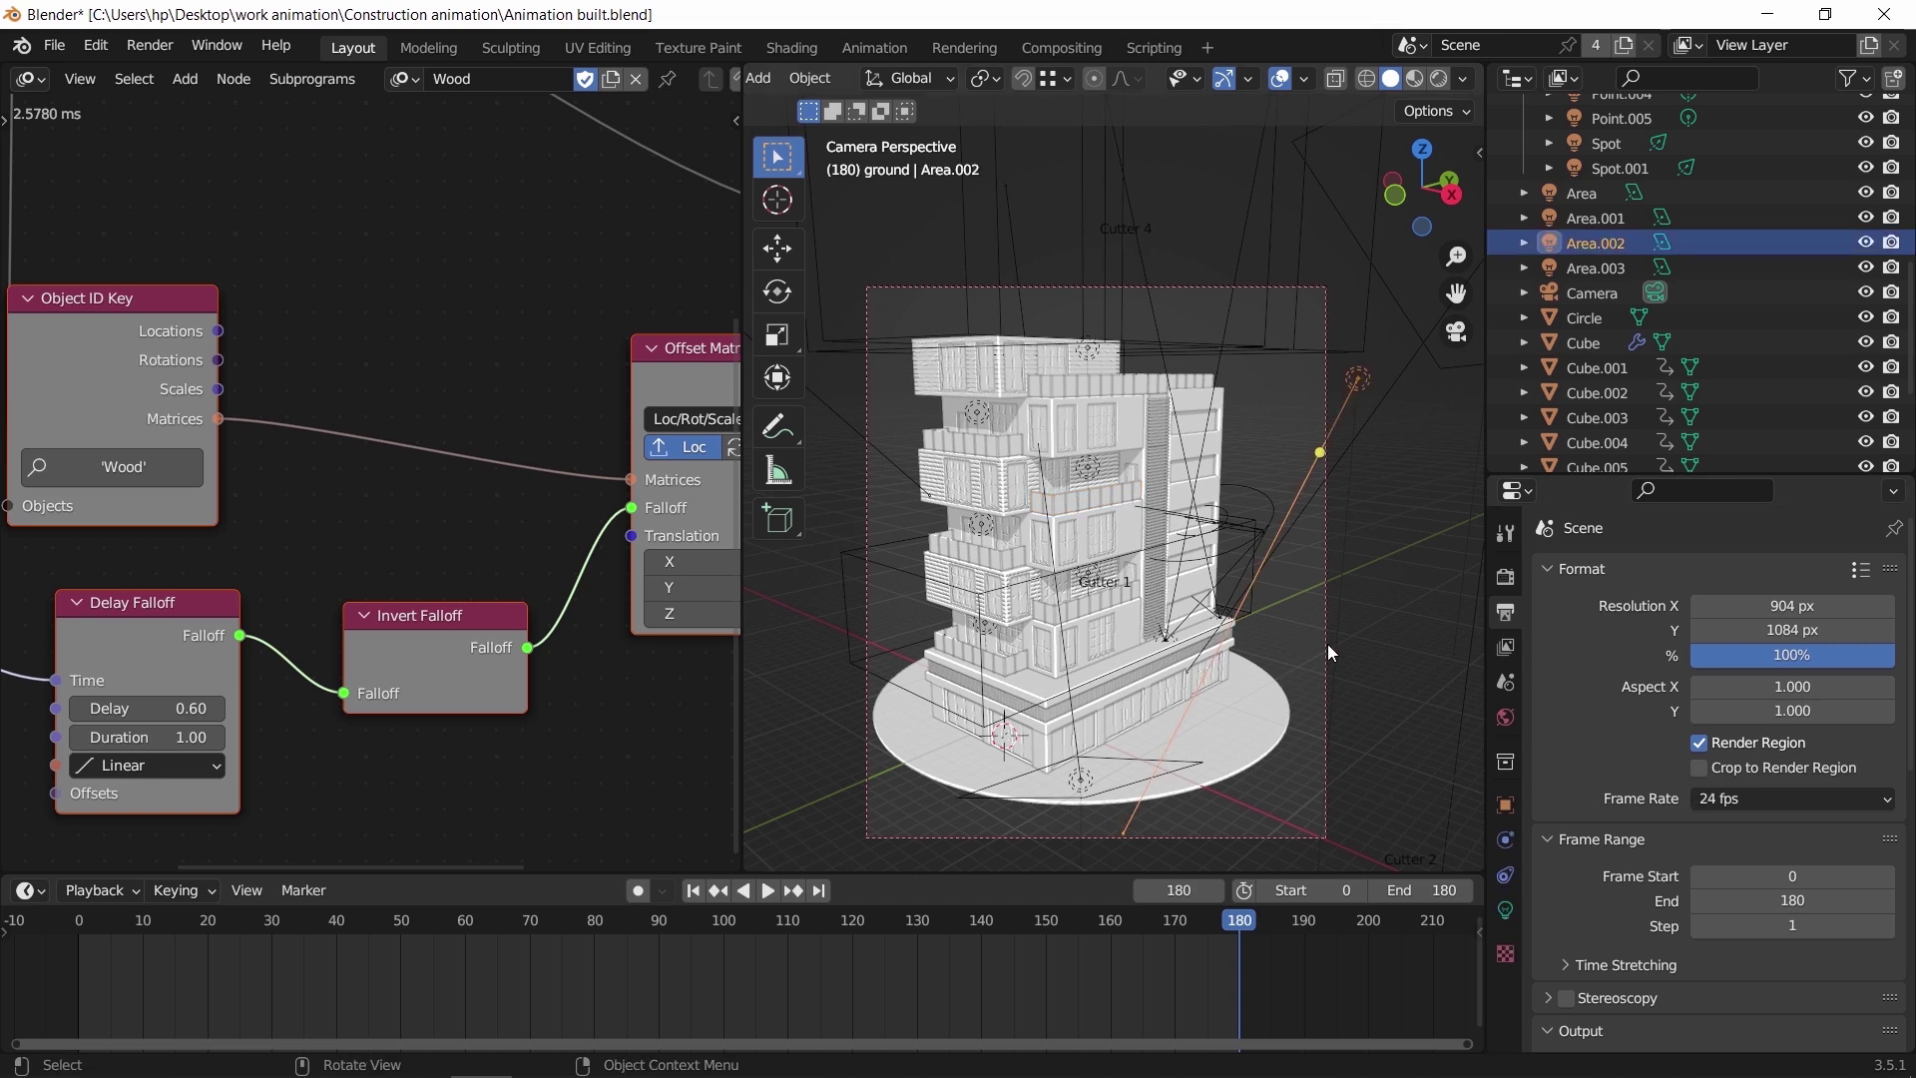
{"action": "left_click", "coordinate": [1327, 644]}
{"action": "left_click", "coordinate": [1506, 909]}
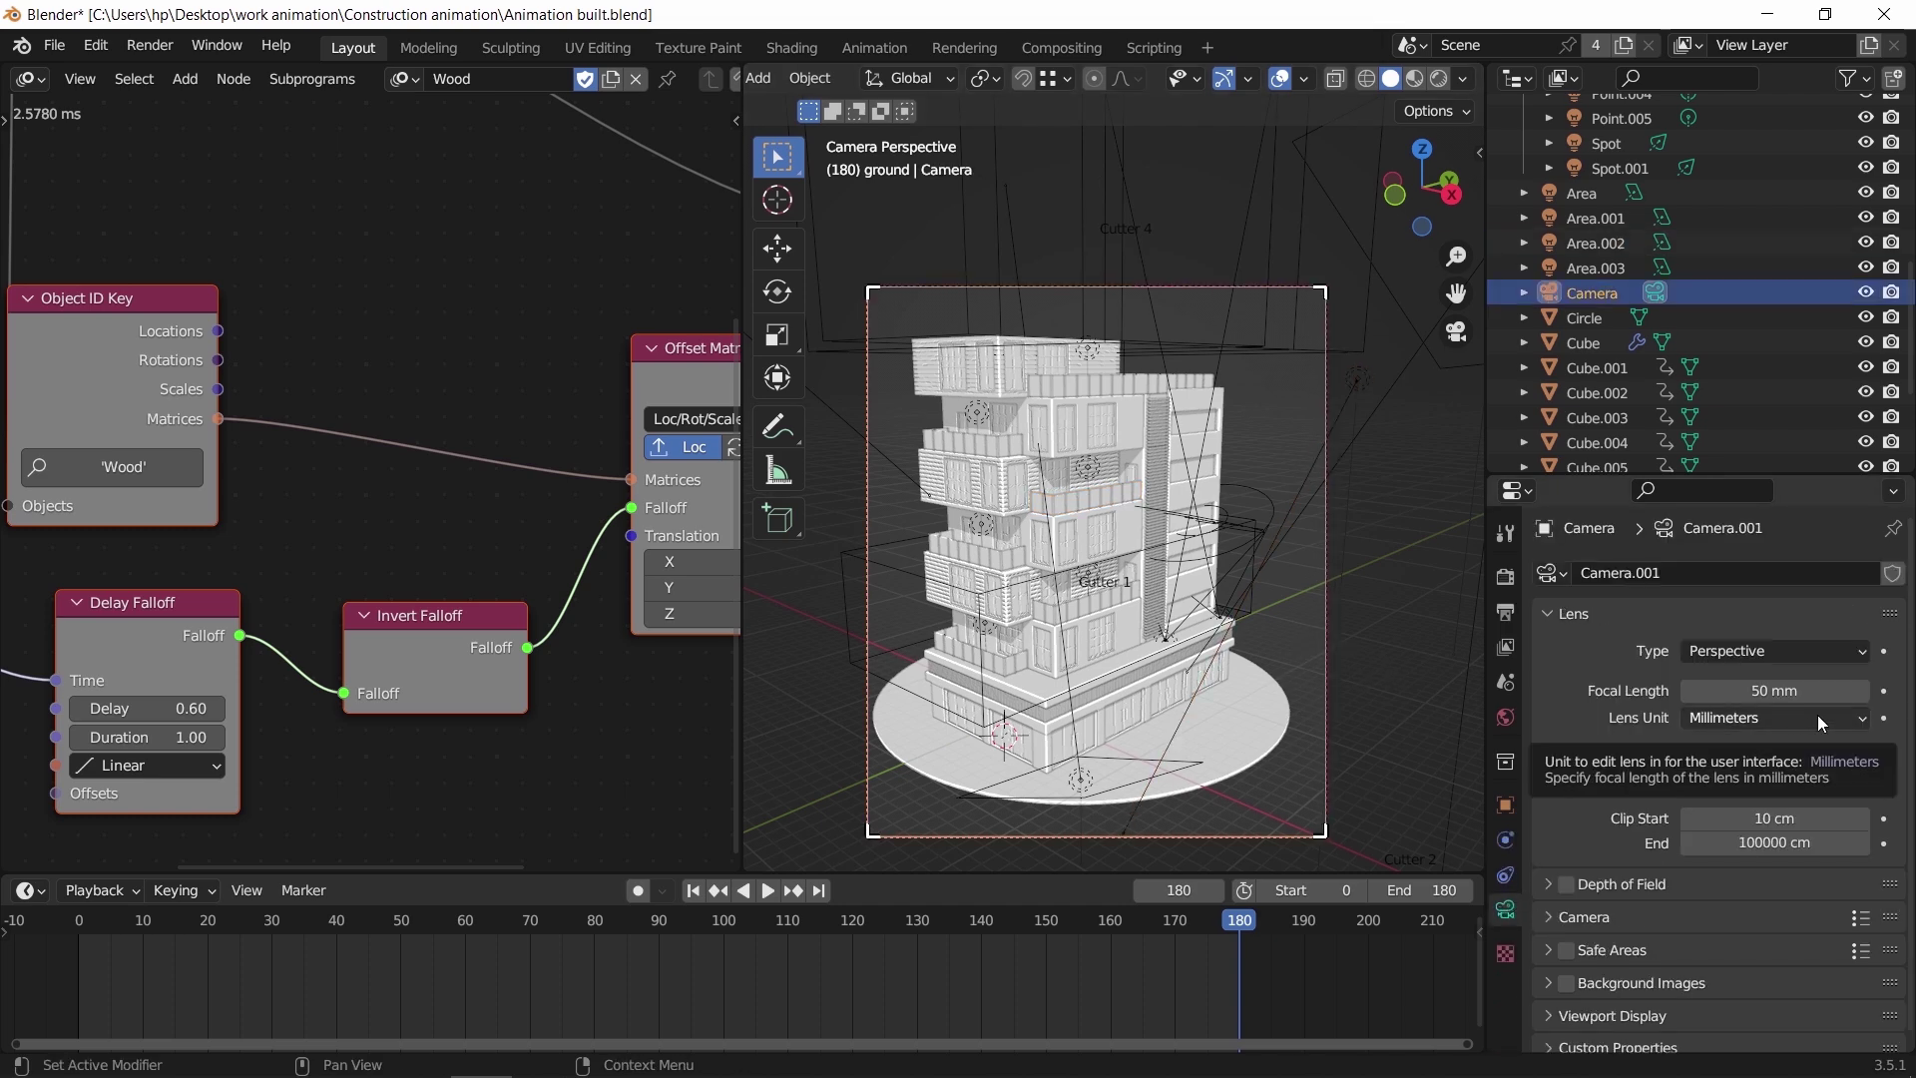
{"action": "left_click", "coordinate": [1505, 612]}
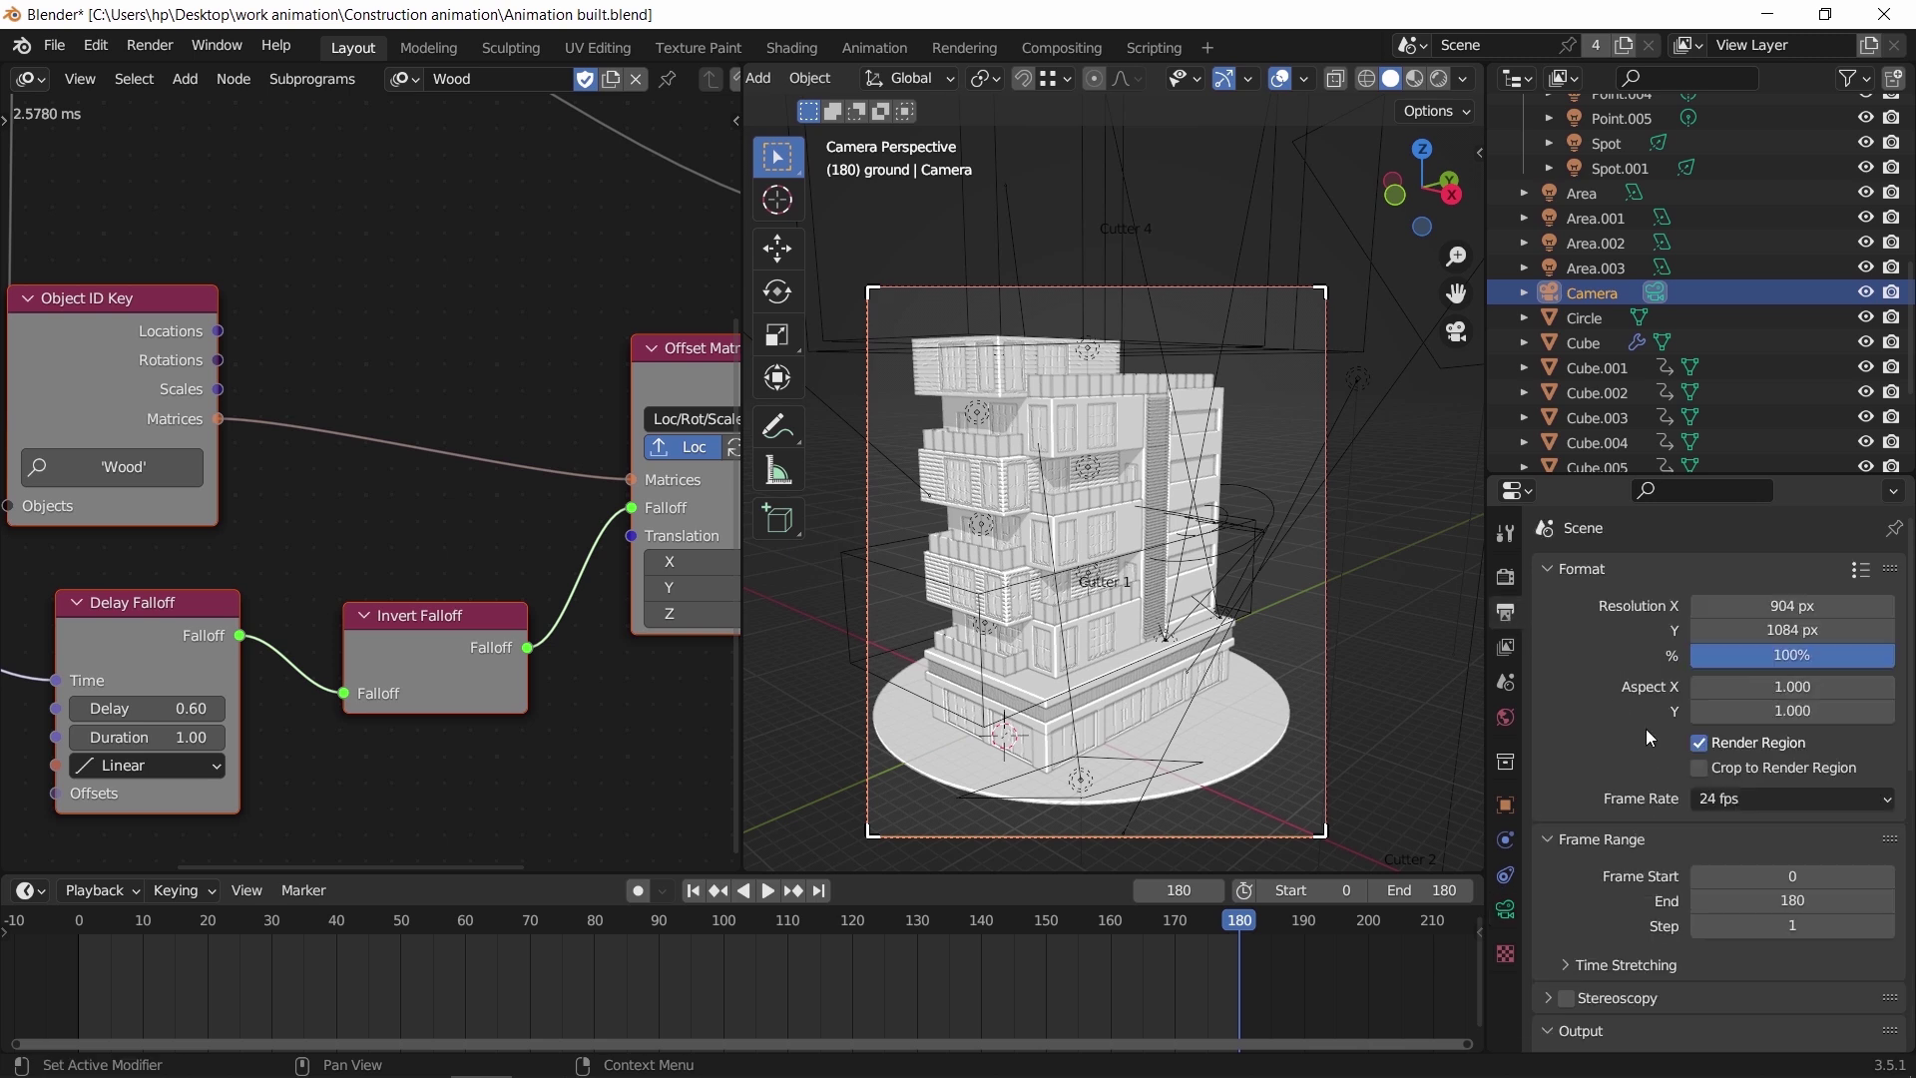